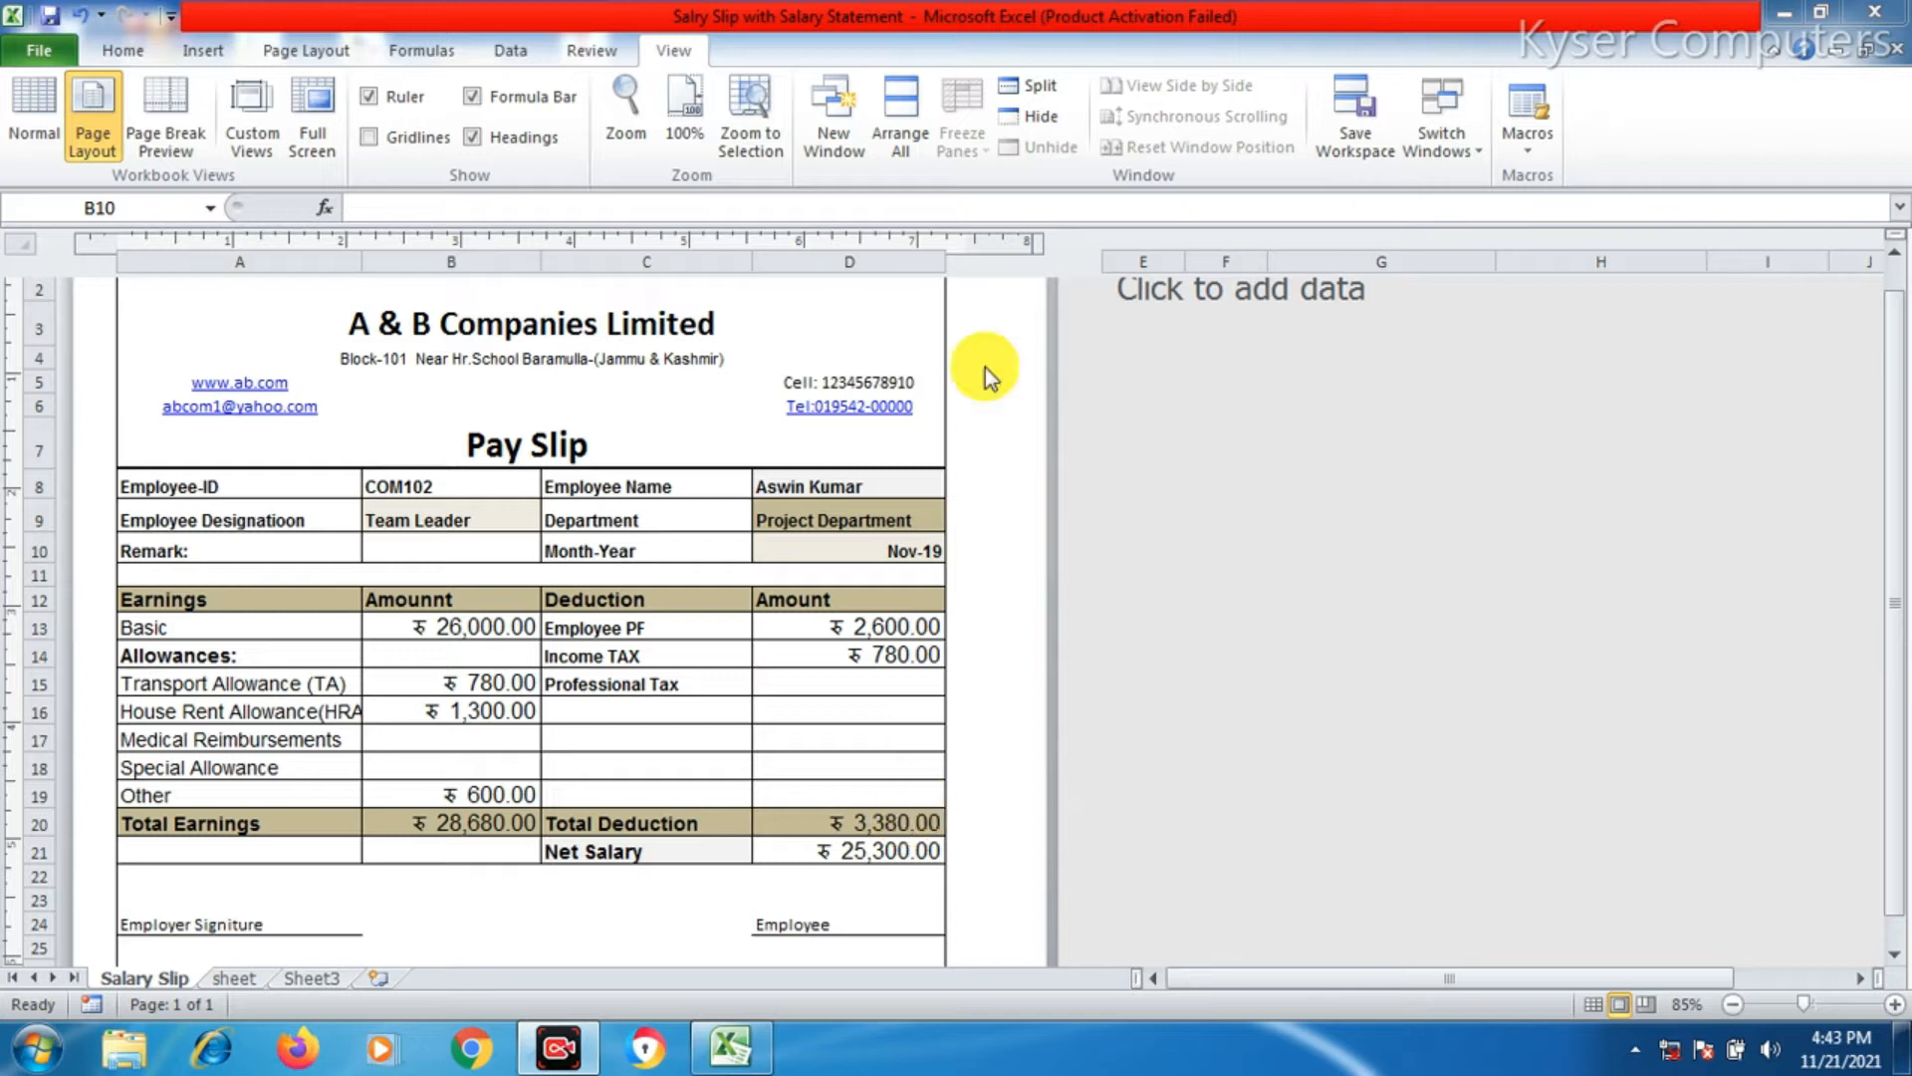
- Look through the choices offered for the Employee-ID on the pay slip without changing the selected one
{"action": "double_click", "coordinate": [418, 480]}
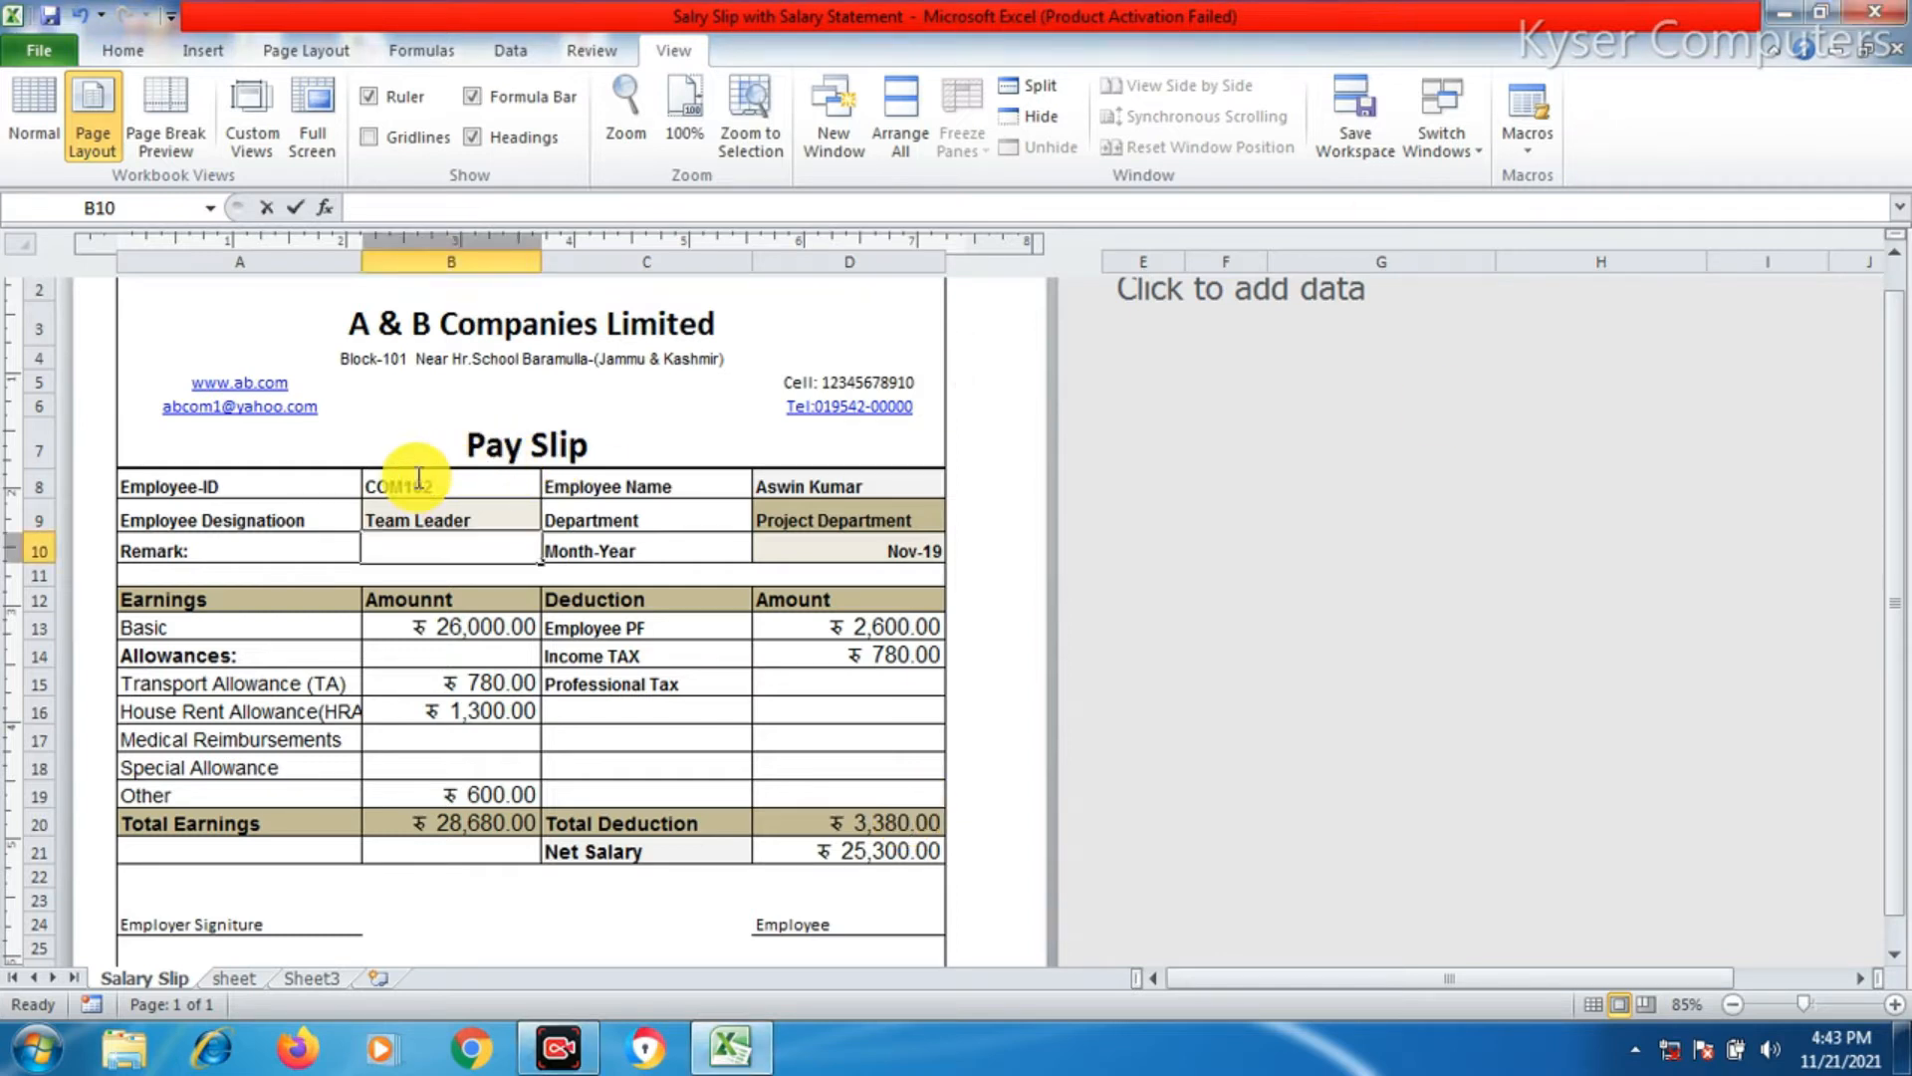
{"action": "left_click", "coordinate": [488, 486]}
{"action": "left_click", "coordinate": [553, 486]}
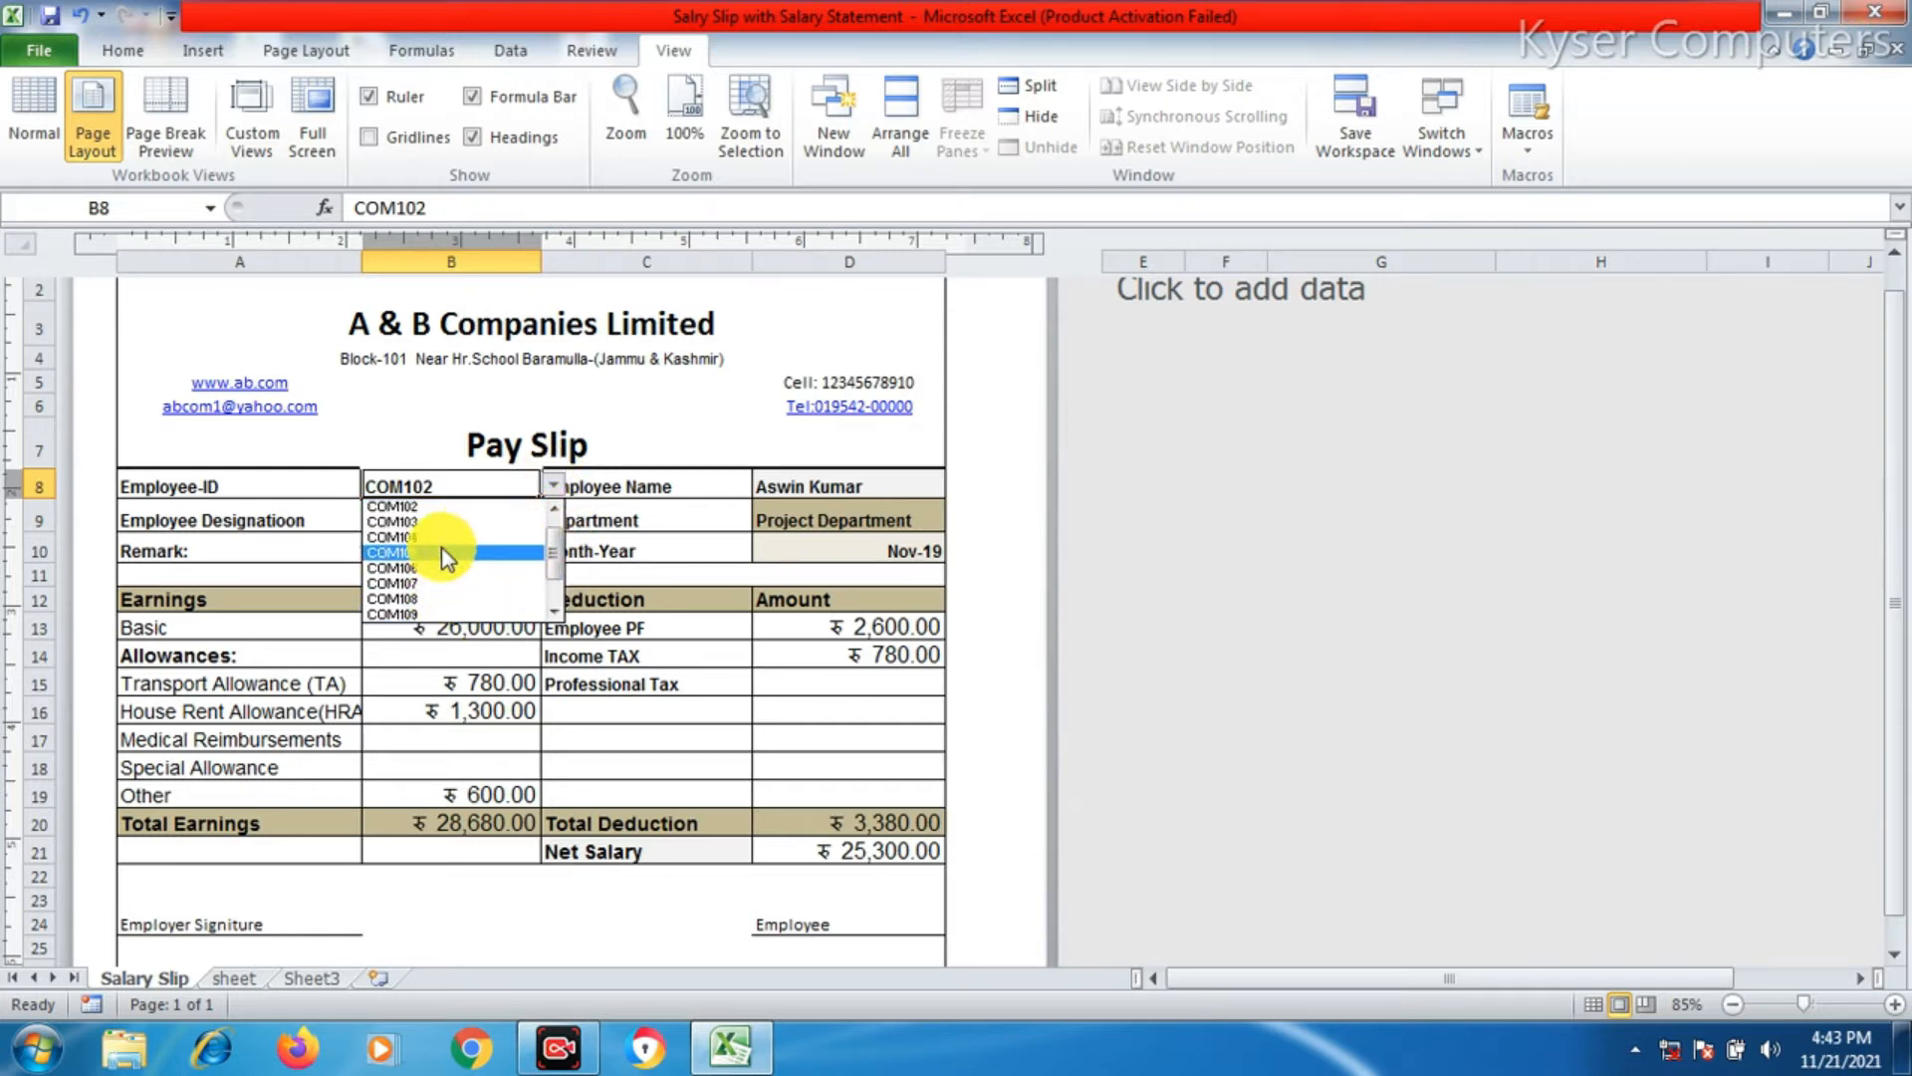
{"action": "left_click", "coordinate": [265, 479]}
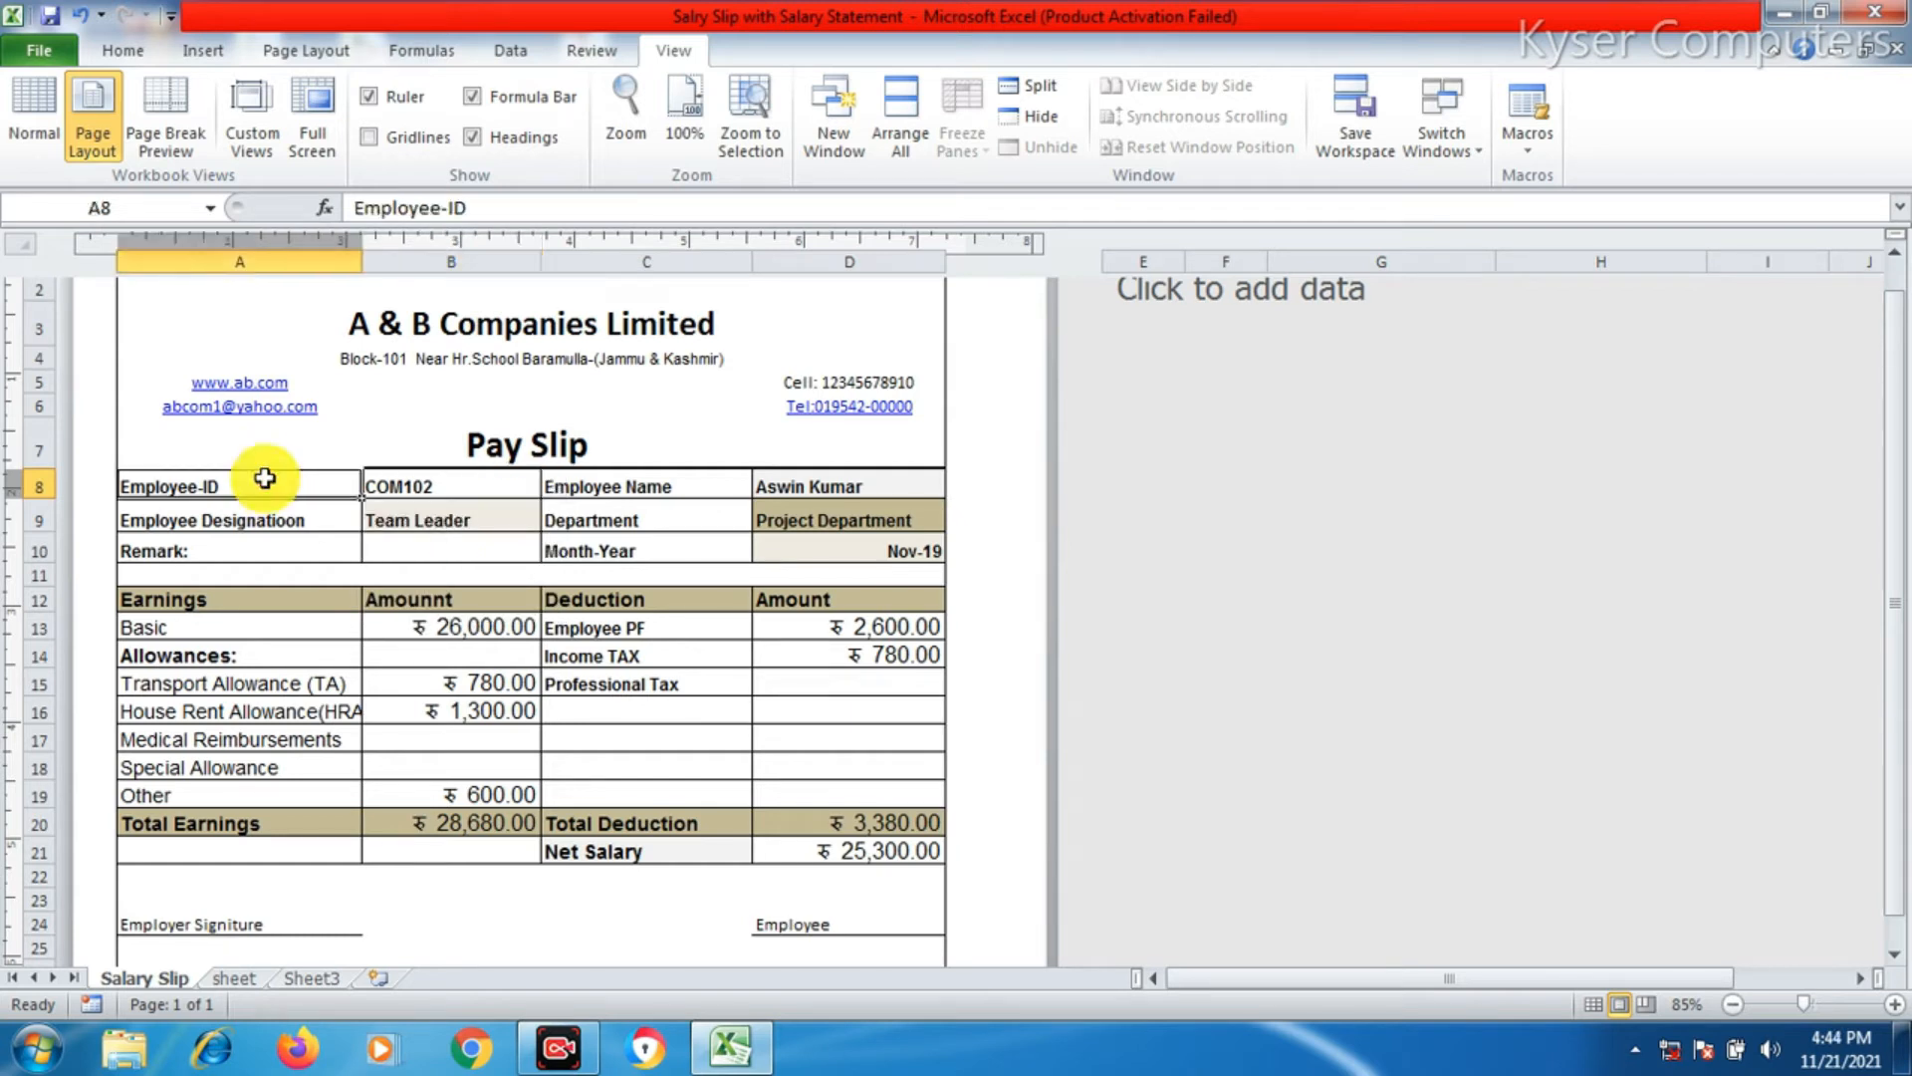
{"action": "left_click", "coordinate": [413, 484]}
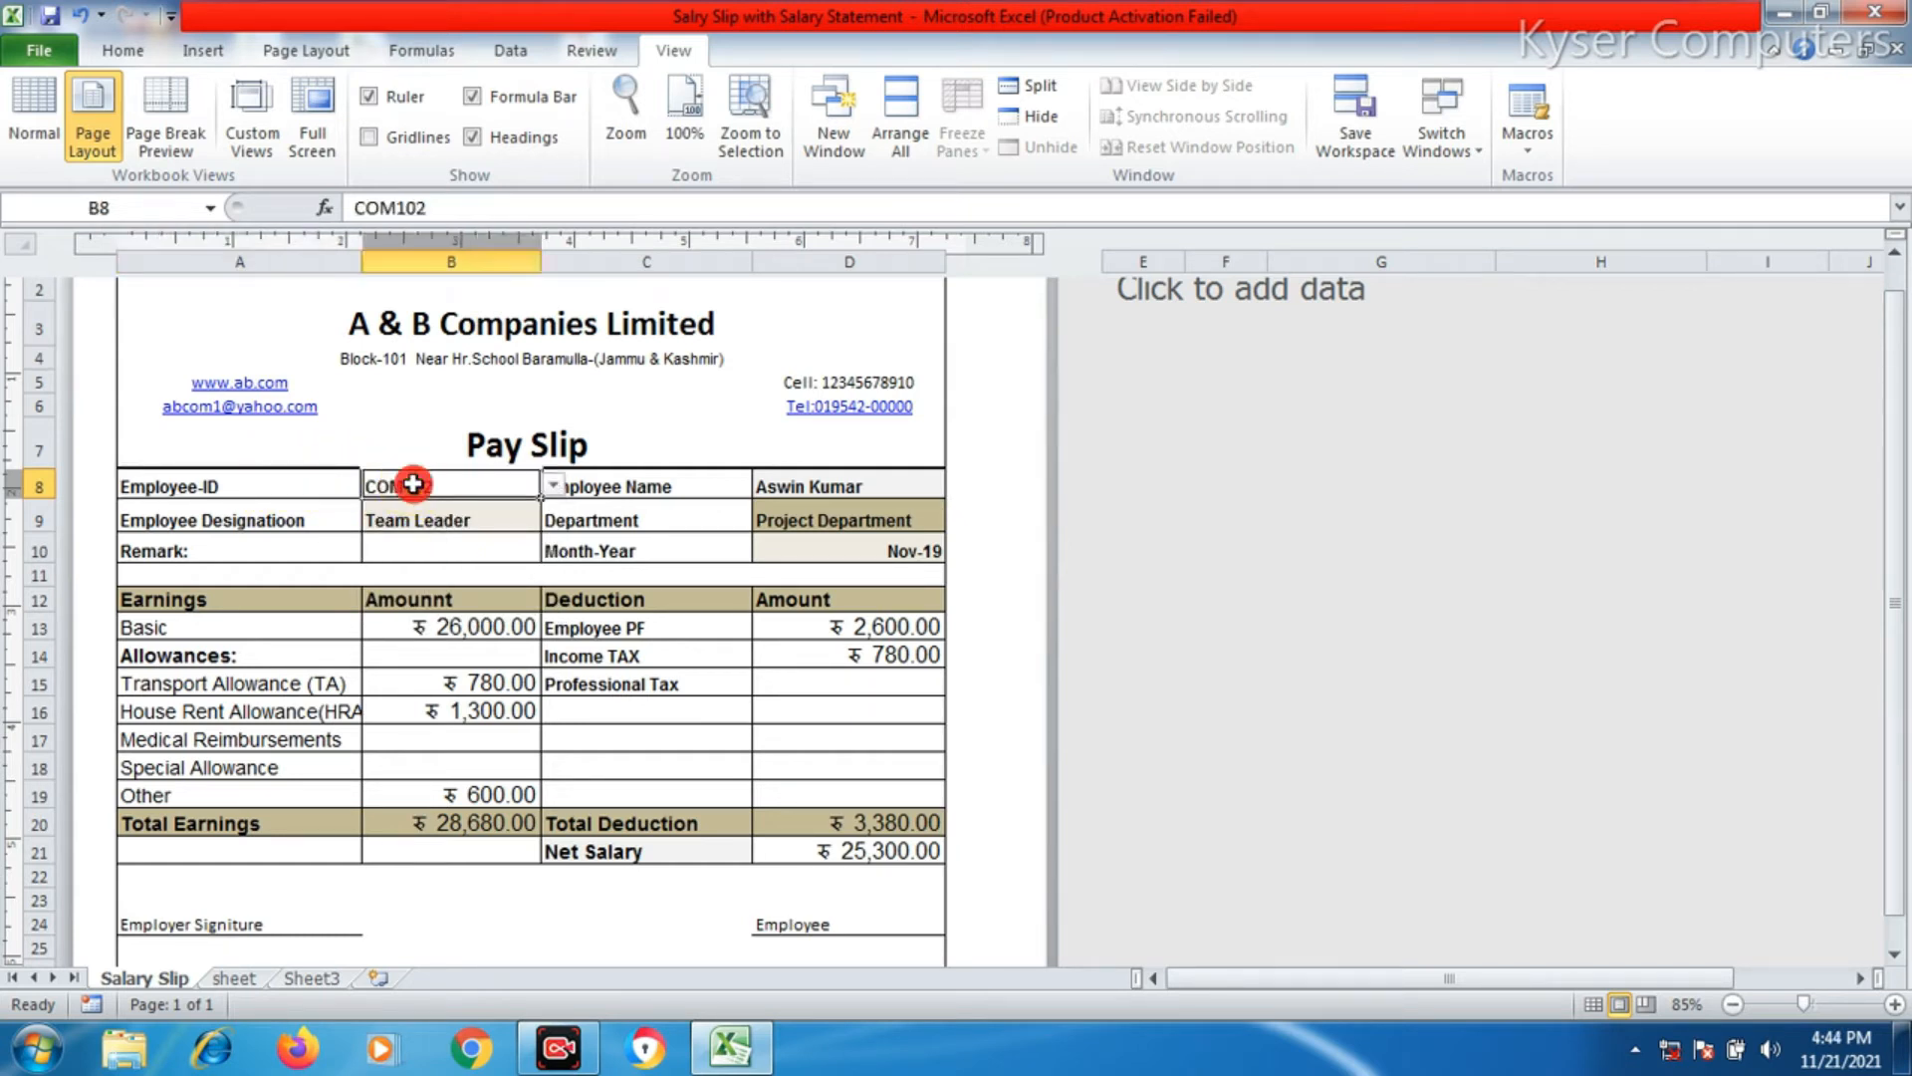
{"action": "left_click", "coordinate": [553, 486]}
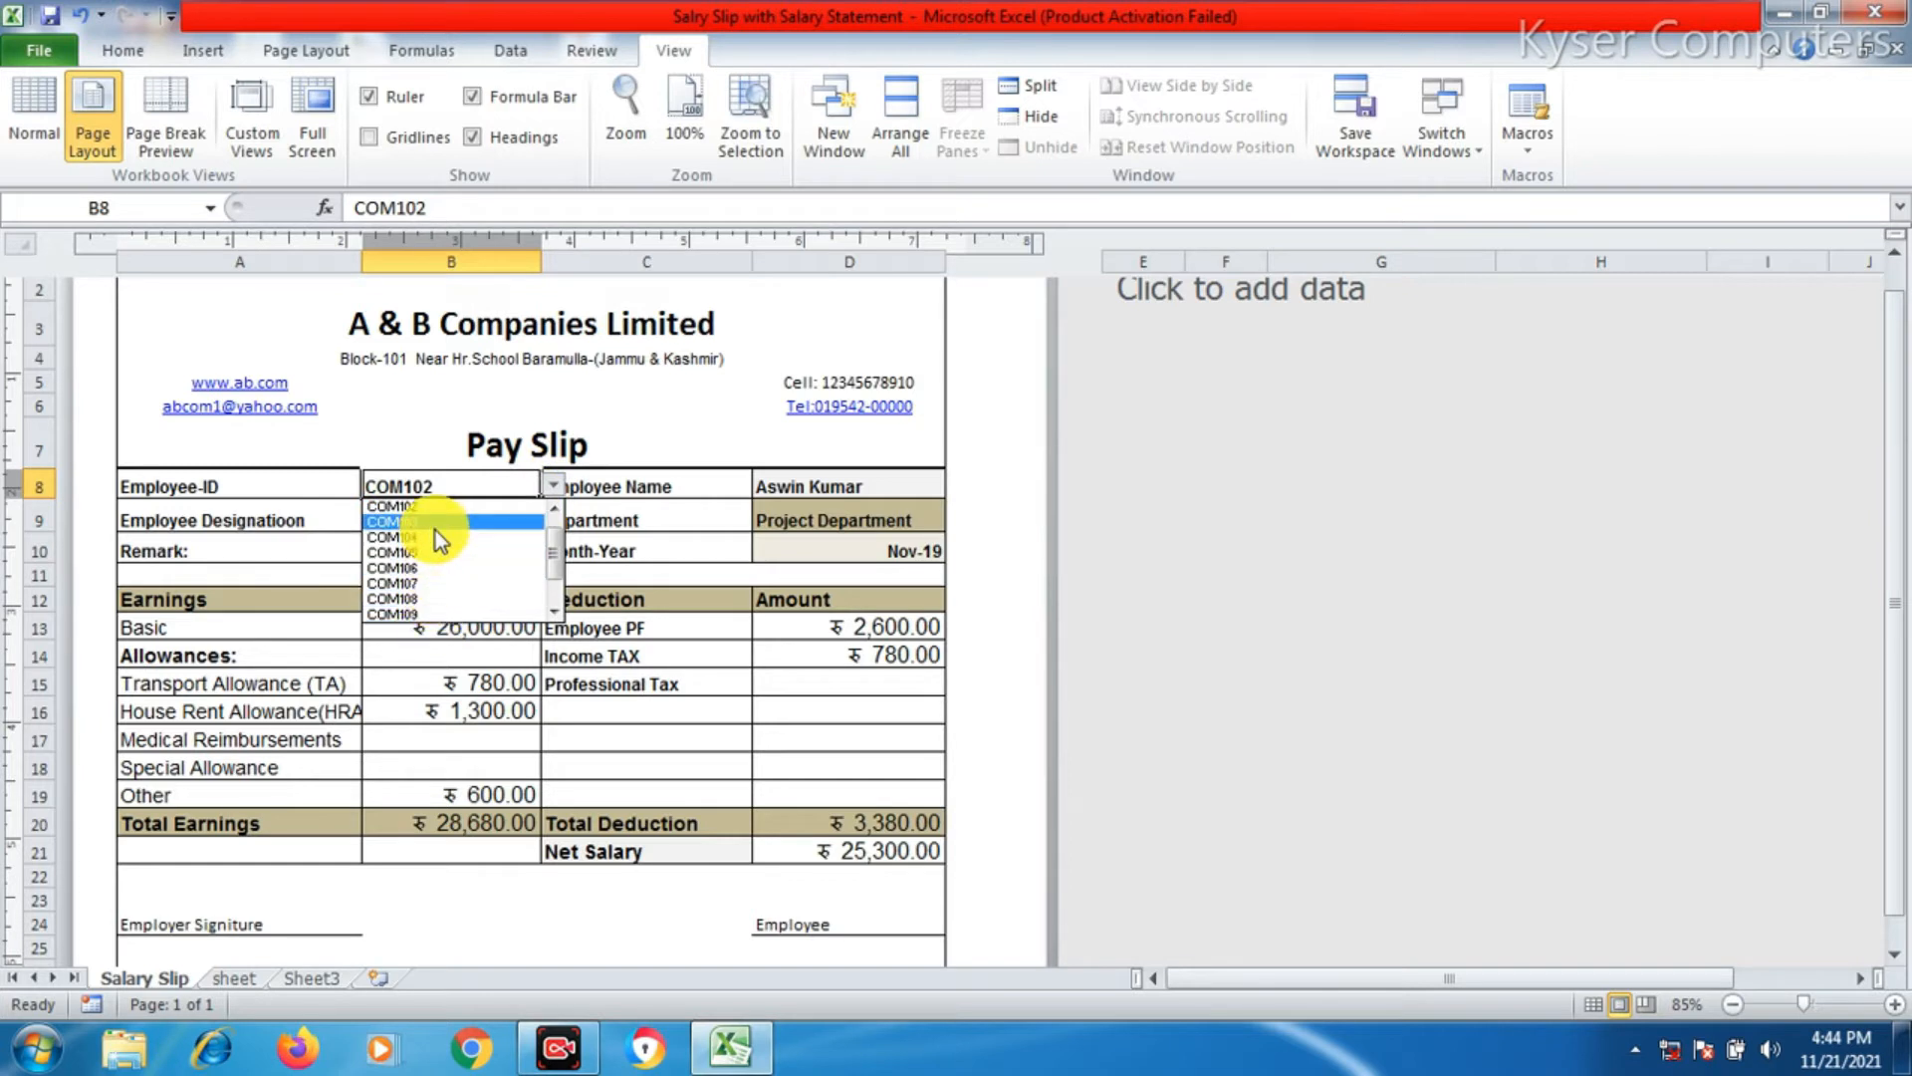
{"action": "key", "text": "Escape"}
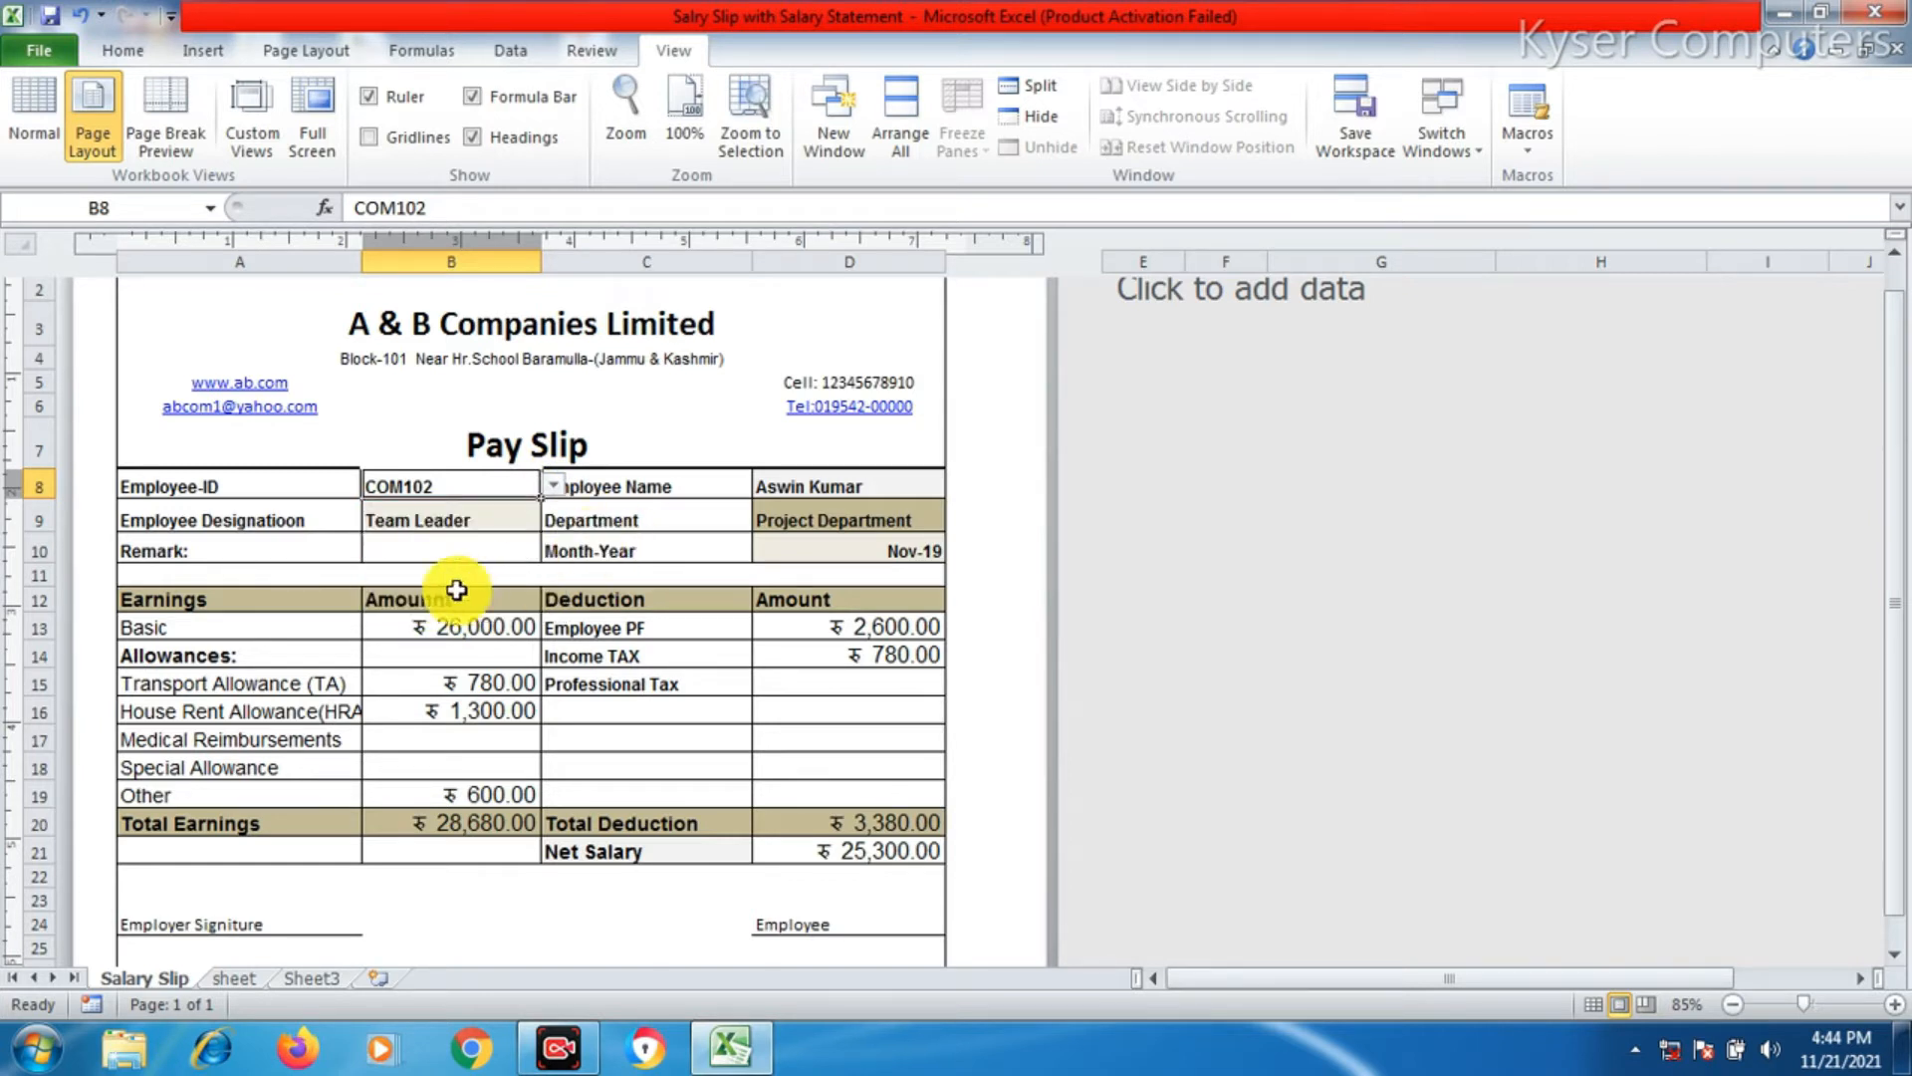
- Set the pay slip's Employee-ID in cell B8 to COM105
{"action": "scroll", "coordinate": [355, 563], "scroll_direction": "up", "scroll_amount": 1, "text": "ctrl"}
{"action": "scroll", "coordinate": [355, 560], "scroll_direction": "up", "scroll_amount": 1, "text": "ctrl"}
{"action": "left_click", "coordinate": [732, 445]}
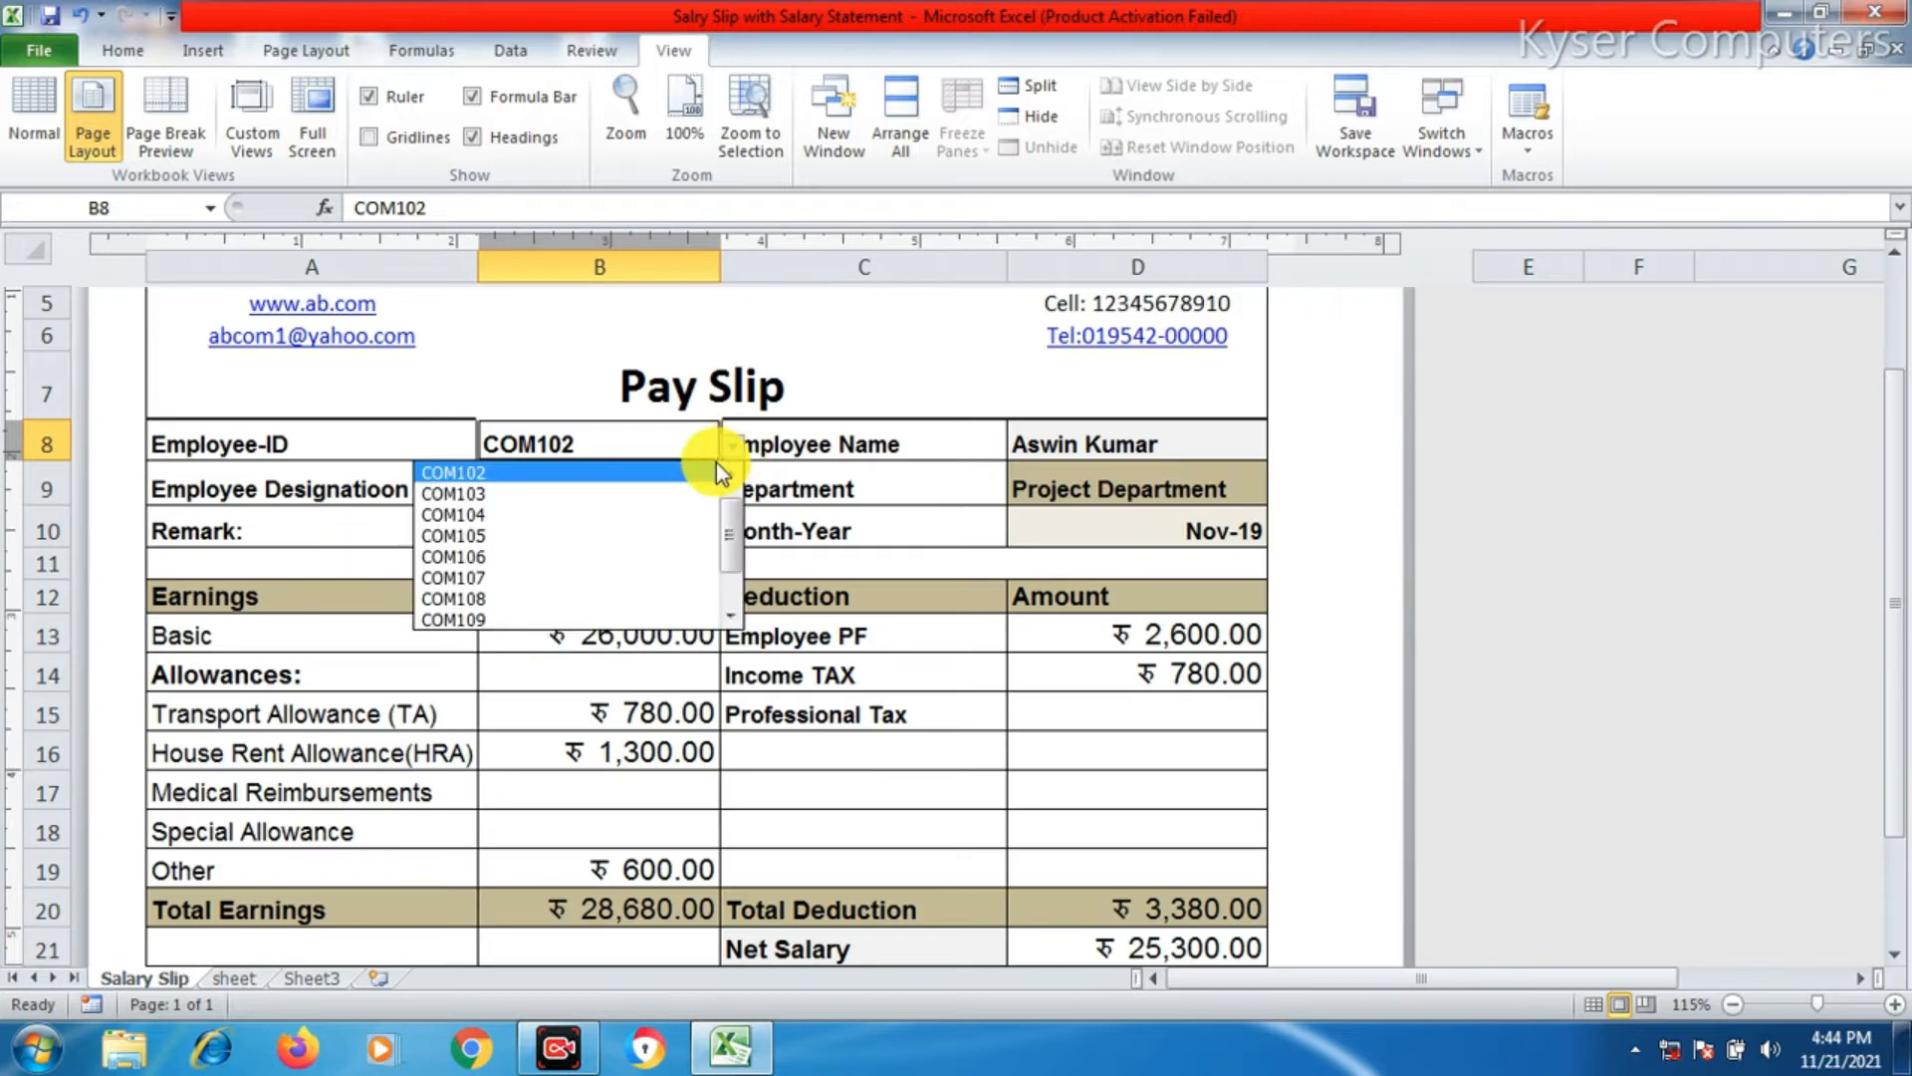
{"action": "left_click", "coordinate": [500, 536]}
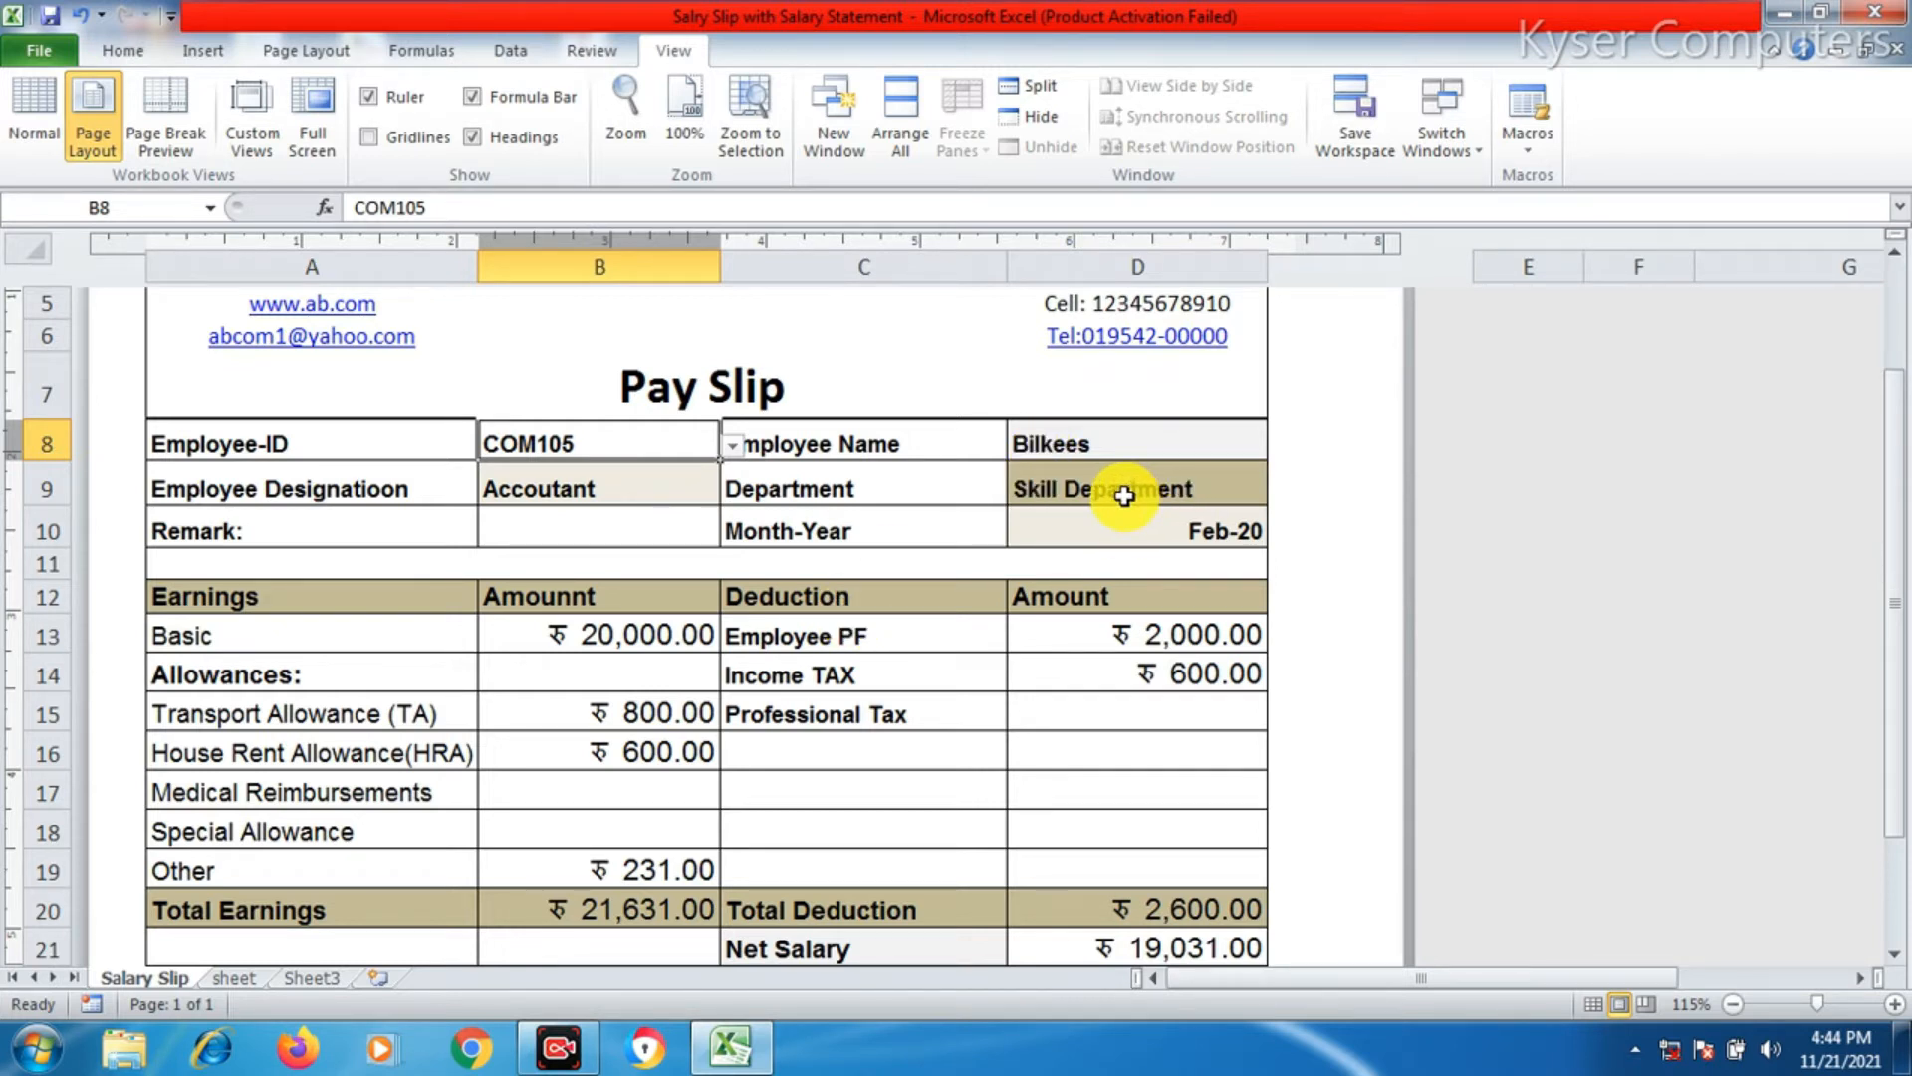
- Set the pay slip's Employee-ID to COM101 and review the details down to the net salary
{"action": "left_click", "coordinate": [732, 445]}
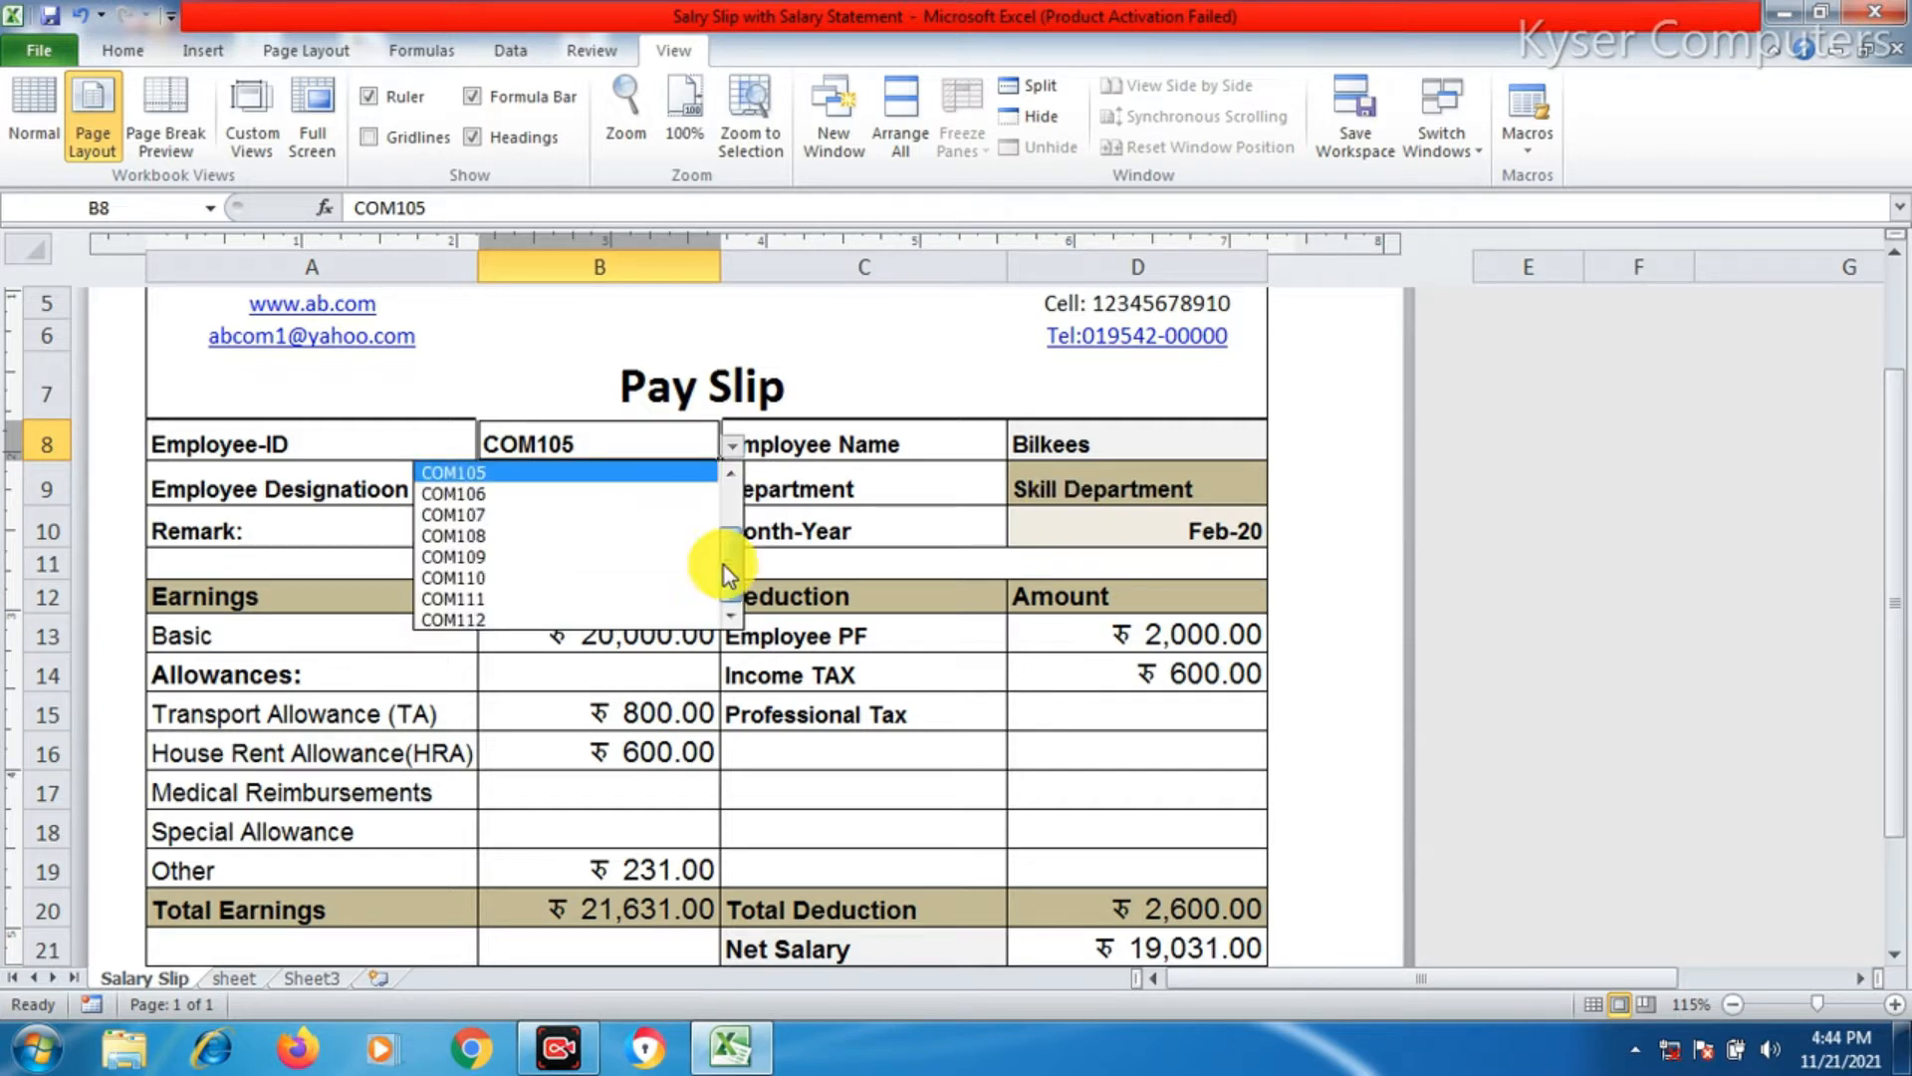
{"action": "left_click_drag", "start_coordinate": [726, 568], "coordinate": [728, 518]}
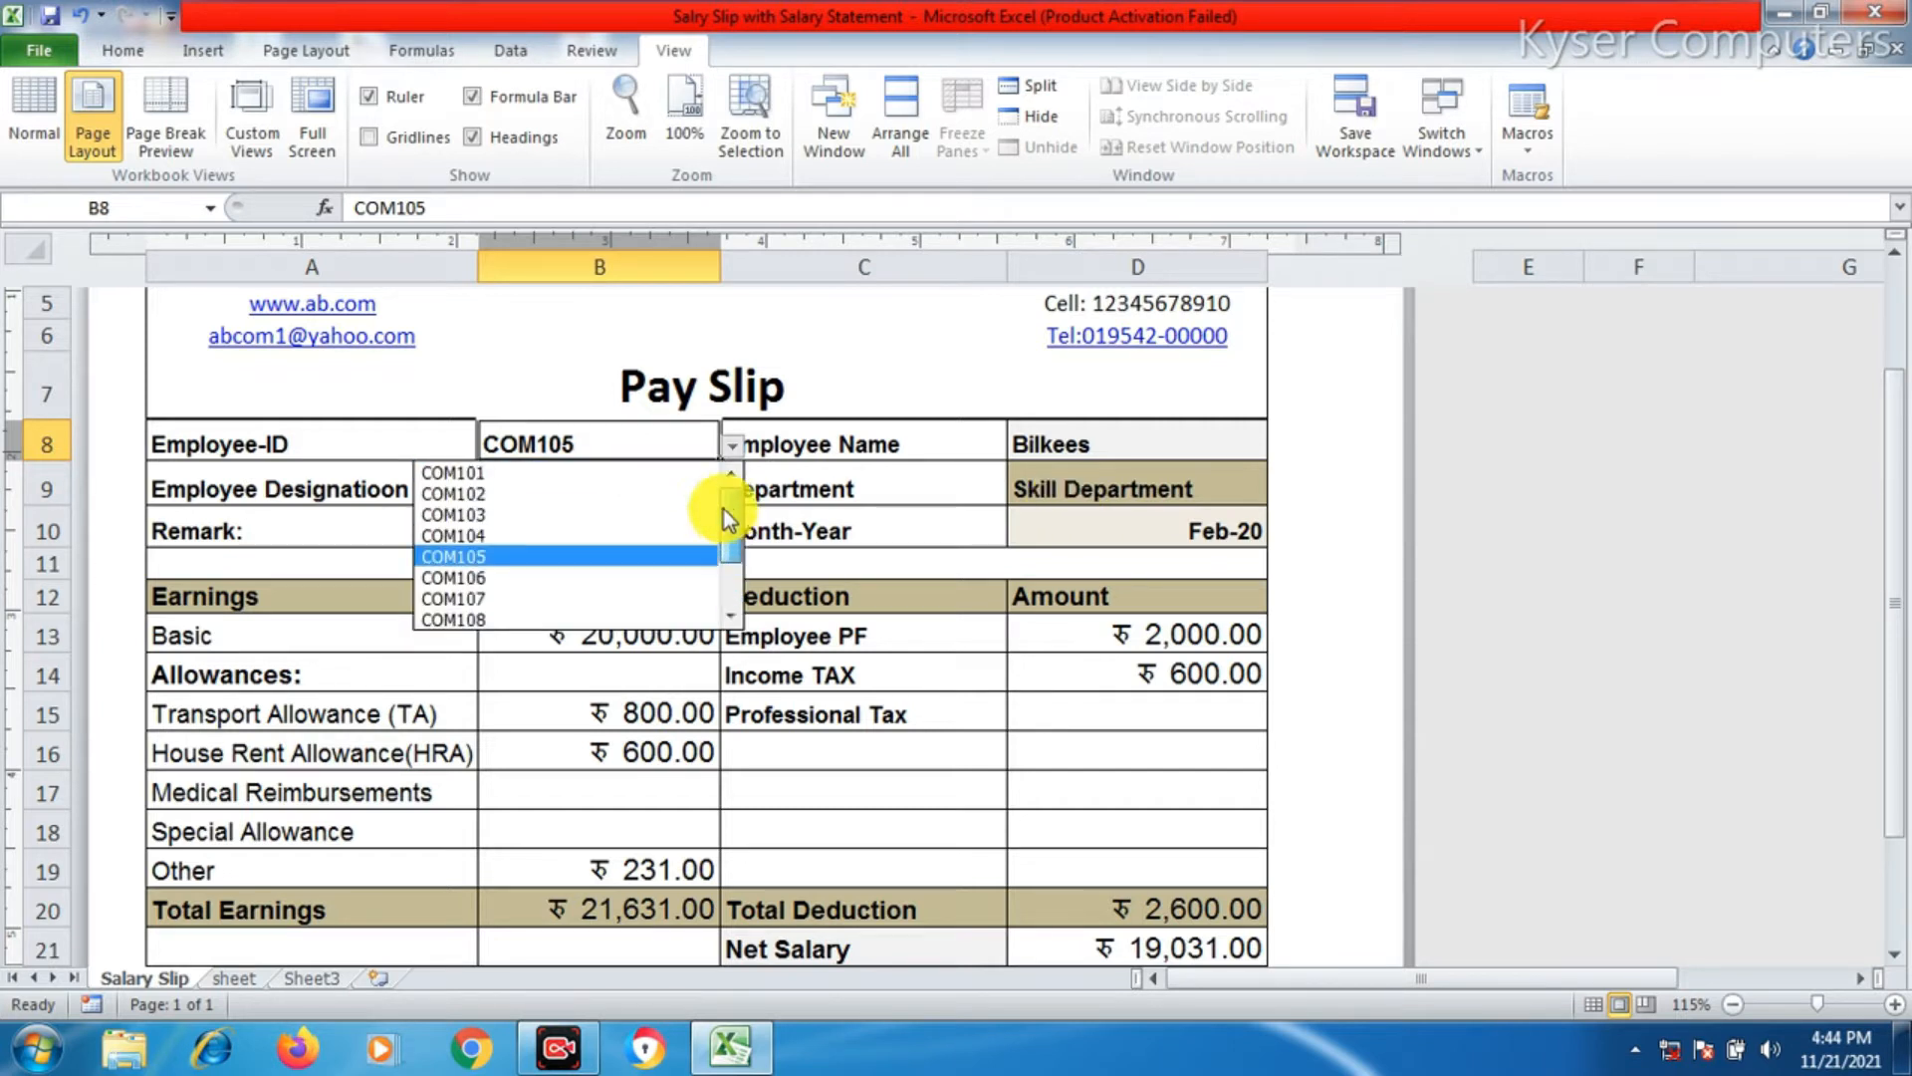
{"action": "left_click", "coordinate": [565, 474]}
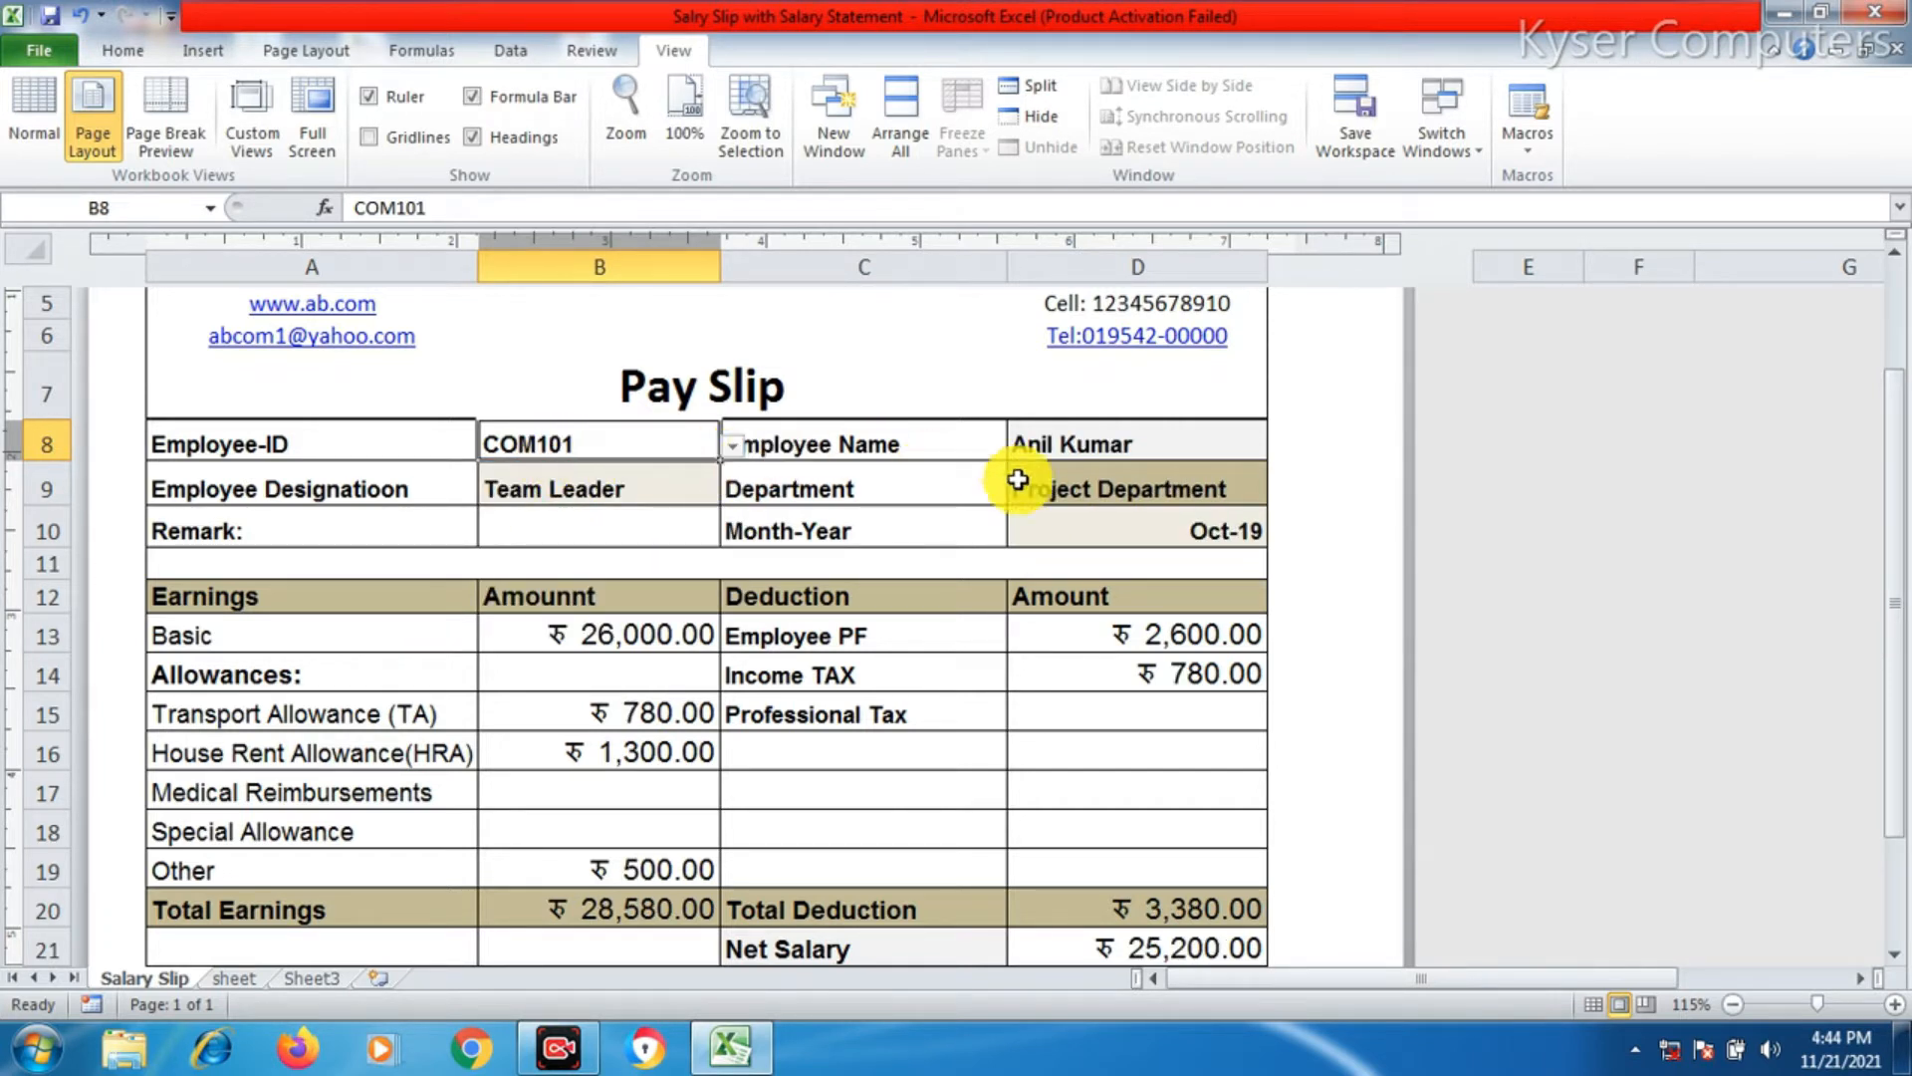
{"action": "scroll", "coordinate": [1066, 448], "scroll_direction": "down", "scroll_amount": 1}
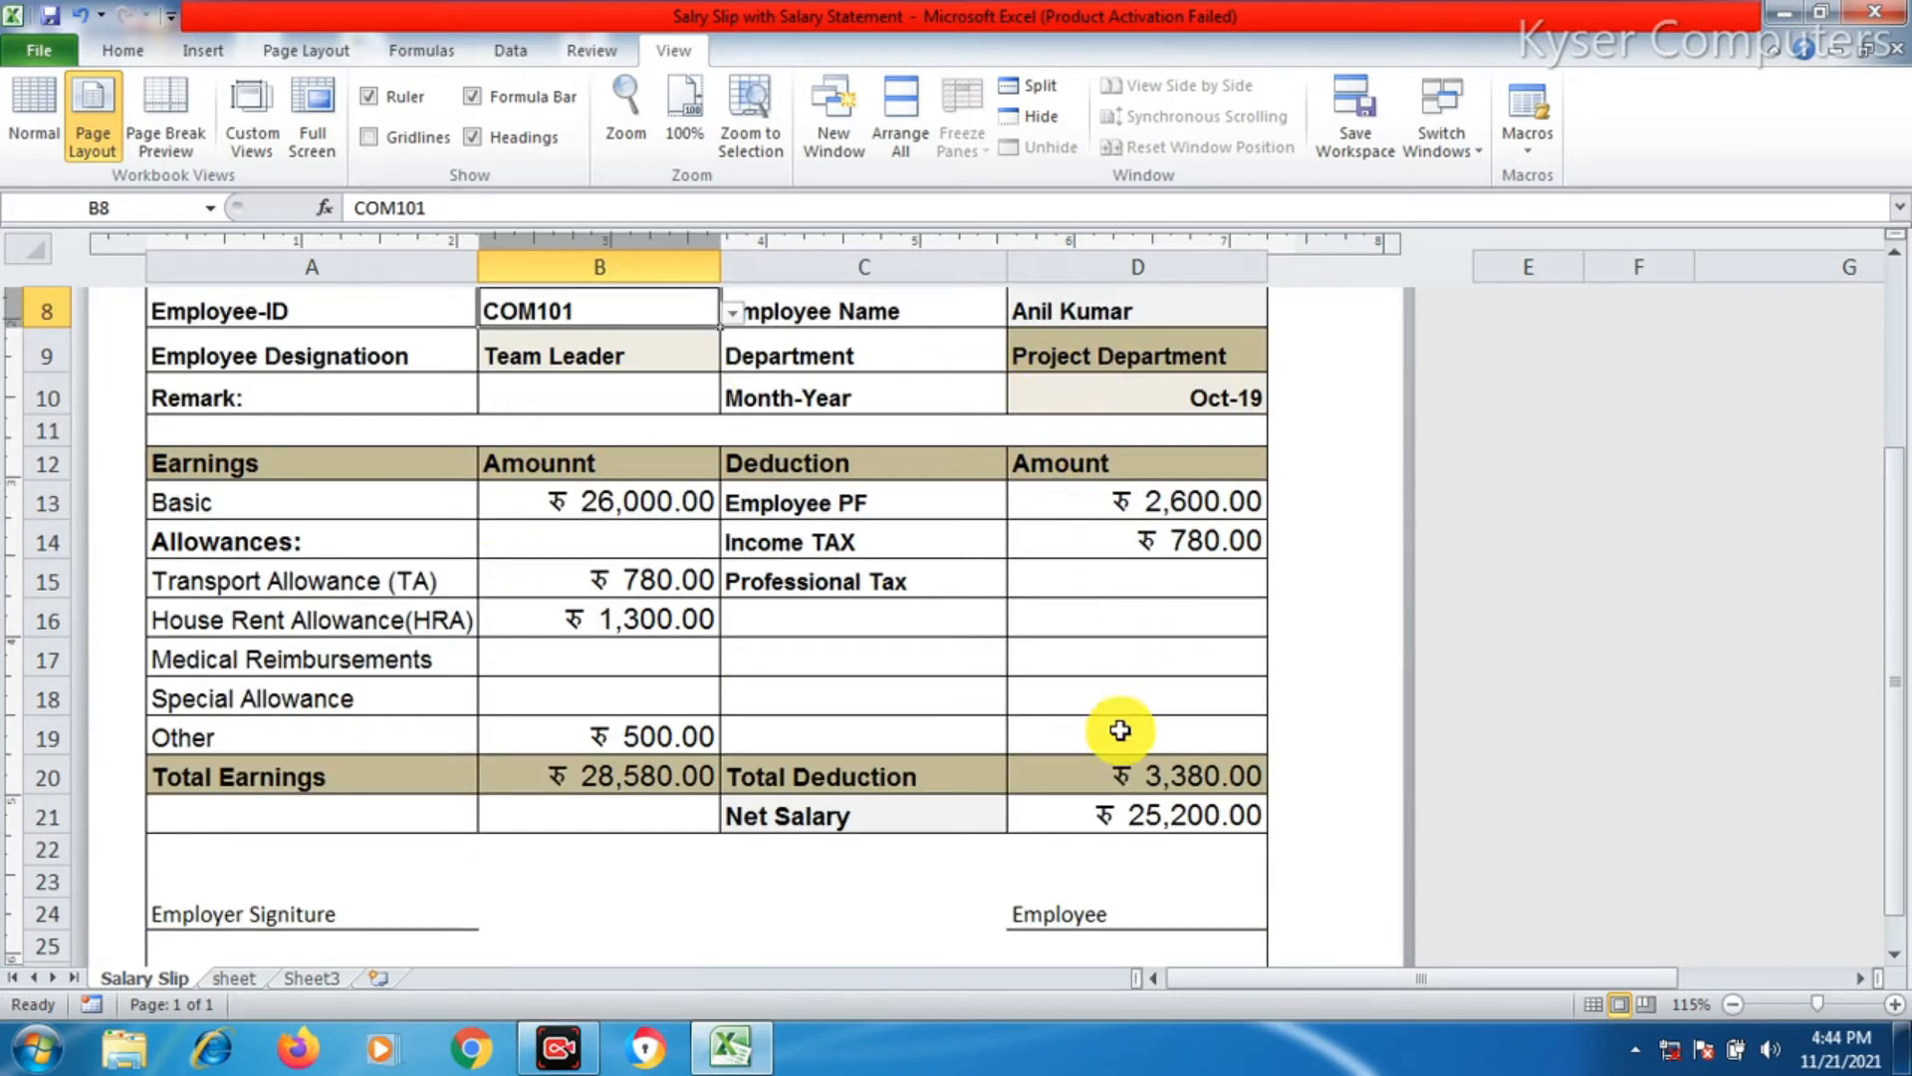
{"action": "scroll", "coordinate": [595, 630], "scroll_direction": "down", "scroll_amount": 1}
{"action": "scroll", "coordinate": [594, 630], "scroll_direction": "up", "scroll_amount": 4}
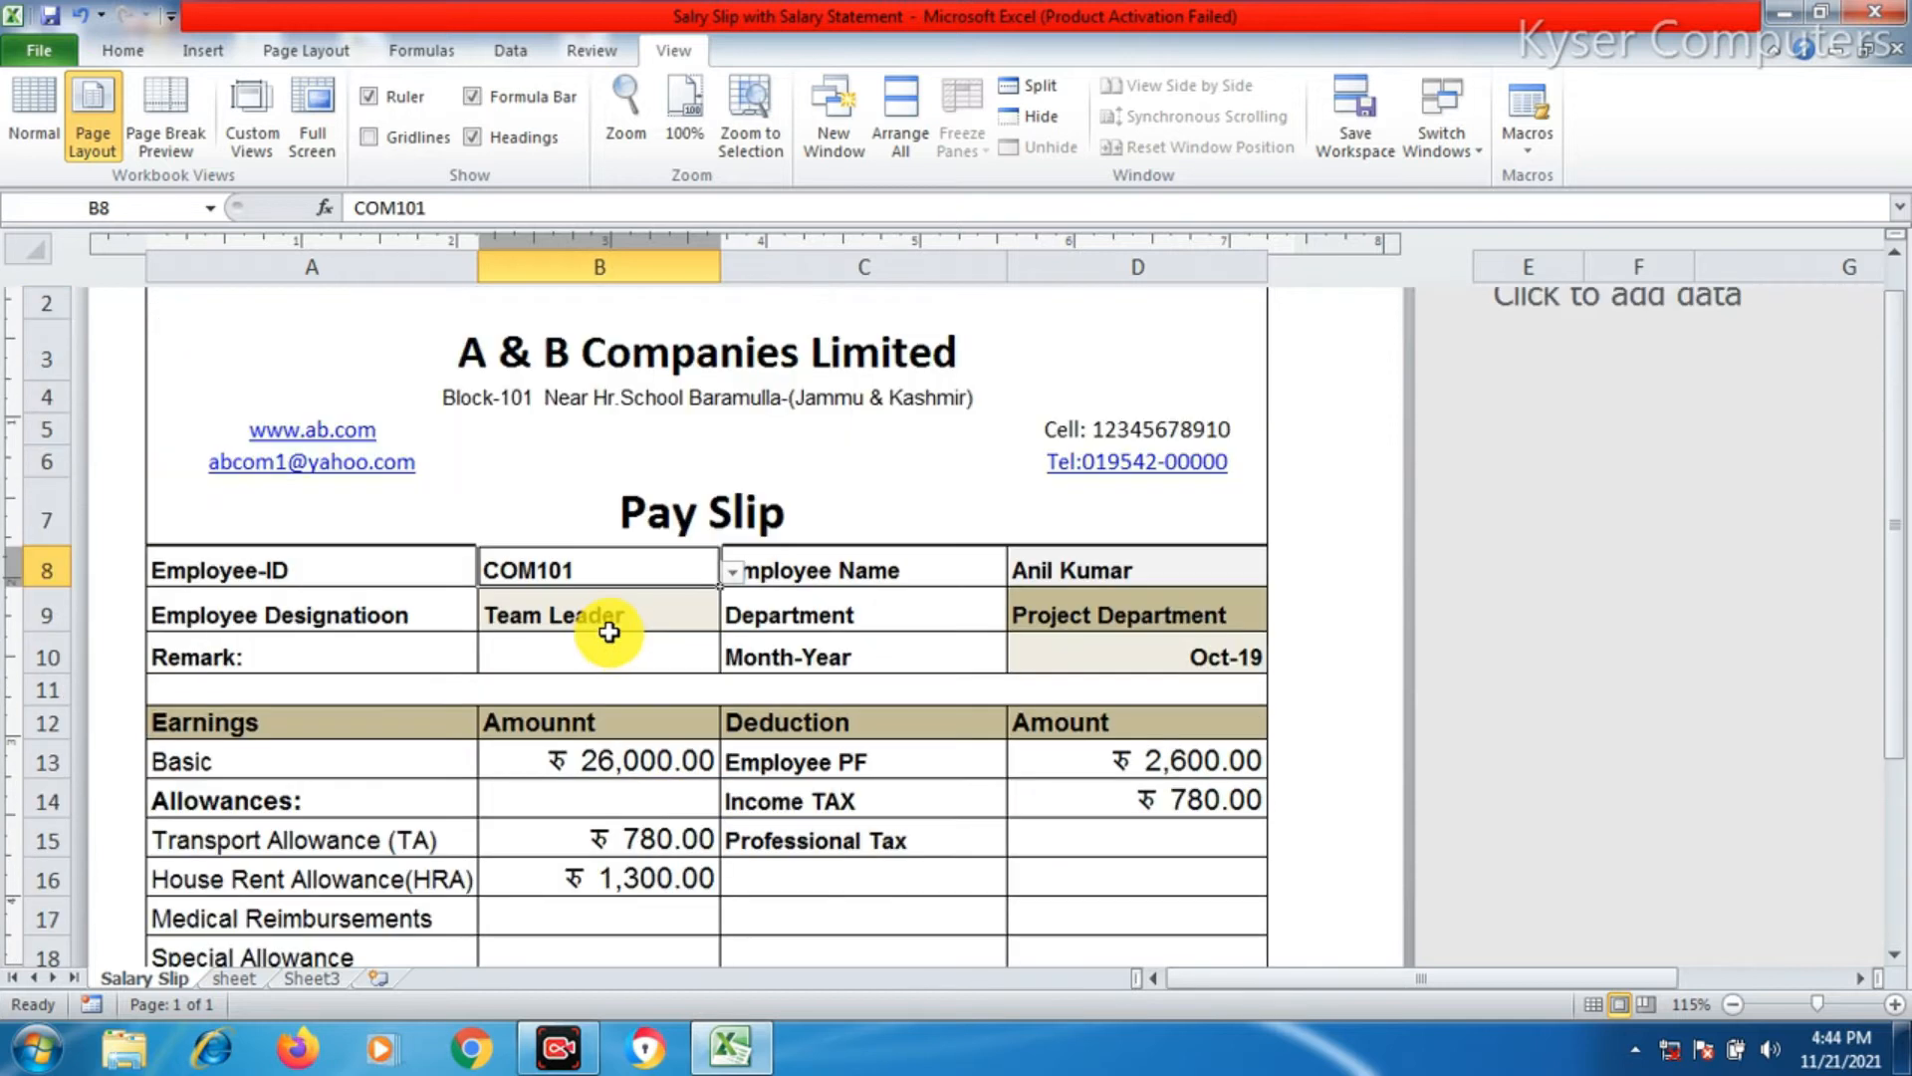
- Set the pay slip's Employee-ID to COM108 and check its earnings, deductions and net salary
{"action": "scroll", "coordinate": [610, 632], "scroll_direction": "down", "scroll_amount": 1}
{"action": "left_click", "coordinate": [733, 478]}
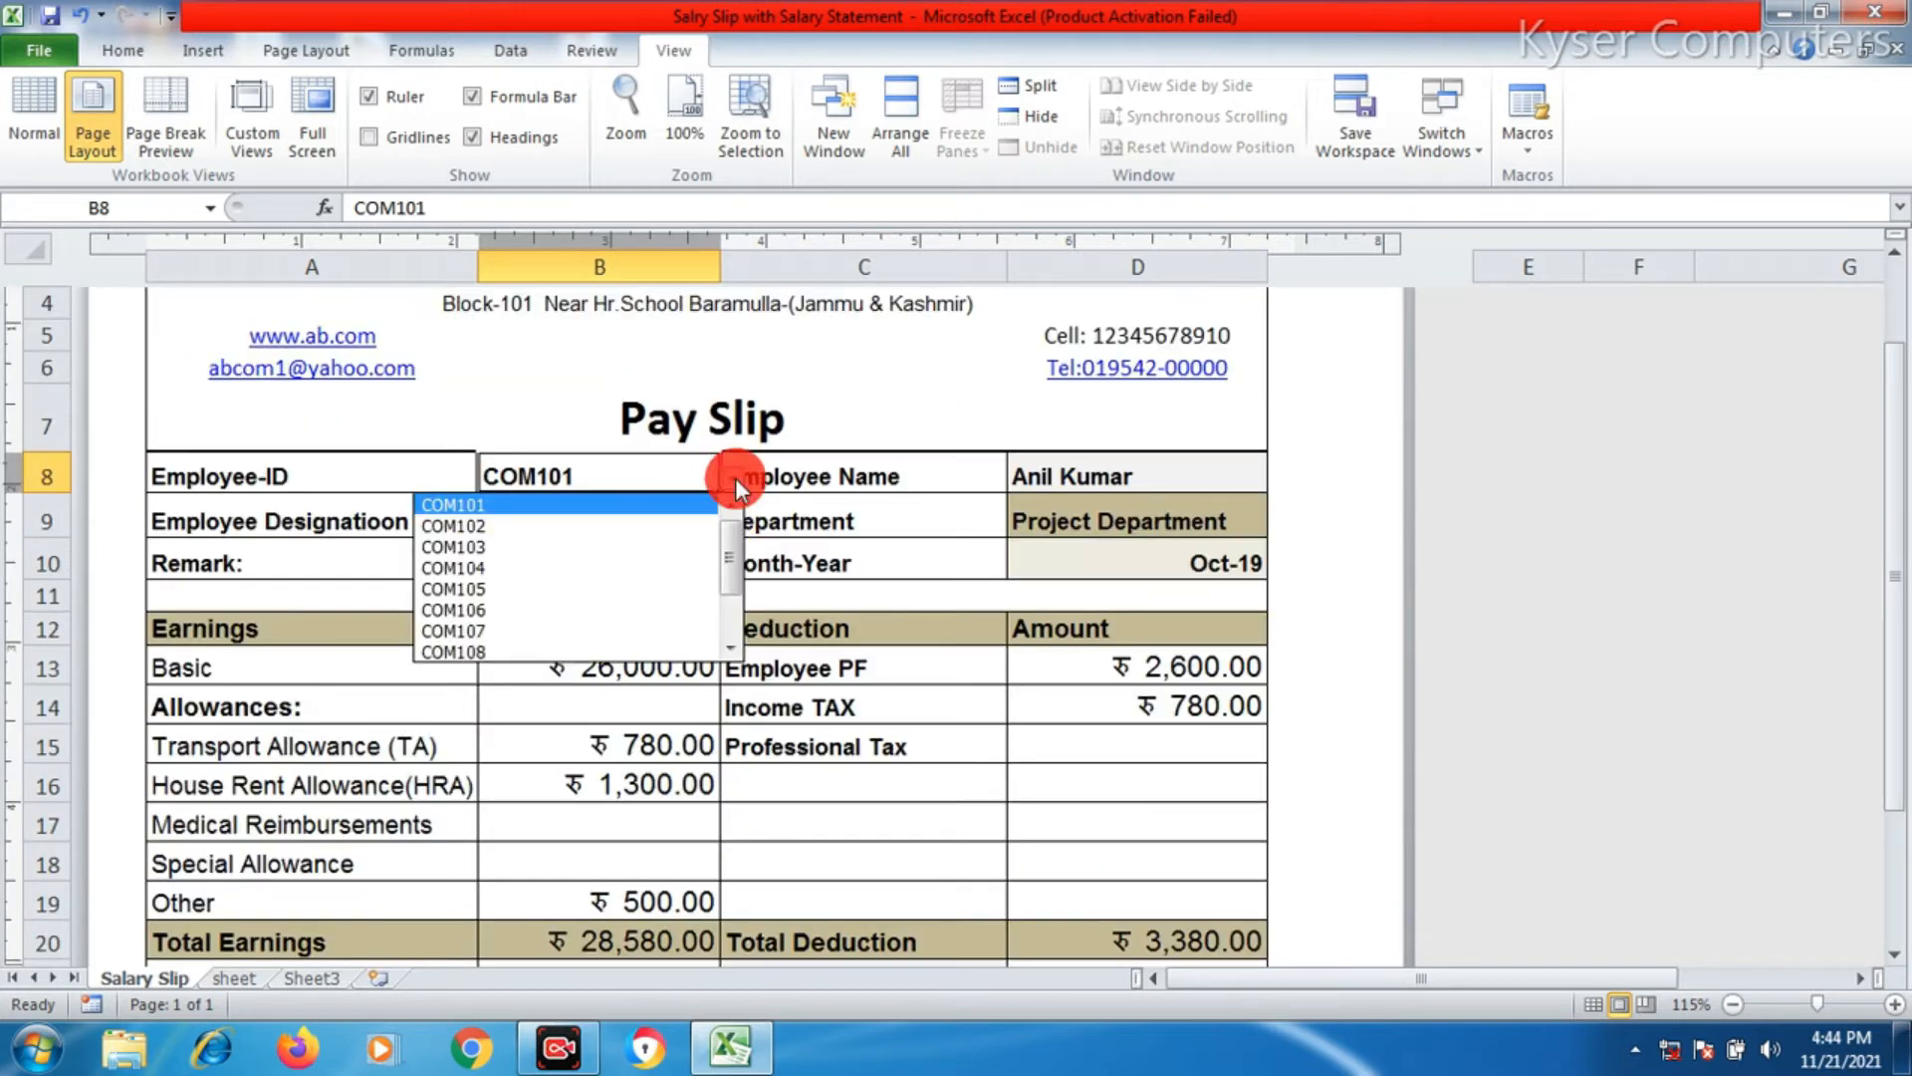
{"action": "mouse_move", "coordinate": [730, 548]}
{"action": "left_mouse_down"}
{"action": "mouse_move", "coordinate": [731, 613]}
{"action": "mouse_move", "coordinate": [737, 513]}
{"action": "left_mouse_up"}
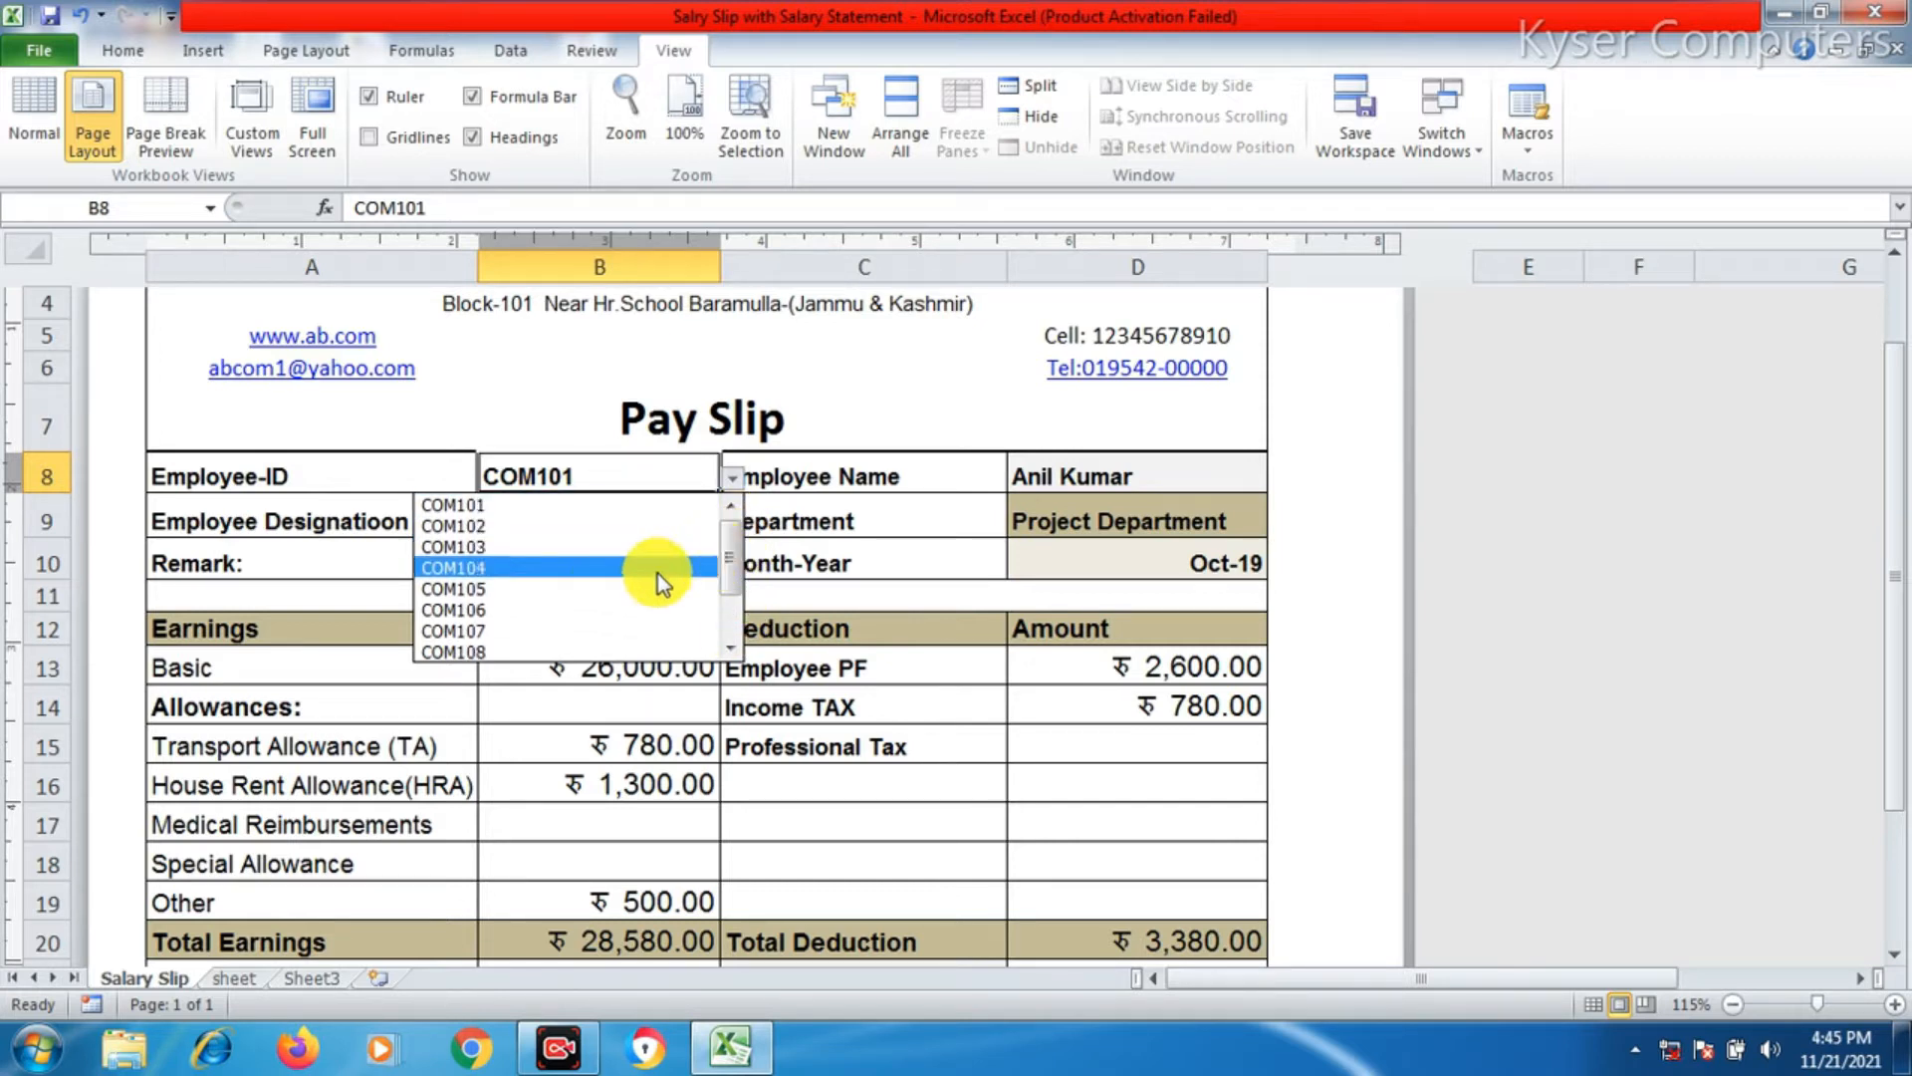
{"action": "left_click", "coordinate": [483, 653]}
{"action": "scroll", "coordinate": [974, 697], "scroll_direction": "down", "scroll_amount": 2}
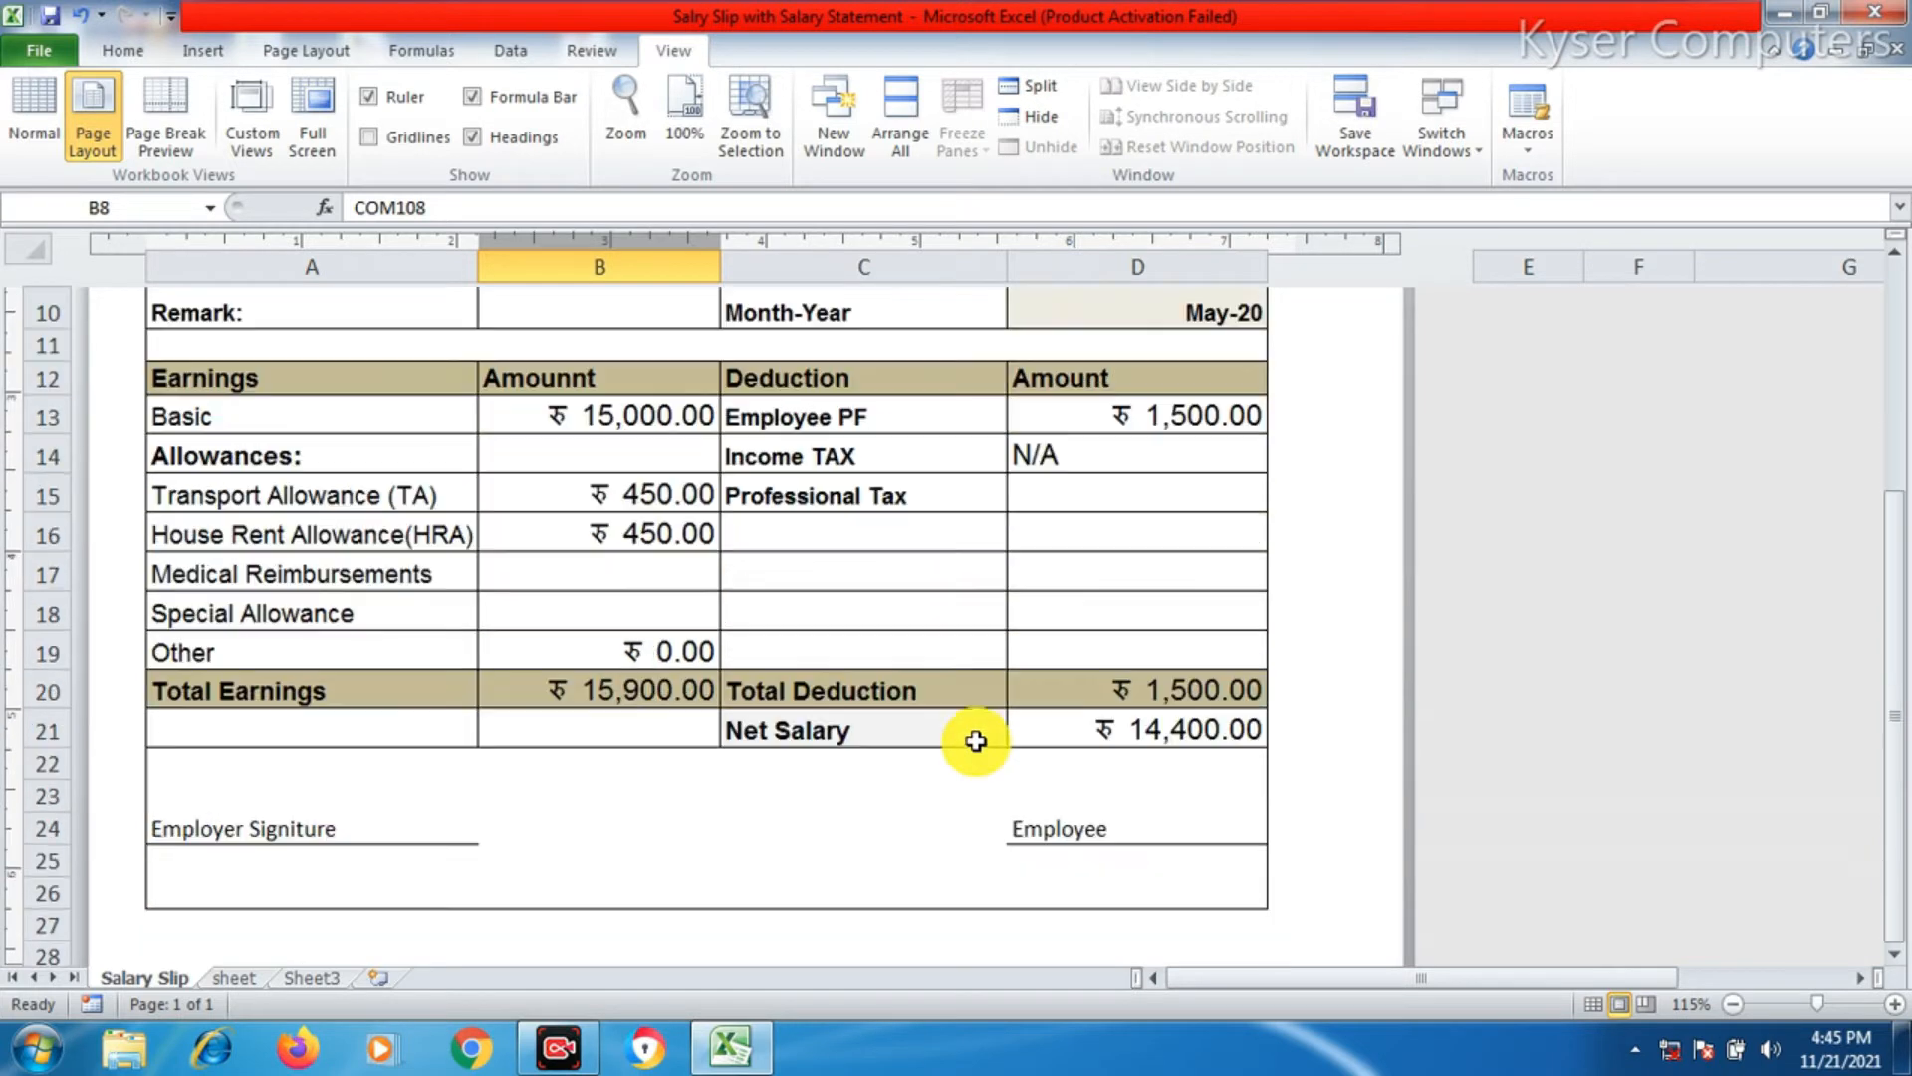
{"action": "scroll", "coordinate": [634, 656], "scroll_direction": "up", "scroll_amount": 2}
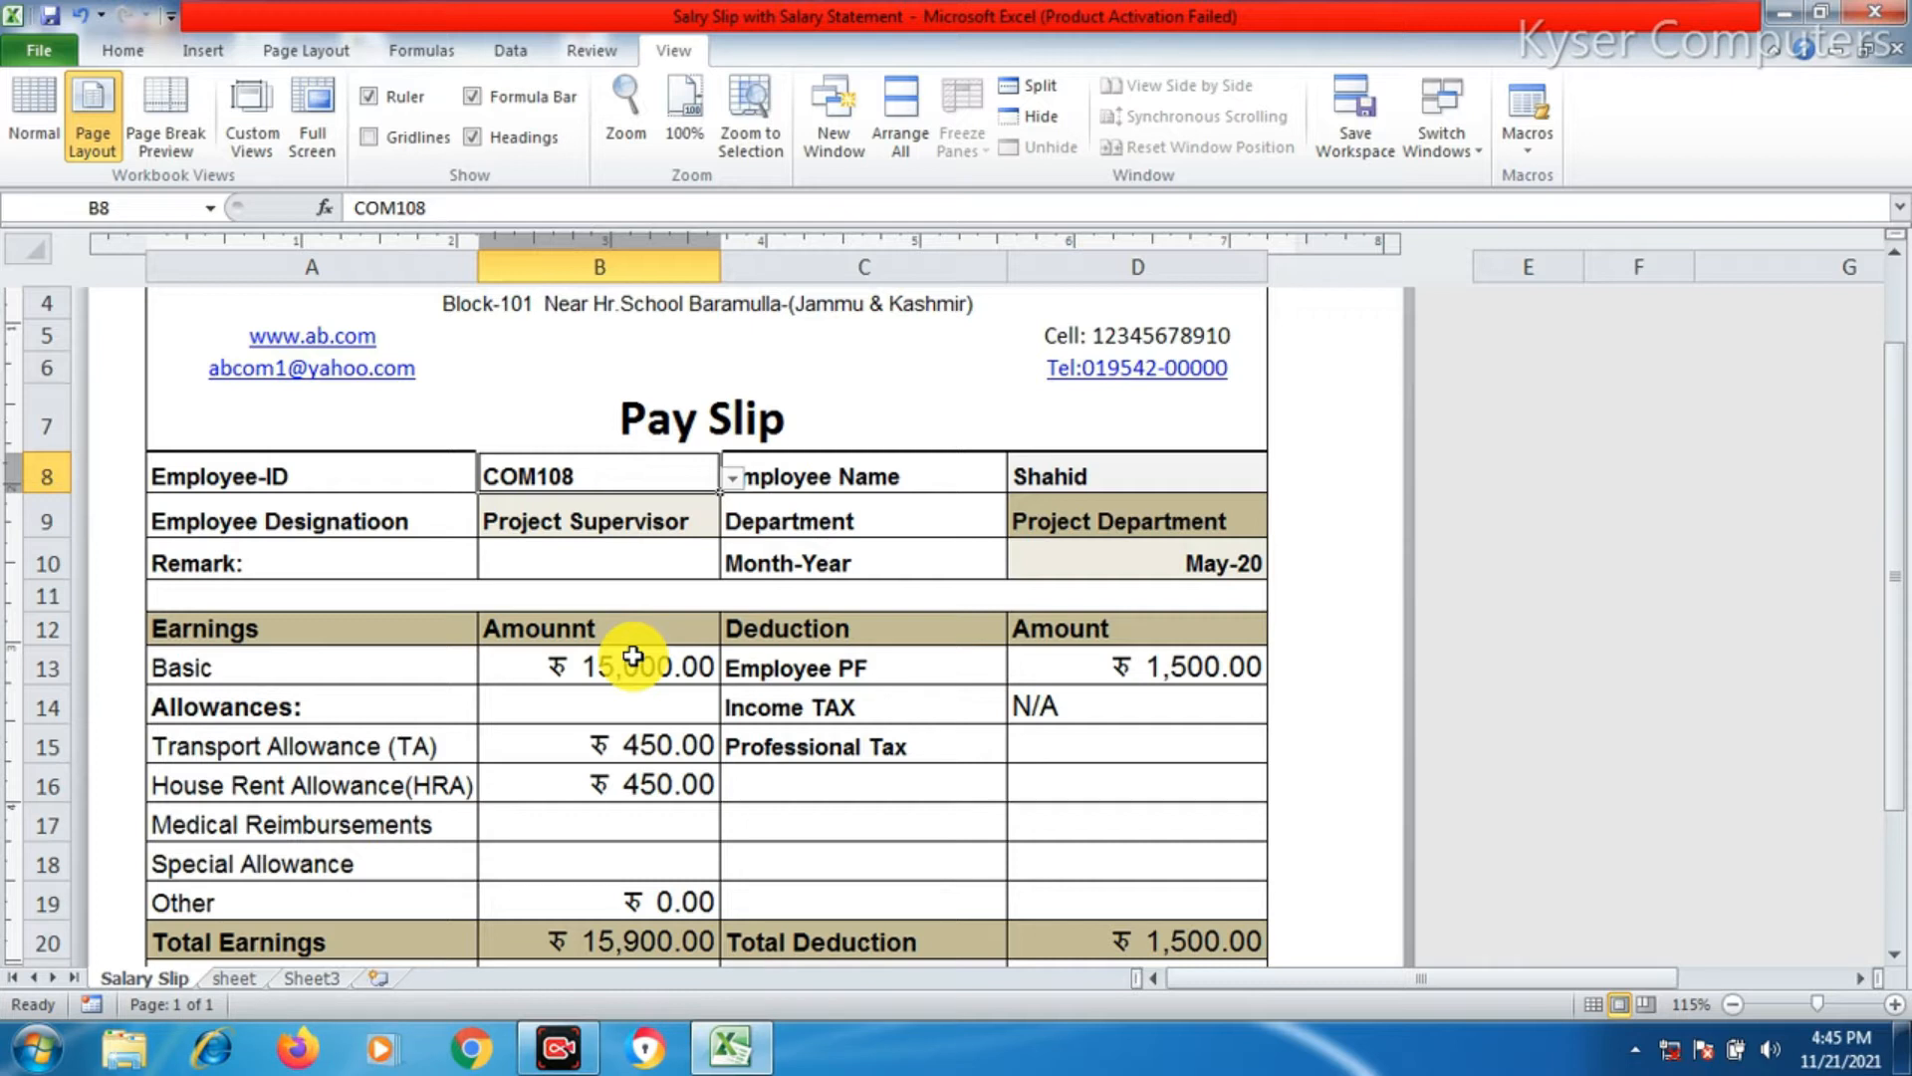
- Examine the pay slip's overall layout, from the employee details down to the signature lines
{"action": "left_click", "coordinate": [734, 481]}
{"action": "left_click", "coordinate": [737, 485]}
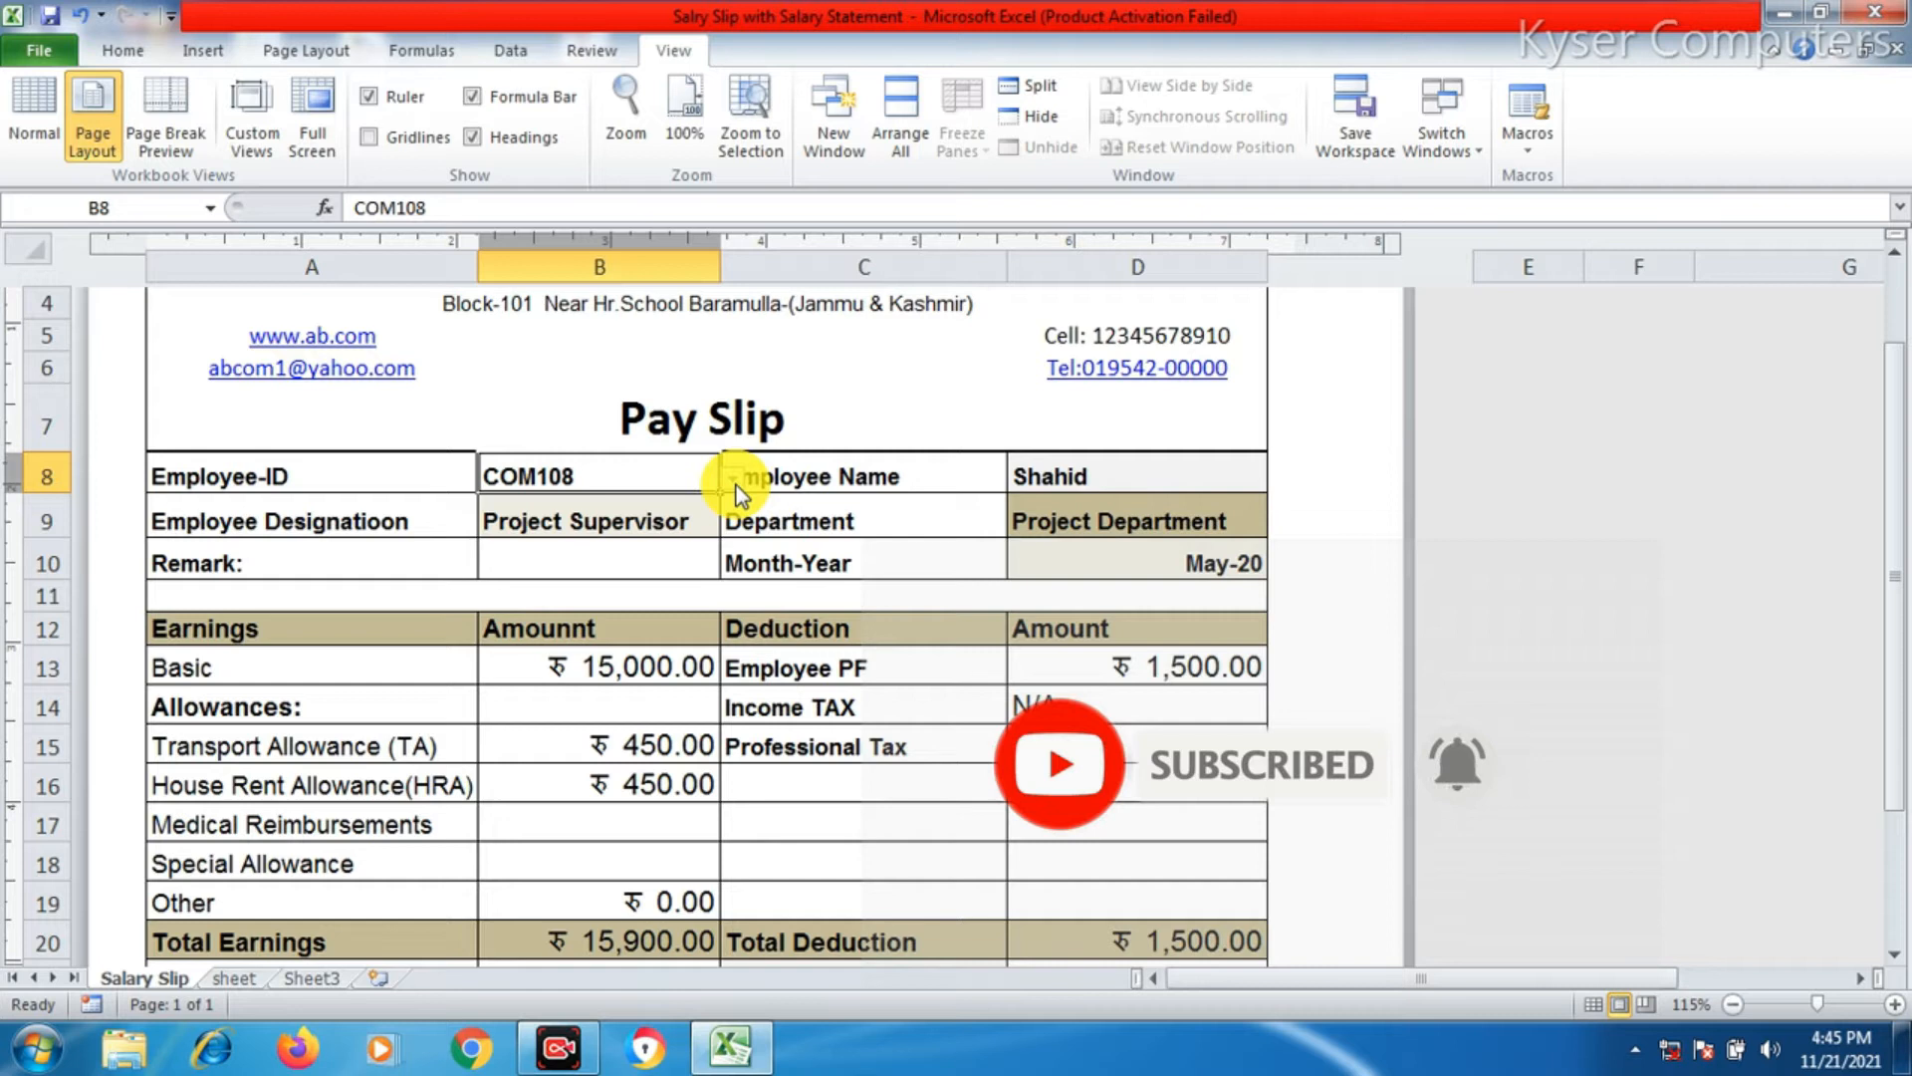
{"action": "left_click", "coordinate": [770, 635]}
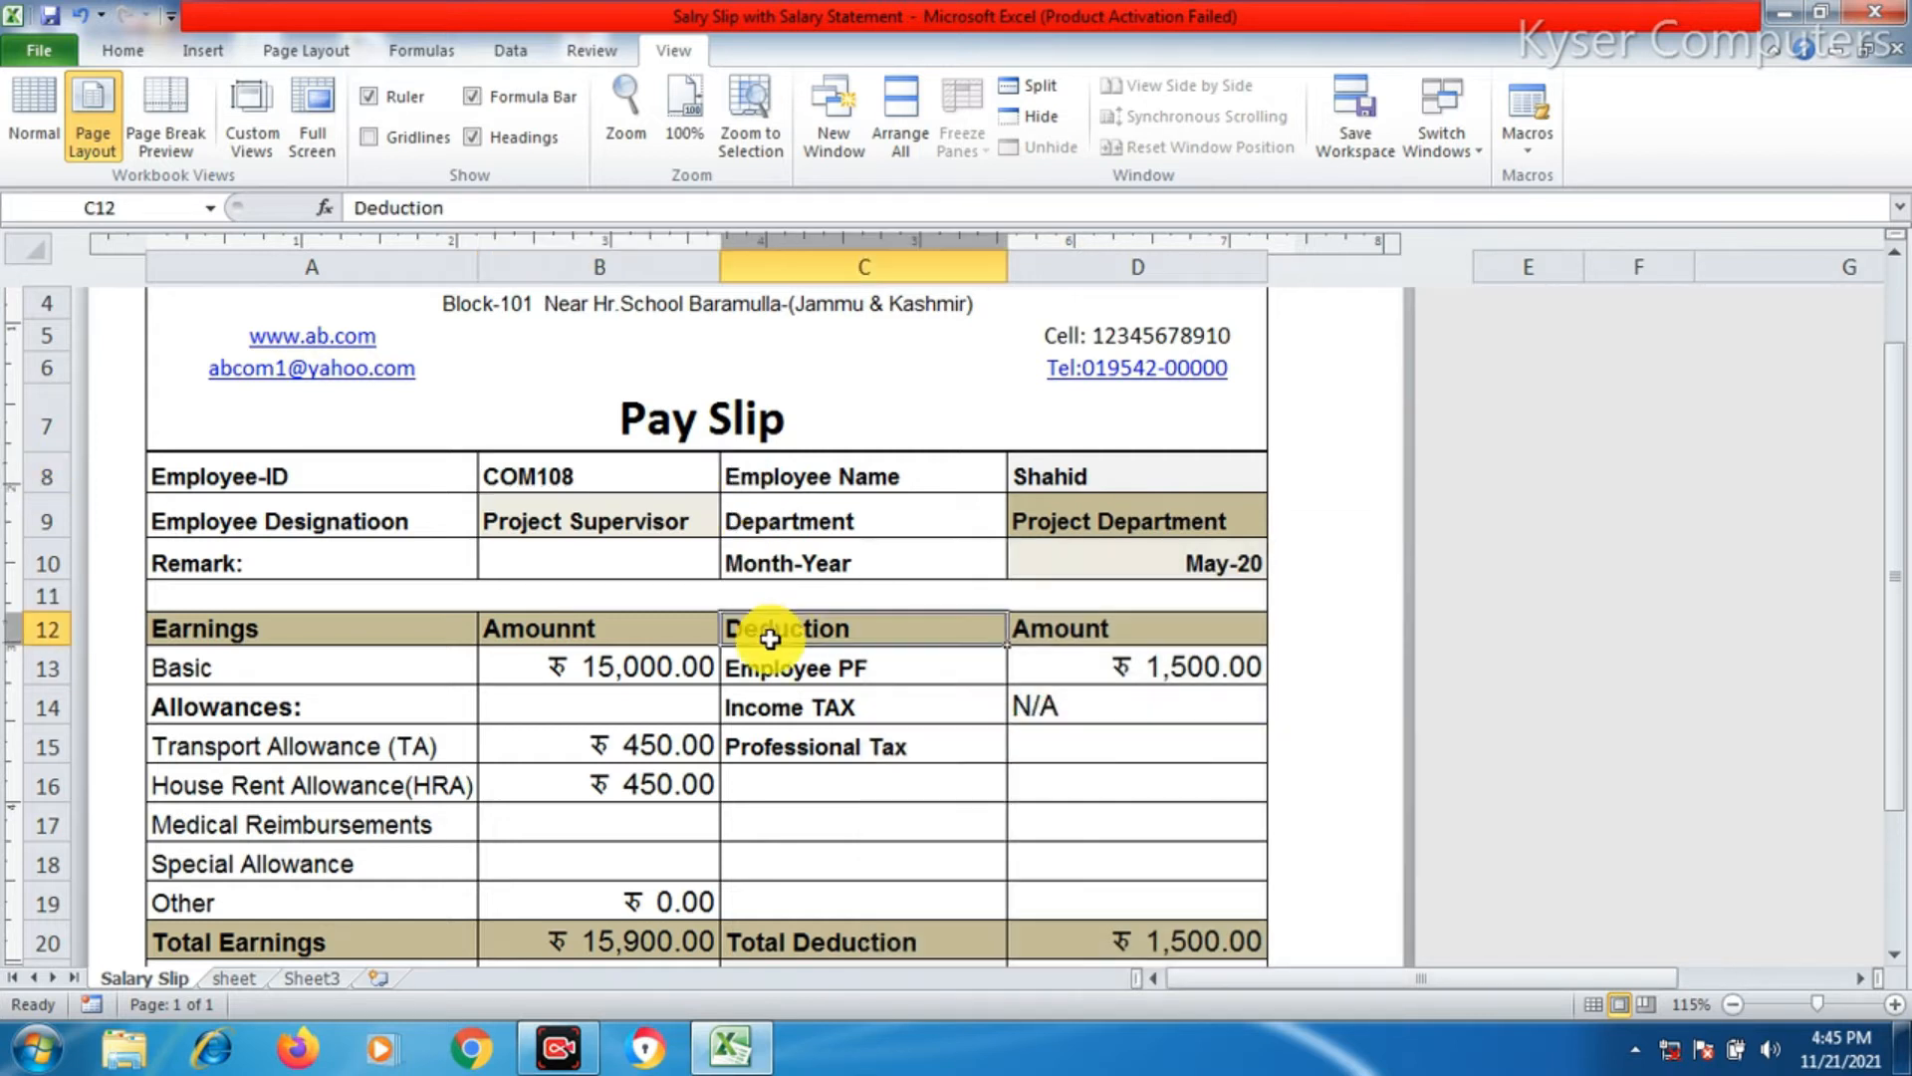
{"action": "left_click", "coordinate": [780, 588]}
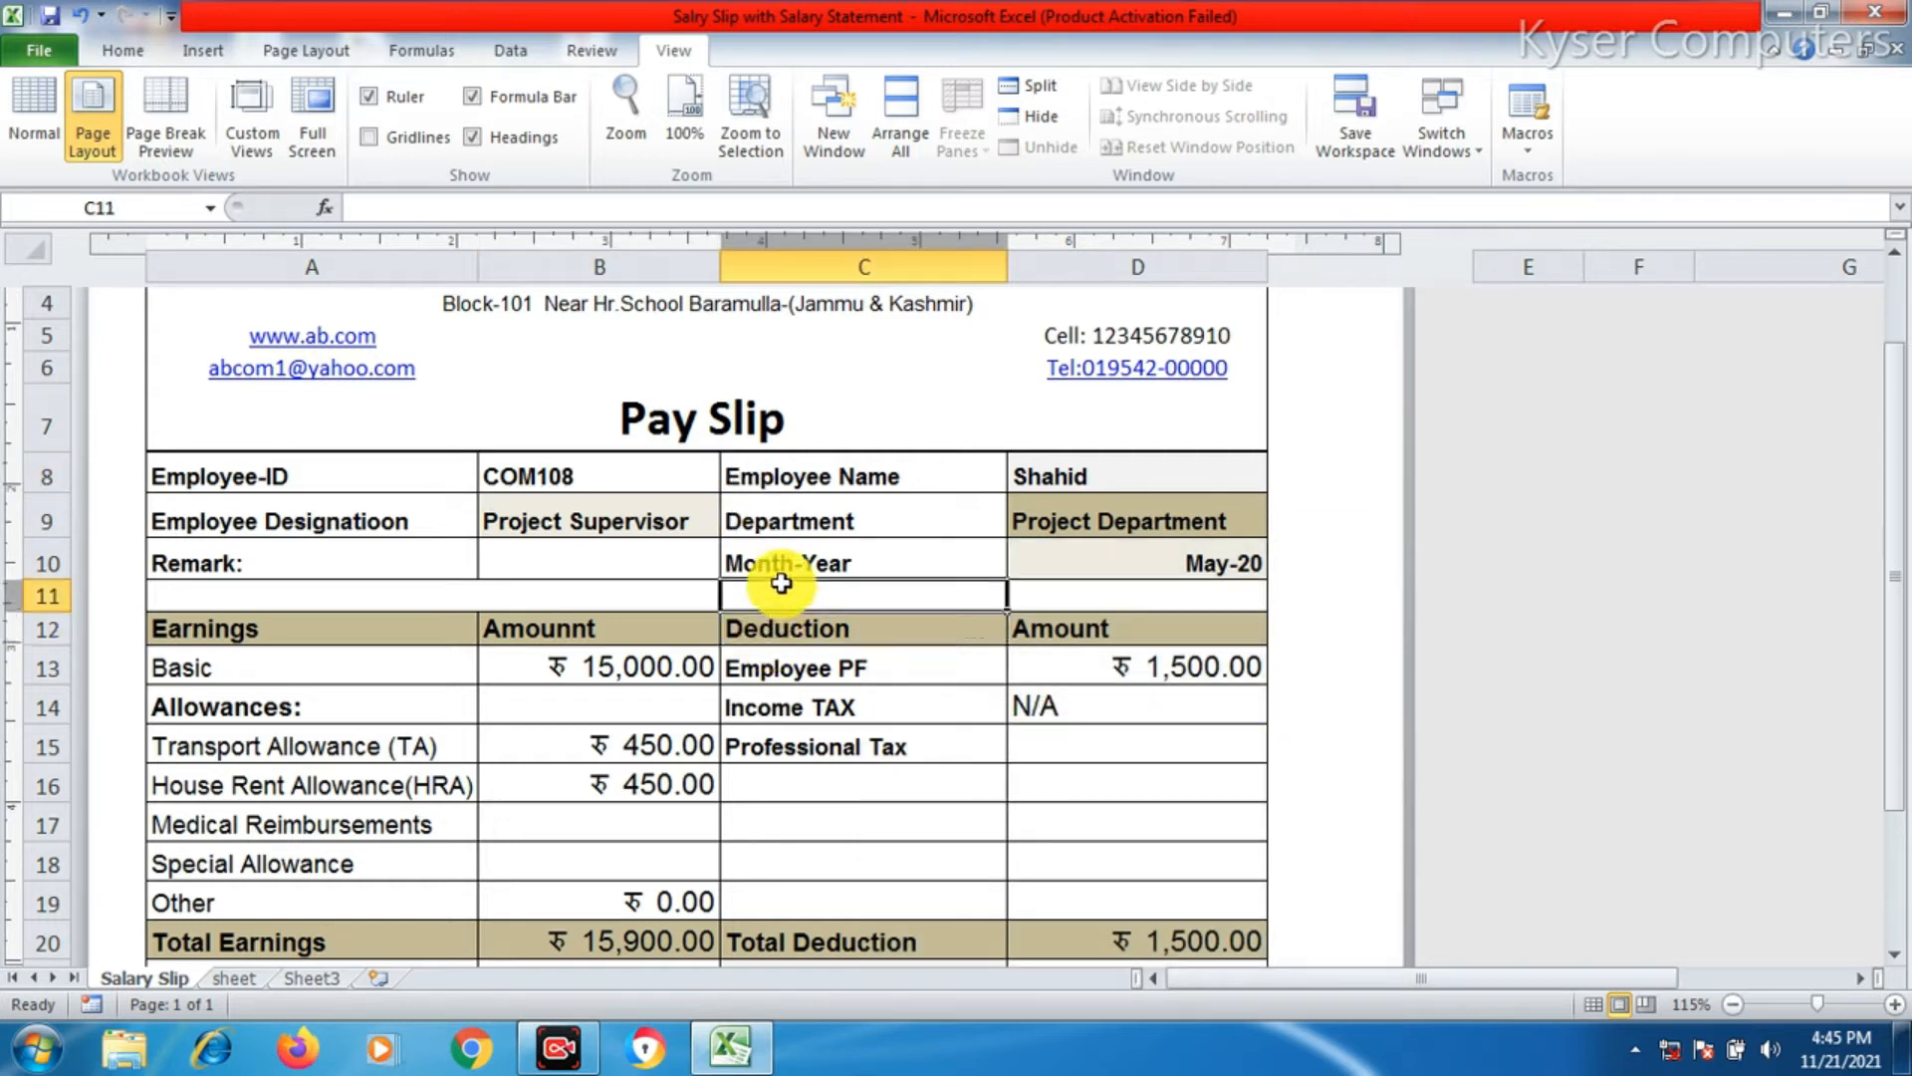
{"action": "scroll", "coordinate": [781, 585], "scroll_direction": "down", "scroll_amount": 2}
{"action": "scroll", "coordinate": [781, 579], "scroll_direction": "down", "scroll_amount": 2}
{"action": "scroll", "coordinate": [781, 579], "scroll_direction": "up", "scroll_amount": 2}
{"action": "scroll", "coordinate": [781, 579], "scroll_direction": "down", "scroll_amount": 2}
{"action": "scroll", "coordinate": [781, 578], "scroll_direction": "up", "scroll_amount": 2}
{"action": "scroll", "coordinate": [781, 579], "scroll_direction": "down", "scroll_amount": 2}
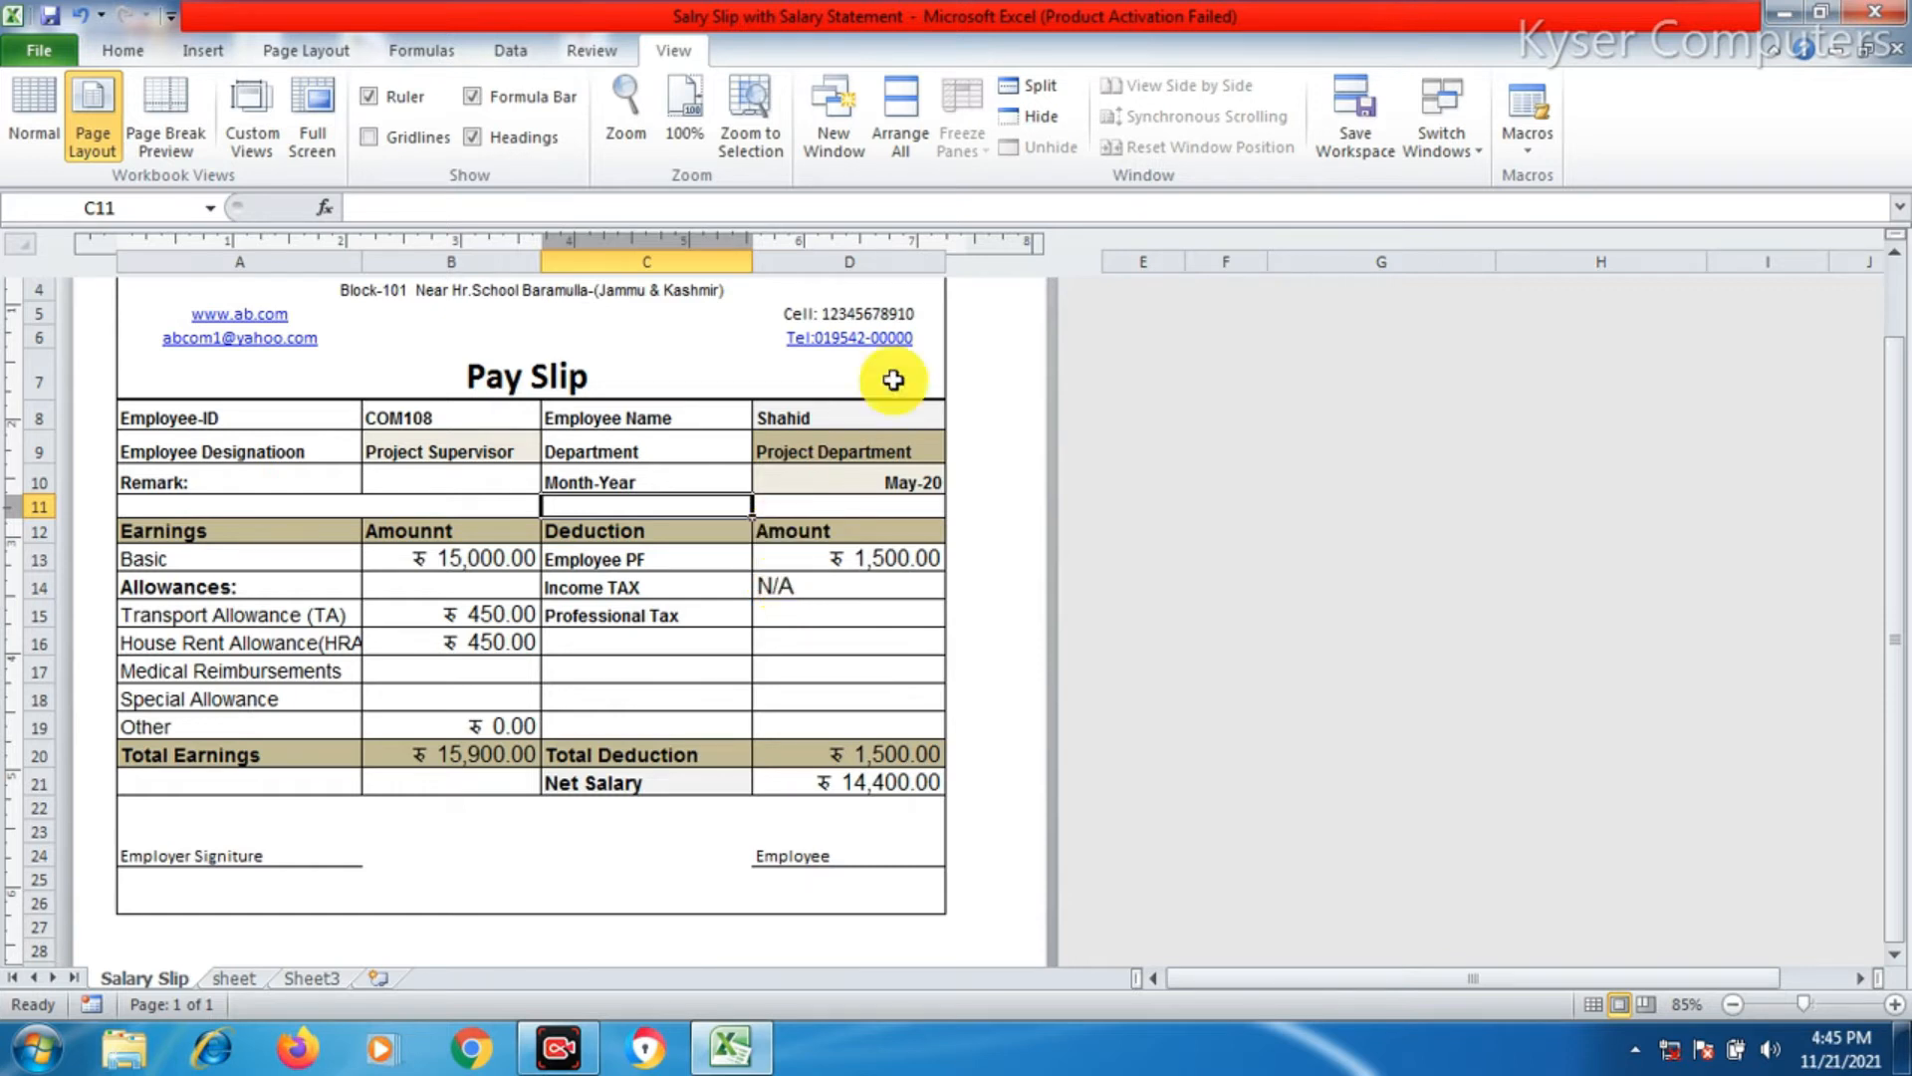
- Open the empty Sheet3 and display it in Page Layout view
{"action": "left_click", "coordinate": [316, 977]}
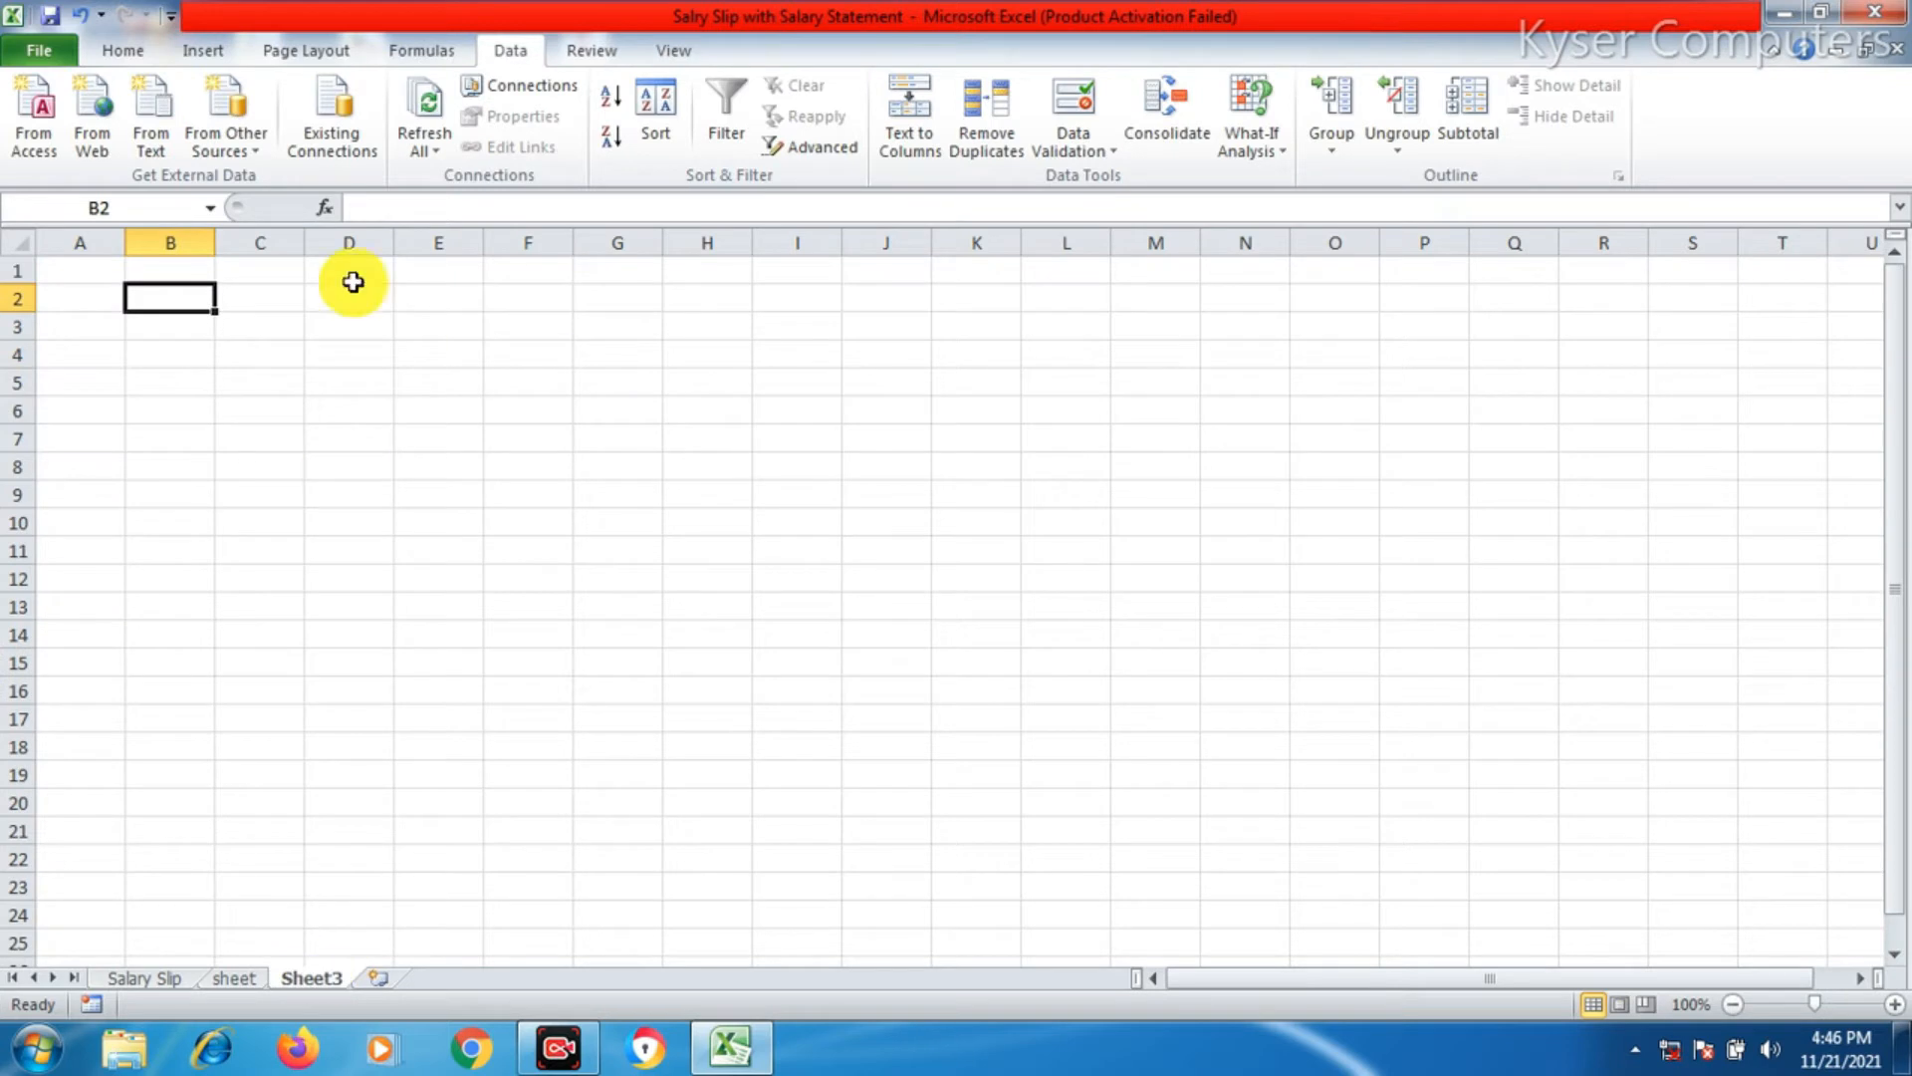
{"action": "left_click", "coordinate": [666, 49]}
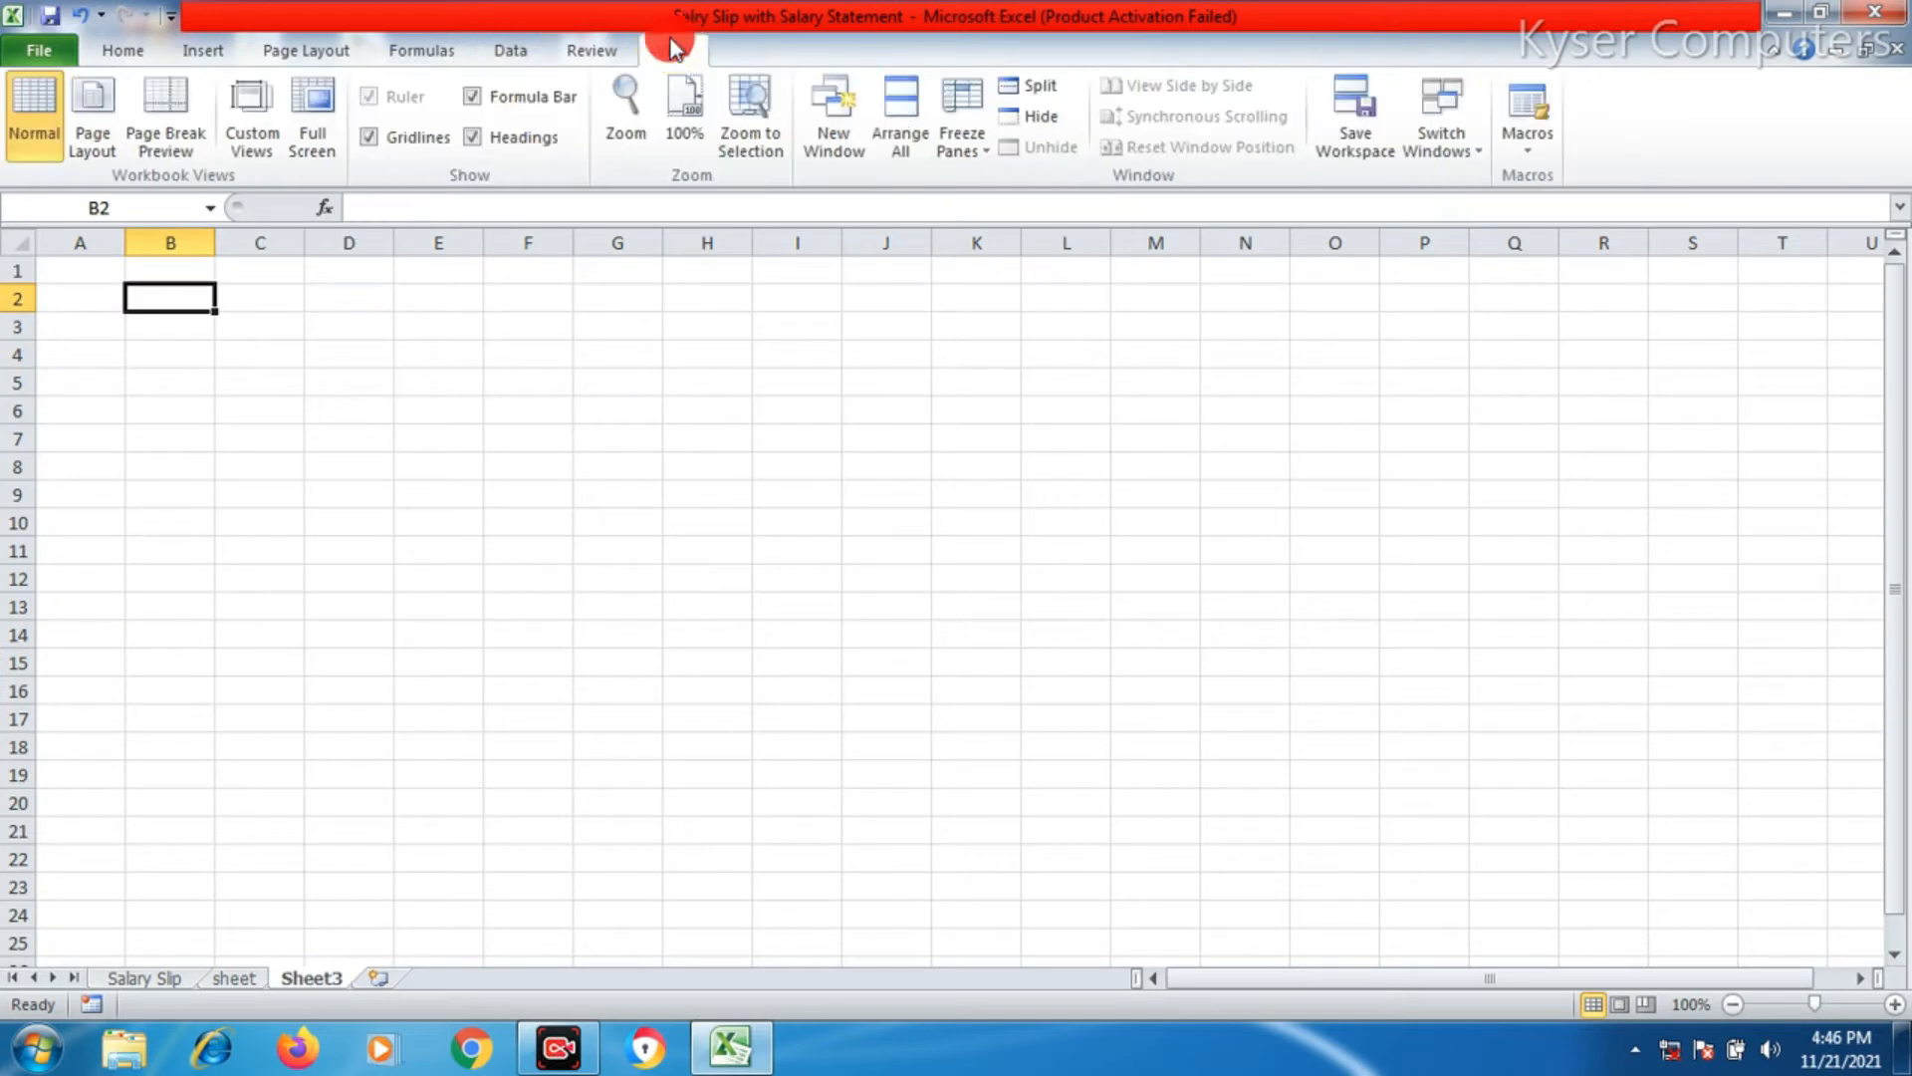
{"action": "left_click", "coordinate": [109, 142]}
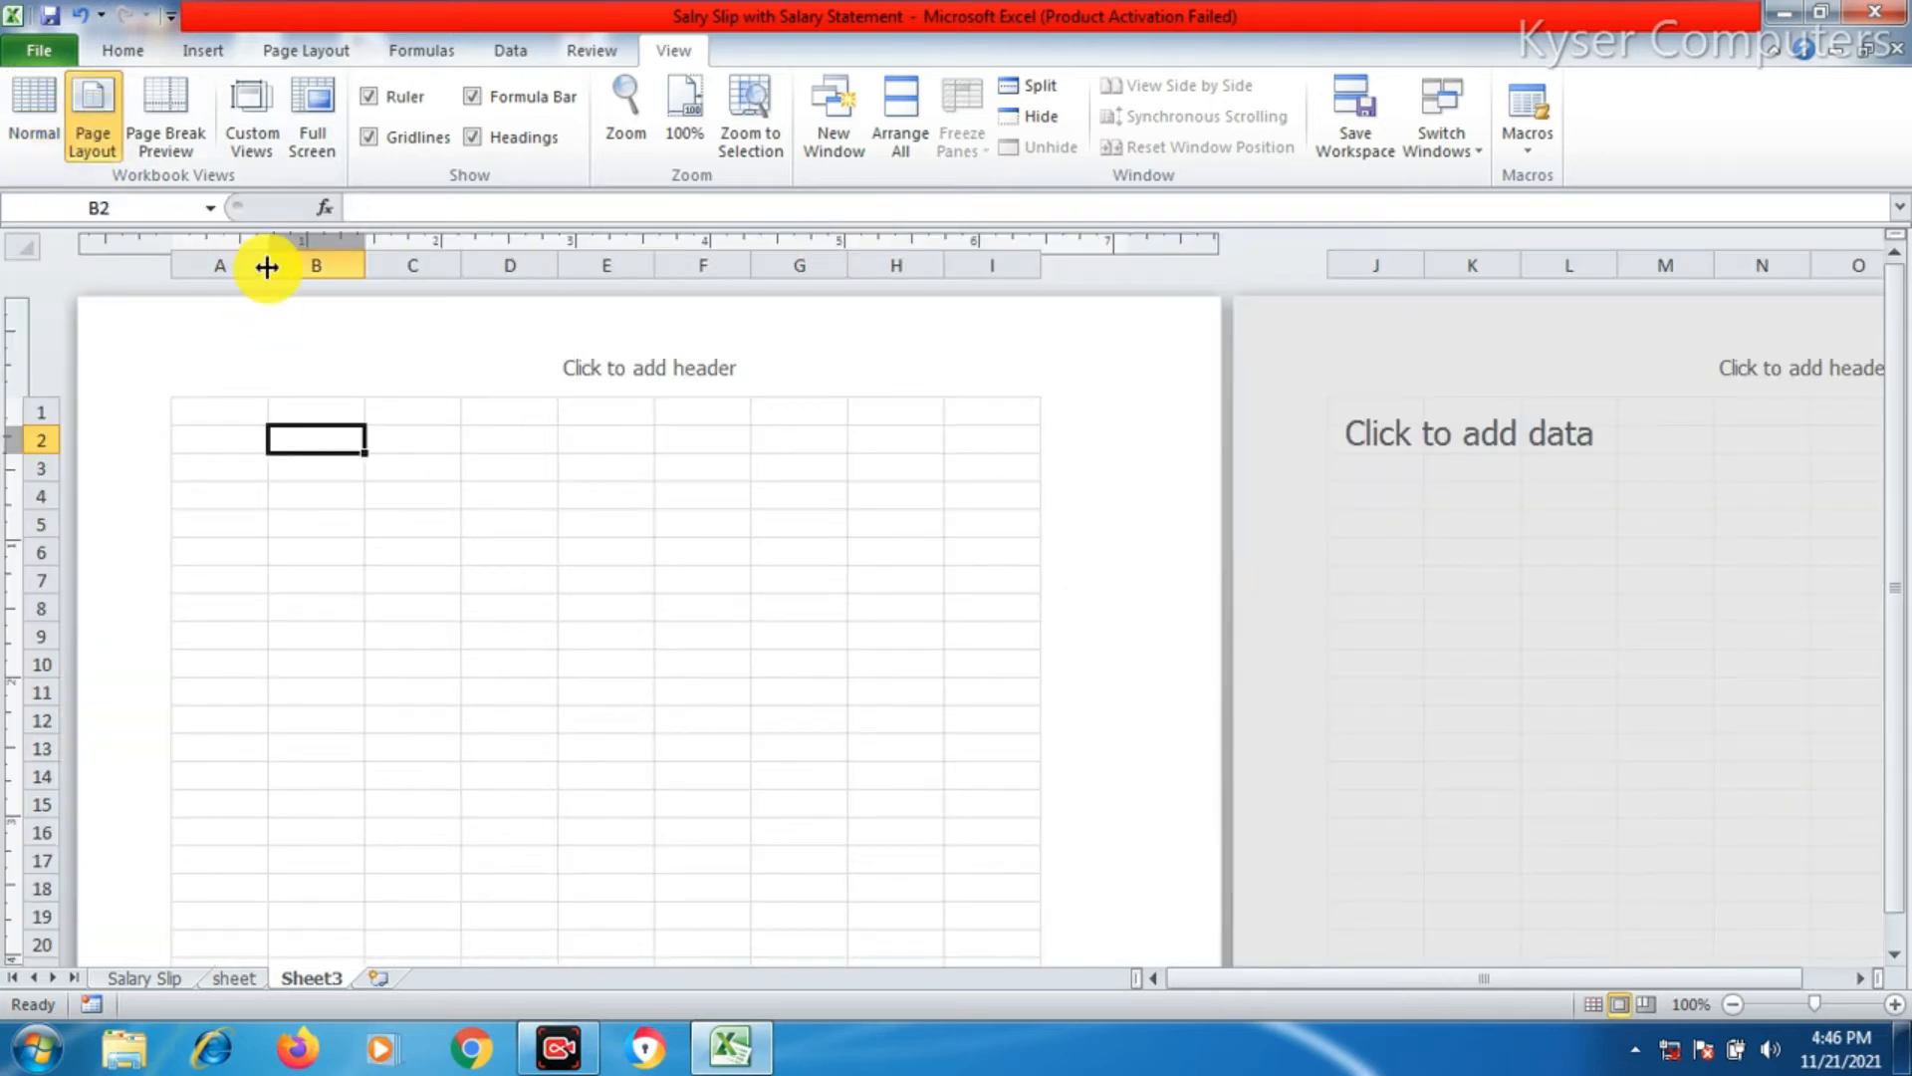
{"action": "left_click_drag", "start_coordinate": [222, 411], "coordinate": [967, 433]}
{"action": "left_click", "coordinate": [320, 774]}
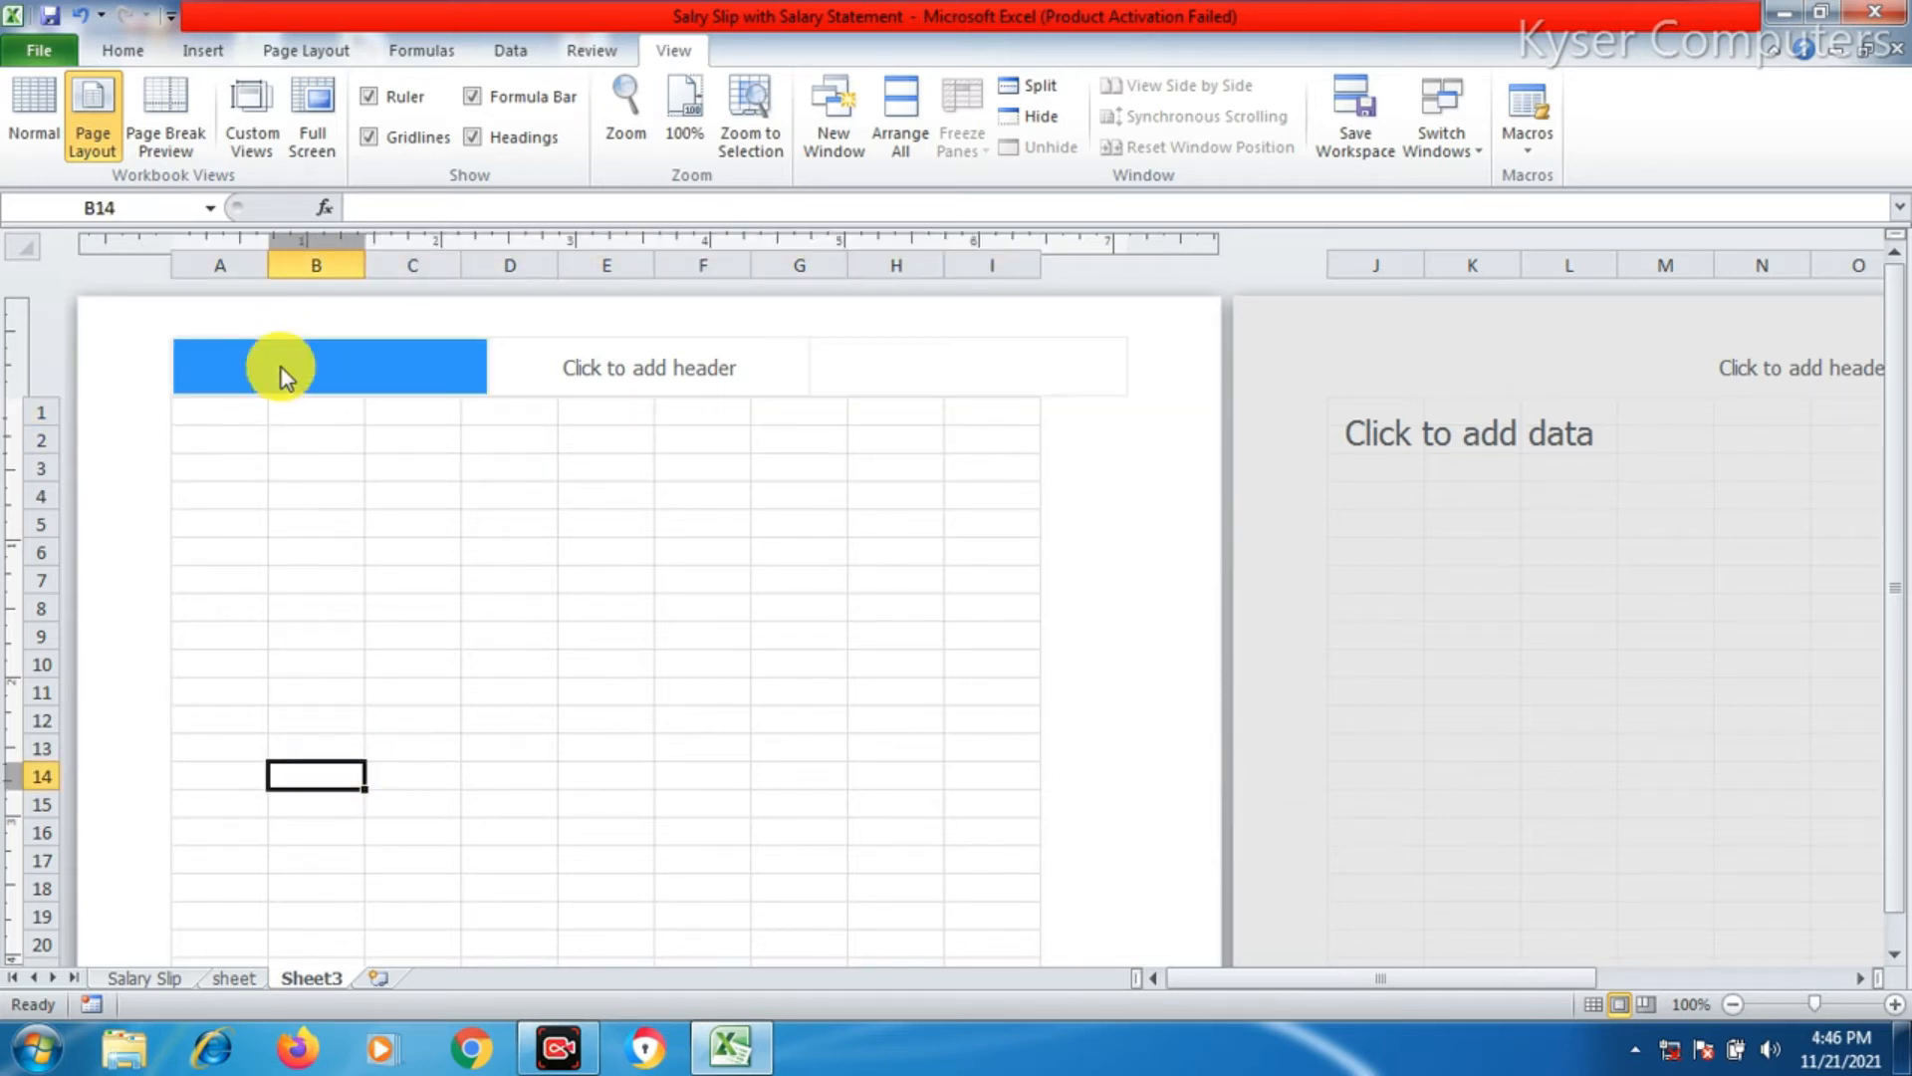
- Widen columns B to F on Sheet3 so that columns A to F span the width of the first page
{"action": "left_click_drag", "start_coordinate": [265, 265], "coordinate": [436, 272]}
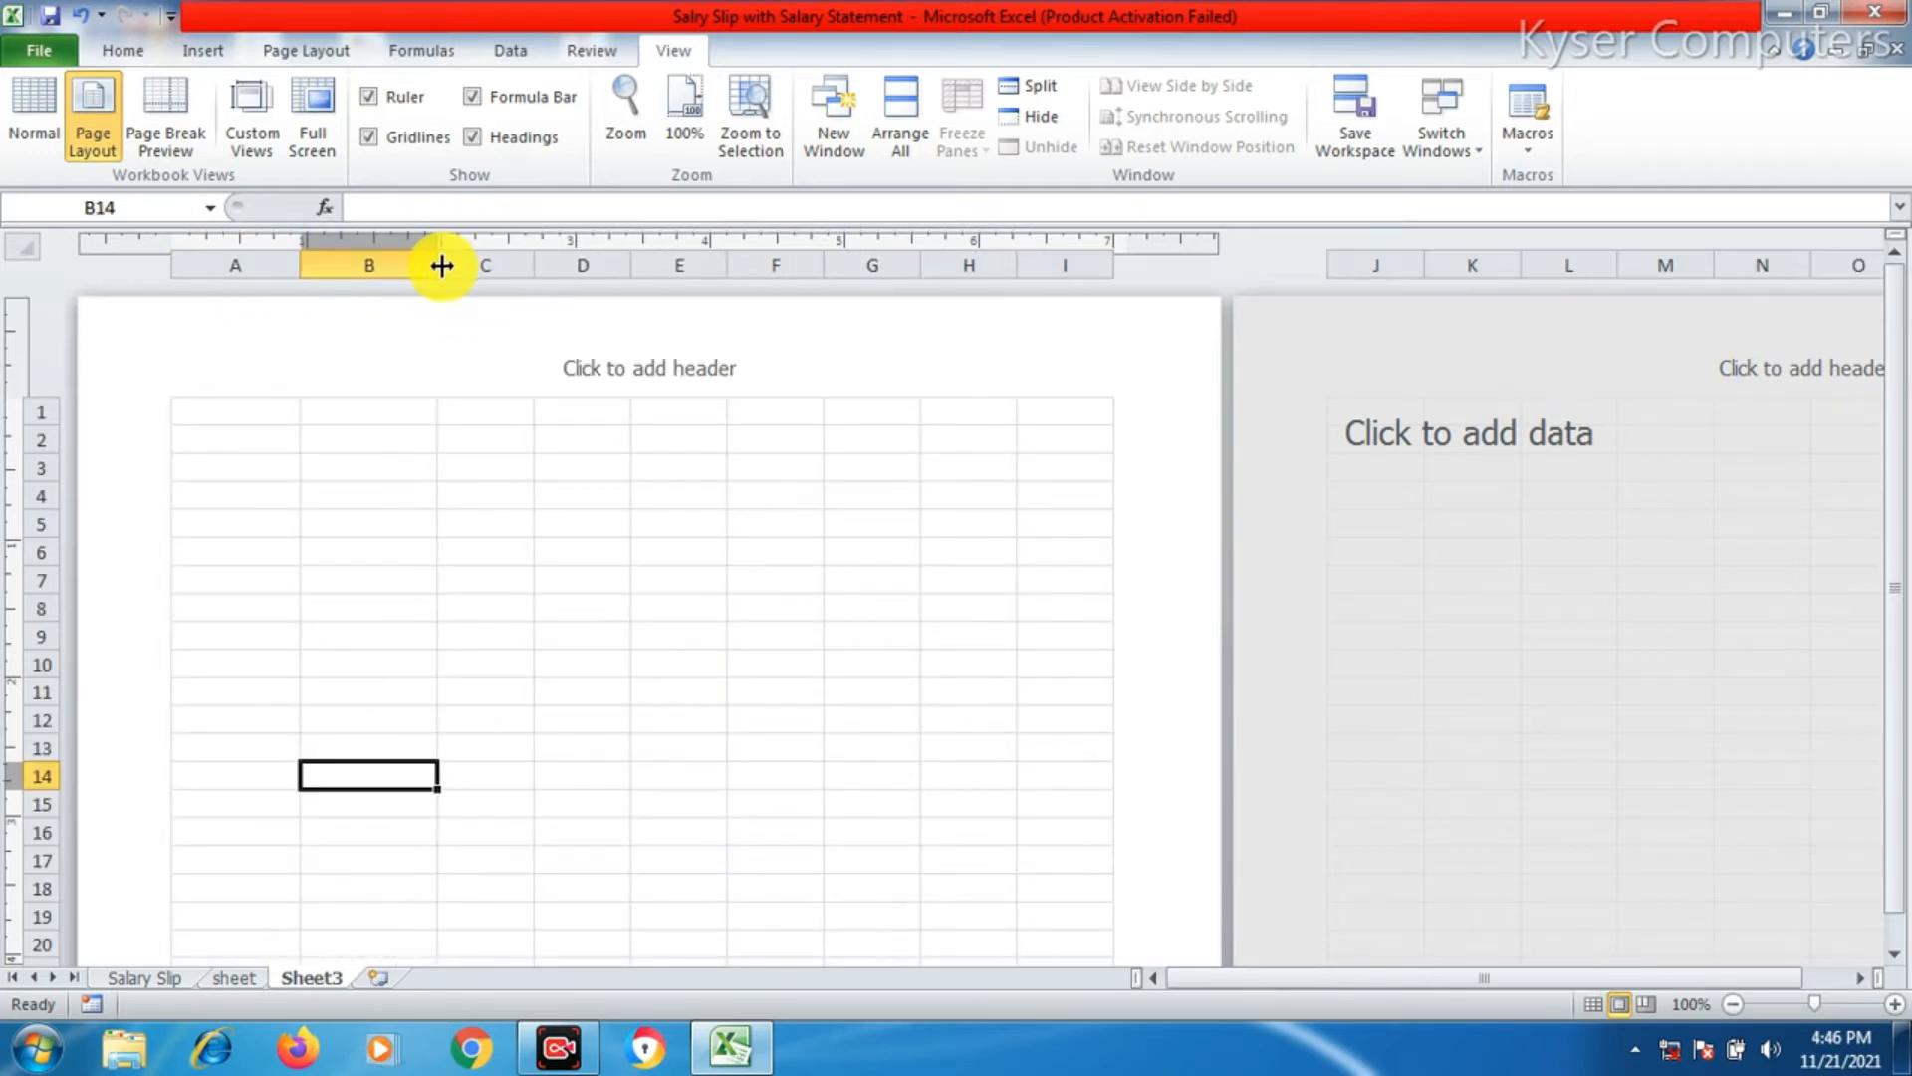
{"action": "left_click_drag", "start_coordinate": [298, 265], "coordinate": [270, 265]}
{"action": "left_click_drag", "start_coordinate": [405, 274], "coordinate": [434, 281]}
{"action": "left_click_drag", "start_coordinate": [547, 265], "coordinate": [866, 249]}
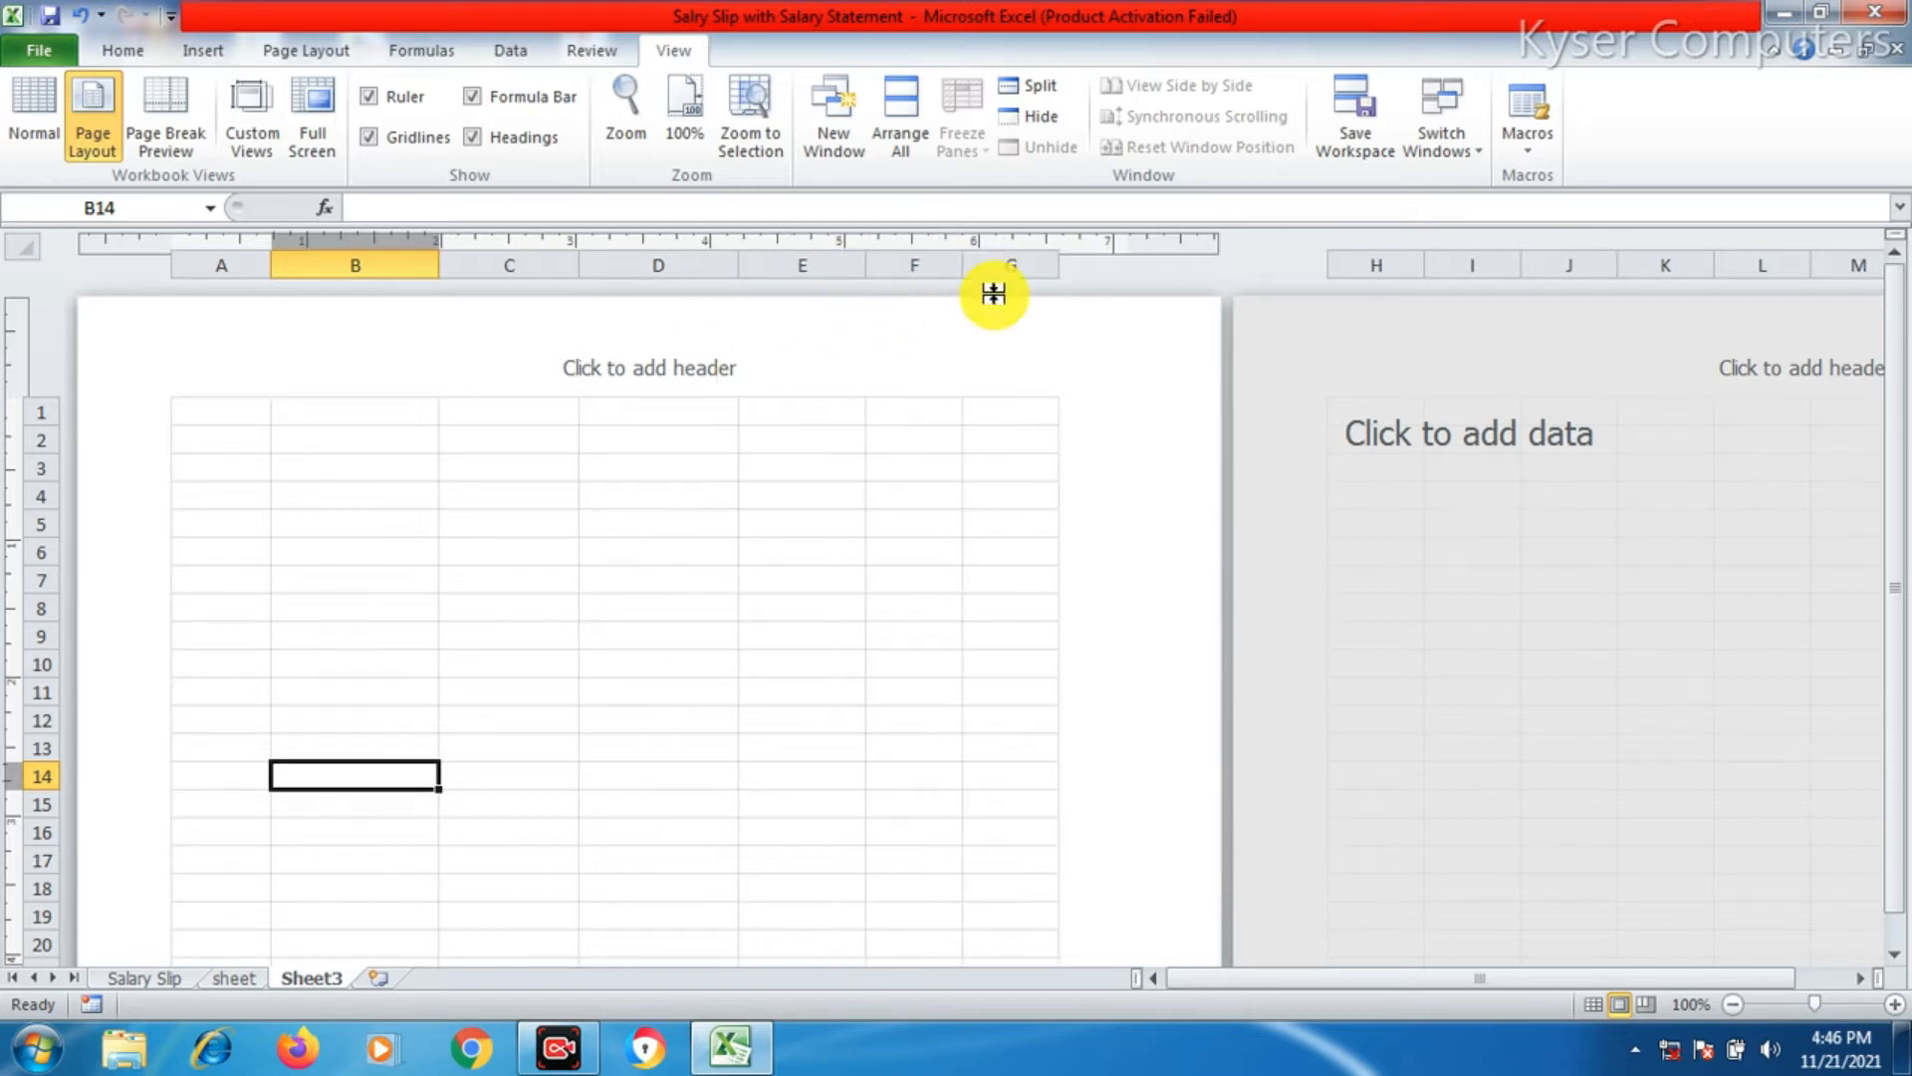
{"action": "left_click_drag", "start_coordinate": [738, 267], "coordinate": [748, 265]}
{"action": "left_click_drag", "start_coordinate": [973, 266], "coordinate": [1015, 269]}
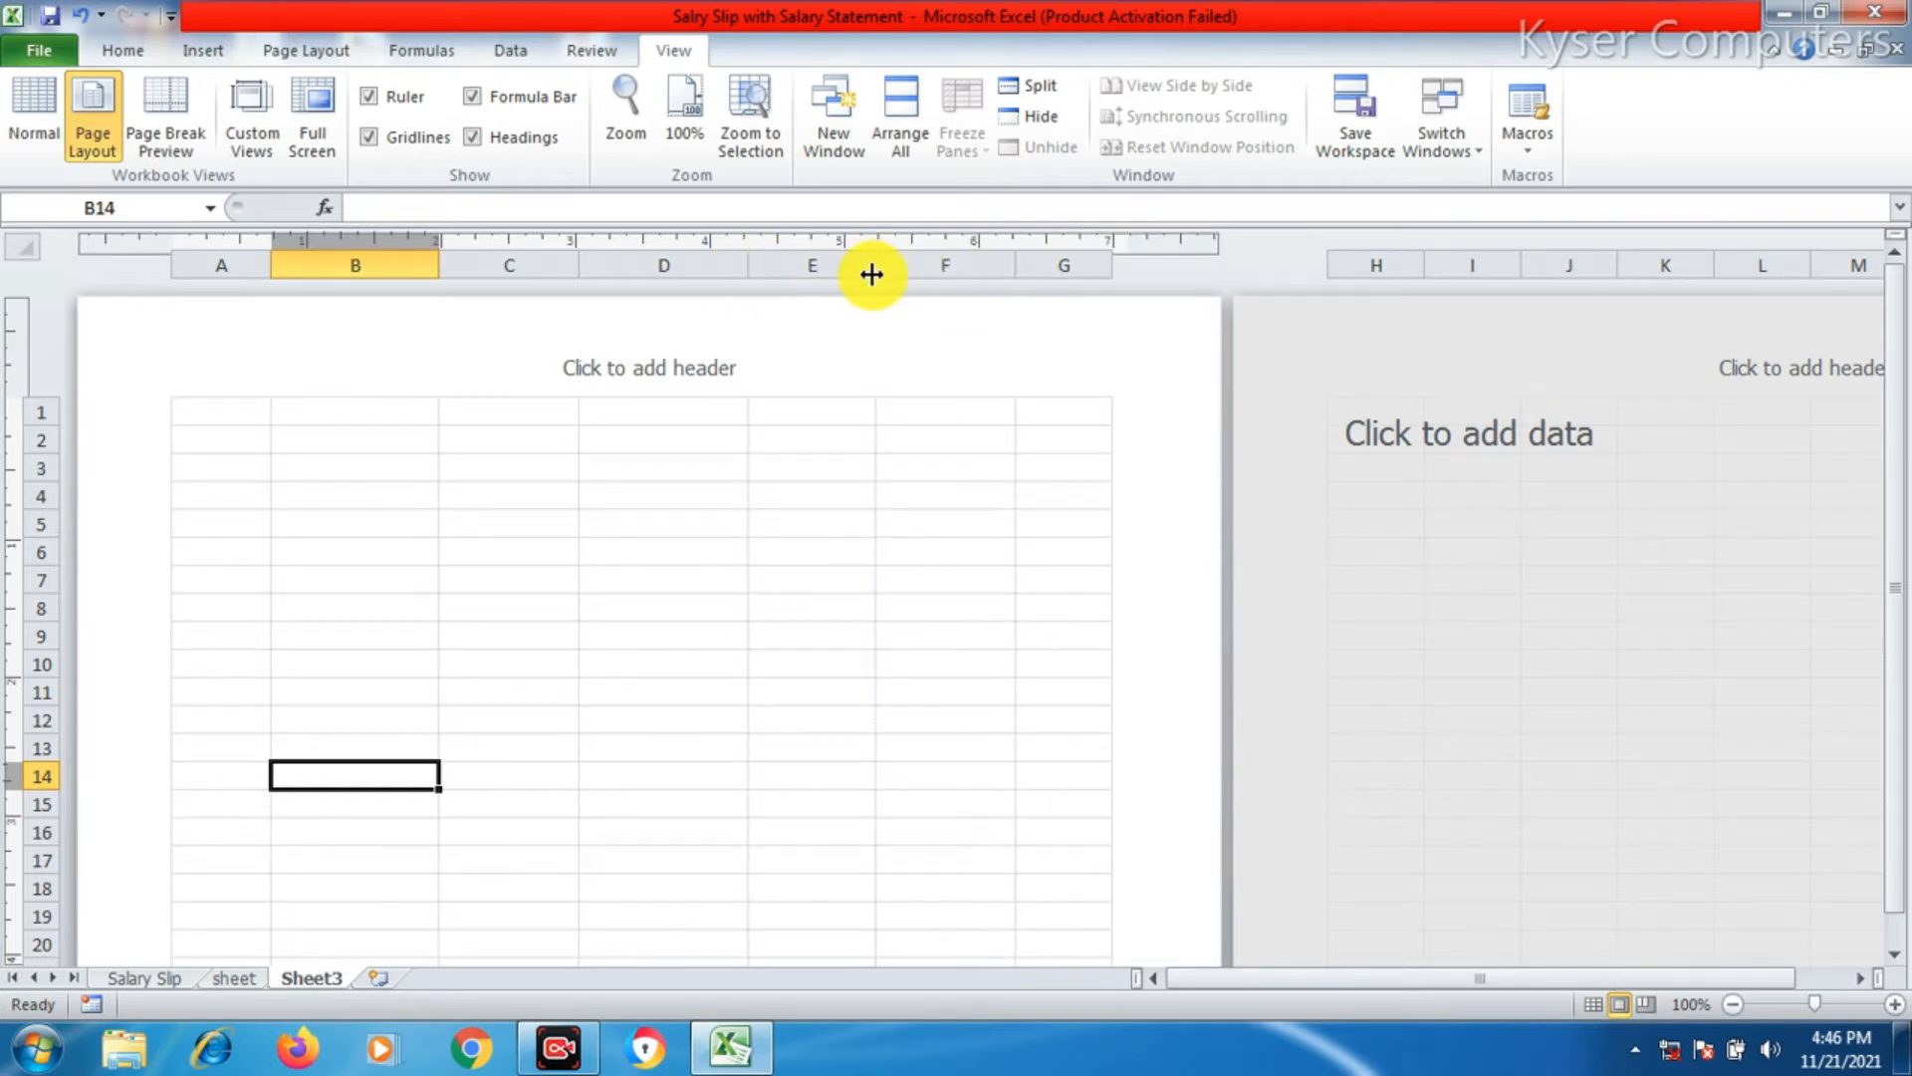
{"action": "left_click_drag", "start_coordinate": [871, 274], "coordinate": [908, 285]}
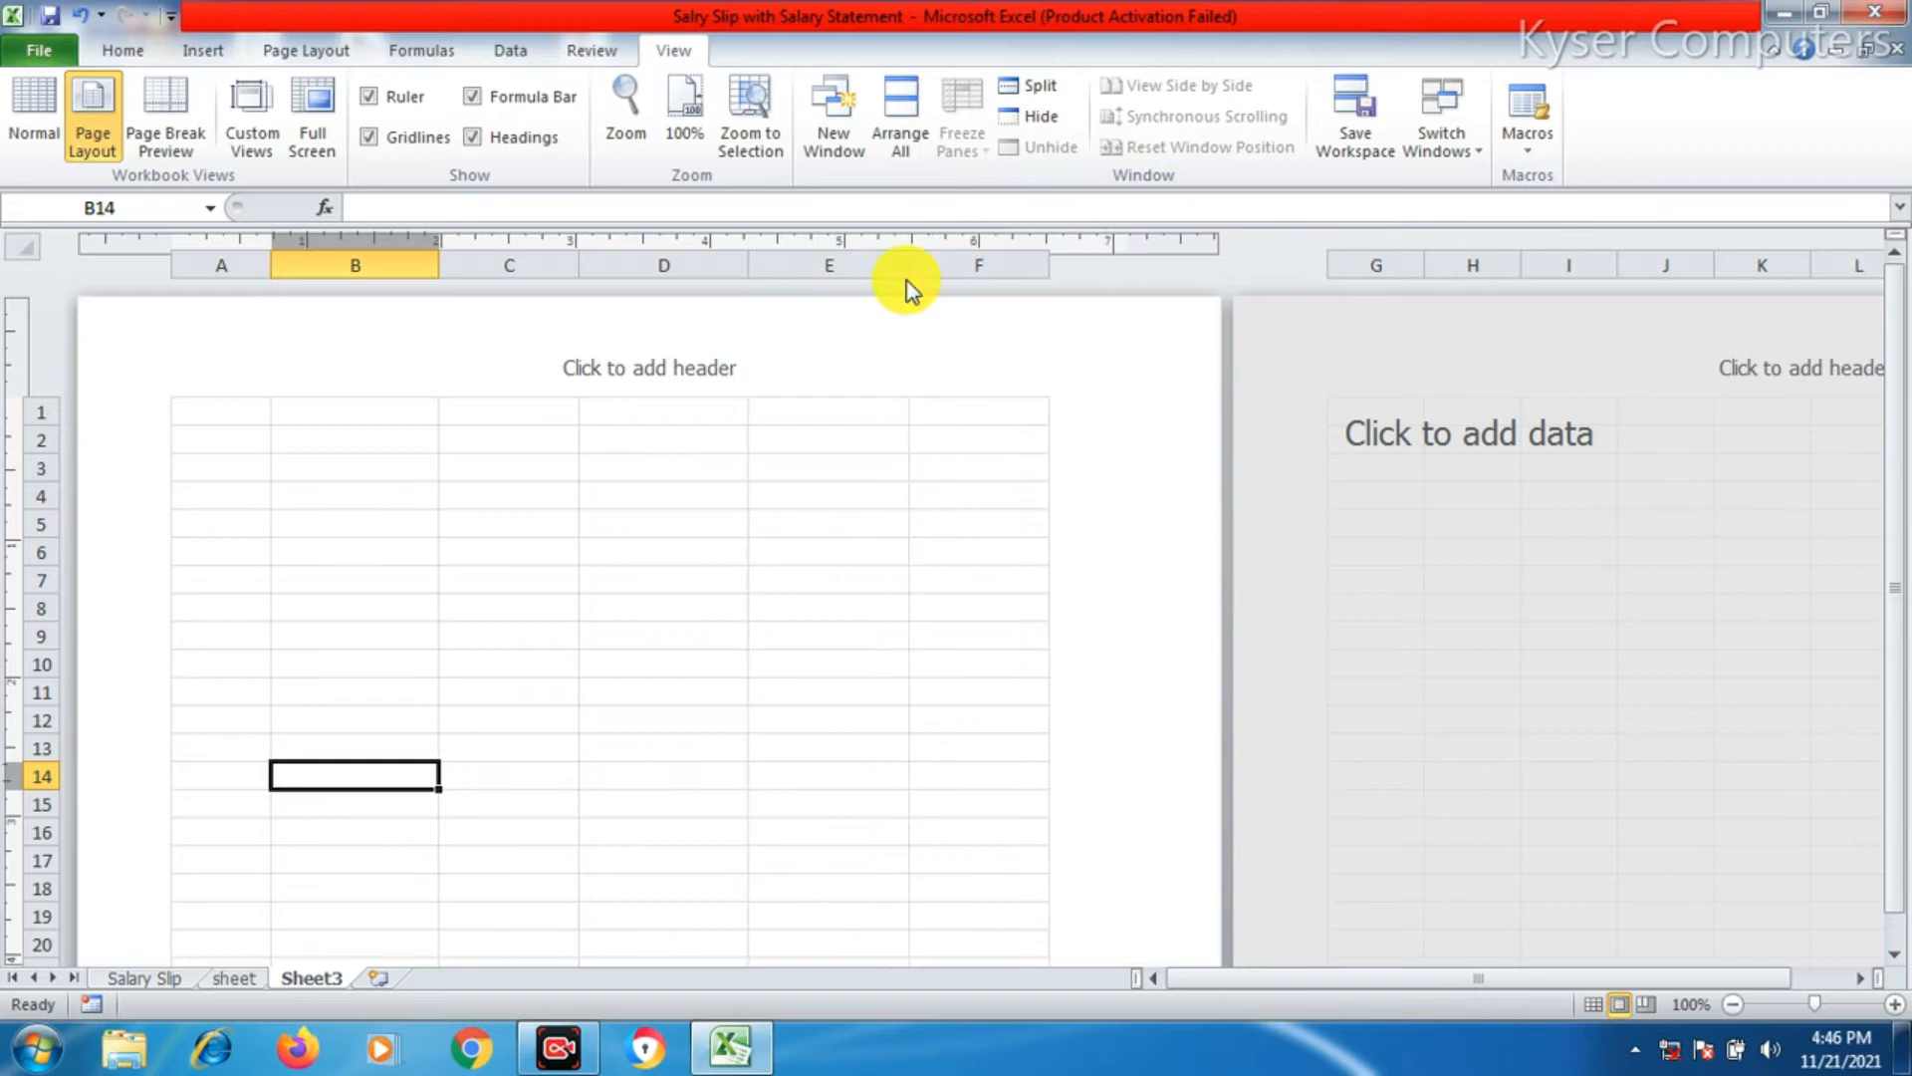
{"action": "left_click_drag", "start_coordinate": [248, 430], "coordinate": [986, 528]}
{"action": "left_click", "coordinate": [640, 722]}
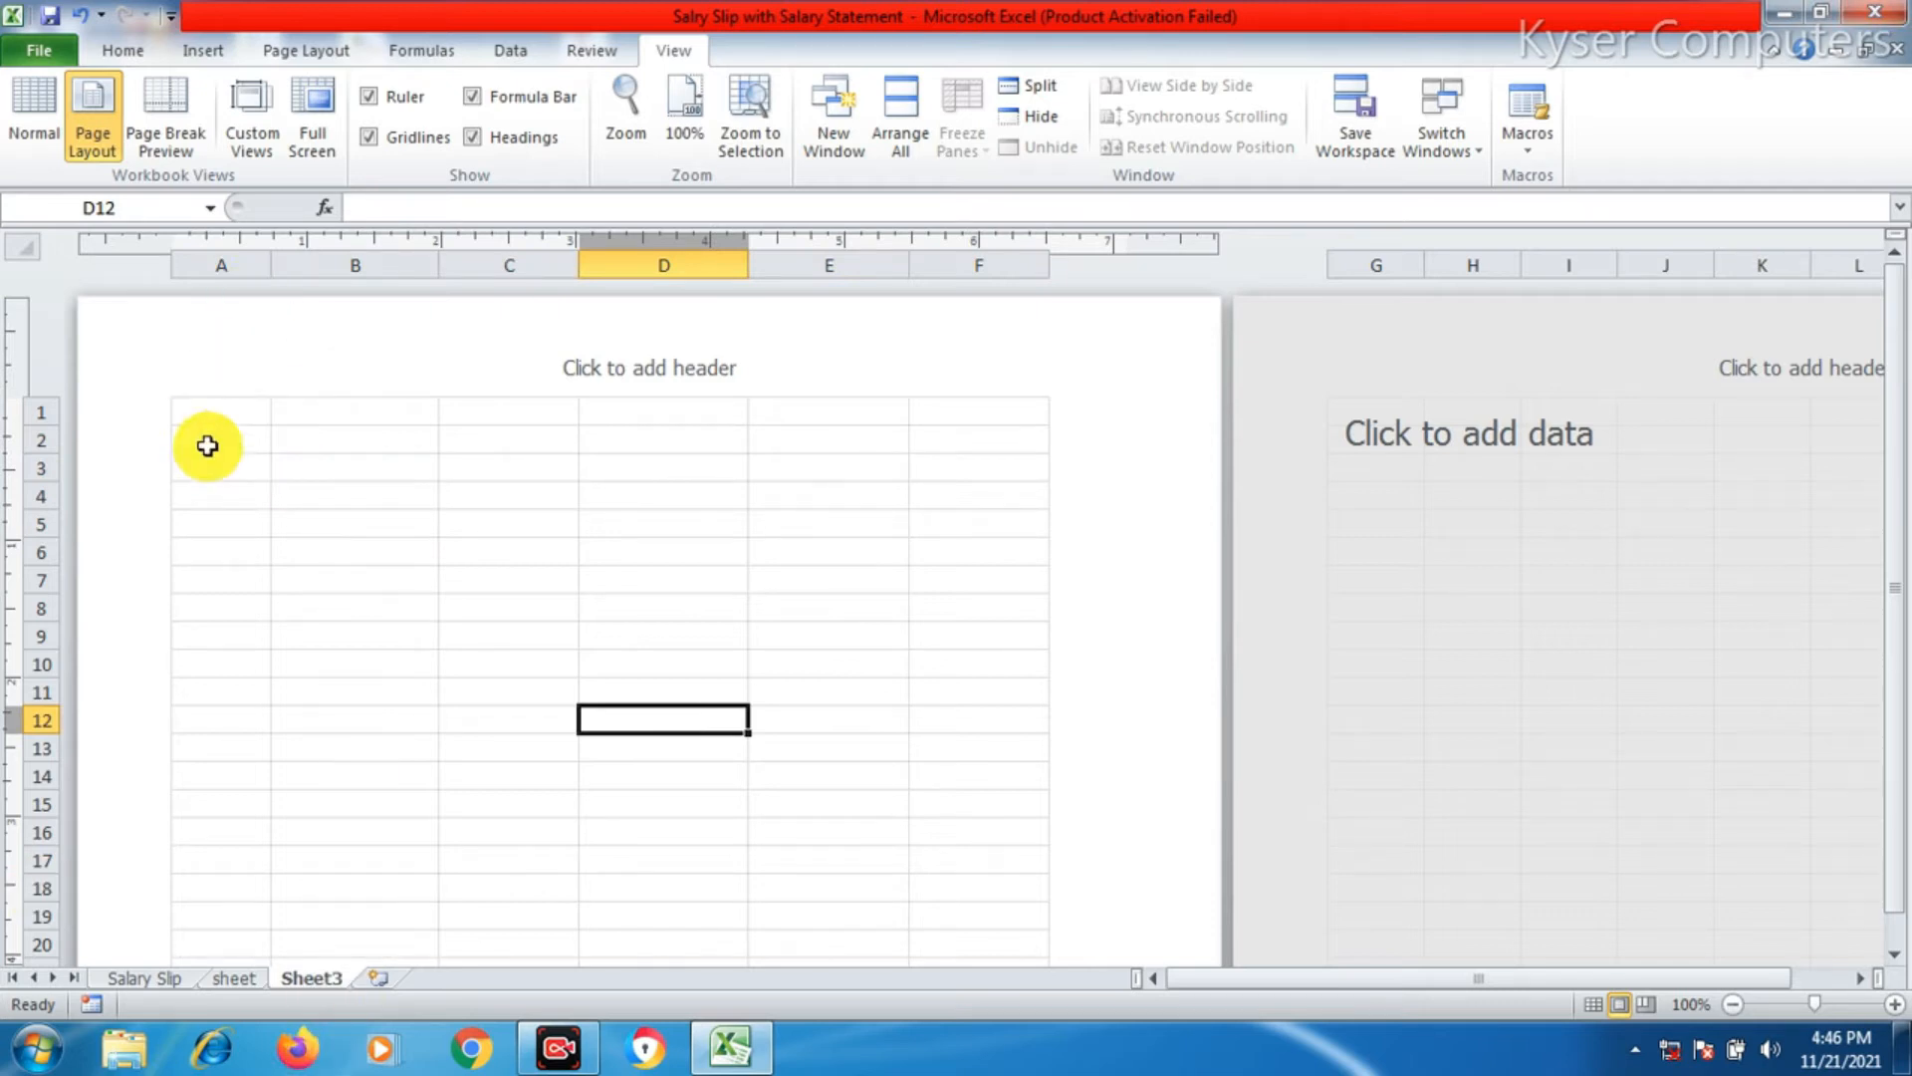
{"action": "left_click", "coordinate": [220, 419]}
{"action": "left_click", "coordinate": [316, 411]}
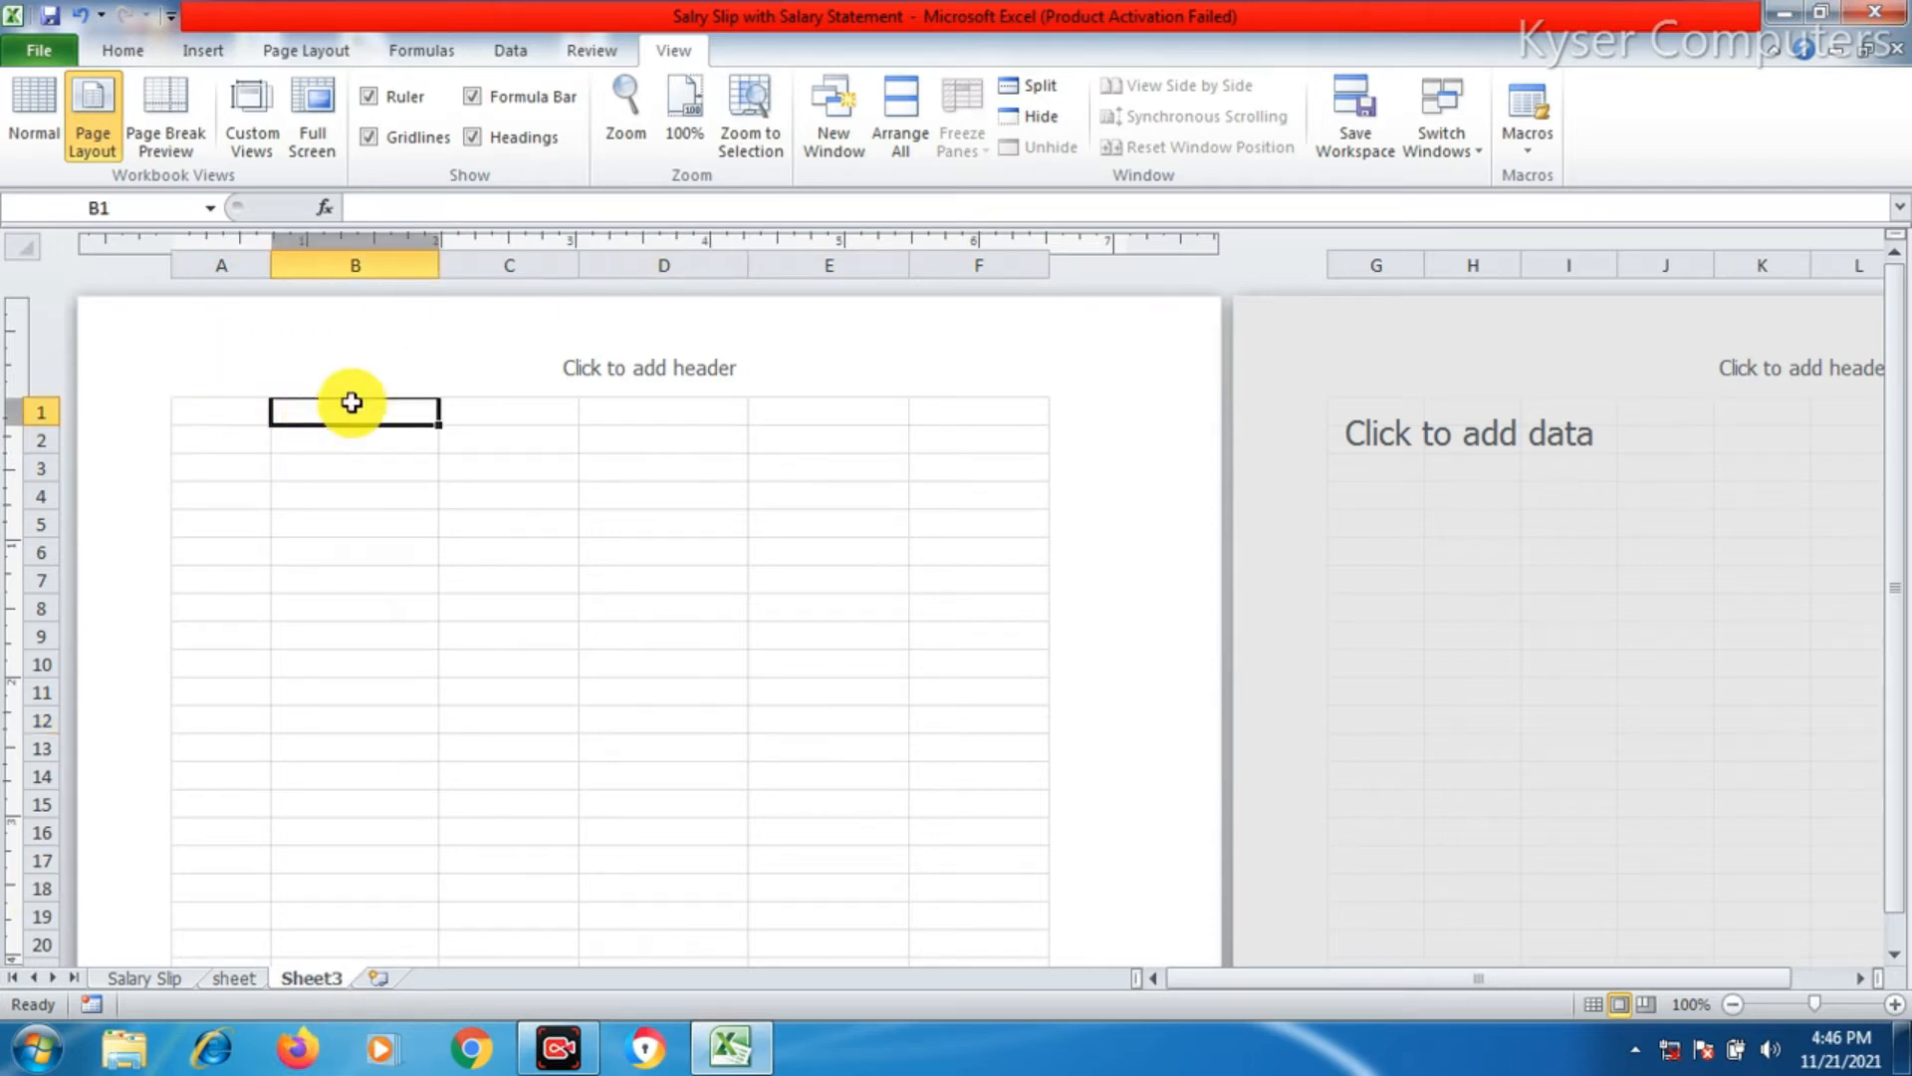
{"action": "left_click", "coordinate": [528, 414]}
{"action": "left_click", "coordinate": [717, 412]}
{"action": "left_click", "coordinate": [836, 408]}
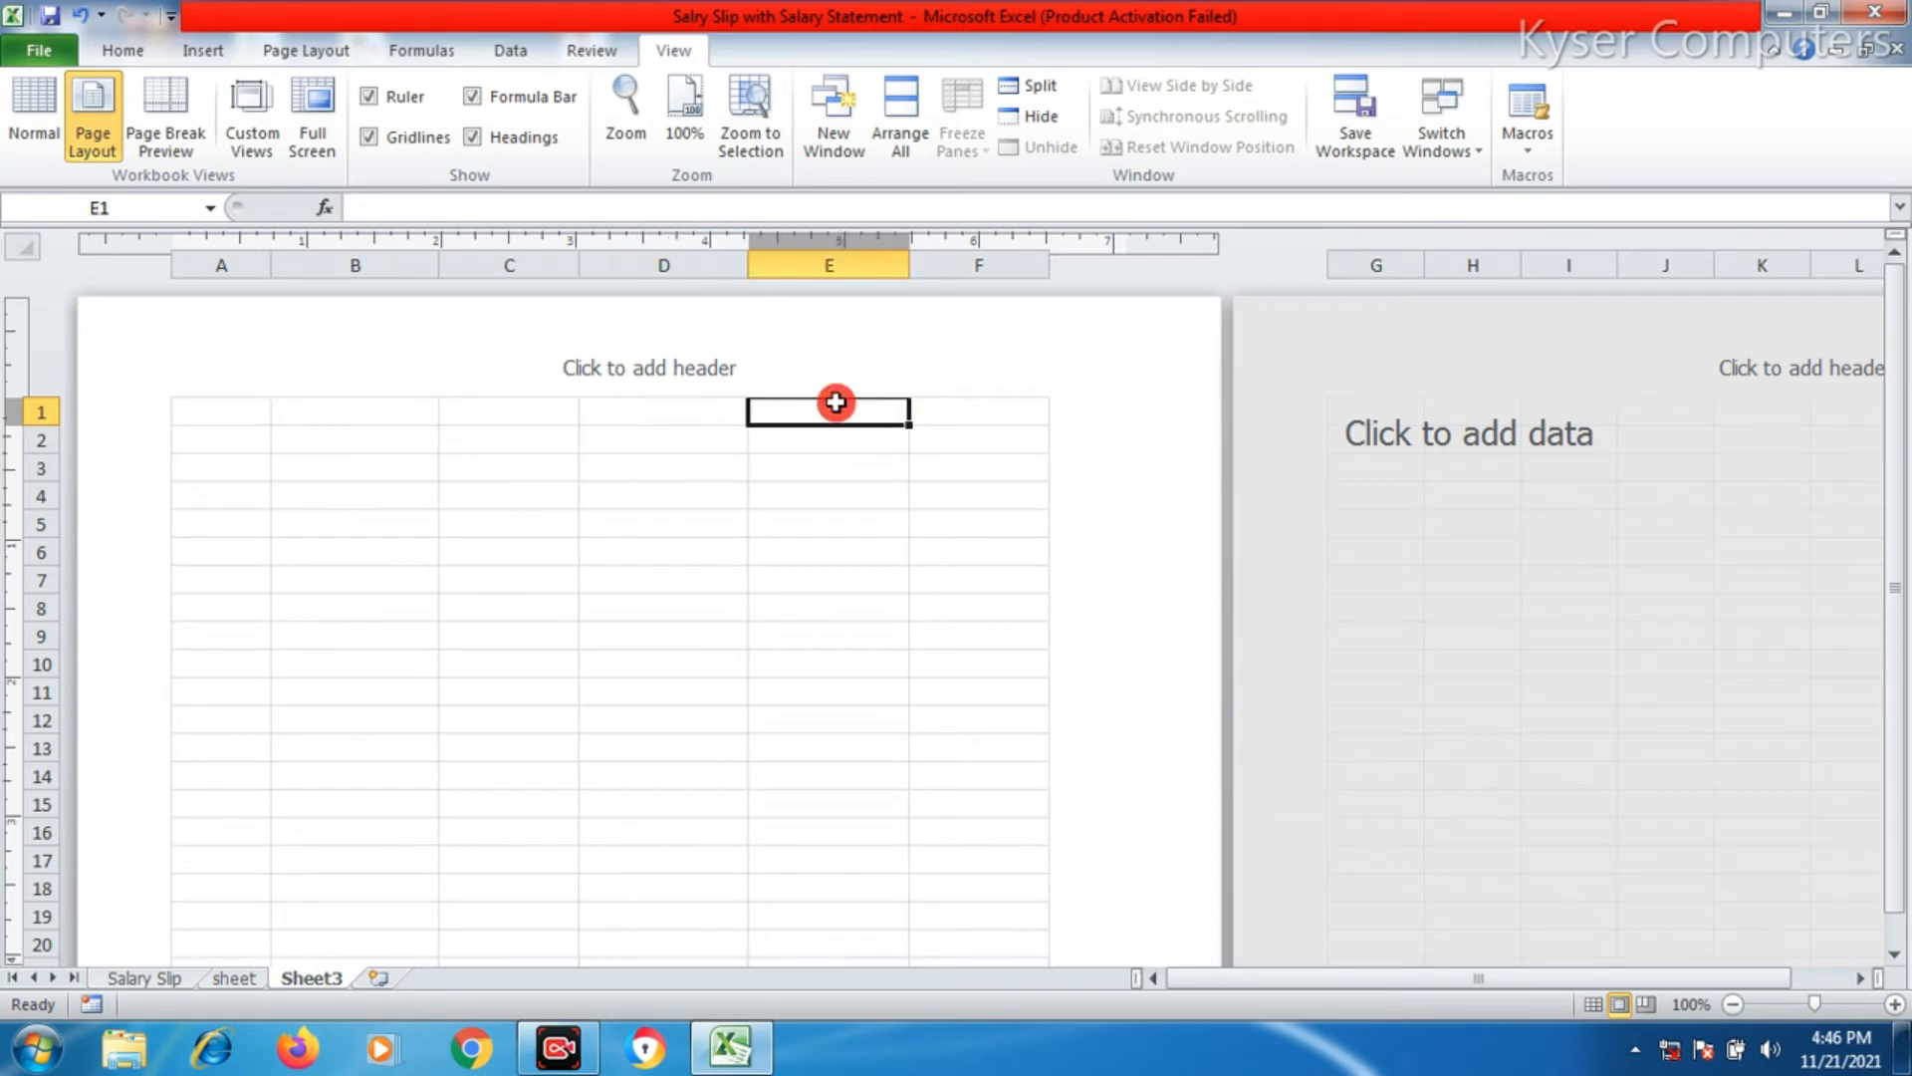
{"action": "left_click", "coordinate": [958, 409]}
- Merge and centre cells B2 to E2 into a single cell
{"action": "left_click_drag", "start_coordinate": [325, 438], "coordinate": [823, 452]}
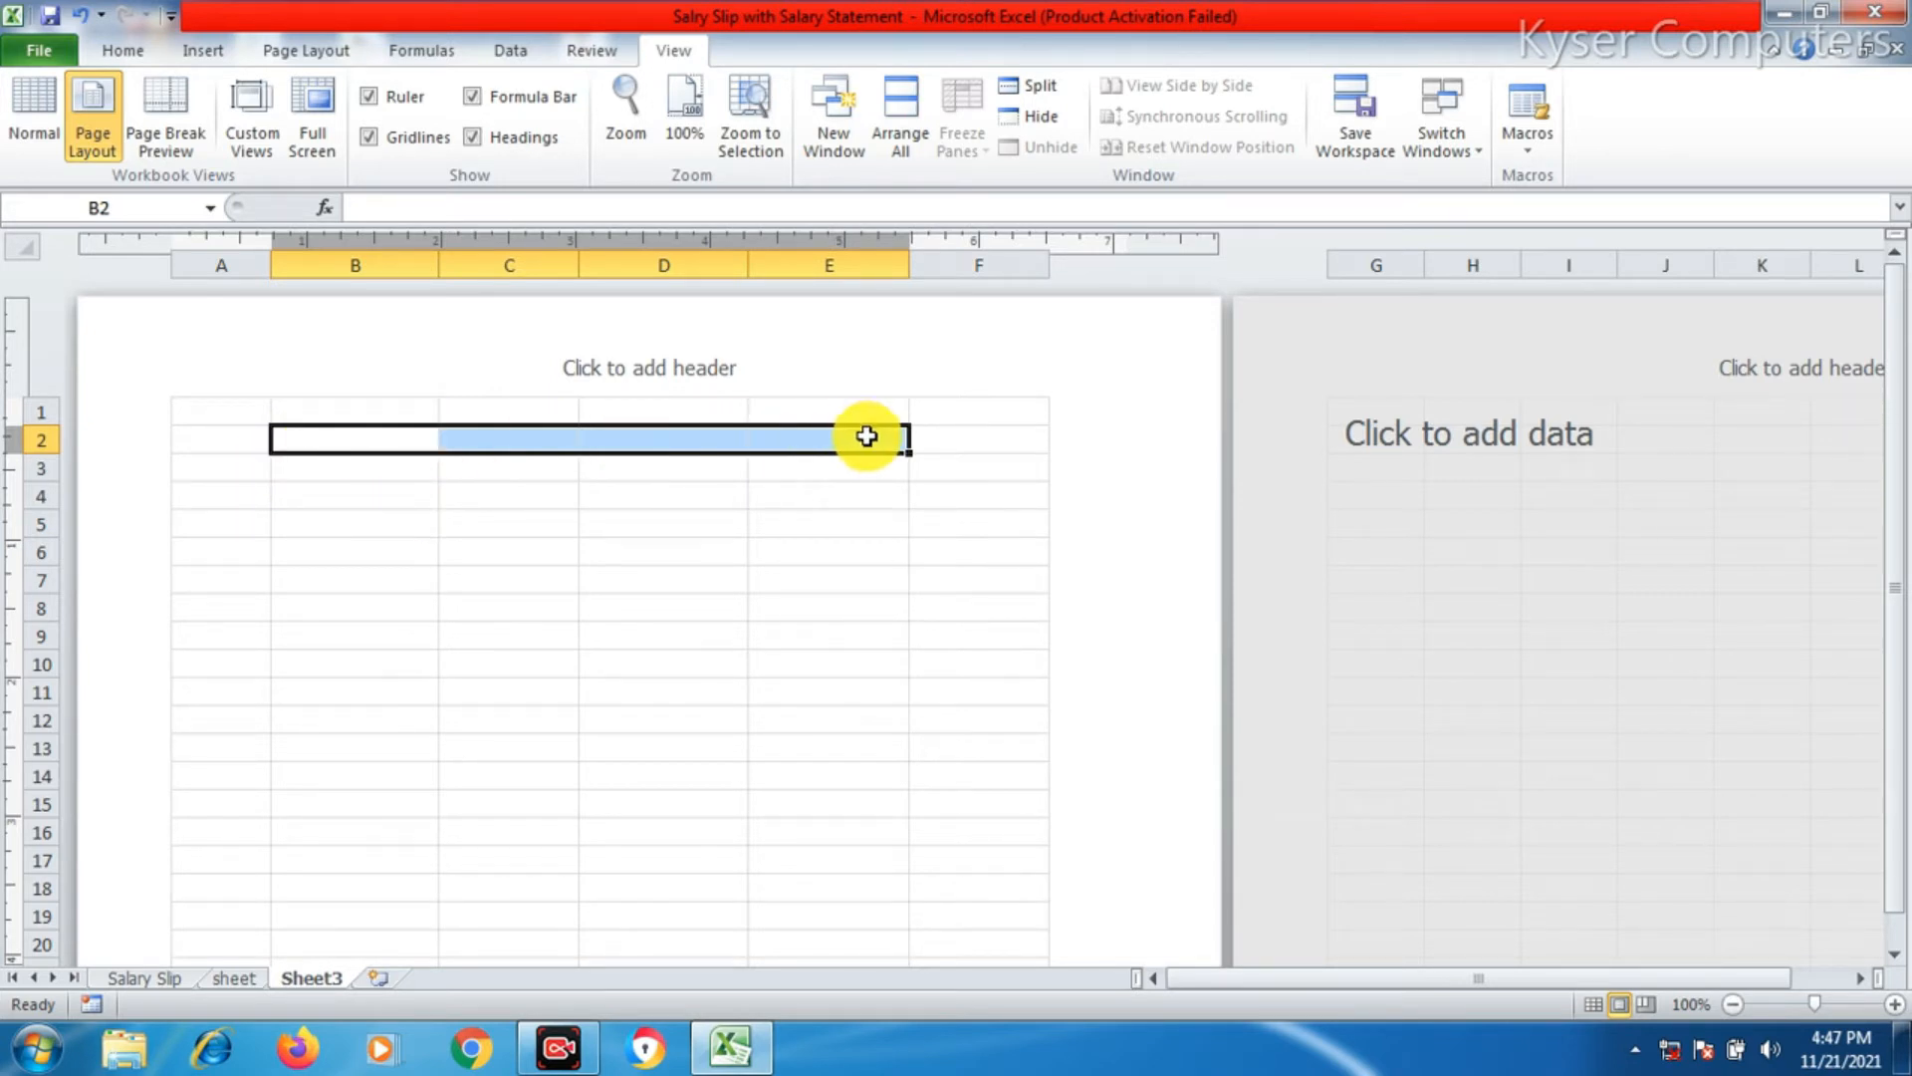
{"action": "left_click", "coordinate": [127, 54]}
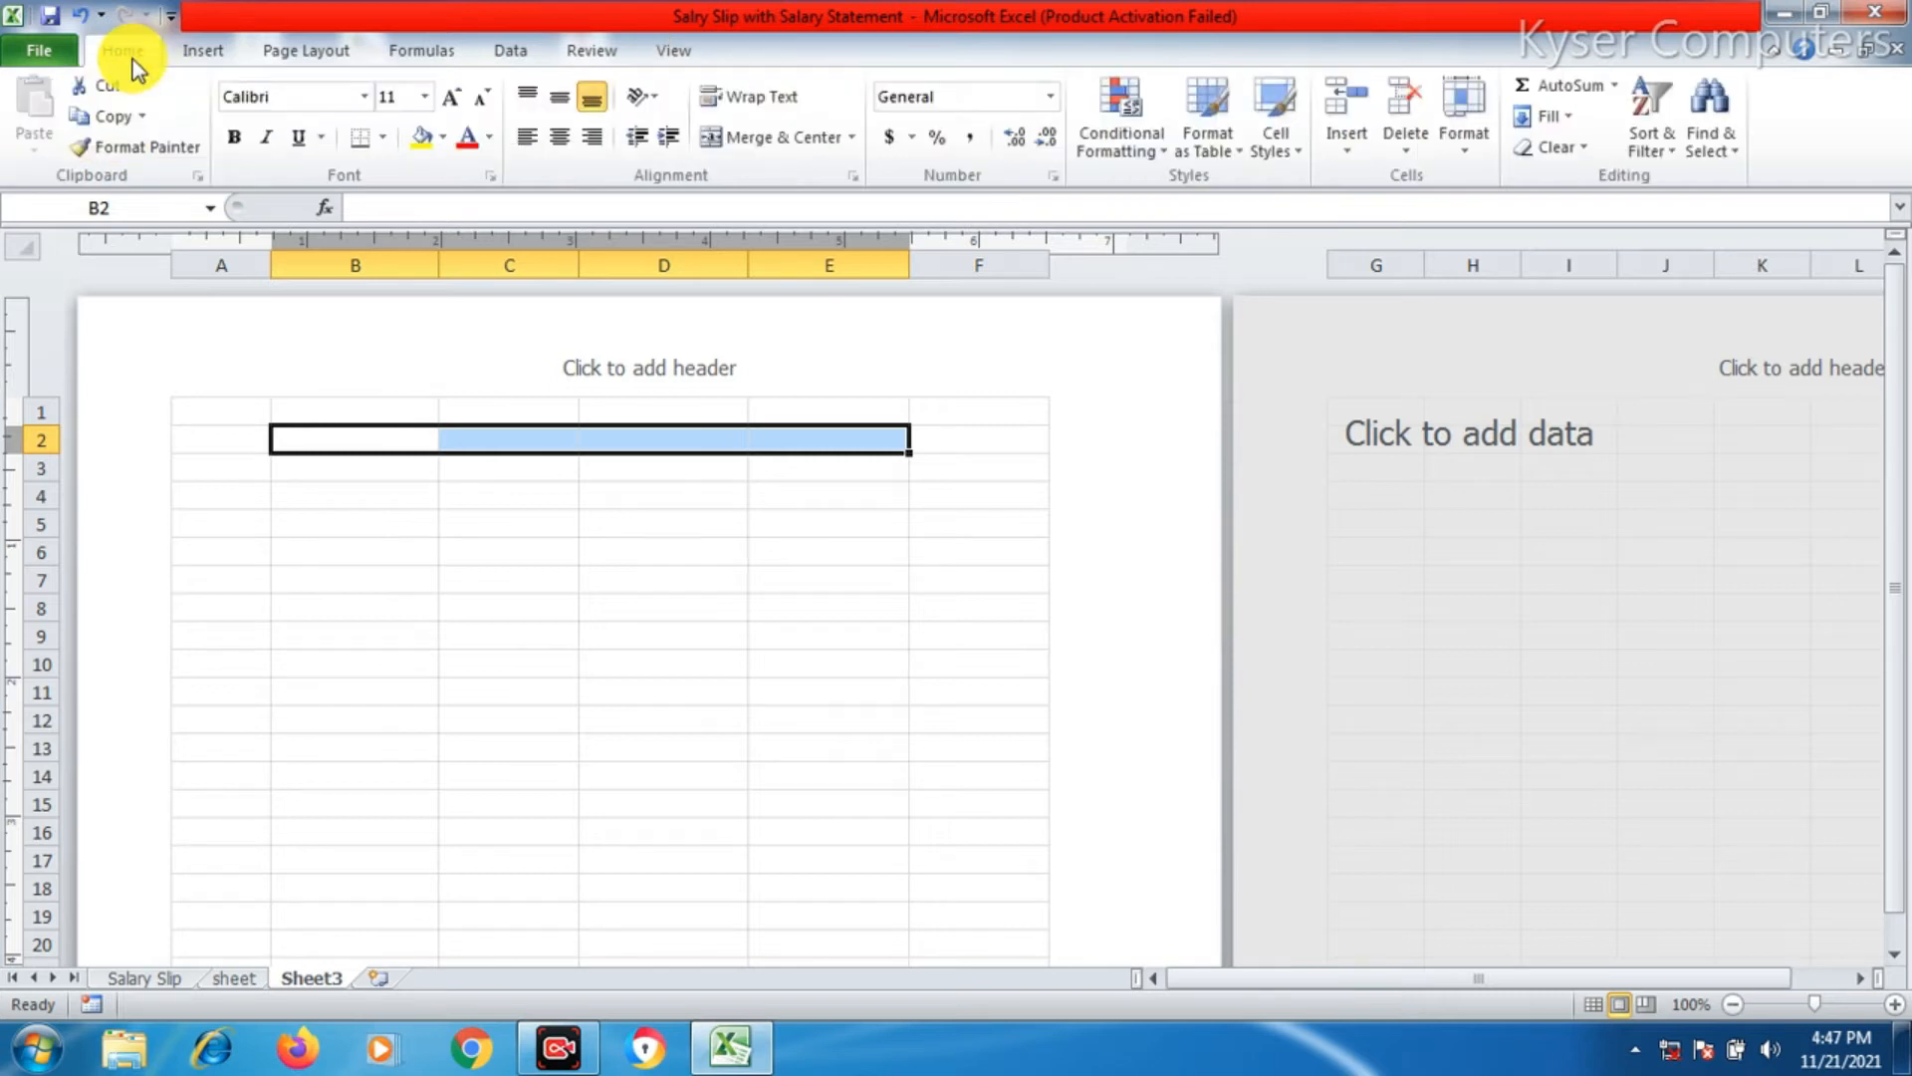
{"action": "left_click", "coordinate": [784, 139]}
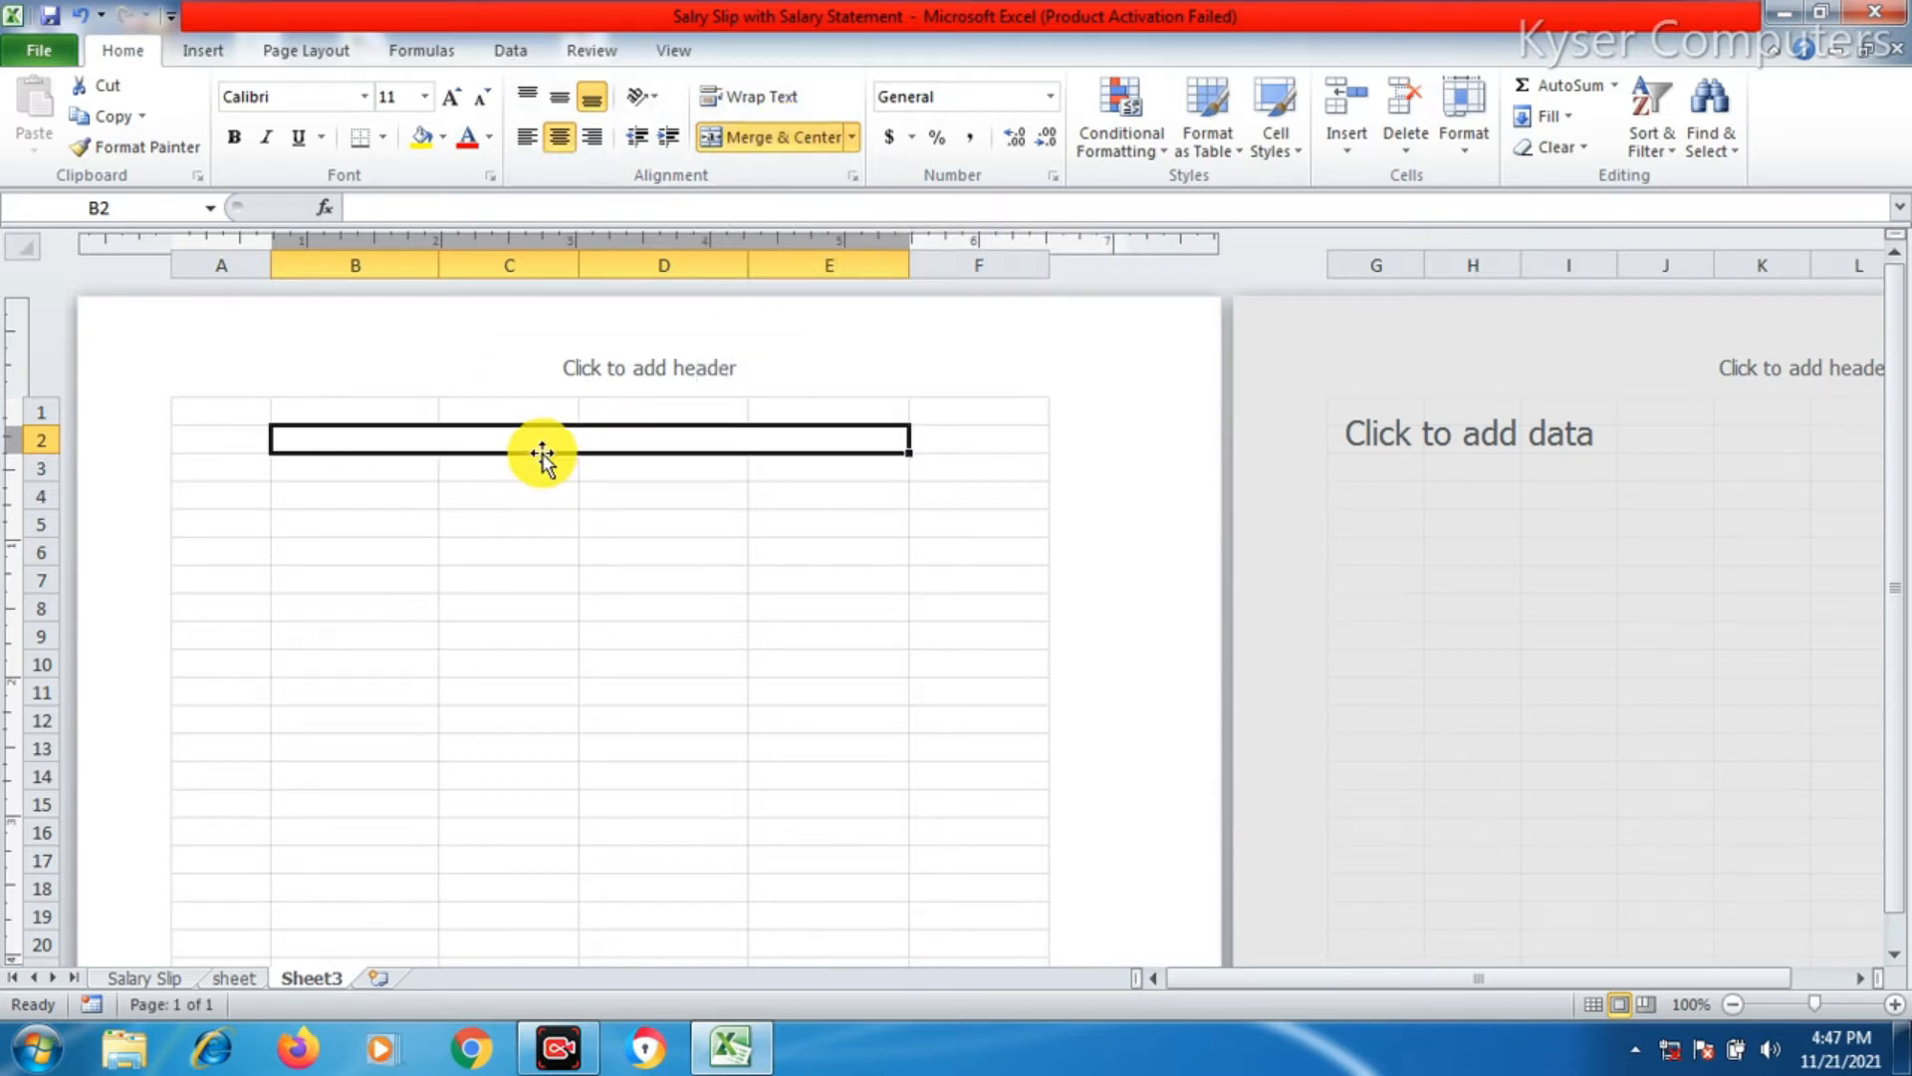
- Enter the company name "A& B Companies Limited" in the merged cell B2
{"action": "type", "text": "A"}
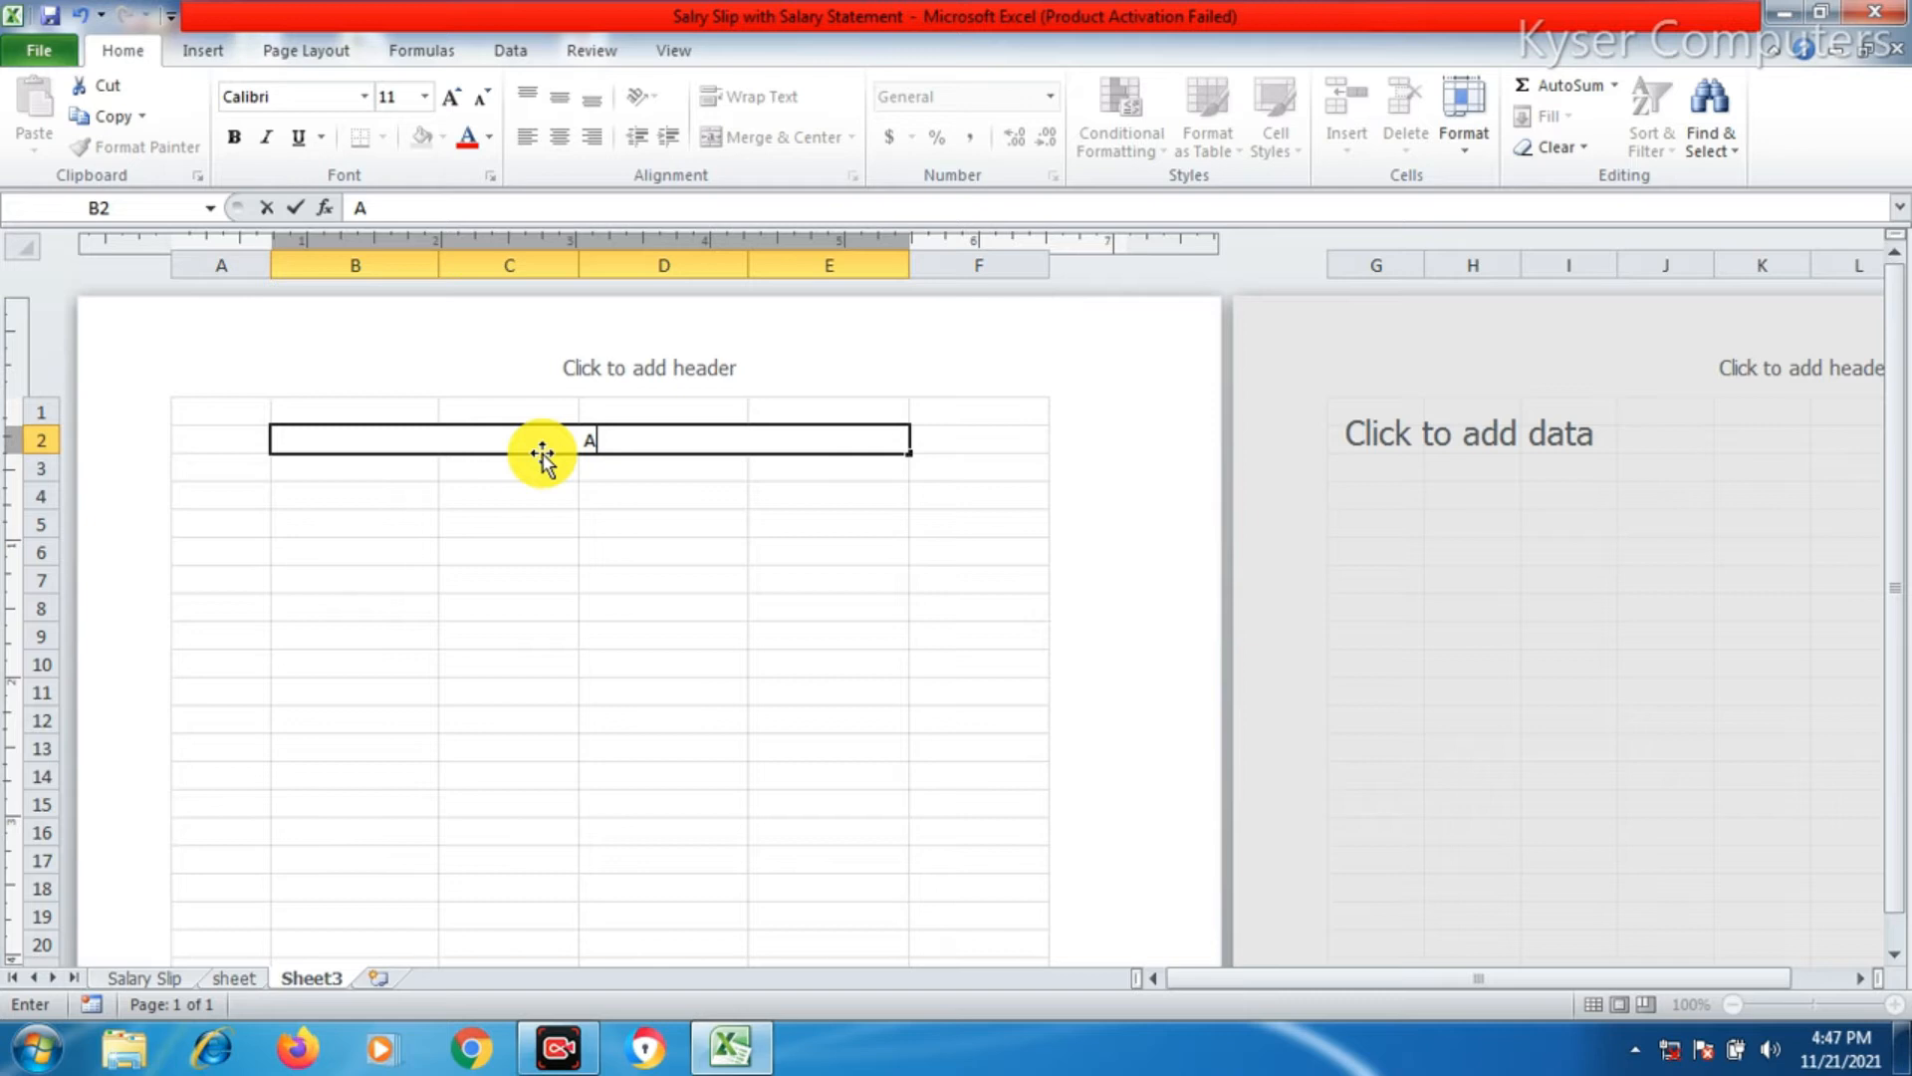
{"action": "type", "text": "& B Comapnies"}
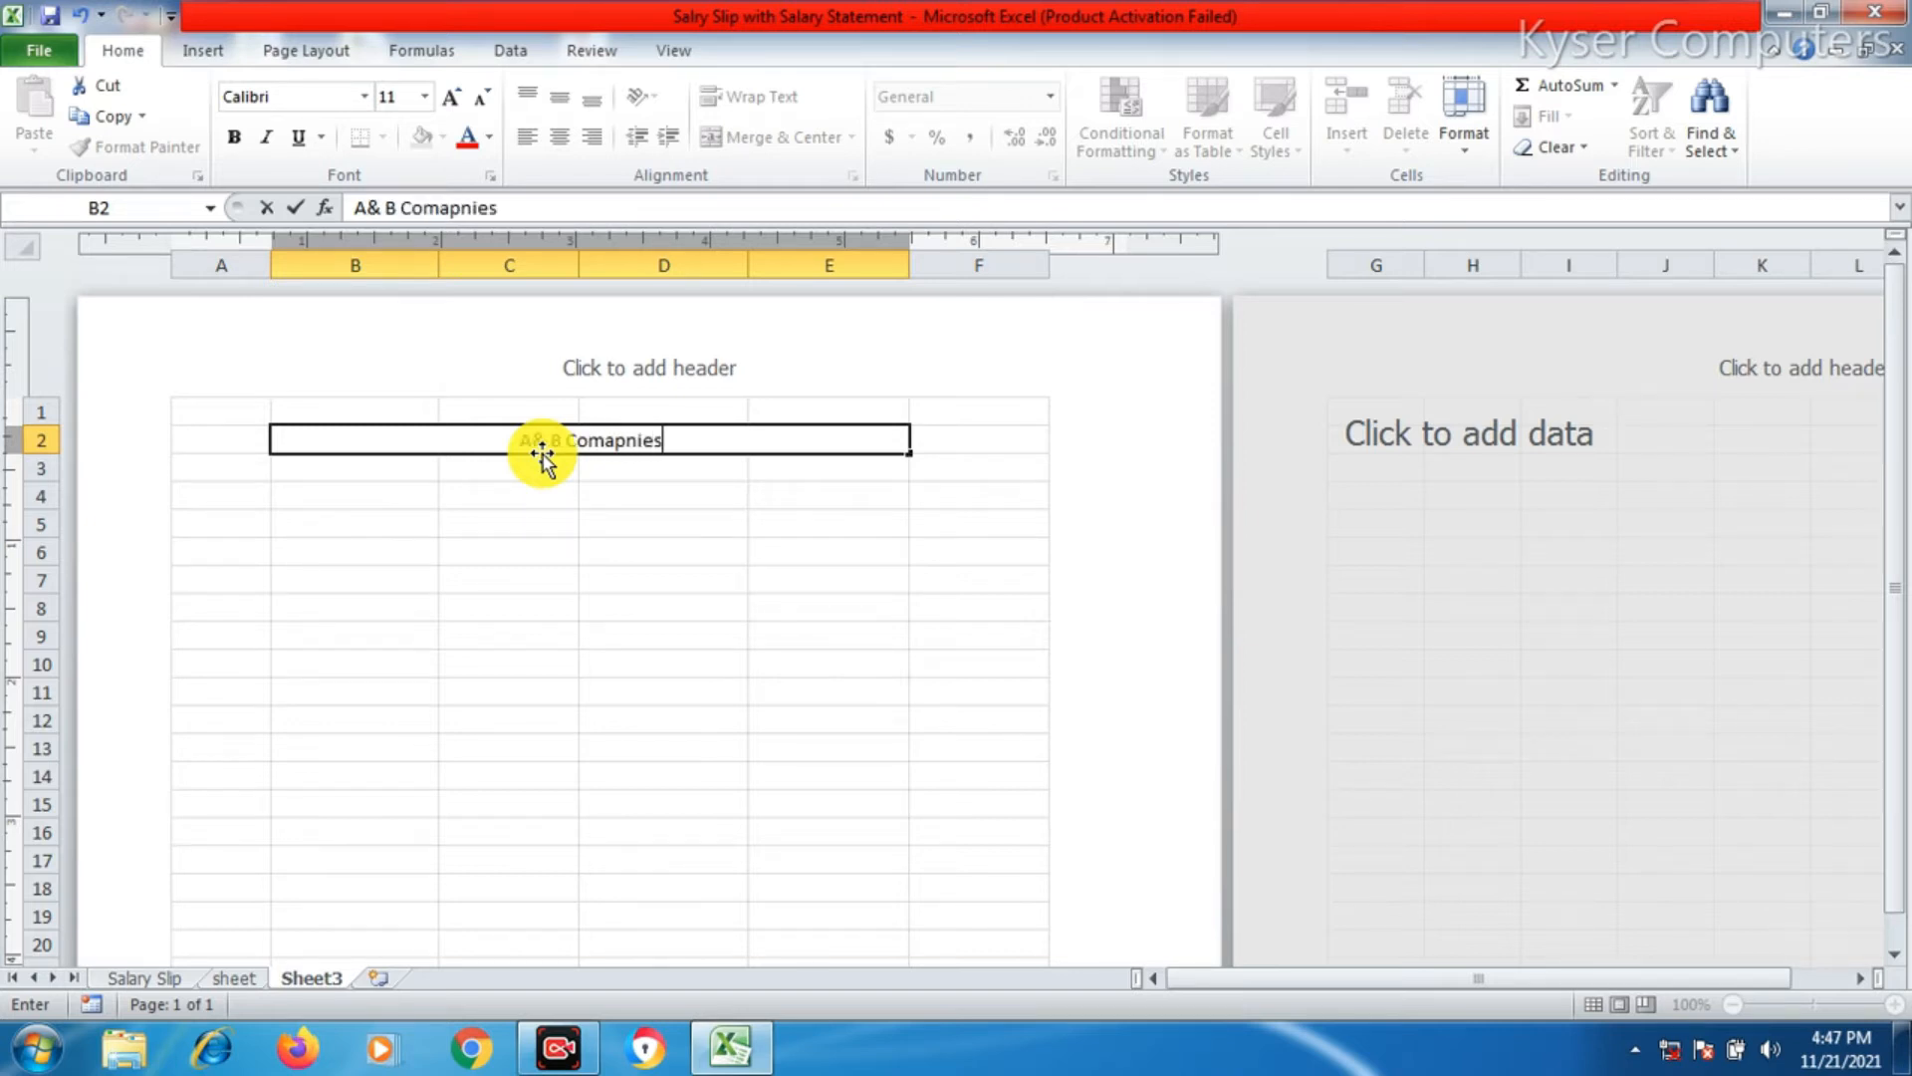
{"action": "key", "text": "BackSpace"}
{"action": "key", "text": "BackSpace"}
{"action": "key", "text": "BackSpace"}
{"action": "key", "text": "BackSpace"}
{"action": "key", "text": "BackSpace"}
{"action": "key", "text": "BackSpace"}
{"action": "type", "text": "panies Lin"}
{"action": "key", "text": "BackSpace"}
{"action": "type", "text": "mited"}
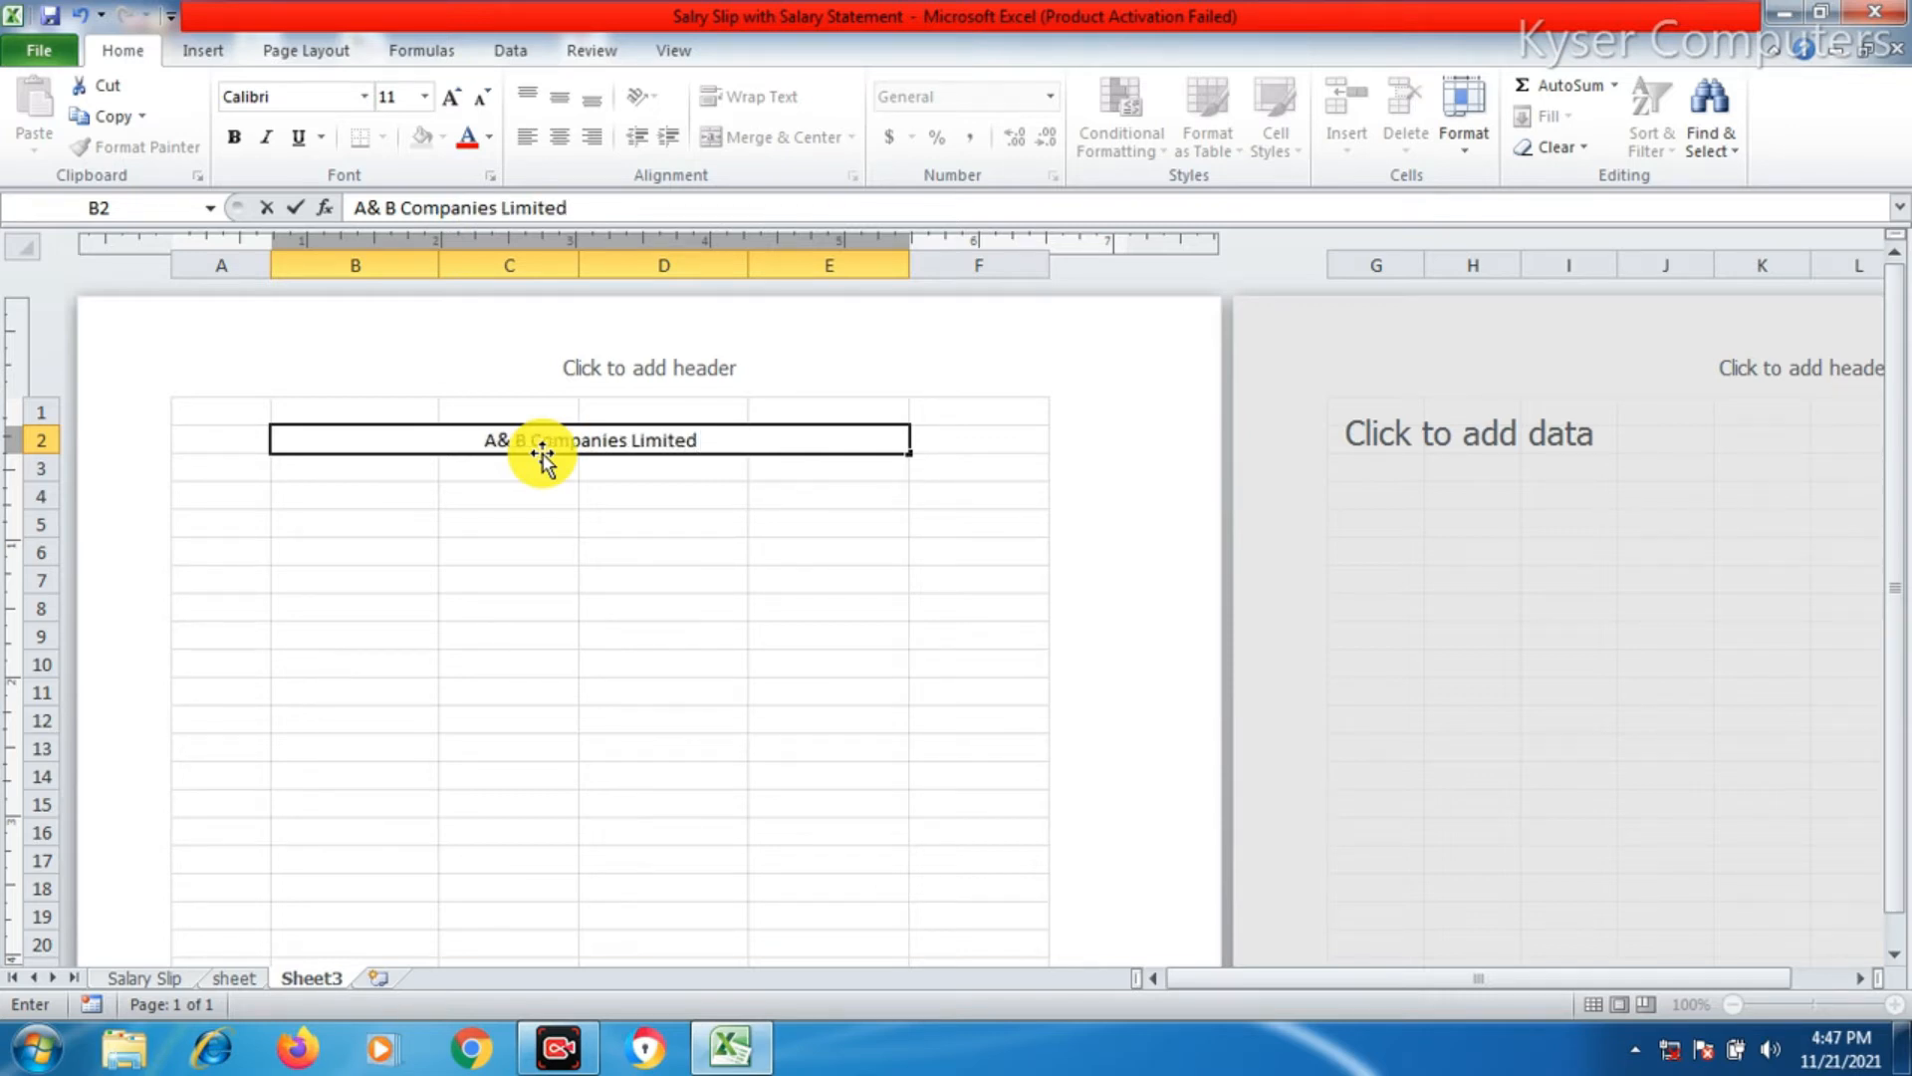
{"action": "left_click", "coordinate": [513, 508]}
- Make the company name in B2 bold and enlarge it to font size 20
{"action": "left_click", "coordinate": [526, 457]}
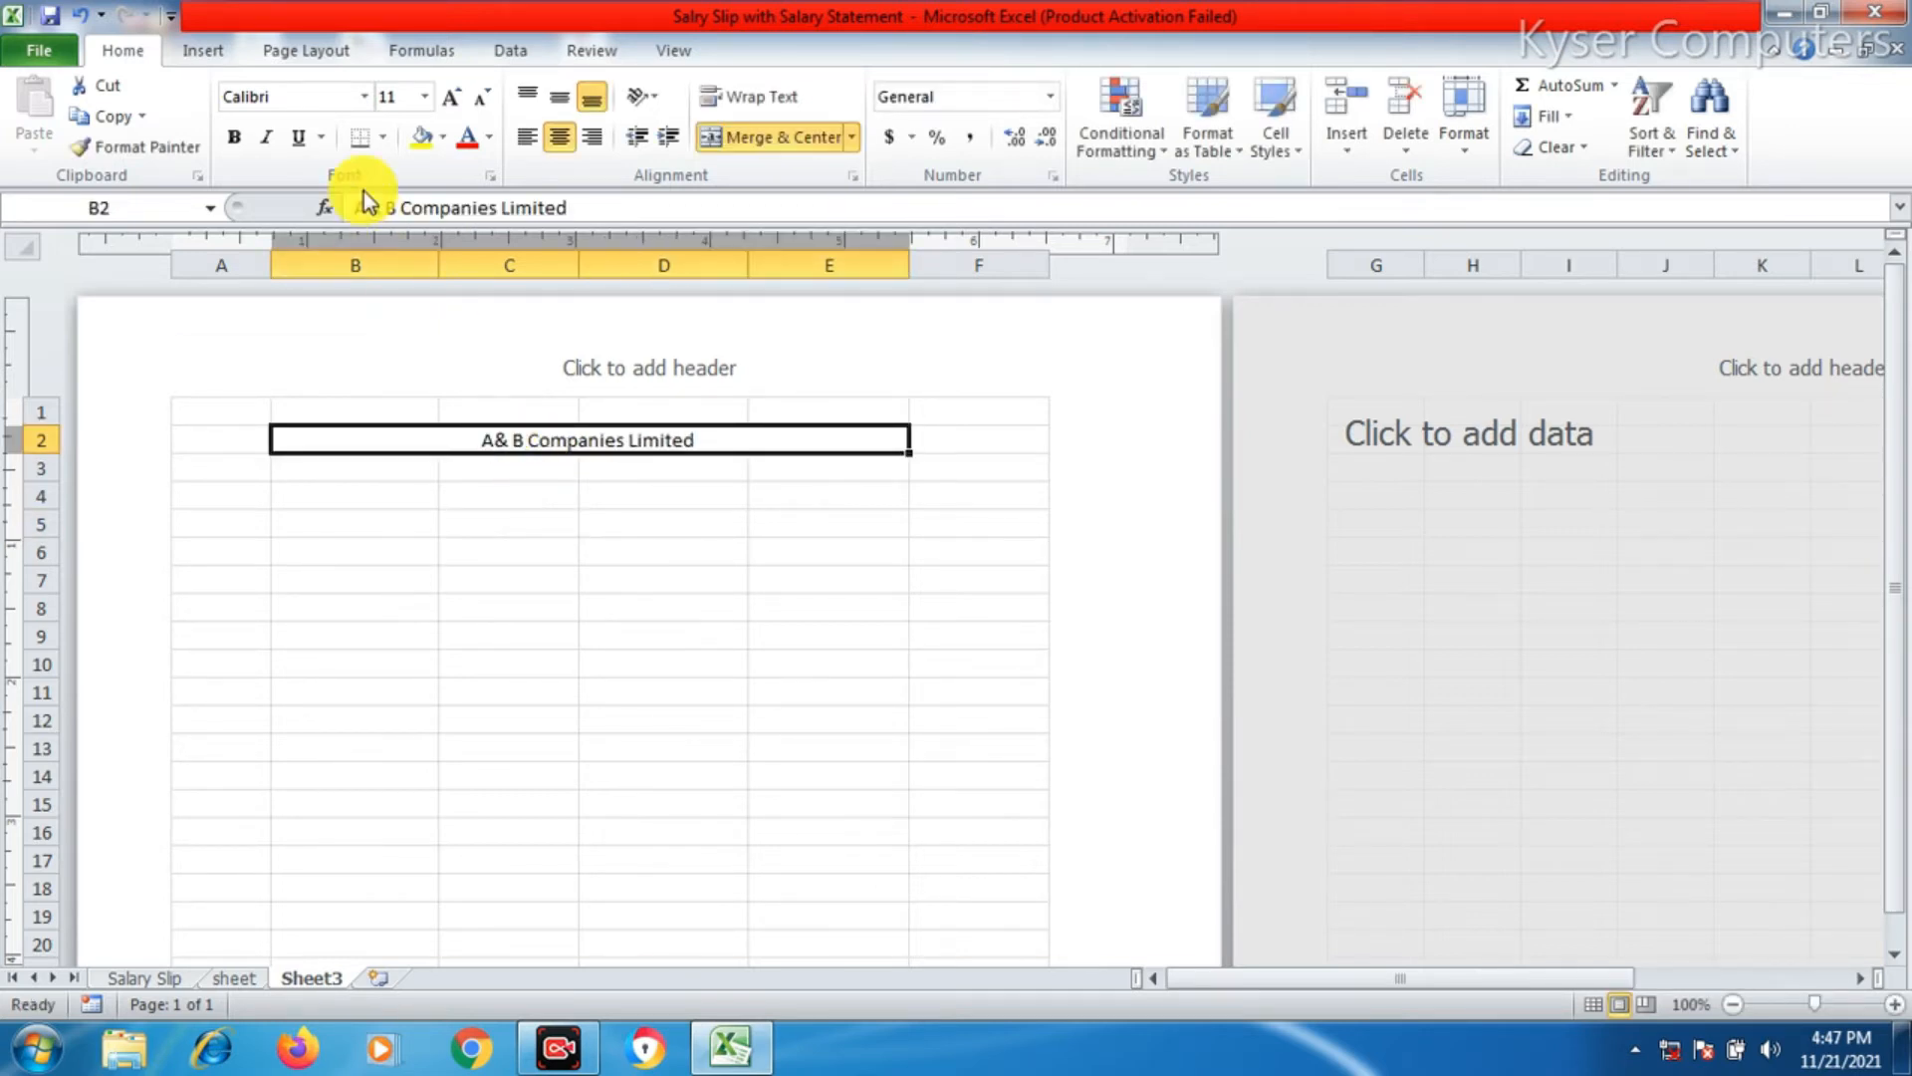
{"action": "left_click", "coordinate": [234, 136]}
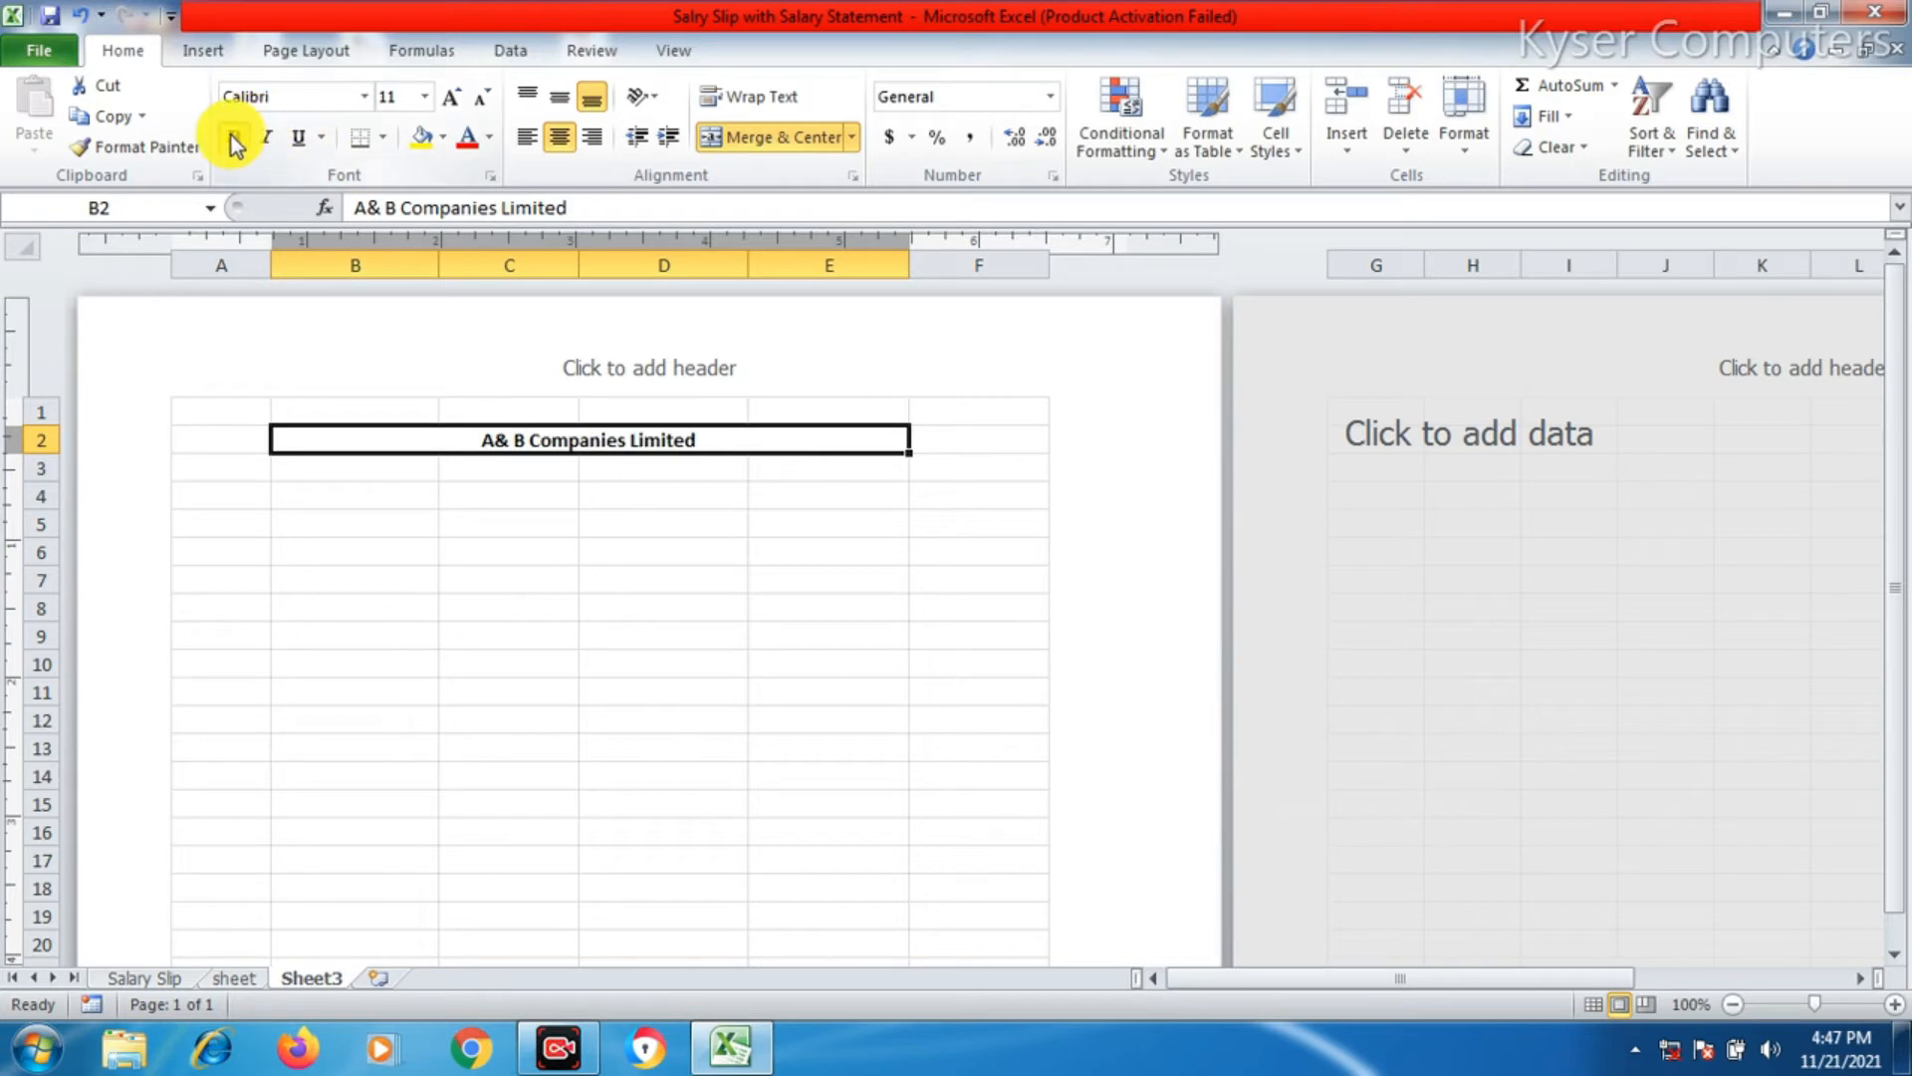
{"action": "left_click", "coordinate": [450, 99]}
{"action": "left_click", "coordinate": [453, 100]}
{"action": "left_click", "coordinate": [453, 100]}
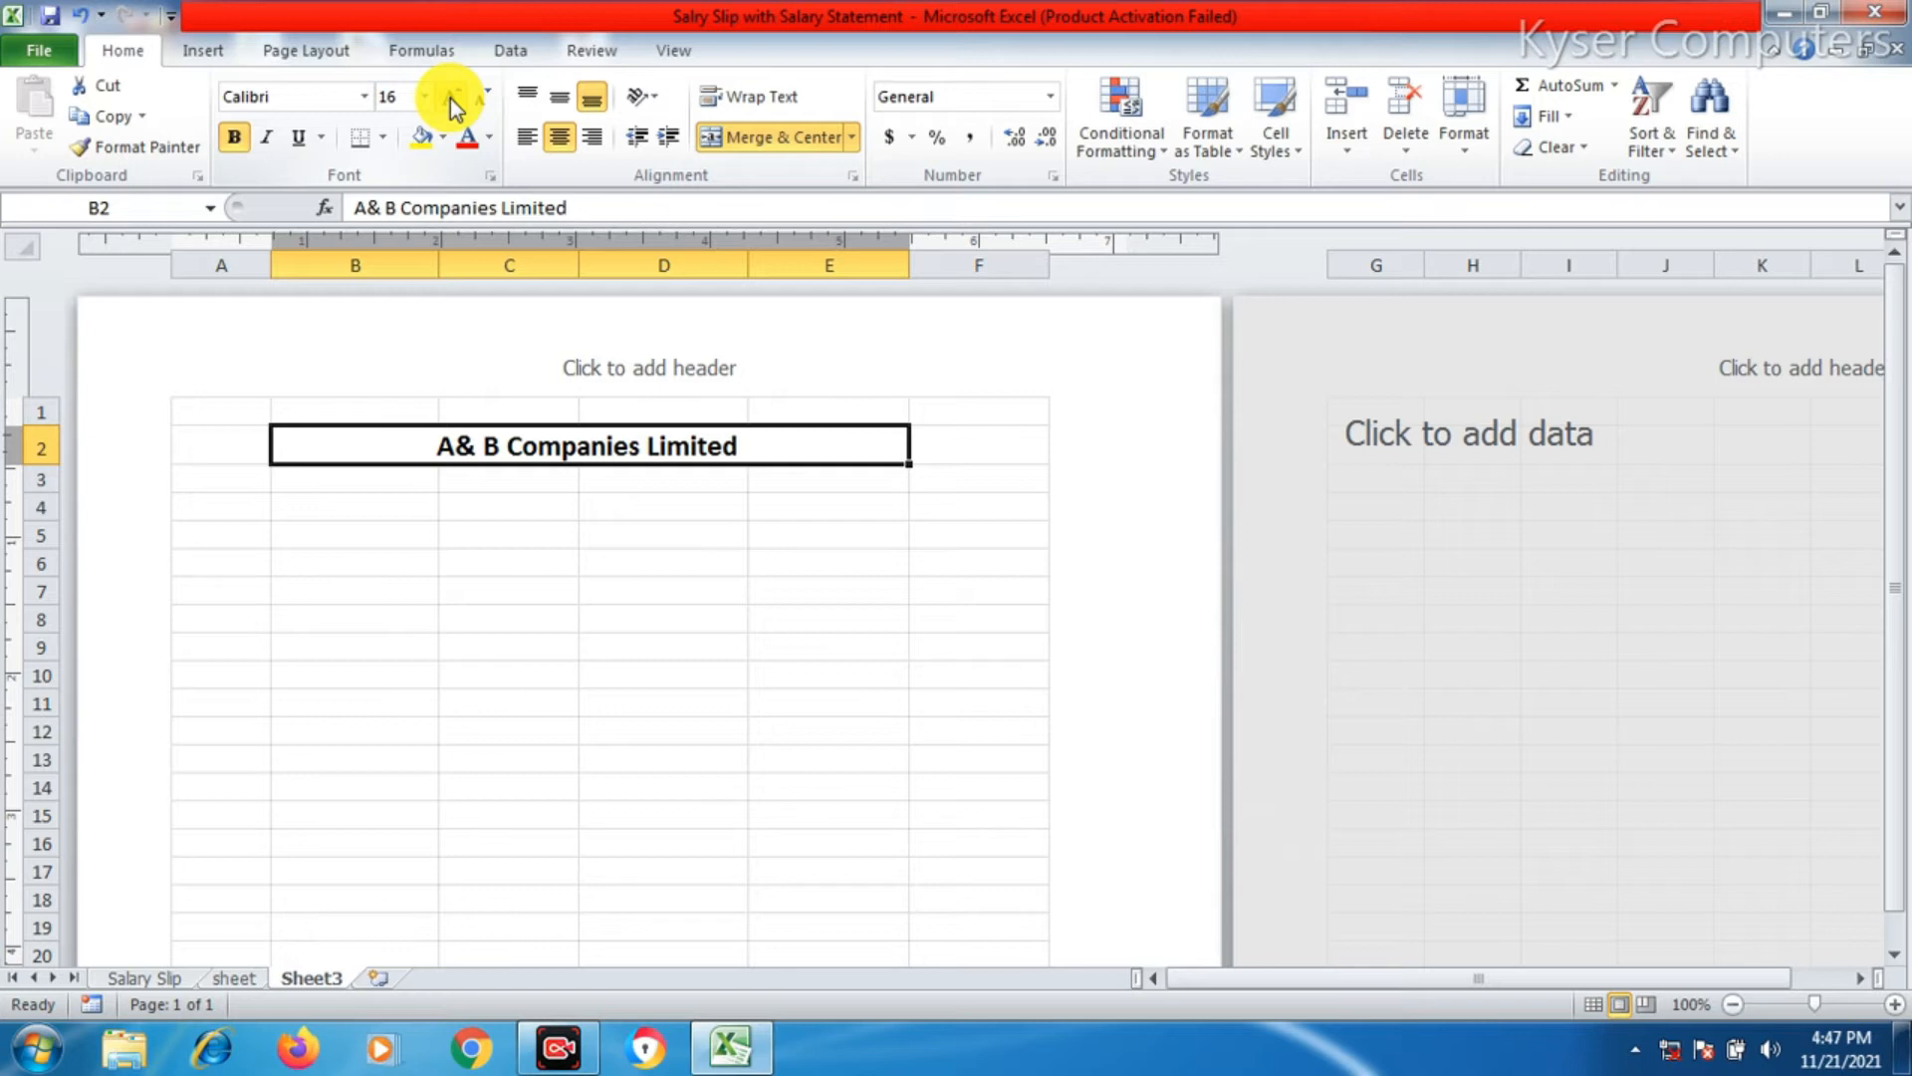
{"action": "left_click", "coordinate": [450, 98]}
{"action": "left_click", "coordinate": [450, 97]}
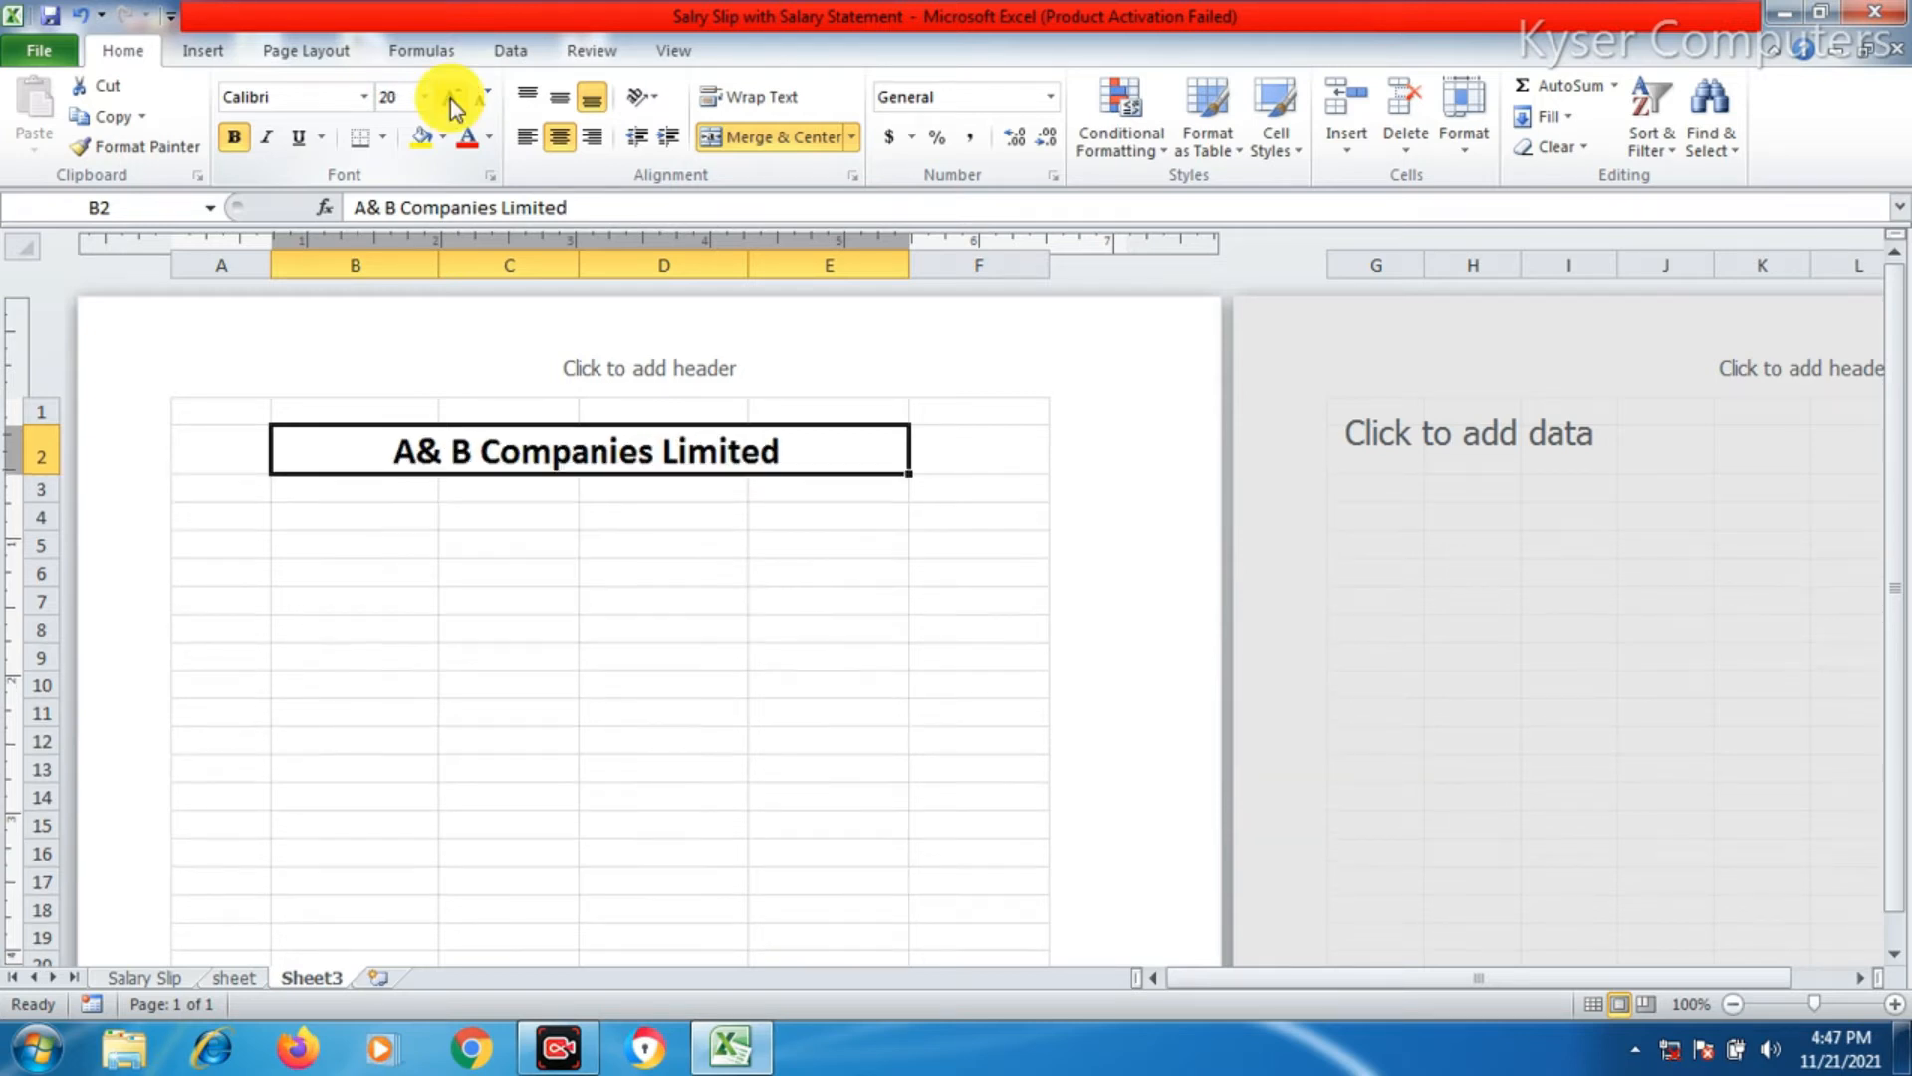
- Set the company name's font to Arial and reduce its size by one increment
{"action": "left_click", "coordinate": [365, 99]}
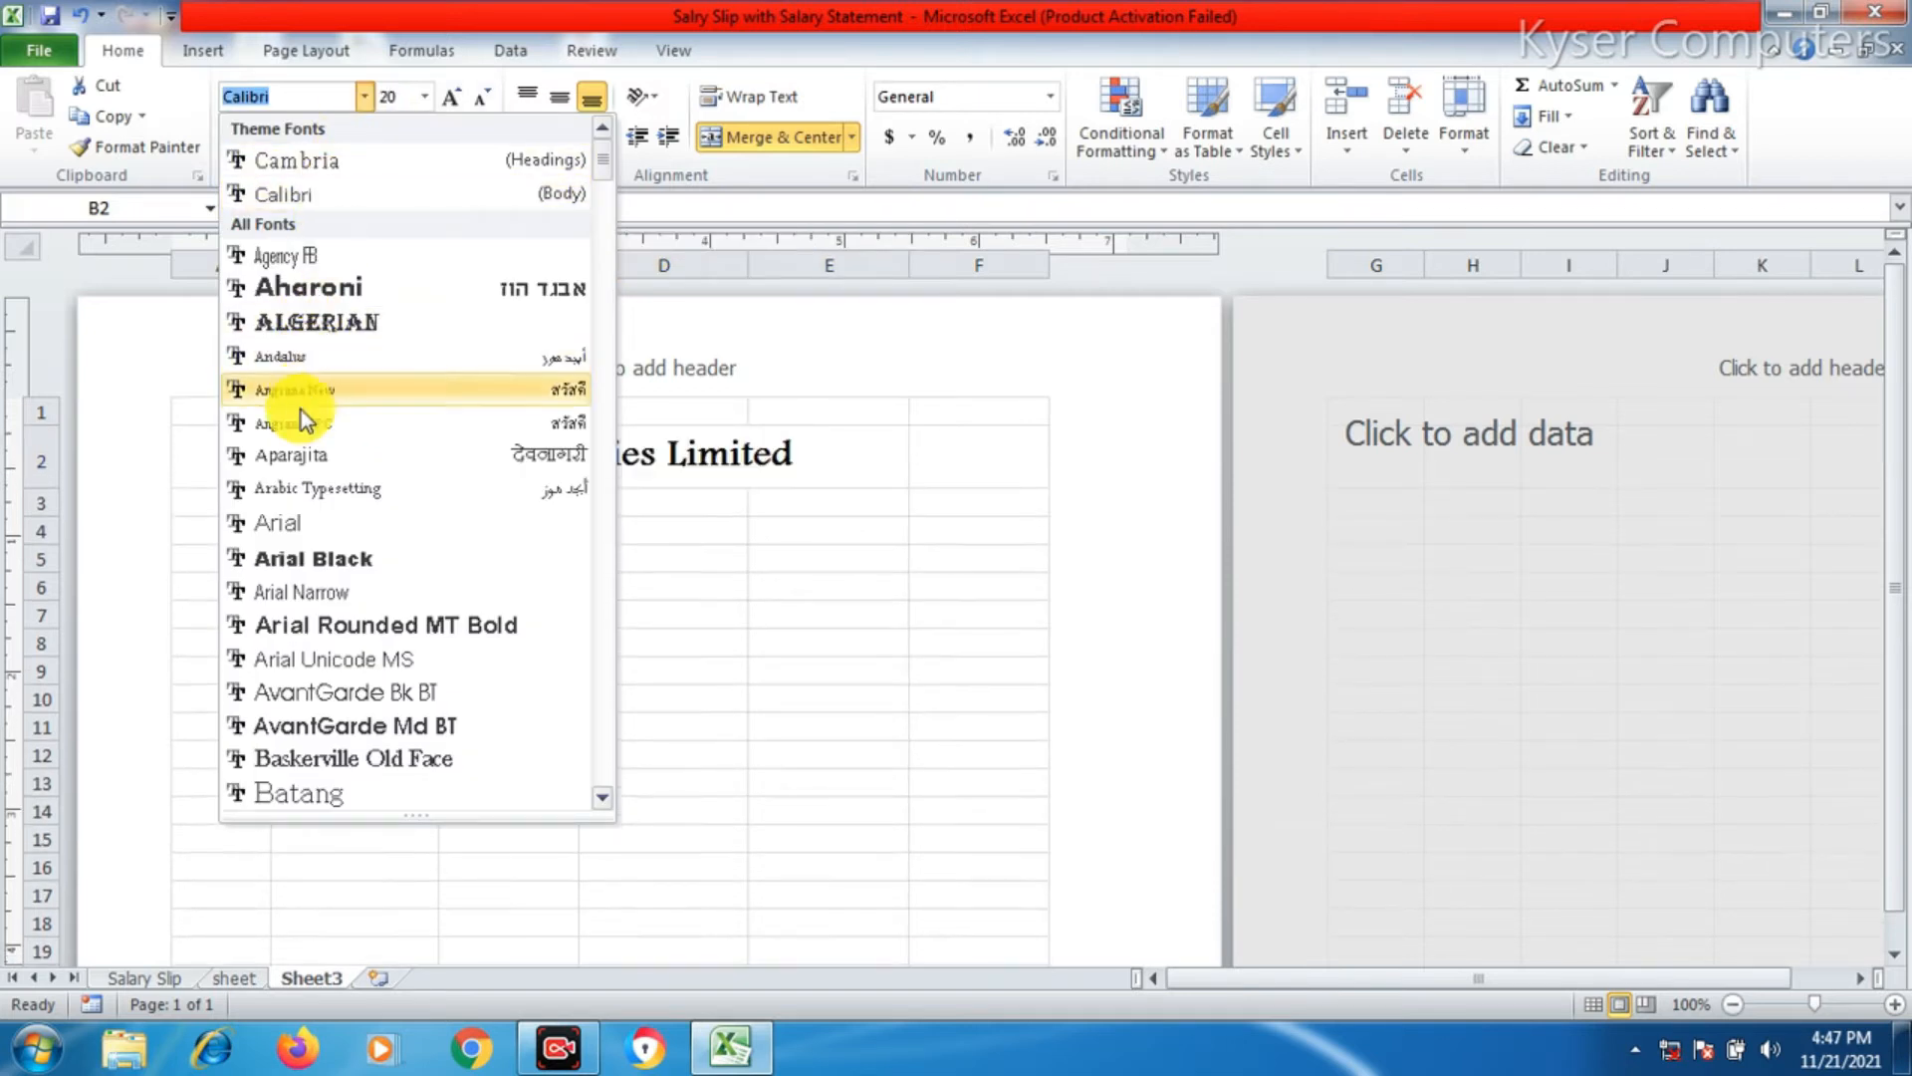
{"action": "left_click", "coordinate": [297, 519]}
{"action": "left_click", "coordinate": [440, 517]}
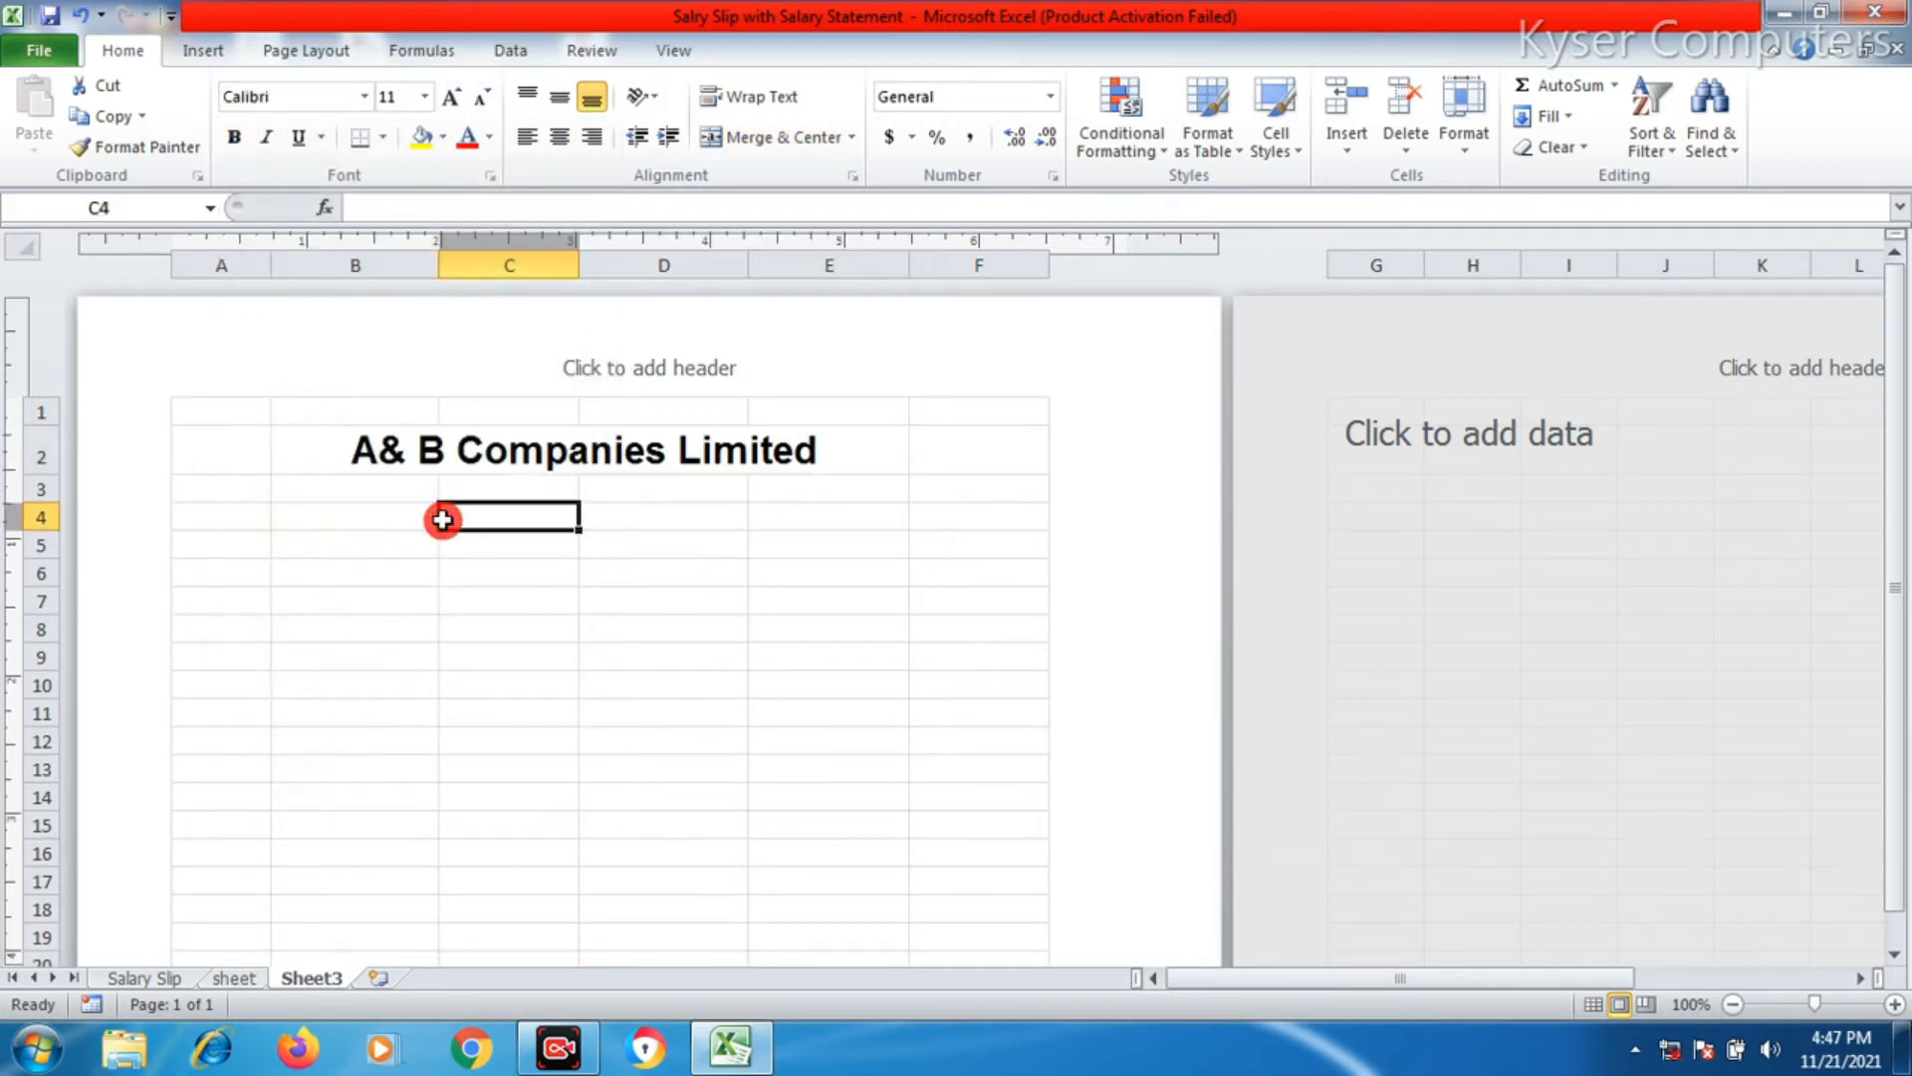
{"action": "left_click", "coordinate": [439, 435]}
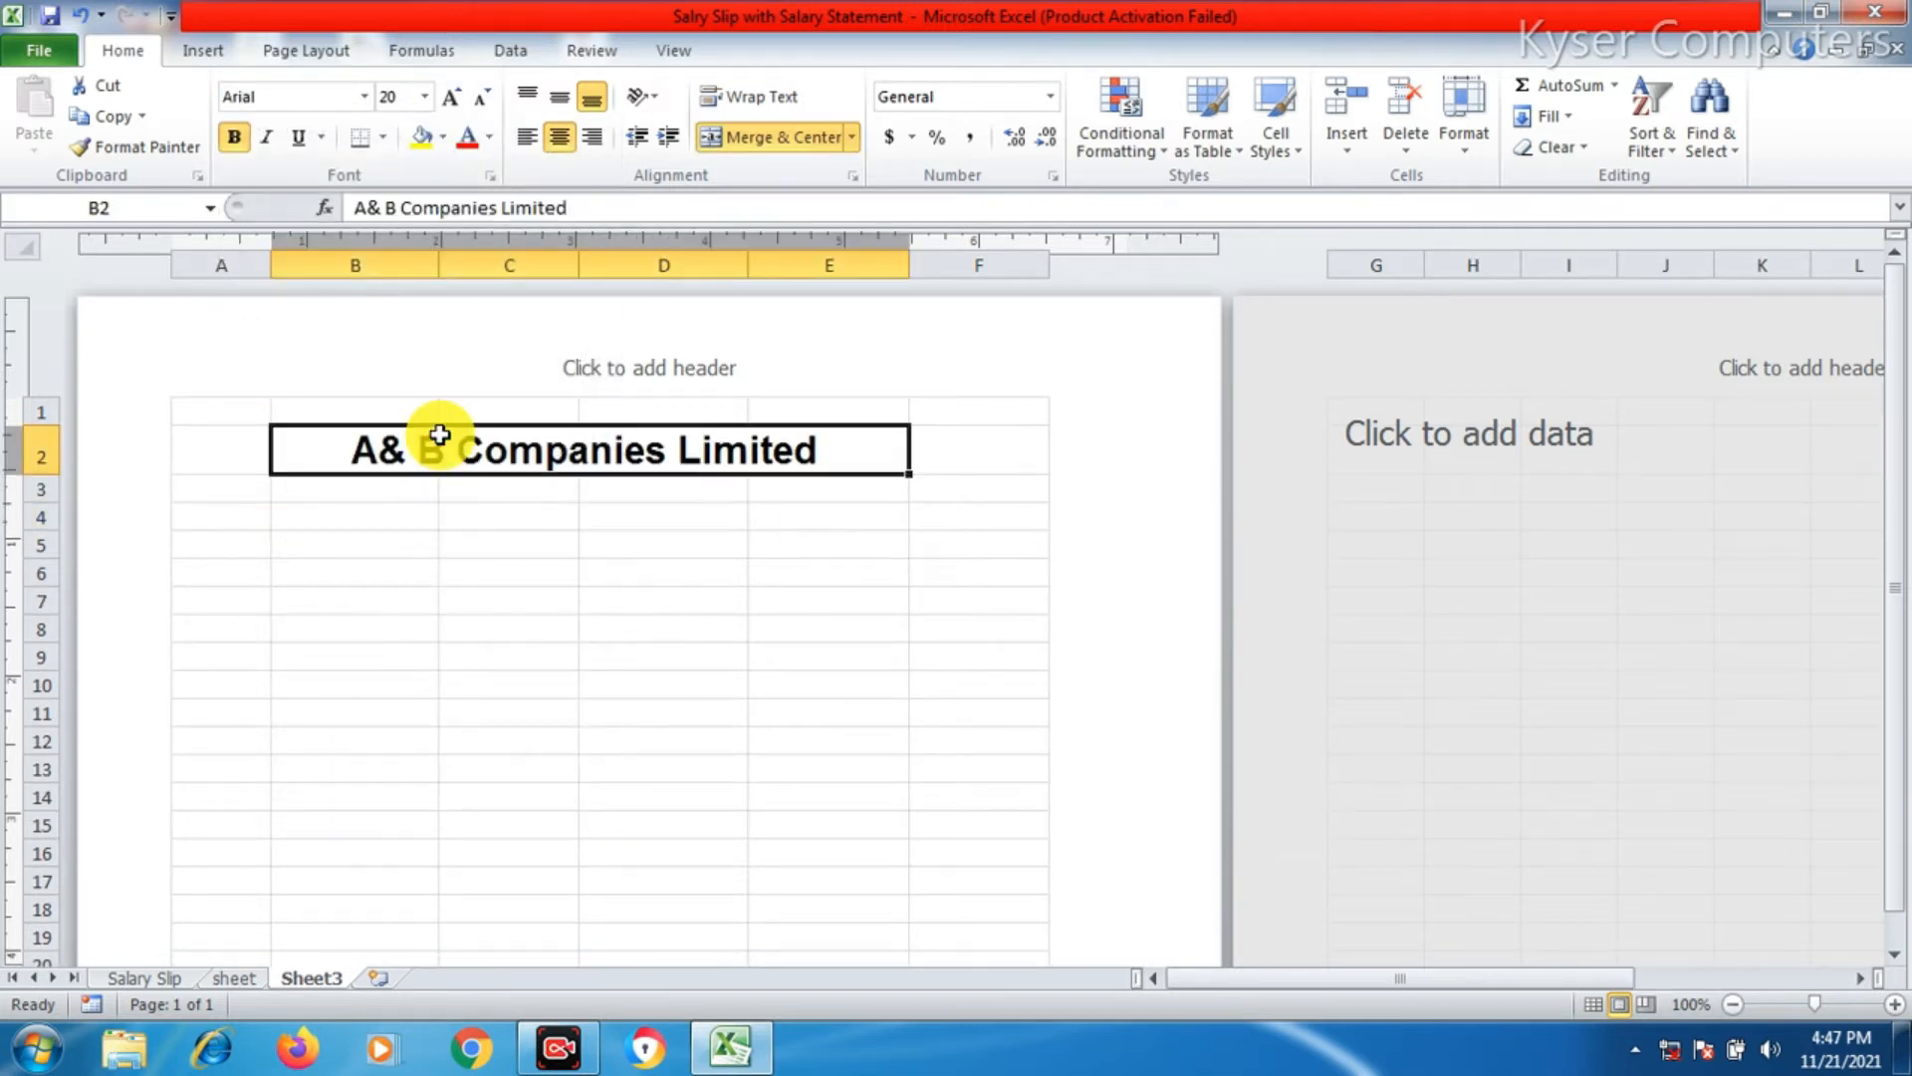
{"action": "left_click", "coordinate": [486, 96]}
{"action": "left_click", "coordinate": [423, 510]}
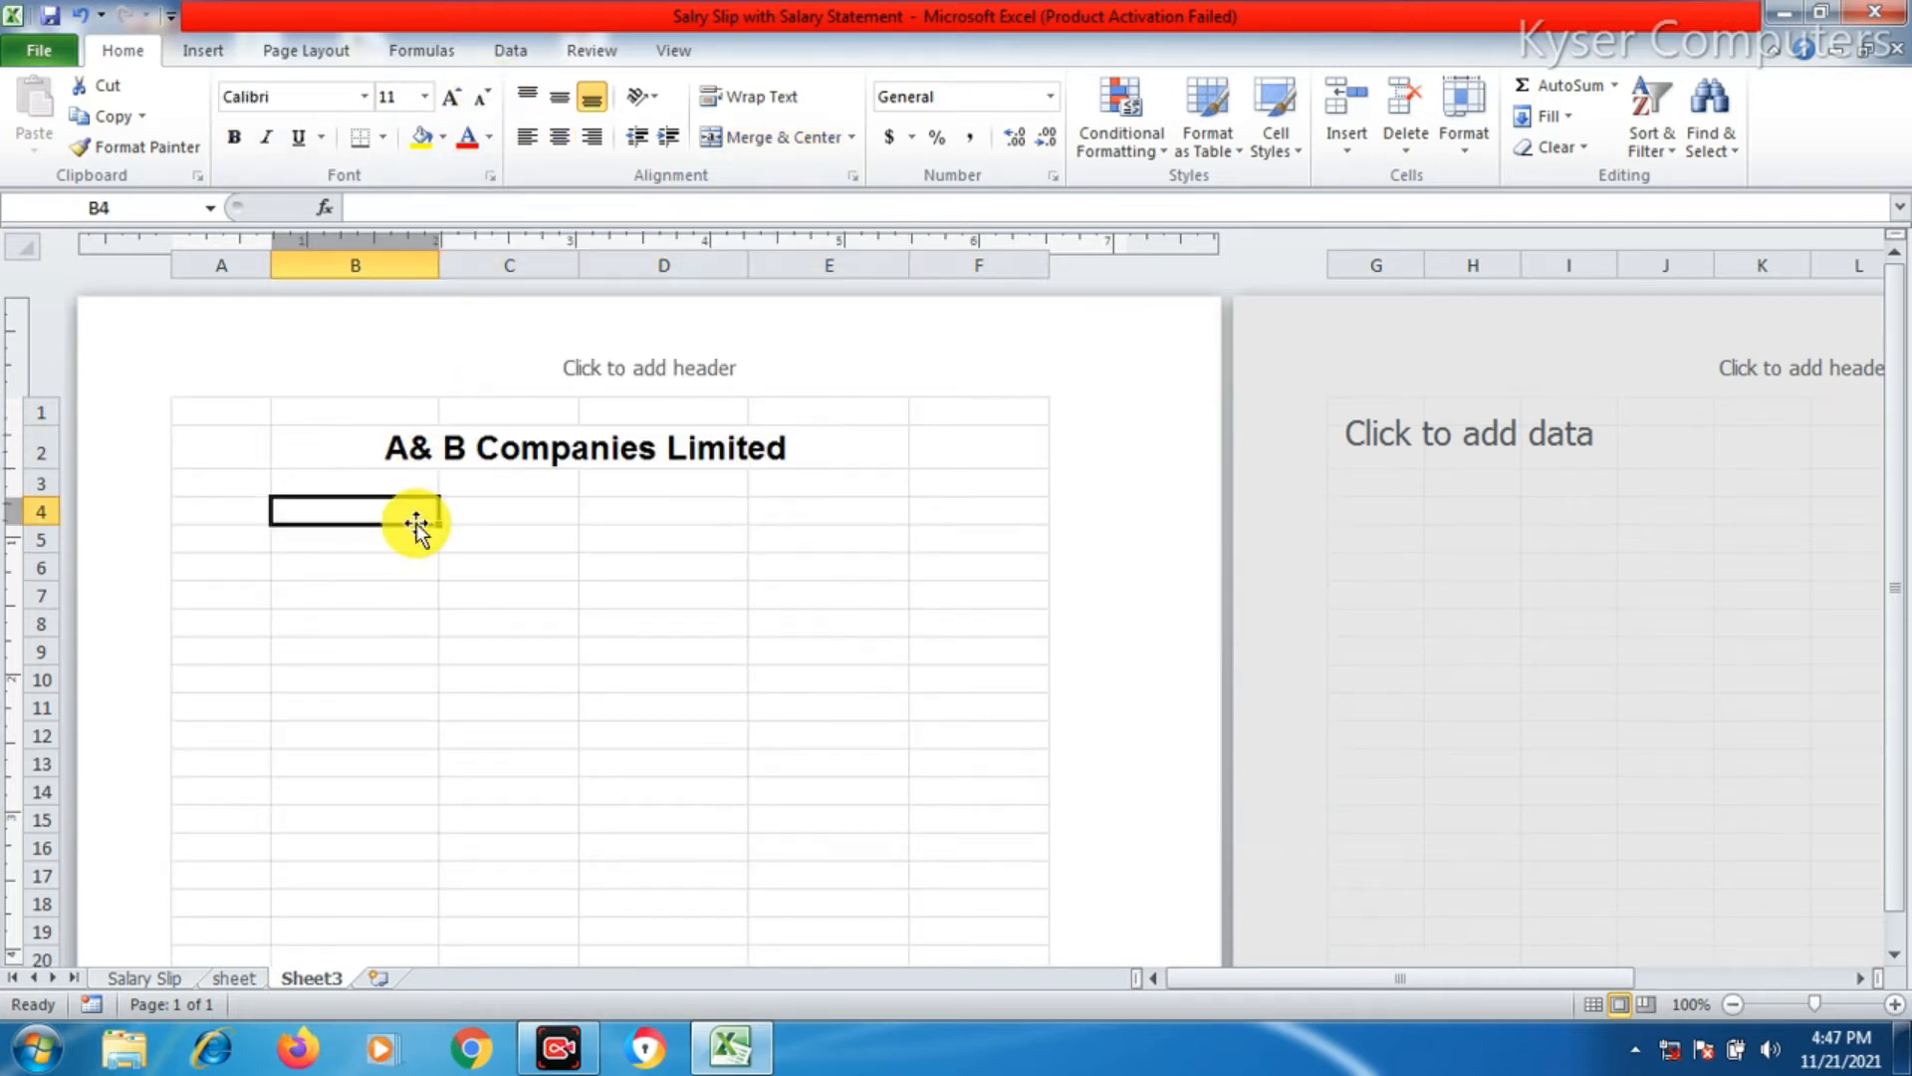
- Merge and centre cells B3 to E3 directly below the company name
{"action": "left_click_drag", "start_coordinate": [368, 482], "coordinate": [807, 487]}
{"action": "left_click", "coordinate": [478, 618]}
{"action": "left_click", "coordinate": [362, 476]}
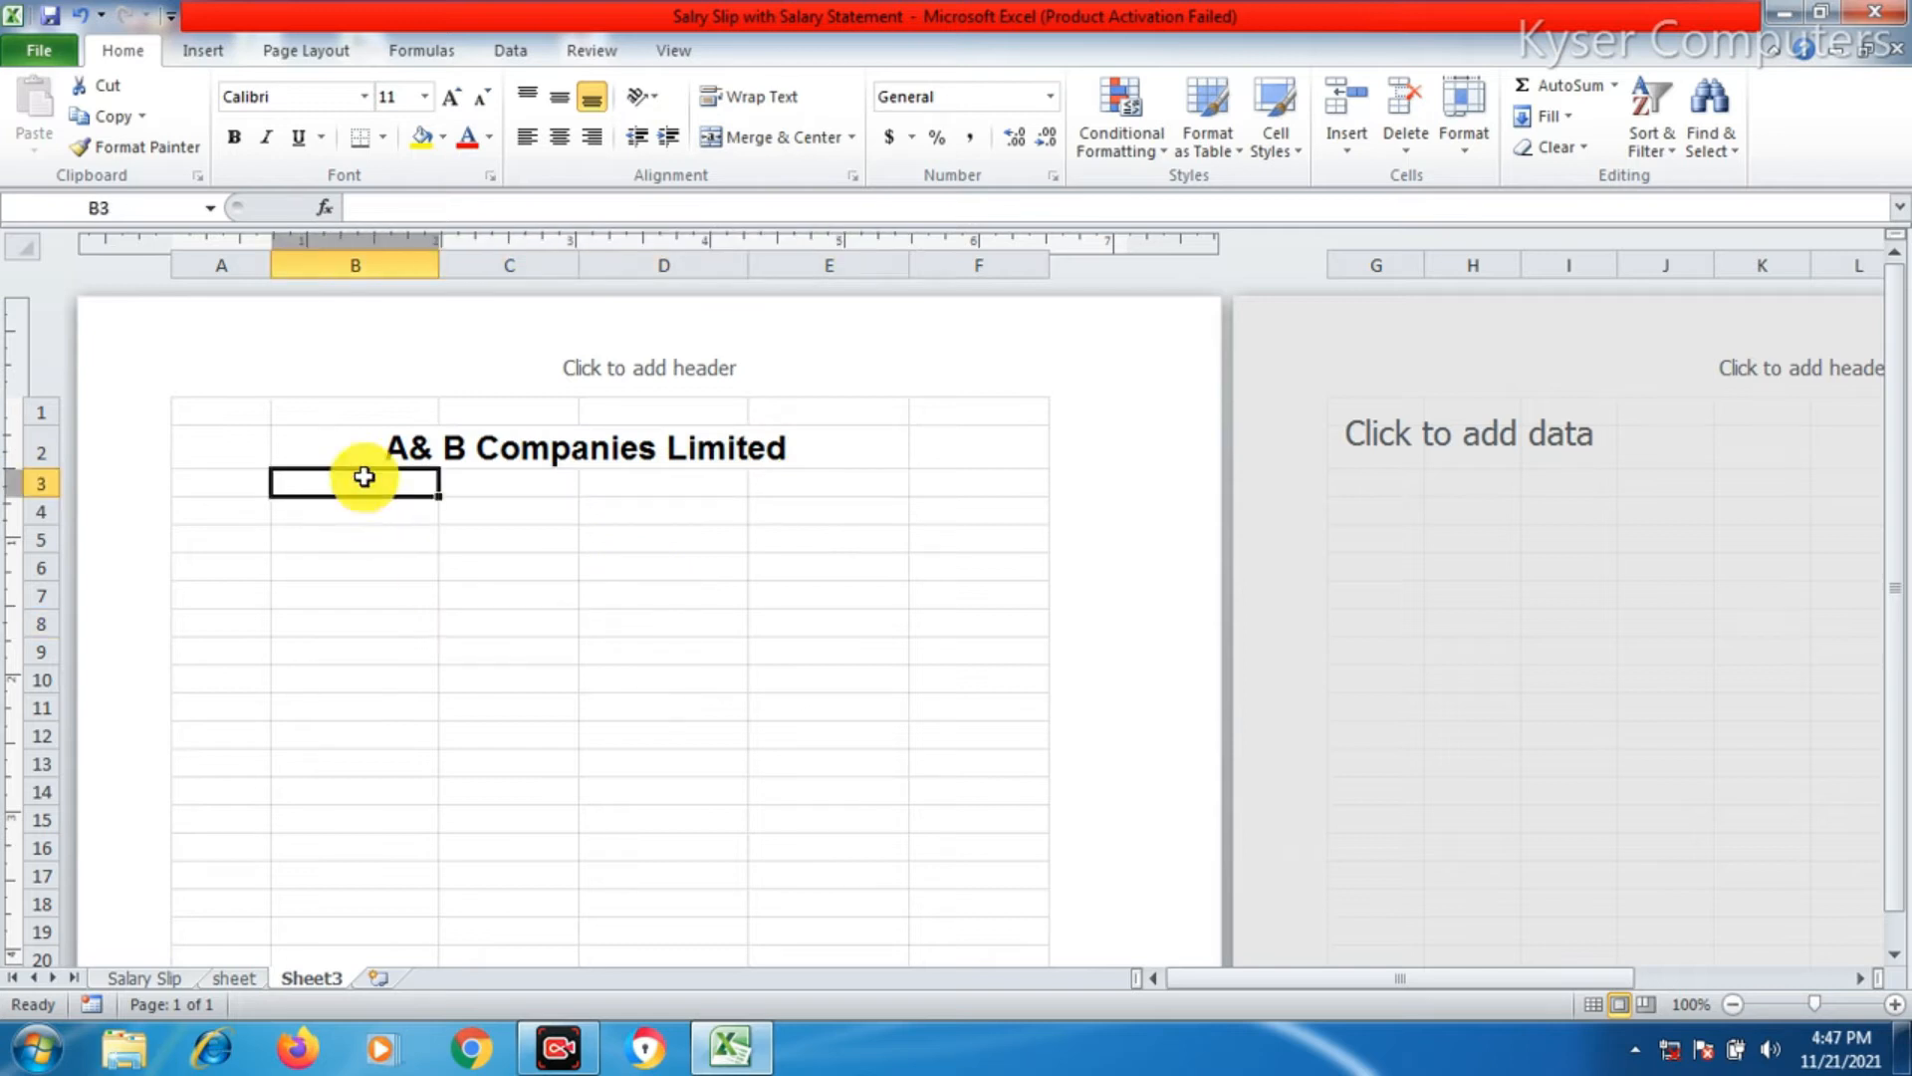
{"action": "left_click_drag", "start_coordinate": [452, 477], "coordinate": [861, 498]}
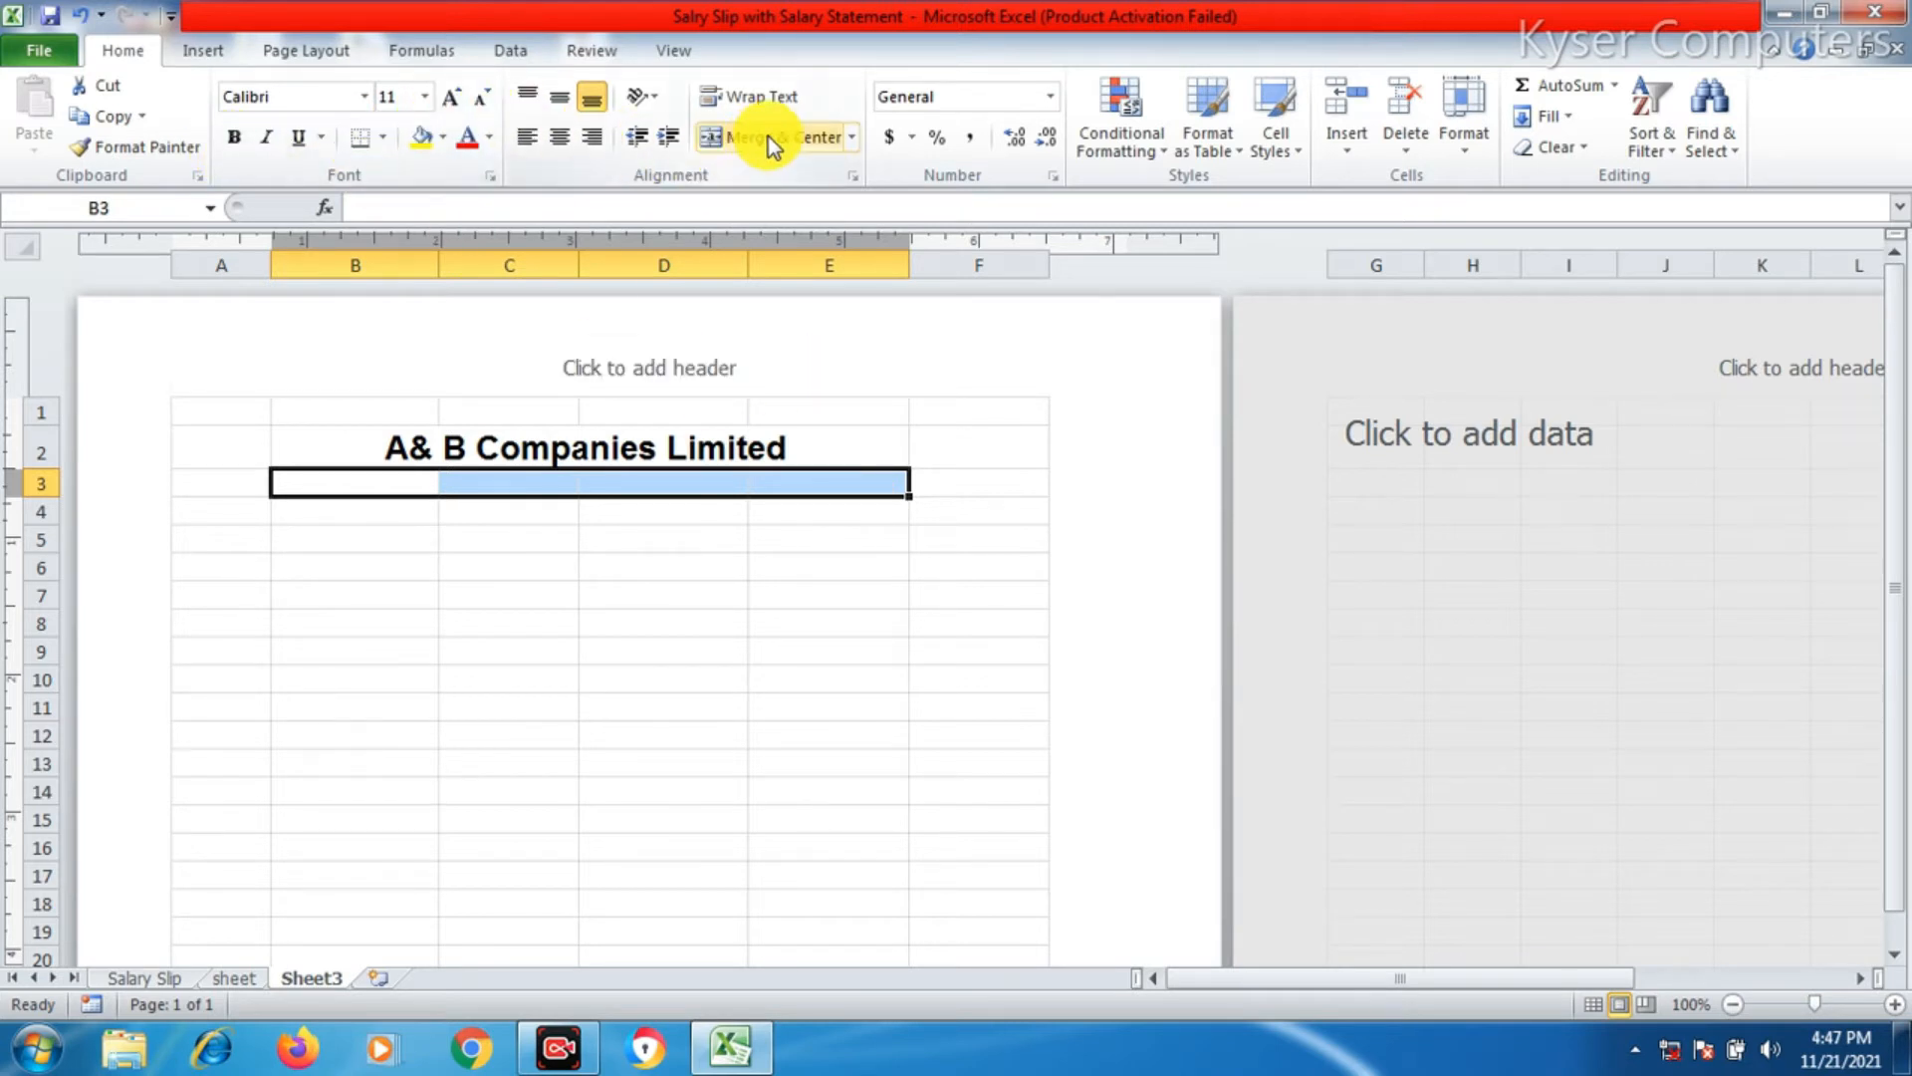
{"action": "left_click", "coordinate": [742, 137]}
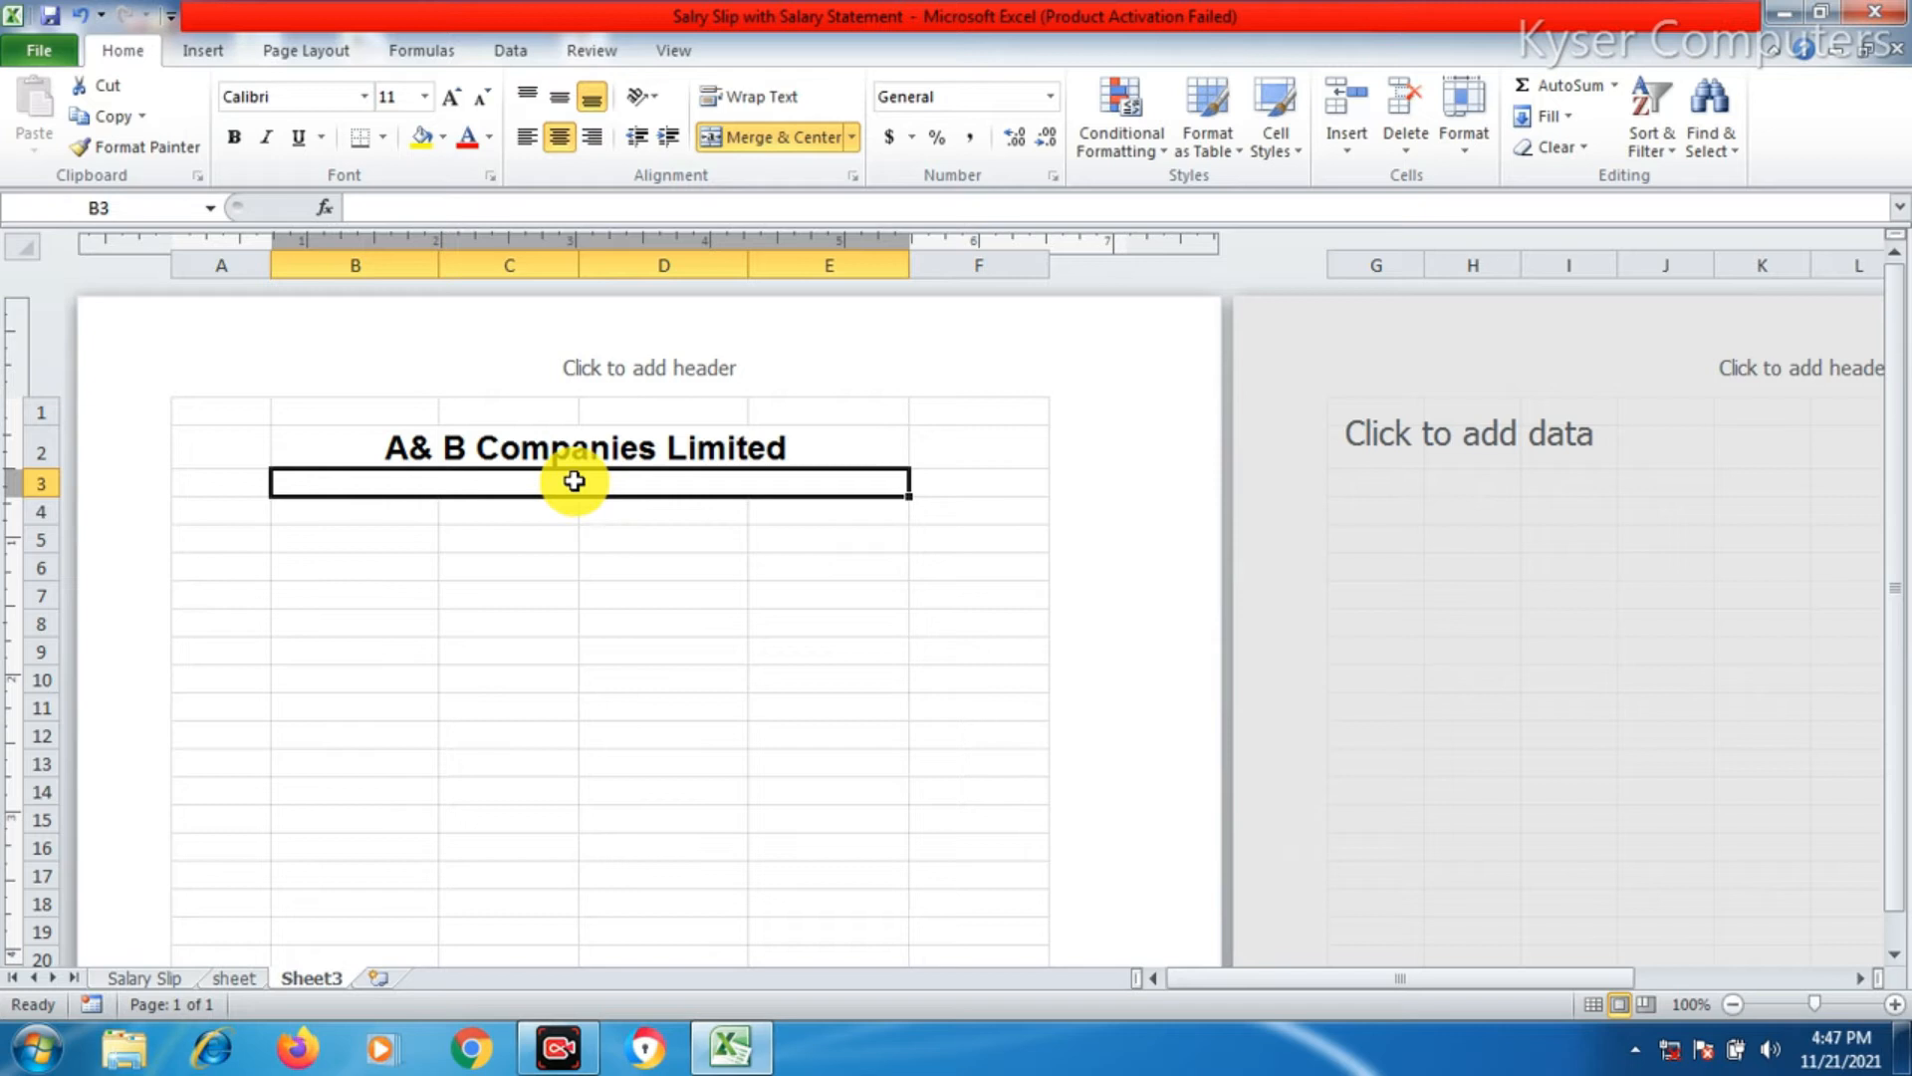
- Enter the company's address, without its postal code, in the merged cell B3
{"action": "type", "text": "N"}
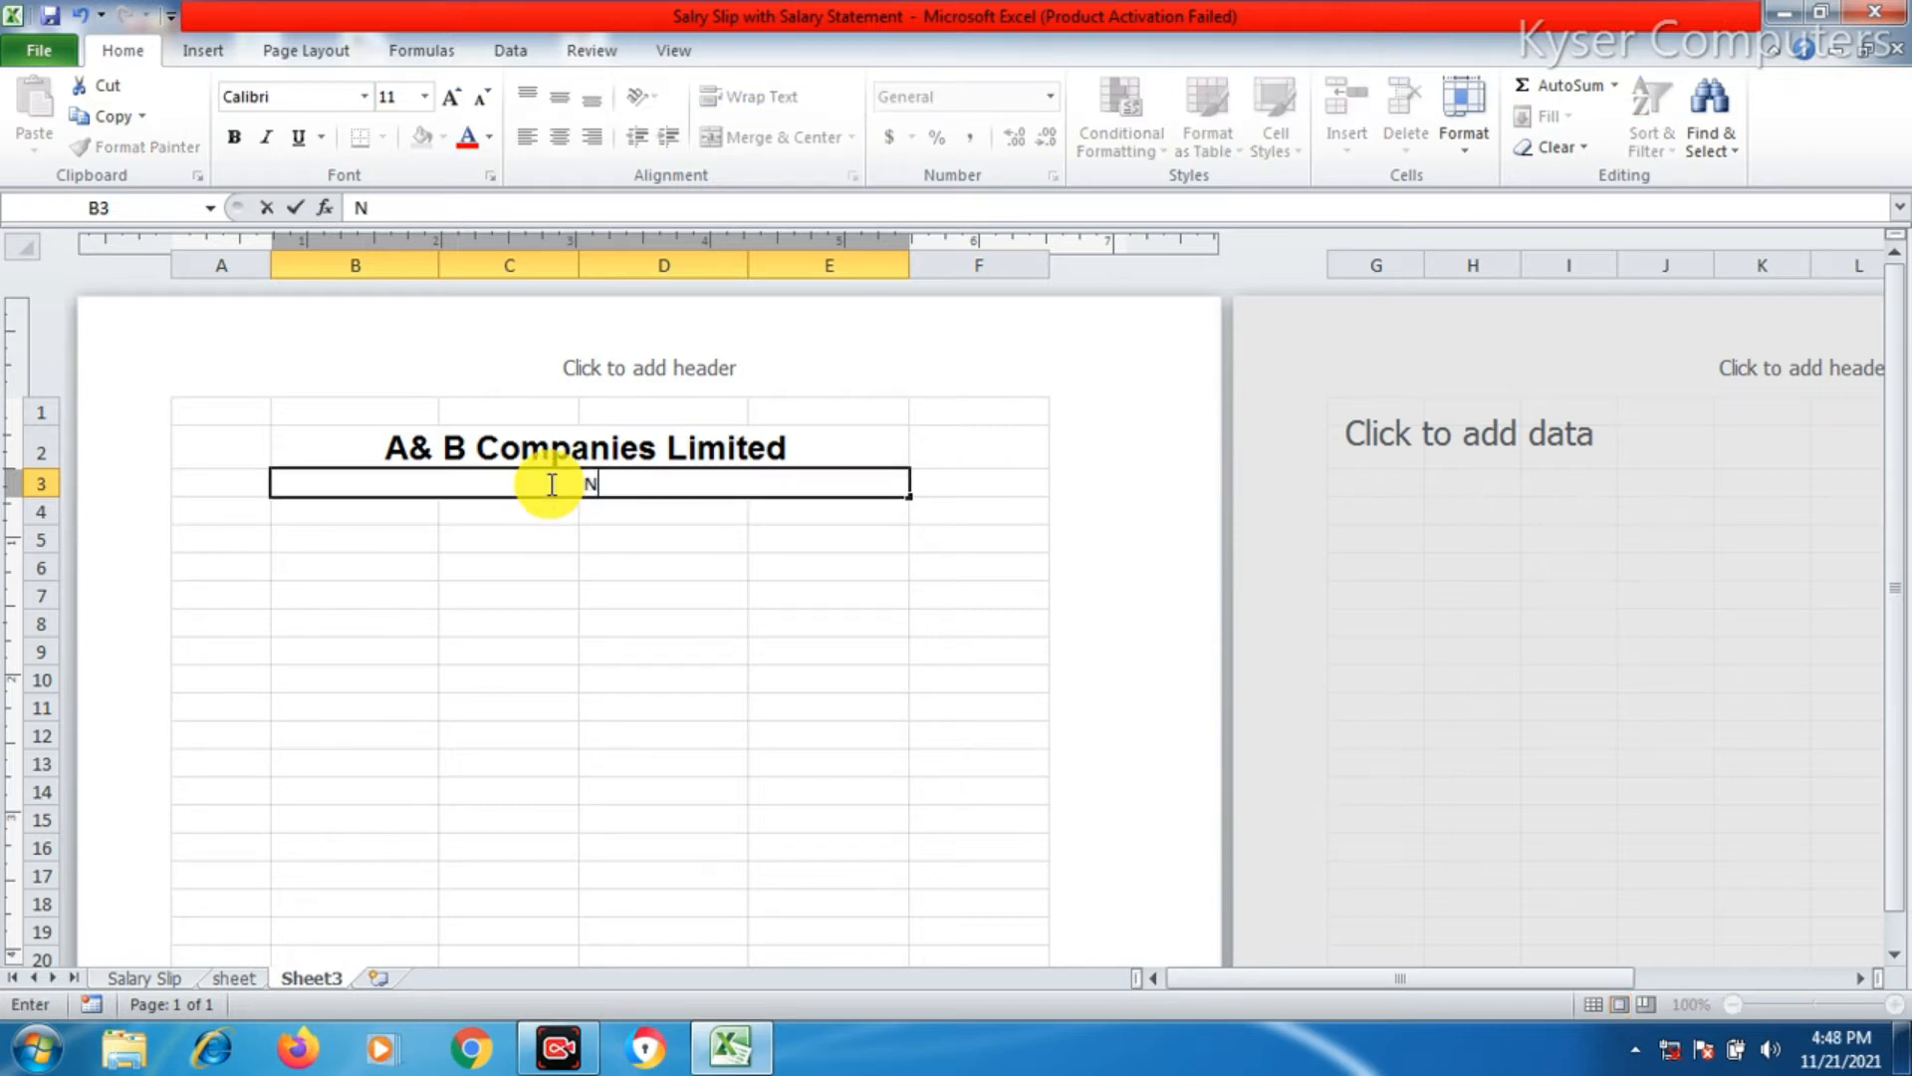
{"action": "type", "text": "ear Tehsil Point "}
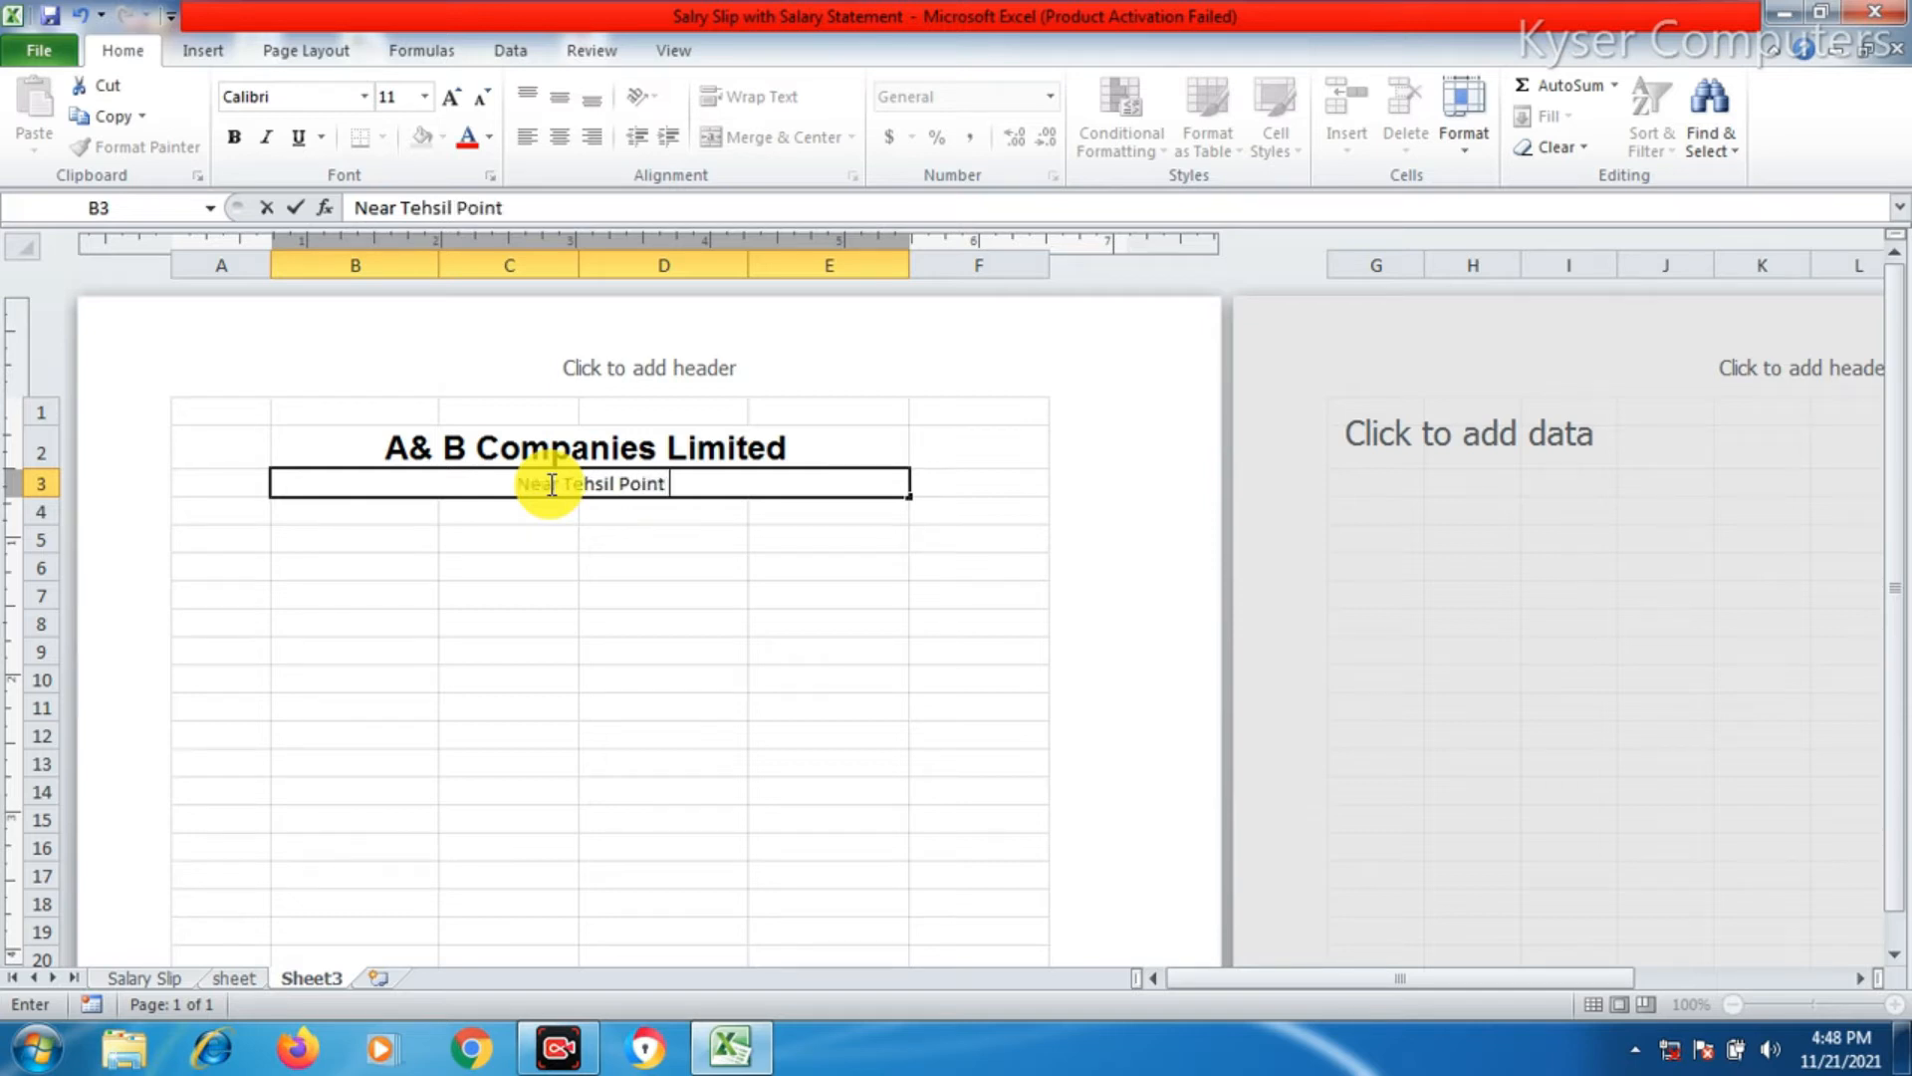
{"action": "type", "text": "Baramuilla"}
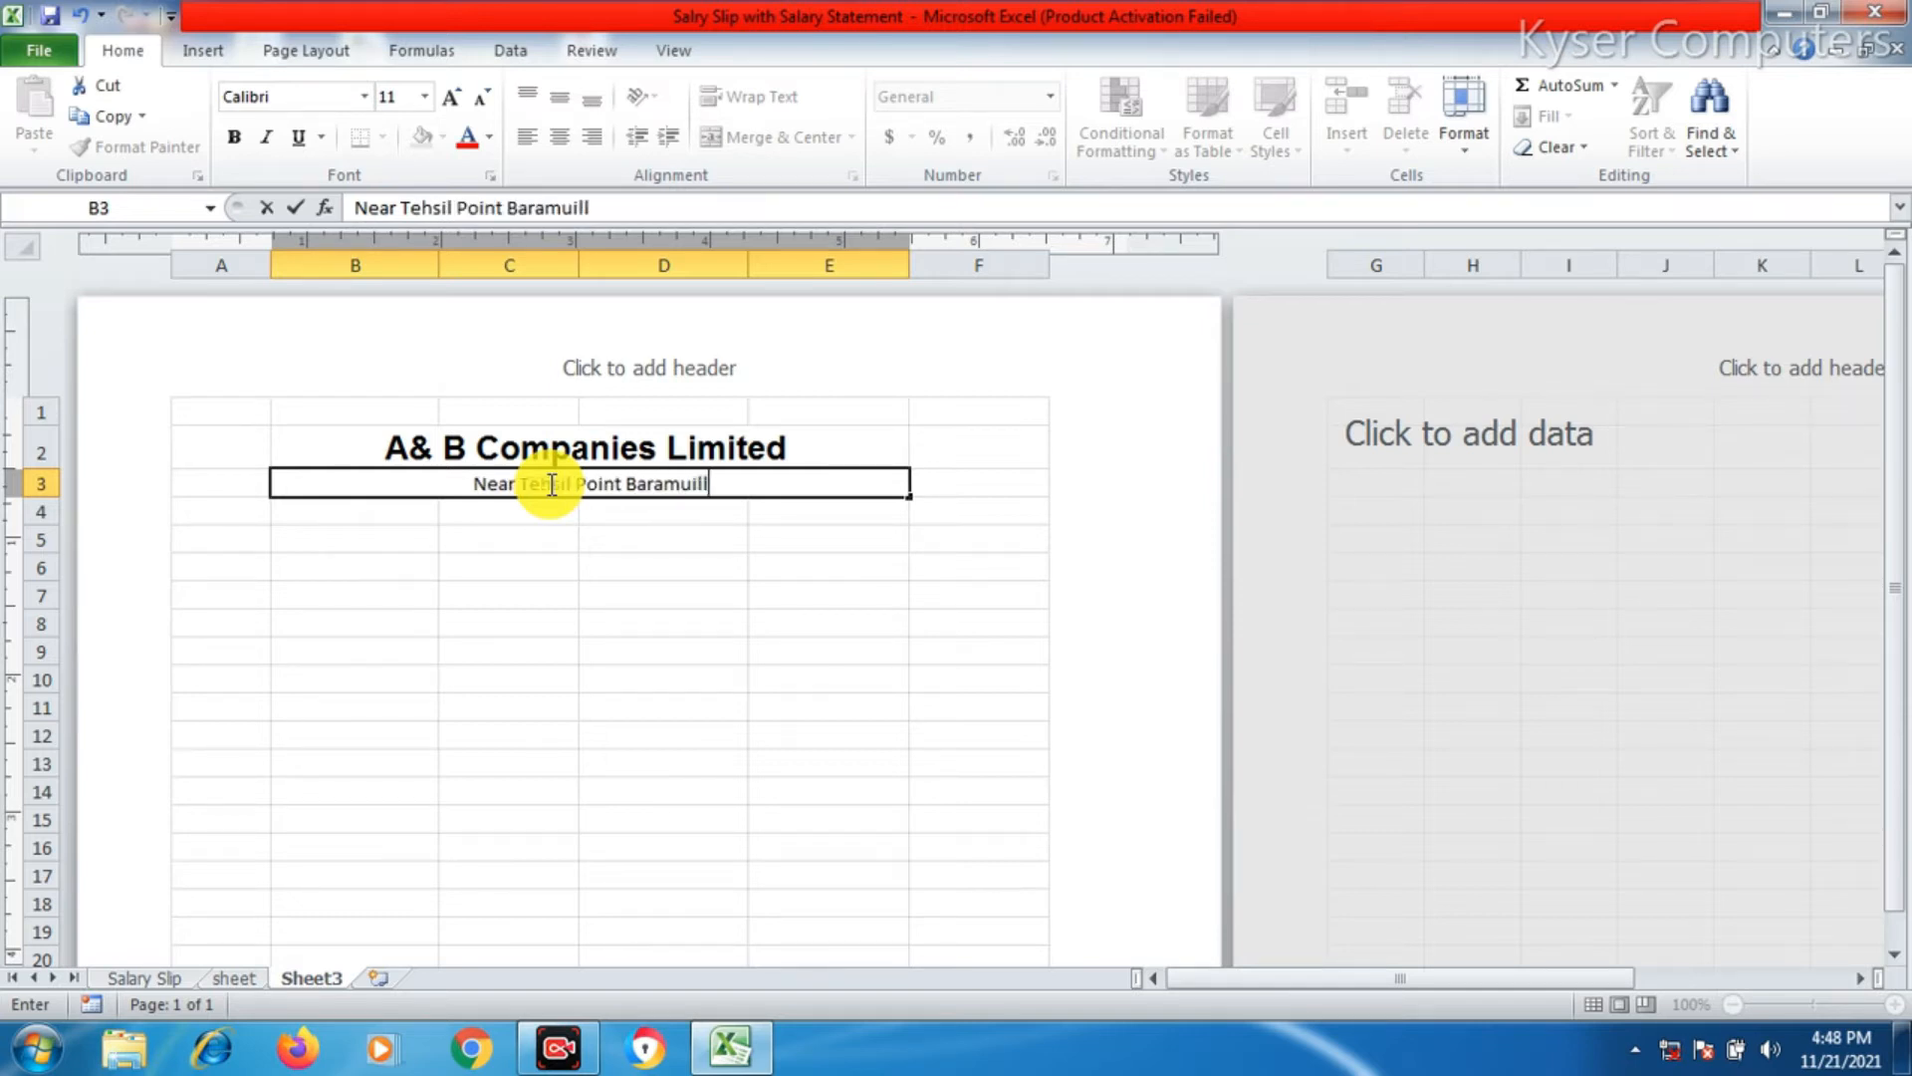
{"action": "key", "text": "BackSpace"}
{"action": "key", "text": "BackSpace"}
{"action": "key", "text": "BackSpace"}
{"action": "key", "text": "BackSpace"}
{"action": "type", "text": "lla (J&K)"}
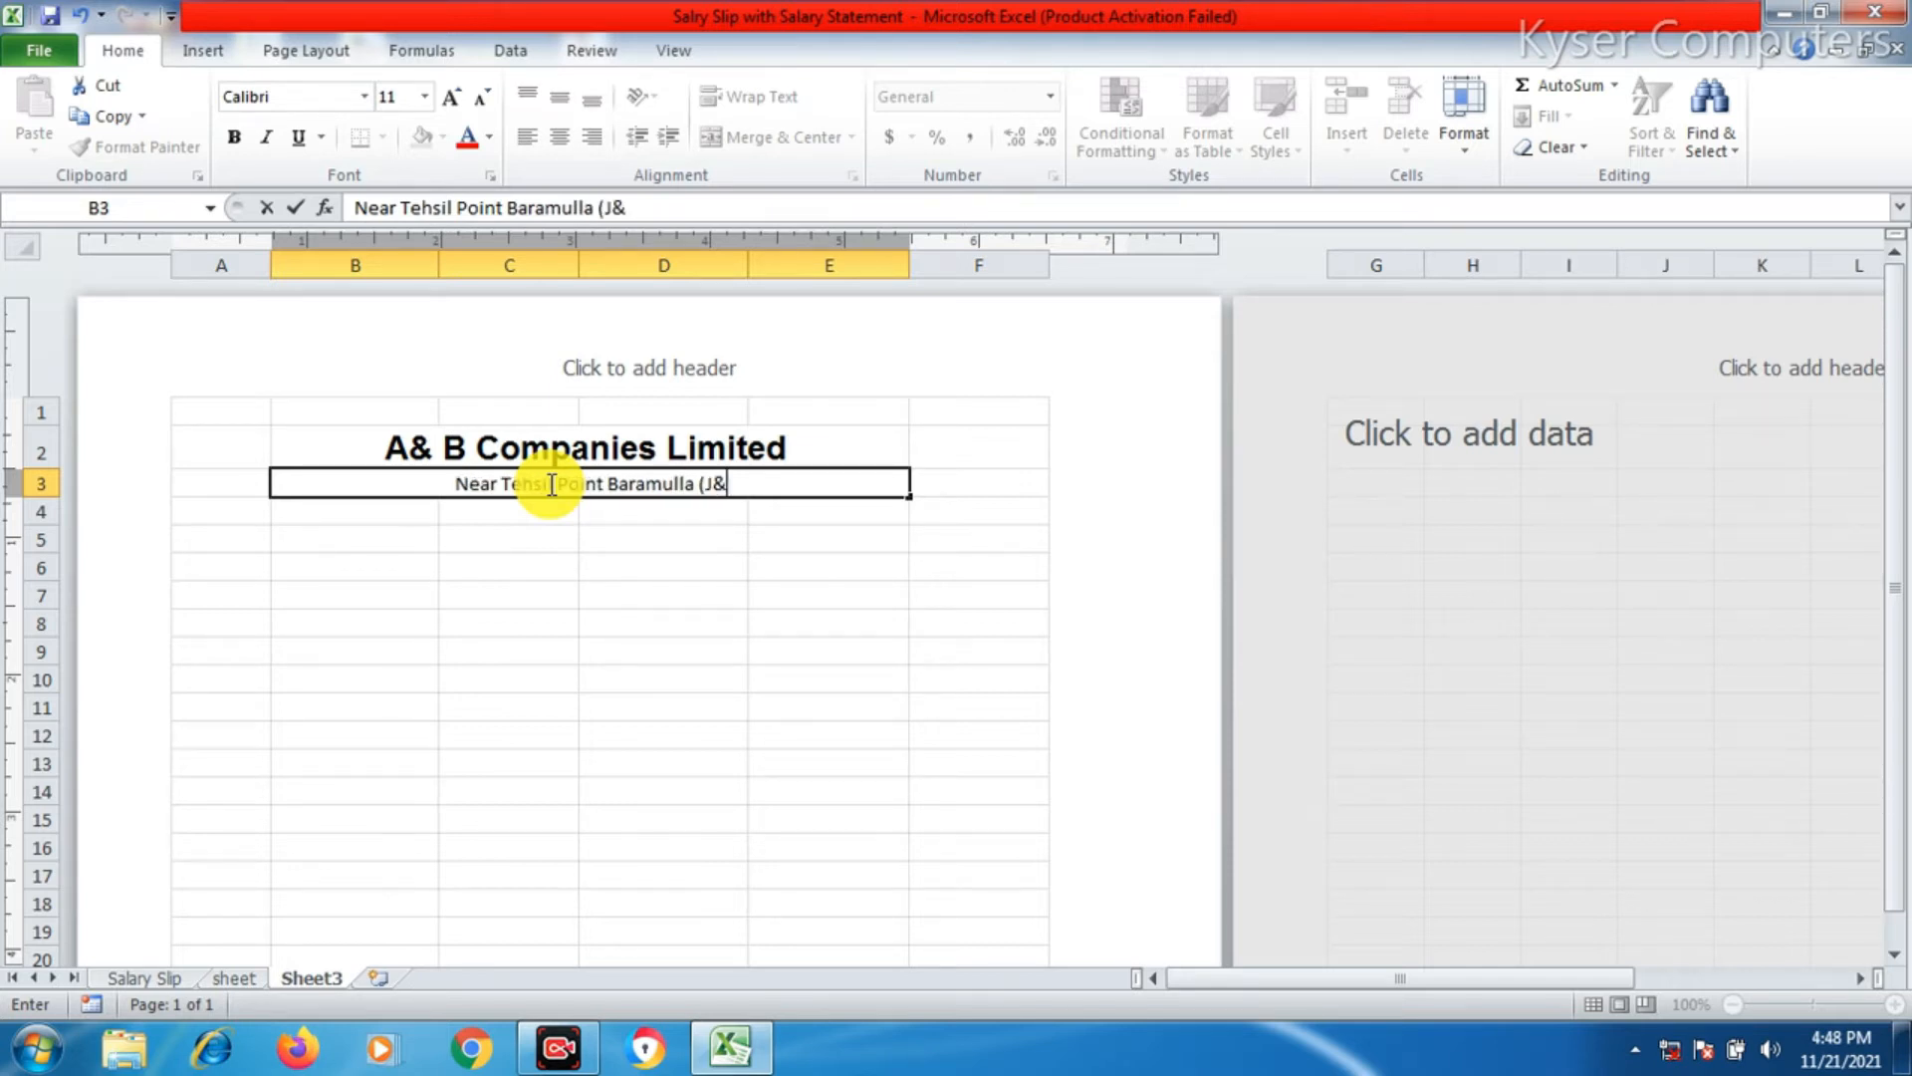
{"action": "left_click", "coordinate": [572, 678]}
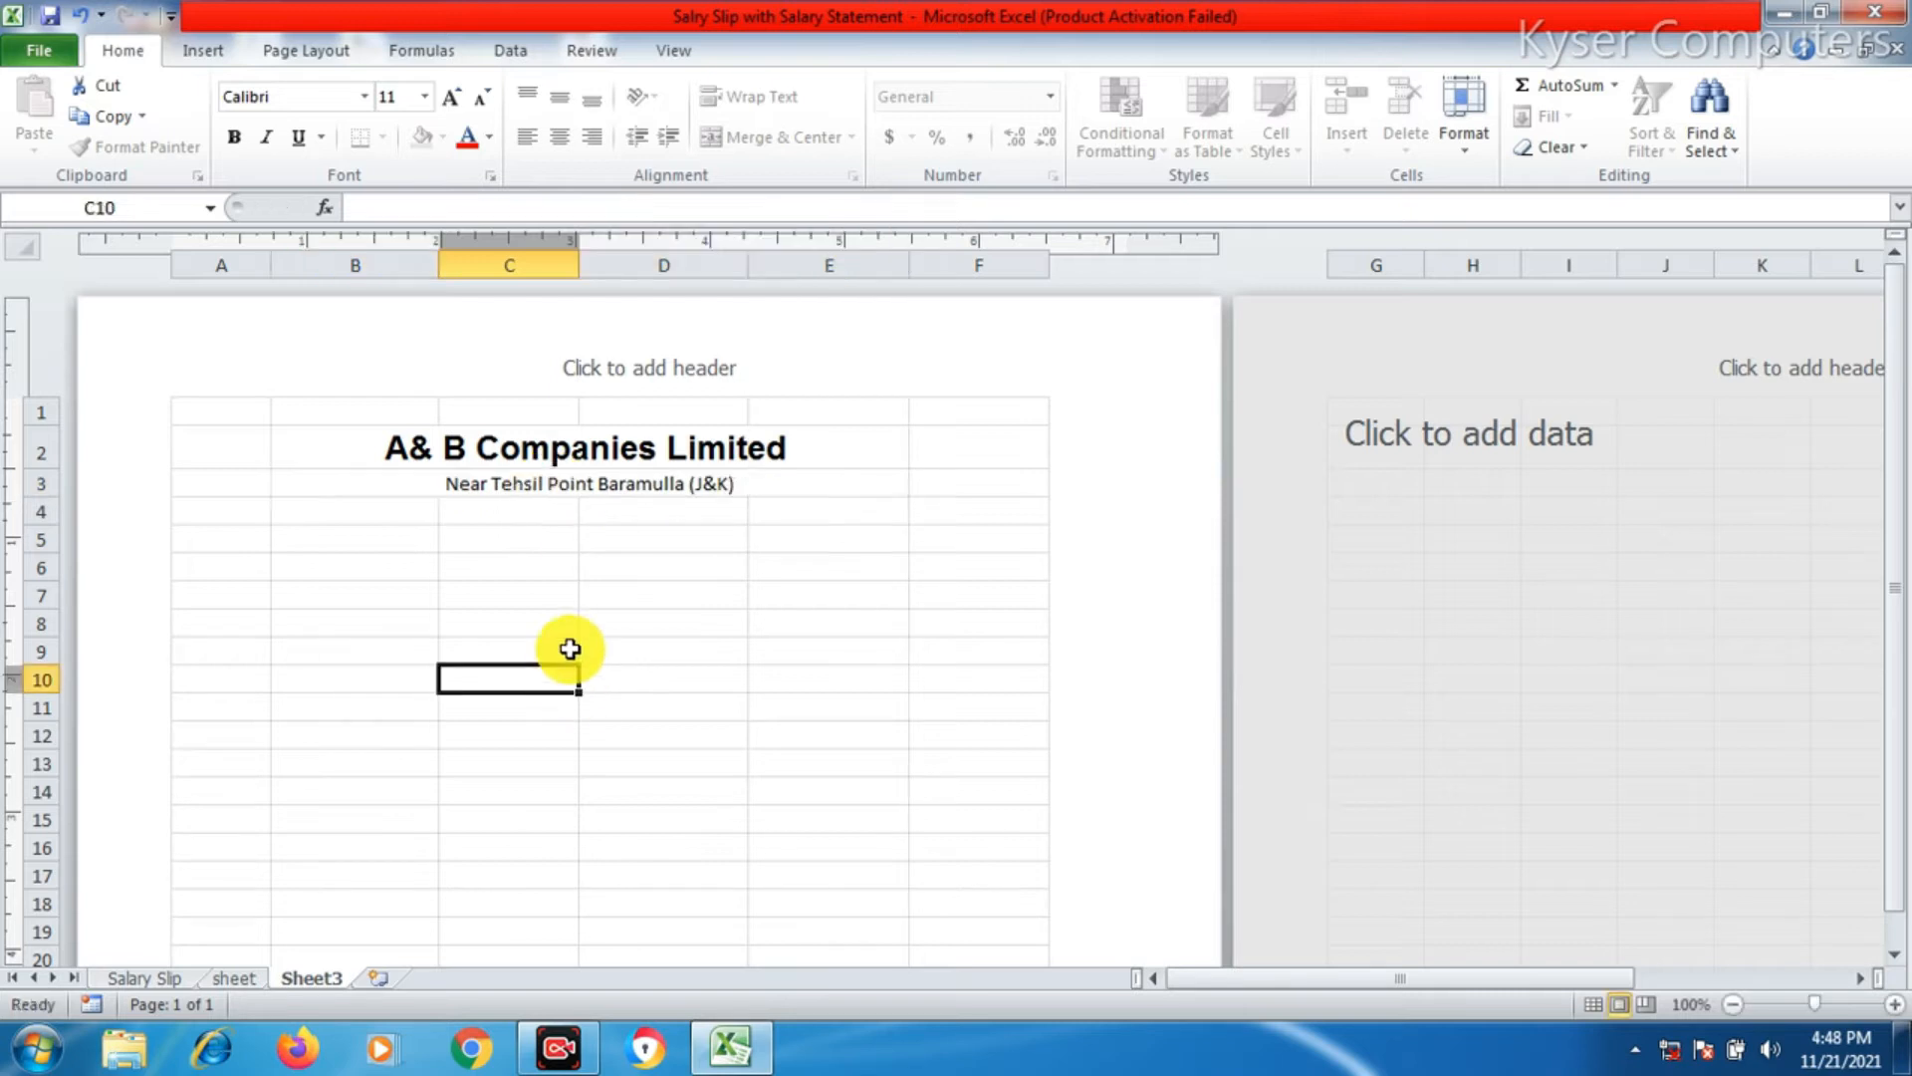
- Format the address line in B3 as bold Arial at font size 11
{"action": "left_click", "coordinate": [565, 486]}
{"action": "left_click", "coordinate": [237, 138]}
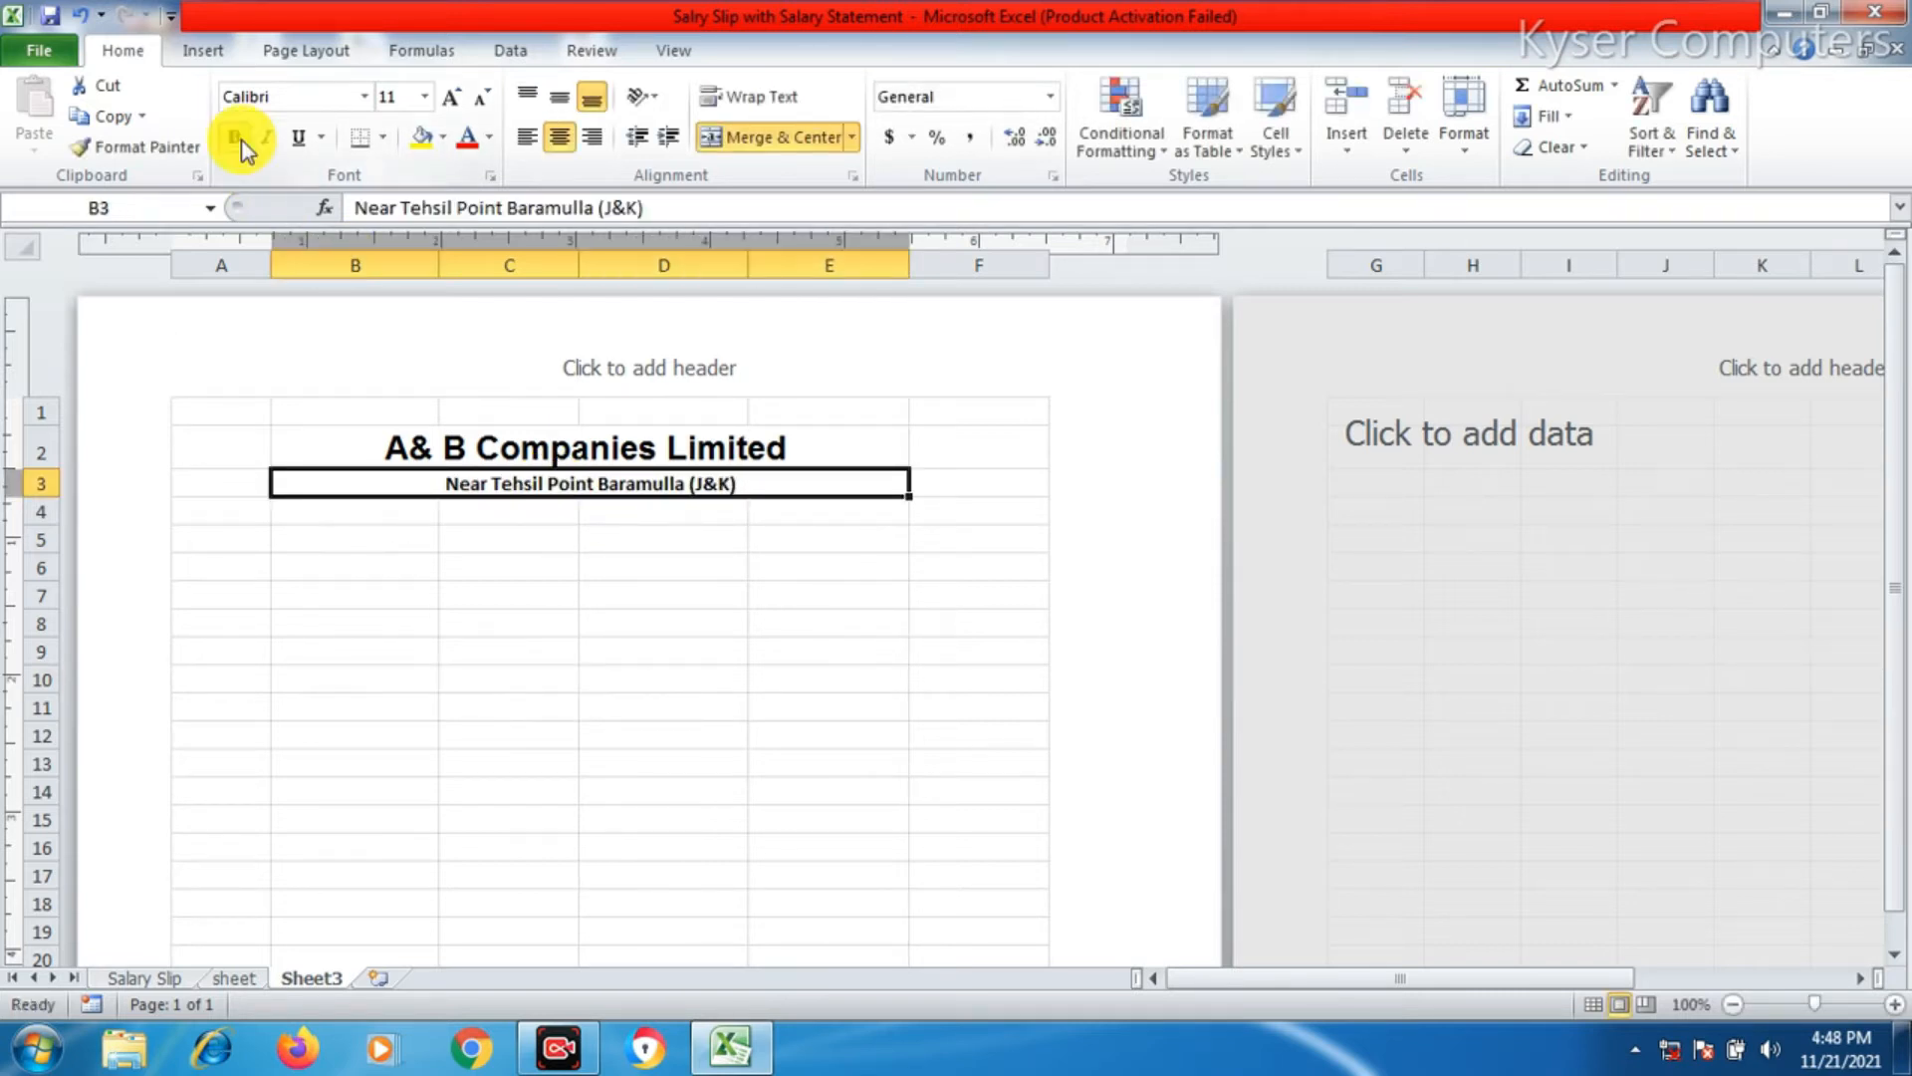
{"action": "left_click", "coordinate": [451, 100]}
{"action": "left_click", "coordinate": [474, 104]}
{"action": "left_click", "coordinate": [499, 594]}
{"action": "left_click", "coordinate": [512, 482]}
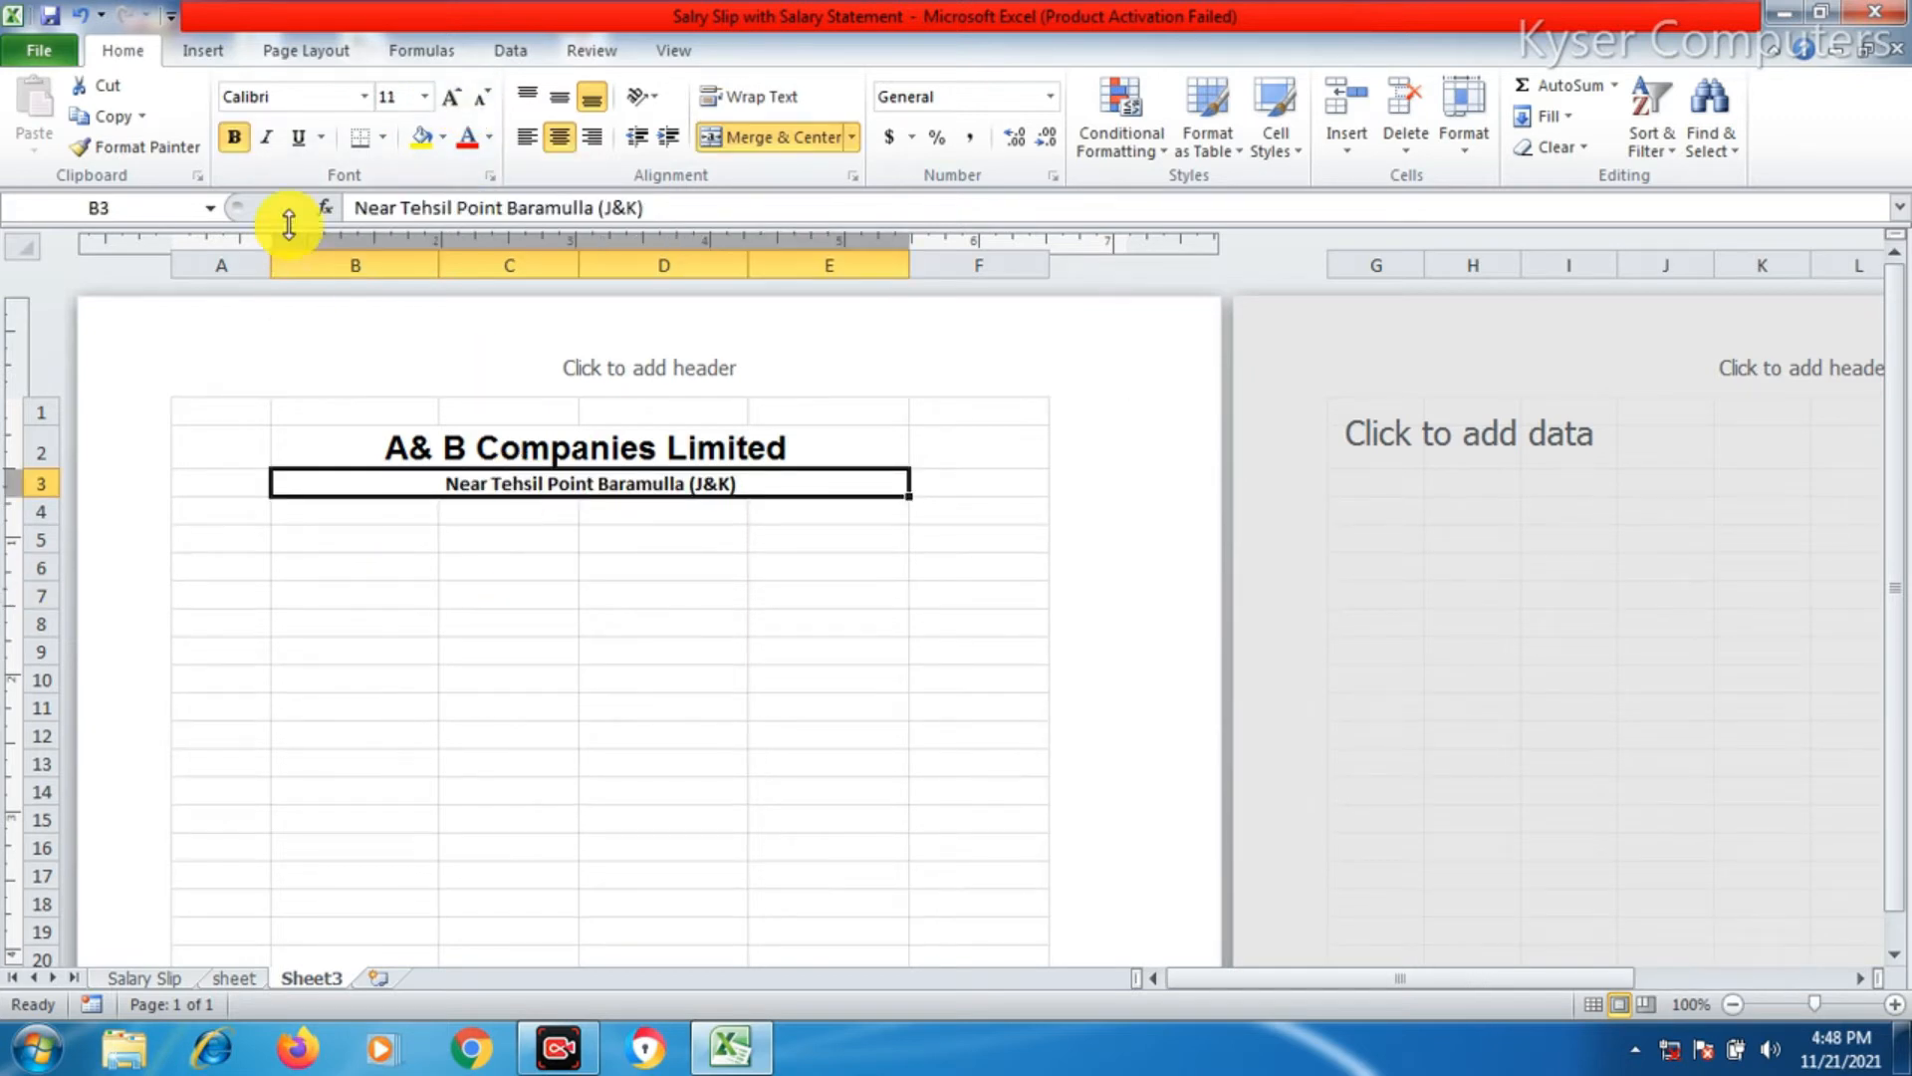
{"action": "left_click", "coordinate": [364, 96]}
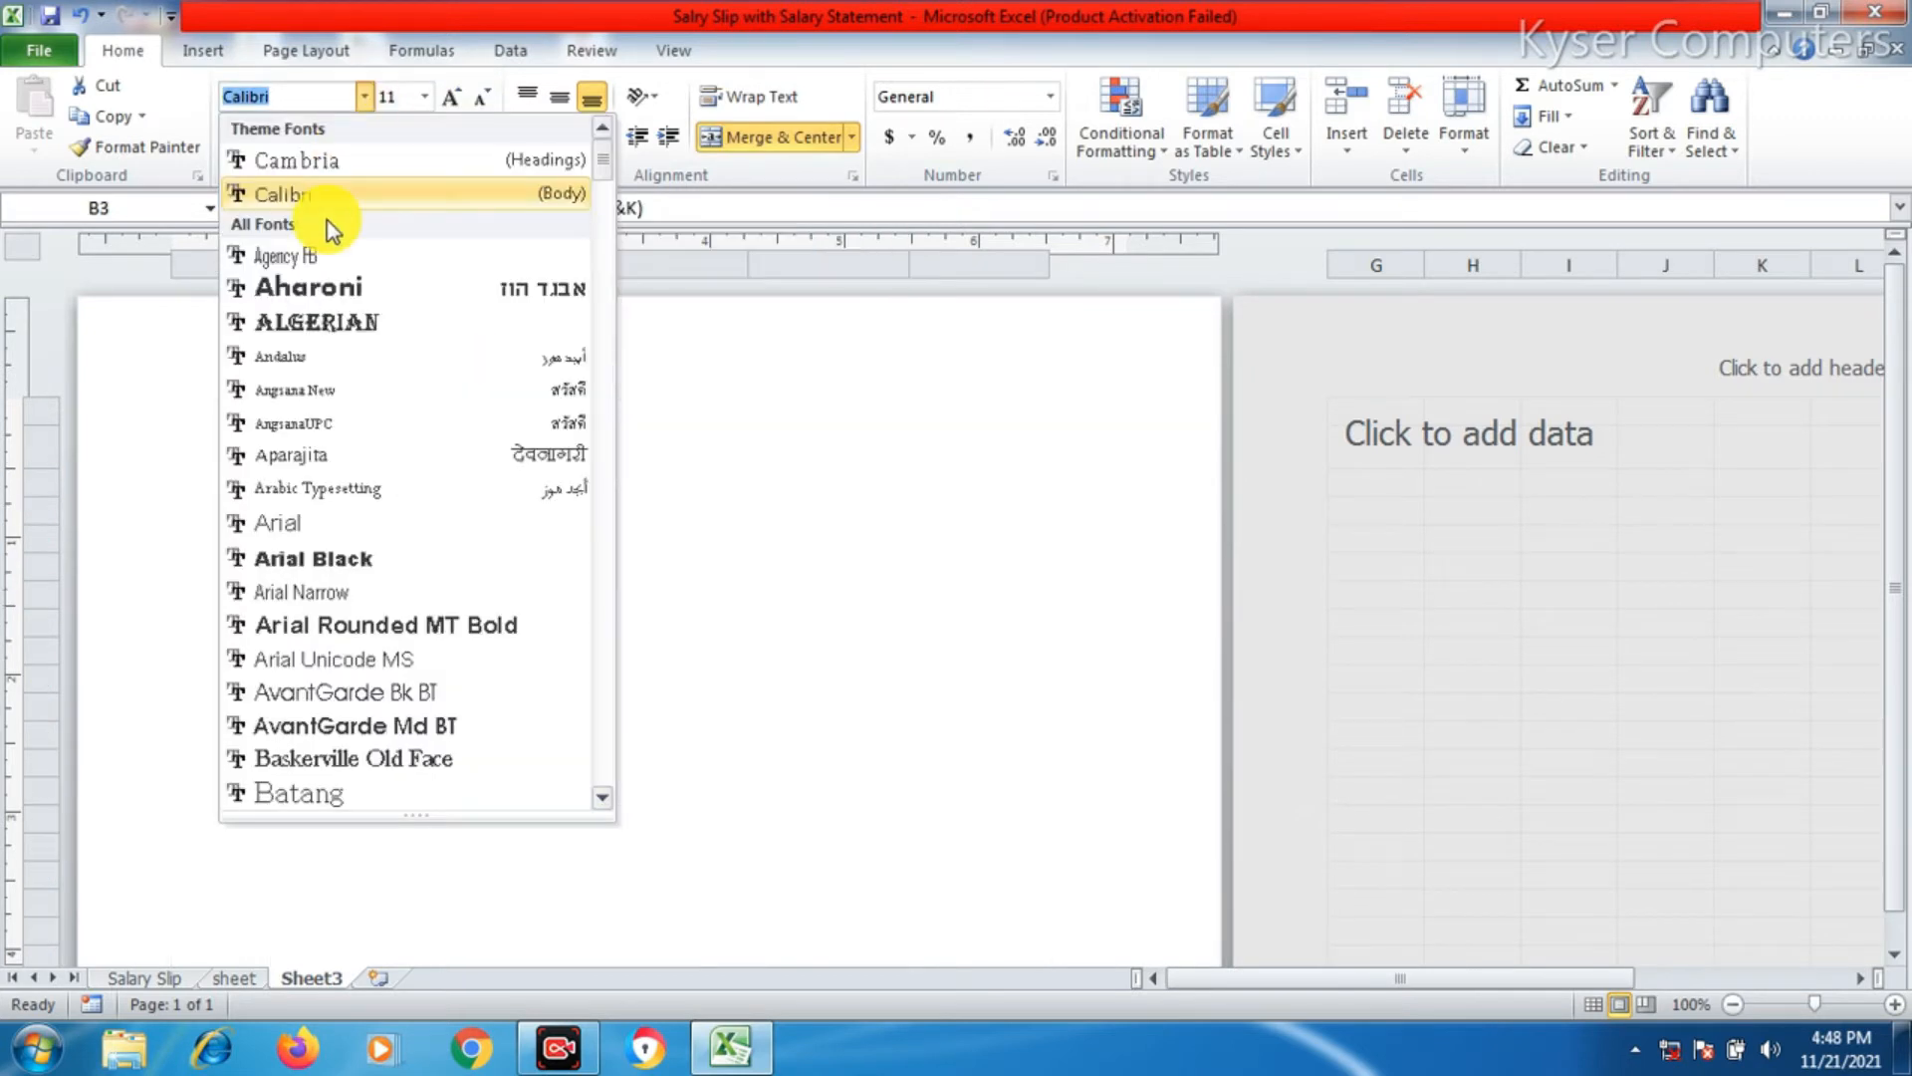
{"action": "left_click", "coordinate": [308, 520]}
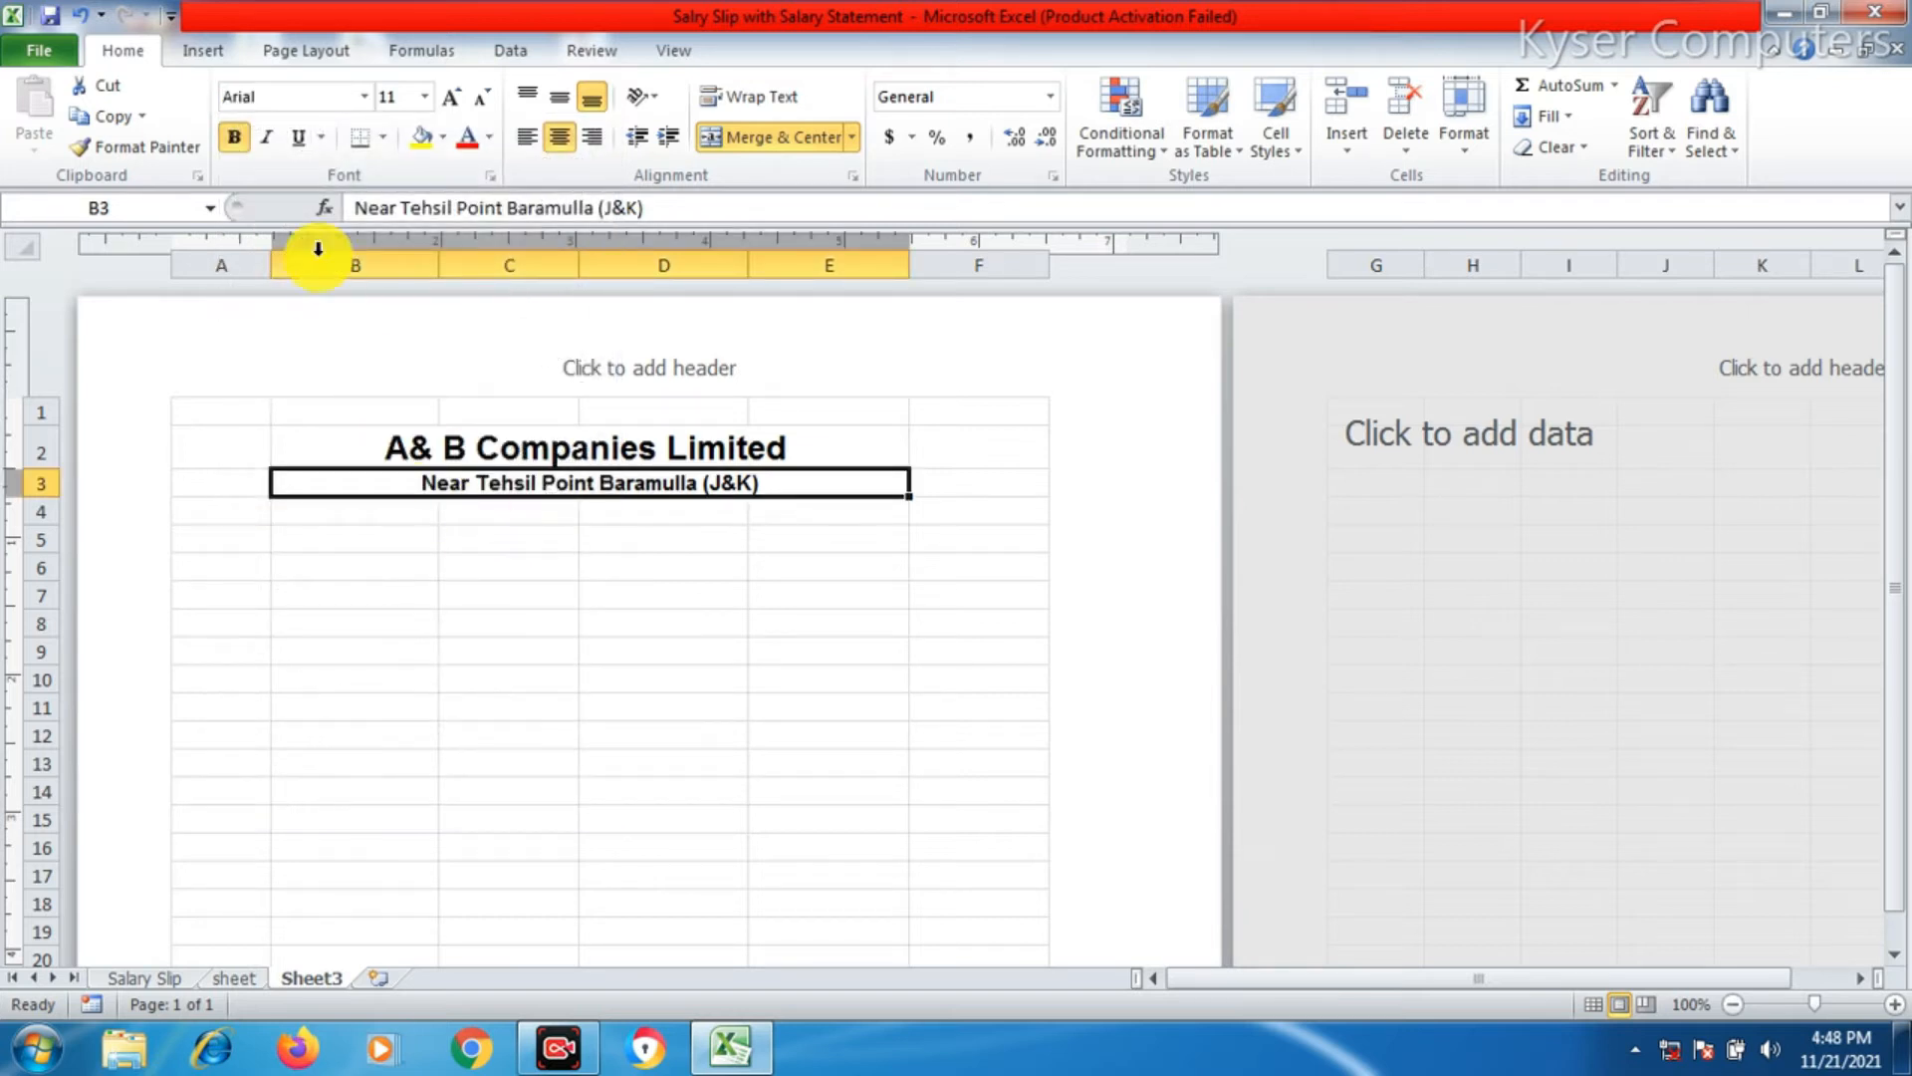
{"action": "left_click", "coordinate": [463, 104]}
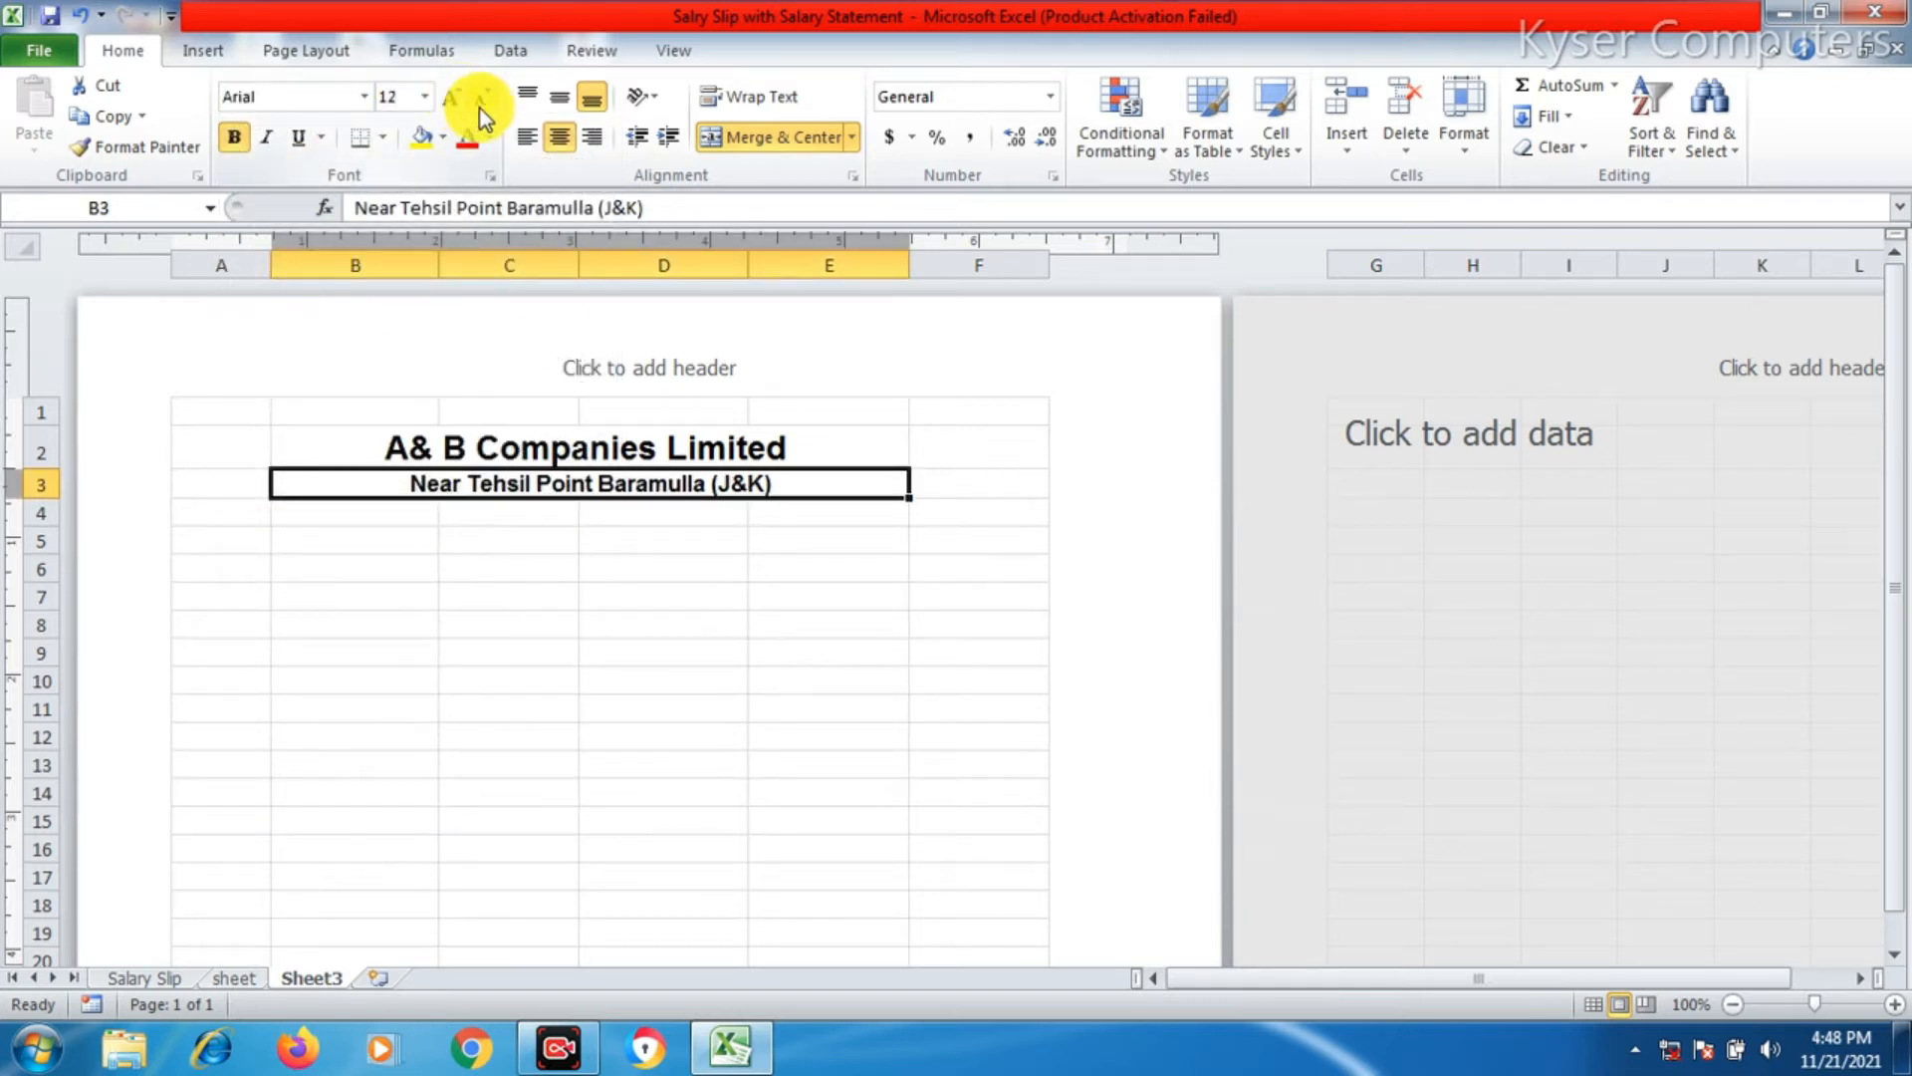
{"action": "left_click", "coordinate": [482, 108]}
- Append a hyphen and the postal code to the end of the address in B3
{"action": "double_click", "coordinate": [771, 484]}
{"action": "type", "text": "-1233000"}
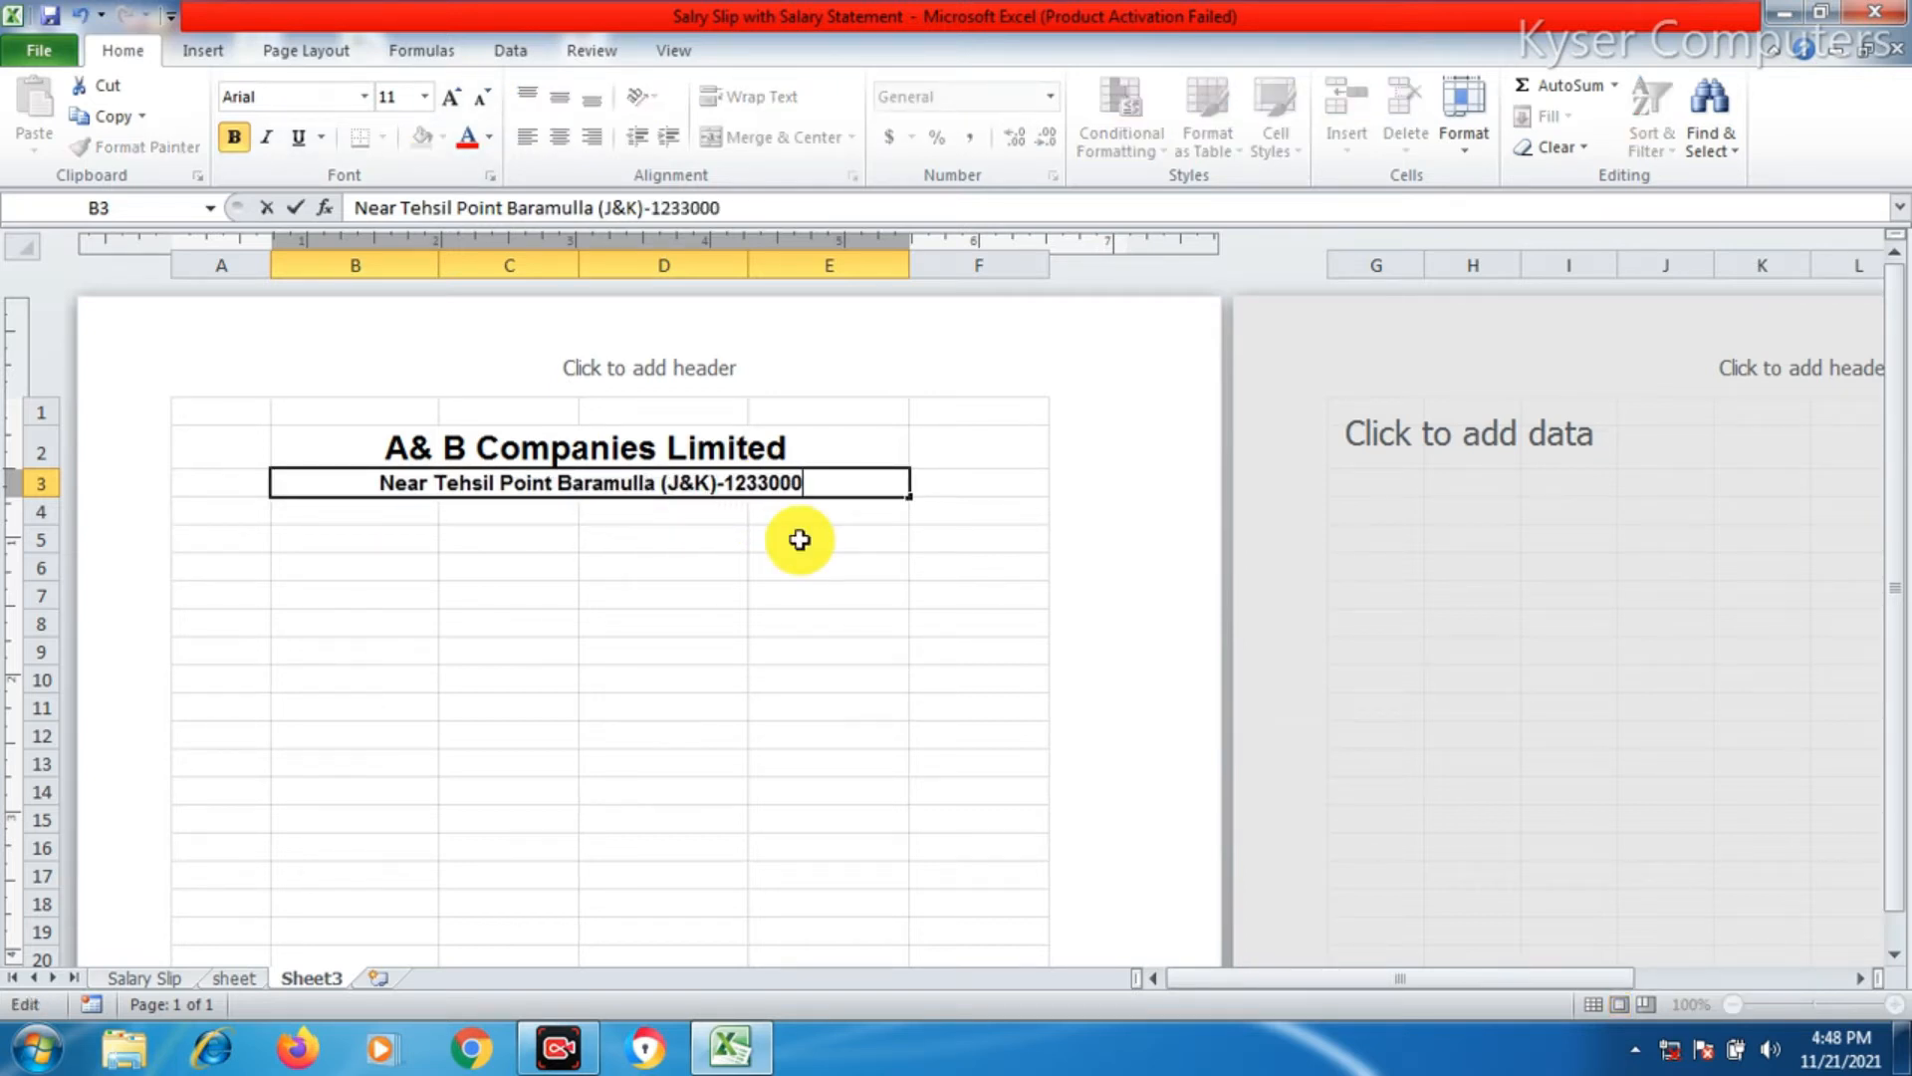
{"action": "left_click", "coordinate": [779, 530]}
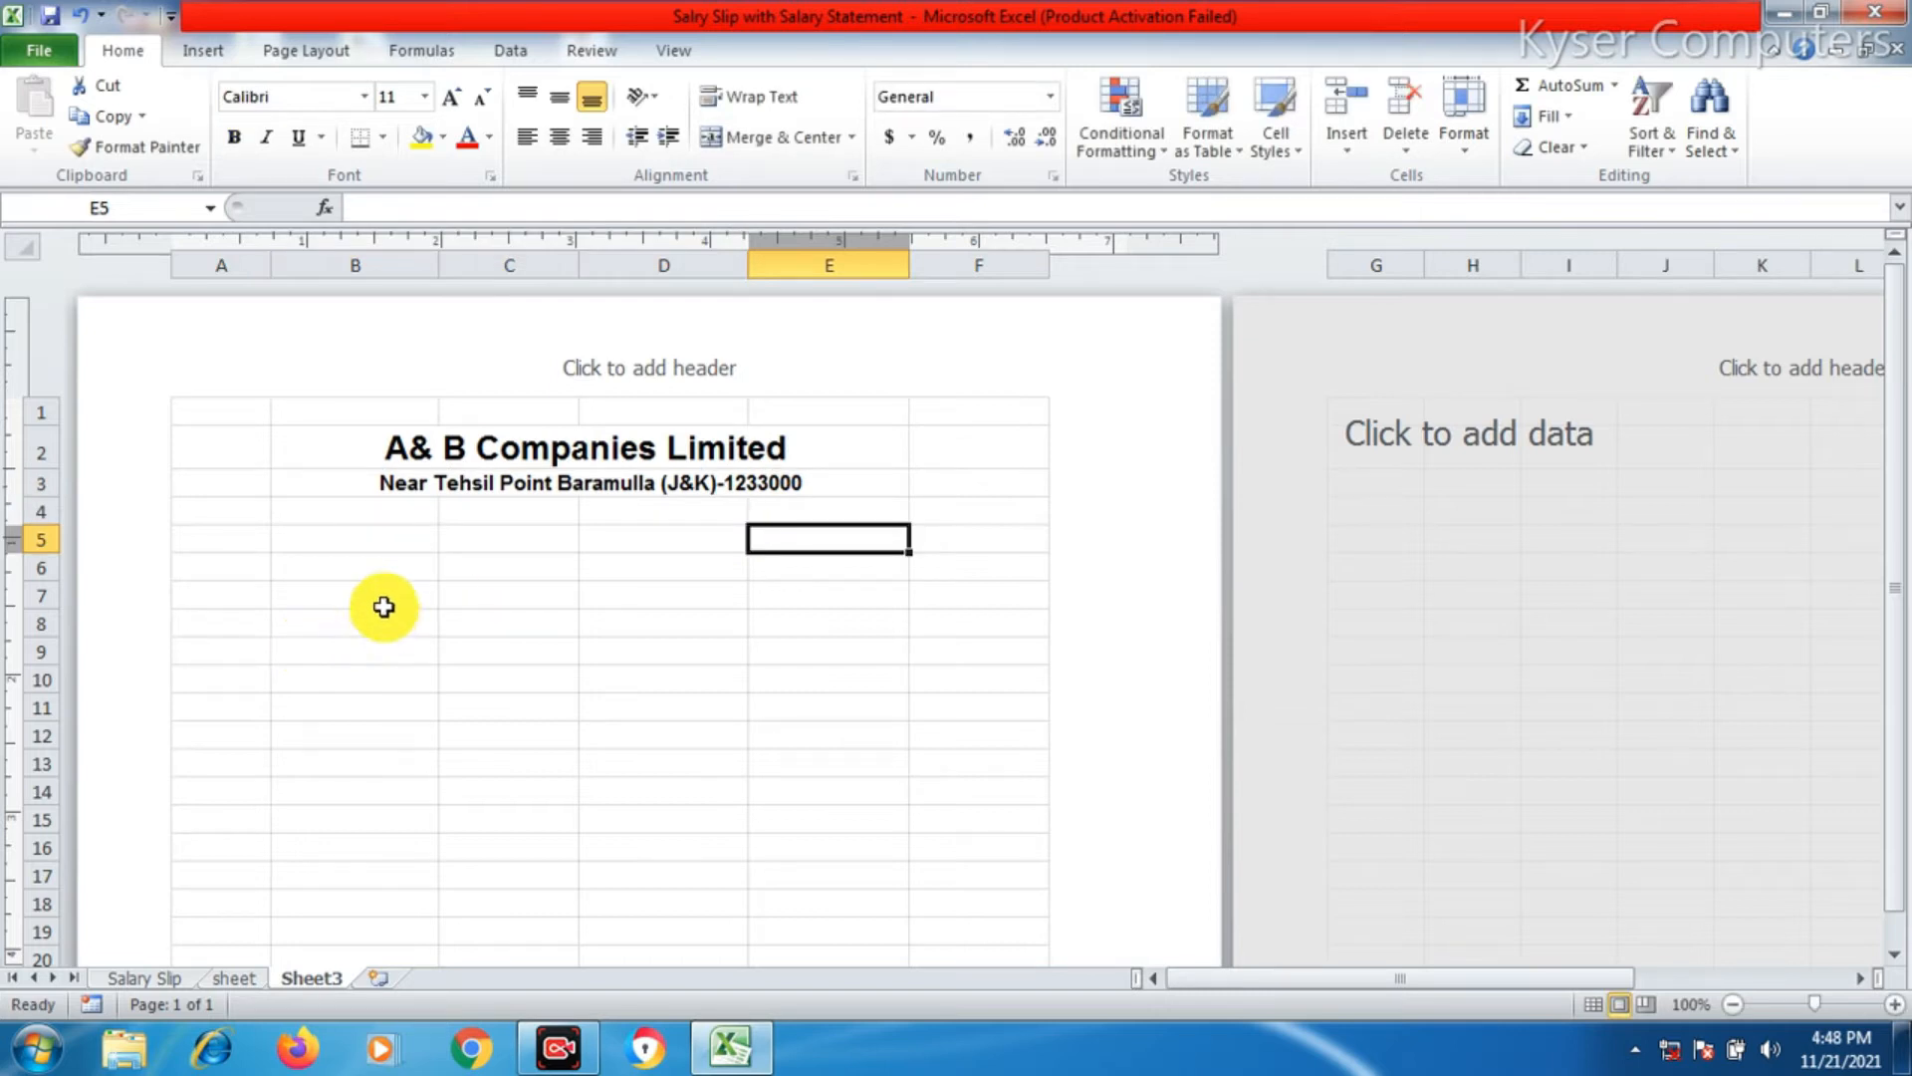
- Merge and centre cells B6 to E6 for the slip's title, leaving rows 4 and 5 empty
{"action": "left_click", "coordinate": [456, 518]}
{"action": "left_click", "coordinate": [404, 564]}
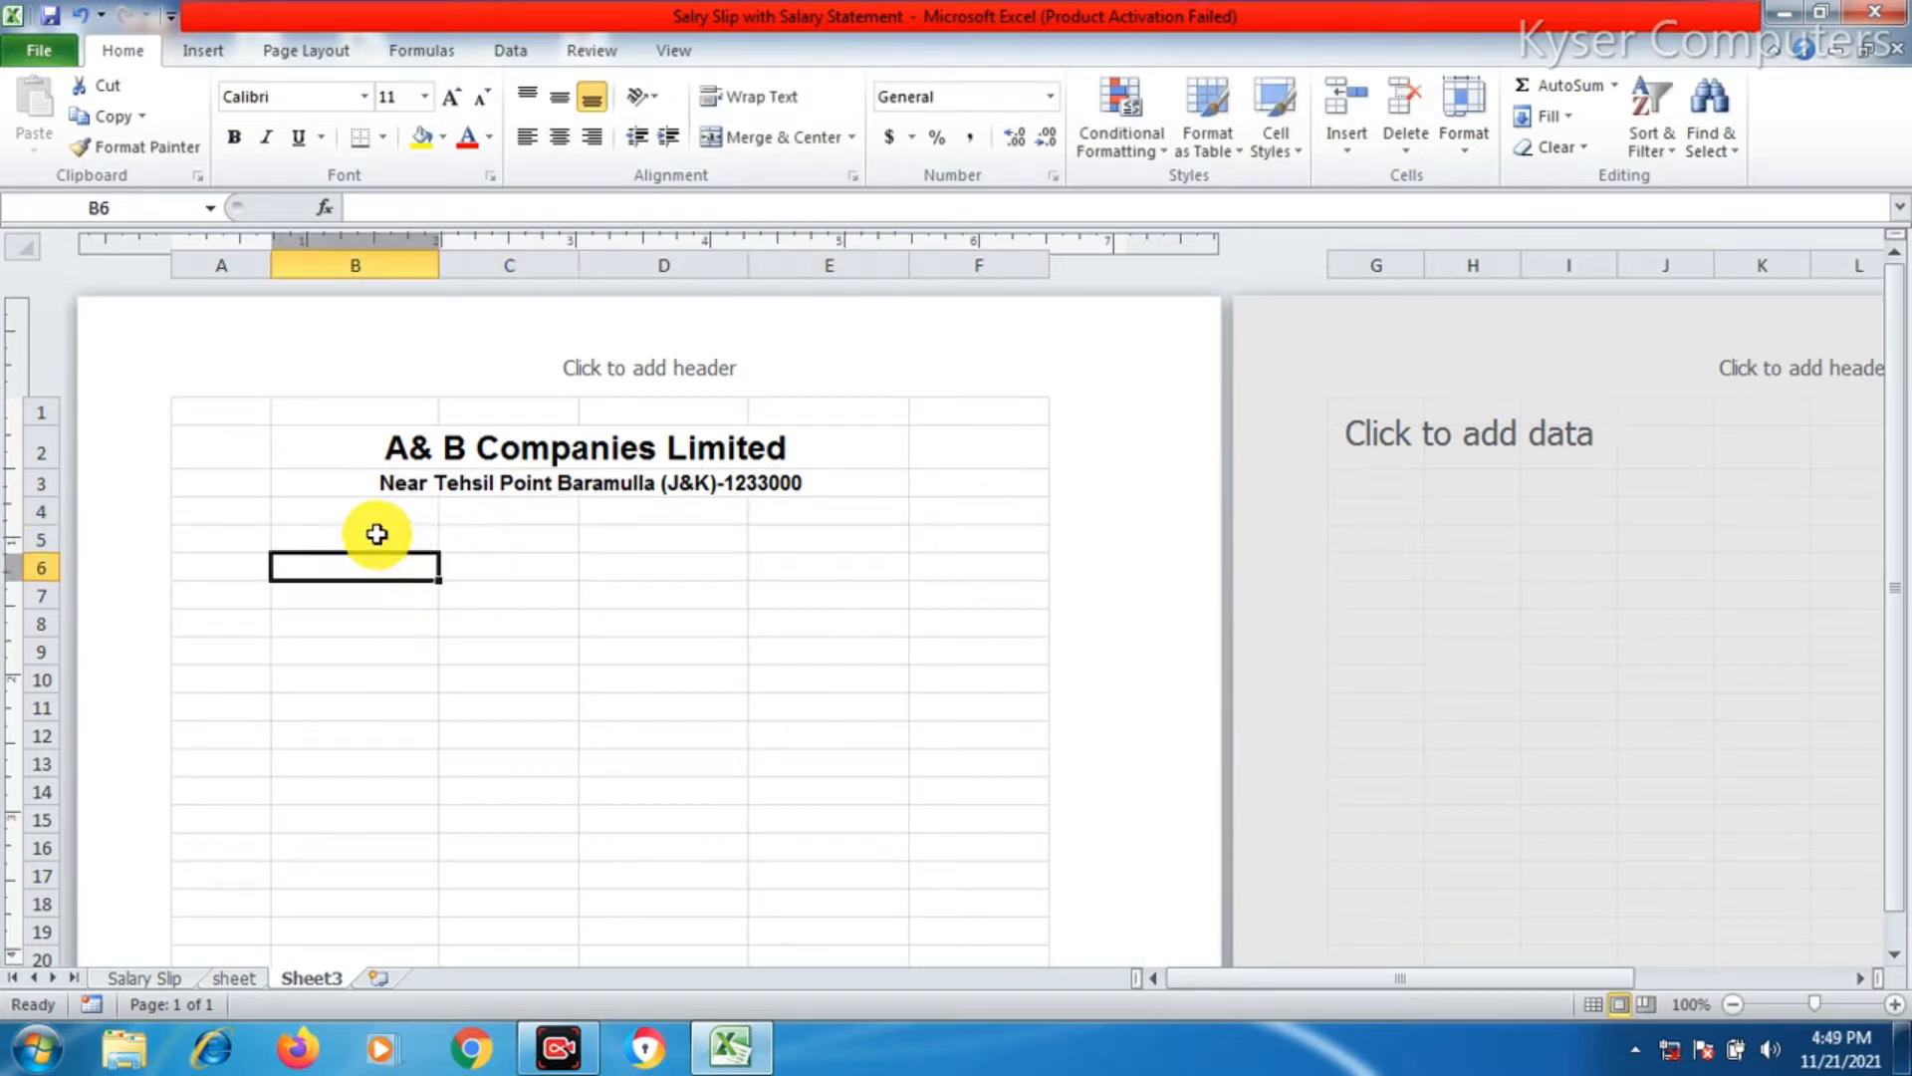
{"action": "left_click", "coordinate": [393, 508]}
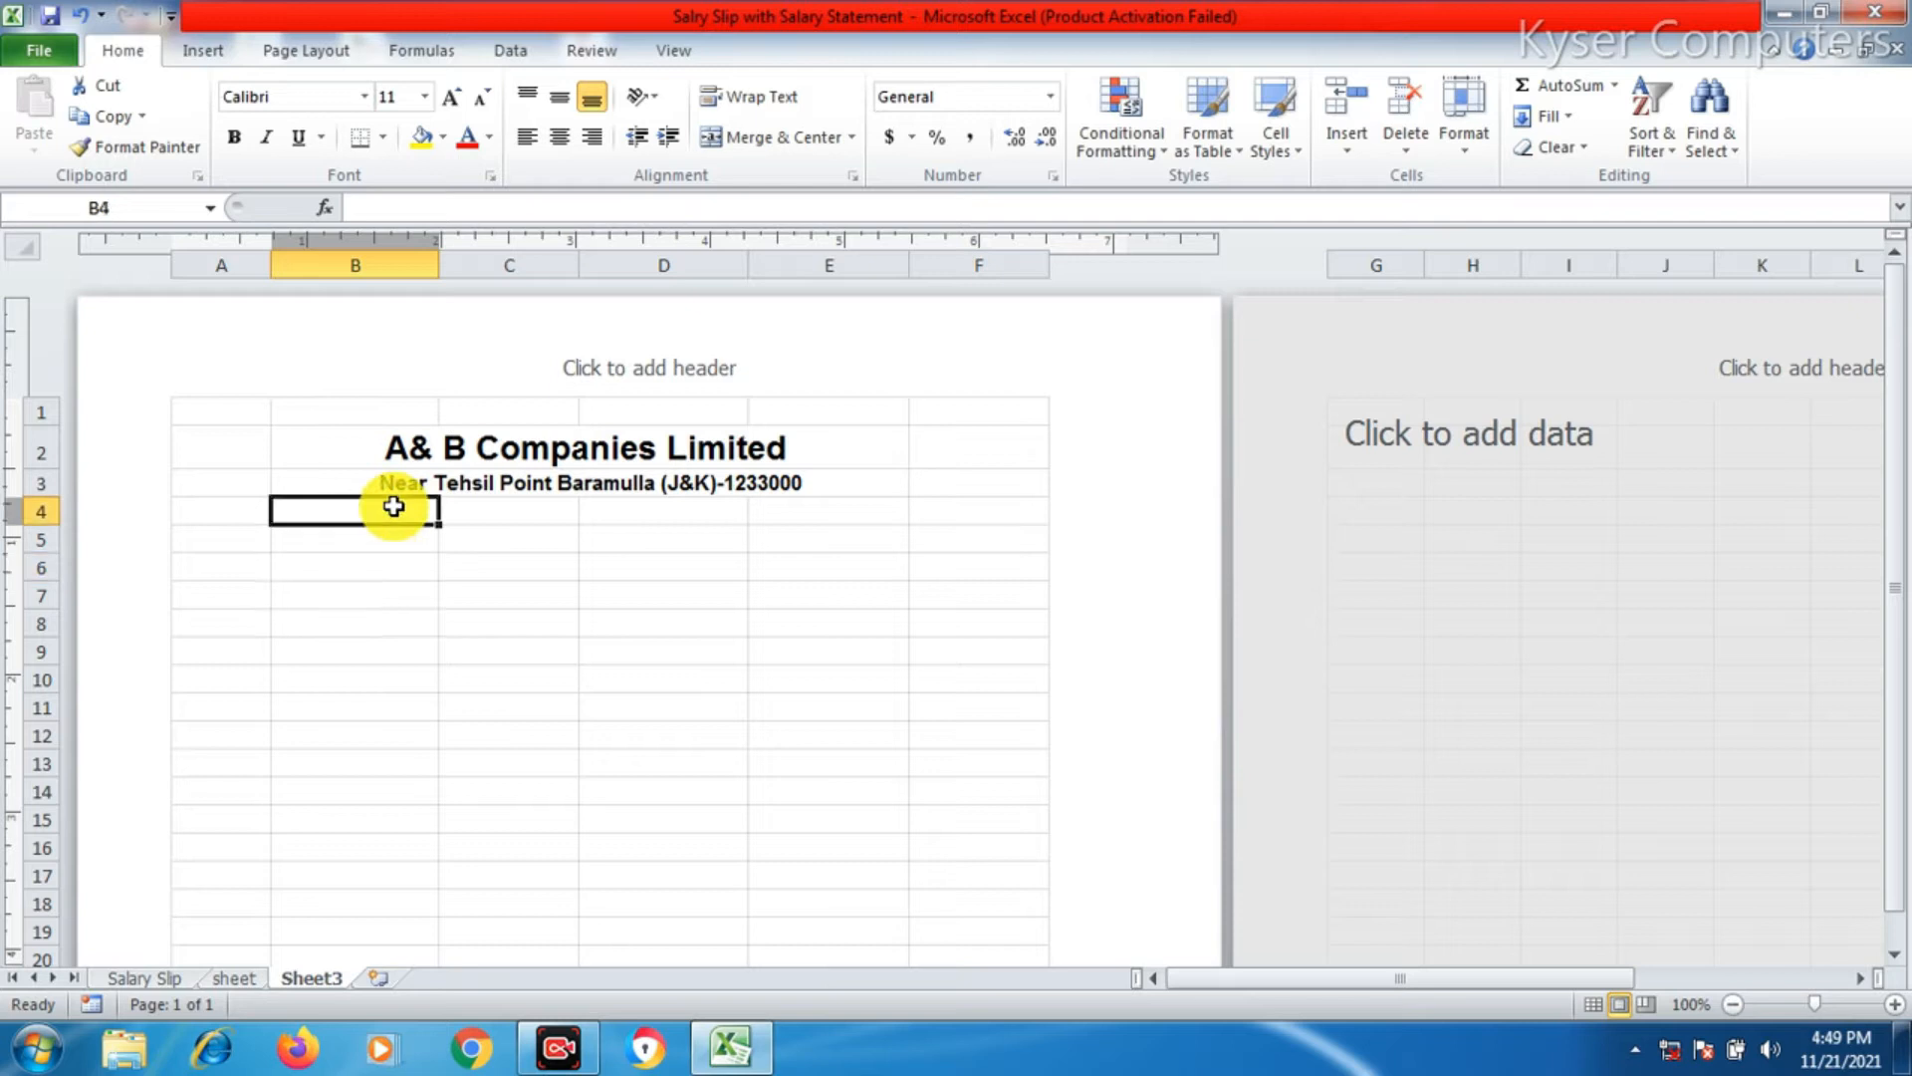
{"action": "left_click", "coordinate": [376, 536]}
{"action": "left_click", "coordinate": [393, 575]}
{"action": "left_click_drag", "start_coordinate": [394, 575], "coordinate": [837, 568]}
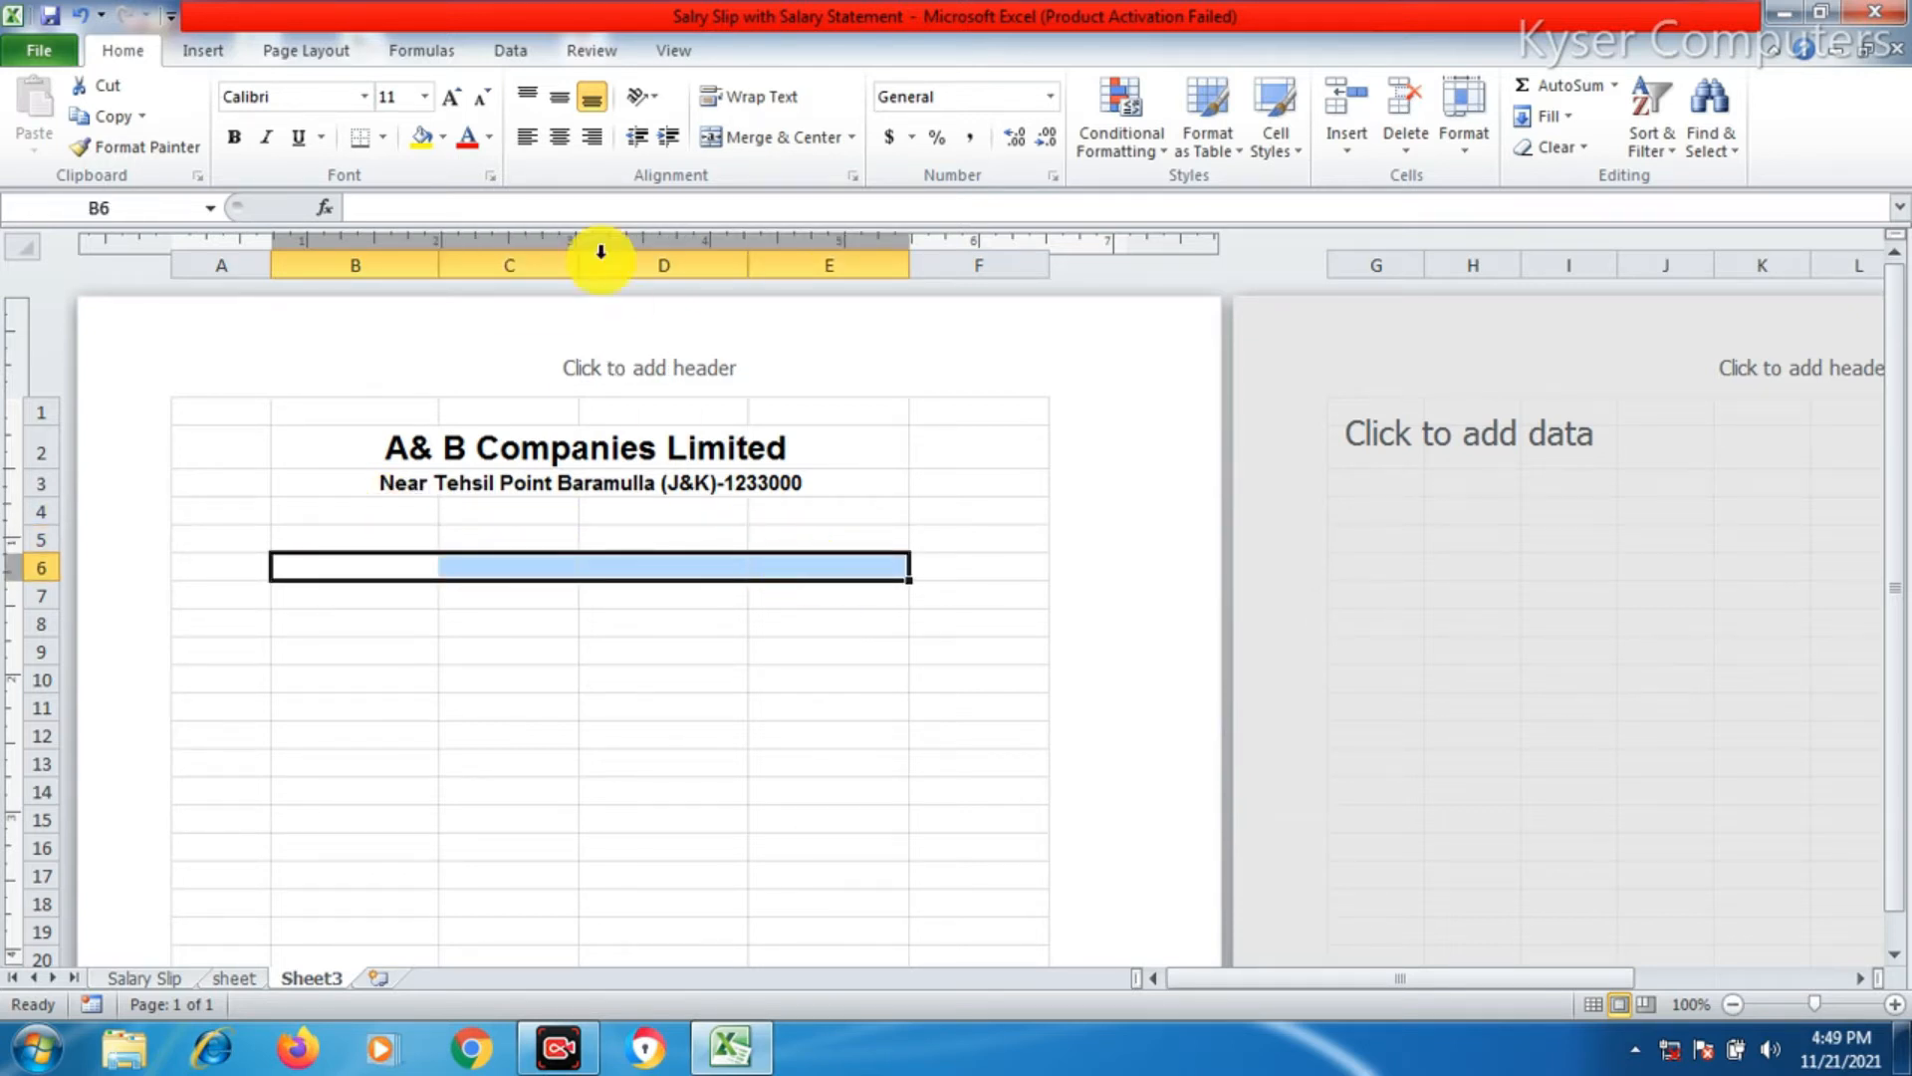
{"action": "left_click", "coordinate": [762, 136]}
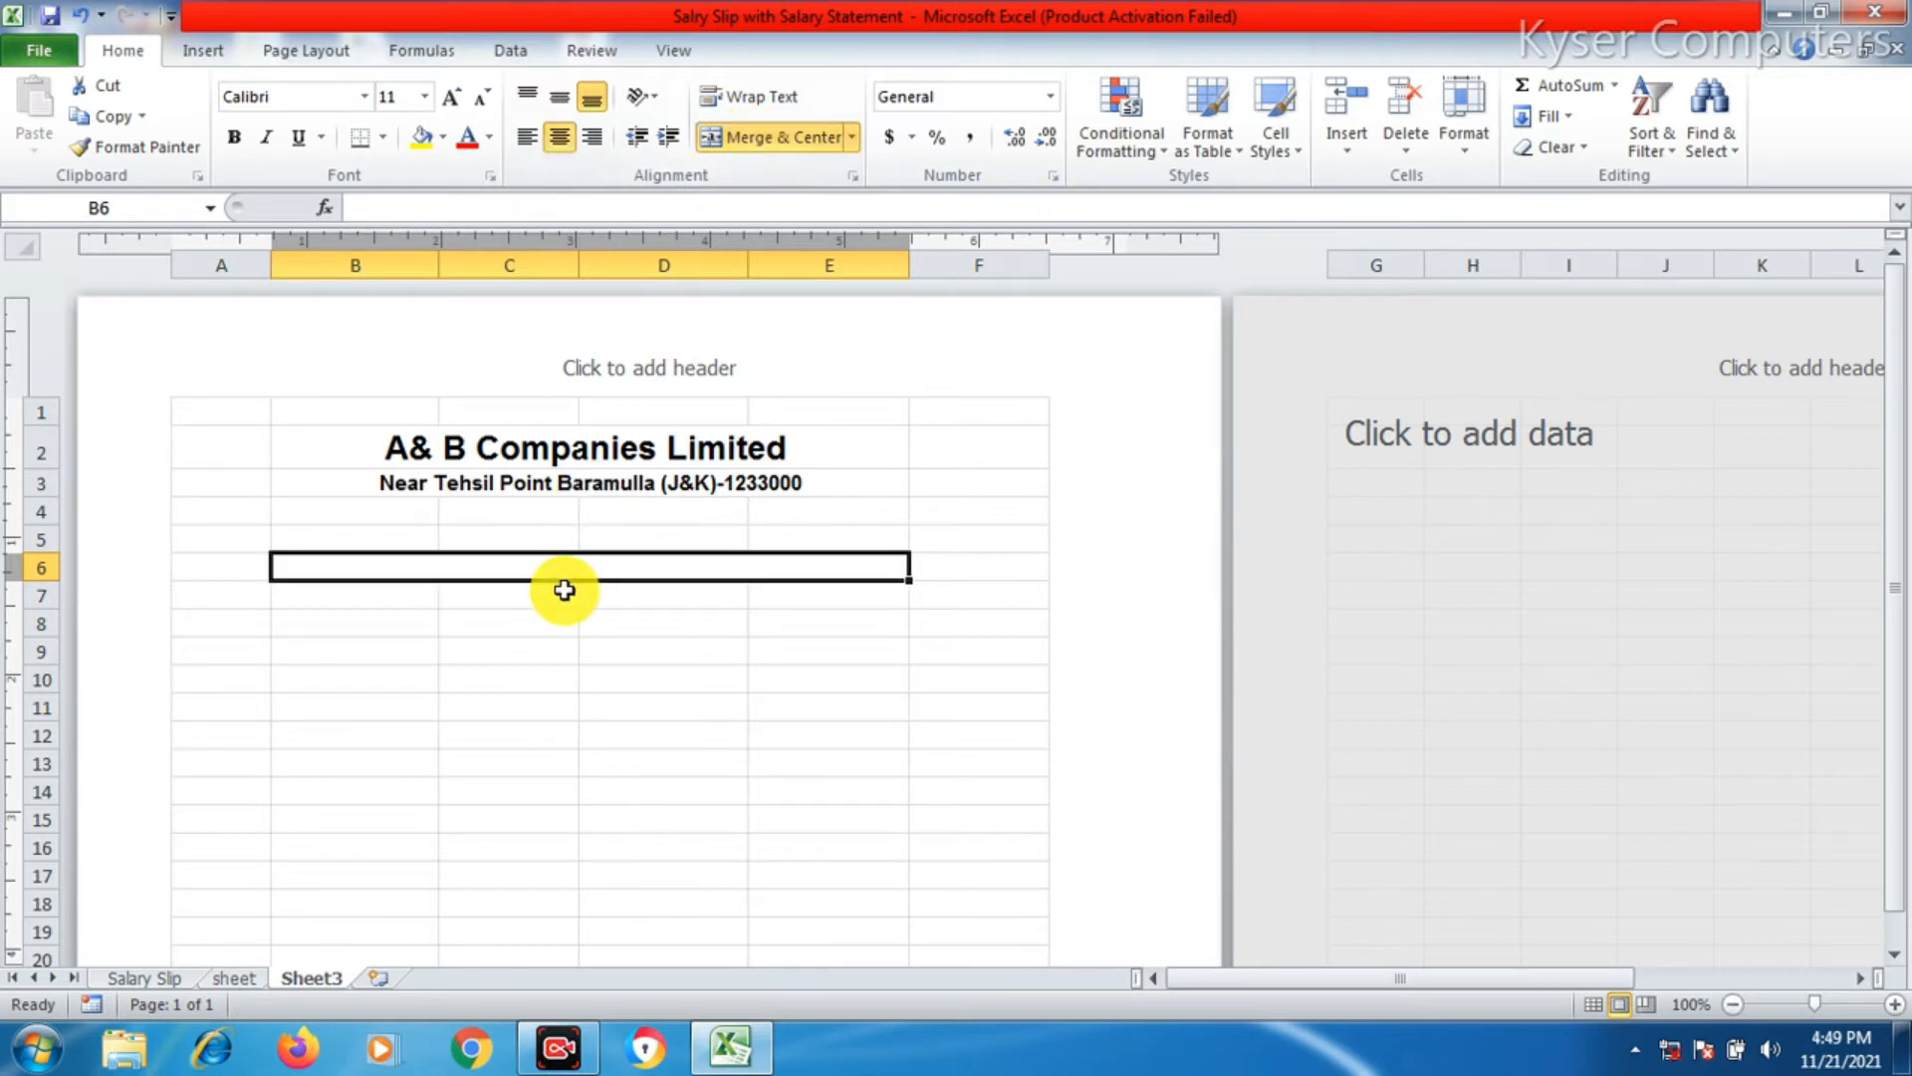
- Enter the title PAY SLIP/ SALARY SLIP in the merged cell B6
{"action": "type", "text": "pay slip"}
{"action": "key", "text": "BackSpace"}
{"action": "key", "text": "BackSpace"}
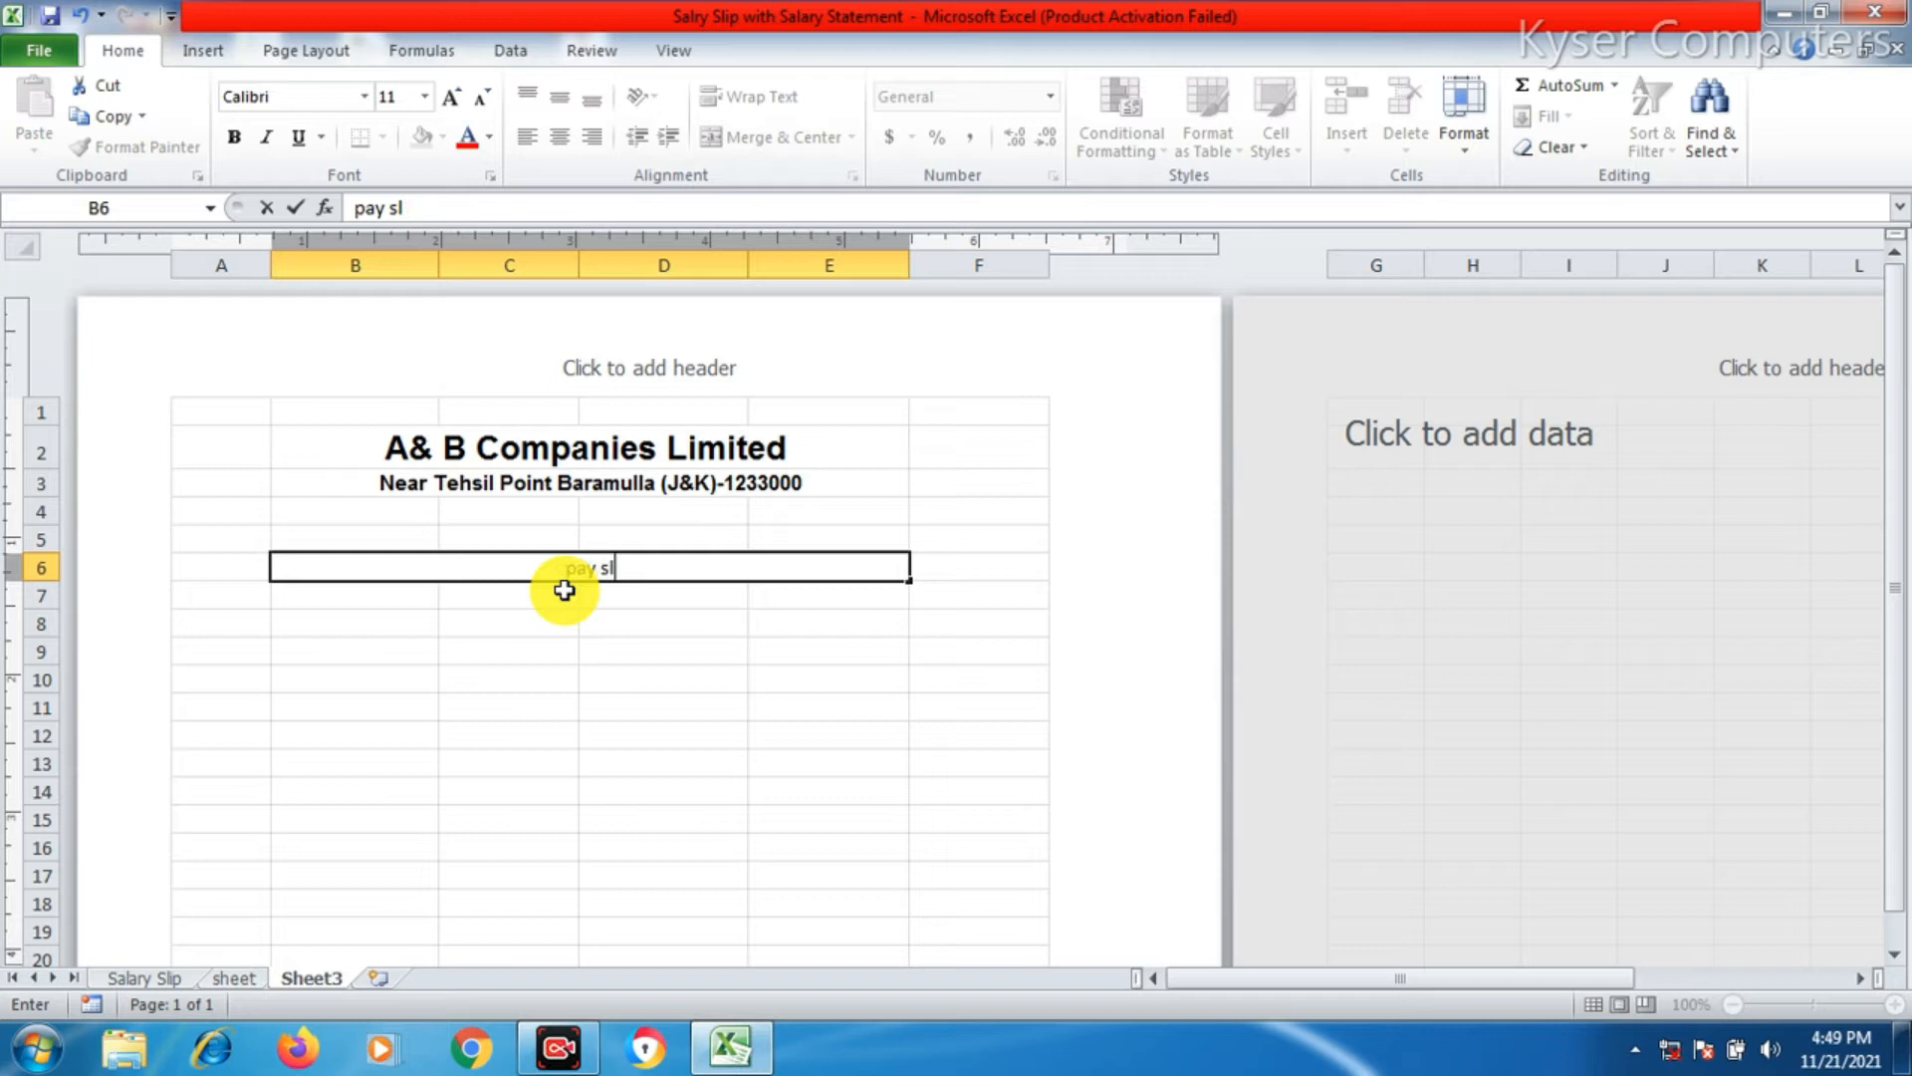
{"action": "type", "text": "Y SLIP/"}
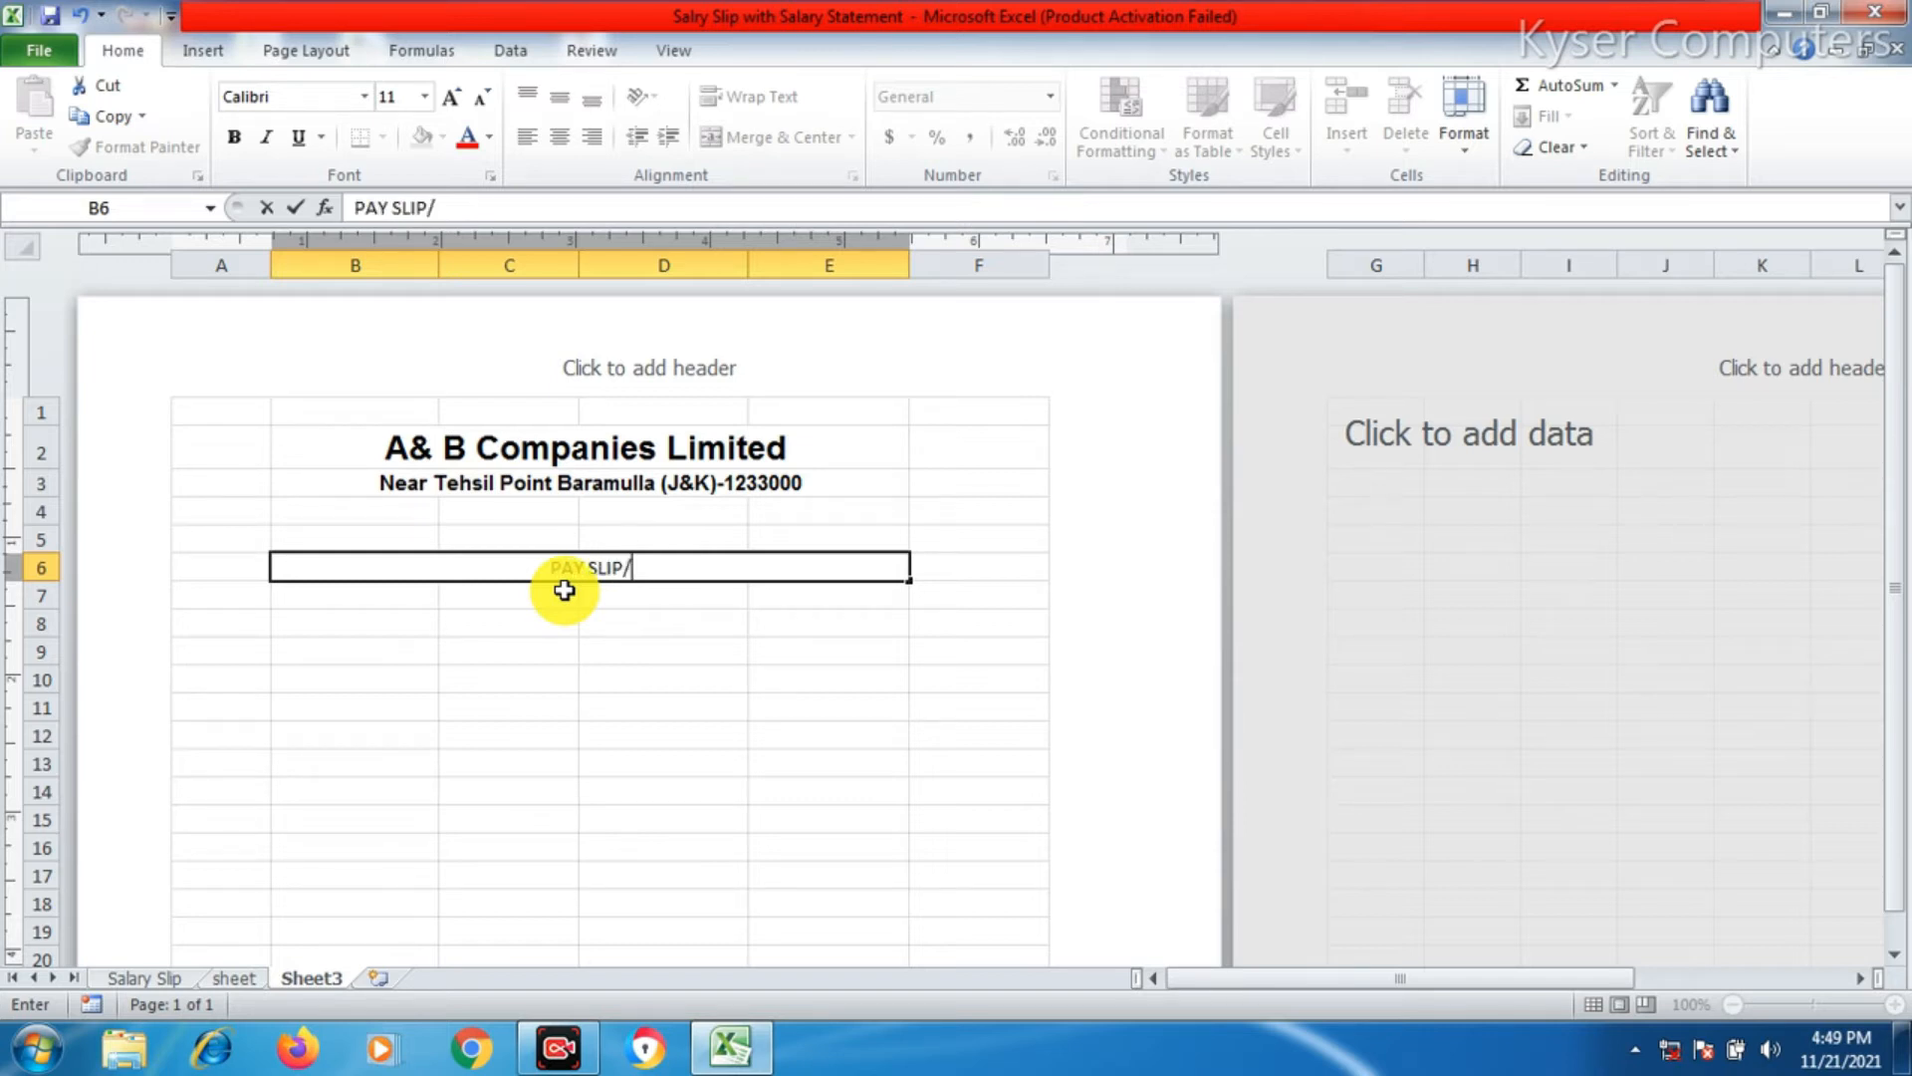
{"action": "type", "text": " SALARYU SLIP"}
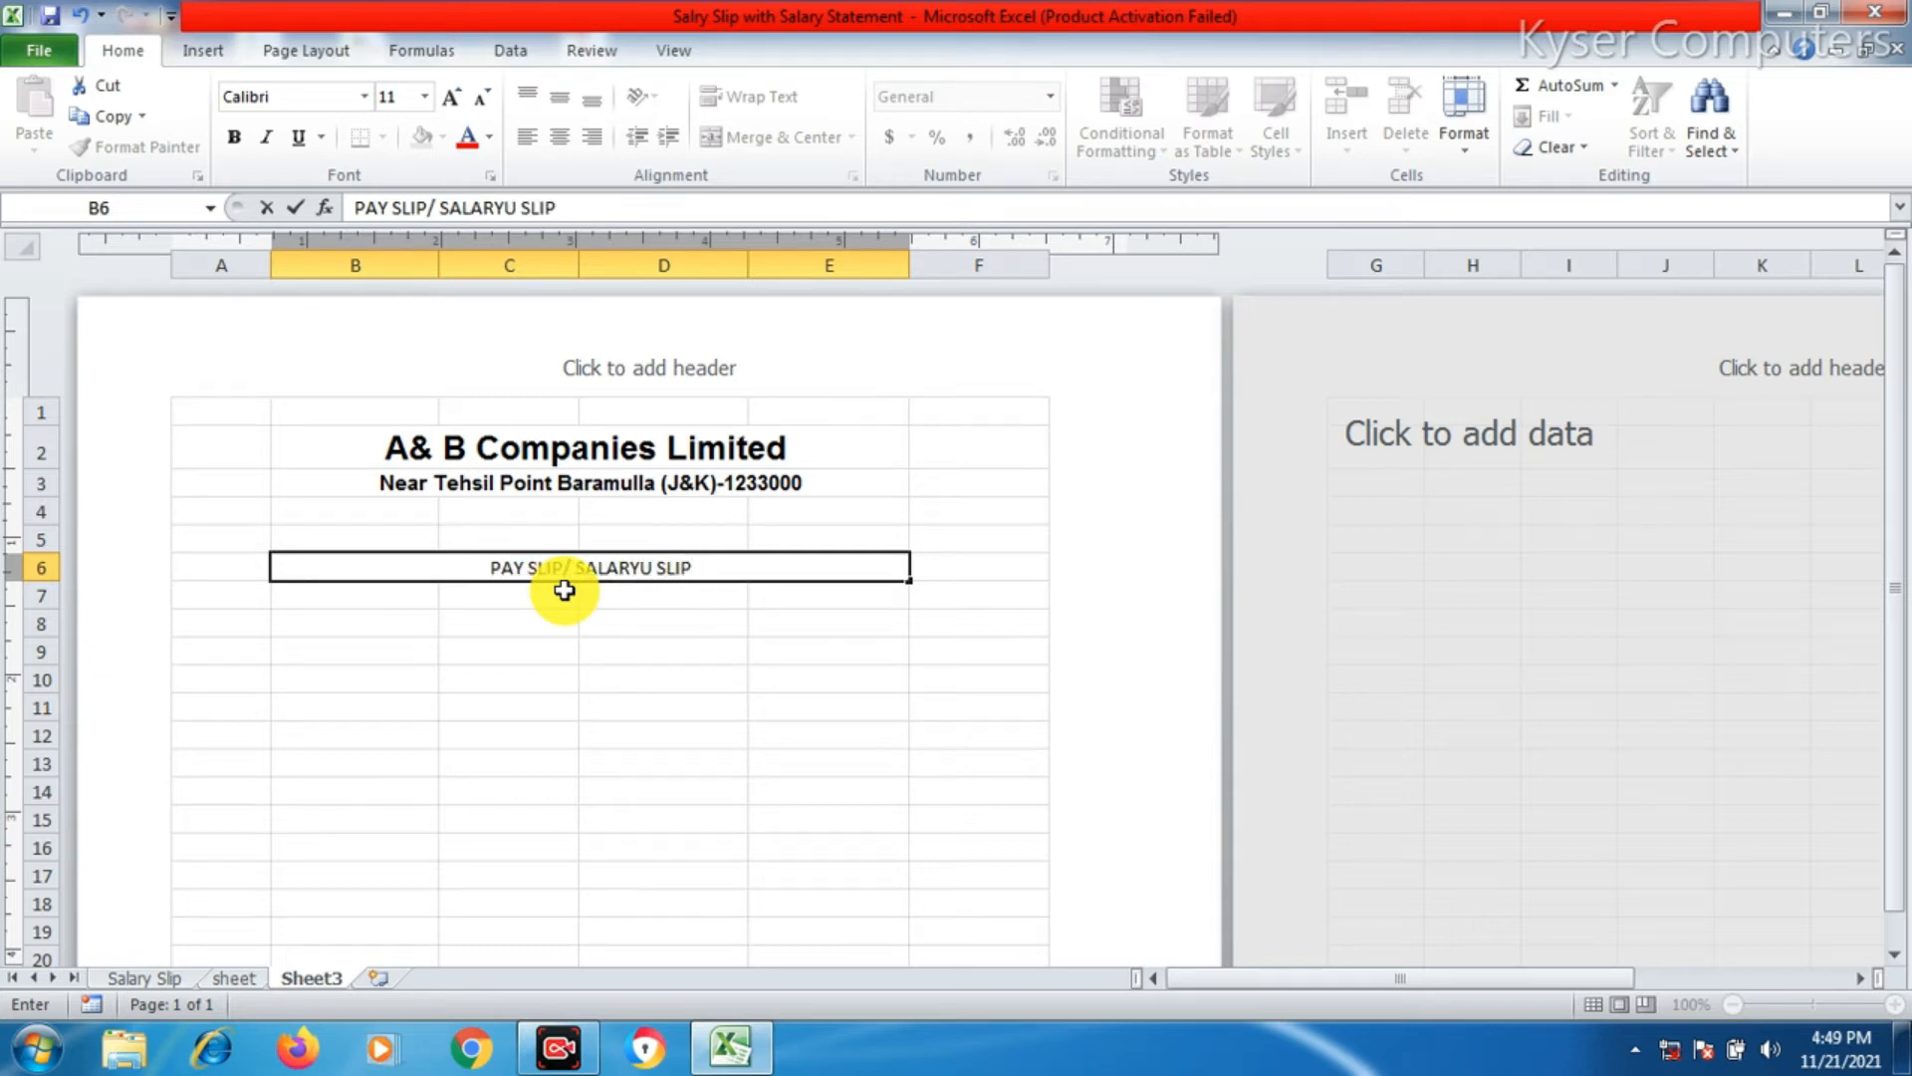
{"action": "double_click", "coordinate": [661, 571]}
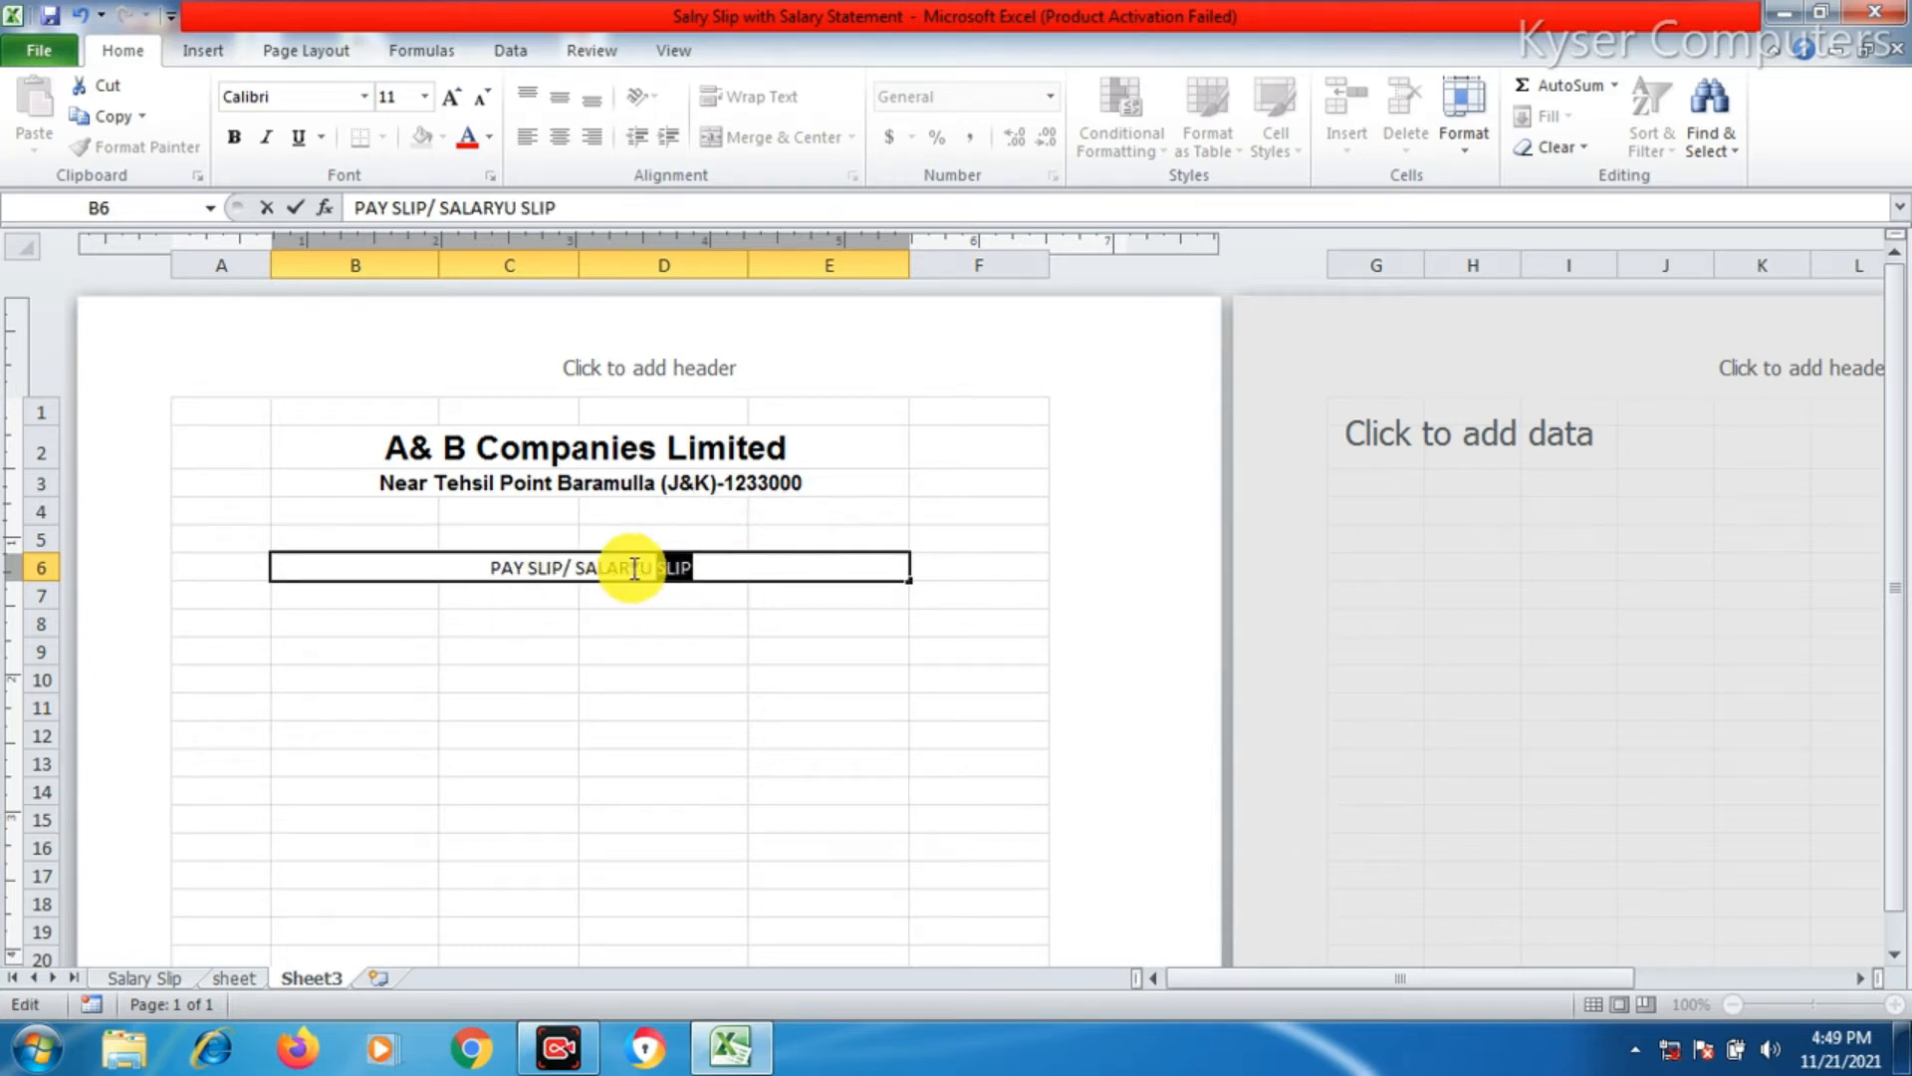
{"action": "key", "text": "BackSpace"}
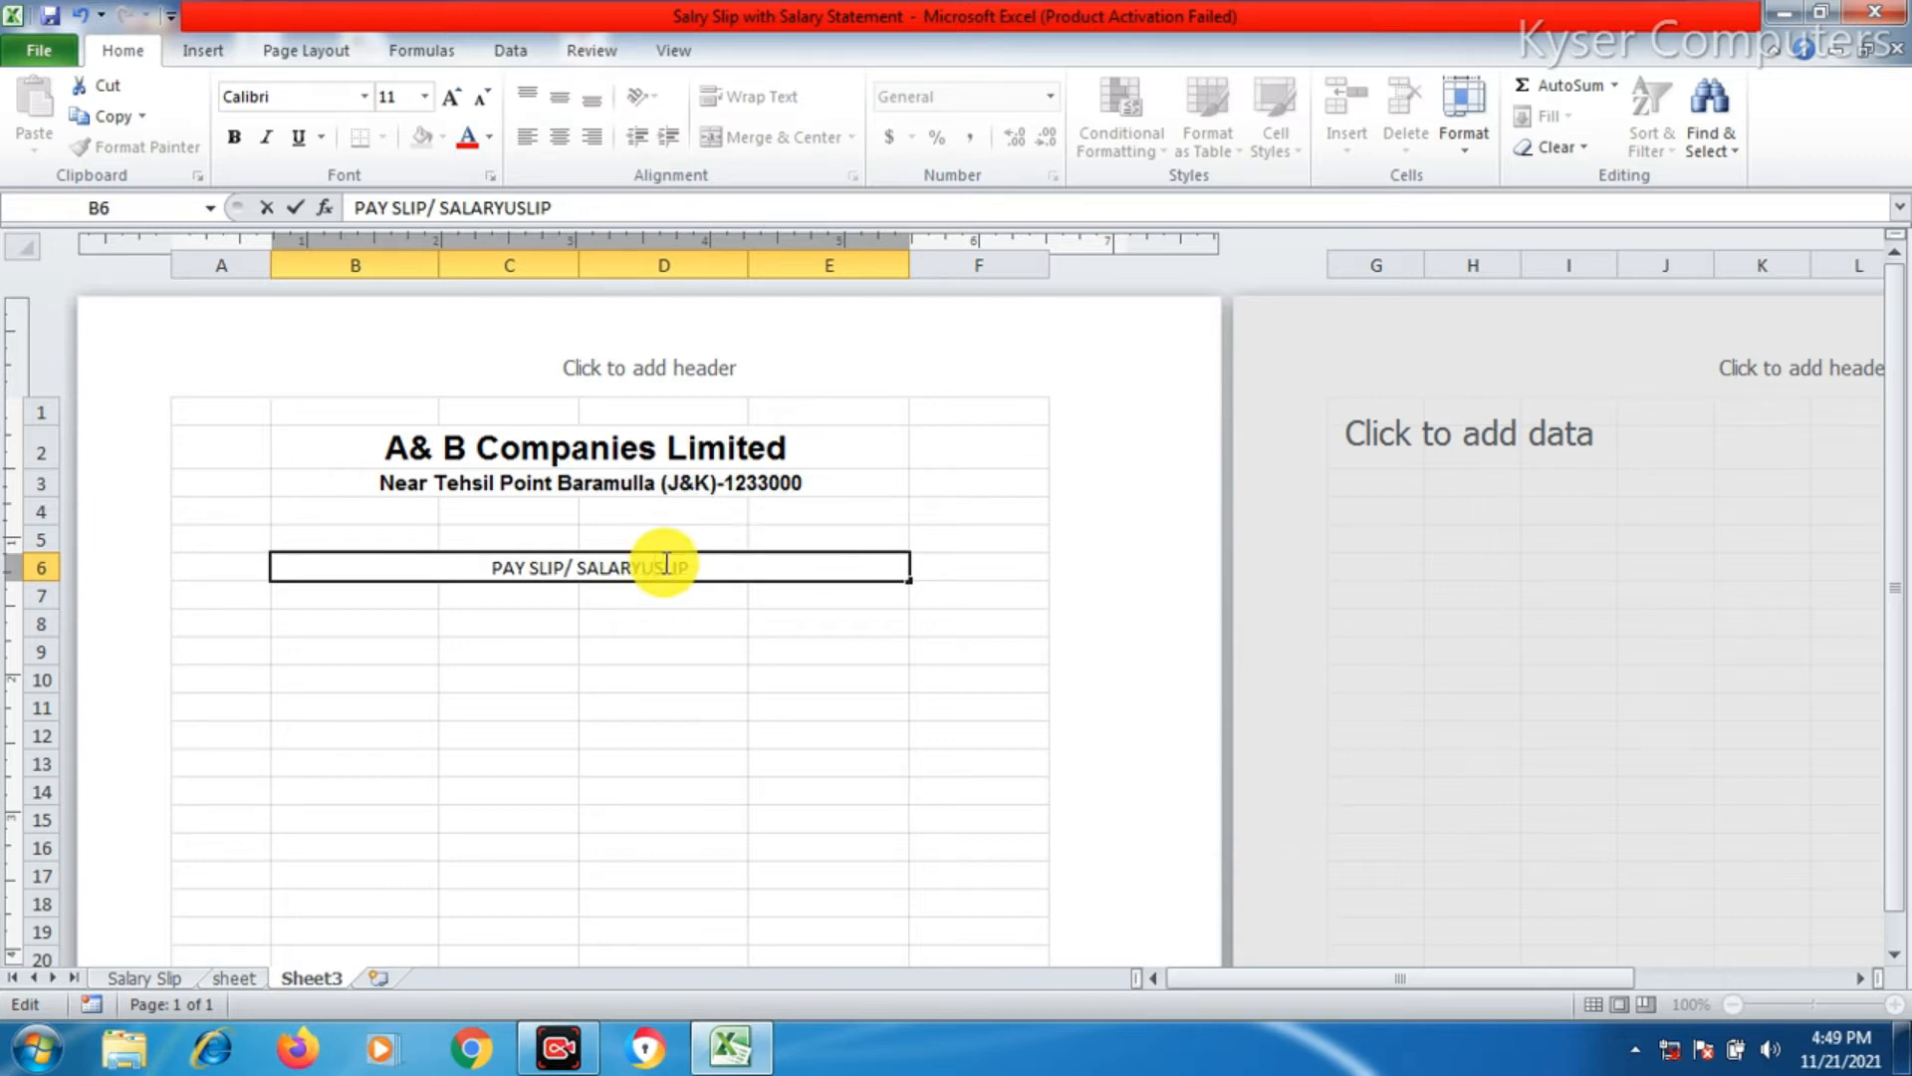
{"action": "key", "text": "BackSpace"}
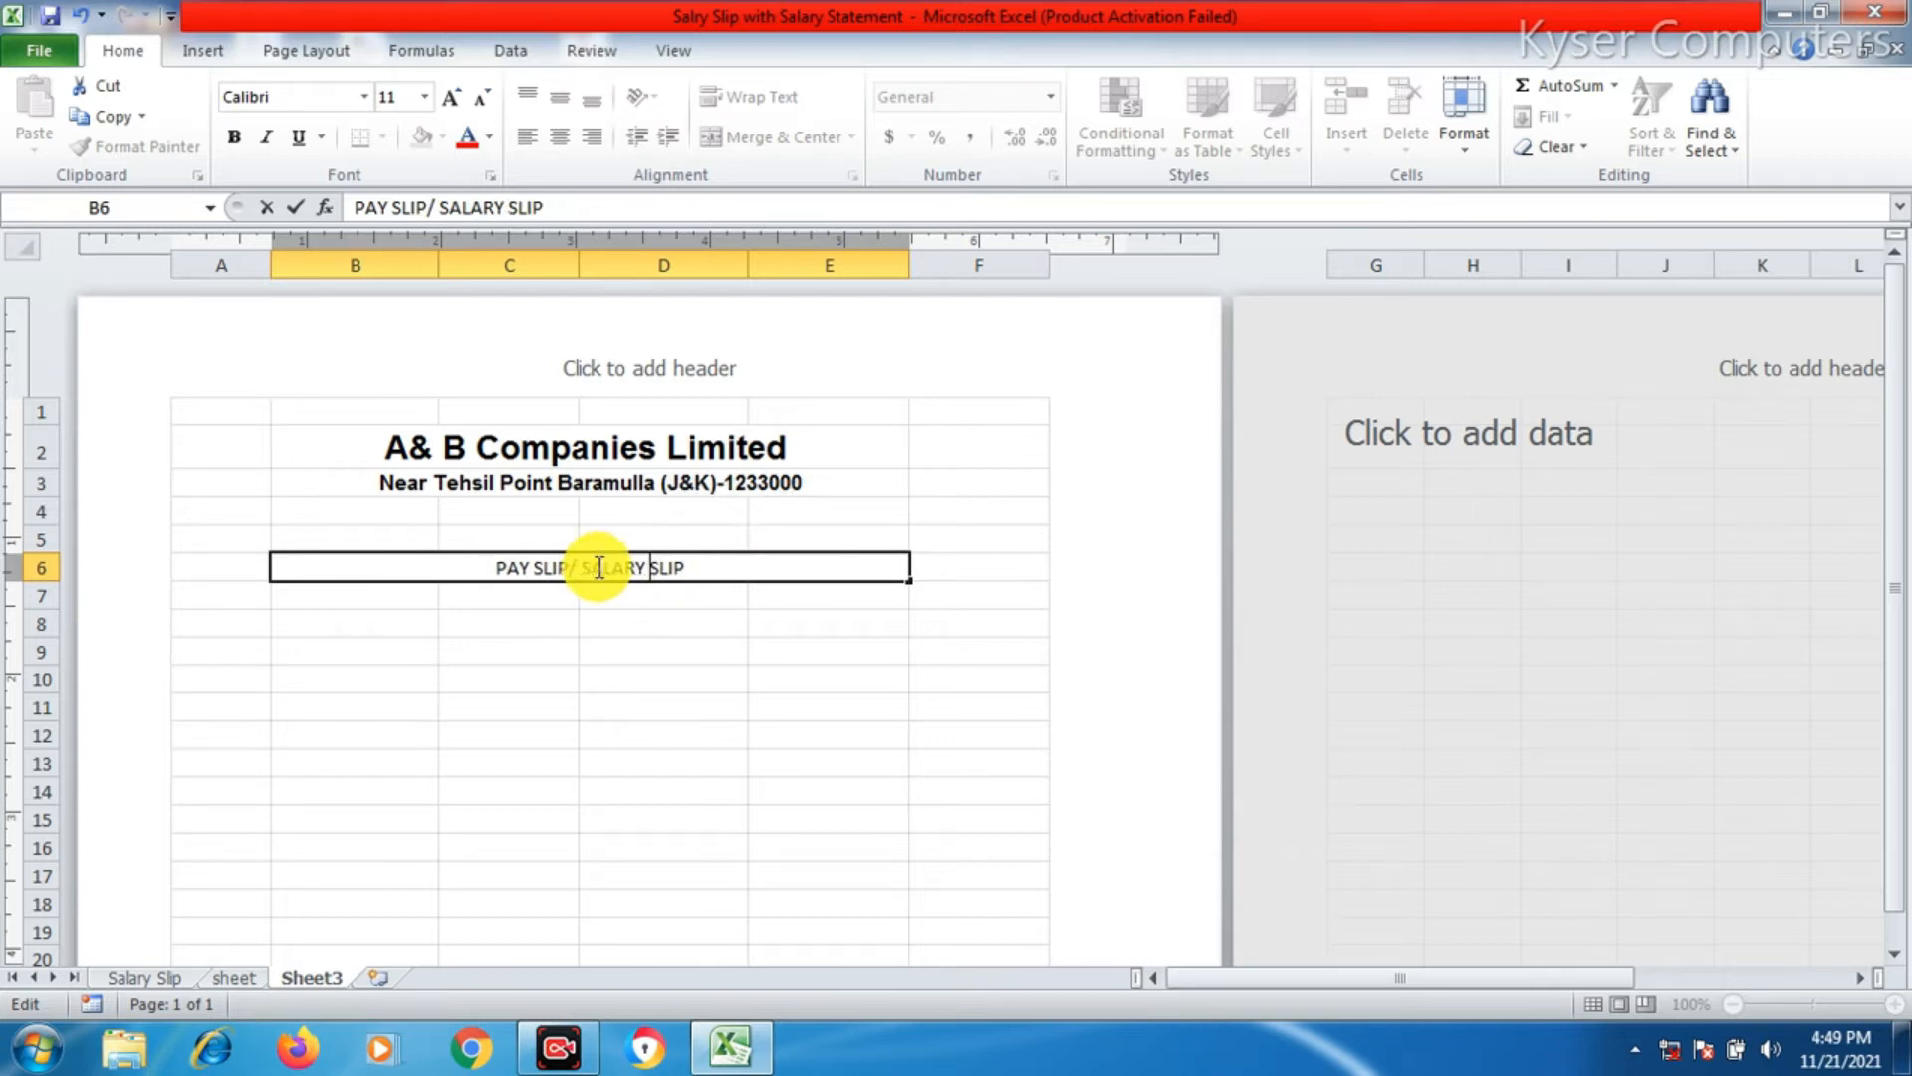
{"action": "left_click", "coordinate": [376, 596]}
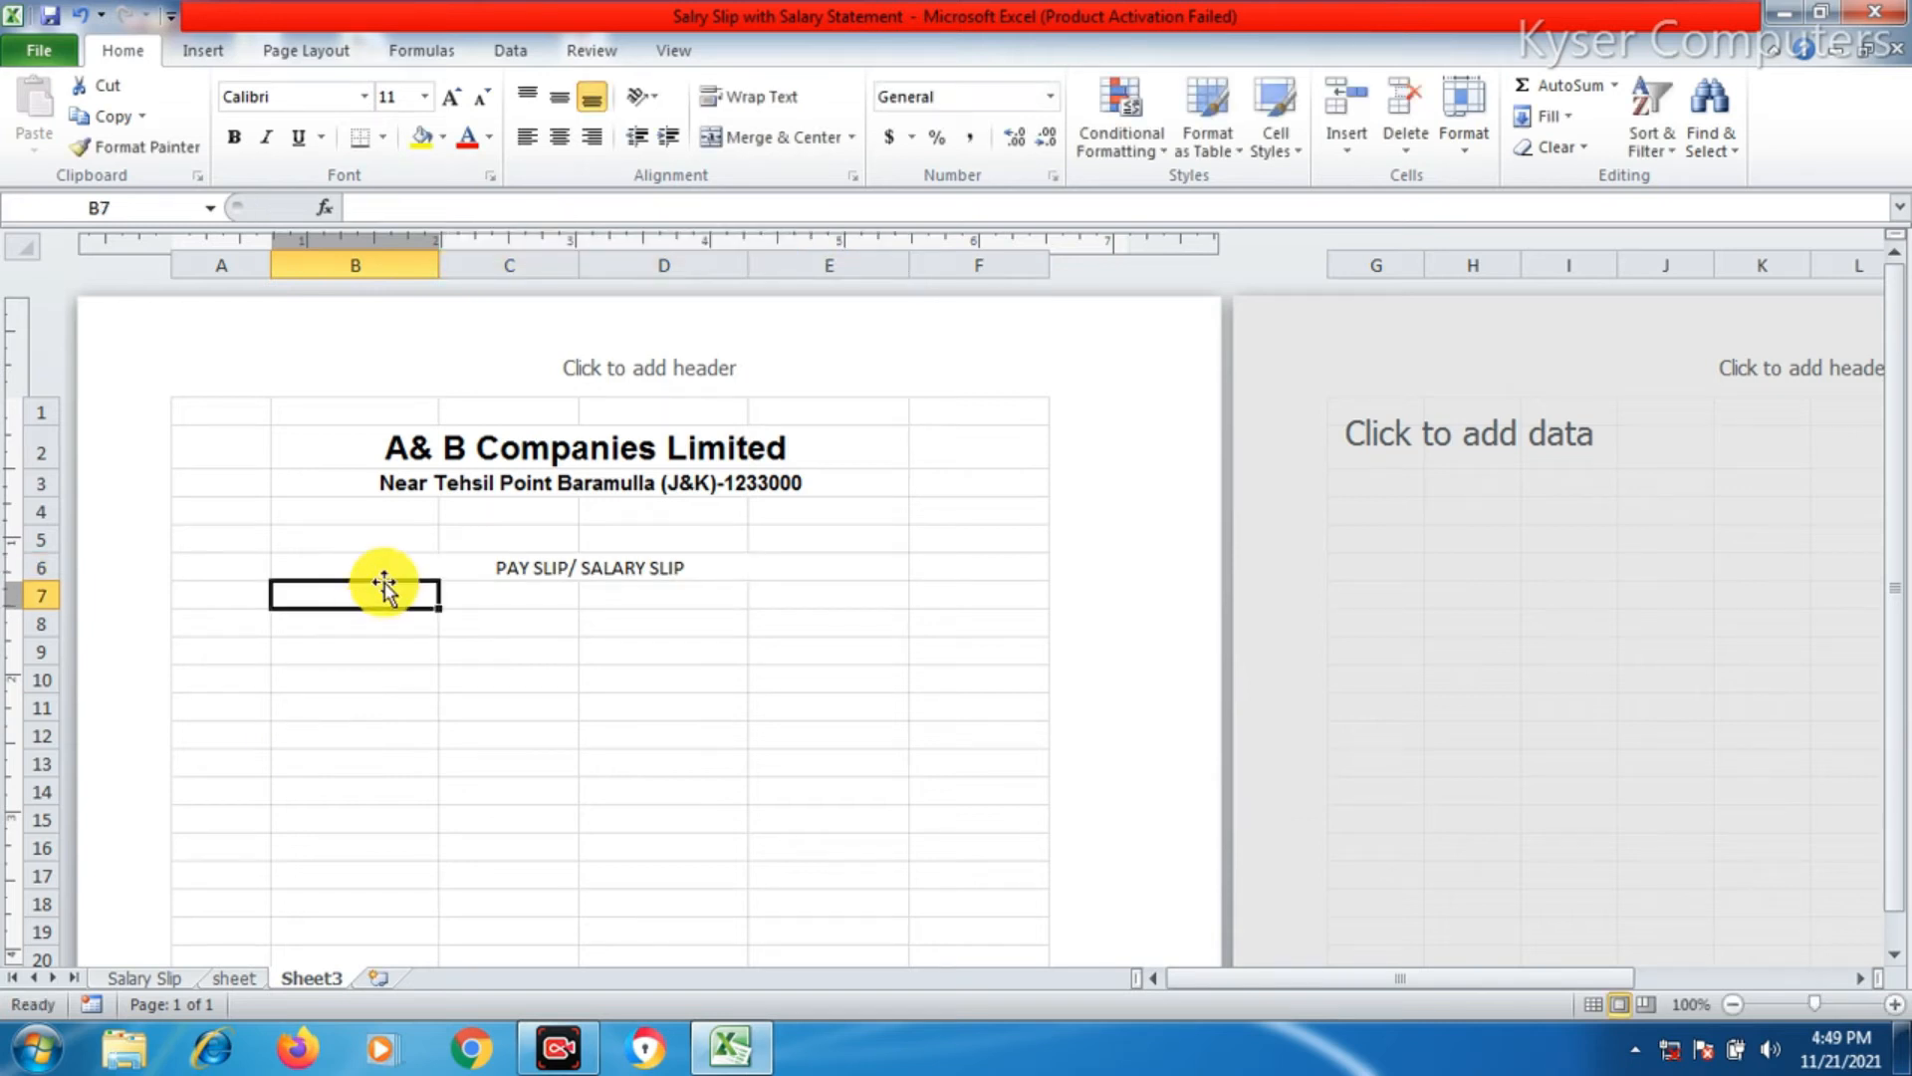
- Format the slip title in B6 as bold at font size 18 and add a thick bottom border
{"action": "left_click", "coordinate": [384, 564]}
{"action": "left_click", "coordinate": [233, 140]}
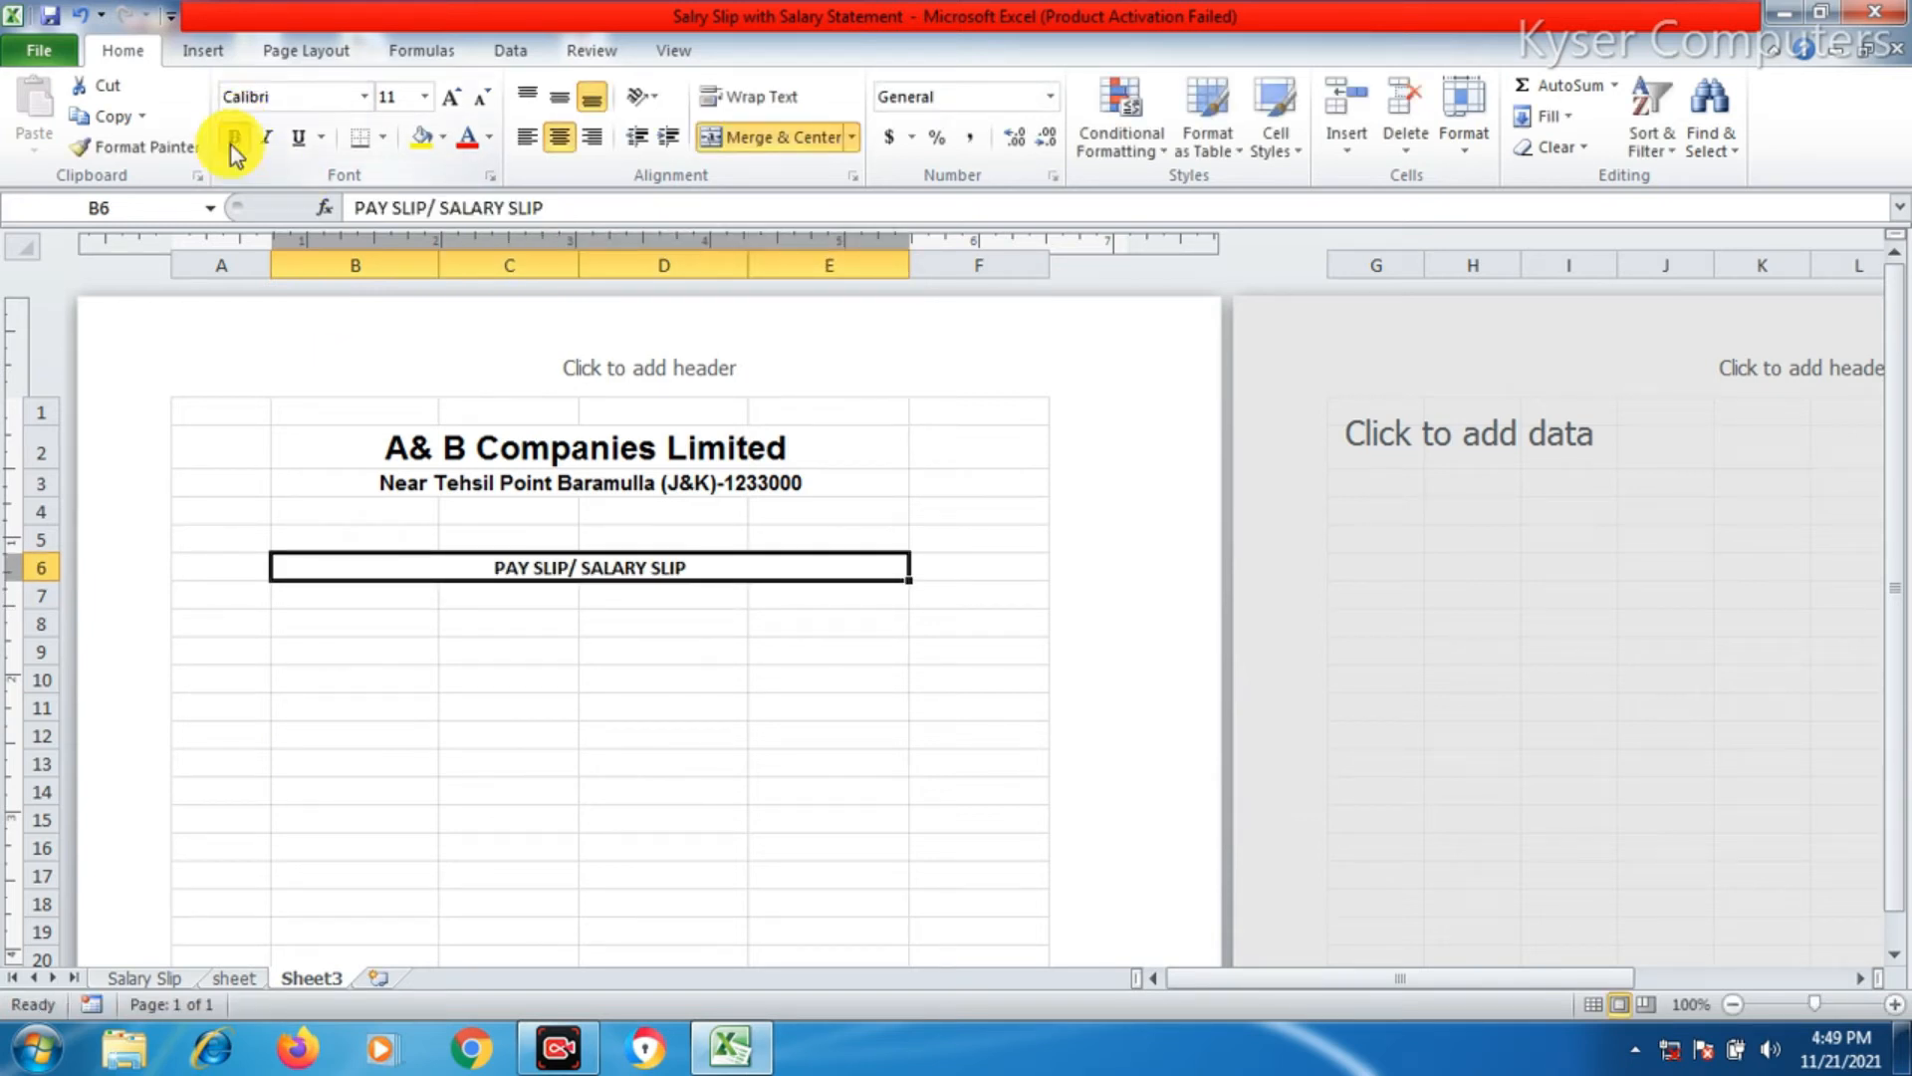
{"action": "left_click", "coordinate": [452, 100]}
{"action": "left_click", "coordinate": [452, 99]}
{"action": "left_click", "coordinate": [452, 99]}
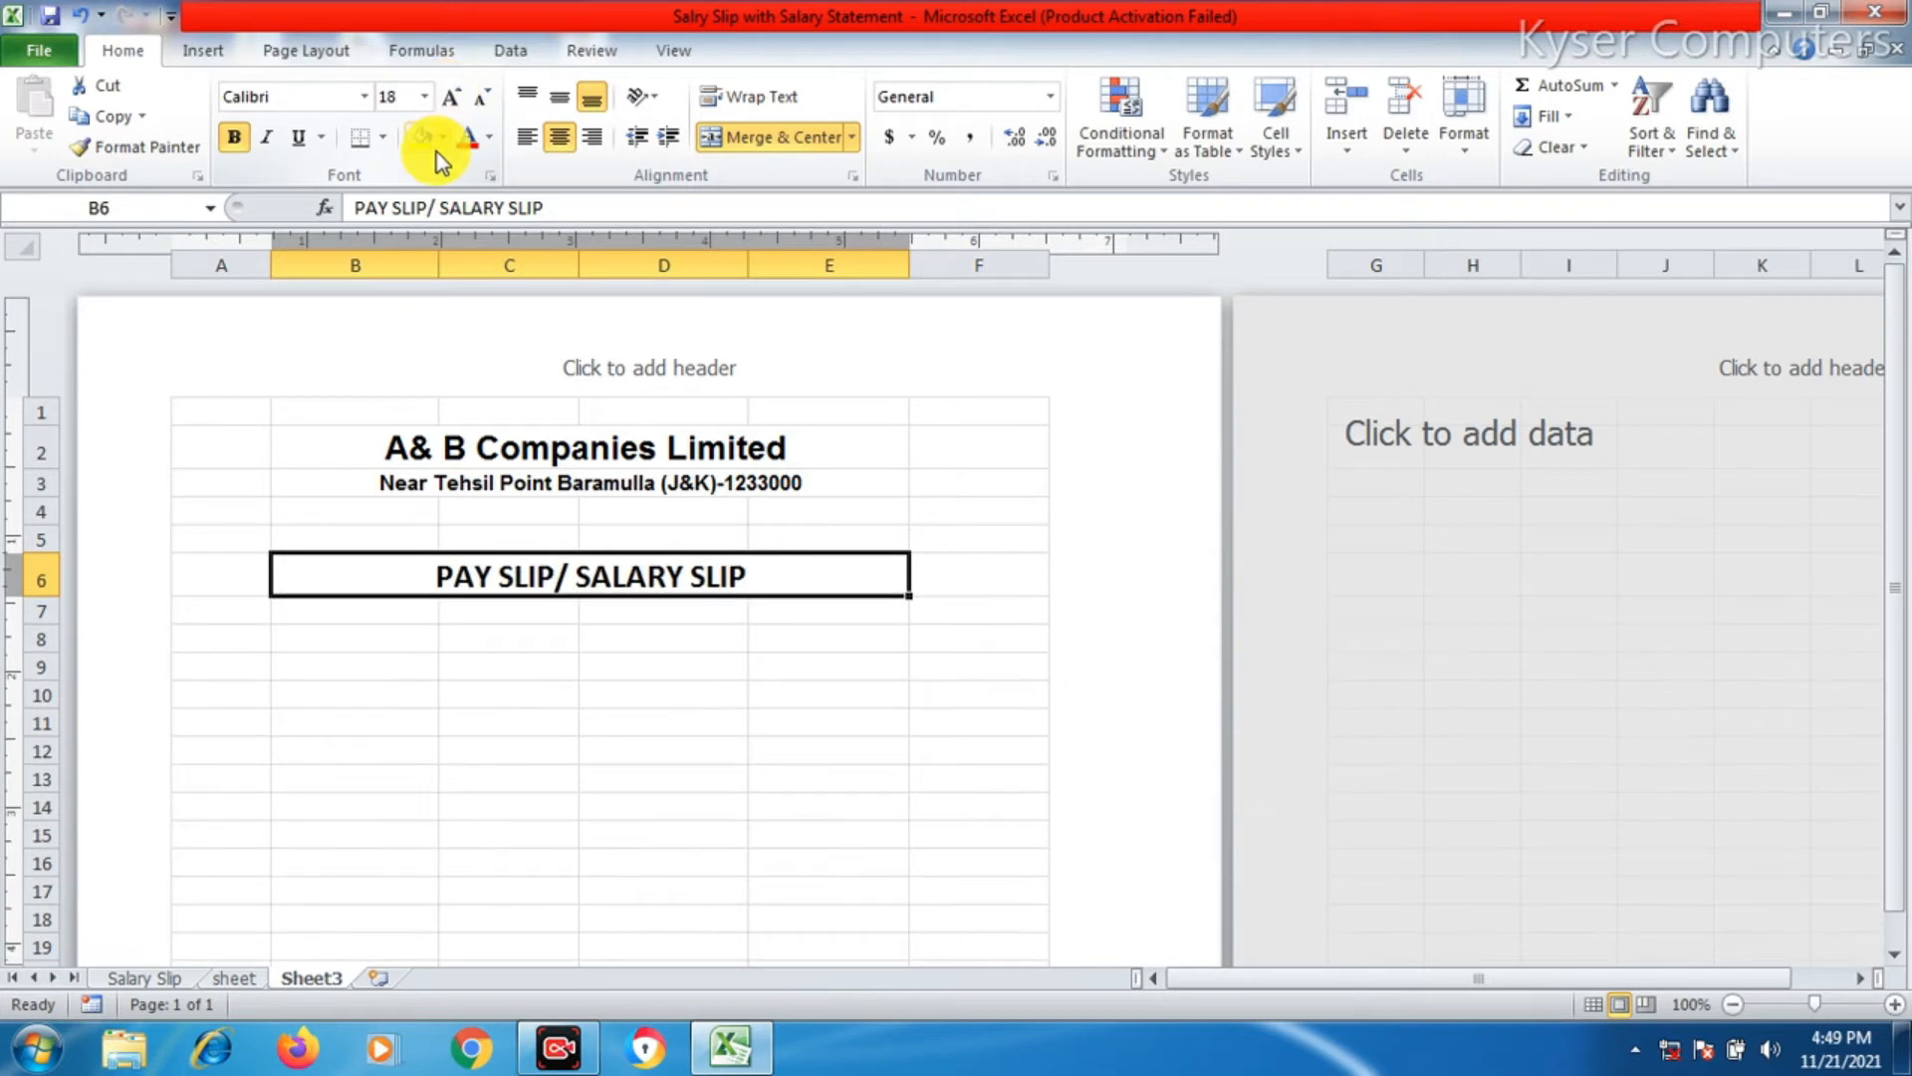
{"action": "left_click", "coordinate": [384, 137]}
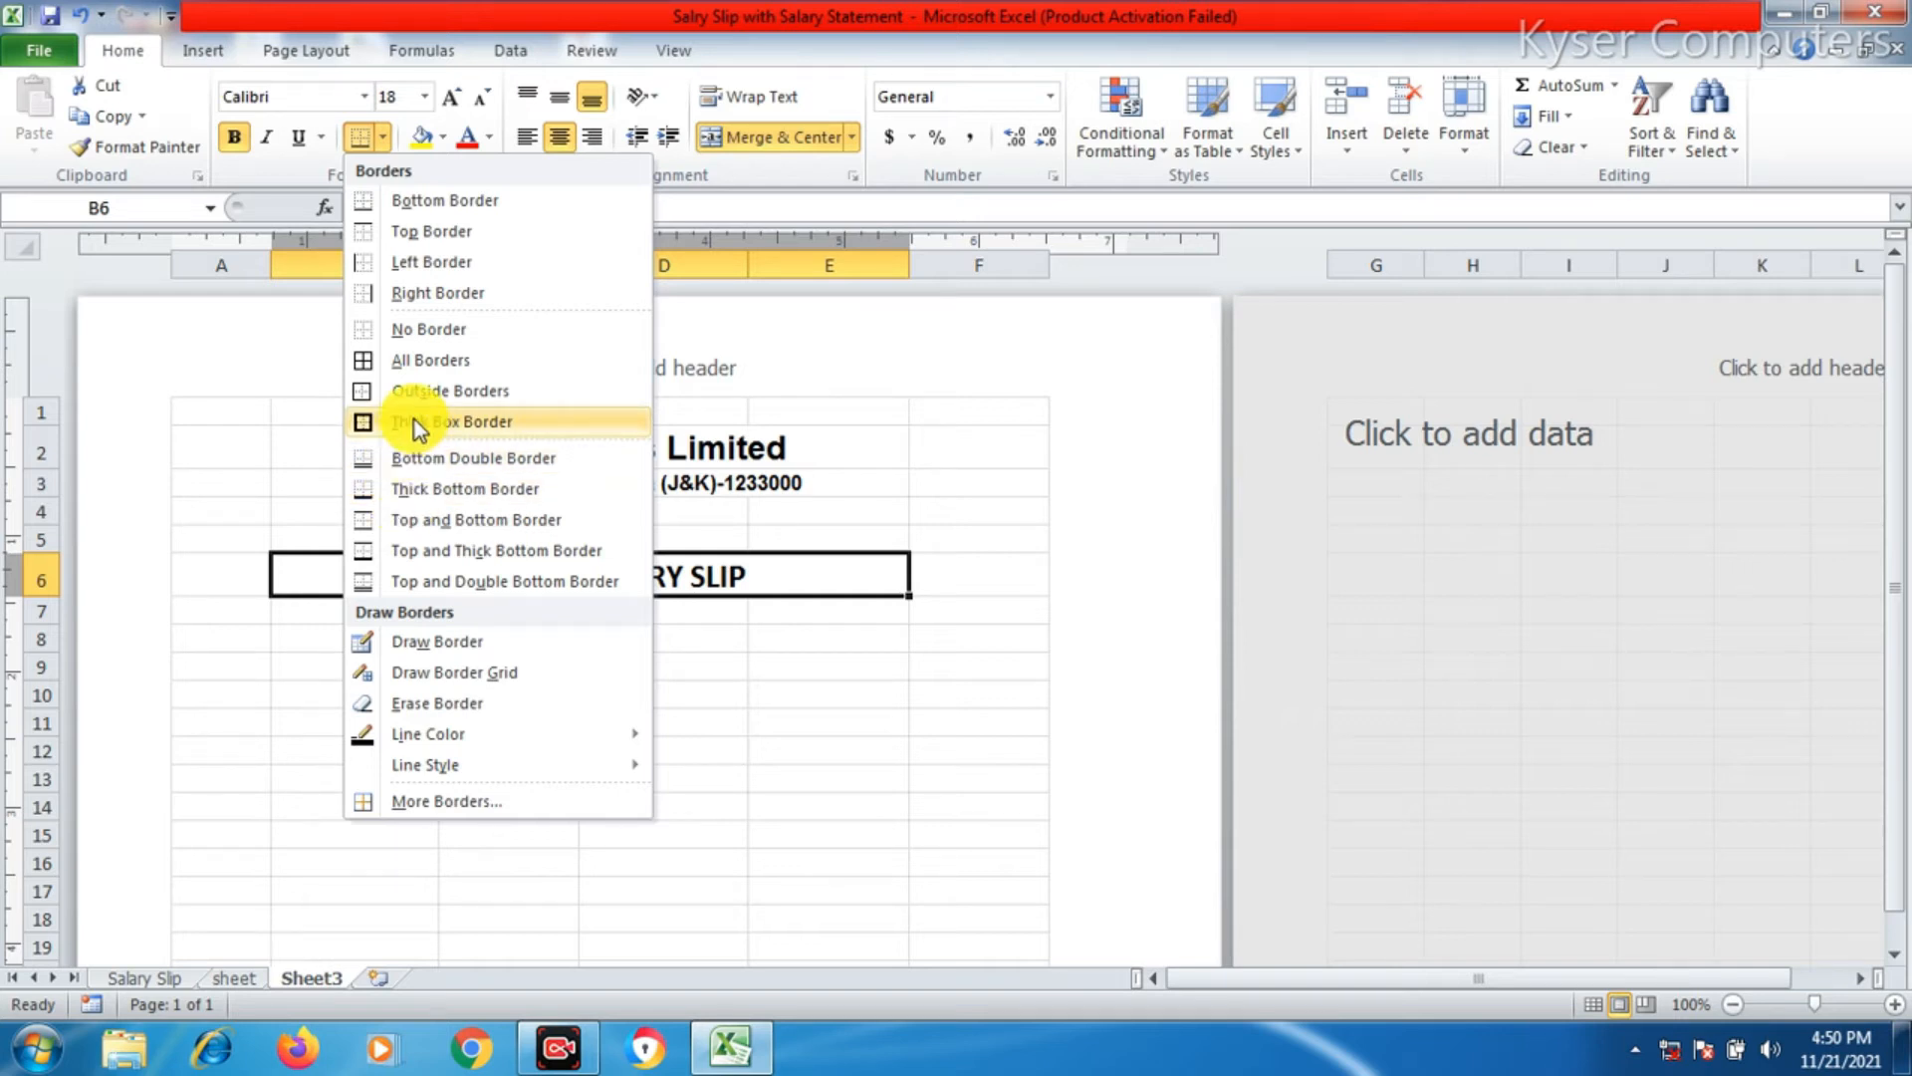
{"action": "left_click", "coordinate": [402, 488]}
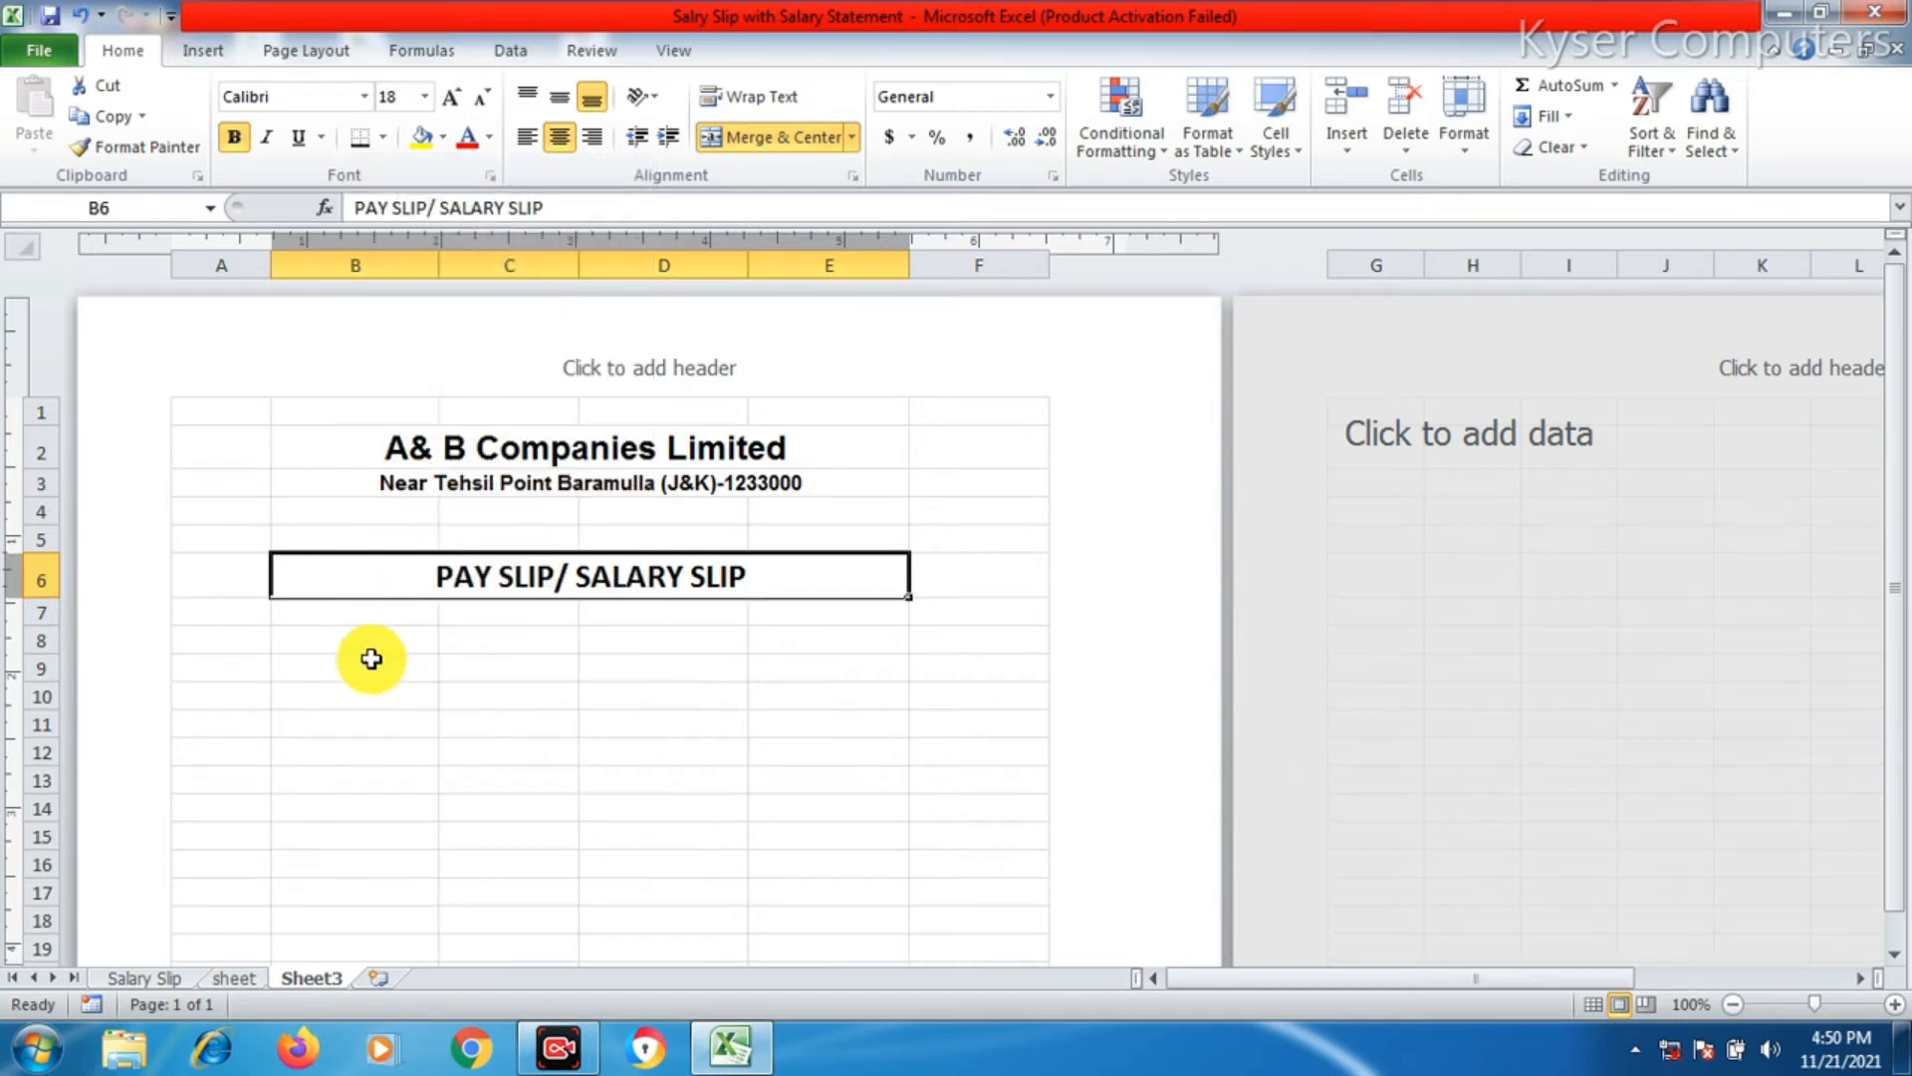
{"action": "left_click", "coordinate": [375, 663]}
- Enter the labels Emp ID, Emp Desig and Remark in cells B8 to B10, leaving row 7 empty
{"action": "left_click", "coordinate": [338, 637]}
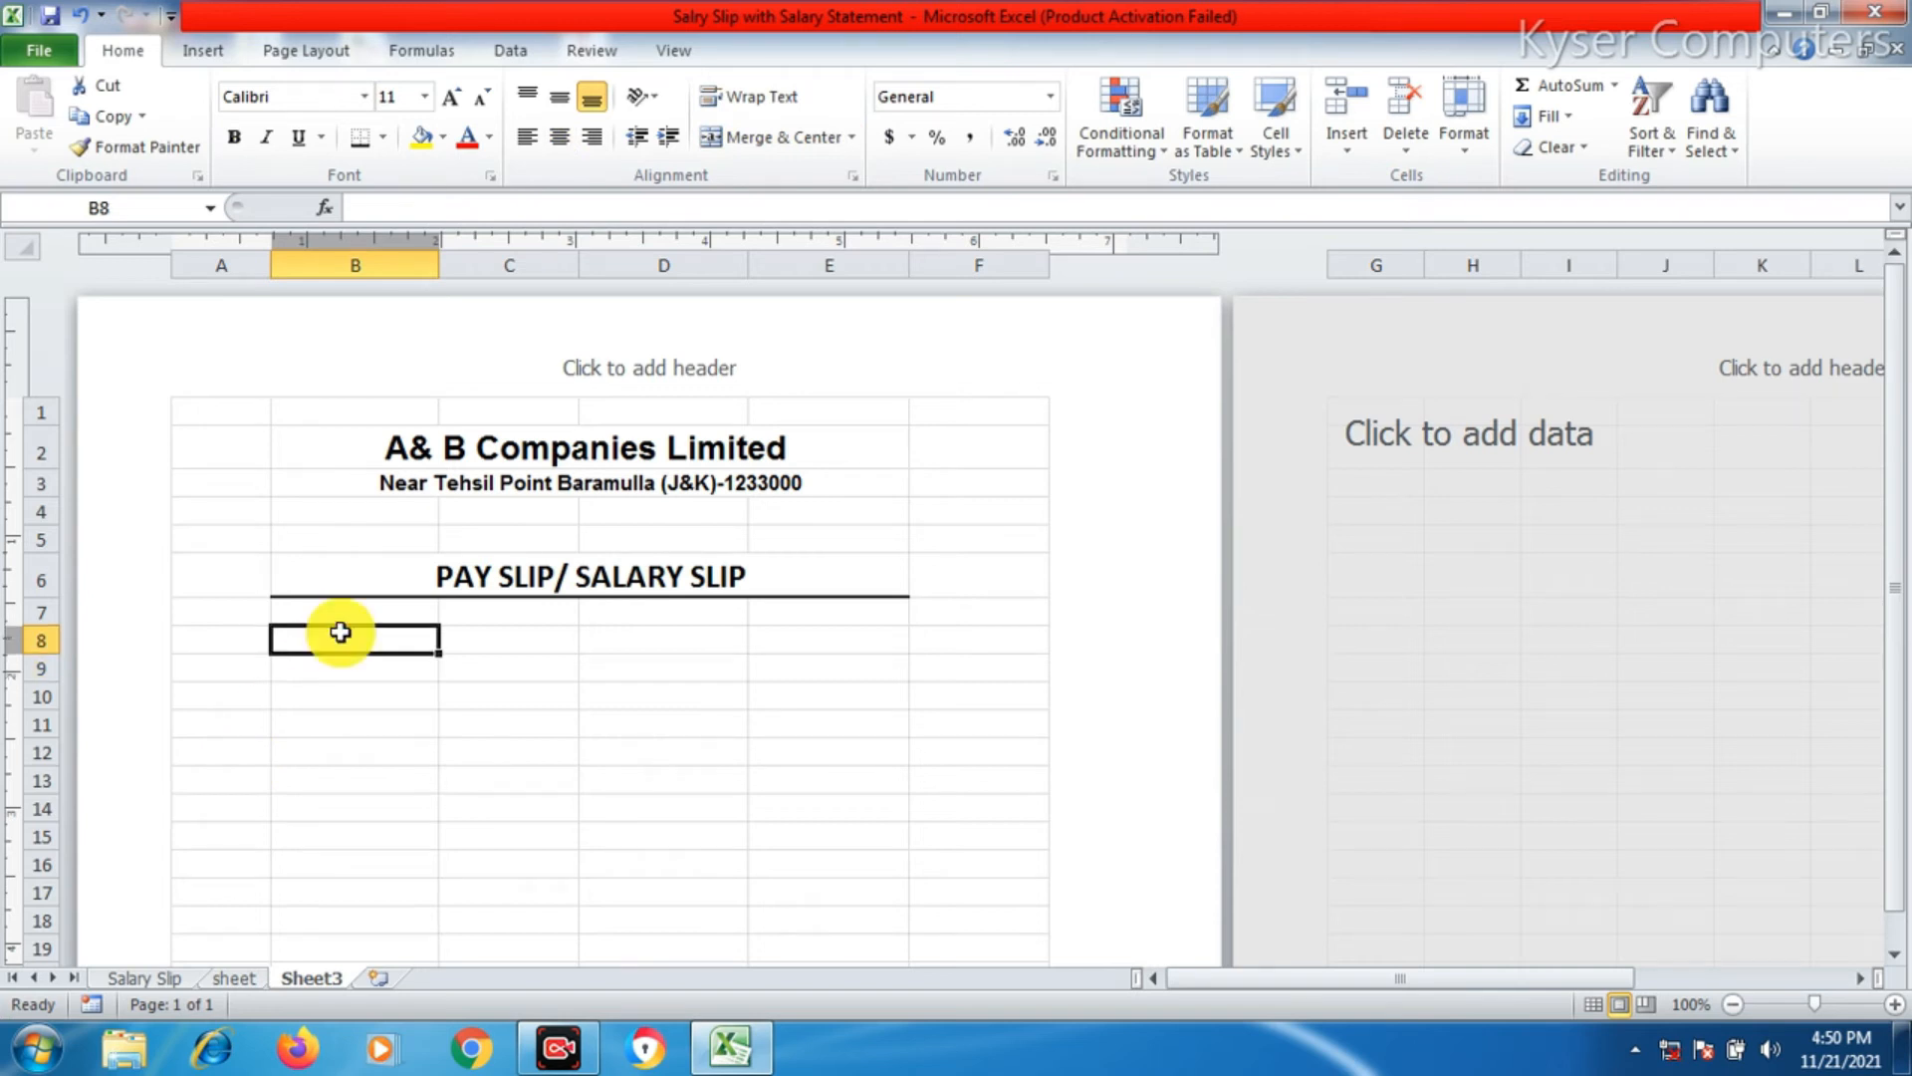
{"action": "type", "text": "eMP"}
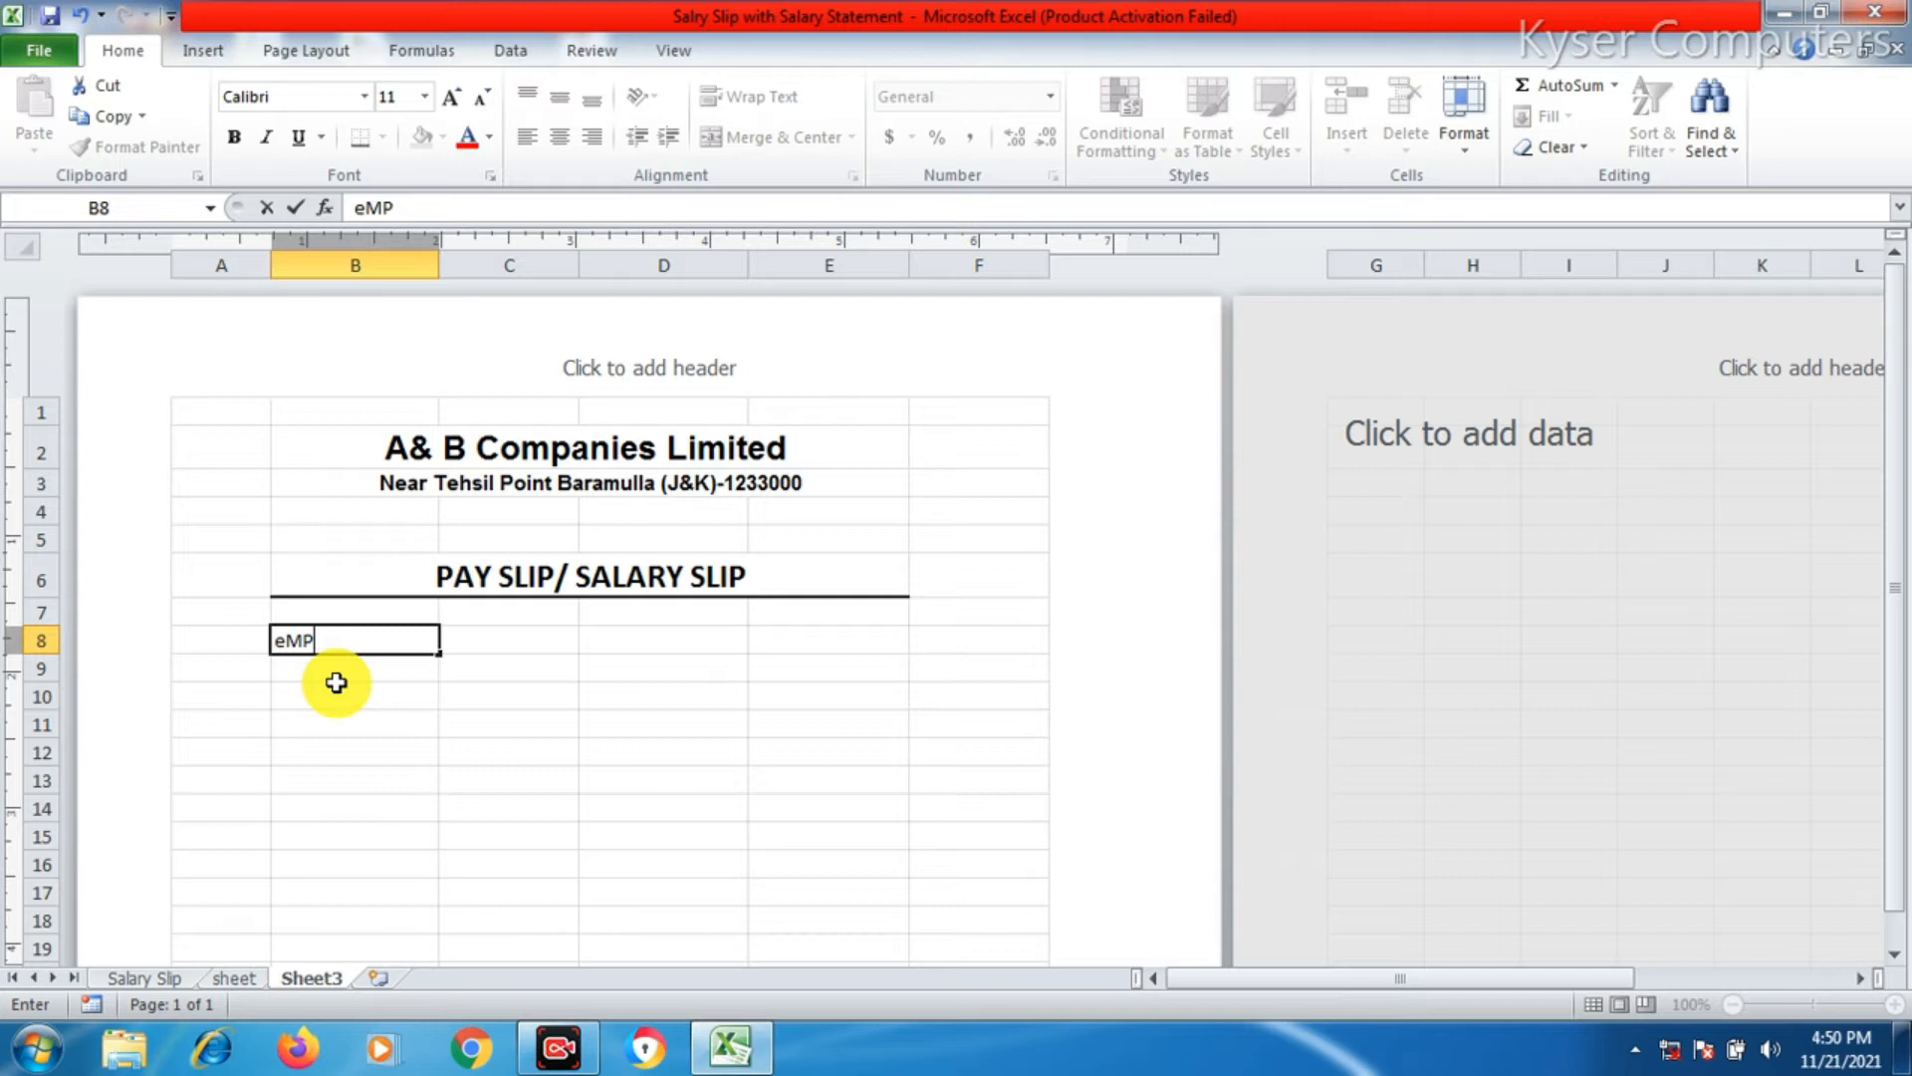
{"action": "key", "text": "BackSpace"}
{"action": "key", "text": "BackSpace"}
{"action": "key", "text": "BackSpace"}
{"action": "key", "text": "Return"}
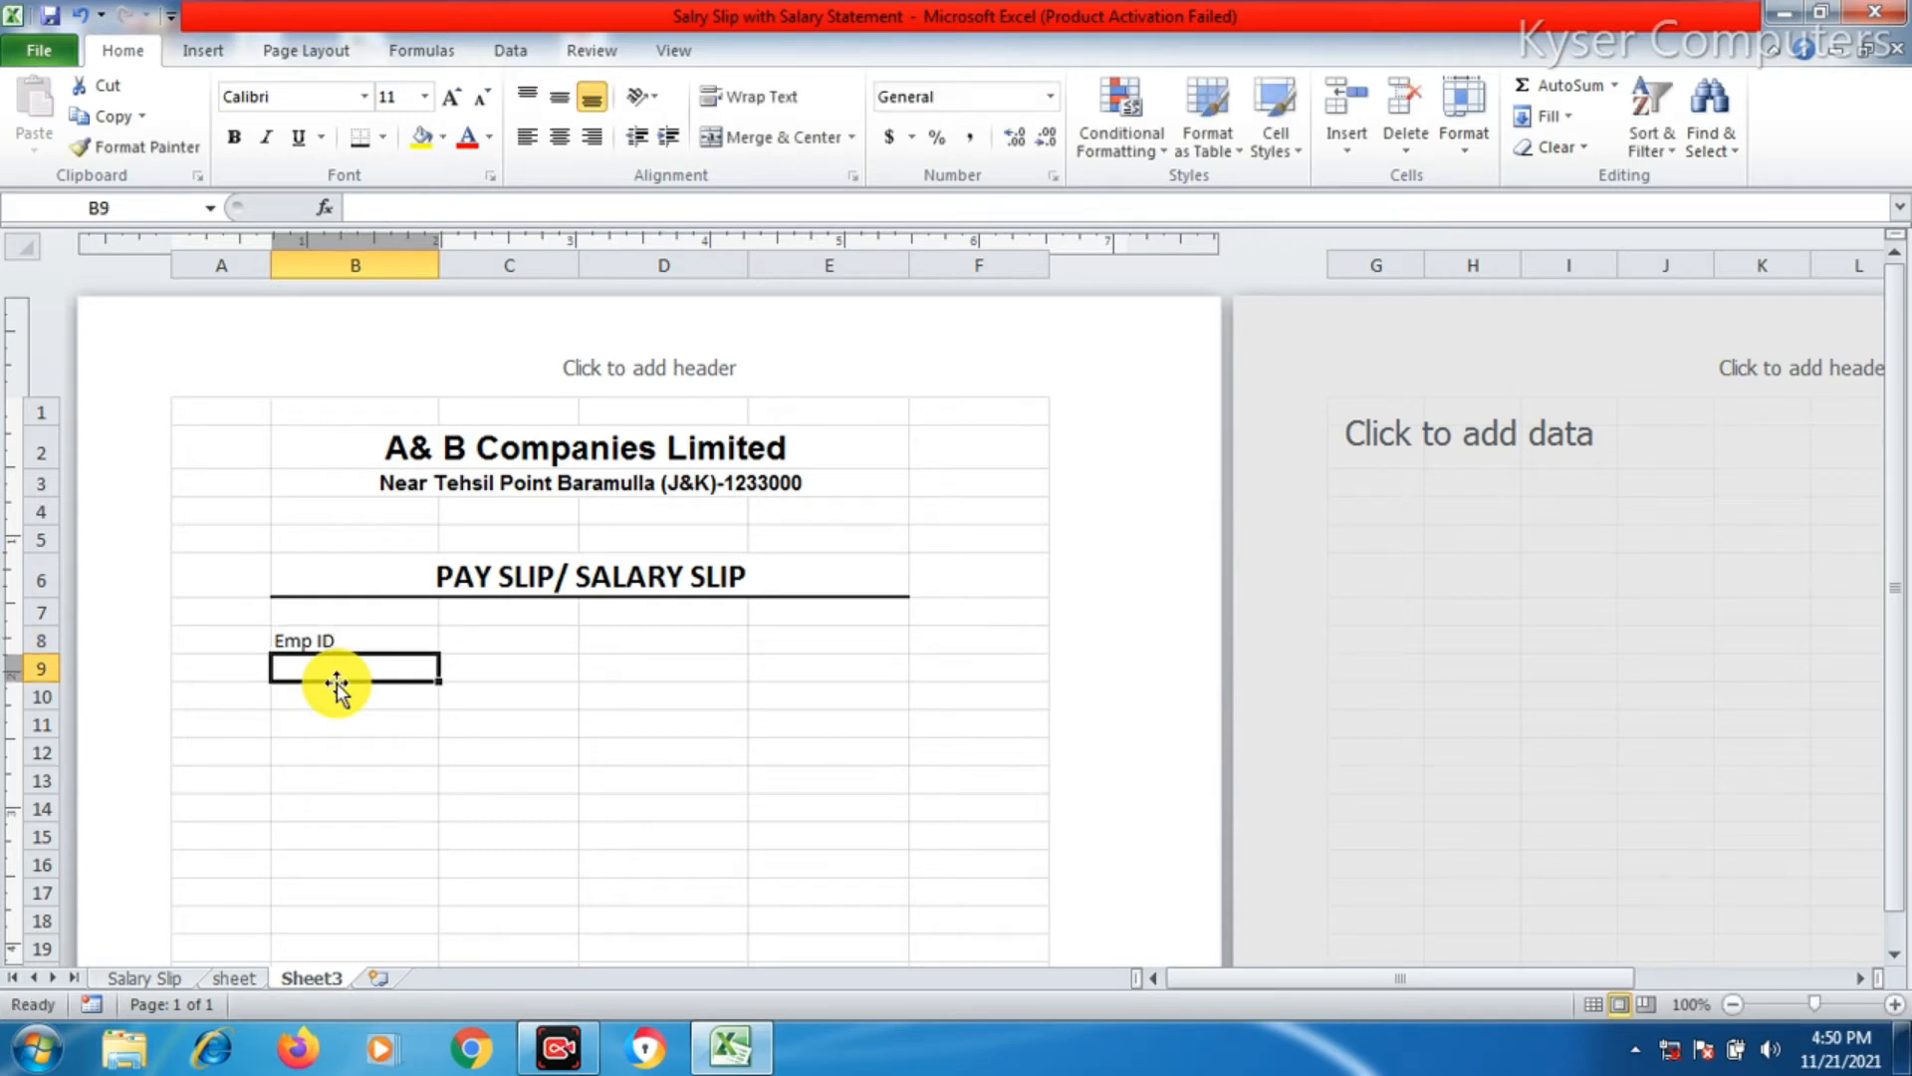
{"action": "type", "text": "Emp Desig"}
{"action": "key", "text": "Return"}
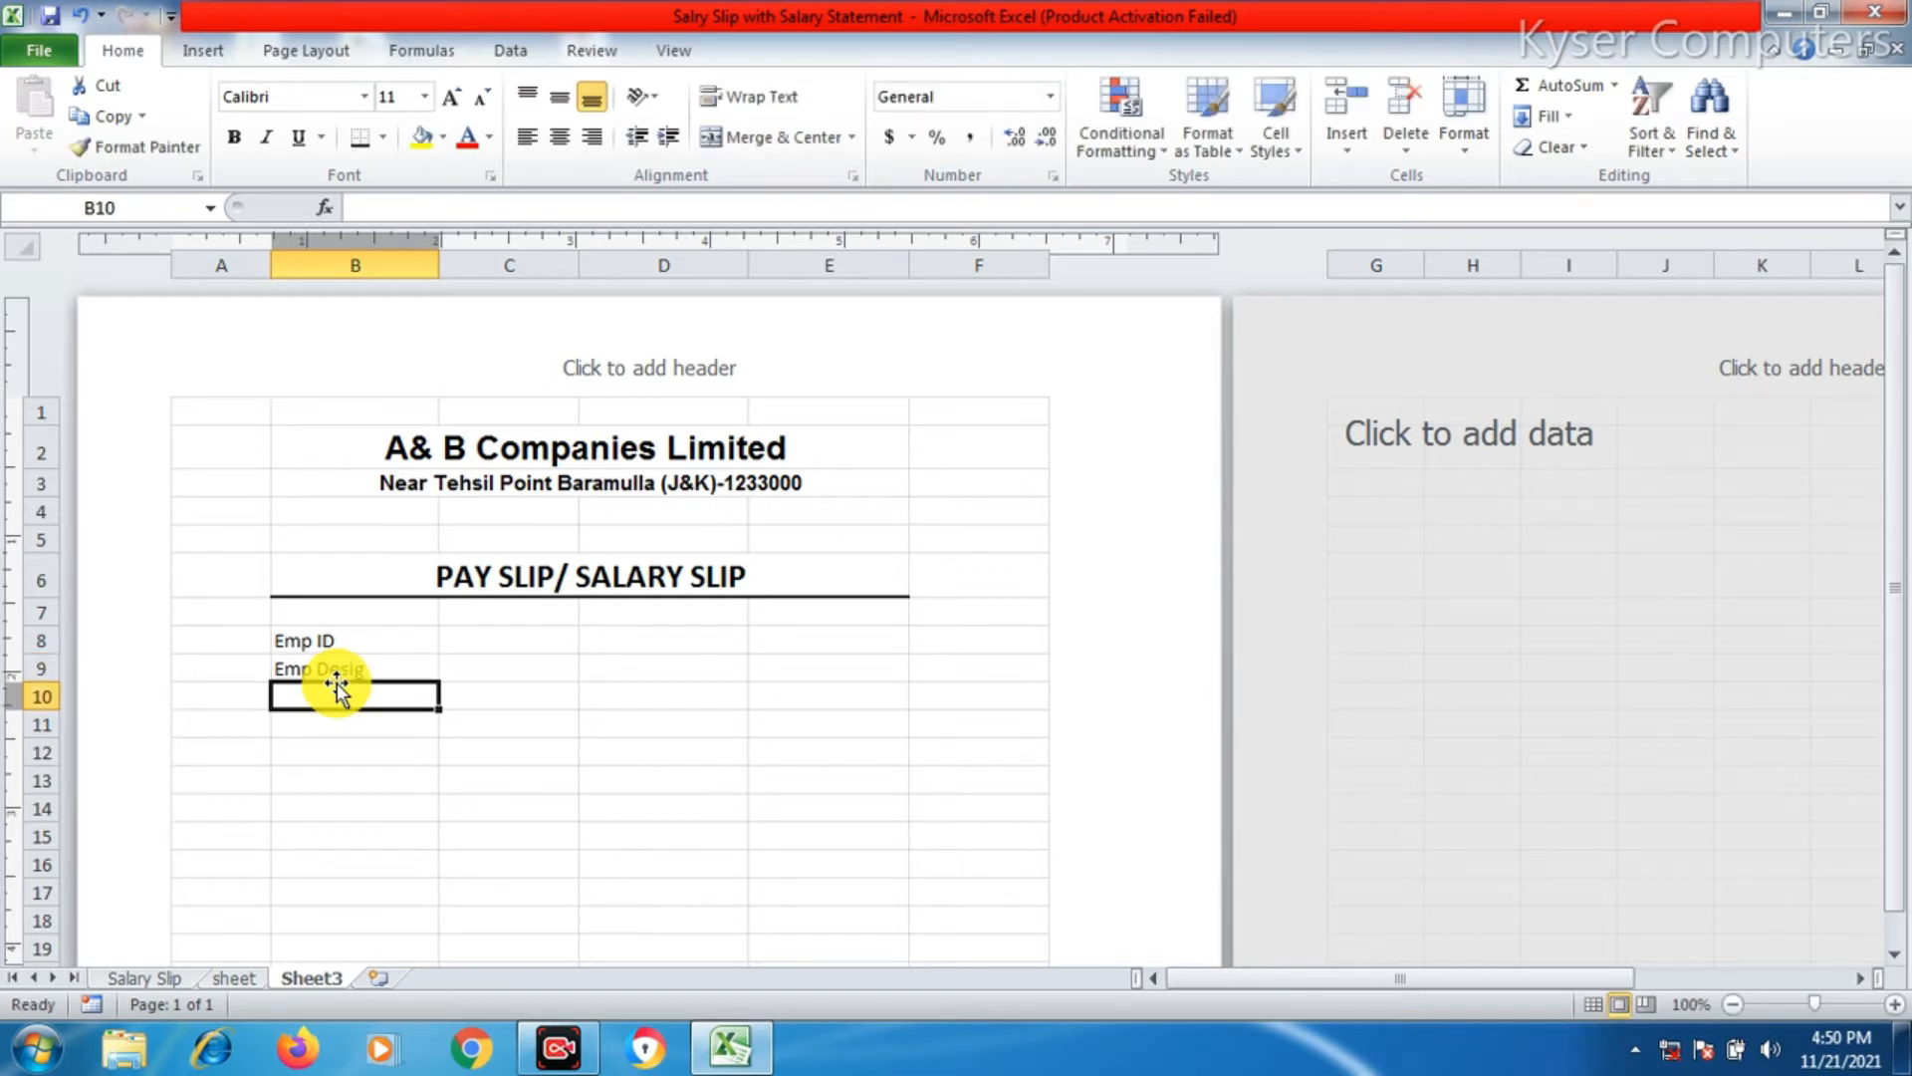
{"action": "type", "text": "Remark"}
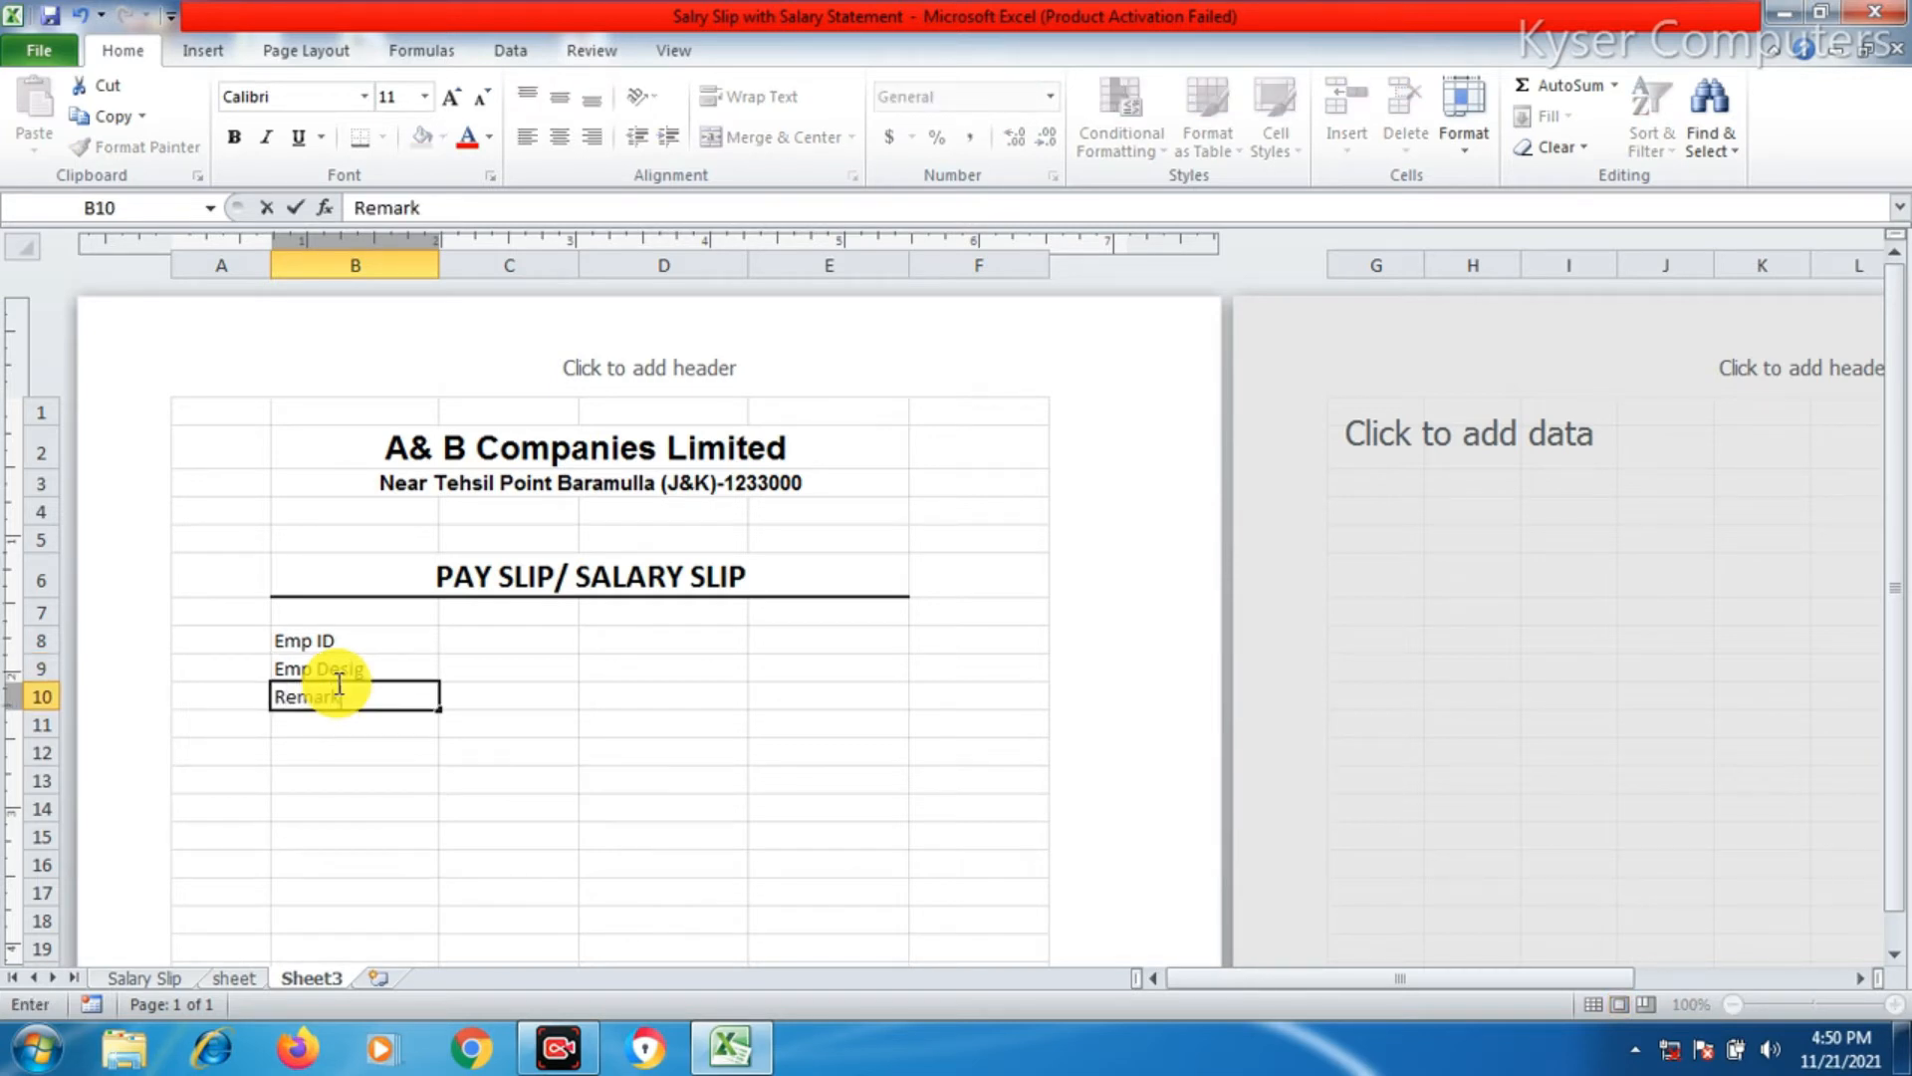
- Enter the label Emp Name in D8, on the same row as Emp ID
{"action": "key", "text": "Up"}
{"action": "key", "text": "Up"}
{"action": "key", "text": "Up"}
{"action": "key", "text": "Down"}
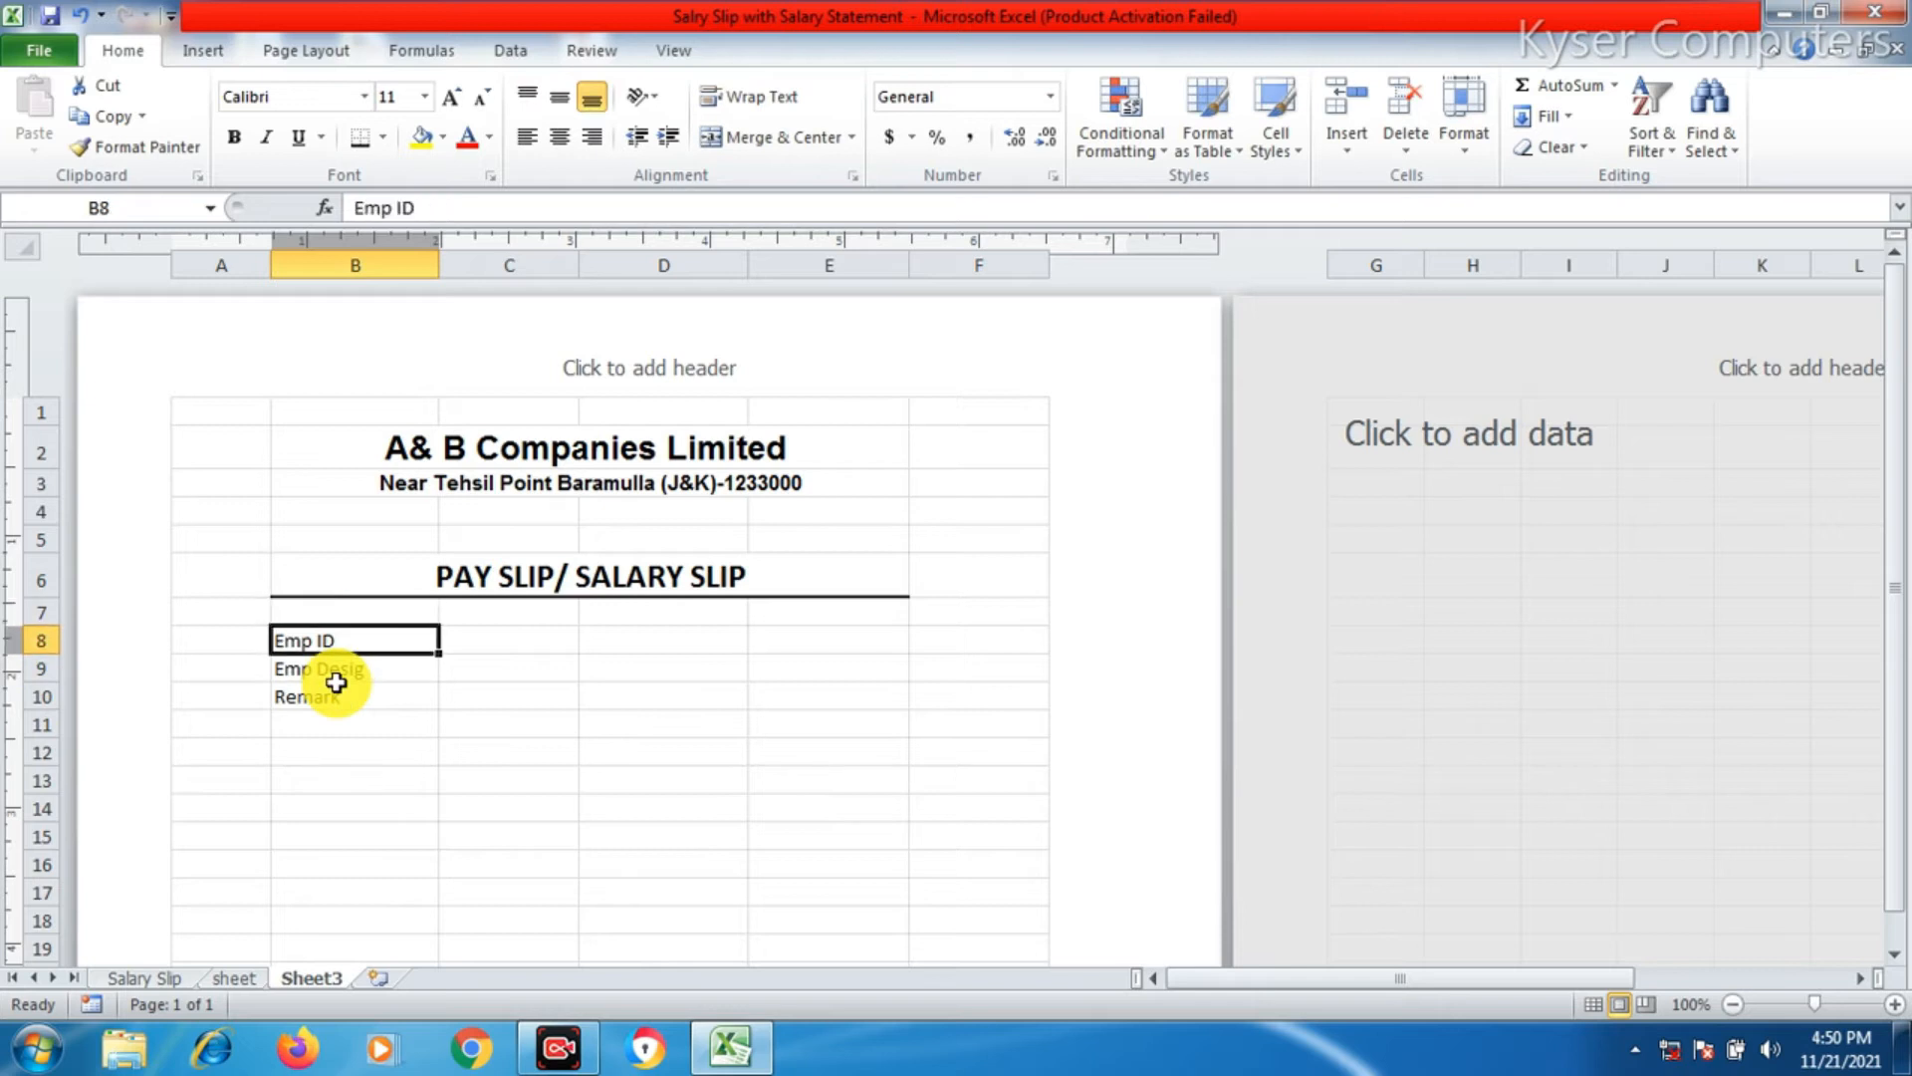
{"action": "key", "text": "Right"}
{"action": "key", "text": "Right"}
{"action": "type", "text": "E"}
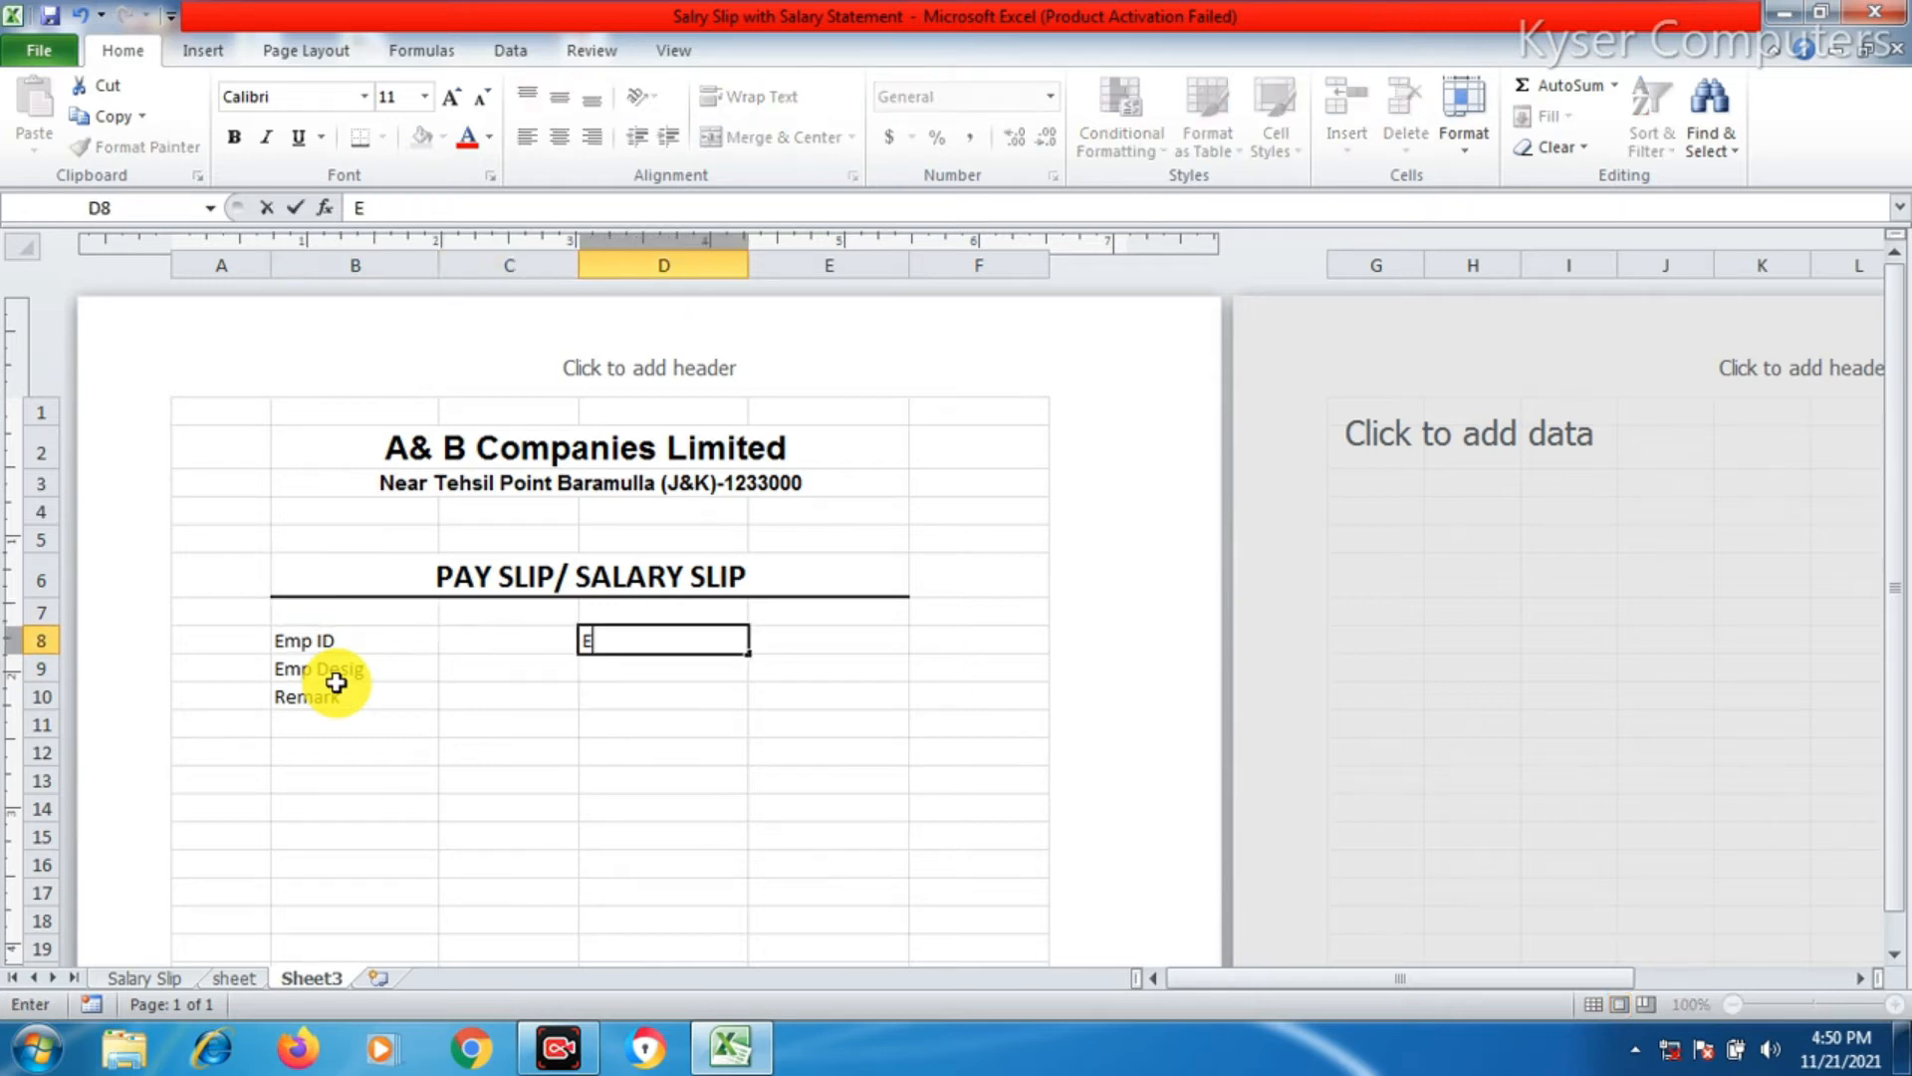
{"action": "type", "text": "mp NAme"}
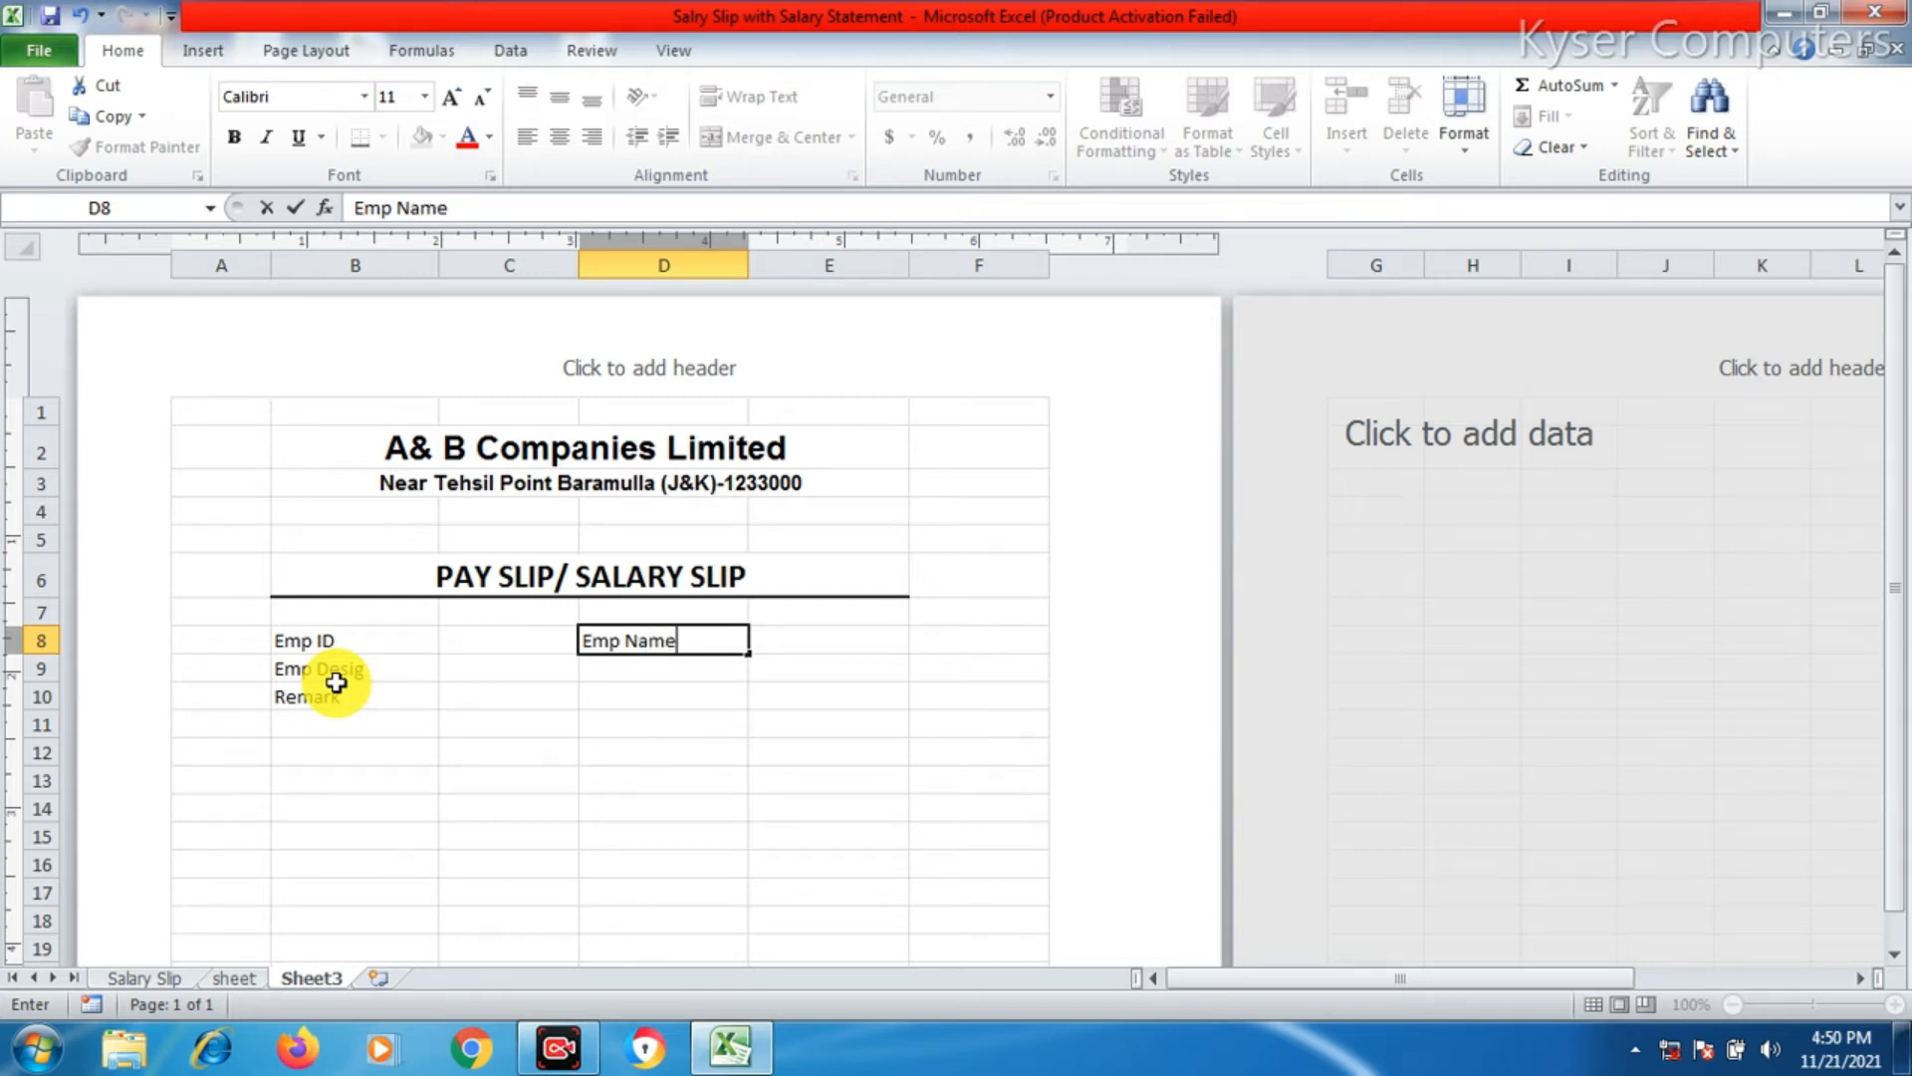
{"action": "key", "text": "Return"}
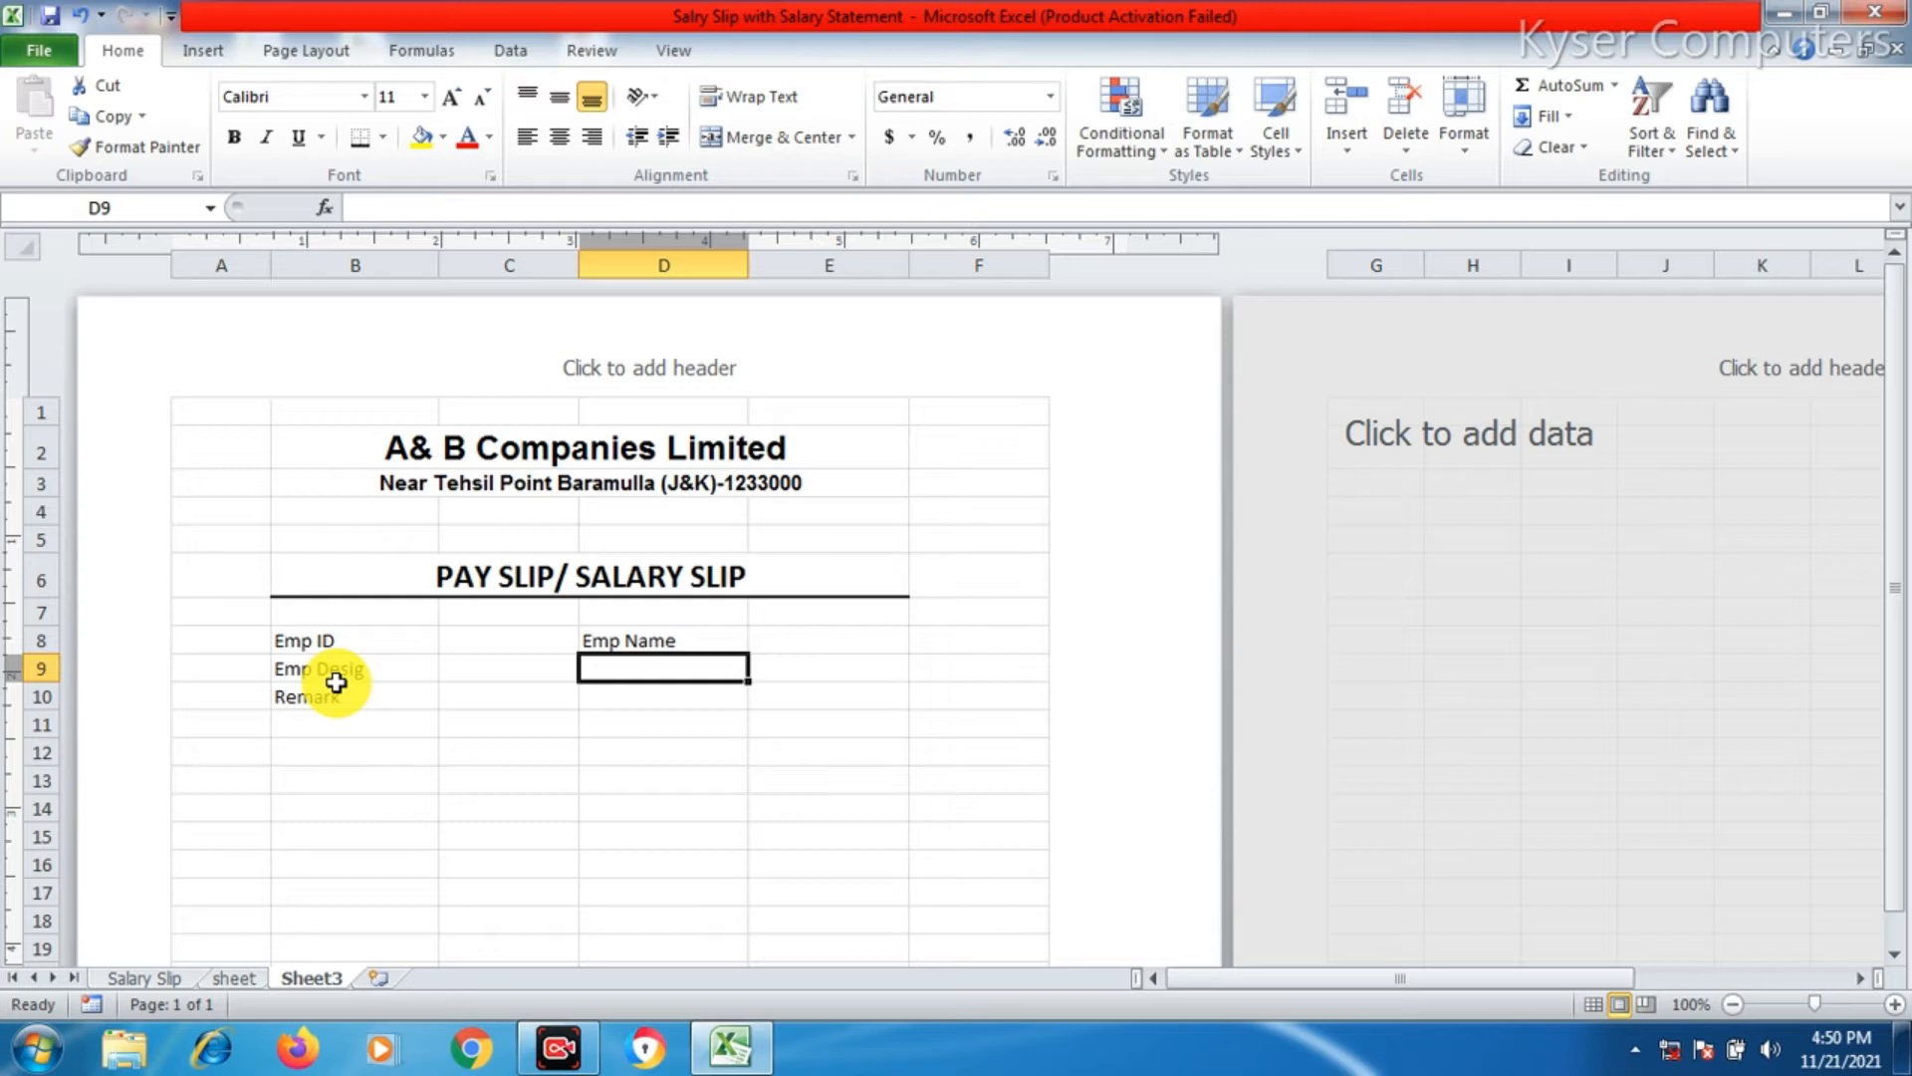
- Enter the labels Department in D9 and Month-Year in D10
{"action": "type", "text": "Emp"}
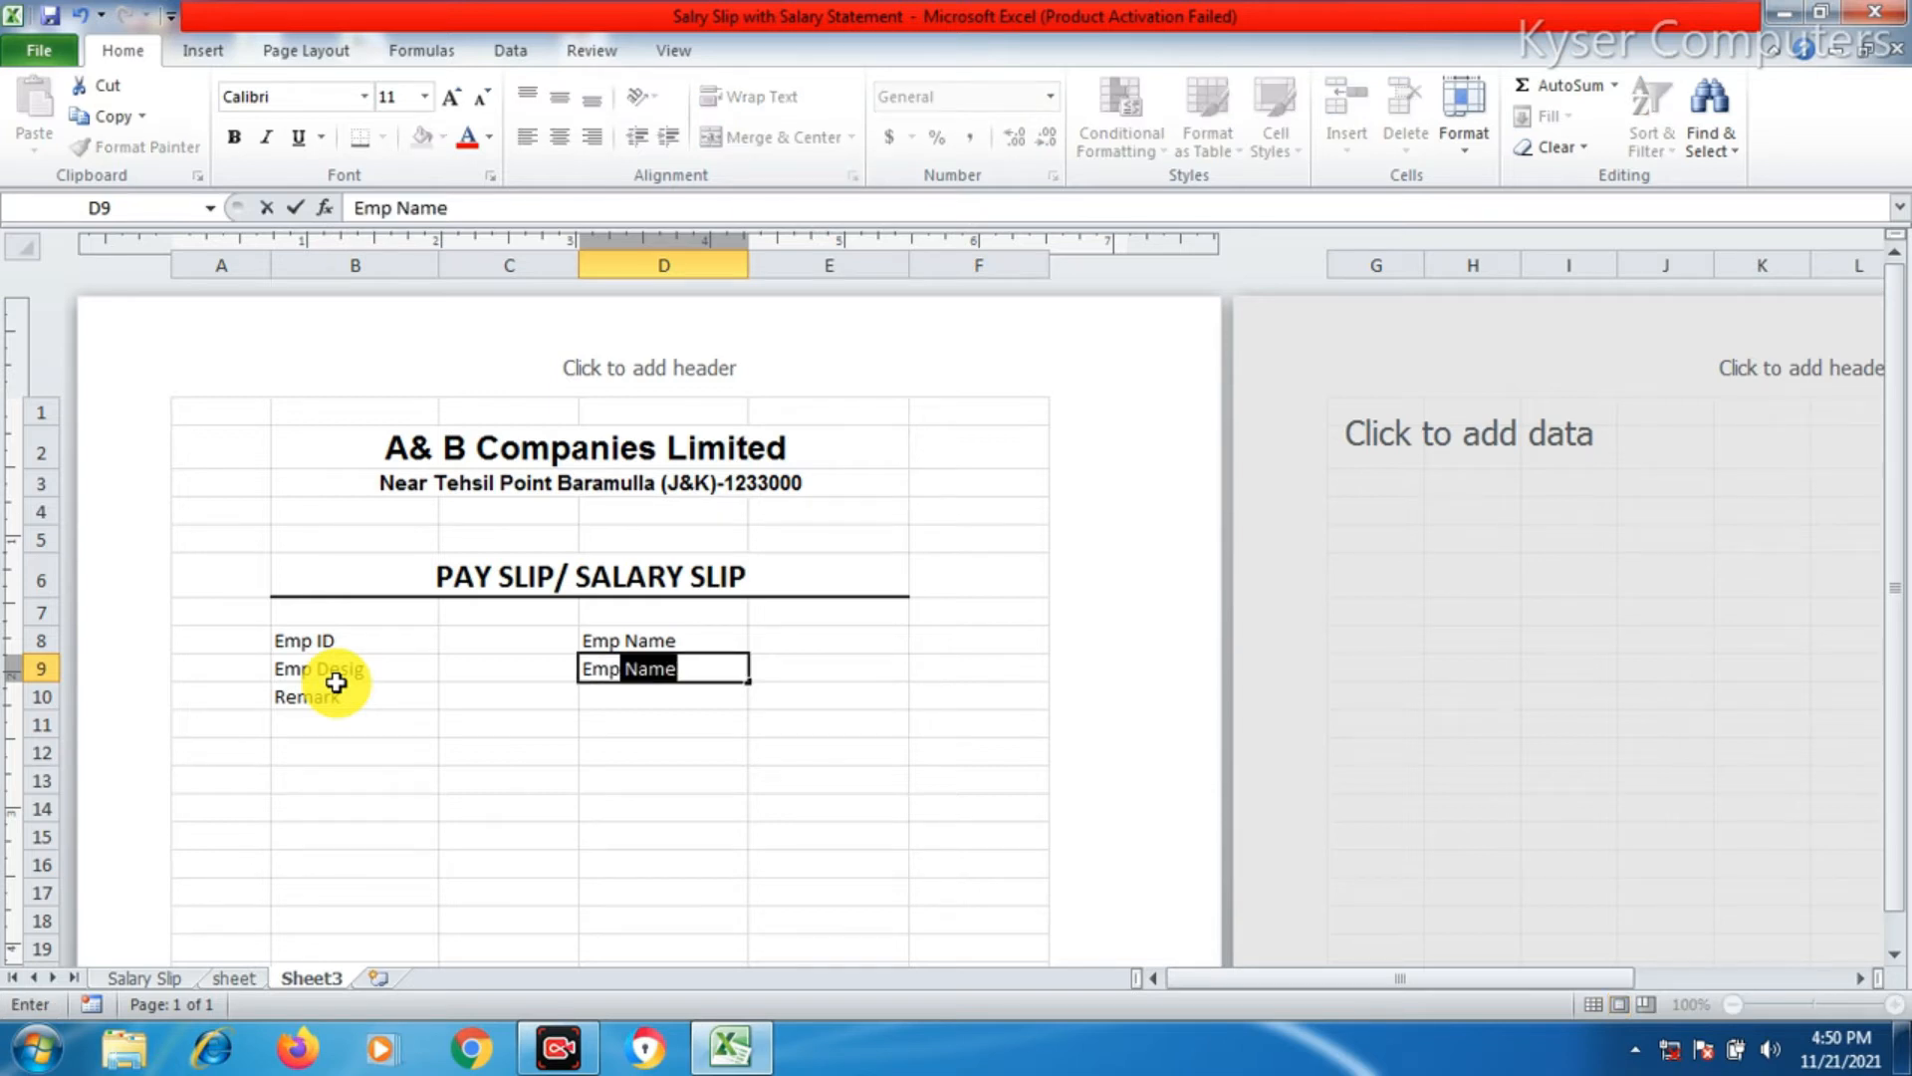
{"action": "key", "text": "BackSpace"}
{"action": "key", "text": "BackSpace"}
{"action": "key", "text": "BackSpace"}
{"action": "key", "text": "BackSpace"}
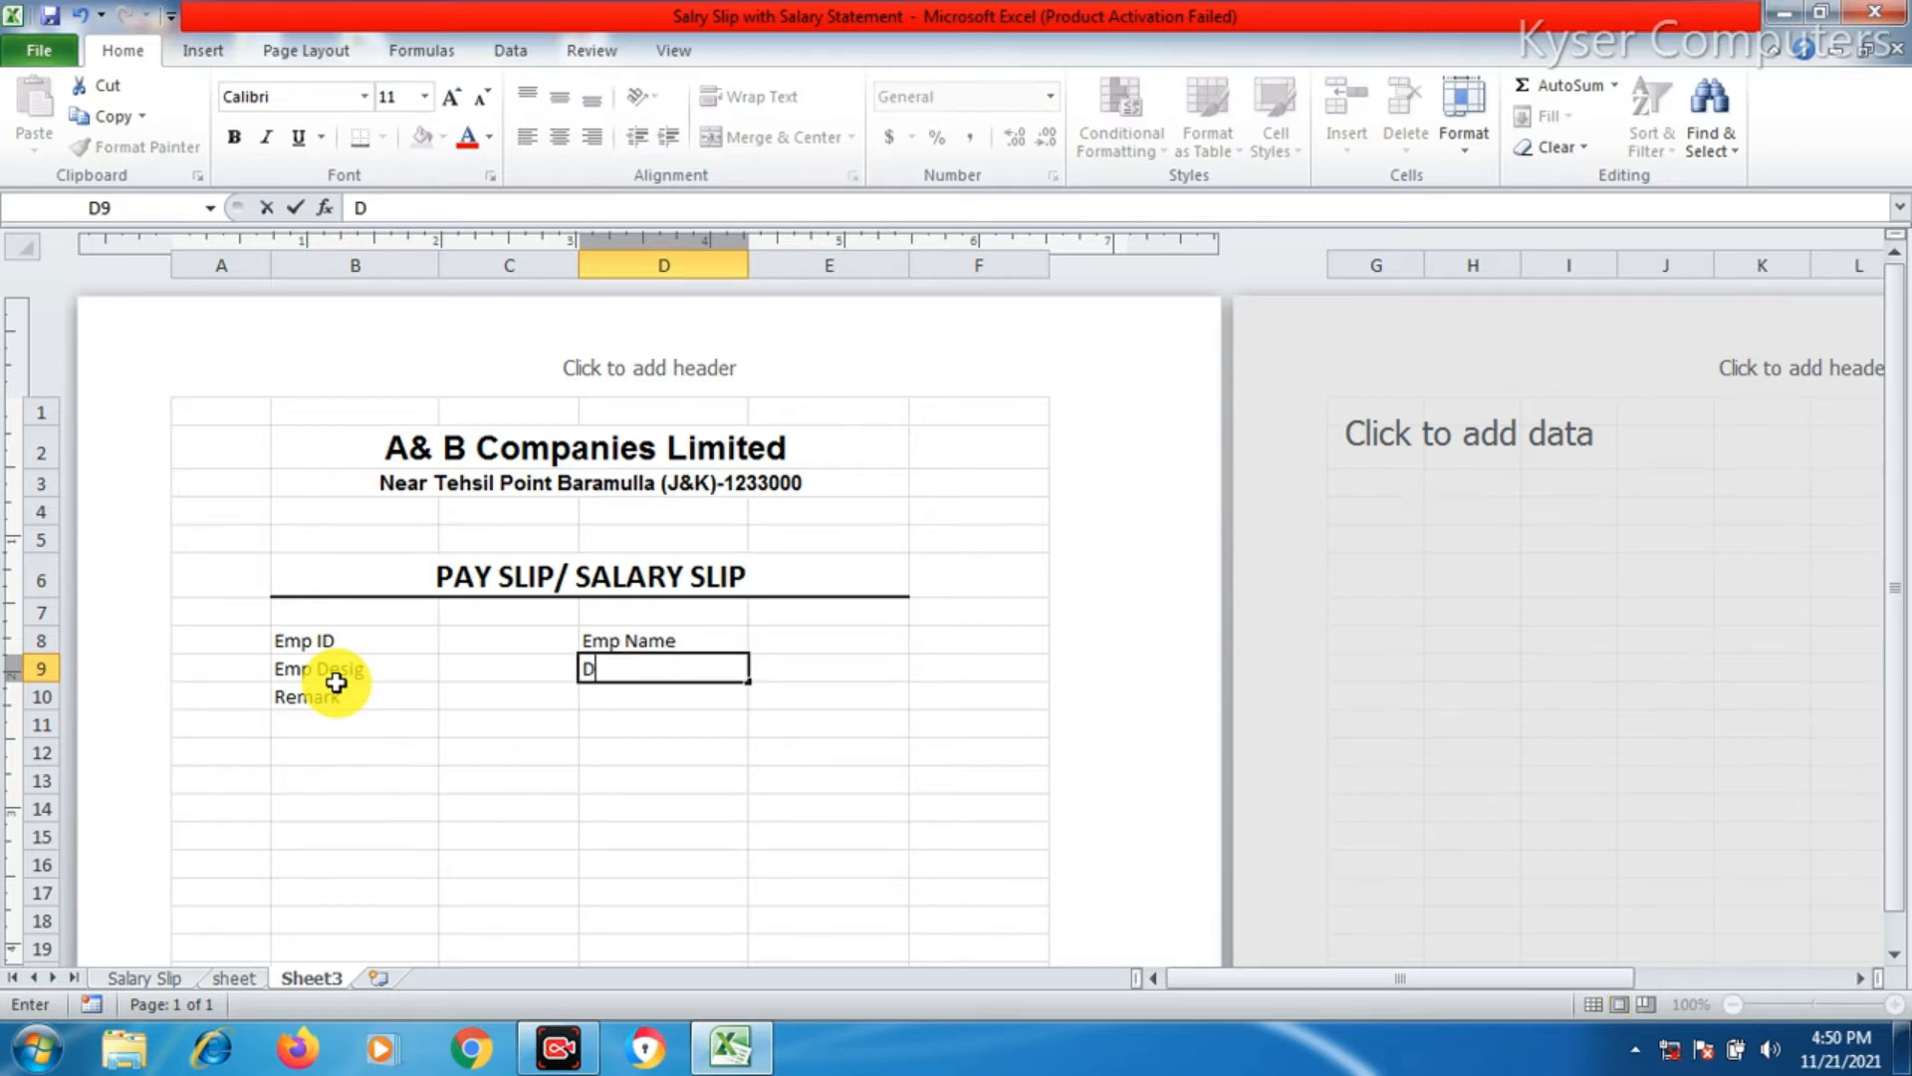
{"action": "type", "text": "Department"}
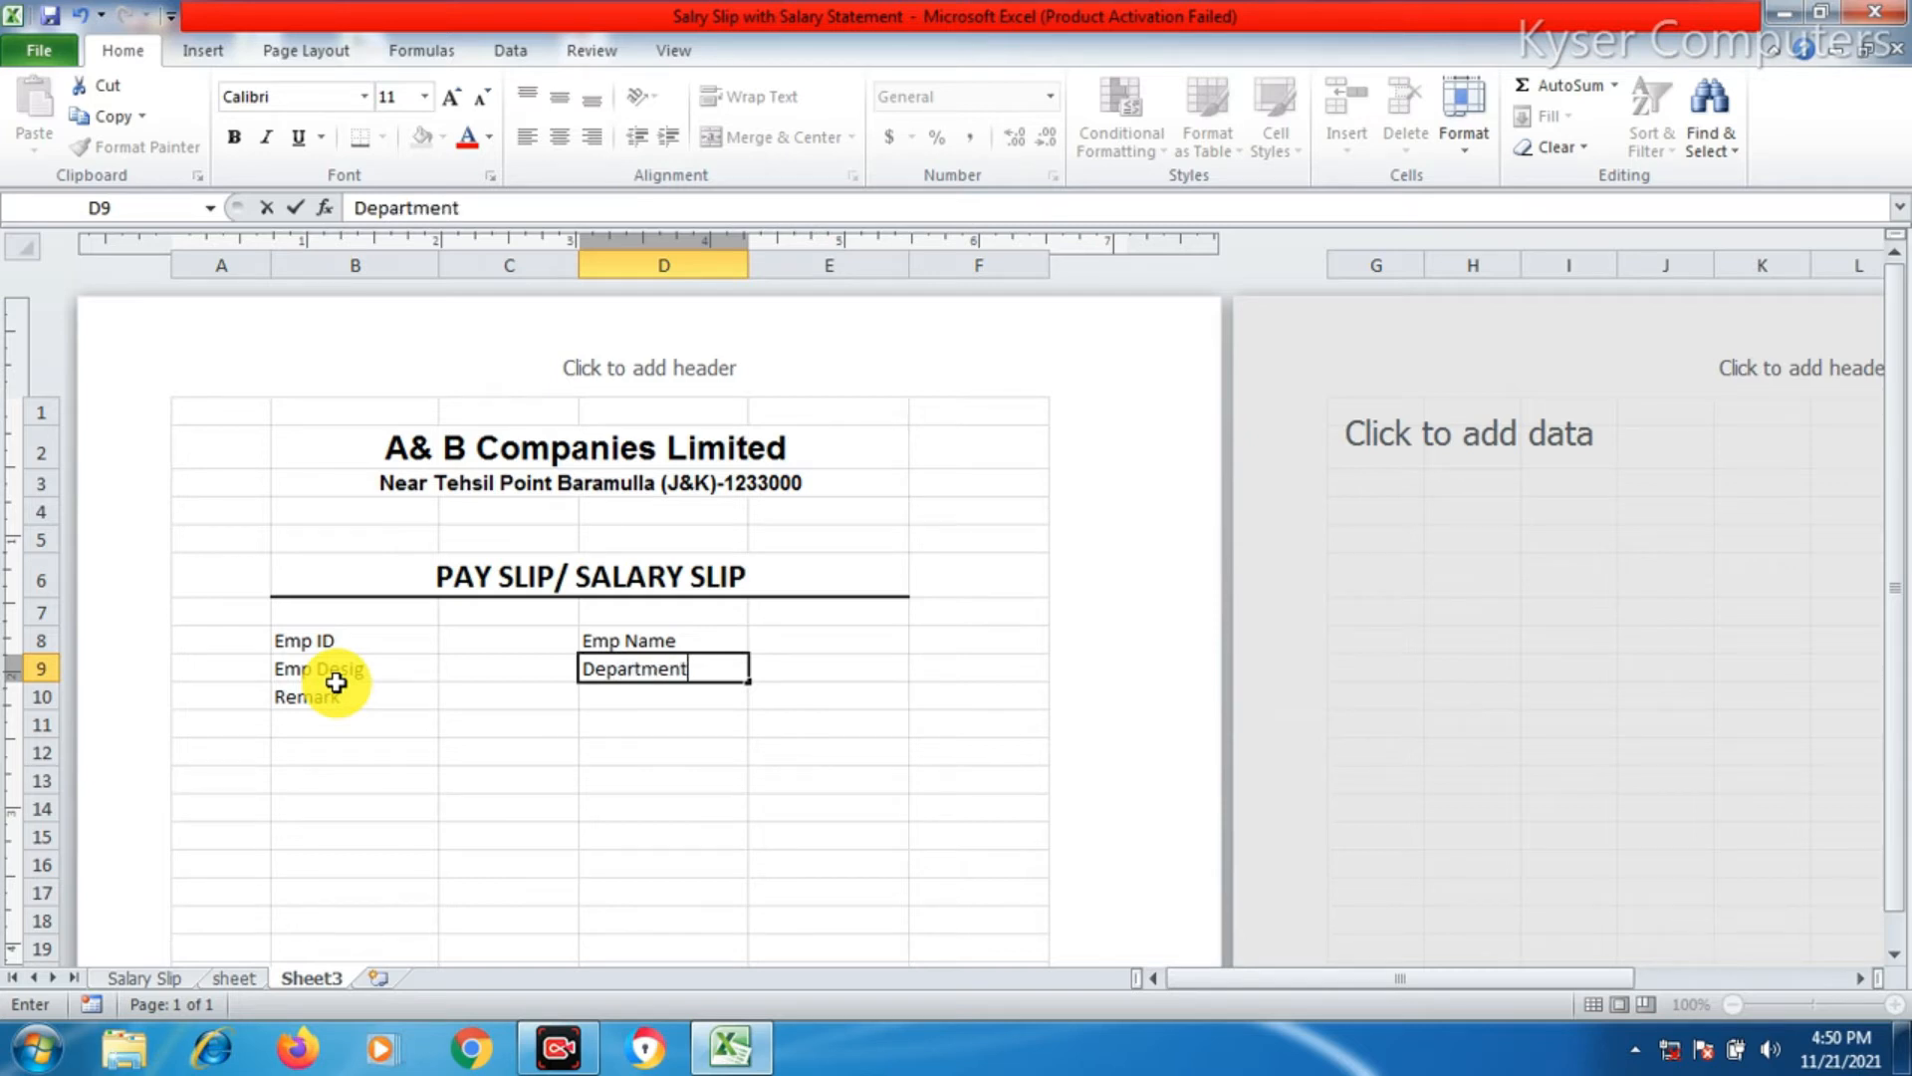
{"action": "key", "text": "Return"}
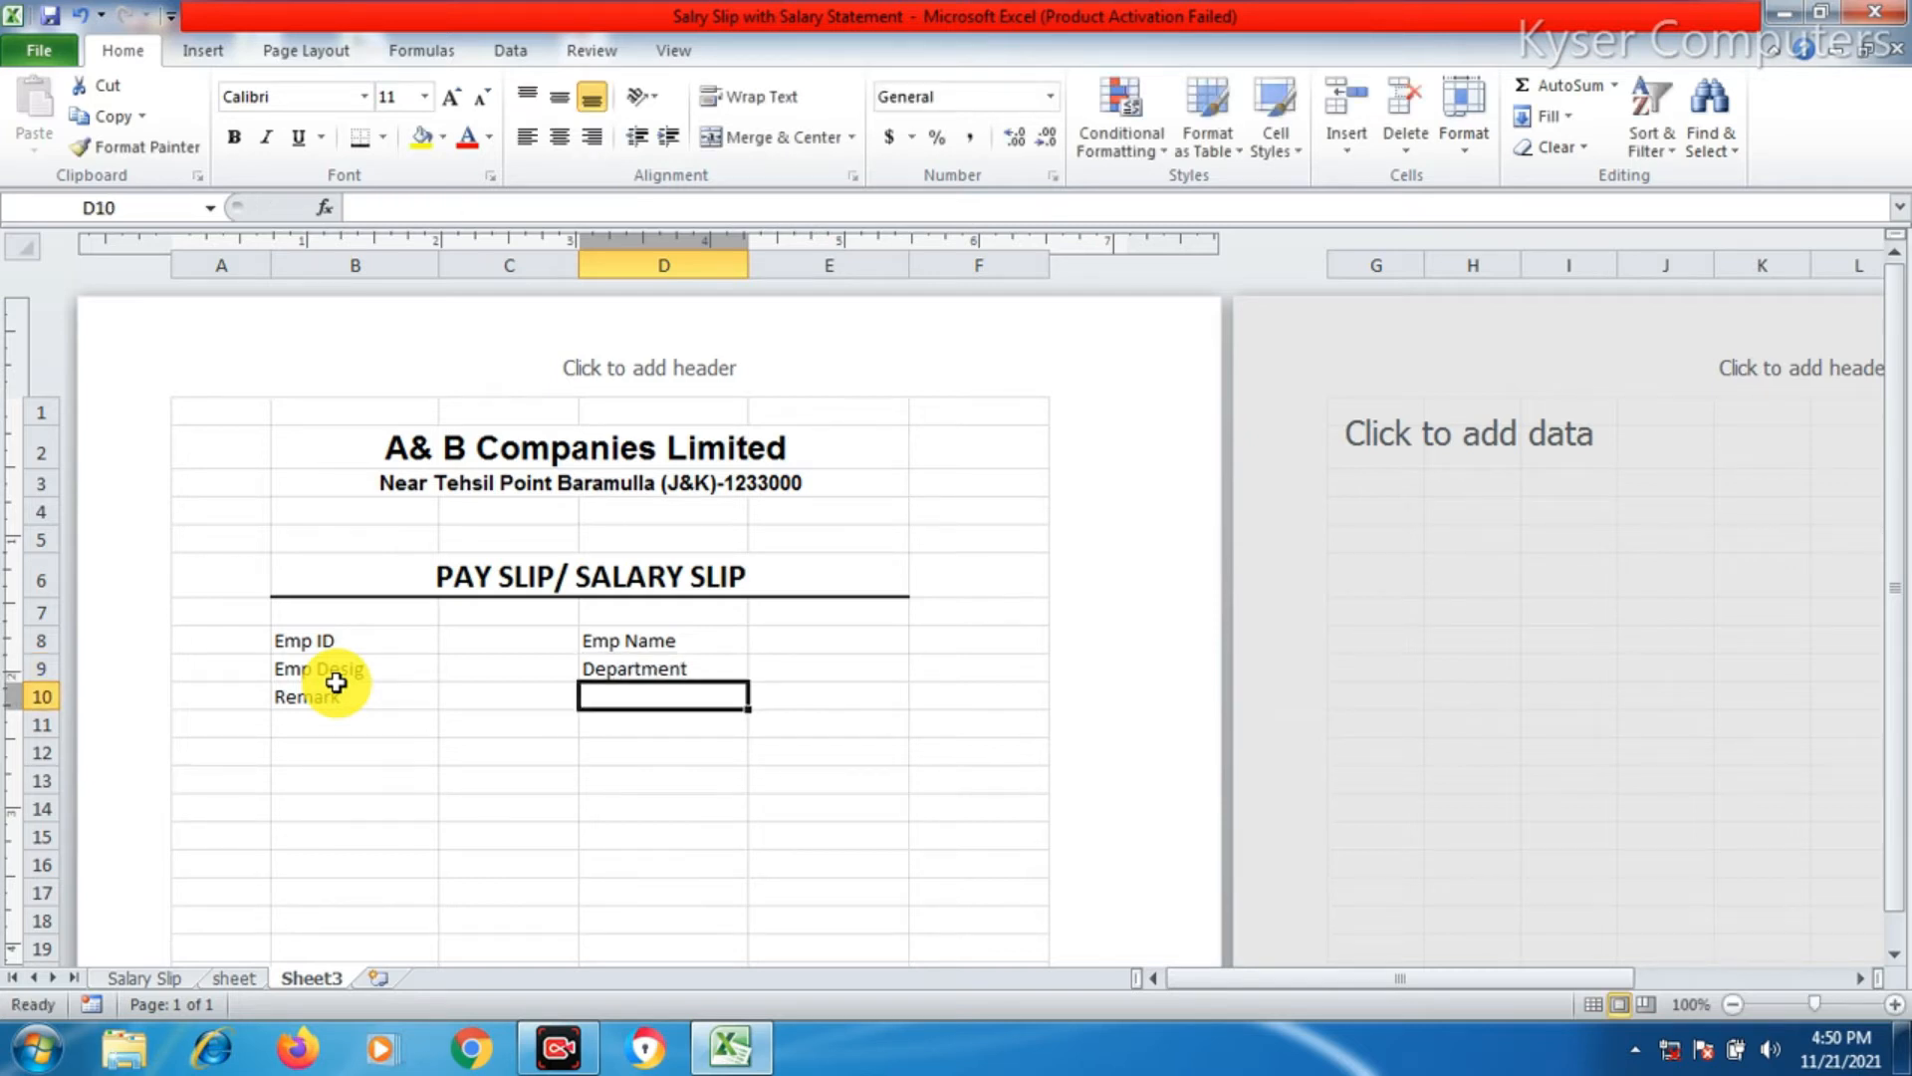
{"action": "type", "text": "Month-Year"}
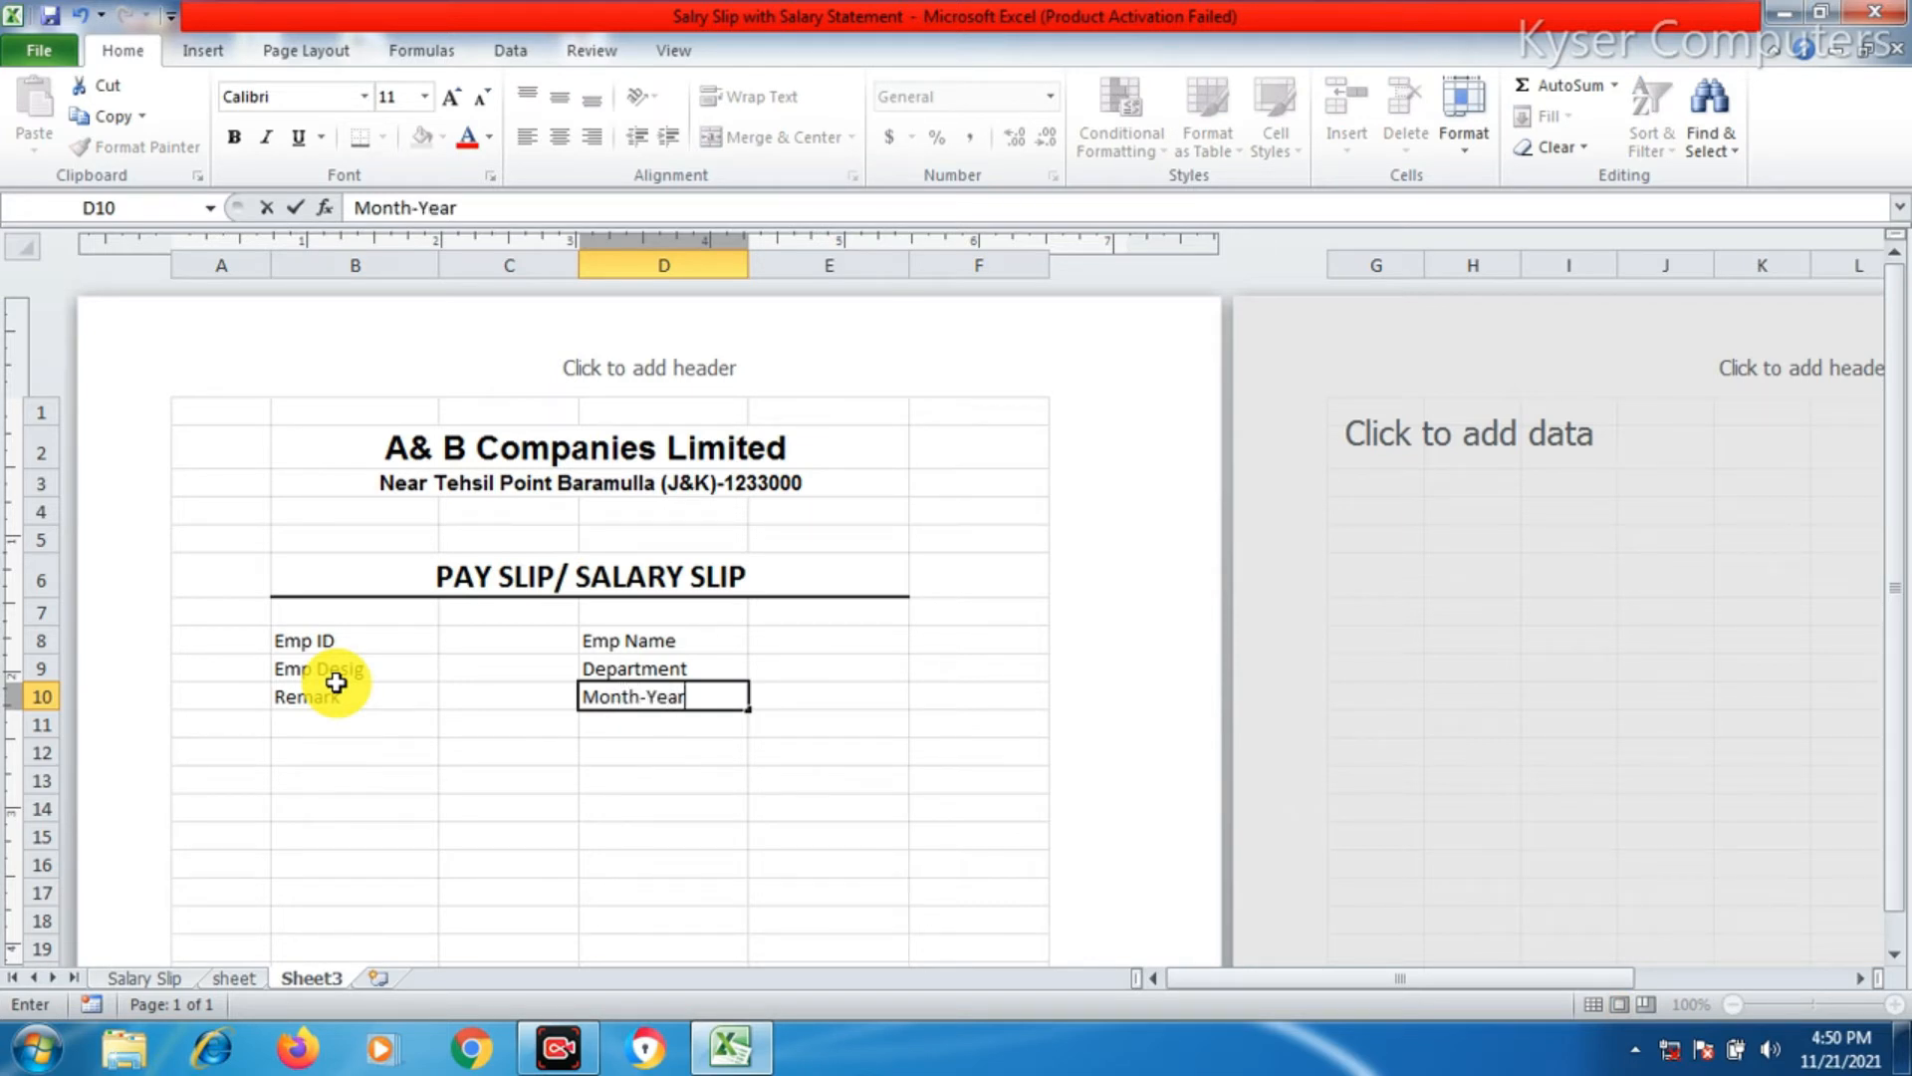
{"action": "key", "text": "Return"}
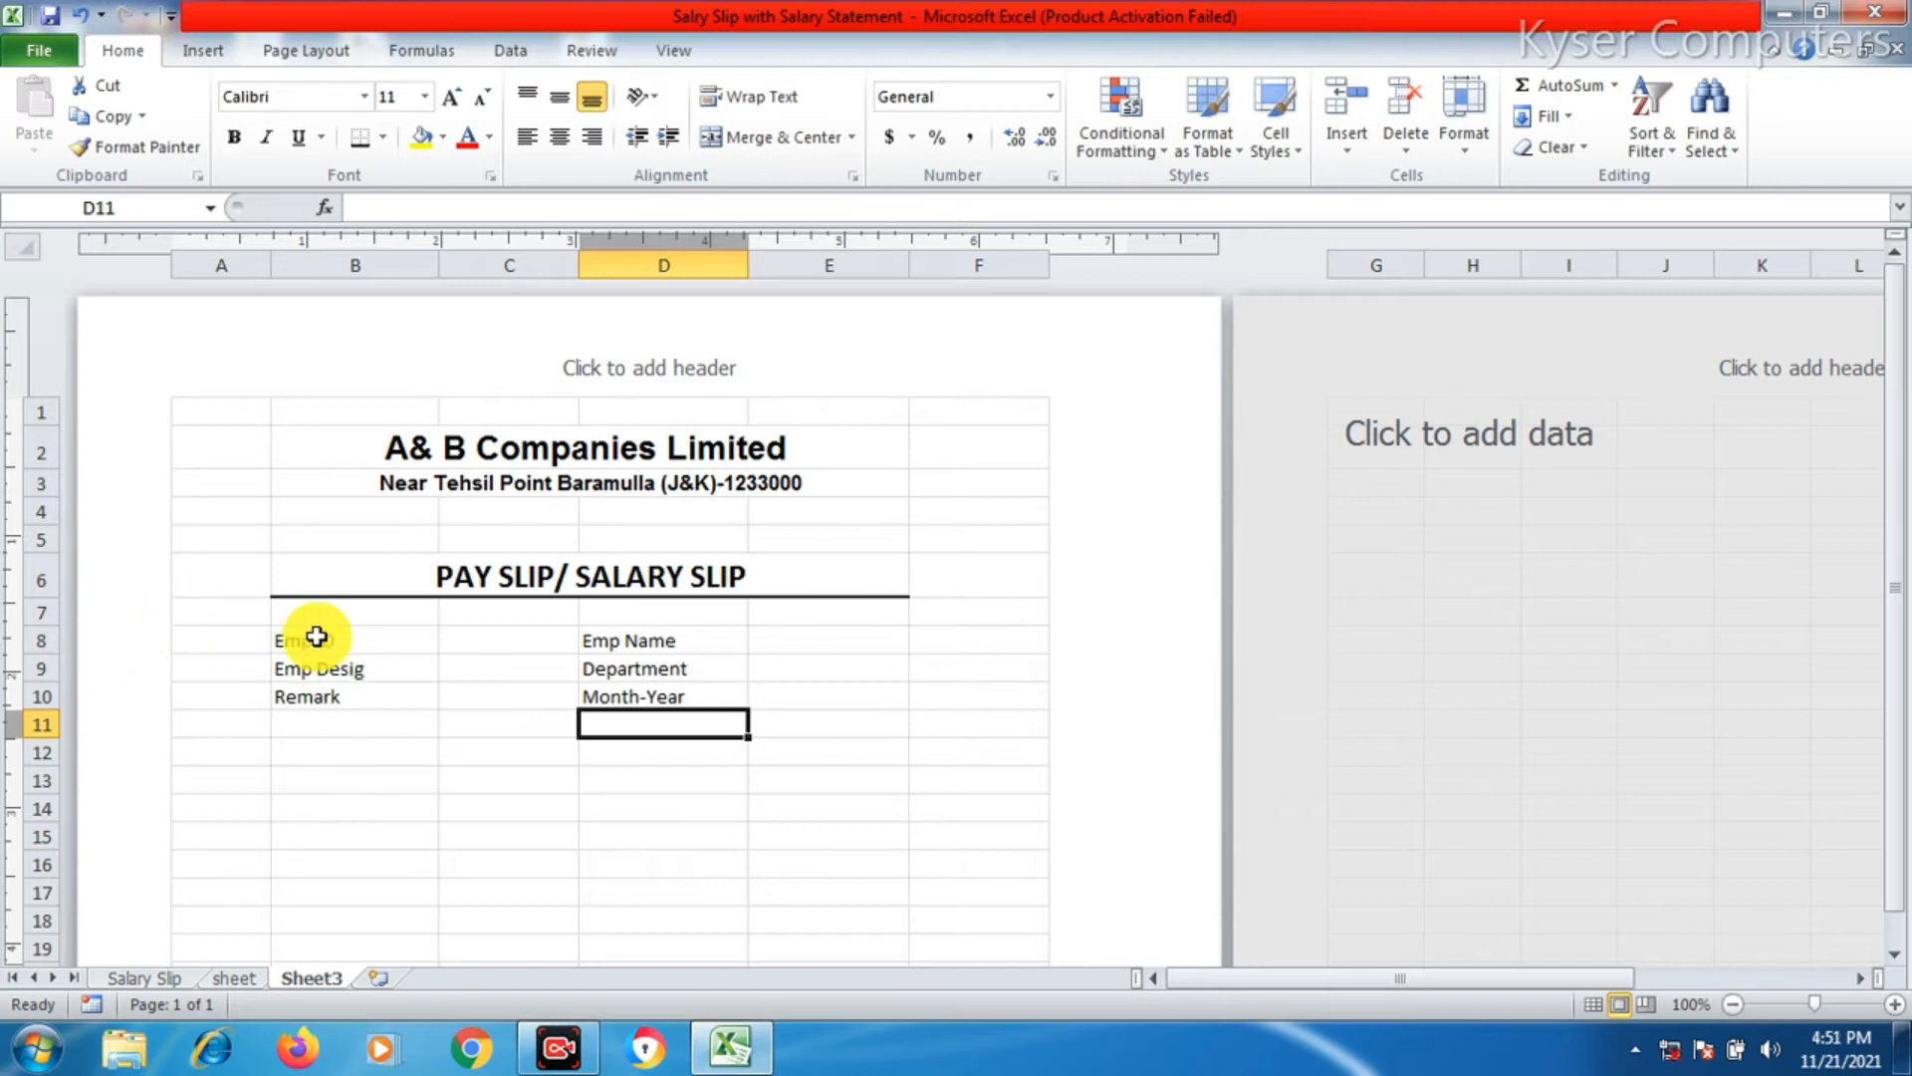
- Apply all borders to the employee details block in cells B8 to E10
{"action": "left_click", "coordinate": [324, 633]}
{"action": "left_click_drag", "start_coordinate": [324, 633], "coordinate": [857, 706]}
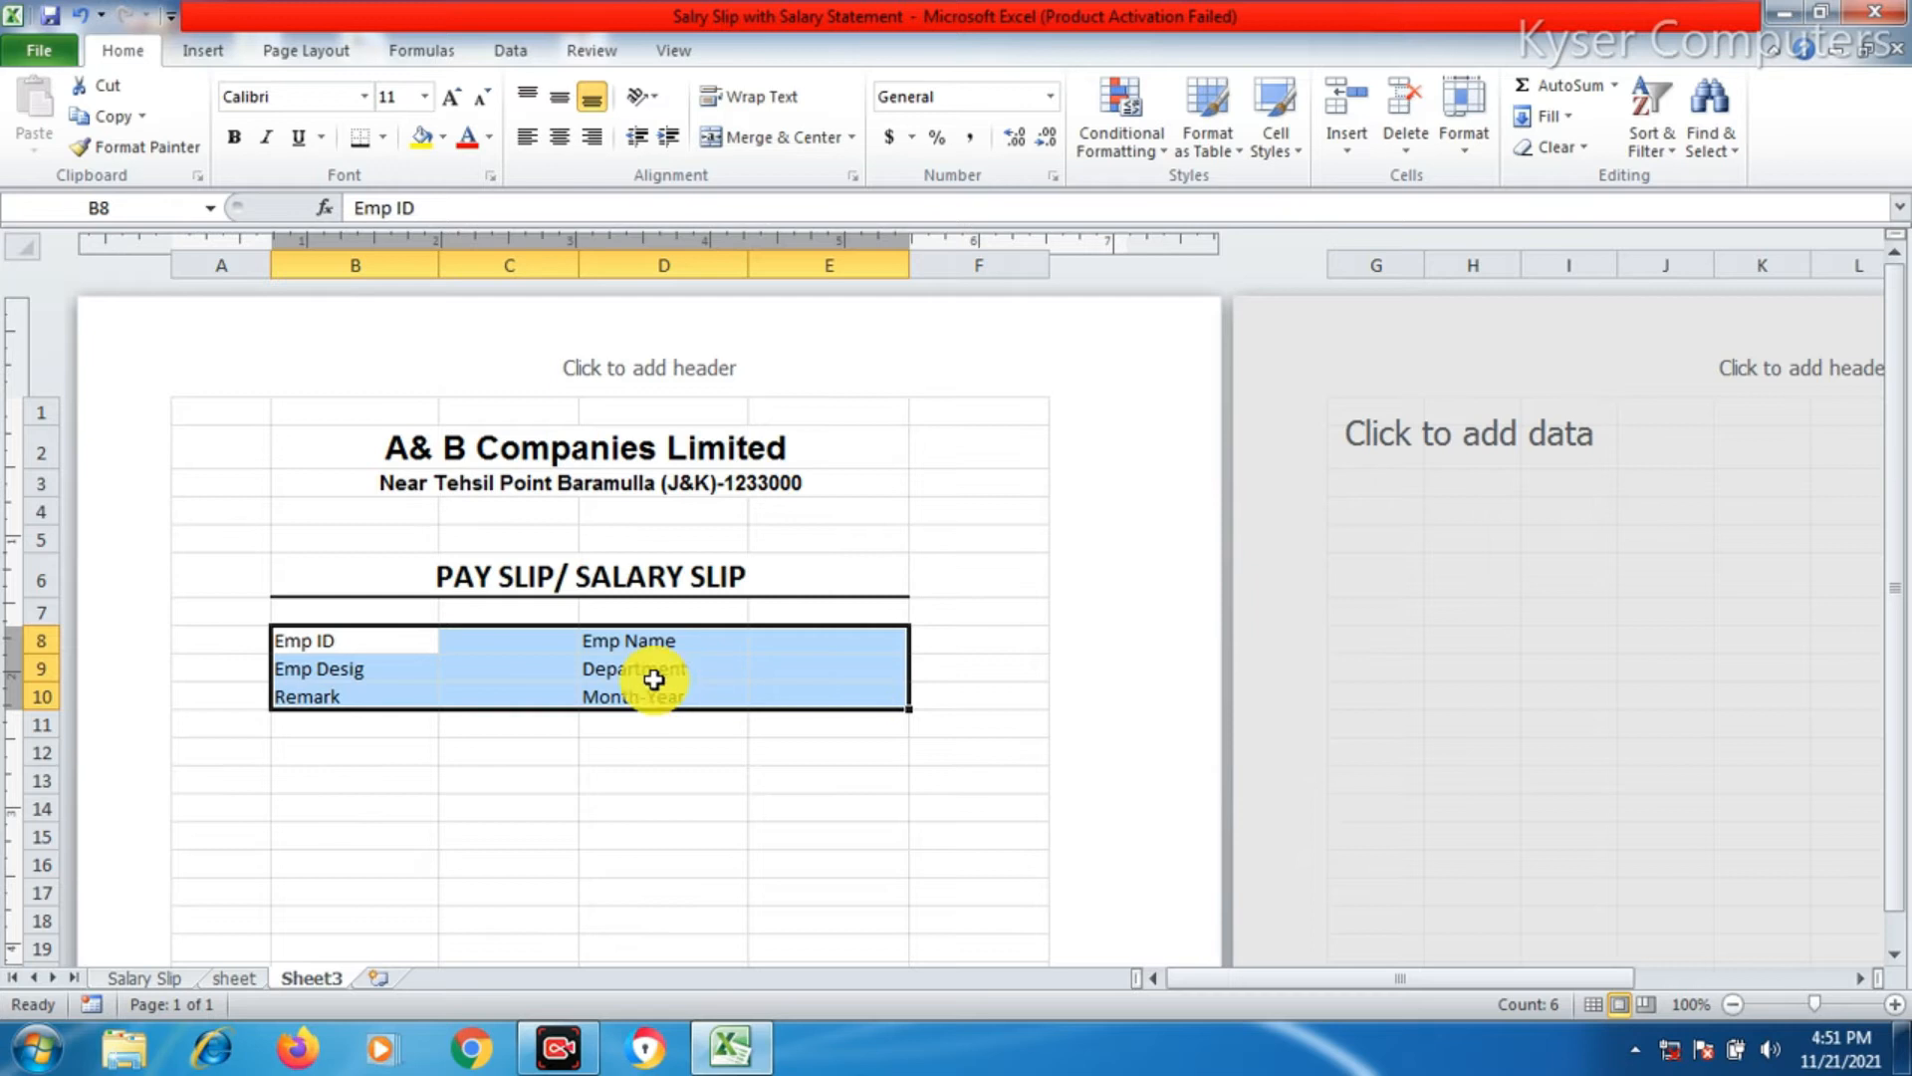
{"action": "left_click_drag", "start_coordinate": [406, 648], "coordinate": [875, 700]}
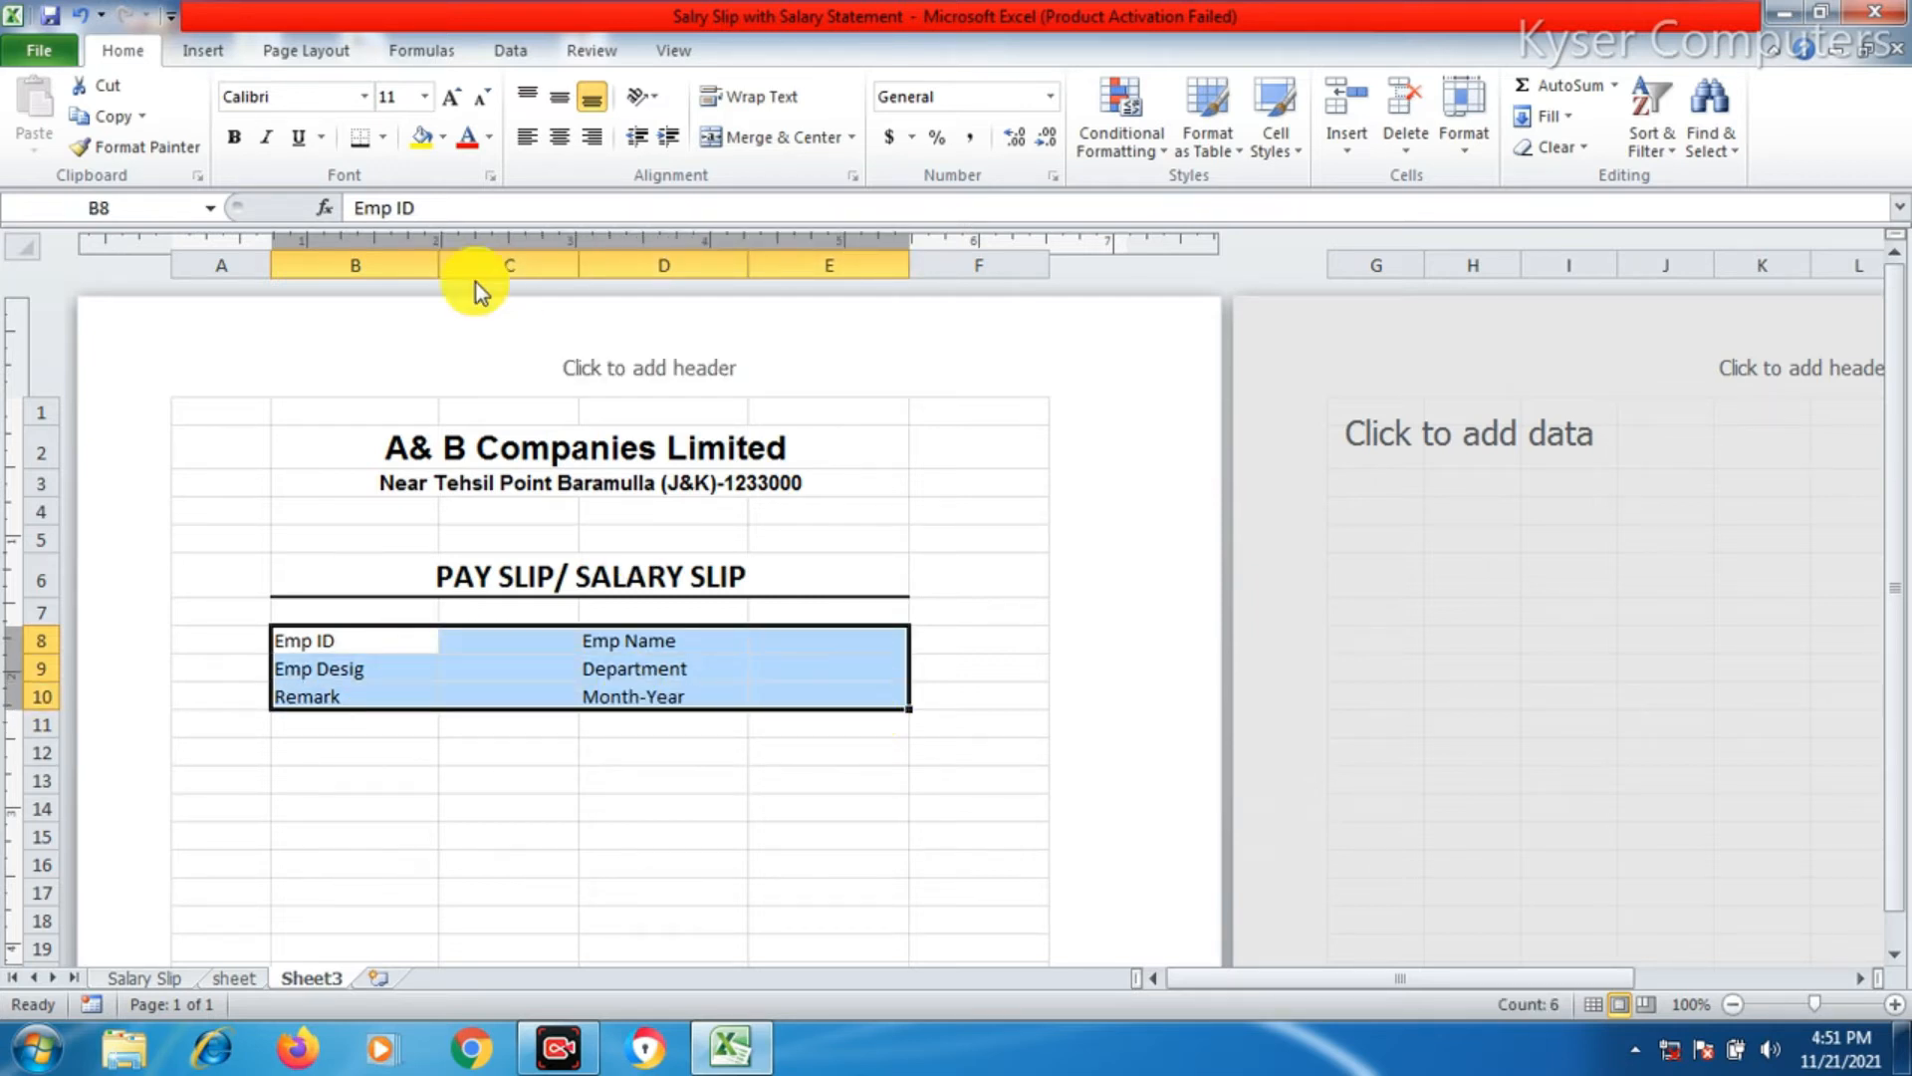
{"action": "left_click", "coordinate": [387, 137]}
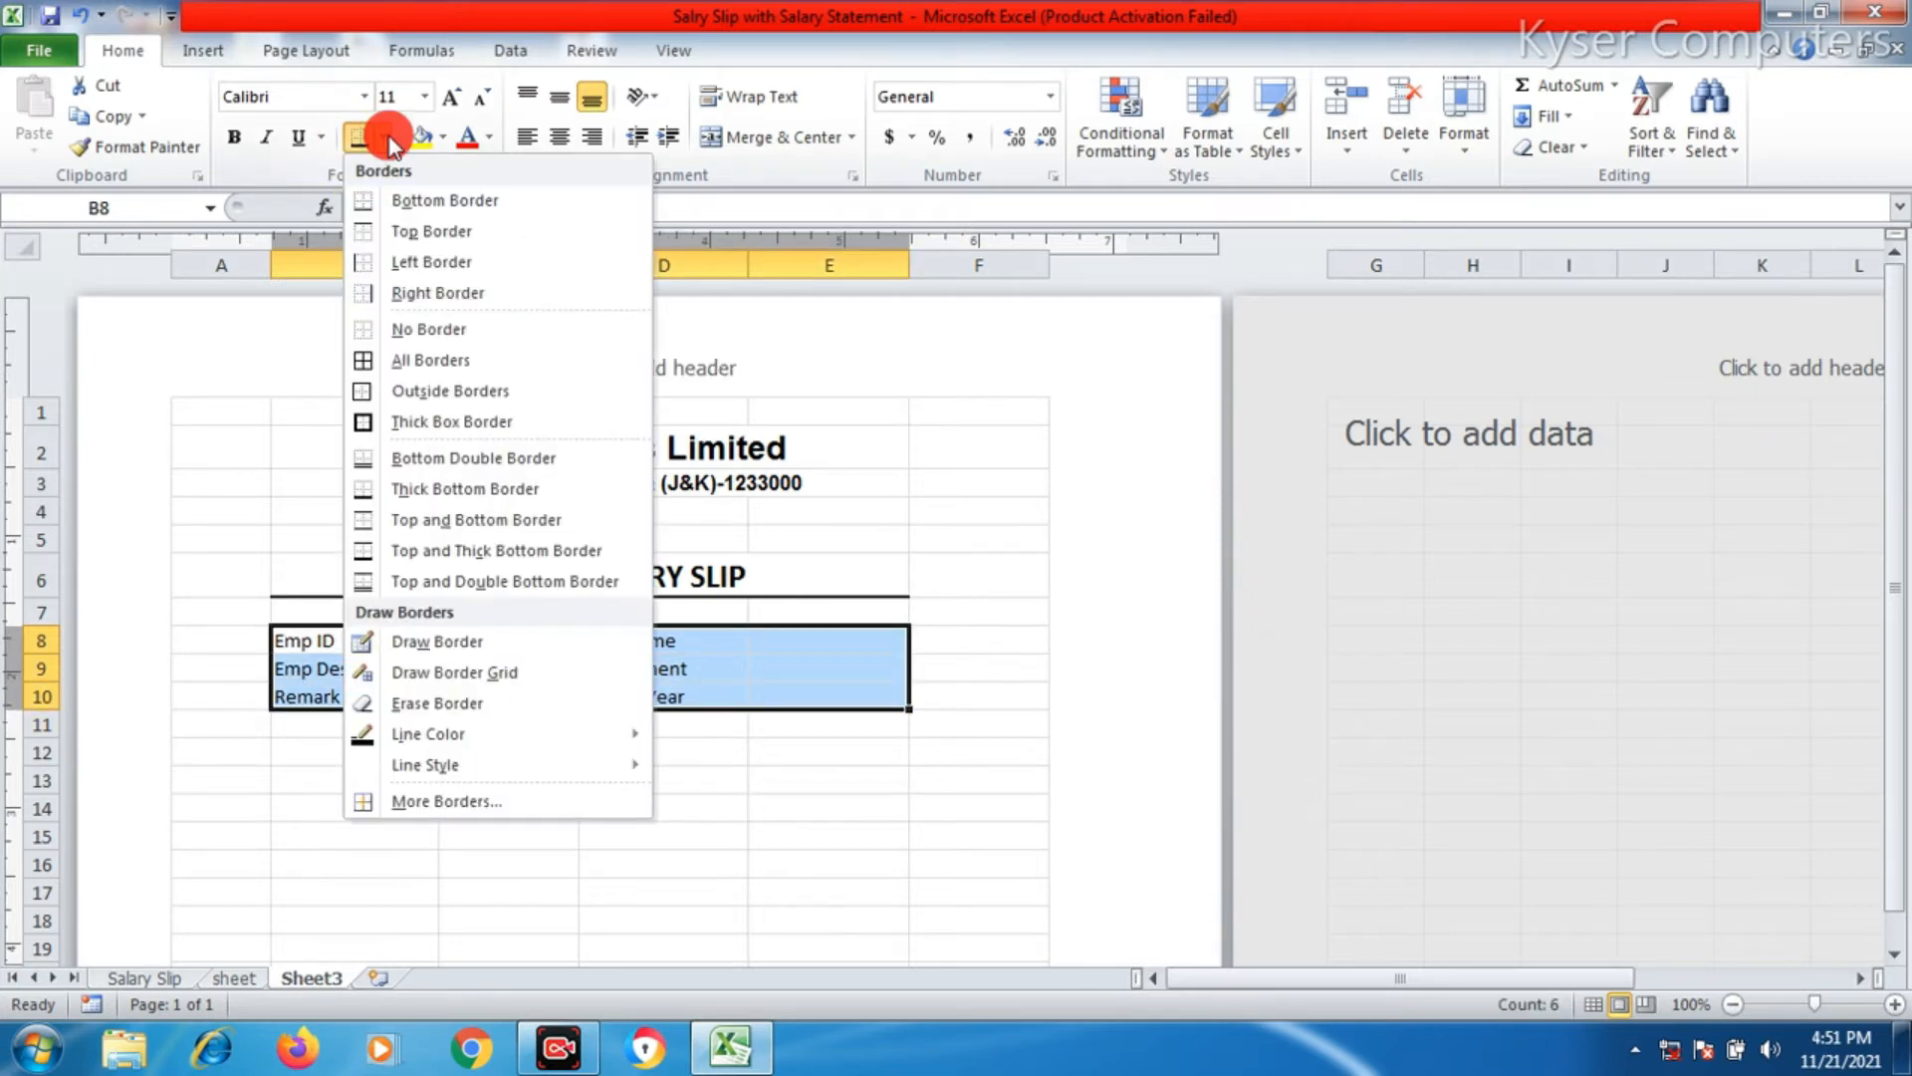
{"action": "left_click", "coordinate": [380, 365]}
{"action": "left_click", "coordinate": [357, 779]}
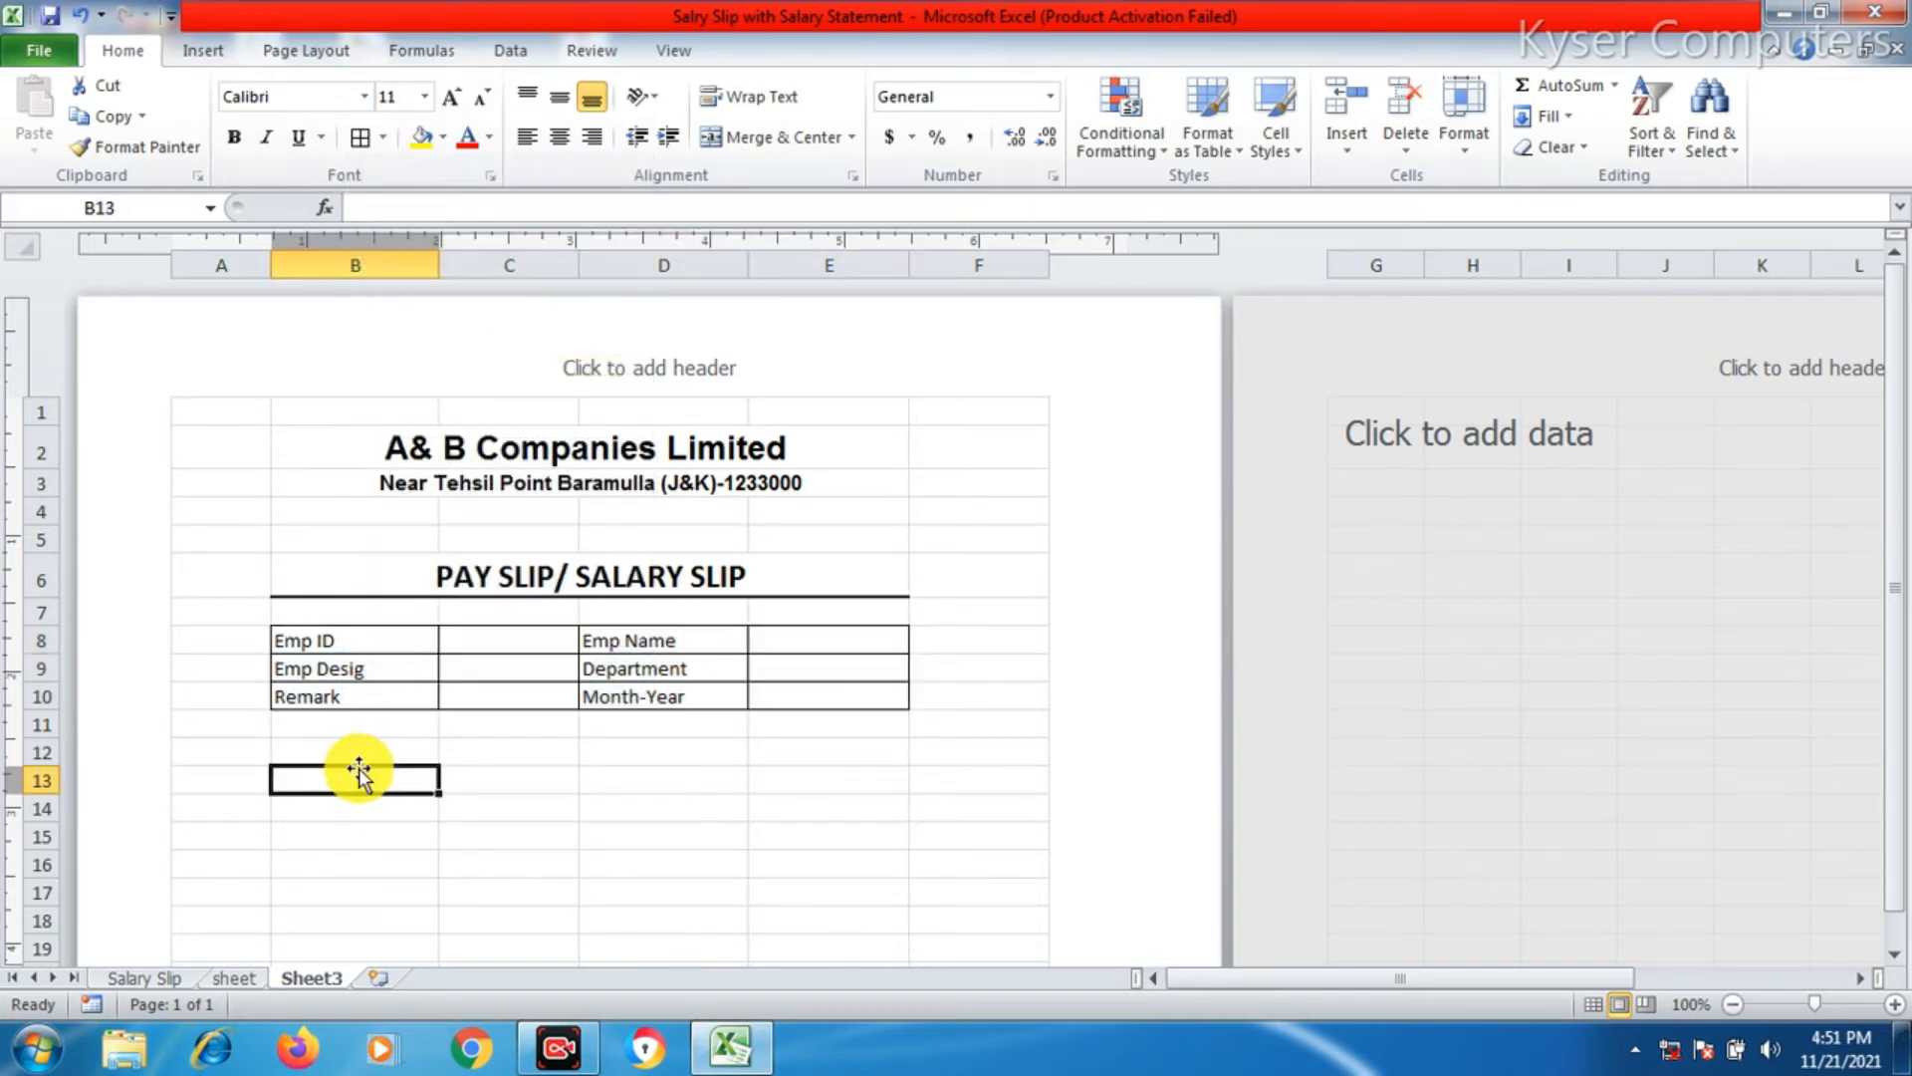
{"action": "left_click_drag", "start_coordinate": [351, 641], "coordinate": [842, 697]}
{"action": "left_click", "coordinate": [364, 140]}
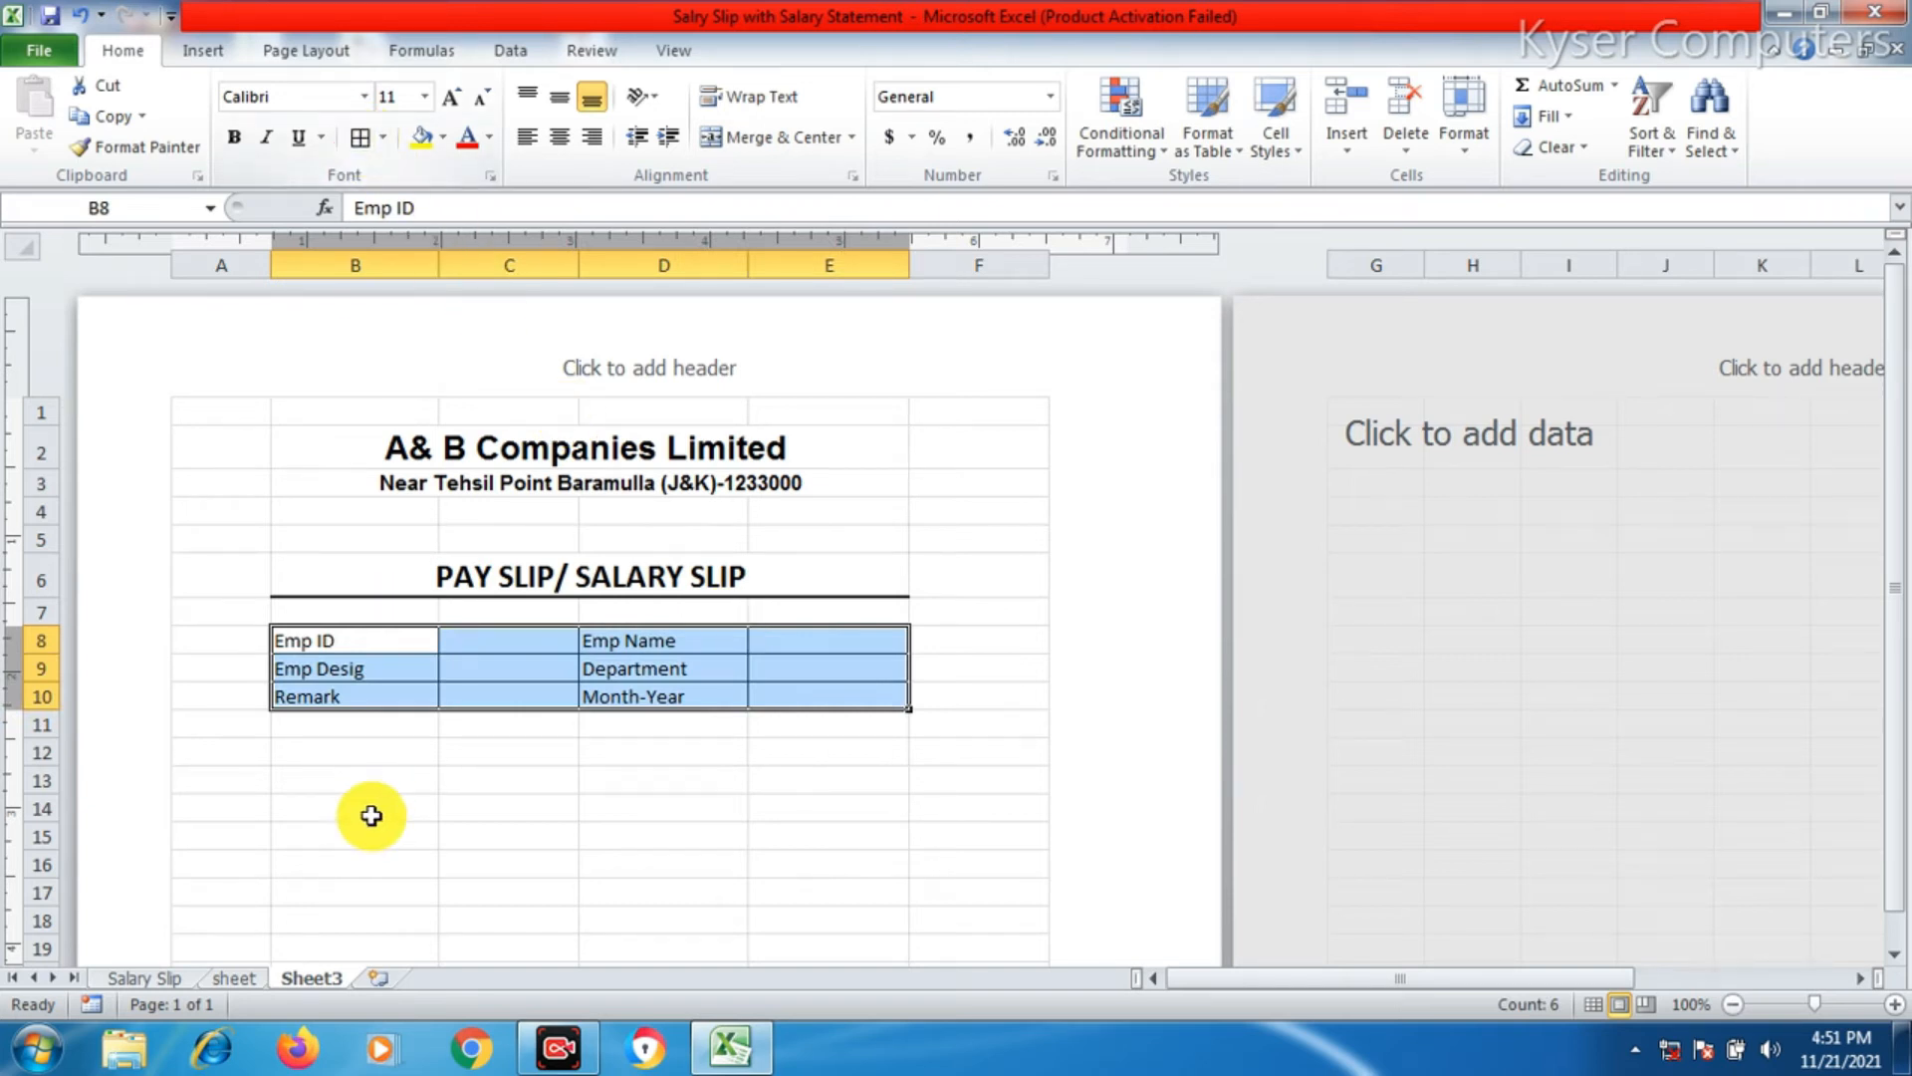
{"action": "left_click", "coordinate": [382, 746]}
- Make the employee detail labels in B8 to B10 and D8 to D10 bold
{"action": "left_click_drag", "start_coordinate": [350, 640], "coordinate": [358, 687]}
{"action": "left_click", "coordinate": [233, 138]}
{"action": "left_click_drag", "start_coordinate": [626, 640], "coordinate": [637, 697]}
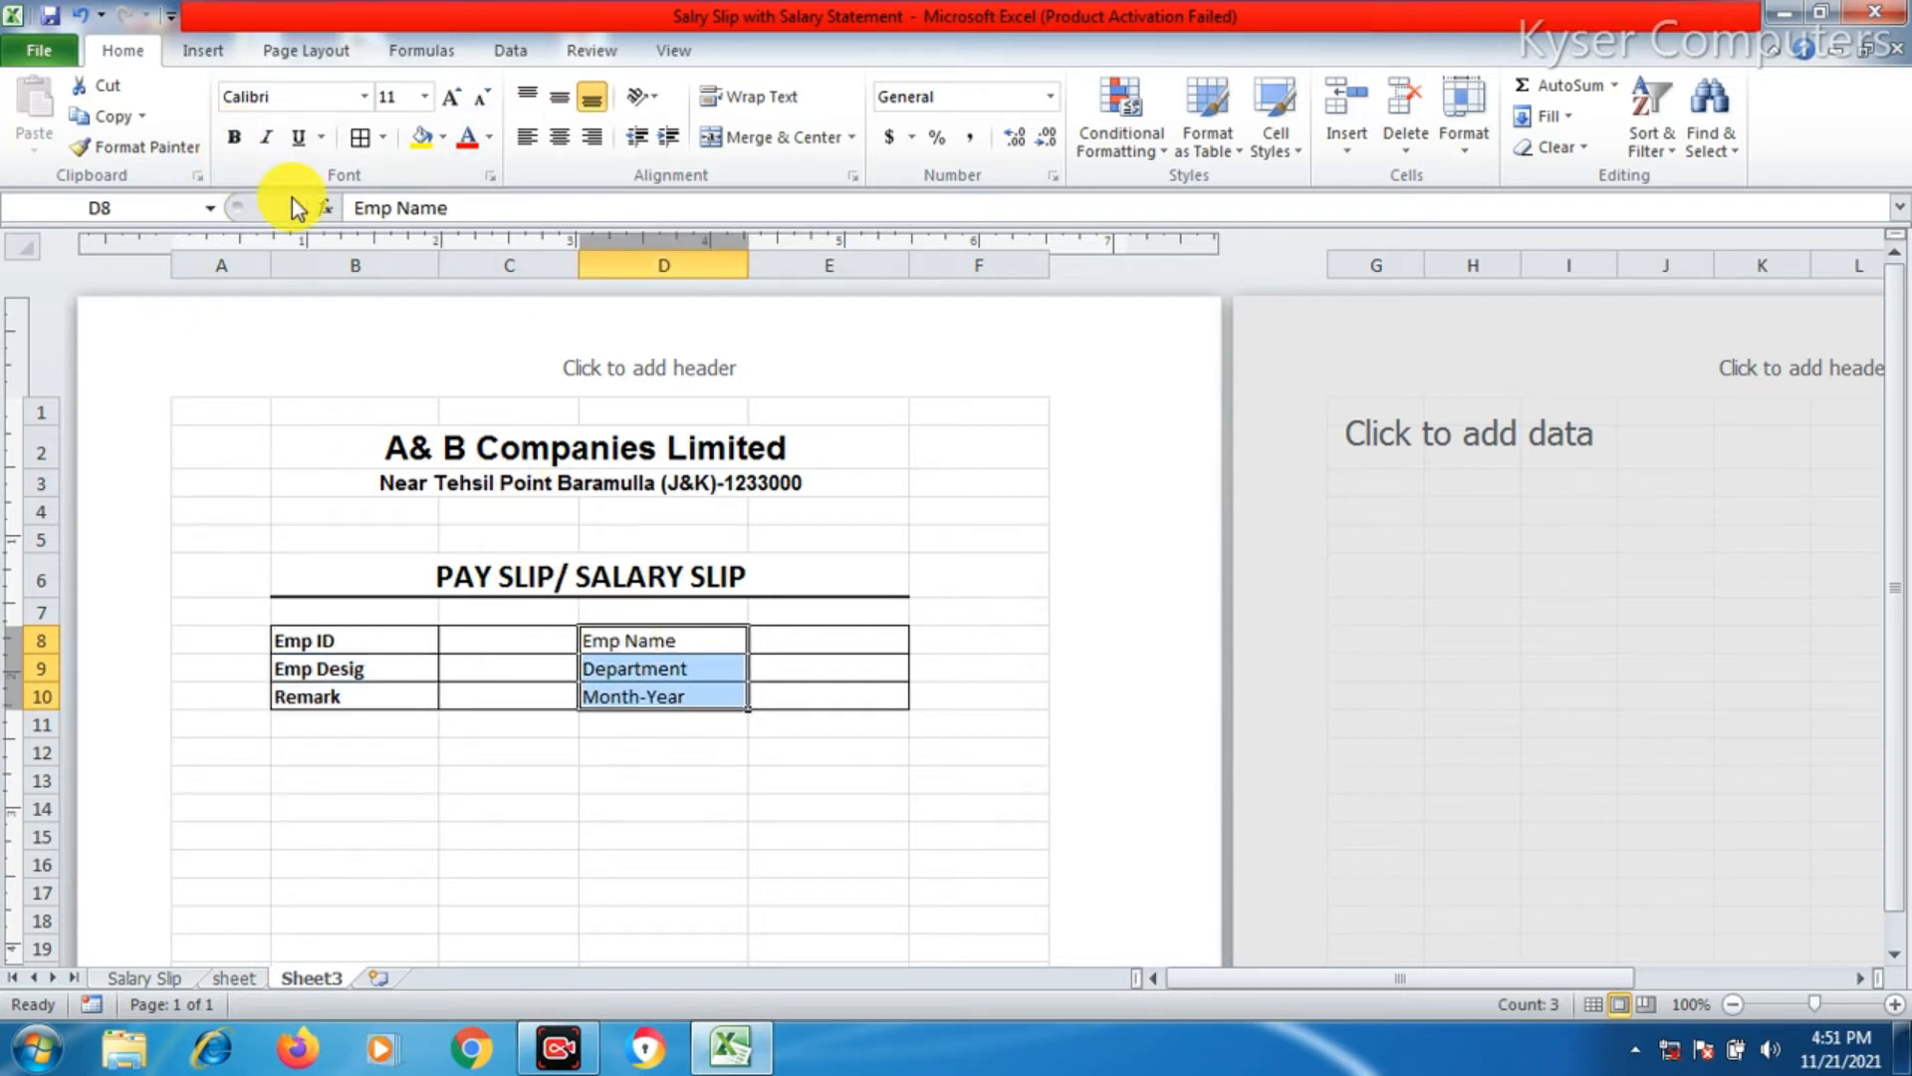
{"action": "left_click", "coordinate": [233, 138]}
{"action": "left_click", "coordinate": [354, 776]}
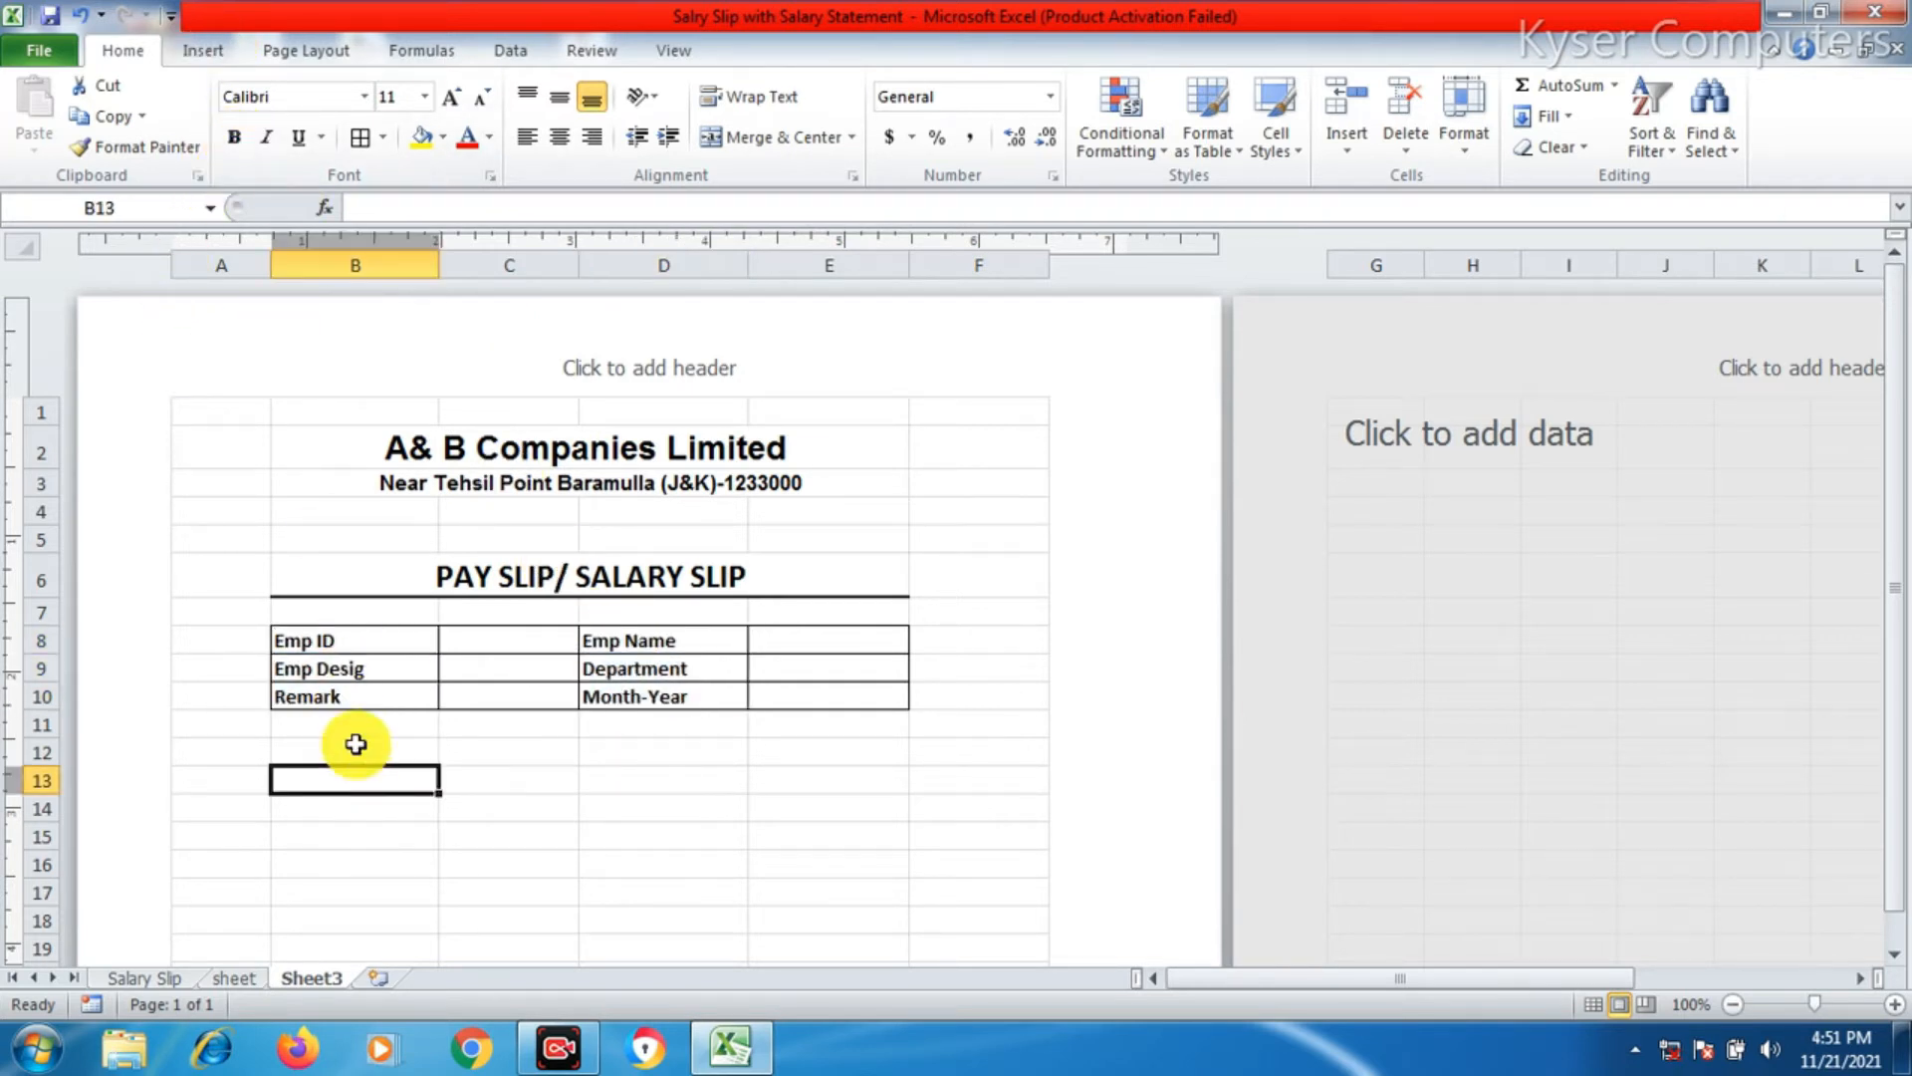
- Set the labels in B8 to B10 to the Arial font and copy their formatting to the labels in D8 to D10
{"action": "left_click_drag", "start_coordinate": [353, 637], "coordinate": [350, 692]}
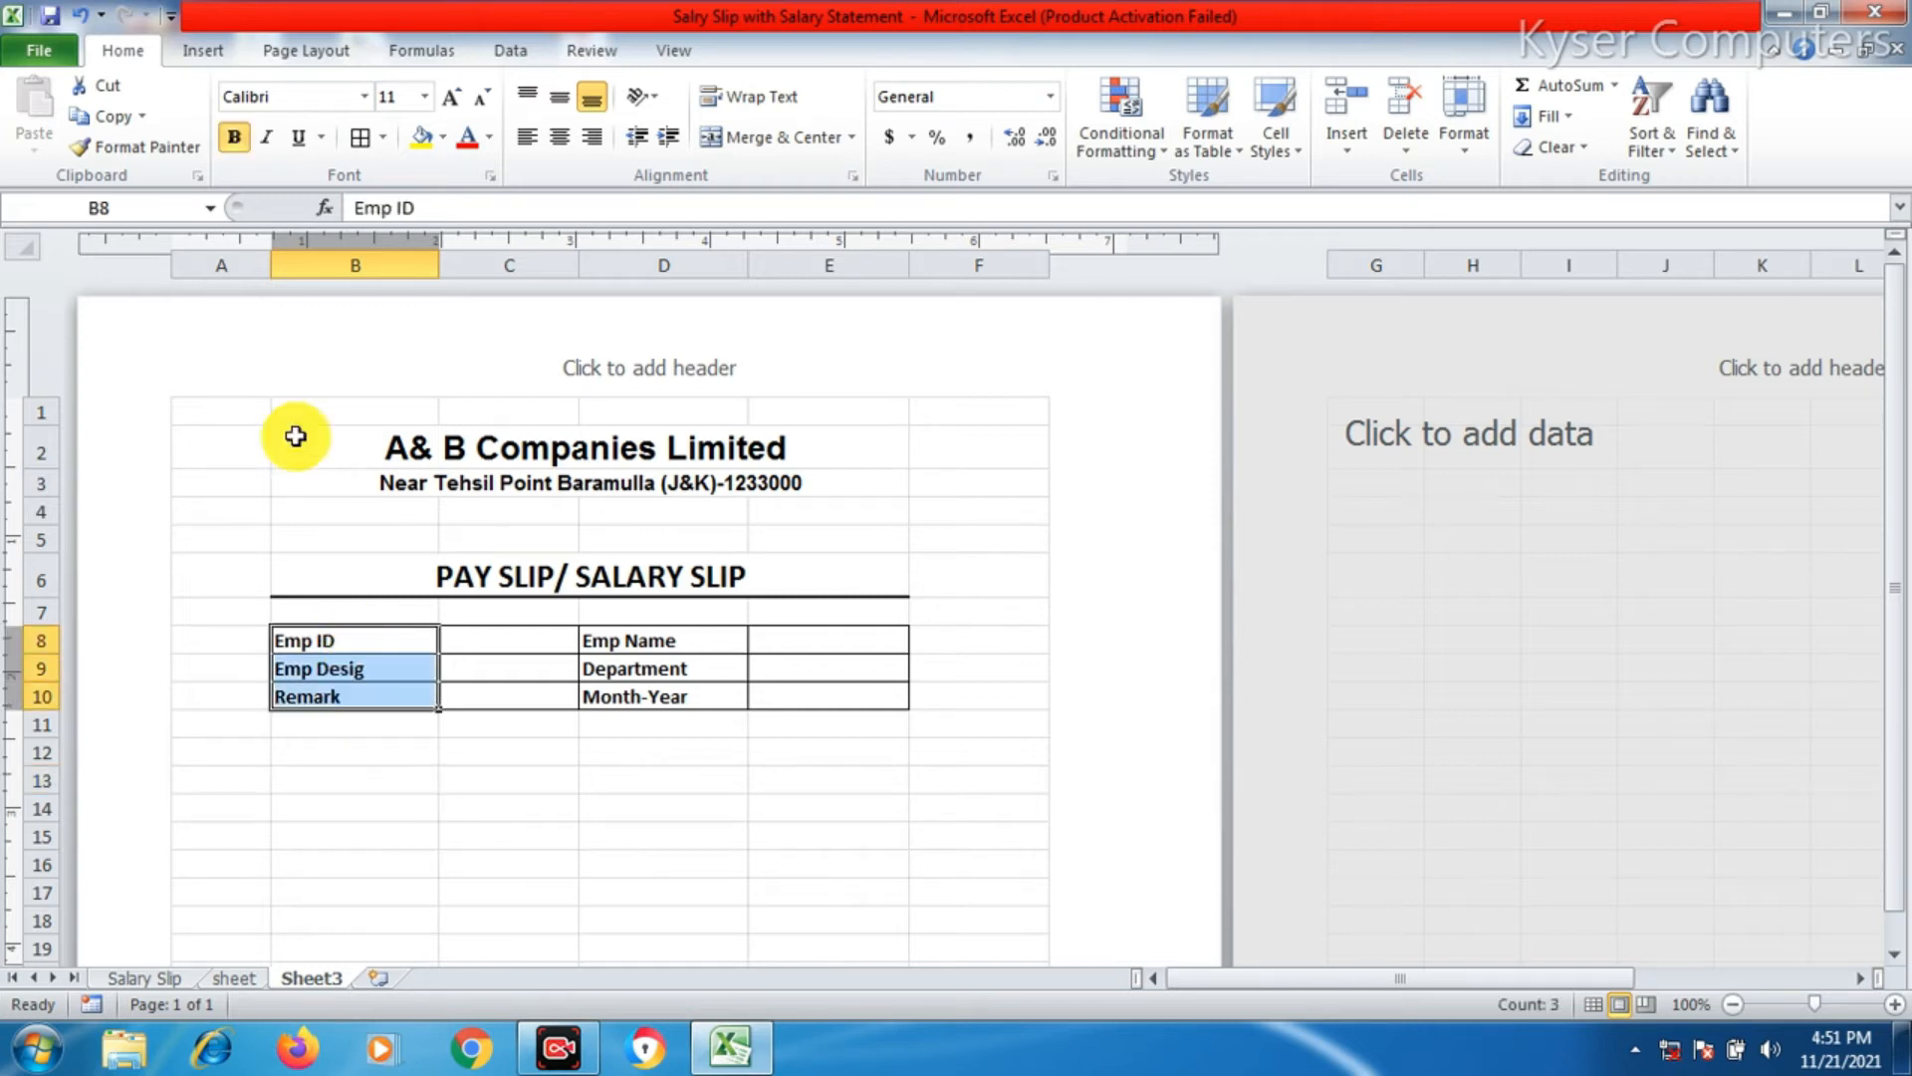
{"action": "left_click_drag", "start_coordinate": [627, 643], "coordinate": [634, 707]}
{"action": "left_click", "coordinate": [299, 752]}
{"action": "left_click_drag", "start_coordinate": [329, 640], "coordinate": [349, 704]}
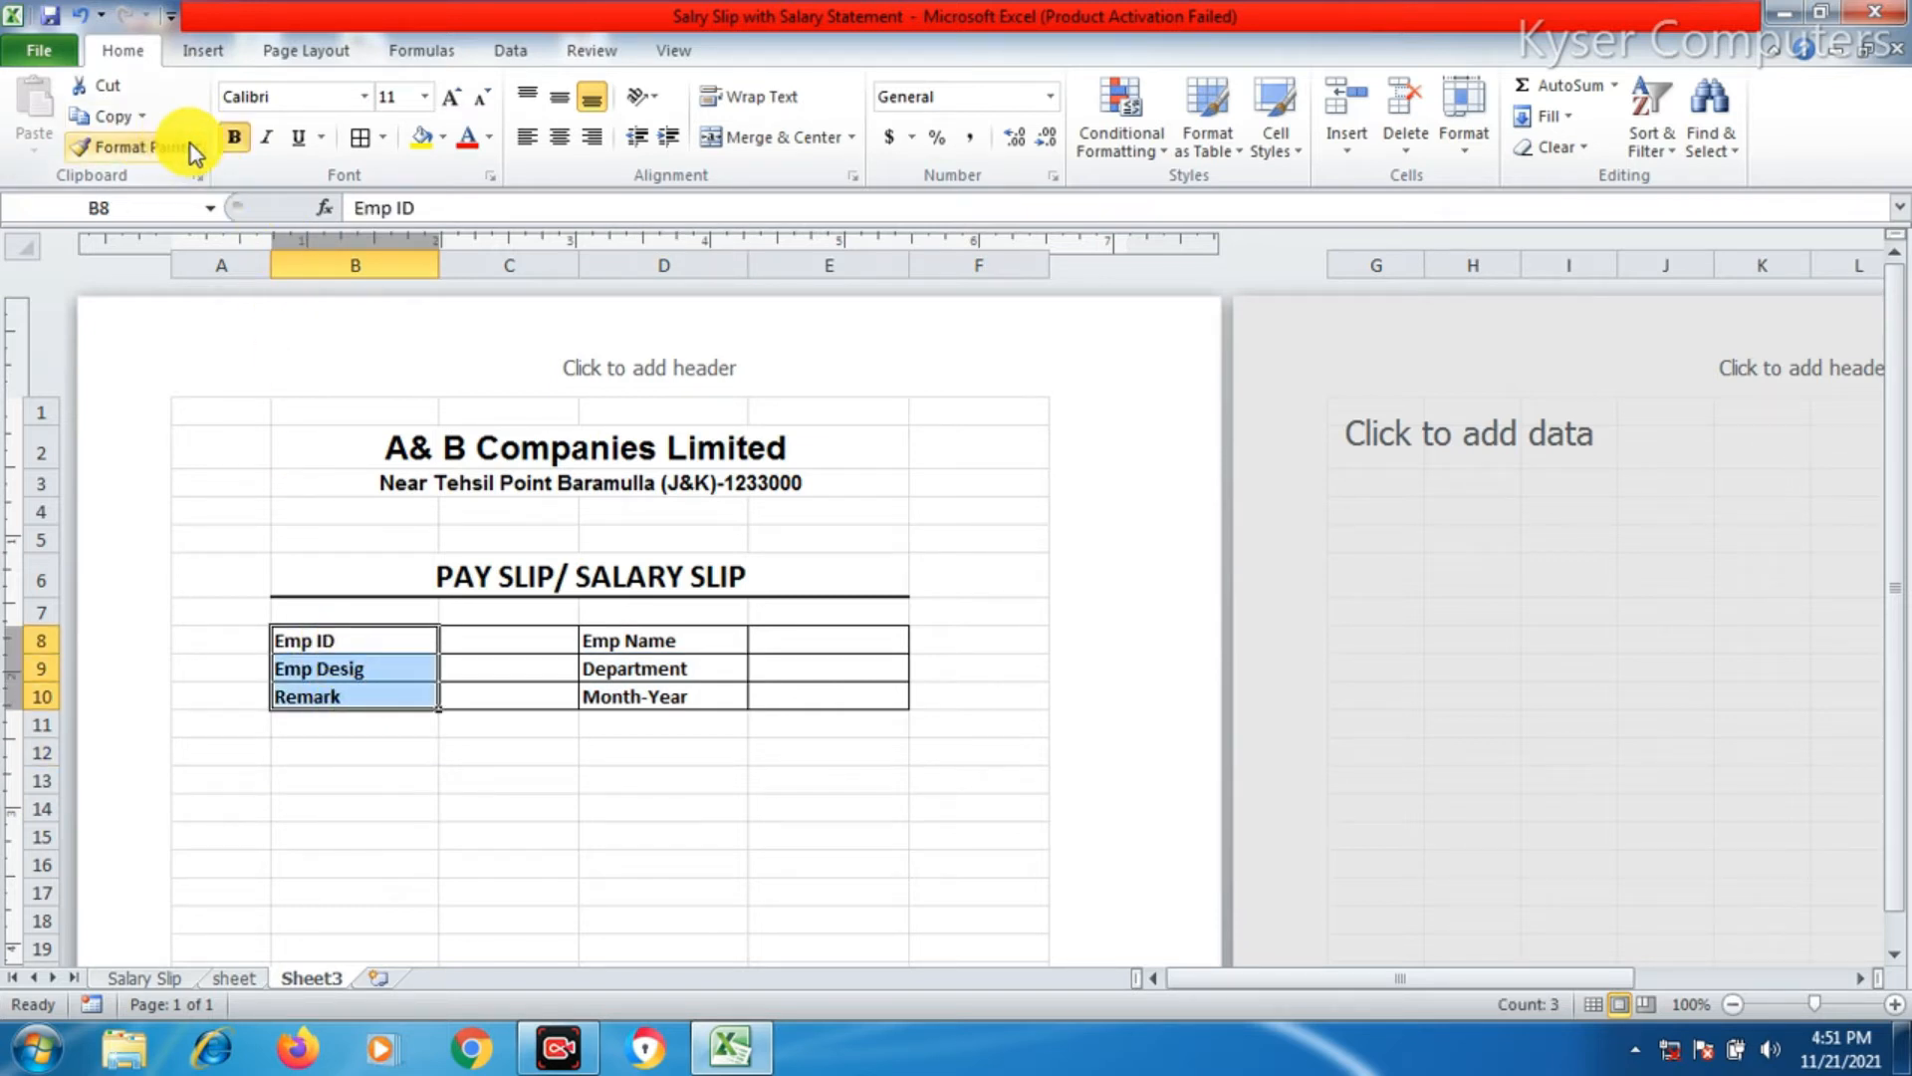
{"action": "left_click", "coordinate": [361, 96]}
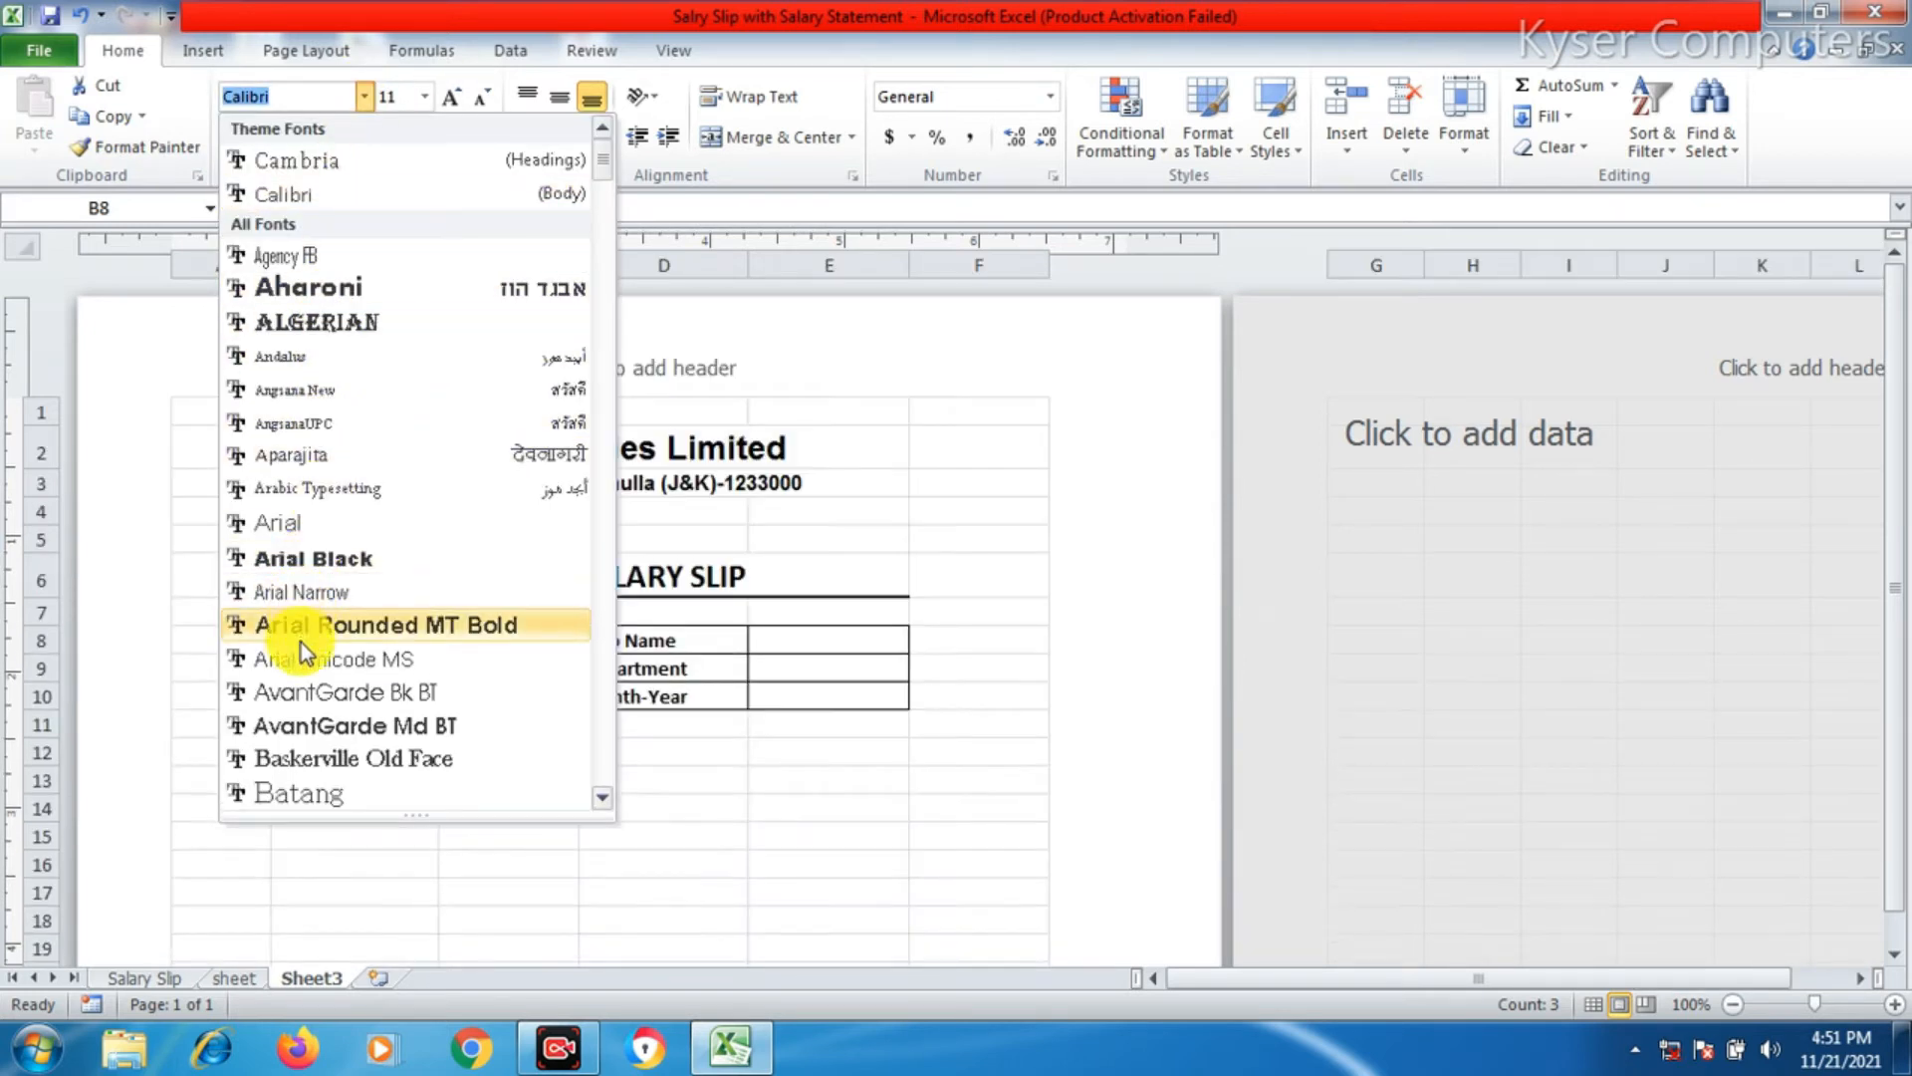
{"action": "left_click", "coordinate": [319, 526]}
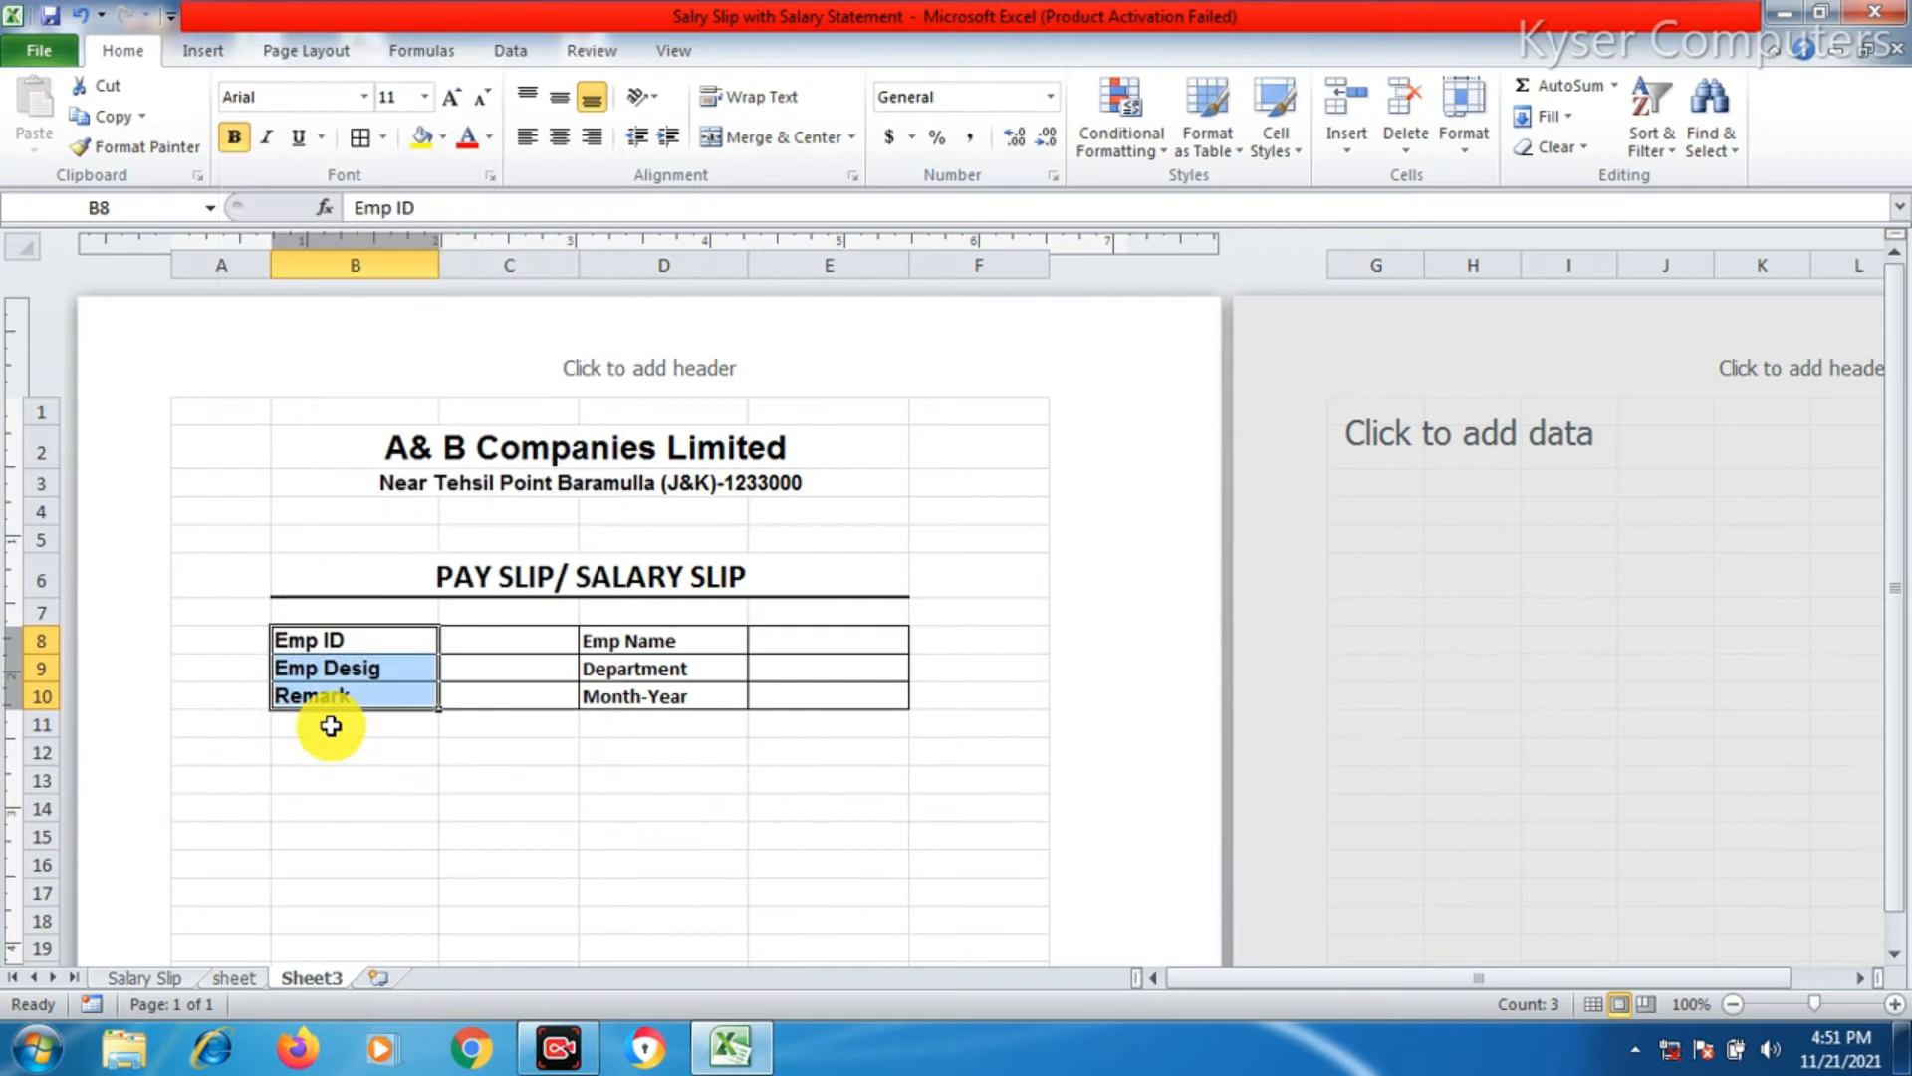
{"action": "left_click", "coordinate": [150, 148]}
{"action": "left_click_drag", "start_coordinate": [642, 639], "coordinate": [643, 697]}
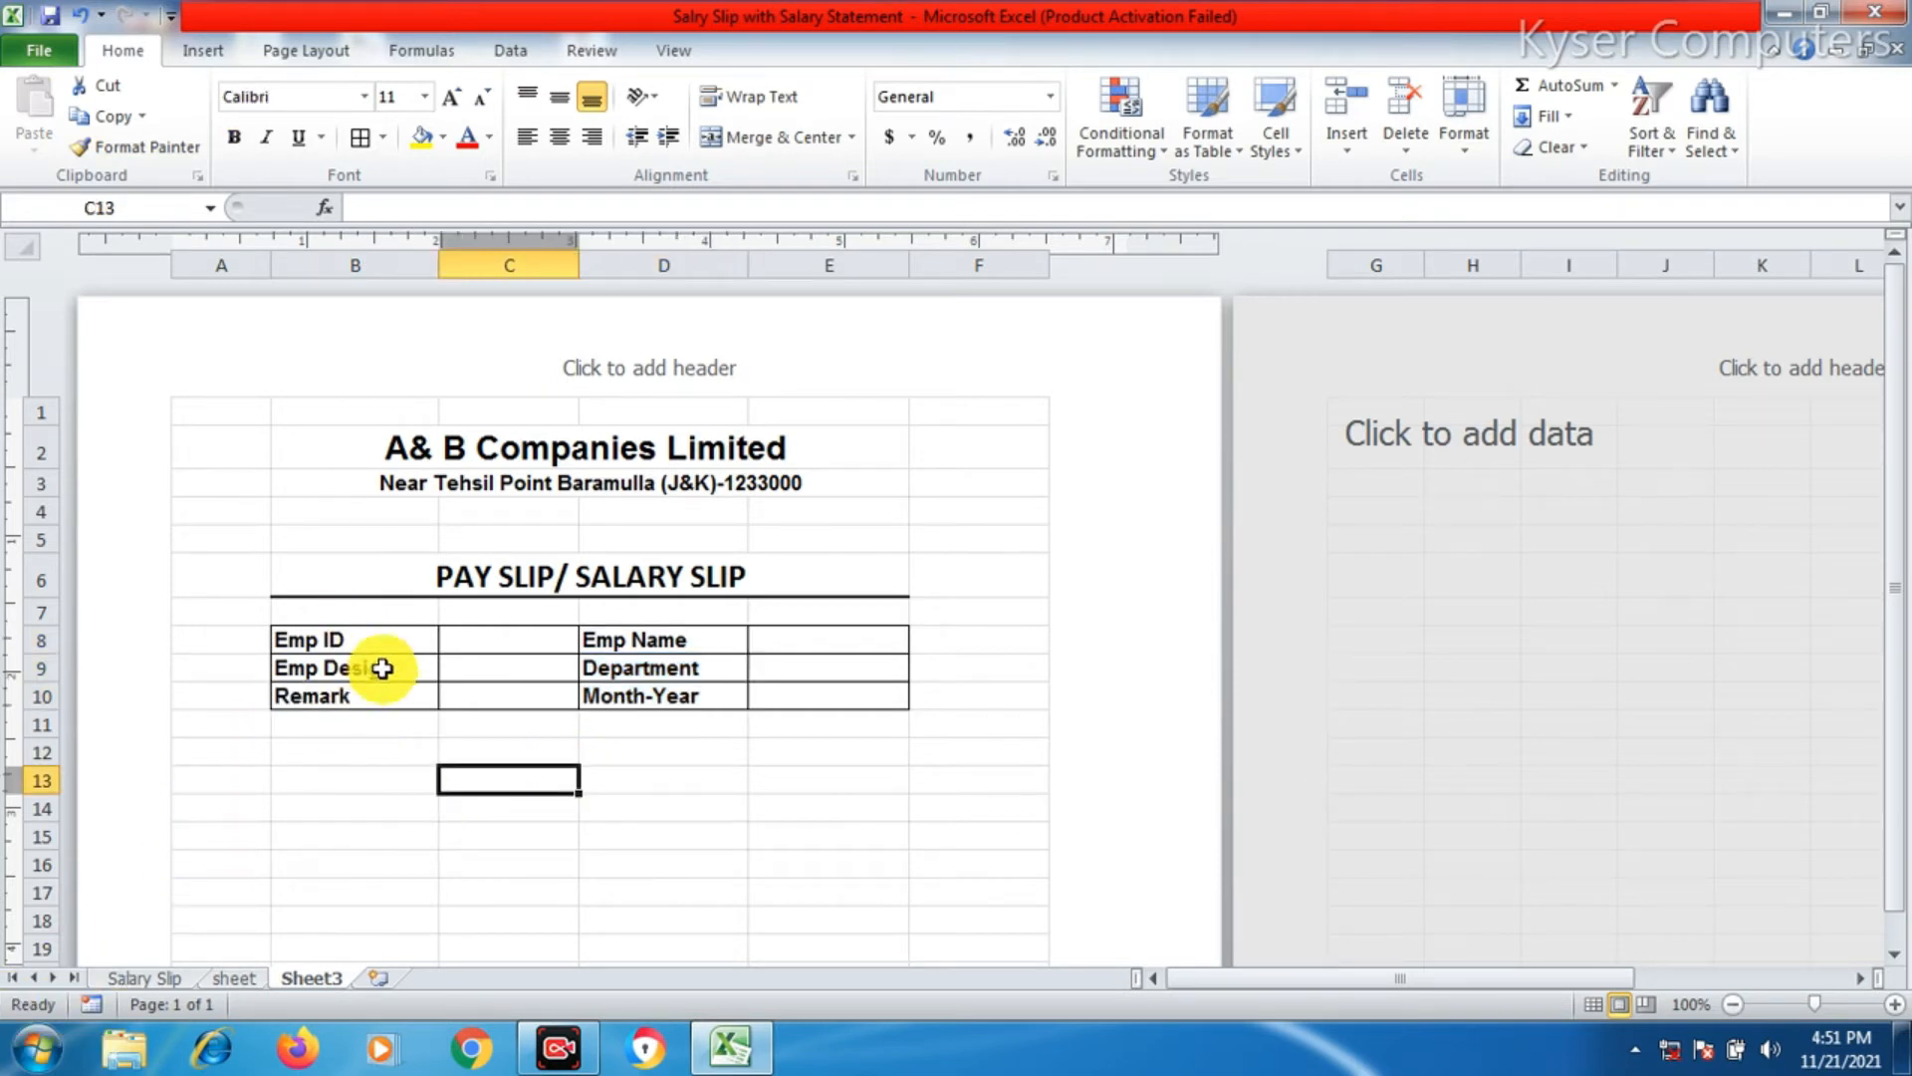
- Enter the column headings Earning, Amount, Deductions and Amount in cells B11 to E11
{"action": "scroll", "coordinate": [587, 762], "scroll_direction": "down", "scroll_amount": 2}
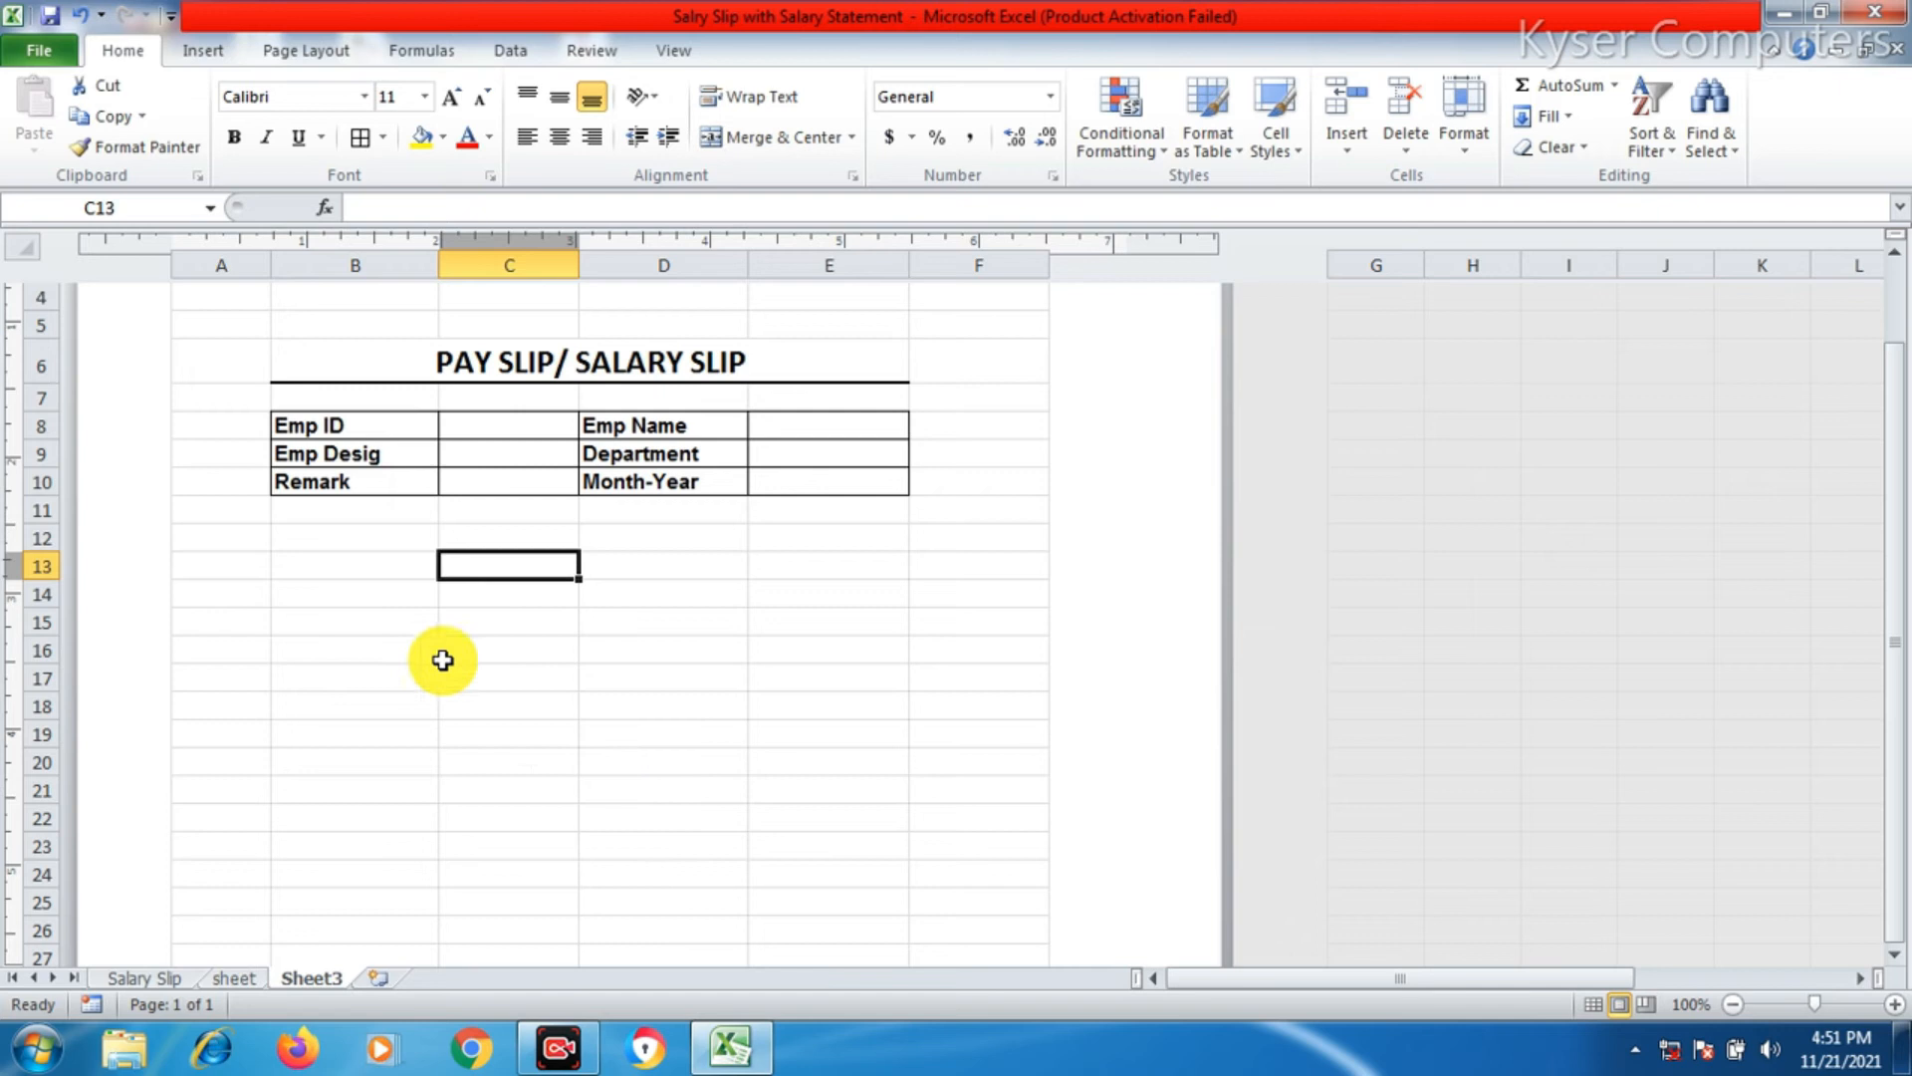
{"action": "left_click", "coordinate": [362, 520]}
{"action": "type", "text": "E"}
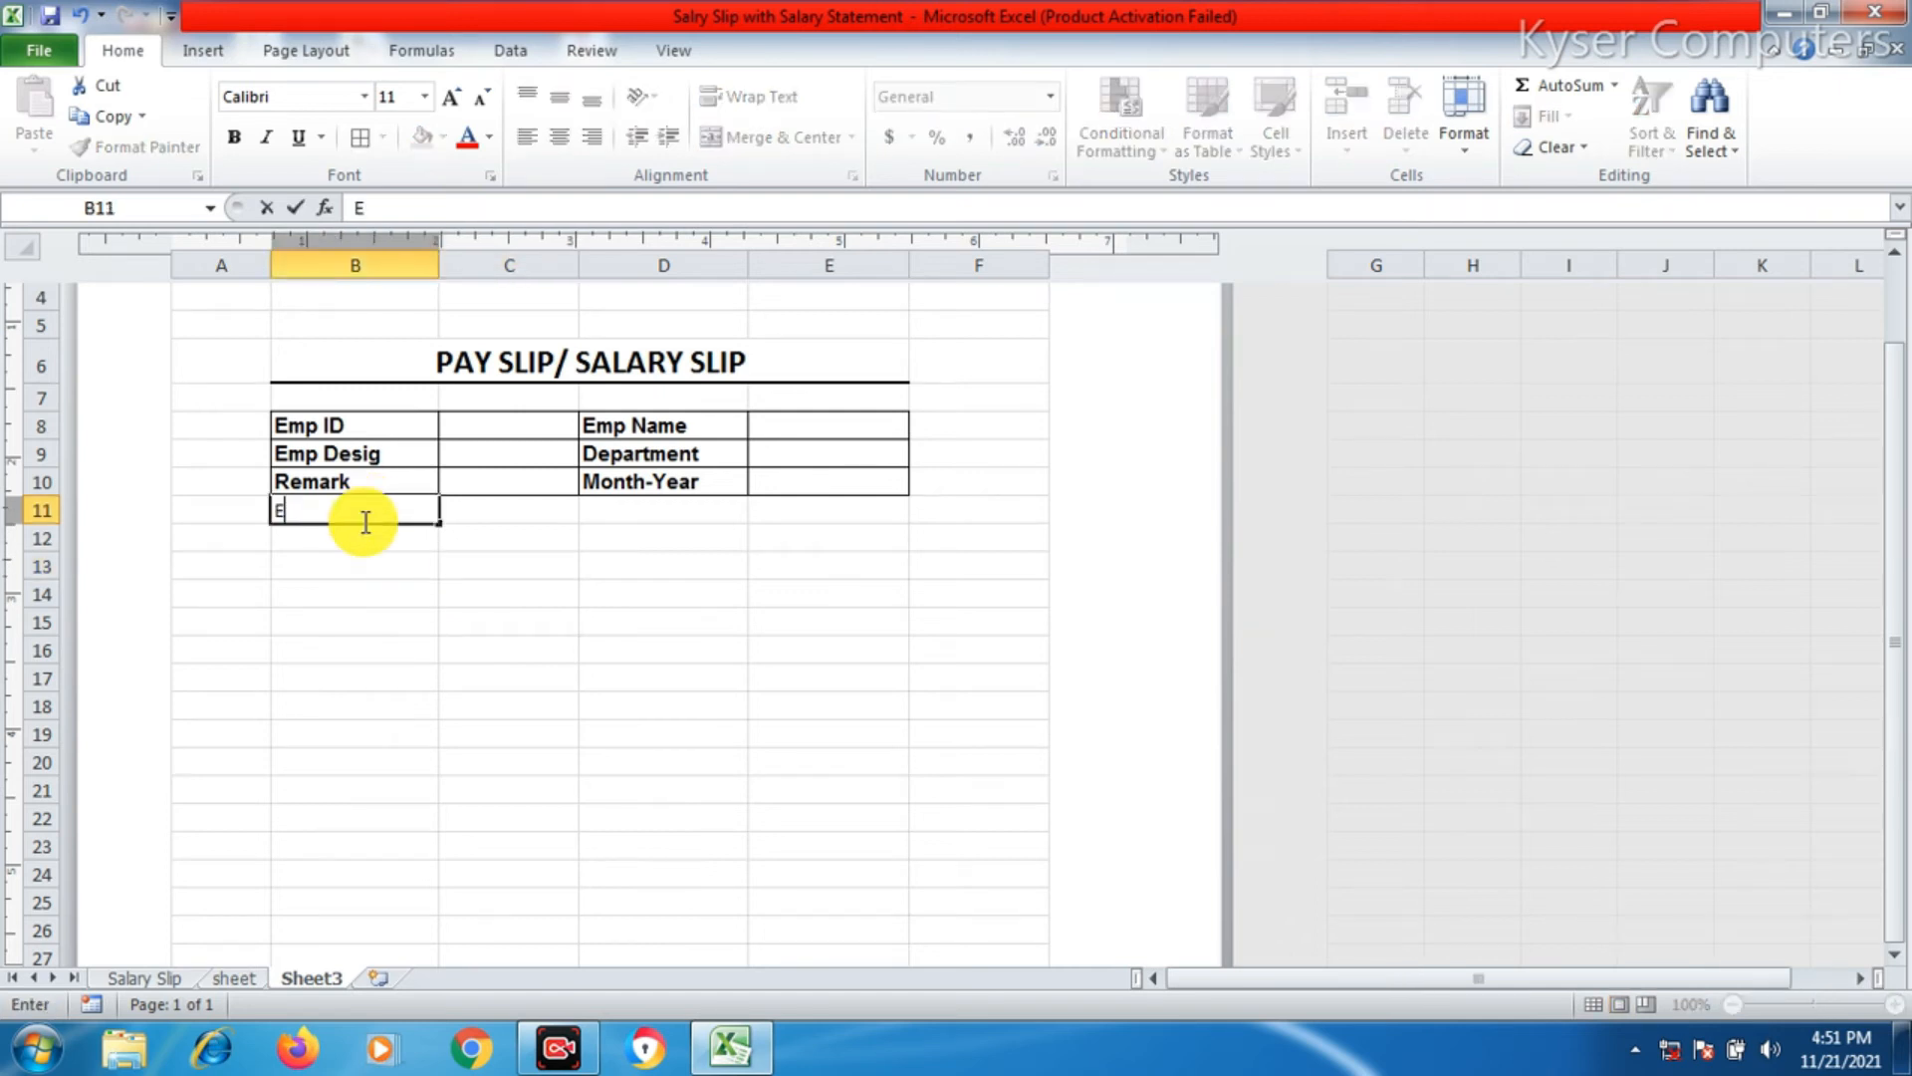
{"action": "type", "text": "arning"}
{"action": "key", "text": "Tab"}
{"action": "type", "text": "A"}
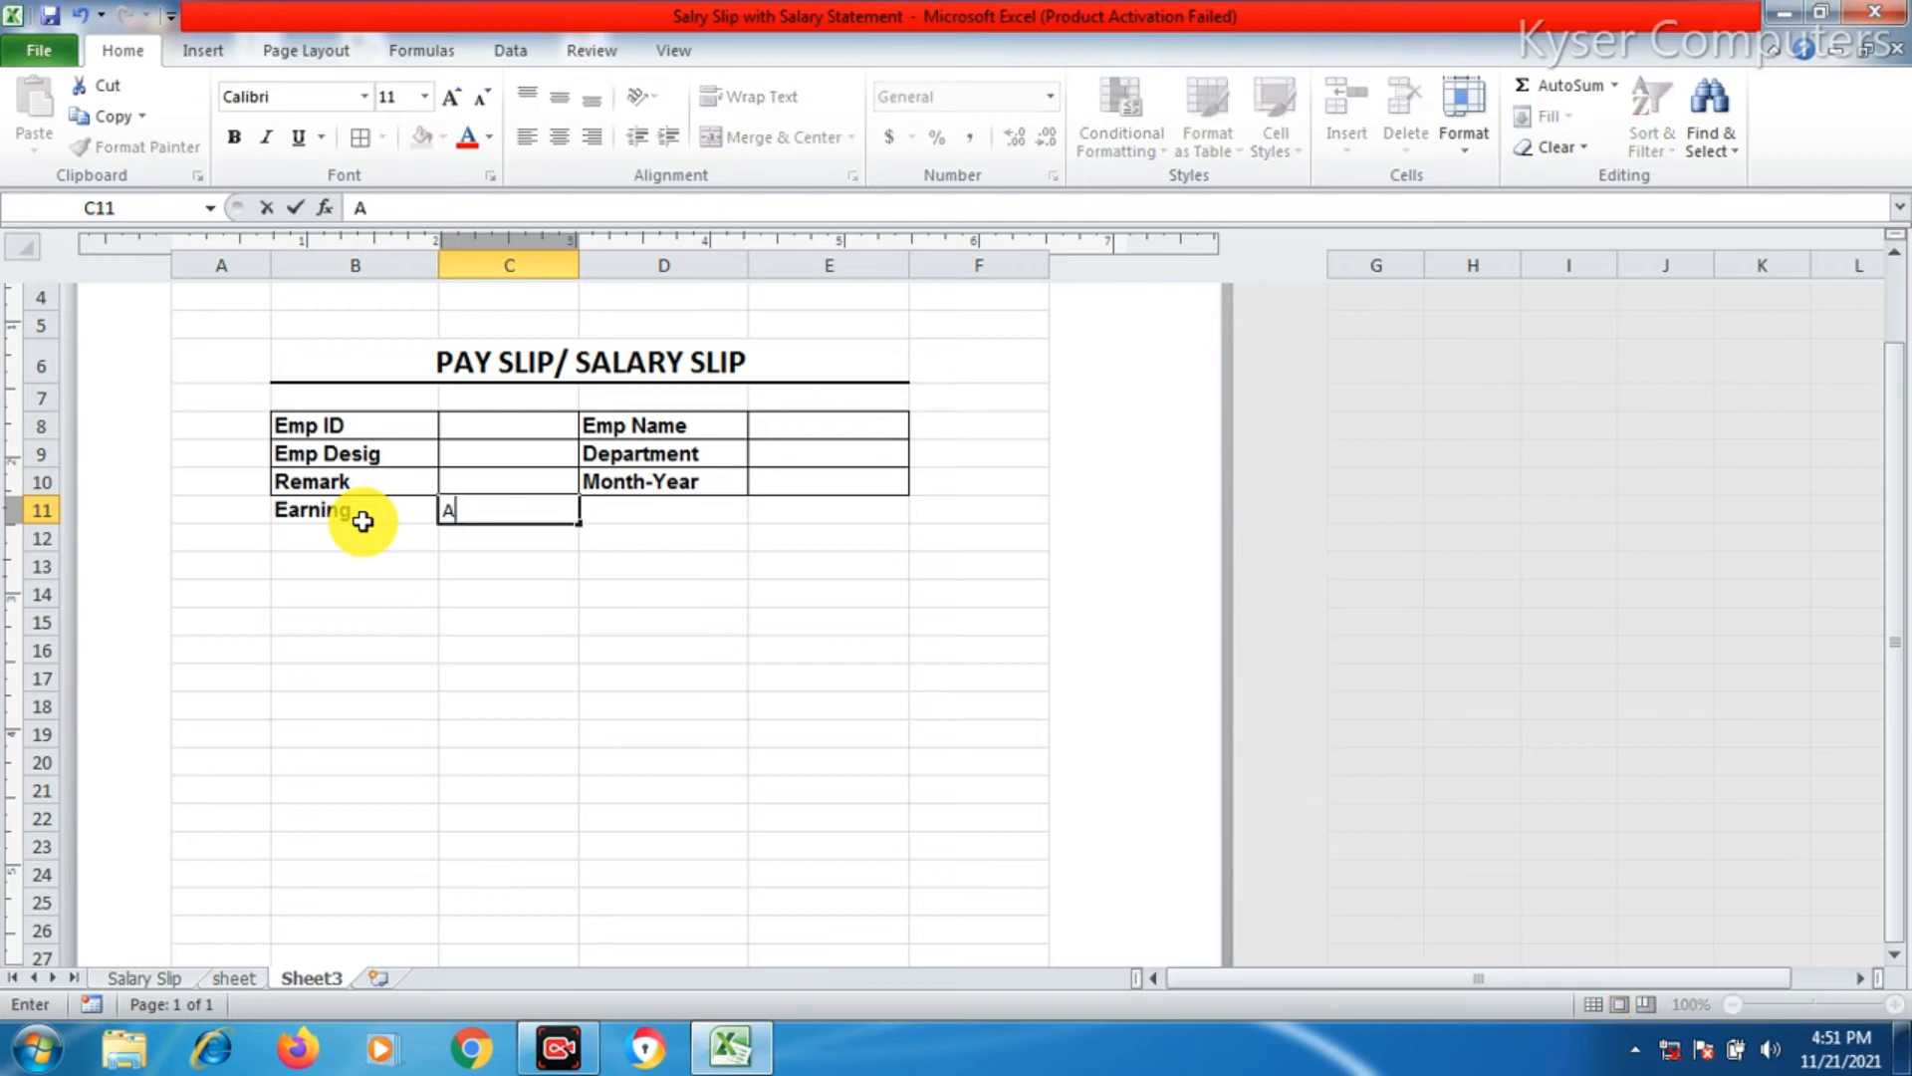
{"action": "type", "text": "mount"}
{"action": "key", "text": "Tab"}
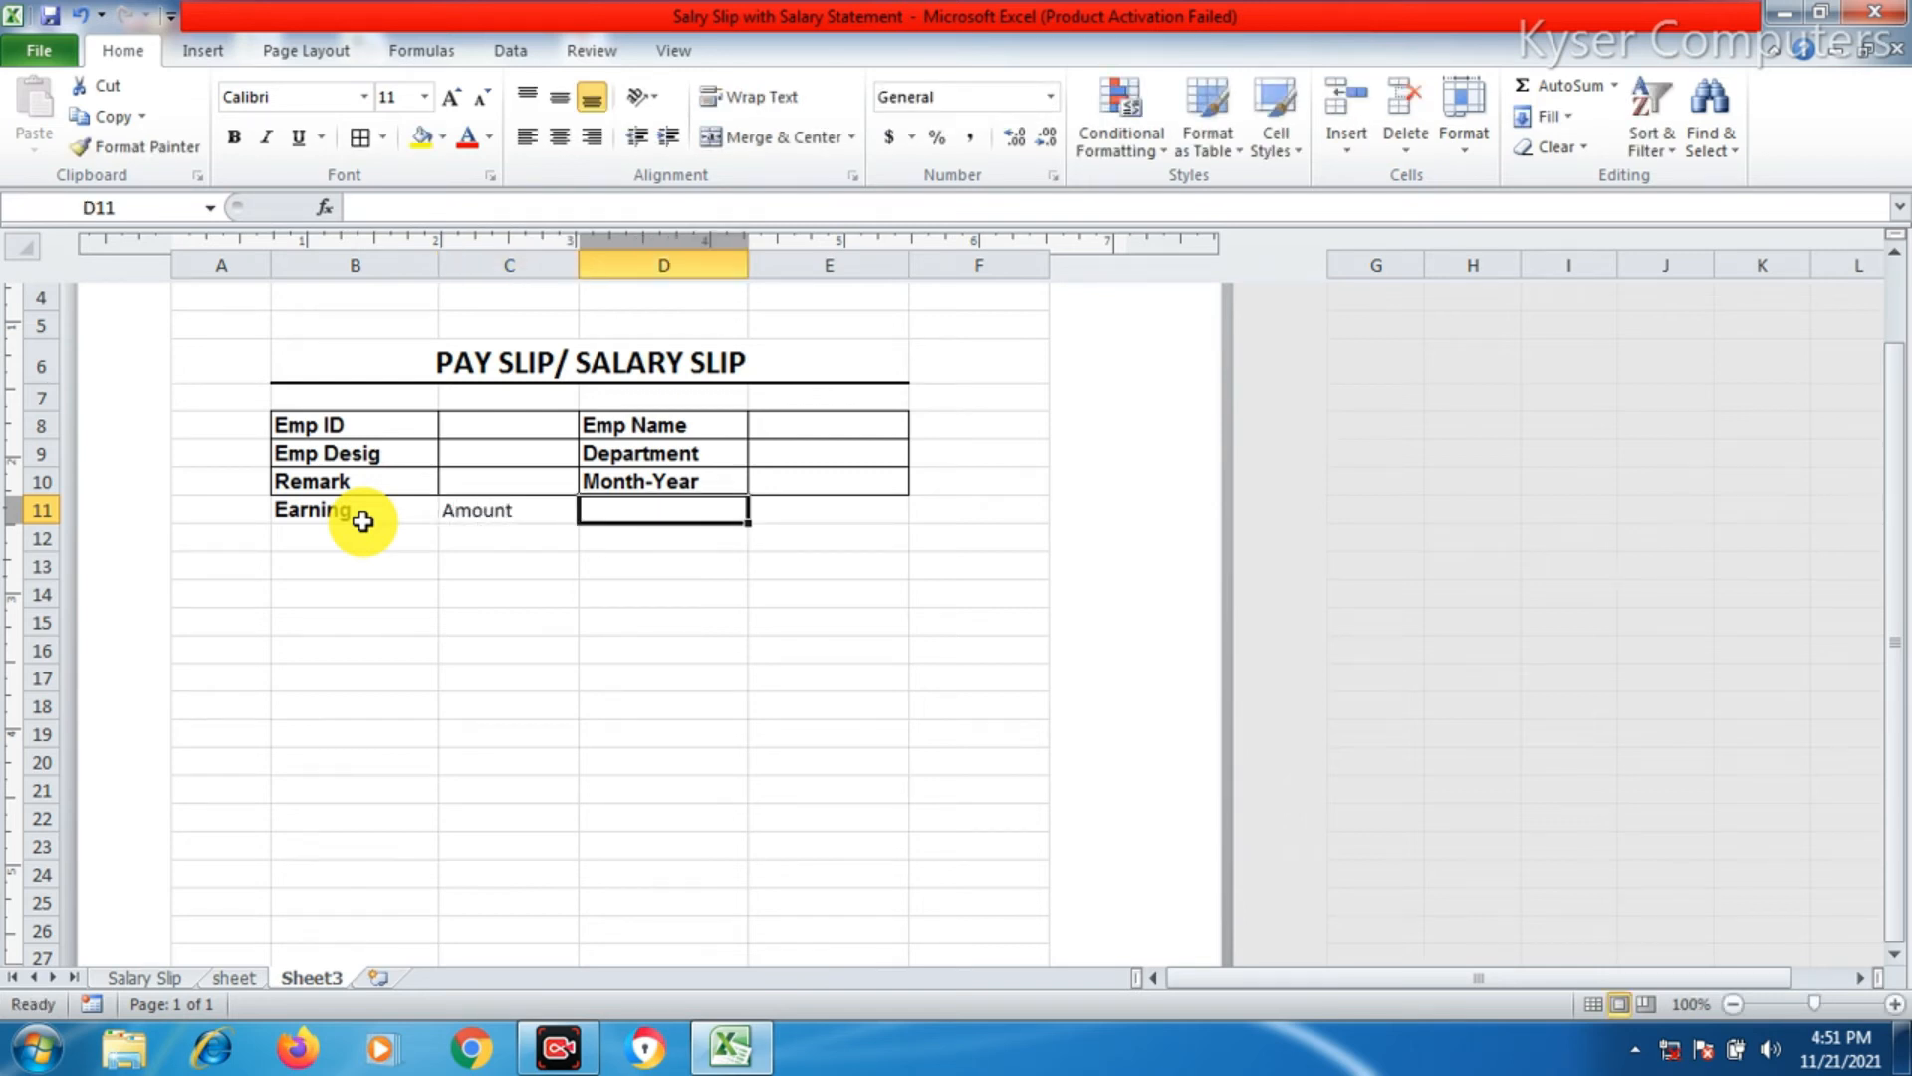
{"action": "type", "text": "Deductions"}
{"action": "key", "text": "Tab"}
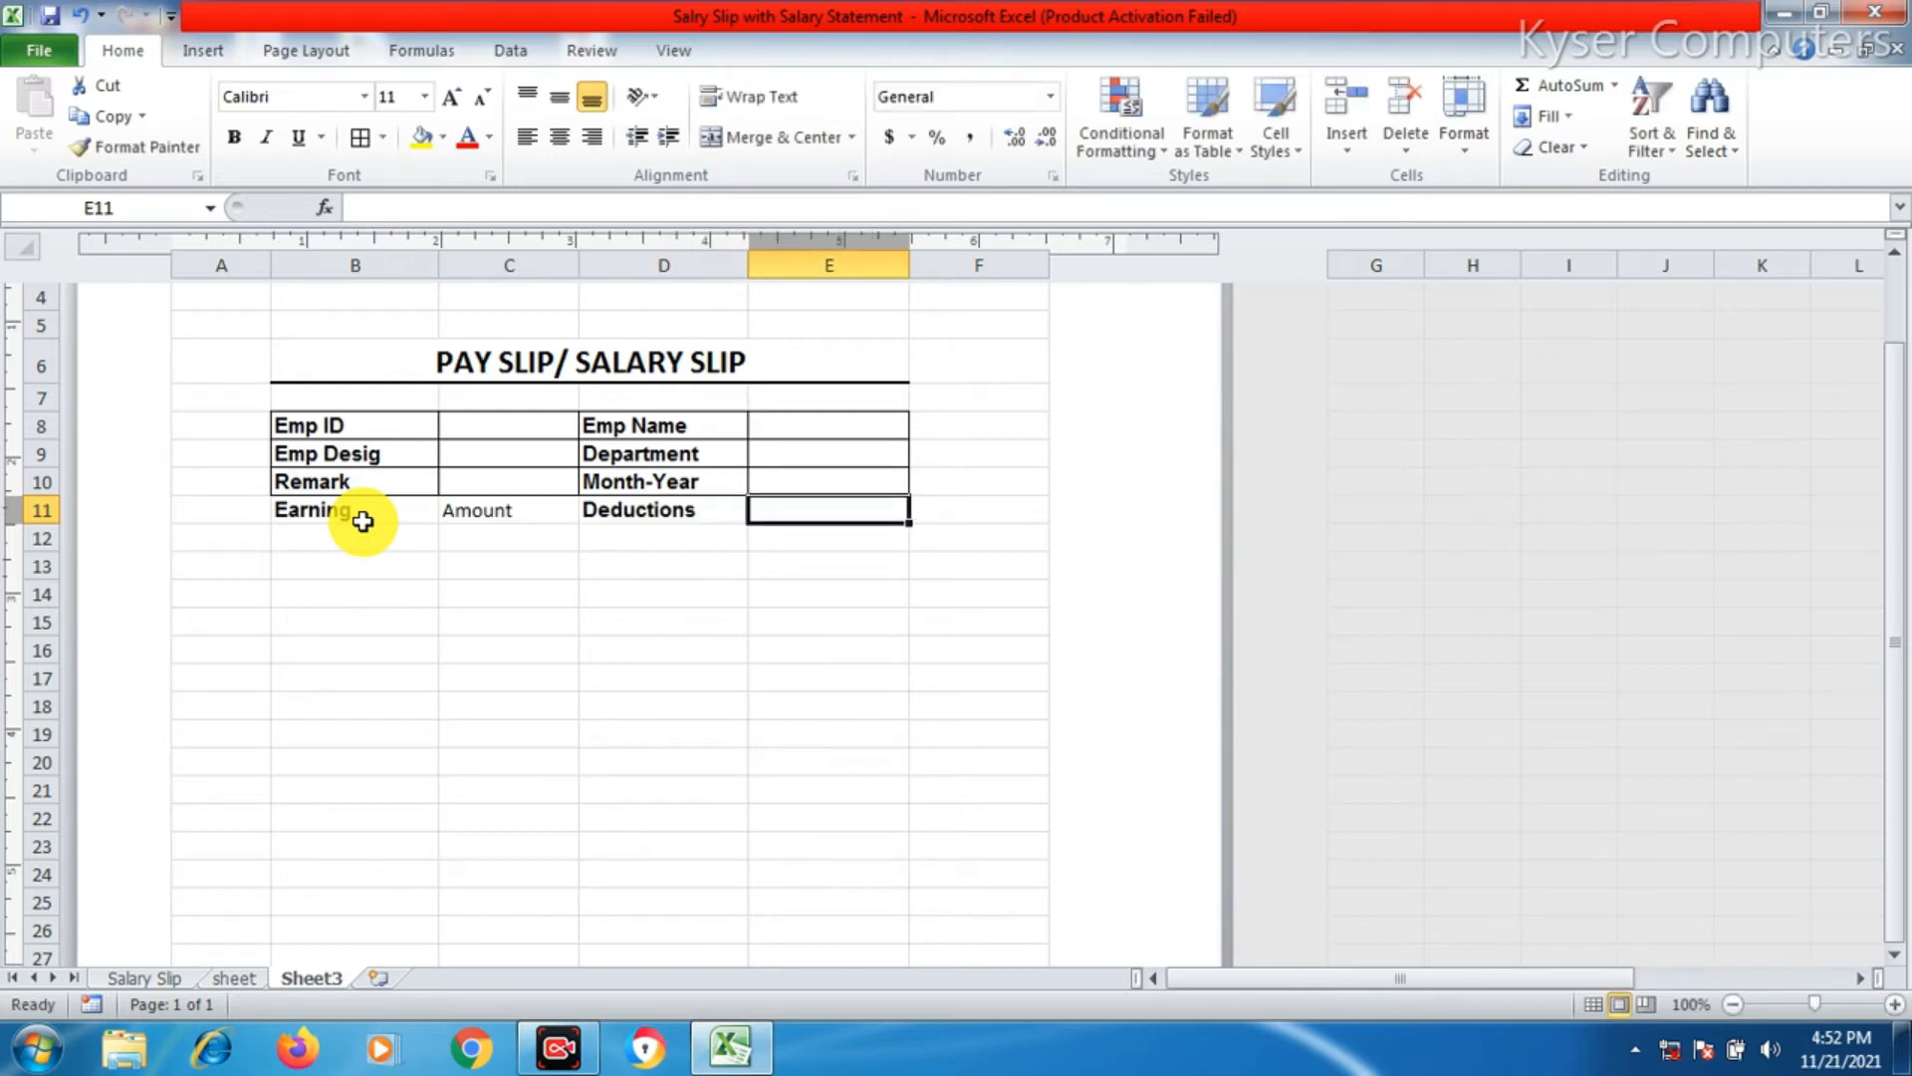
{"action": "type", "text": "Amoungt"}
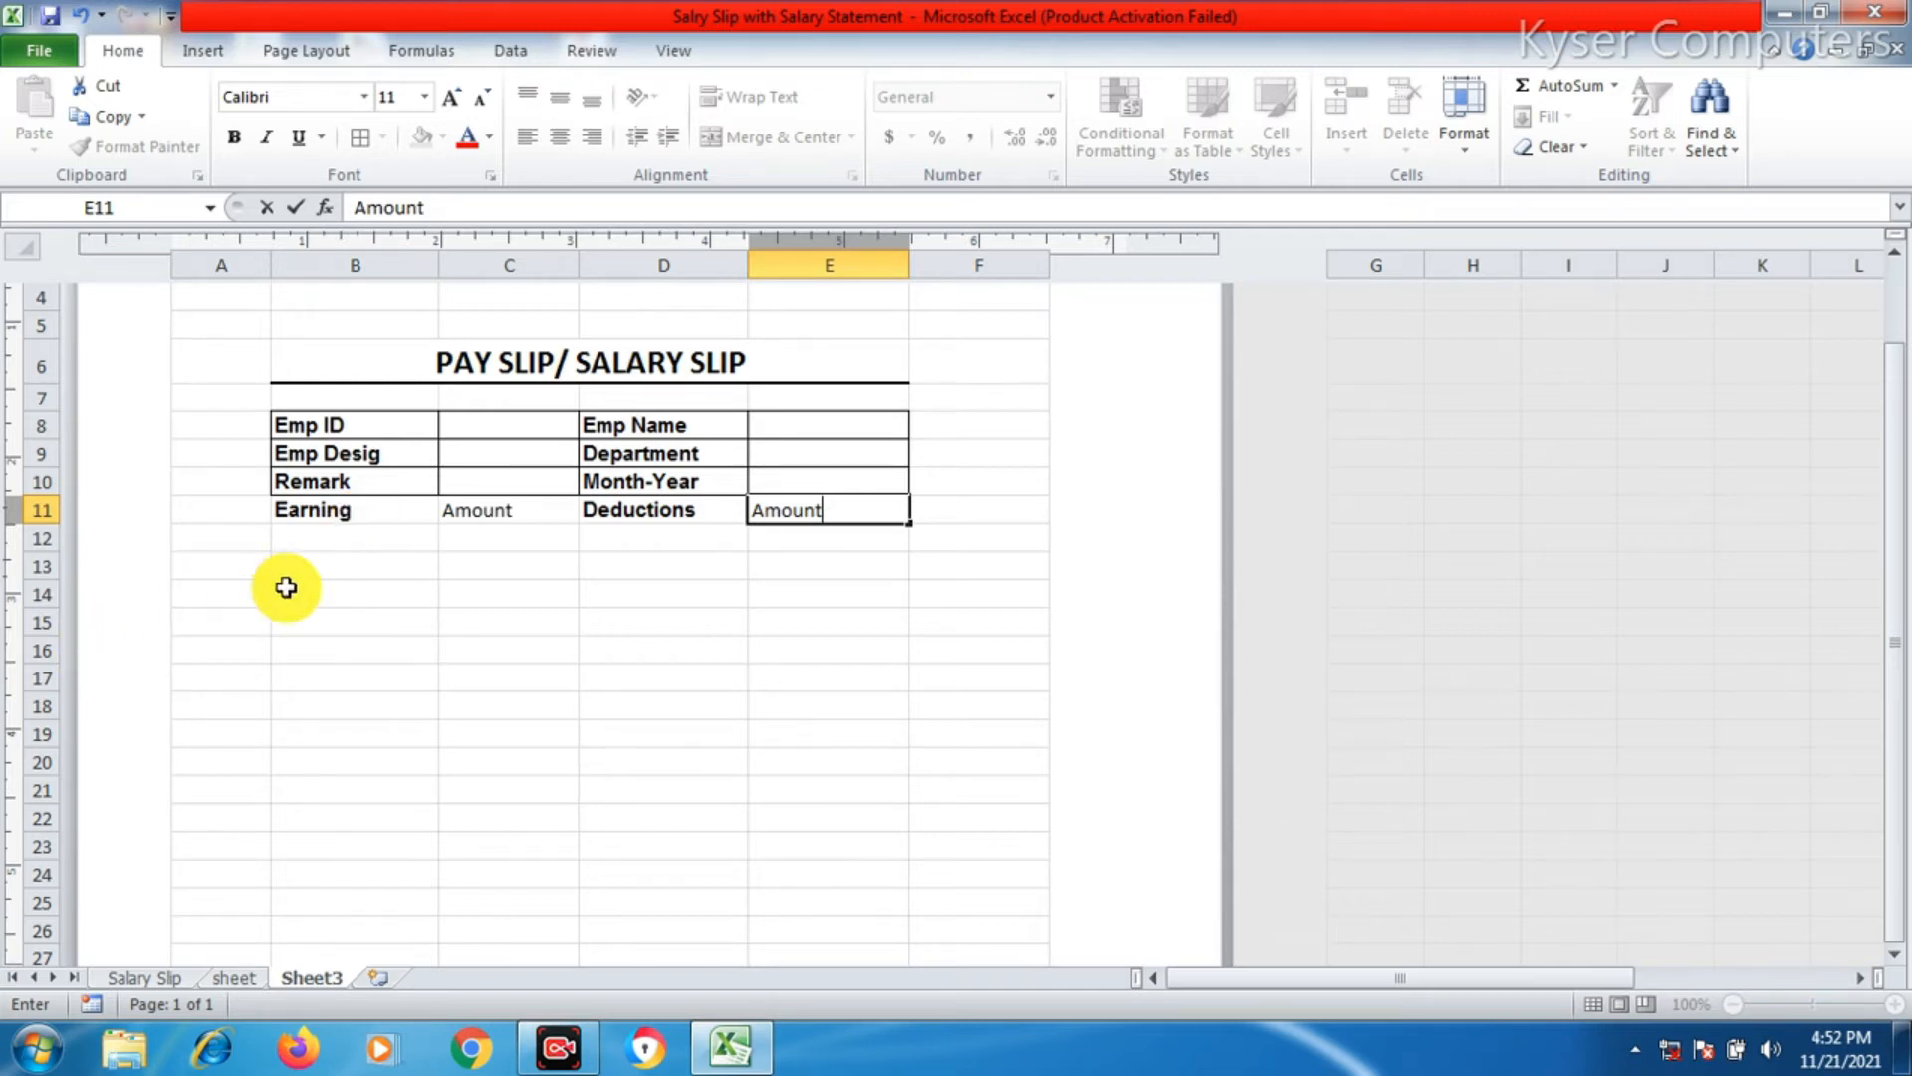
- Enter the labels Basic Salary in B12 and Allowances: in B13 below the Earning heading
{"action": "left_click", "coordinate": [303, 537]}
{"action": "type", "text": "Ba"}
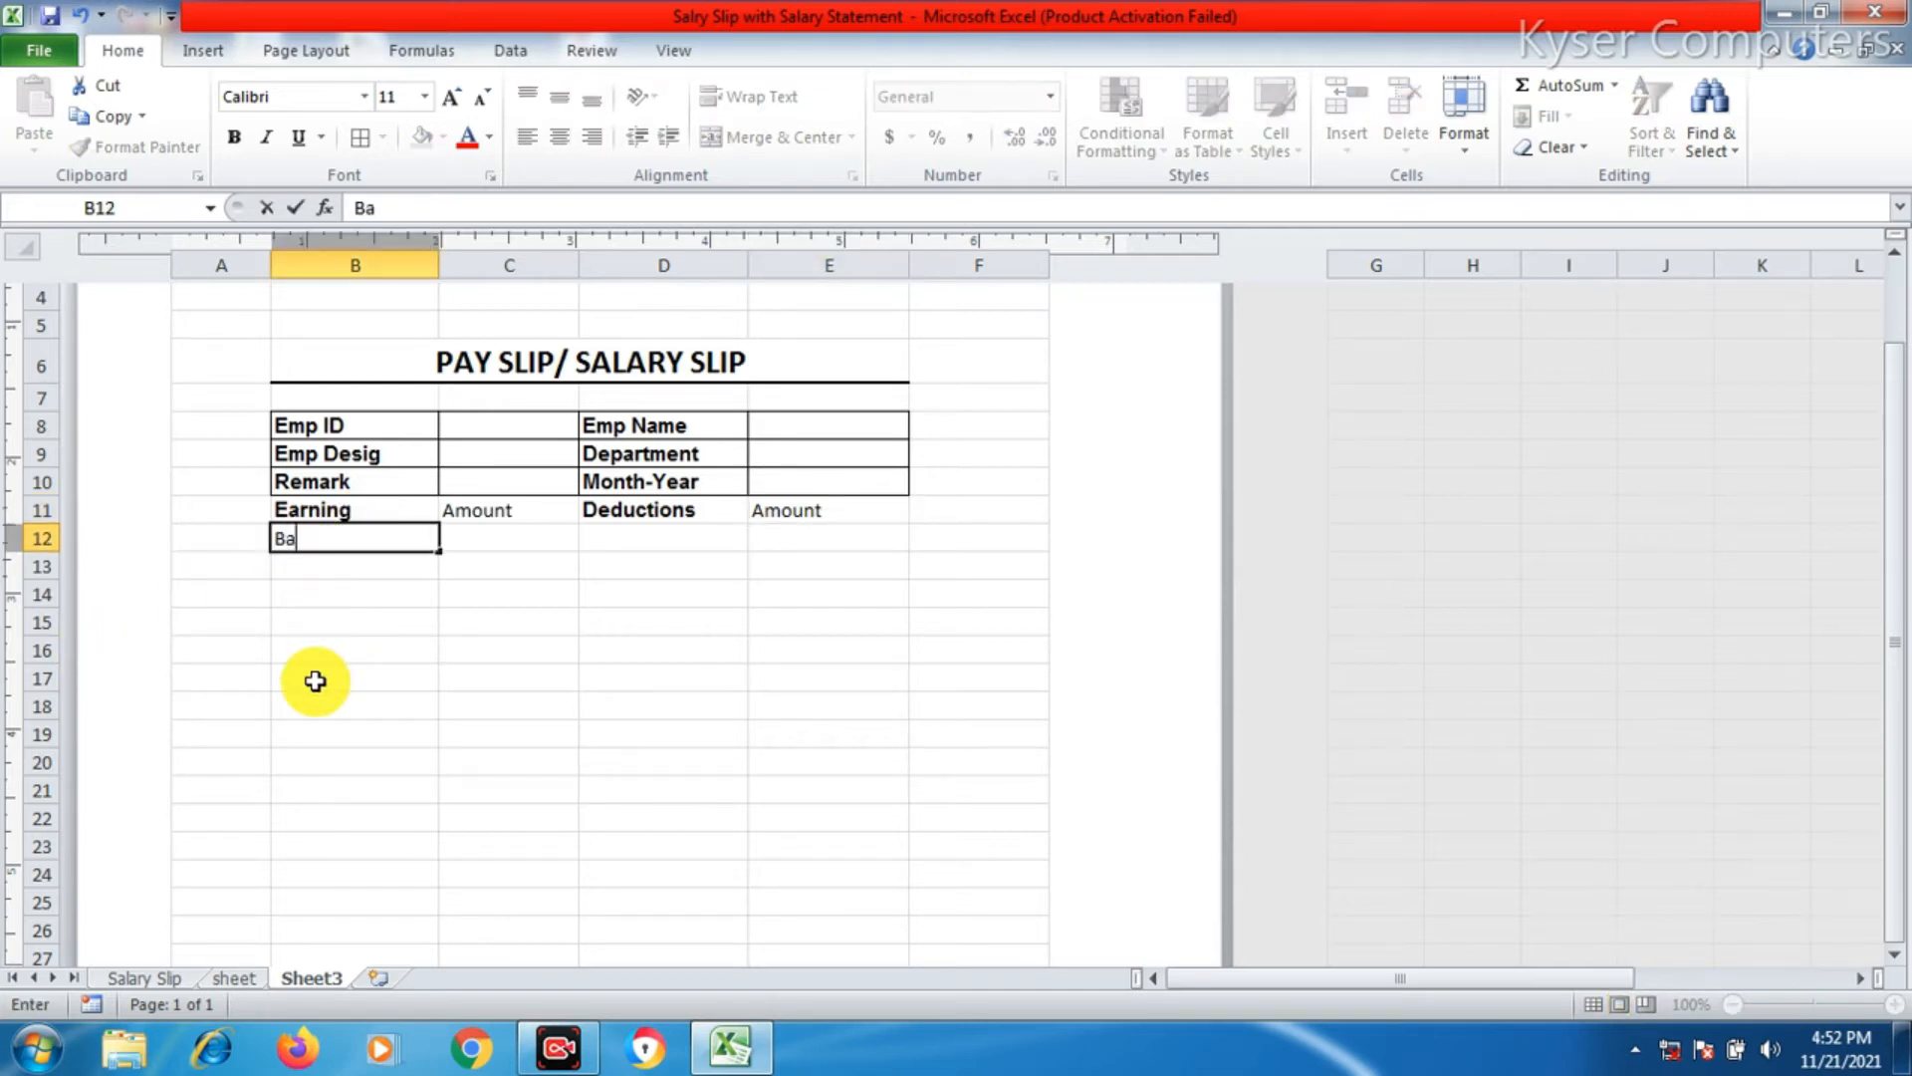
{"action": "type", "text": "sic Salary"}
{"action": "key", "text": "Return"}
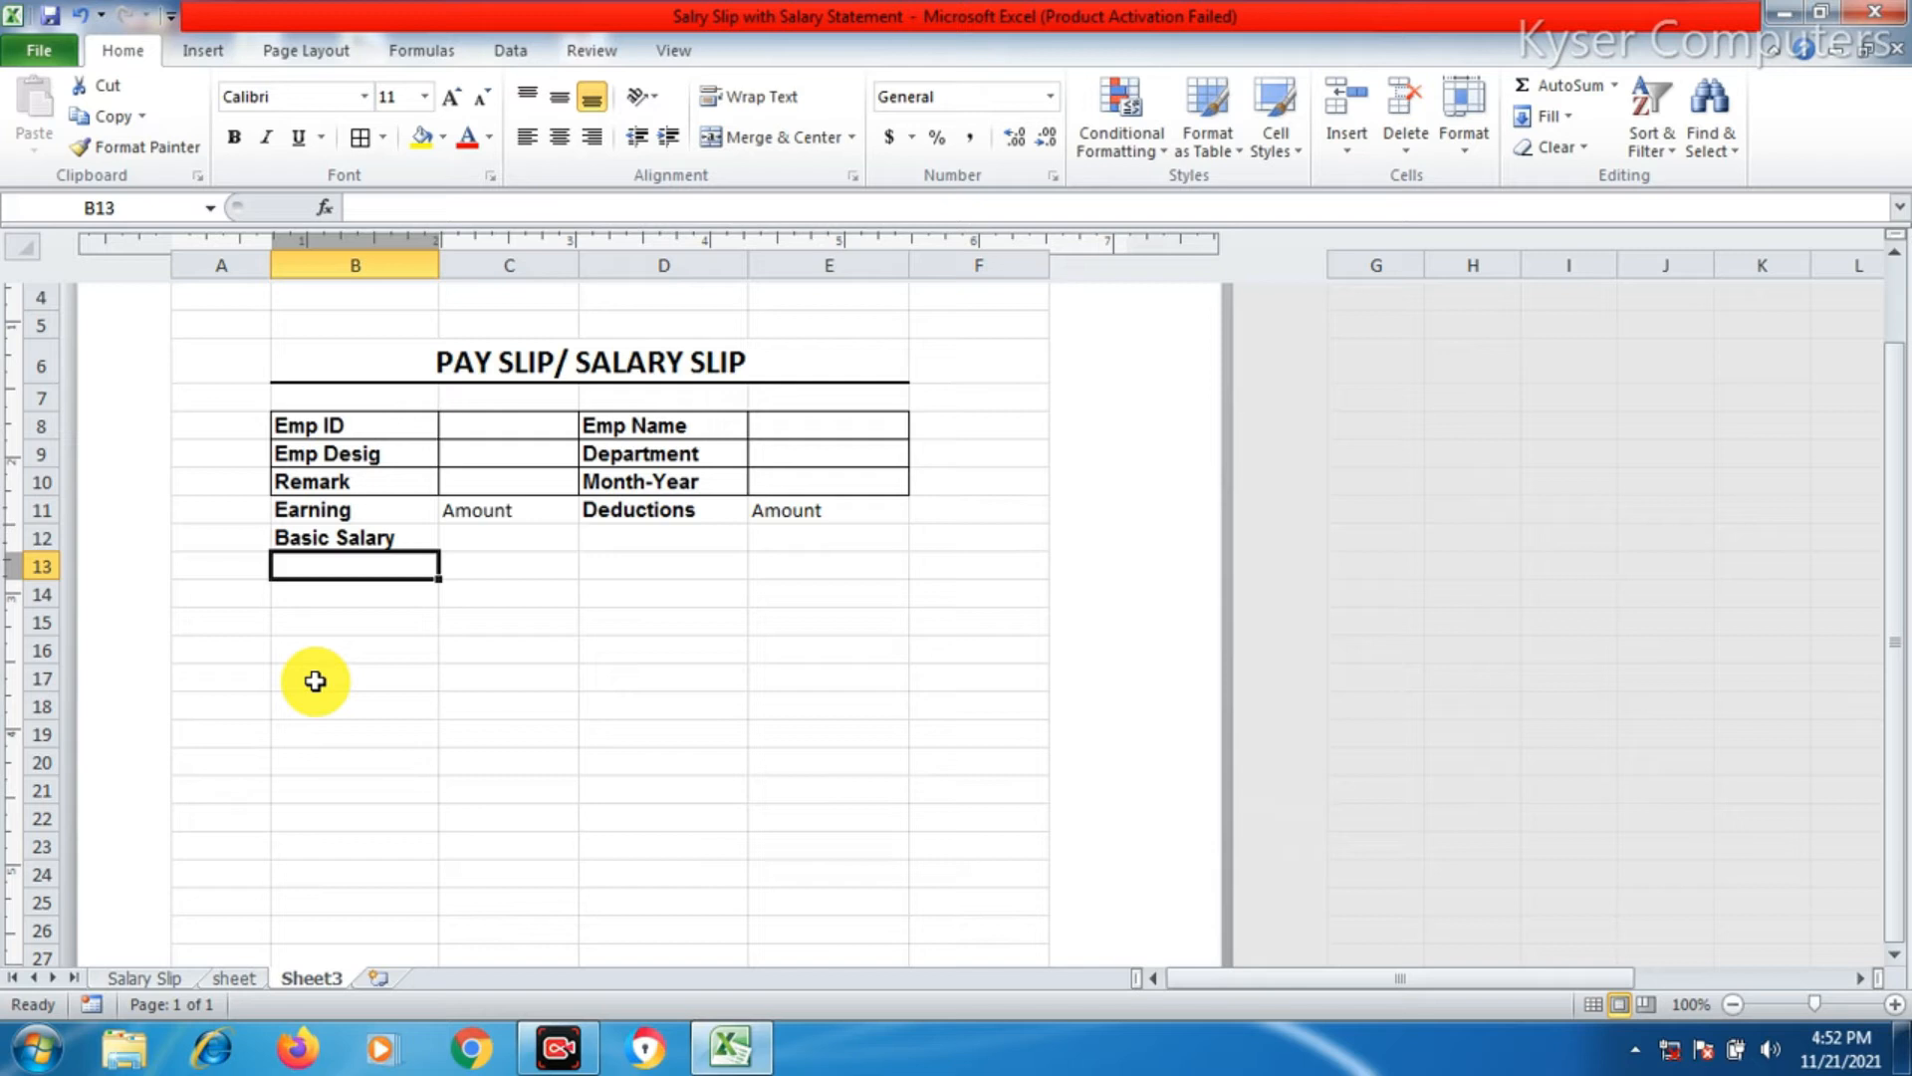
{"action": "type", "text": "Allowances"}
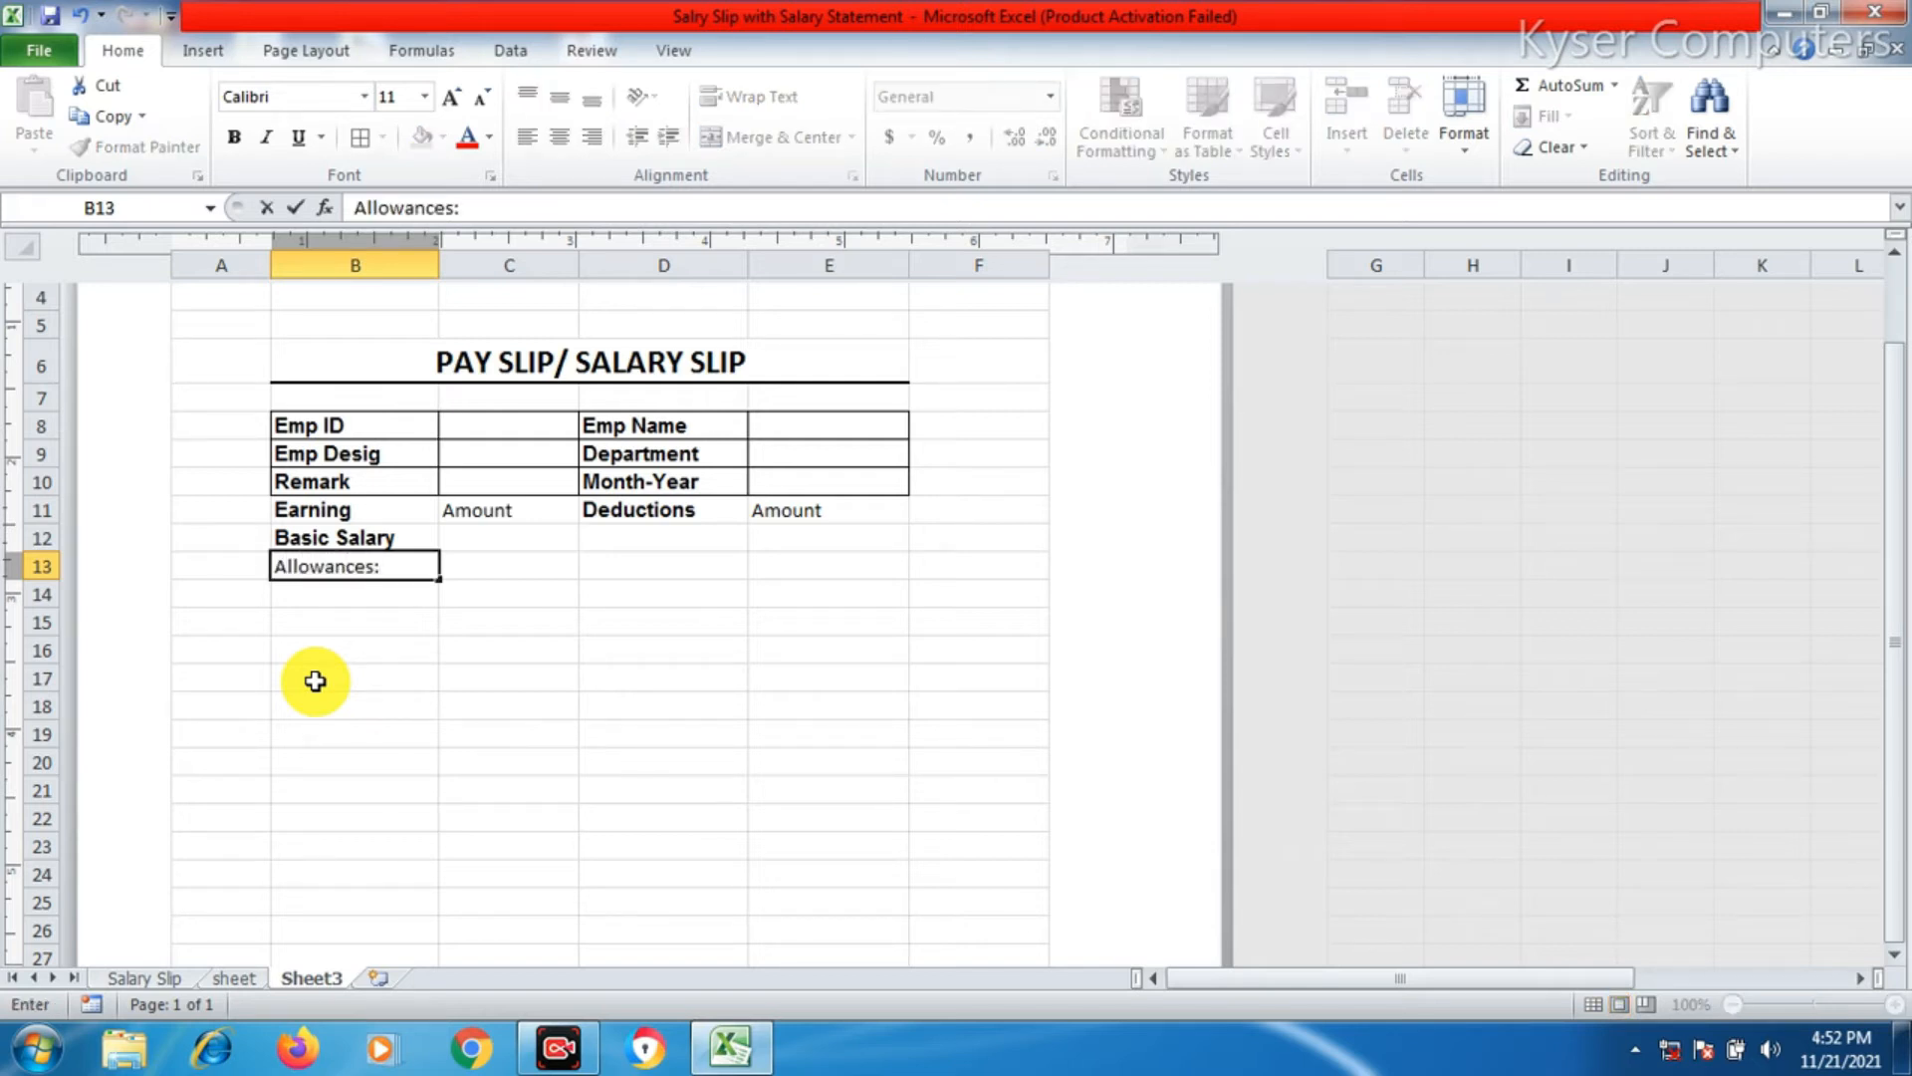
{"action": "type", "text": ":"}
{"action": "key", "text": "Return"}
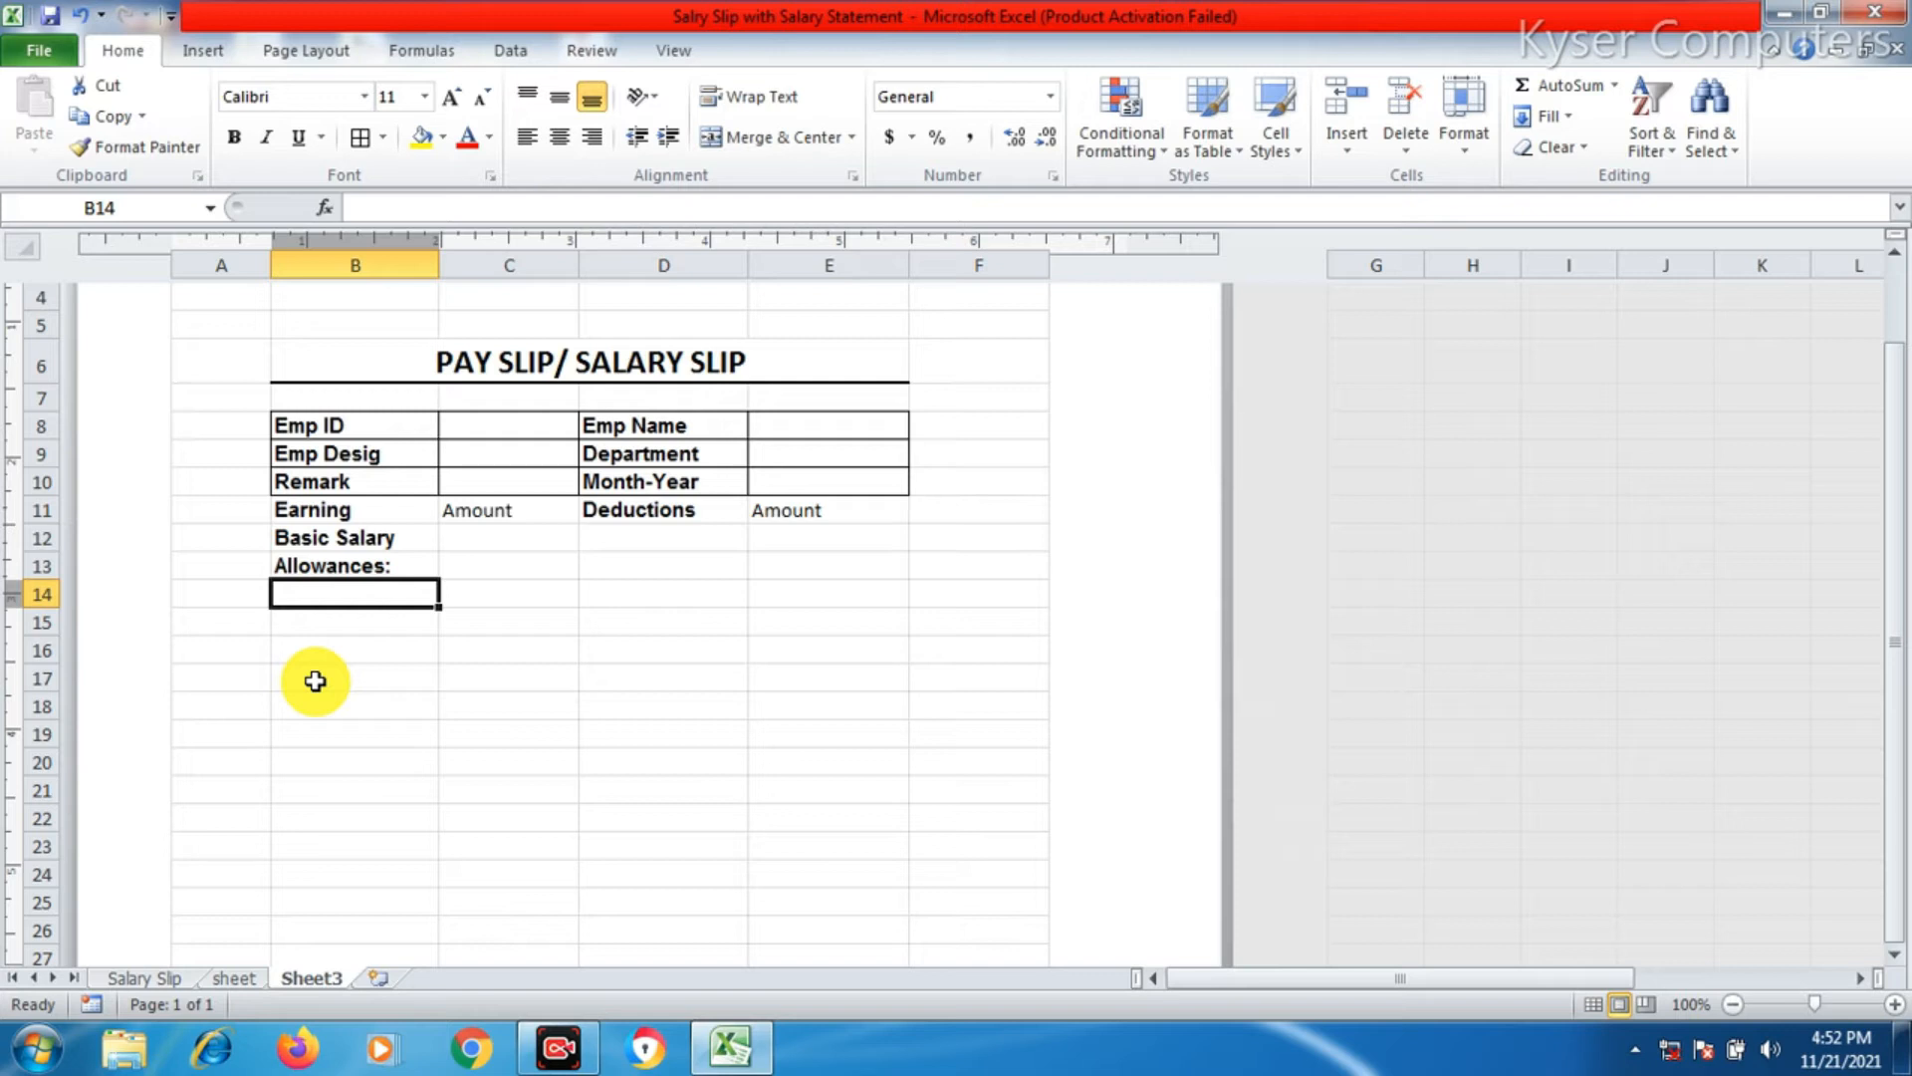
- Enter the label Transport Allowances(TA) in B14
{"action": "type", "text": "Transpo"}
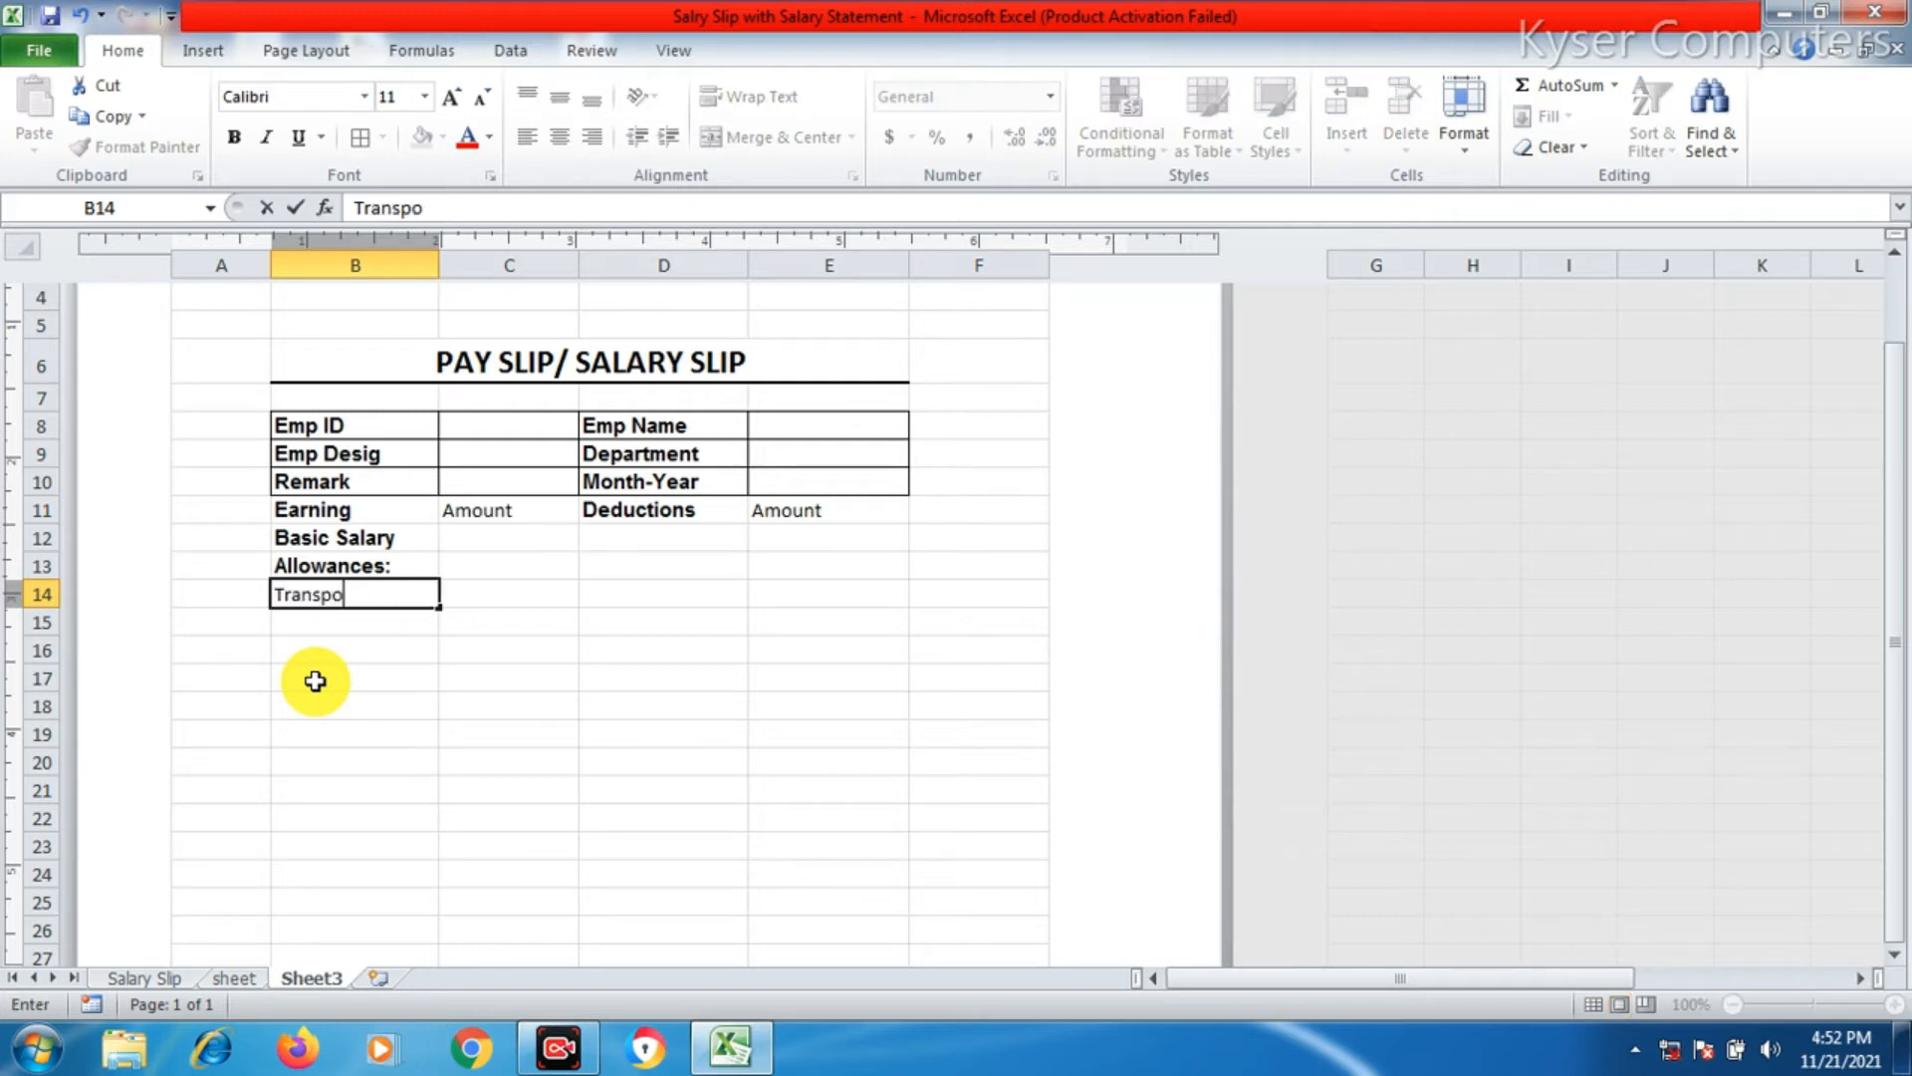
{"action": "type", "text": "rt Allowance"}
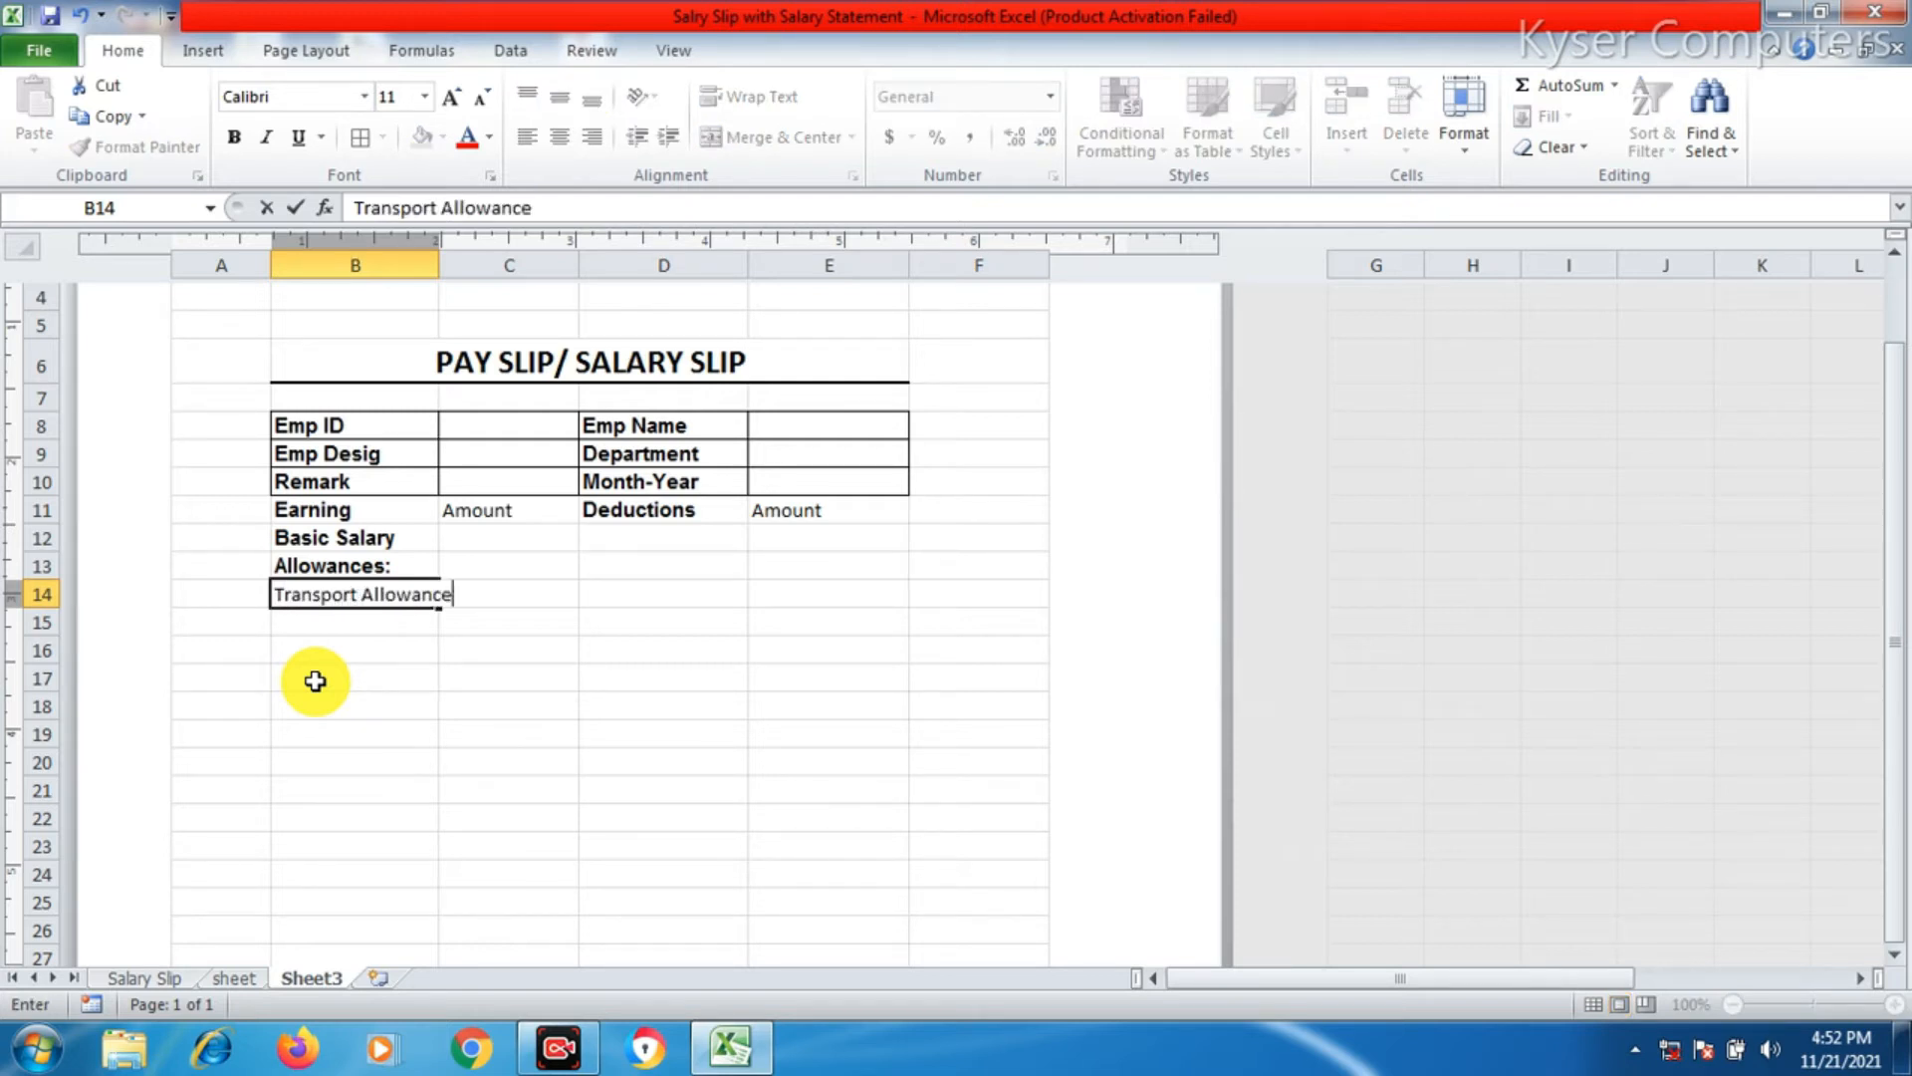
{"action": "type", "text": "s(TA)"}
{"action": "key", "text": "Return"}
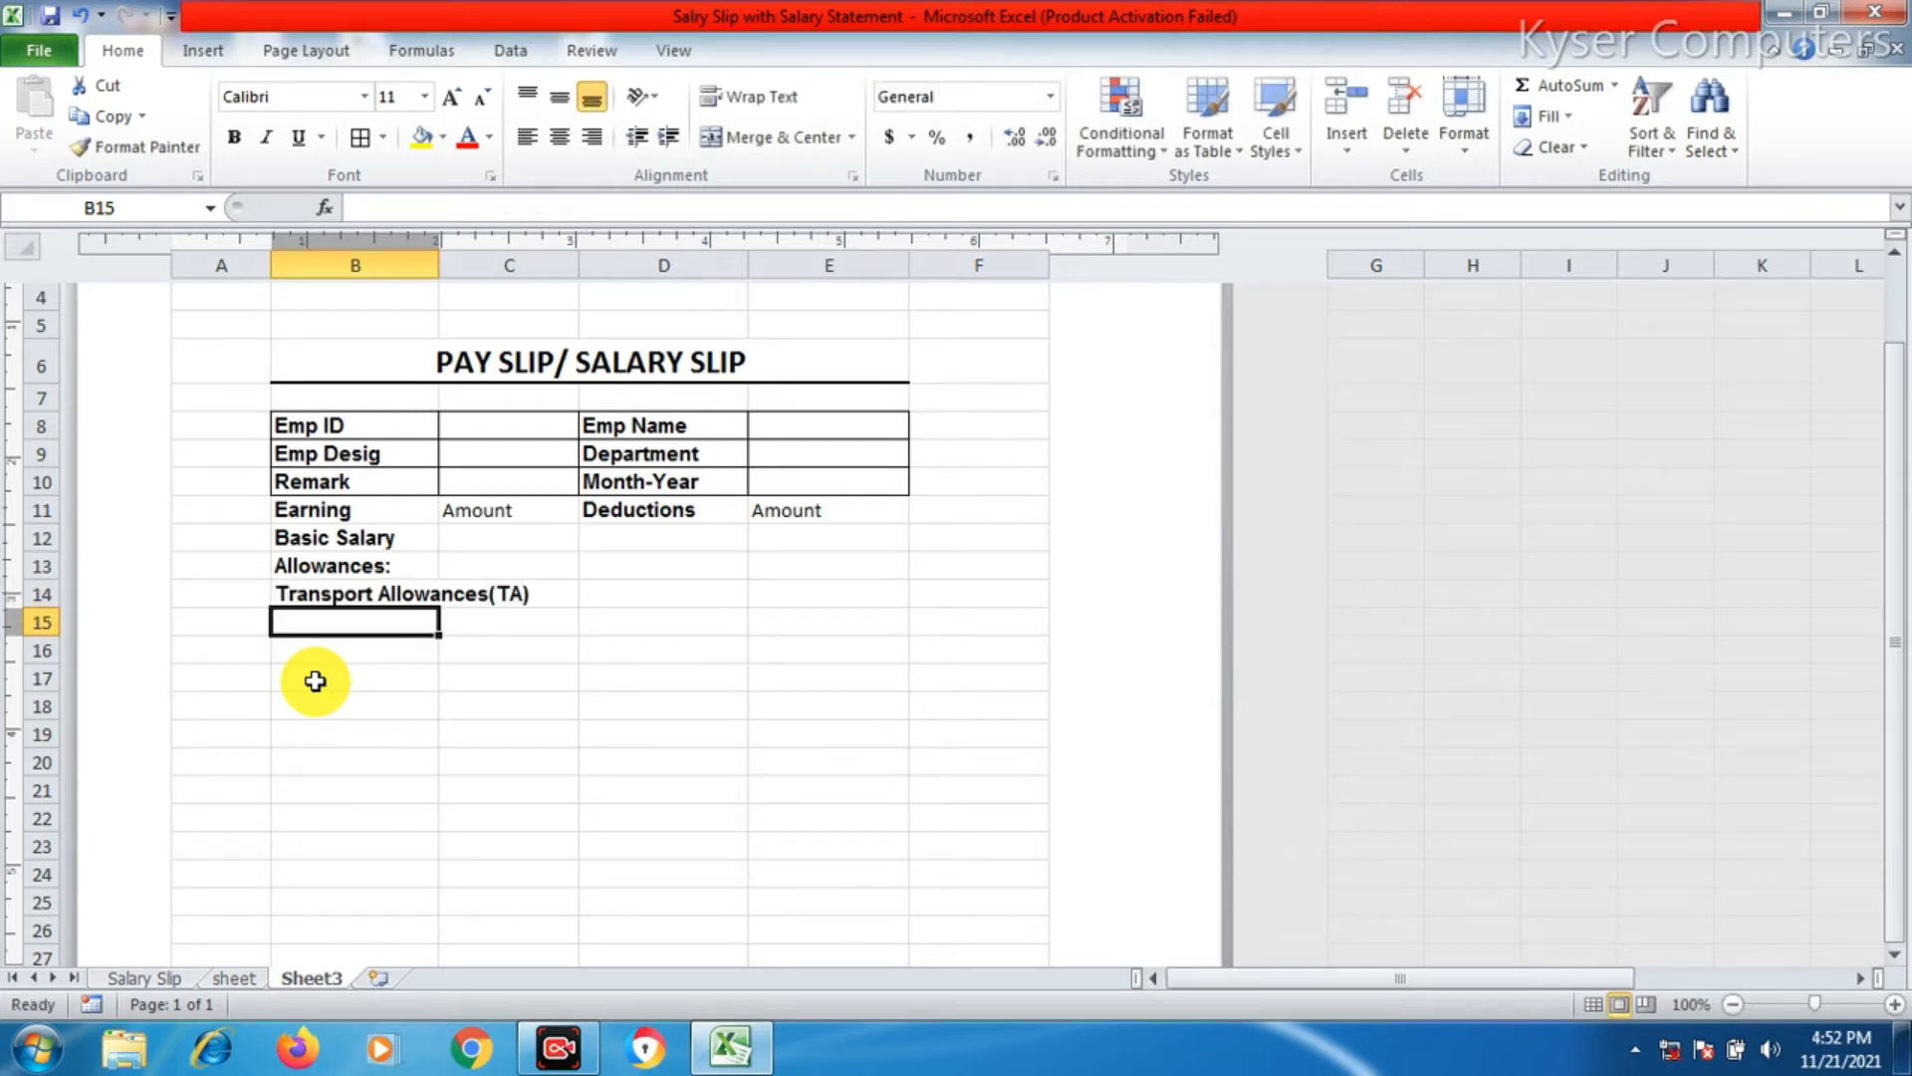
- Enter the label House Rent Allowances(HRA) in B15
{"action": "type", "text": "De"}
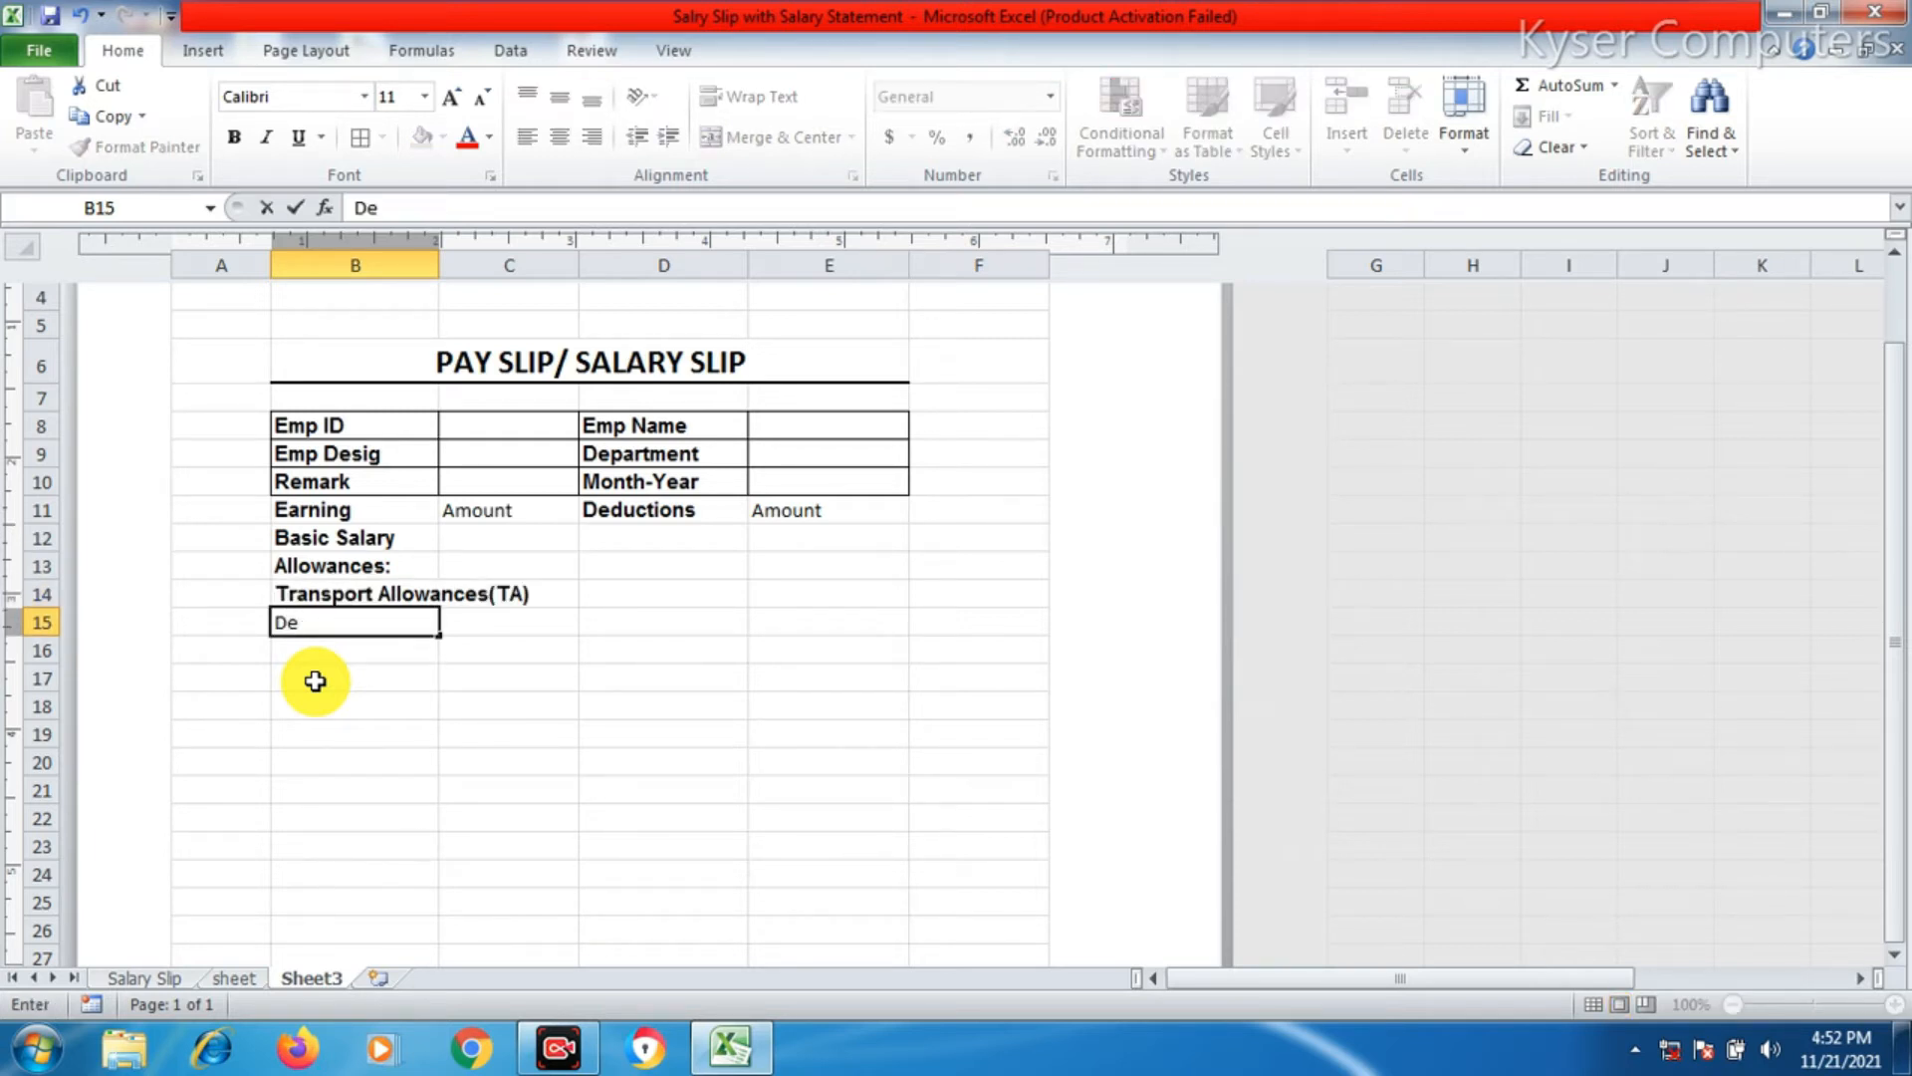
{"action": "key", "text": "BackSpace"}
{"action": "key", "text": "BackSpace"}
{"action": "type", "text": "House"}
{"action": "key", "text": "BackSpace"}
{"action": "key", "text": "BackSpace"}
{"action": "key", "text": "BackSpace"}
{"action": "key", "text": "BackSpace"}
{"action": "type", "text": "ouse Rent Allowanc"}
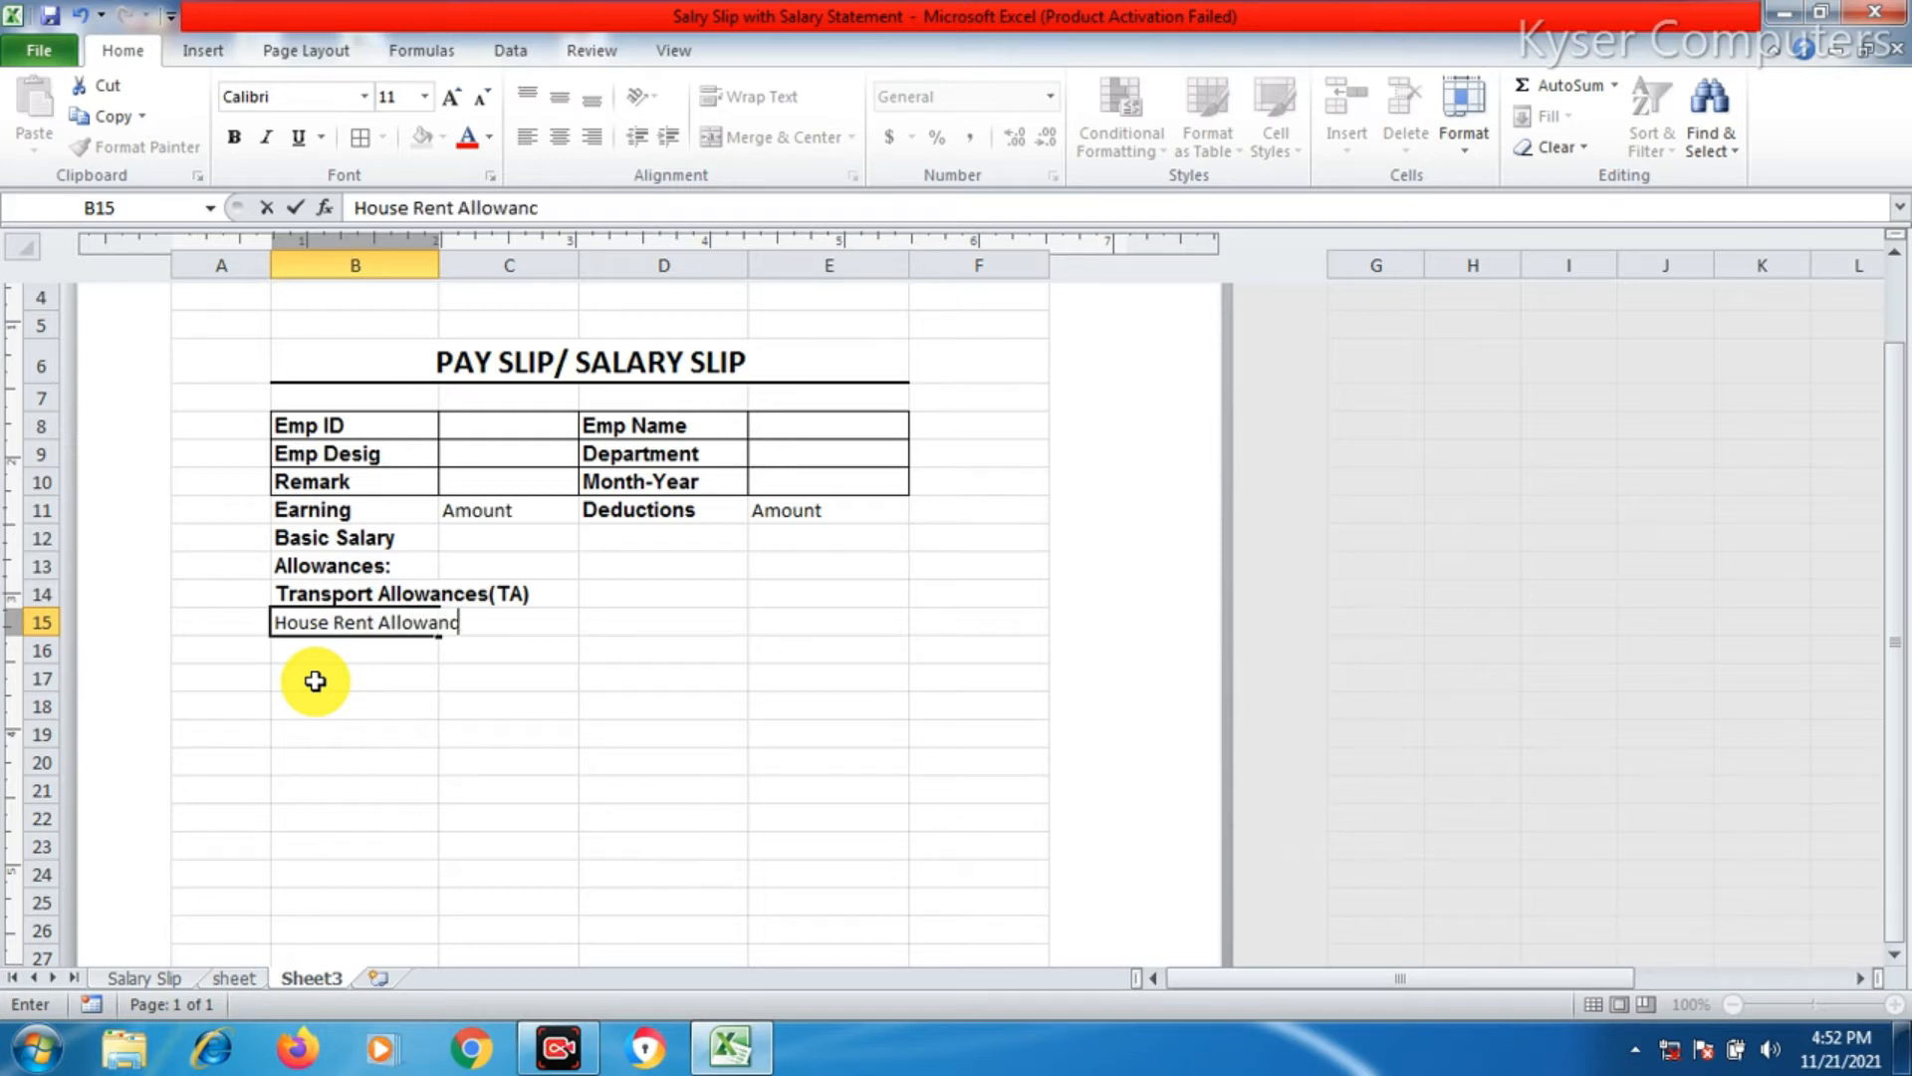
{"action": "type", "text": "es(HRA)"}
{"action": "key", "text": "Return"}
- Enter the label Medical Allowances in B16
{"action": "type", "text": "S"}
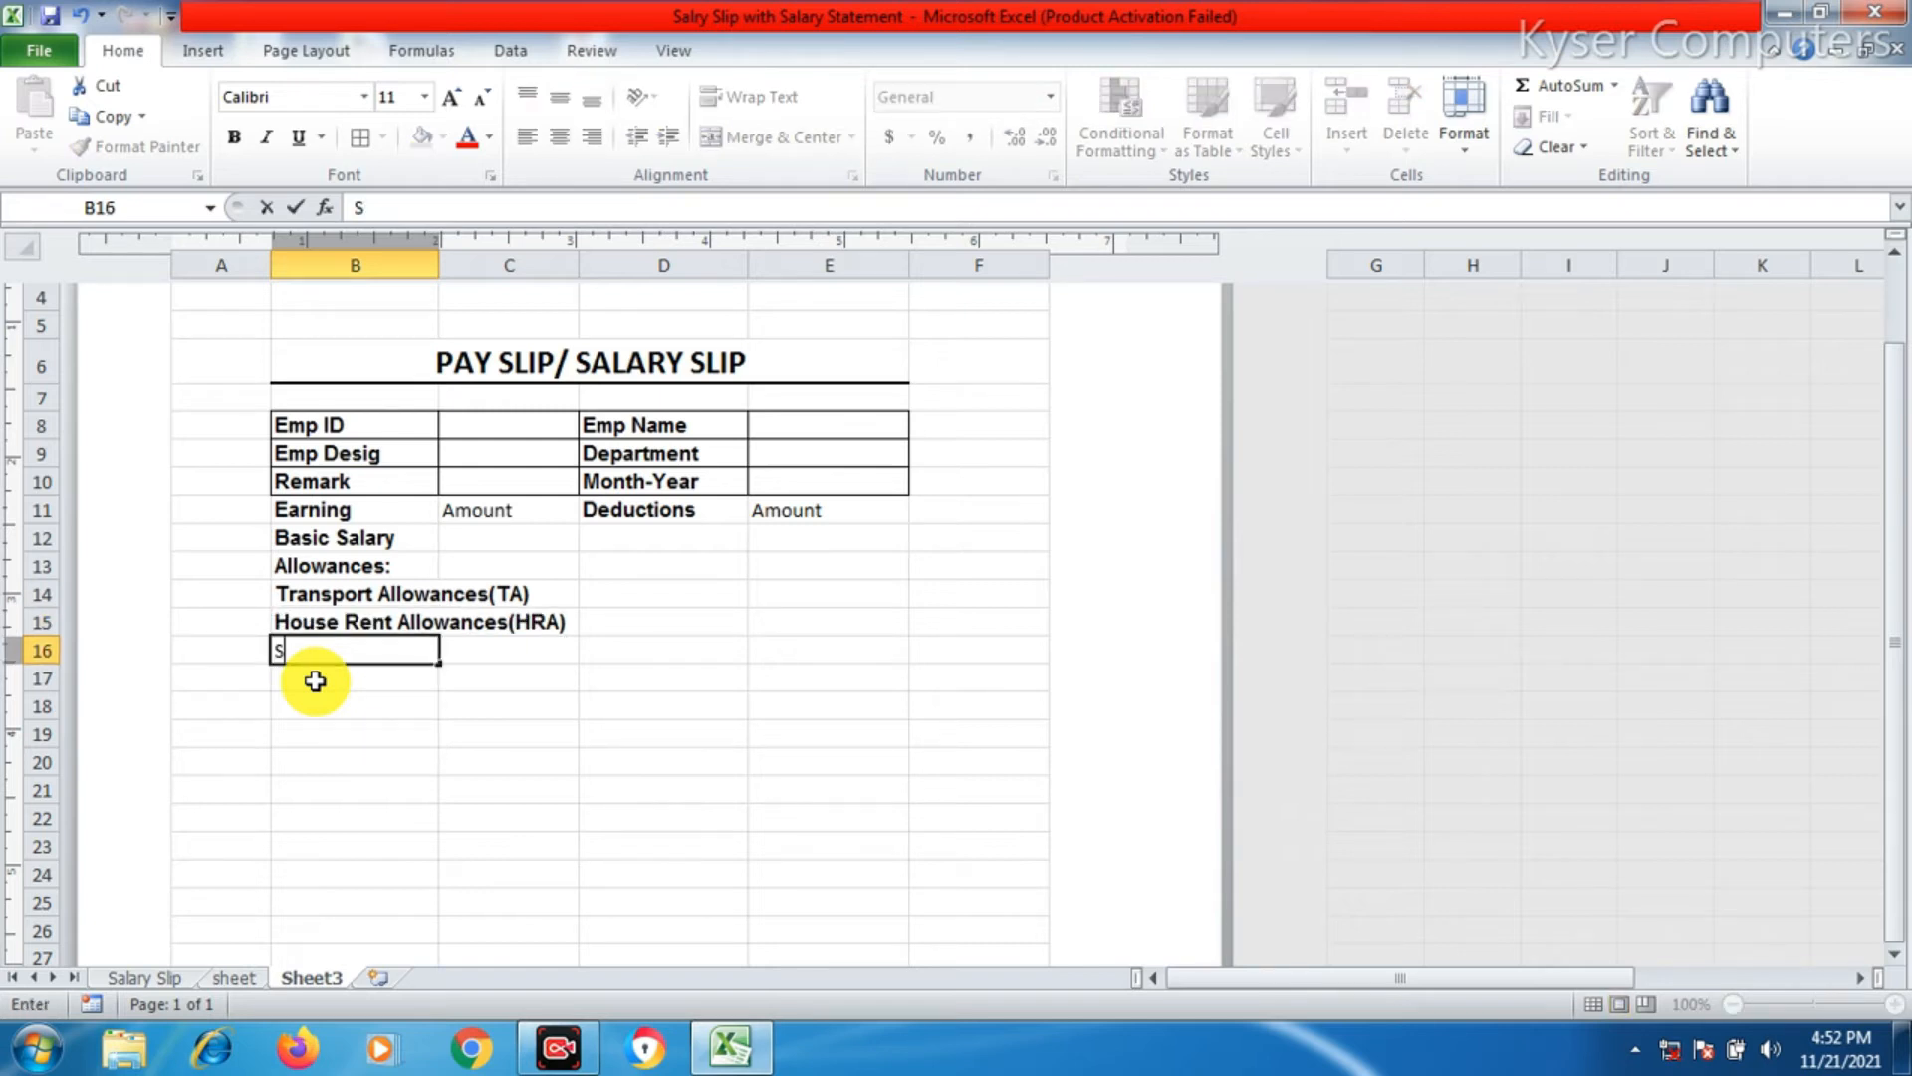
{"action": "type", "text": "pecial A"}
{"action": "key", "text": "BackSpace"}
{"action": "key", "text": "BackSpace"}
{"action": "key", "text": "BackSpace"}
{"action": "type", "text": "Medical Allowance"}
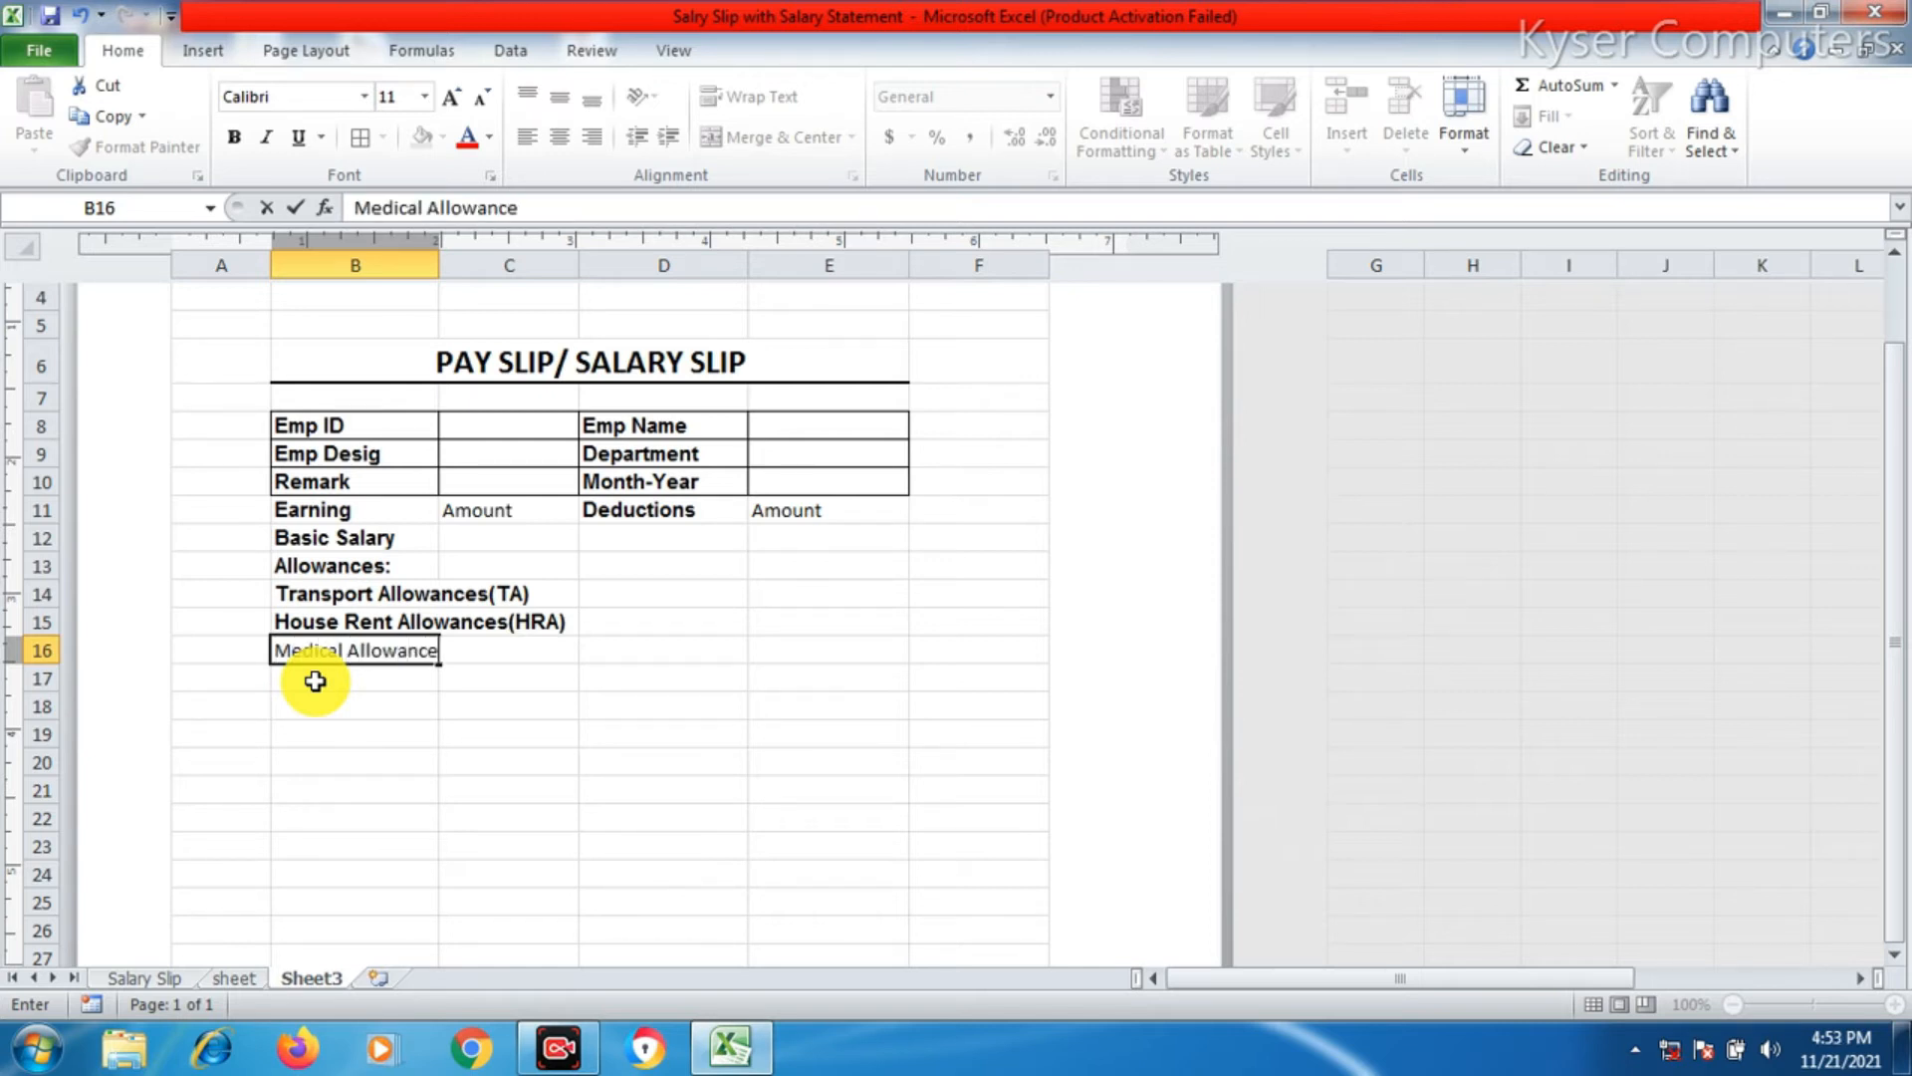
{"action": "type", "text": "s"}
{"action": "key", "text": "Return"}
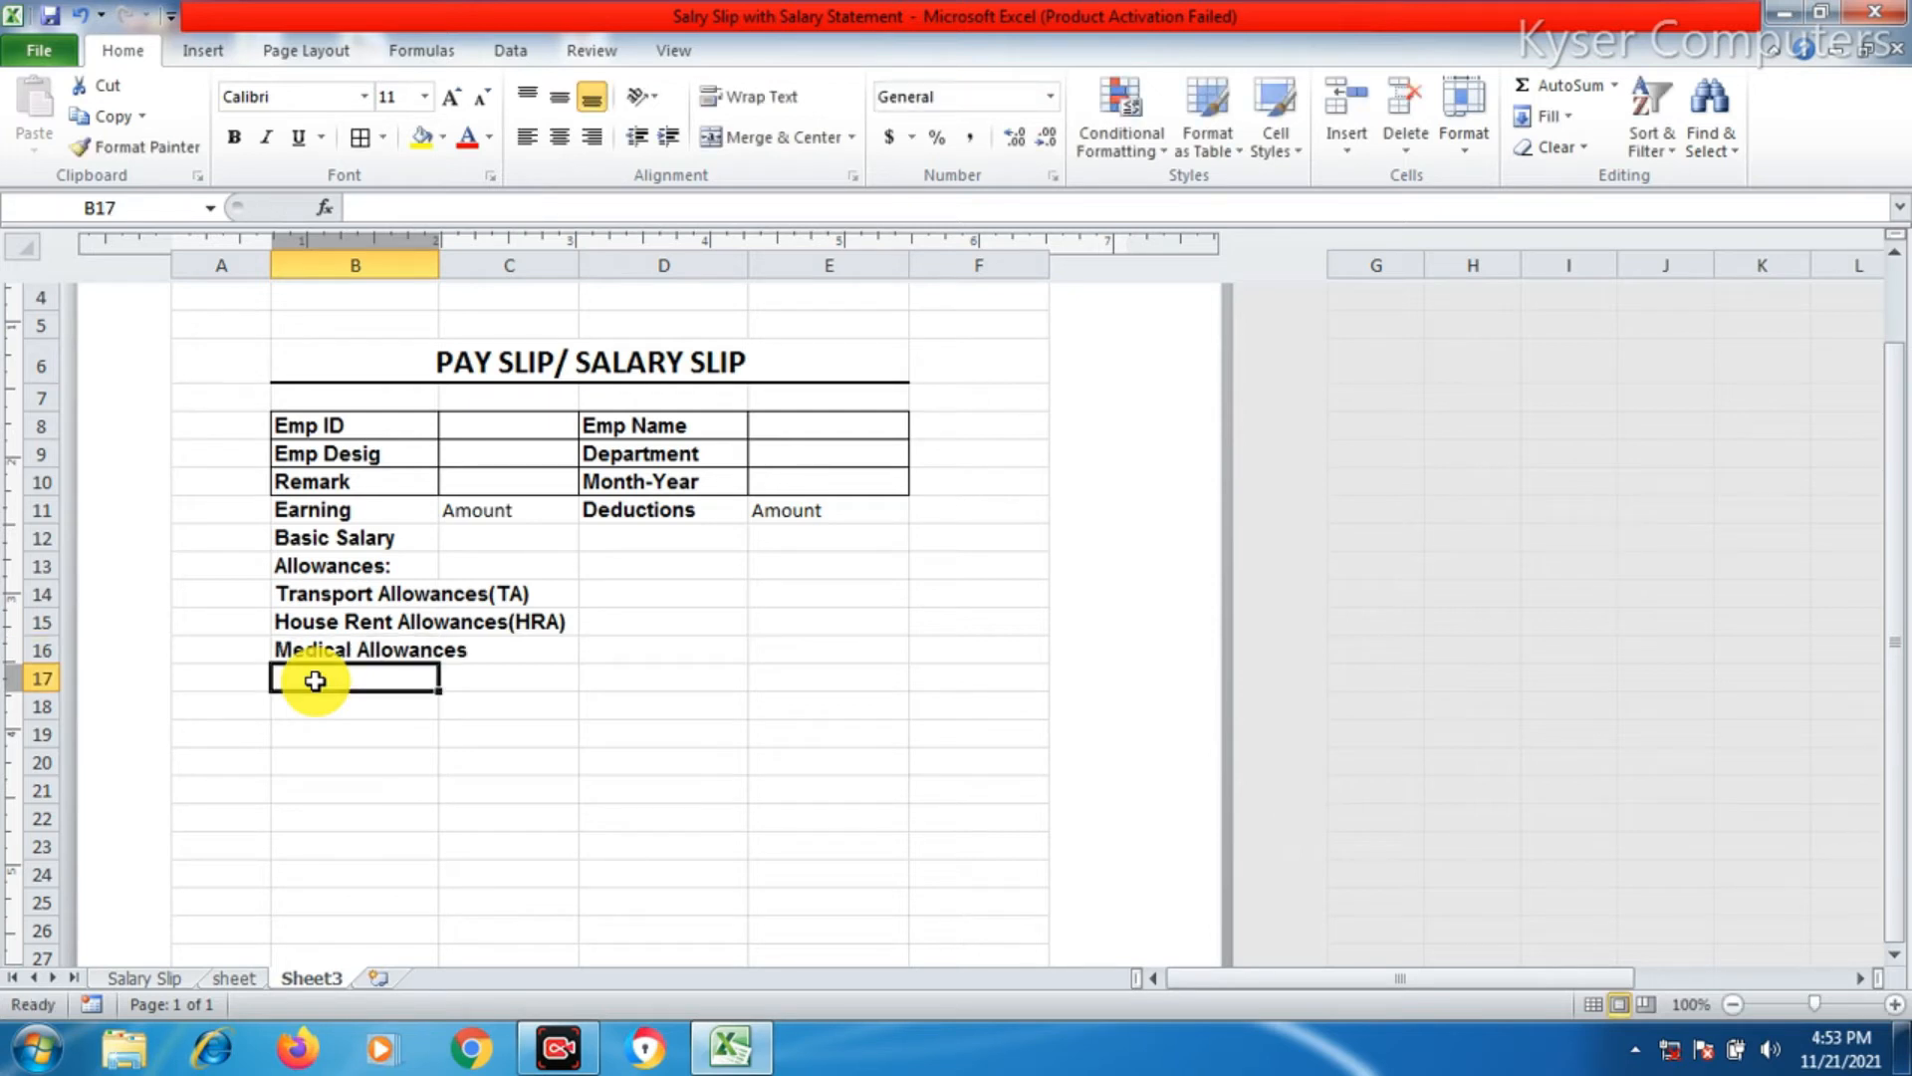
- Enter the labels Special Allowances in B17 and Other Allowances in B18
{"action": "type", "text": "Sp"}
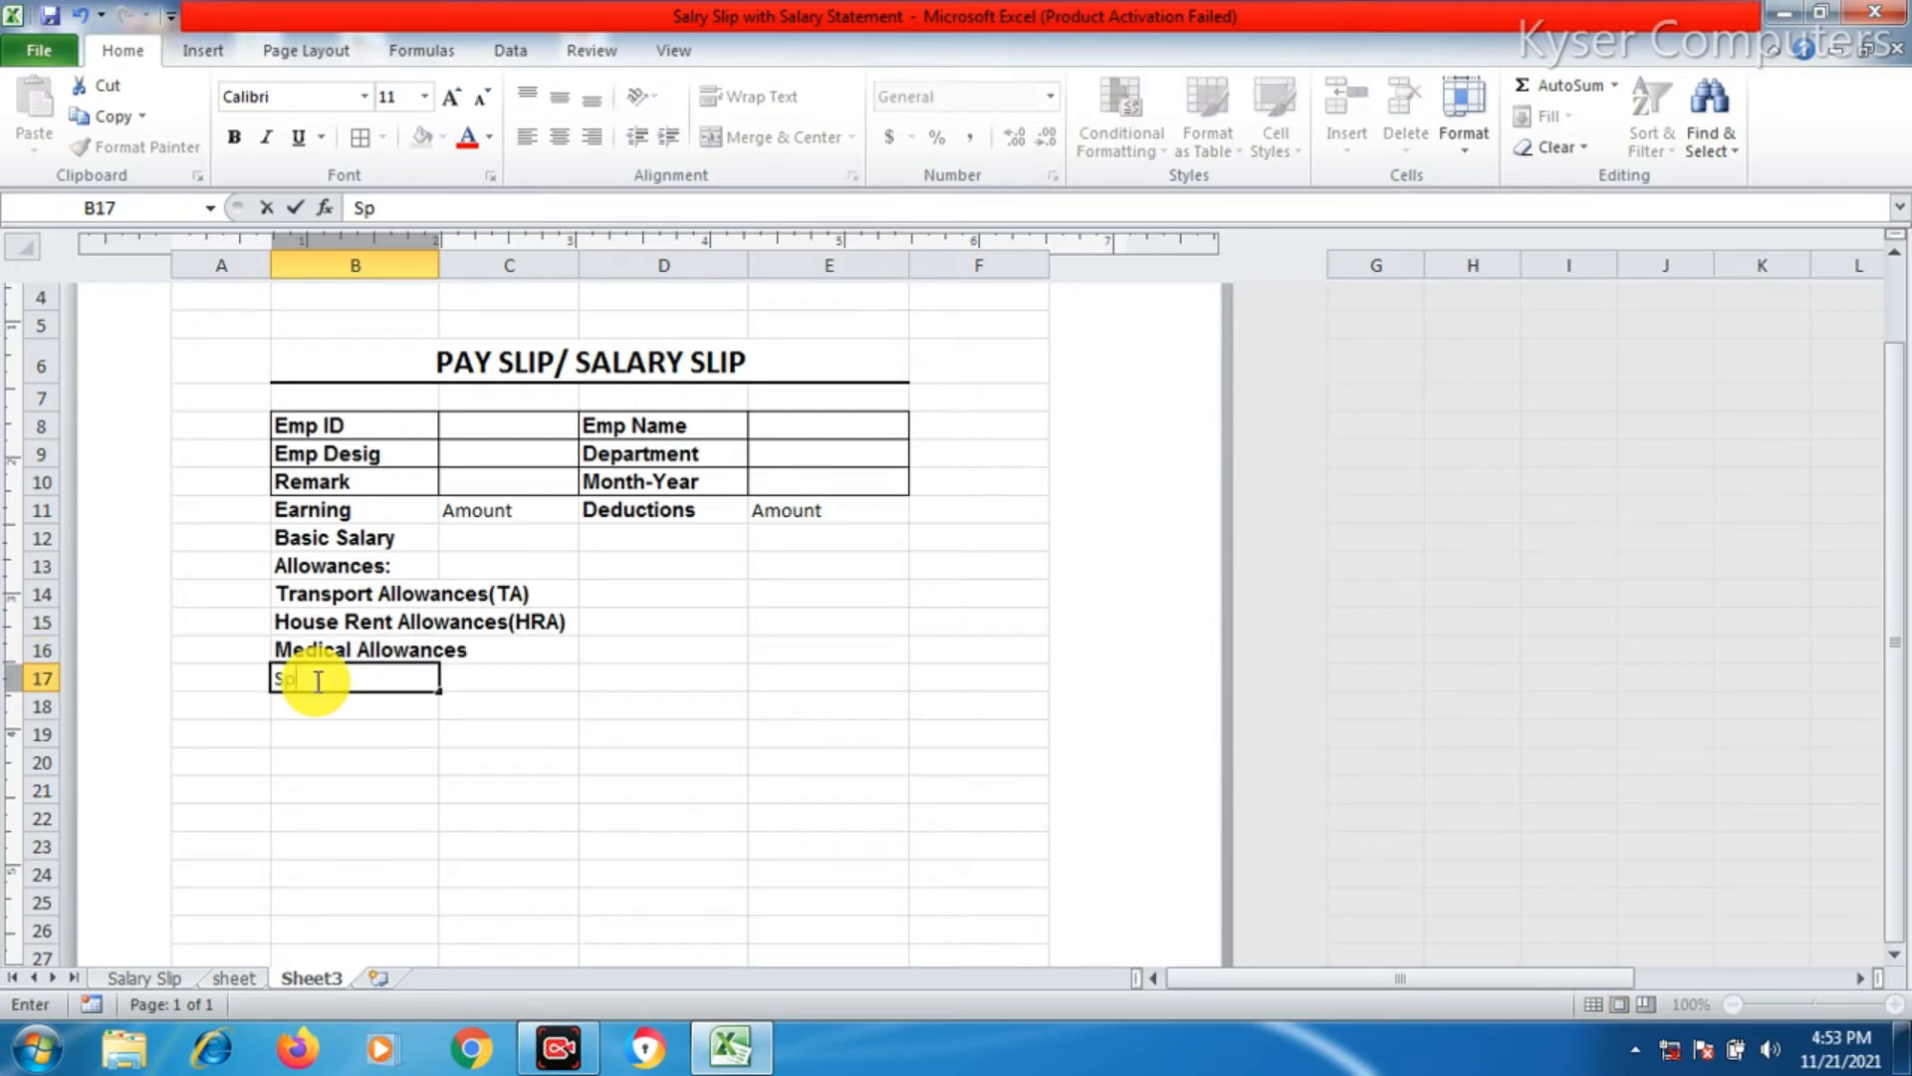
{"action": "type", "text": "ecial Allowances"}
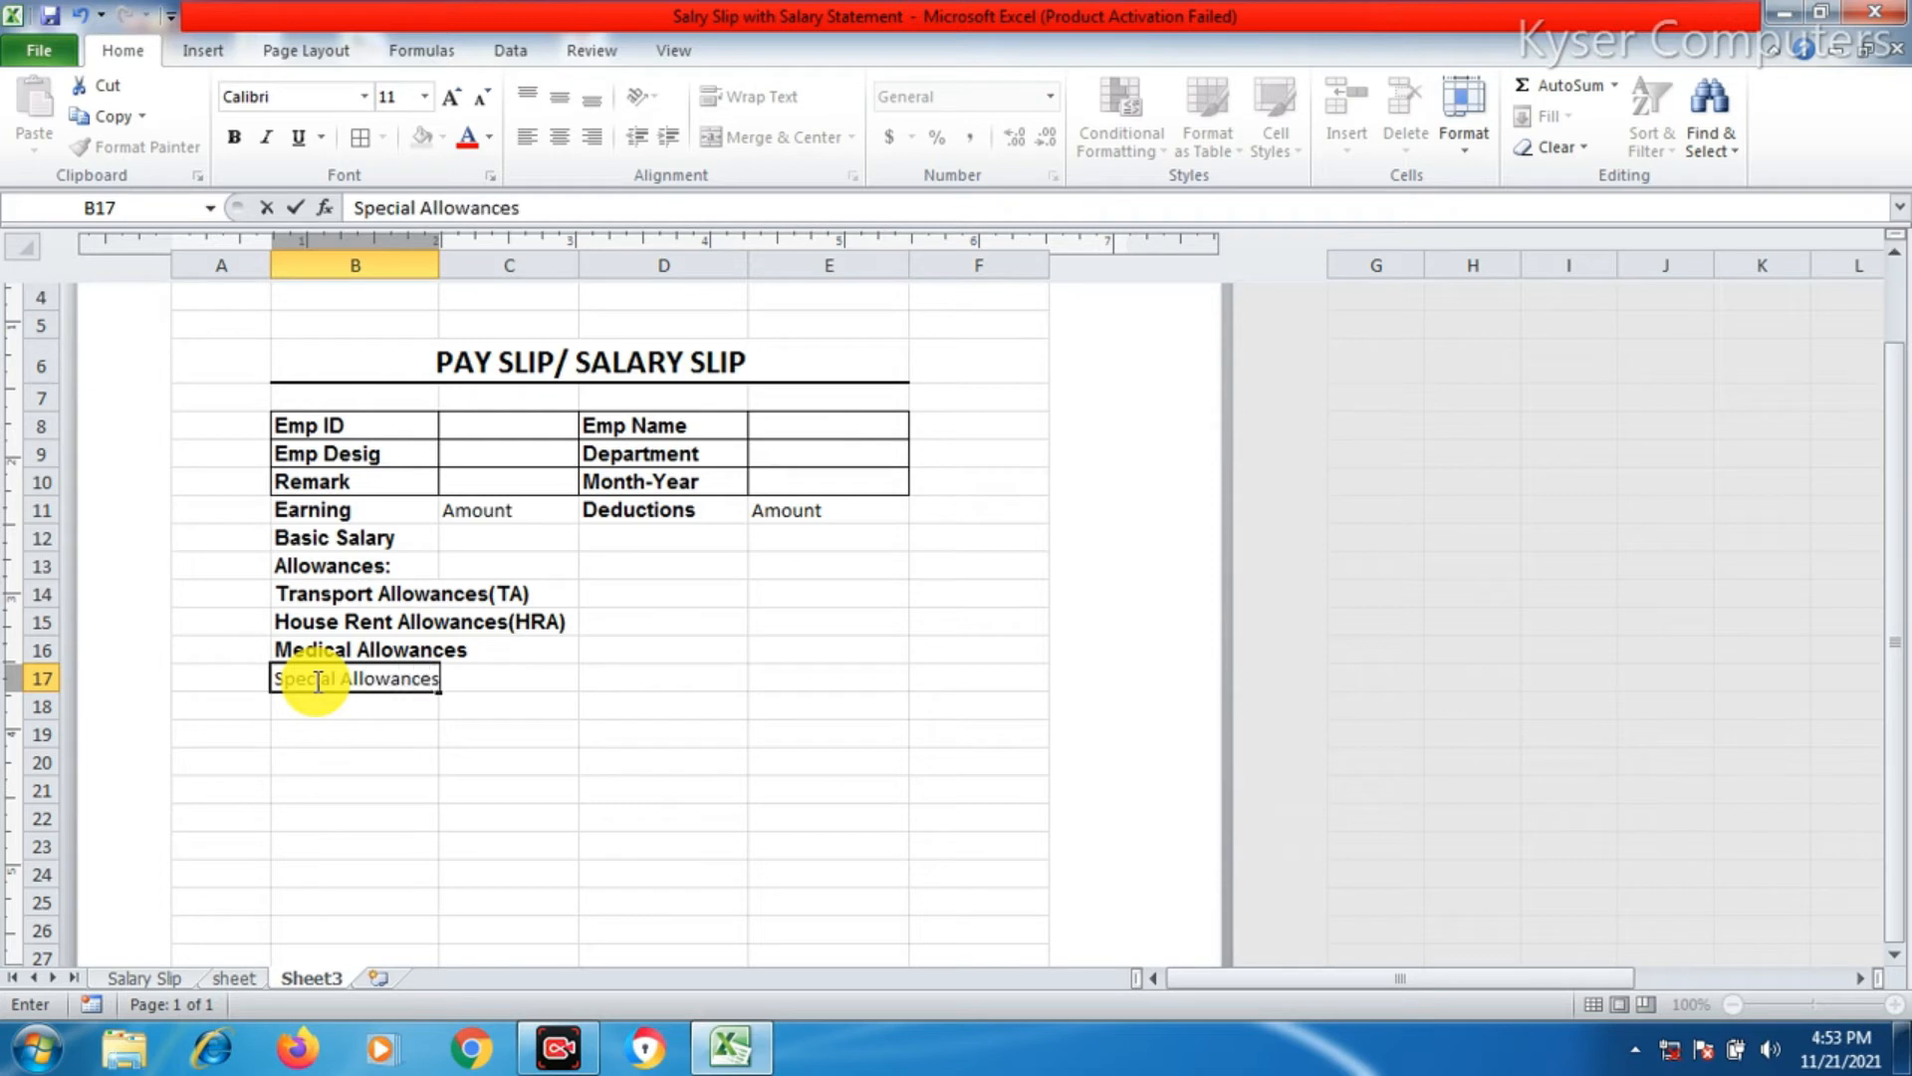
{"action": "key", "text": "Return"}
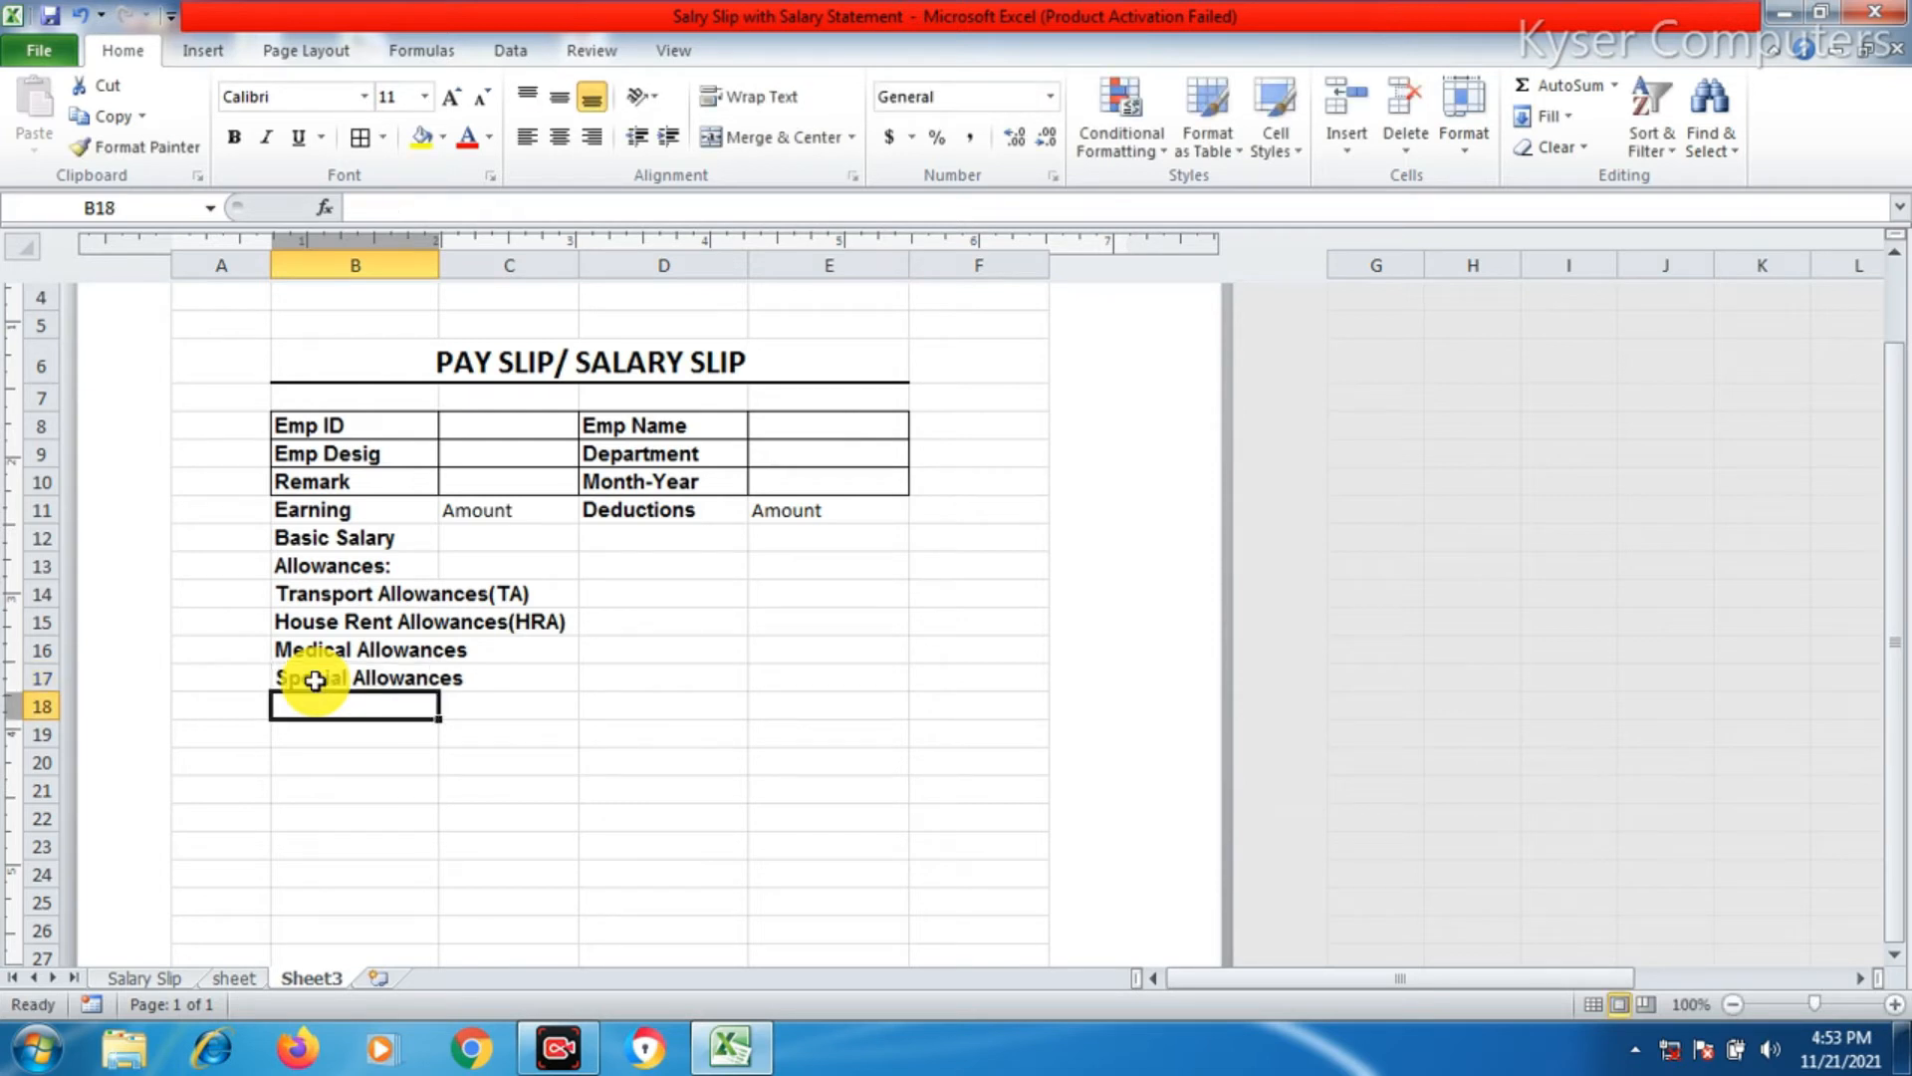
{"action": "type", "text": "Other Allowances"}
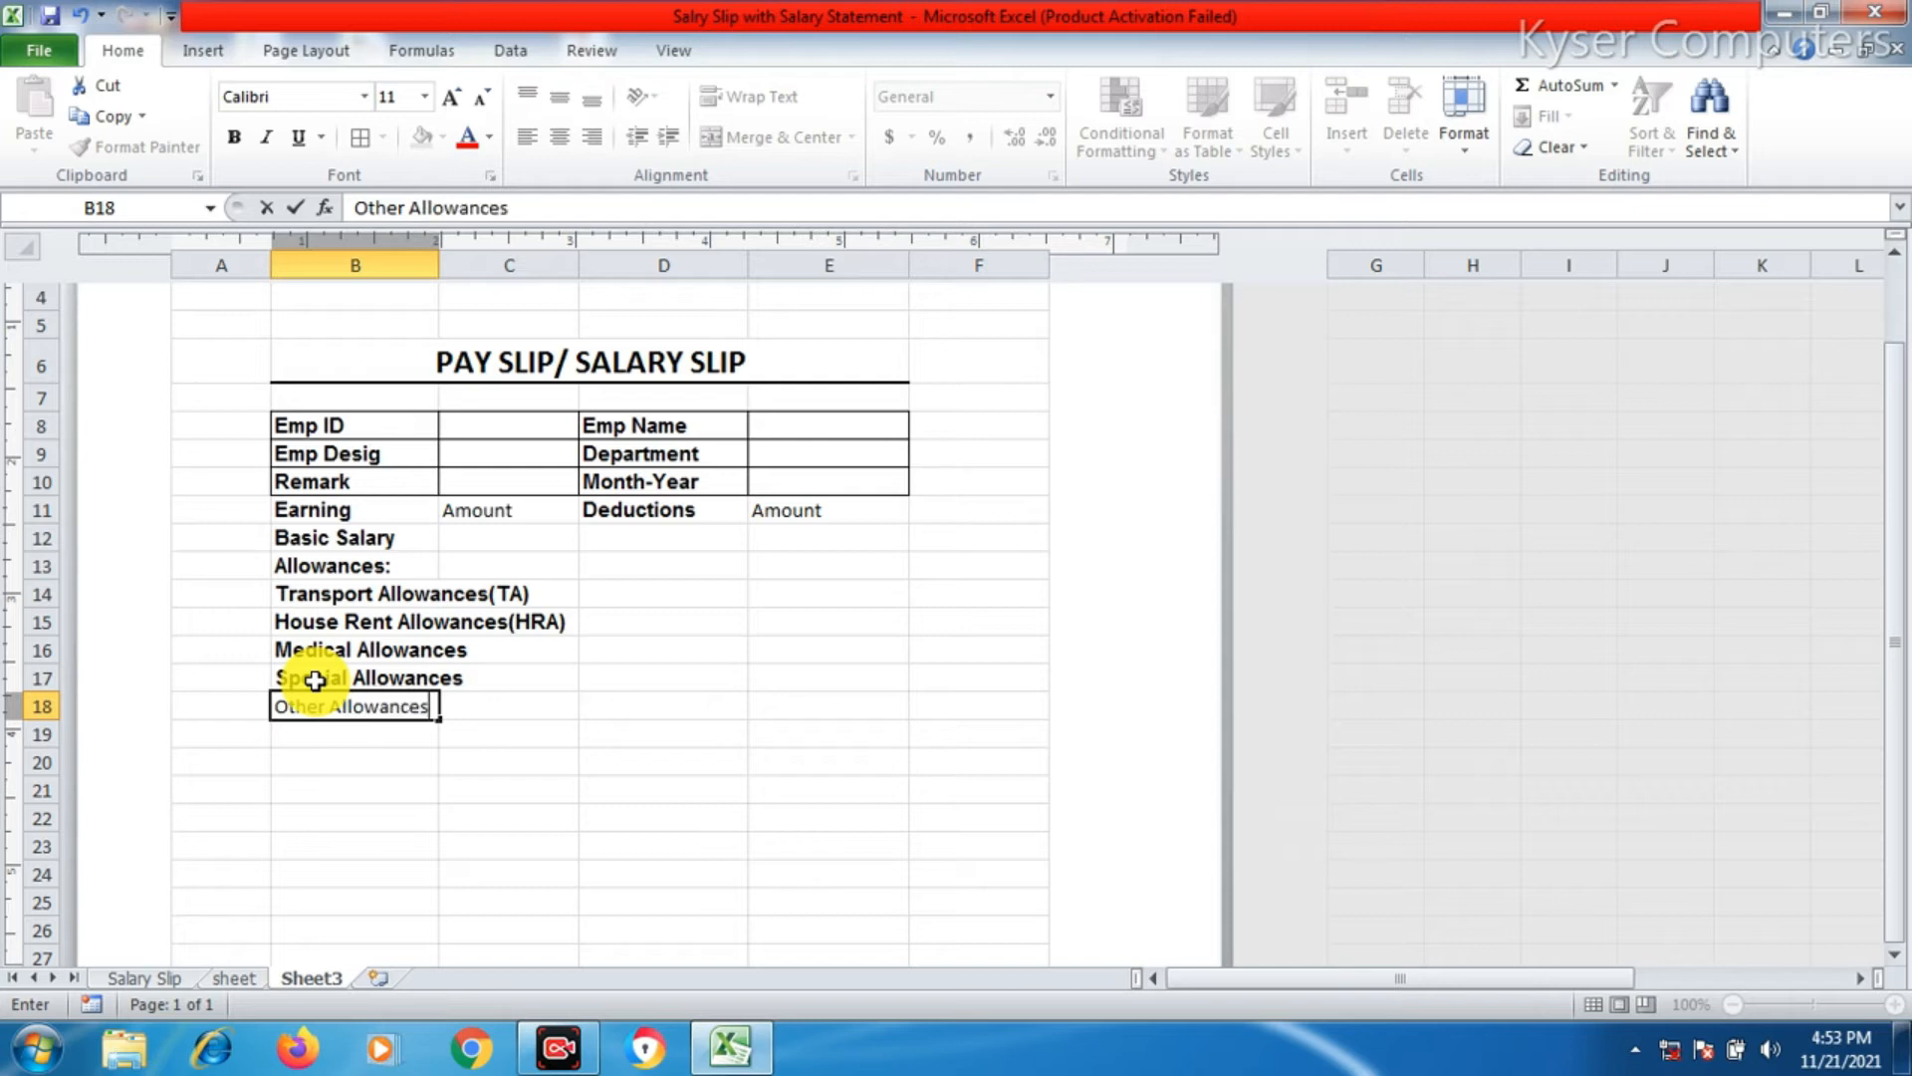
{"action": "left_click", "coordinate": [377, 835]}
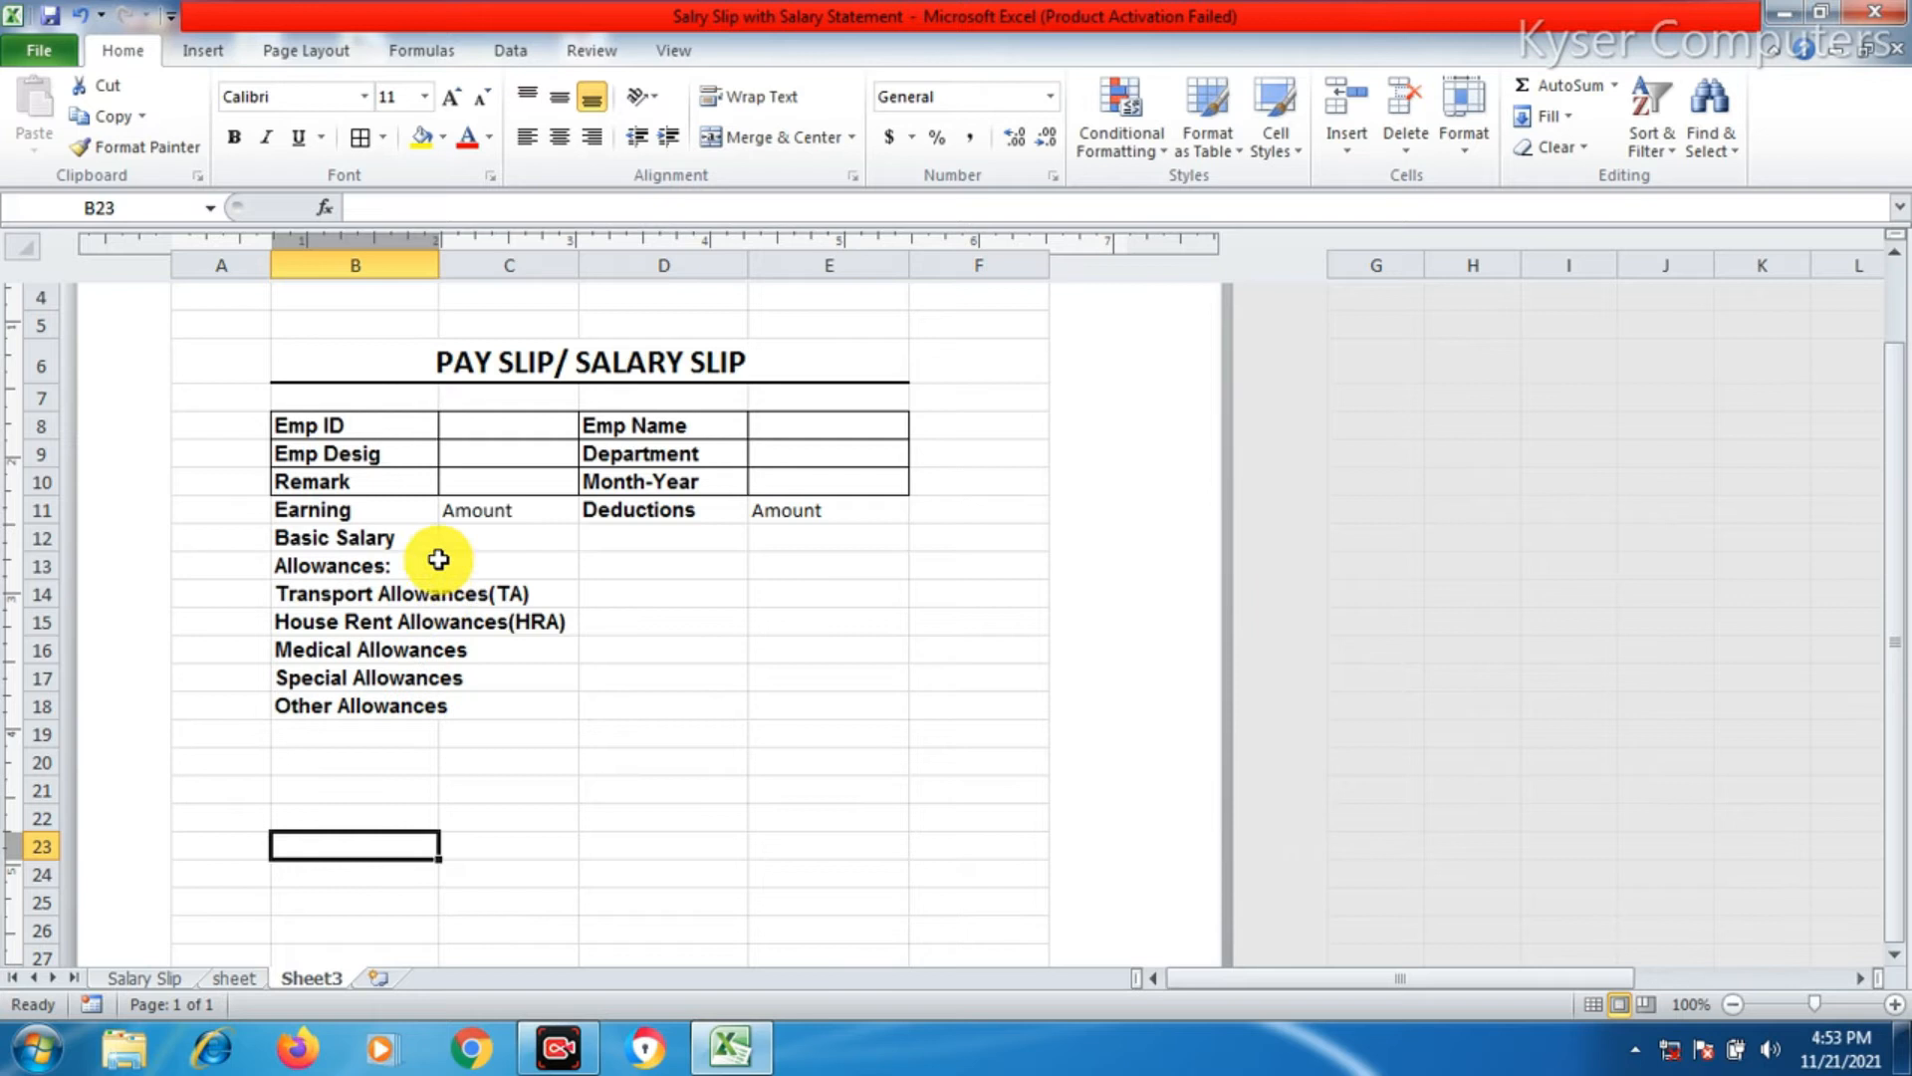
{"action": "left_click", "coordinate": [396, 598]}
{"action": "scroll", "coordinate": [518, 593], "scroll_direction": "up", "scroll_amount": 3}
{"action": "scroll", "coordinate": [515, 595], "scroll_direction": "down", "scroll_amount": 2}
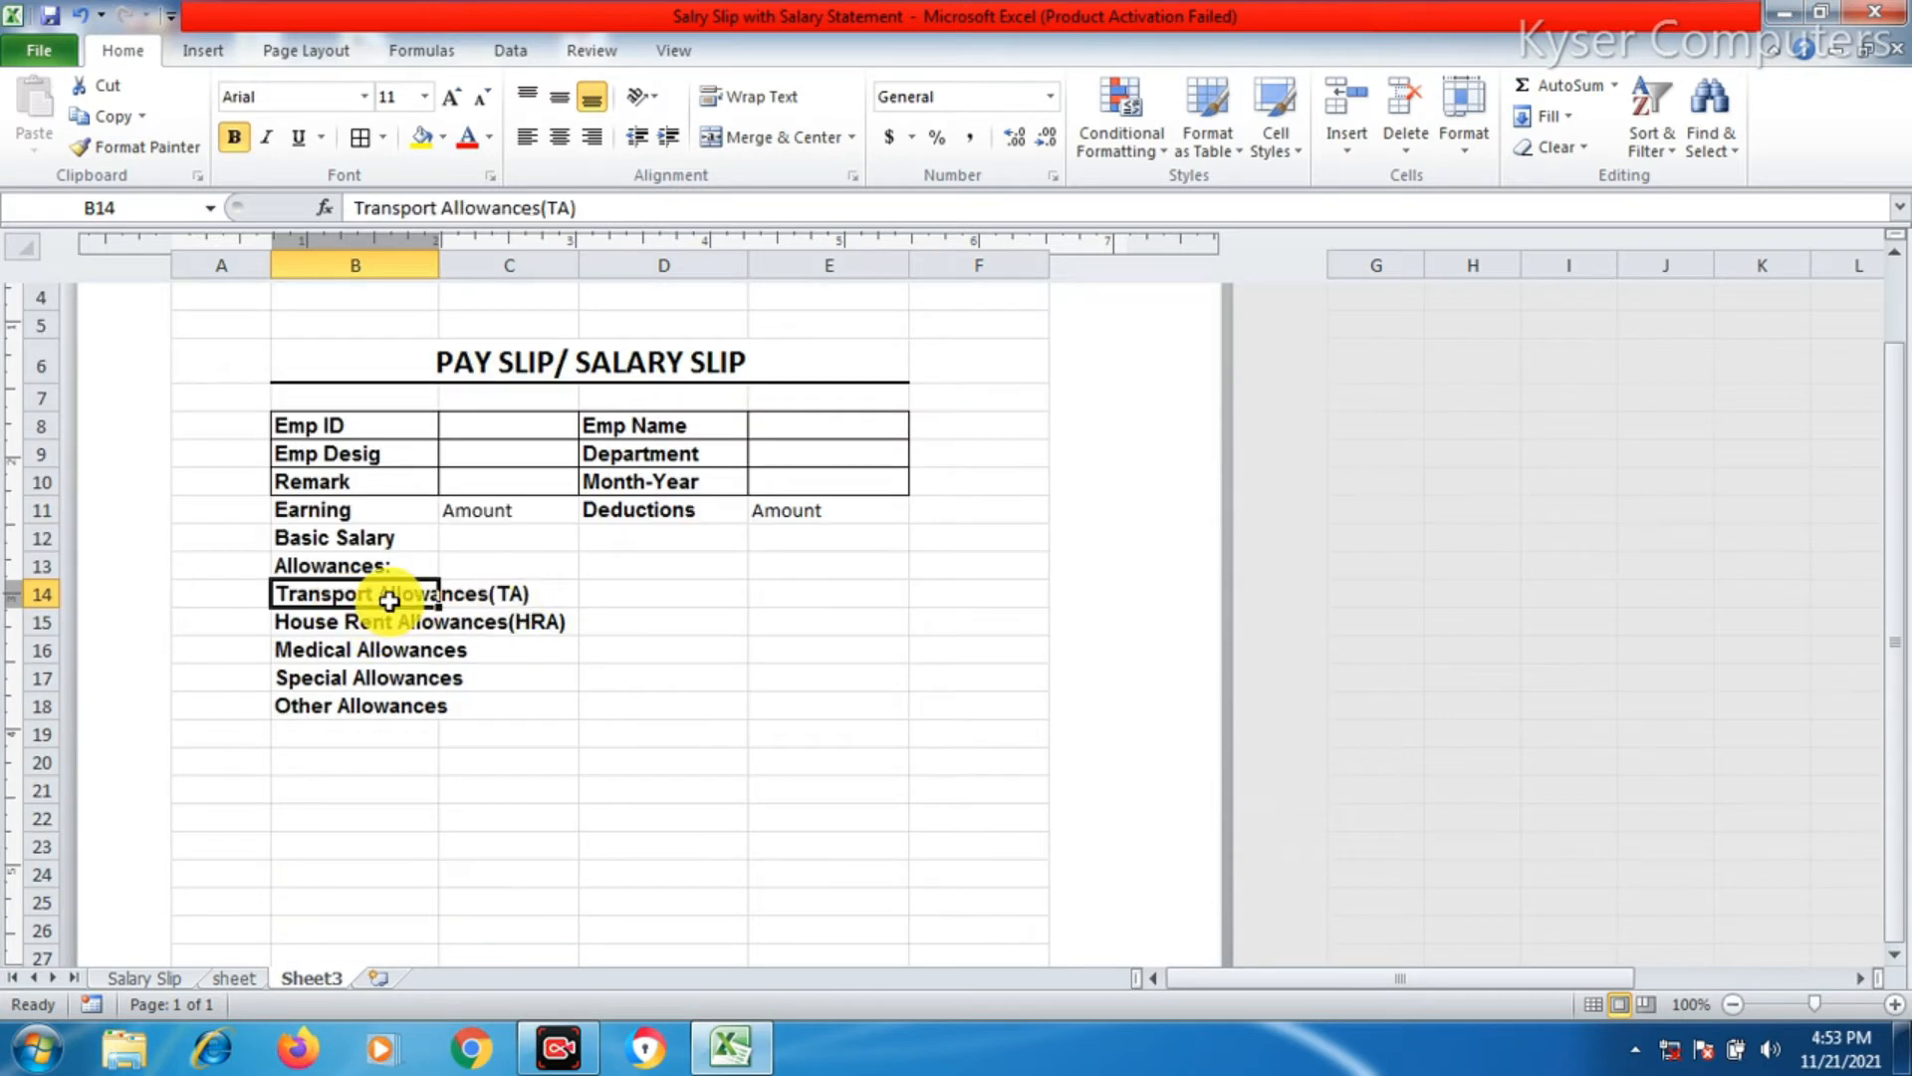
{"action": "scroll", "coordinate": [427, 469], "scroll_direction": "up", "scroll_amount": 1}
{"action": "scroll", "coordinate": [426, 469], "scroll_direction": "down", "scroll_amount": 1}
{"action": "left_click", "coordinate": [387, 713]}
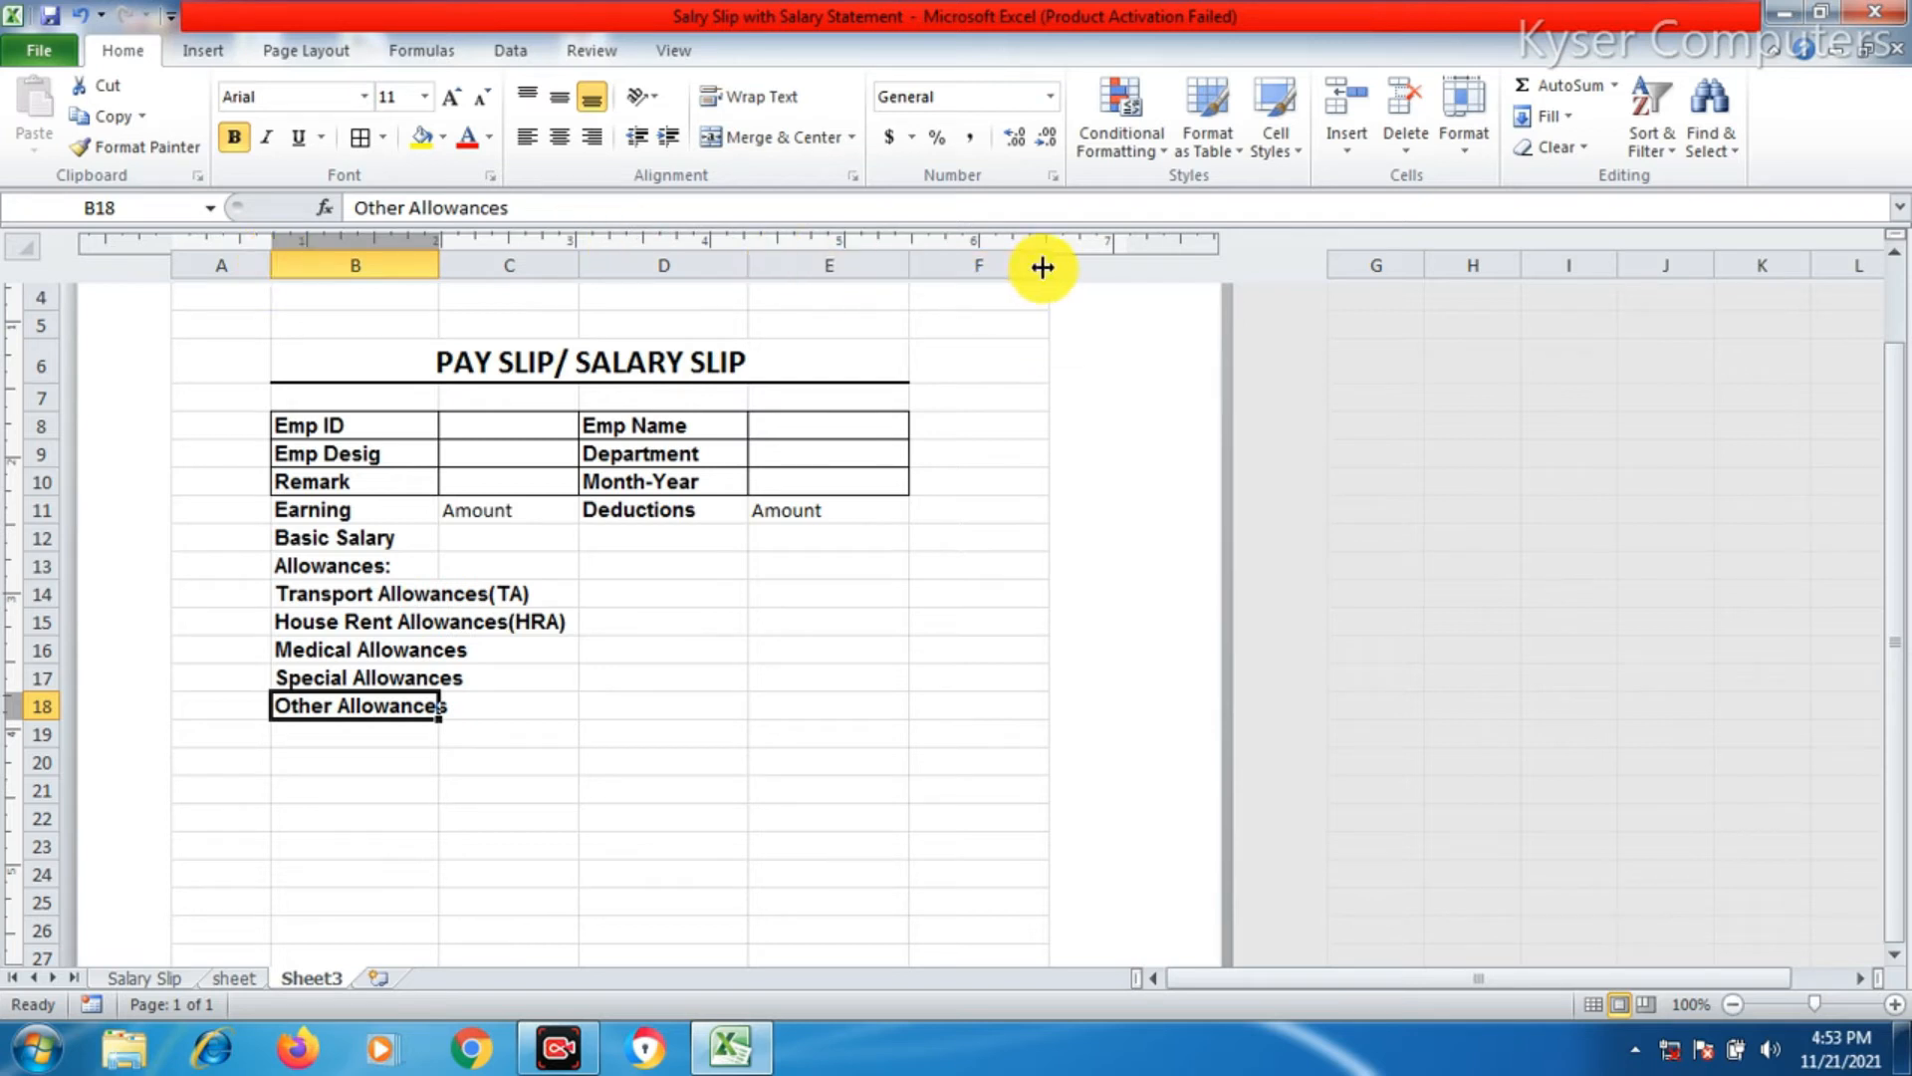
- Slightly narrow column F, widen column E and narrow column A to adjust the pay slip's layout
{"action": "left_click_drag", "start_coordinate": [1045, 265], "coordinate": [1034, 263]}
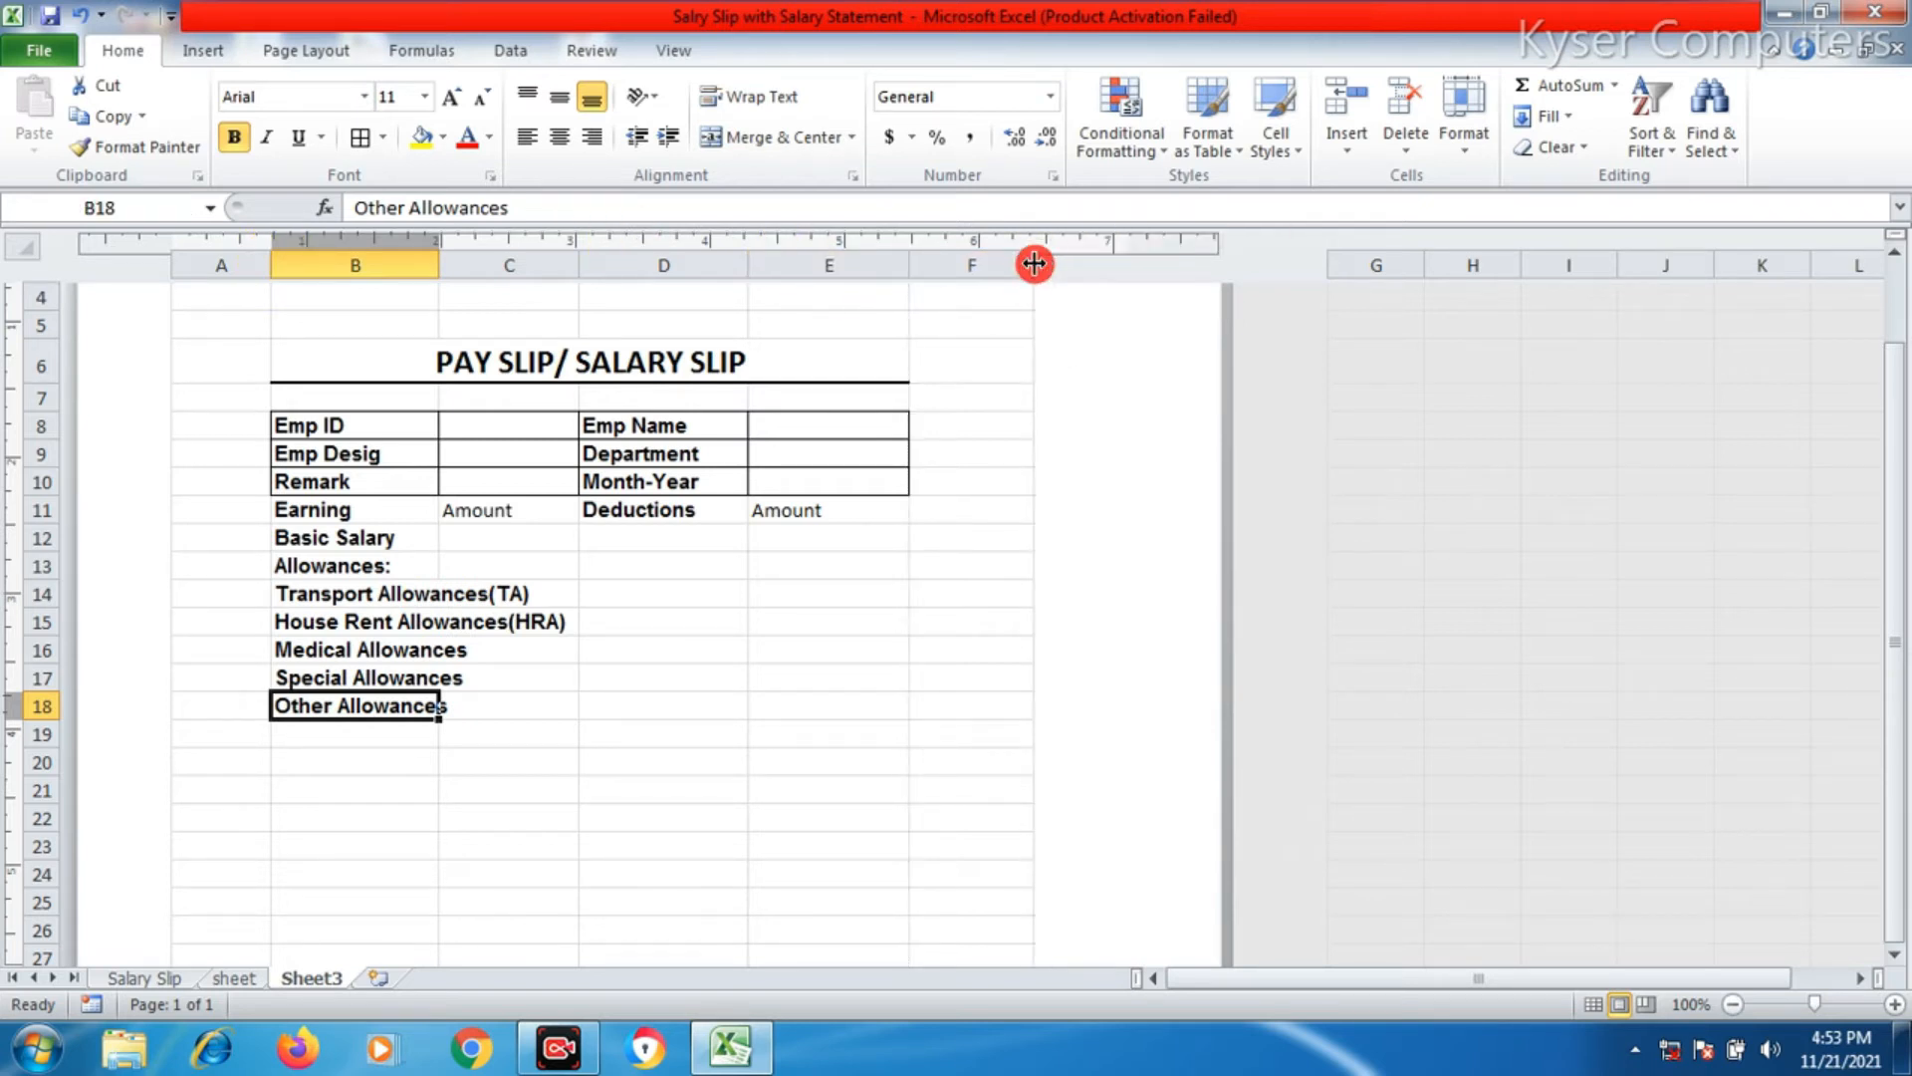
{"action": "left_click_drag", "start_coordinate": [909, 263], "coordinate": [922, 262]}
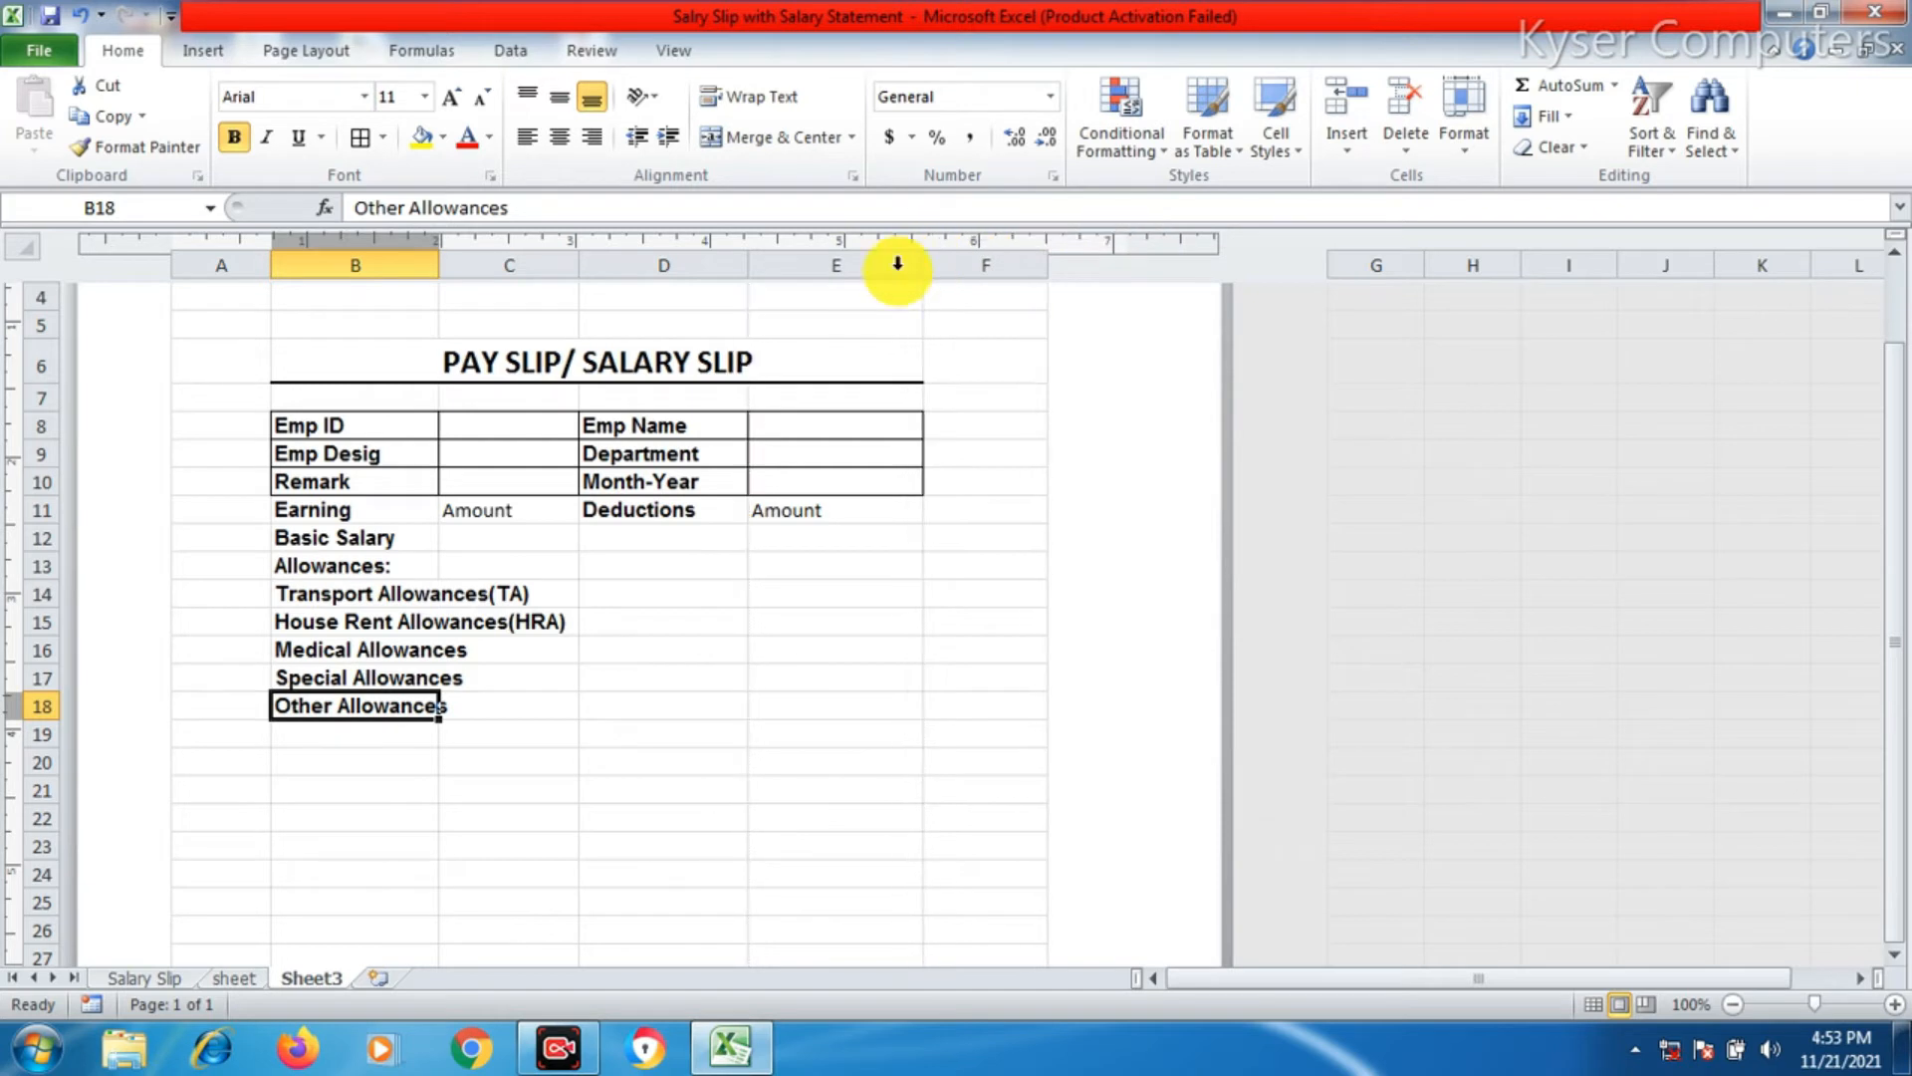
{"action": "left_click", "coordinate": [414, 566]}
{"action": "left_click_drag", "start_coordinate": [271, 269], "coordinate": [228, 285]}
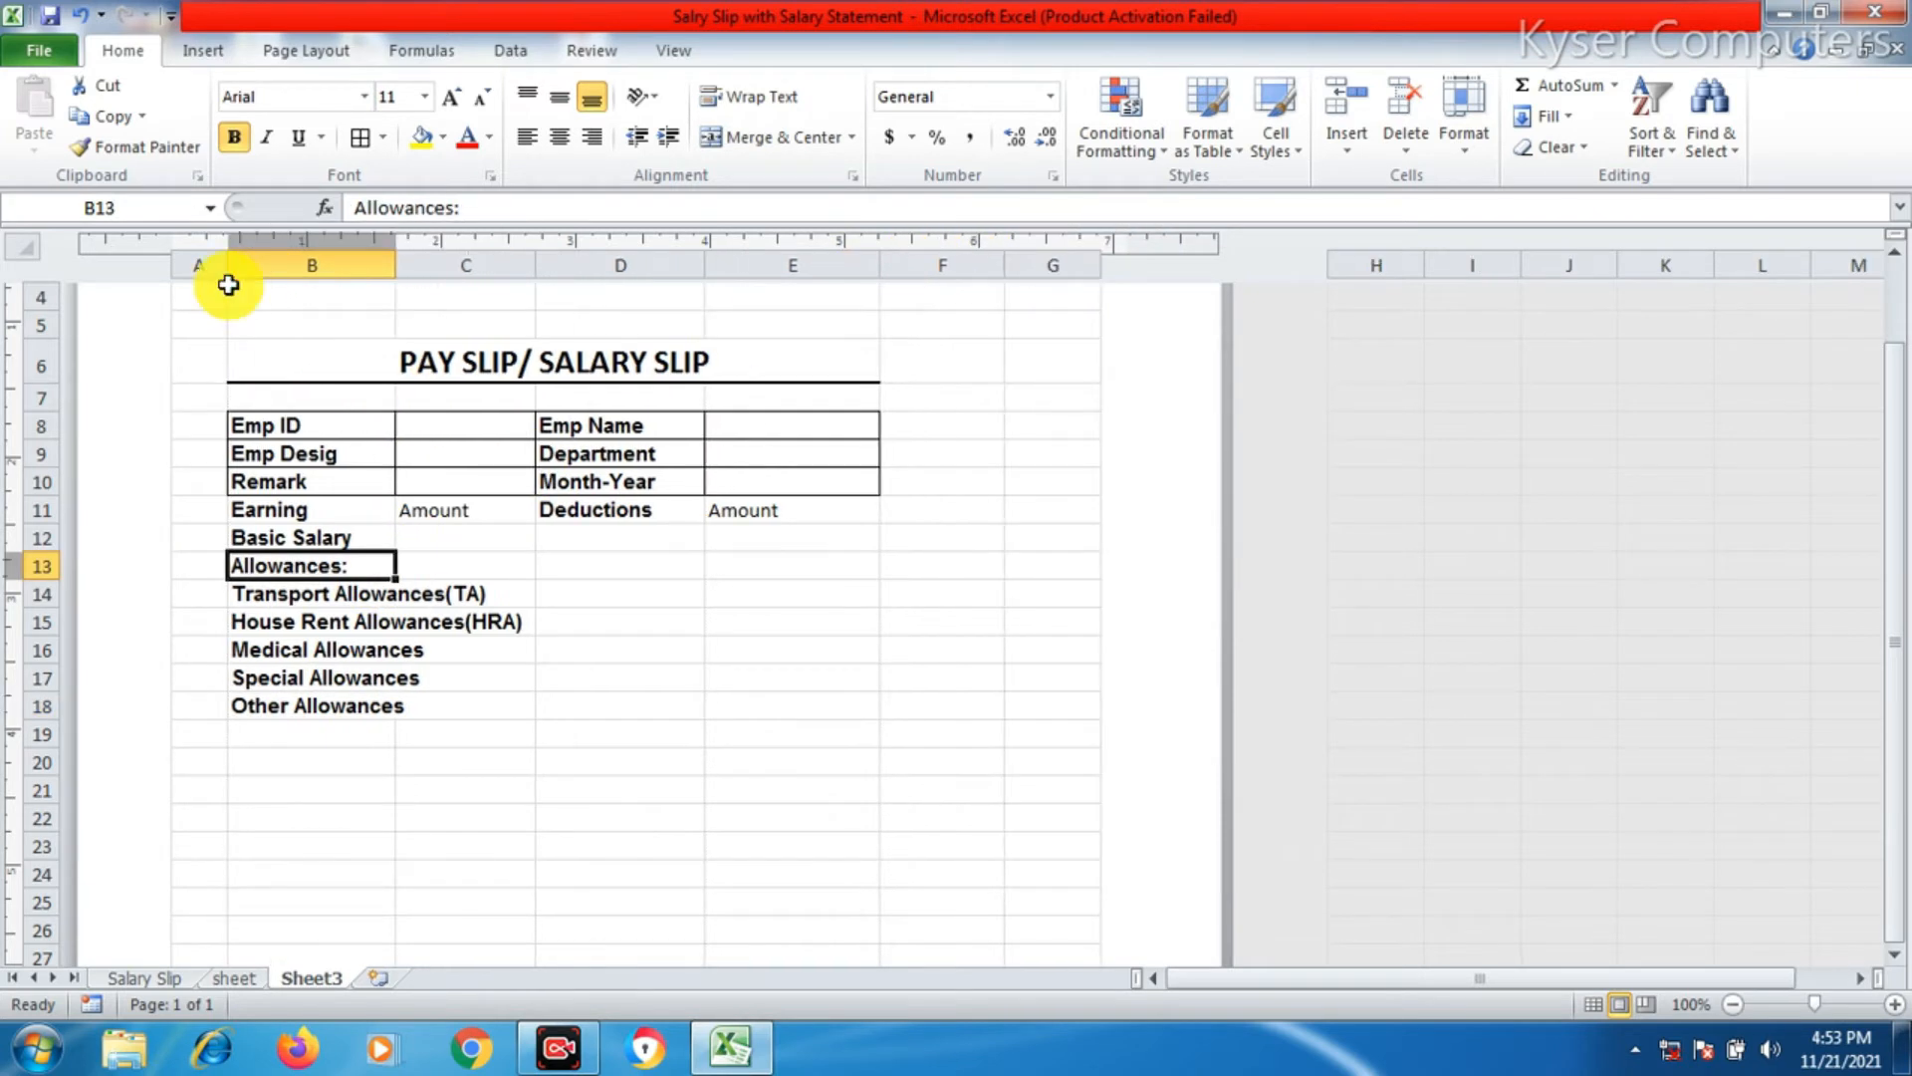
- Widen column B until the label House Rent Allowances(HRA) fits, and narrow columns F and C
{"action": "left_click_drag", "start_coordinate": [392, 267], "coordinate": [465, 286]}
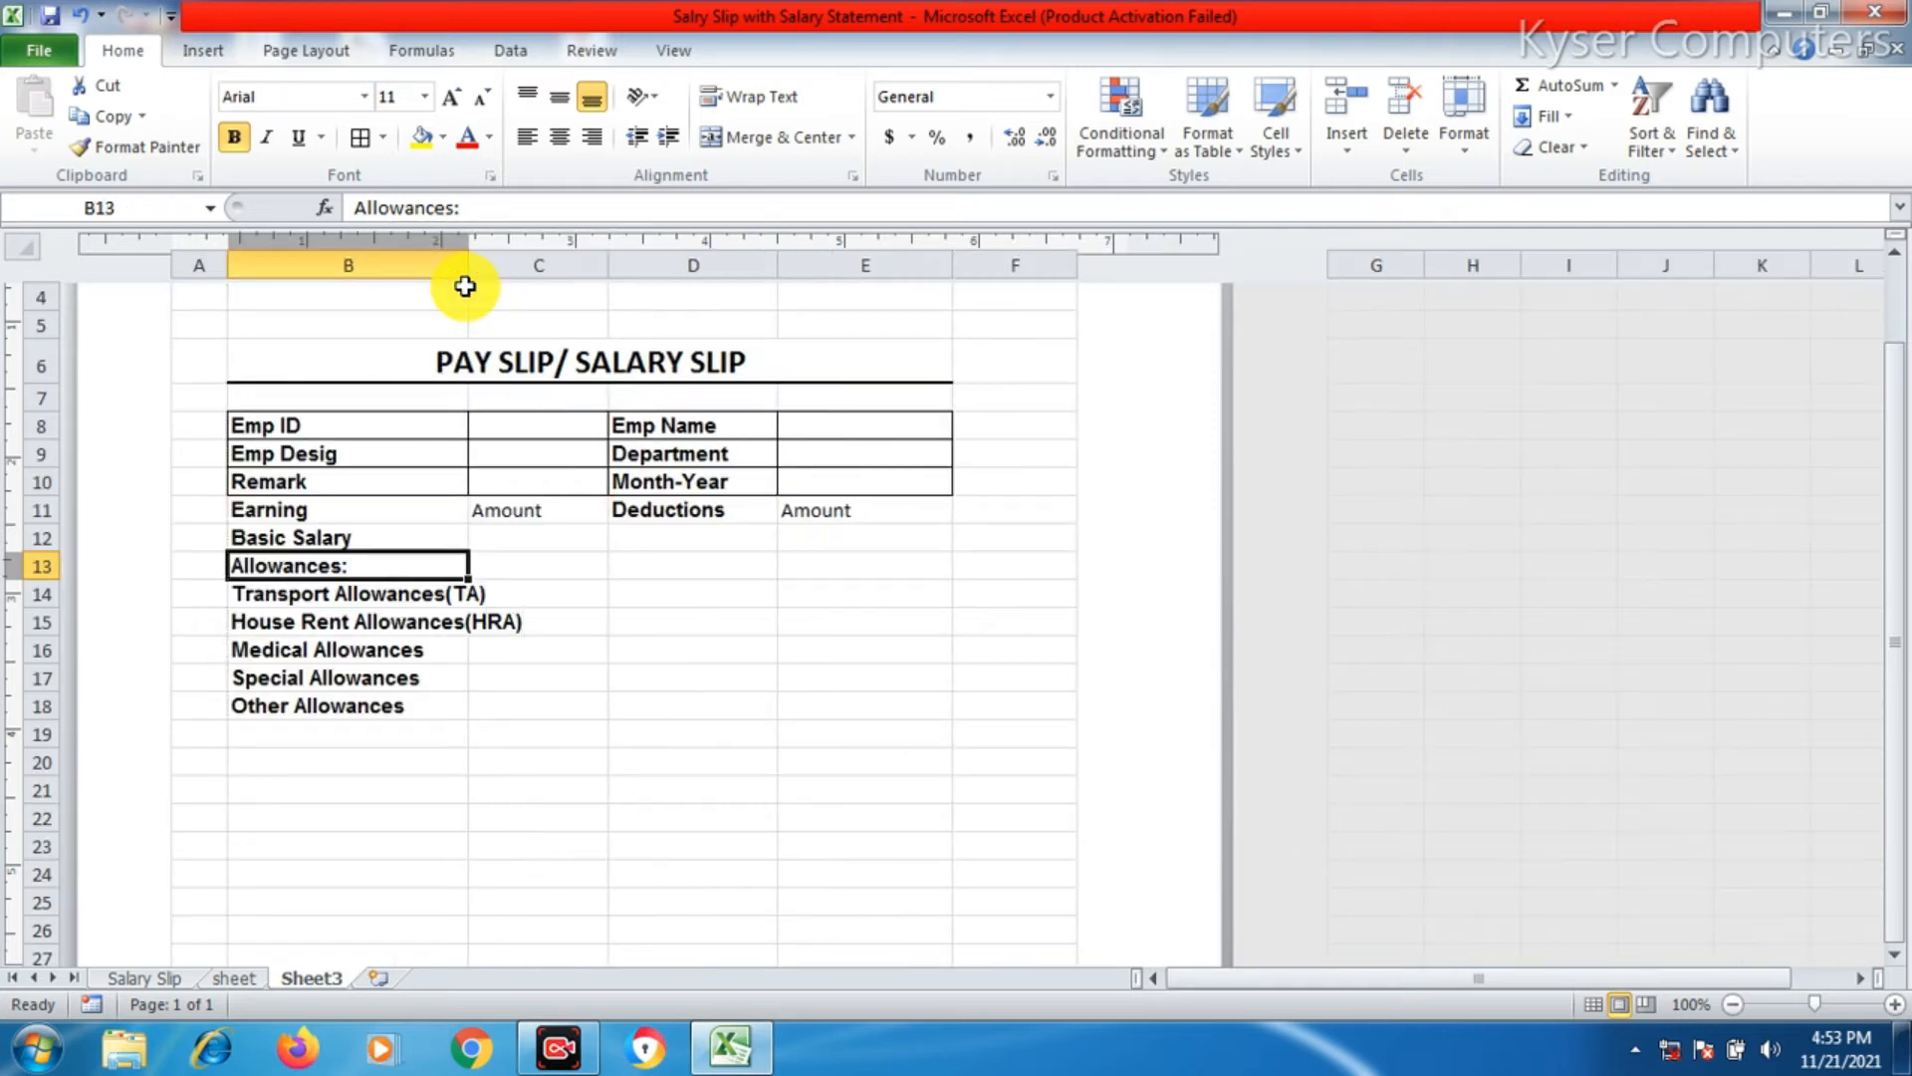
{"action": "left_click_drag", "start_coordinate": [1069, 273], "coordinate": [1025, 294]}
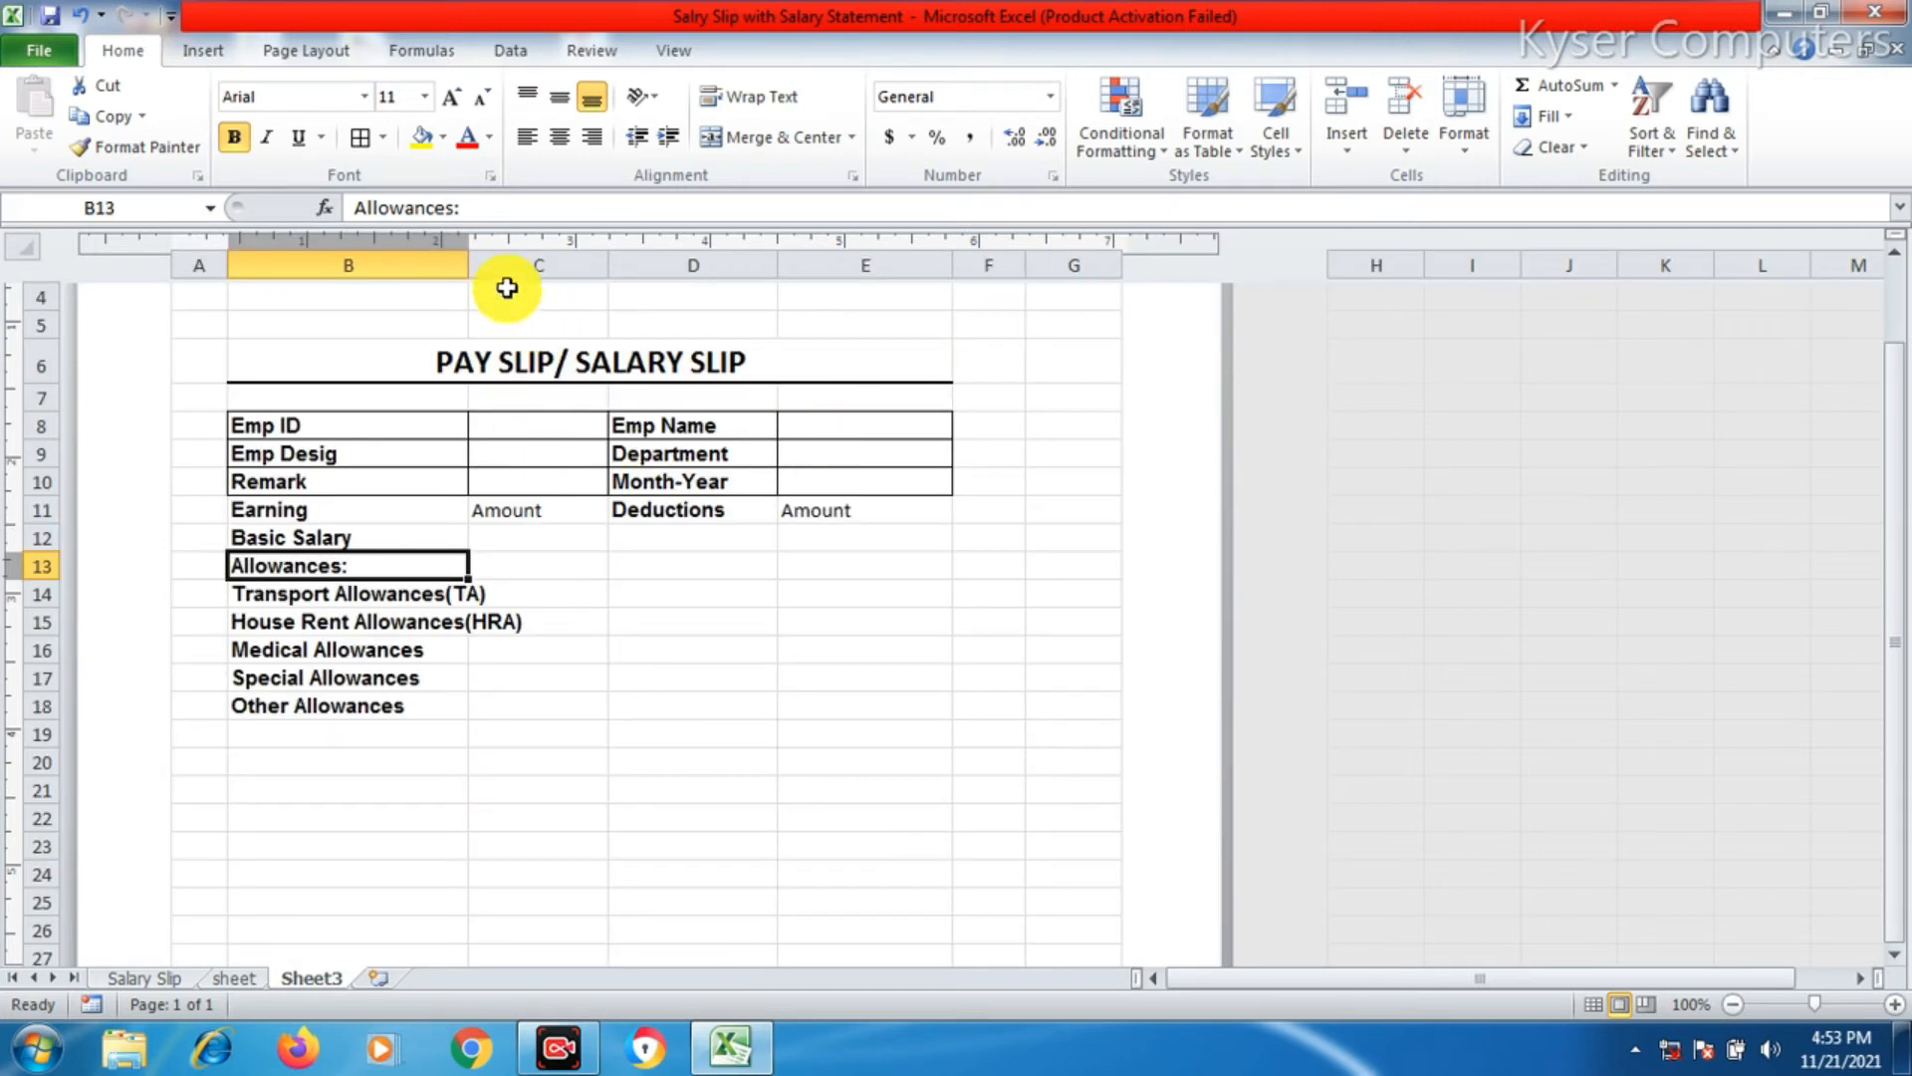
{"action": "left_click_drag", "start_coordinate": [469, 265], "coordinate": [537, 256]}
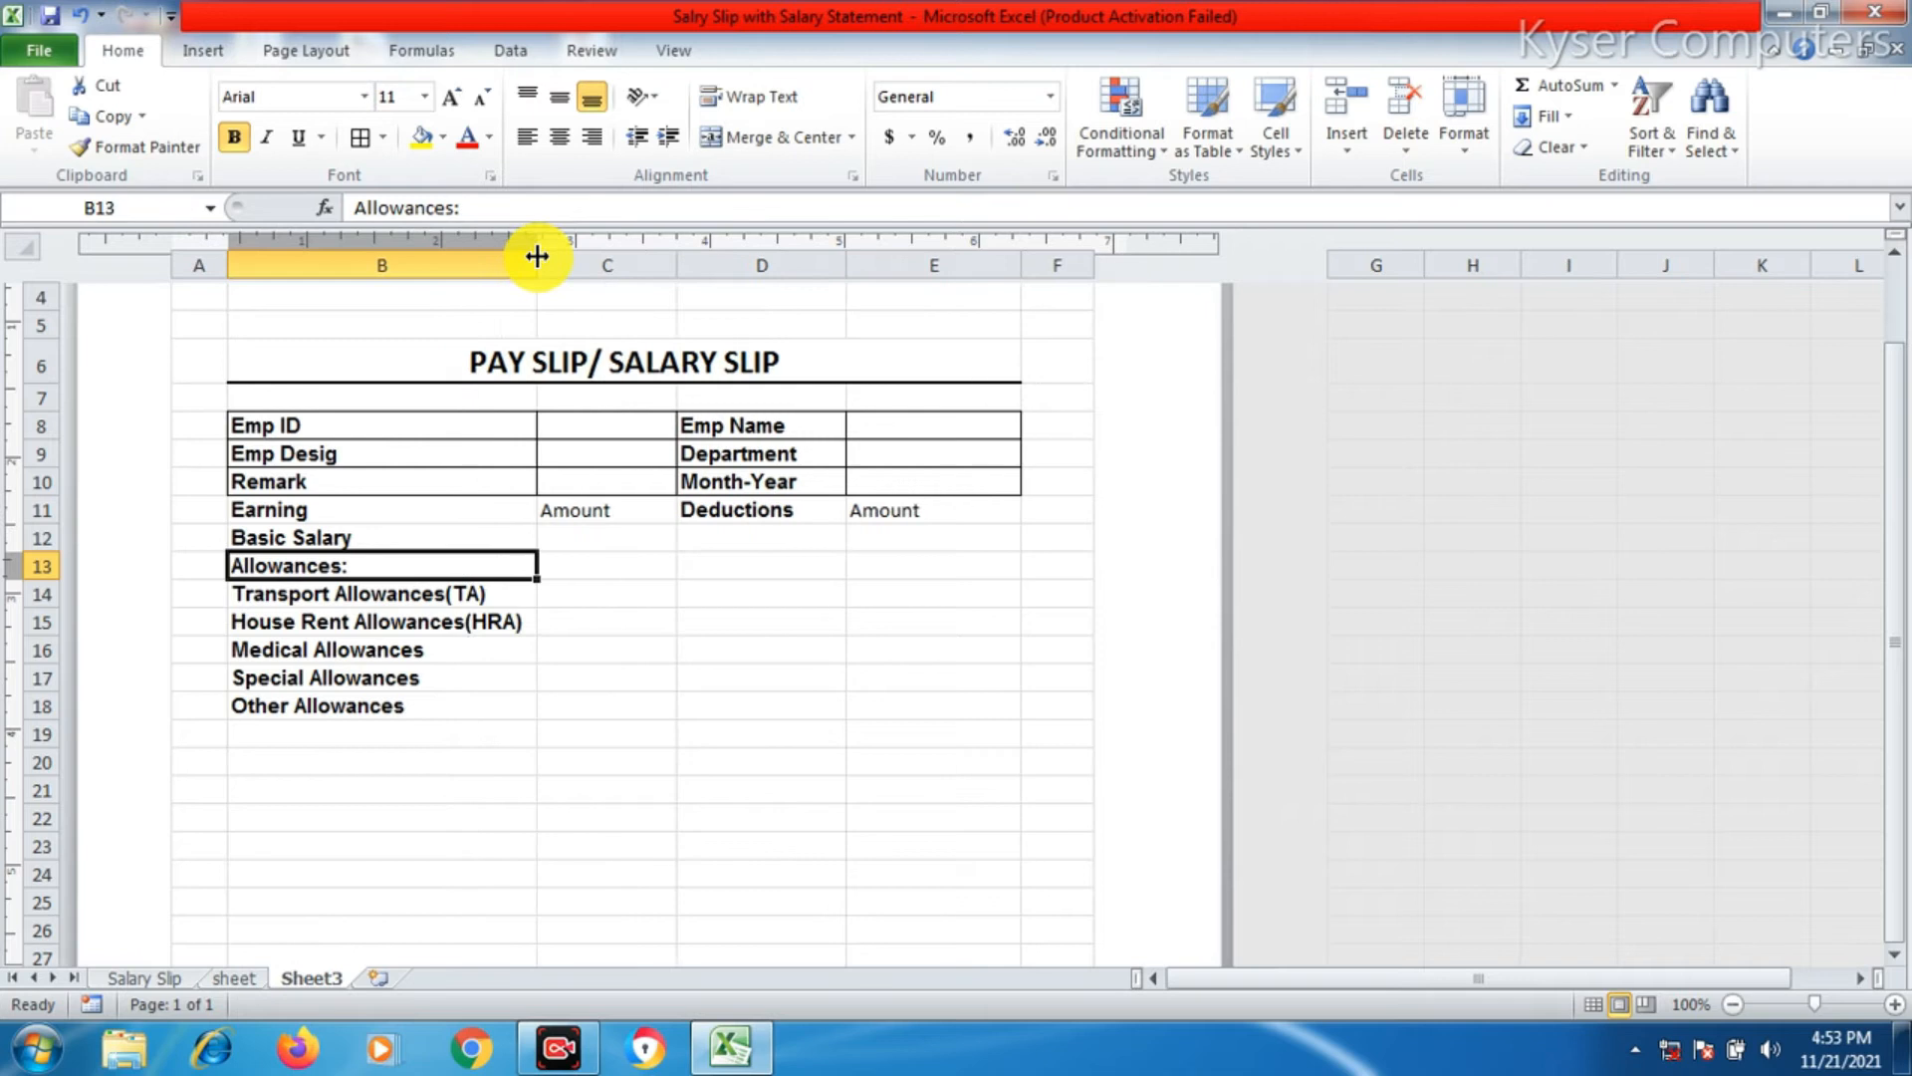
{"action": "left_click", "coordinate": [609, 619]}
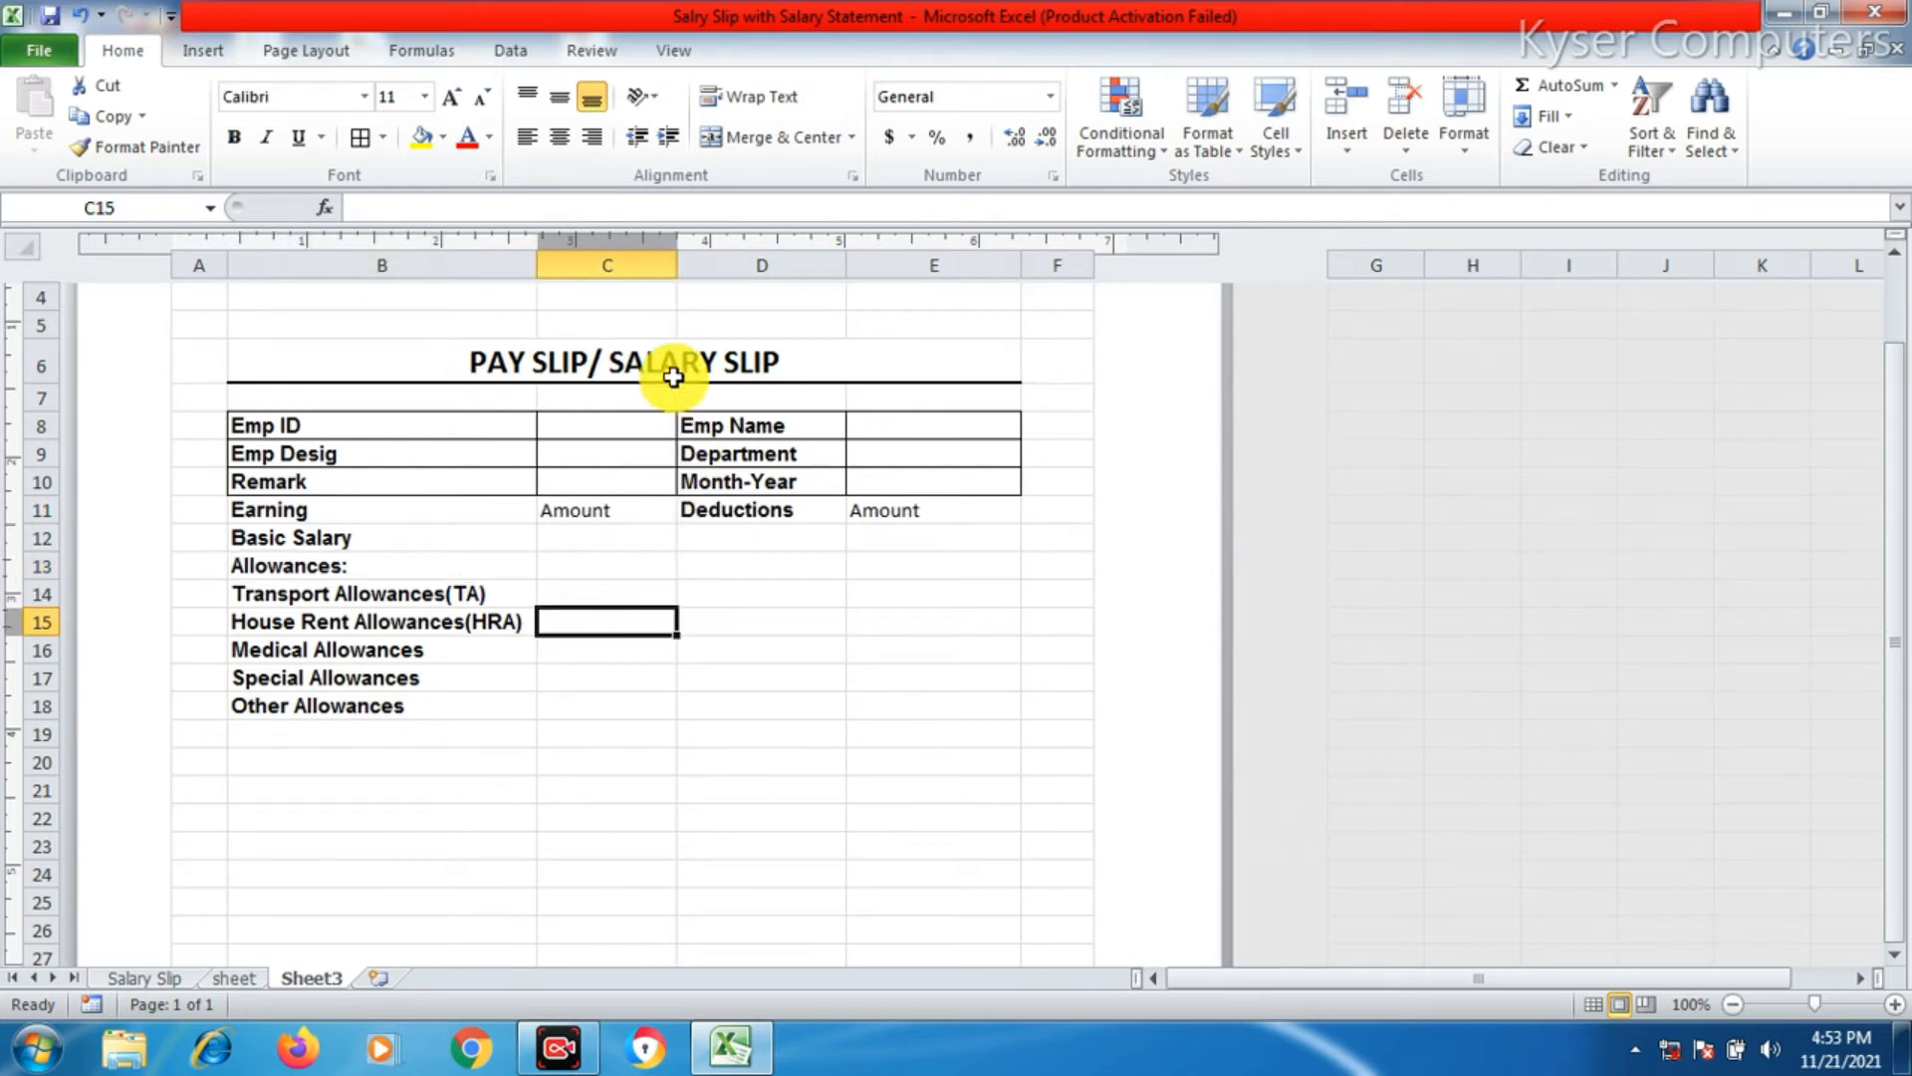
{"action": "left_click_drag", "start_coordinate": [676, 265], "coordinate": [653, 266]}
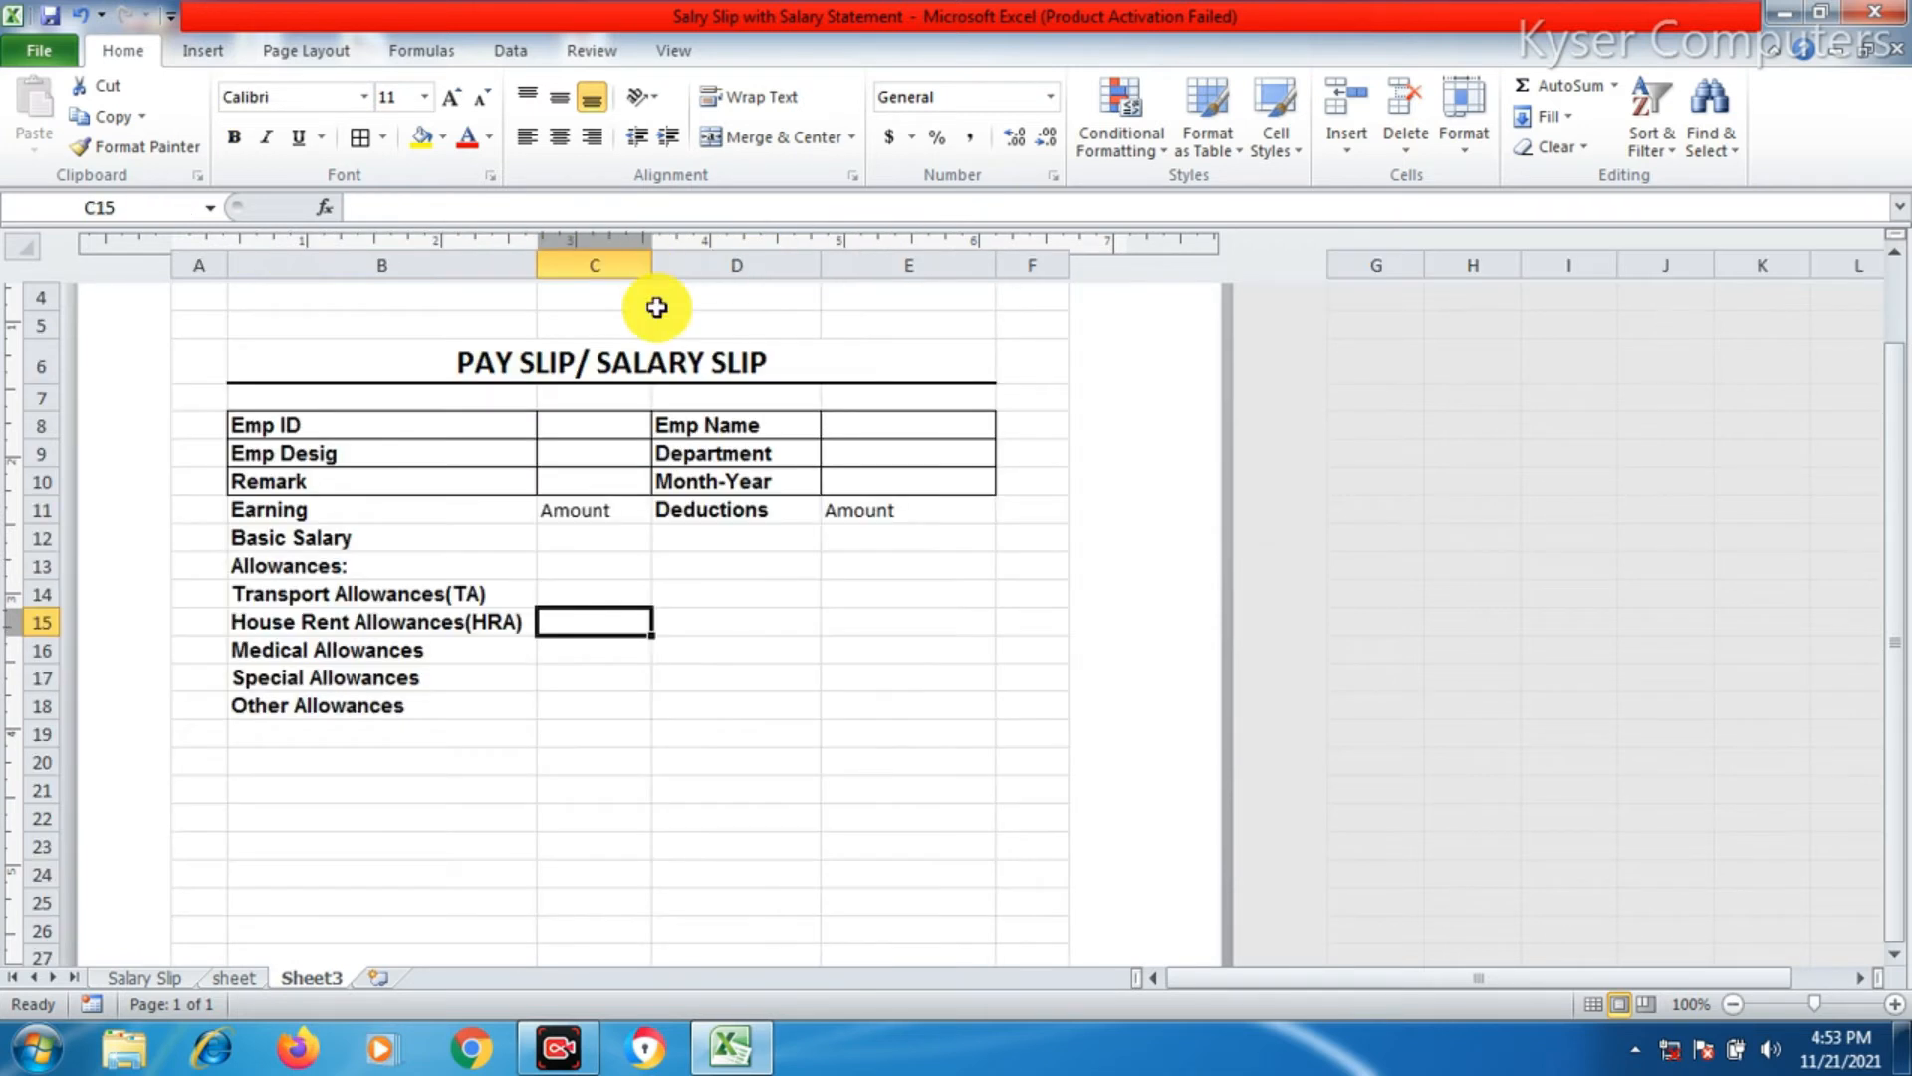
- Fill the header row B11:E11 with light grey and set its font colour to Automatic
{"action": "left_click_drag", "start_coordinate": [339, 509], "coordinate": [876, 512]}
{"action": "left_click", "coordinate": [423, 136]}
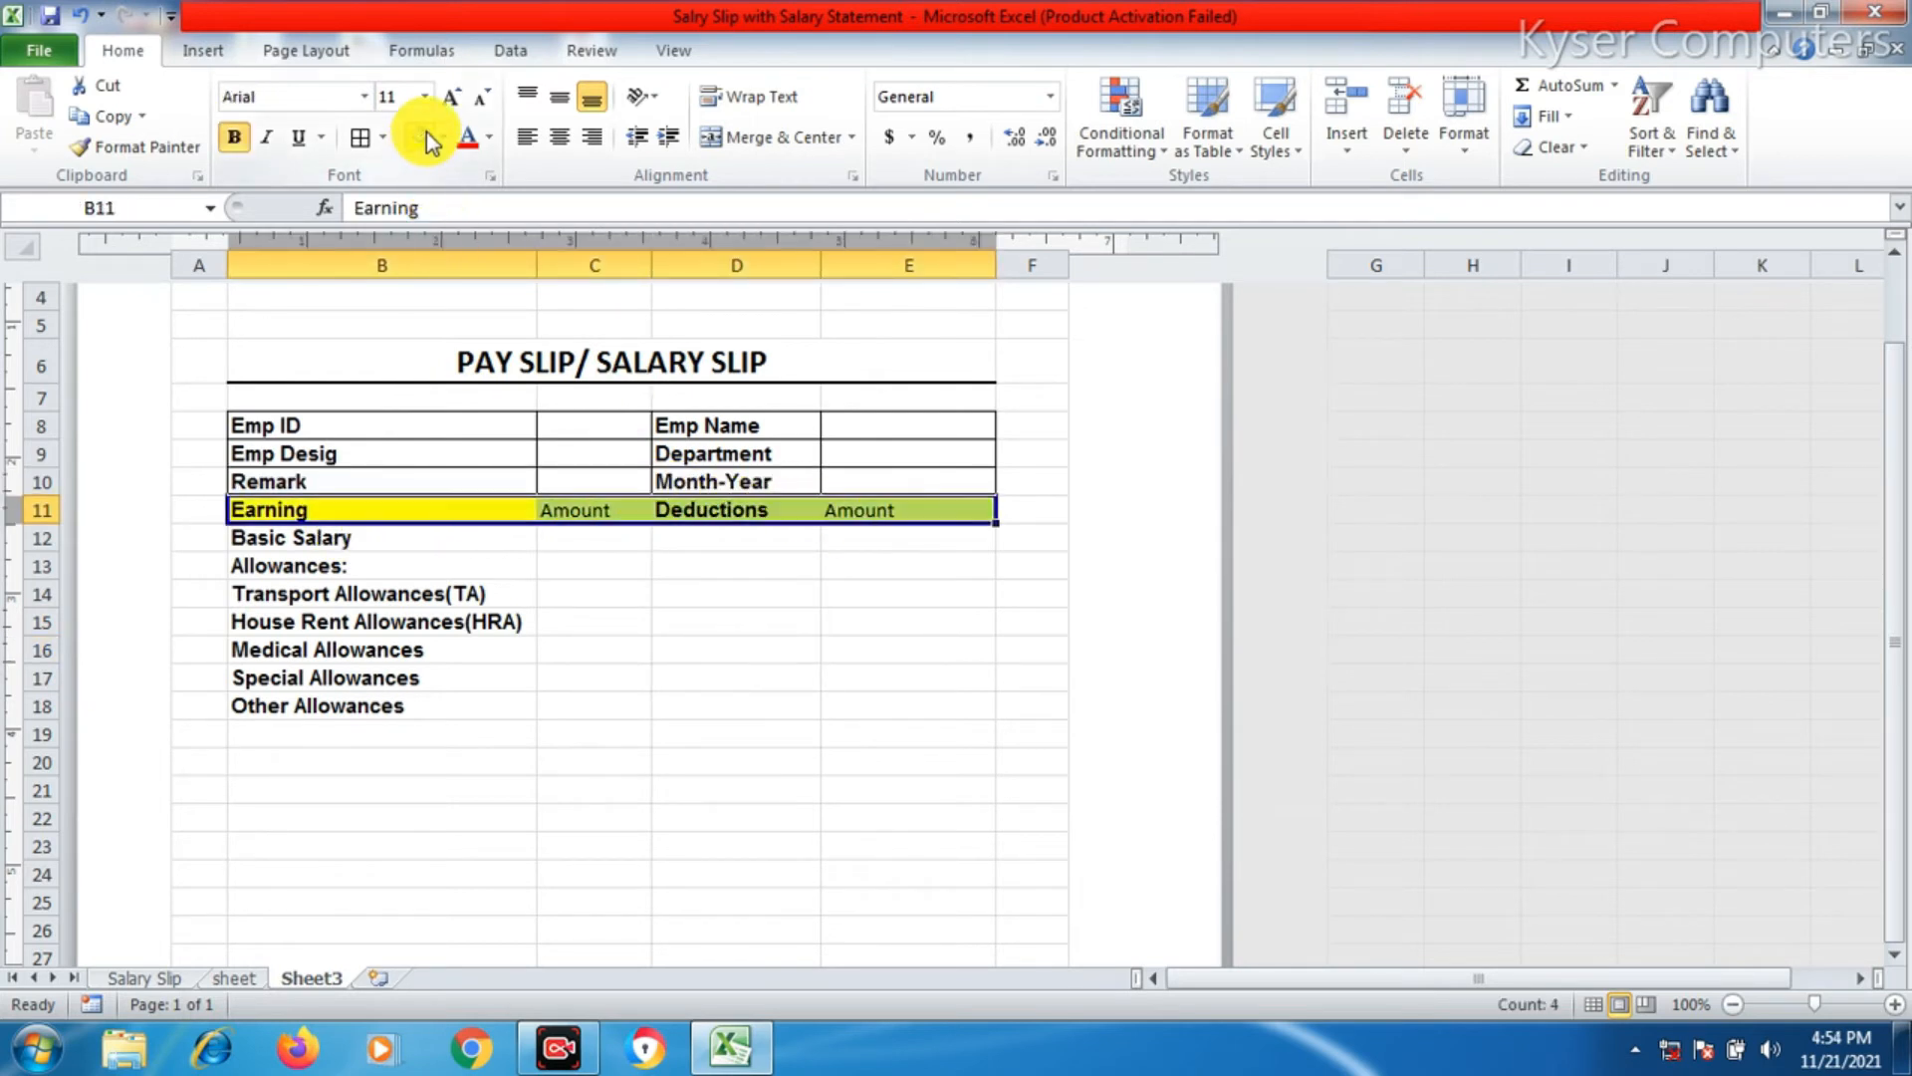
{"action": "left_click", "coordinate": [466, 139]}
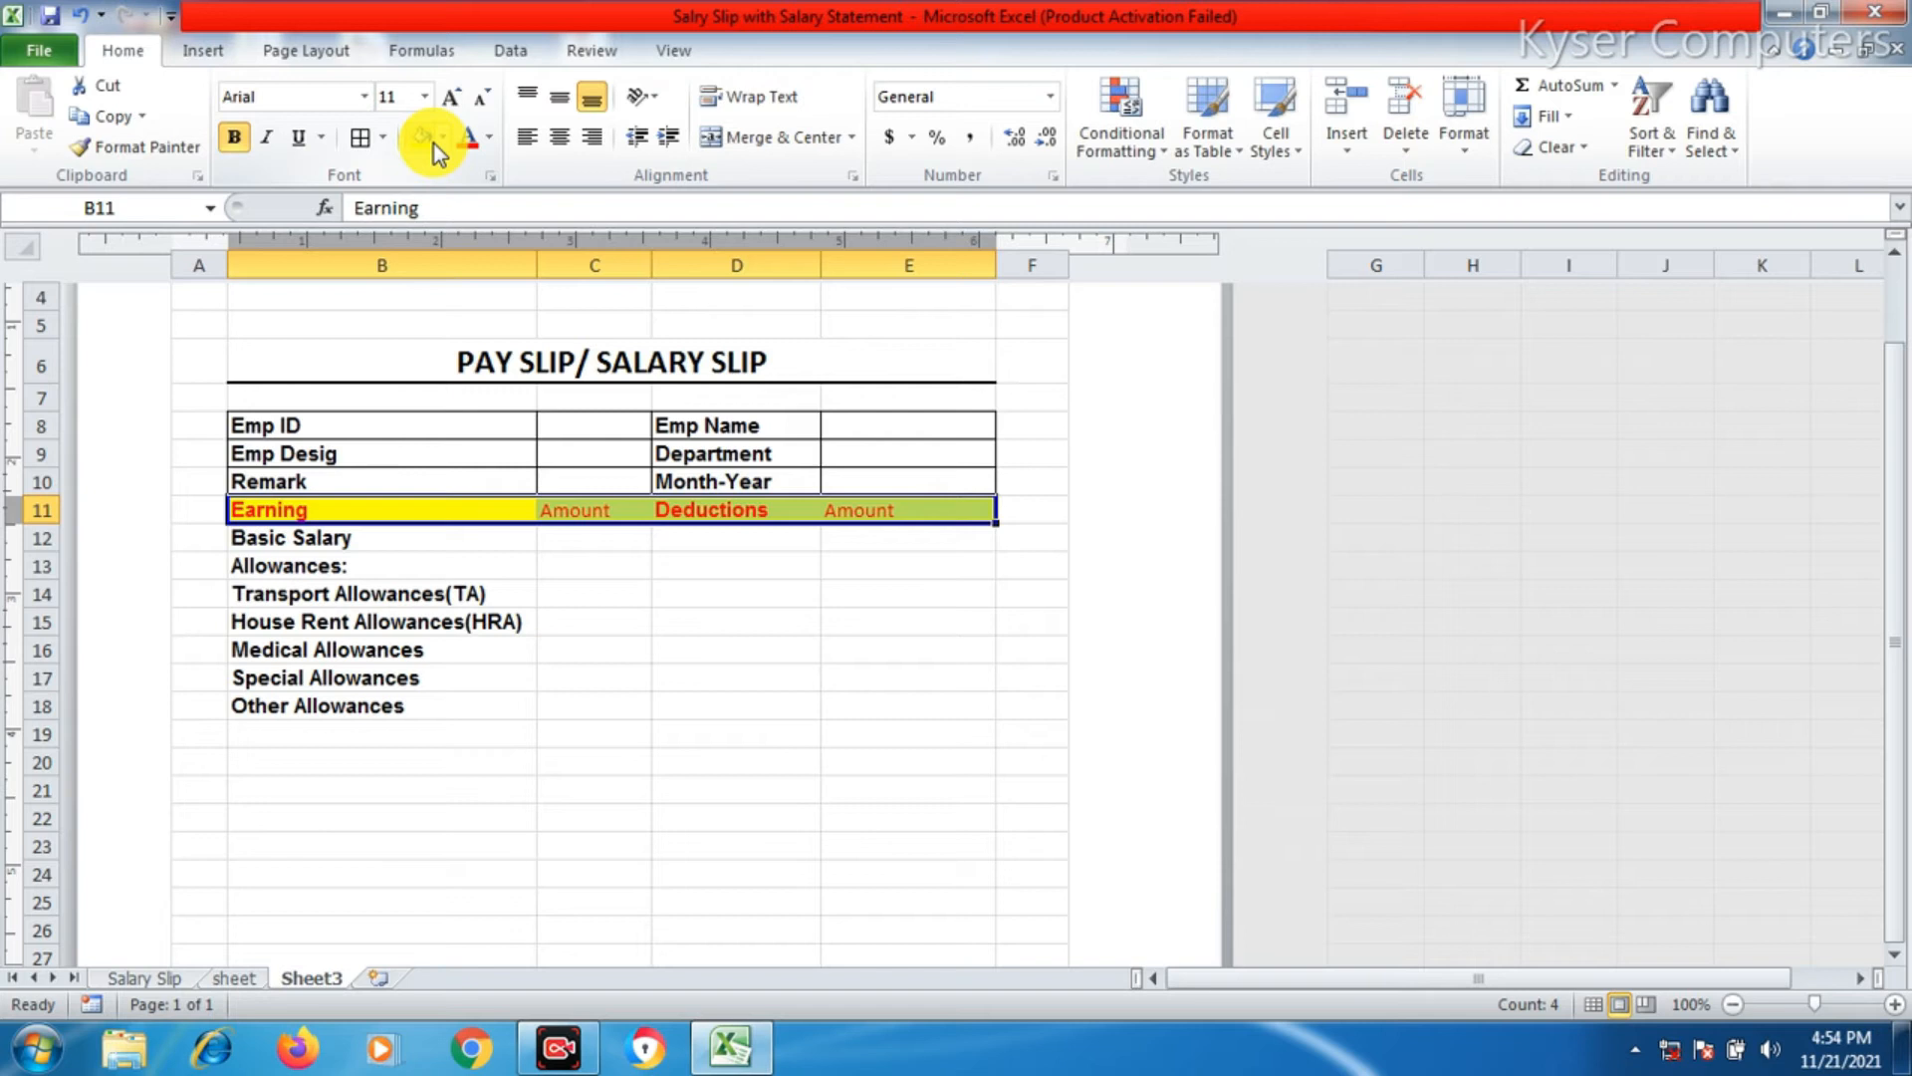
{"action": "left_click", "coordinate": [489, 137]}
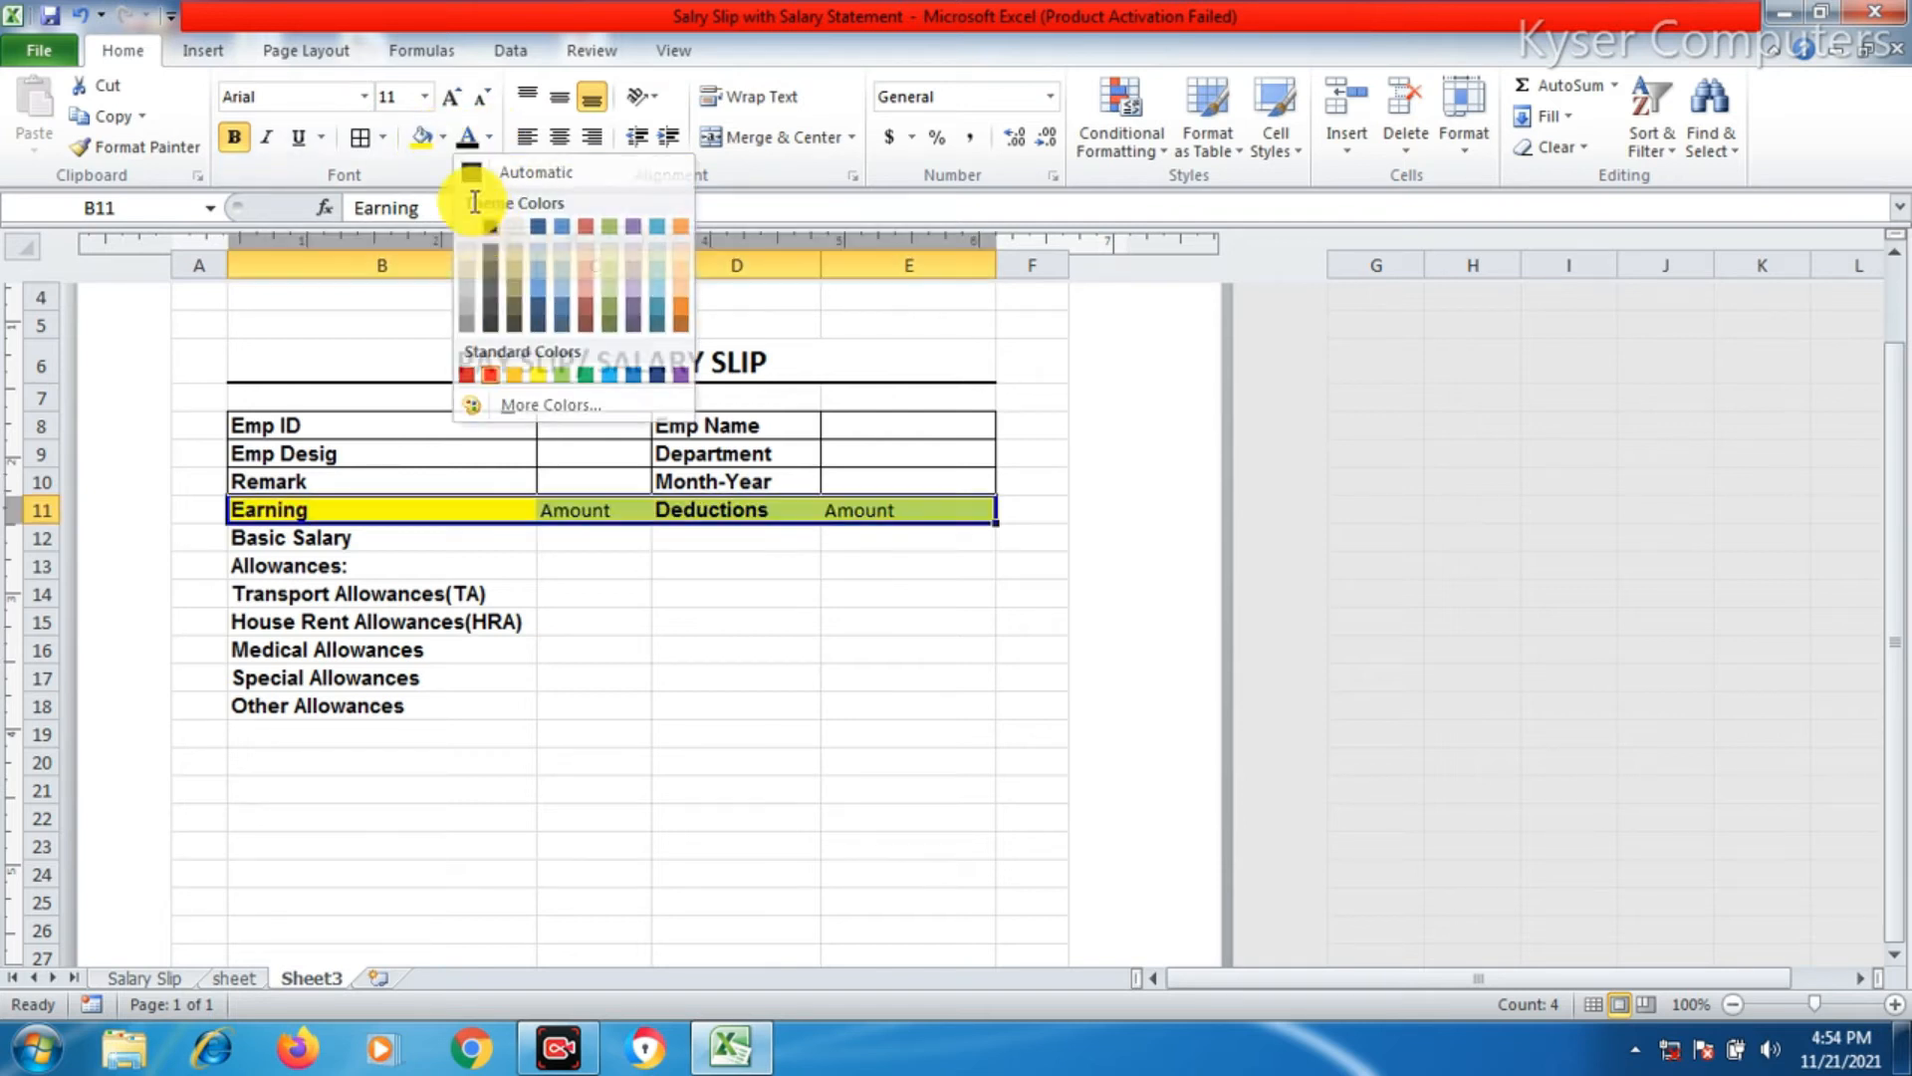
{"action": "left_click", "coordinate": [472, 169]}
{"action": "left_click", "coordinate": [447, 139]}
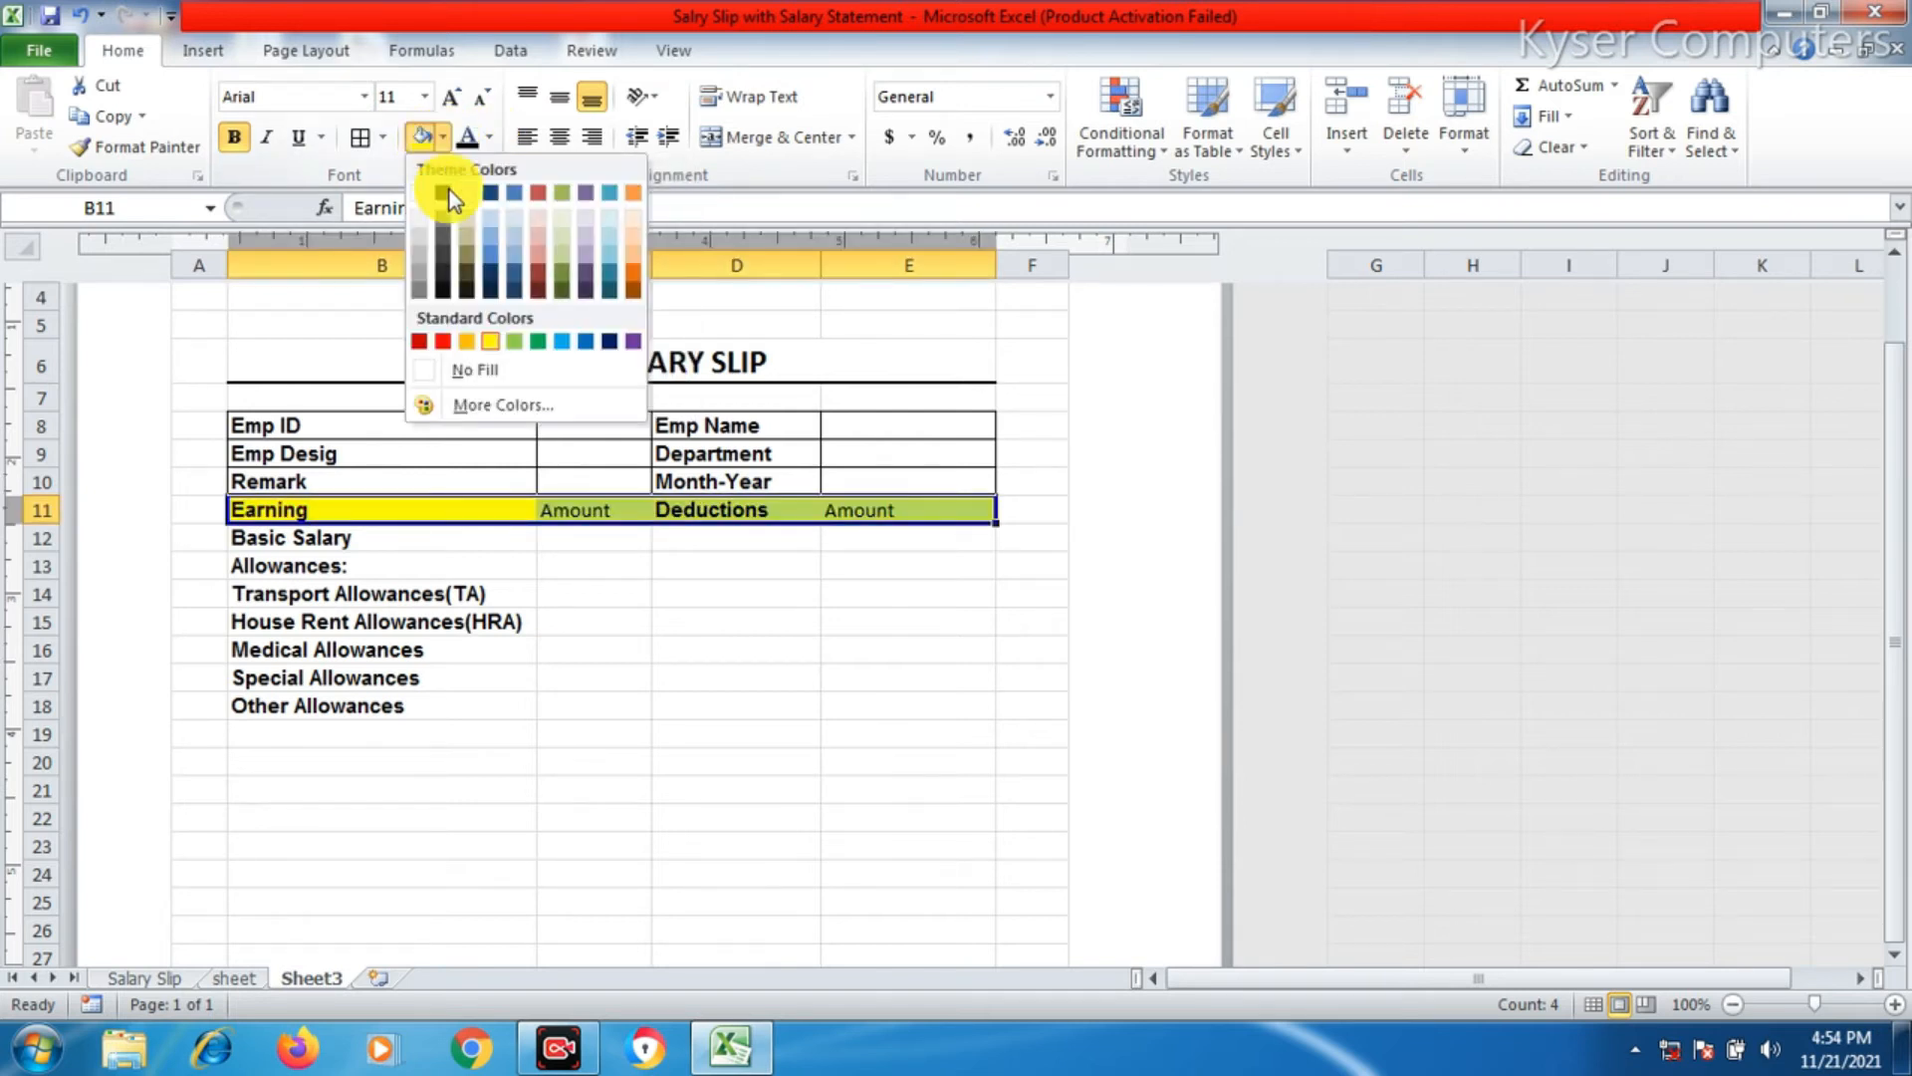
{"action": "left_click", "coordinate": [427, 237]}
{"action": "left_click", "coordinate": [491, 588]}
- Make all the labels in the header row B11:E11 bold
{"action": "left_click_drag", "start_coordinate": [426, 509], "coordinate": [852, 513]}
{"action": "left_click", "coordinate": [235, 136]}
{"action": "left_click", "coordinate": [235, 137]}
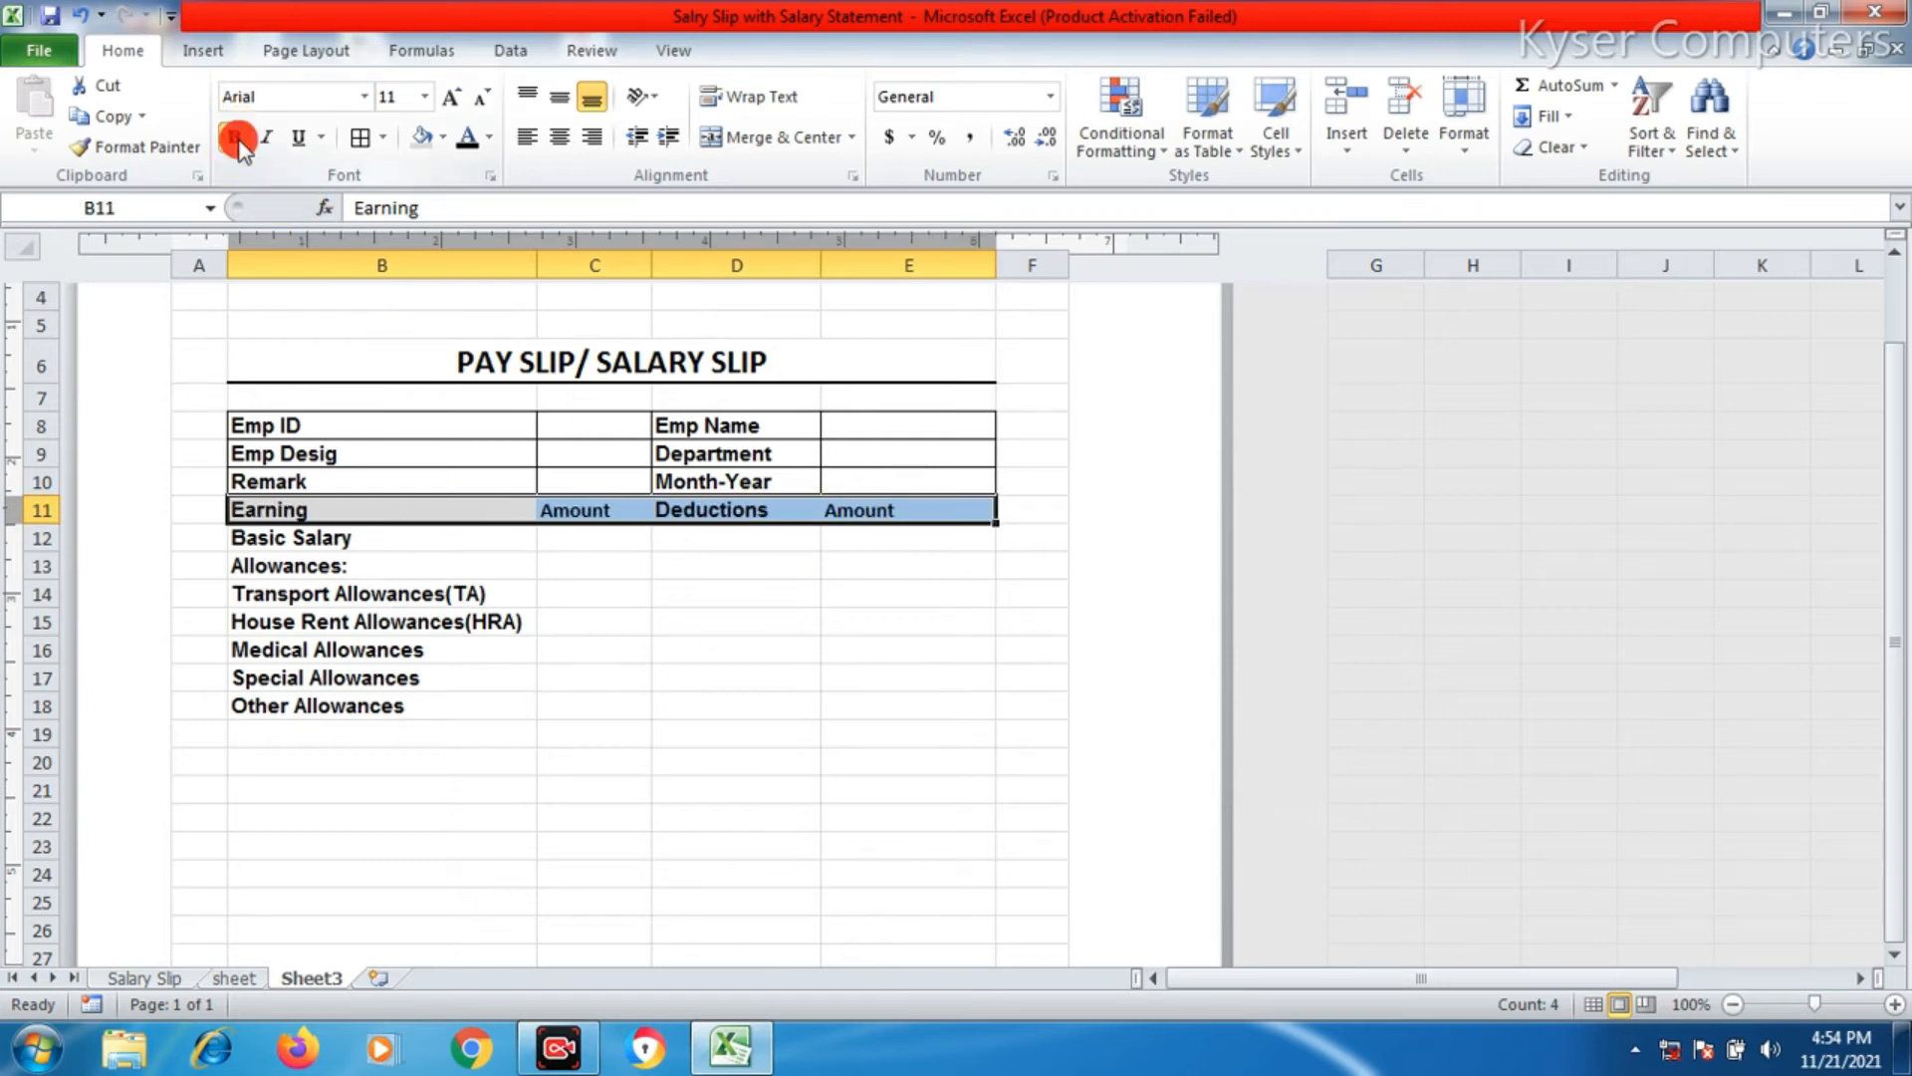
- Remove bold from the earnings labels in B12:B18
{"action": "left_click", "coordinate": [354, 540]}
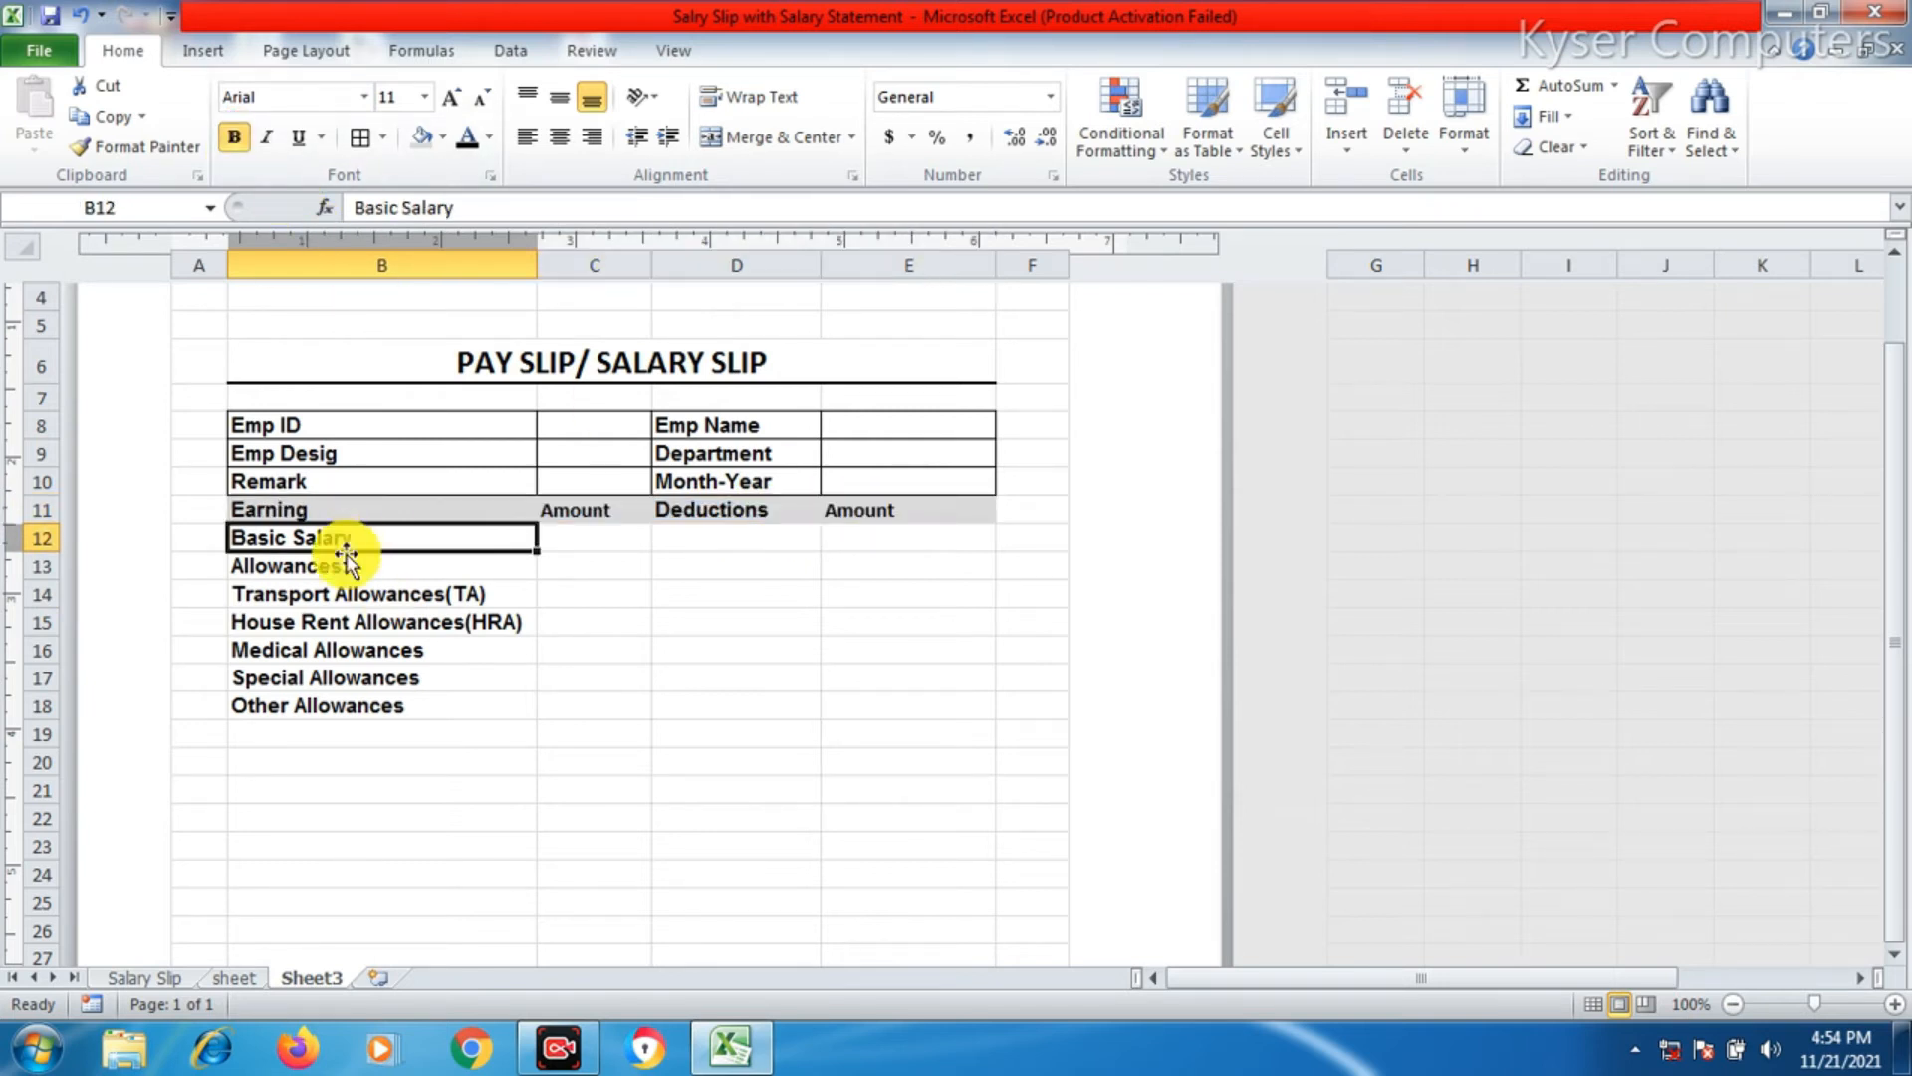
{"action": "left_click", "coordinate": [345, 565]}
{"action": "left_click_drag", "start_coordinate": [355, 528], "coordinate": [359, 705]}
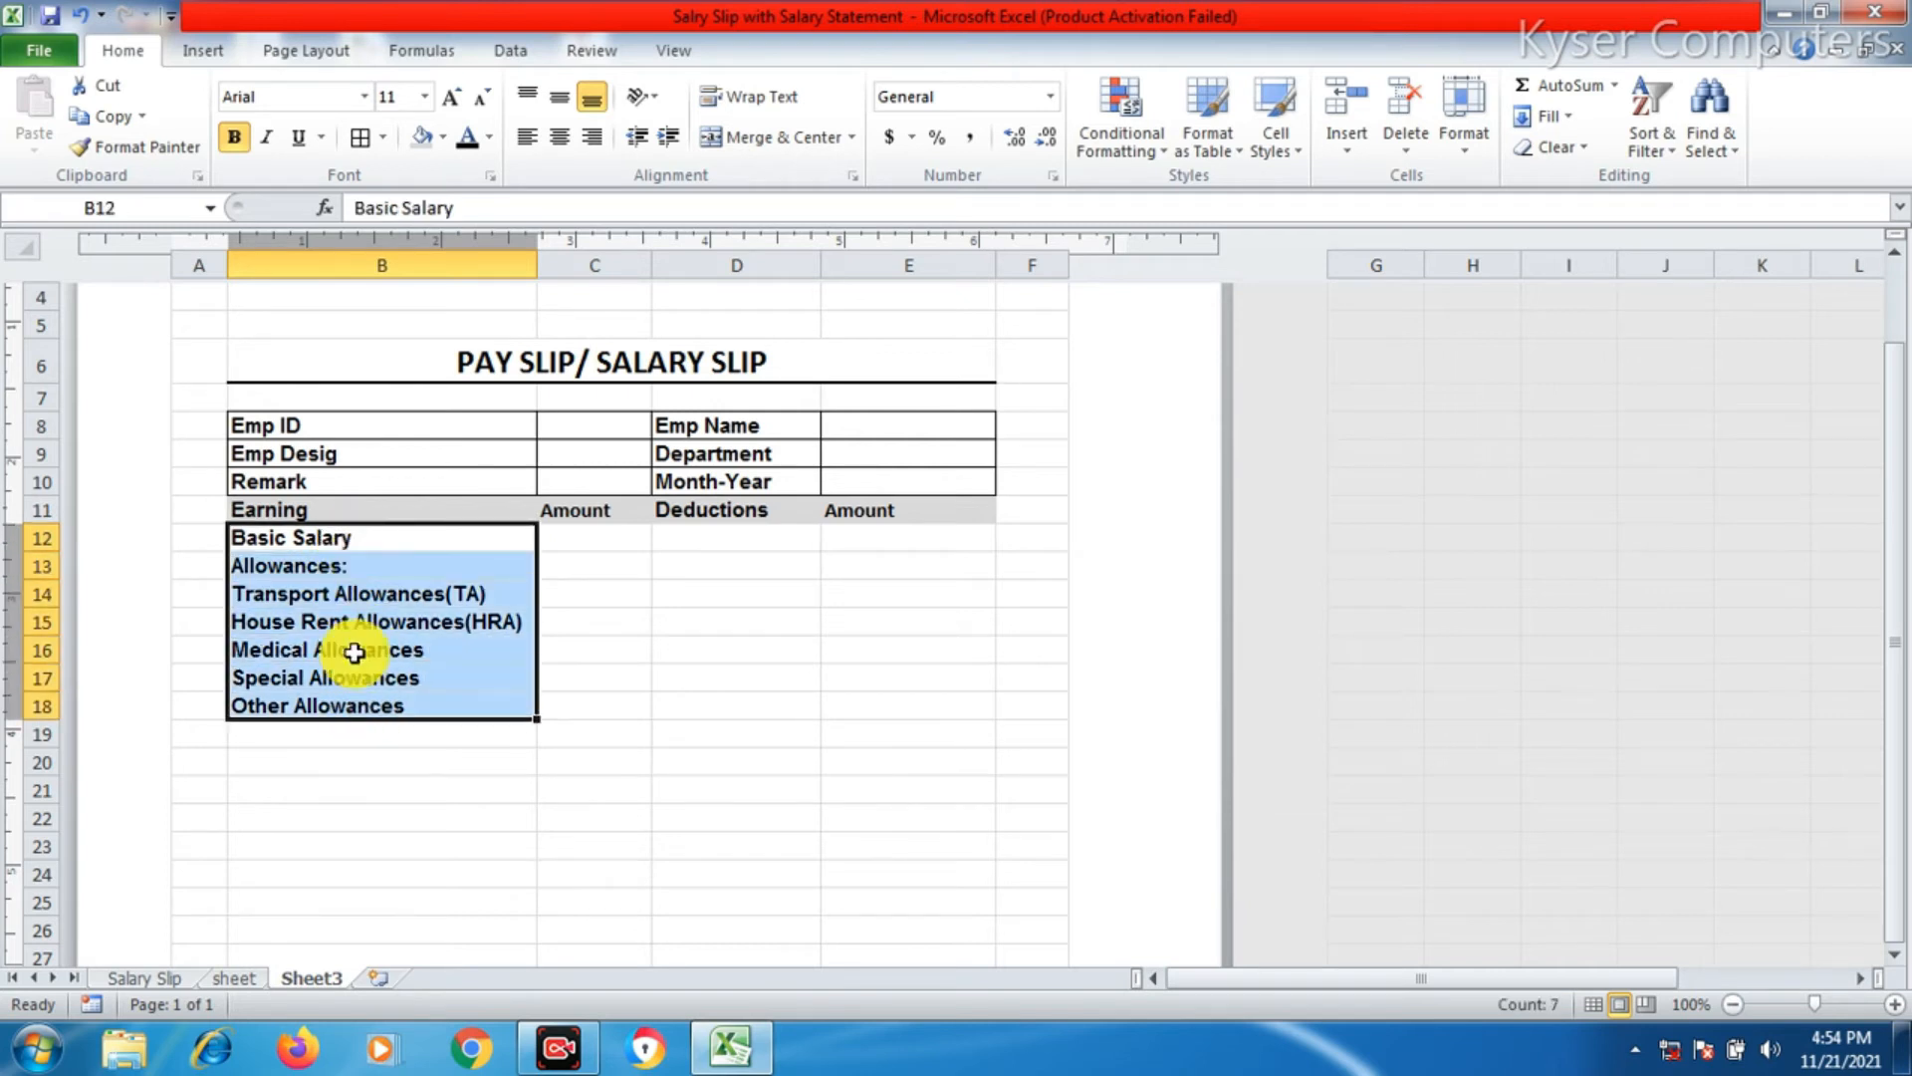
{"action": "left_click", "coordinate": [233, 139]}
{"action": "left_click", "coordinate": [336, 764]}
- Make the Allowances: subheading in B13 bold
{"action": "left_click", "coordinate": [289, 563]}
{"action": "left_click", "coordinate": [235, 138]}
{"action": "left_click", "coordinate": [382, 734]}
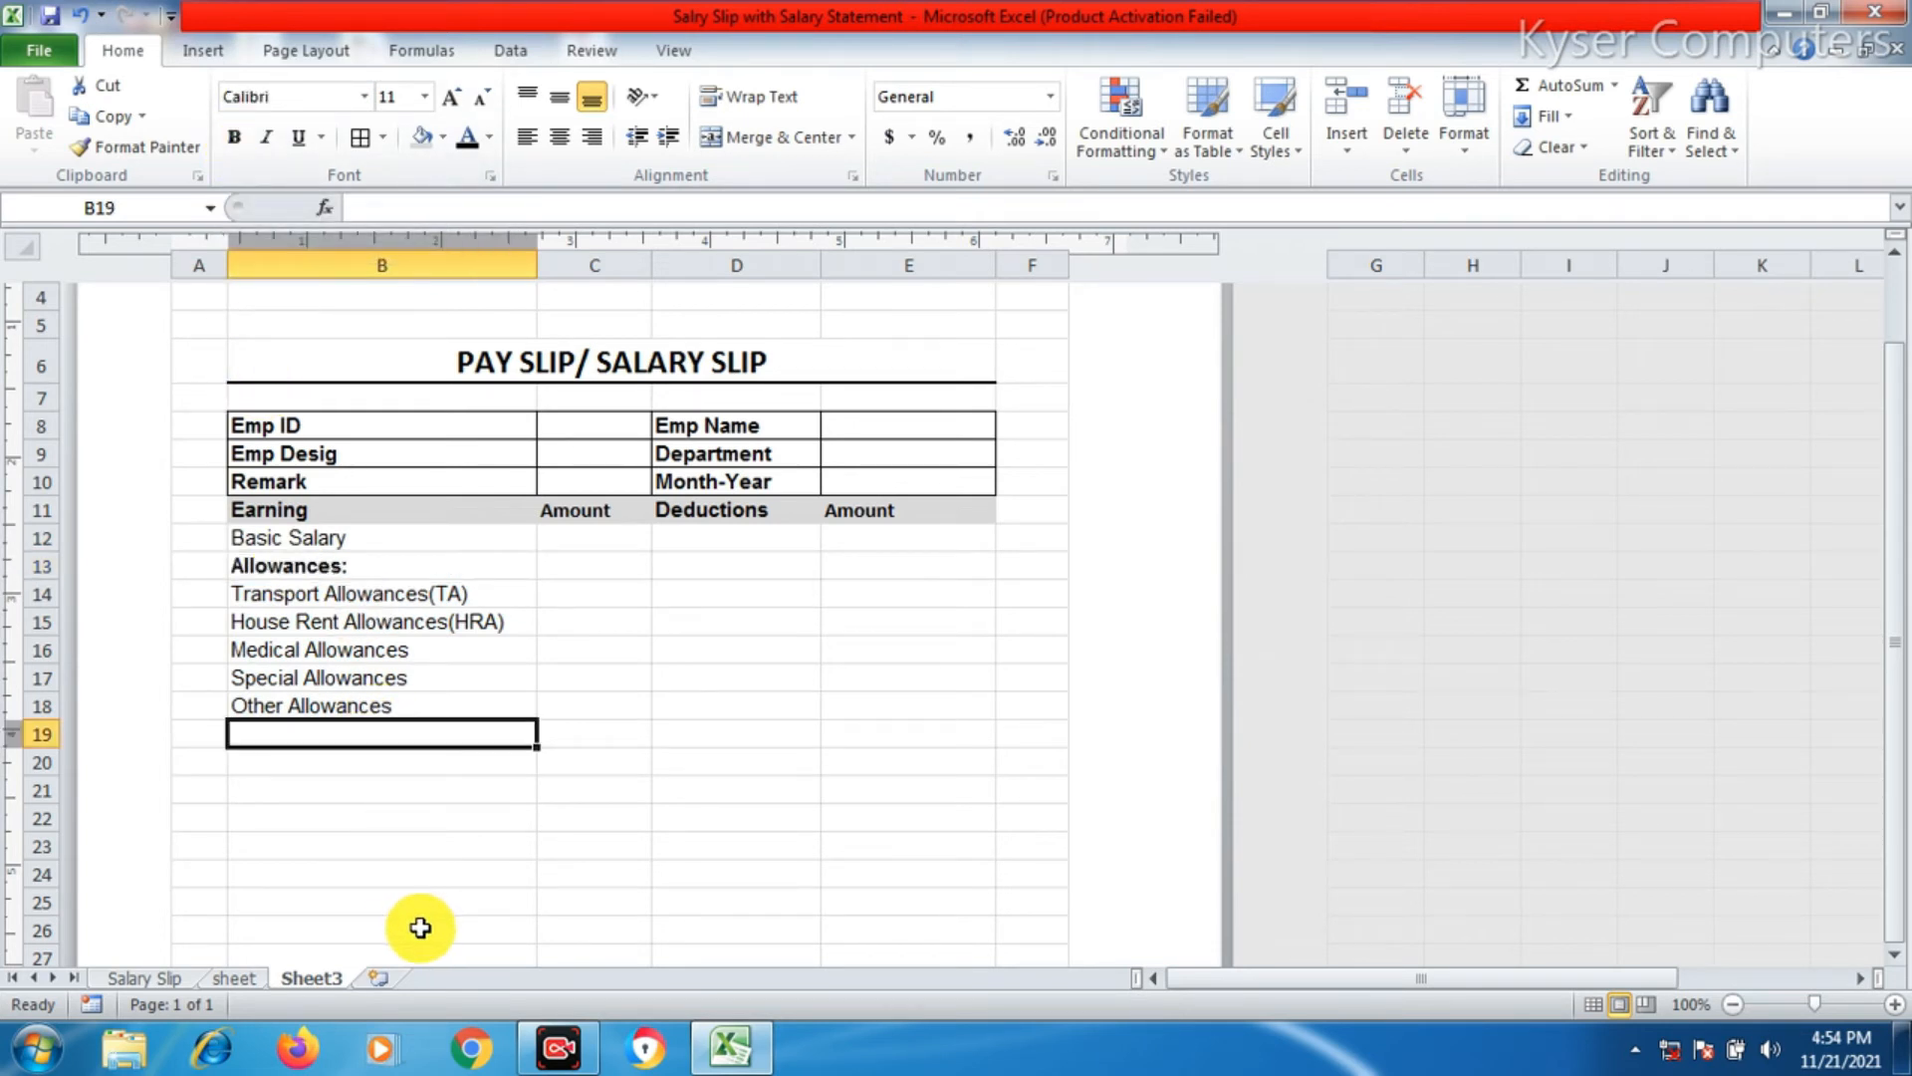
{"action": "left_click", "coordinate": [737, 534]}
{"action": "left_click", "coordinate": [354, 545]}
{"action": "left_click_drag", "start_coordinate": [353, 555], "coordinate": [362, 704]}
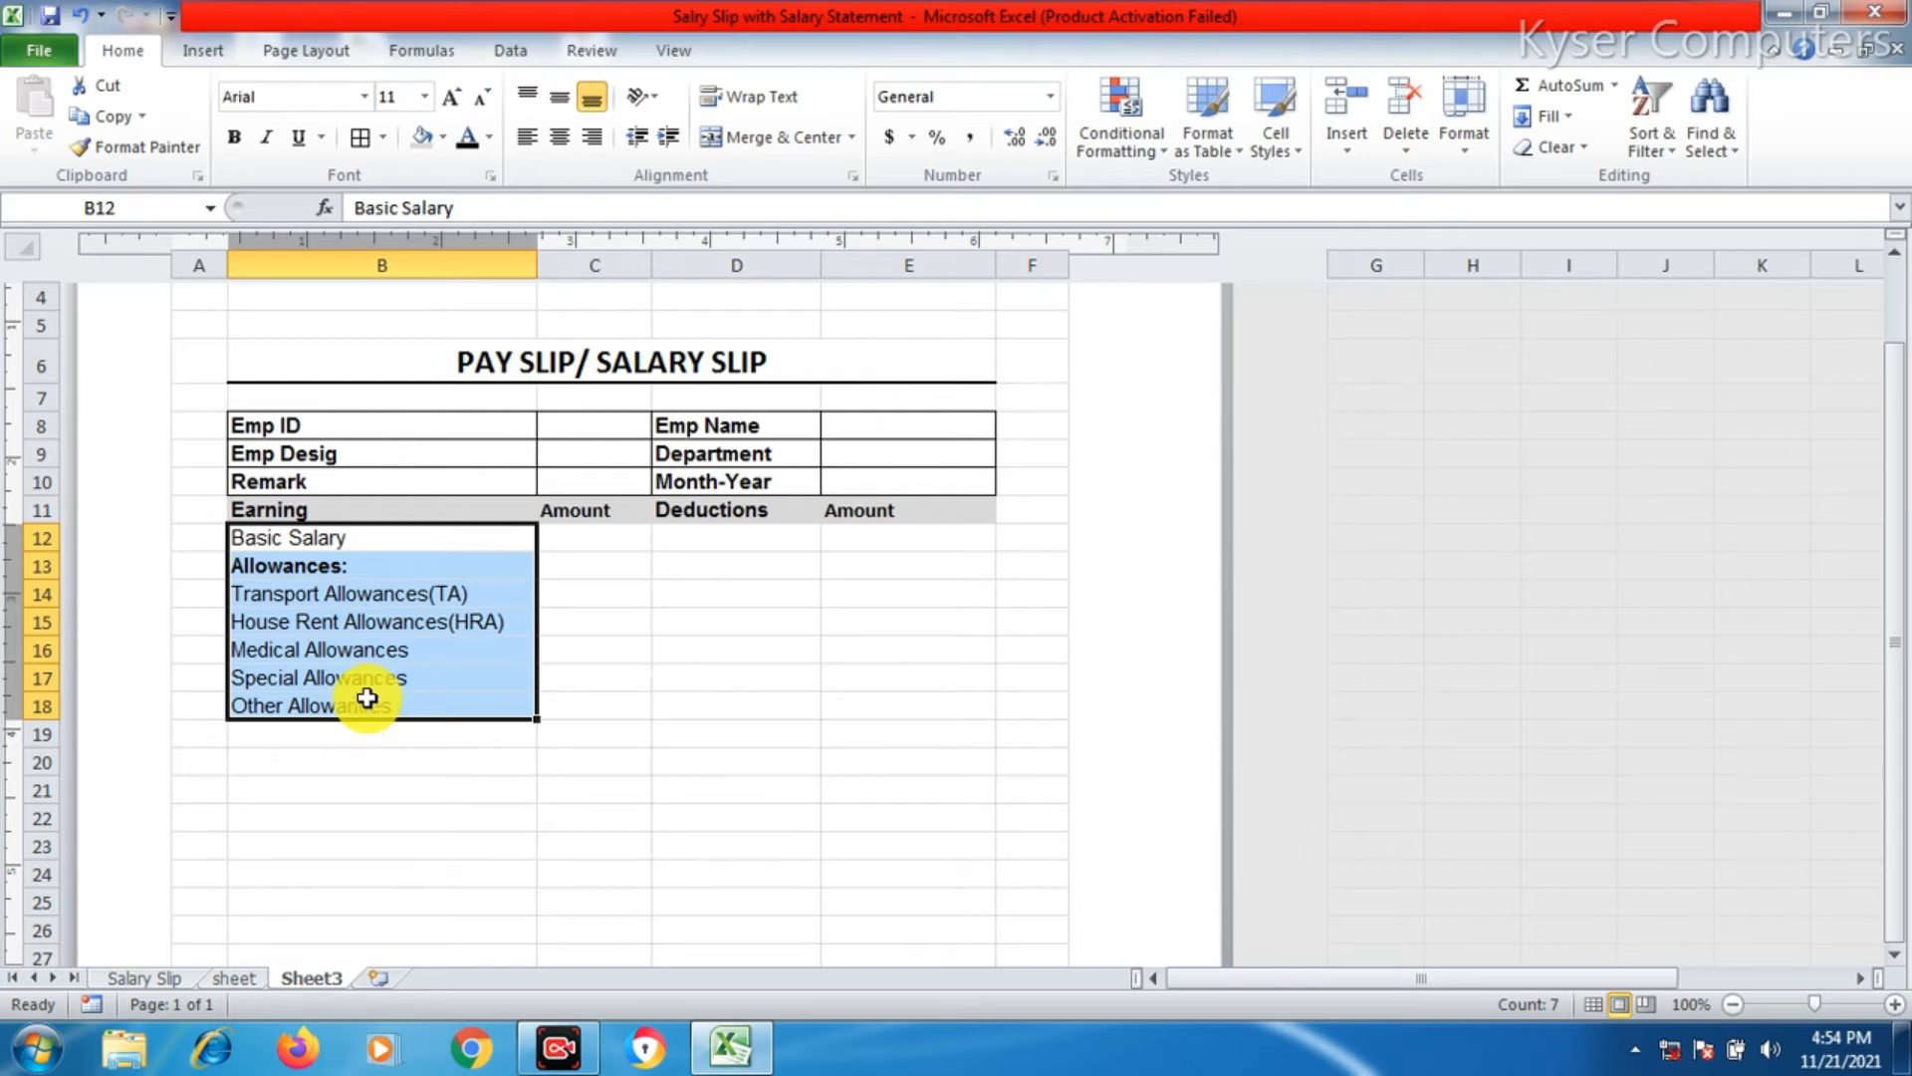
{"action": "left_click", "coordinate": [378, 598]}
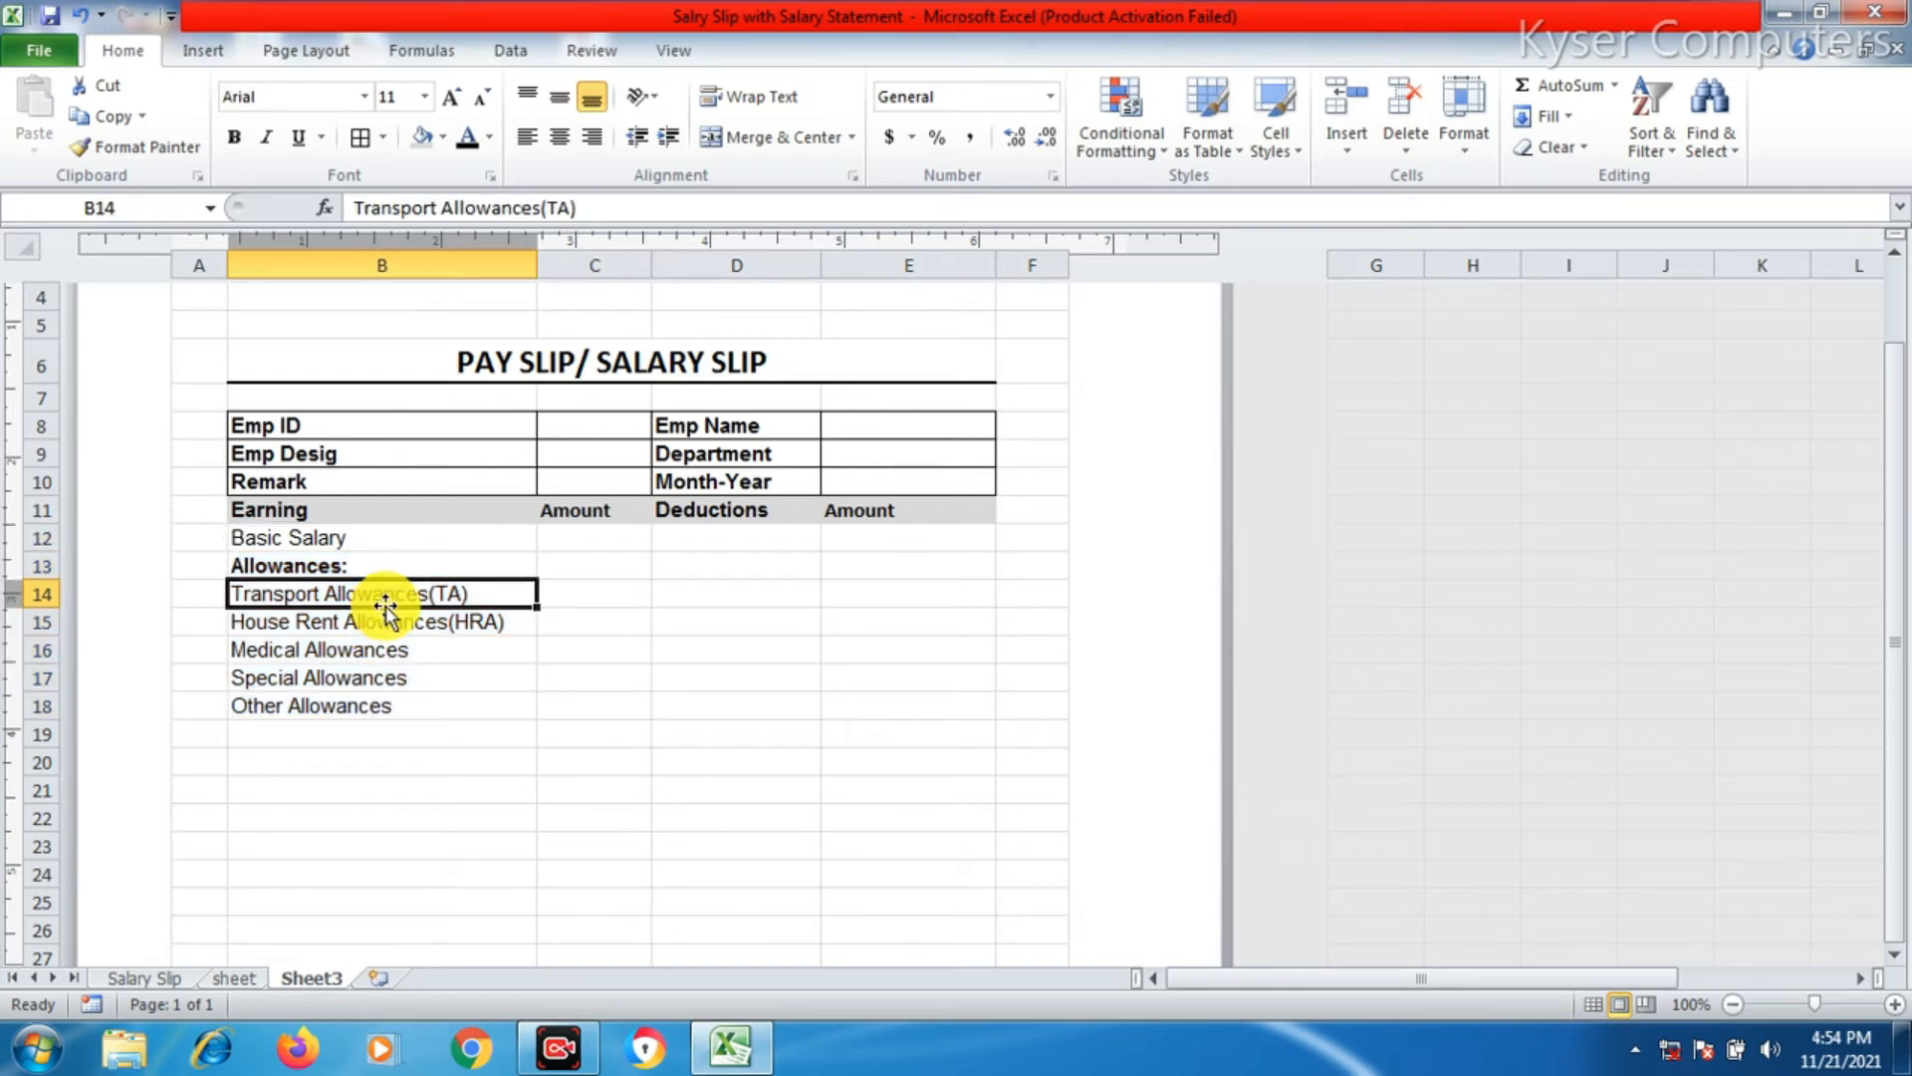
{"action": "left_click", "coordinate": [386, 630]}
{"action": "left_click", "coordinate": [386, 650]}
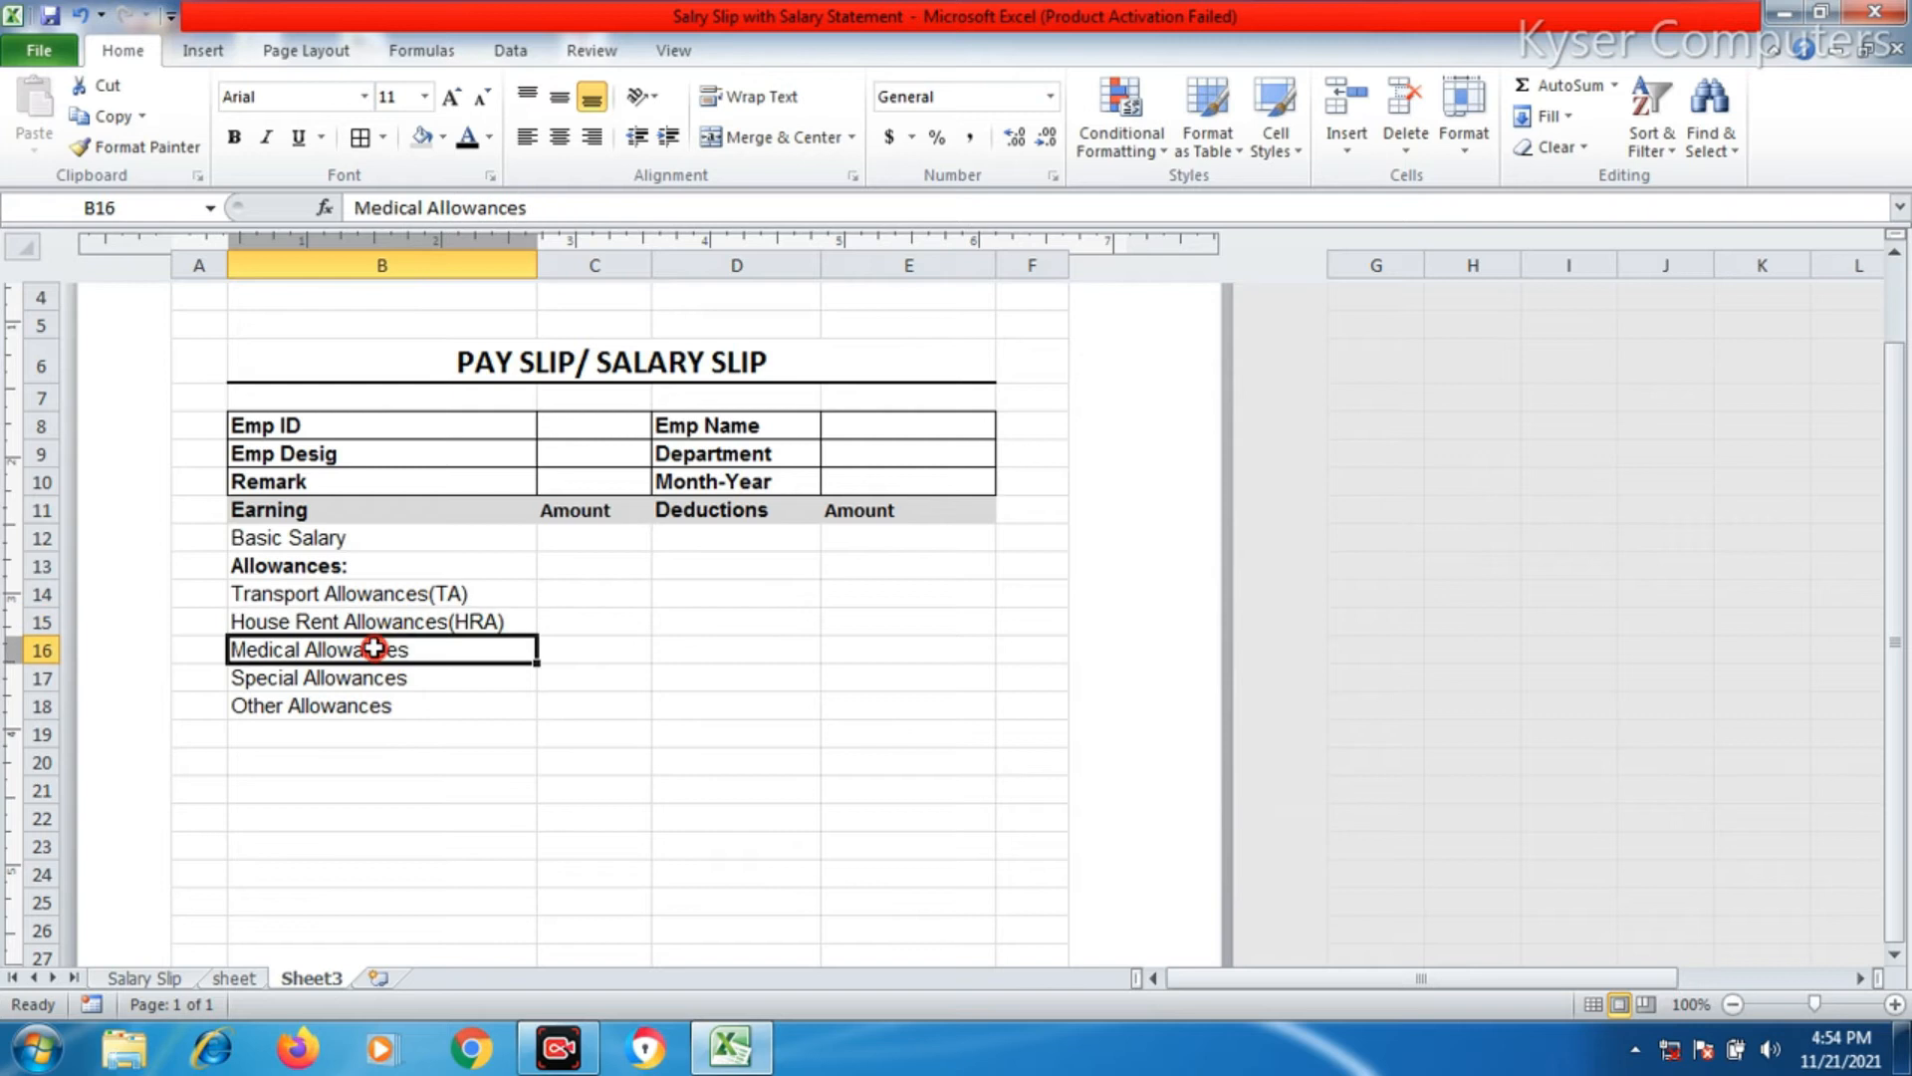
{"action": "left_click", "coordinate": [719, 546]}
{"action": "left_click", "coordinate": [723, 593]}
{"action": "left_click", "coordinate": [726, 737]}
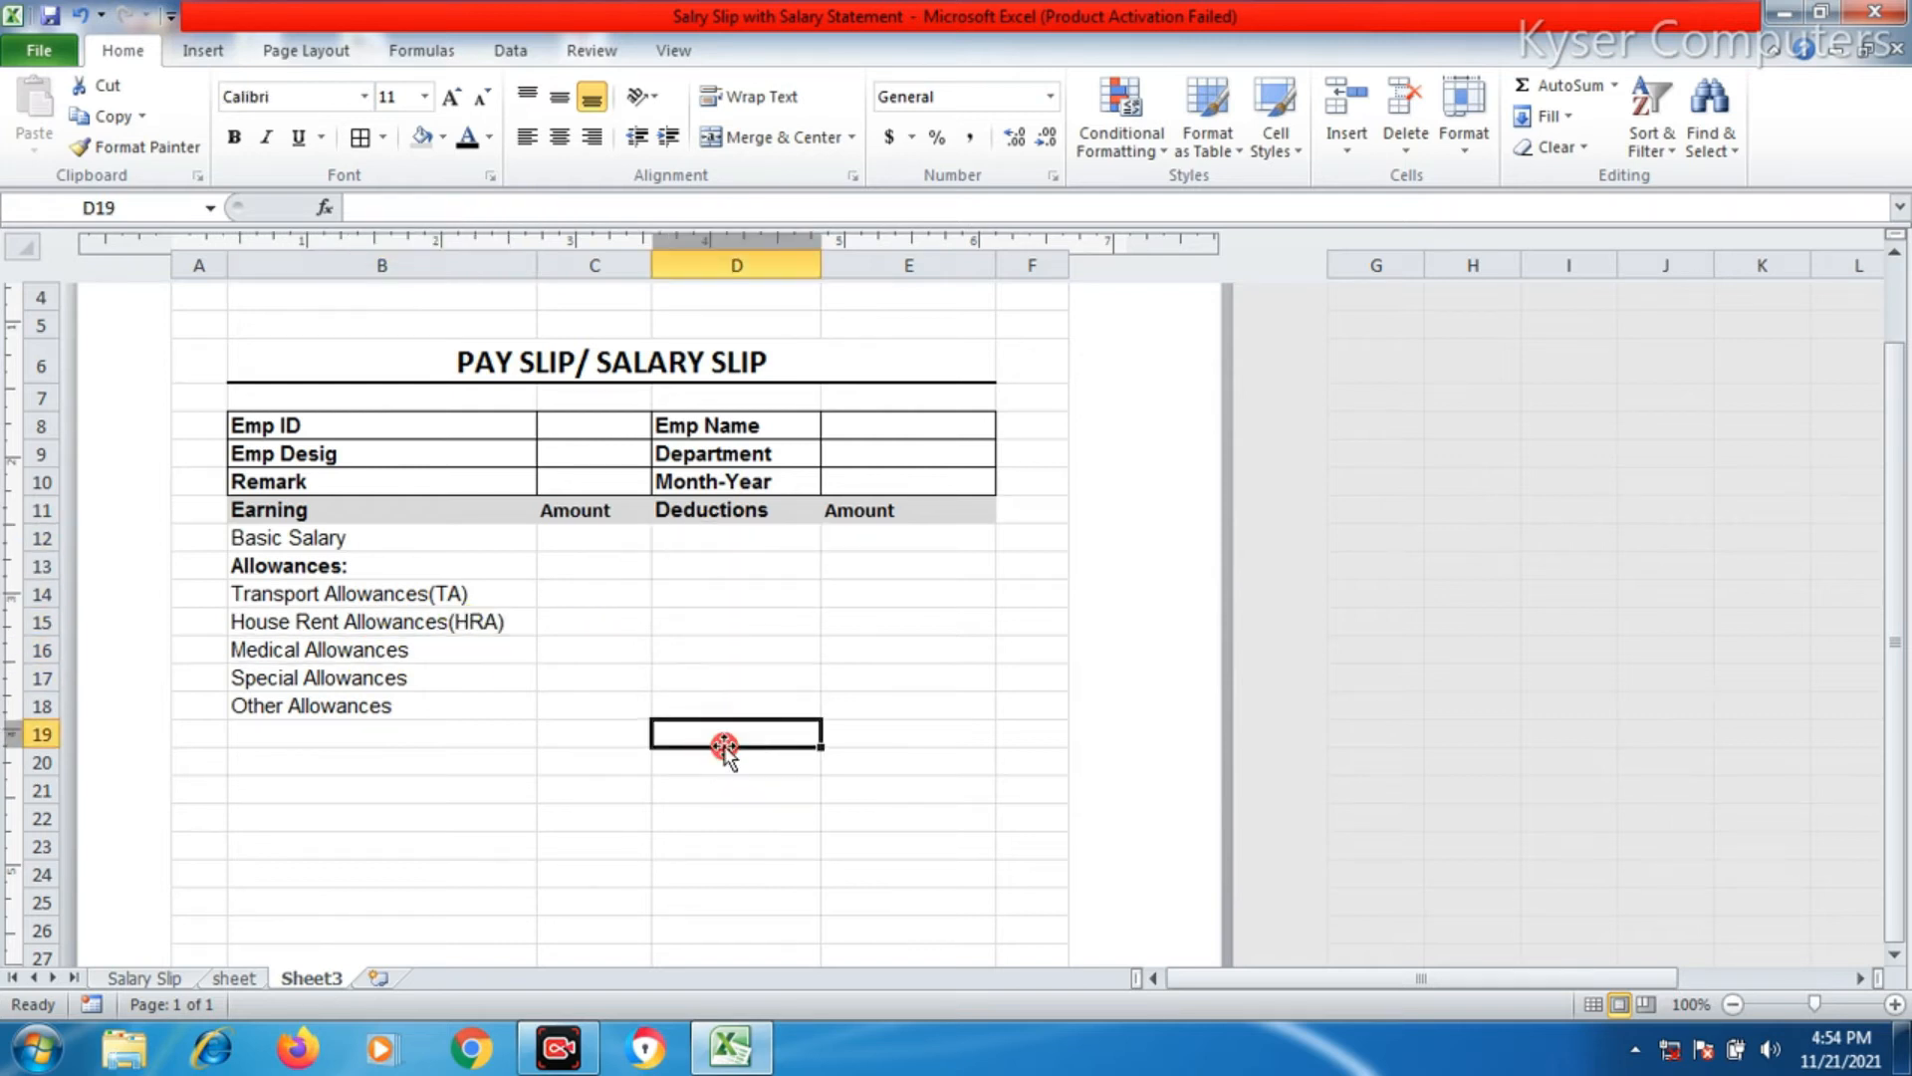
- Enter the deduction labels EPF in D12 and Income Tax in D13
{"action": "left_click", "coordinate": [713, 543]}
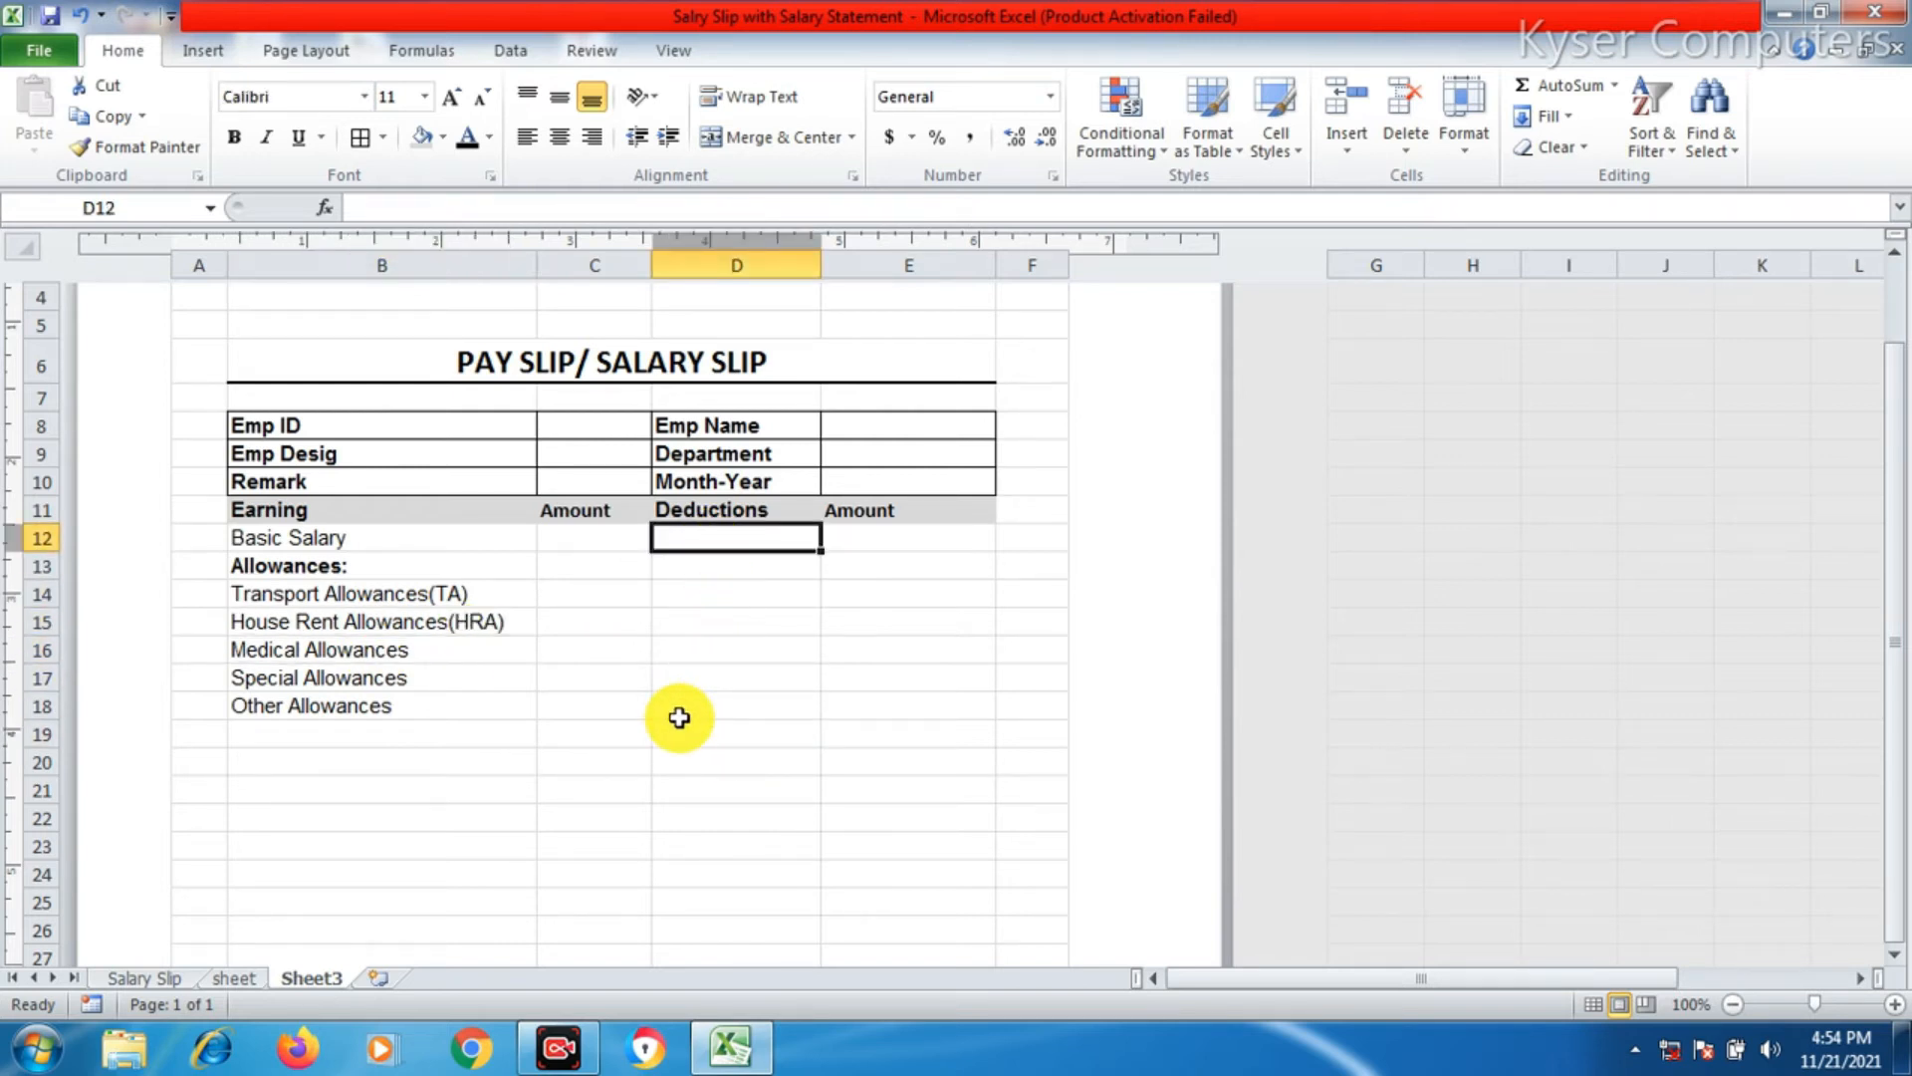
{"action": "type", "text": "EPF"}
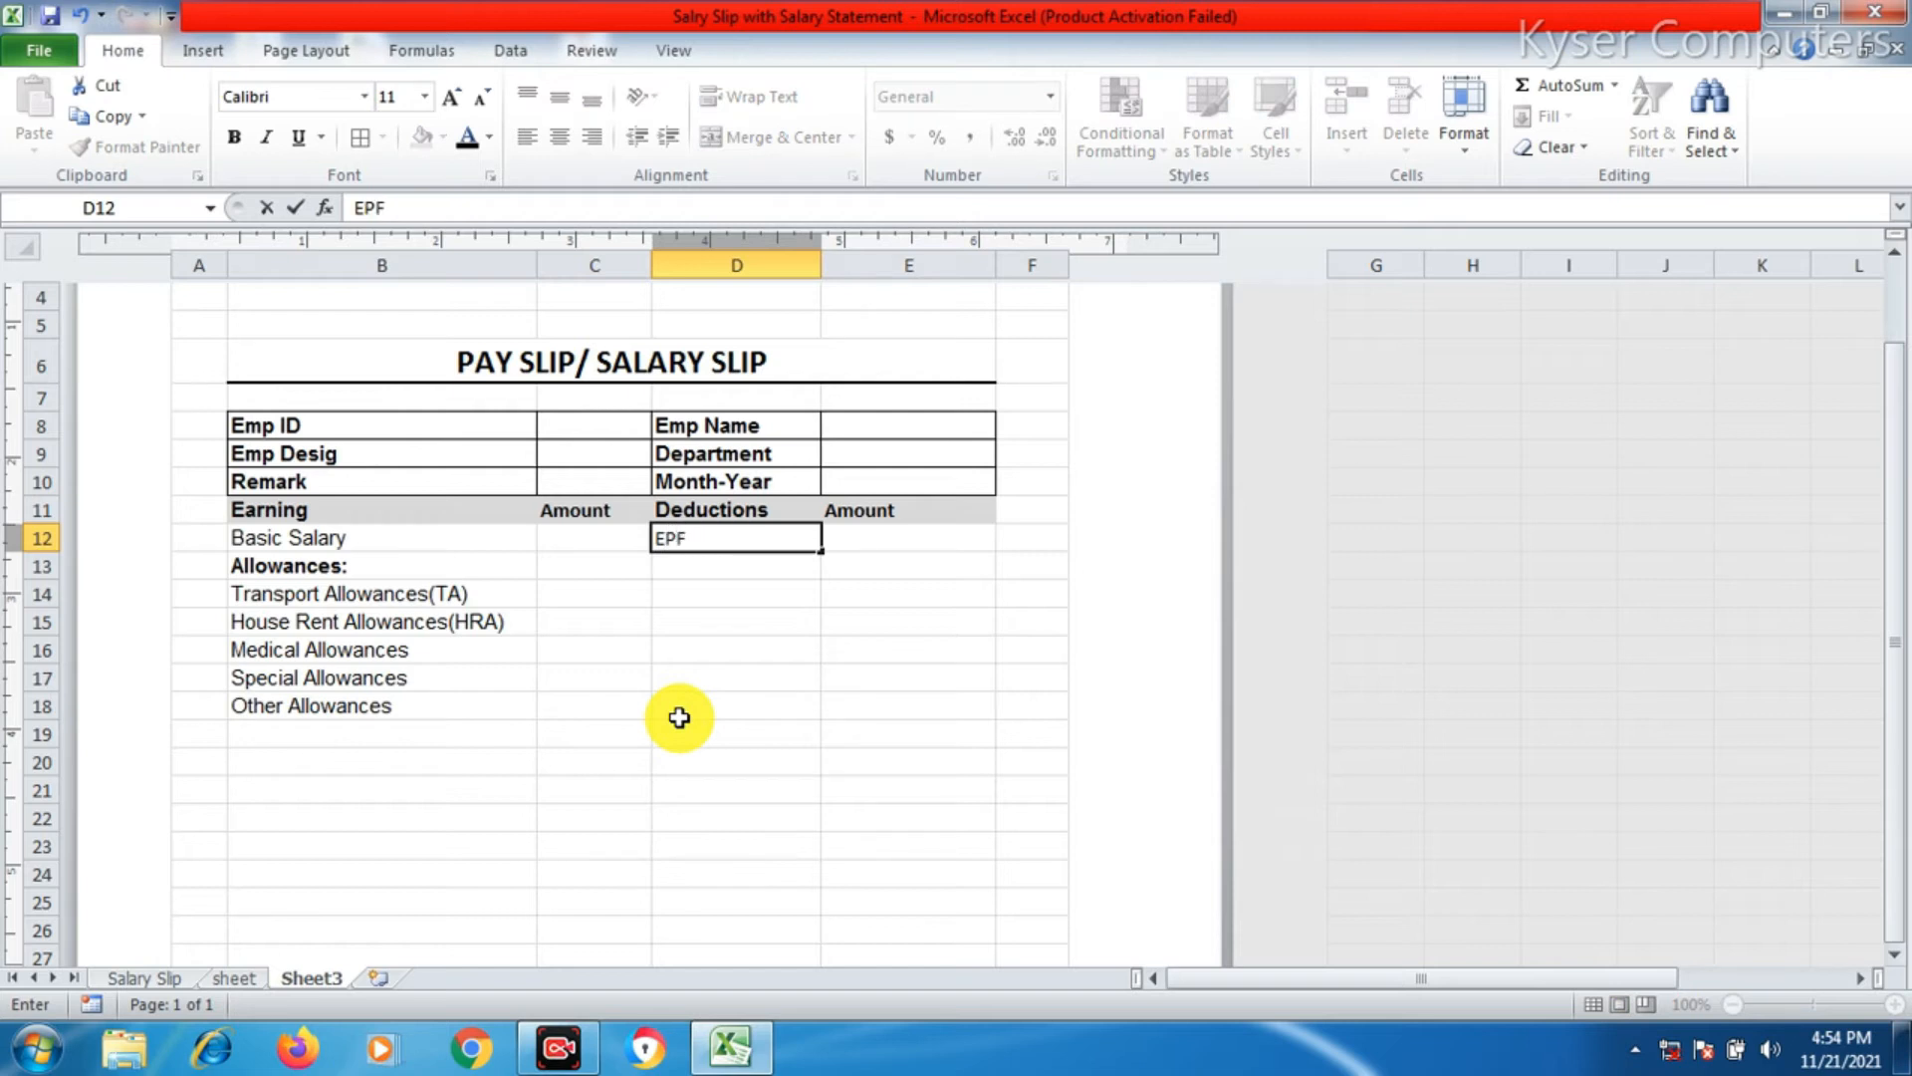
{"action": "key", "text": "Return"}
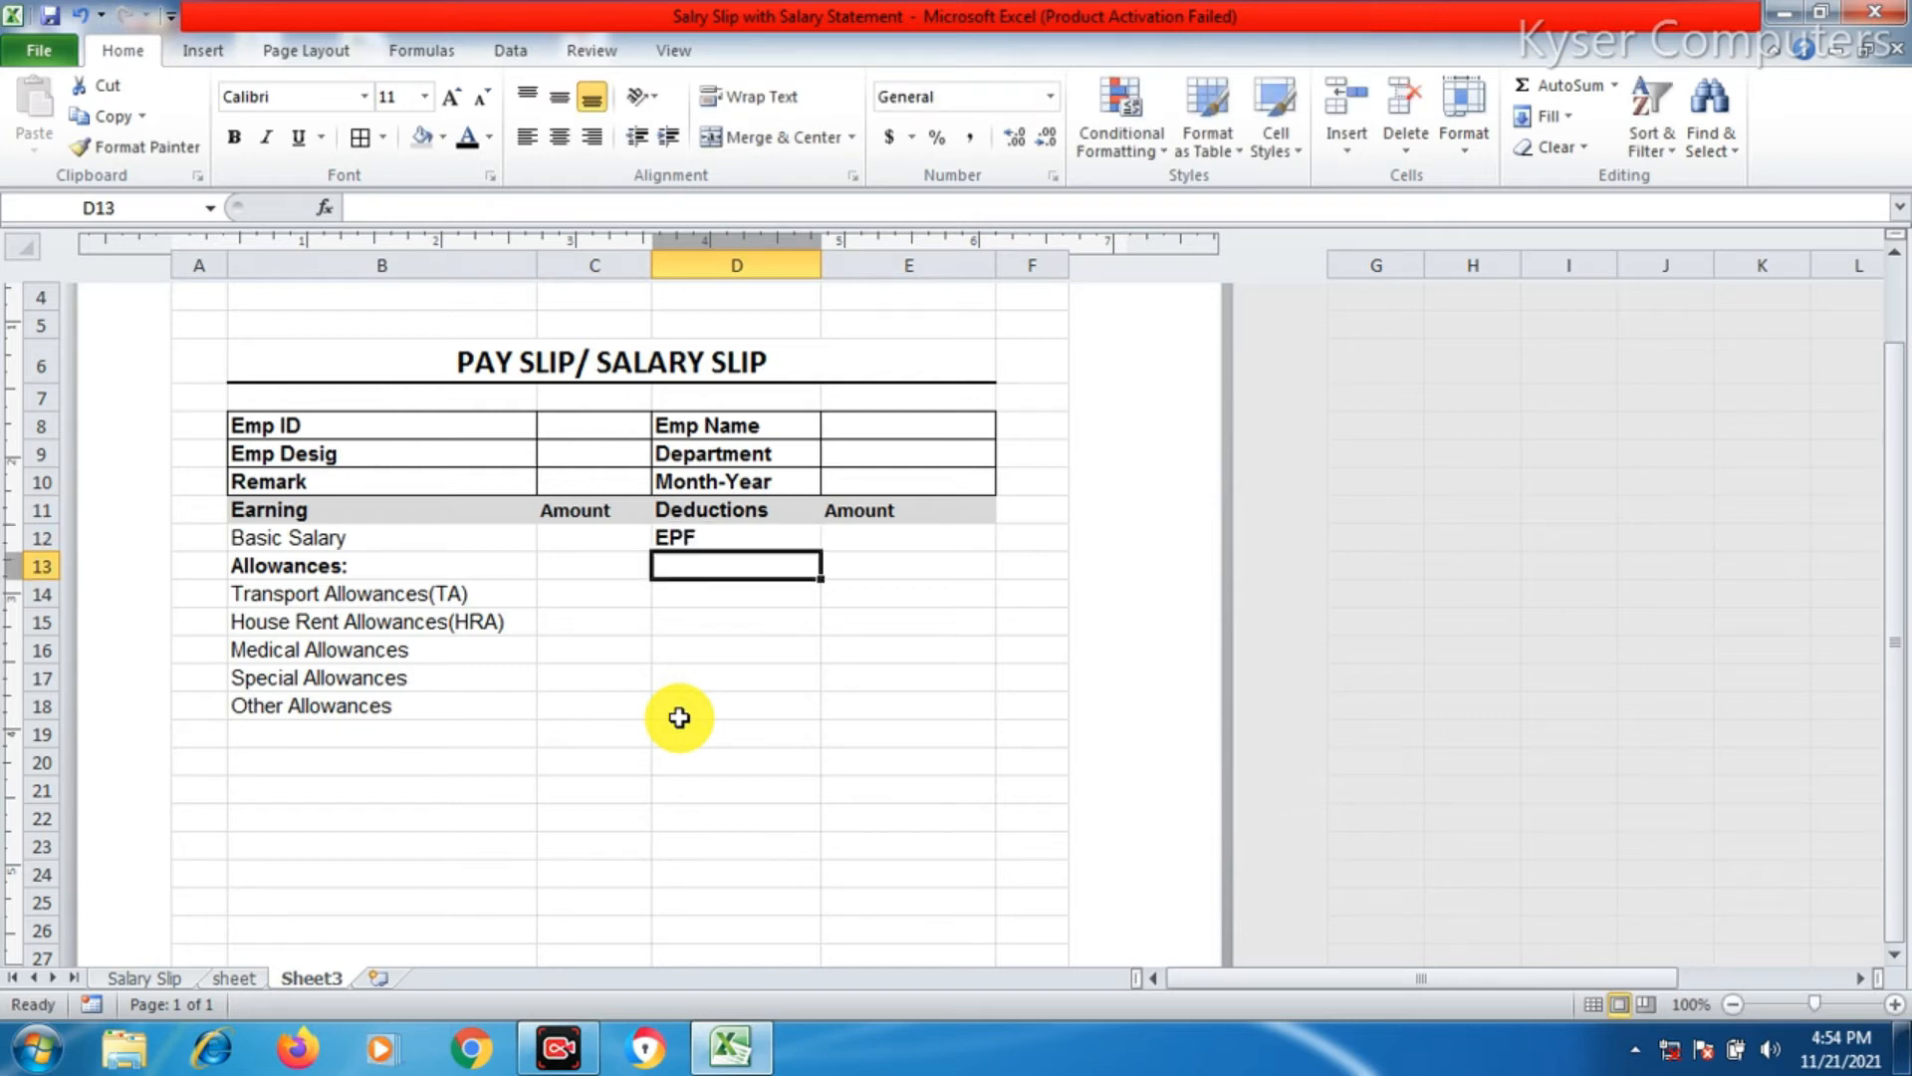
{"action": "type", "text": "incom"}
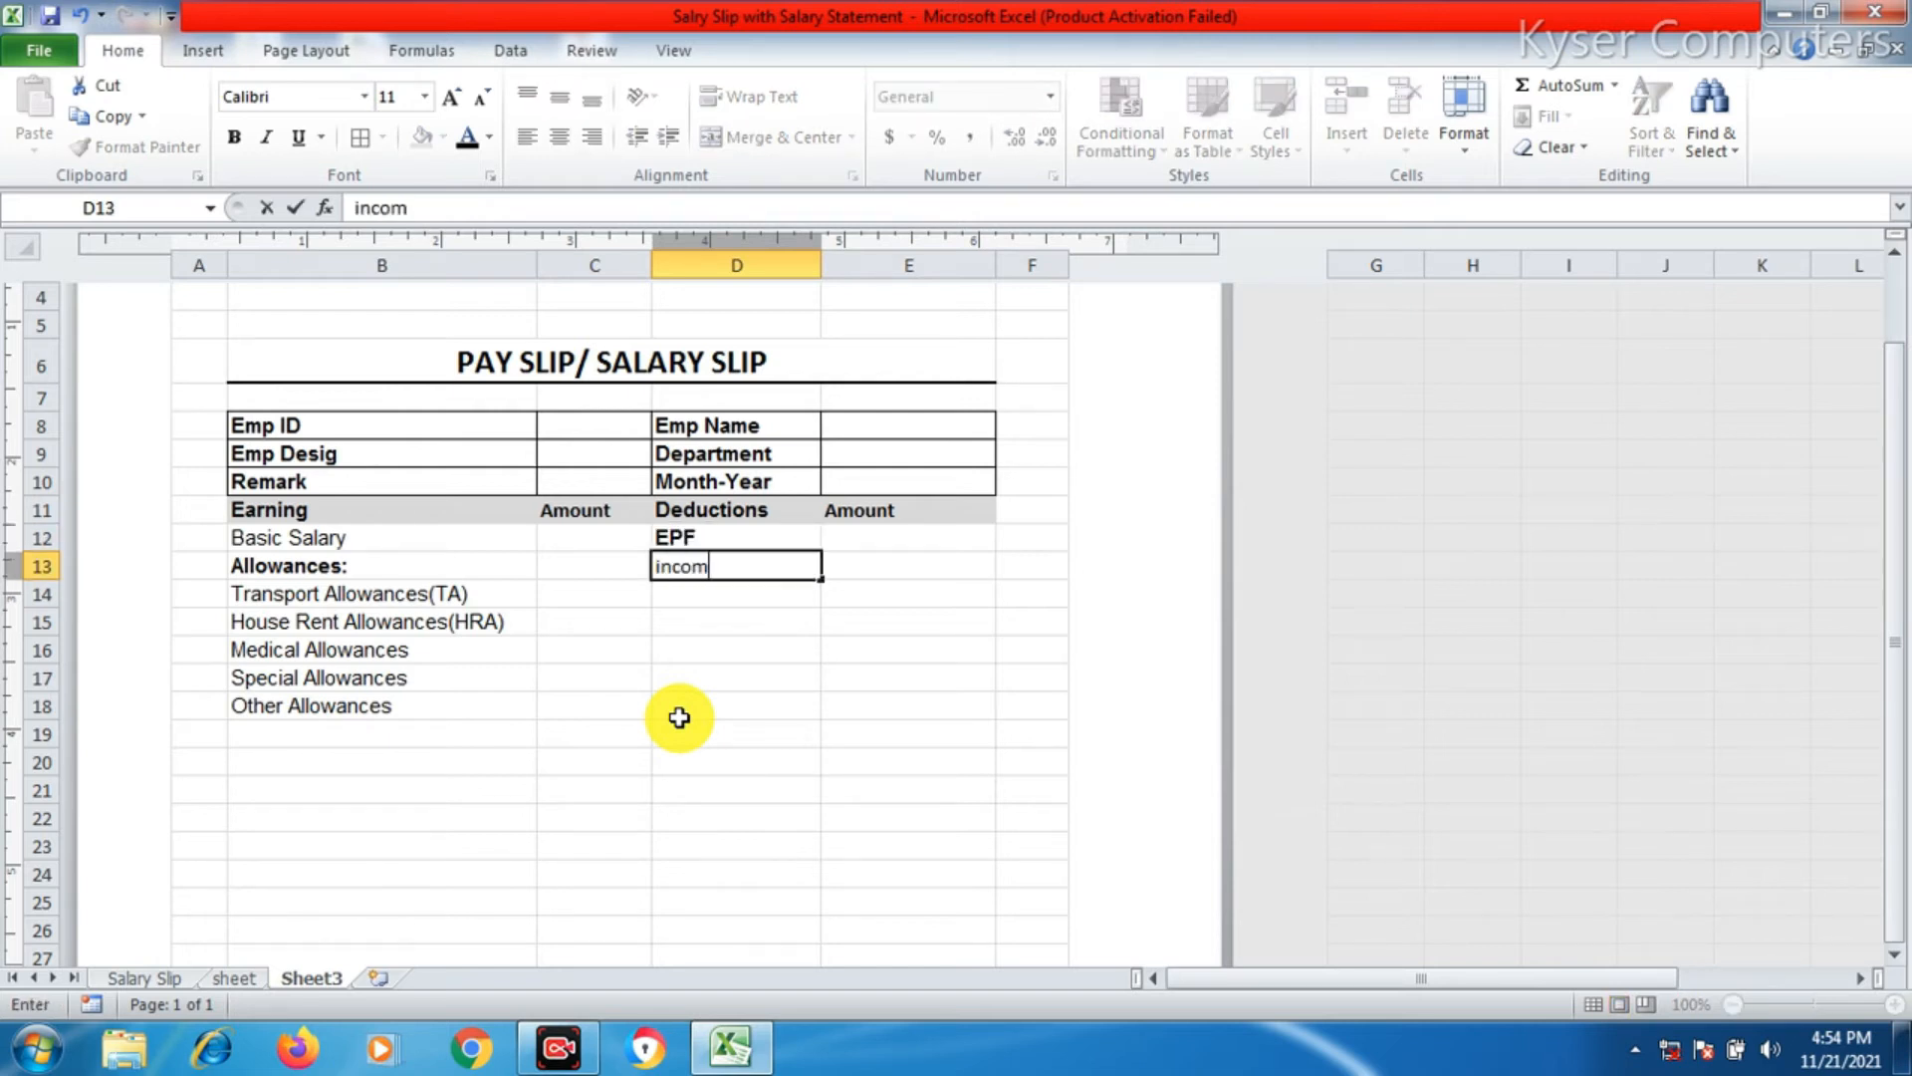
{"action": "type", "text": "e Tax"}
{"action": "left_click", "coordinate": [664, 564]}
{"action": "key", "text": "BackSpace"}
{"action": "type", "text": "I"}
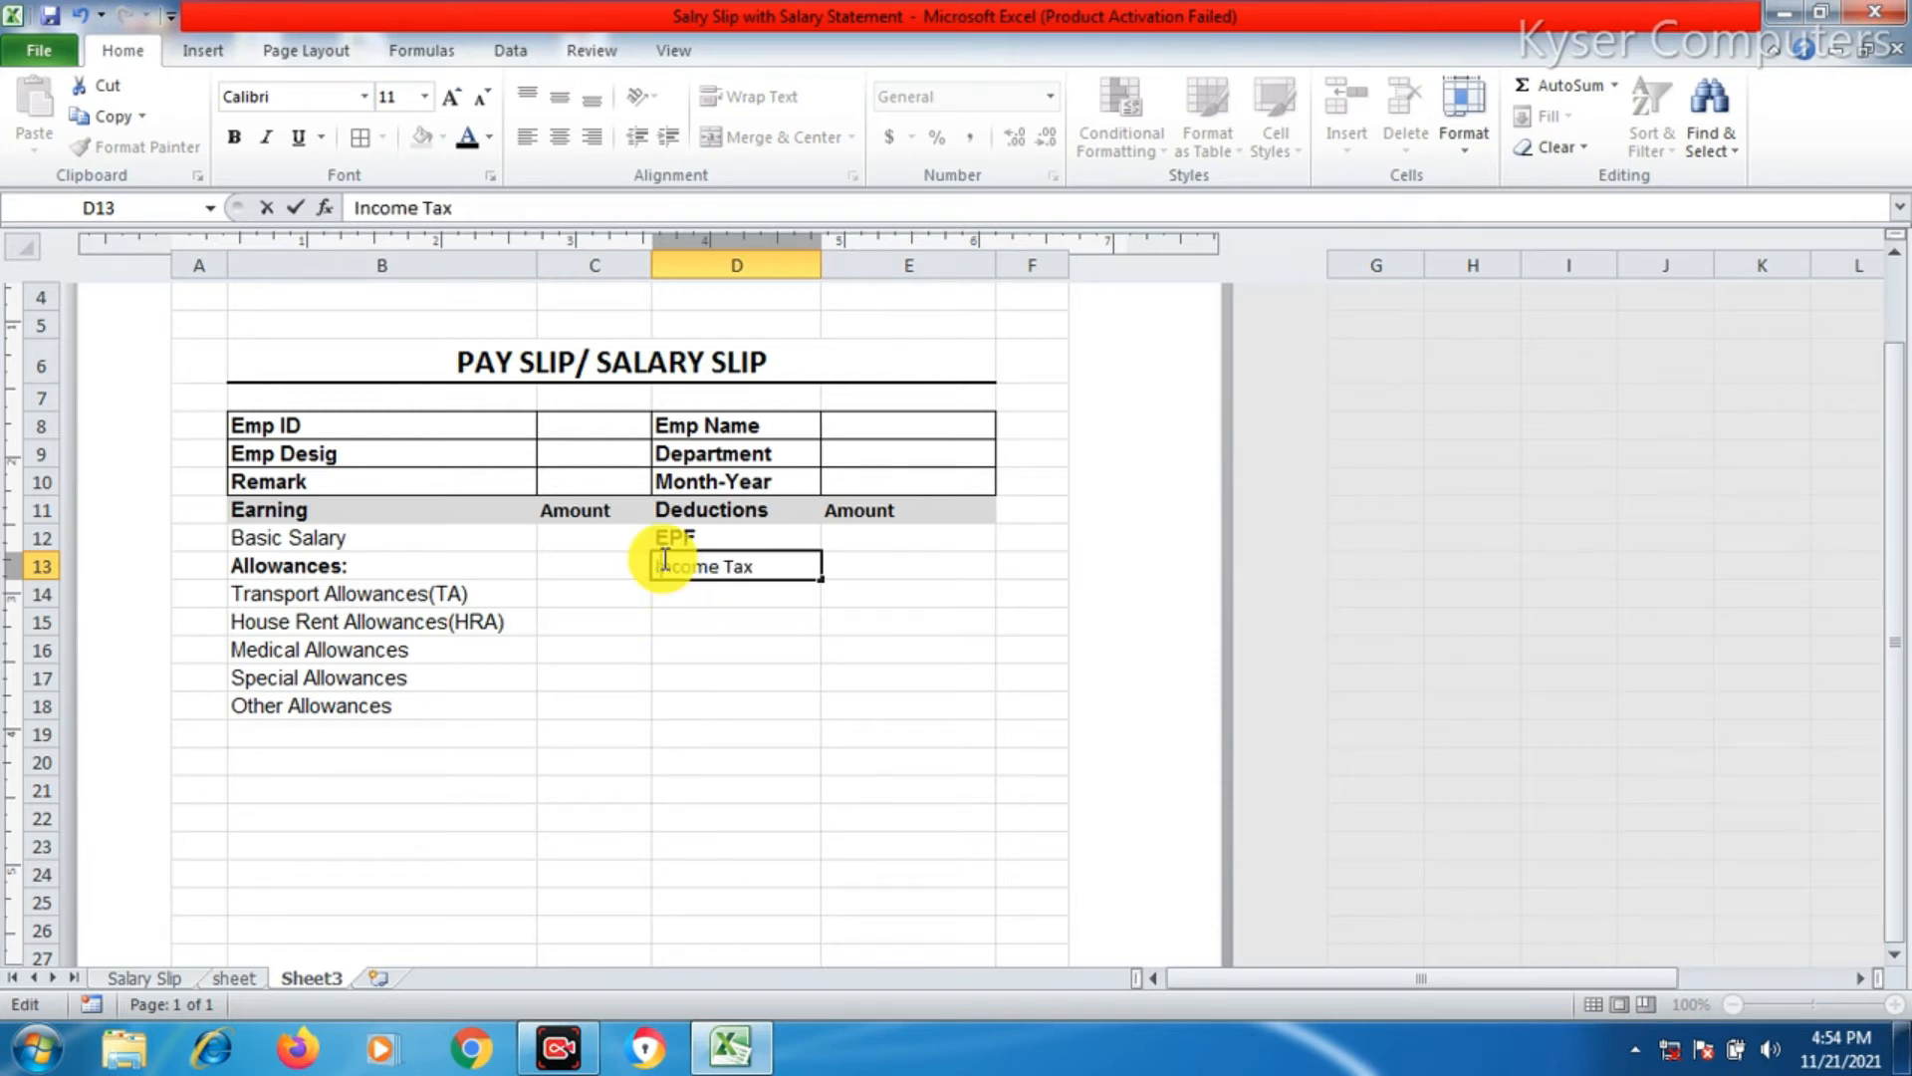
- Enter the deduction label Professional in D14
{"action": "left_click", "coordinate": [735, 591]}
{"action": "type", "text": "Professional"}
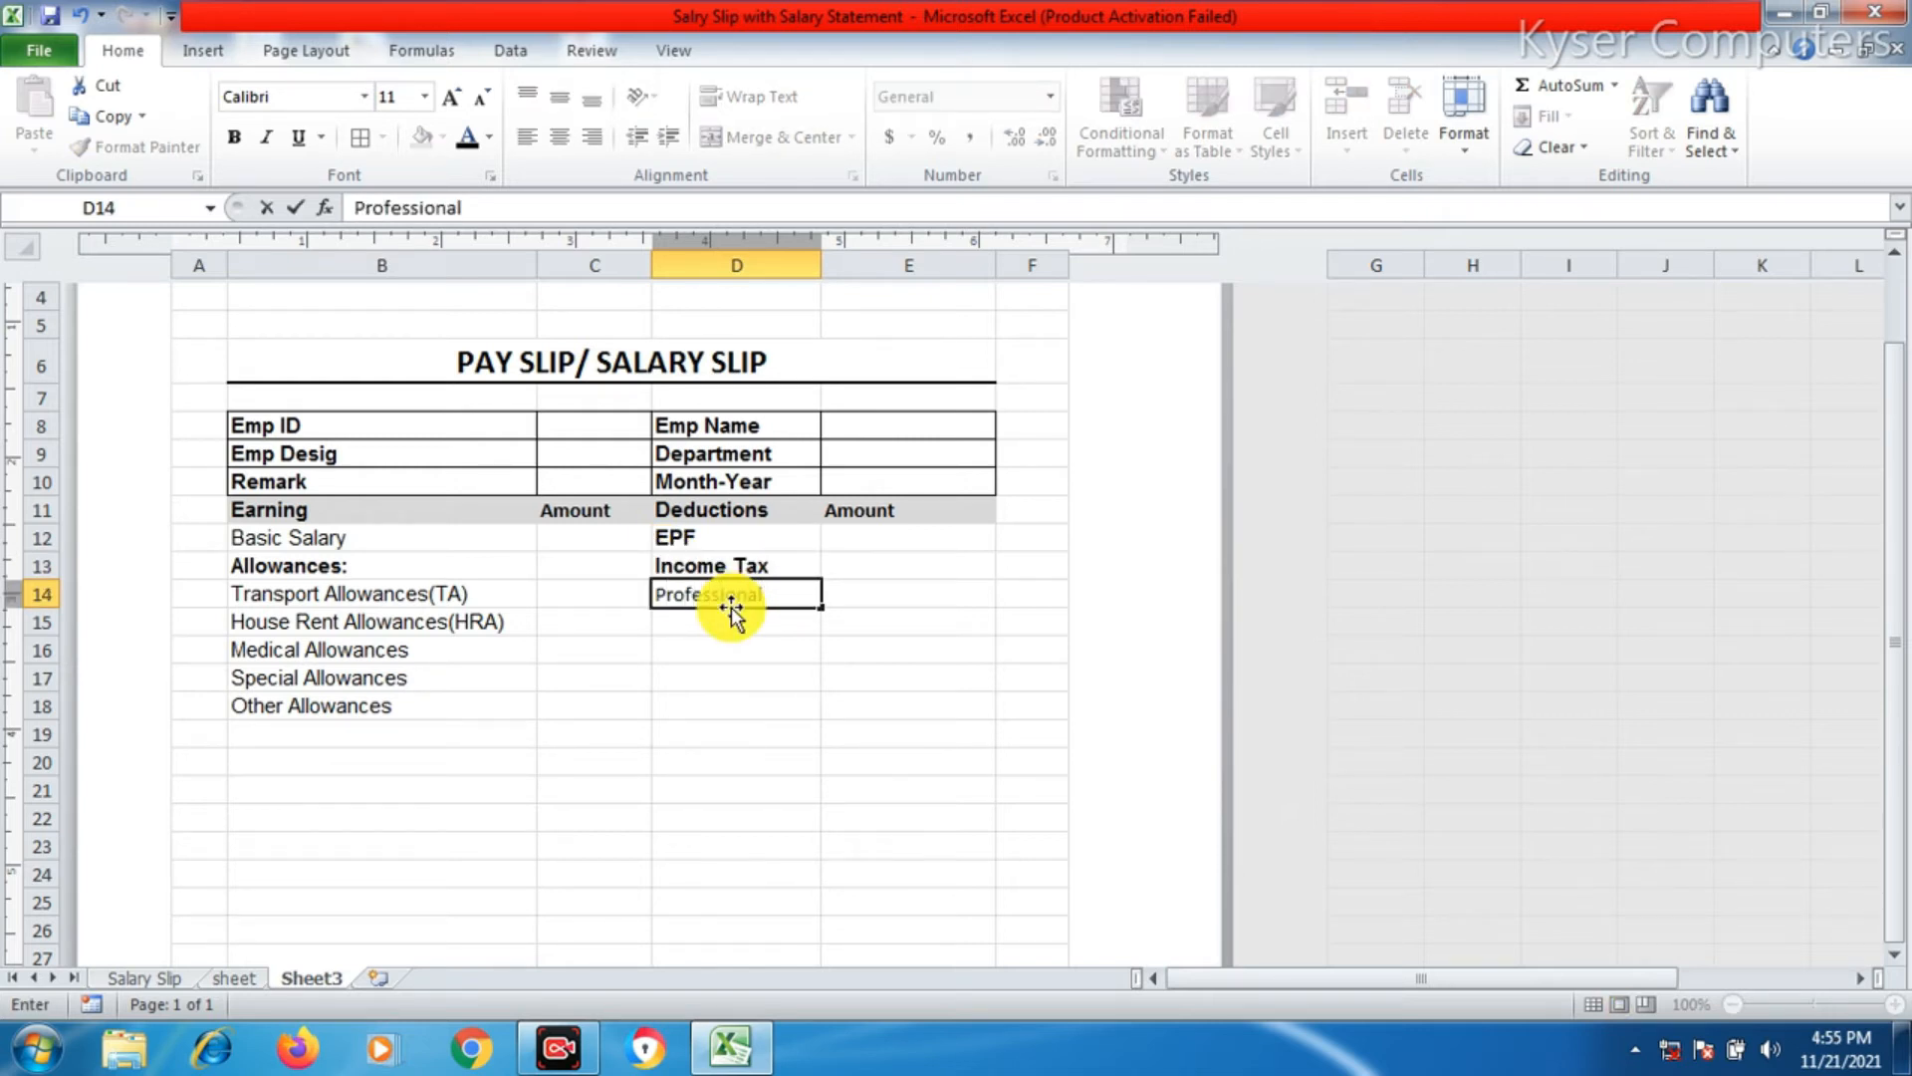
{"action": "left_click", "coordinate": [722, 703]}
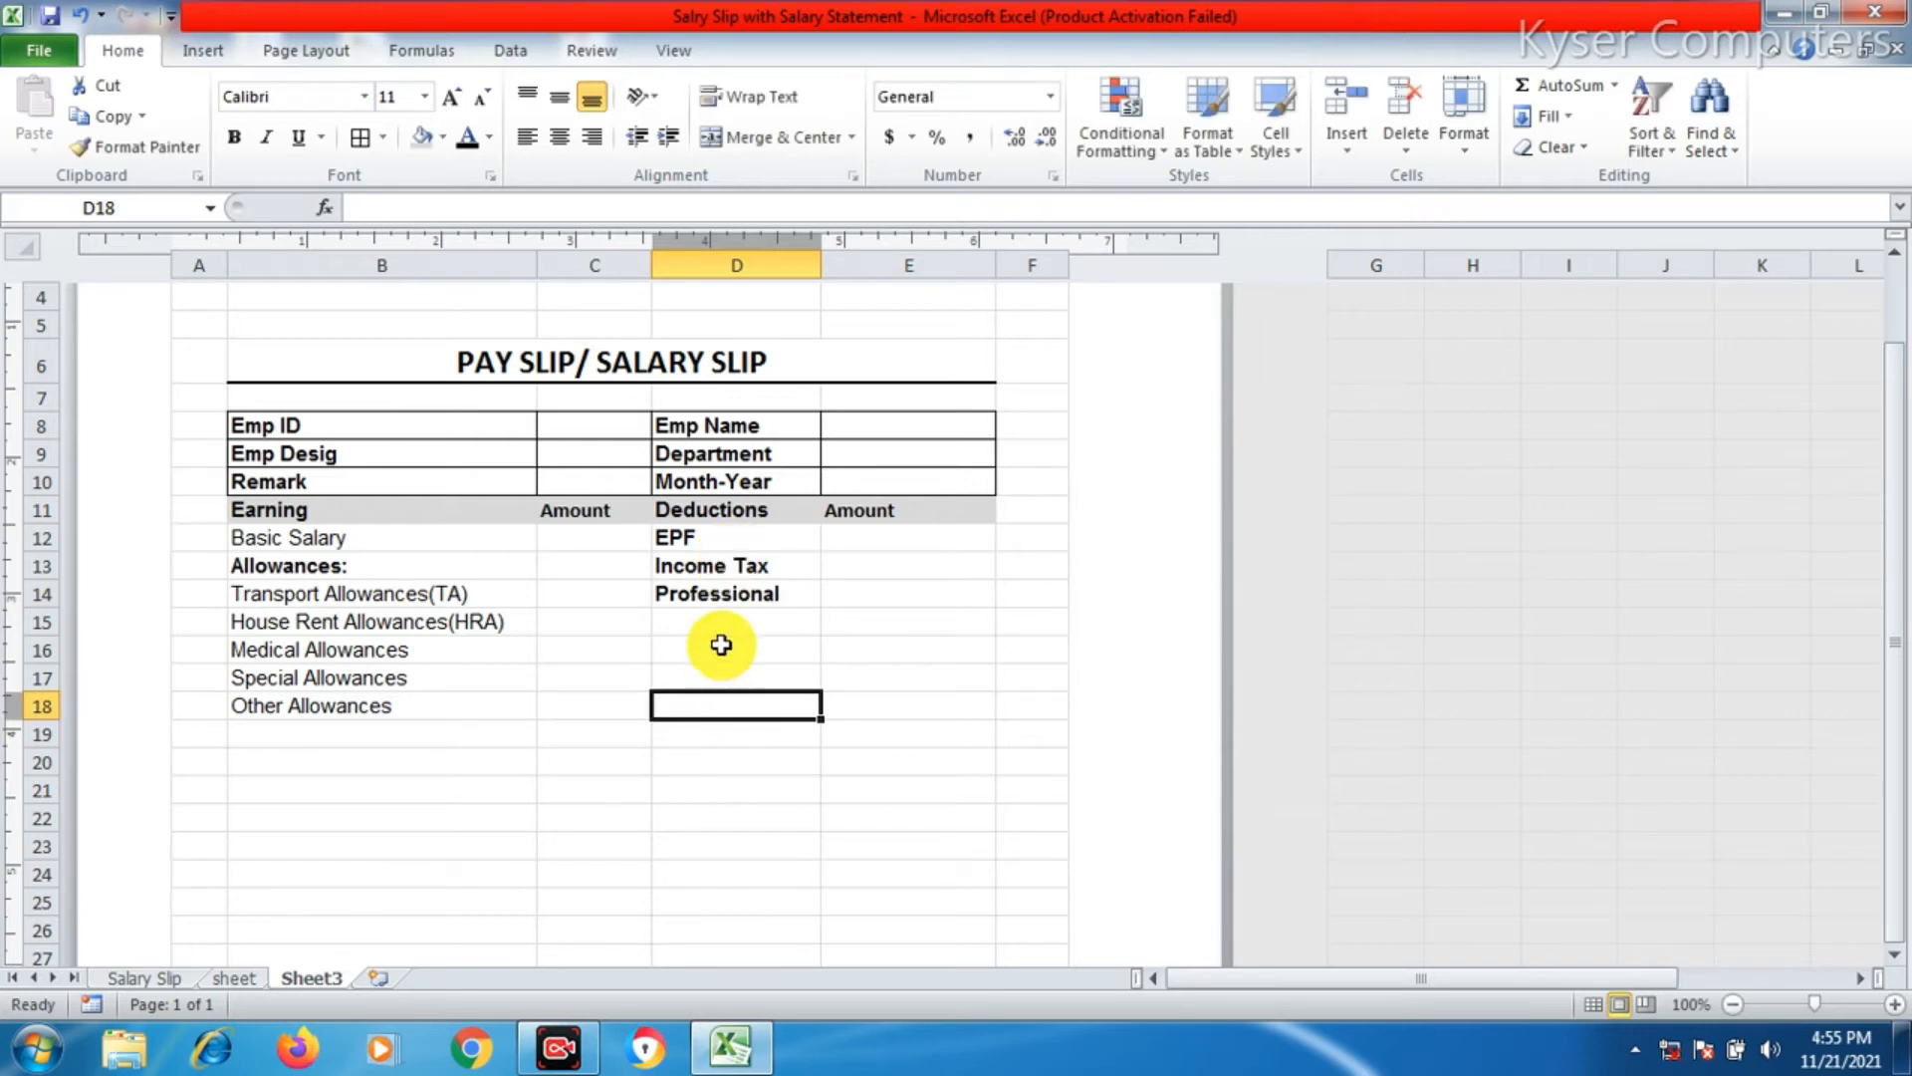
- Enter the label Total Earning in B19, below the earnings list
{"action": "left_click", "coordinate": [389, 729]}
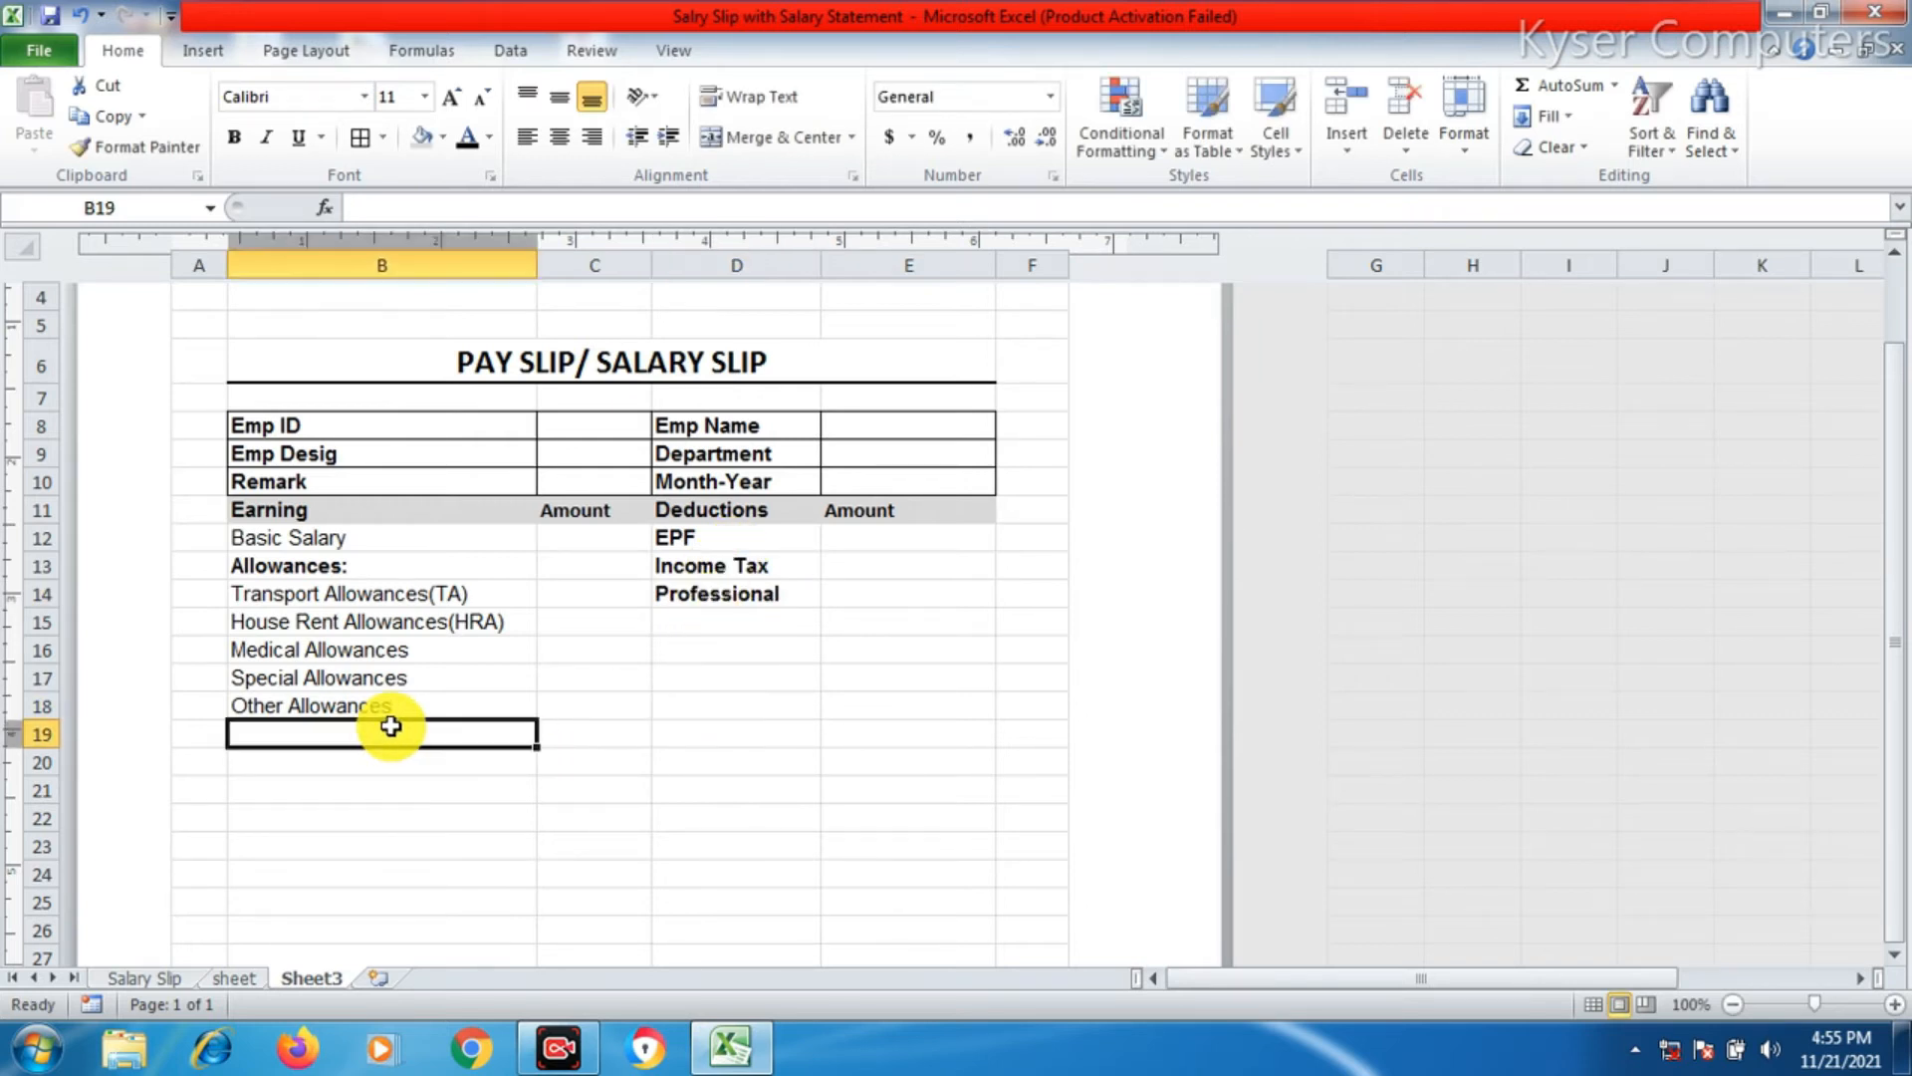
{"action": "type", "text": "Total Ear"}
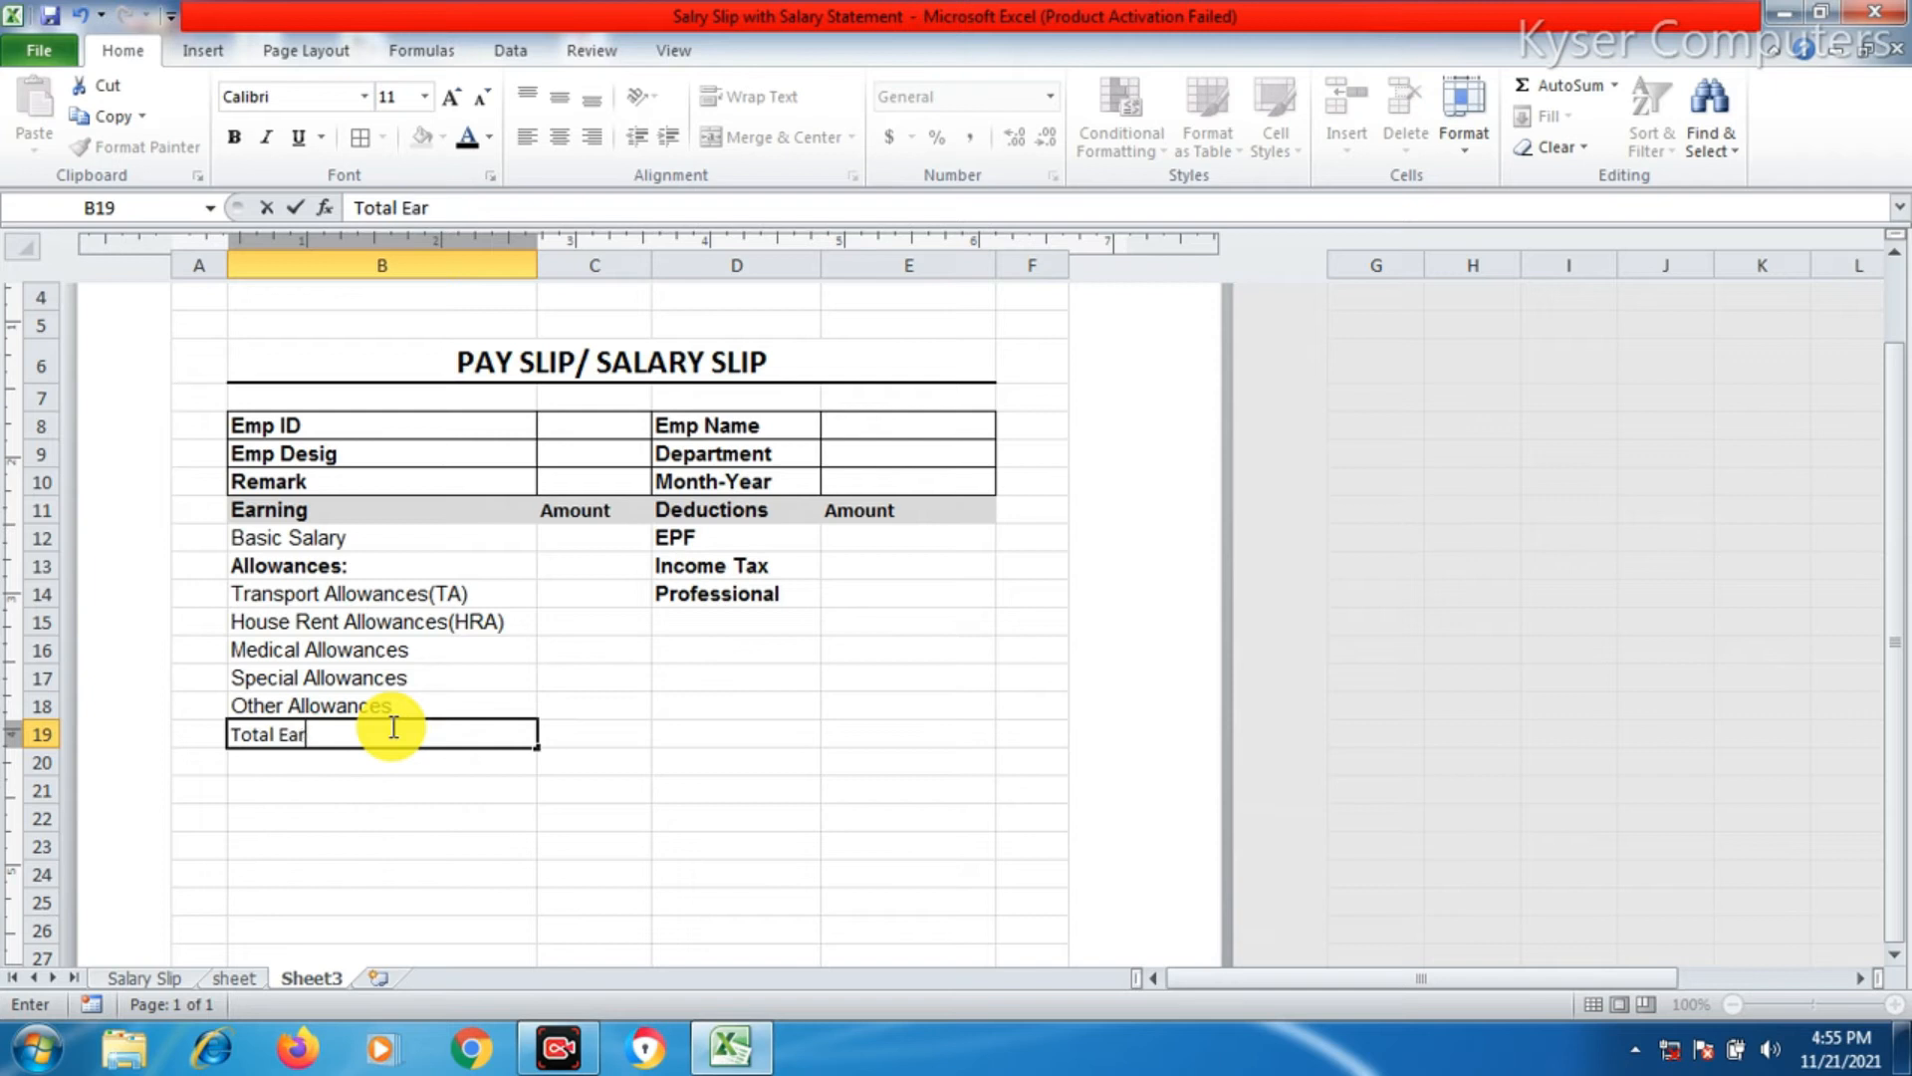
{"action": "type", "text": "ning"}
{"action": "key", "text": "Tab"}
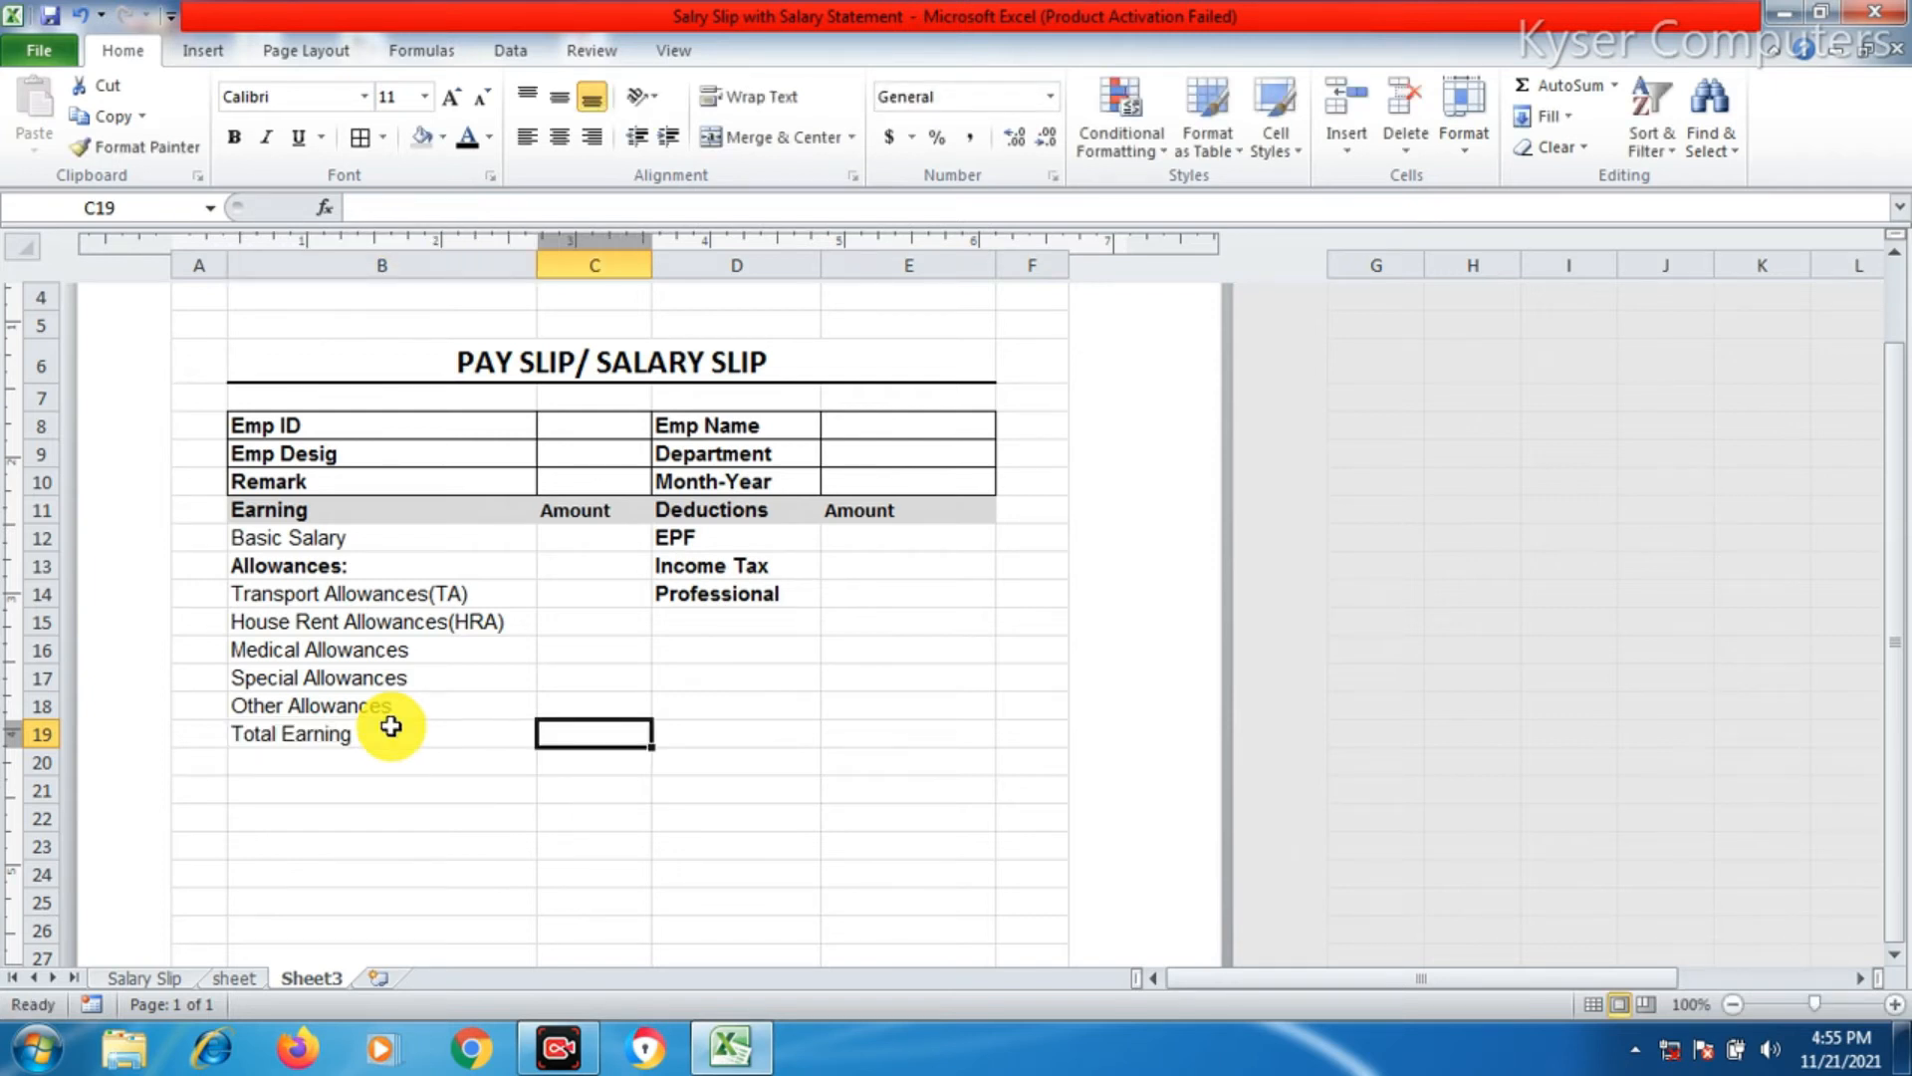
- Enter the label Total deductions in D19 and make it bold
{"action": "key", "text": "Tab"}
{"action": "type", "text": "Total dedu"}
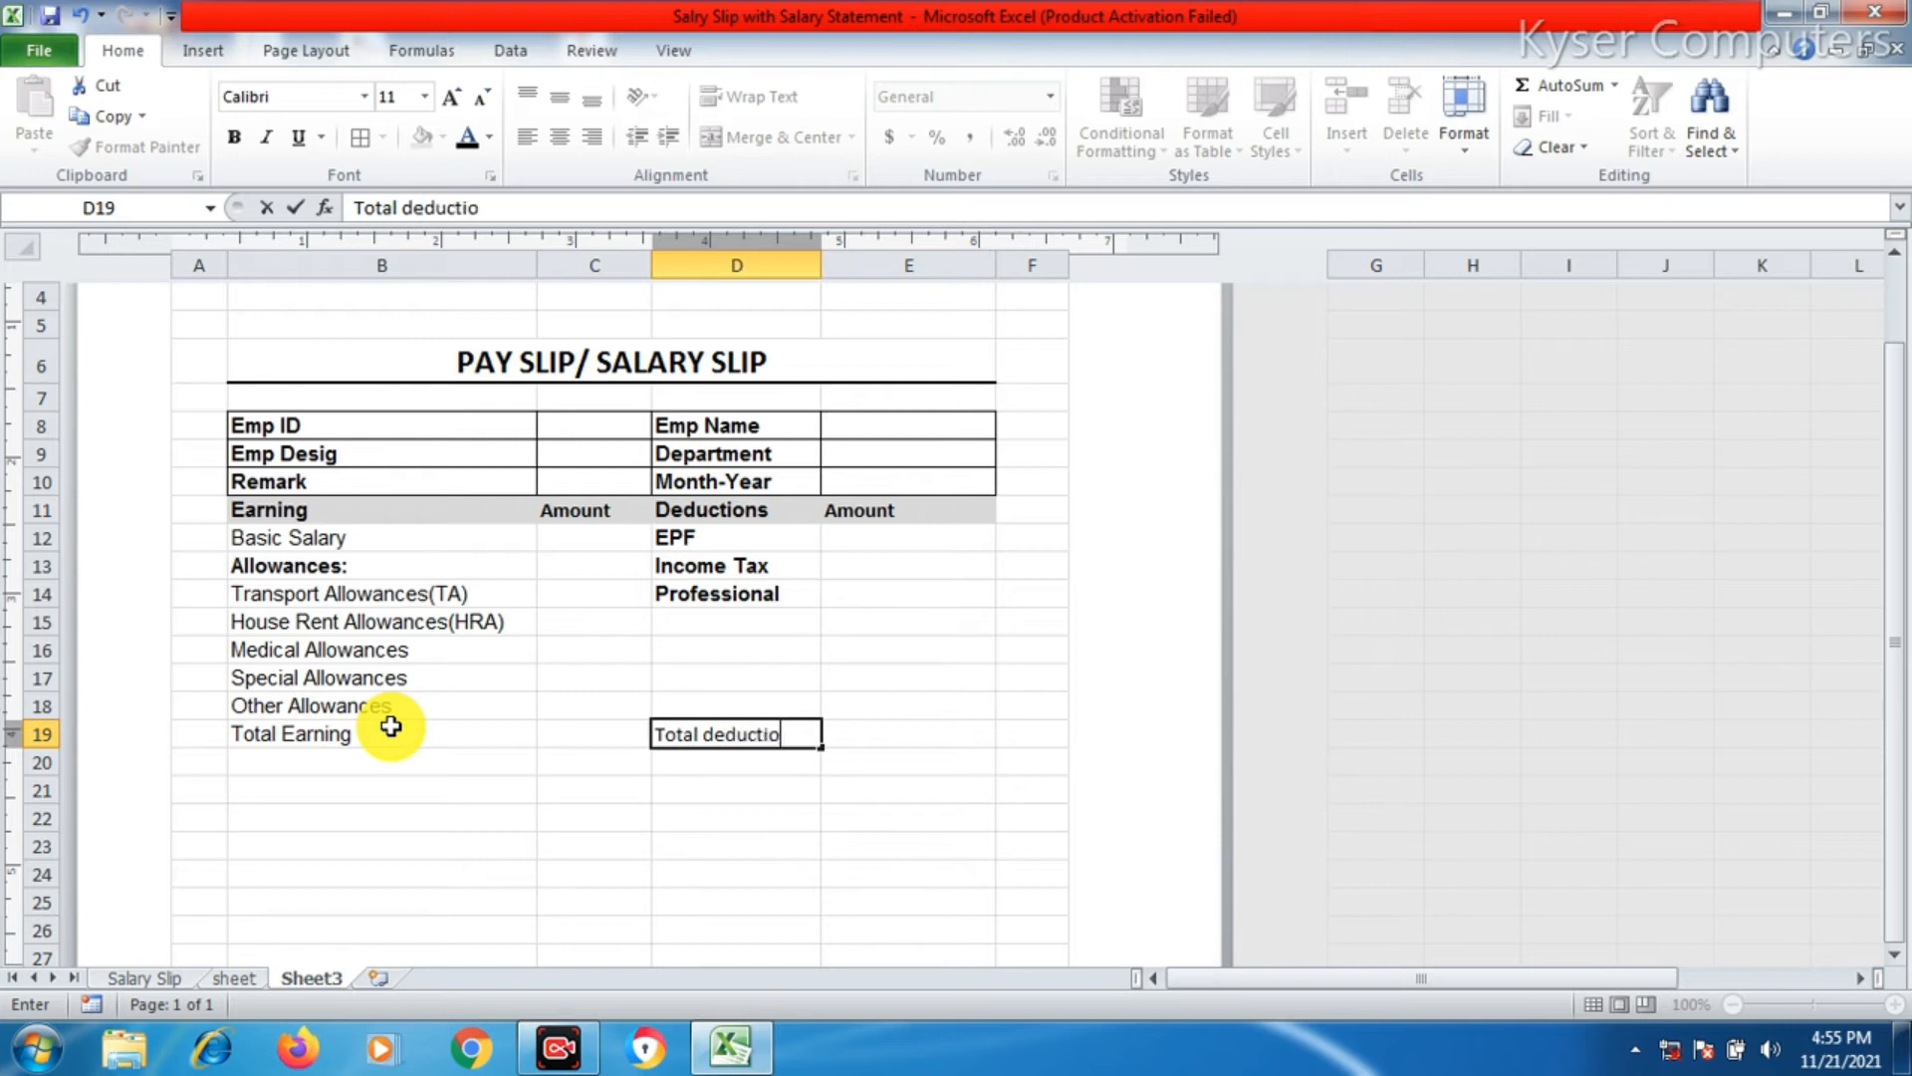
{"action": "left_click", "coordinate": [704, 790]}
{"action": "left_click", "coordinate": [719, 745]}
{"action": "left_click", "coordinate": [239, 149]}
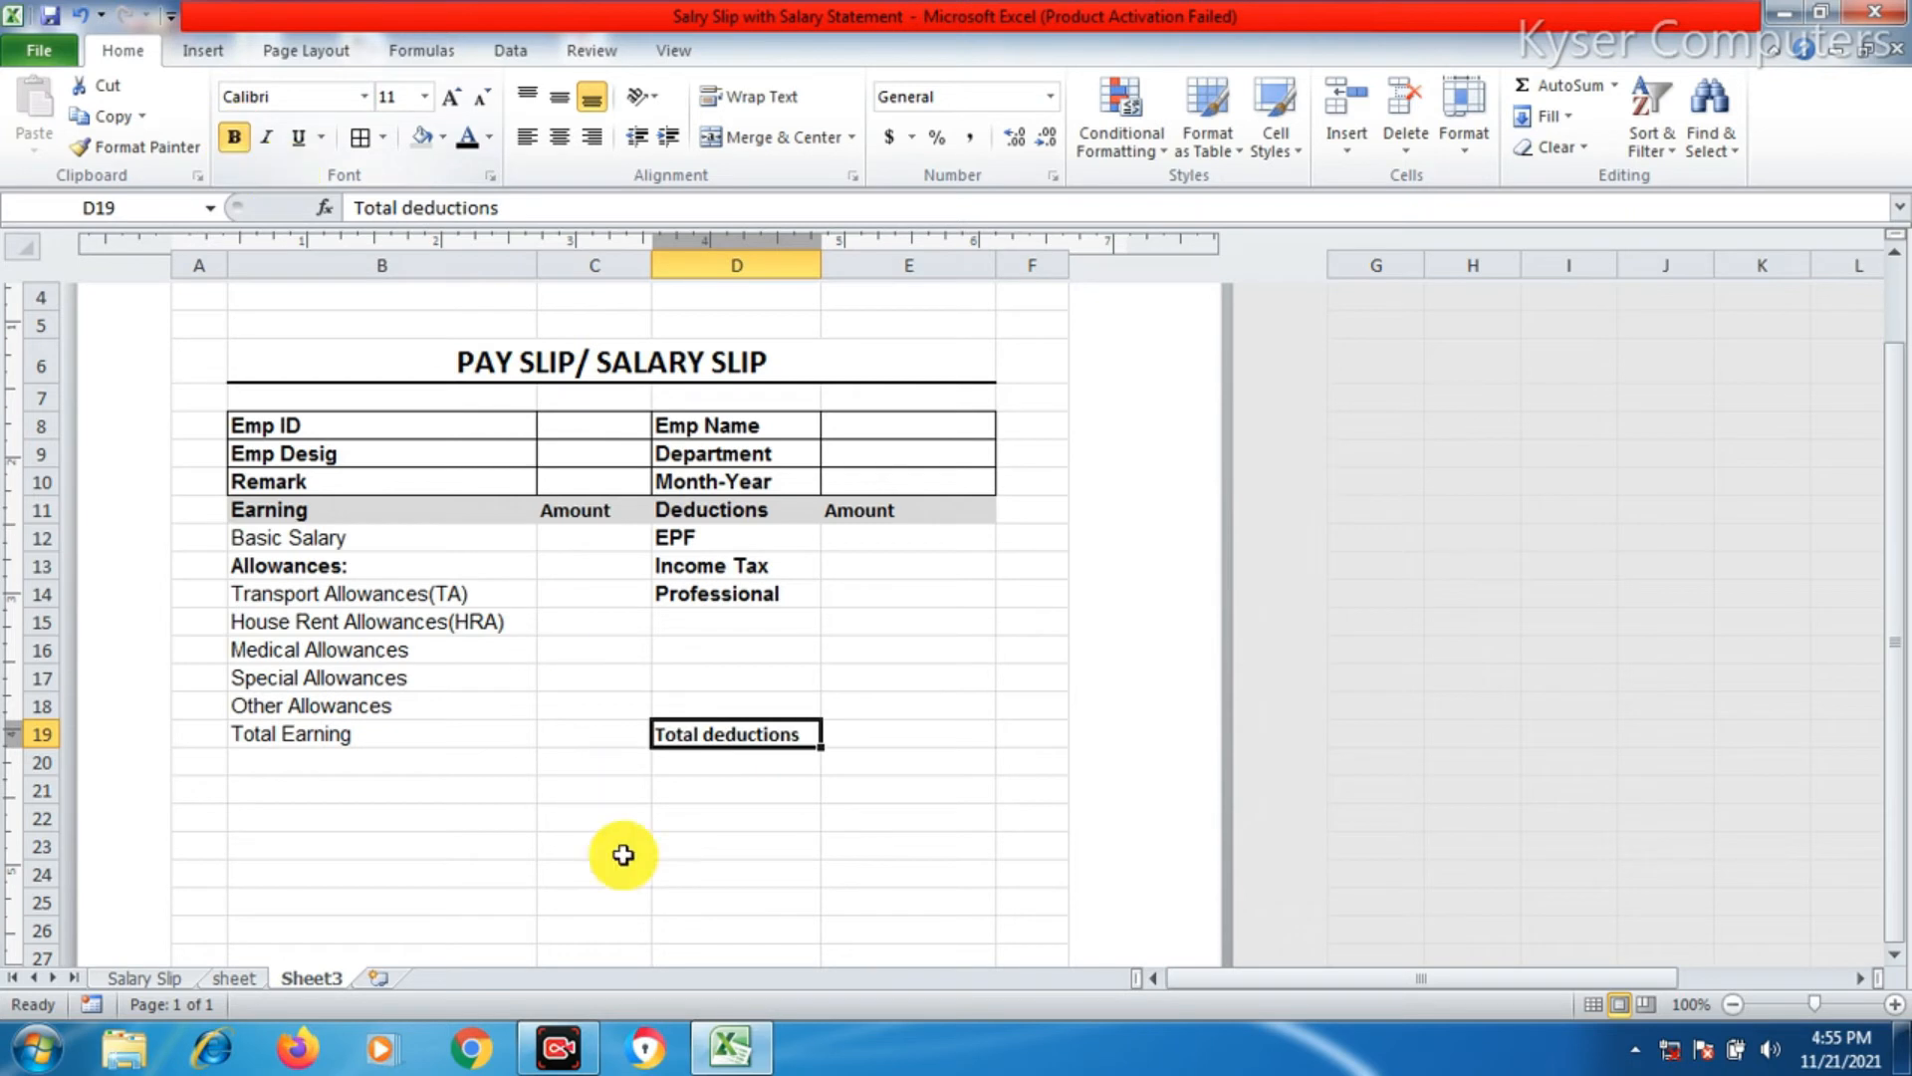
- Format the totals row B19:E19 as bold with a light grey fill
{"action": "left_click_drag", "start_coordinate": [414, 732], "coordinate": [924, 734]}
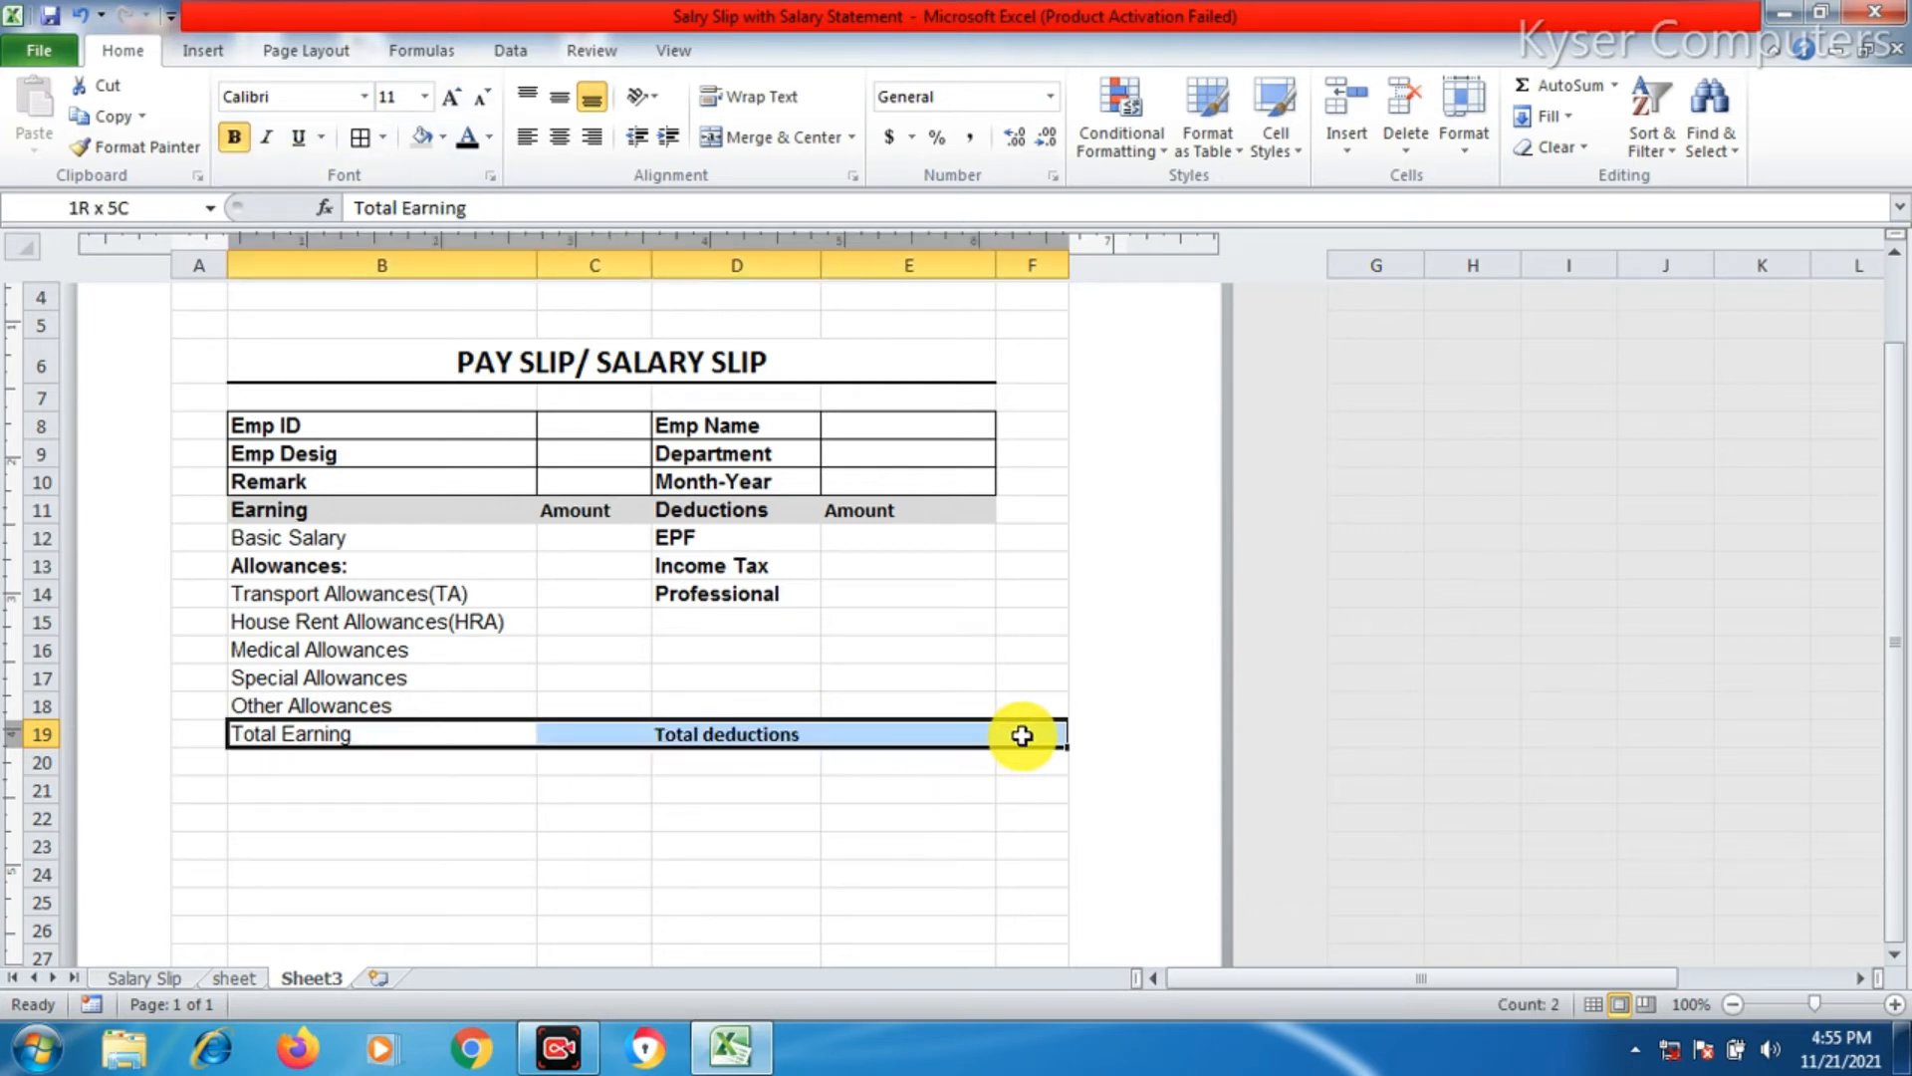
{"action": "left_click", "coordinate": [239, 149]}
{"action": "left_click", "coordinate": [237, 137]}
{"action": "left_click", "coordinate": [422, 137]}
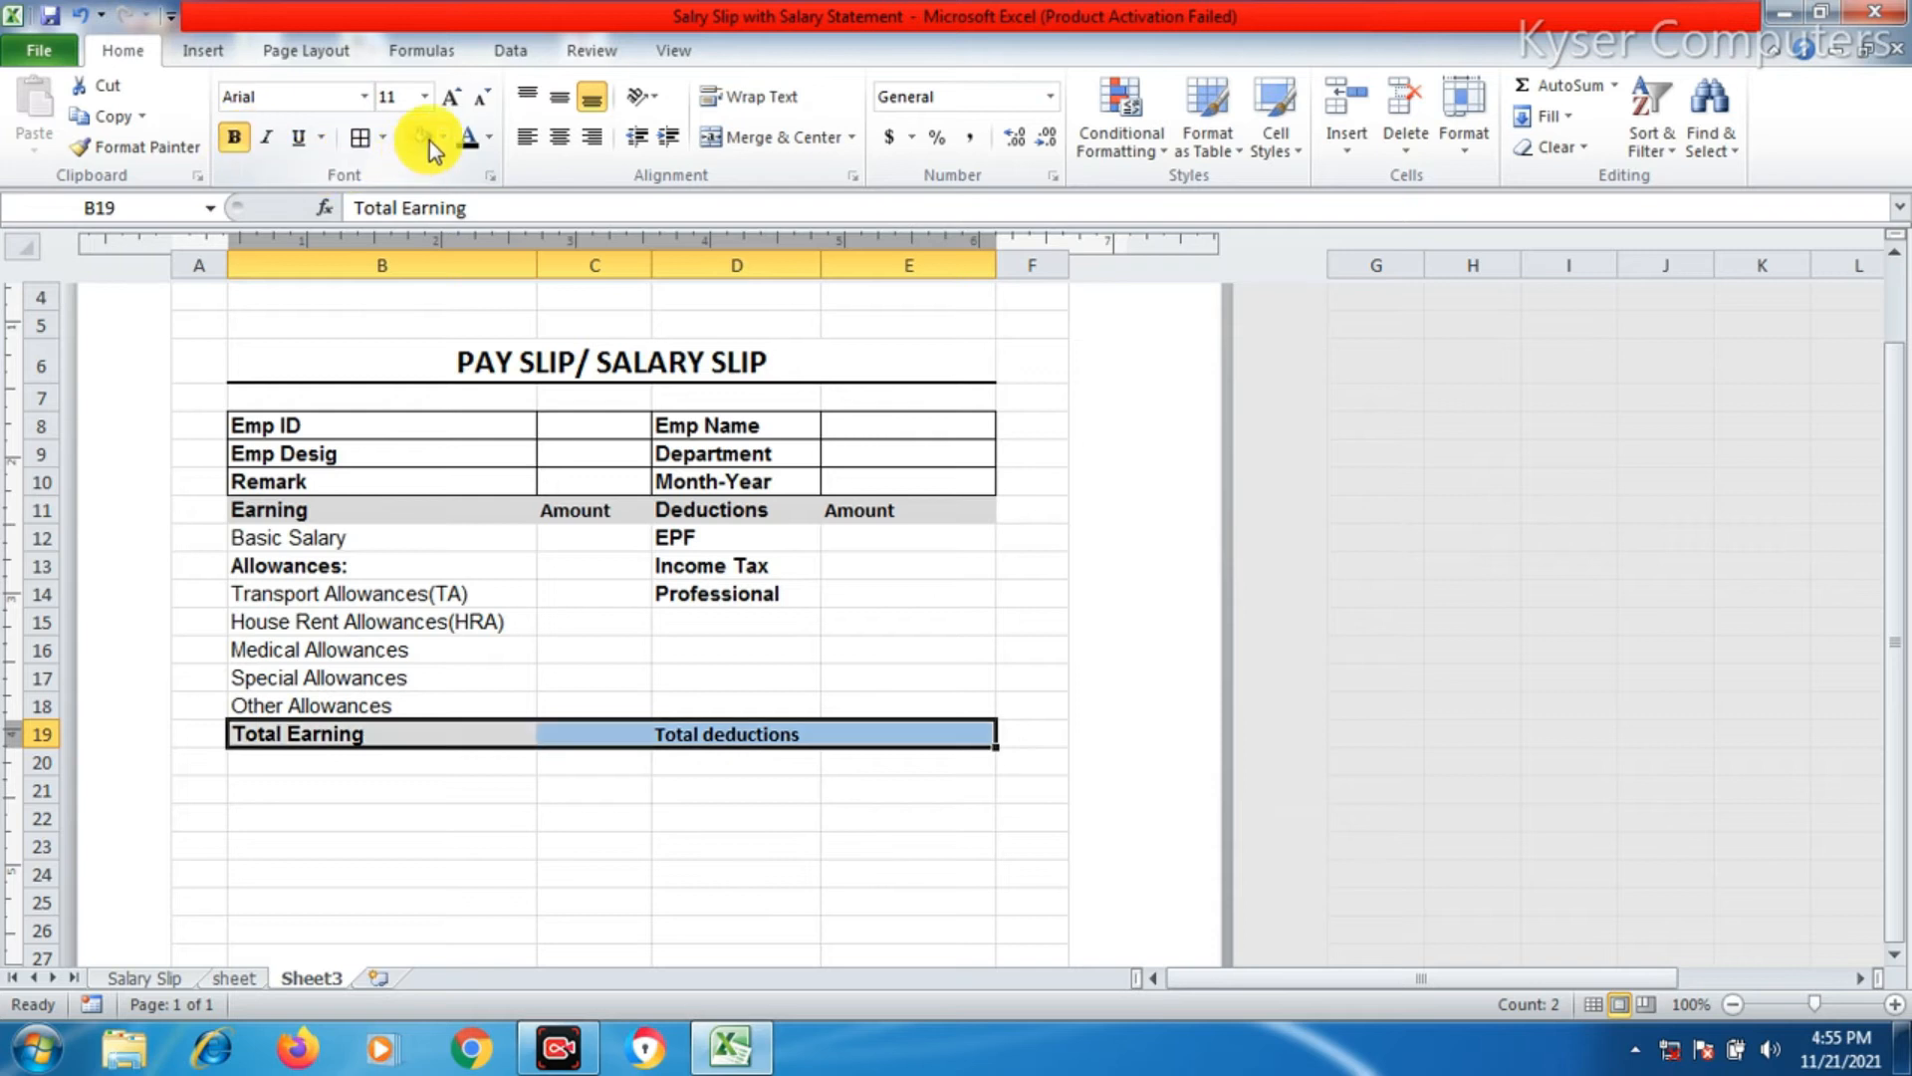
{"action": "left_click", "coordinate": [498, 762]}
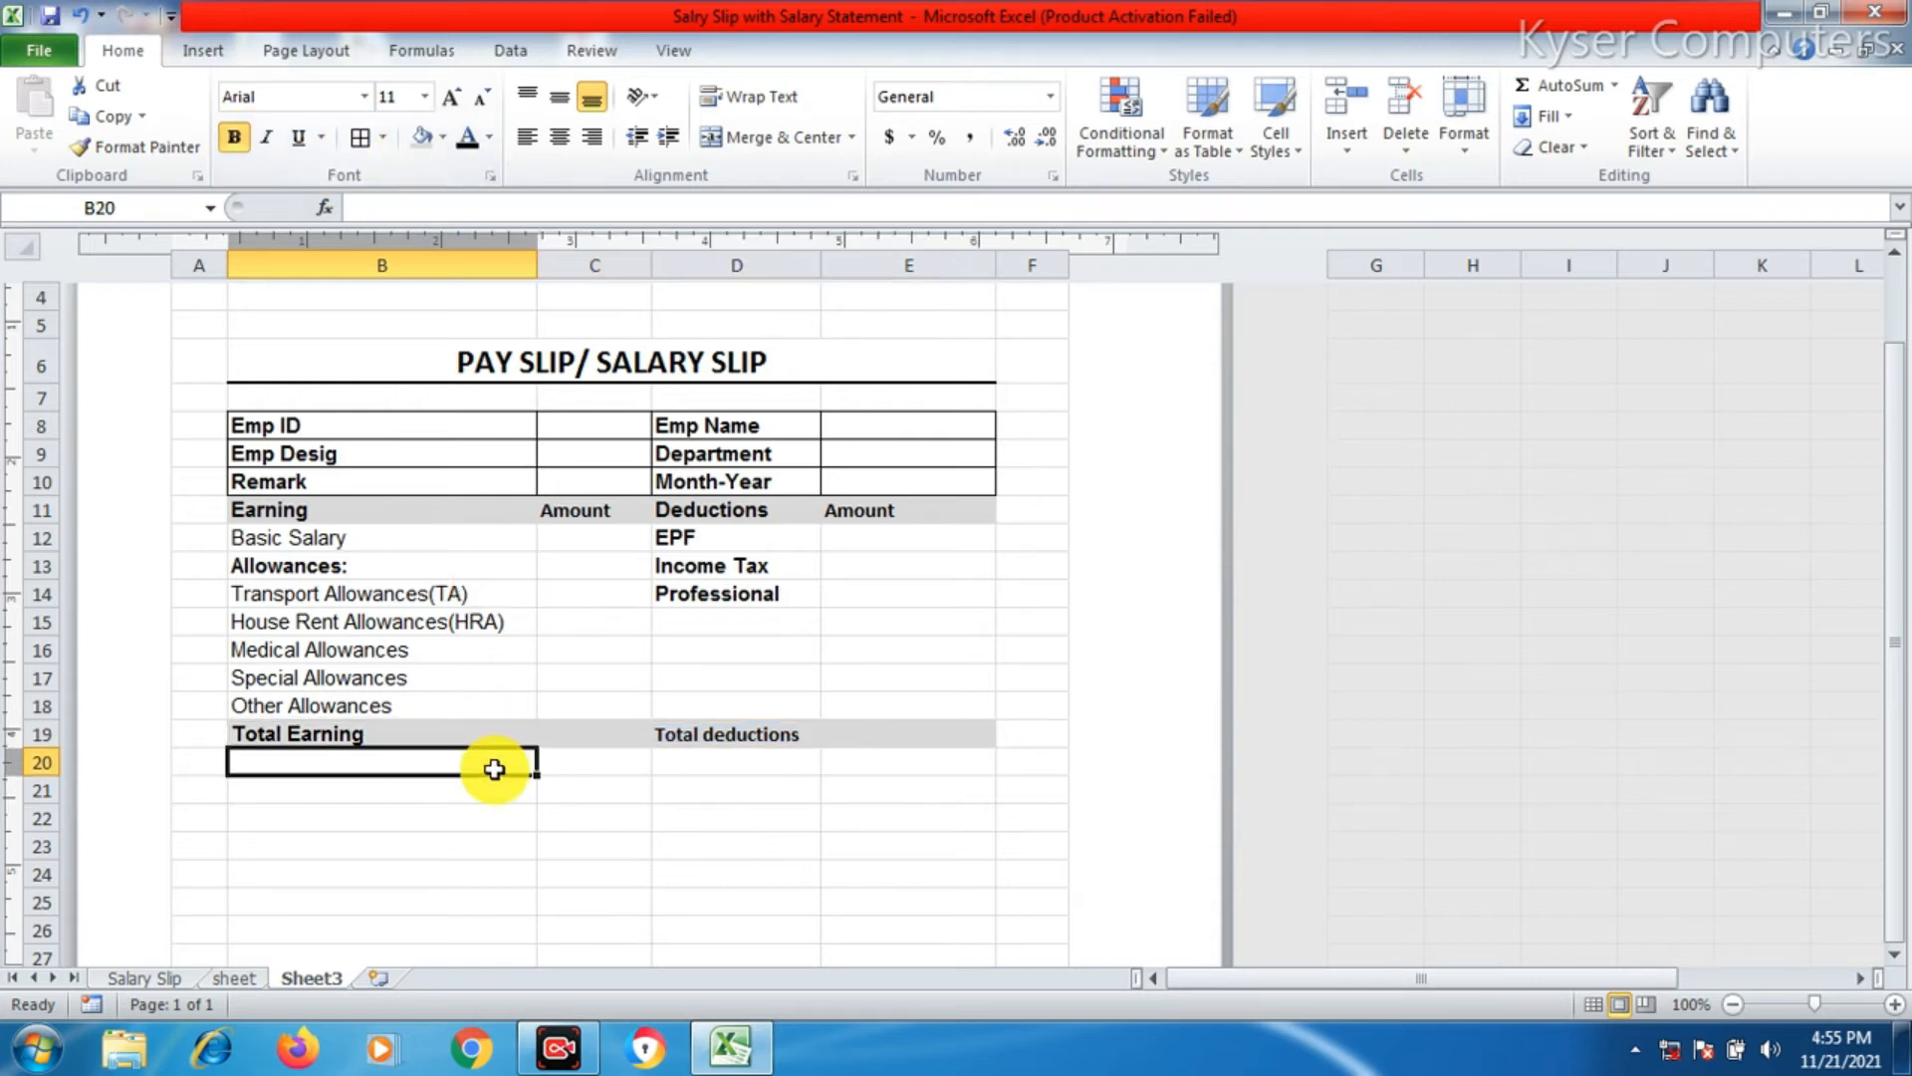
- Apply all borders to the earnings and deductions table B11:E19
{"action": "left_click", "coordinate": [362, 733]}
{"action": "left_click_drag", "start_coordinate": [315, 510], "coordinate": [911, 727]}
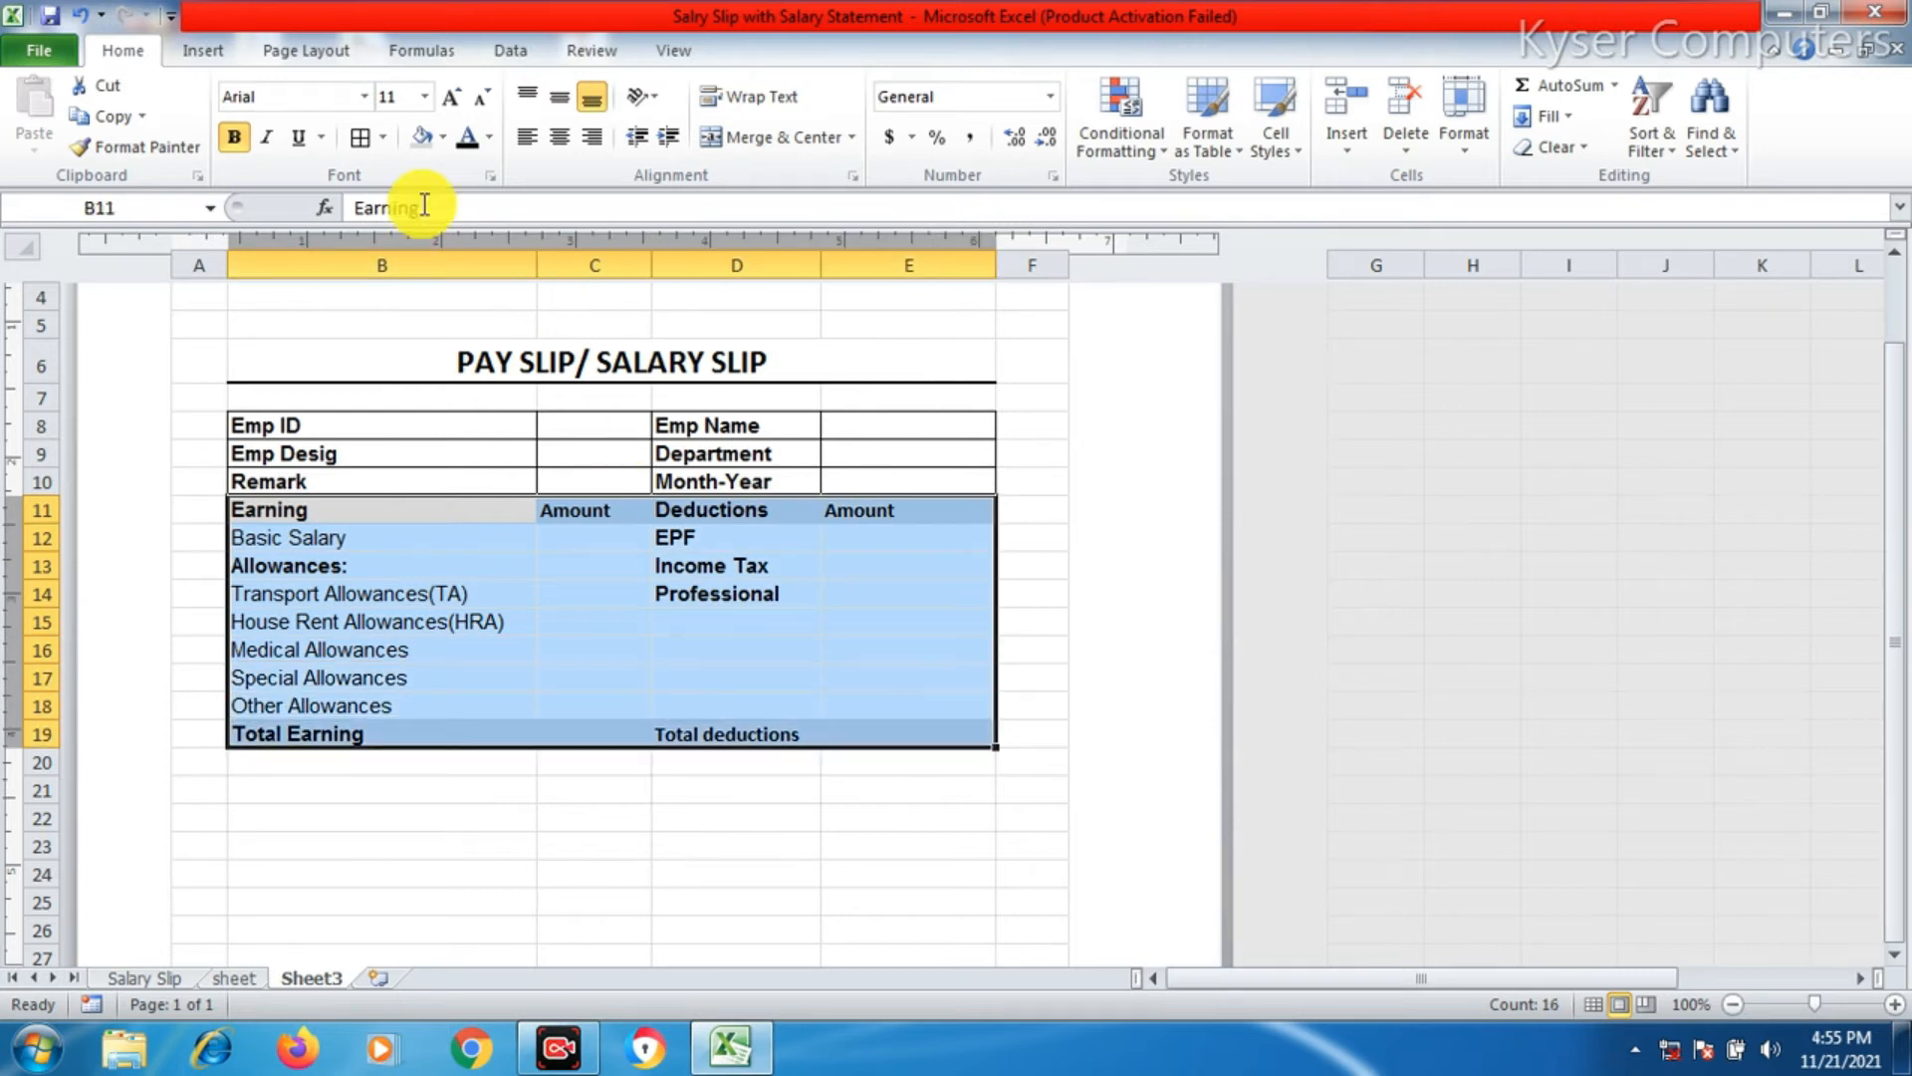
{"action": "left_click", "coordinate": [385, 140]}
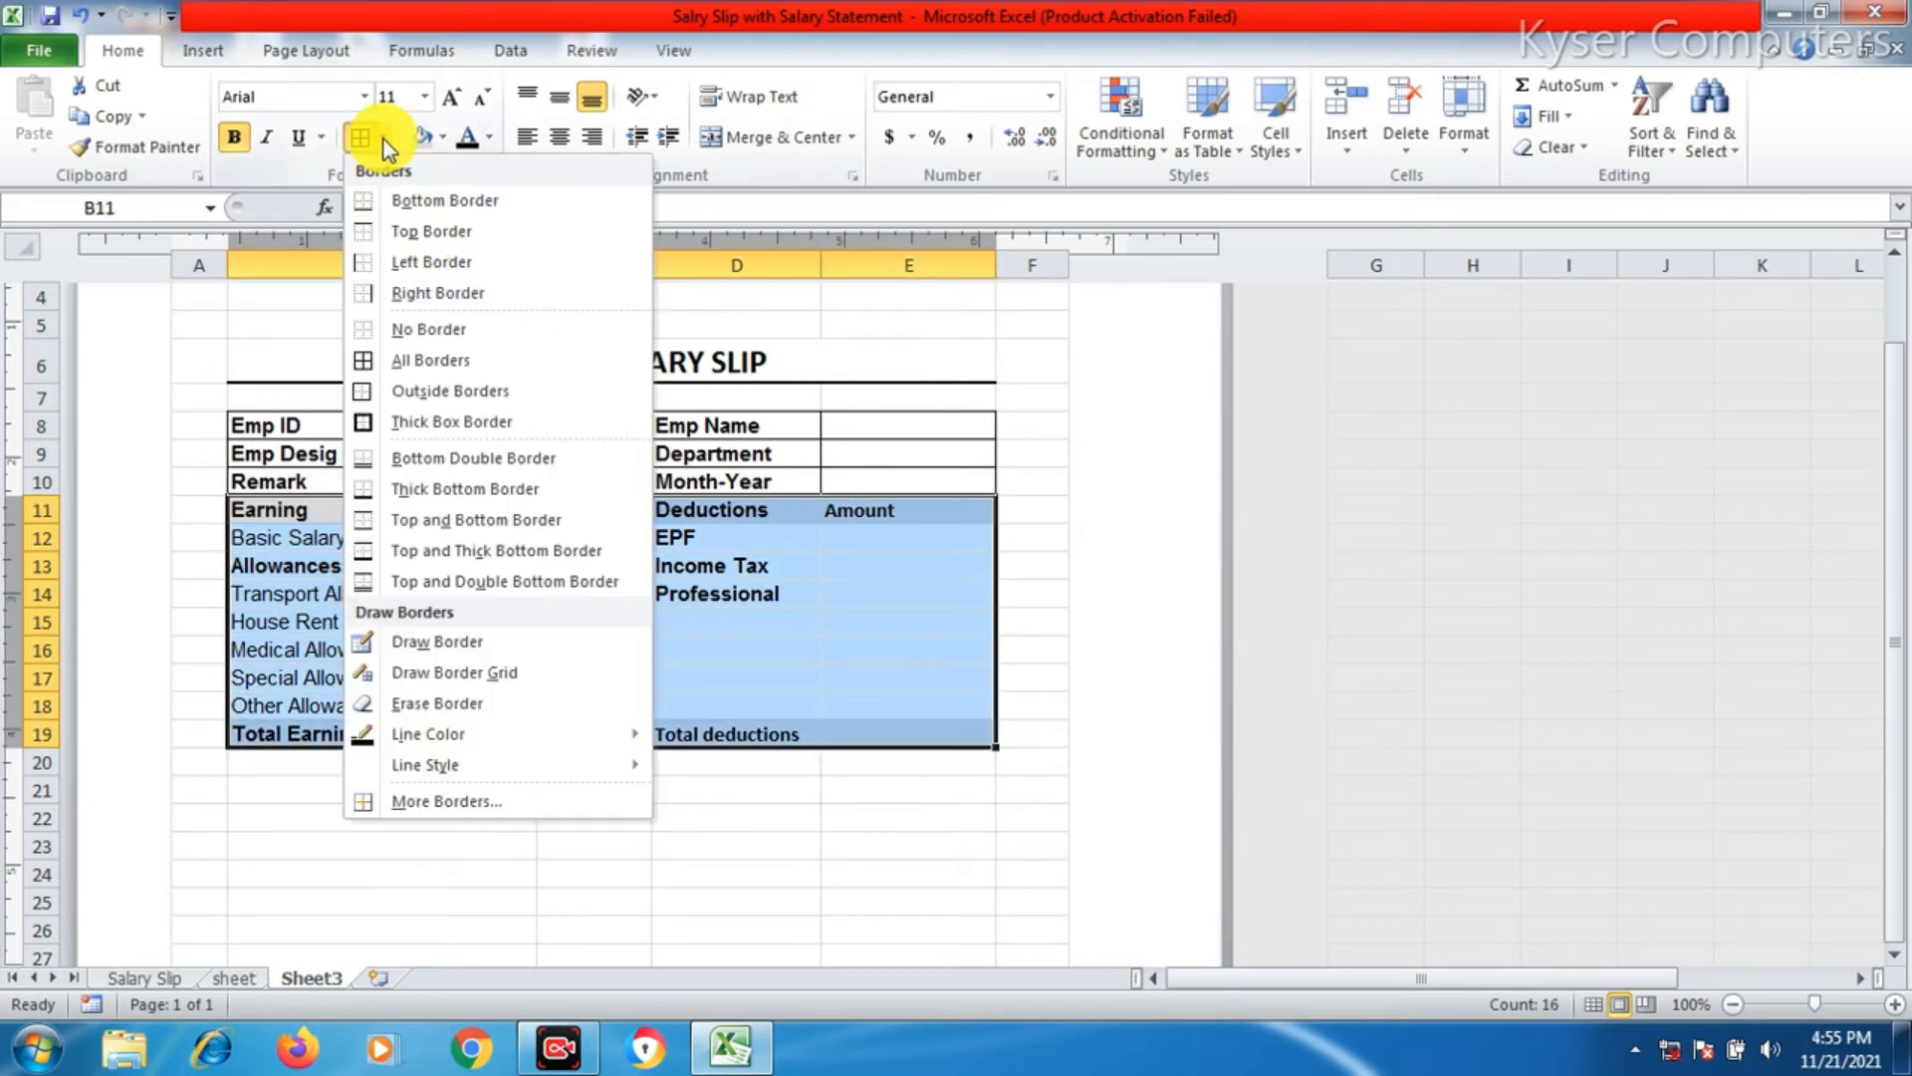
{"action": "left_click", "coordinate": [415, 363]}
{"action": "left_click", "coordinate": [469, 842]}
{"action": "scroll", "coordinate": [469, 871], "scroll_direction": "up", "scroll_amount": 1}
{"action": "scroll", "coordinate": [473, 870], "scroll_direction": "down", "scroll_amount": 1}
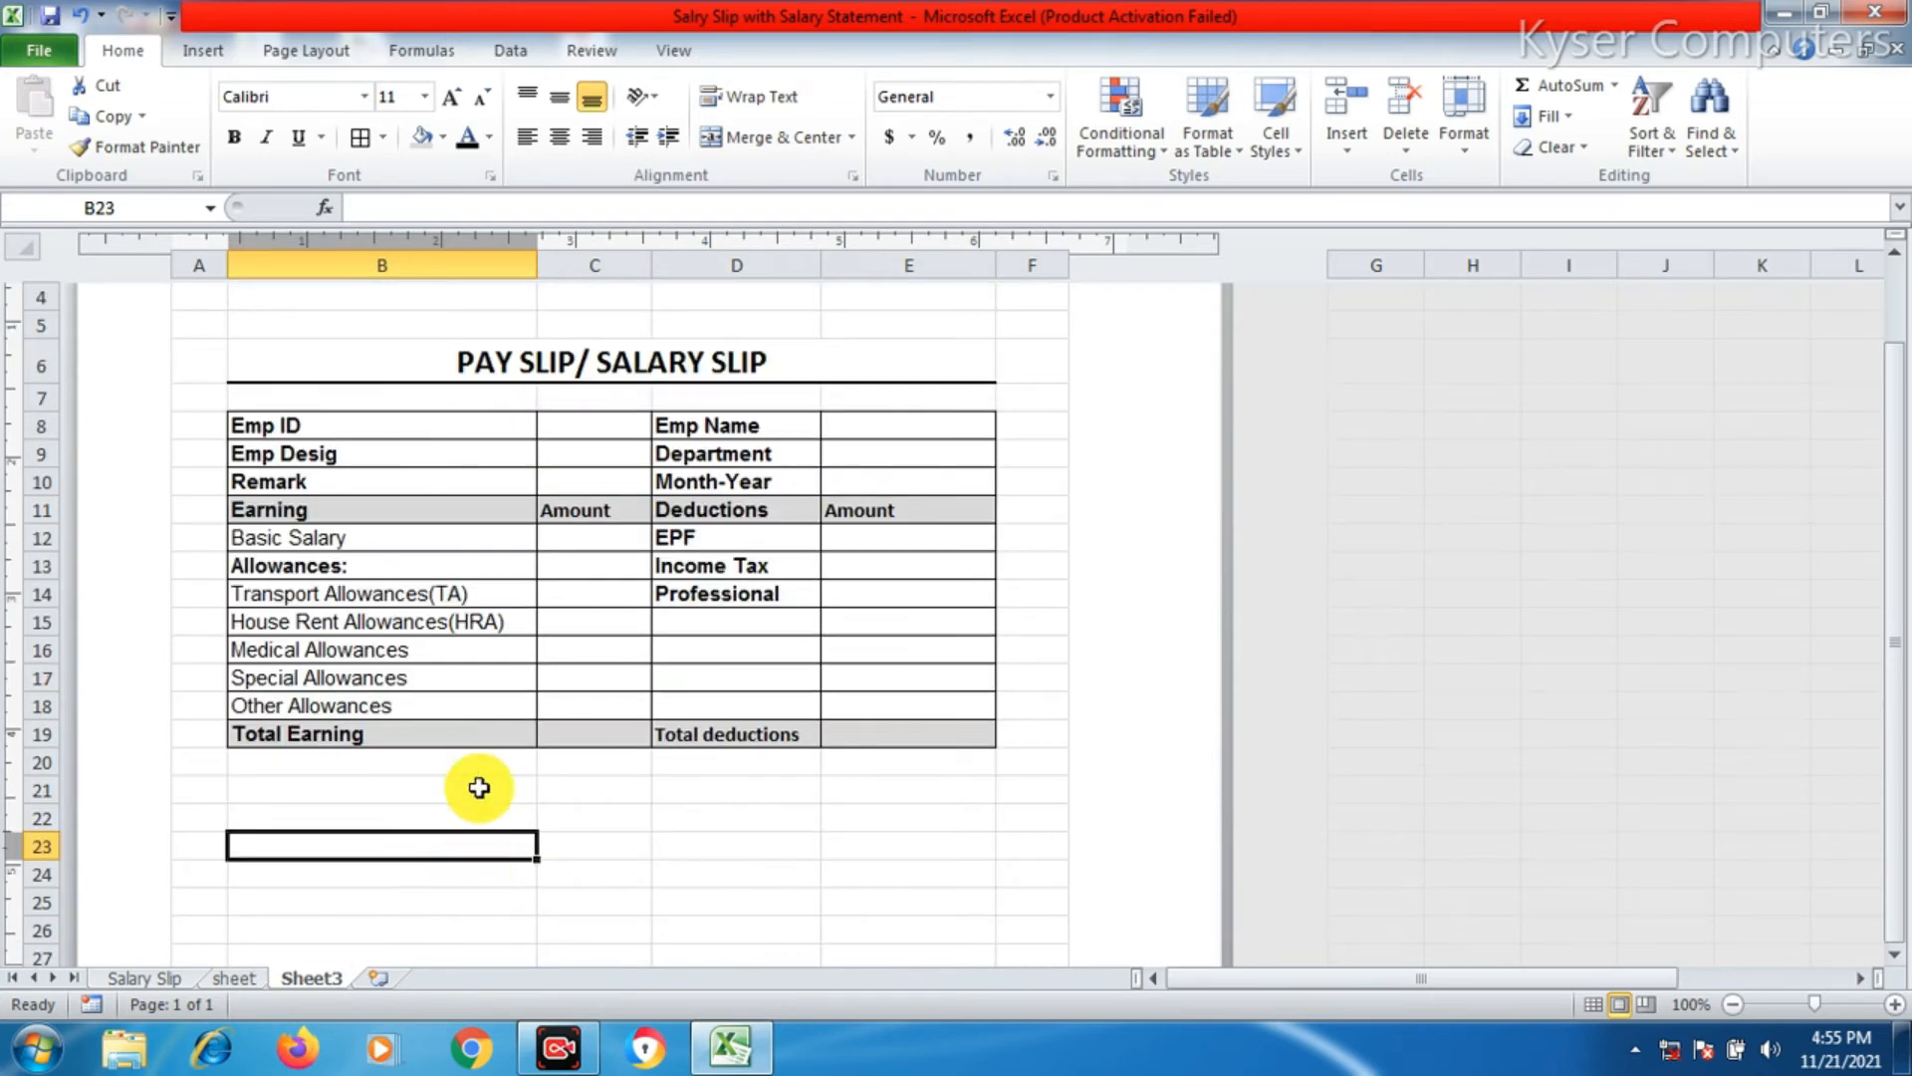
- Enter the total earning formula =SUM(C12:C18) in C19
{"action": "left_click", "coordinate": [559, 733]}
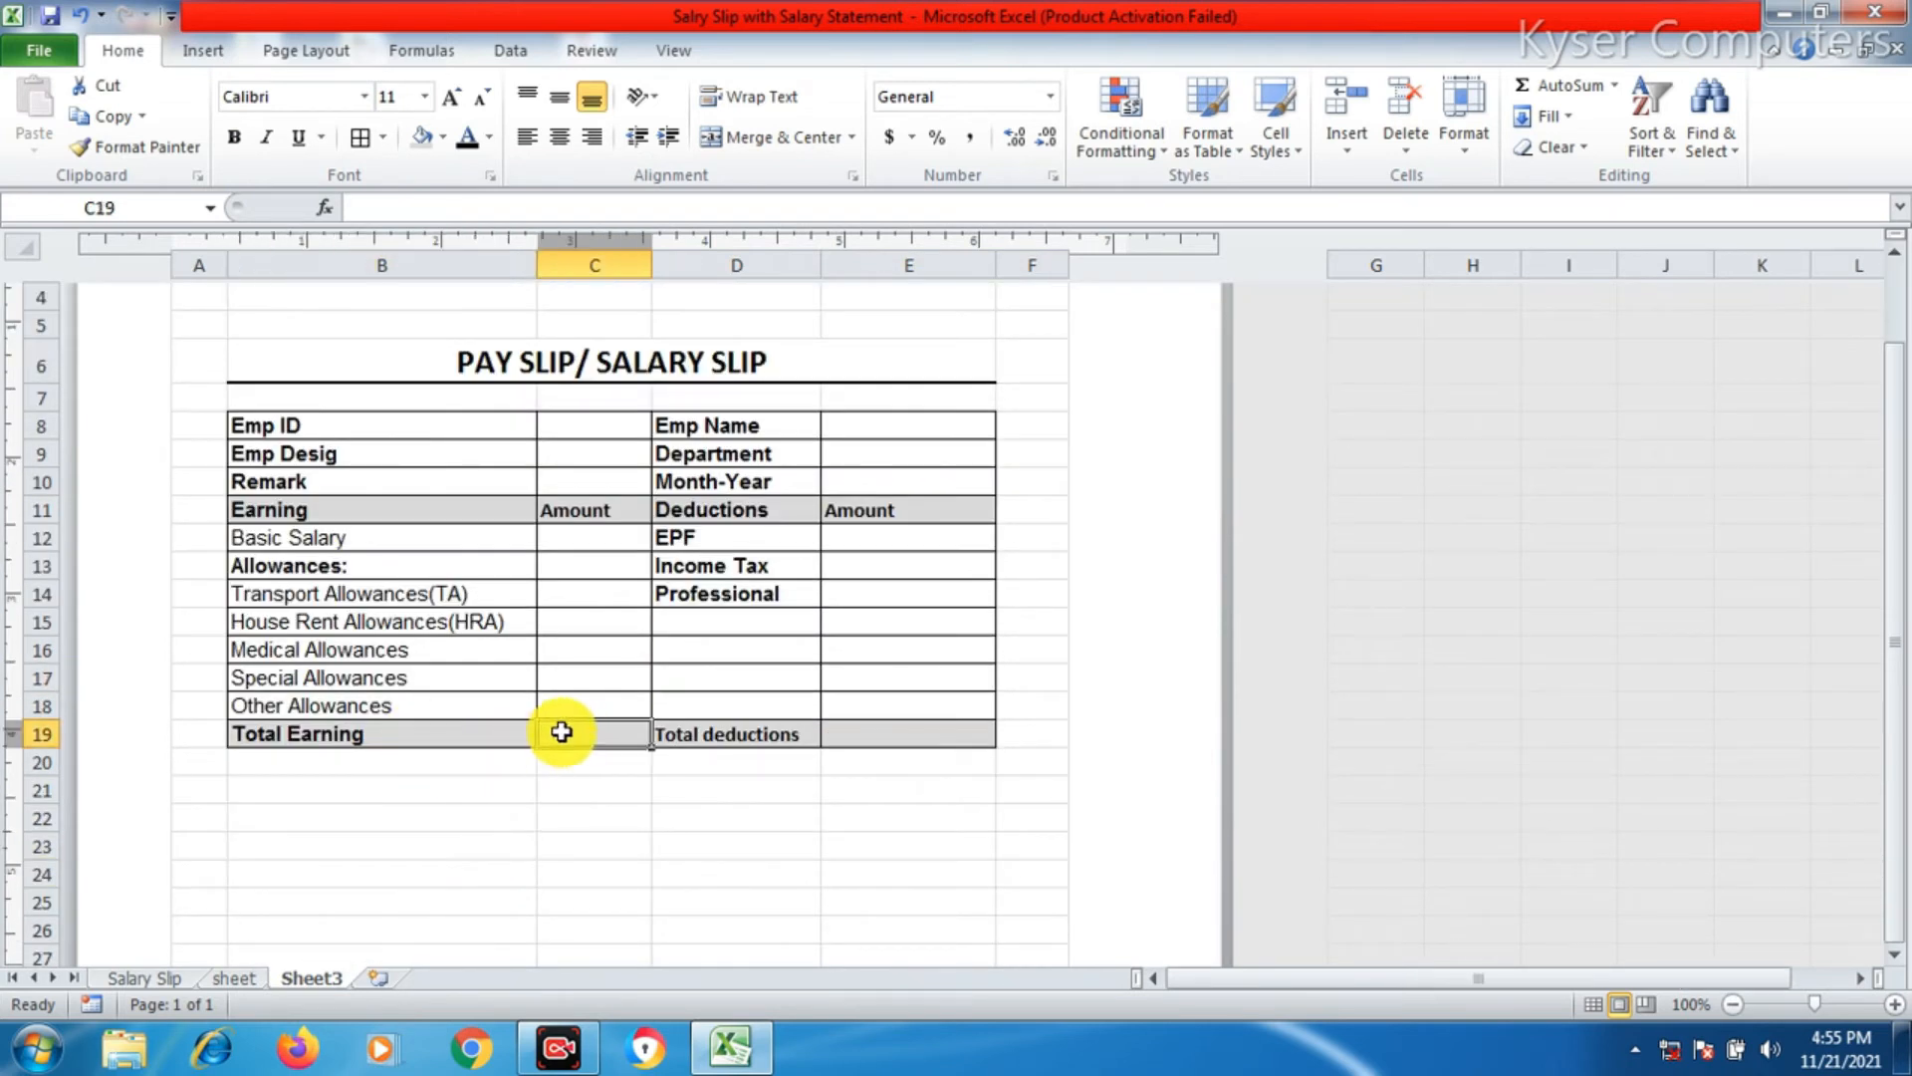
{"action": "type", "text": "="}
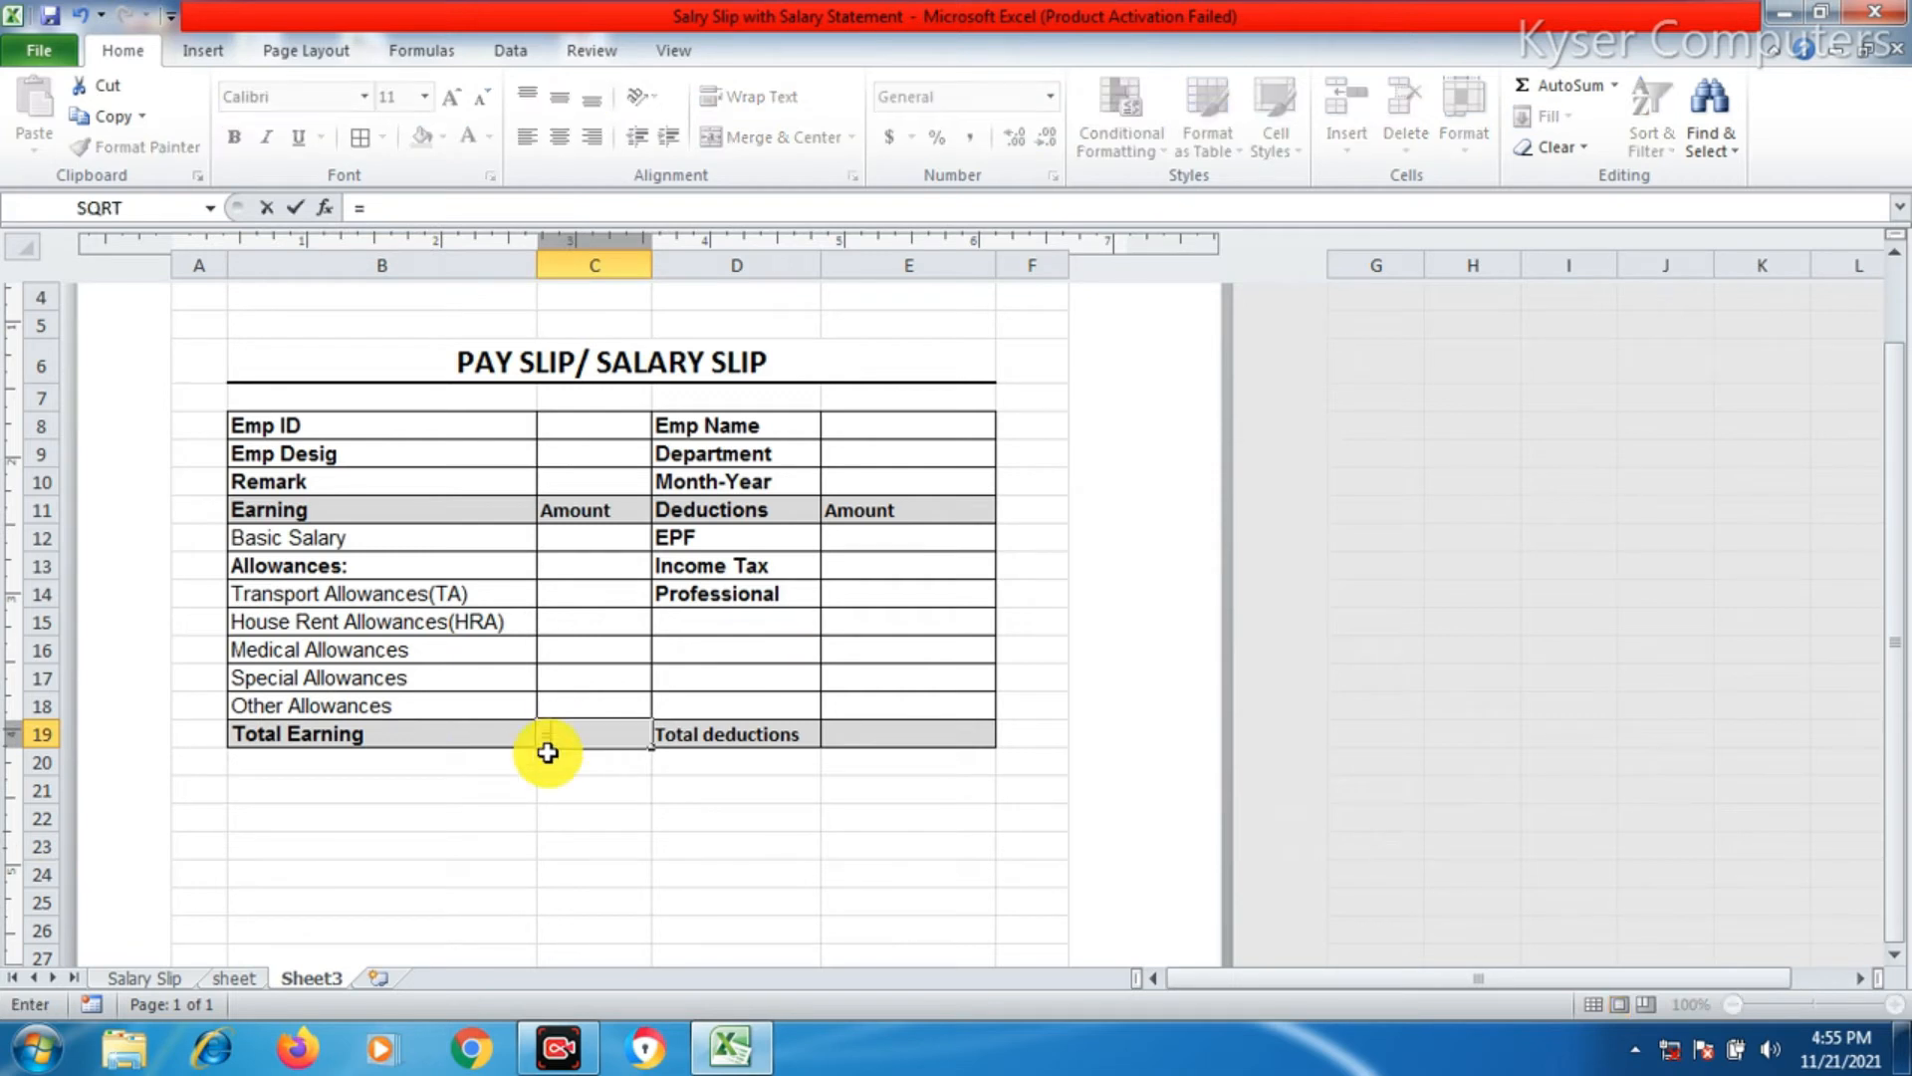
{"action": "type", "text": "Sum"}
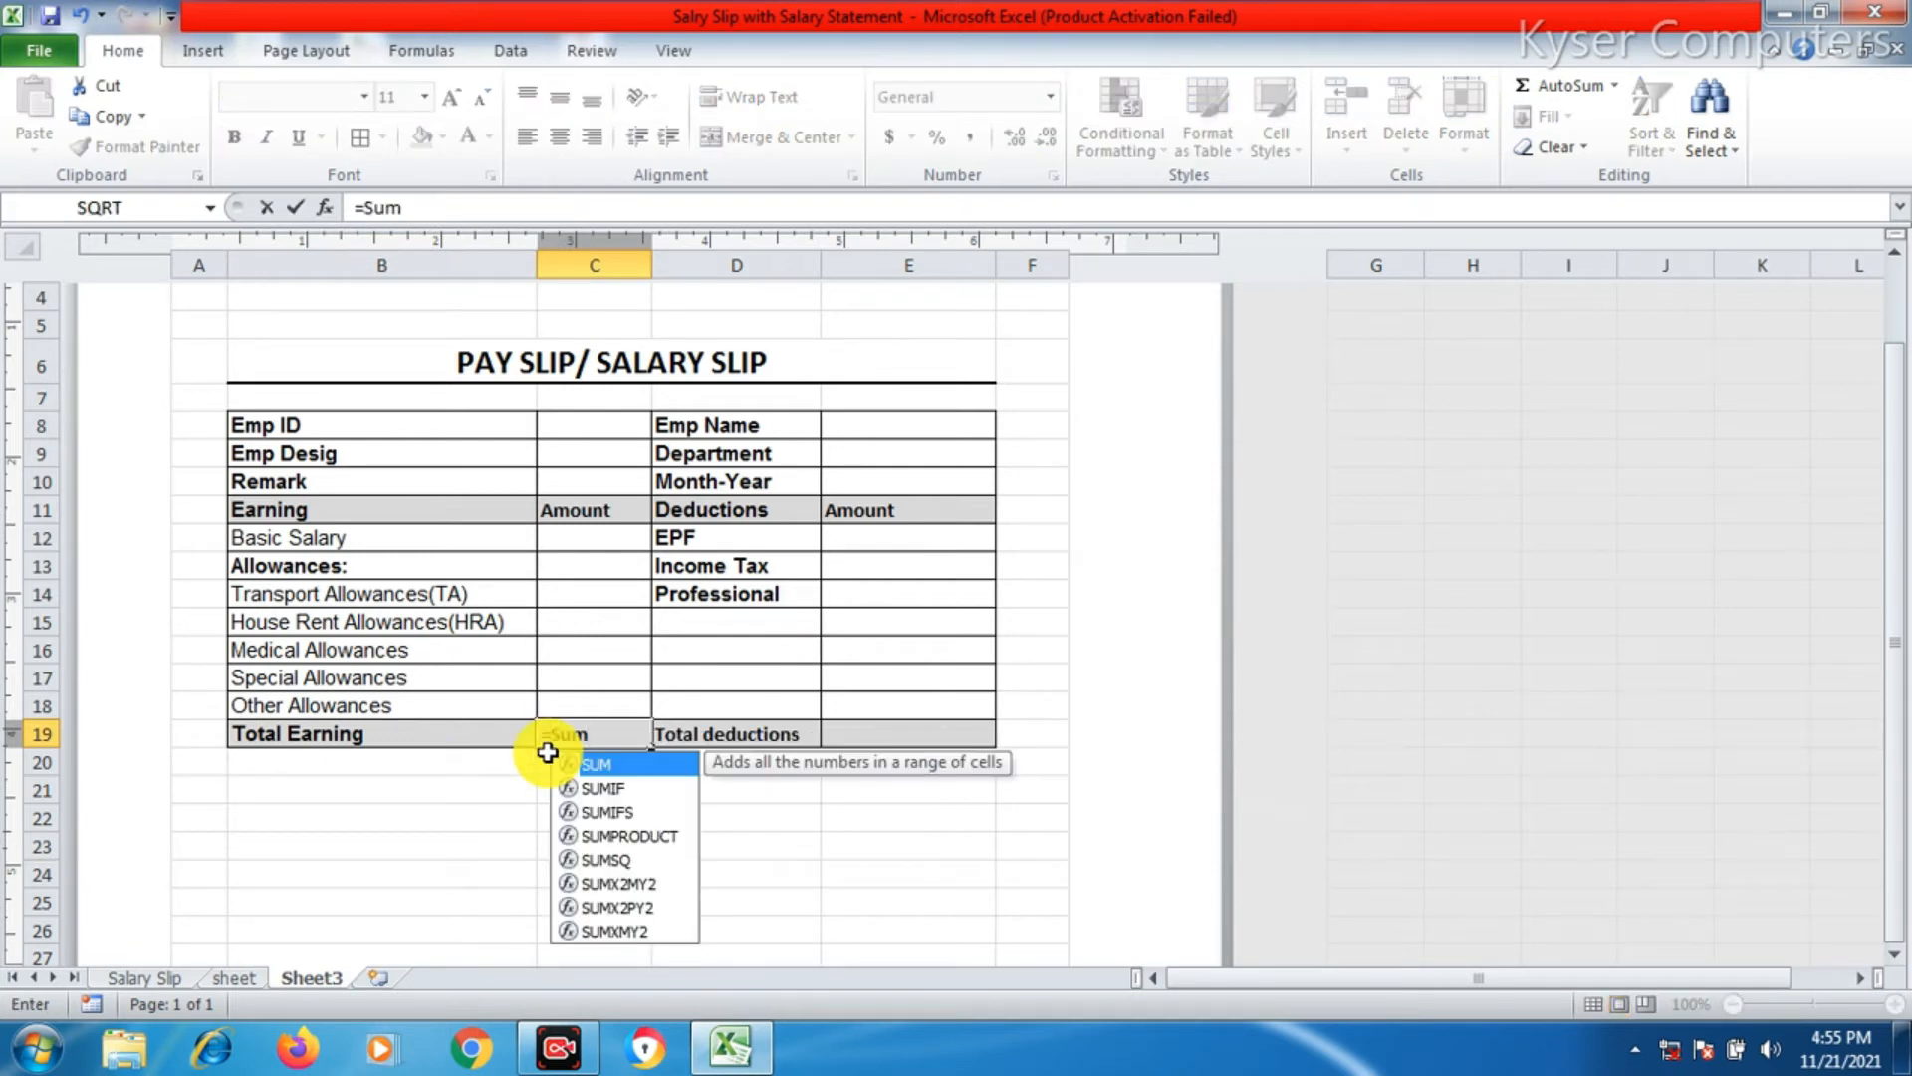
{"action": "key", "text": "Tab"}
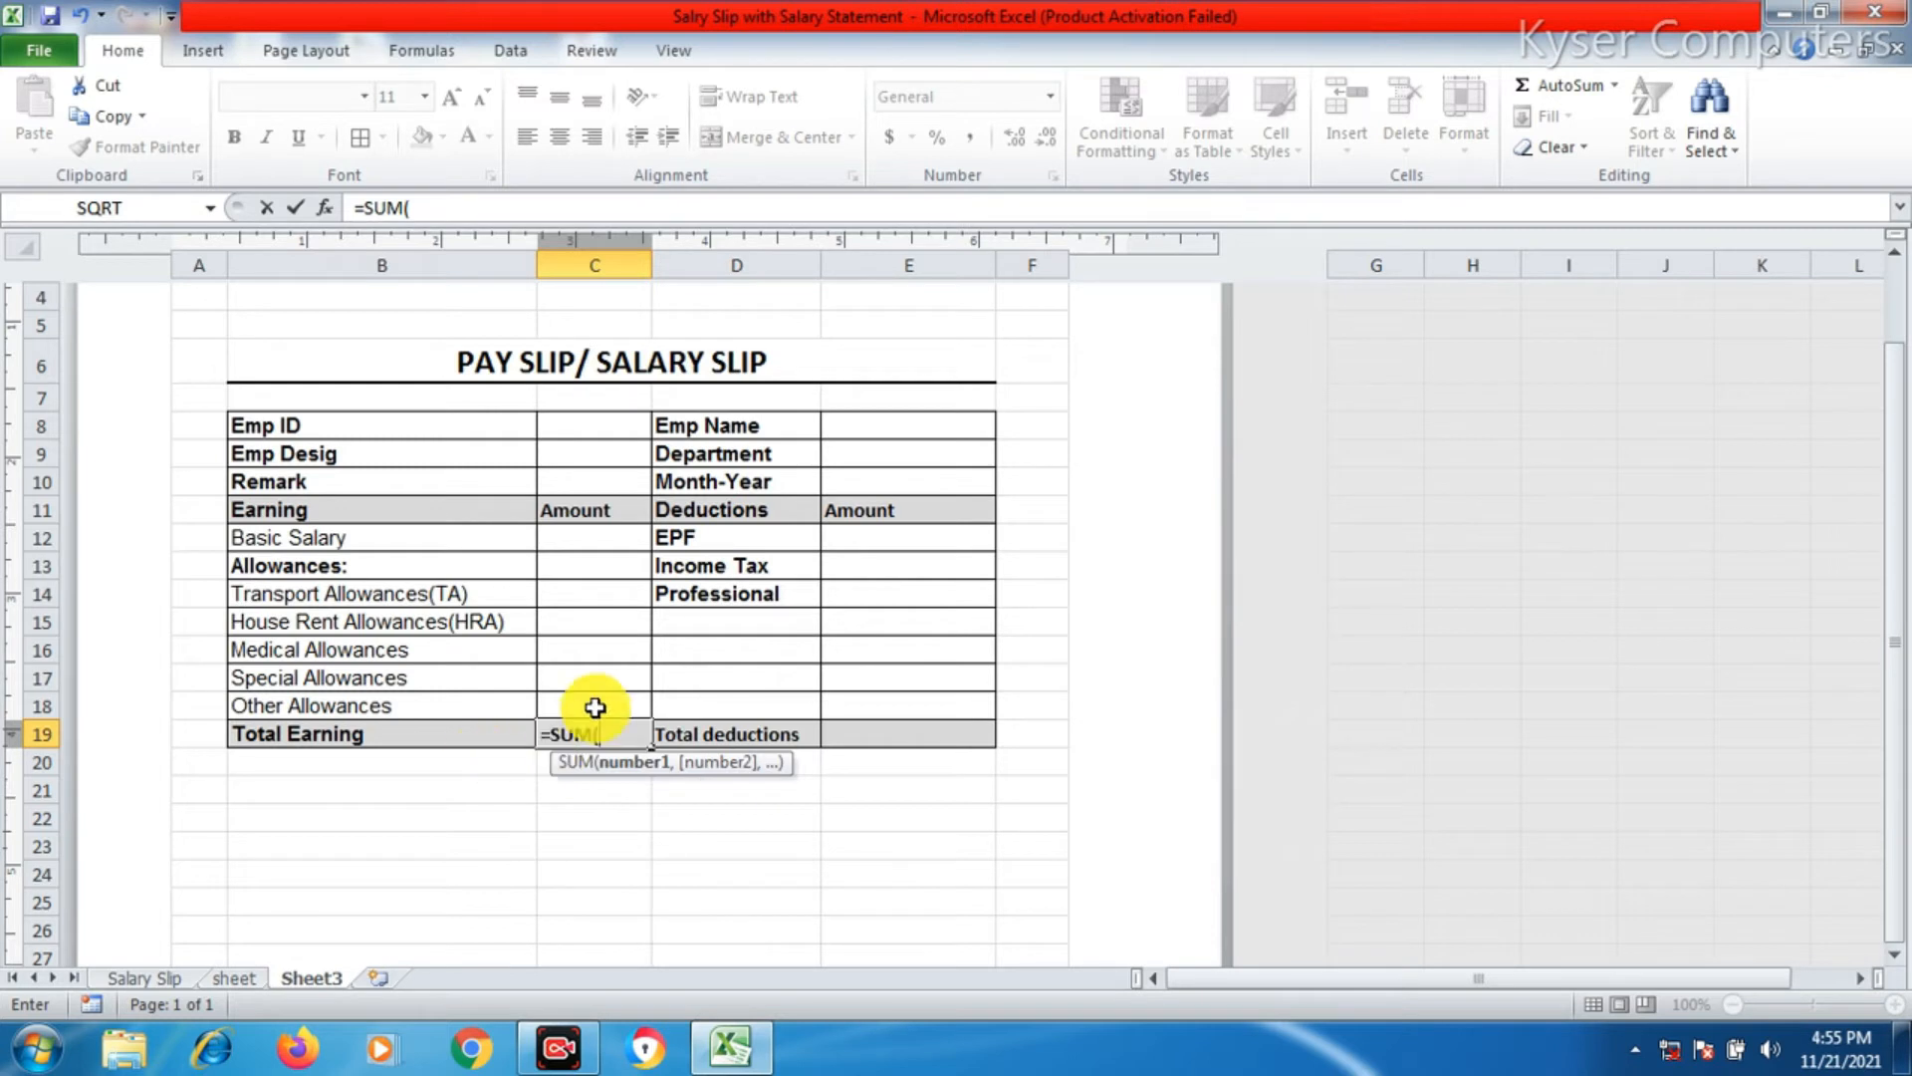
{"action": "left_click", "coordinate": [577, 536]}
{"action": "left_click_drag", "start_coordinate": [576, 536], "coordinate": [595, 705]}
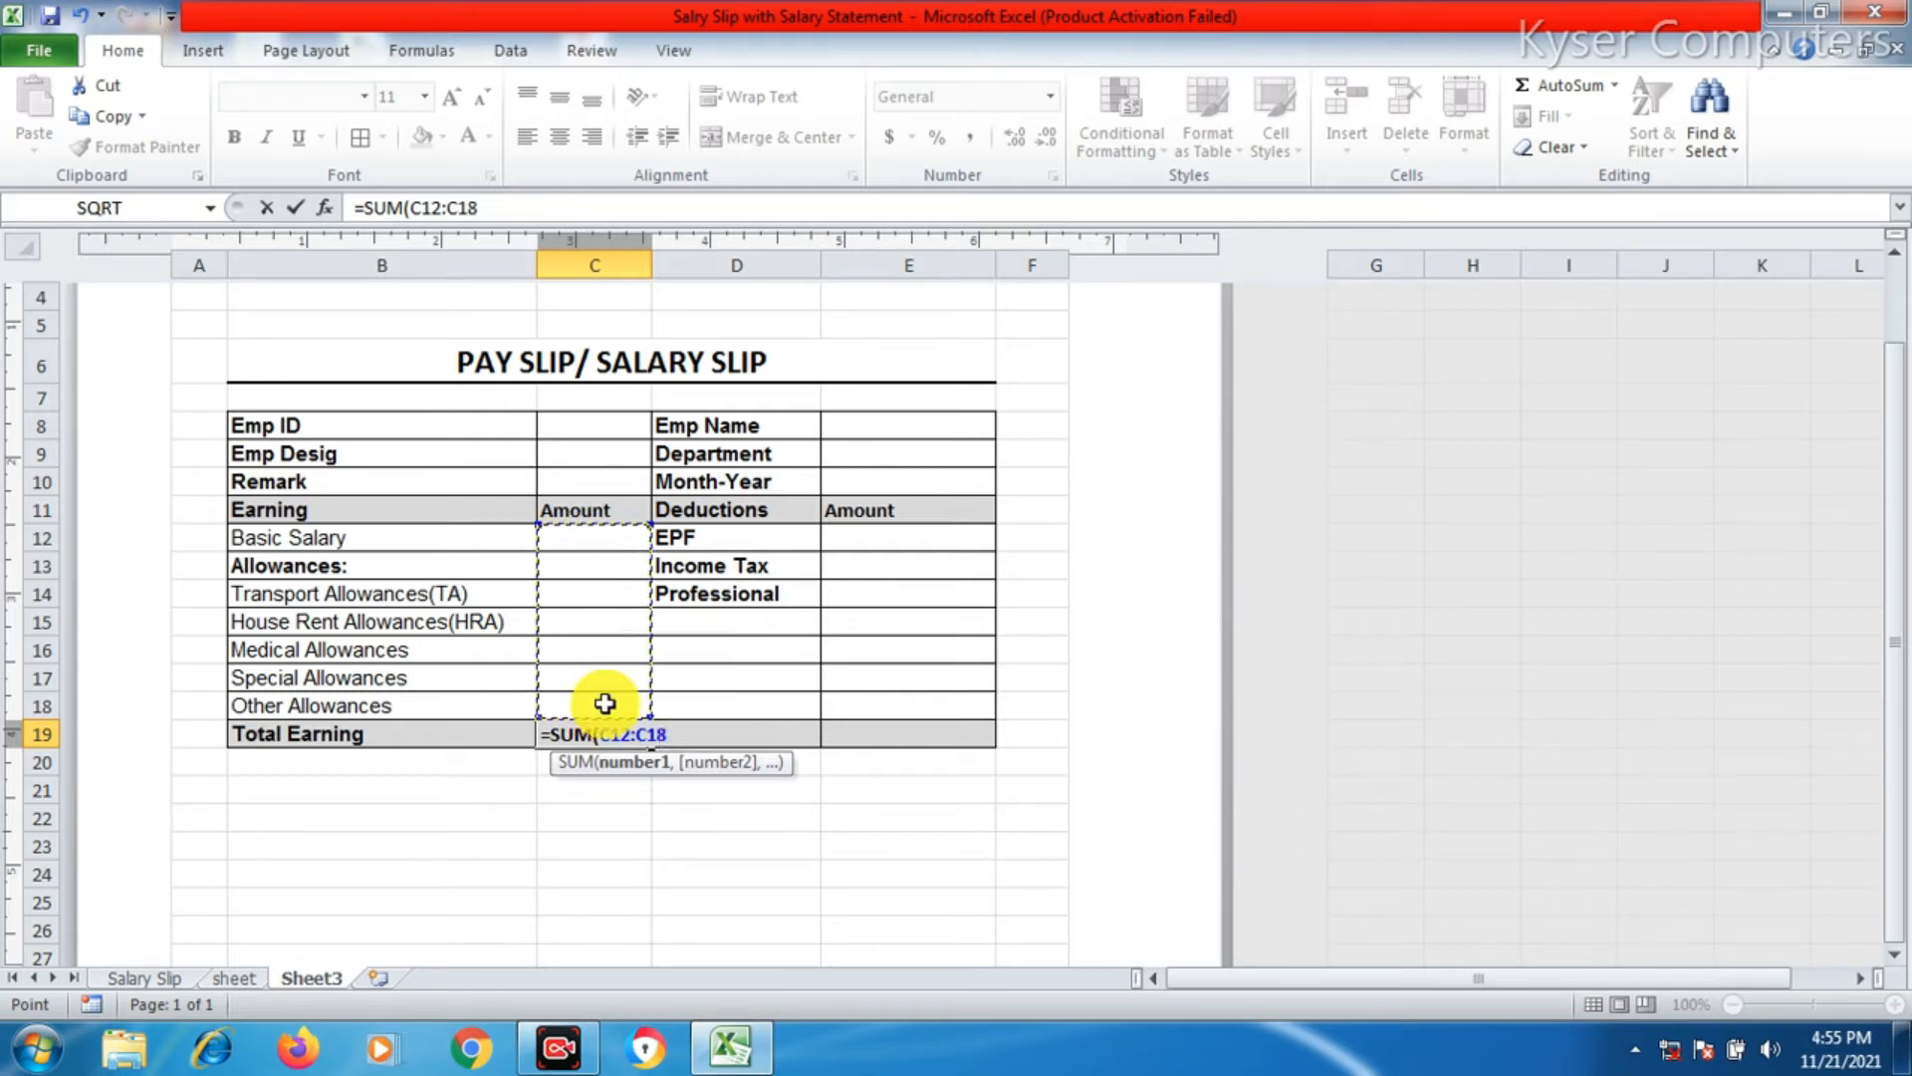
{"action": "type", "text": ")"}
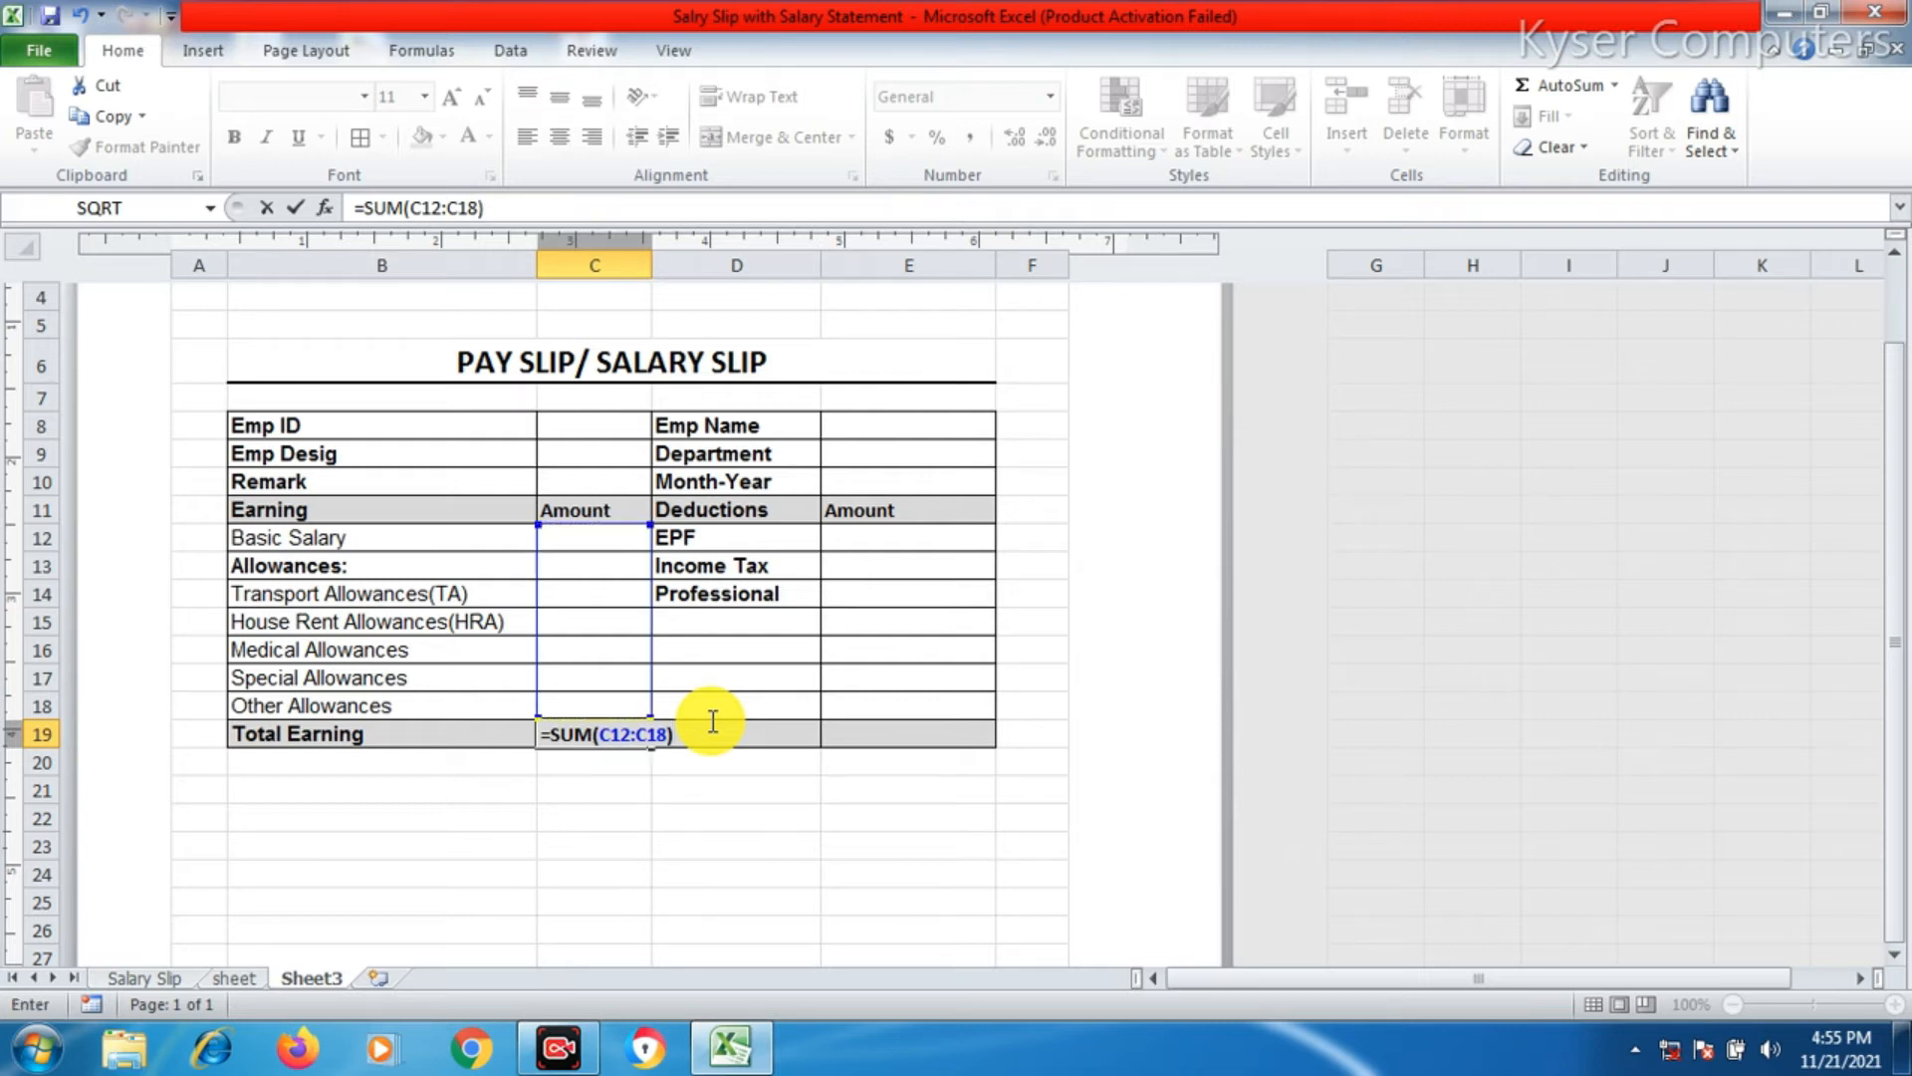
{"action": "key", "text": "Return"}
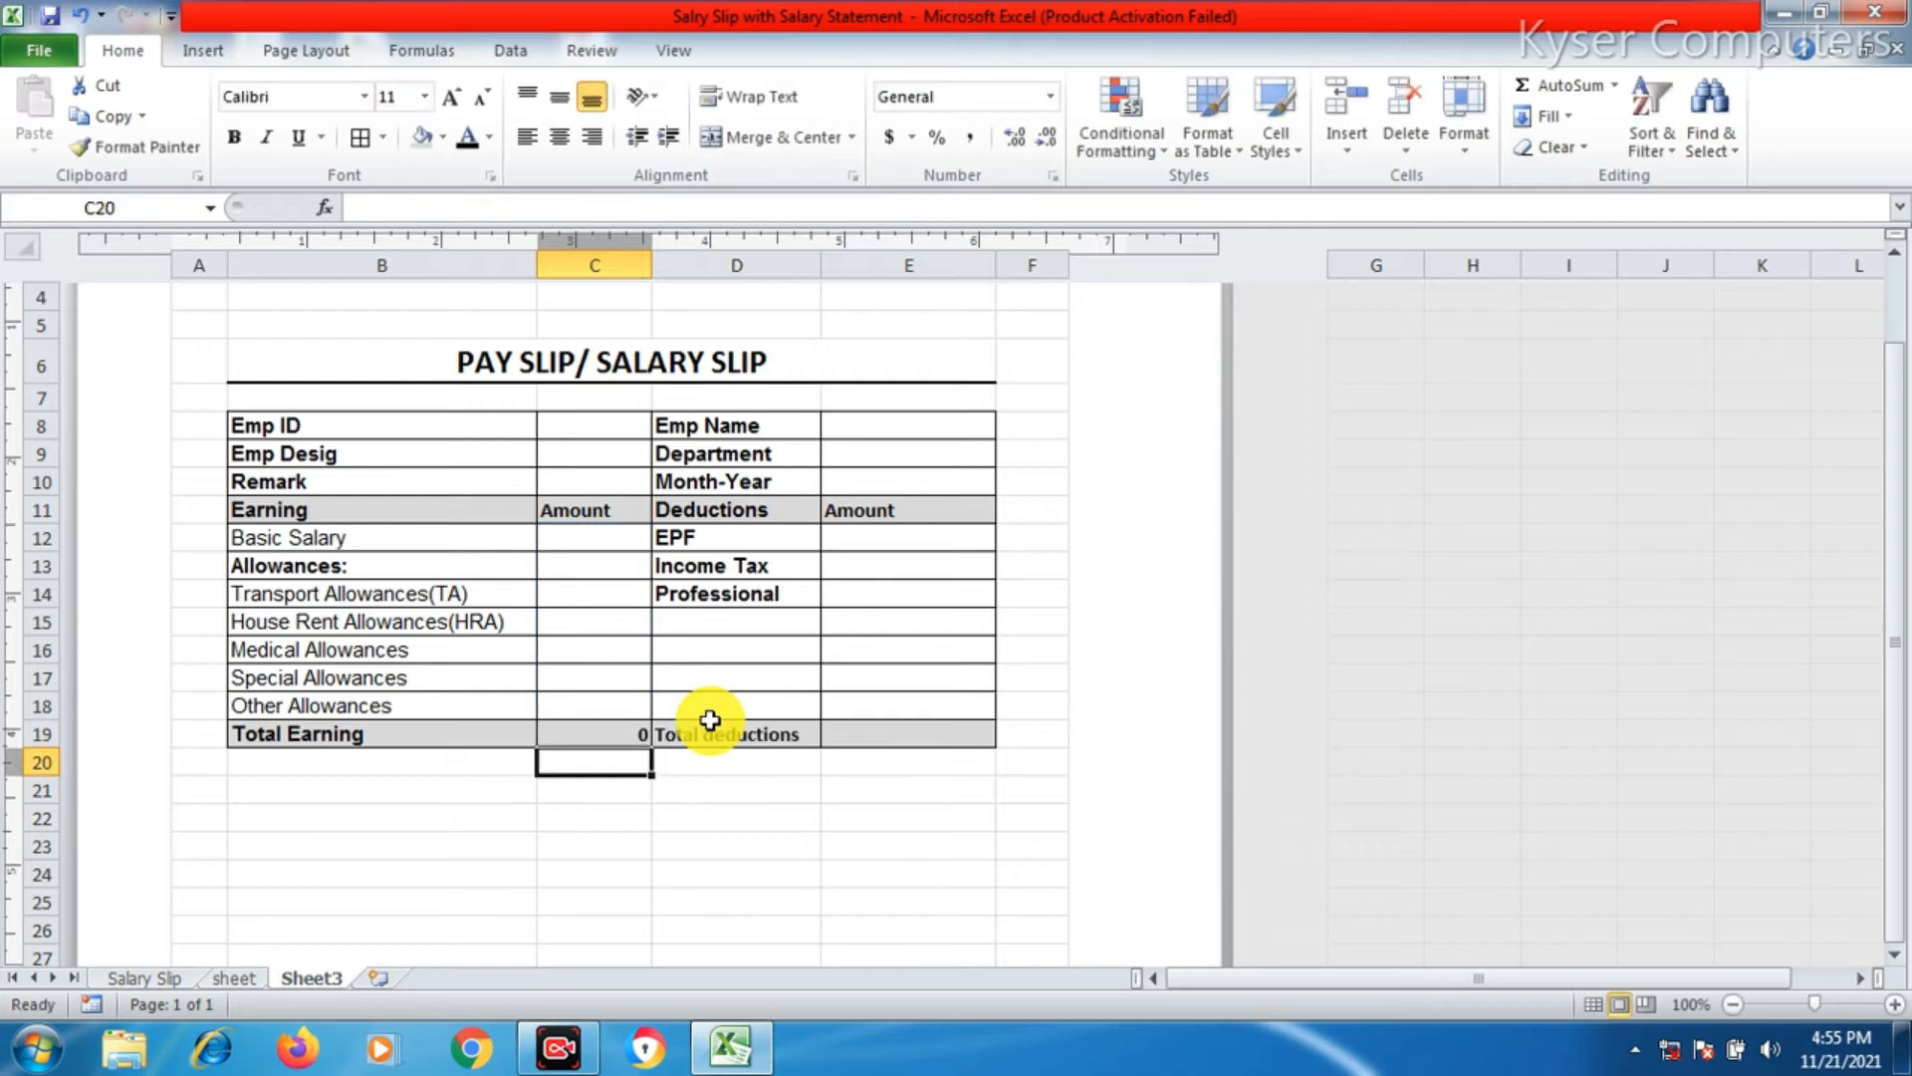
- Enter the total deductions formula =SUM(E12:E18) in E19
{"action": "left_click", "coordinate": [882, 538]}
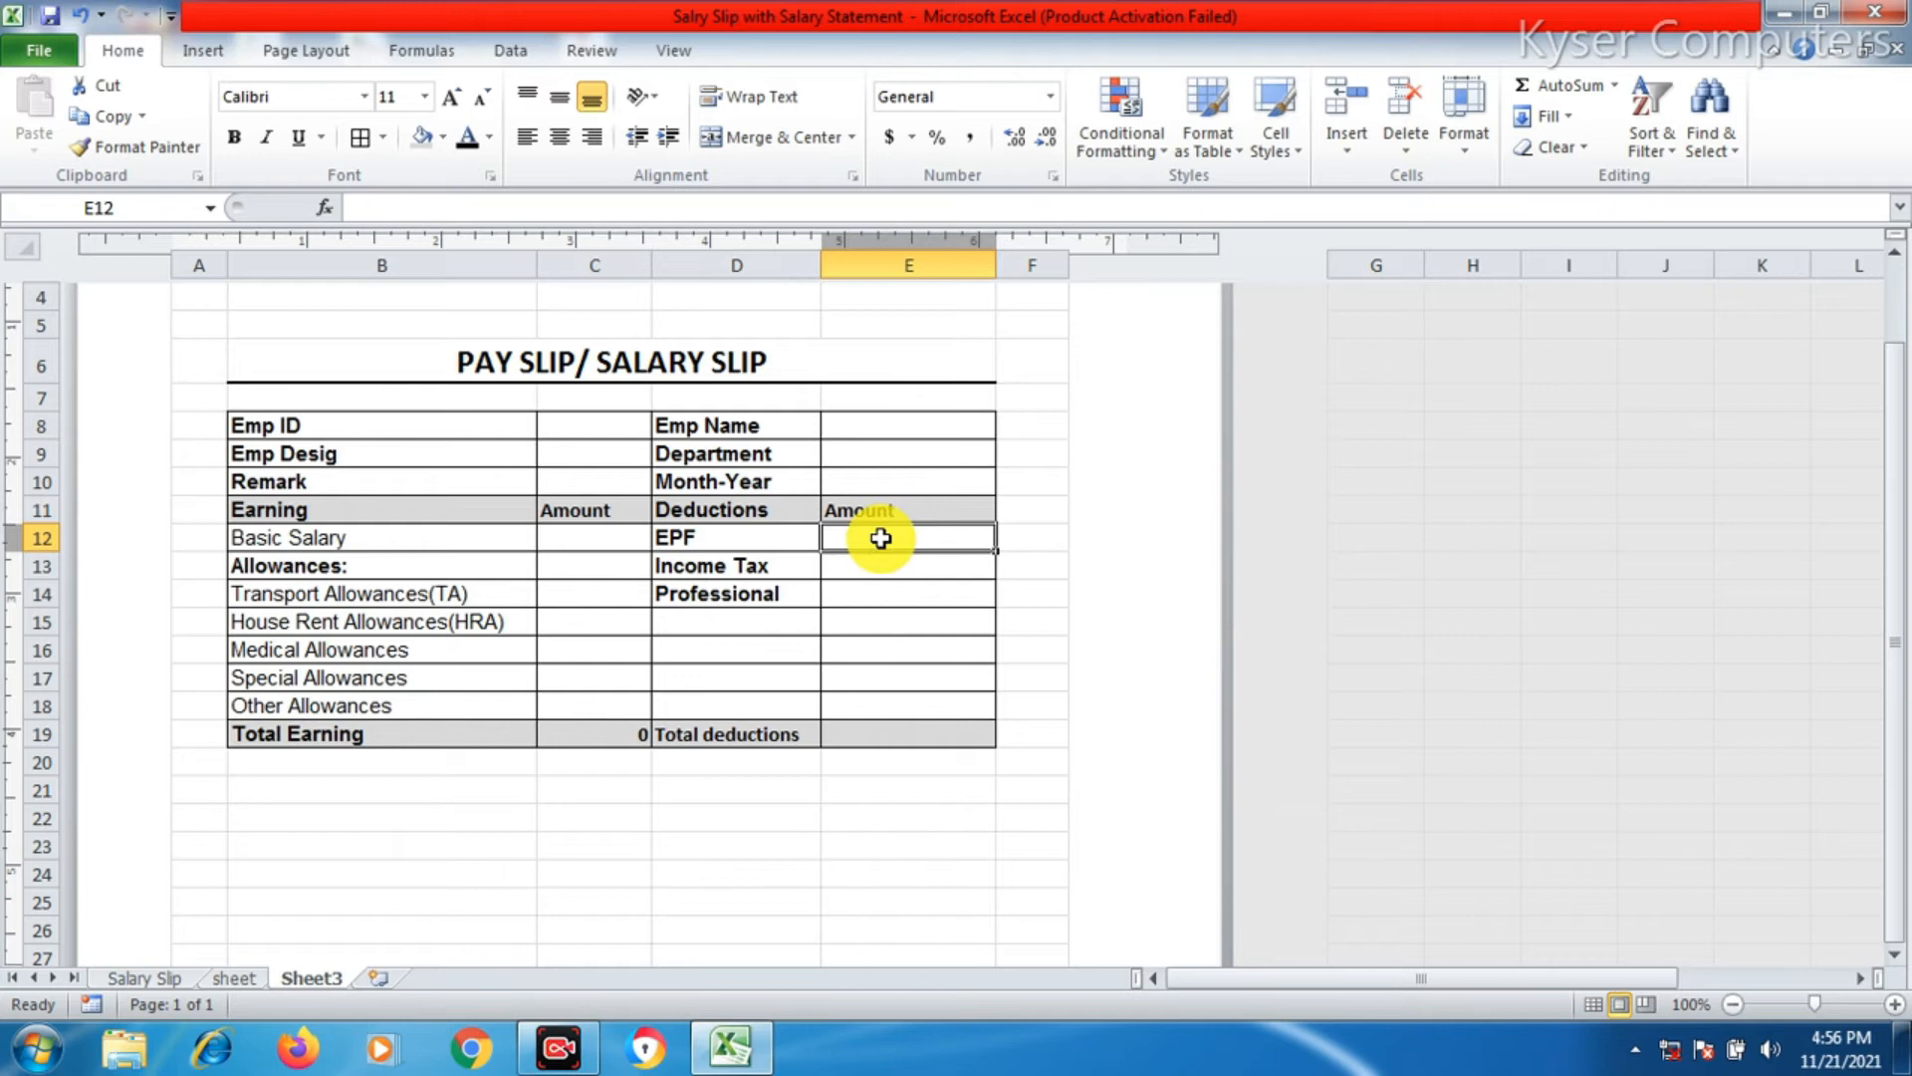
{"action": "left_click", "coordinate": [846, 742]}
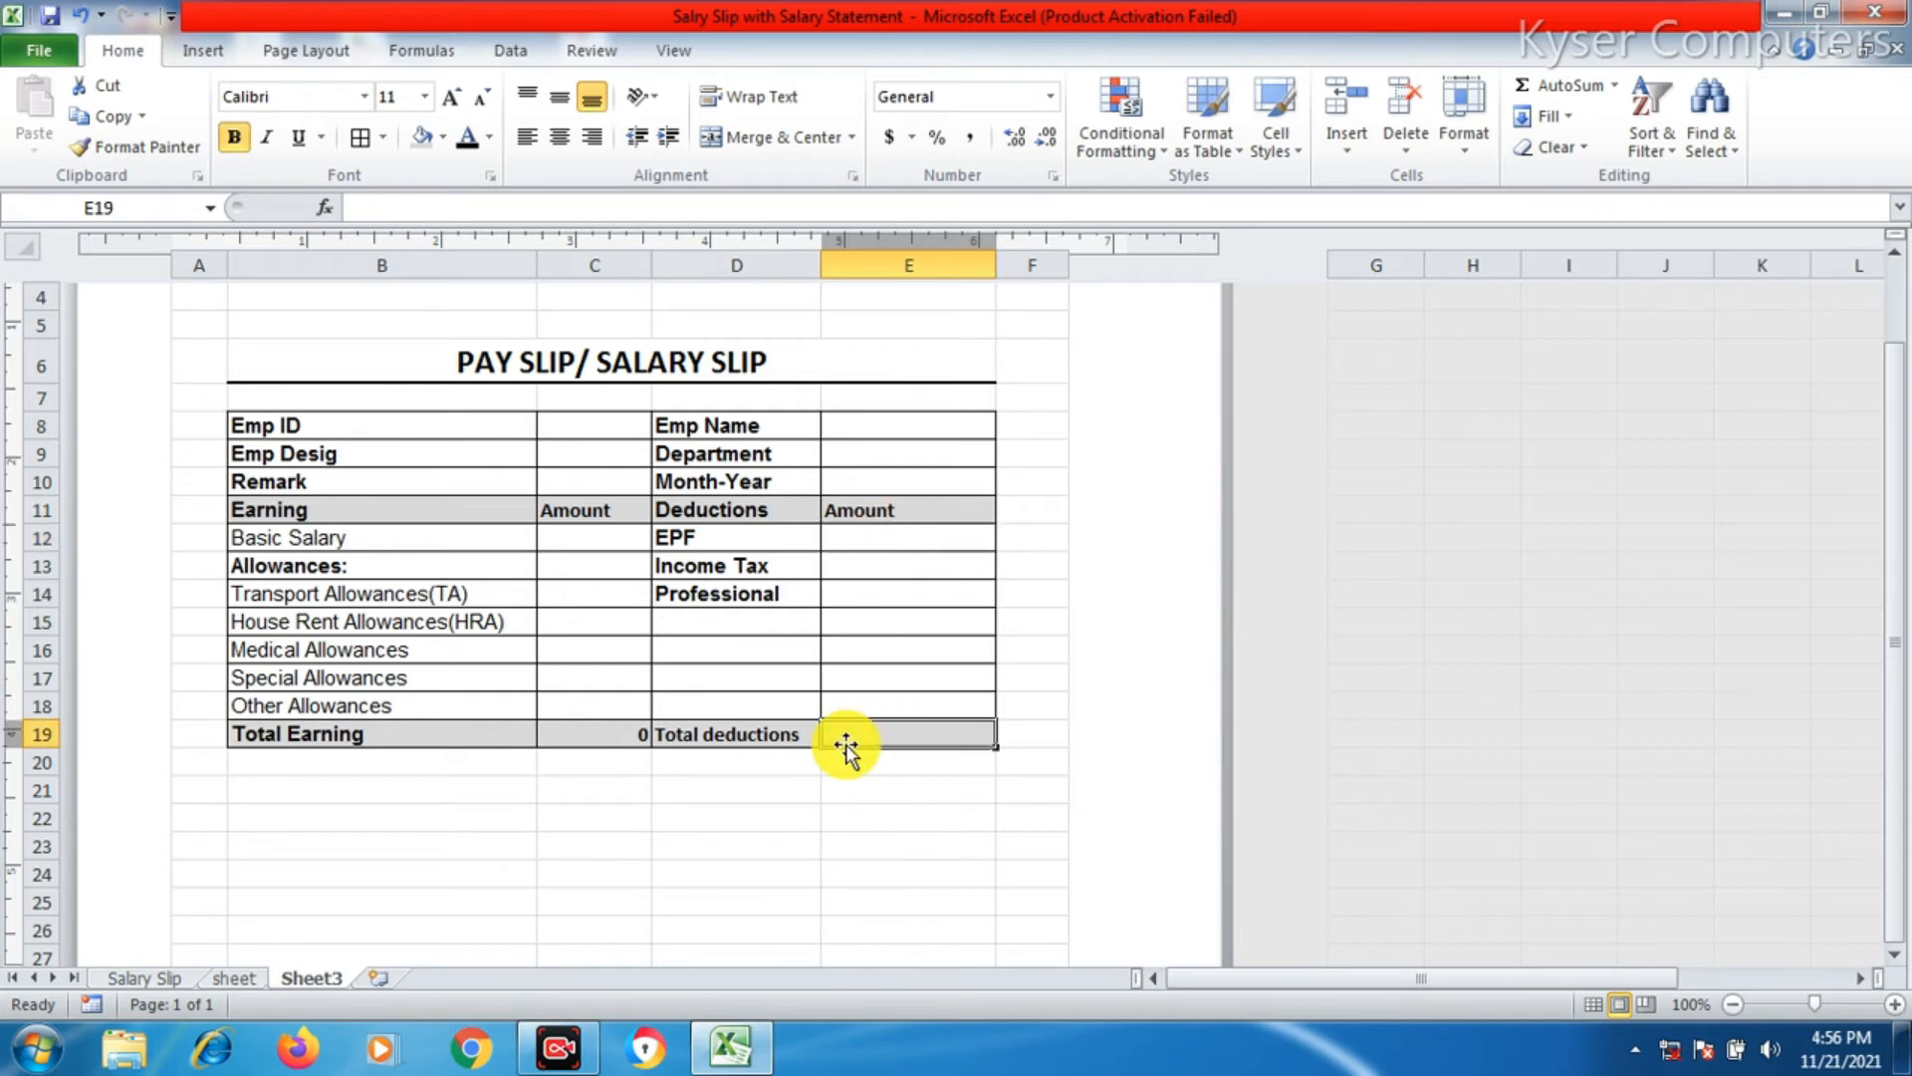
{"action": "type", "text": "=sum"}
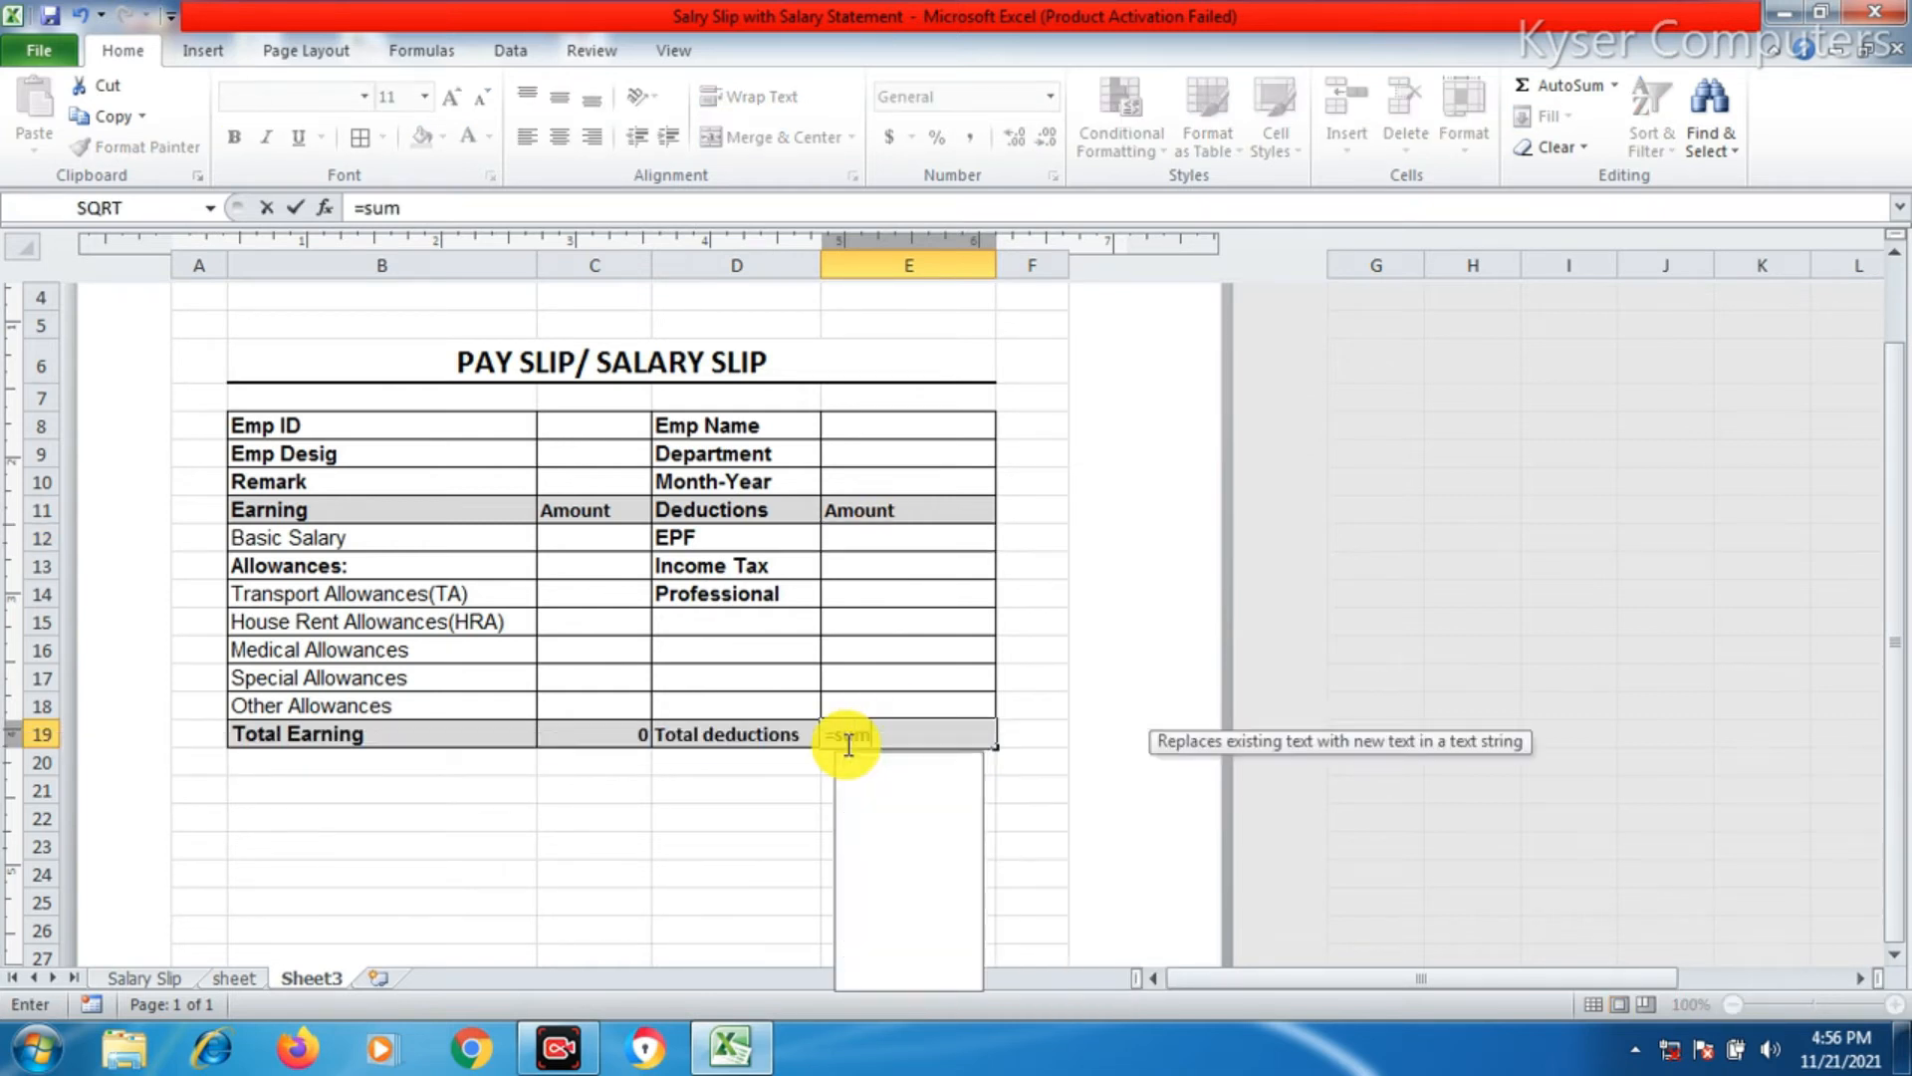
{"action": "key", "text": "Tab"}
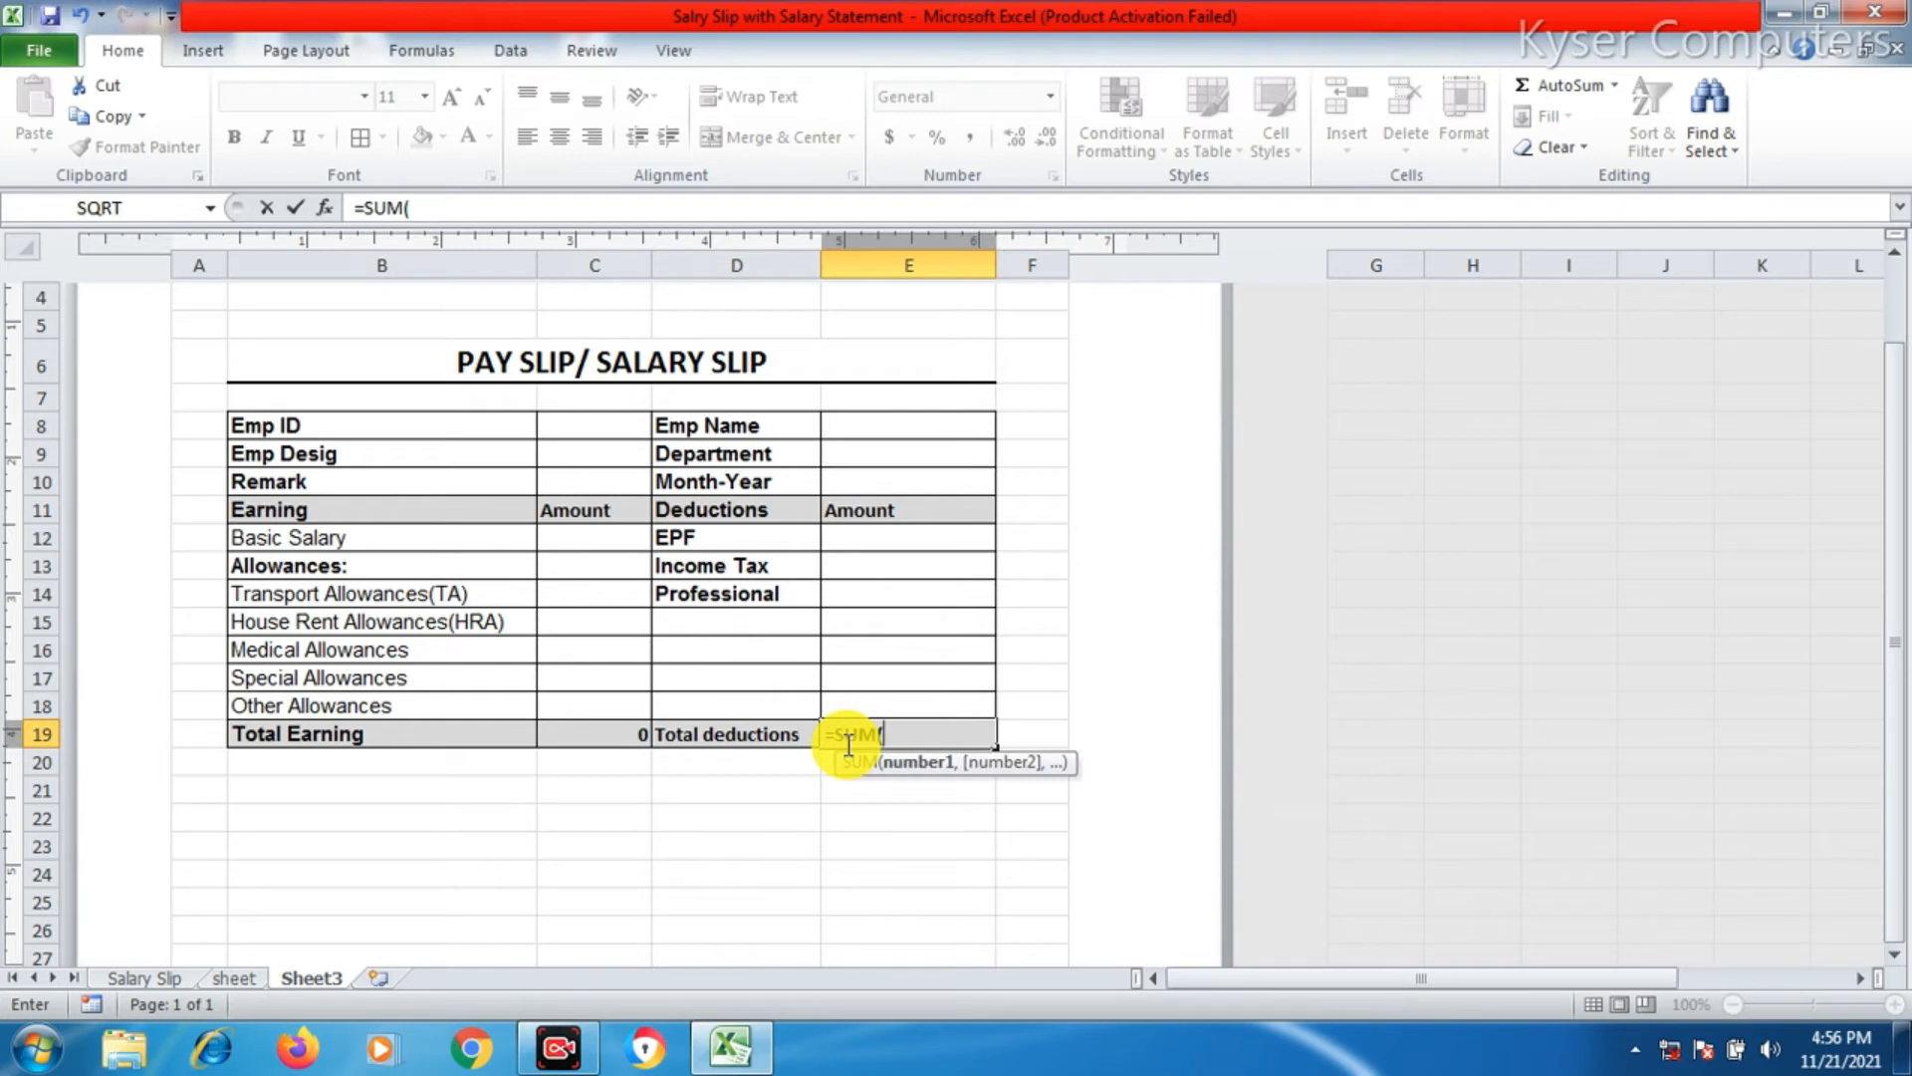
{"action": "left_click_drag", "start_coordinate": [867, 530], "coordinate": [908, 705]}
{"action": "type", "text": ")"}
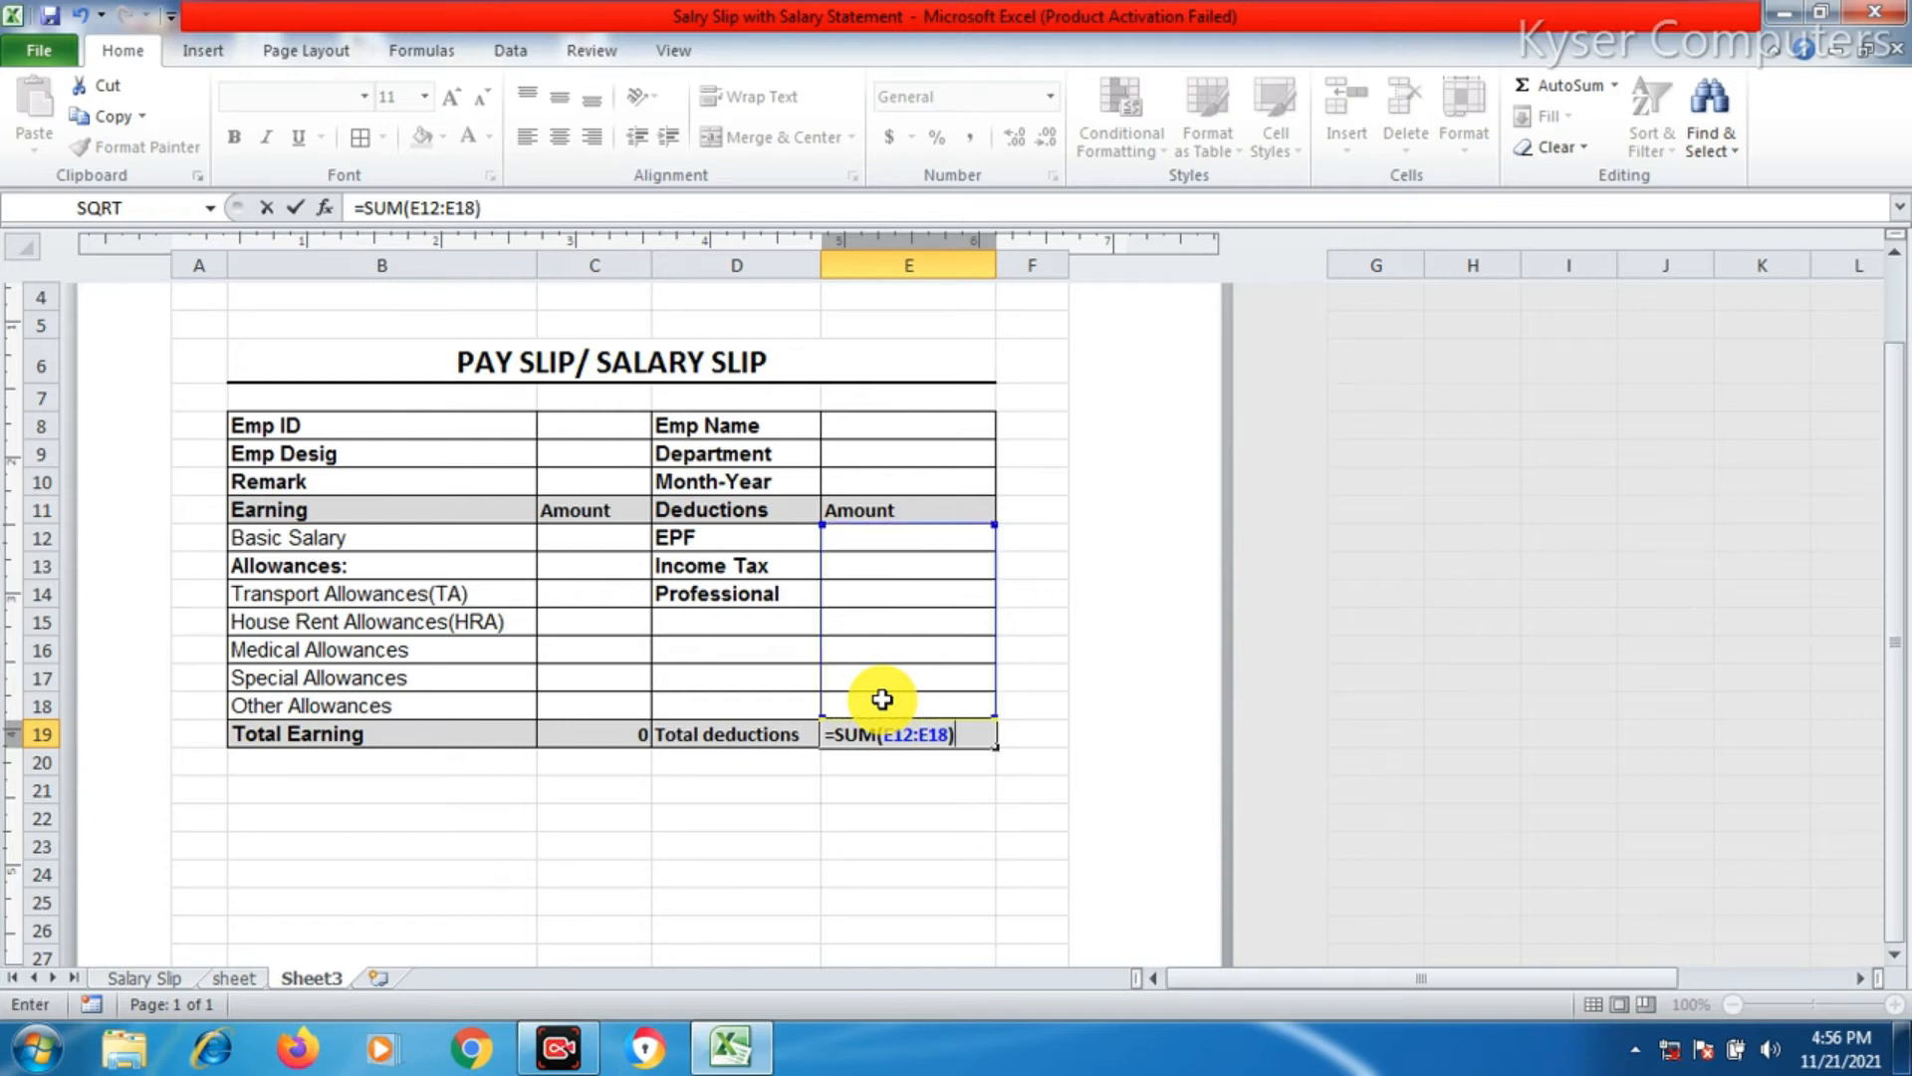
{"action": "key", "text": "Return"}
- Enter the label Net Salary in D20, below Total deductions
{"action": "left_click", "coordinate": [713, 762]}
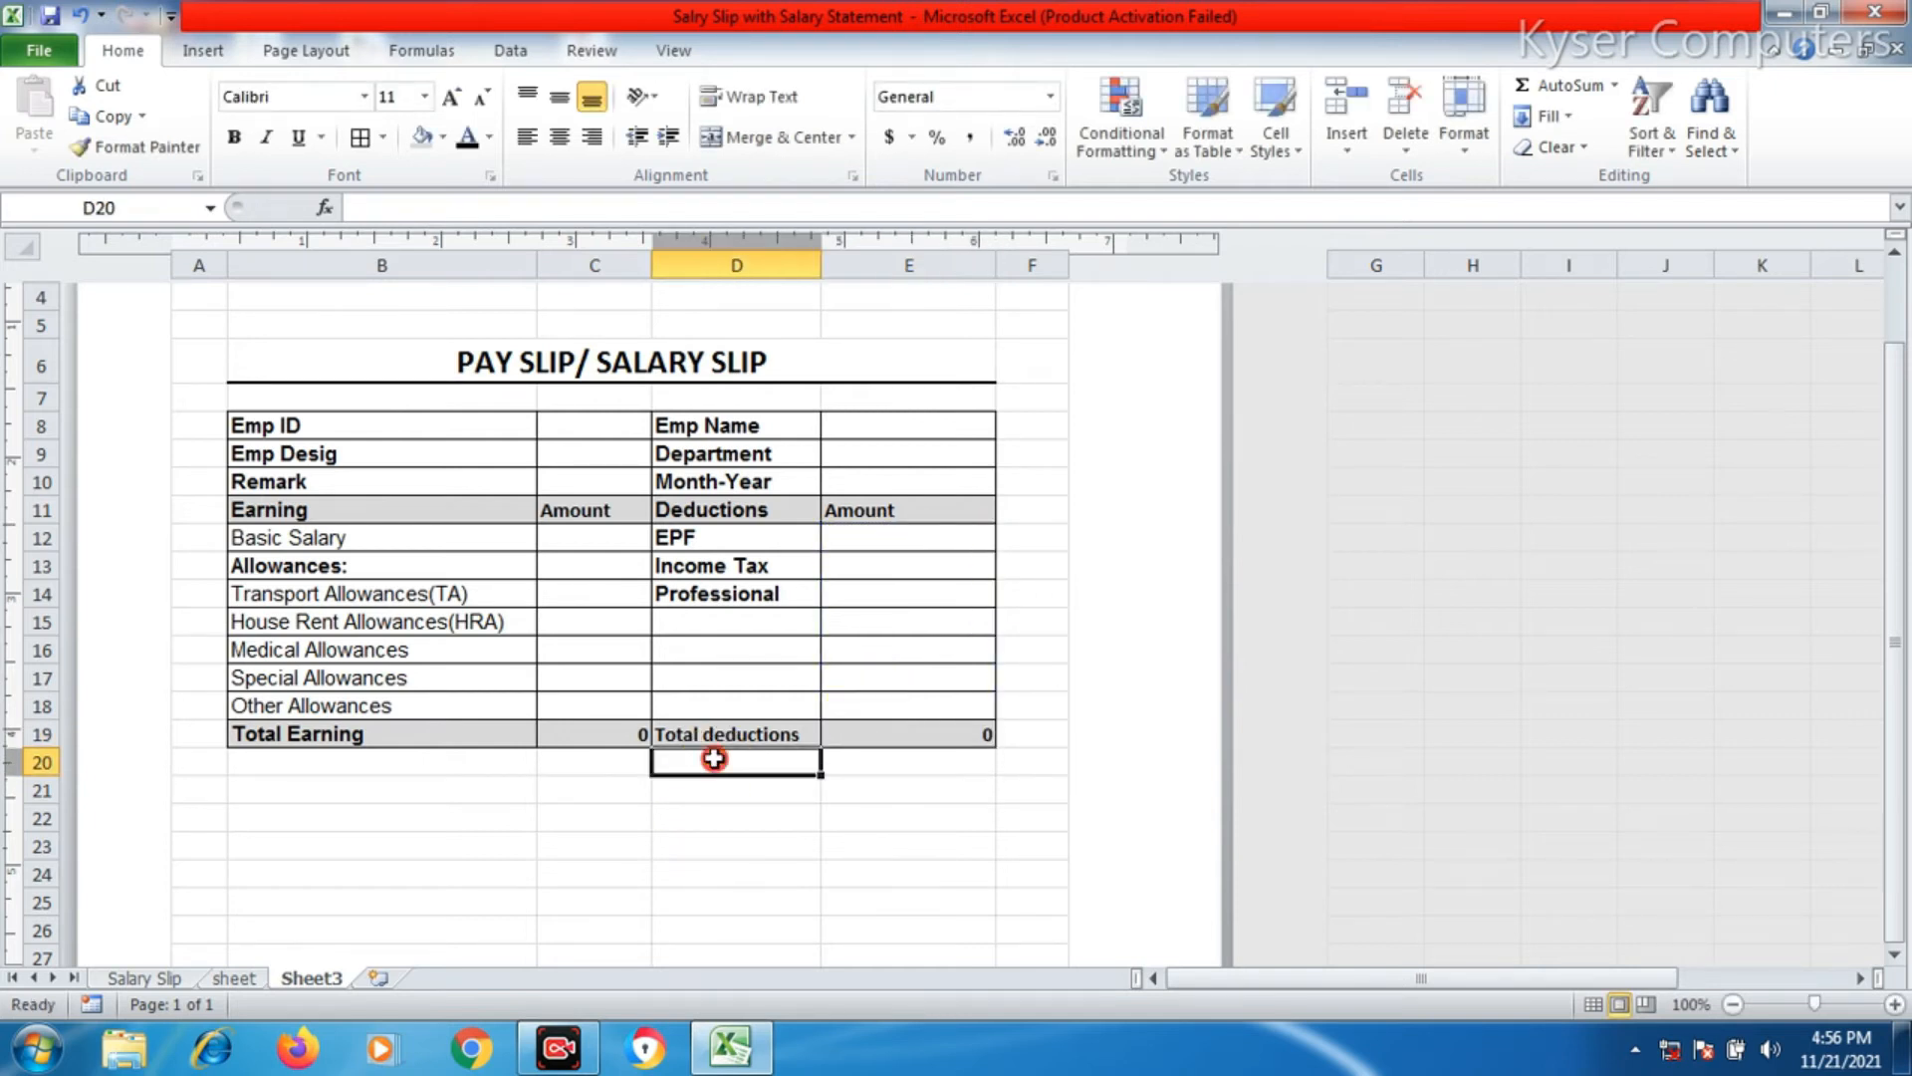
{"action": "type", "text": "Net Salary"}
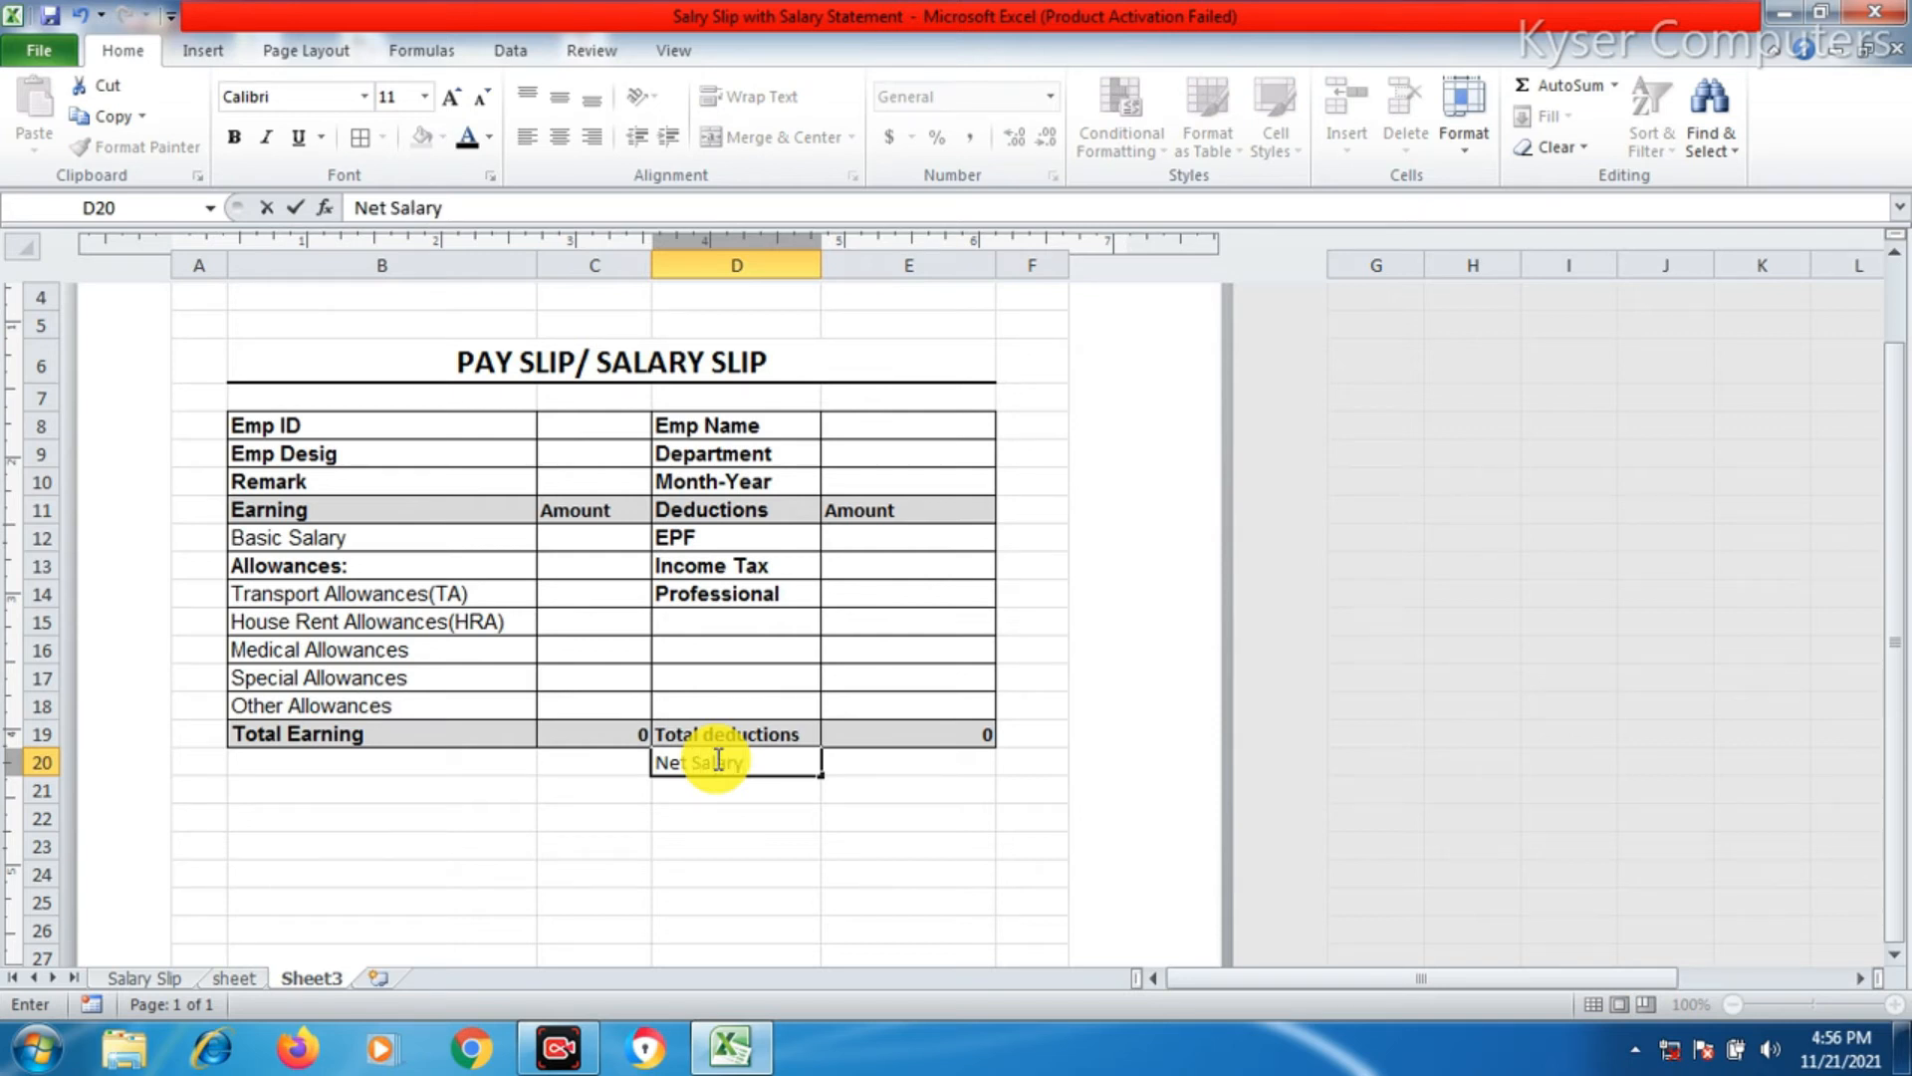
{"action": "left_click", "coordinate": [734, 870]}
- Format the net salary cells D20:E20 as bold with a light grey fill
{"action": "left_click", "coordinate": [734, 766]}
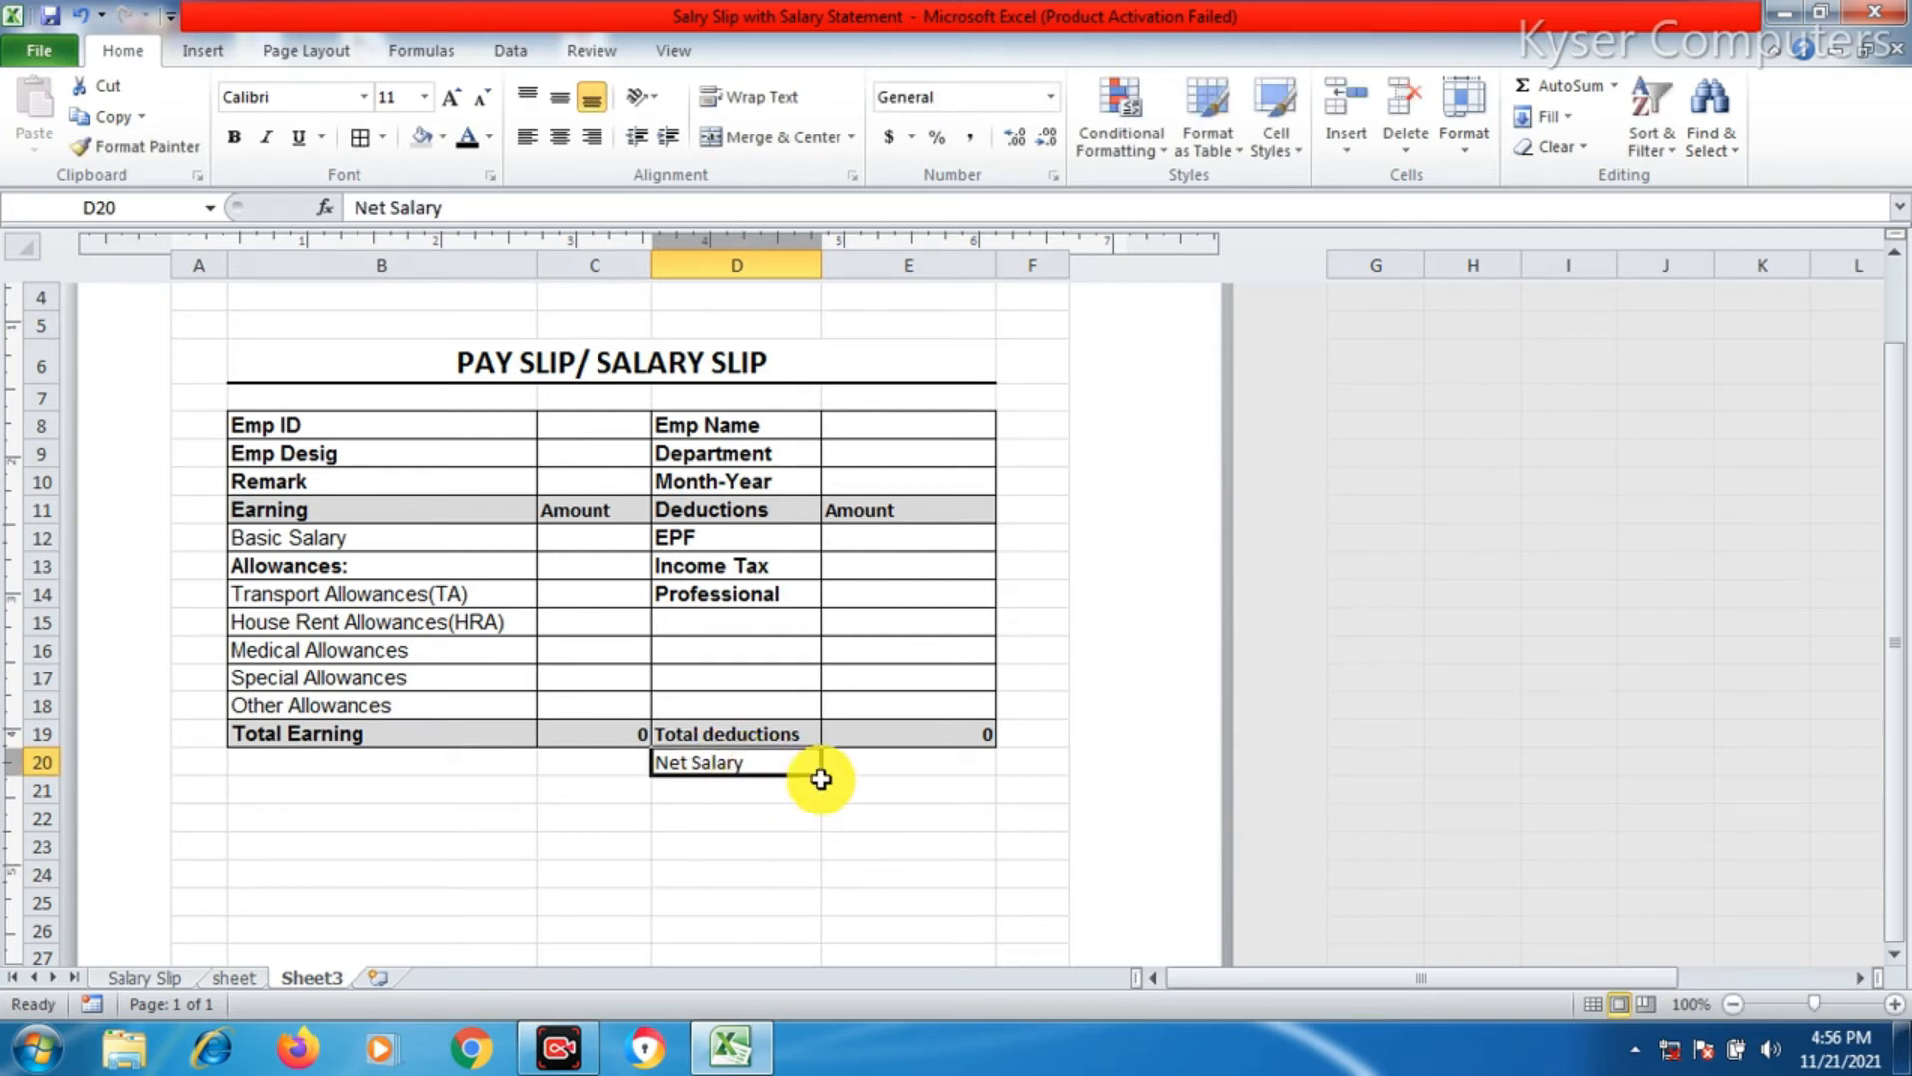
{"action": "left_click_drag", "start_coordinate": [819, 779], "coordinate": [947, 757]}
{"action": "left_click", "coordinate": [237, 138]}
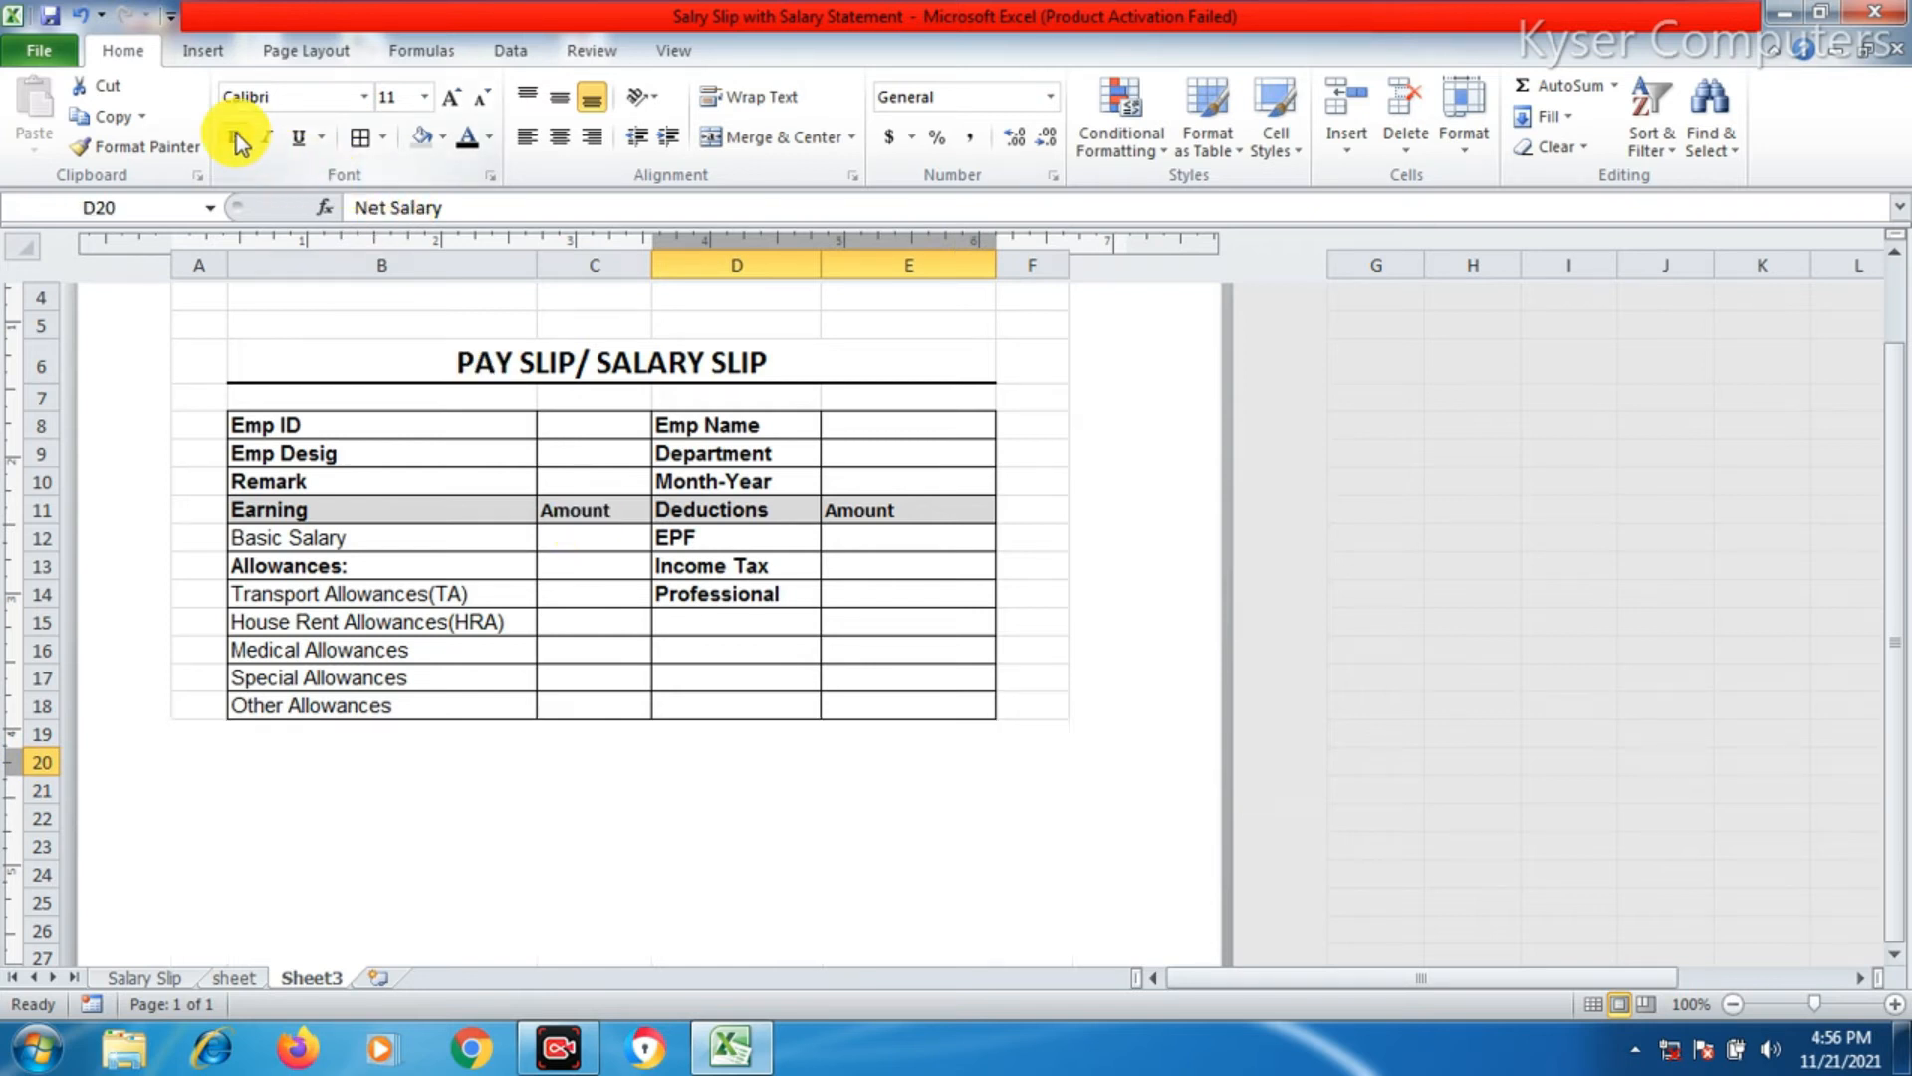
{"action": "left_click", "coordinate": [426, 139]}
{"action": "left_click", "coordinate": [760, 814]}
{"action": "left_click", "coordinate": [849, 759]}
{"action": "left_click", "coordinate": [797, 760]}
{"action": "left_click_drag", "start_coordinate": [798, 760], "coordinate": [958, 767]}
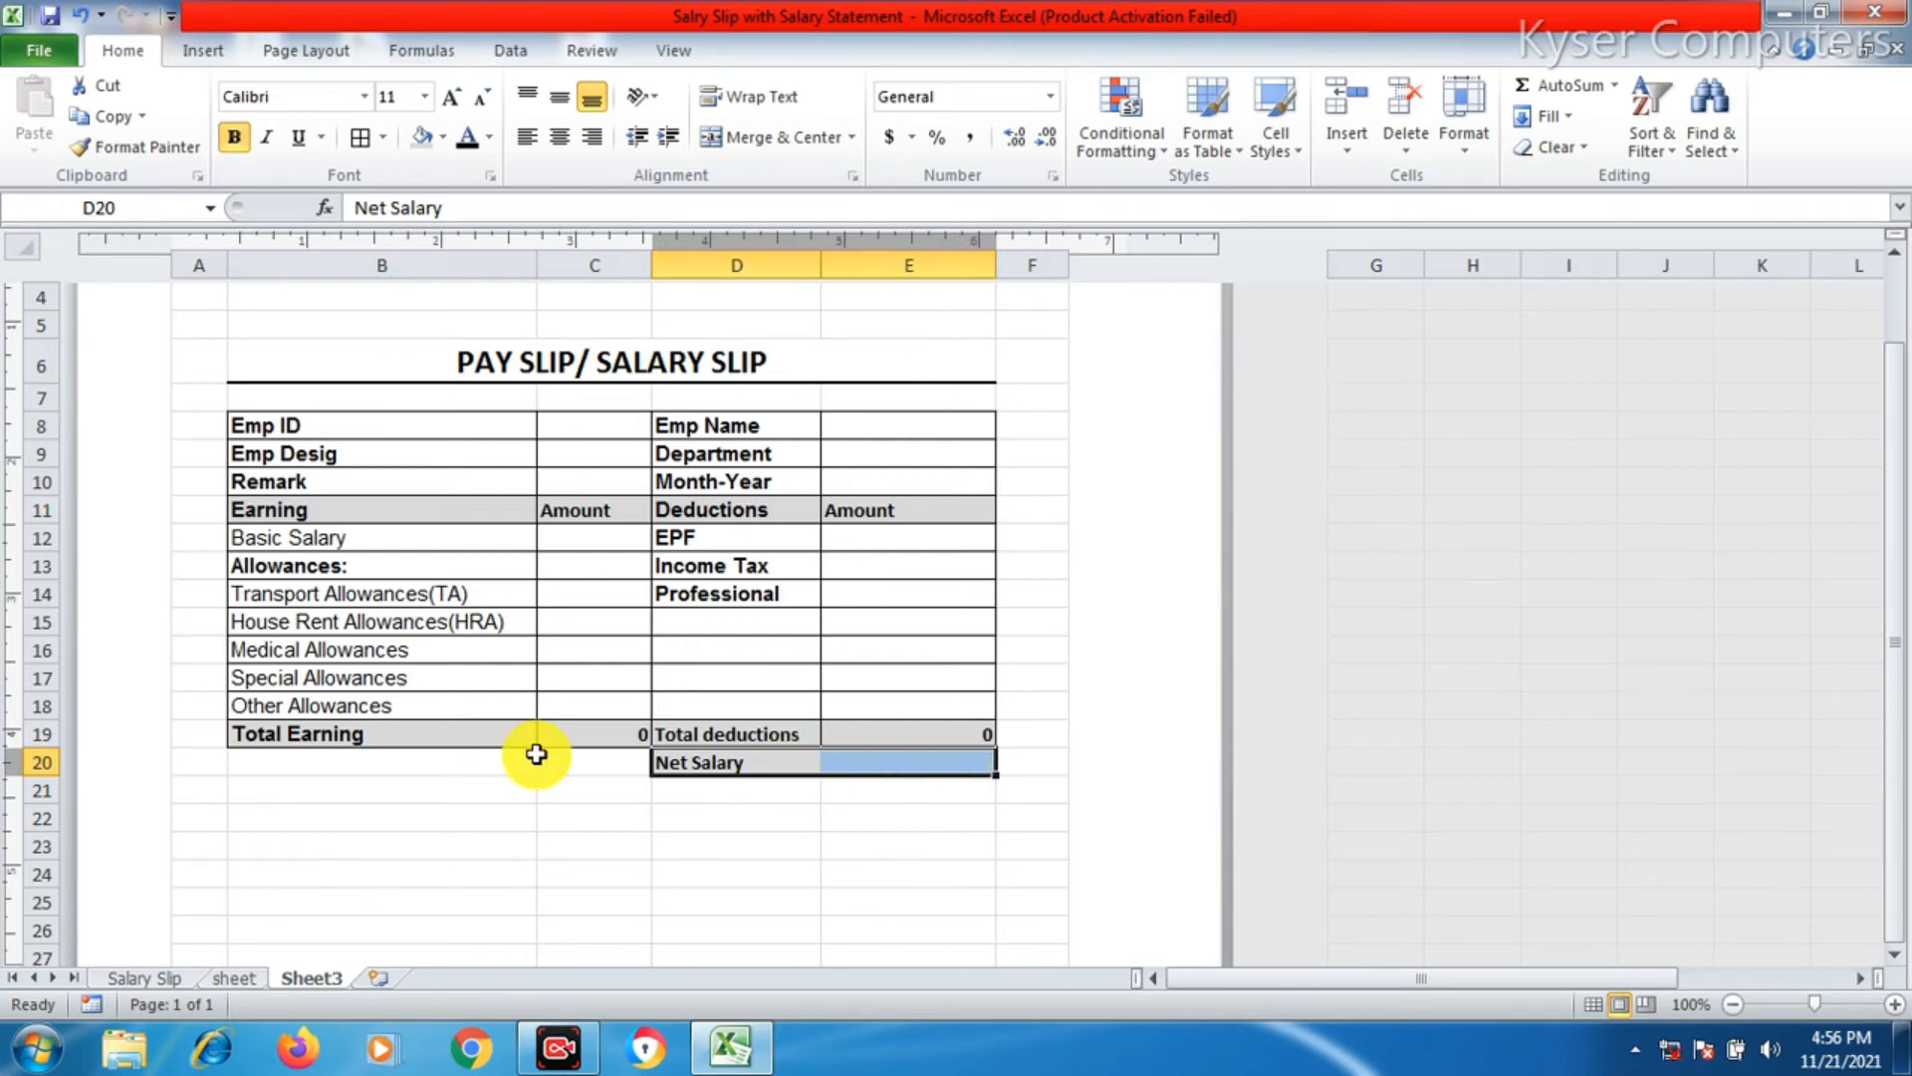
- Add a thick bottom border along the net salary row B20:E20
{"action": "left_click_drag", "start_coordinate": [343, 760], "coordinate": [935, 759]}
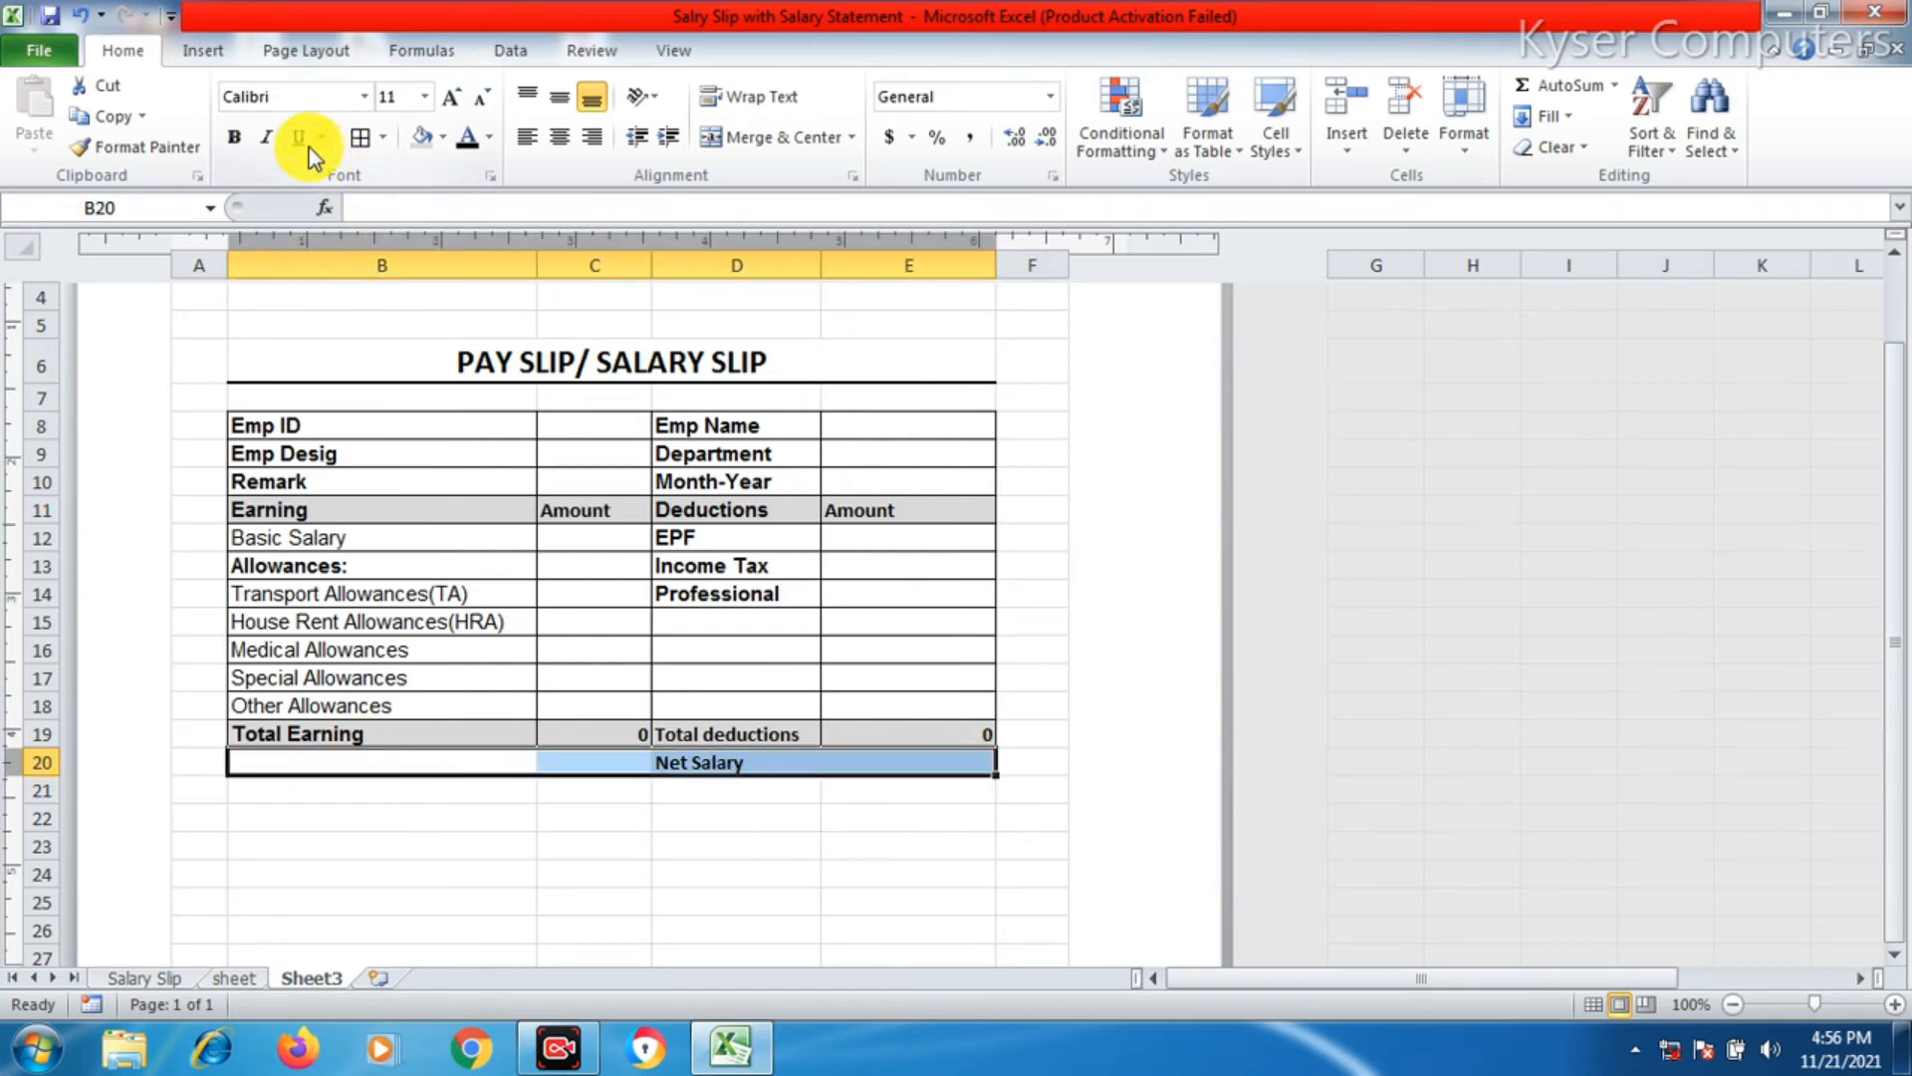
{"action": "left_click", "coordinate": [384, 139]}
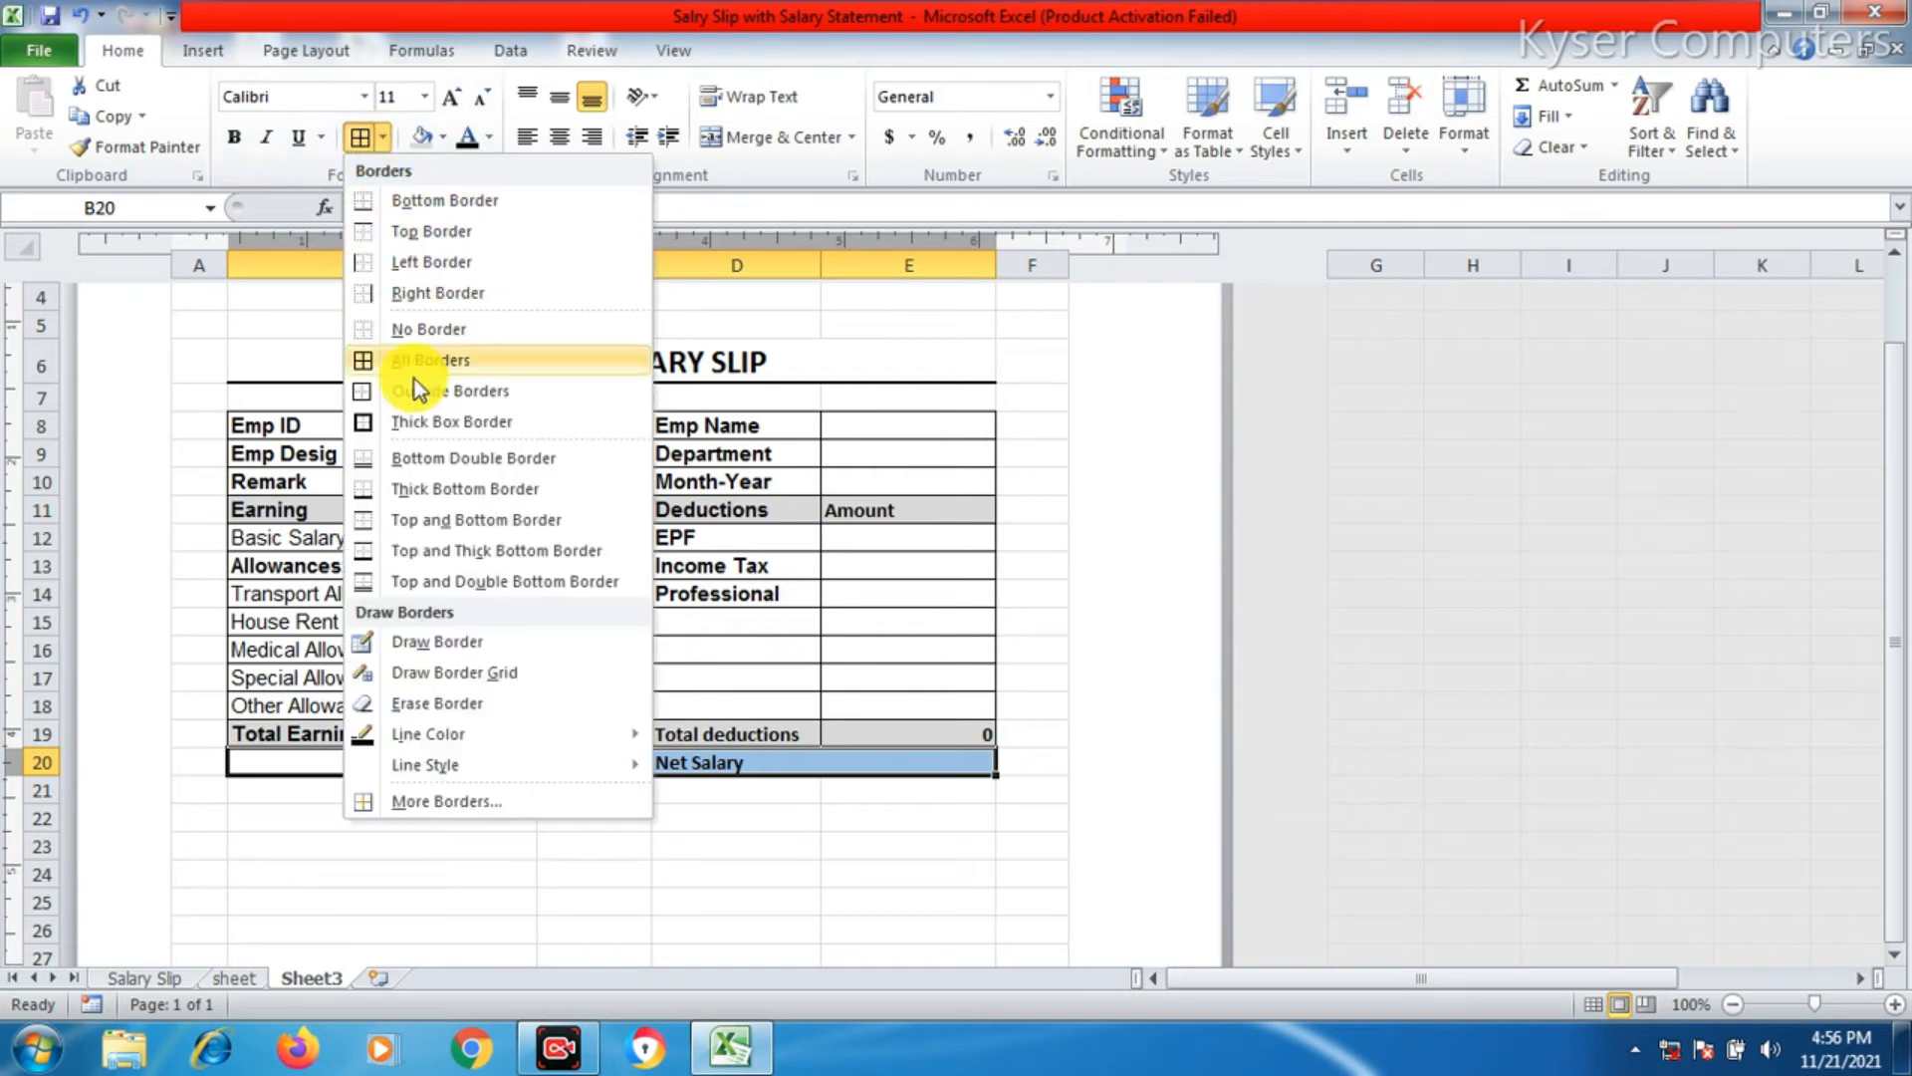
{"action": "left_click", "coordinate": [438, 488]}
{"action": "left_click", "coordinate": [320, 875]}
- Apply all borders to the net salary amount cell E20
{"action": "left_click", "coordinate": [854, 764]}
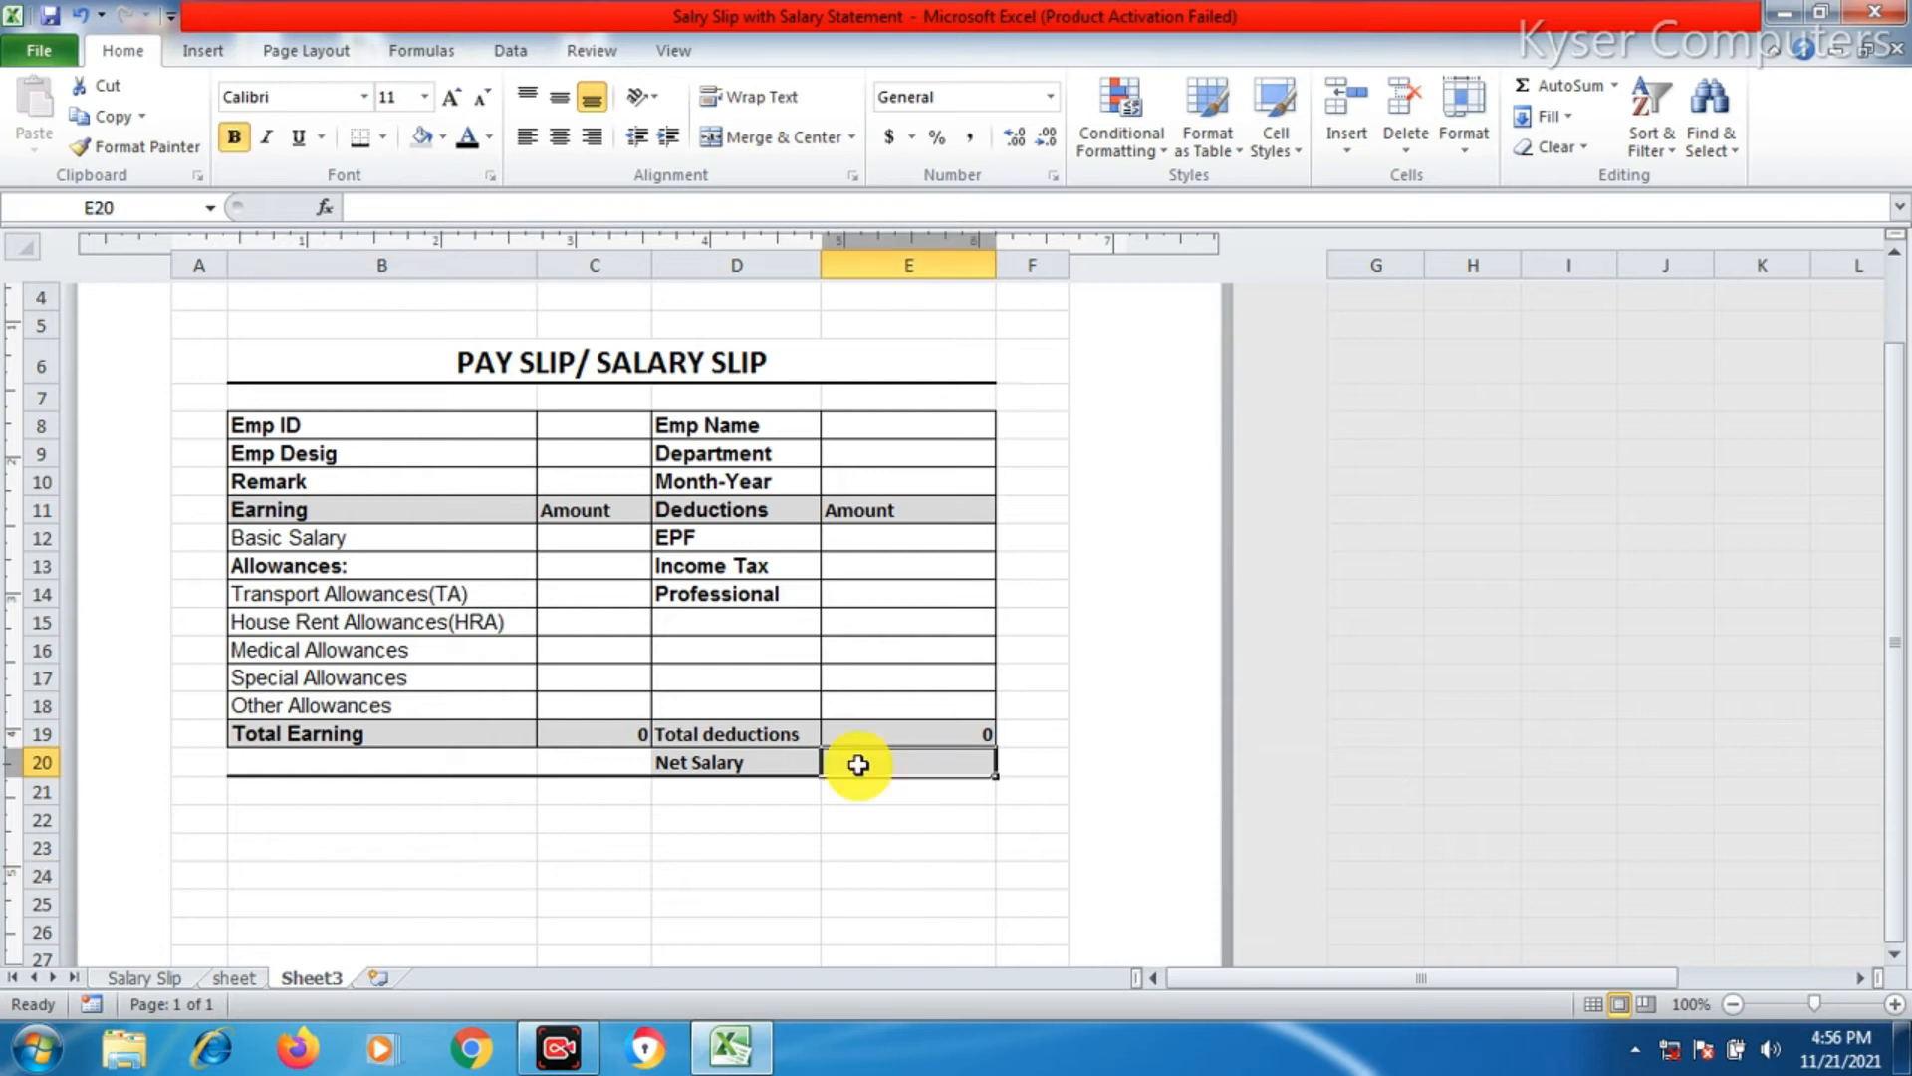
{"action": "left_click", "coordinate": [391, 137]}
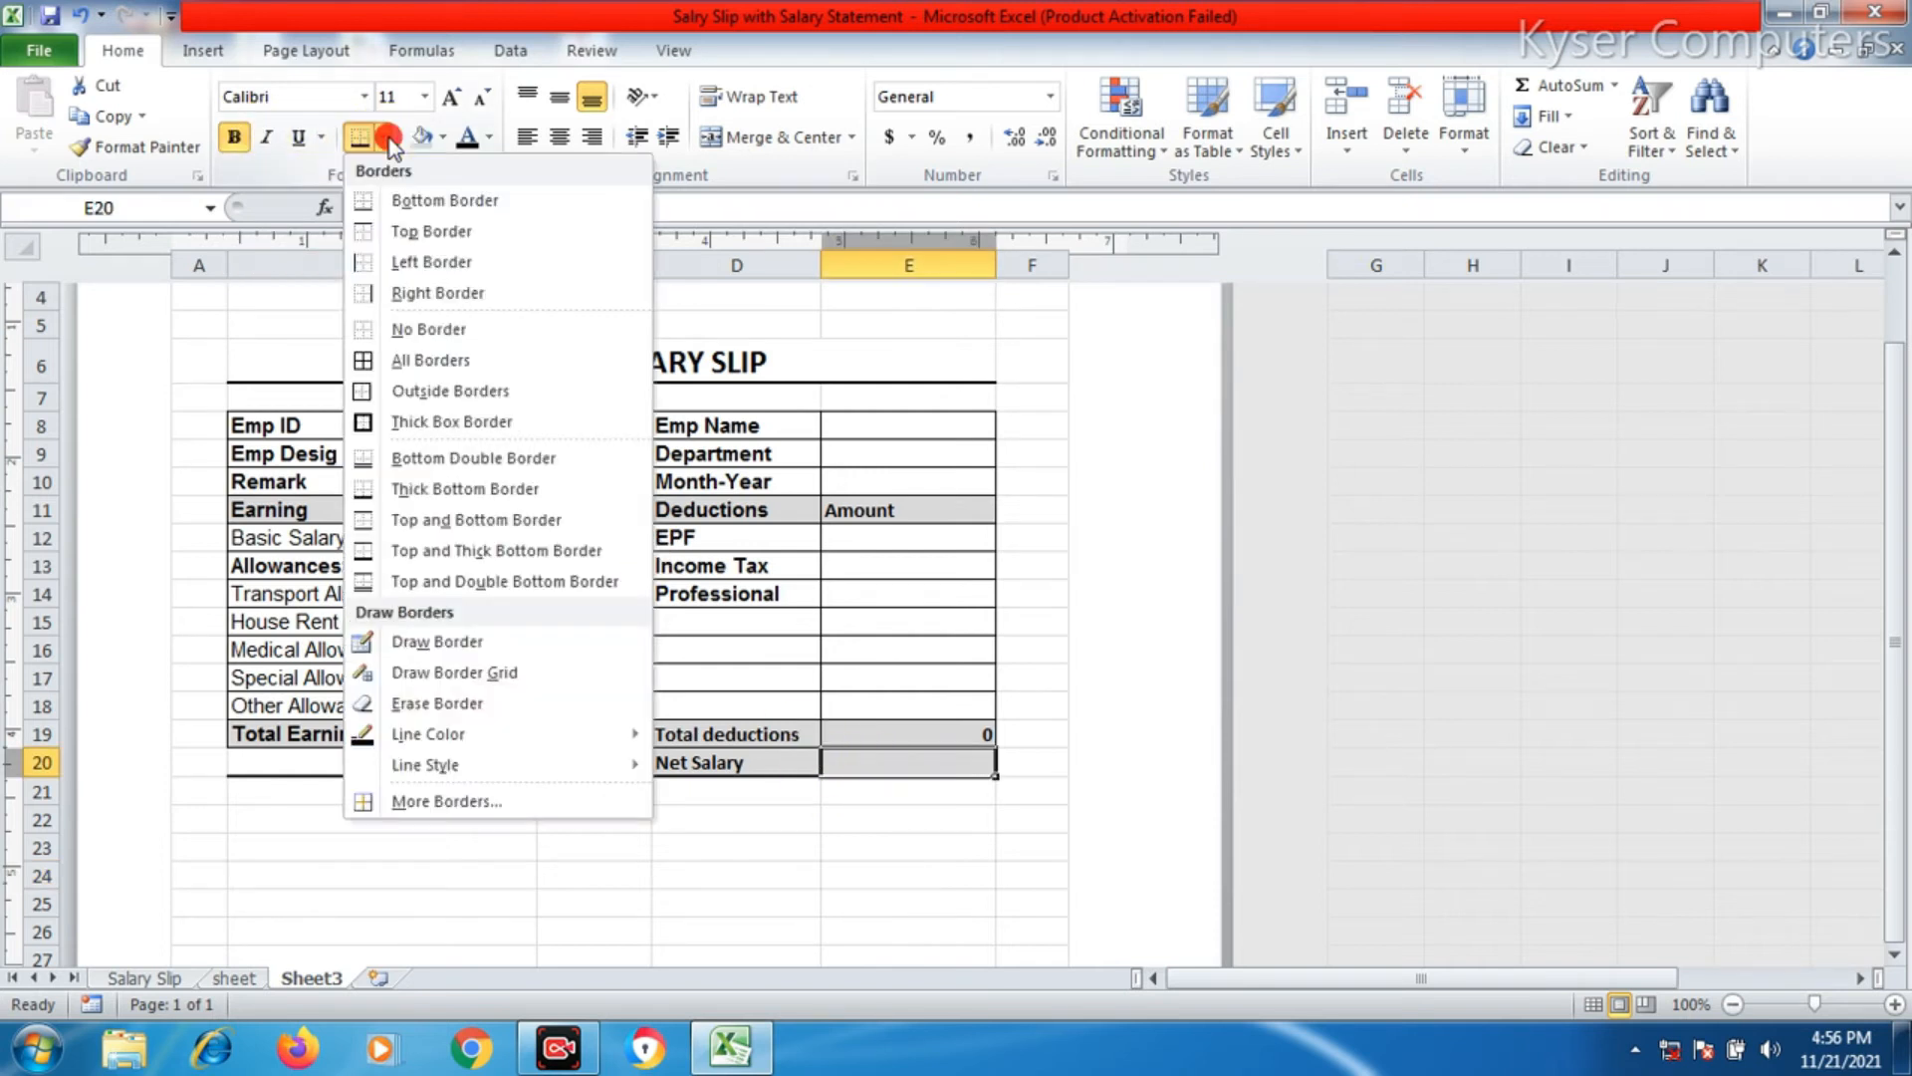
{"action": "left_click", "coordinate": [378, 363]}
{"action": "left_click", "coordinate": [687, 819]}
{"action": "left_click", "coordinate": [687, 760]}
{"action": "left_click", "coordinate": [707, 811]}
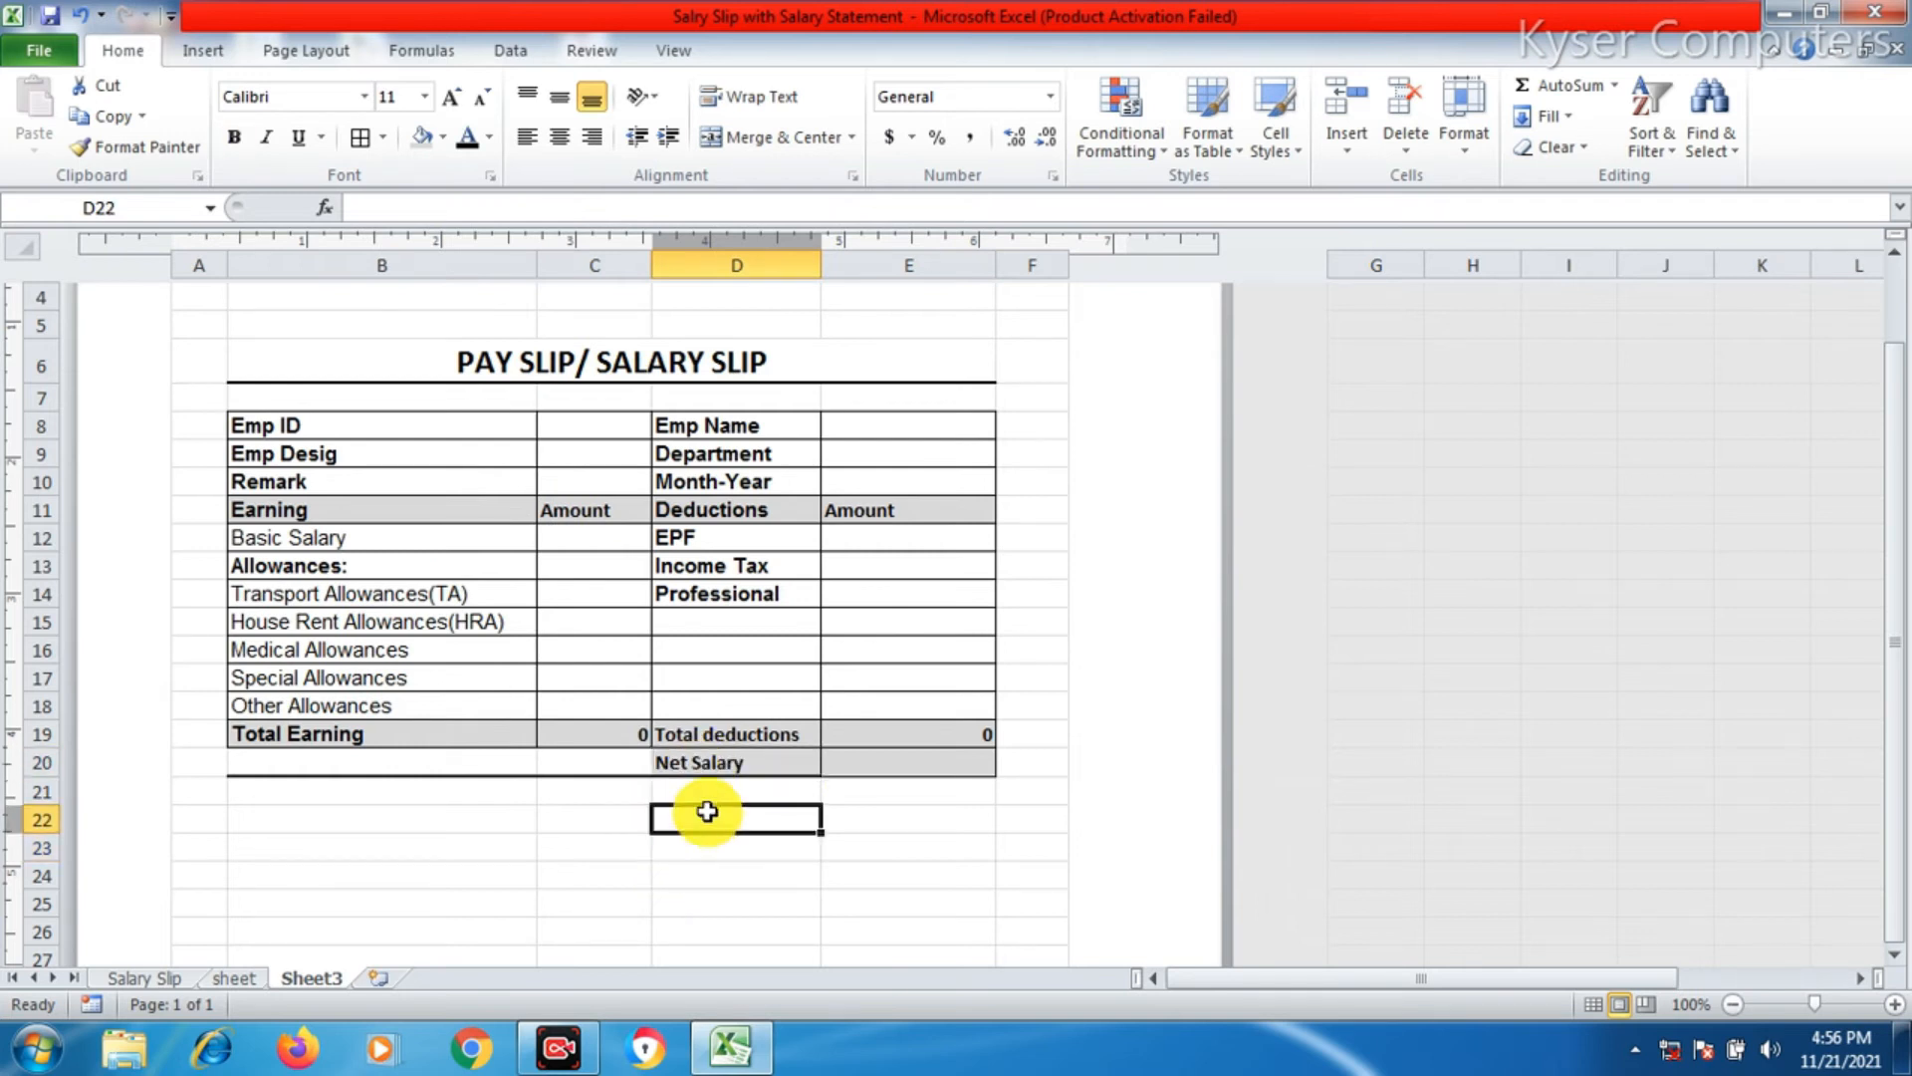
- Enter the net salary formula =C19-E19 in E20, subtracting total deductions from total earning
{"action": "left_click", "coordinate": [867, 759]}
{"action": "type", "text": "="}
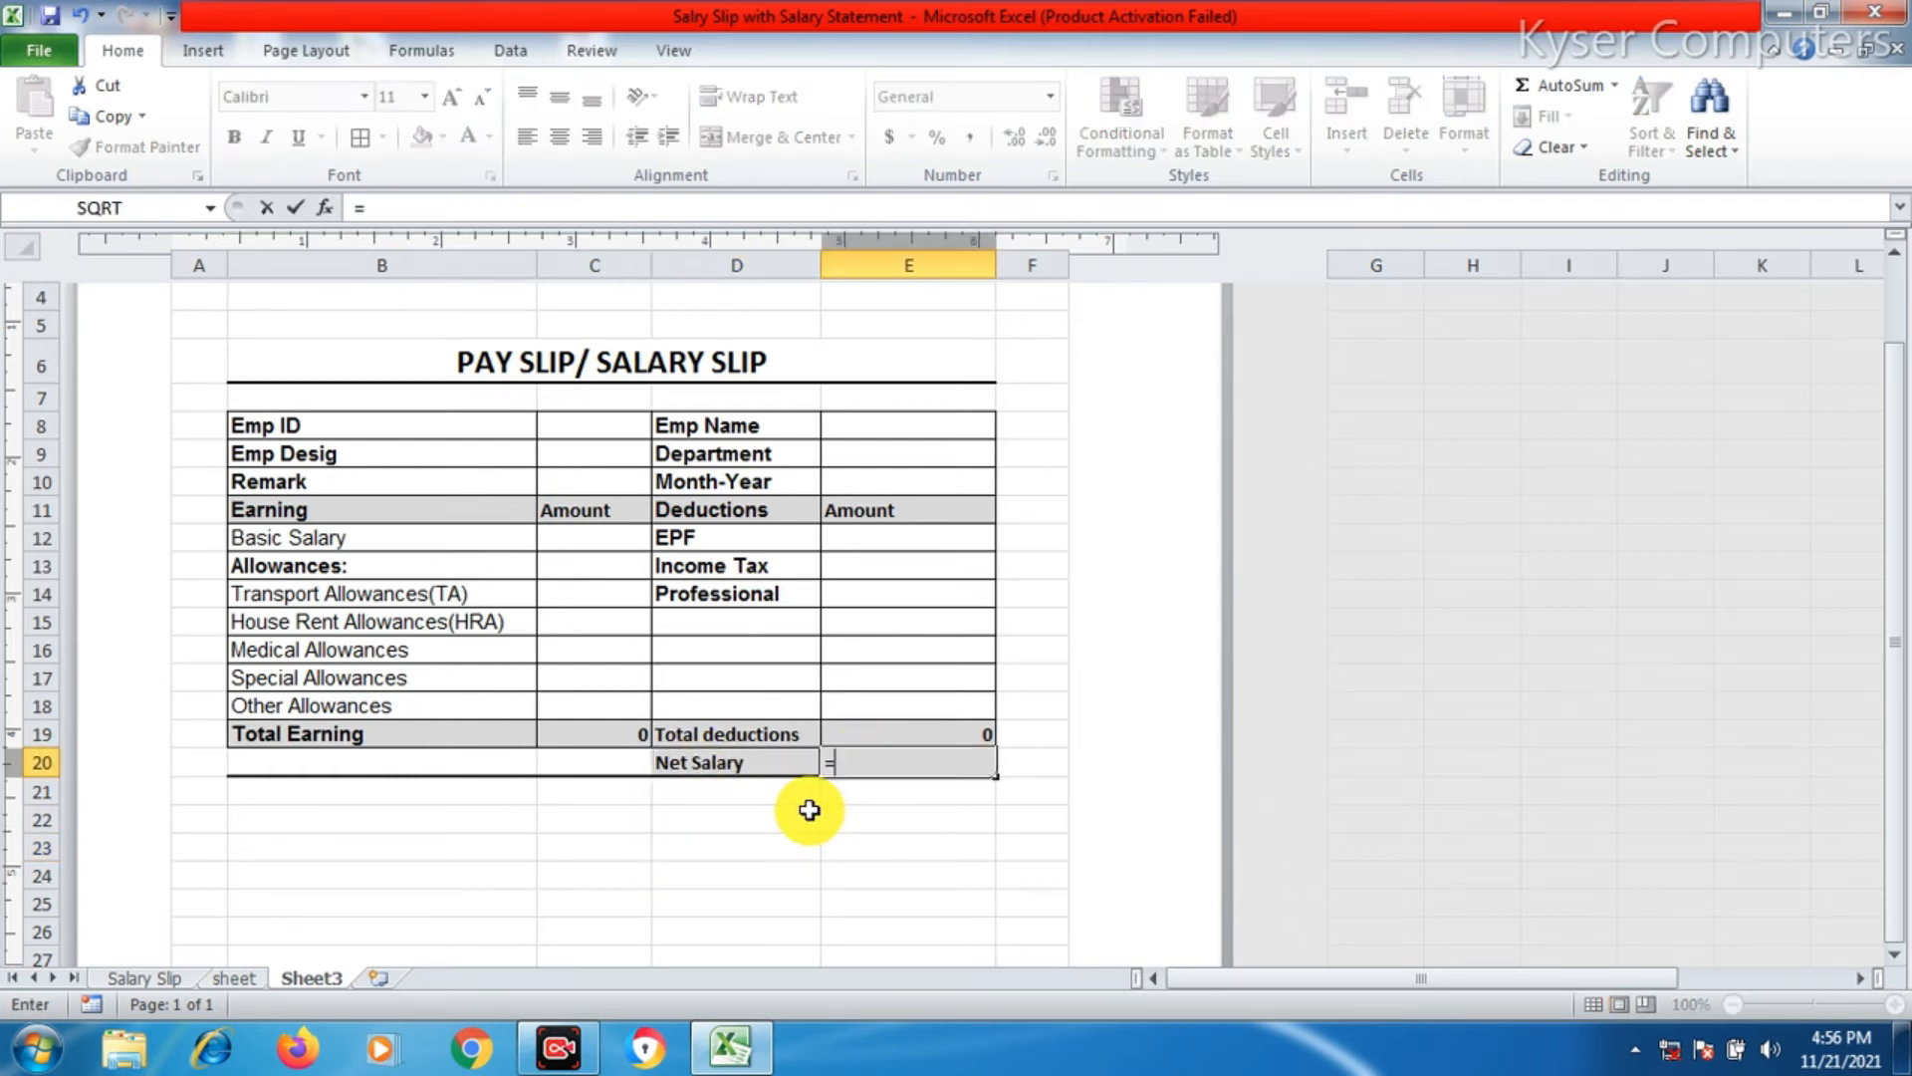
{"action": "left_click", "coordinate": [580, 731]}
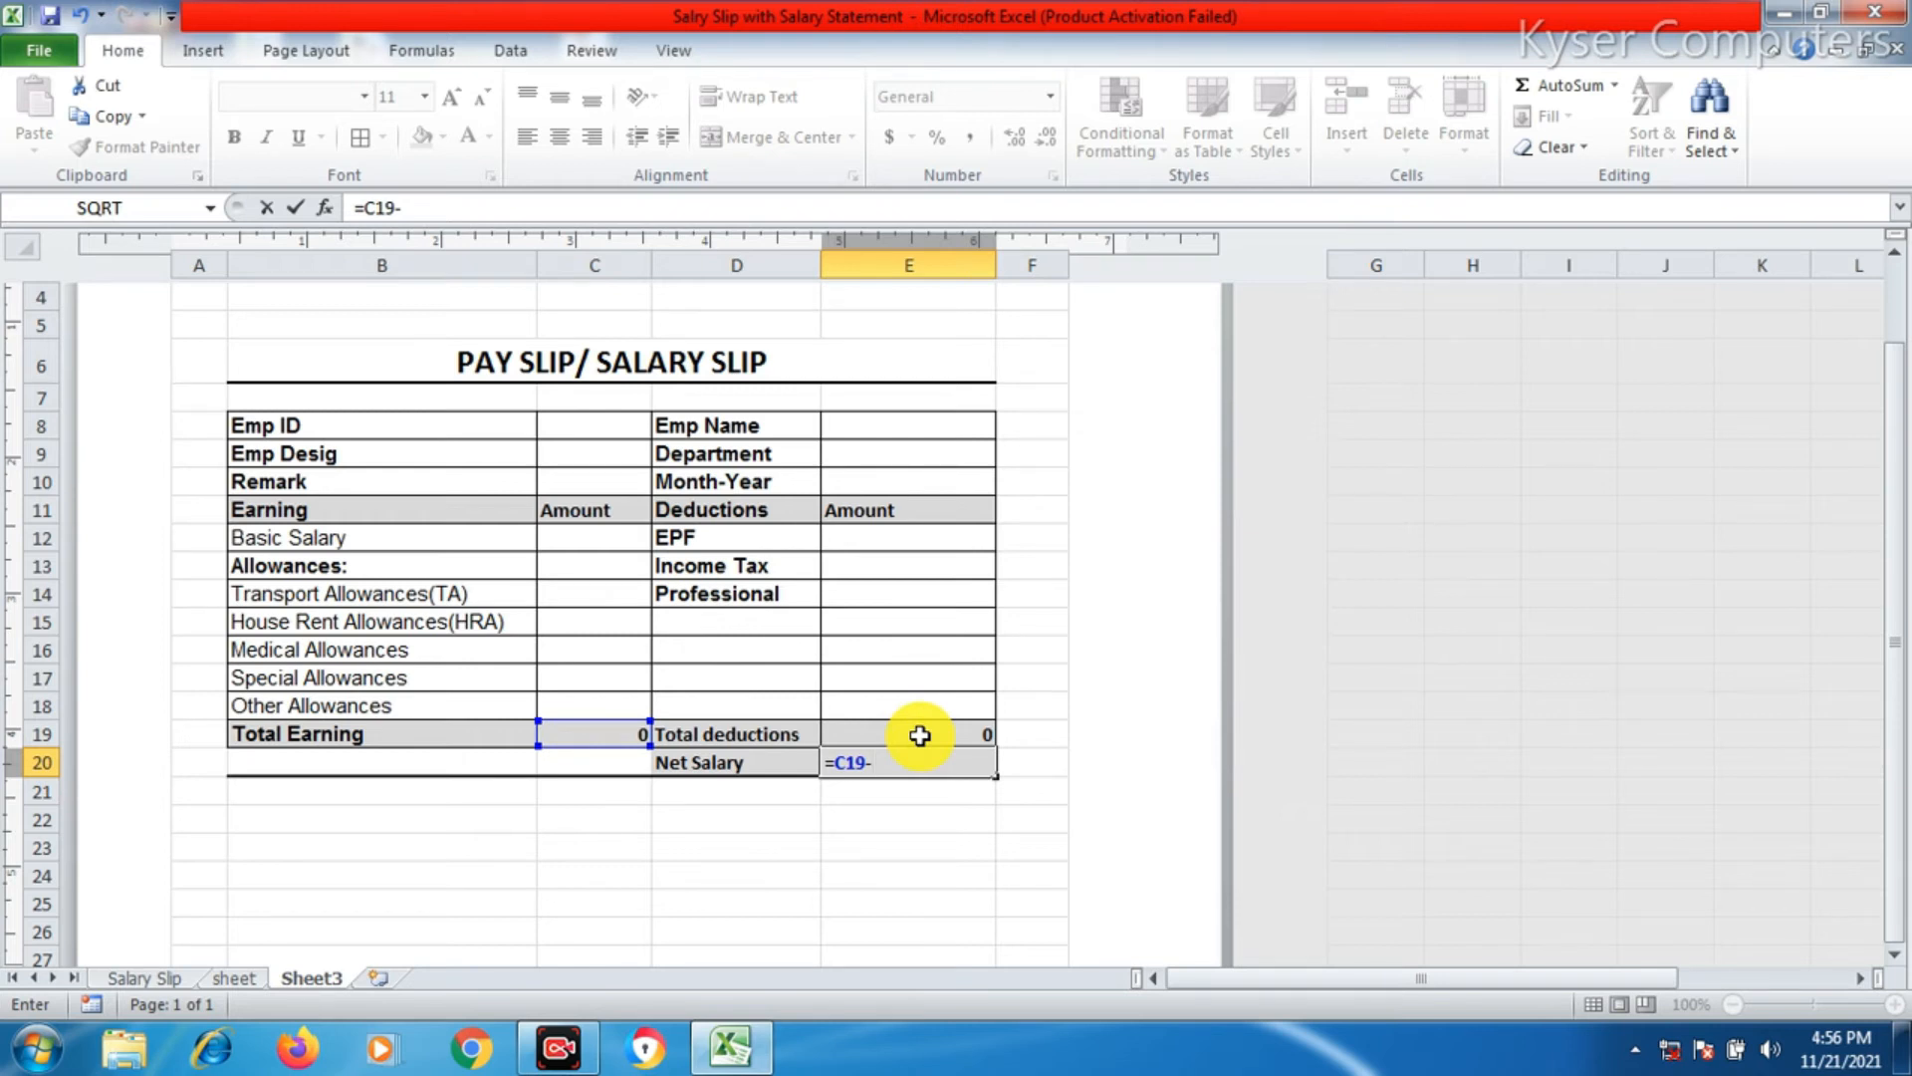
{"action": "left_click", "coordinate": [886, 739]}
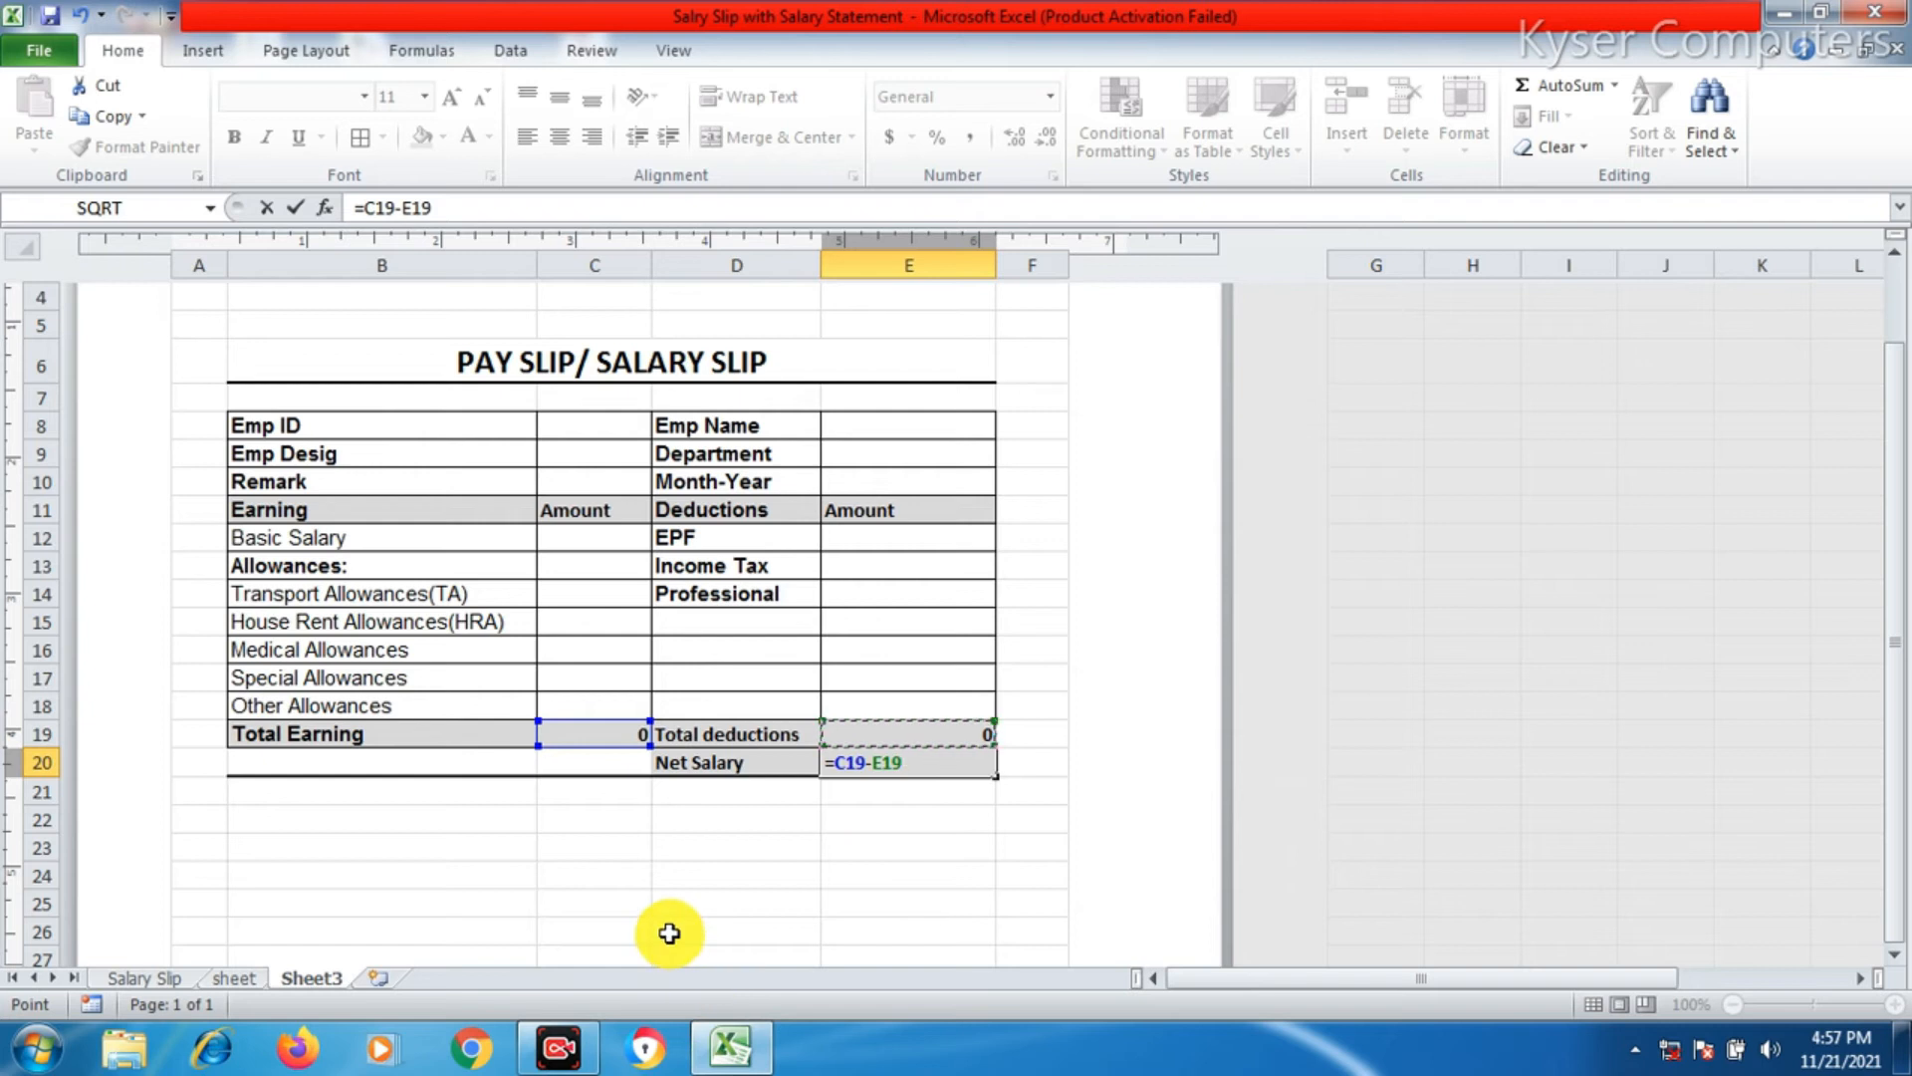
{"action": "key", "text": "Return"}
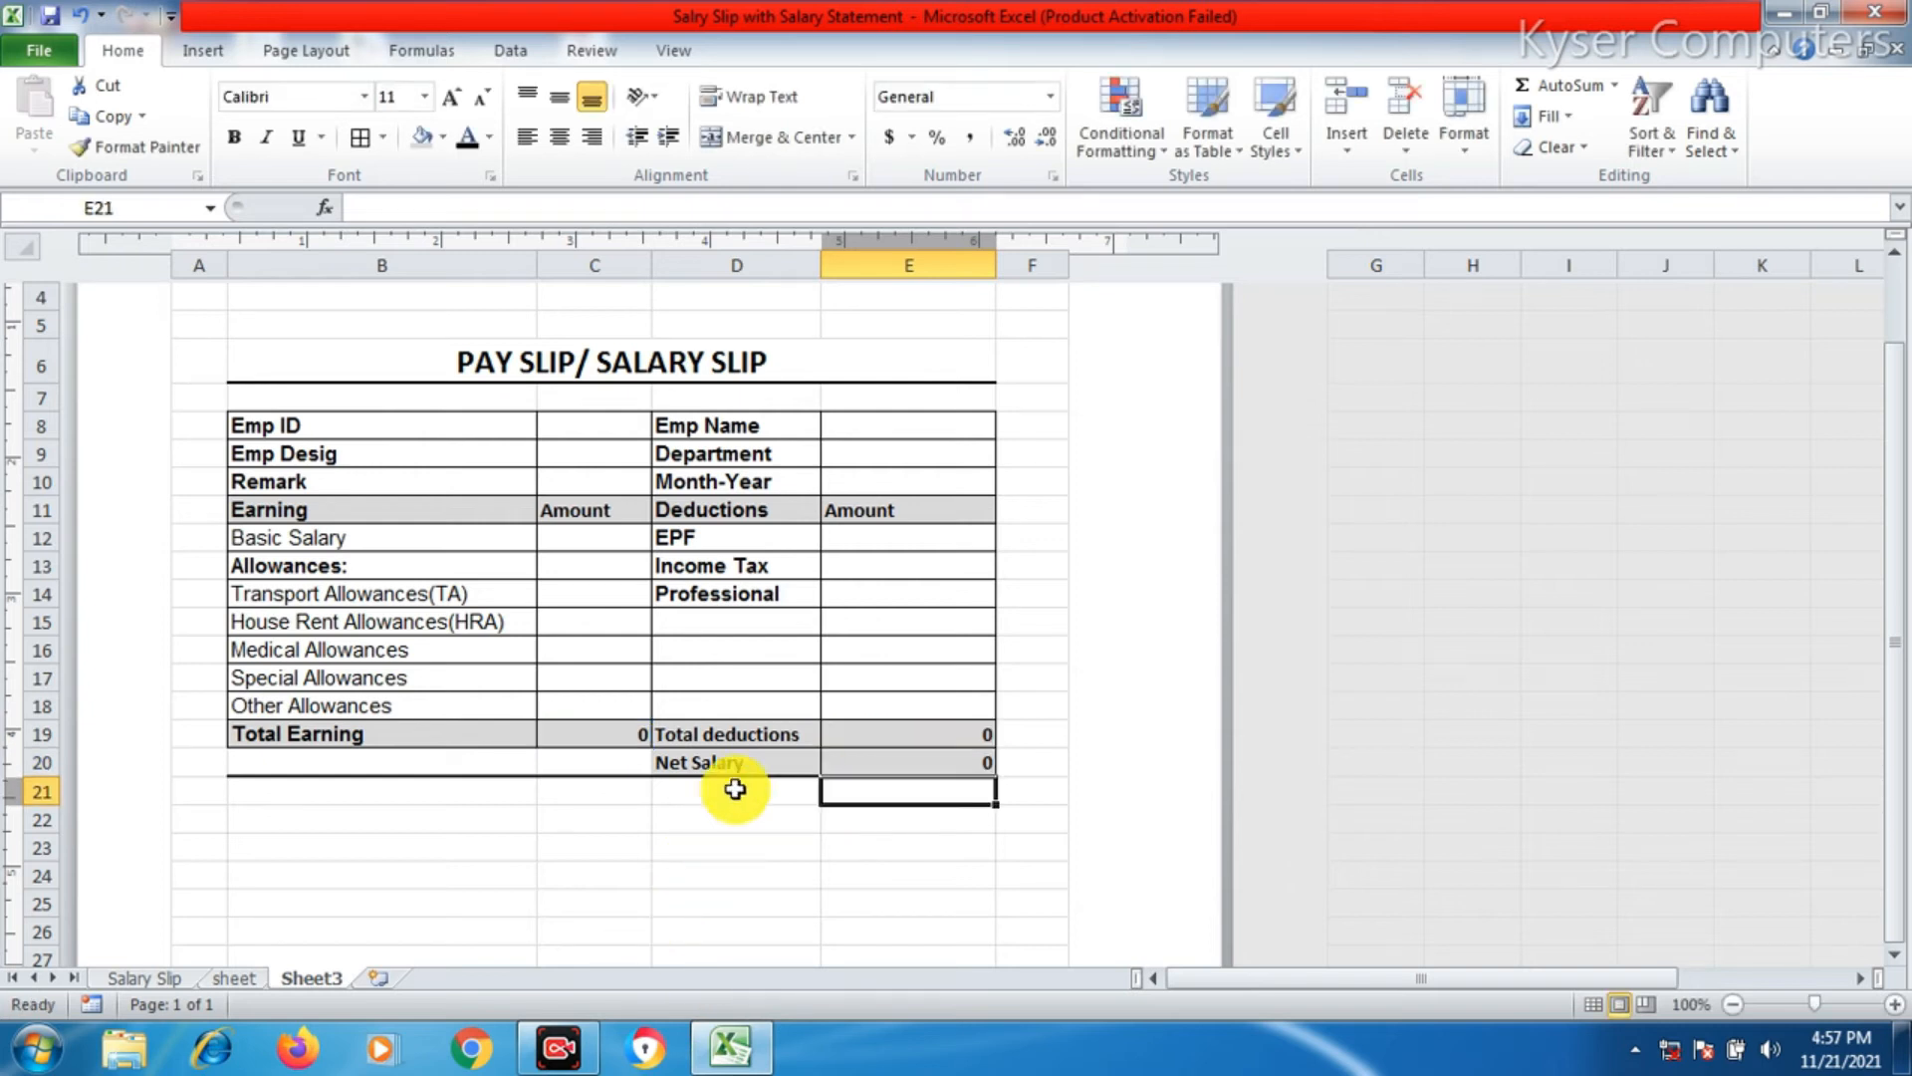
- Enter the signature label Employer in B24, below the salary table
{"action": "scroll", "coordinate": [638, 852], "scroll_direction": "up", "scroll_amount": 1}
{"action": "scroll", "coordinate": [636, 854], "scroll_direction": "down", "scroll_amount": 1}
{"action": "left_click", "coordinate": [328, 874]}
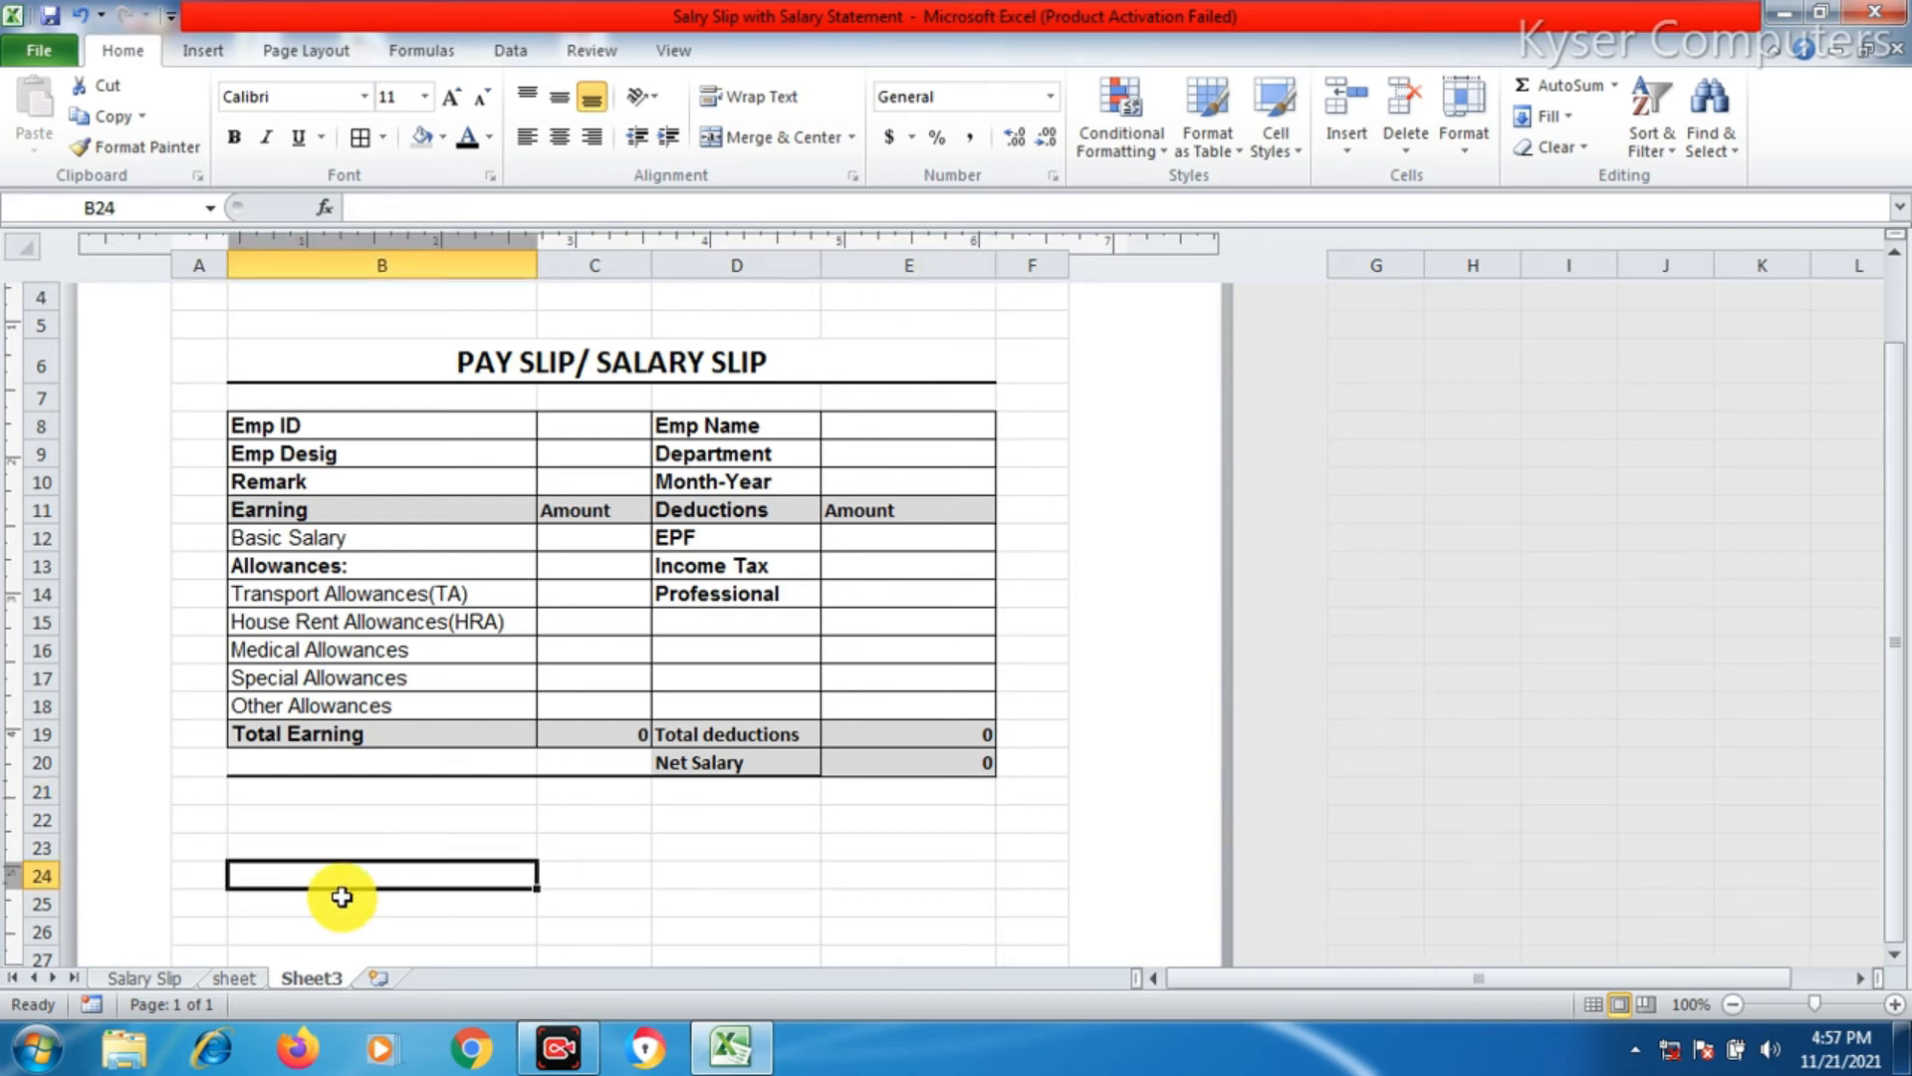
{"action": "type", "text": "Employer"}
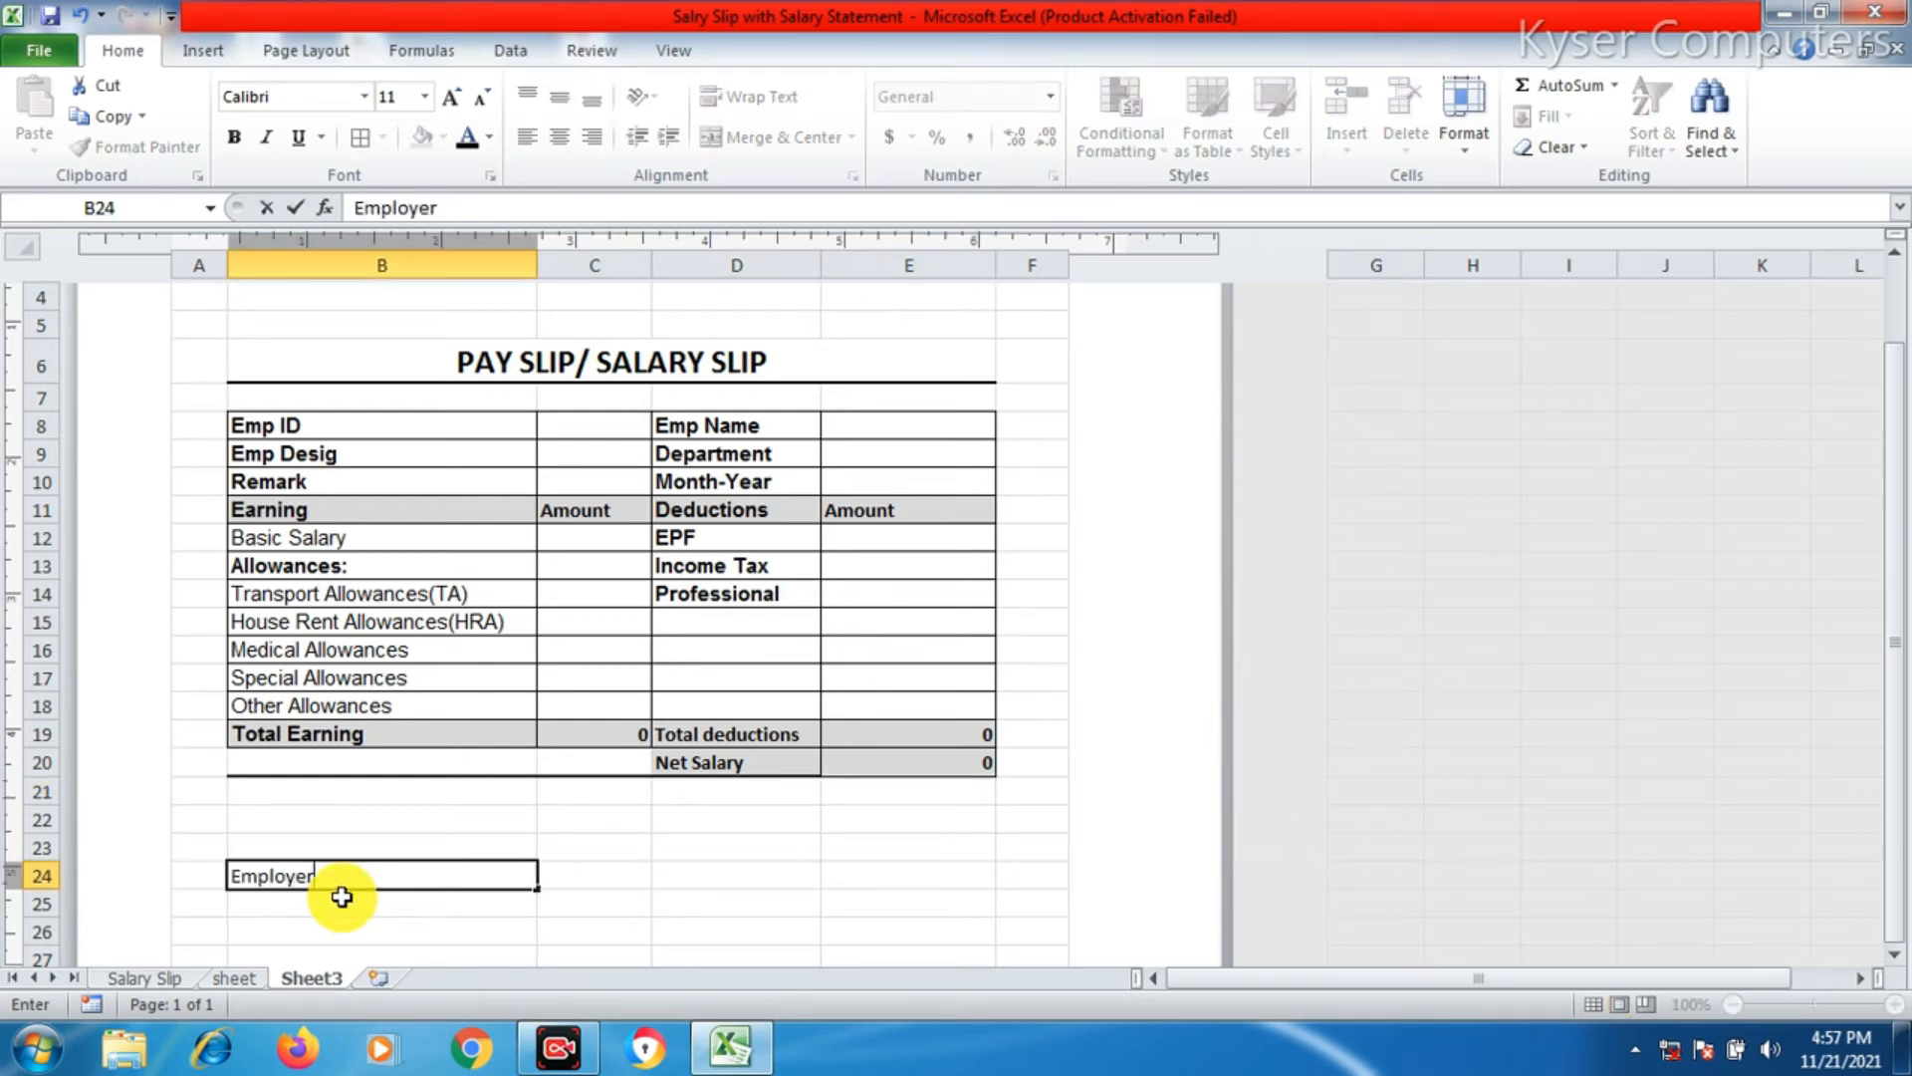
- Merge and center the blank cells D24:E24 in the Employer row
{"action": "left_click", "coordinate": [862, 882]}
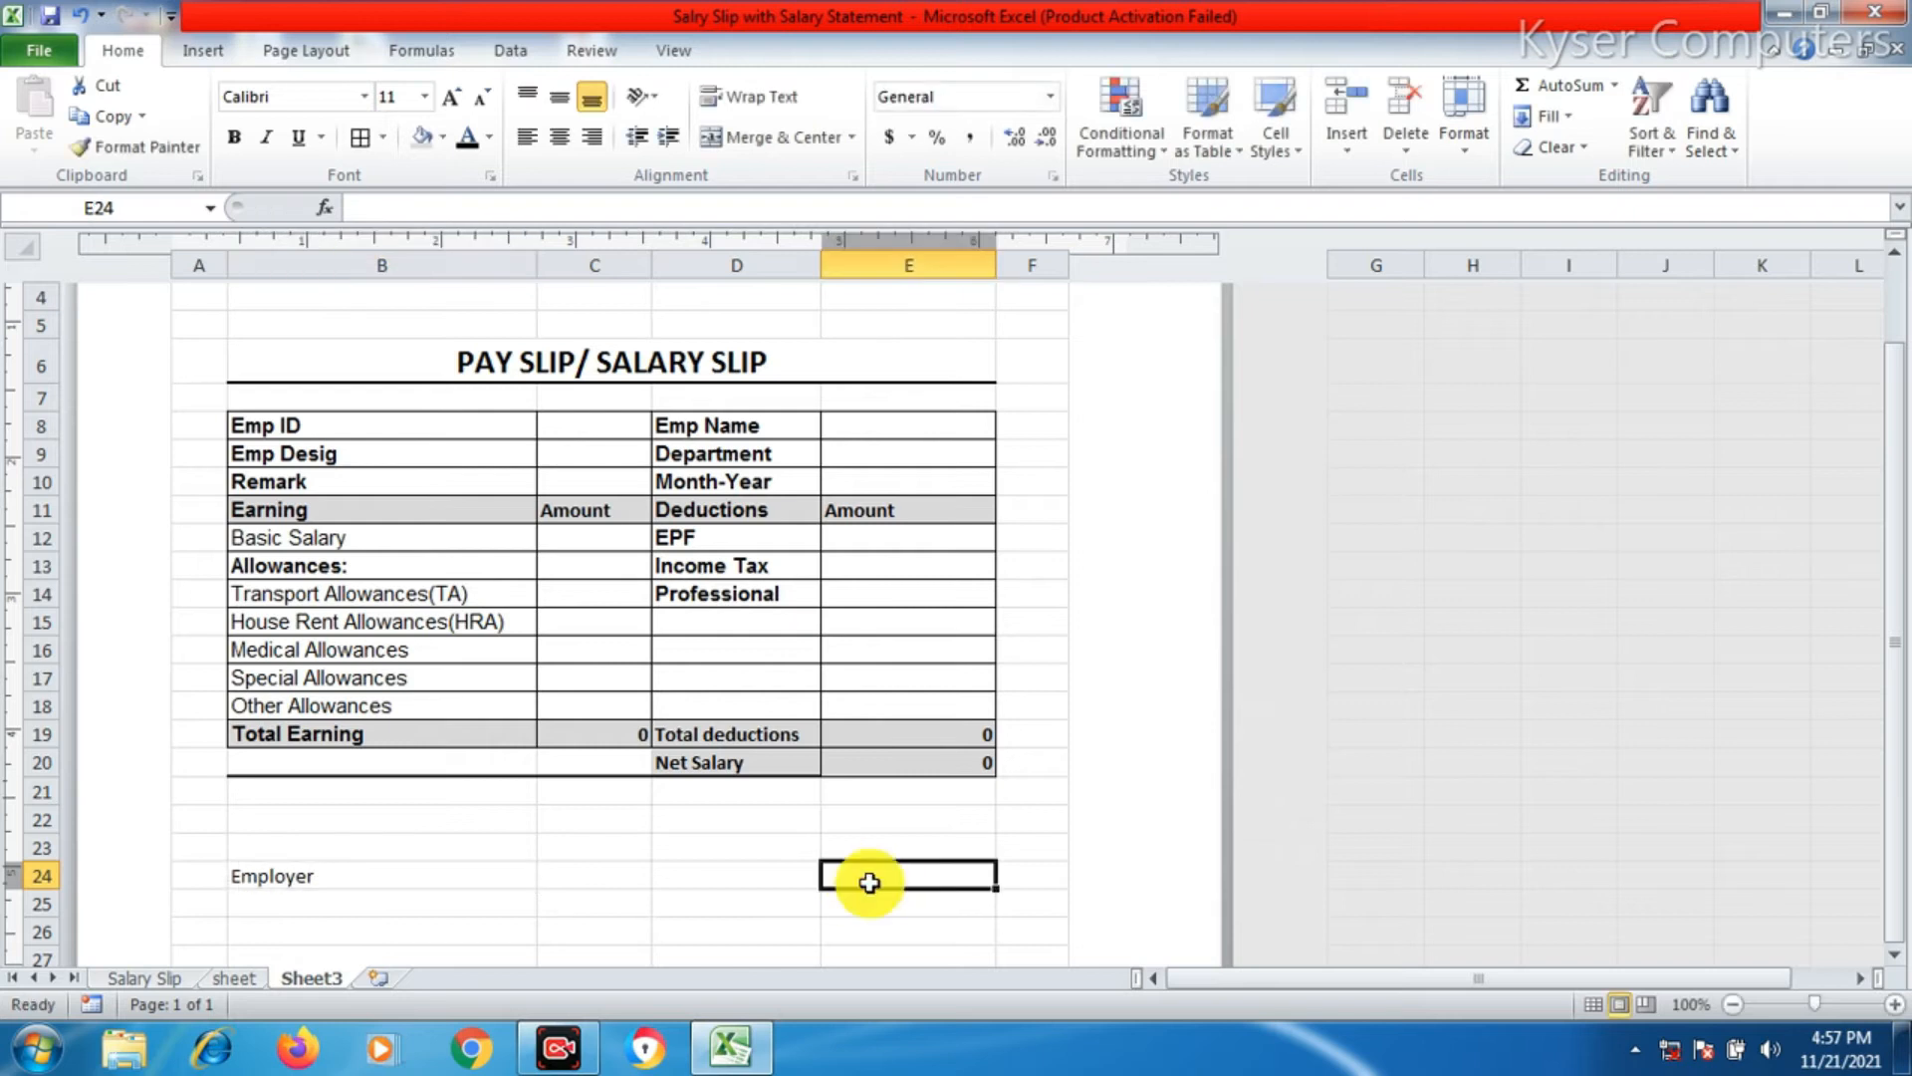
{"action": "left_click_drag", "start_coordinate": [794, 872], "coordinate": [909, 875]}
{"action": "left_click", "coordinate": [762, 136]}
{"action": "left_click", "coordinate": [669, 929]}
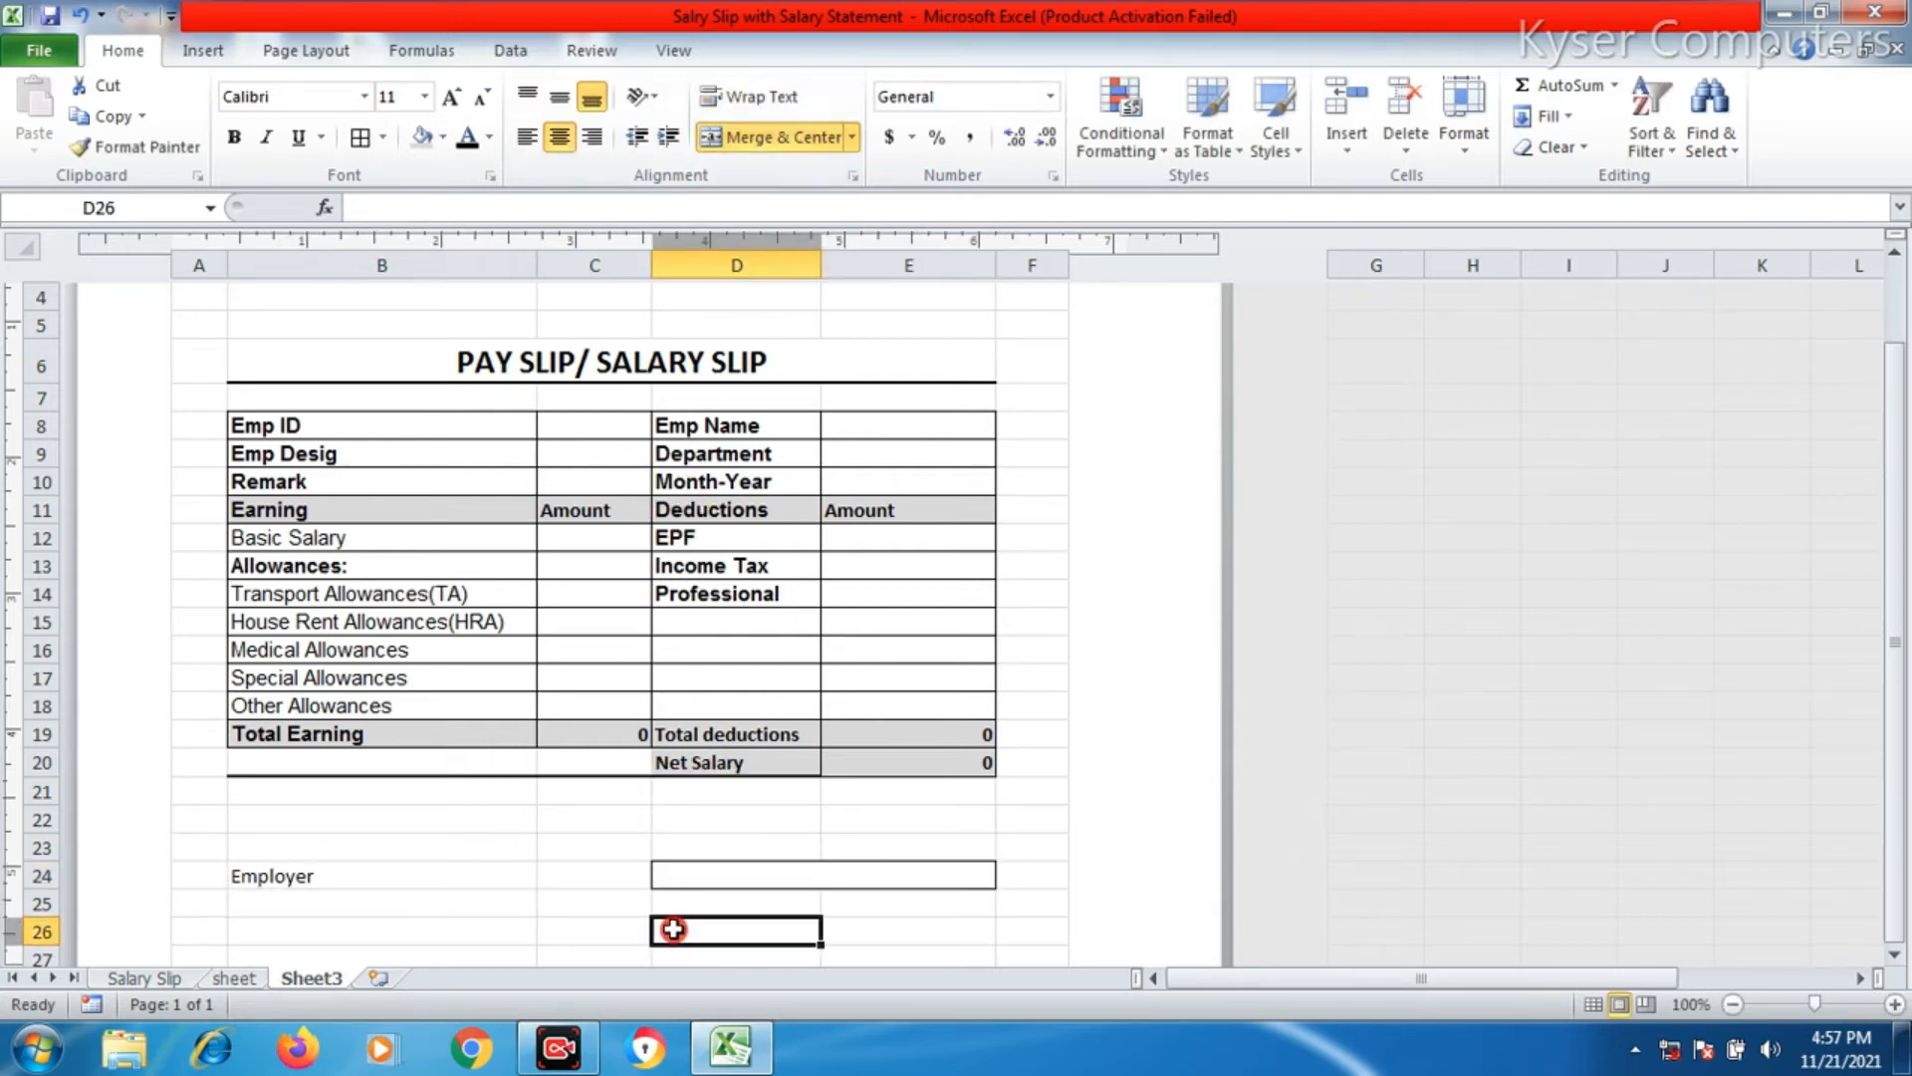
{"action": "left_click", "coordinate": [328, 874]}
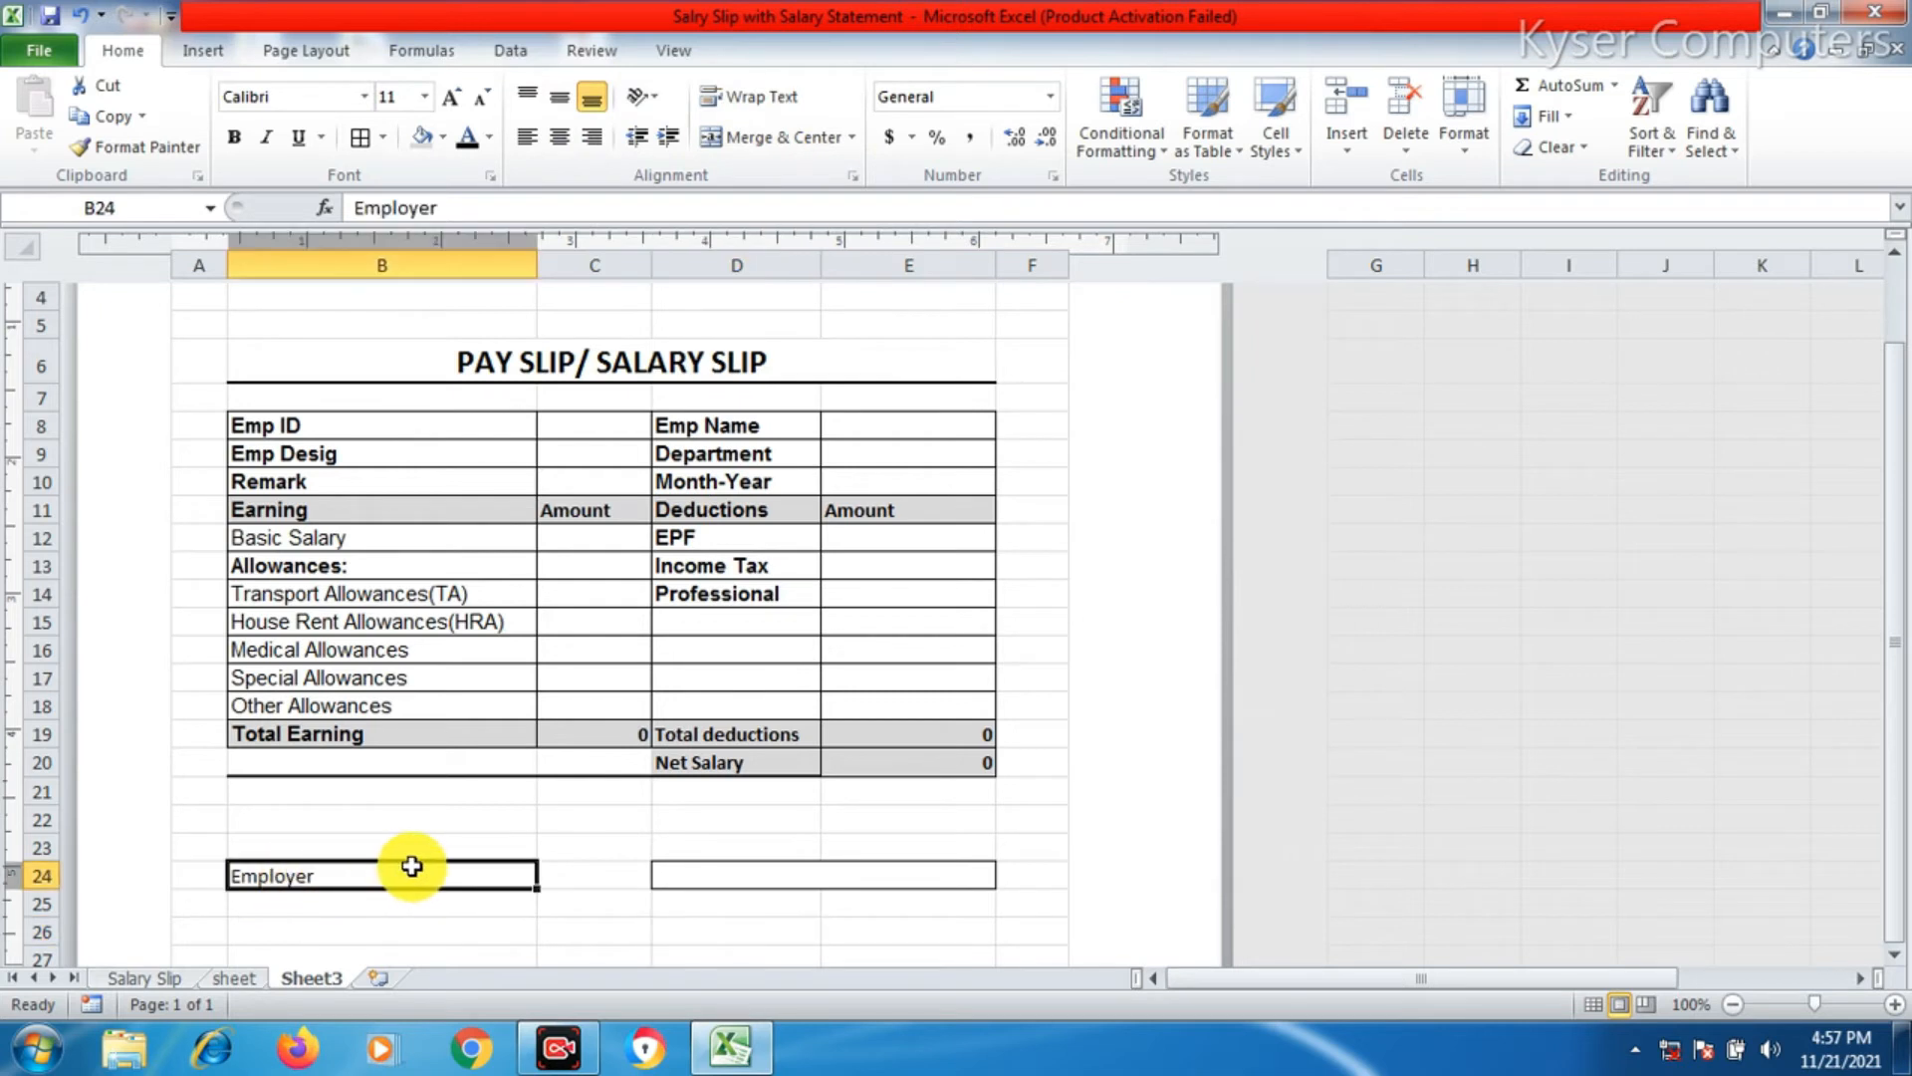
{"action": "left_click", "coordinate": [737, 876]}
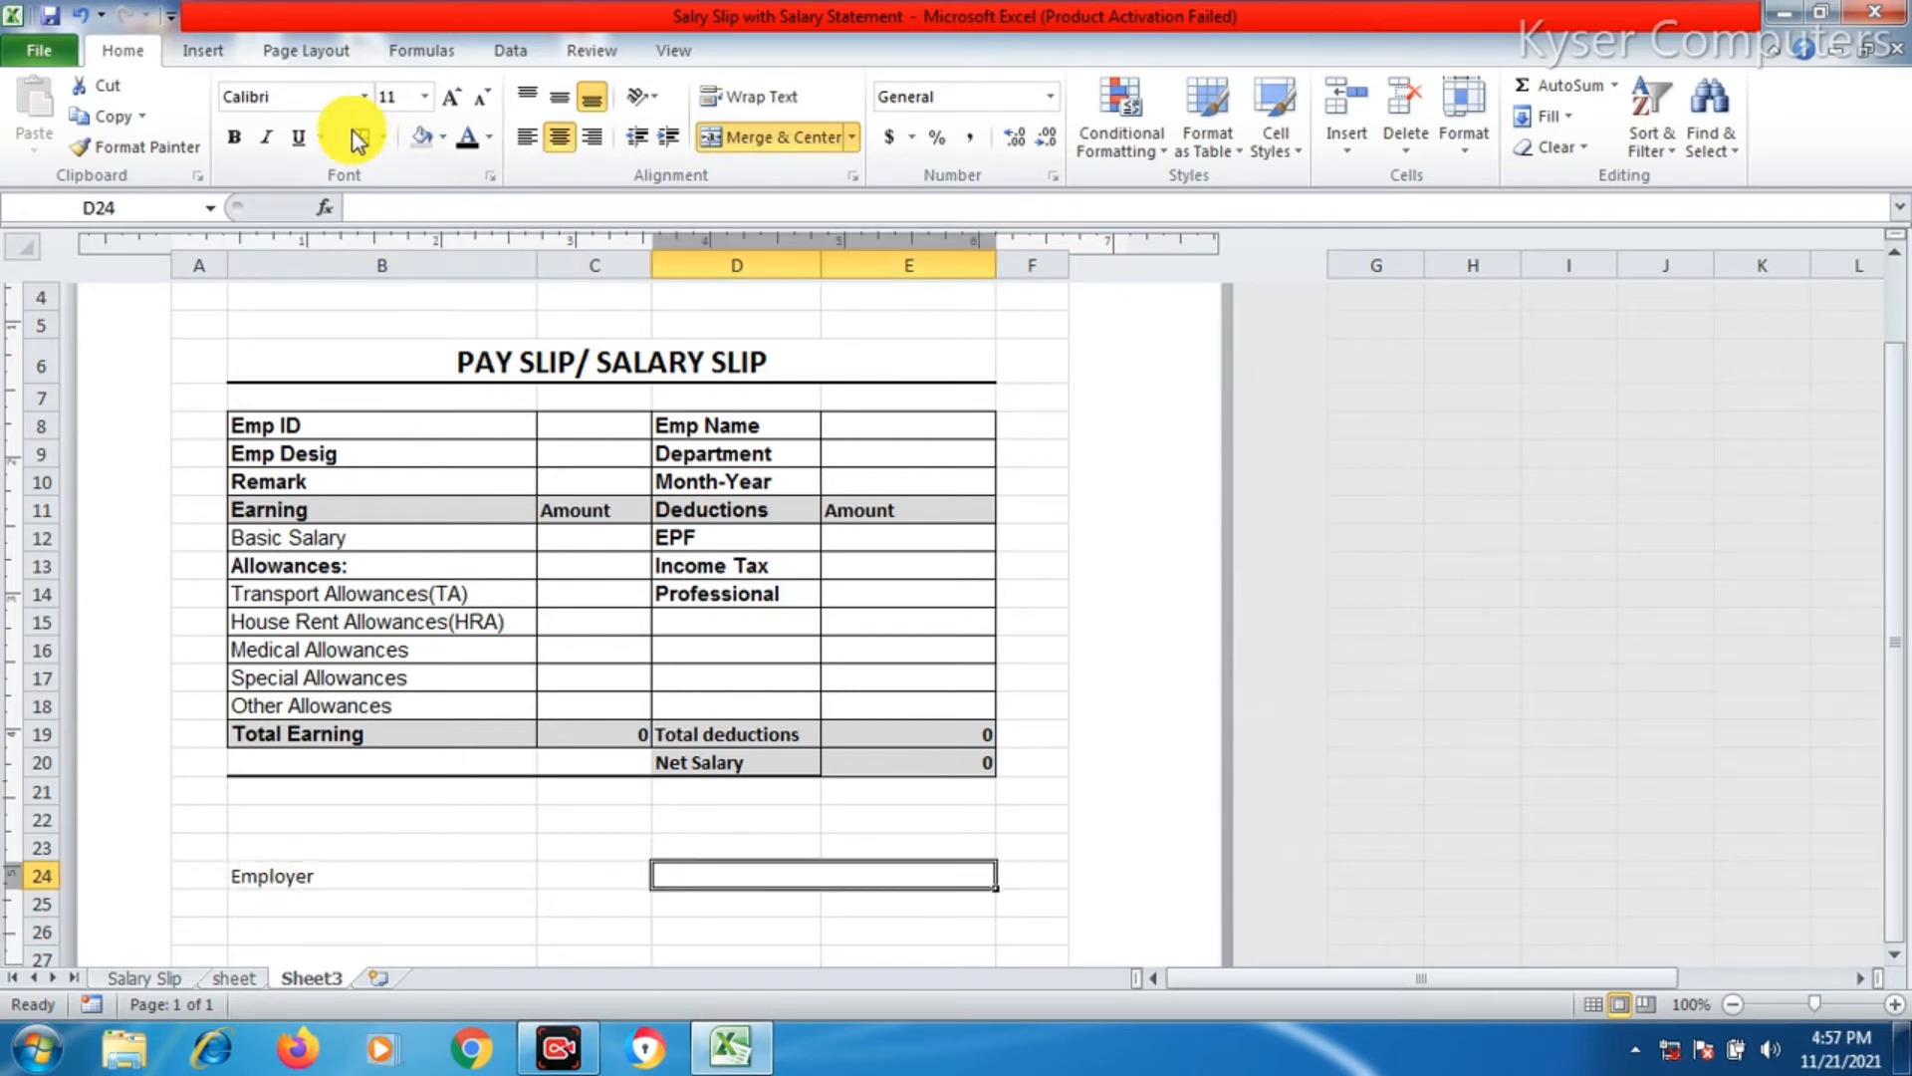
- Set the merged cell D24:E24 to No Border and enter the signature label Employee in it
{"action": "left_click", "coordinate": [385, 139]}
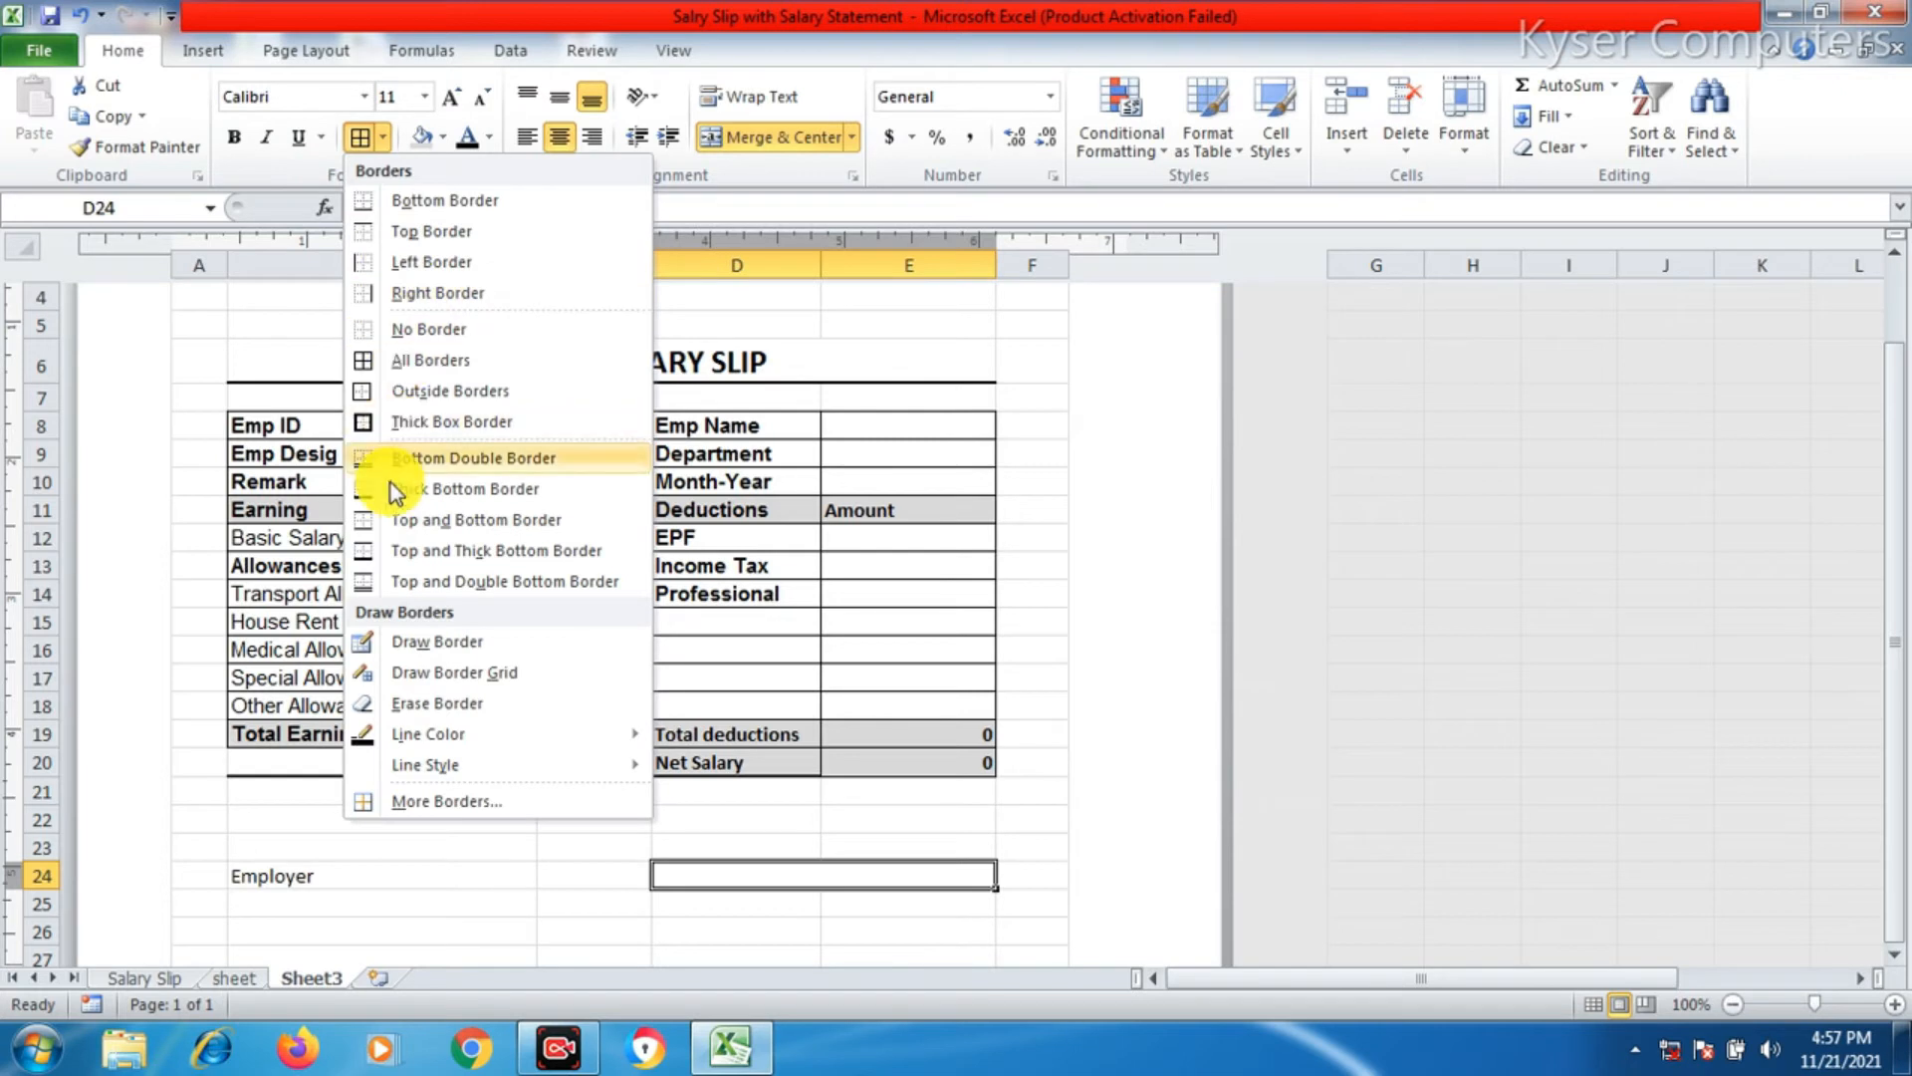
{"action": "left_click", "coordinate": [410, 329]}
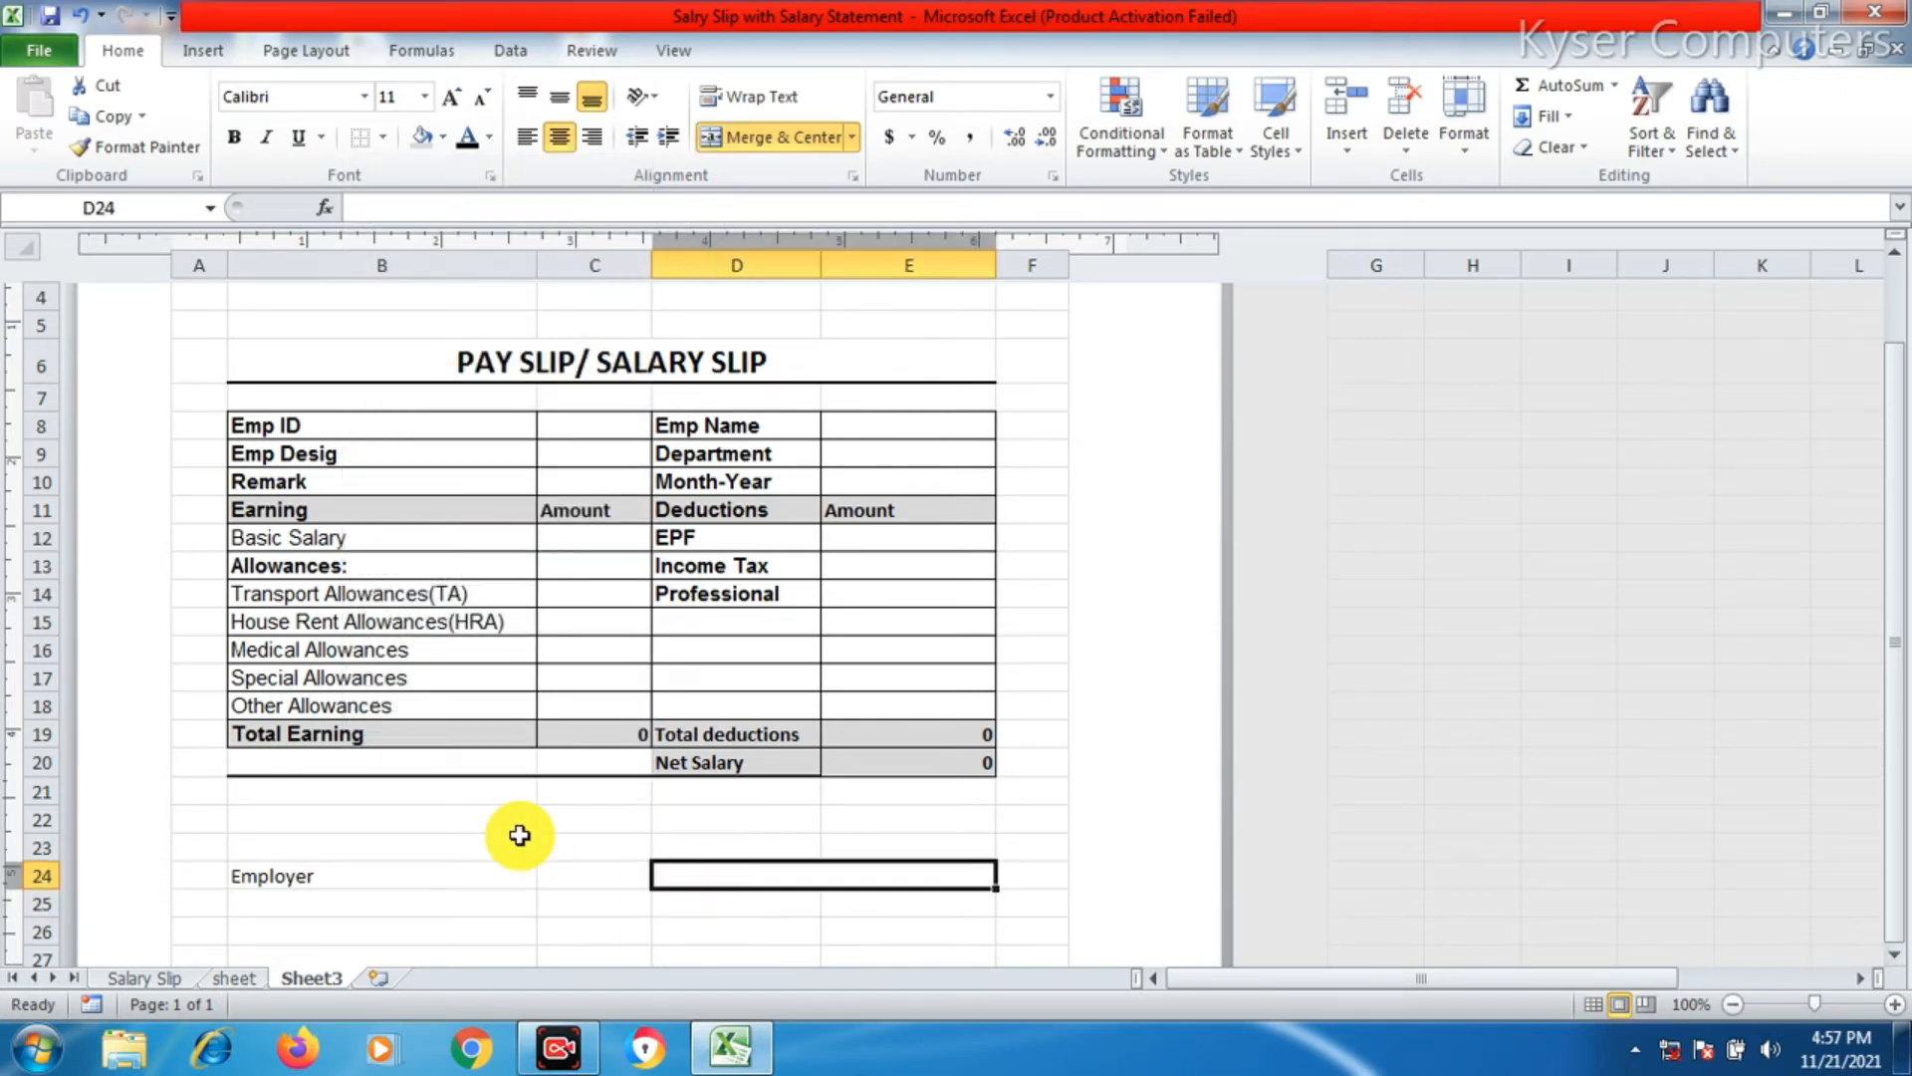
{"action": "type", "text": "Employee"}
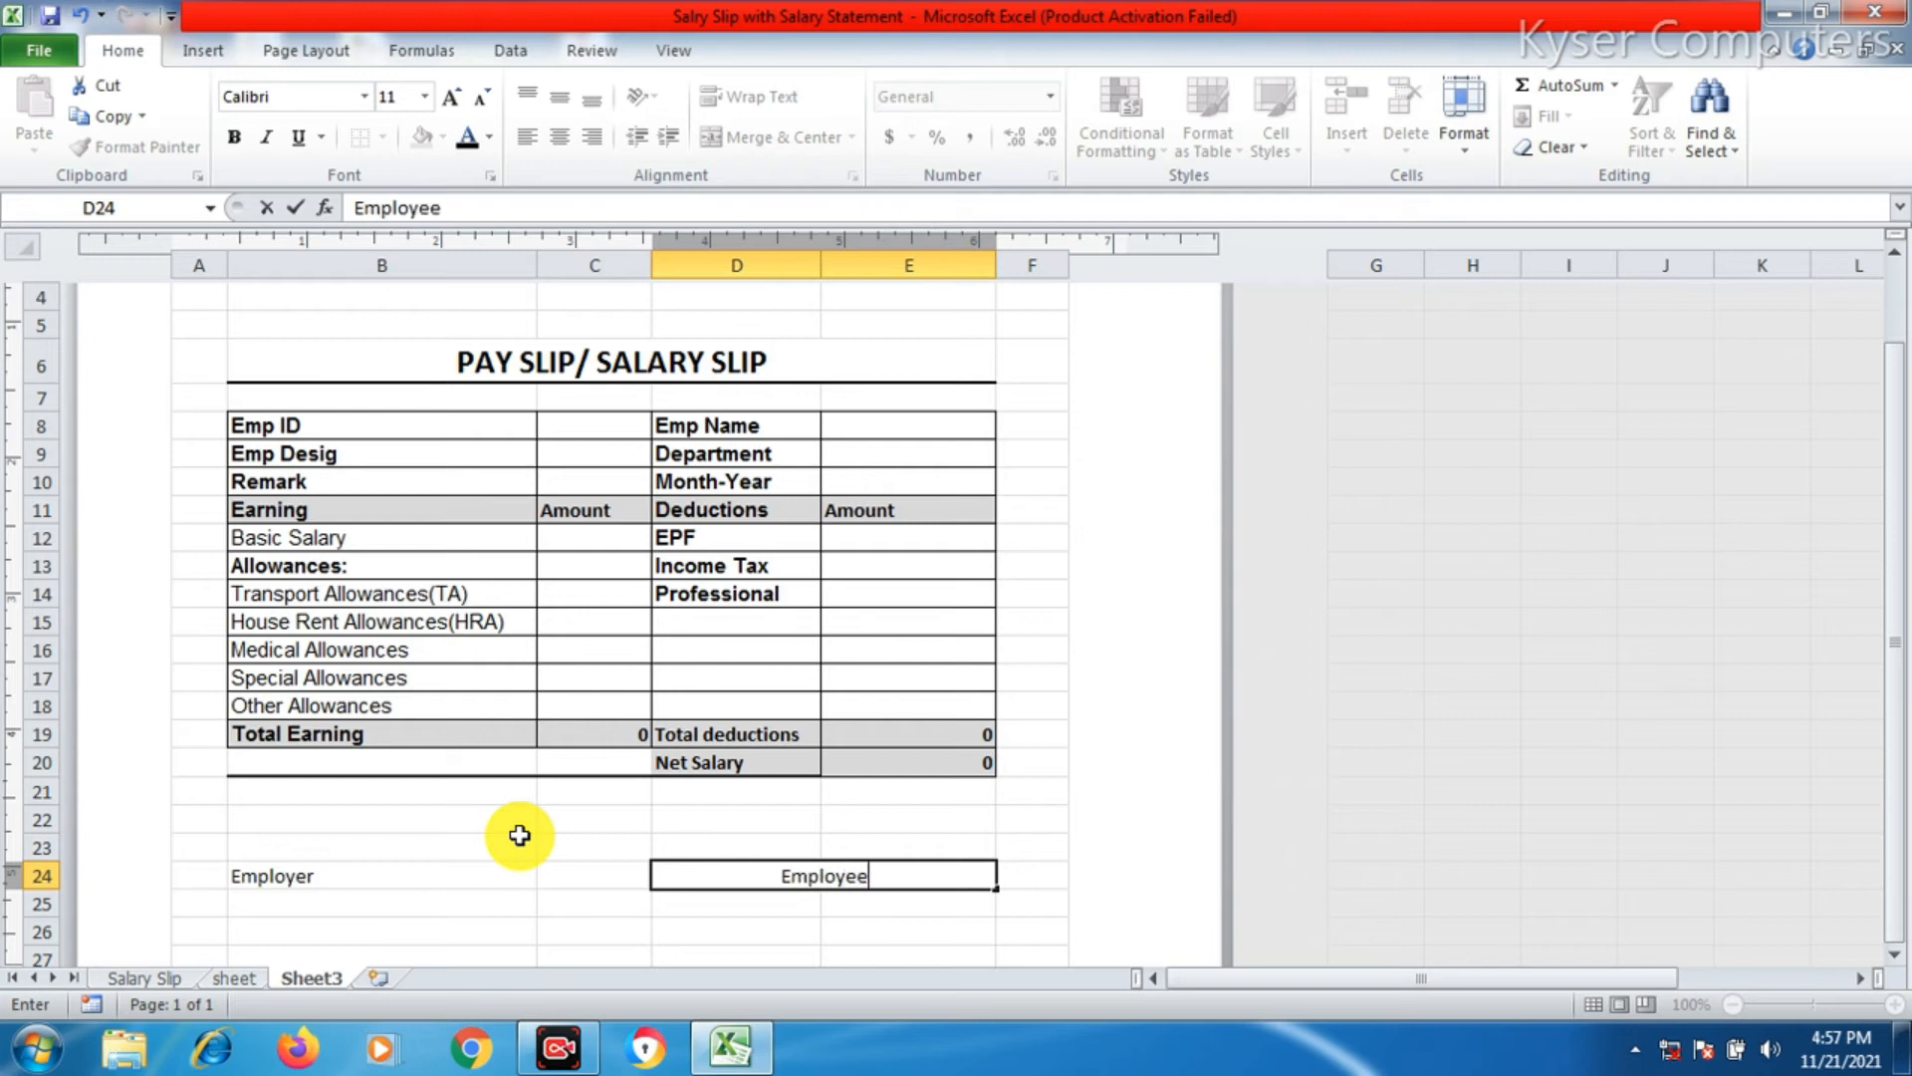
{"action": "key", "text": "Return"}
- Apply a thick bottom border to the Employee signature cell D24:E24, leaving its text without an underline
{"action": "left_click", "coordinate": [702, 875]}
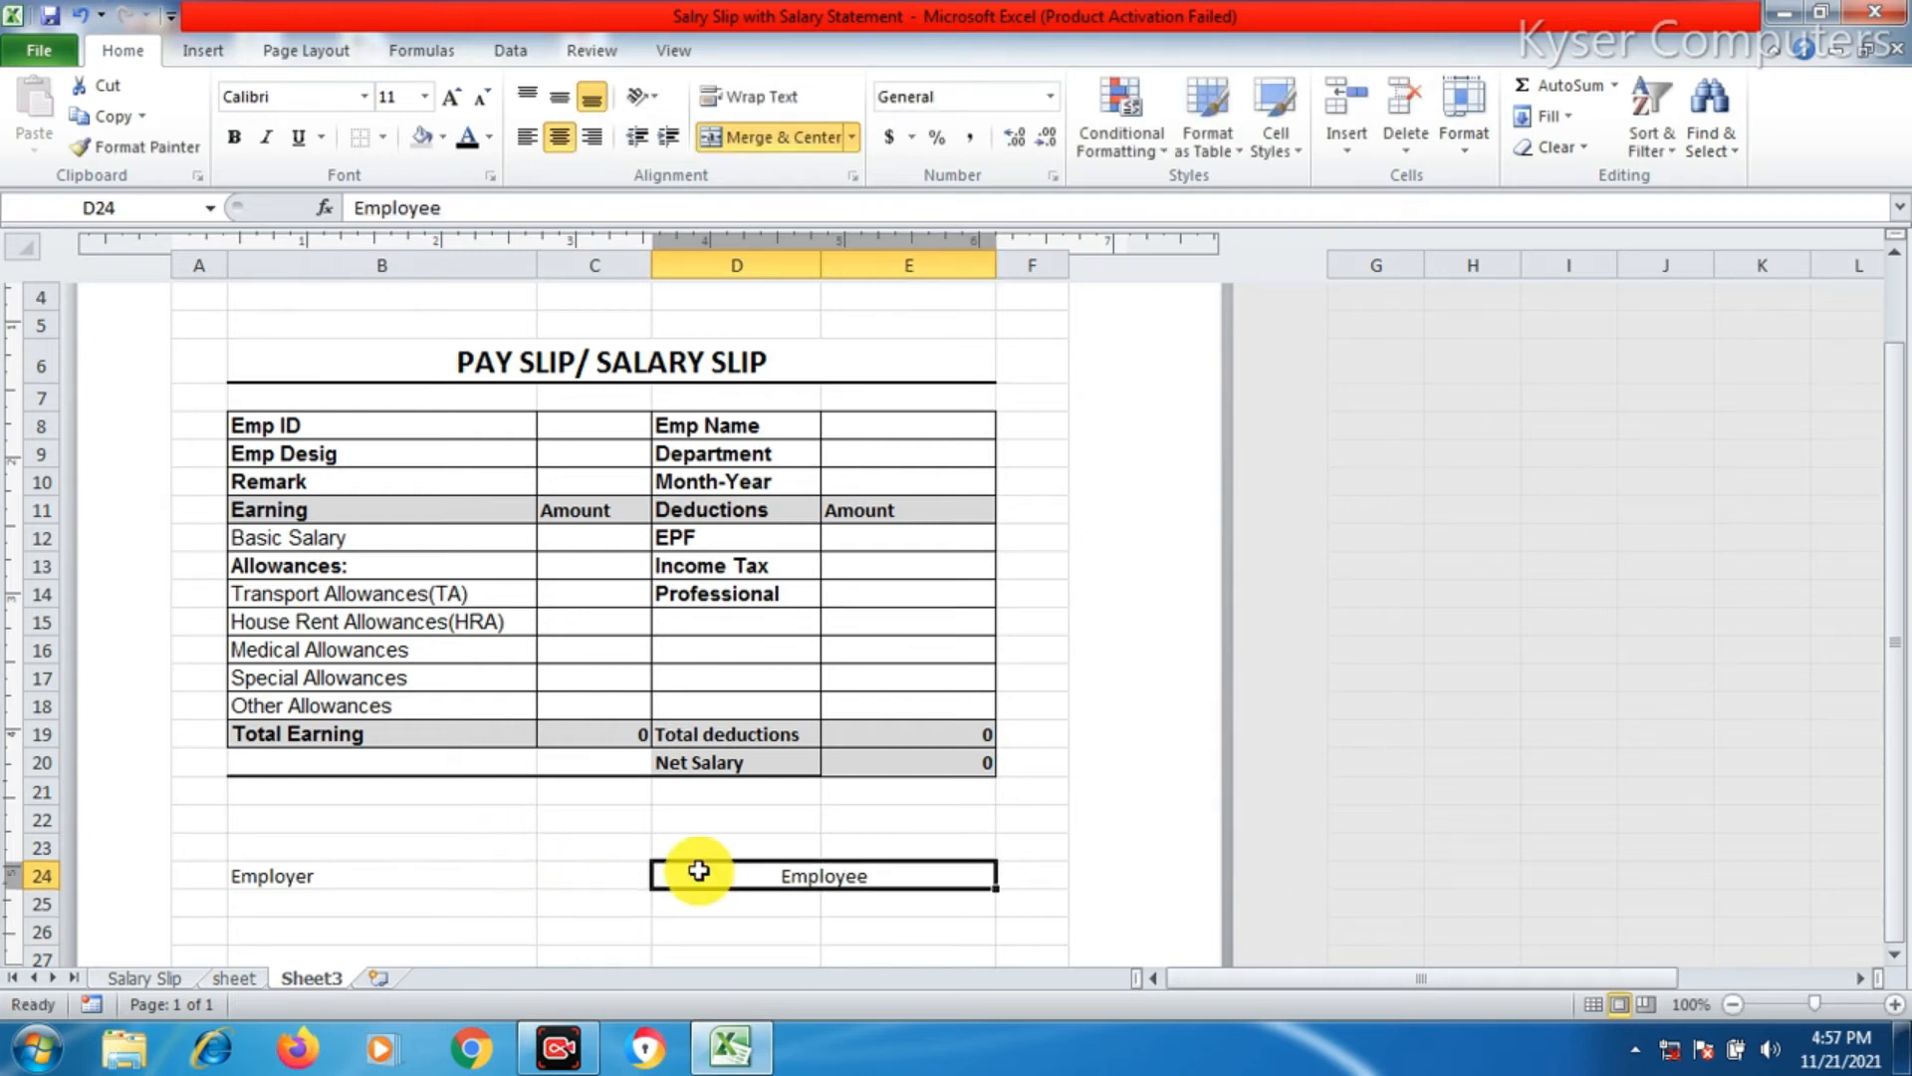
{"action": "left_click", "coordinate": [300, 139]}
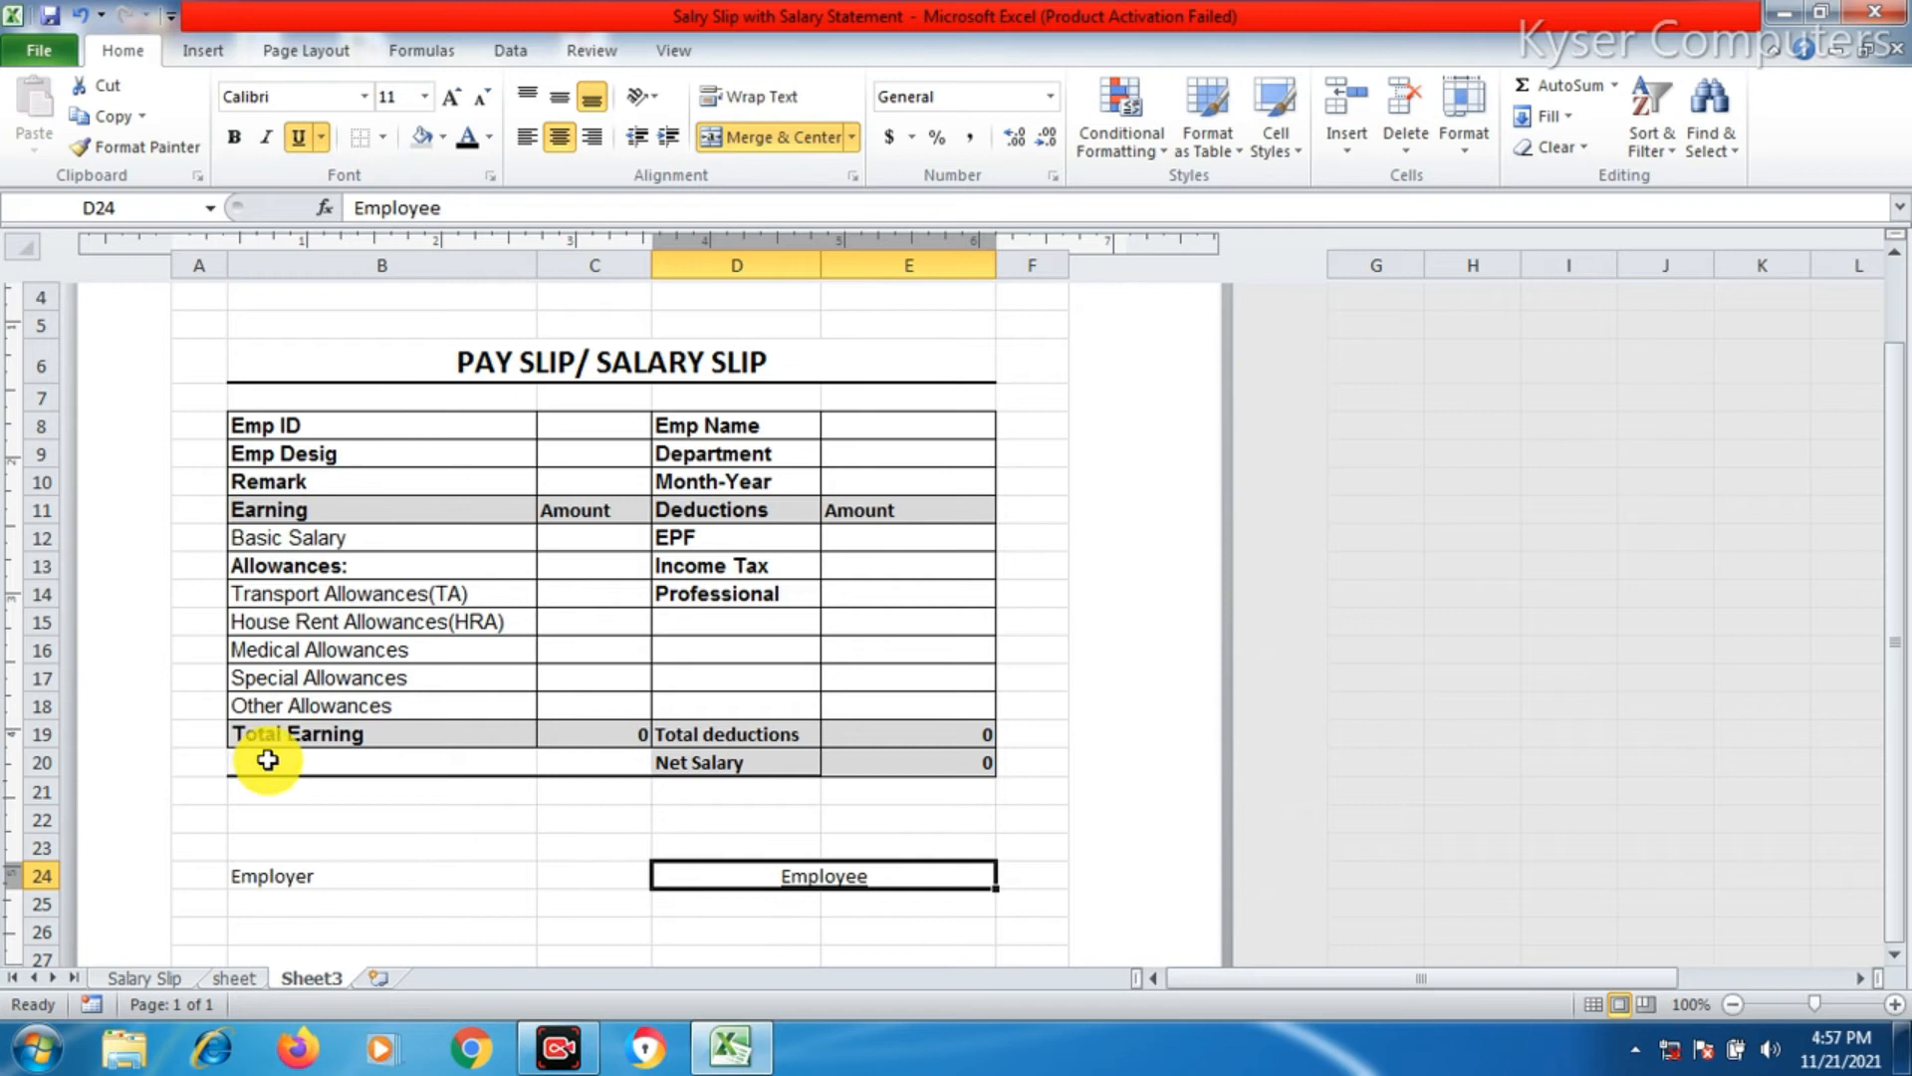
{"action": "left_click", "coordinate": [303, 140]}
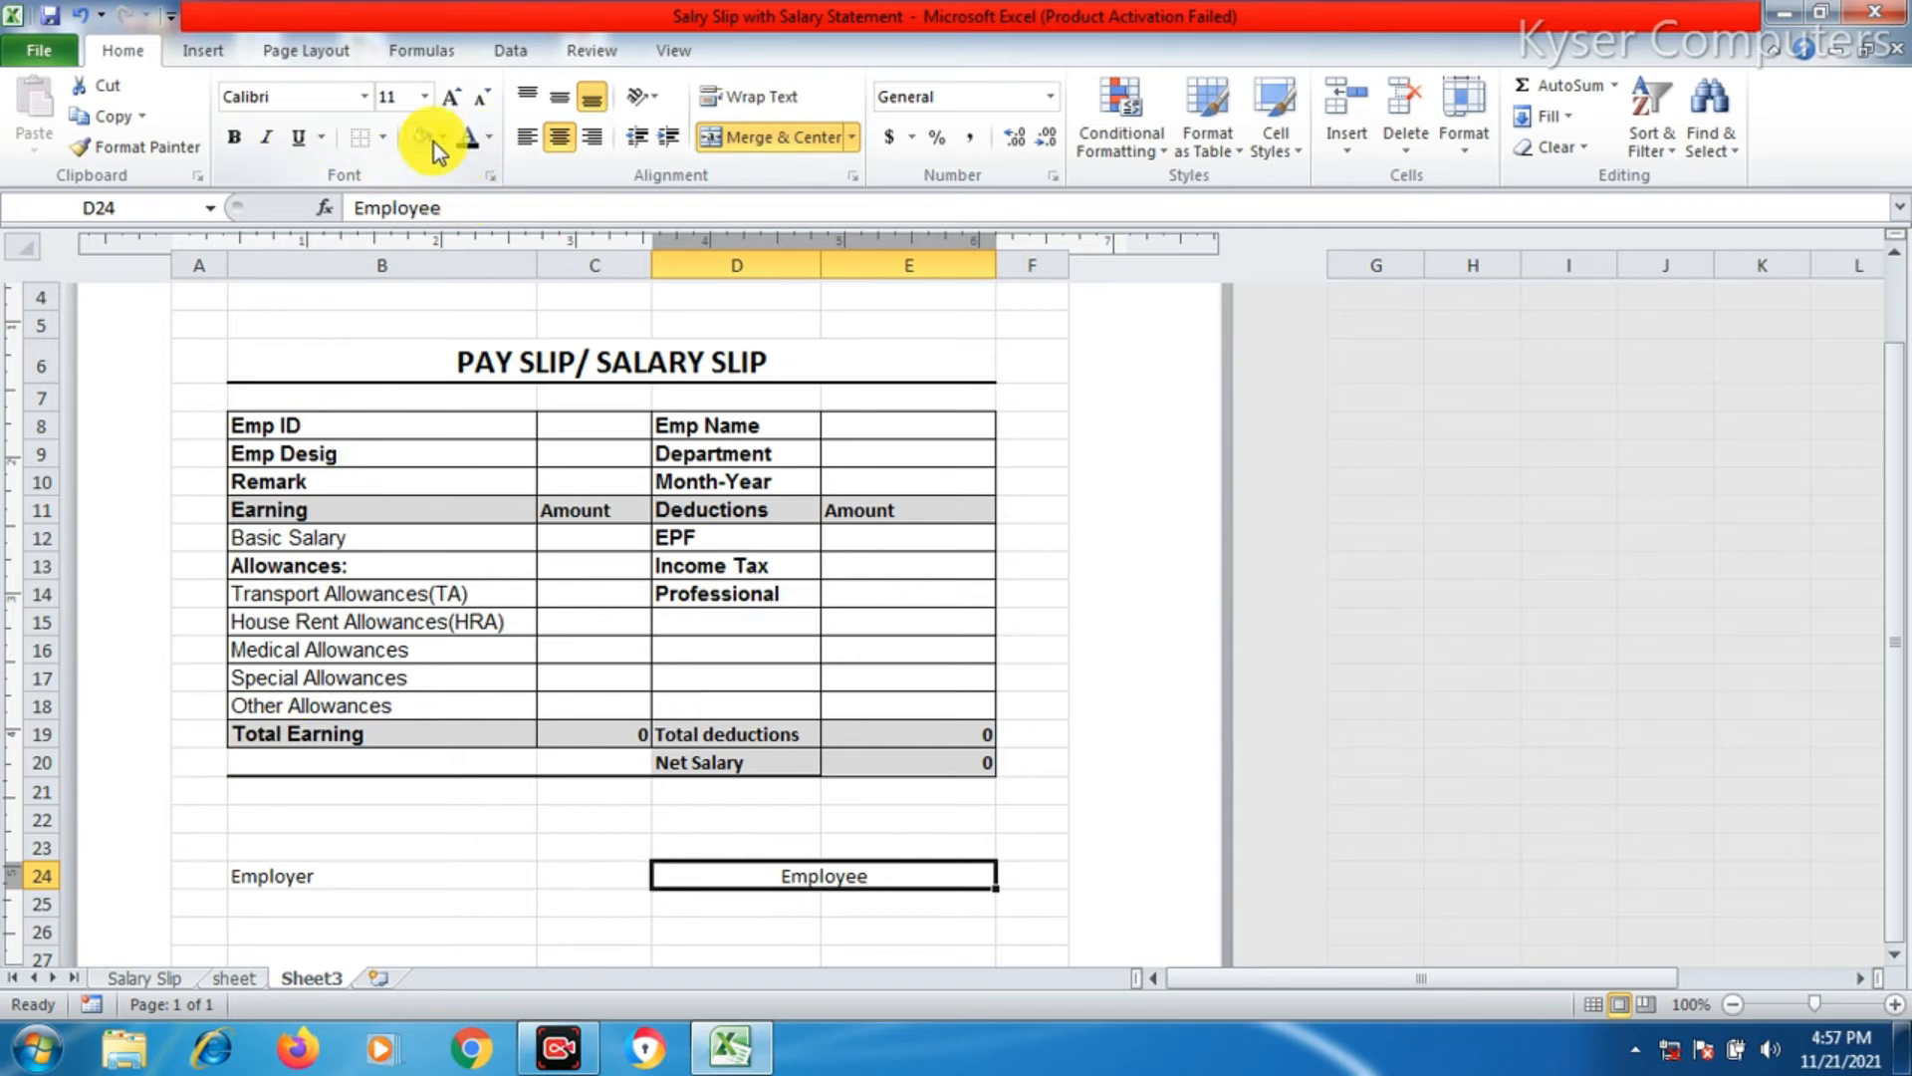
{"action": "left_click", "coordinate": [384, 137]}
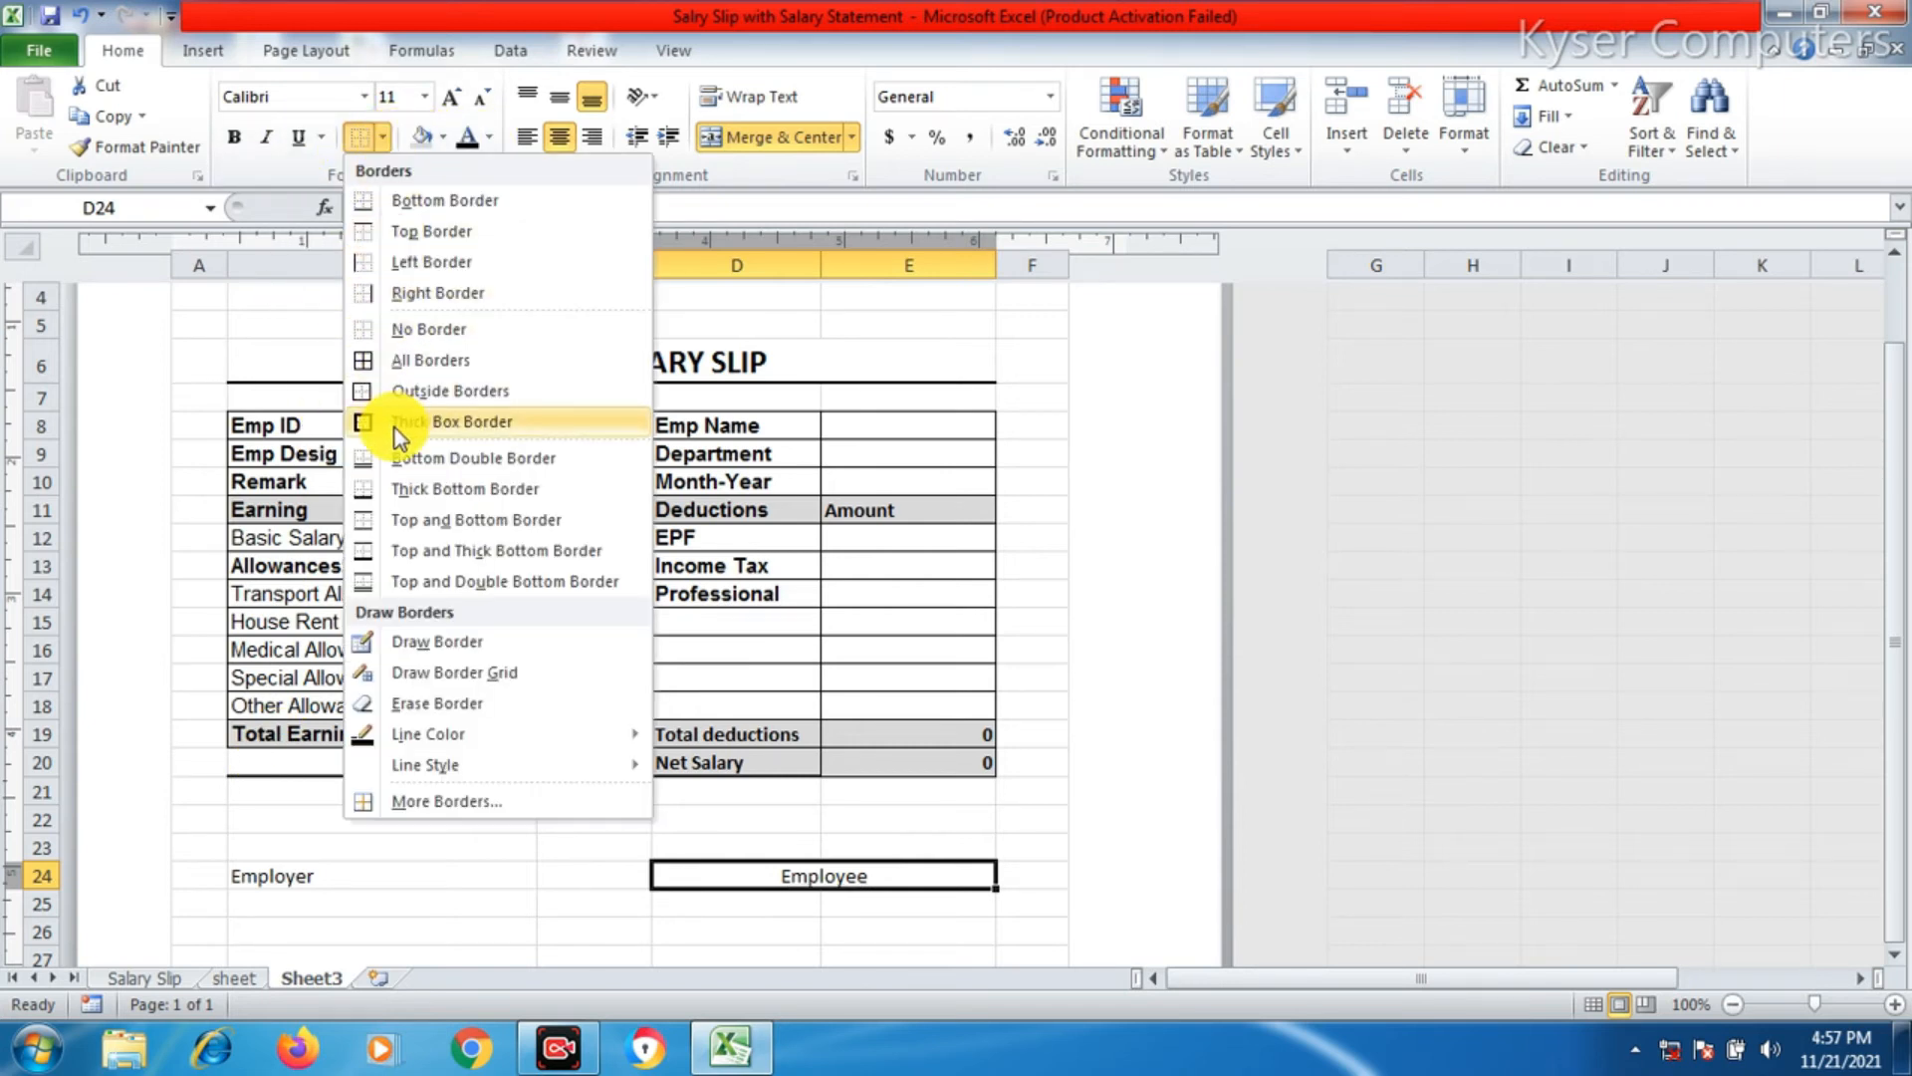
{"action": "left_click", "coordinate": [384, 492]}
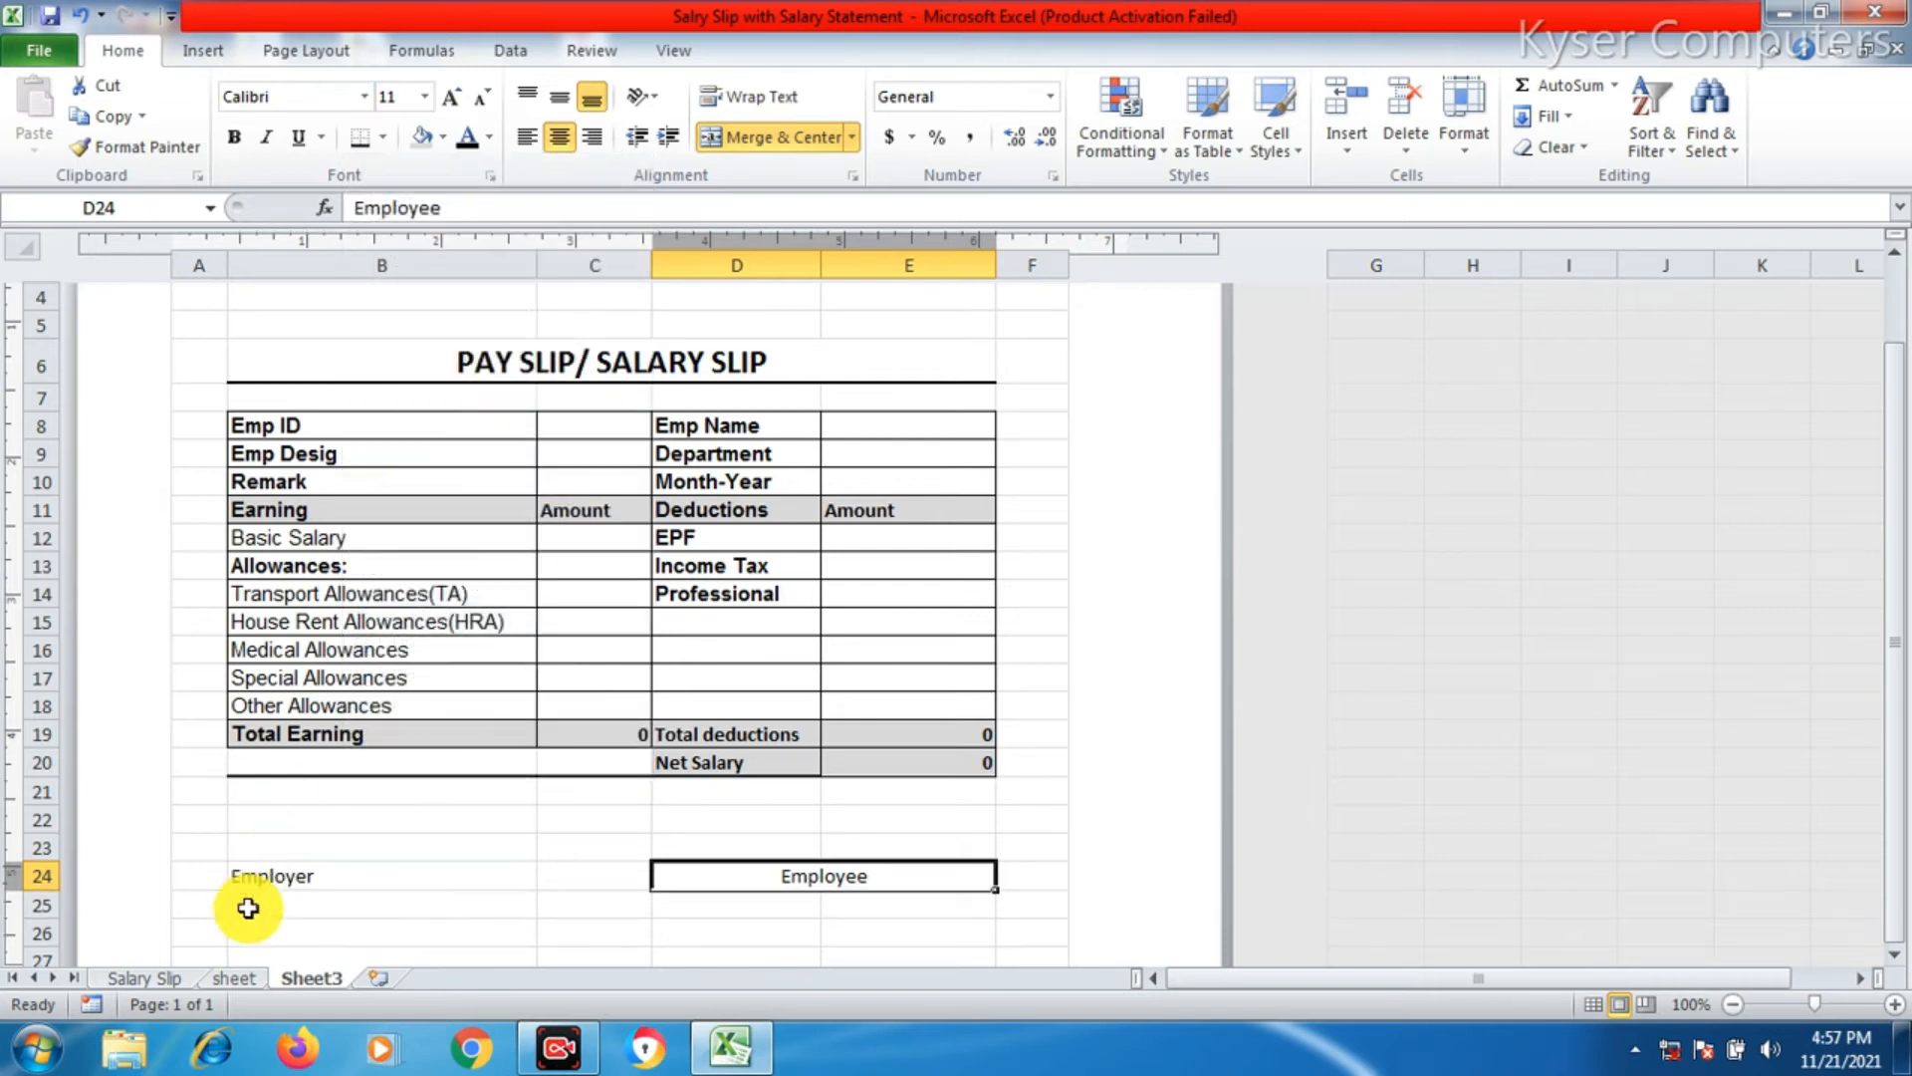
- Apply the same thick bottom border to the Employer signature cell B24
{"action": "left_click", "coordinate": [265, 882]}
{"action": "left_click", "coordinate": [366, 135]}
{"action": "left_click", "coordinate": [265, 949]}
- Make the signature labels Employer in B24 and Employee in D24 bold
{"action": "left_click", "coordinate": [235, 876]}
{"action": "left_click", "coordinate": [235, 137]}
{"action": "left_click", "coordinate": [832, 880]}
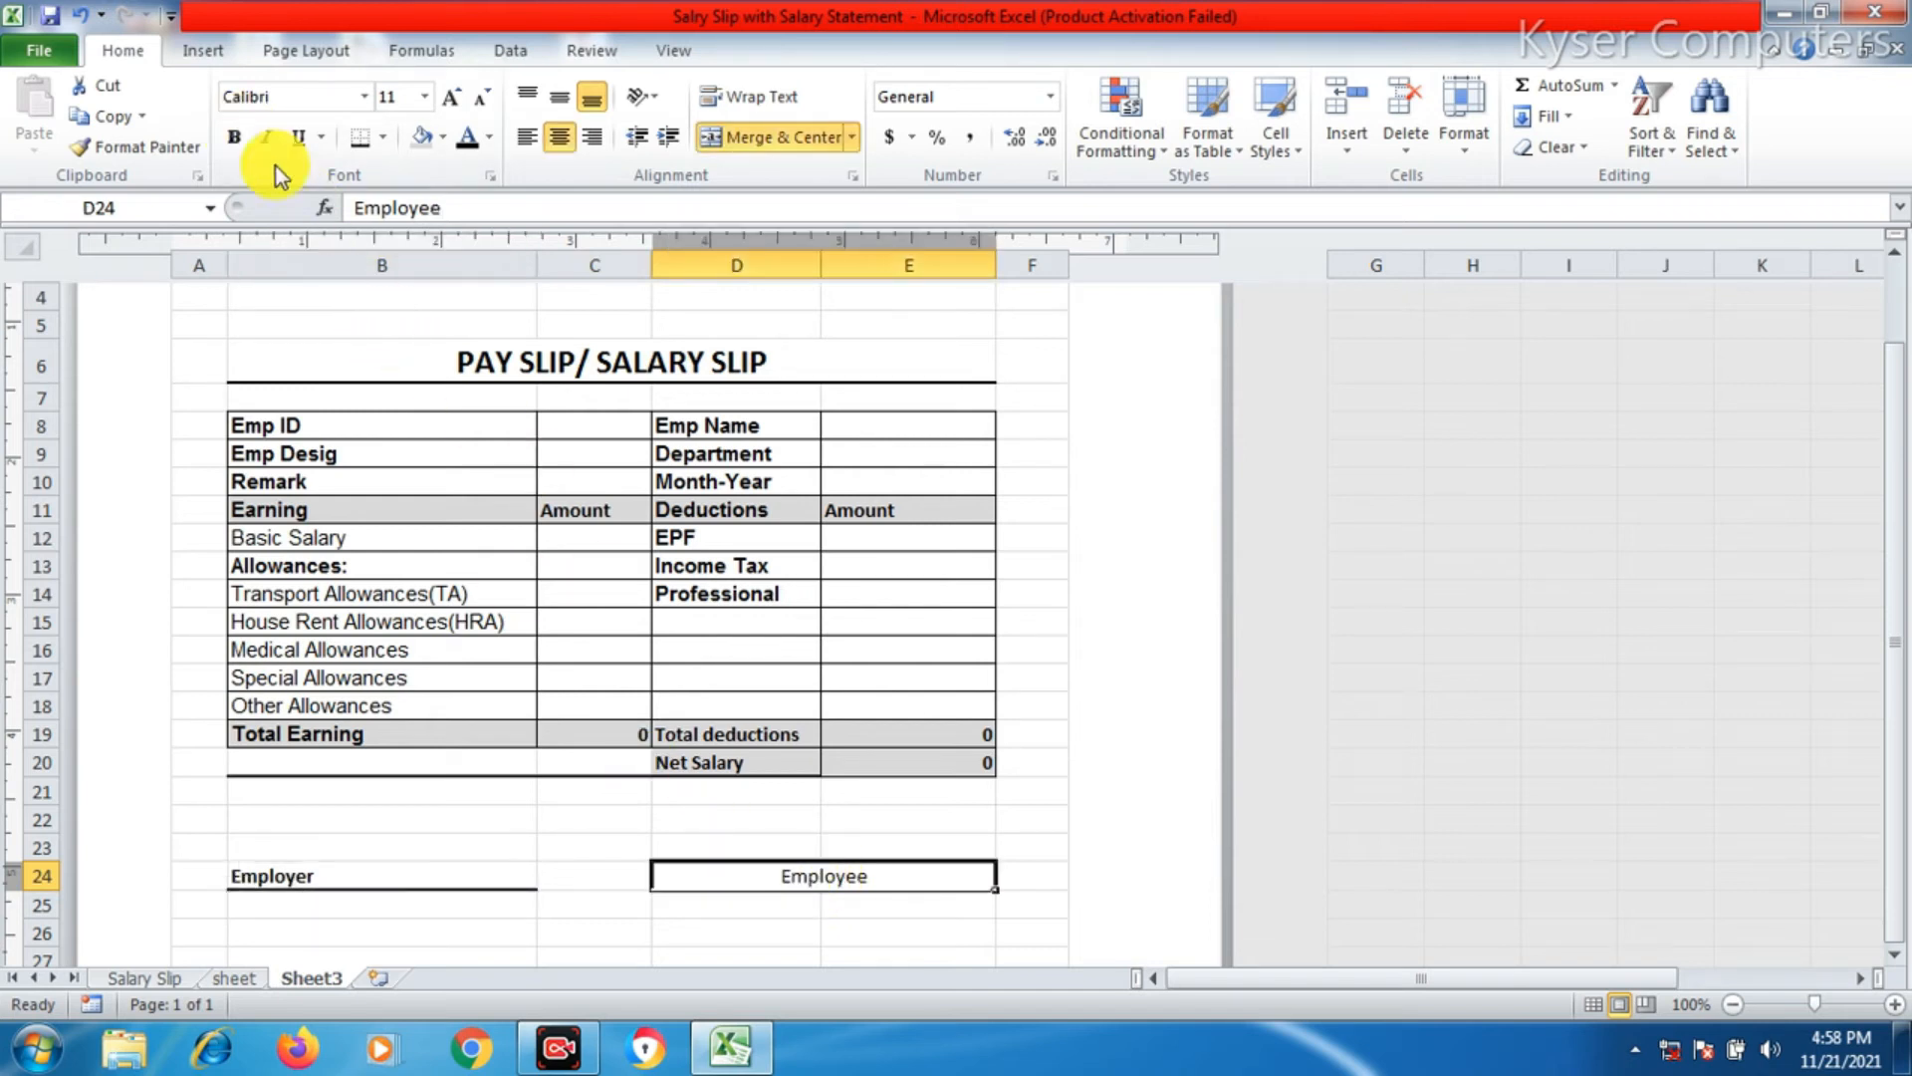
- Apply outside borders around the whole pay slip, range A1:F26
{"action": "left_click", "coordinate": [580, 762]}
{"action": "scroll", "coordinate": [478, 857], "scroll_direction": "up", "scroll_amount": 3}
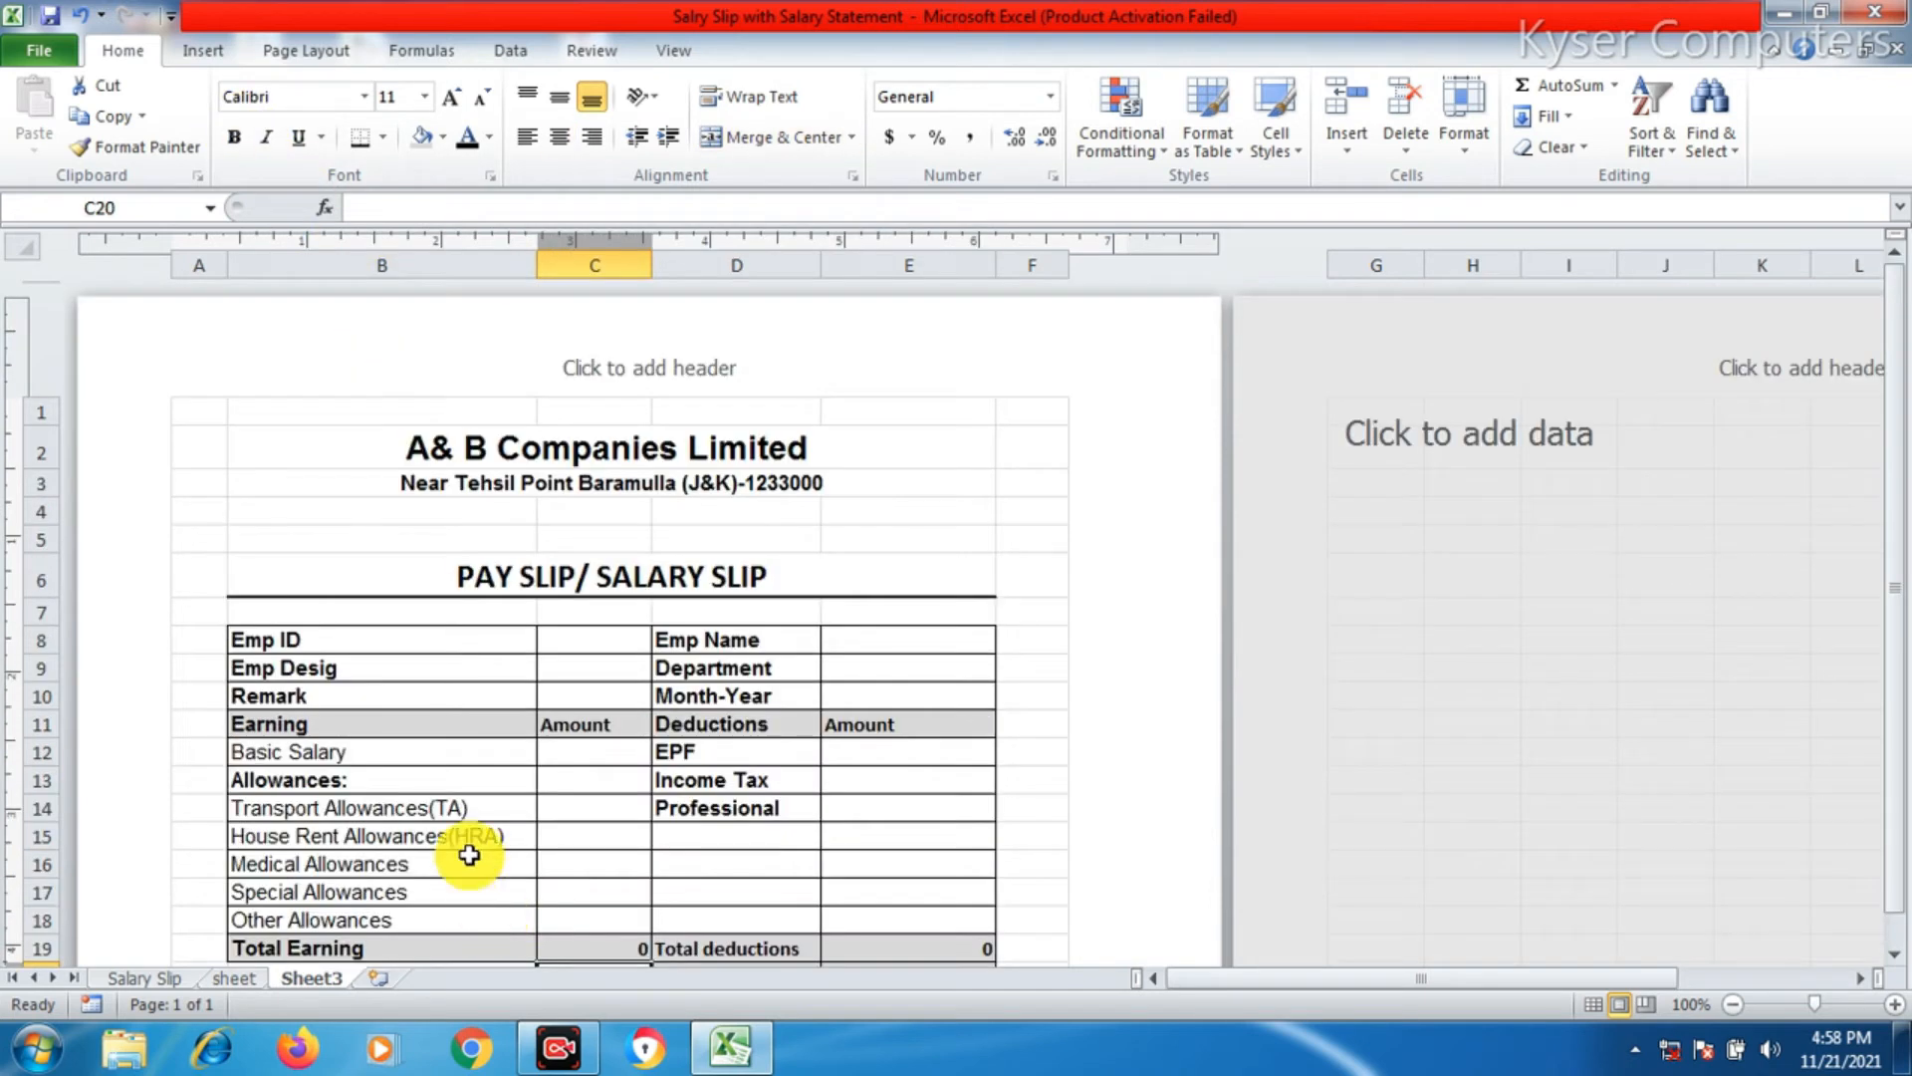
{"action": "left_click_drag", "start_coordinate": [211, 409], "coordinate": [1098, 649]}
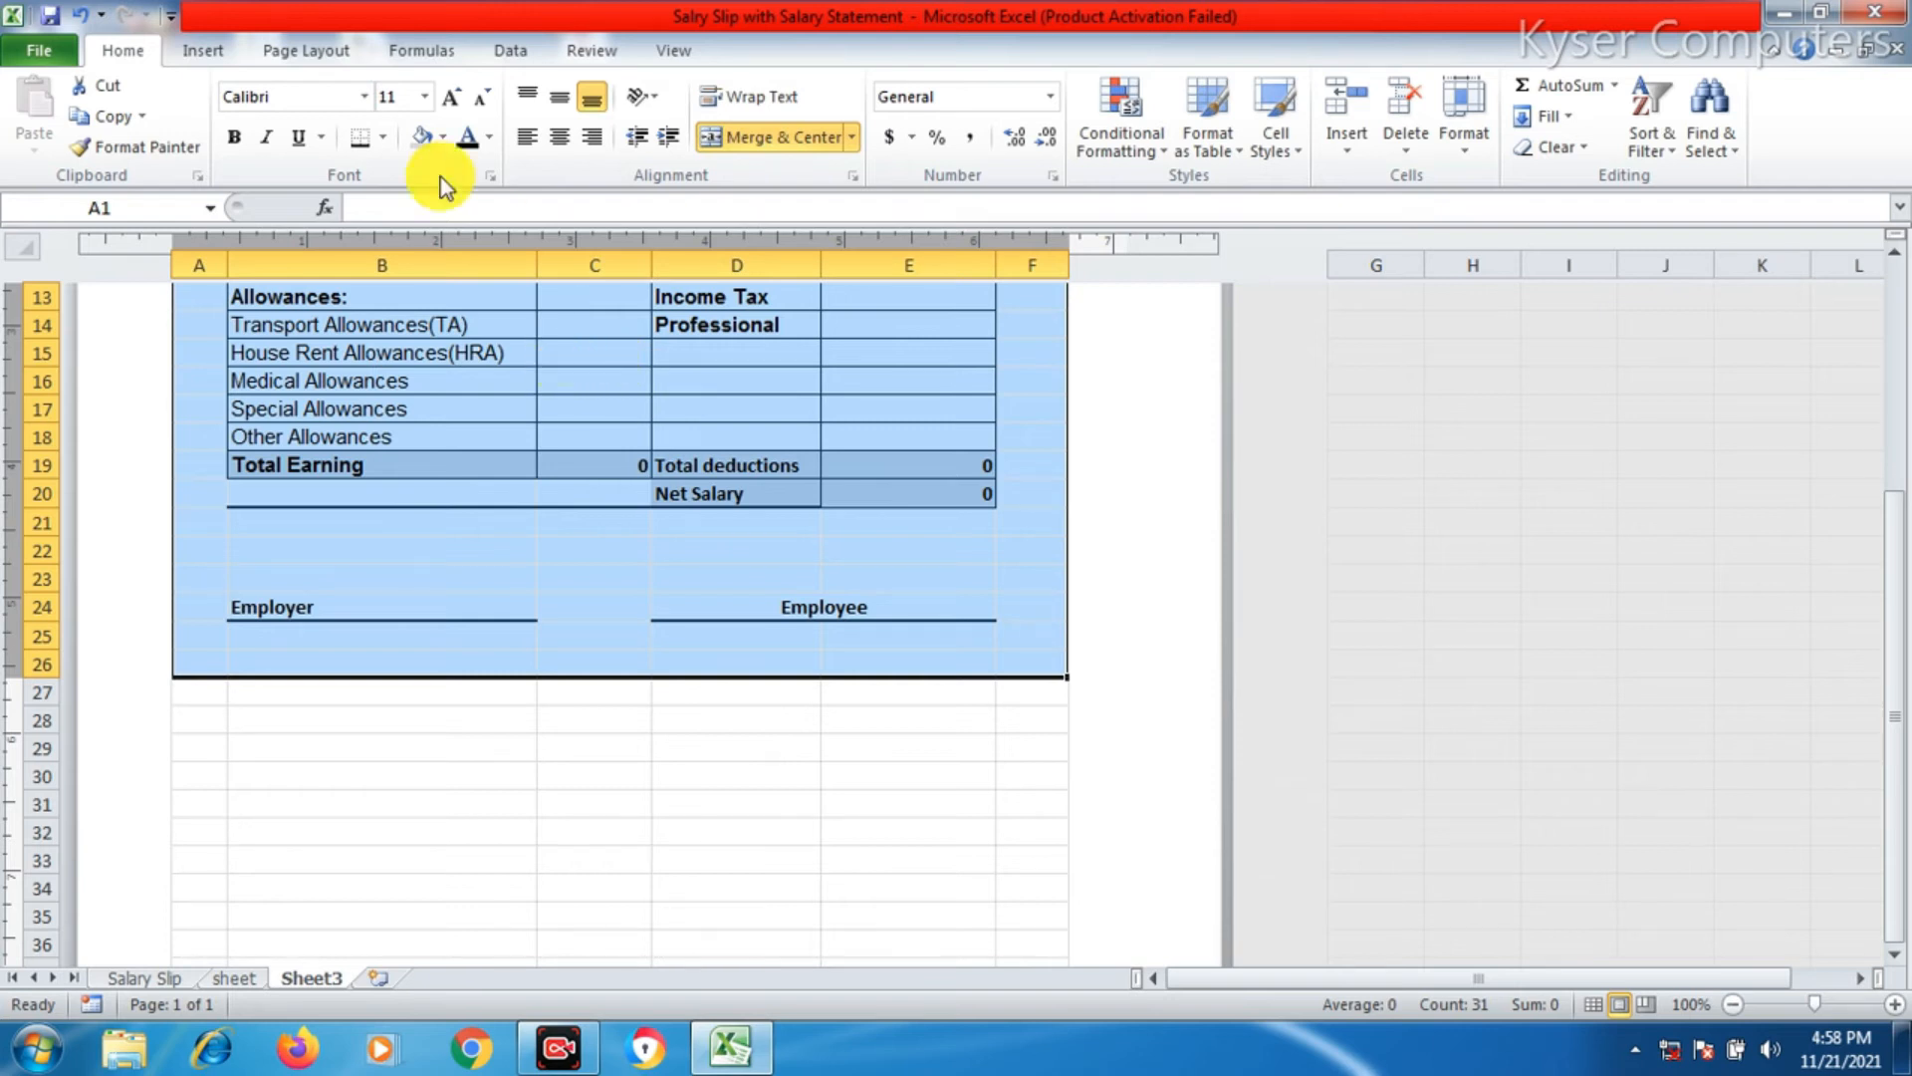
{"action": "left_click", "coordinate": [382, 138]}
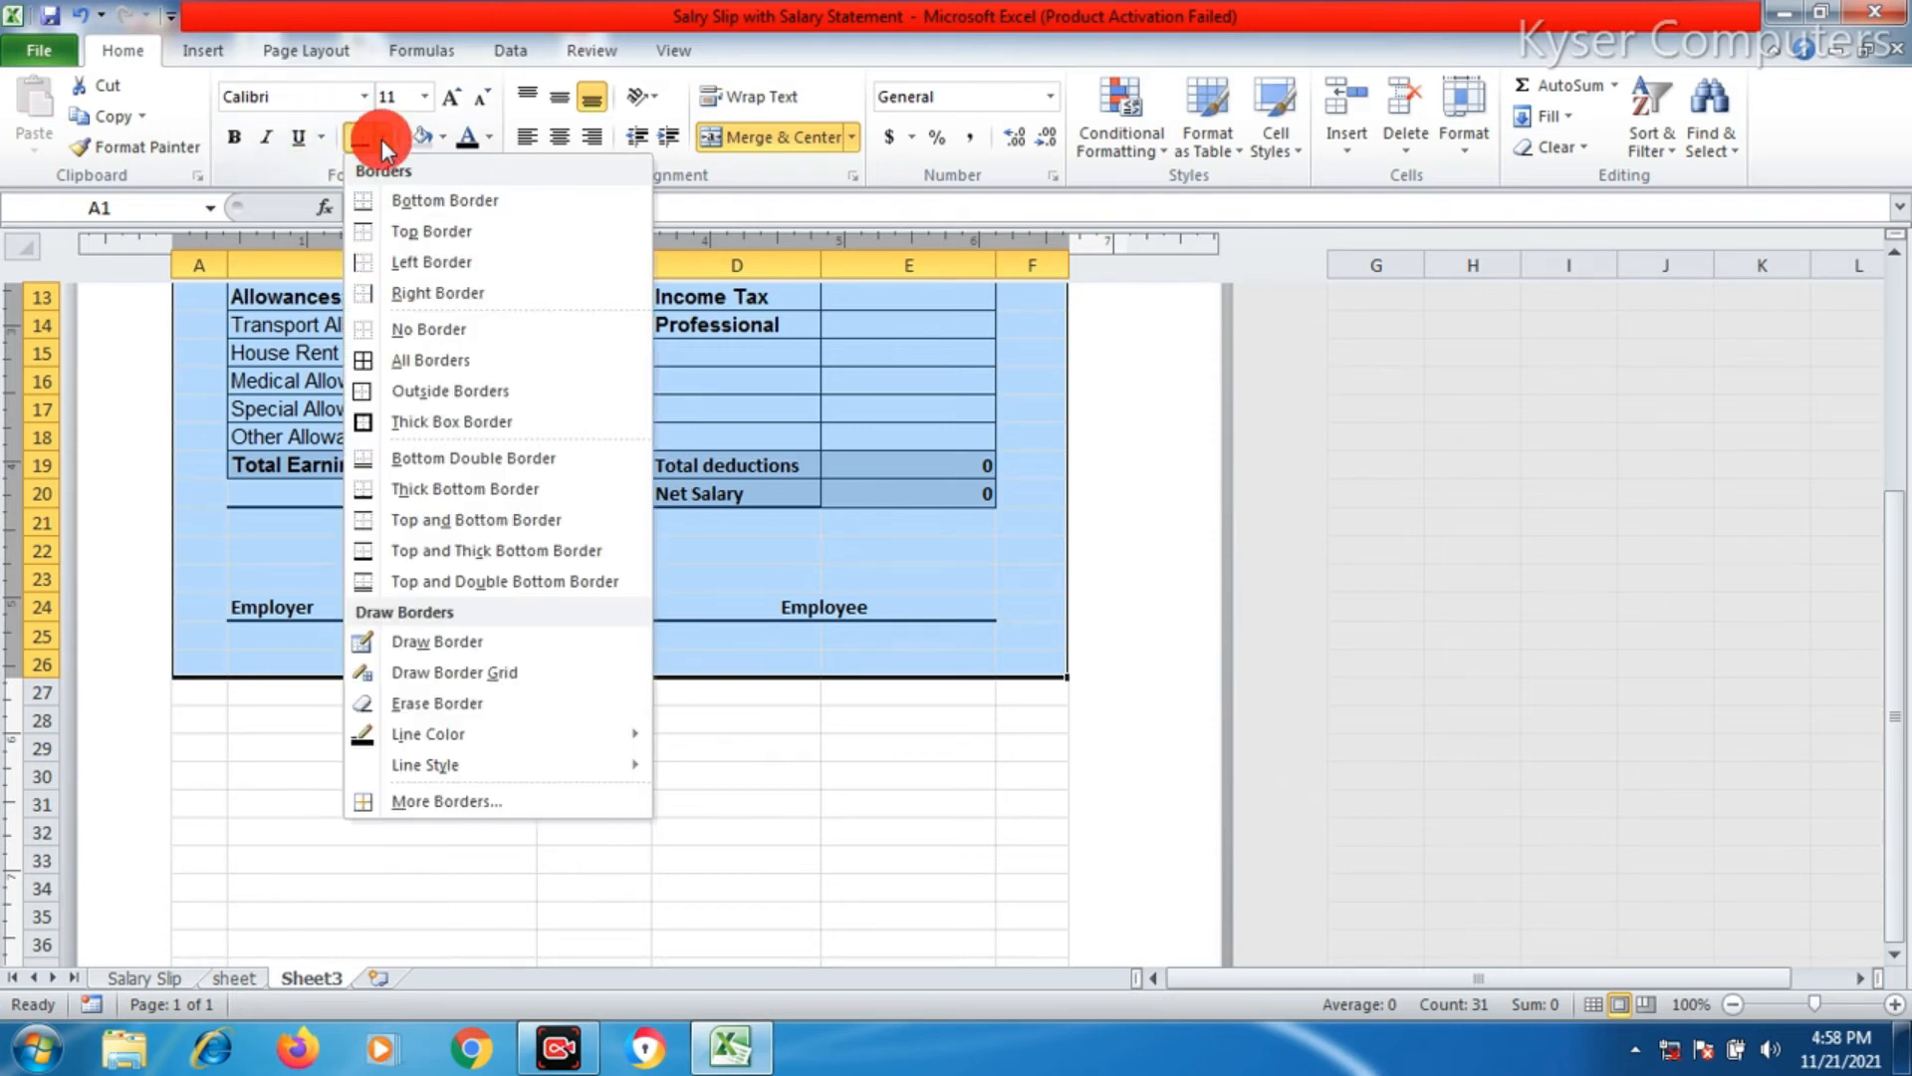
{"action": "left_click", "coordinate": [411, 392]}
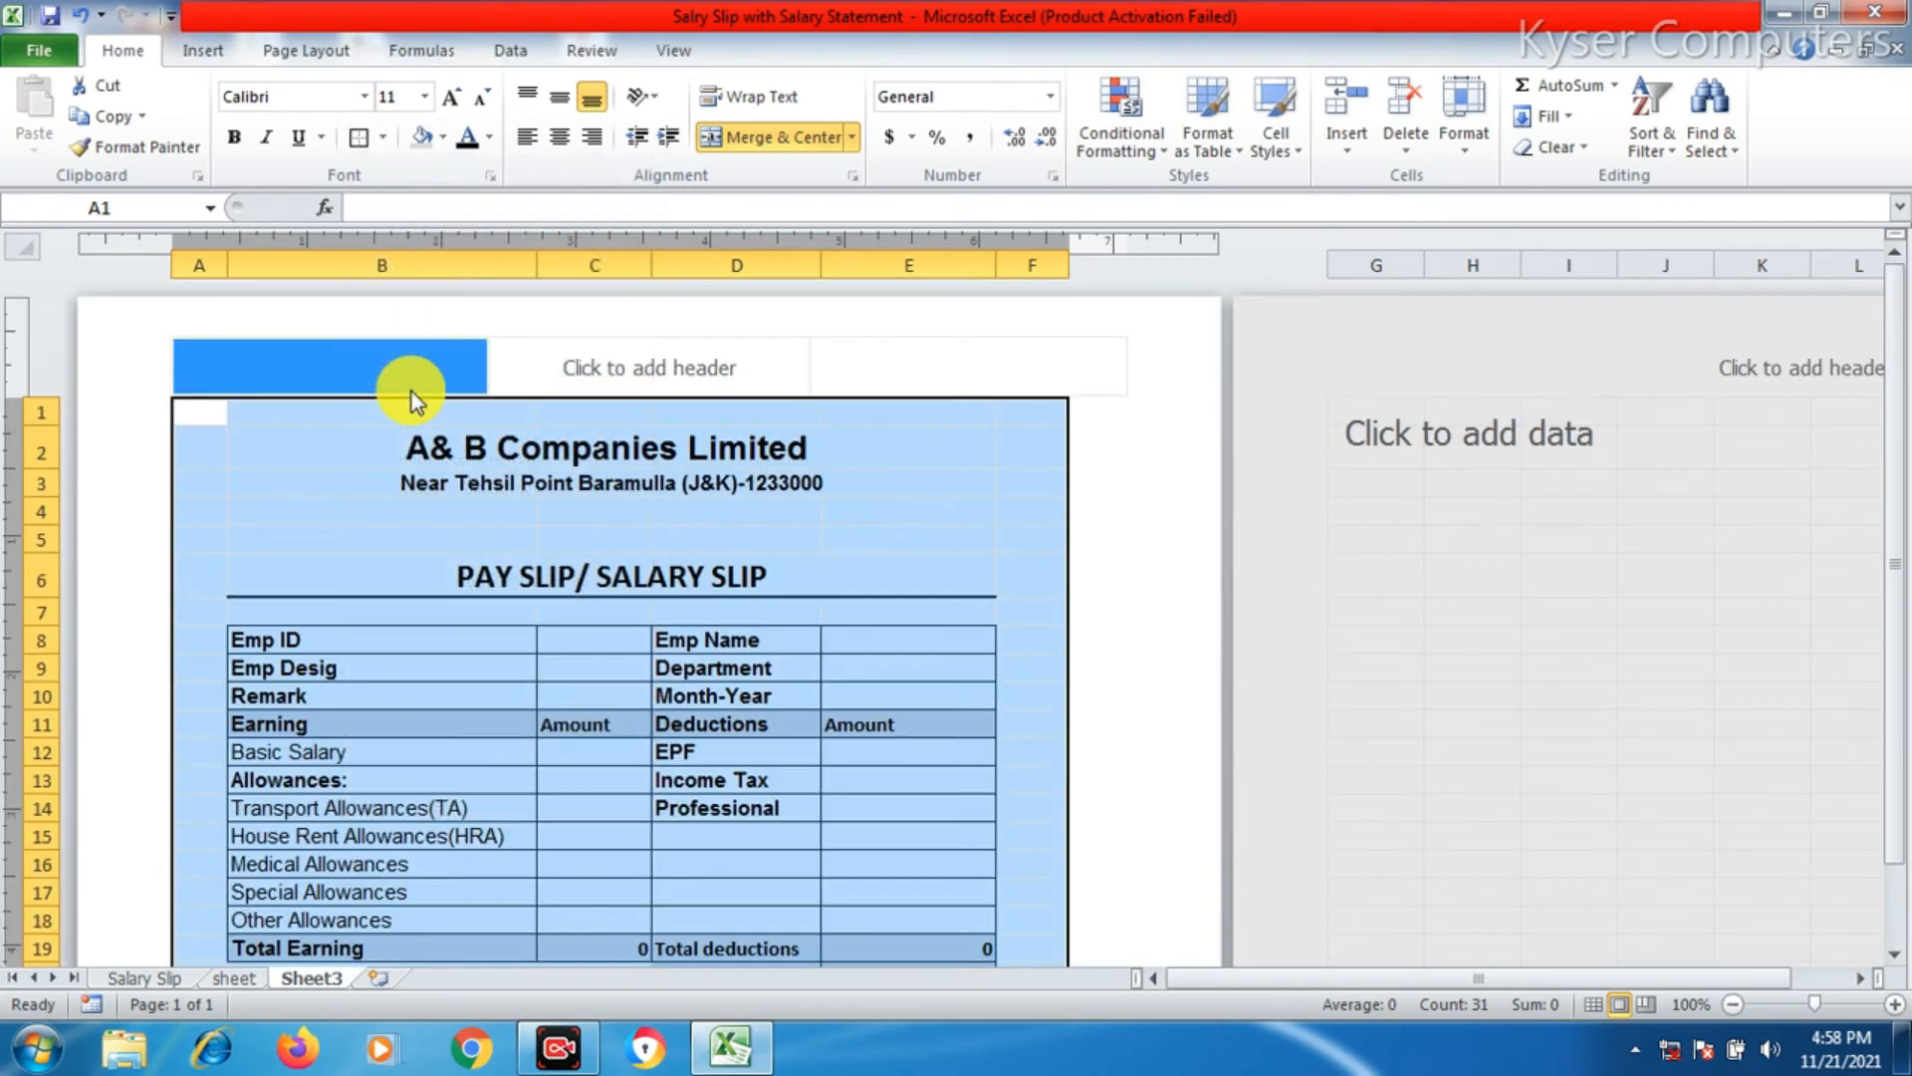
- Hide the gridlines on Sheet3 and deselect the pay slip range
{"action": "left_click", "coordinate": [660, 55]}
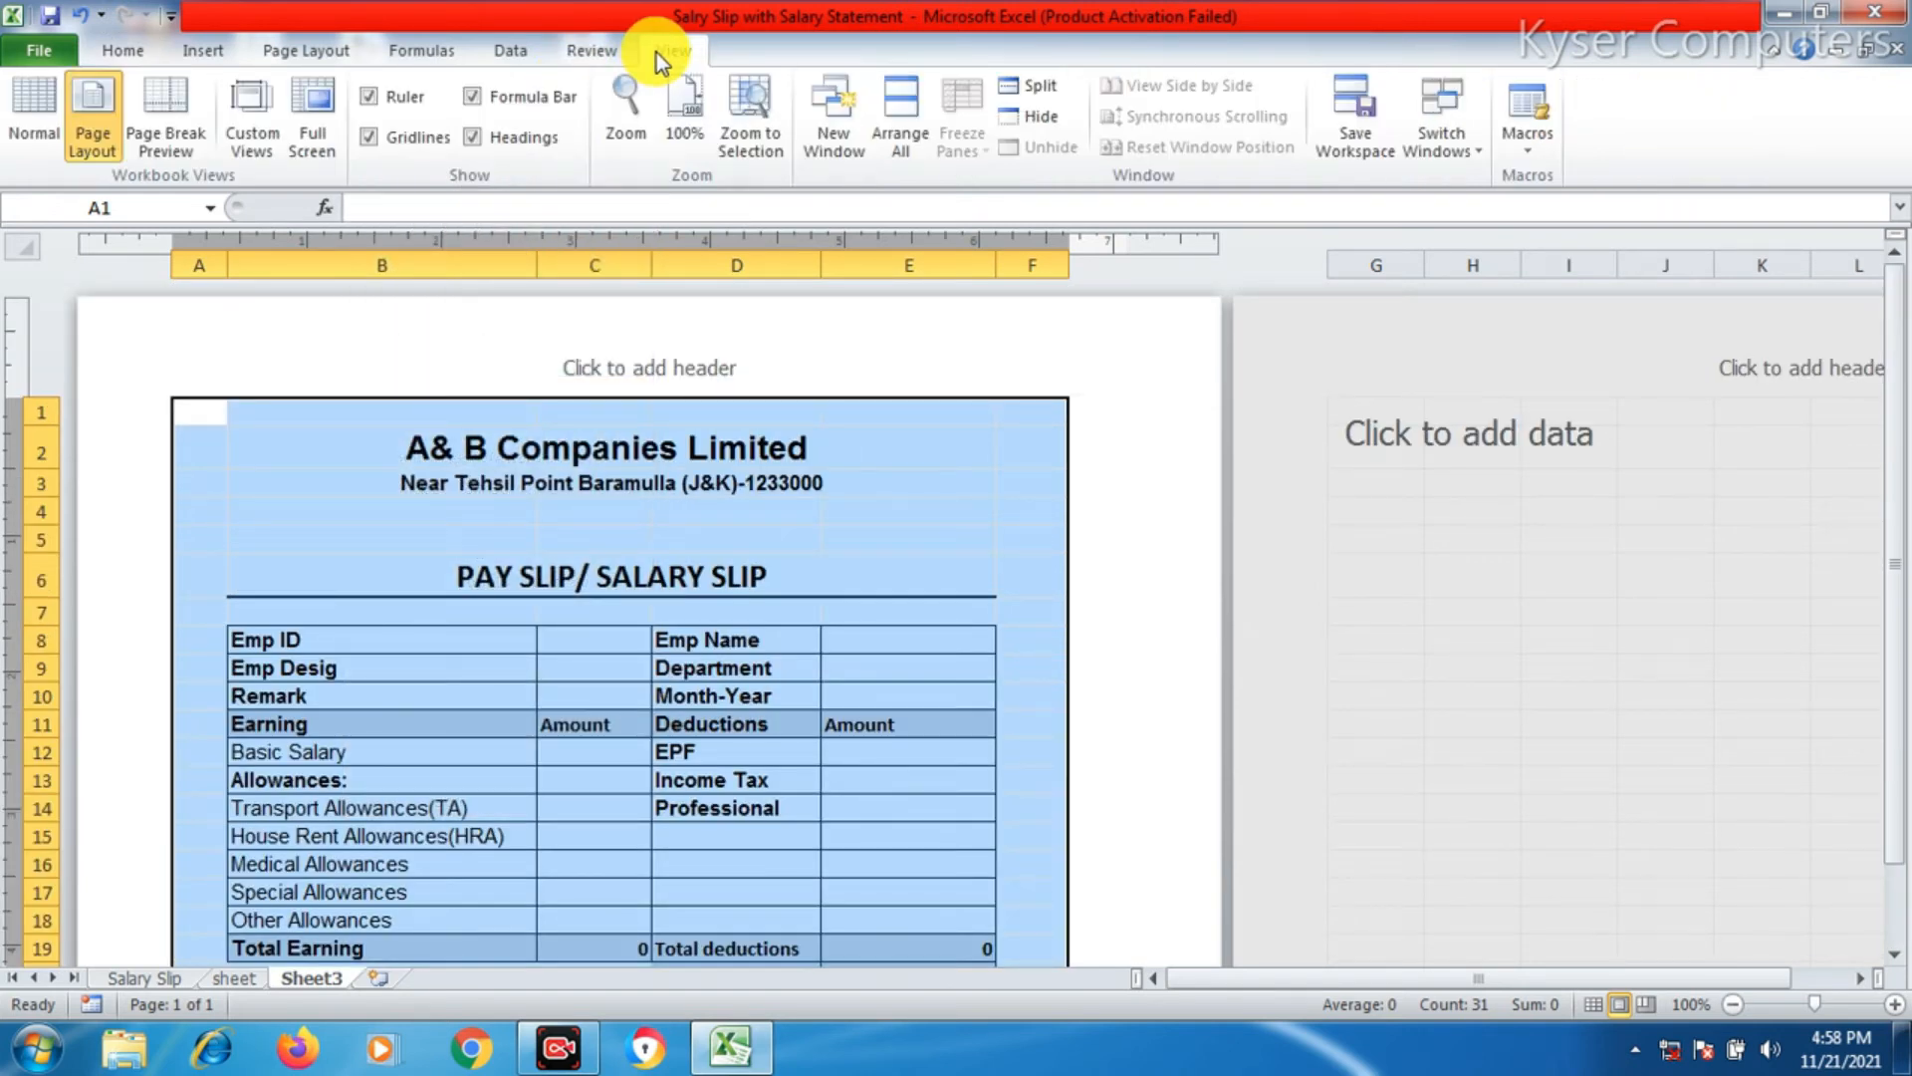
{"action": "left_click", "coordinate": [369, 138]}
{"action": "left_click_drag", "start_coordinate": [490, 781], "coordinate": [493, 762]}
- Examine the pay slip layout at a larger zoom, from the title and salary table down to the signature lines
{"action": "scroll", "coordinate": [487, 769], "scroll_direction": "down", "scroll_amount": 4}
{"action": "scroll", "coordinate": [487, 769], "scroll_direction": "up", "scroll_amount": 4}
{"action": "scroll", "coordinate": [486, 769], "scroll_direction": "down", "scroll_amount": 2}
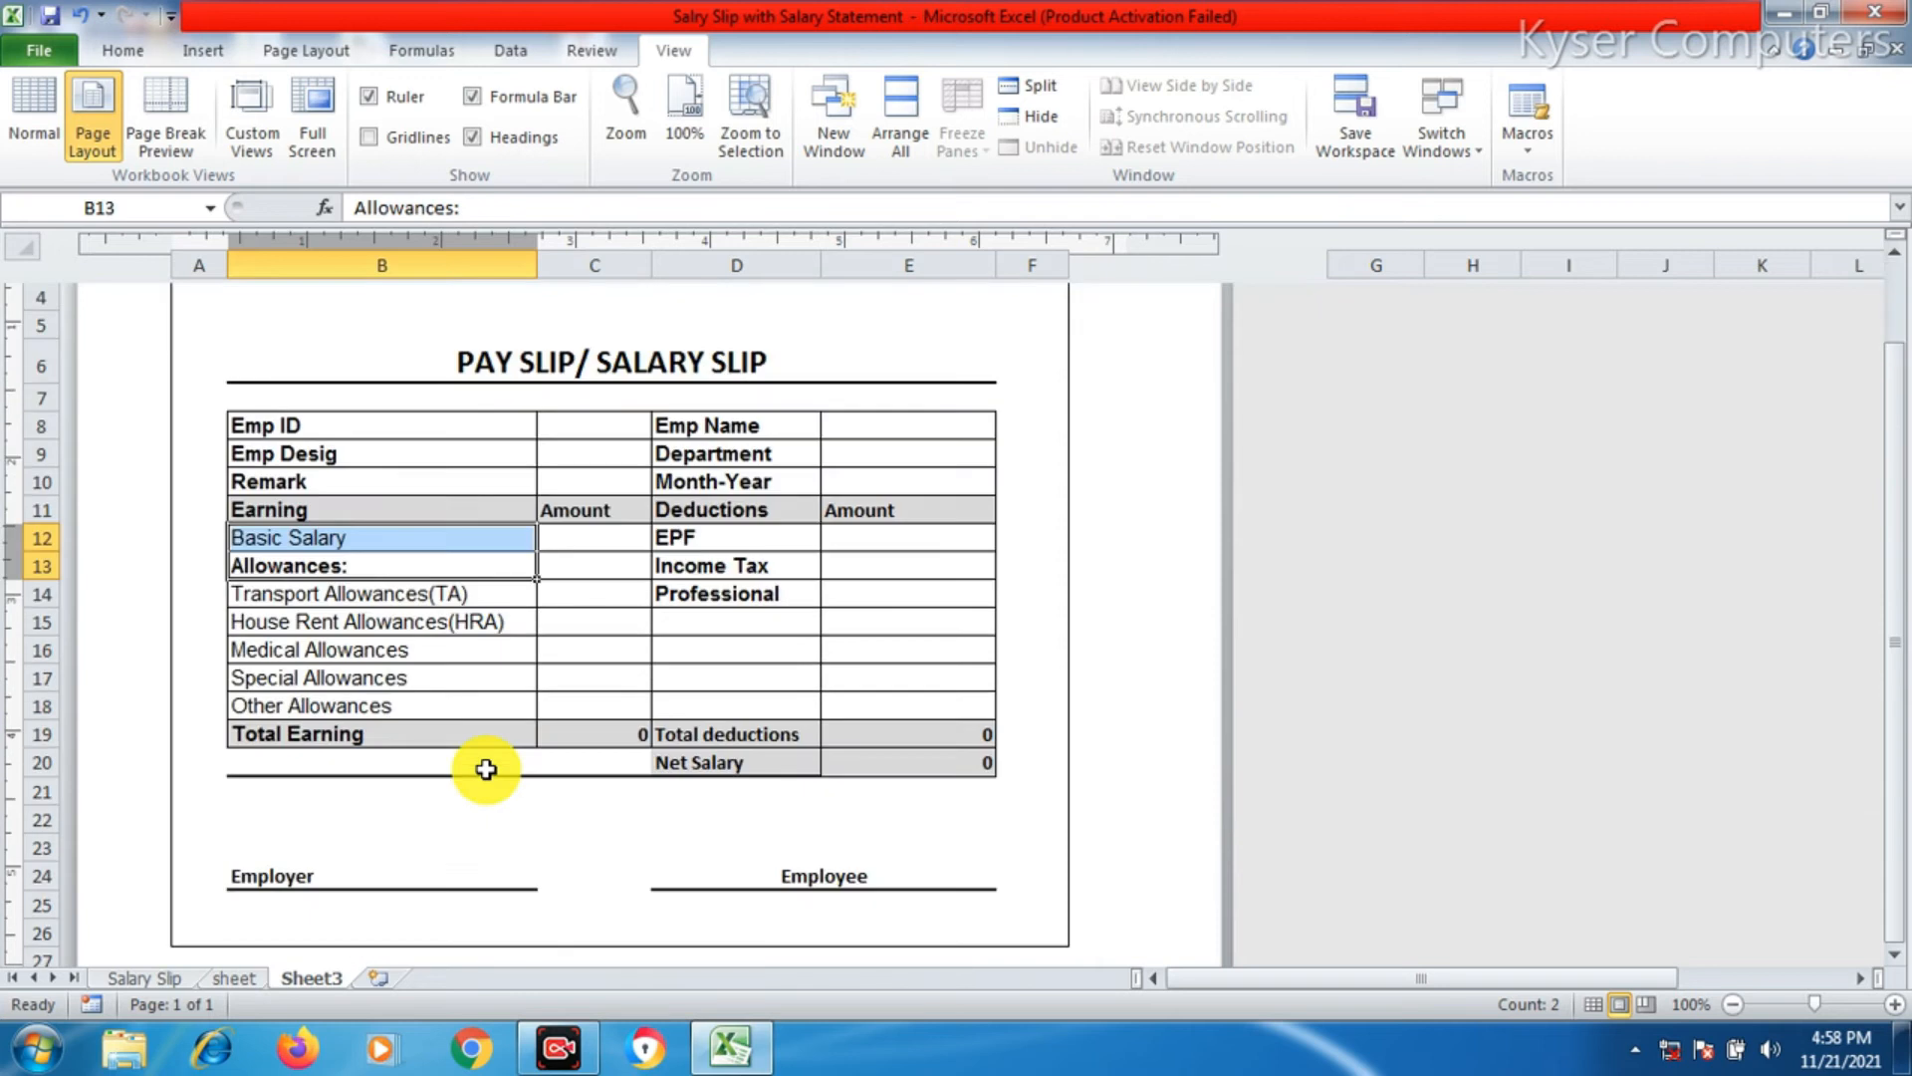
{"action": "left_click", "coordinate": [490, 735]}
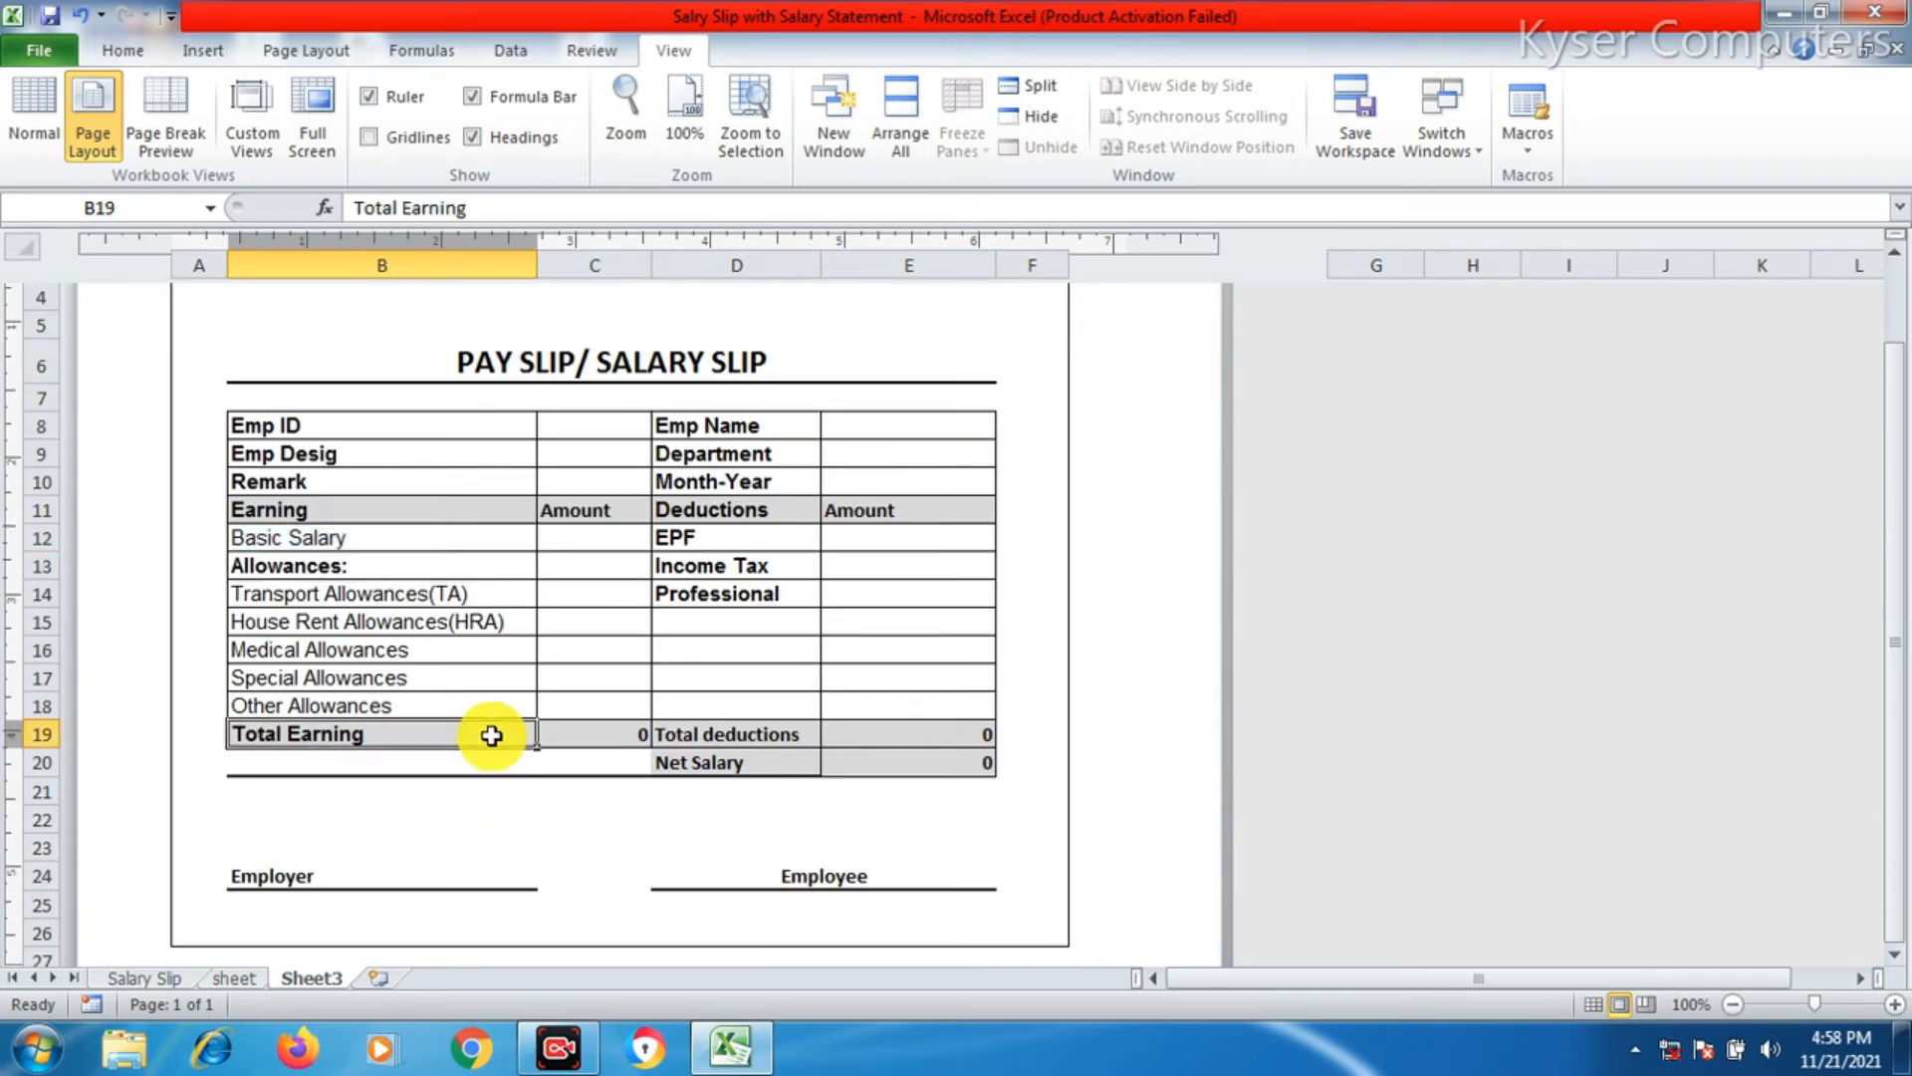
{"action": "scroll", "coordinate": [490, 735], "scroll_direction": "up", "scroll_amount": 1}
{"action": "scroll", "coordinate": [492, 736], "scroll_direction": "up", "scroll_amount": 1}
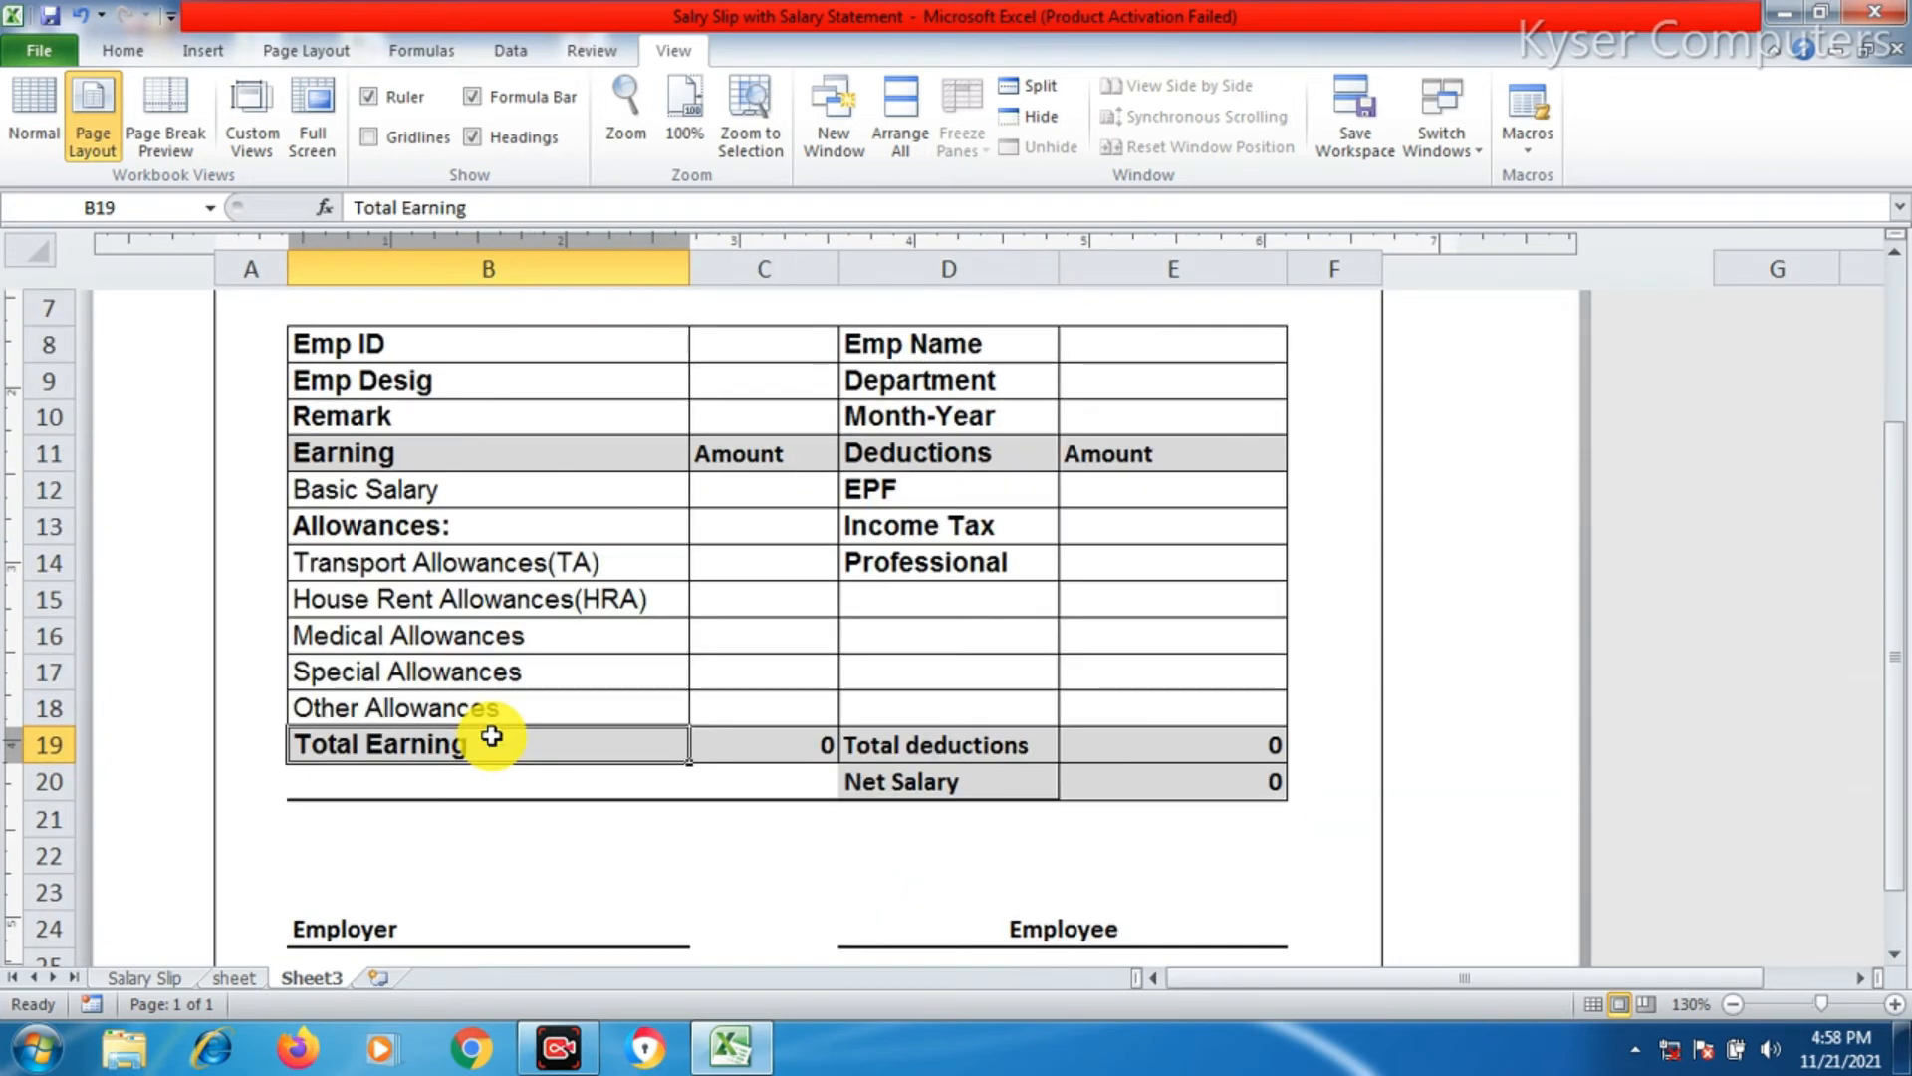
{"action": "left_click_drag", "start_coordinate": [1898, 665], "coordinate": [1865, 598]}
{"action": "left_click", "coordinate": [1122, 730]}
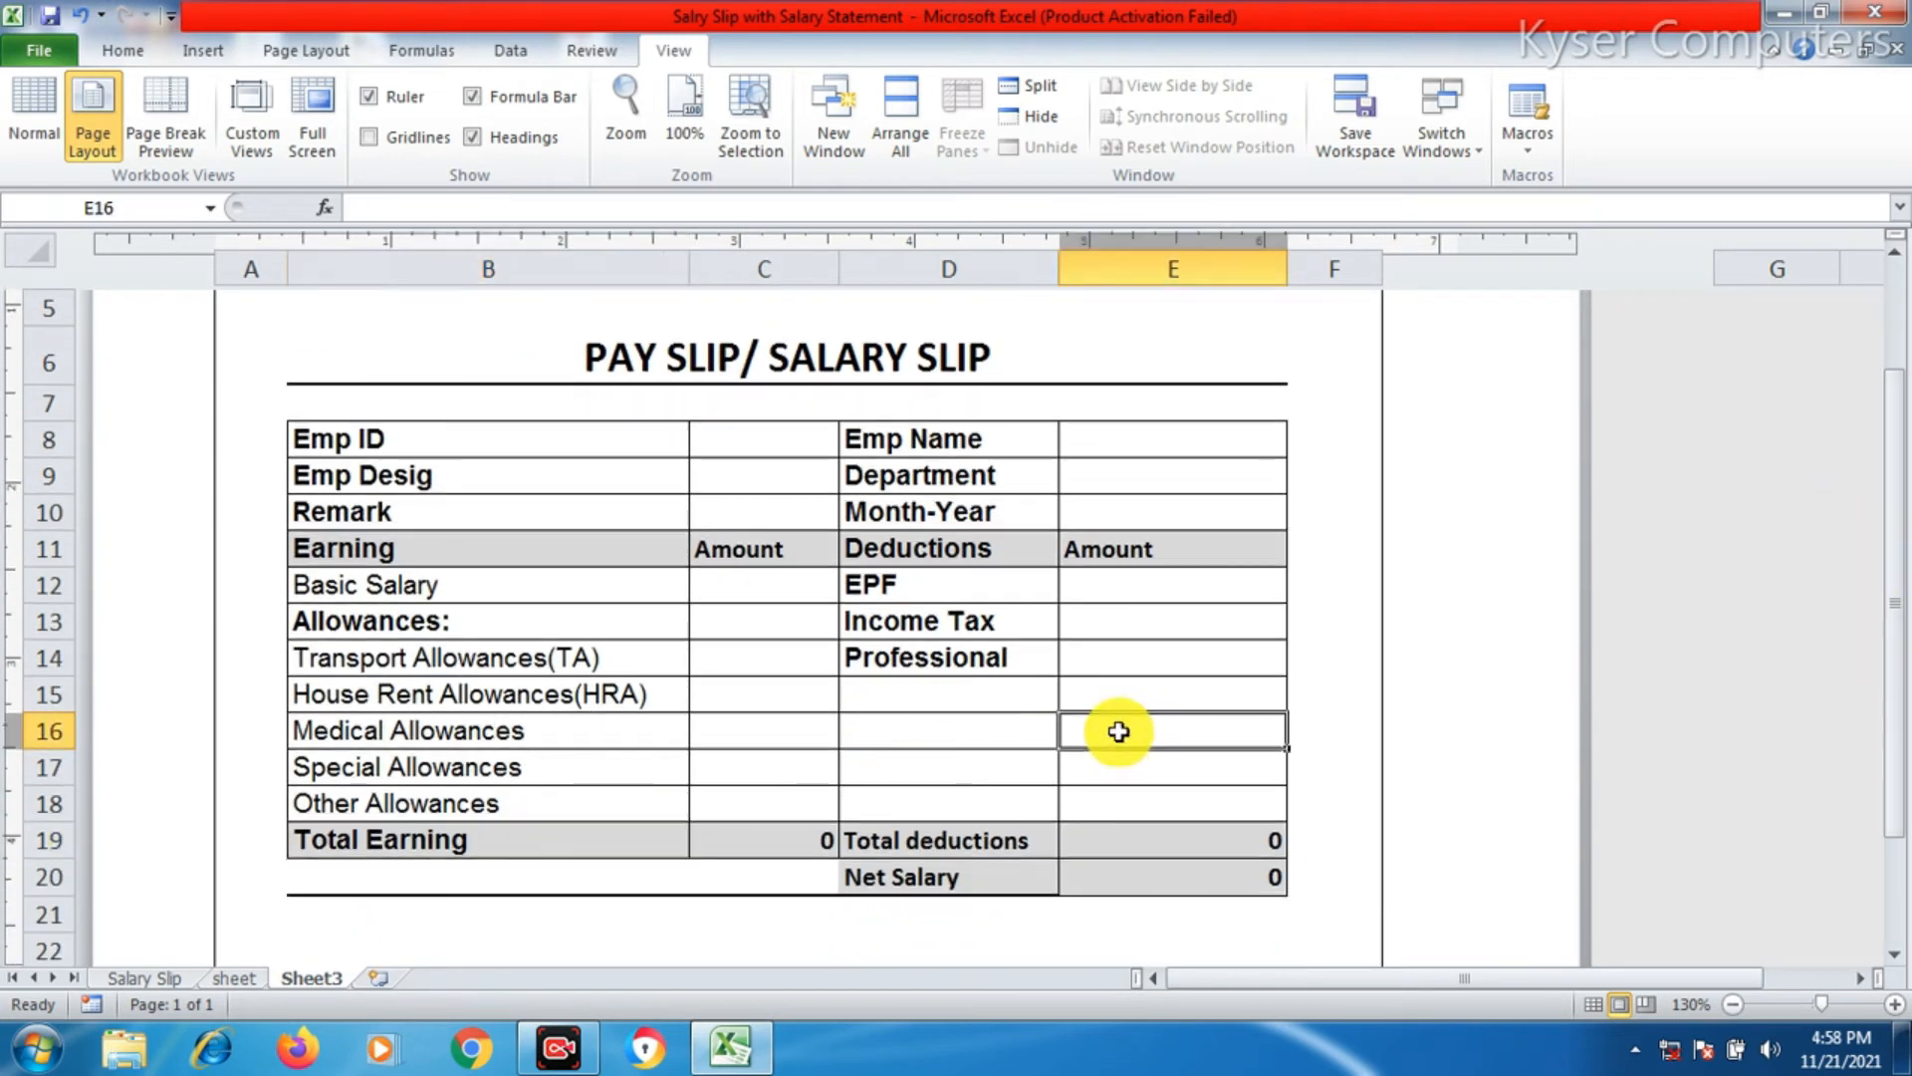
{"action": "scroll", "coordinate": [1123, 730], "scroll_direction": "down", "scroll_amount": 1}
{"action": "left_click", "coordinate": [991, 923]}
{"action": "scroll", "coordinate": [990, 923], "scroll_direction": "down", "scroll_amount": 1}
{"action": "scroll", "coordinate": [997, 926], "scroll_direction": "up", "scroll_amount": 1}
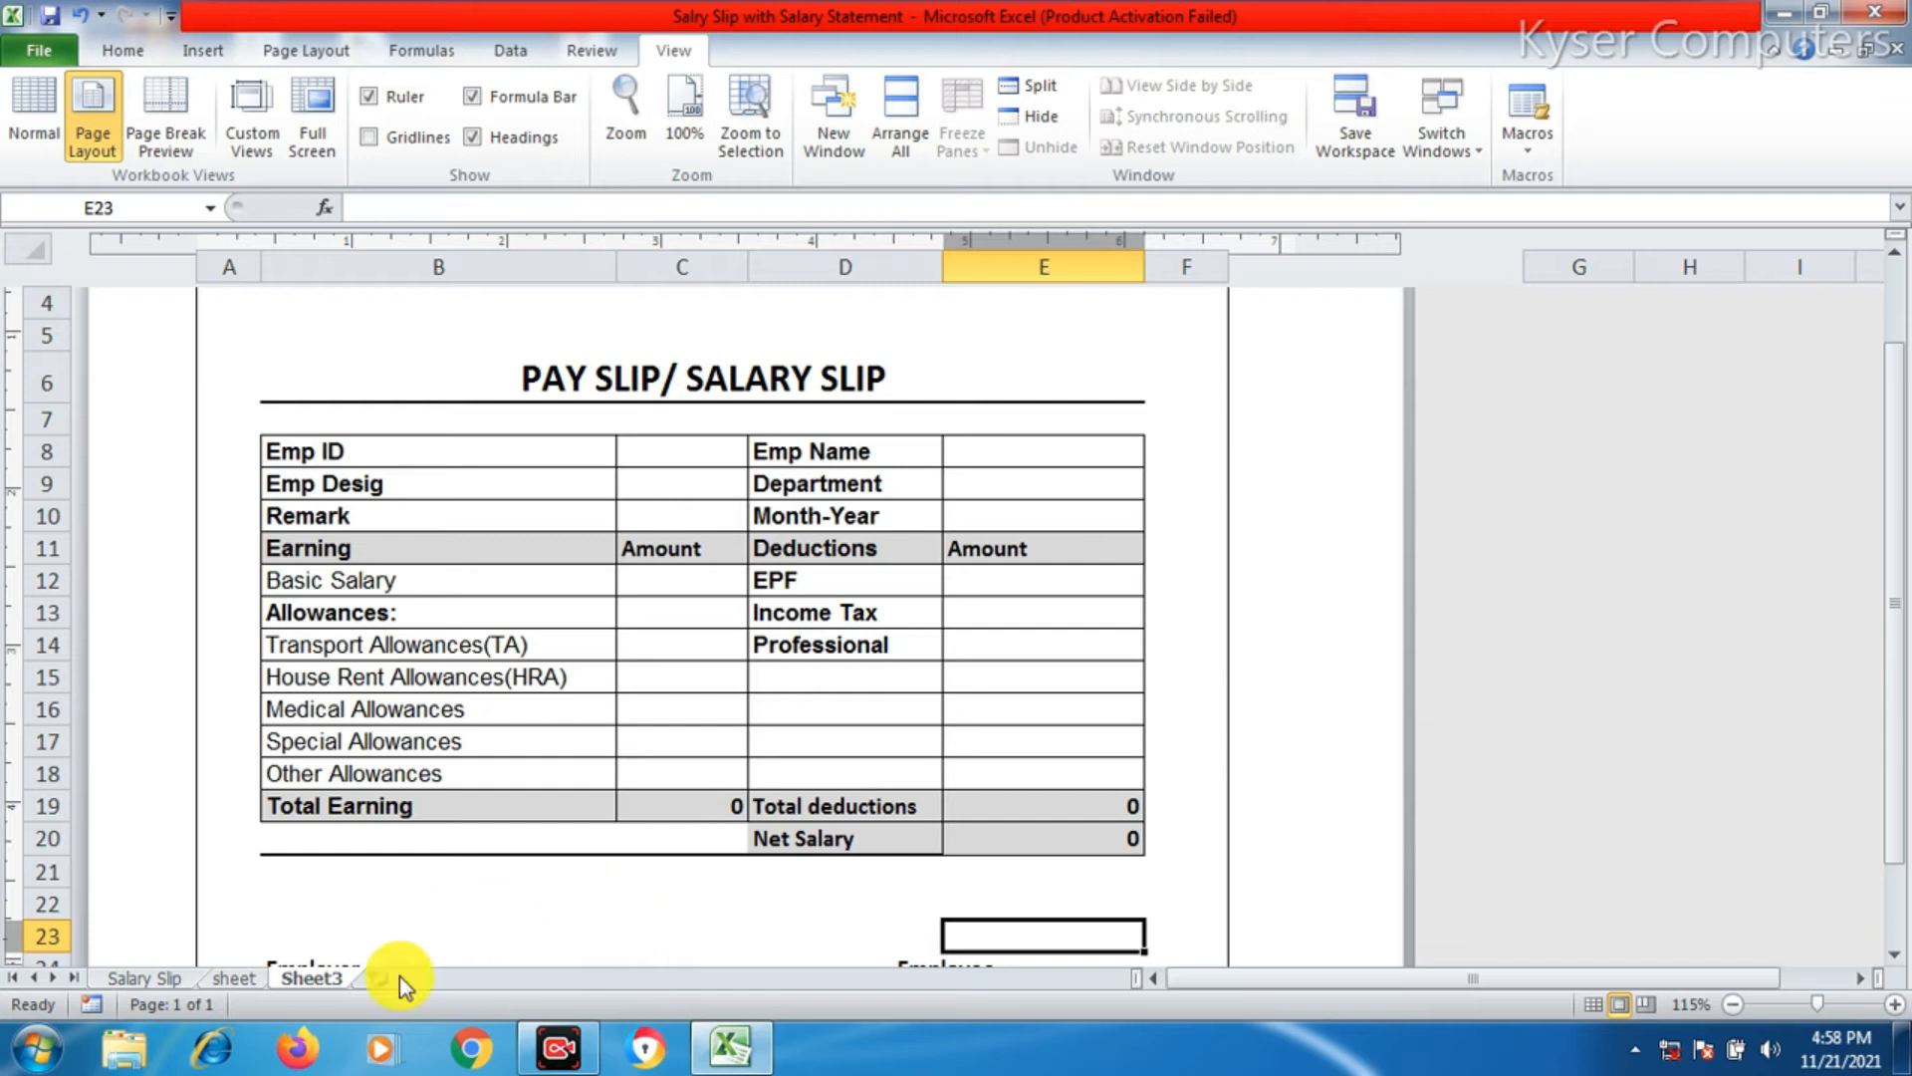
- Review the employee salary table on the "sheet" worksheet and return to the pay slip on Sheet3
{"action": "left_click", "coordinate": [612, 901]}
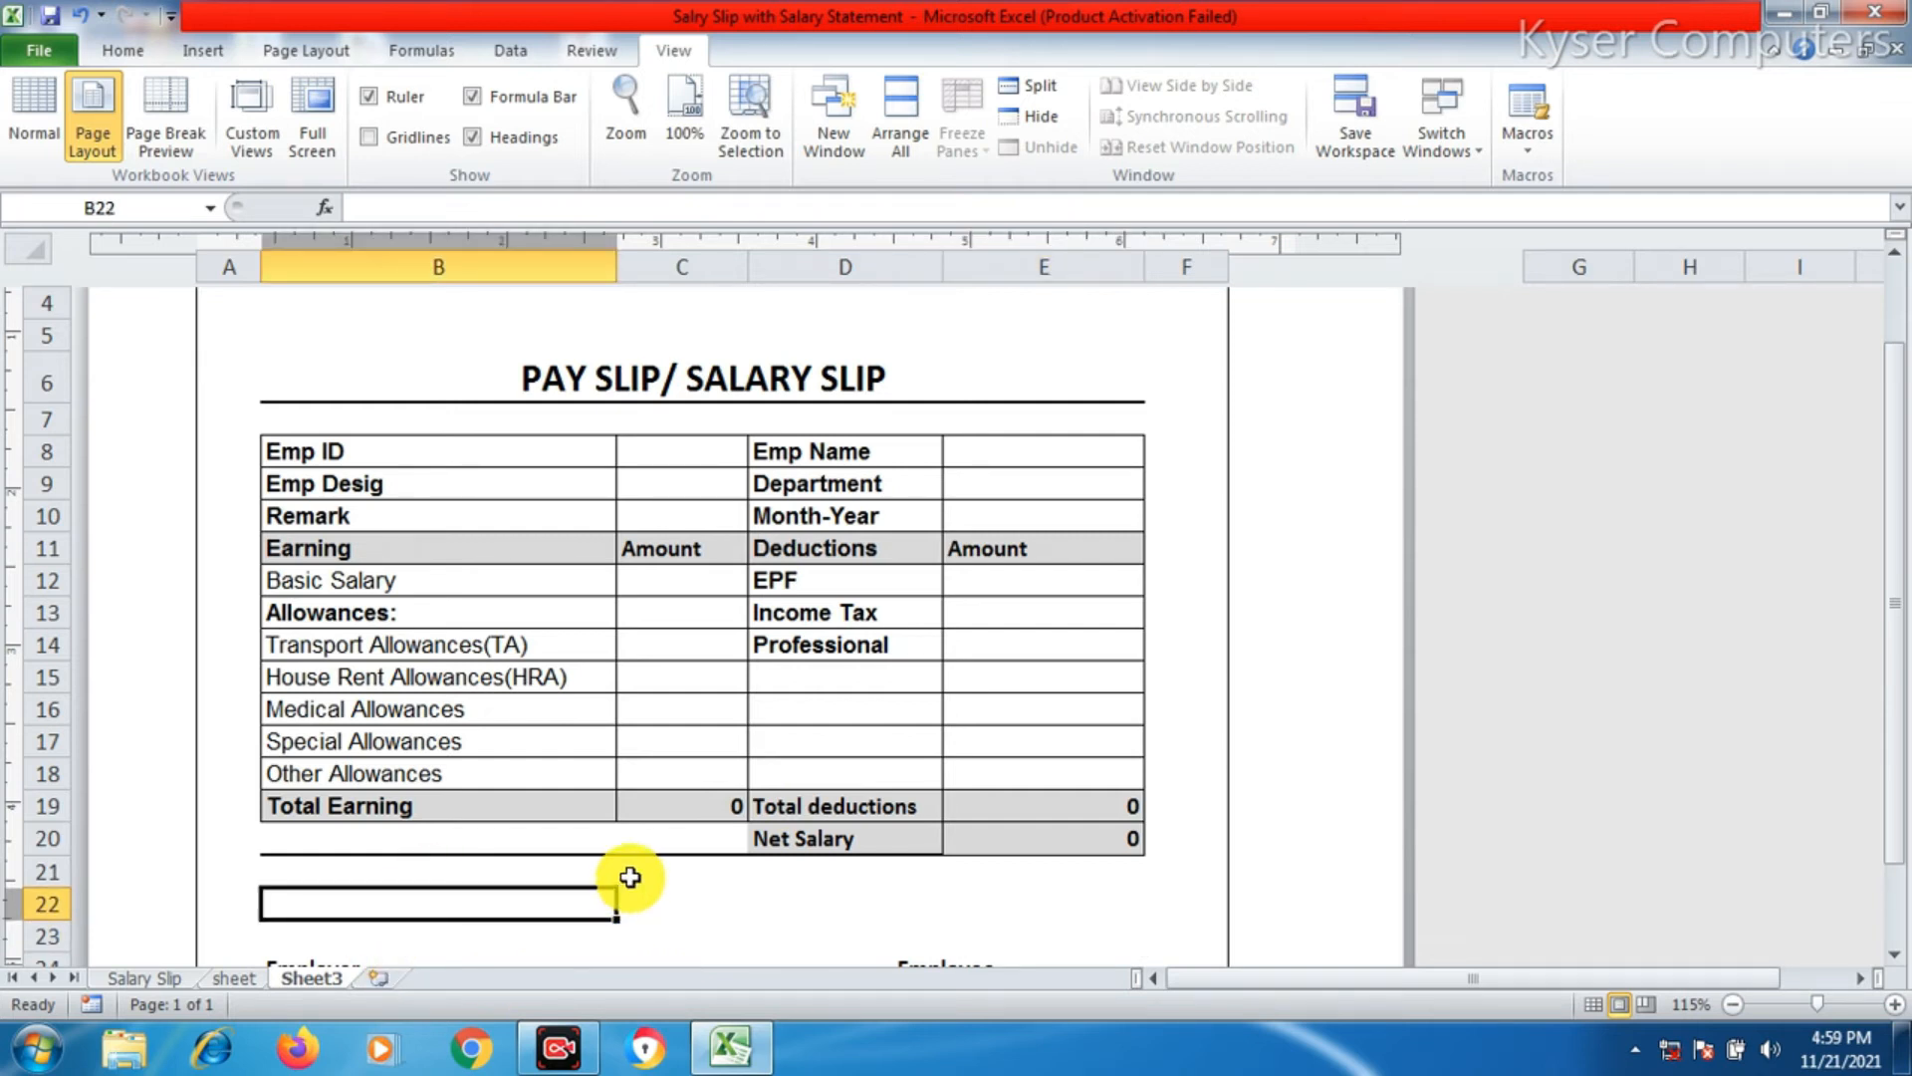
{"action": "left_click", "coordinate": [235, 980]}
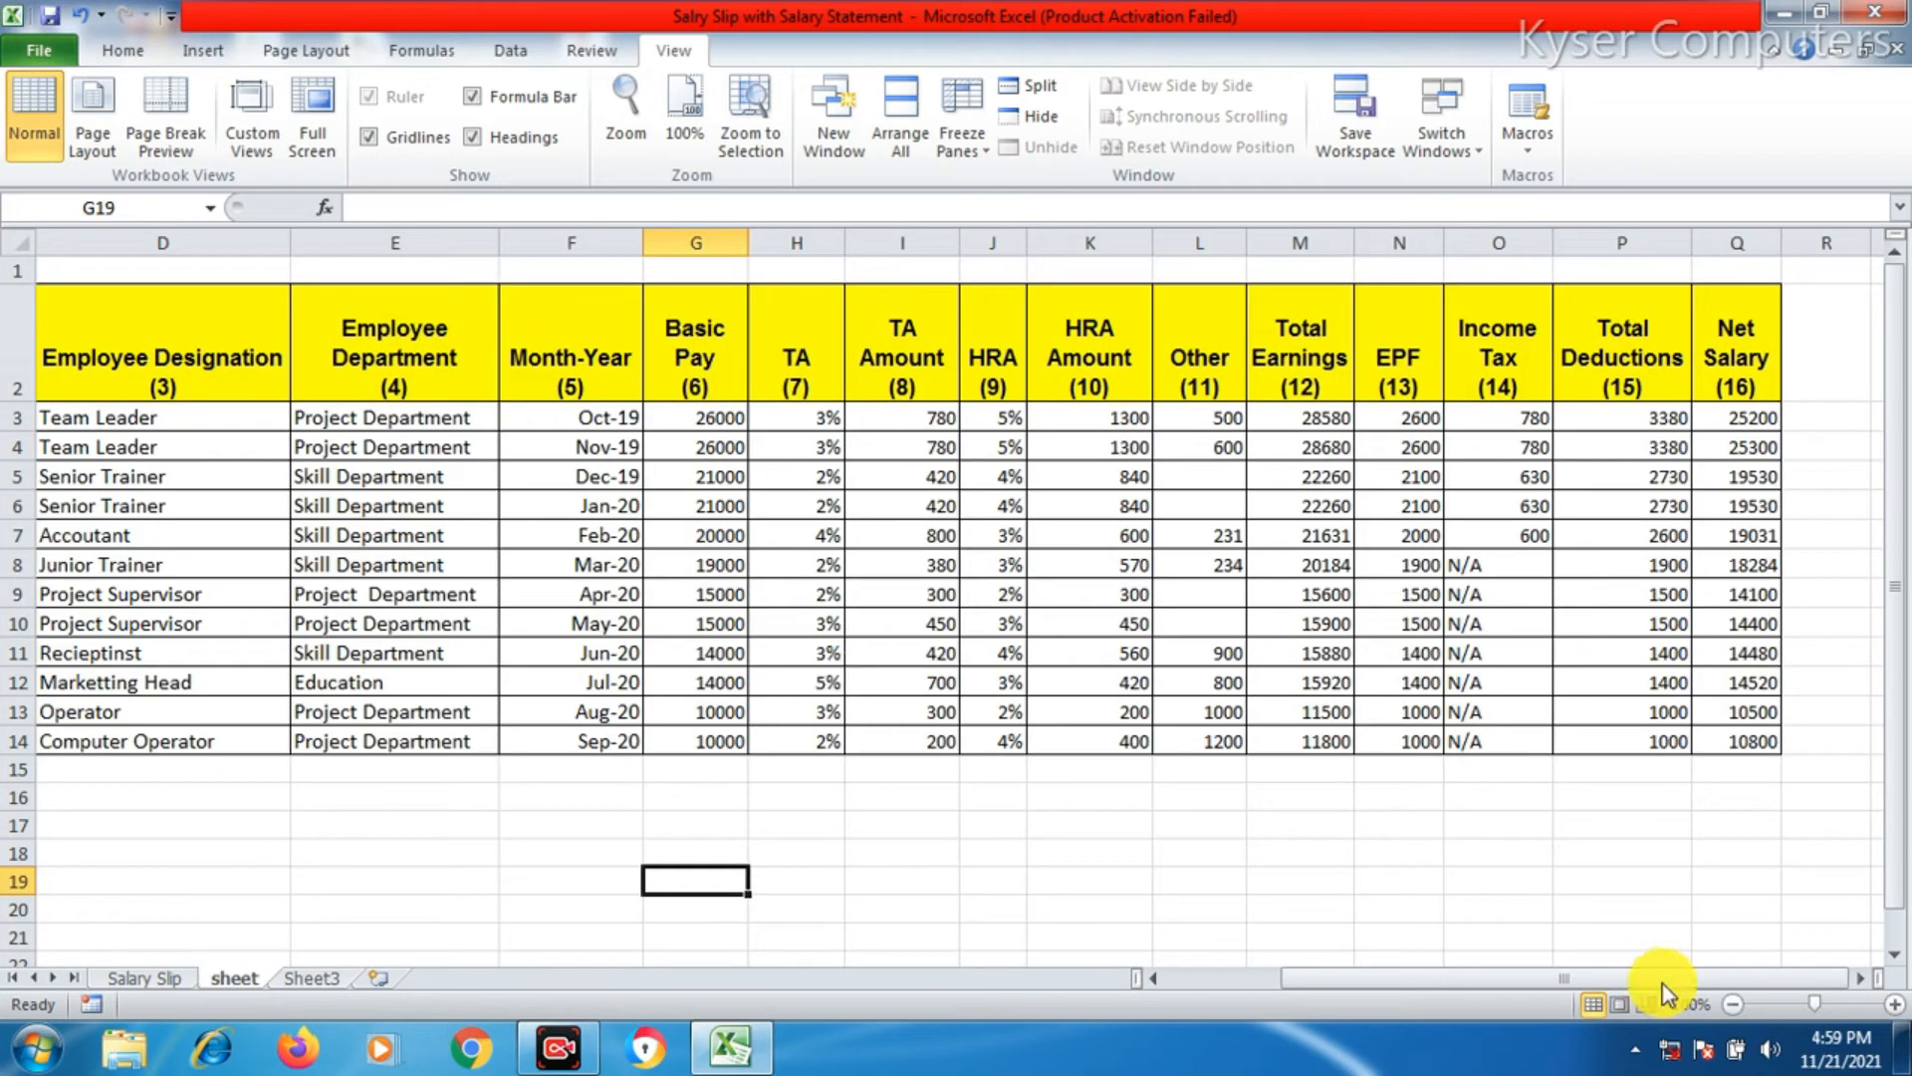
{"action": "left_click_drag", "start_coordinate": [1360, 983], "coordinate": [1243, 1006]}
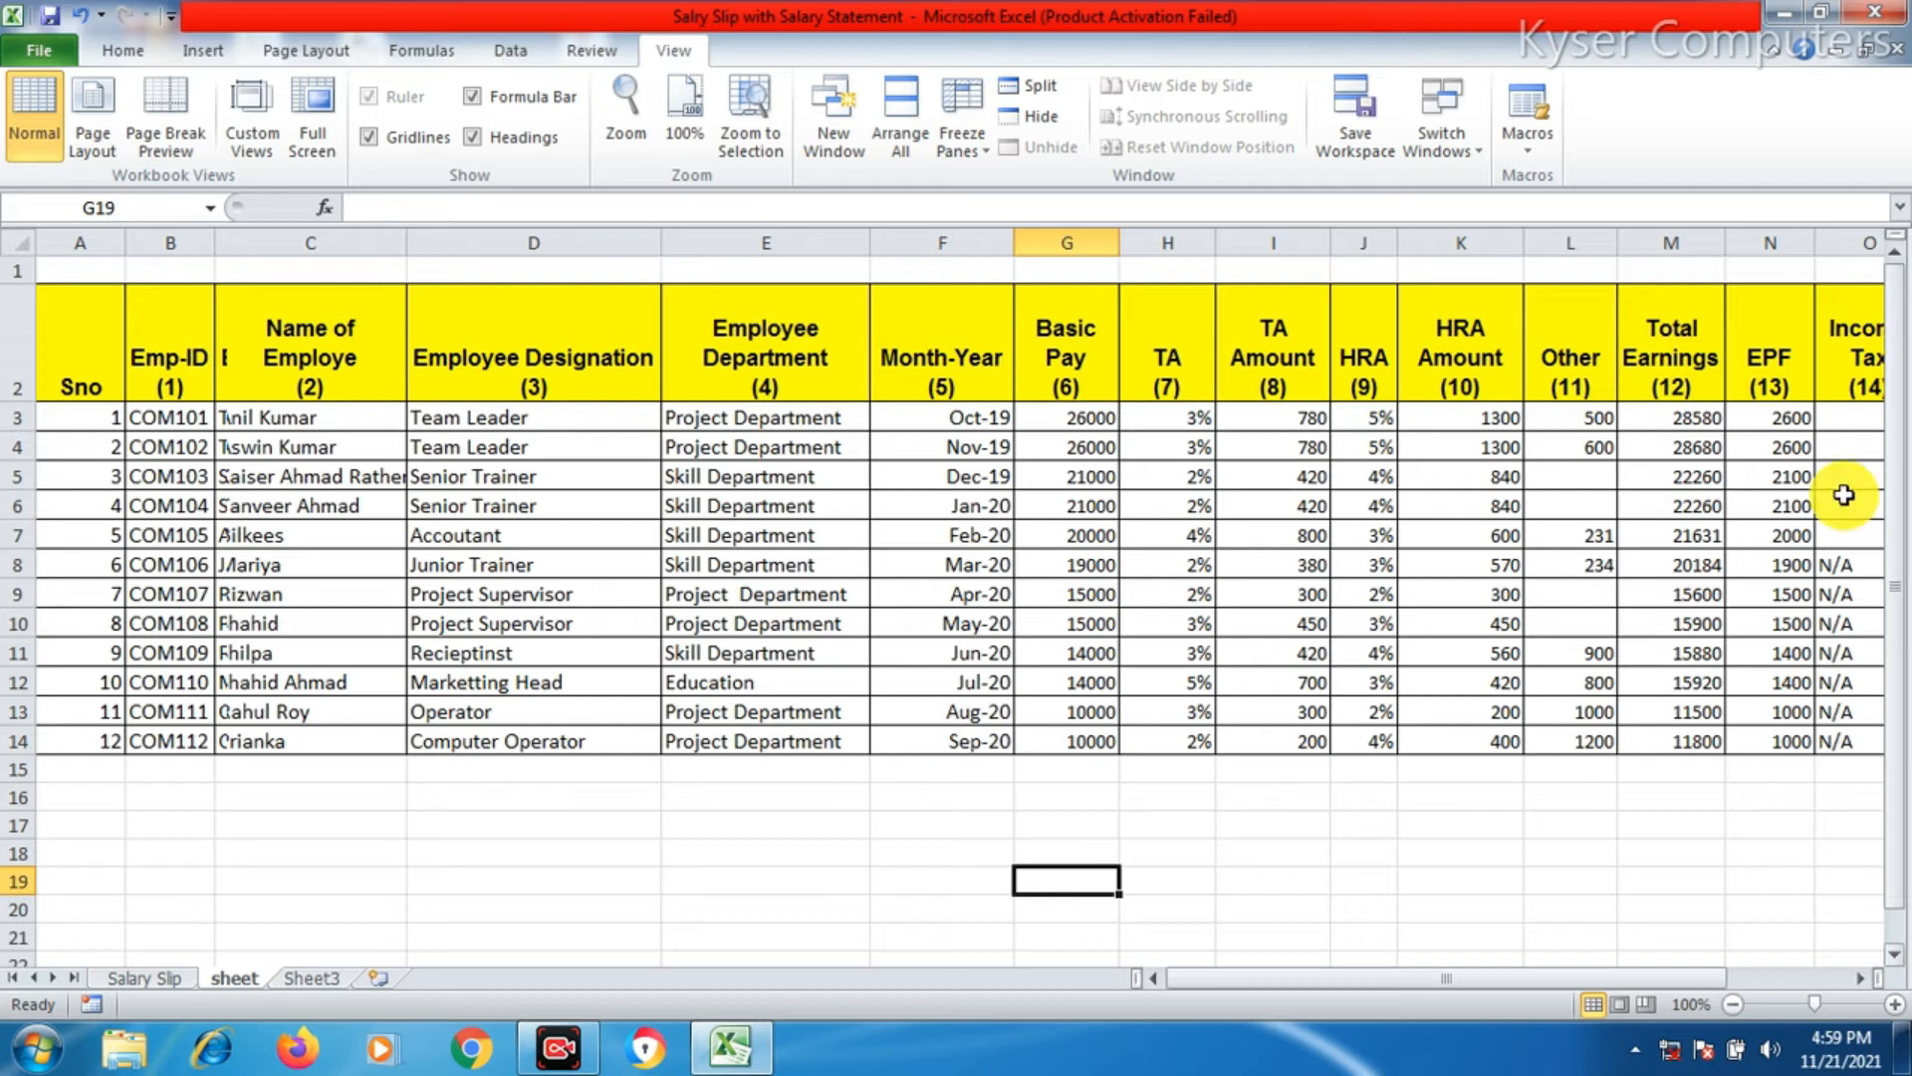
{"action": "mouse_move", "coordinate": [1275, 990]}
{"action": "left_mouse_down"}
{"action": "mouse_move", "coordinate": [1421, 974]}
{"action": "mouse_move", "coordinate": [1274, 976]}
{"action": "left_mouse_up"}
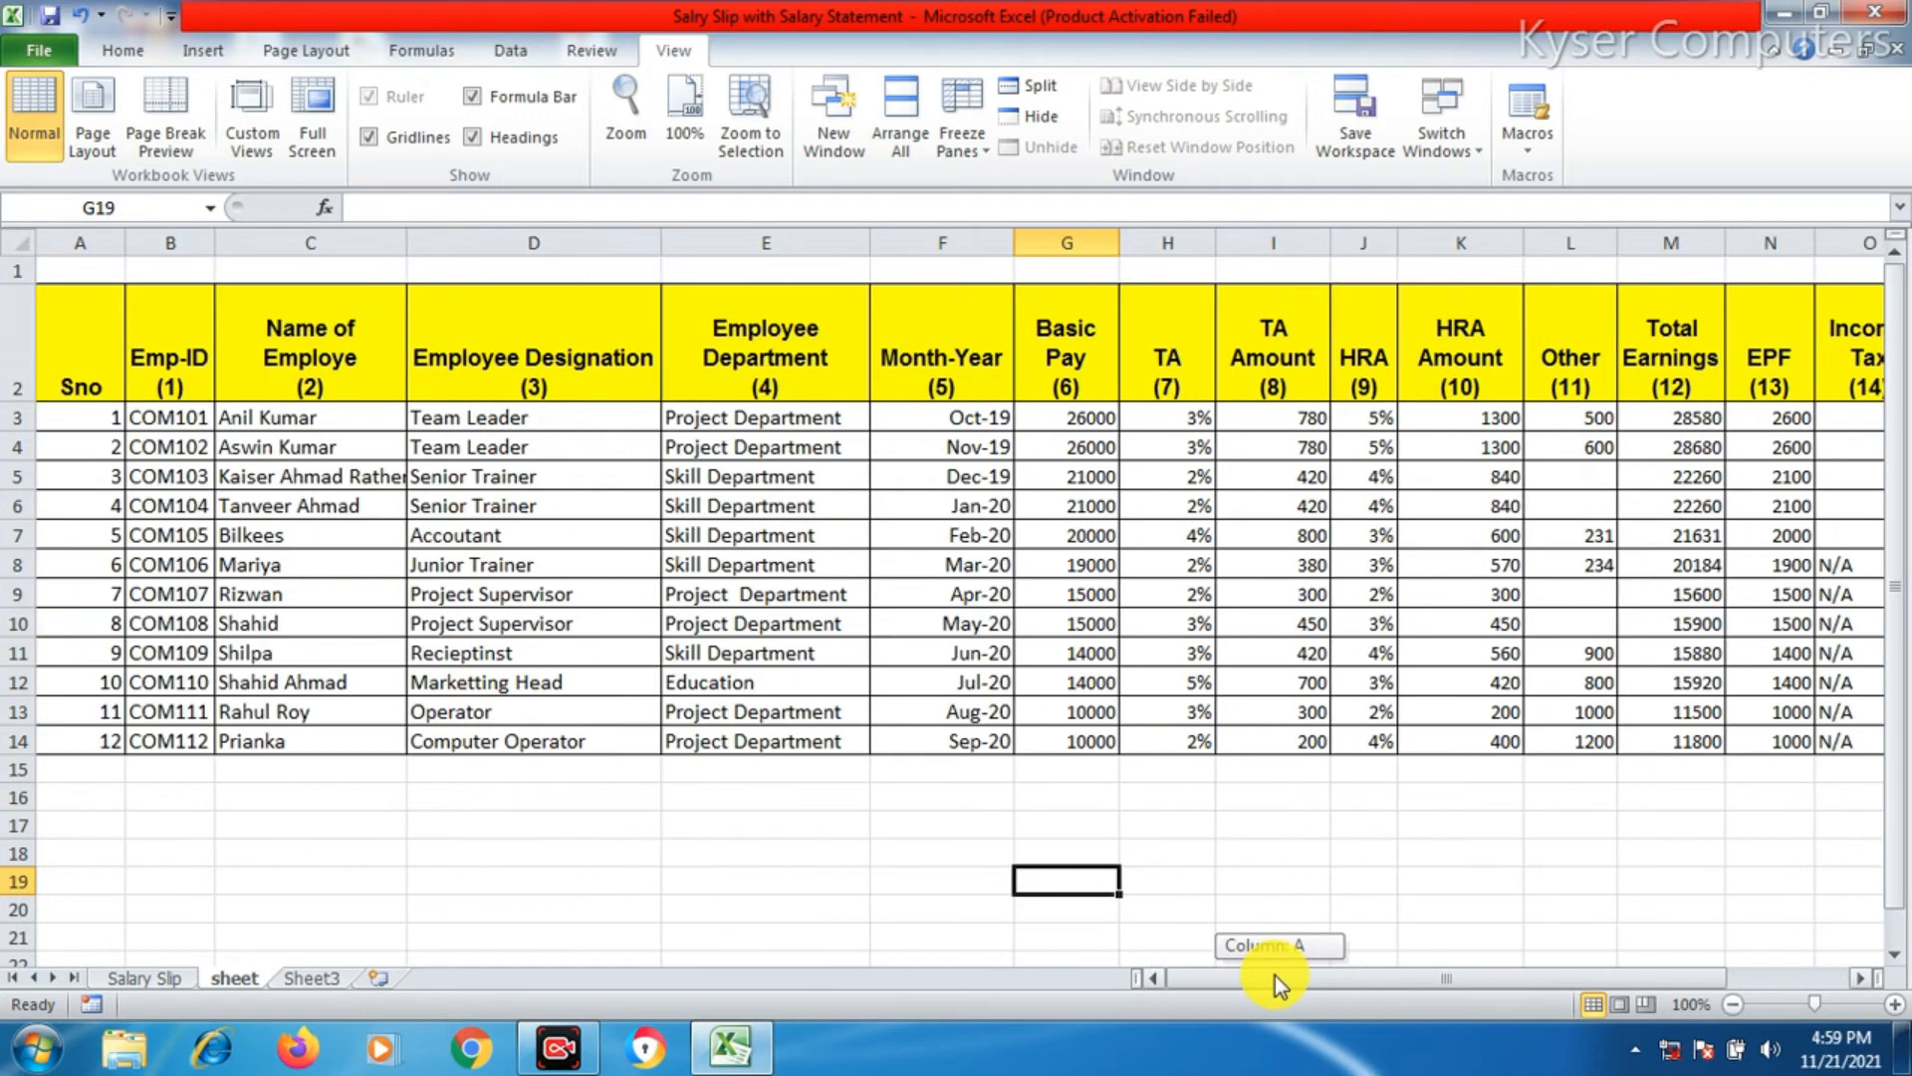
{"action": "left_click", "coordinate": [300, 977]}
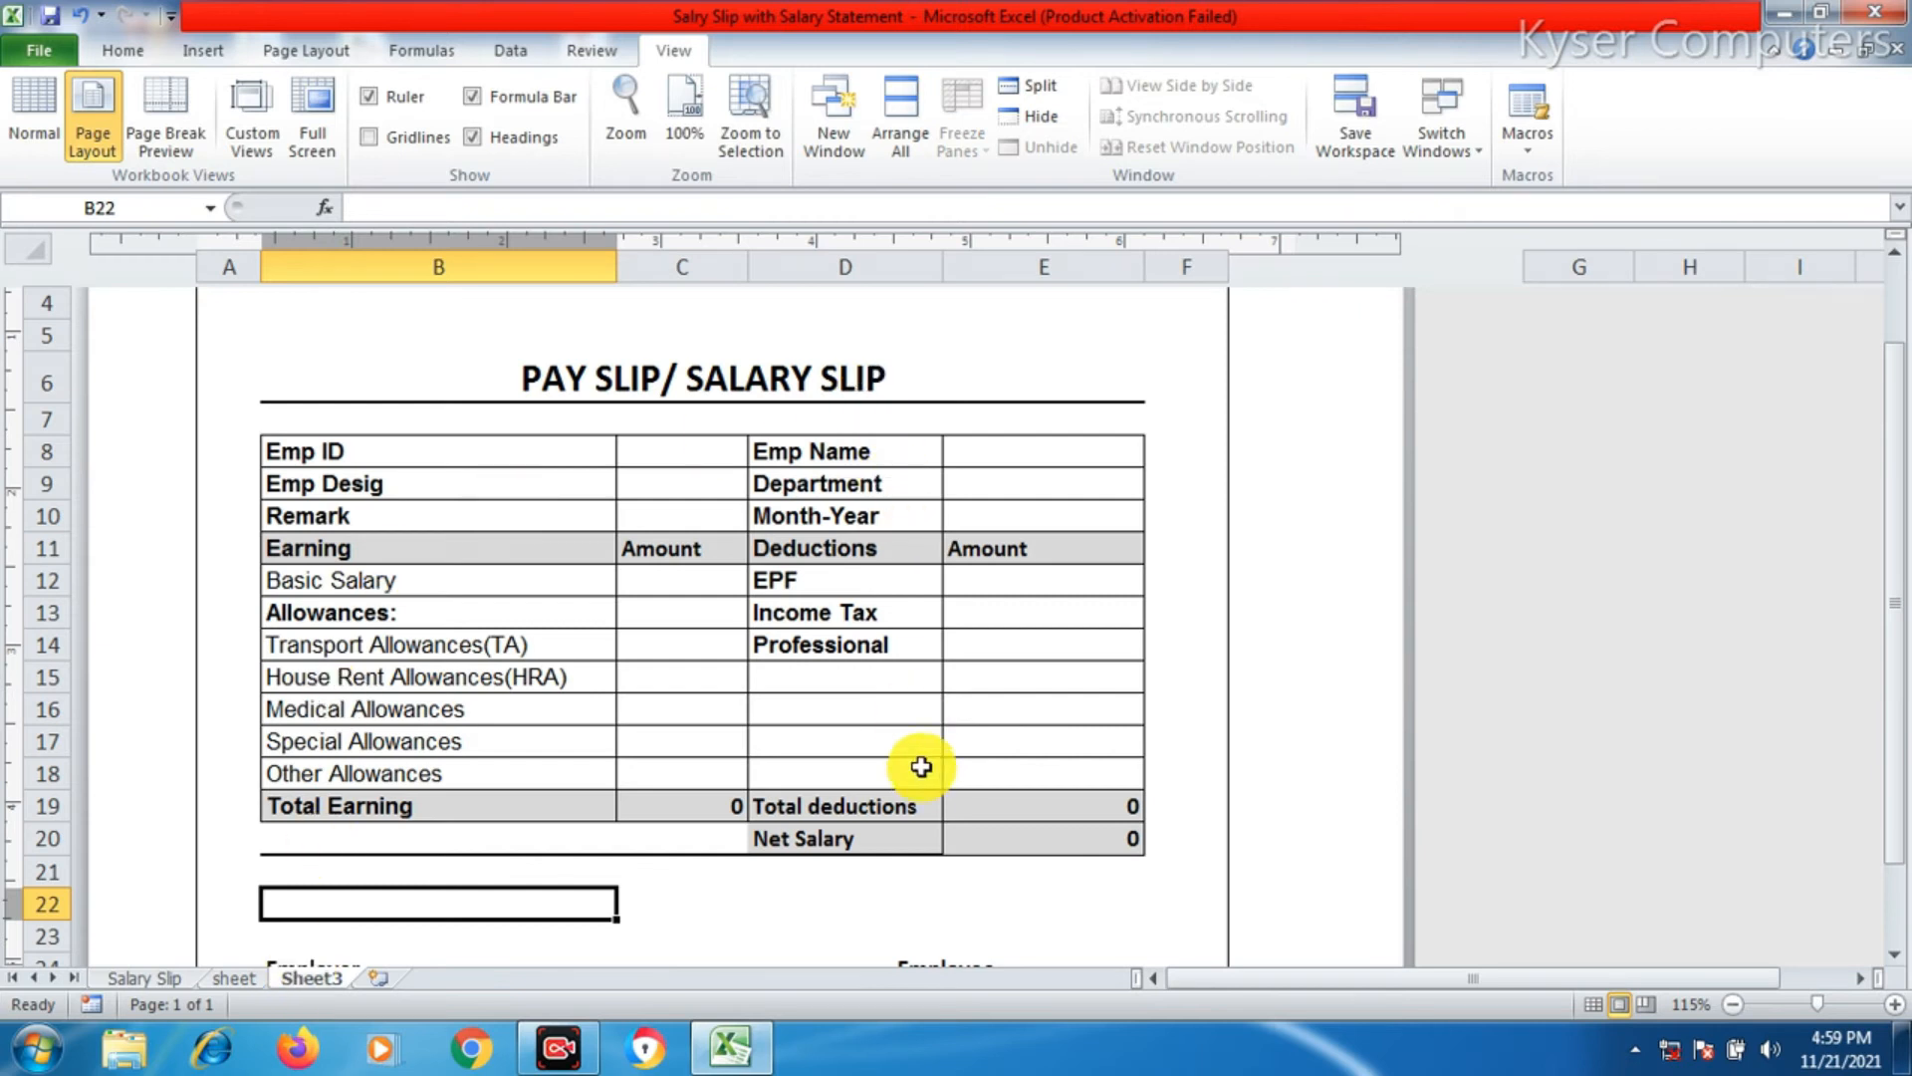
{"action": "left_click_drag", "start_coordinate": [1235, 982], "coordinate": [1157, 983]}
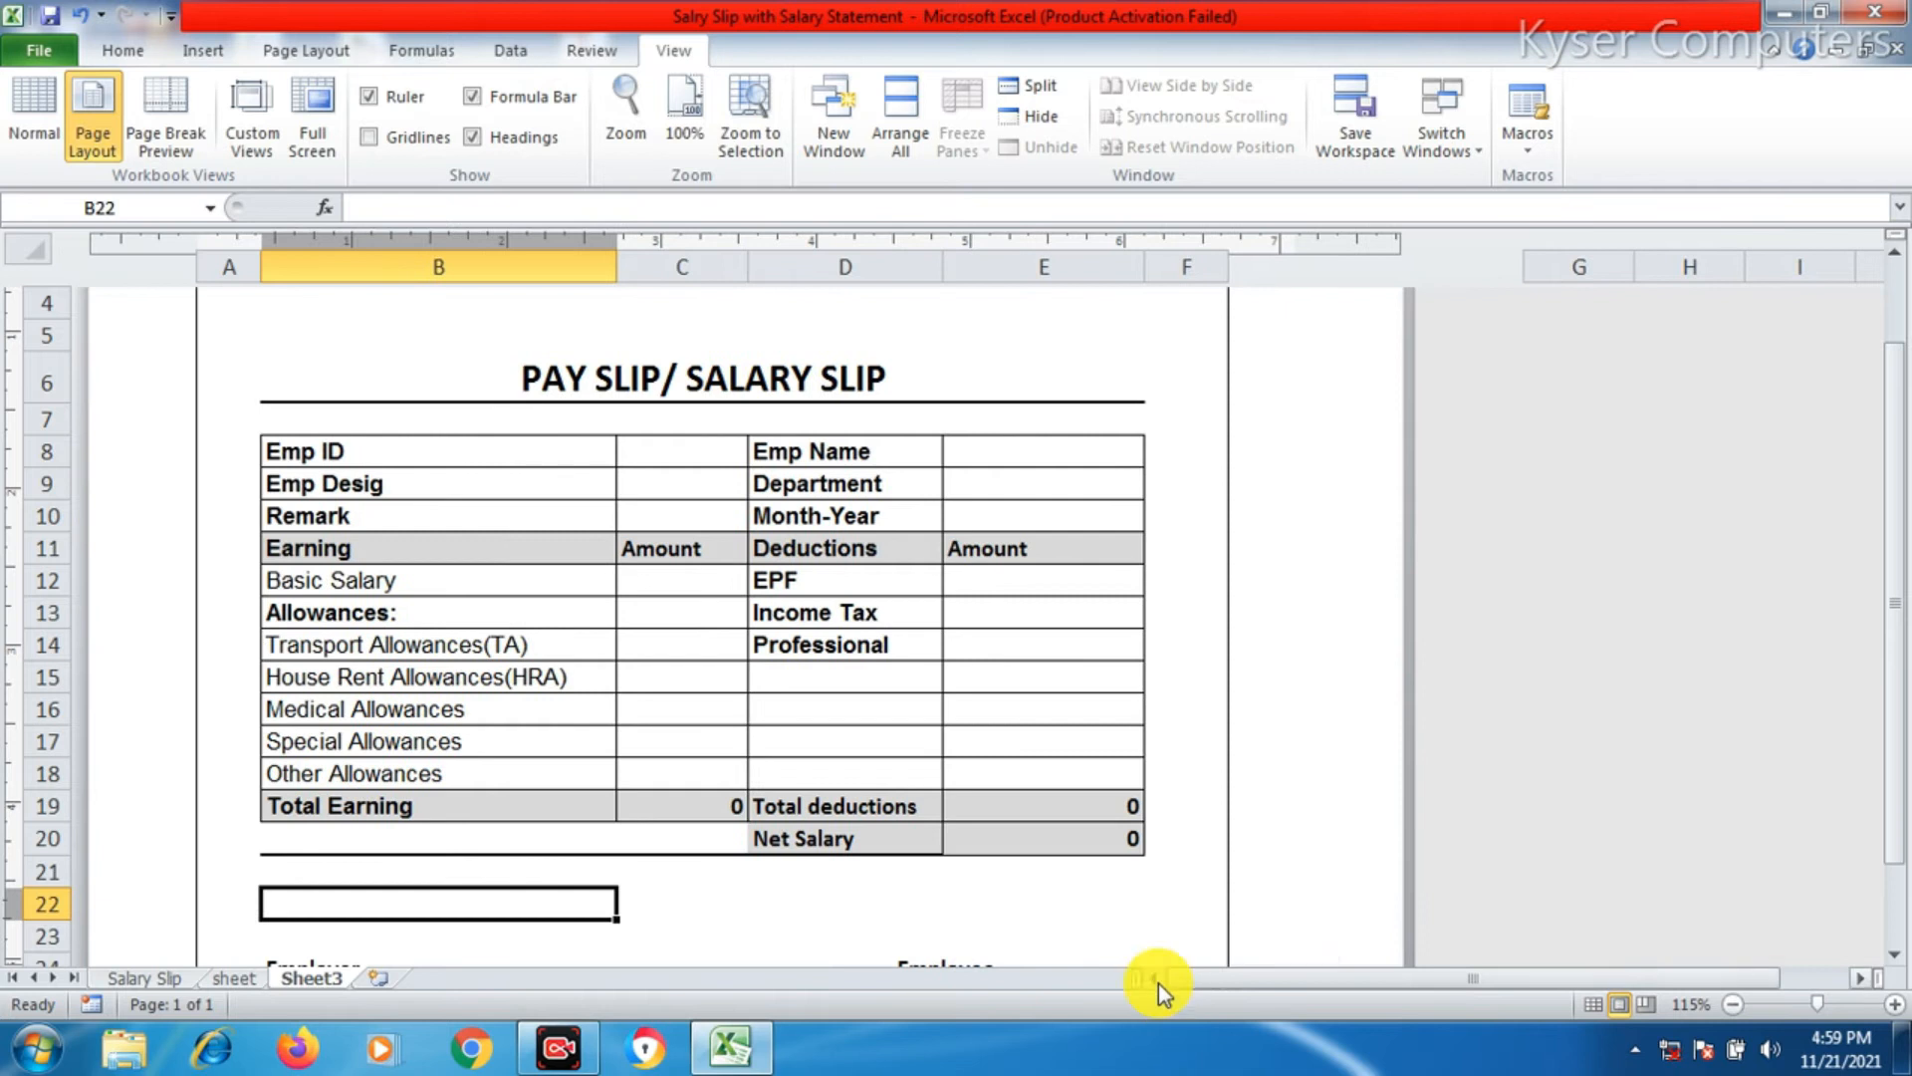
- Create a data validation rule of type List for the Emp ID value cell C8 of the pay slip
{"action": "left_click", "coordinate": [646, 452]}
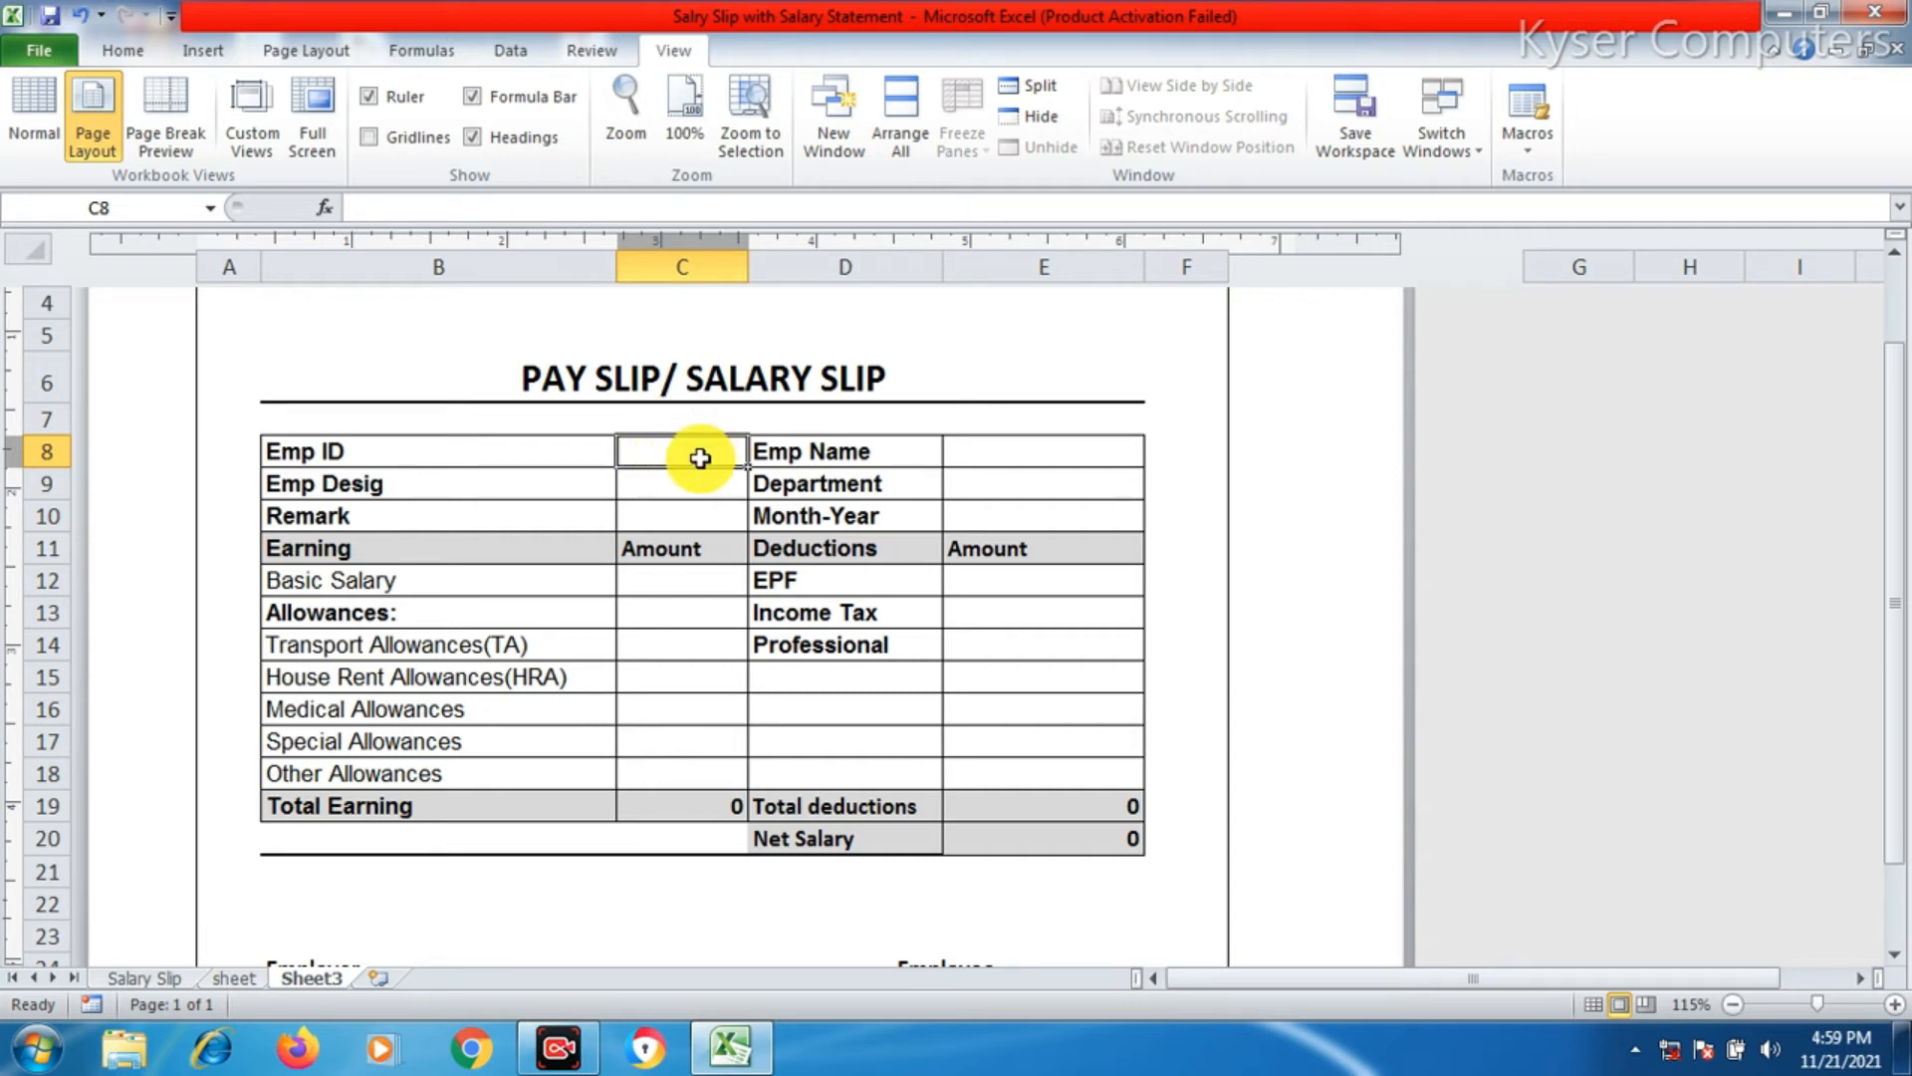
{"action": "scroll", "coordinate": [726, 734], "scroll_direction": "up", "scroll_amount": 3}
{"action": "left_click", "coordinate": [704, 734]}
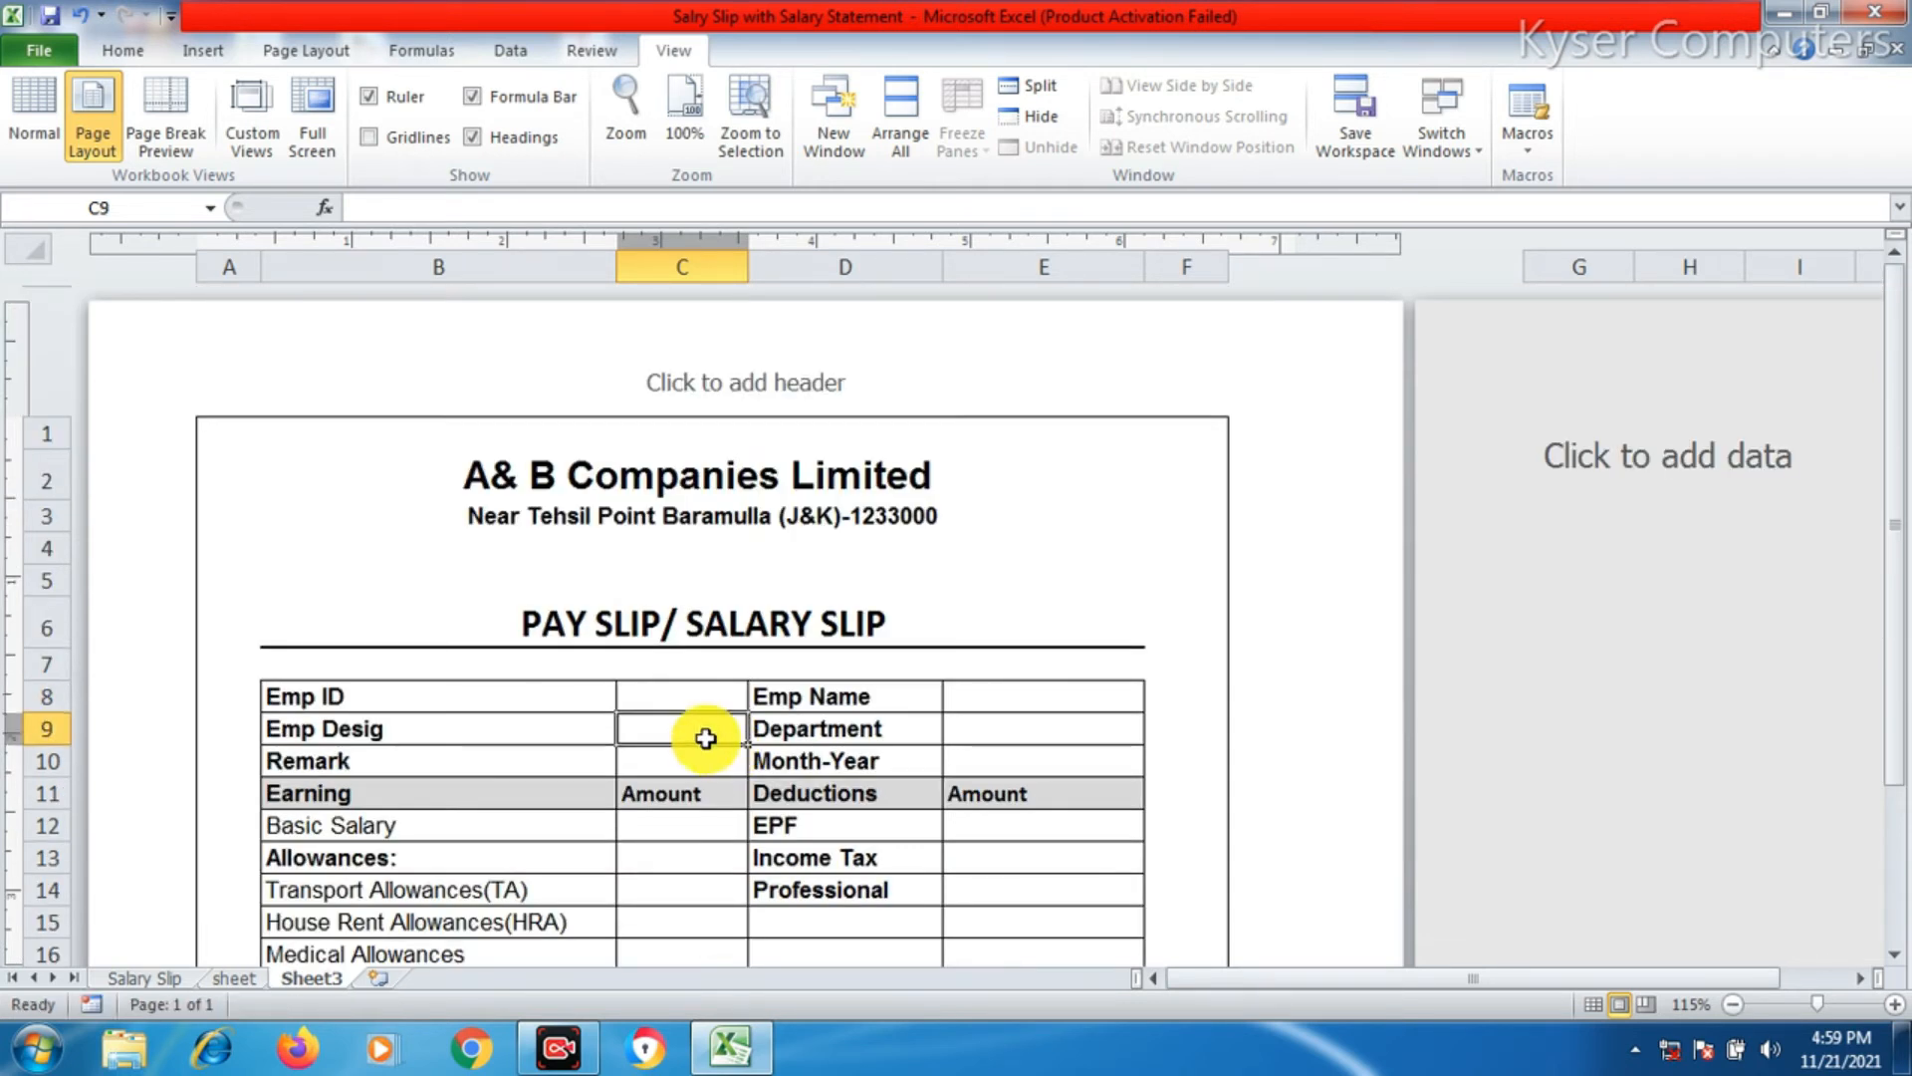
{"action": "left_click", "coordinate": [708, 661]}
{"action": "left_click", "coordinate": [665, 703]}
{"action": "scroll", "coordinate": [663, 713], "scroll_direction": "up", "scroll_amount": 2, "text": "ctrl"}
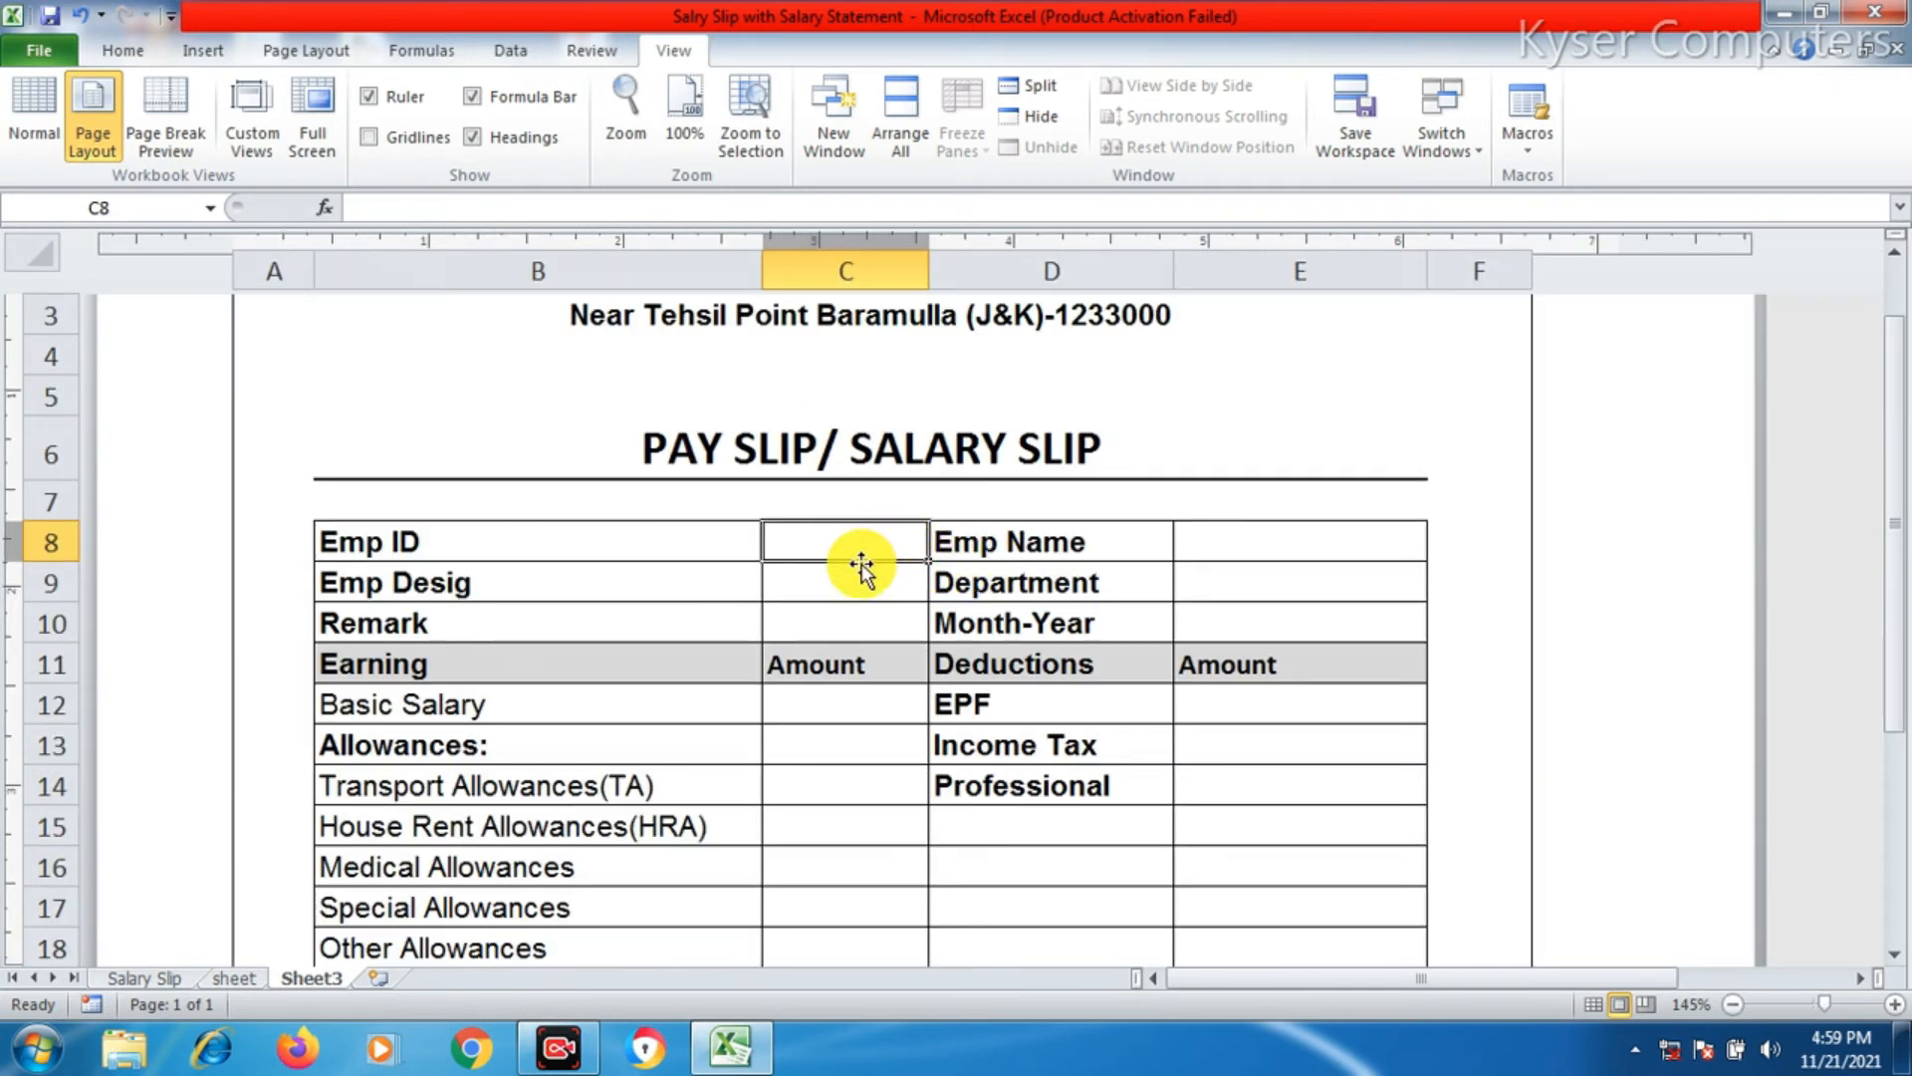
{"action": "left_click", "coordinate": [122, 50]}
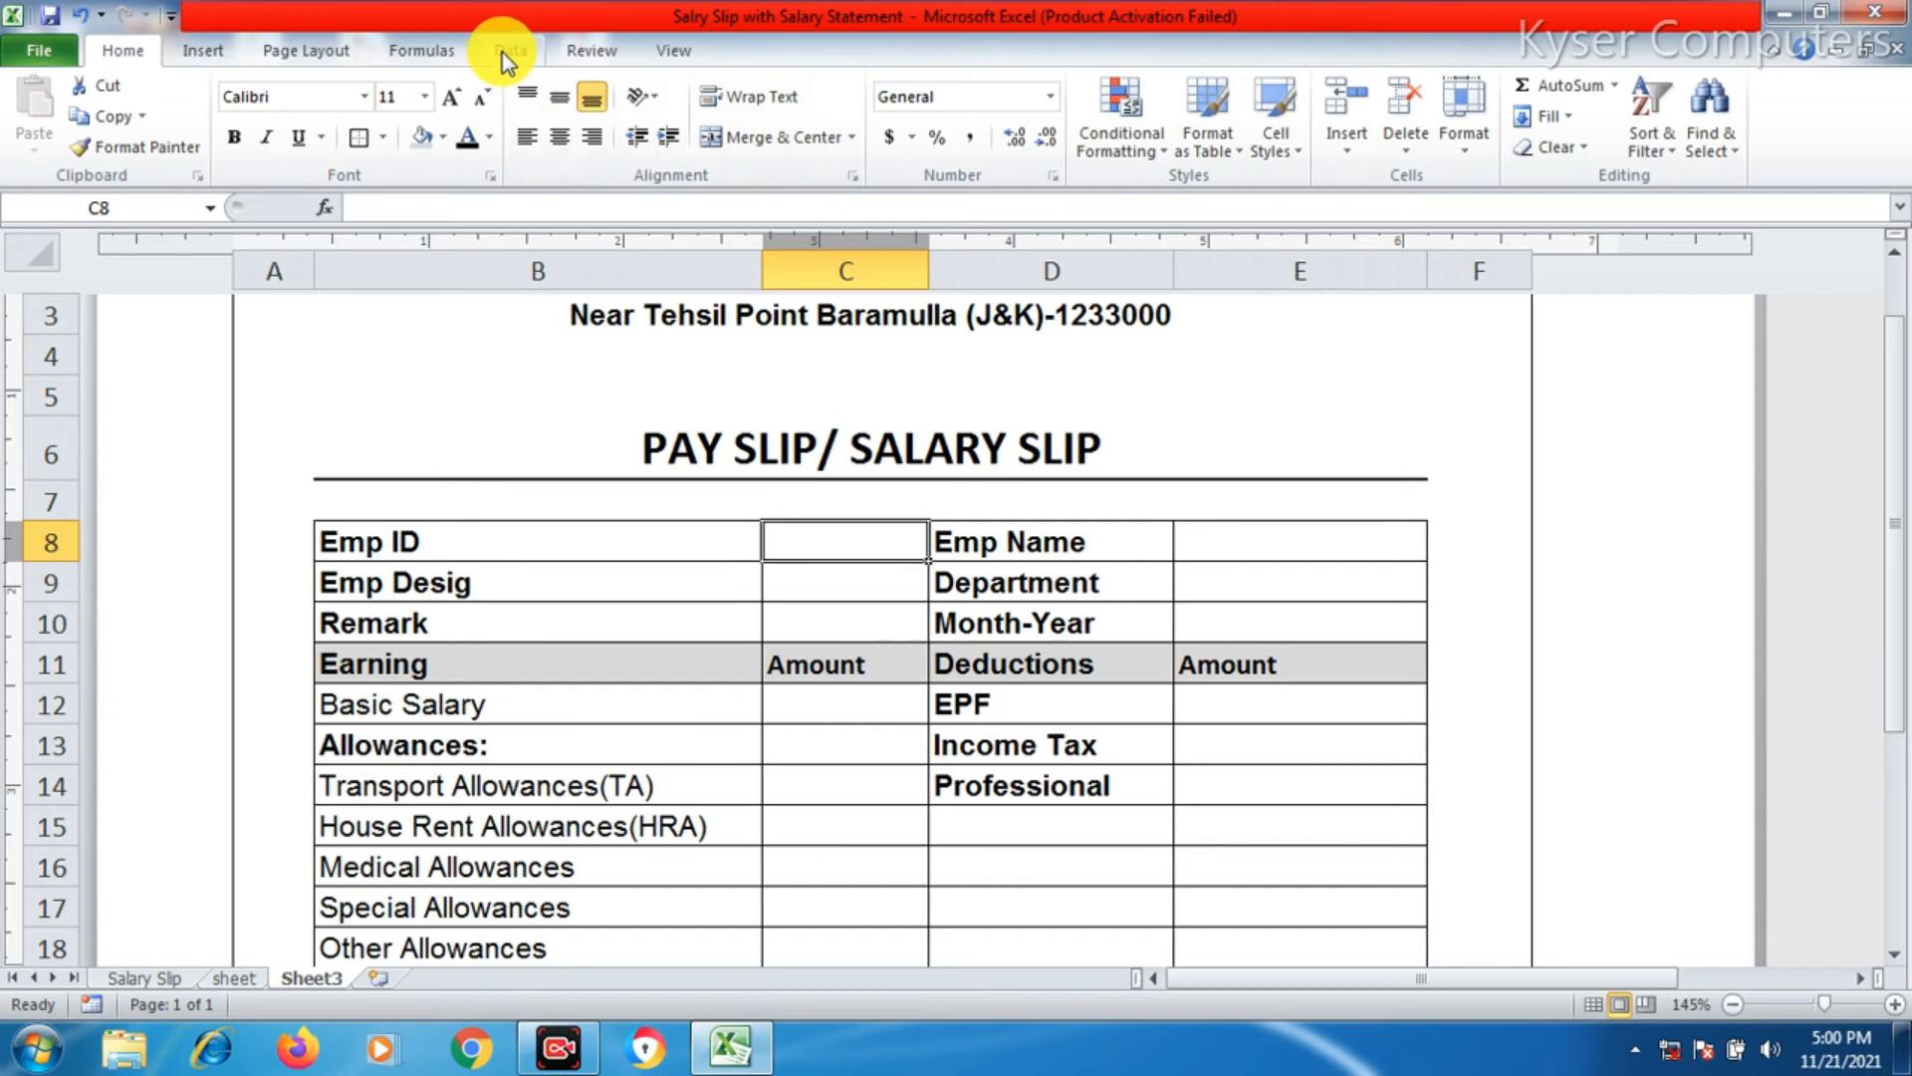
{"action": "left_click", "coordinate": [508, 52]}
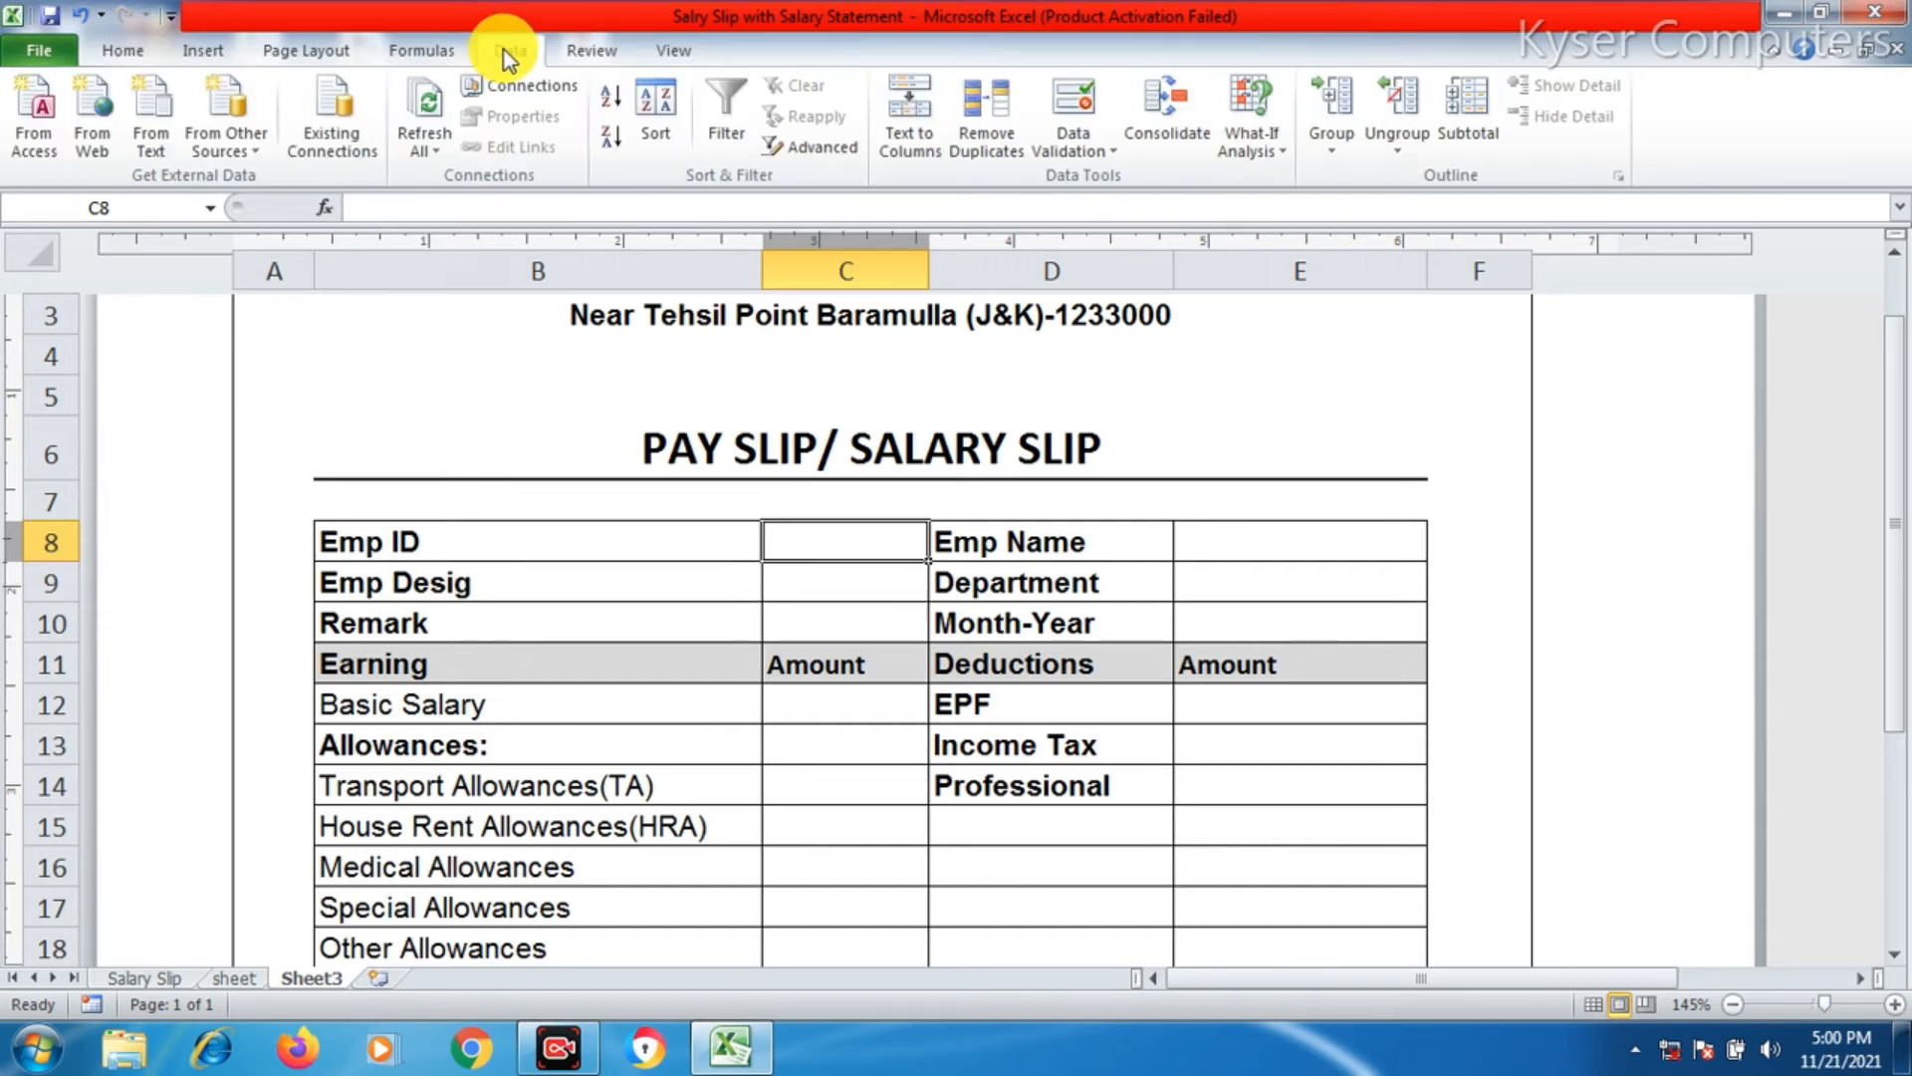
{"action": "left_click", "coordinate": [1093, 152]}
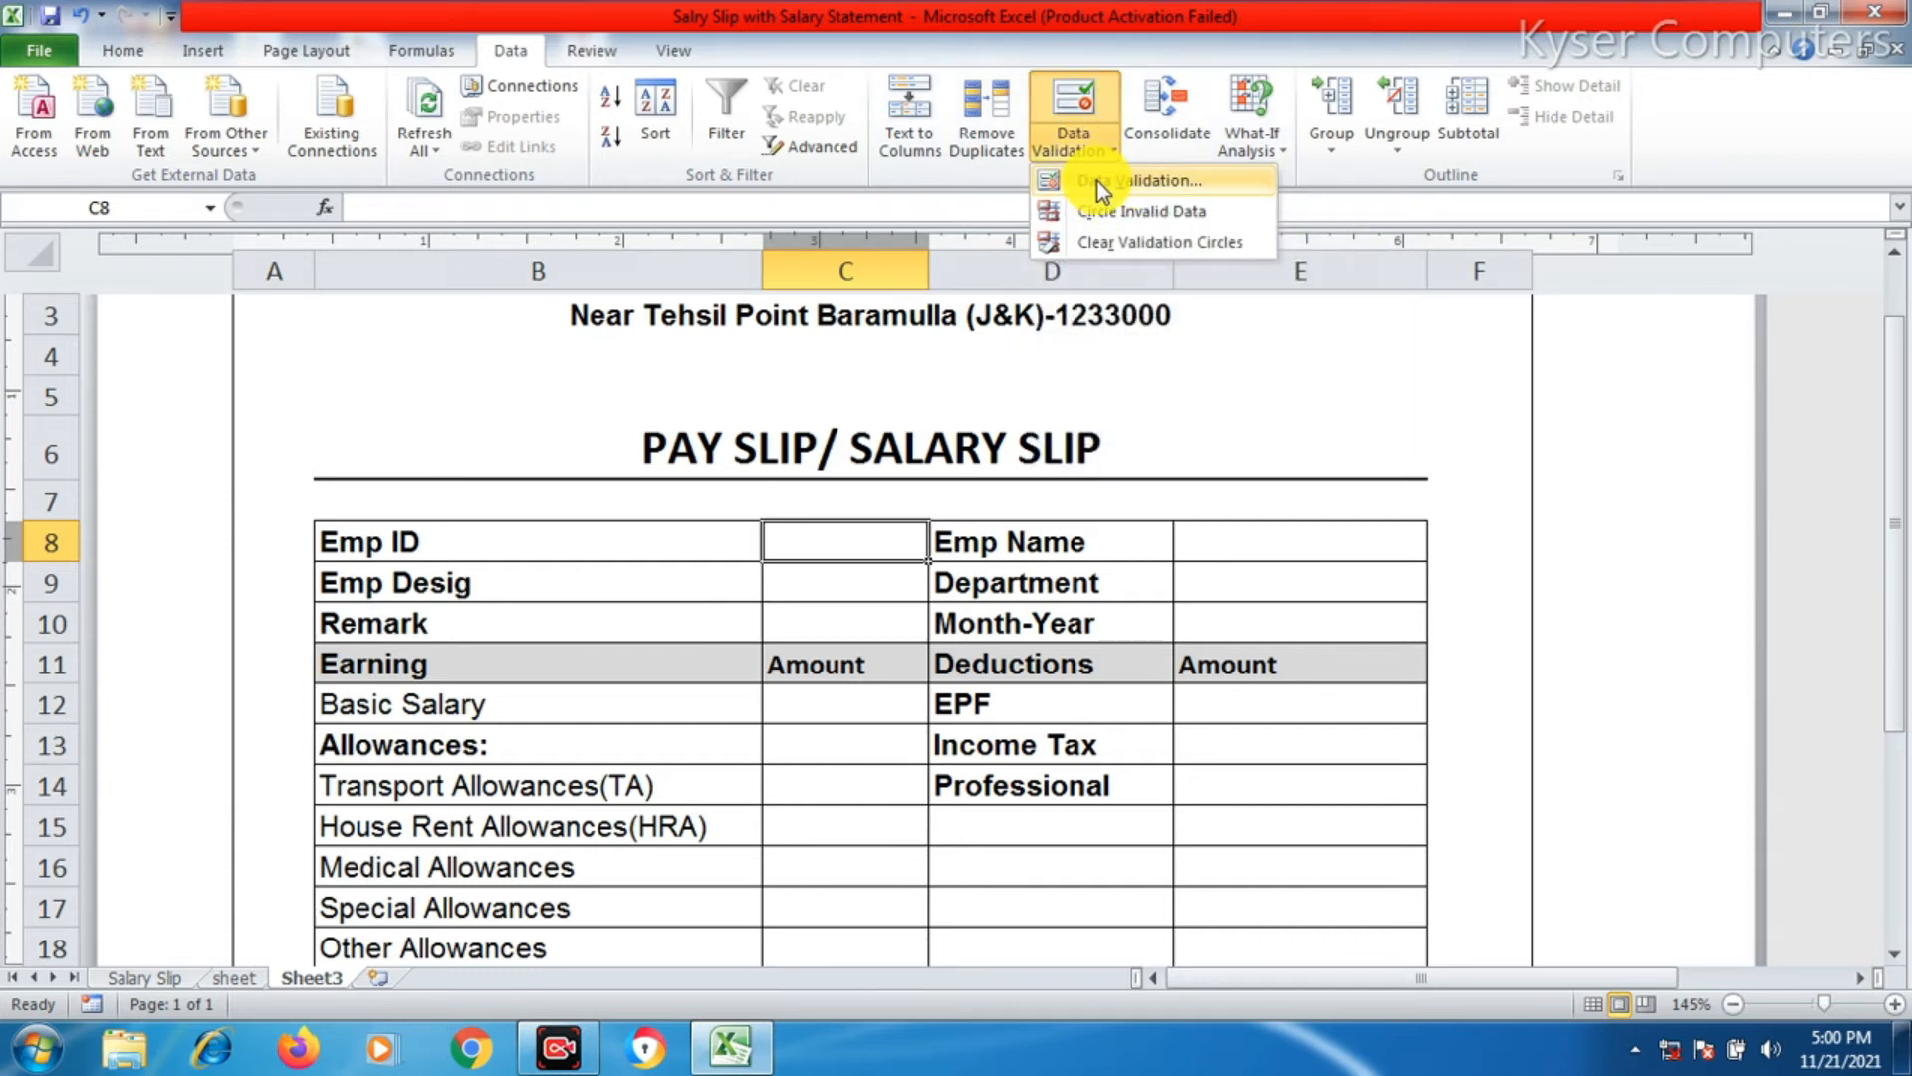
{"action": "left_click", "coordinate": [1097, 181]}
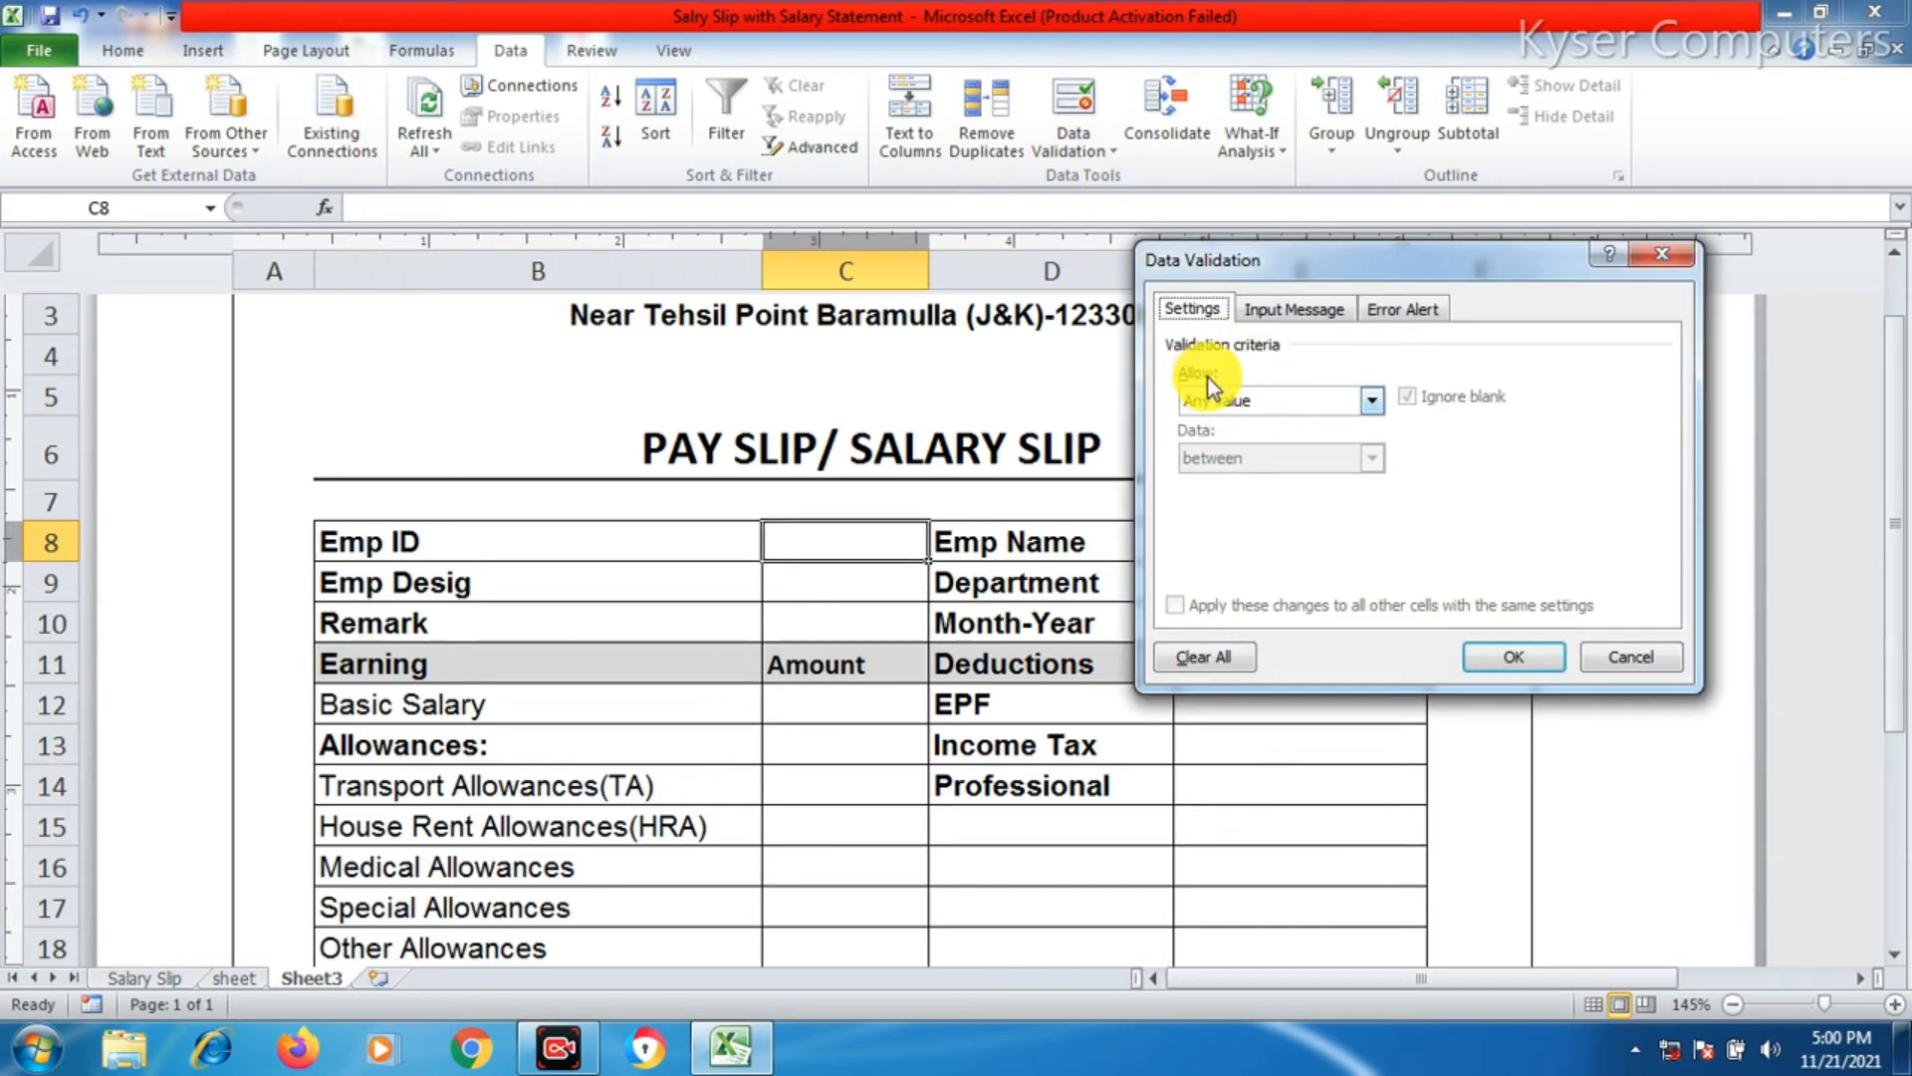
{"action": "left_click", "coordinate": [1203, 406]}
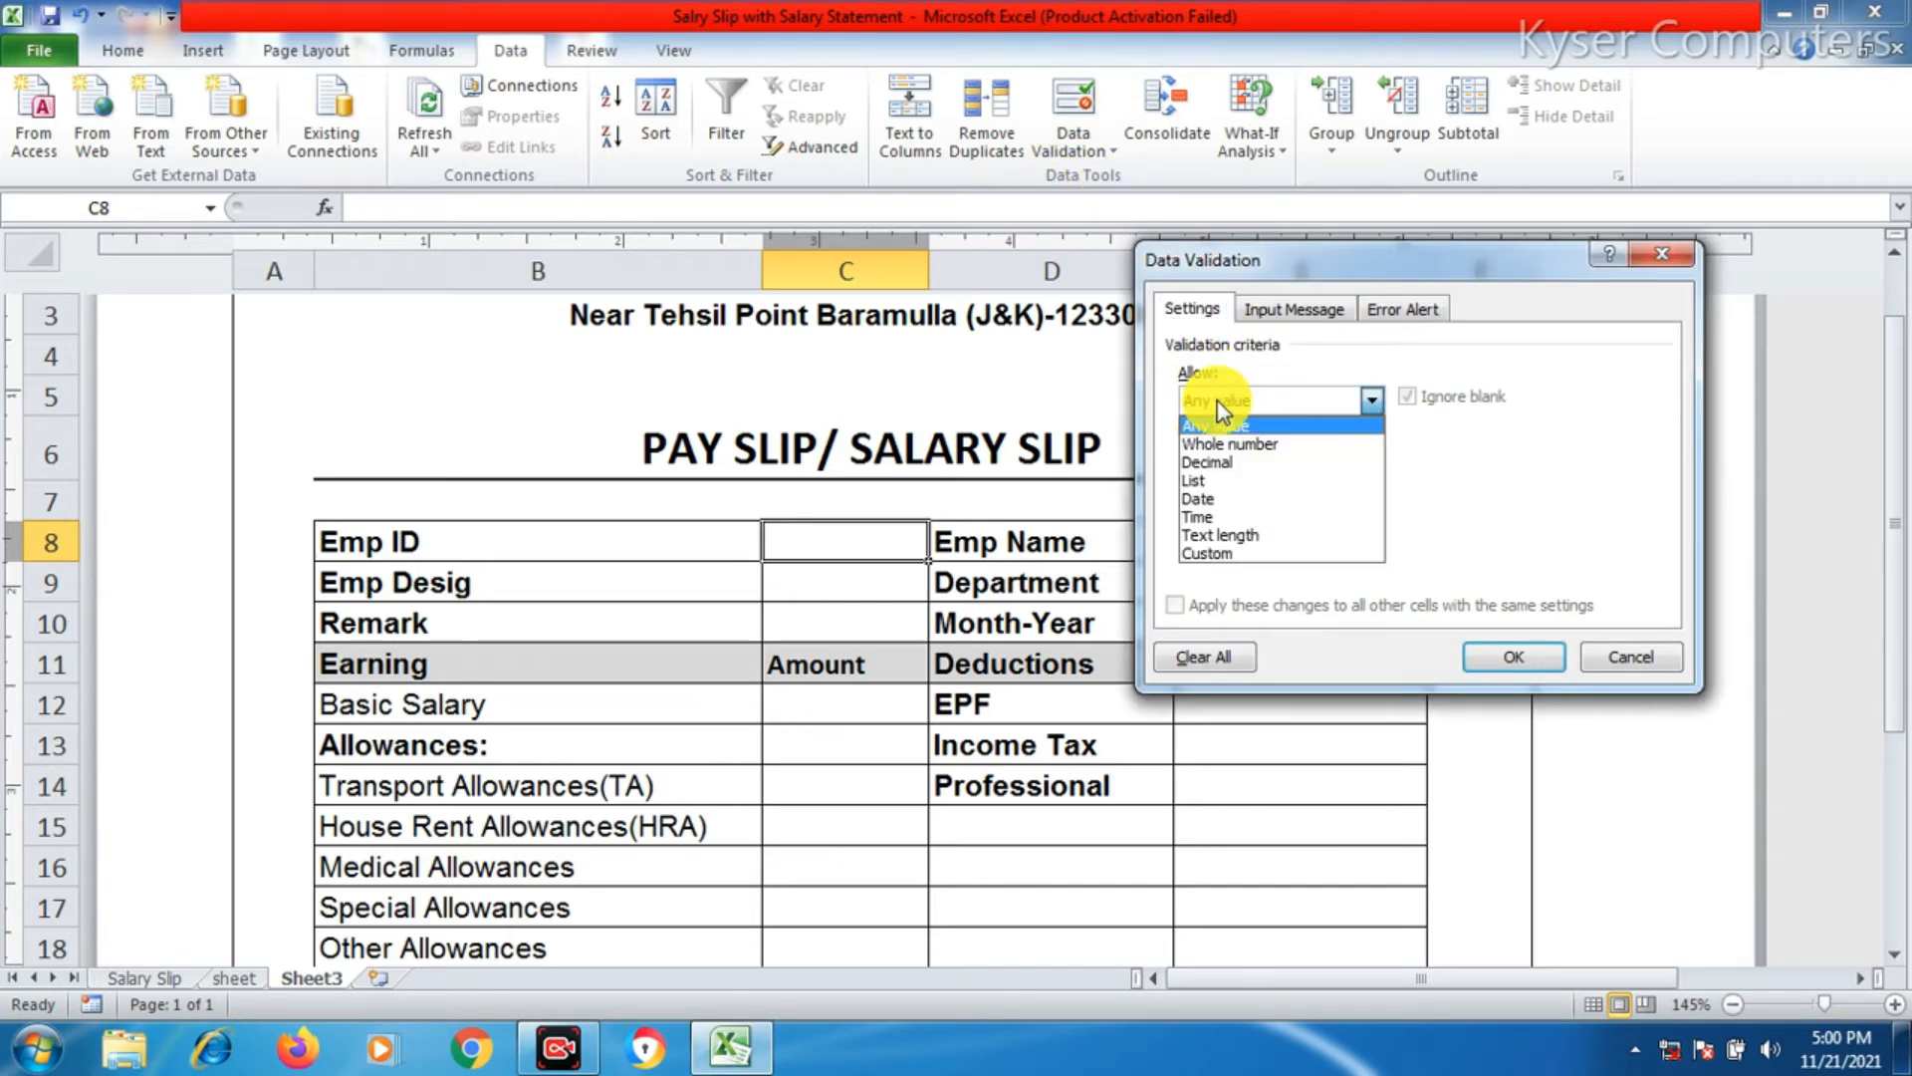
{"action": "left_click", "coordinate": [1233, 481]}
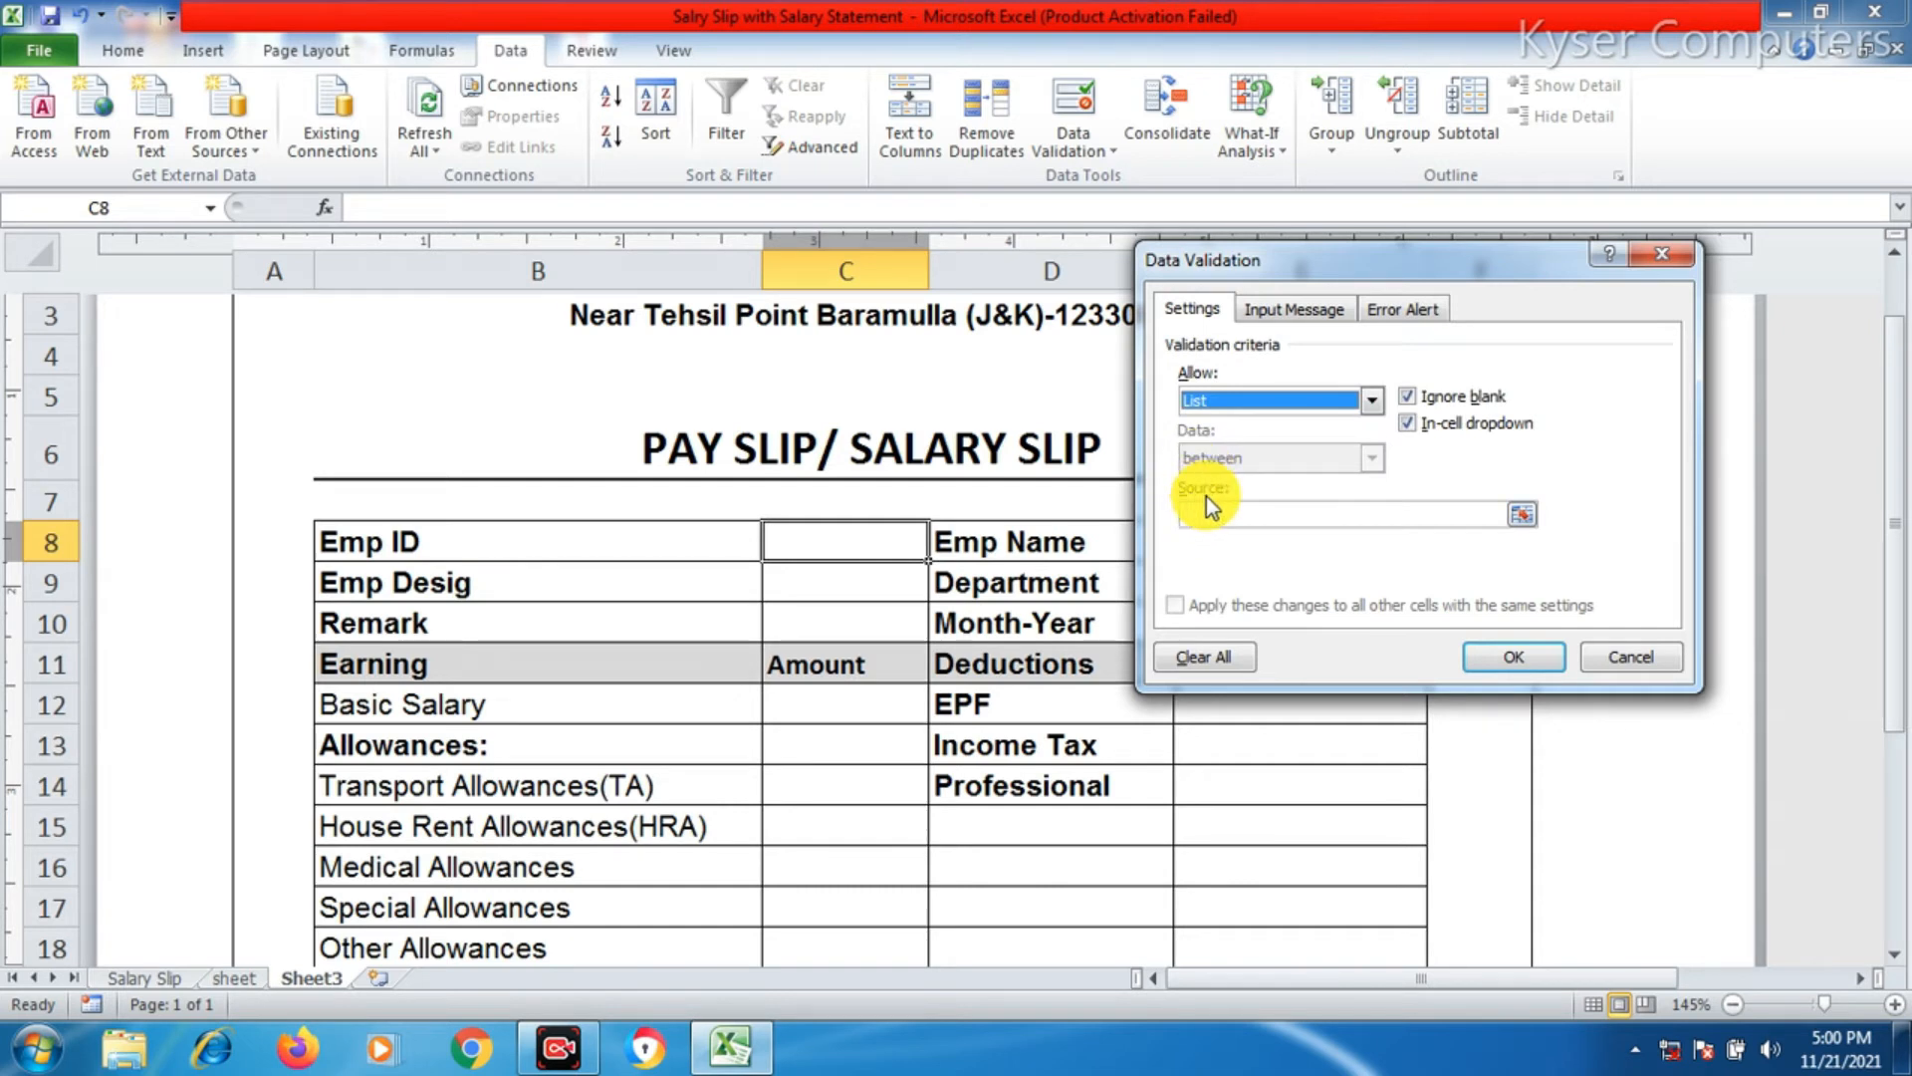
- Use the Emp-ID column range =sheet!$B$3:$B$14 as the list source and apply the validation
{"action": "left_click", "coordinate": [1205, 514]}
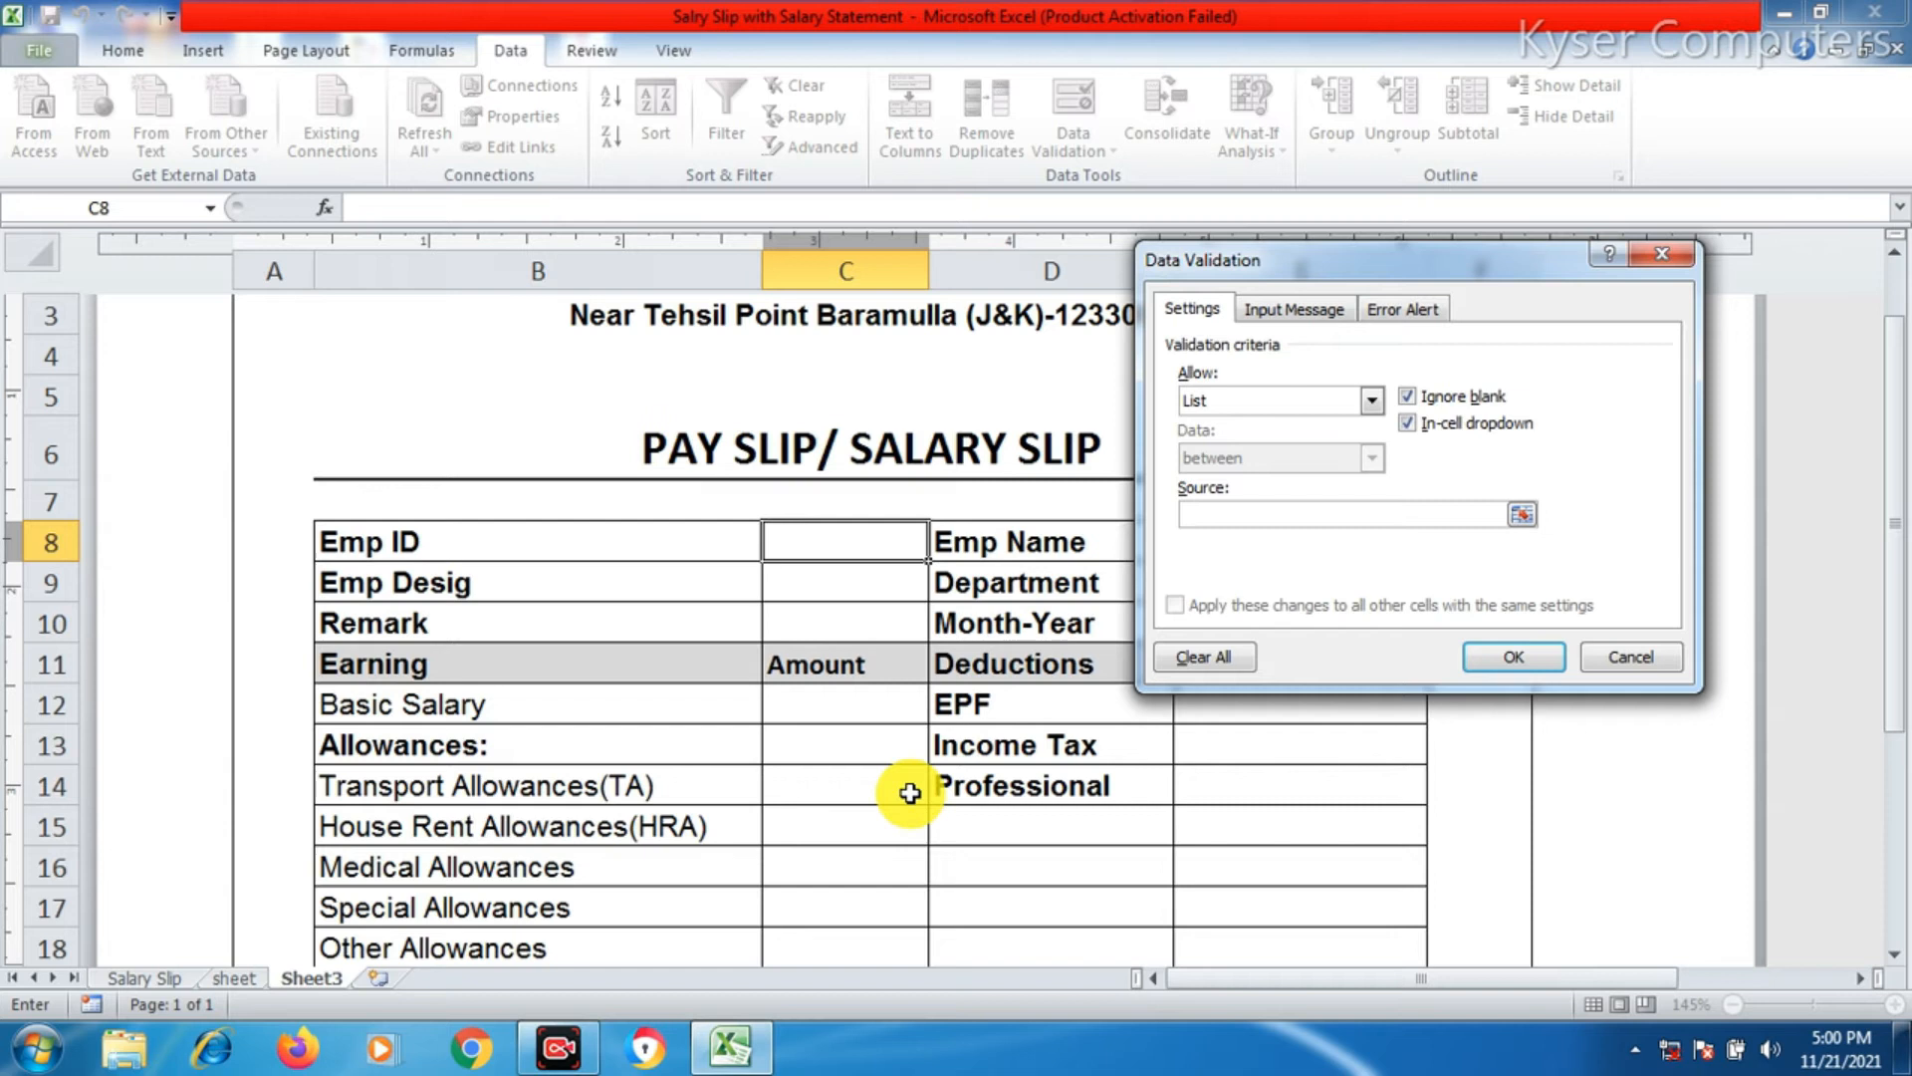
{"action": "left_click", "coordinate": [251, 980]}
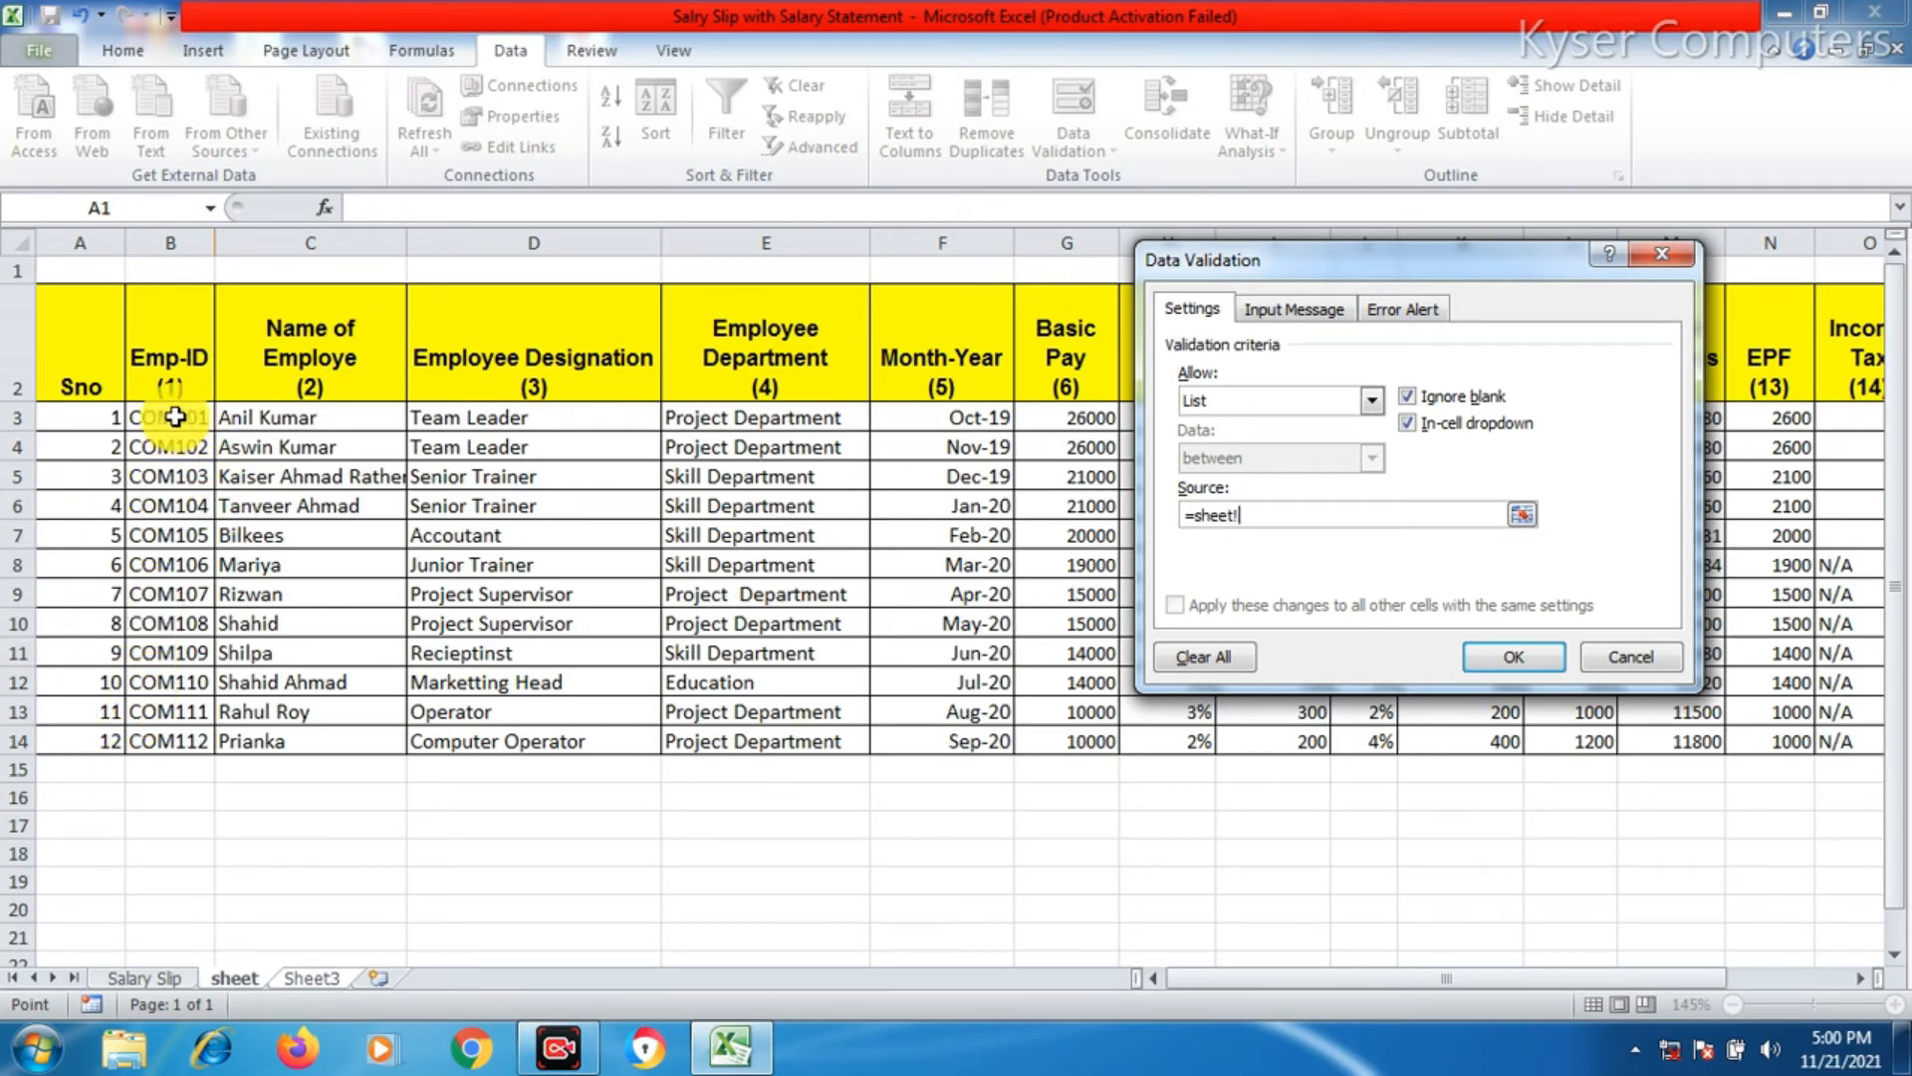
{"action": "left_click_drag", "start_coordinate": [175, 416], "coordinate": [177, 754]}
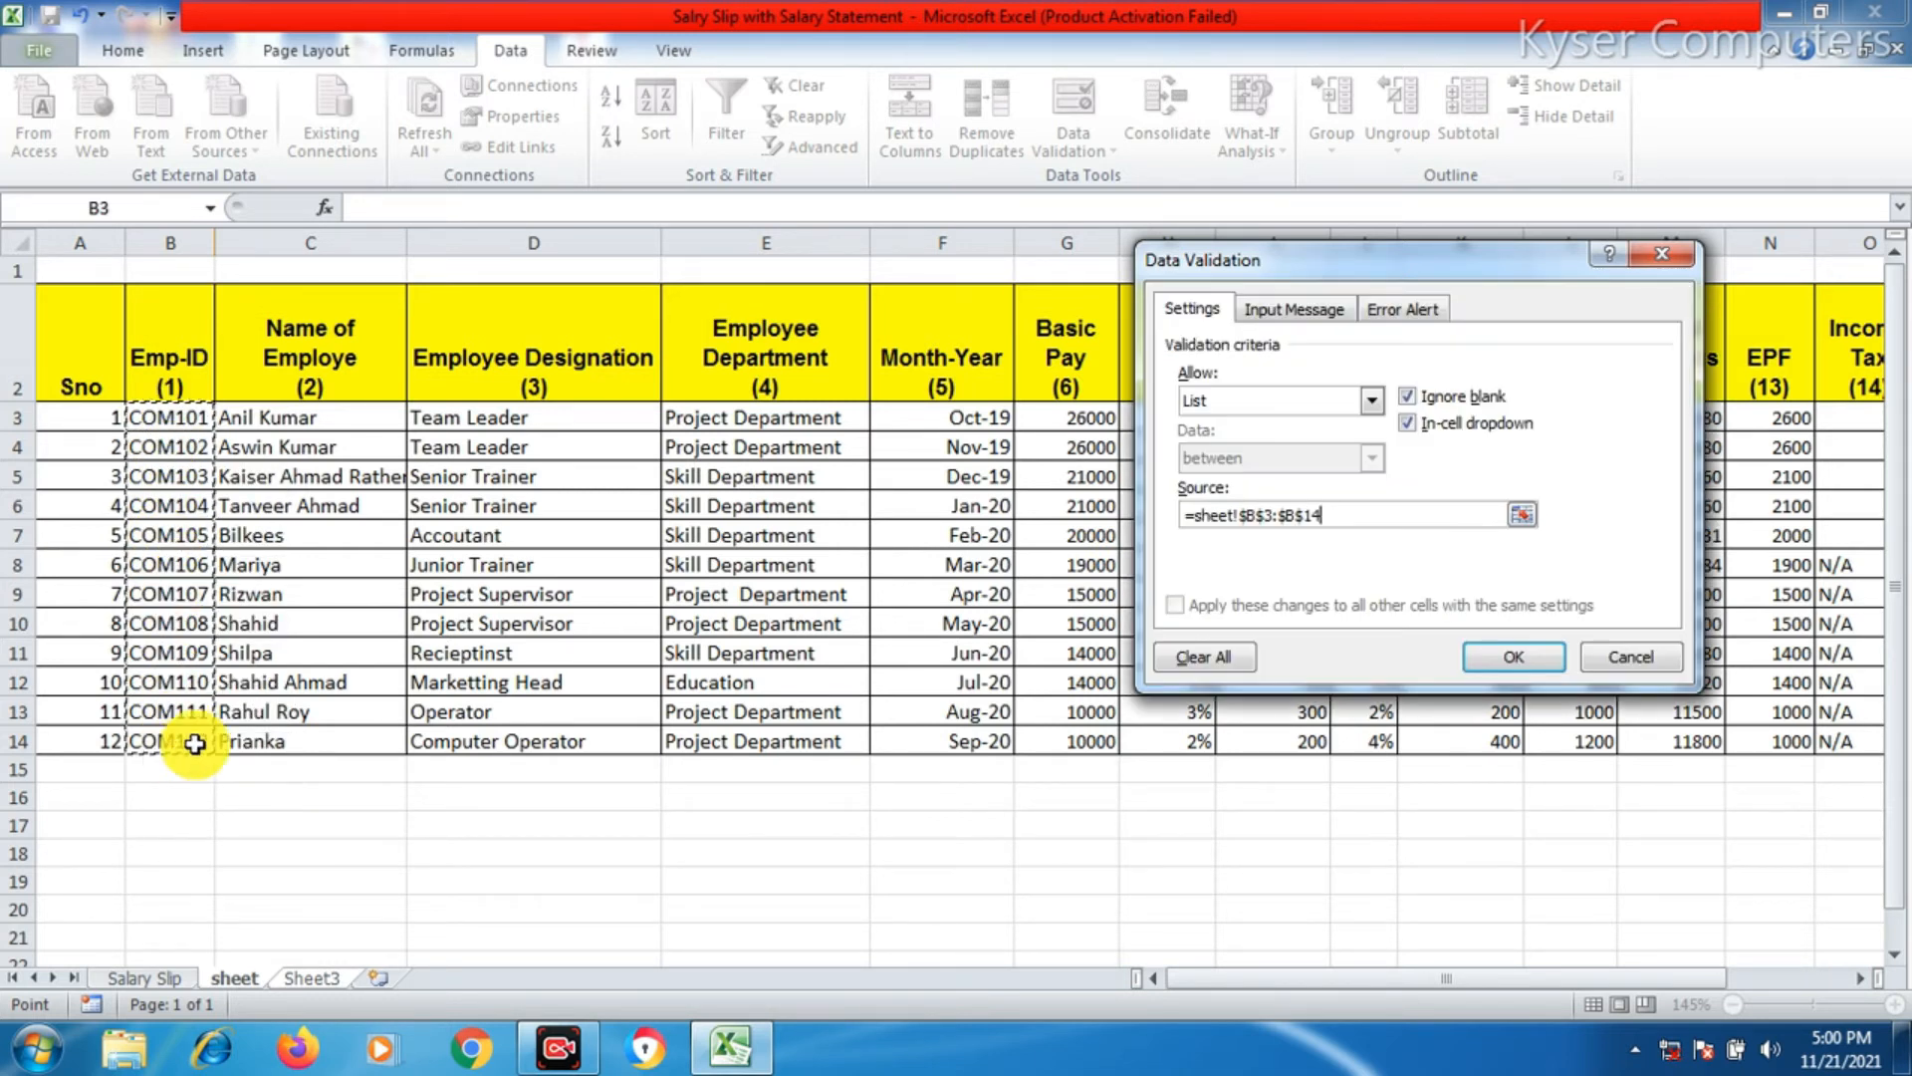
{"action": "left_click", "coordinate": [1522, 661]}
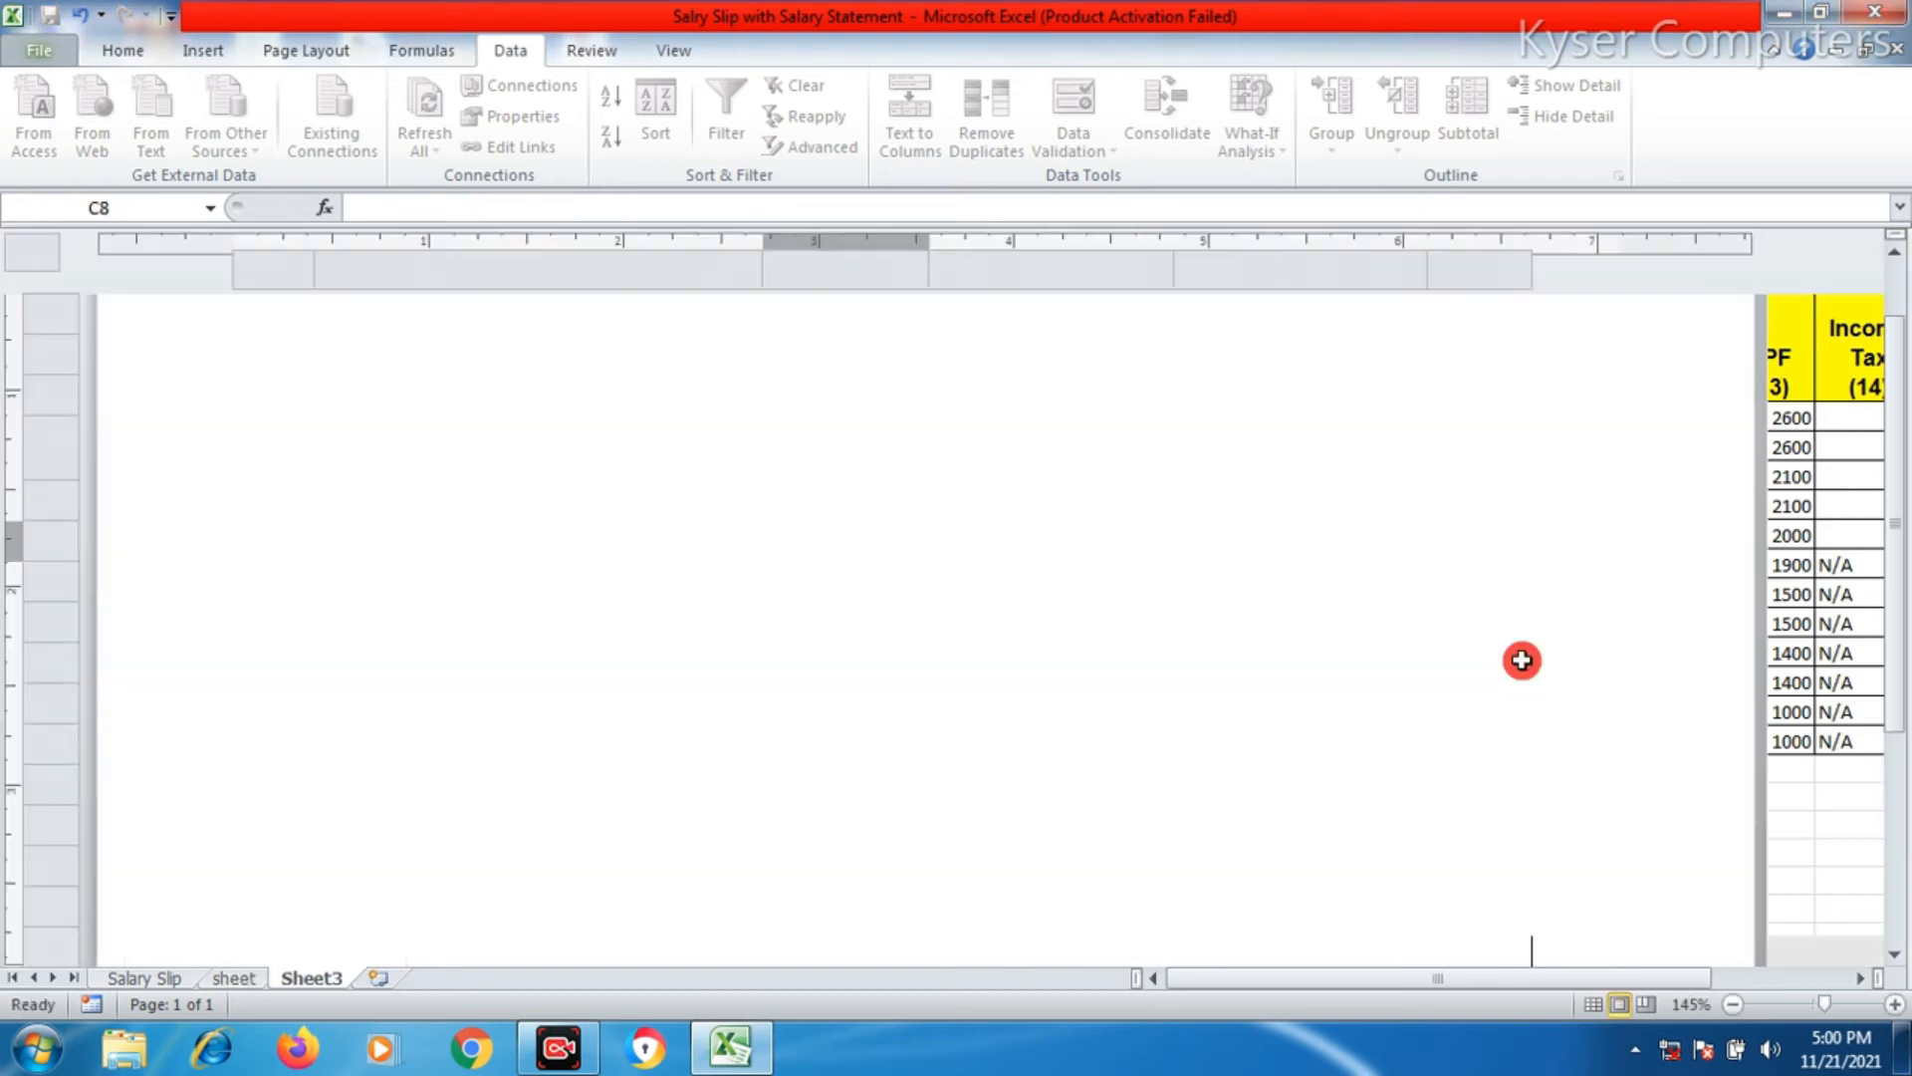
- Check the entries offered by the Emp ID dropdown in C8 without choosing one
{"action": "left_click", "coordinate": [895, 540]}
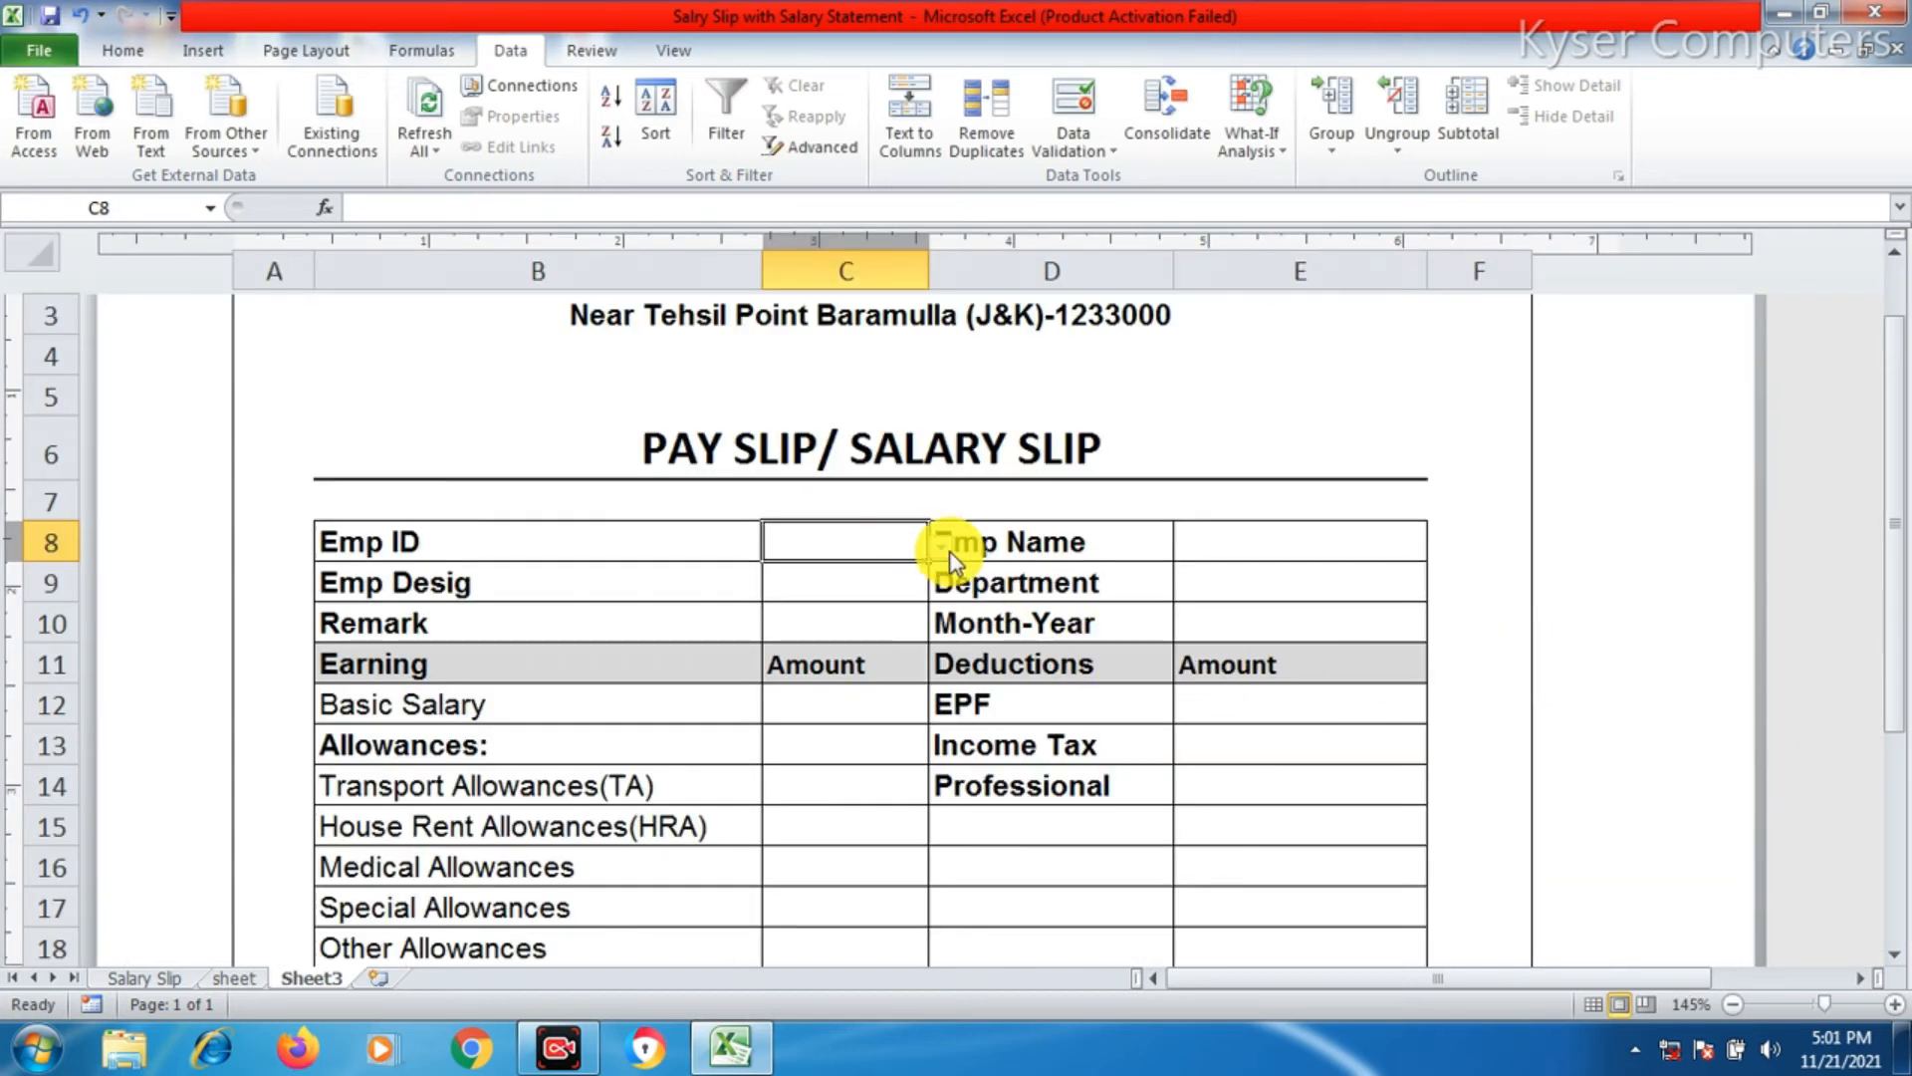
{"action": "left_click", "coordinate": [946, 552]}
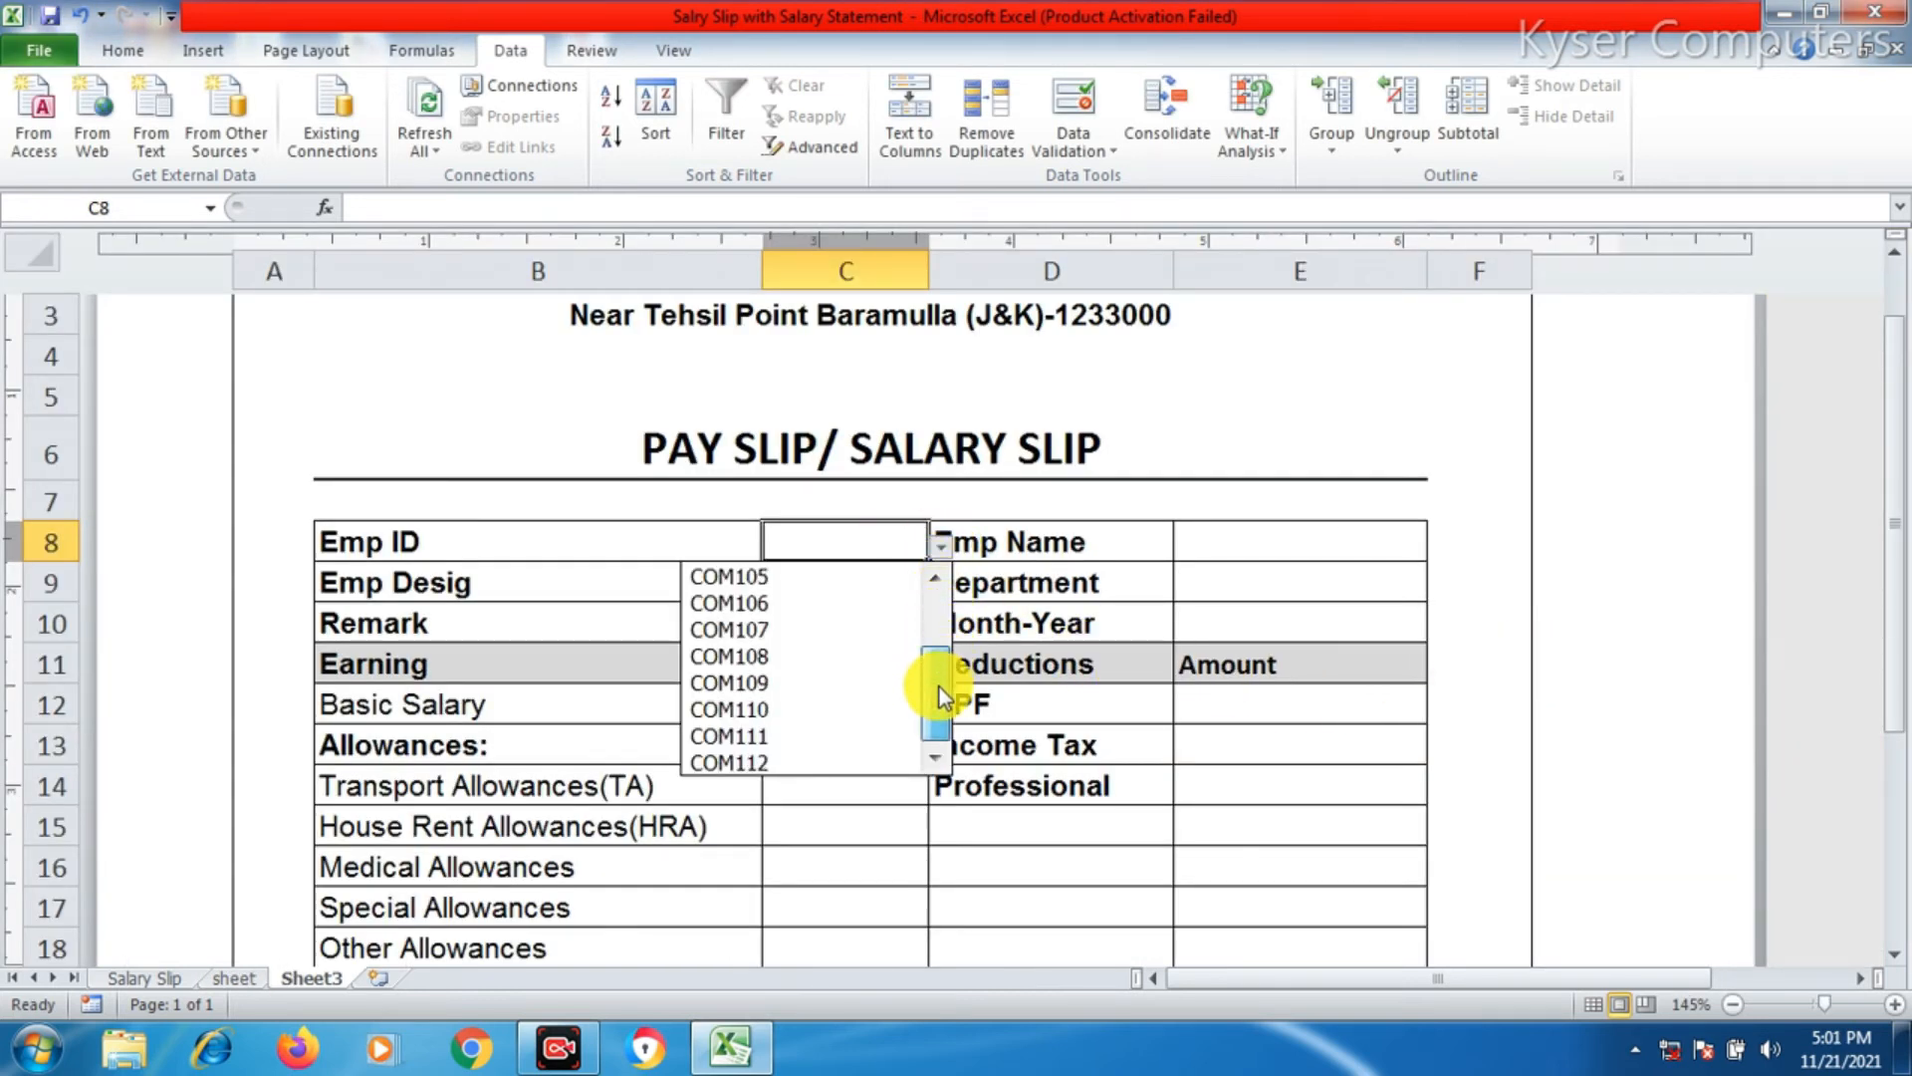
{"action": "left_click", "coordinate": [942, 654]}
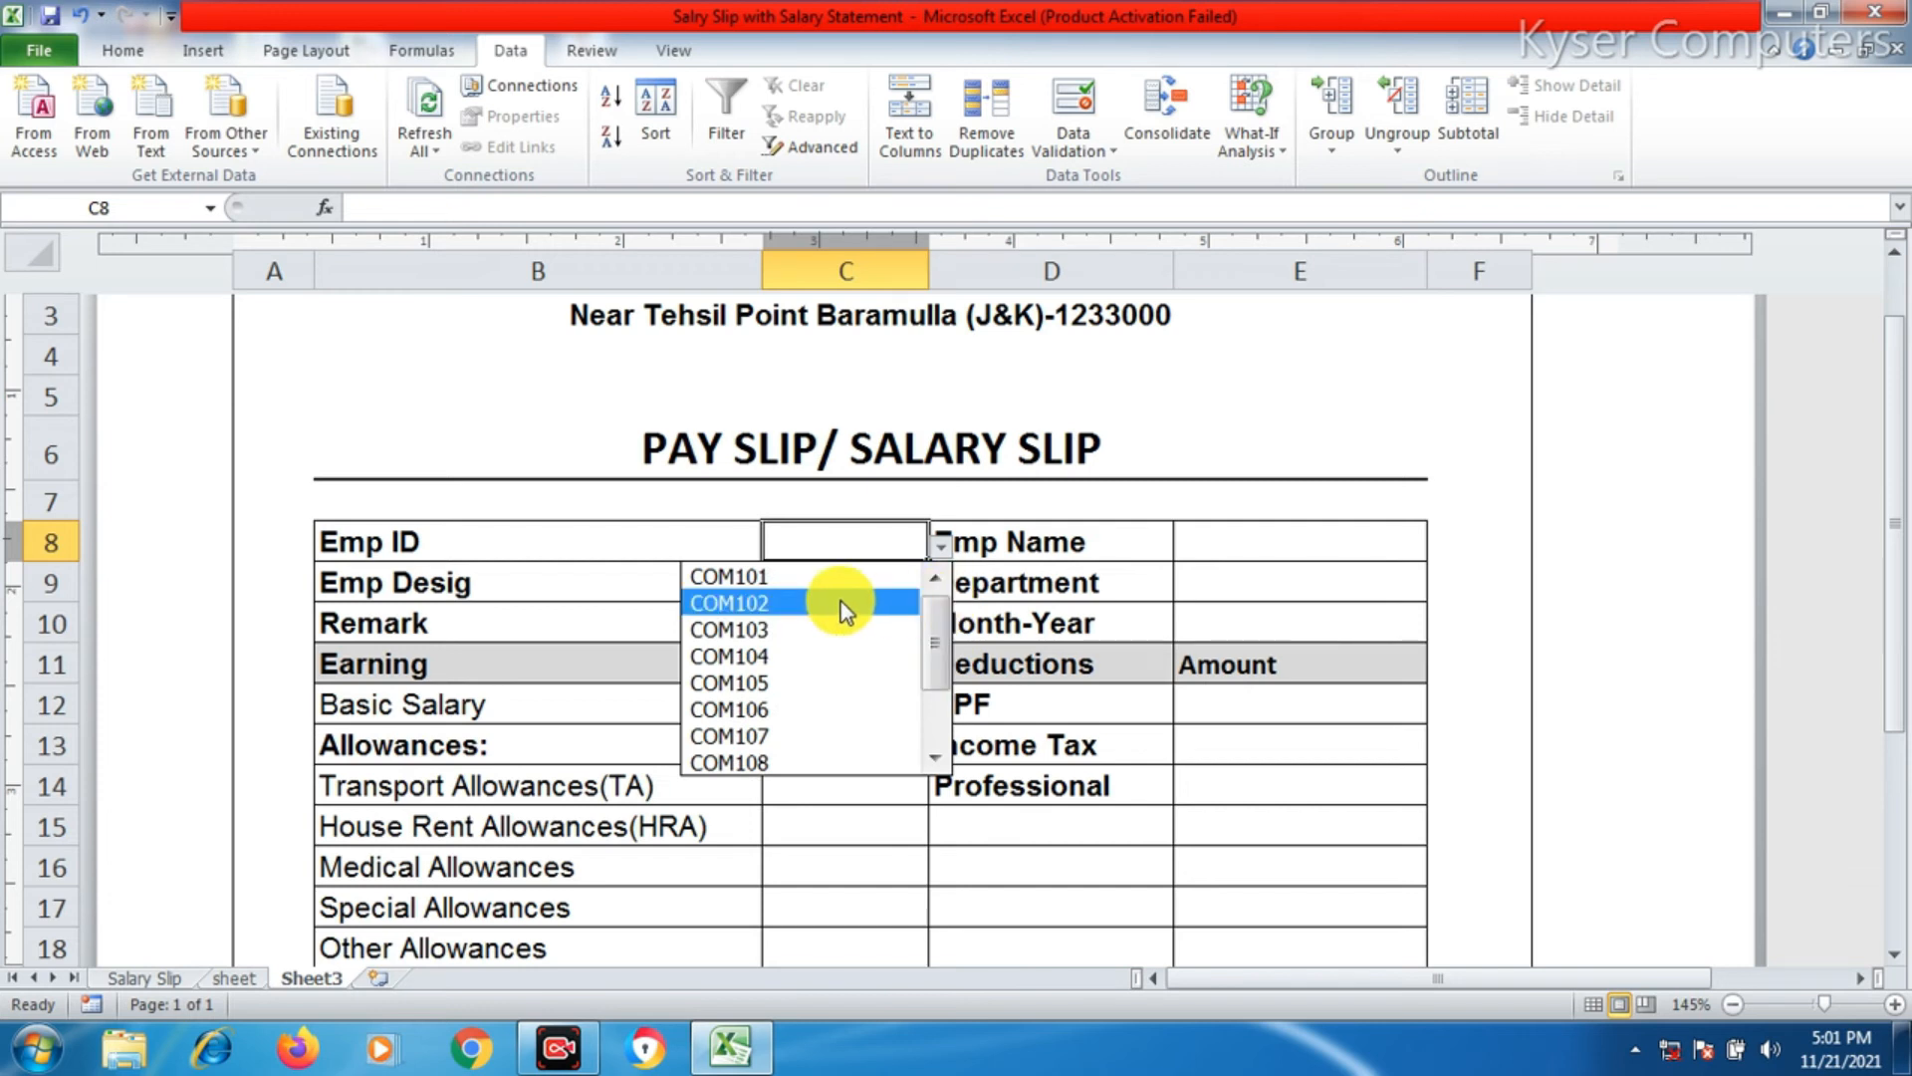
{"action": "left_click", "coordinate": [854, 539]}
{"action": "left_click", "coordinate": [870, 618]}
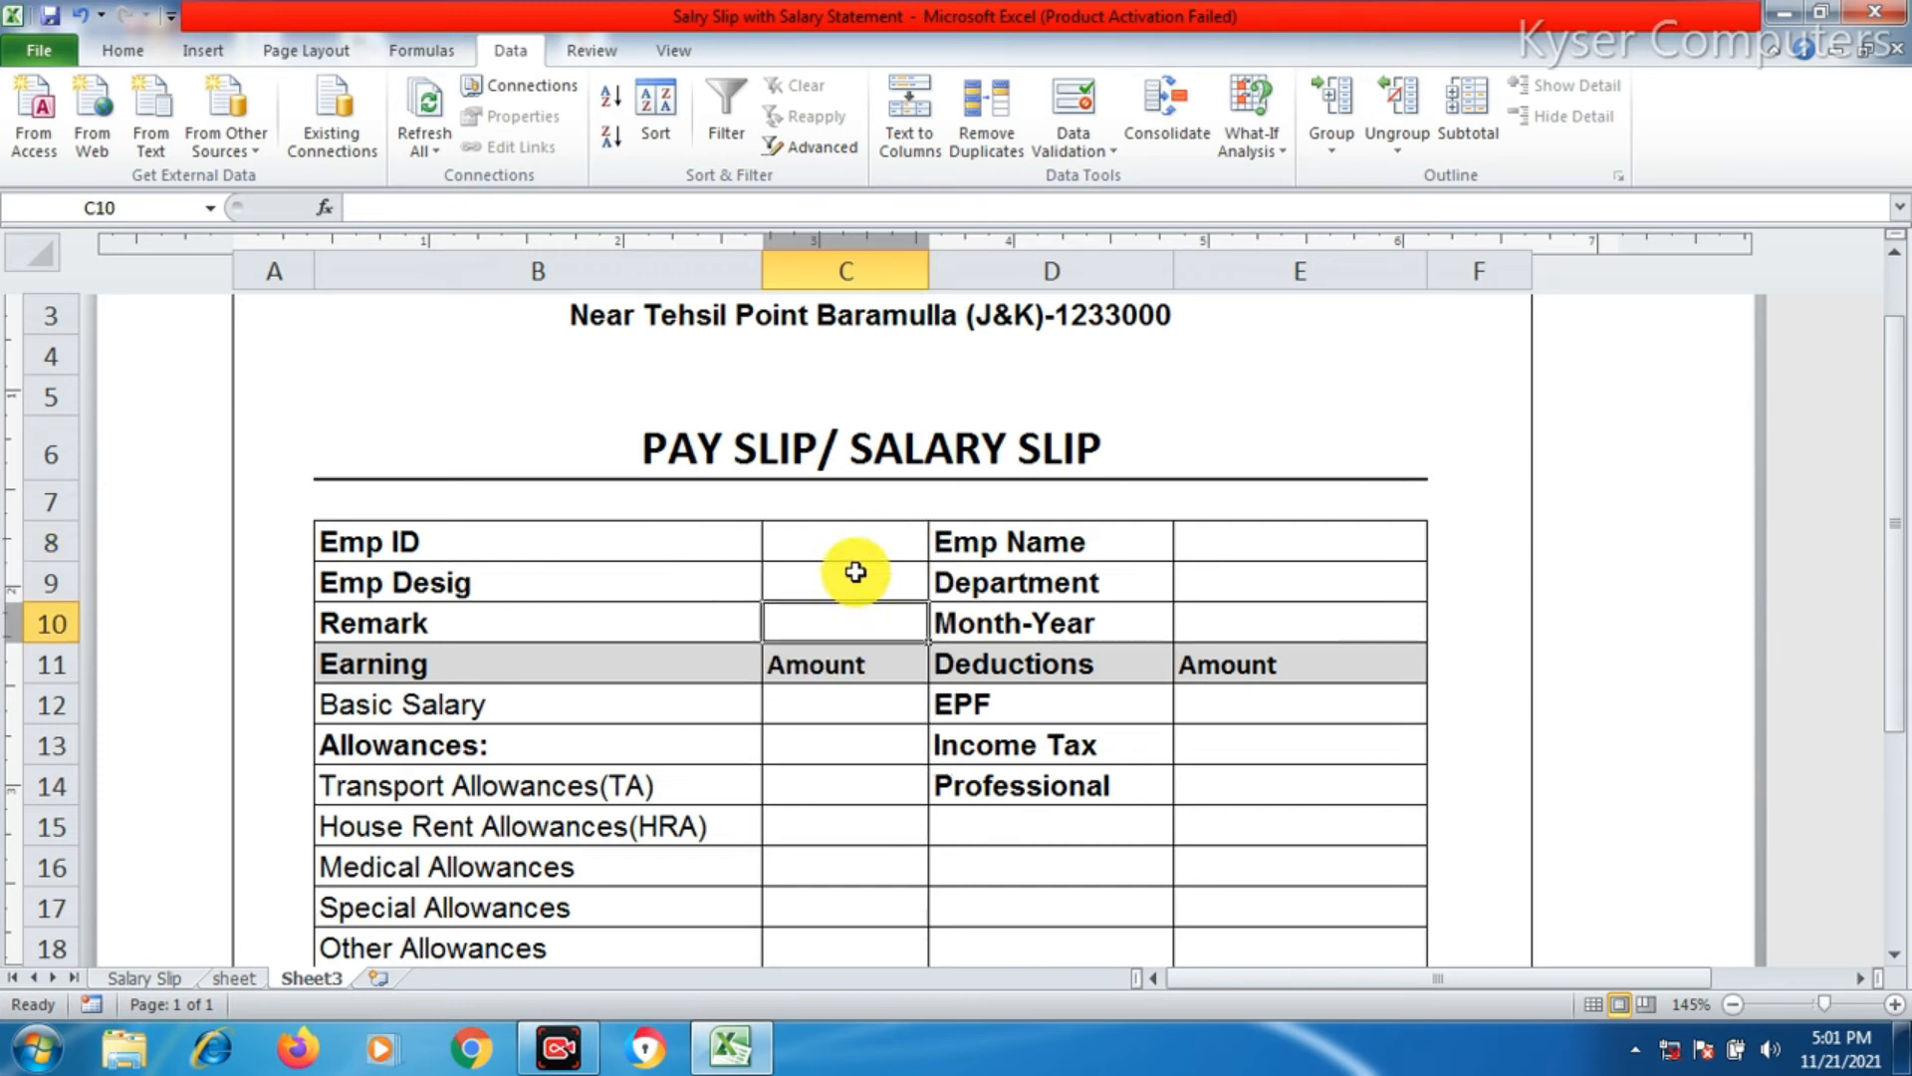
- Choose the sixth employee ID from the dropdown in the Emp ID cell C8
{"action": "scroll", "coordinate": [848, 546], "scroll_direction": "up", "scroll_amount": 2}
{"action": "left_click", "coordinate": [1066, 551]}
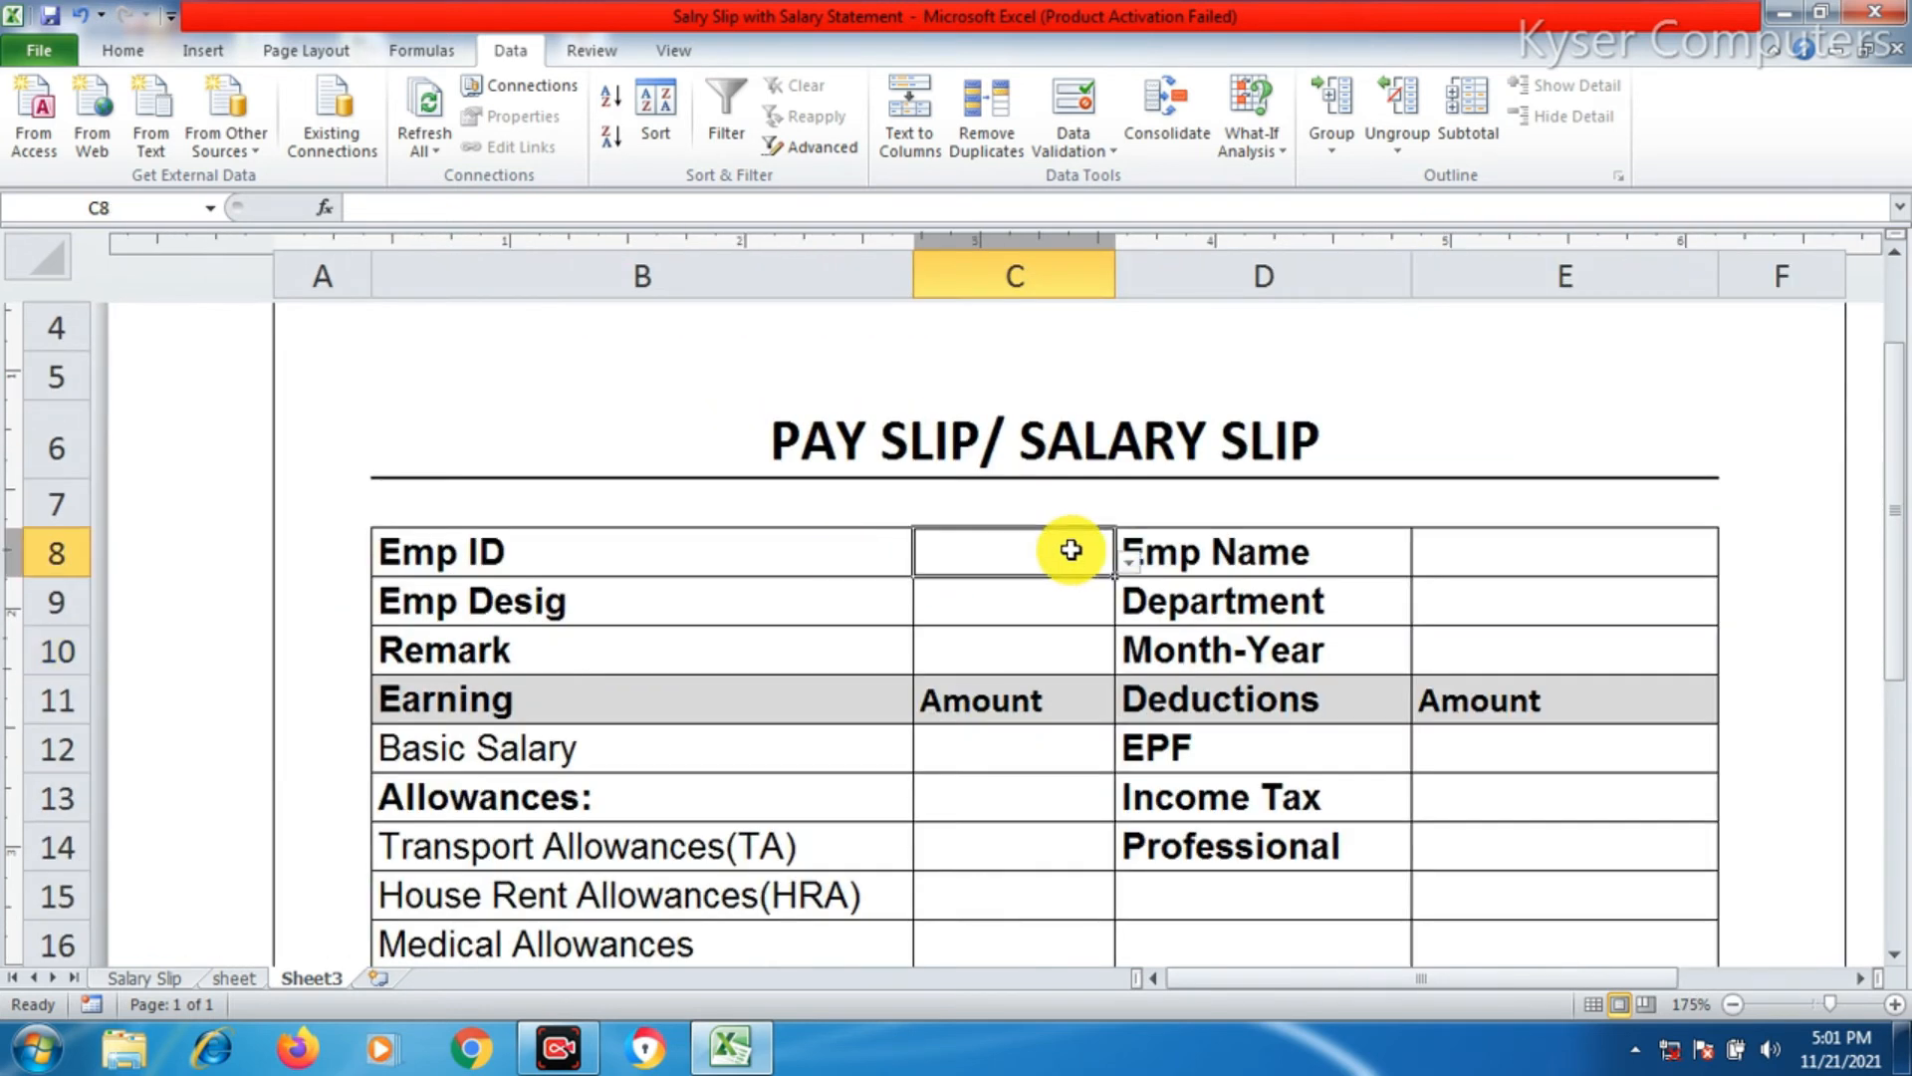
{"action": "left_click", "coordinate": [1128, 563]}
{"action": "left_click_drag", "start_coordinate": [1122, 659], "coordinate": [1122, 772]}
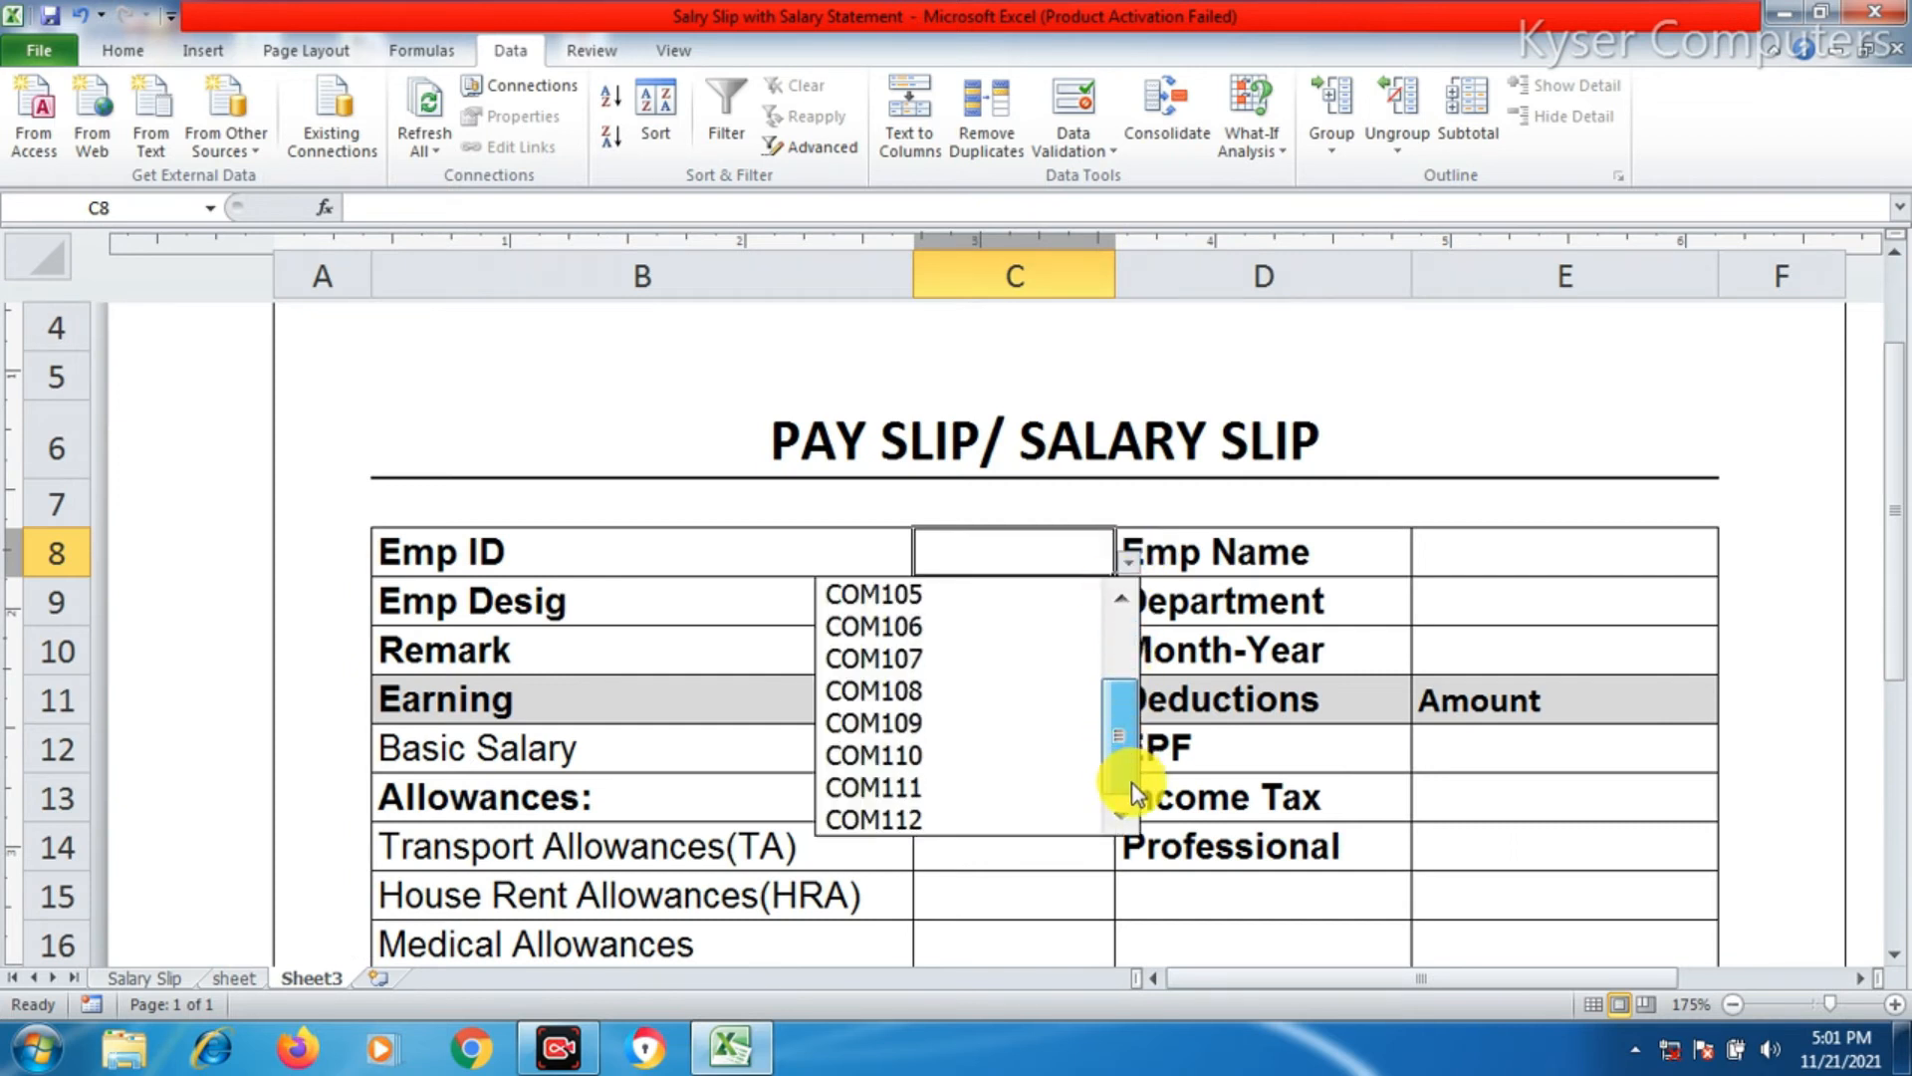
{"action": "left_click", "coordinate": [972, 628]}
{"action": "left_click", "coordinate": [1499, 551]}
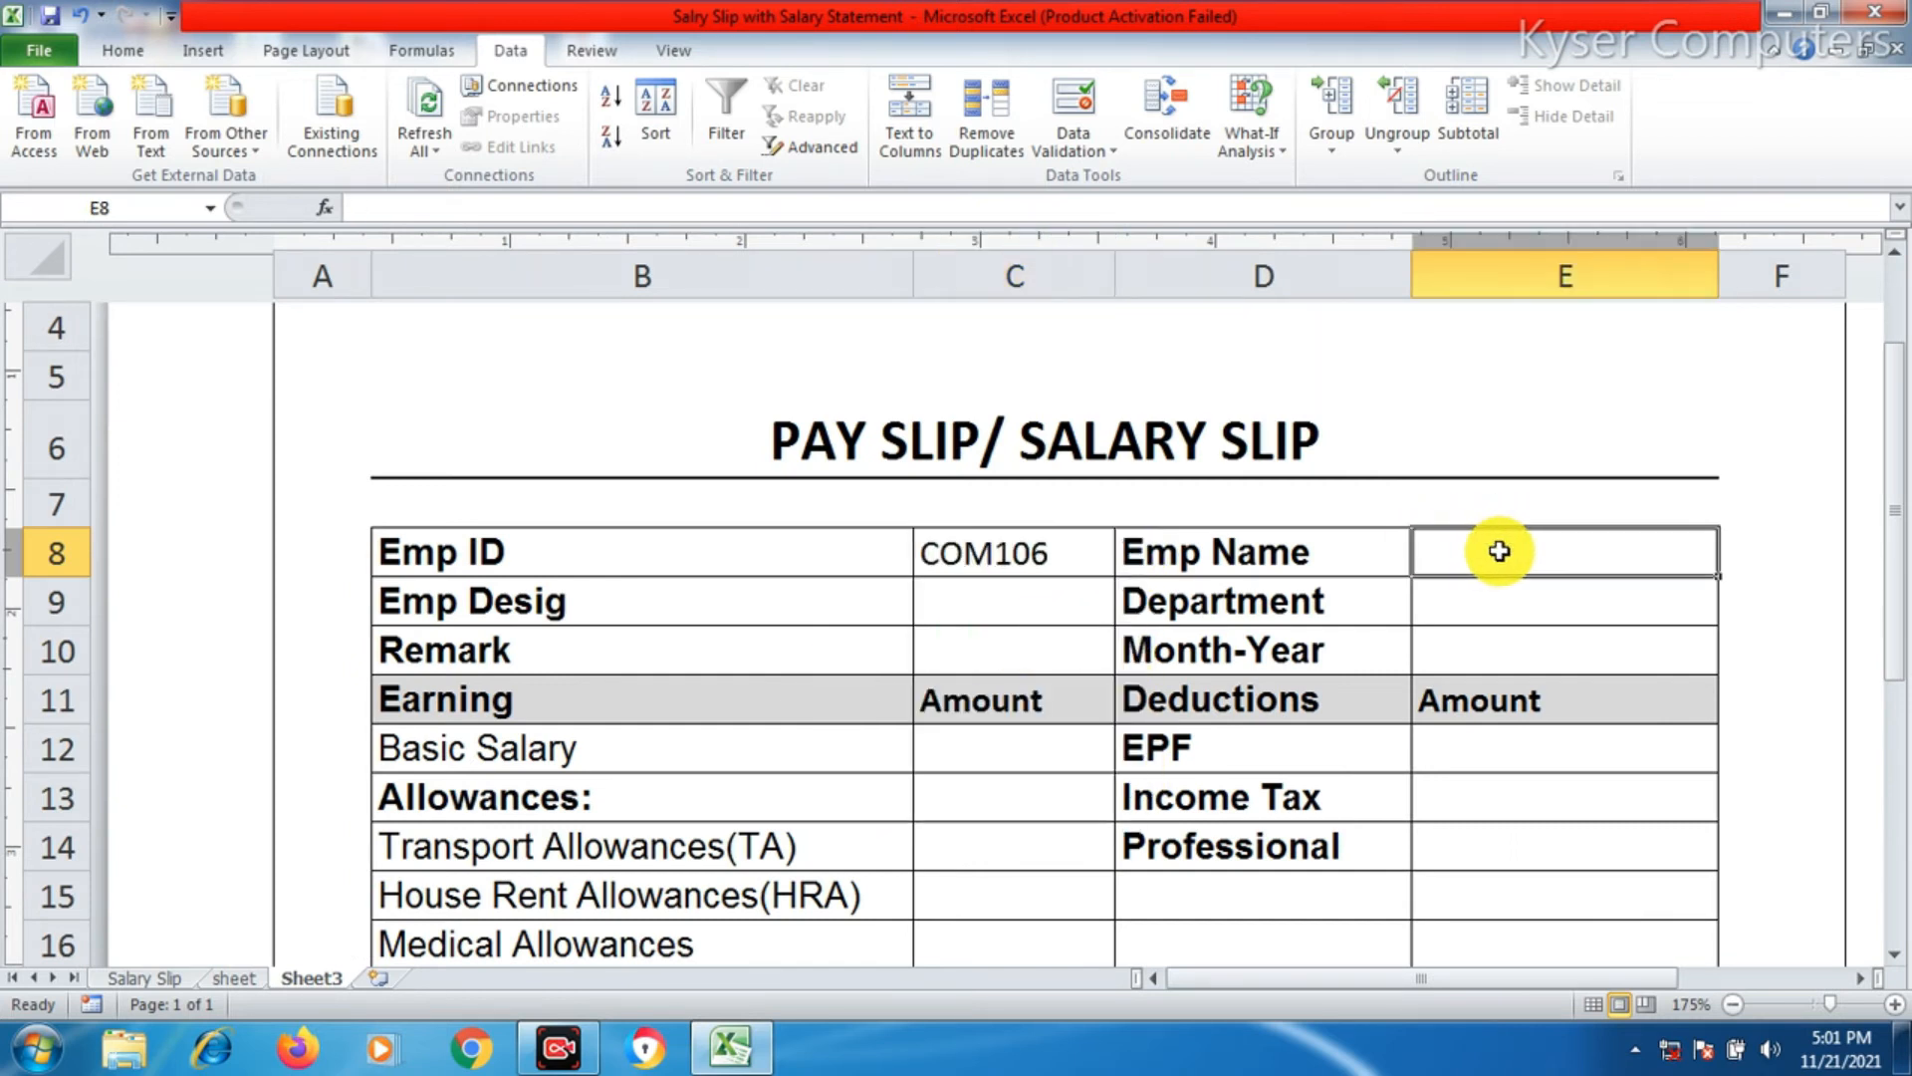
- Switch the Emp ID in C8 to the eighth and finally the ninth employee ID in the dropdown
{"action": "scroll", "coordinate": [1056, 687], "scroll_direction": "down", "scroll_amount": 4}
{"action": "scroll", "coordinate": [1045, 684], "scroll_direction": "up", "scroll_amount": 4}
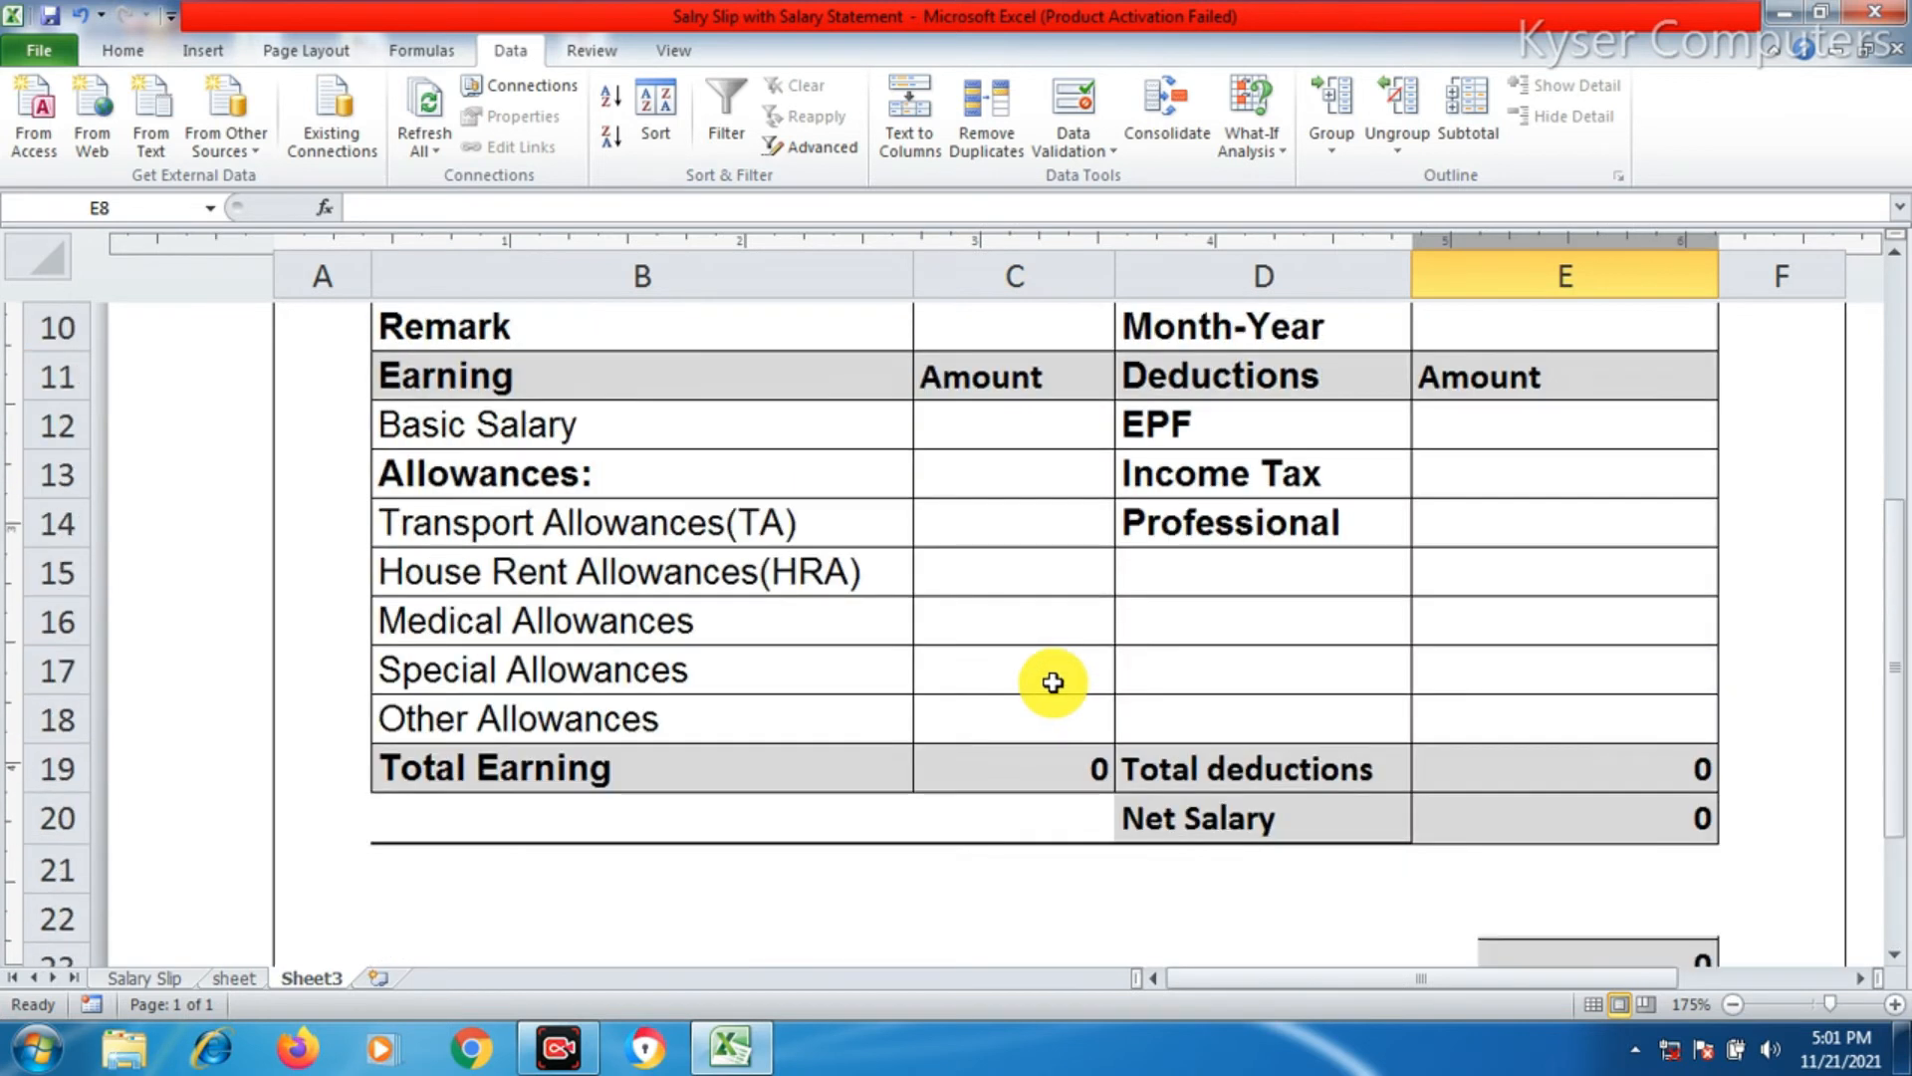
{"action": "left_click", "coordinate": [1033, 555]}
{"action": "left_click", "coordinate": [1125, 563]}
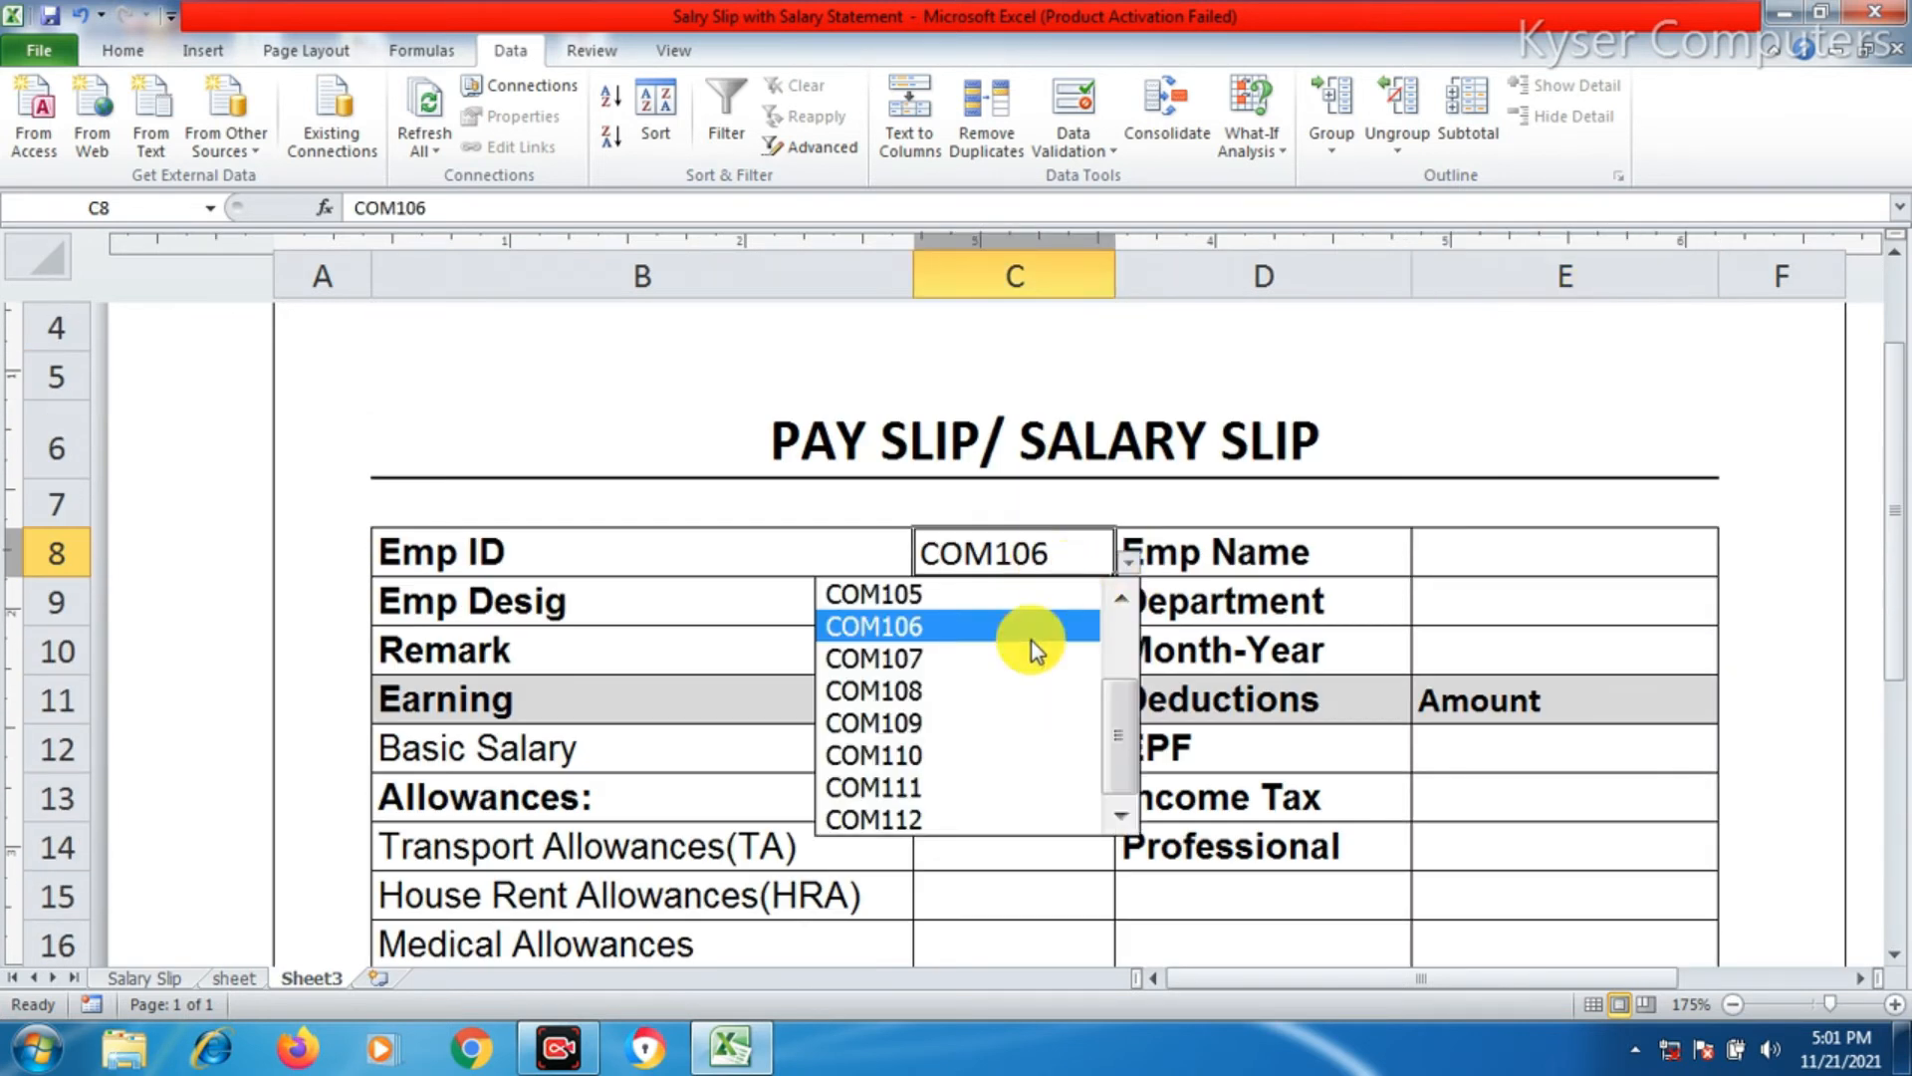
{"action": "left_click", "coordinate": [922, 692]}
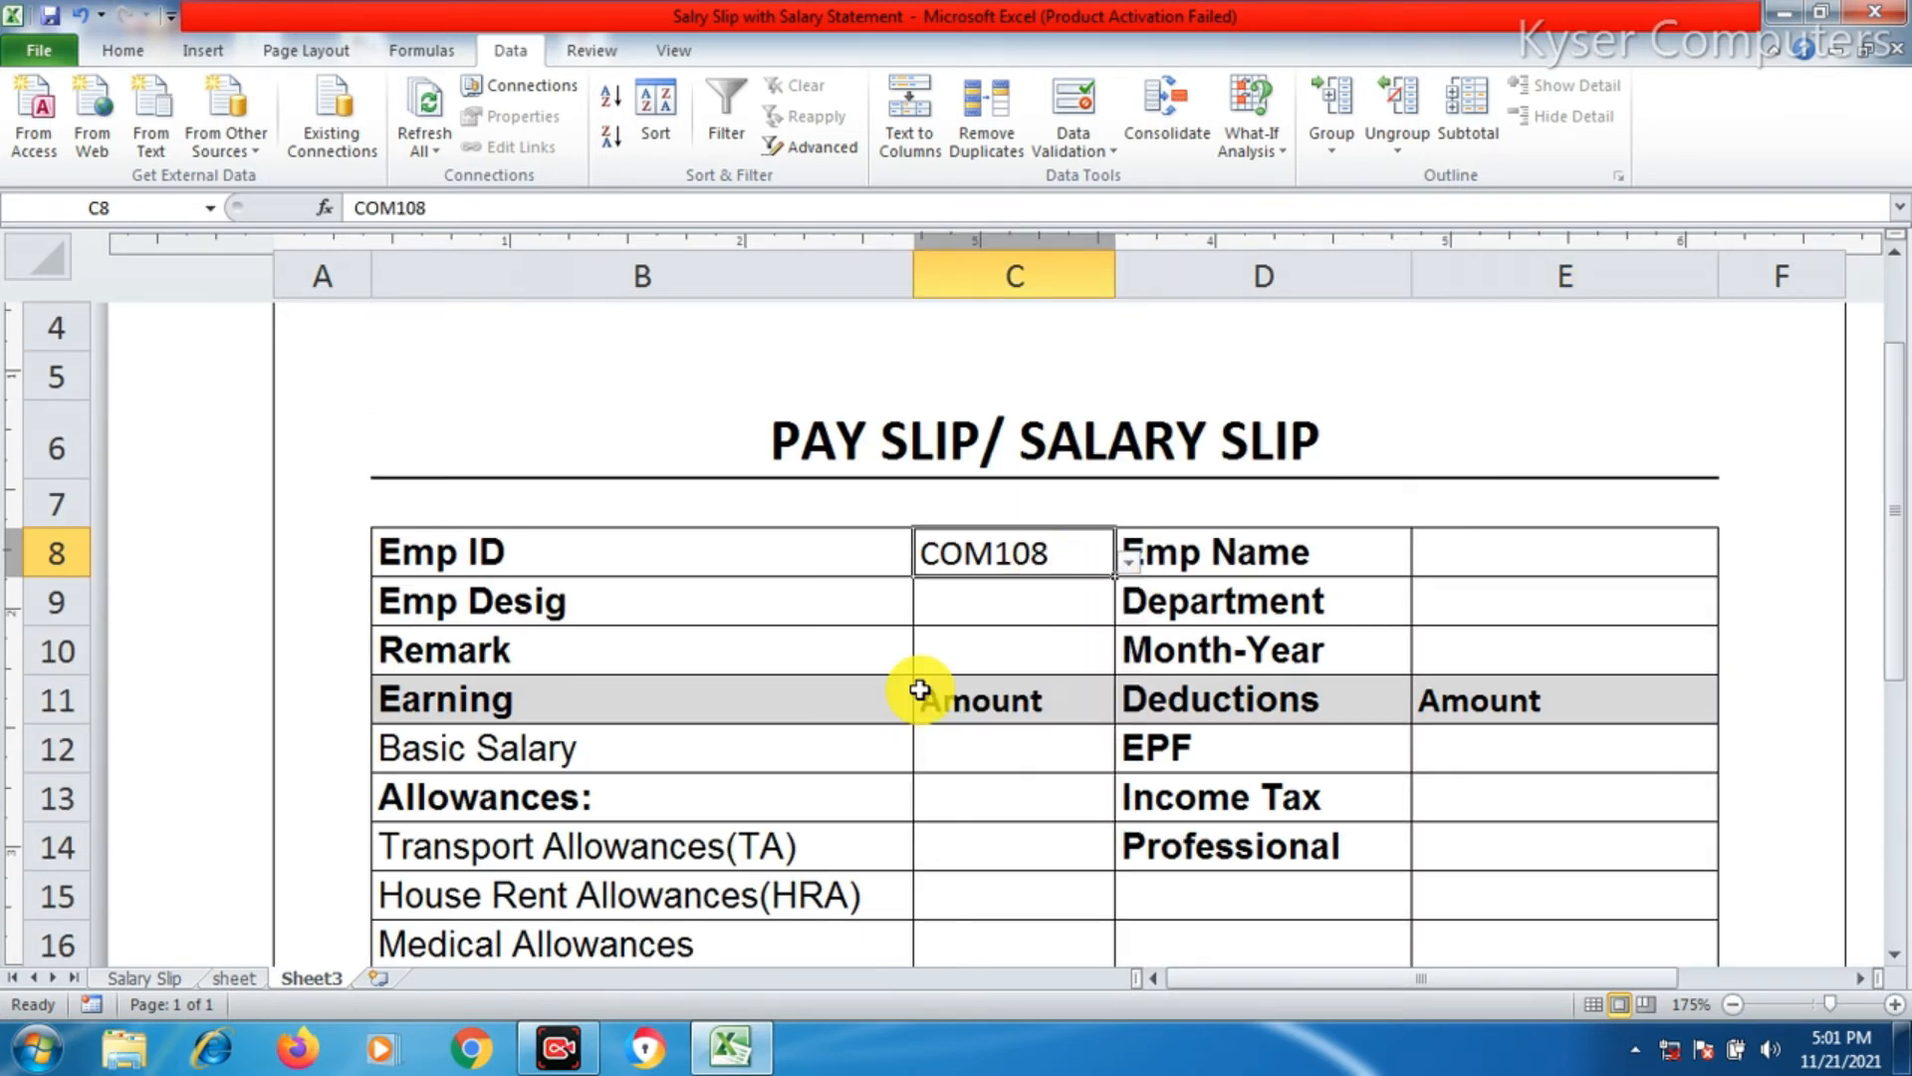
{"action": "left_click", "coordinate": [1123, 561]}
{"action": "left_click", "coordinate": [939, 723]}
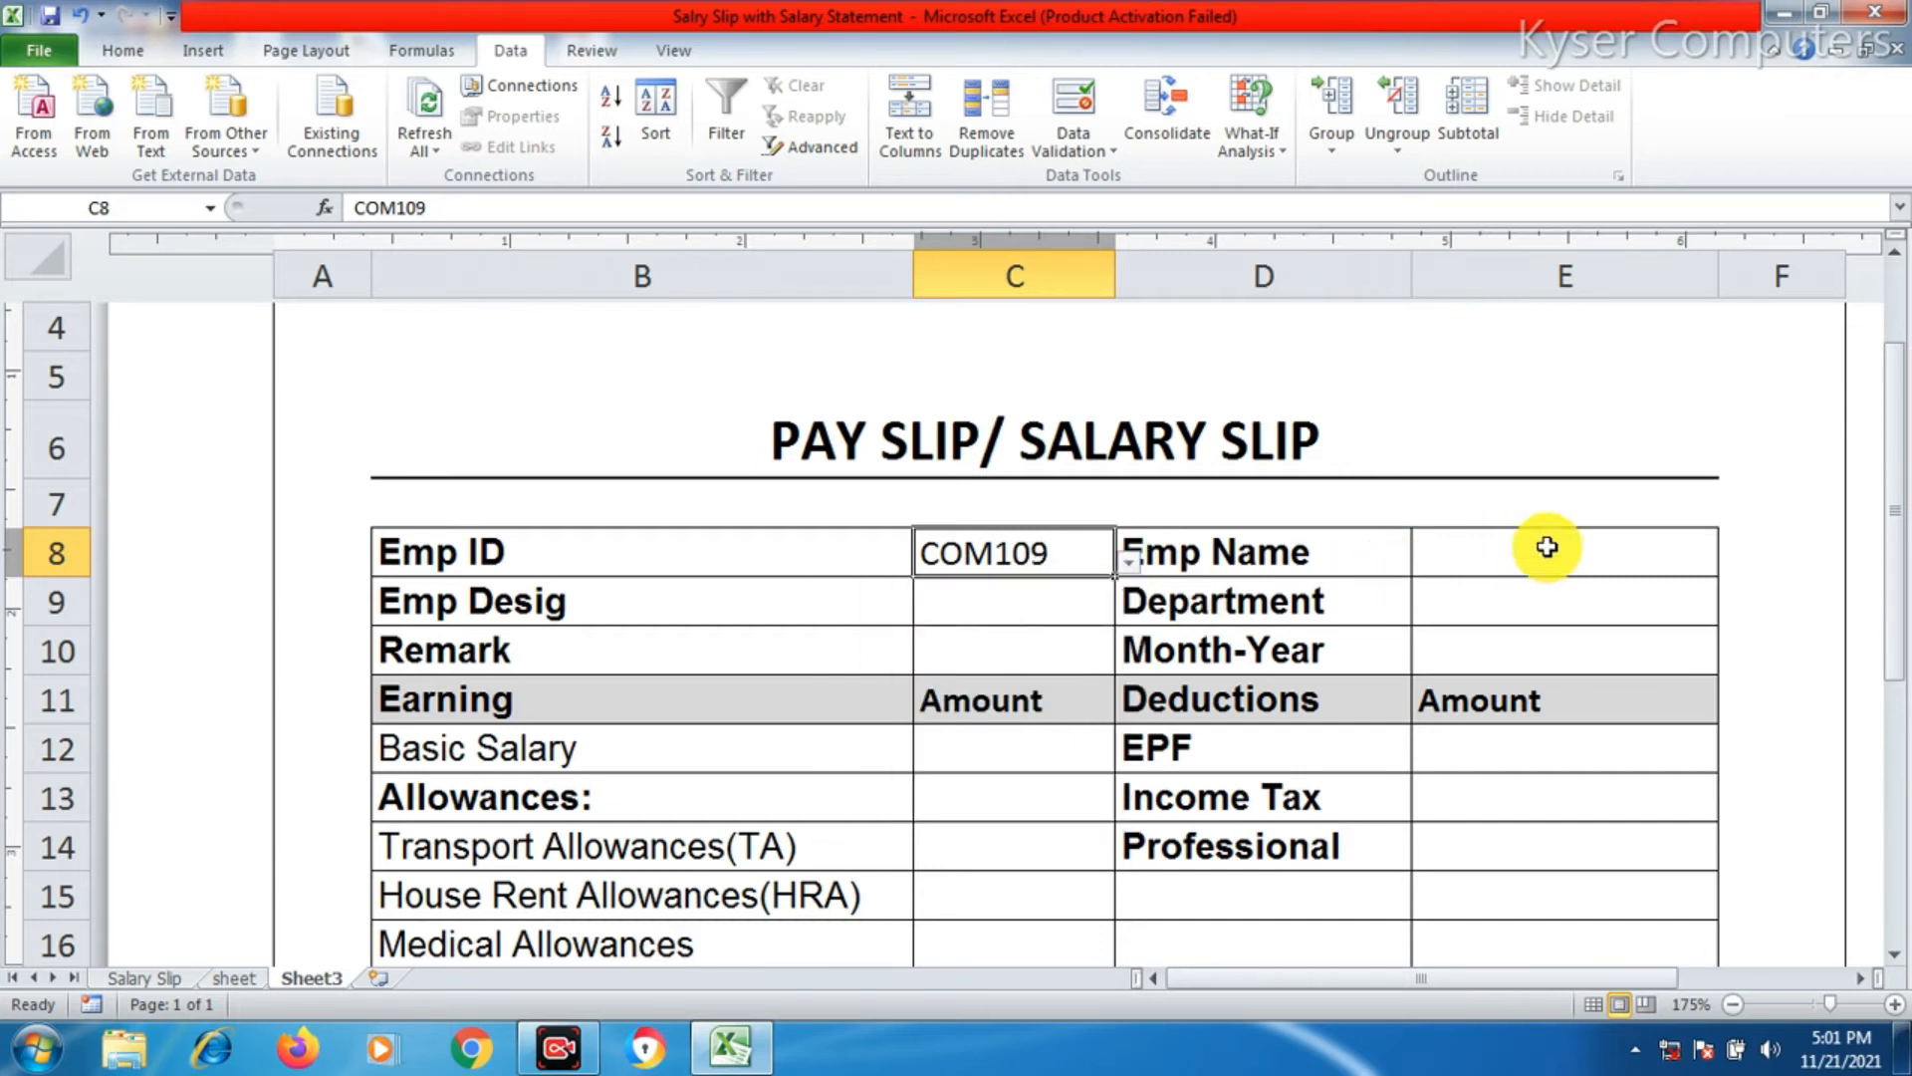
- Look over the pay slip's employee details, earnings and deductions fields that still need filling
{"action": "scroll", "coordinate": [1554, 714], "scroll_direction": "down", "scroll_amount": 2}
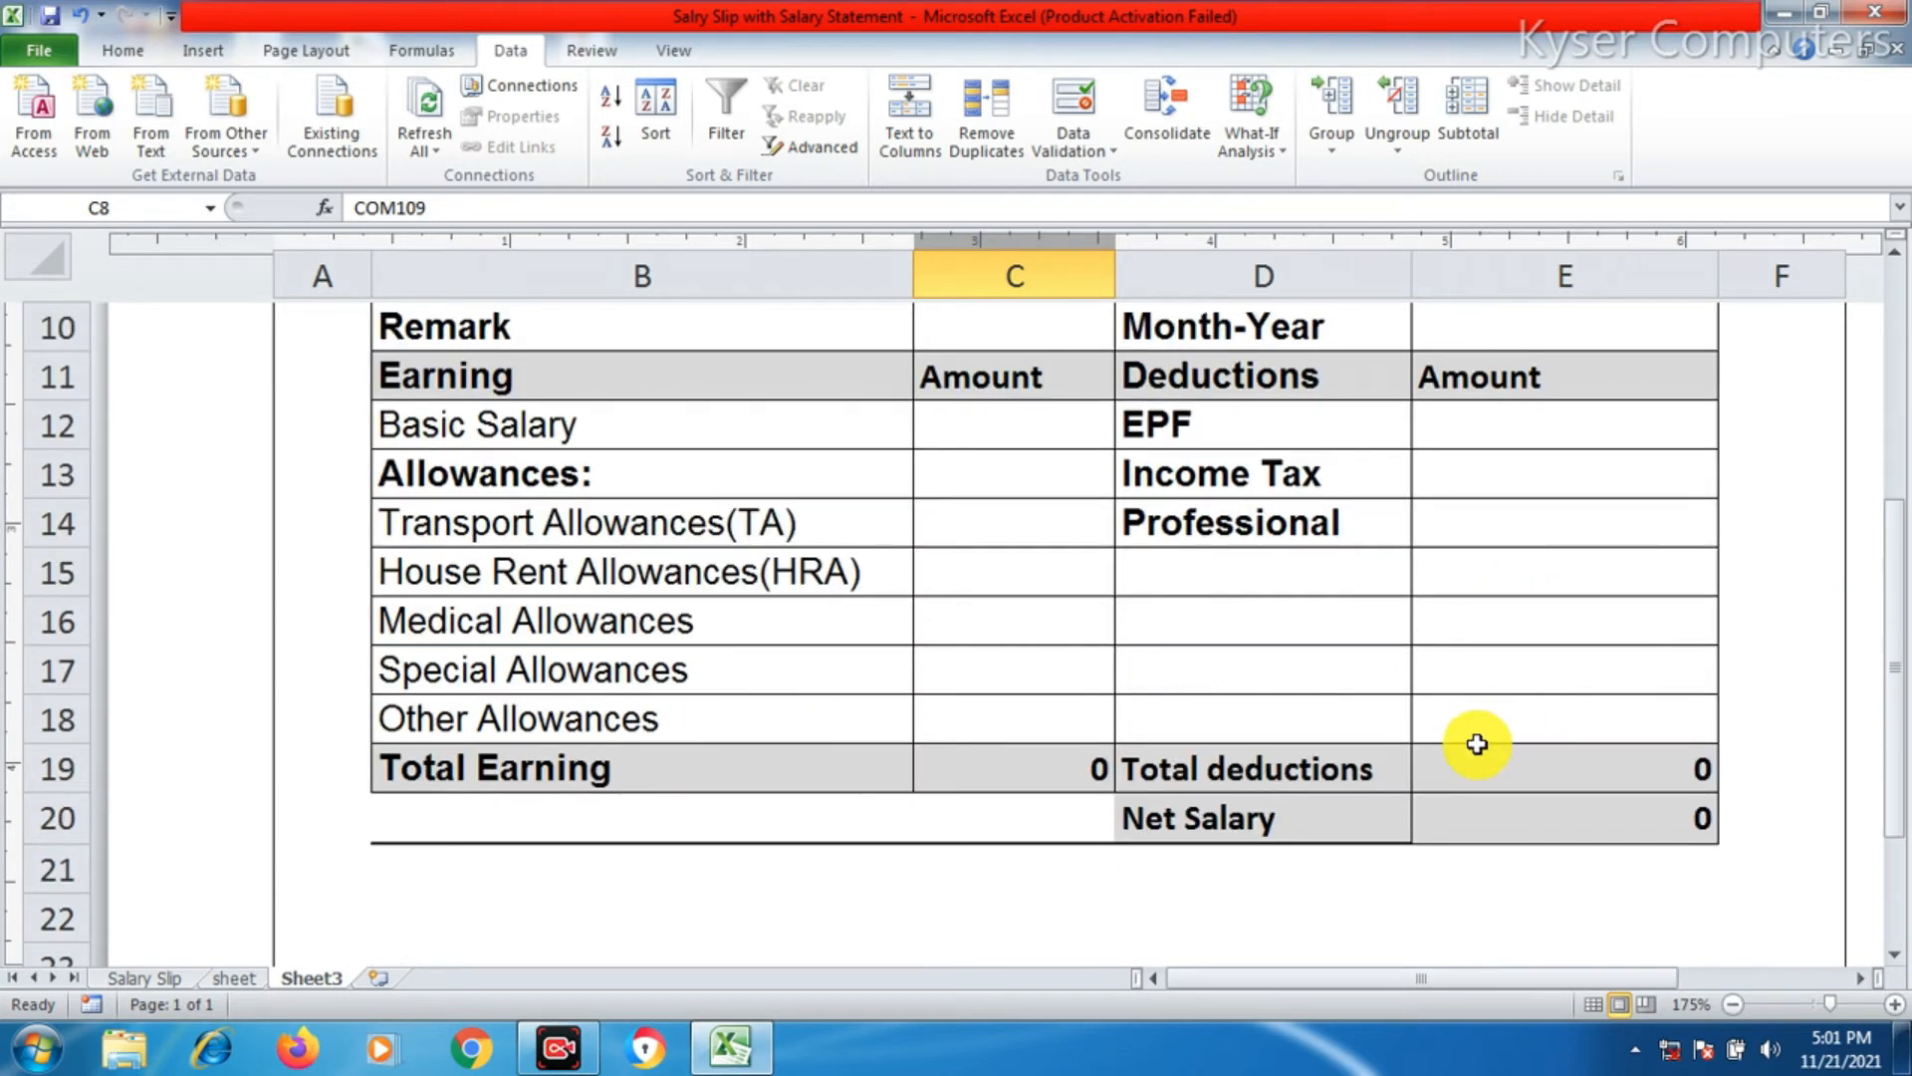
{"action": "left_click_drag", "start_coordinate": [1293, 981], "coordinate": [1161, 674]}
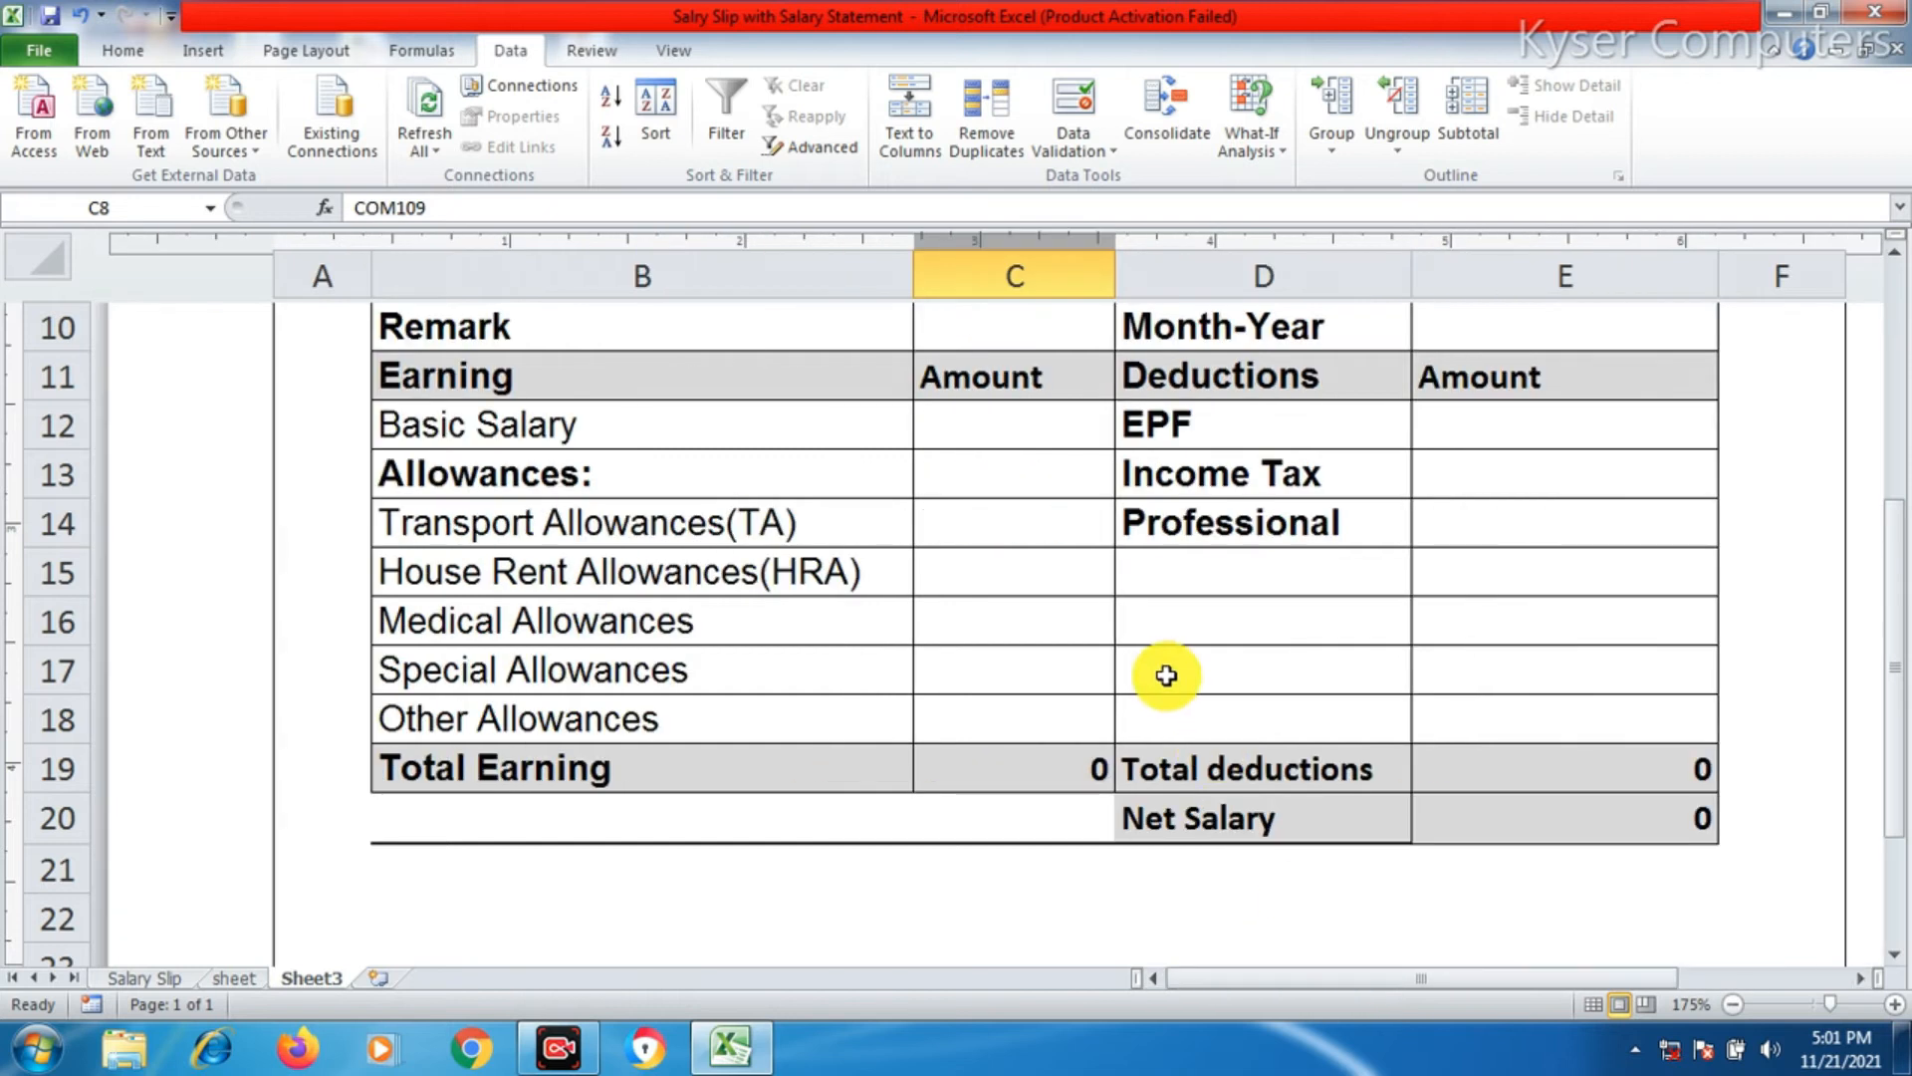
{"action": "left_click", "coordinate": [1185, 662]}
{"action": "scroll", "coordinate": [1195, 653], "scroll_direction": "down", "scroll_amount": 1}
{"action": "scroll", "coordinate": [1195, 652], "scroll_direction": "up", "scroll_amount": 3}
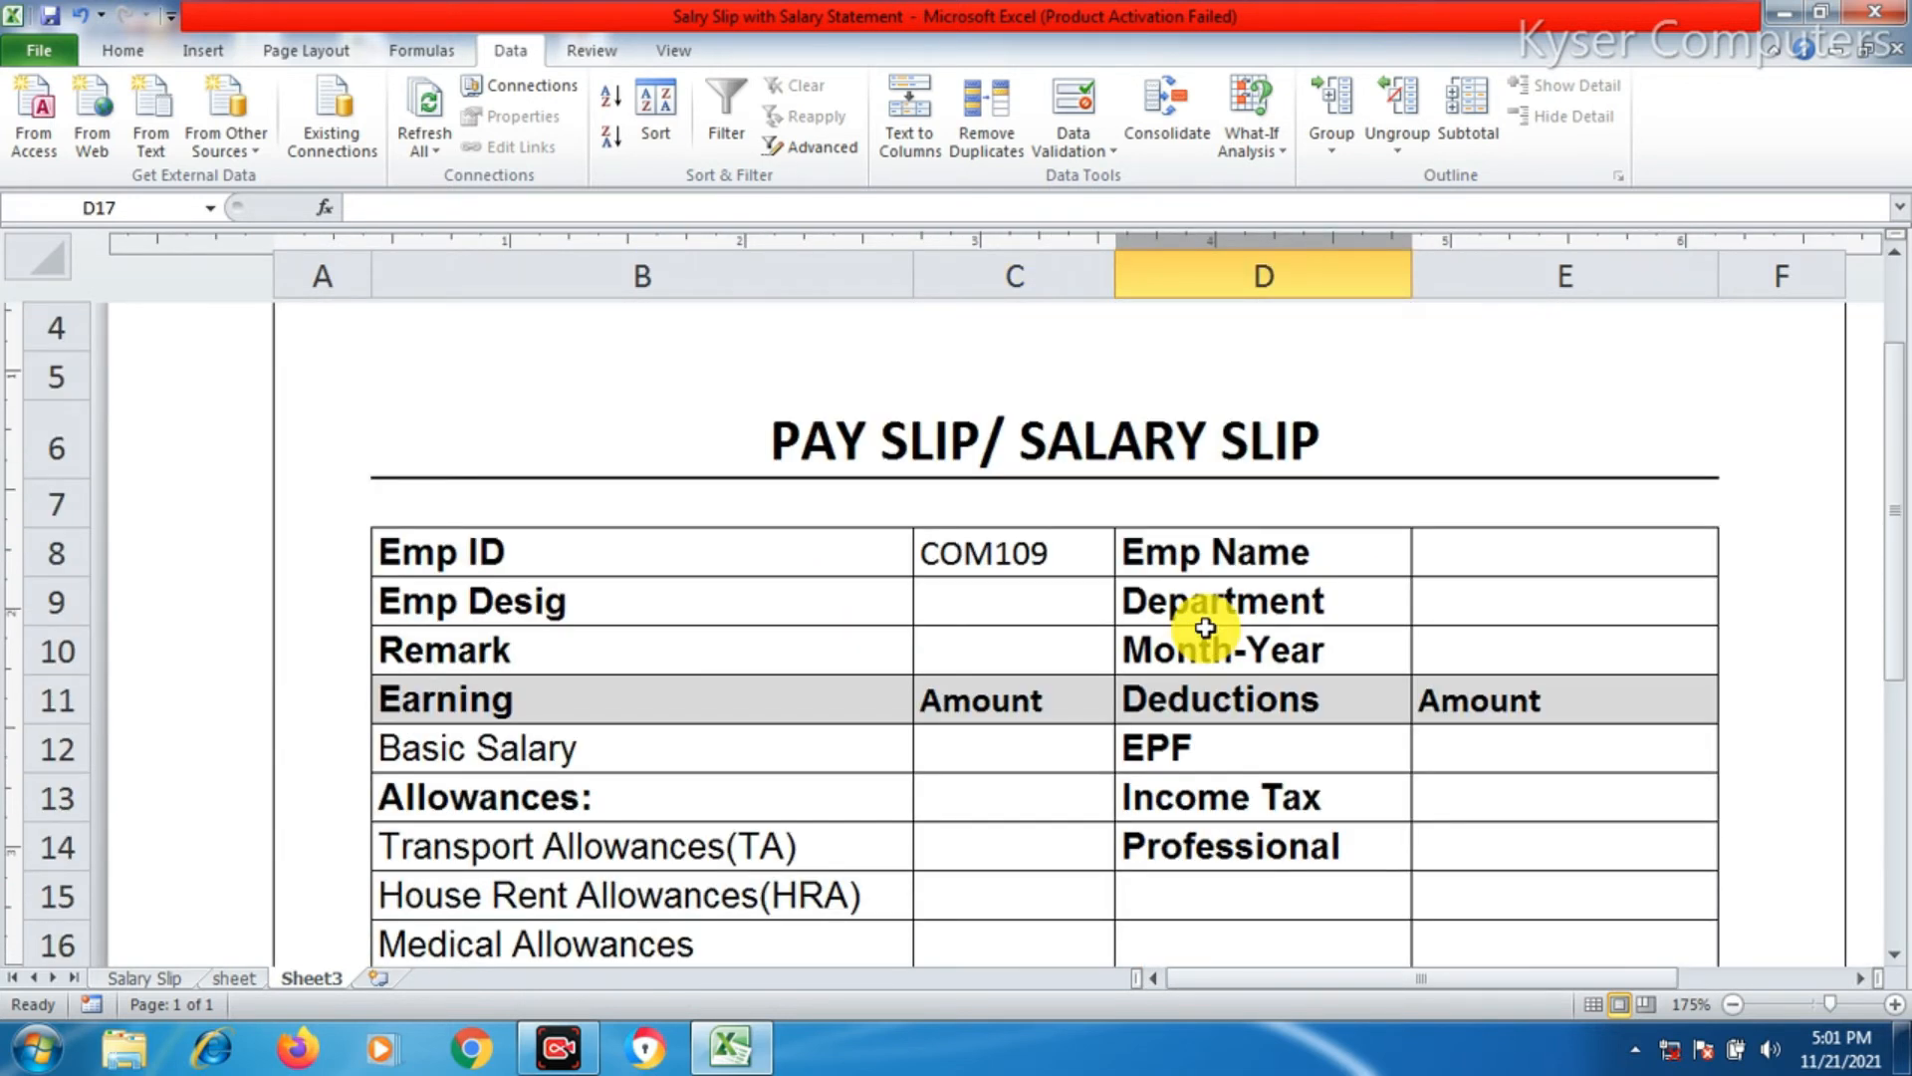
{"action": "scroll", "coordinate": [1205, 627], "scroll_direction": "down", "scroll_amount": 1}
{"action": "left_click", "coordinate": [1042, 641]}
{"action": "scroll", "coordinate": [1044, 642], "scroll_direction": "up", "scroll_amount": 2}
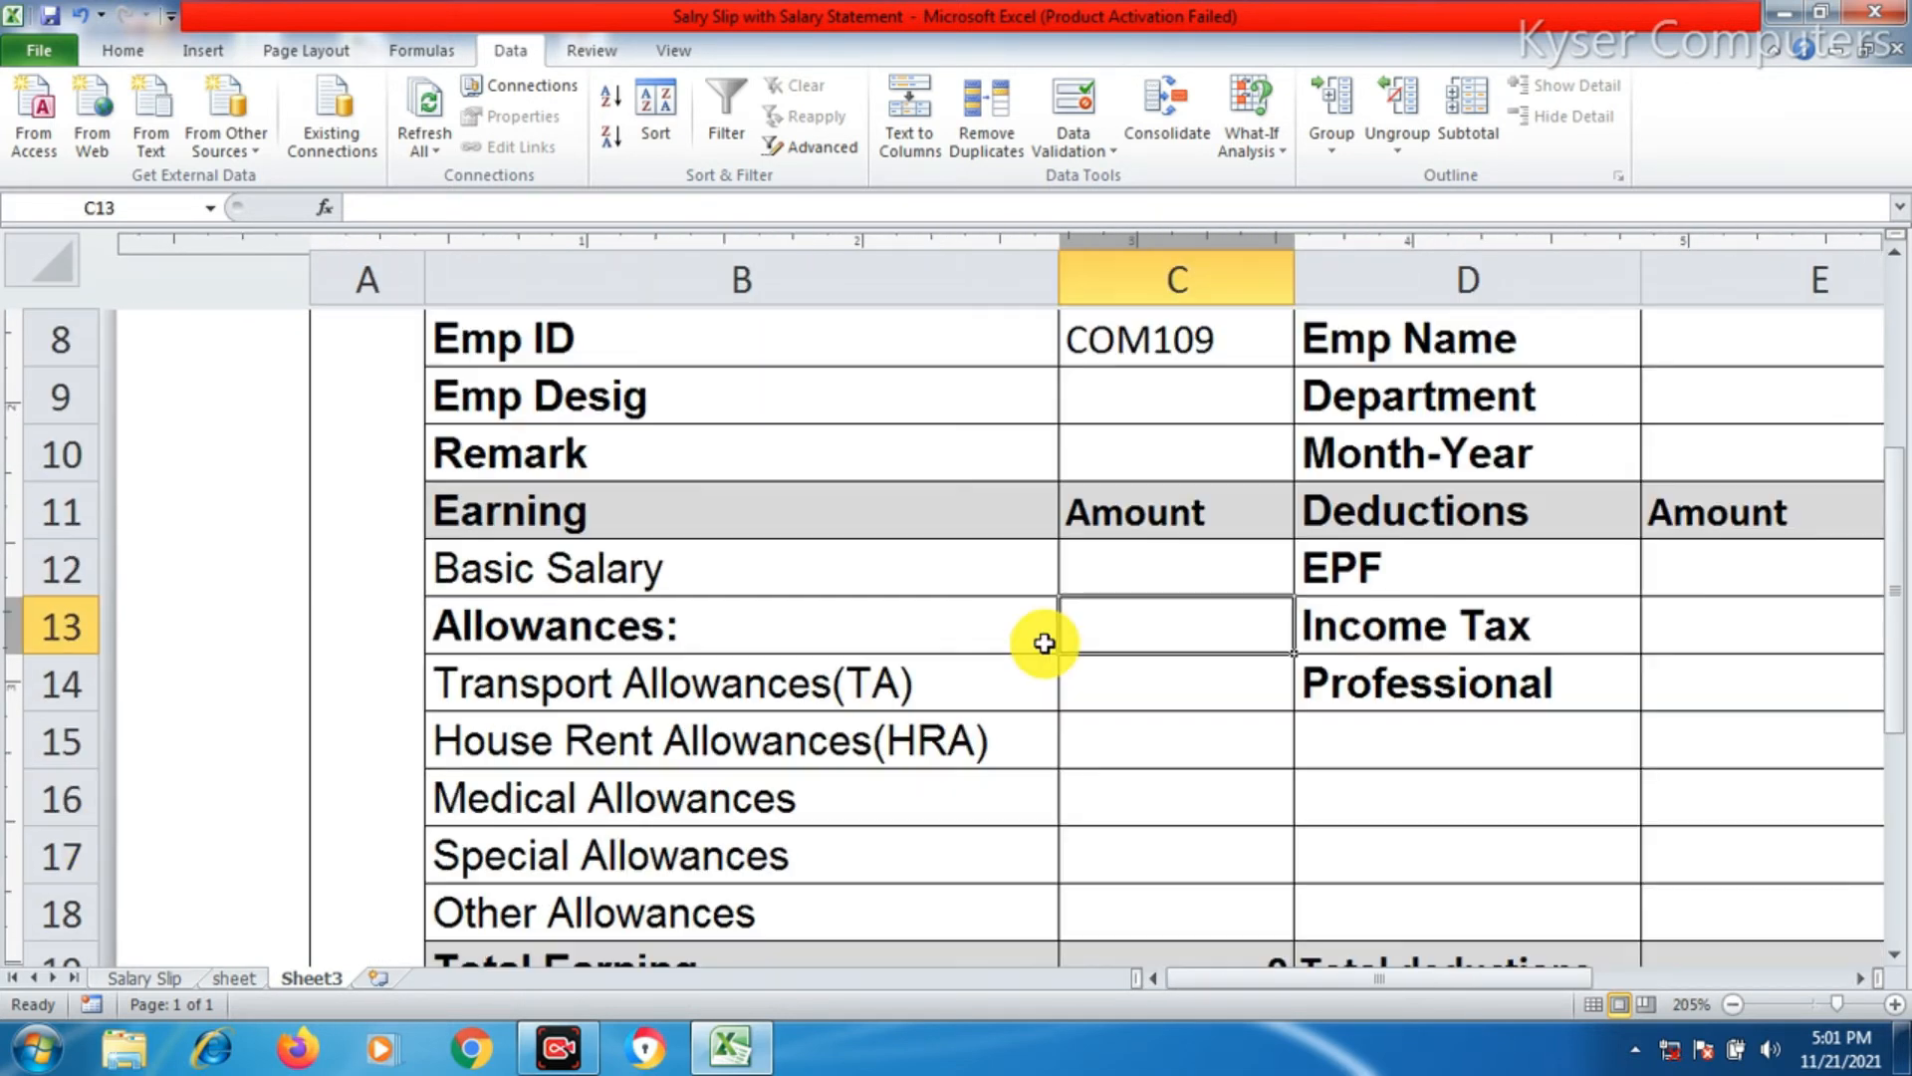
{"action": "scroll", "coordinate": [1044, 643], "scroll_direction": "down", "scroll_amount": 3}
- Begin a VLOOKUP formula in the Emp Name cell E8 with the absolute reference $C$8 as the lookup value
{"action": "left_click", "coordinate": [1427, 370]}
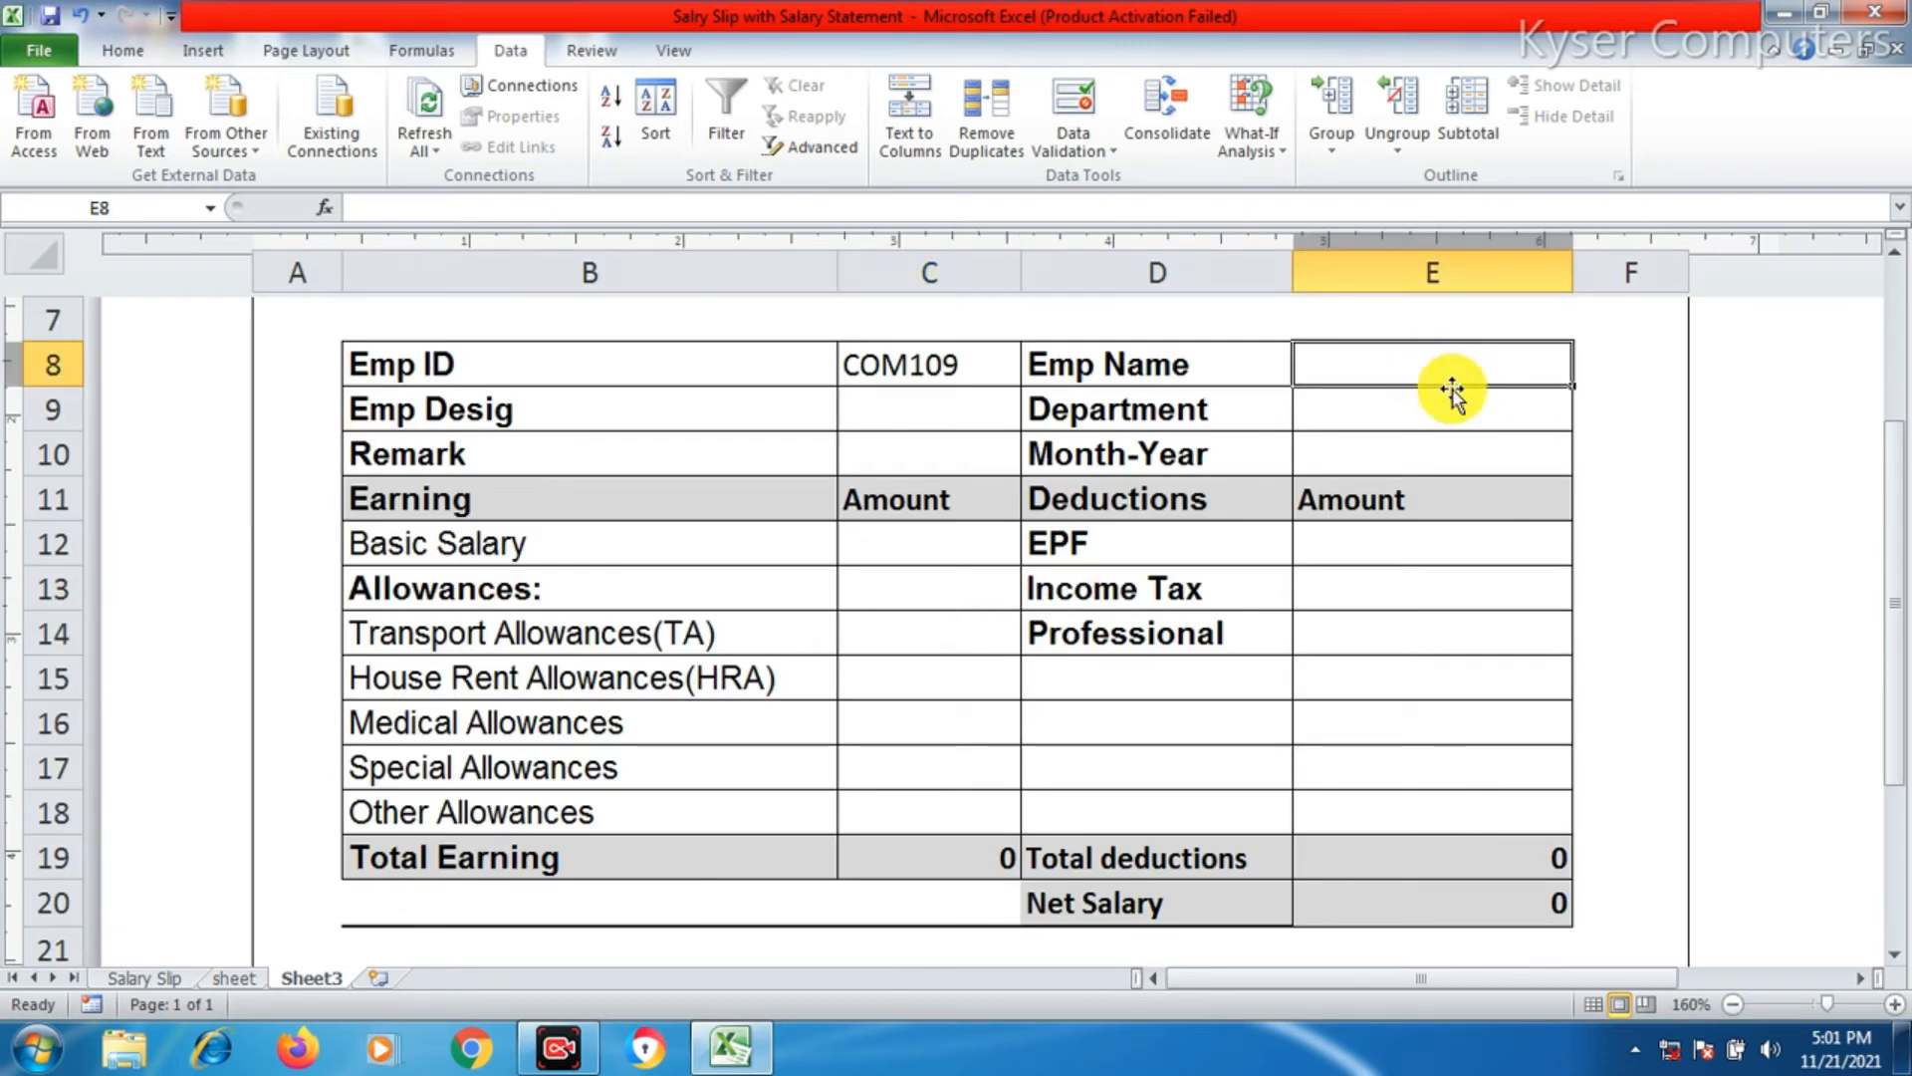
{"action": "type", "text": "="}
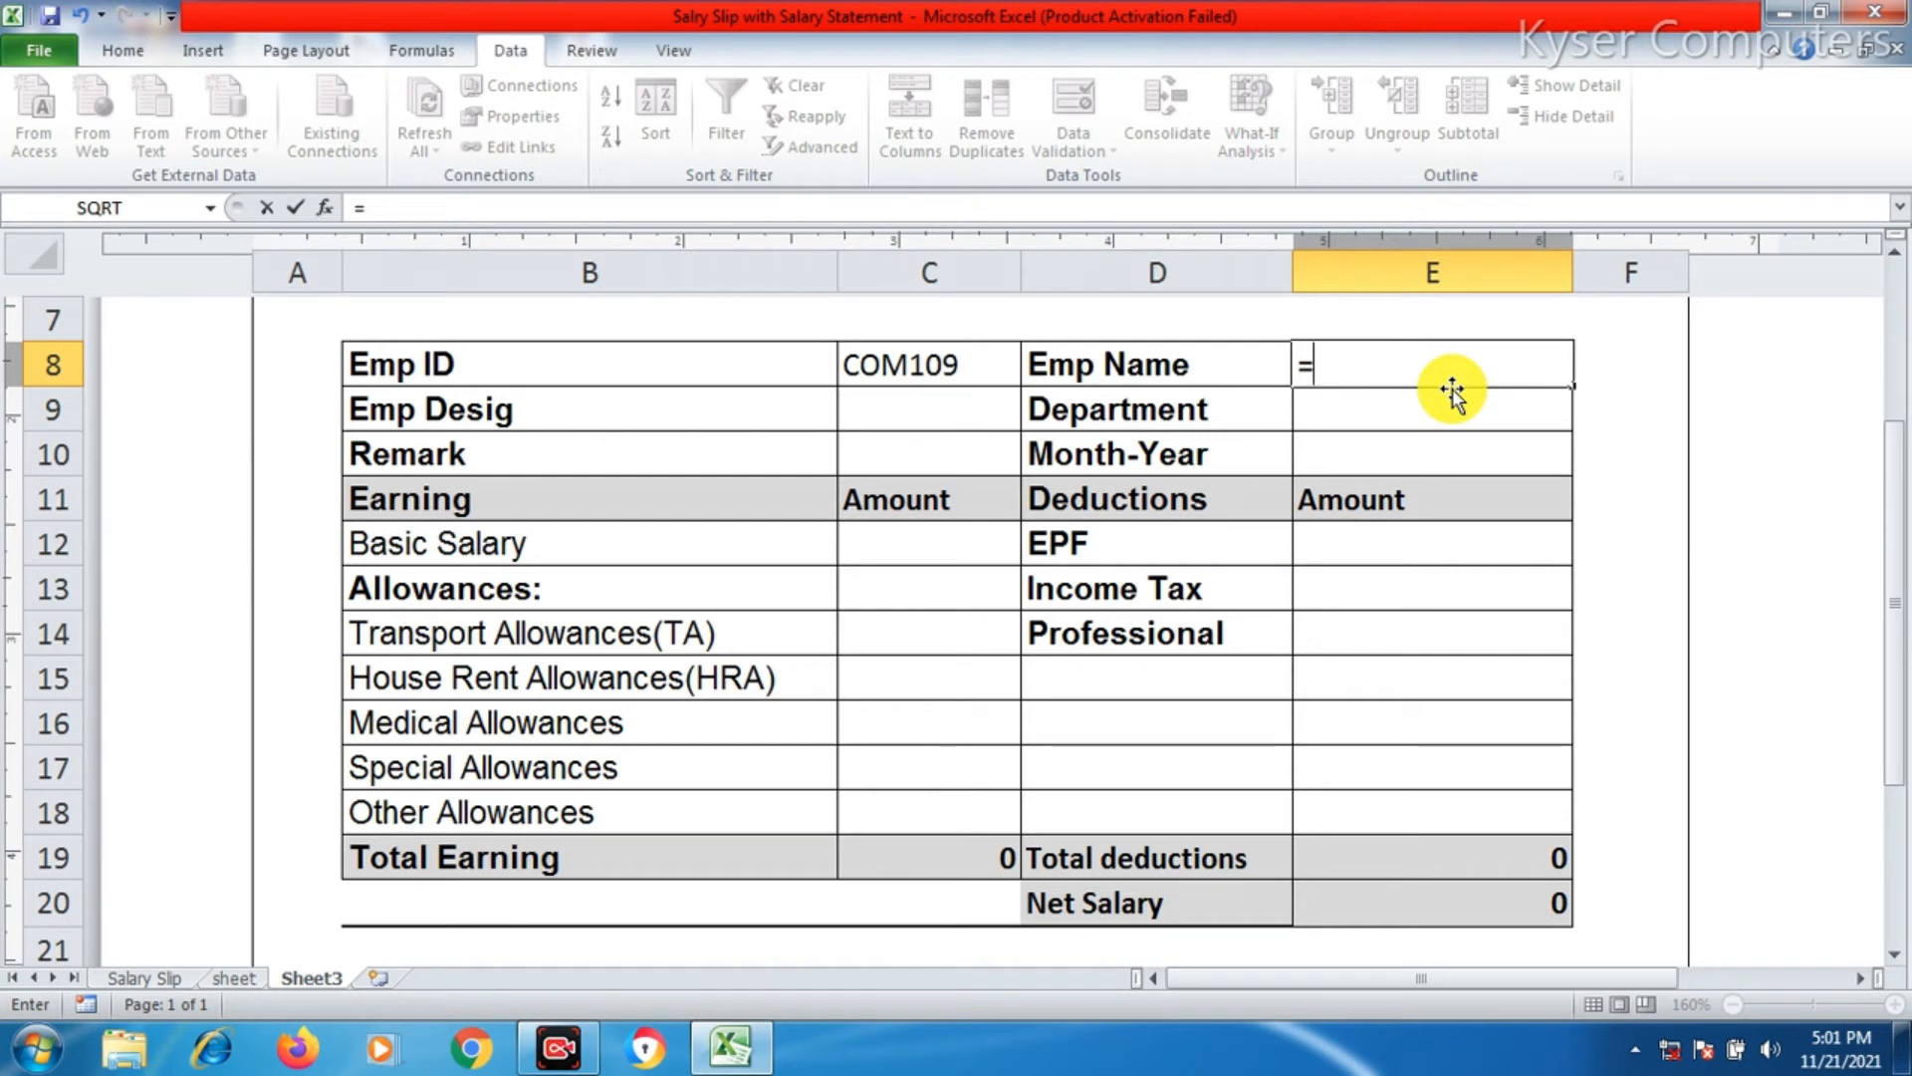
{"action": "type", "text": "vlook"}
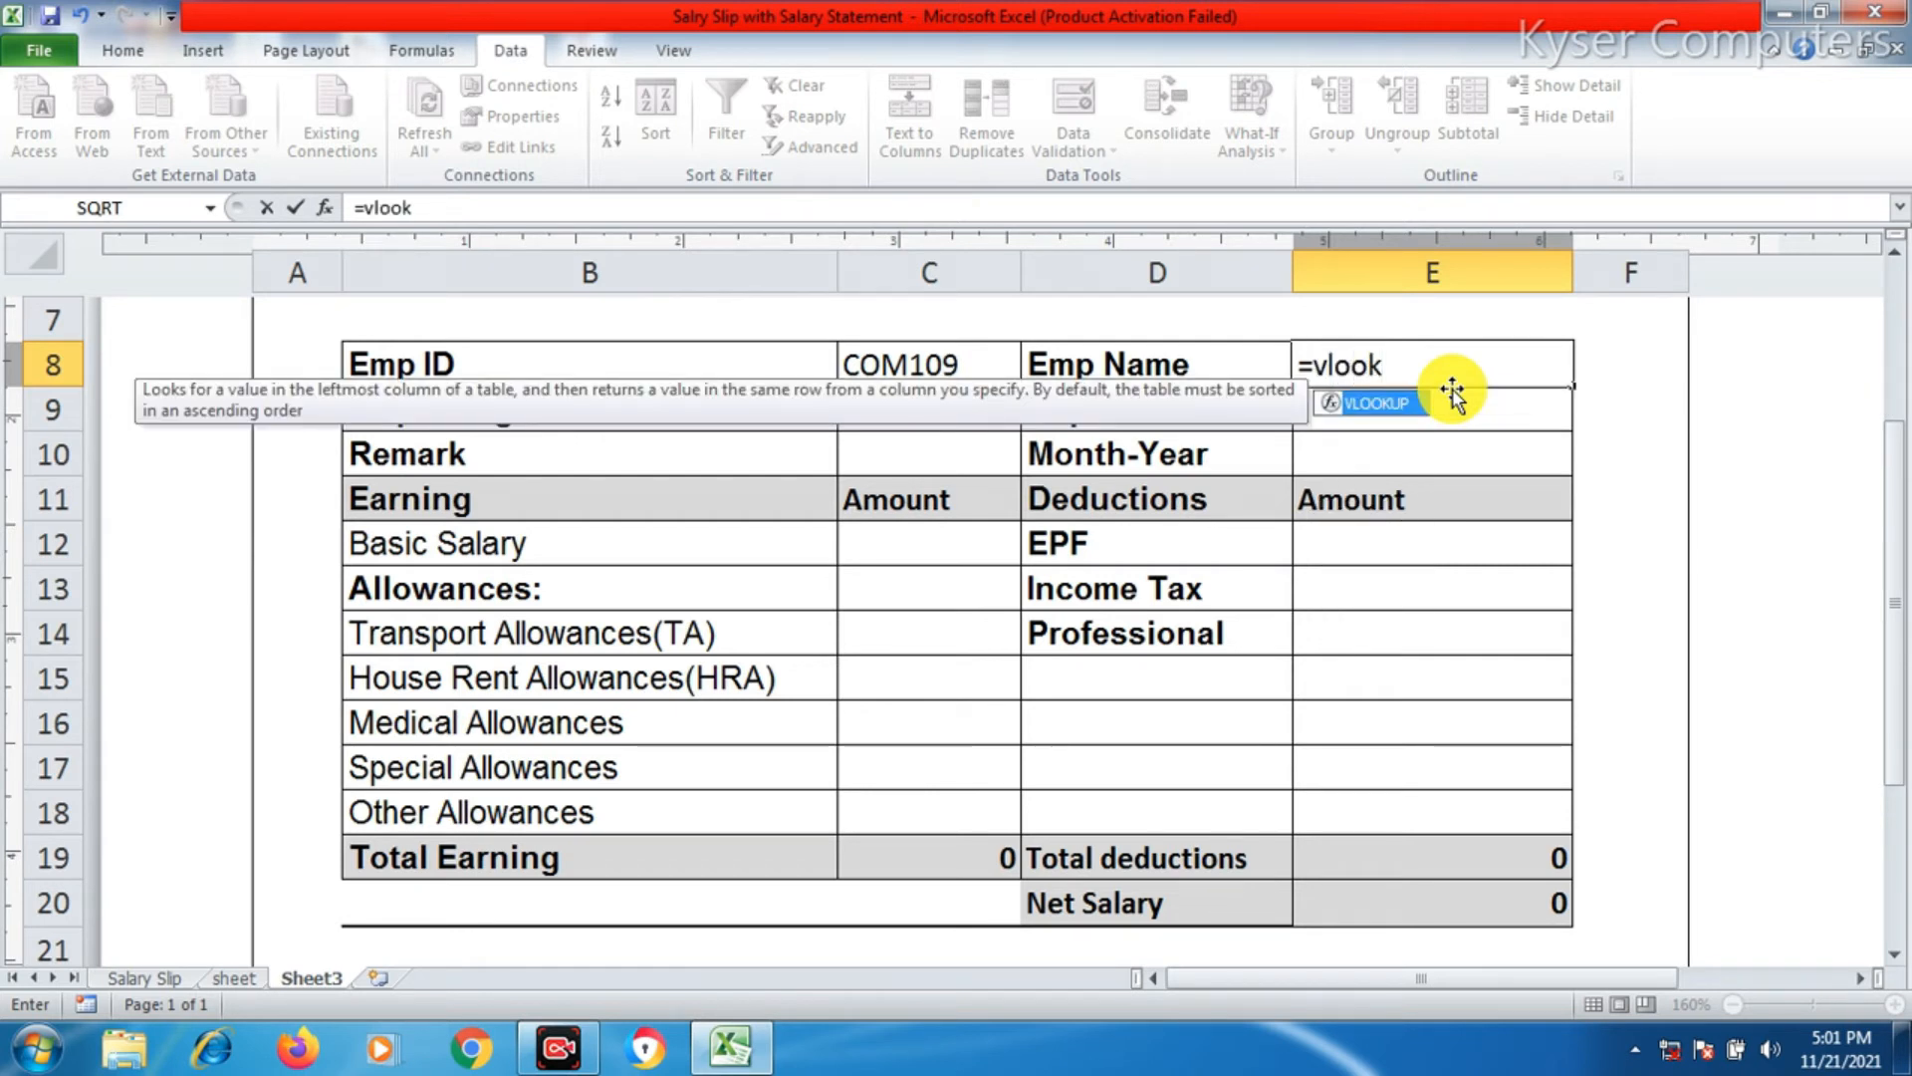
{"action": "type", "text": "up("}
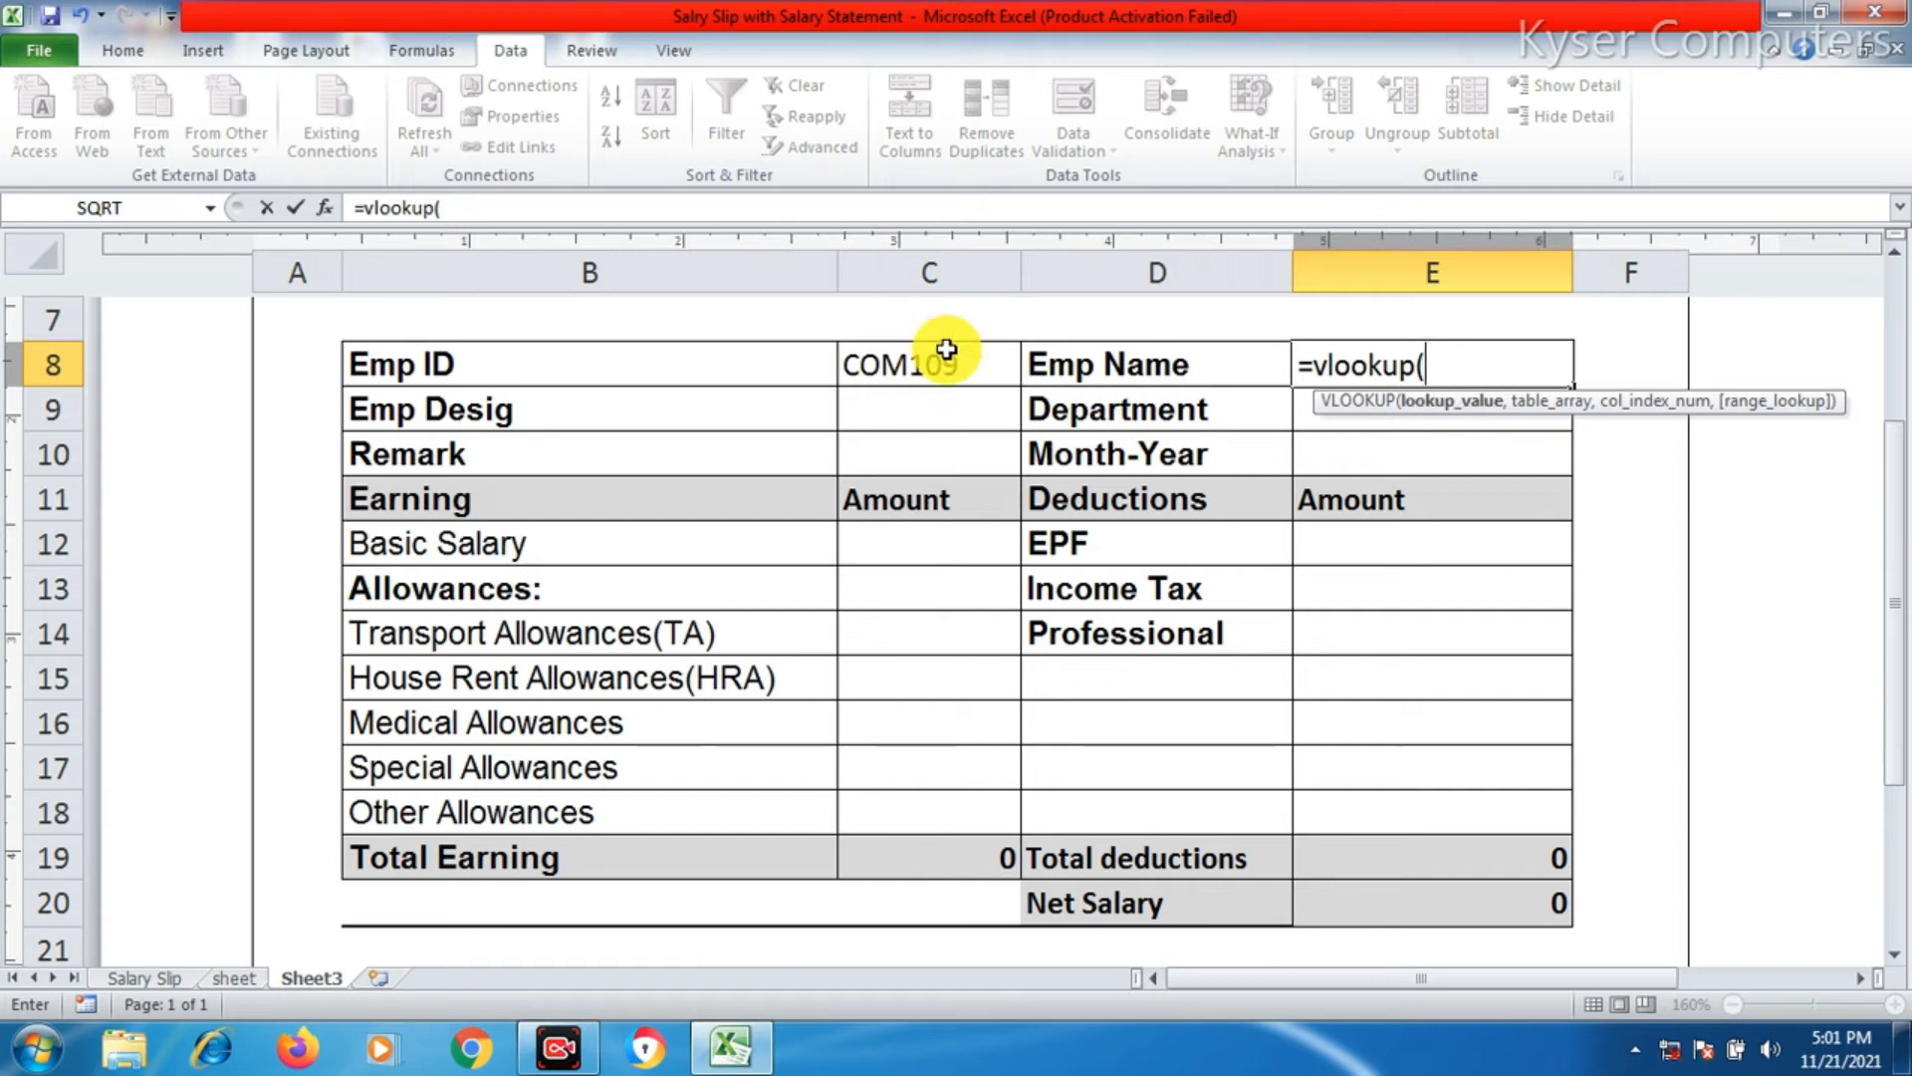
{"action": "left_click", "coordinate": [907, 364]}
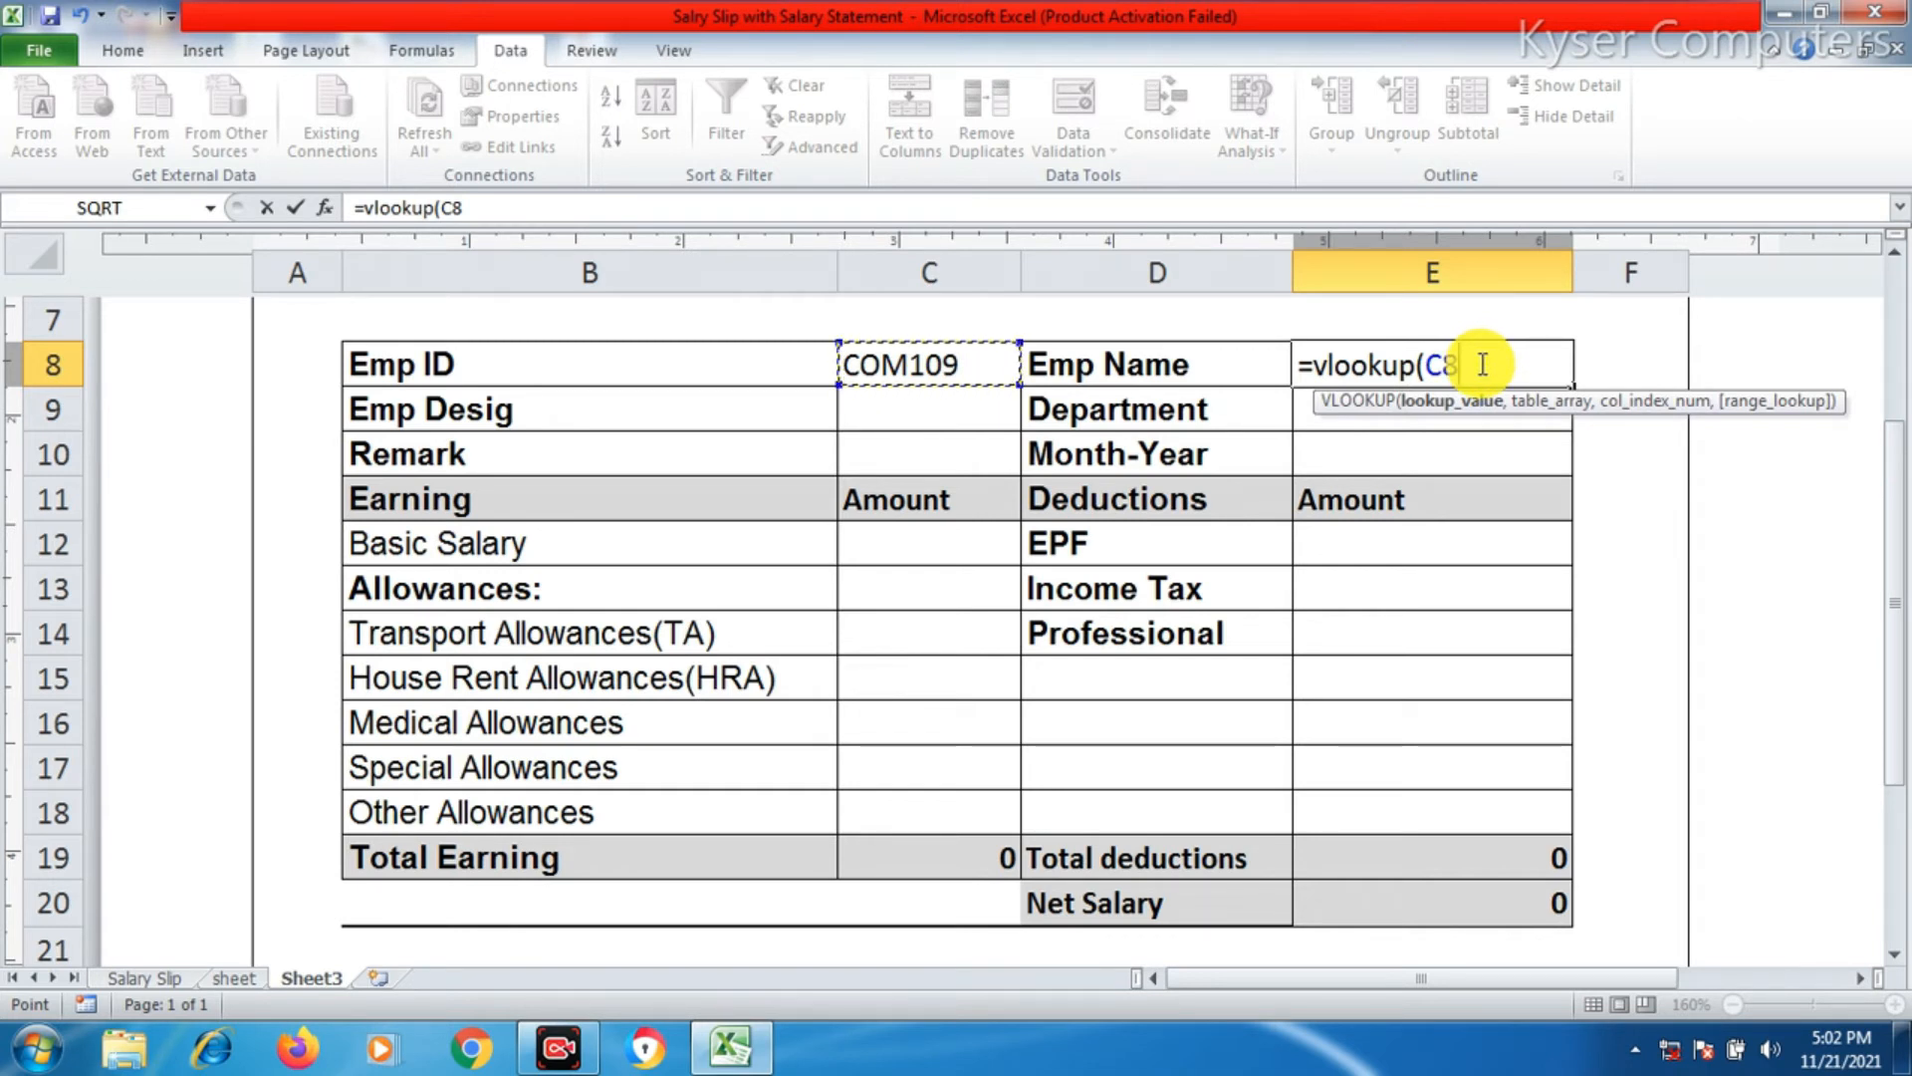
{"action": "key", "text": "F4"}
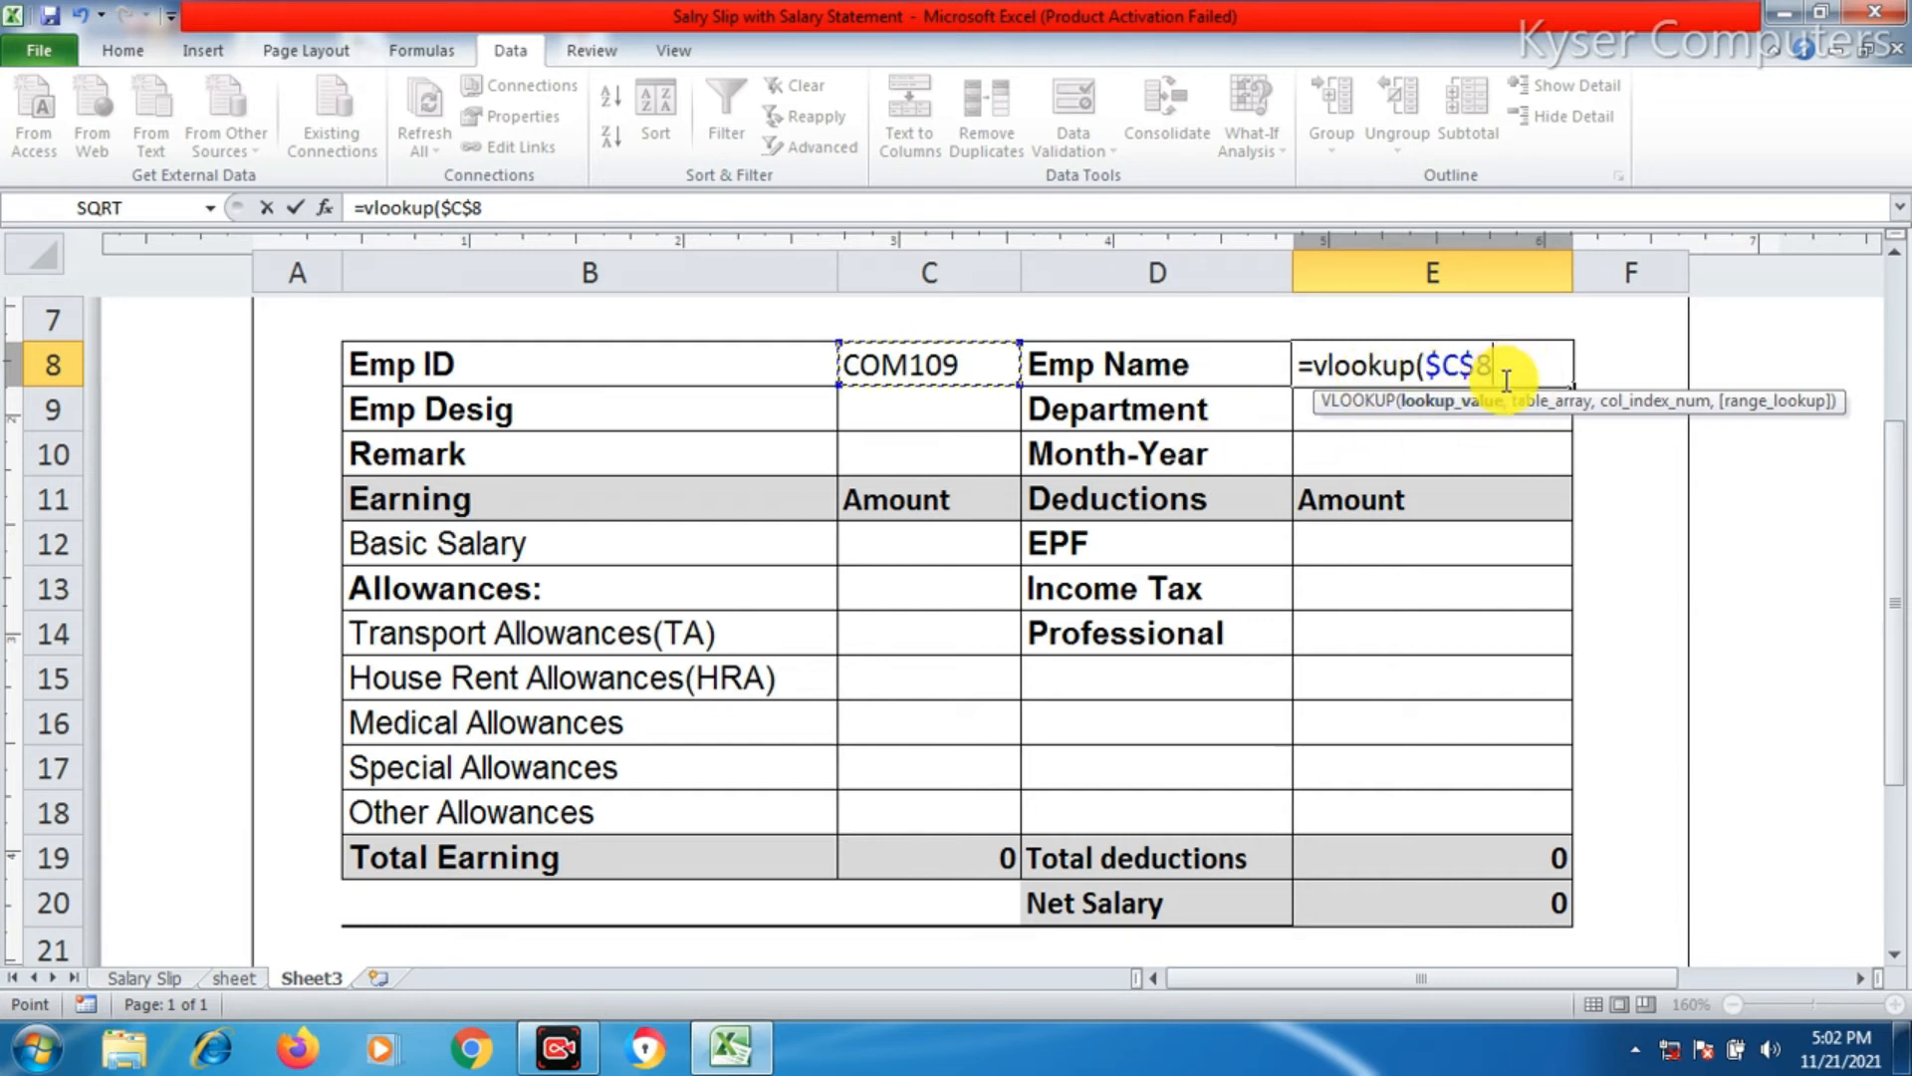
{"action": "type", "text": ","}
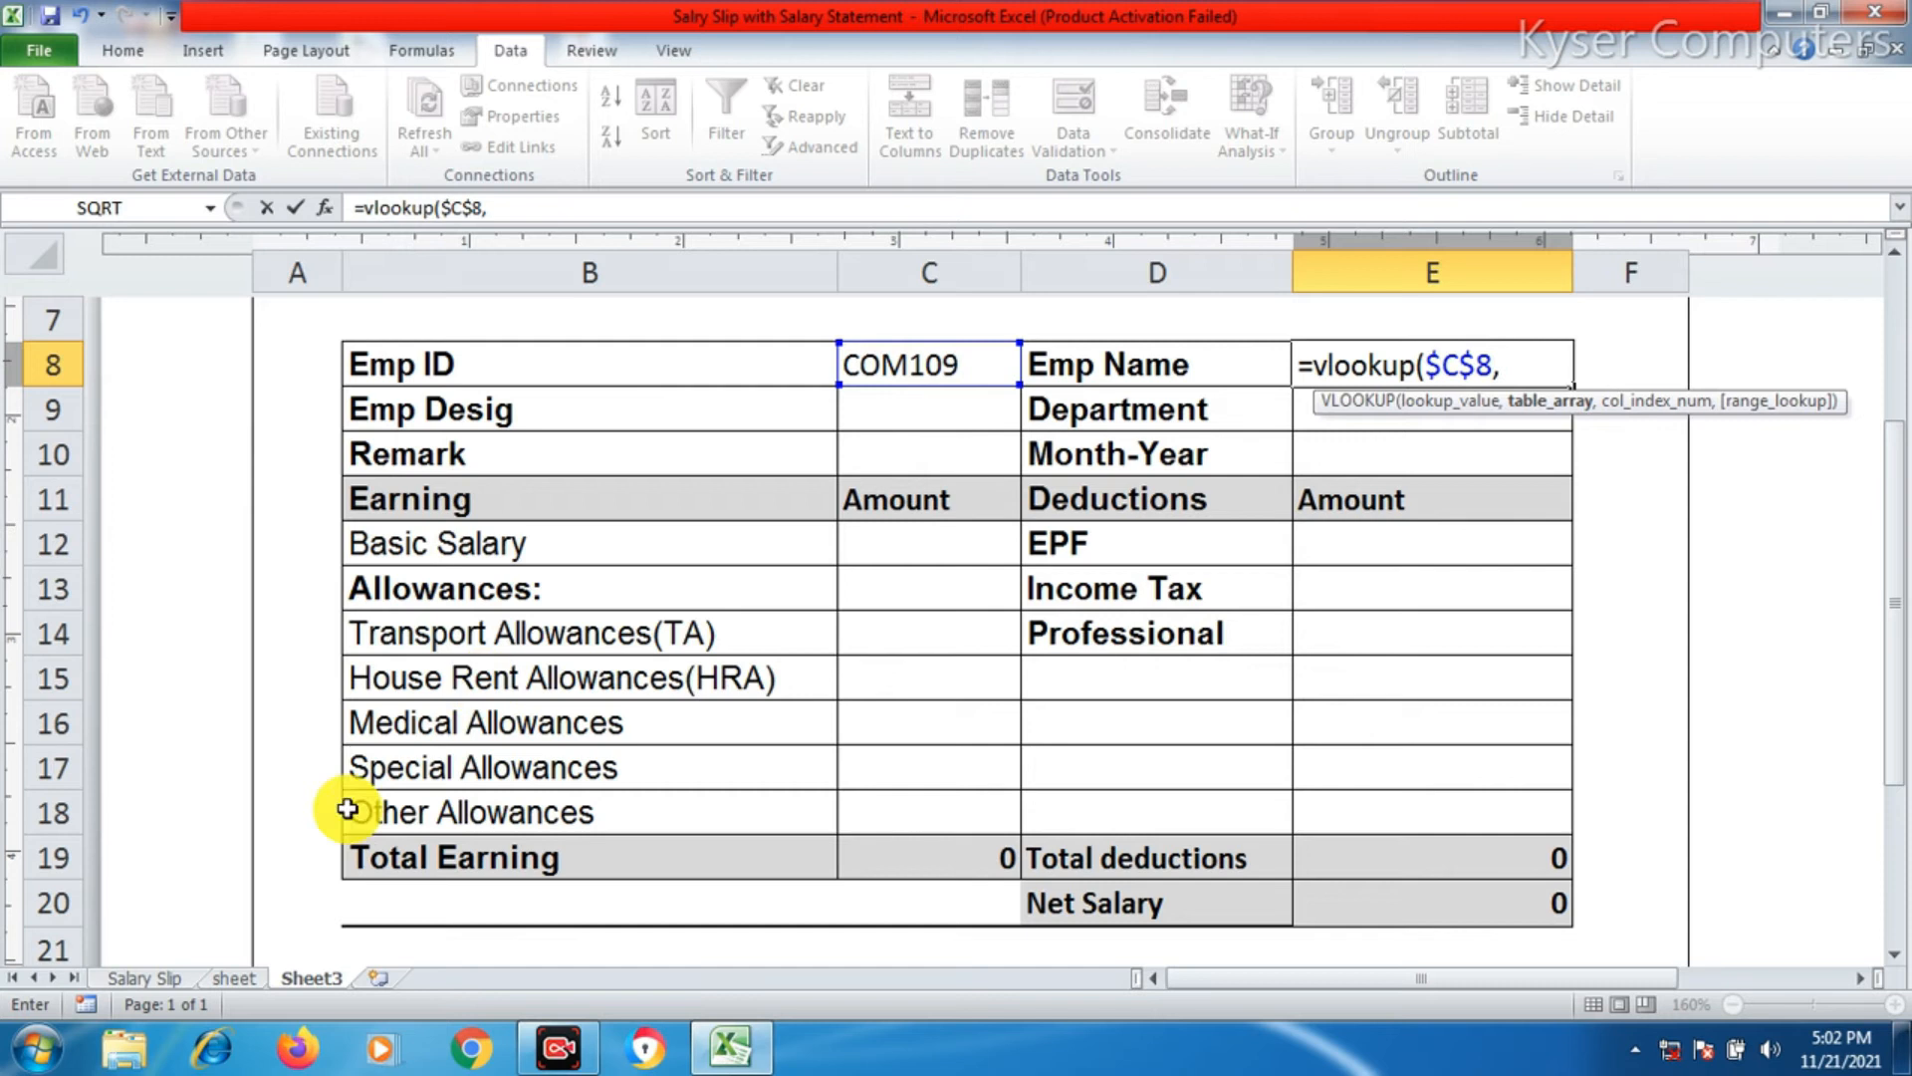
- Use the salary statement range sheet!B2:Q14, headers included, as the table array of the Emp Name VLOOKUP
{"action": "left_click", "coordinate": [234, 978]}
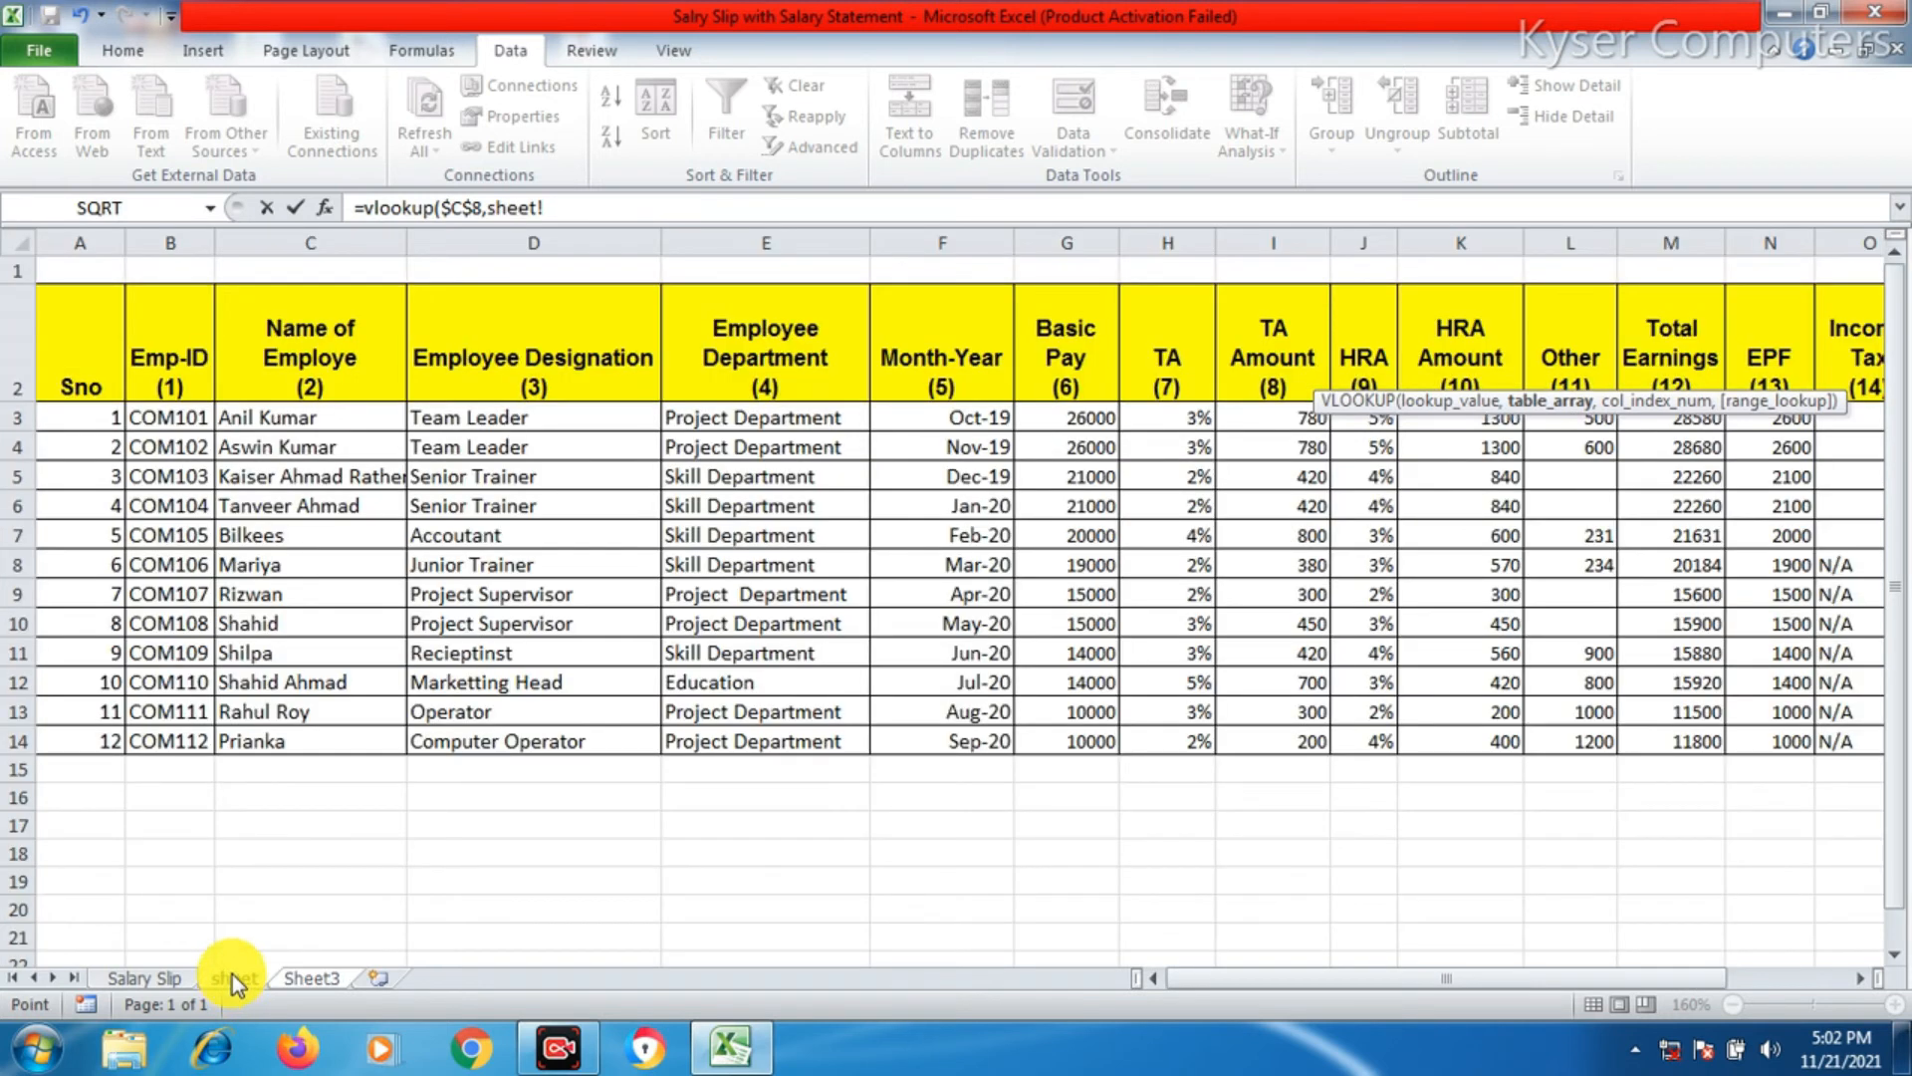
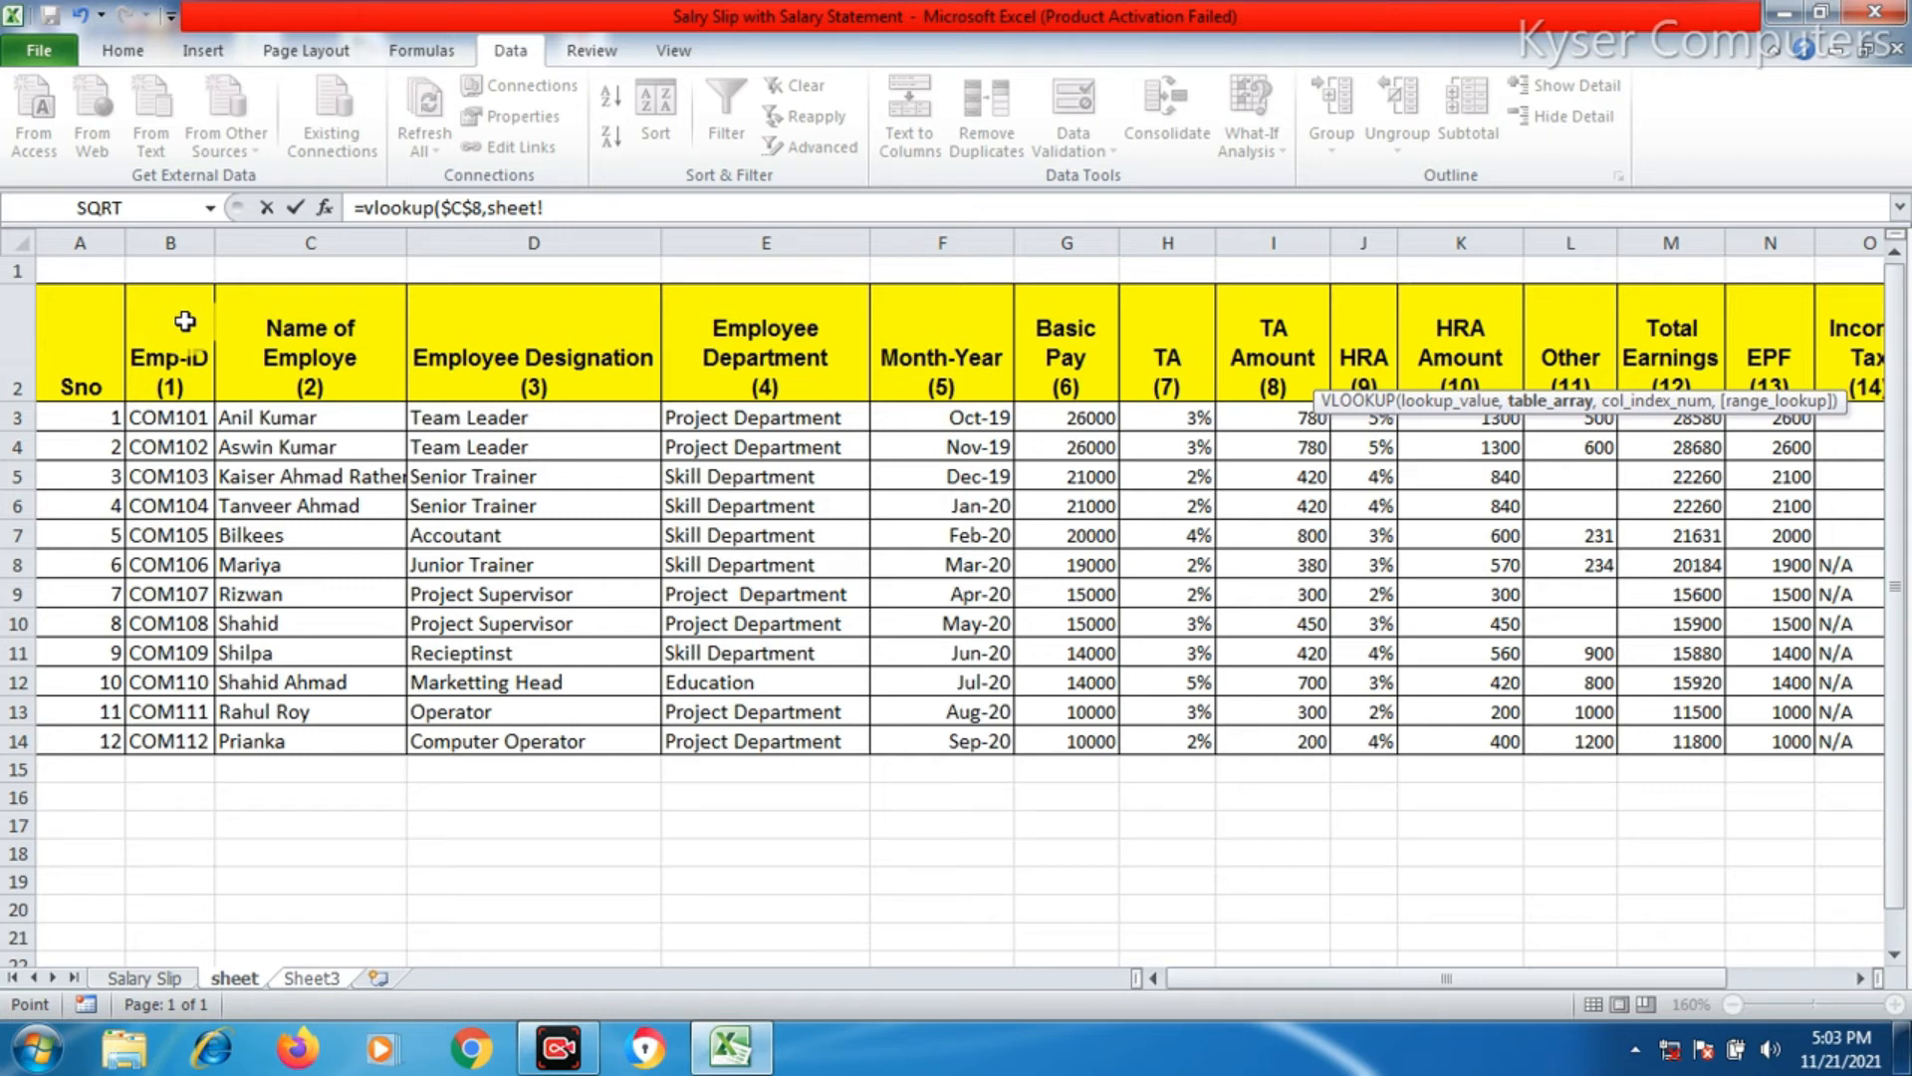
{"action": "left_click_drag", "start_coordinate": [185, 321], "coordinate": [208, 736]}
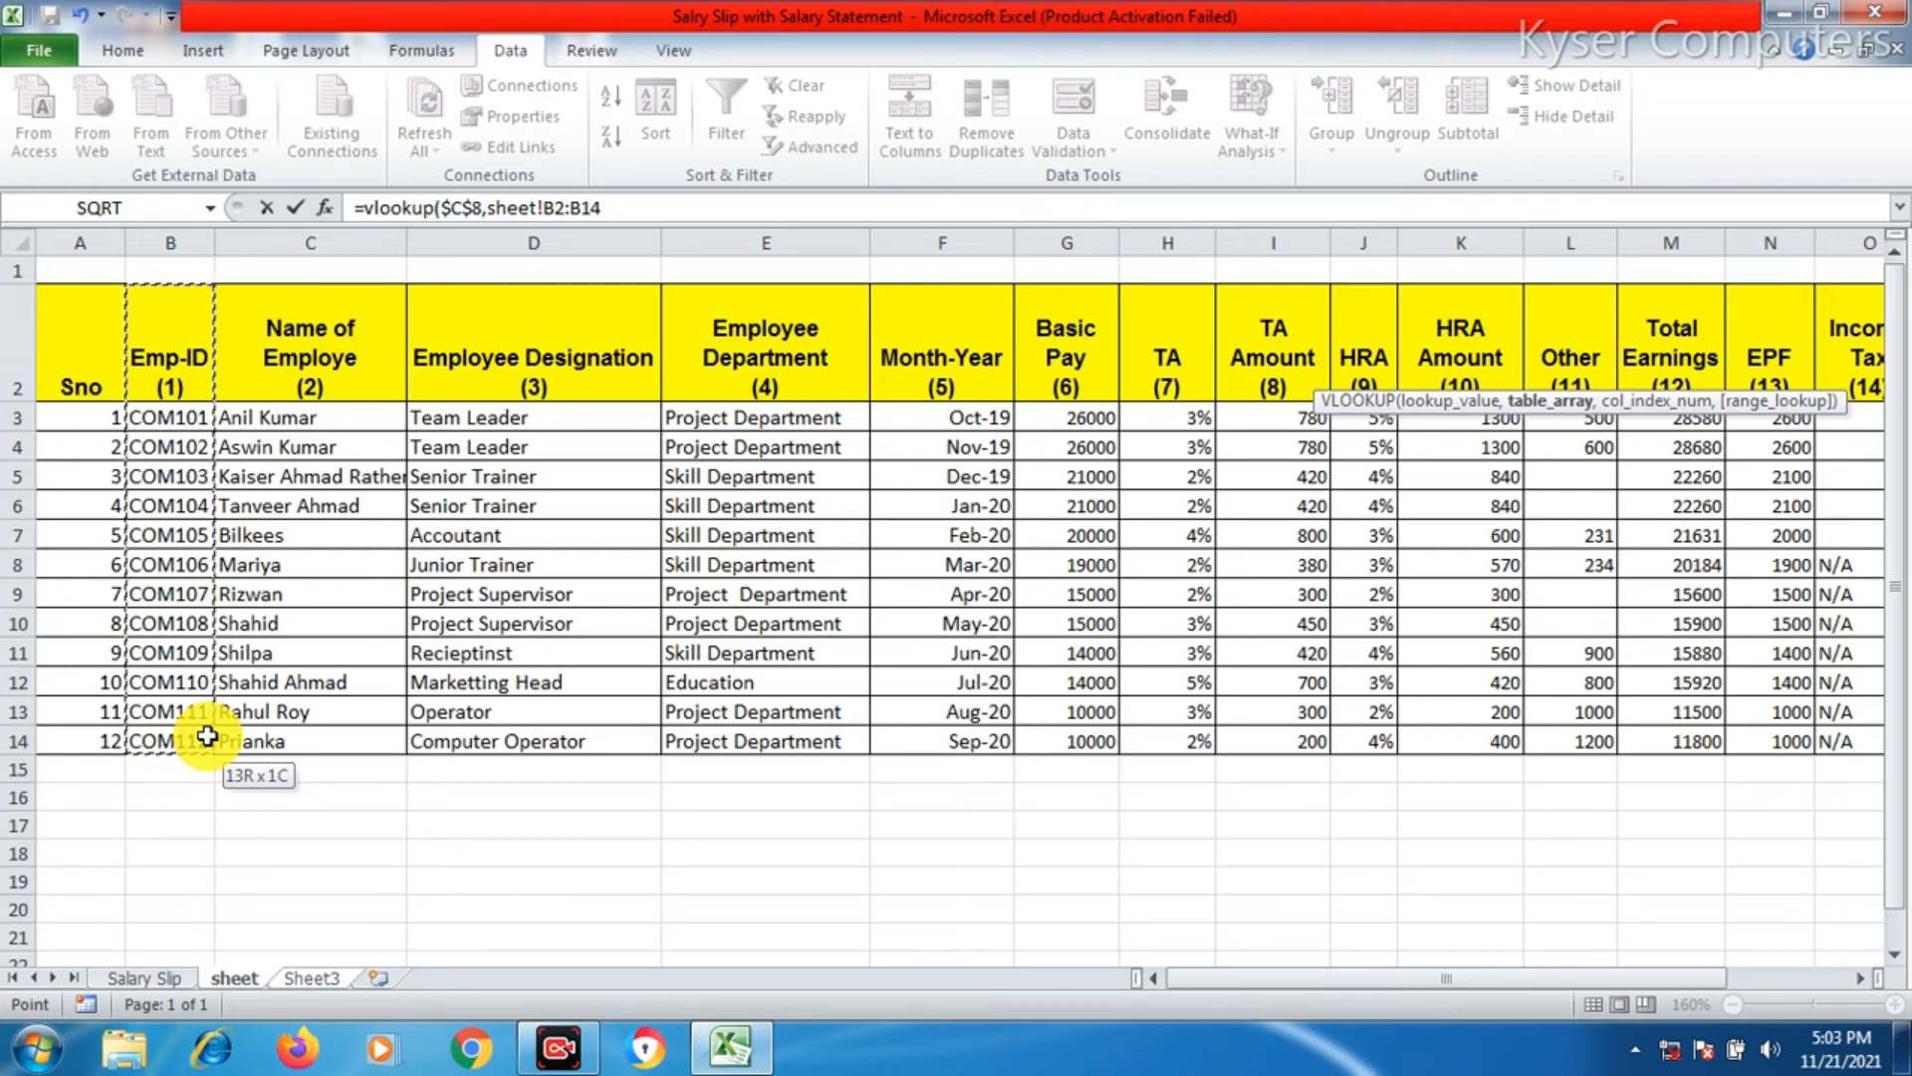
{"action": "left_click_drag", "start_coordinate": [207, 737], "coordinate": [1752, 748]}
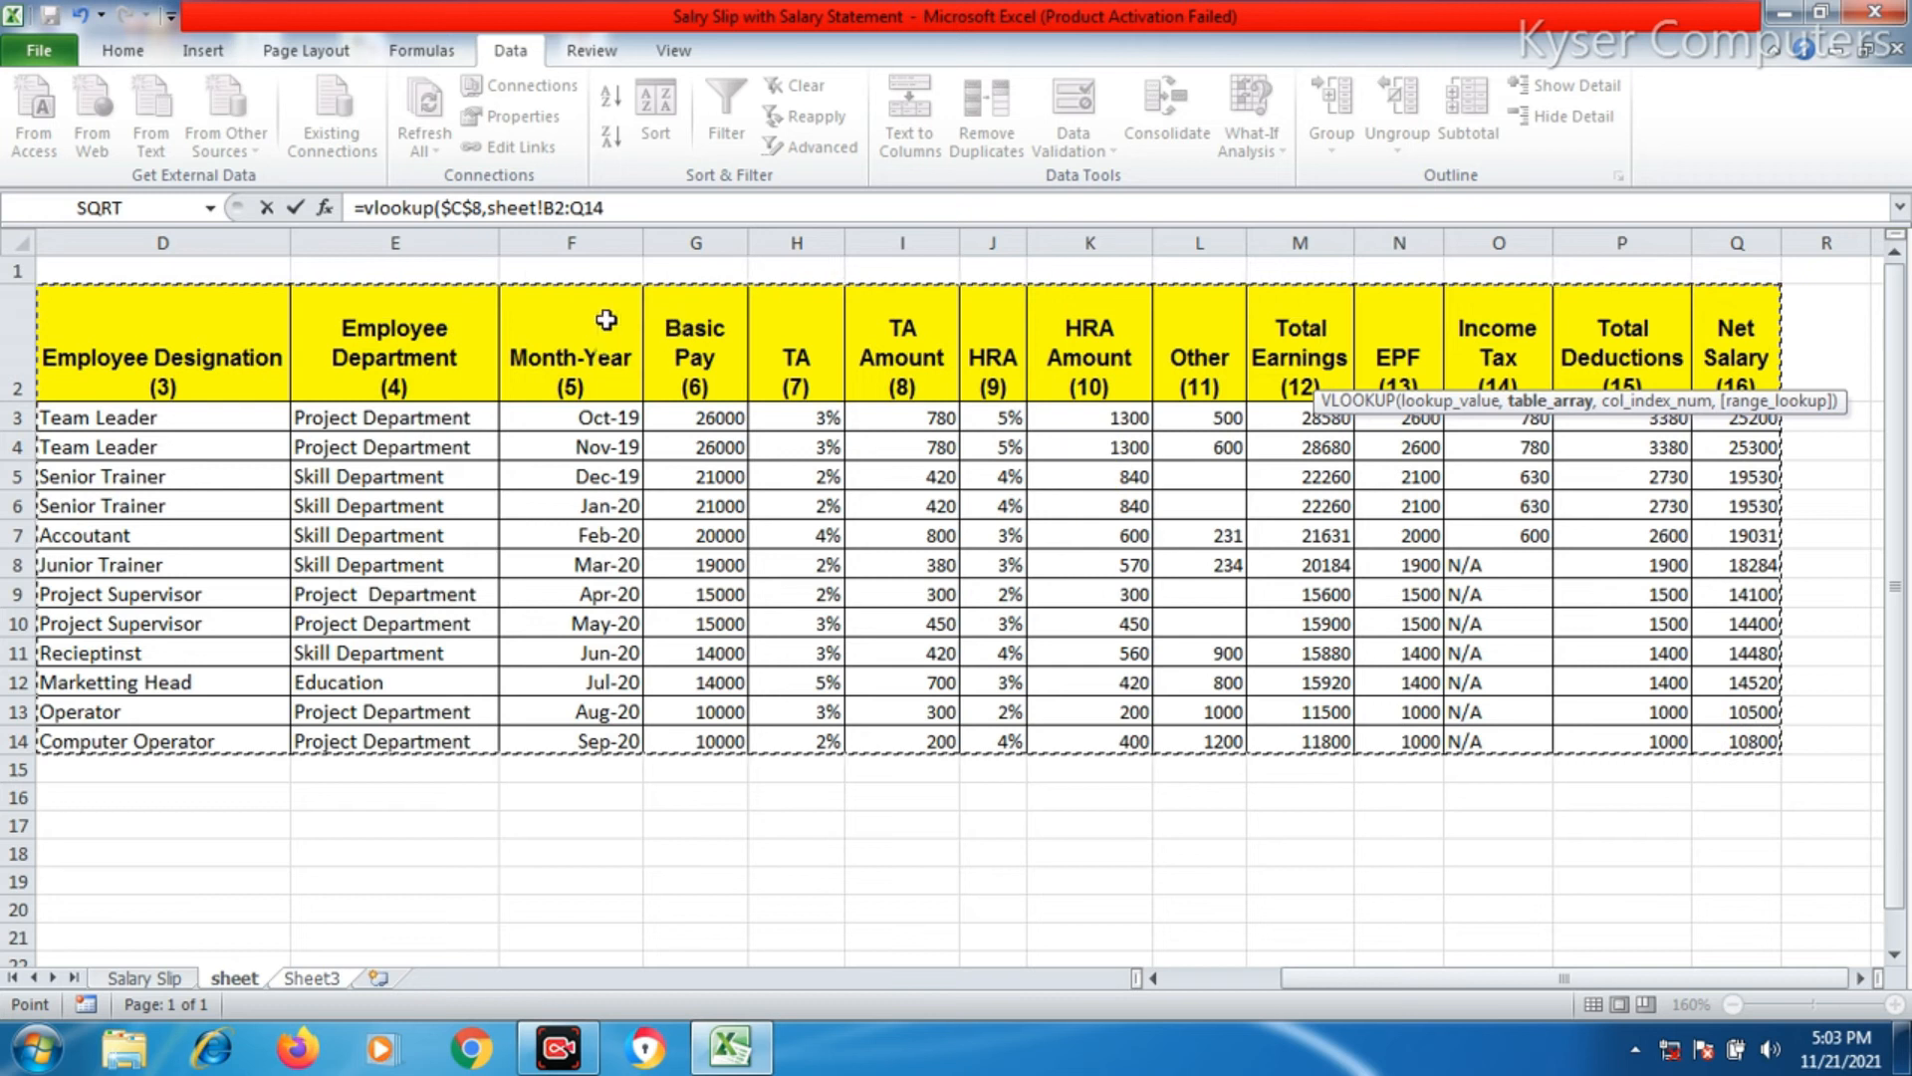
{"action": "left_click", "coordinate": [624, 205]}
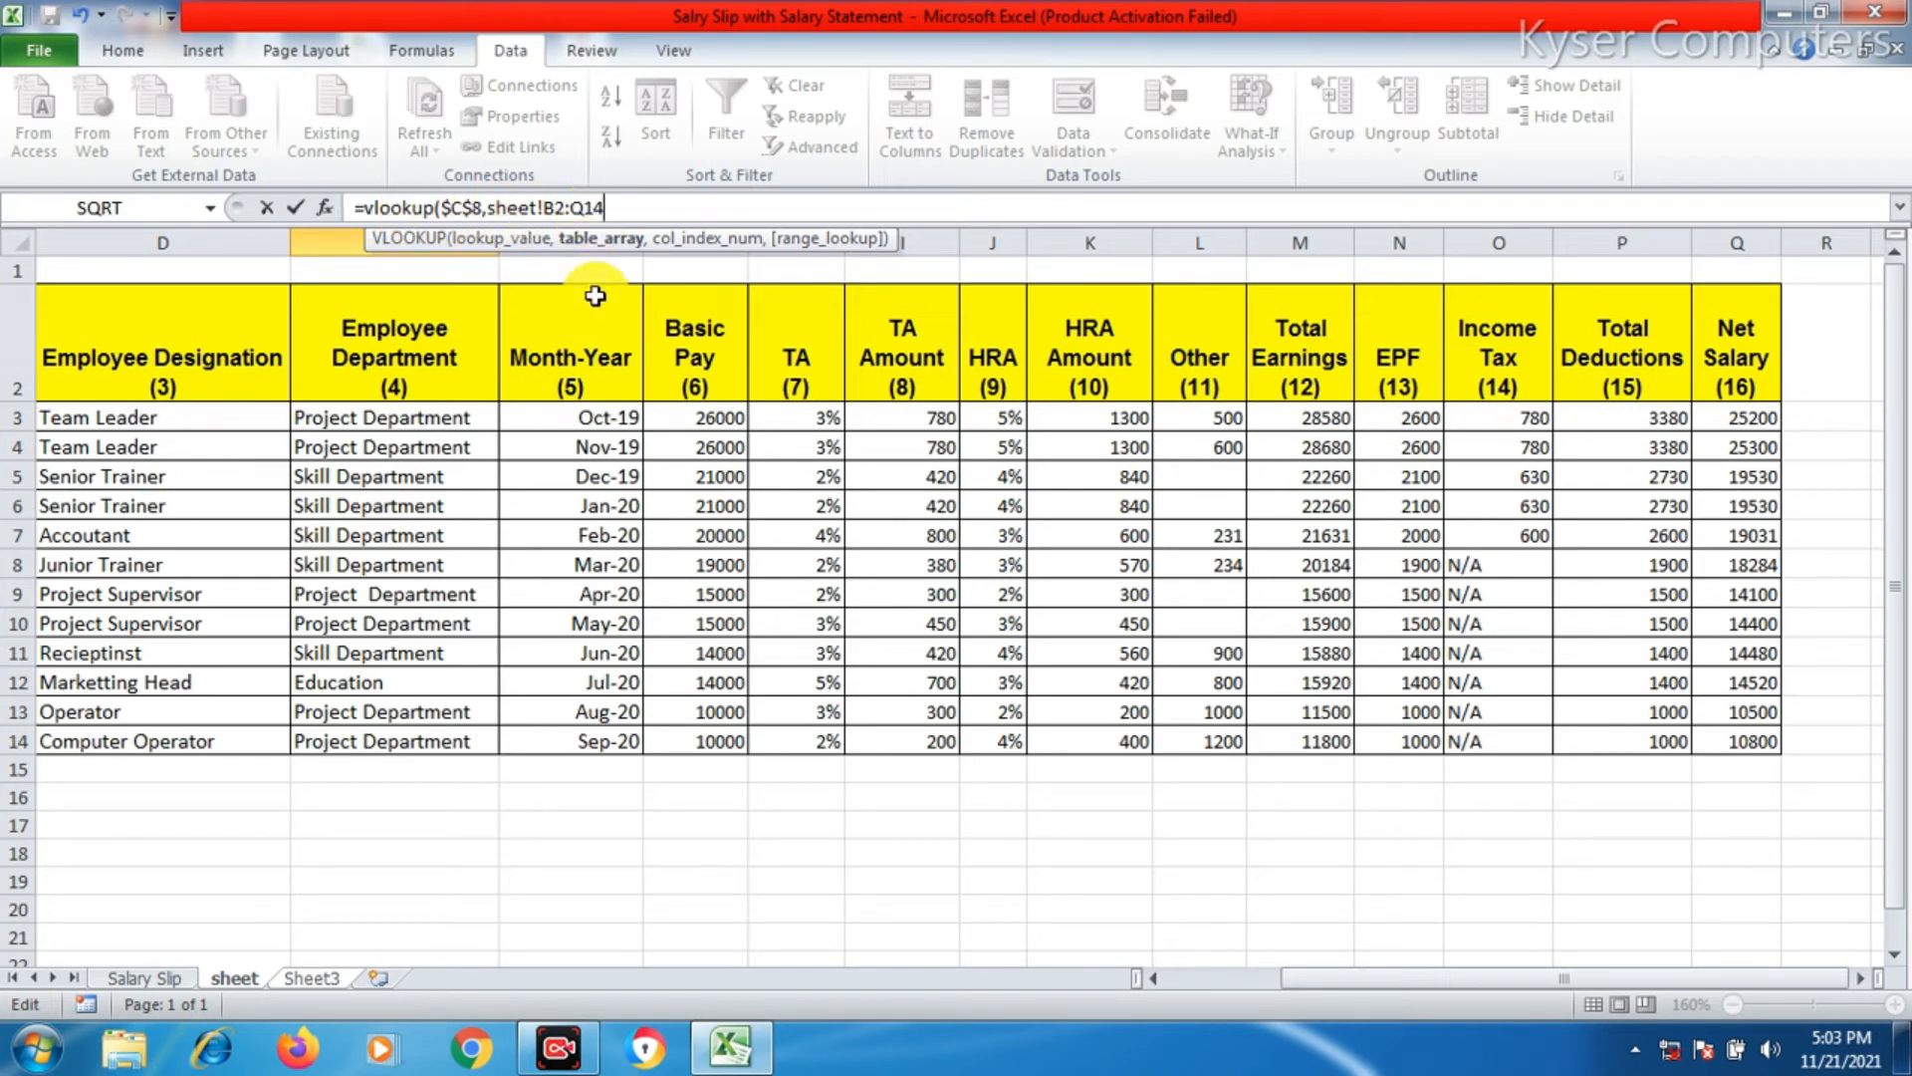
{"action": "type", "text": ","}
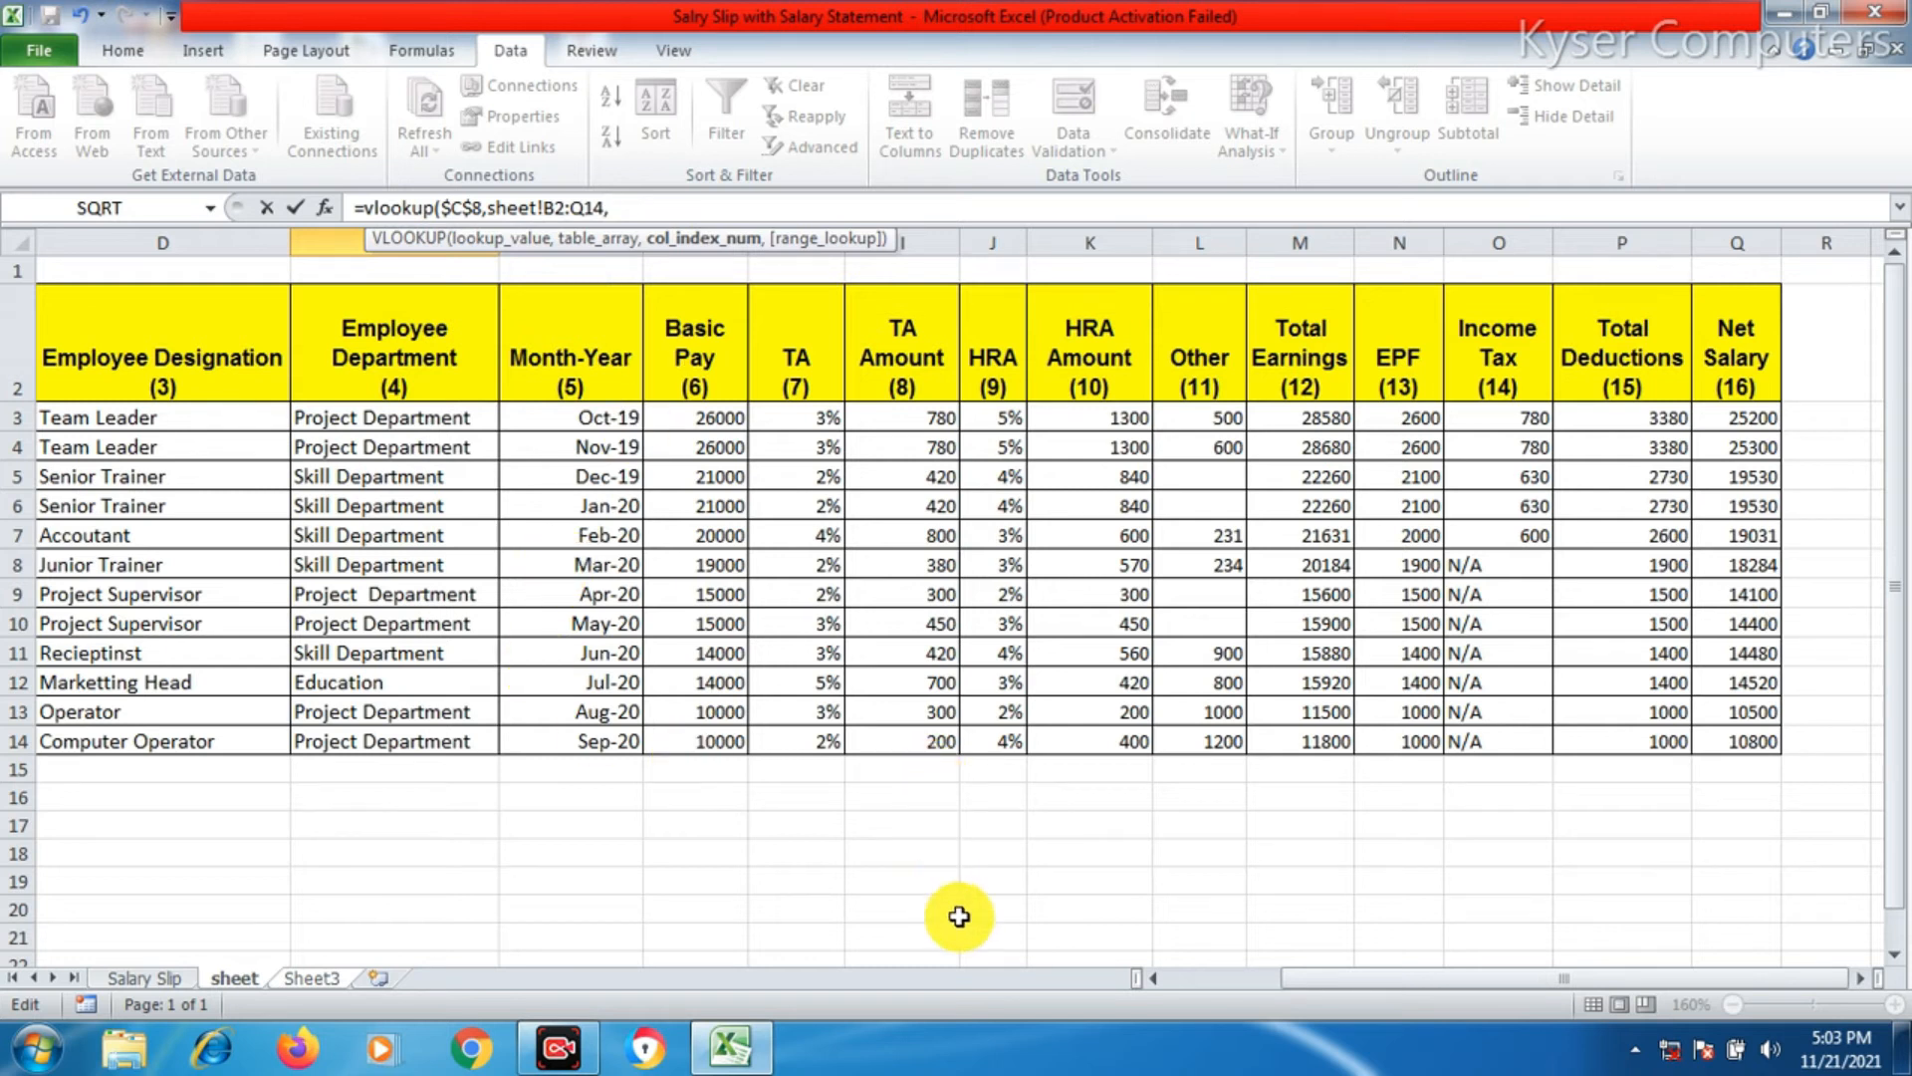
- Complete the Emp Name VLOOKUP with column index 2 and range lookup 0 for an exact match
{"action": "left_click_drag", "start_coordinate": [1311, 982], "coordinate": [1265, 988]}
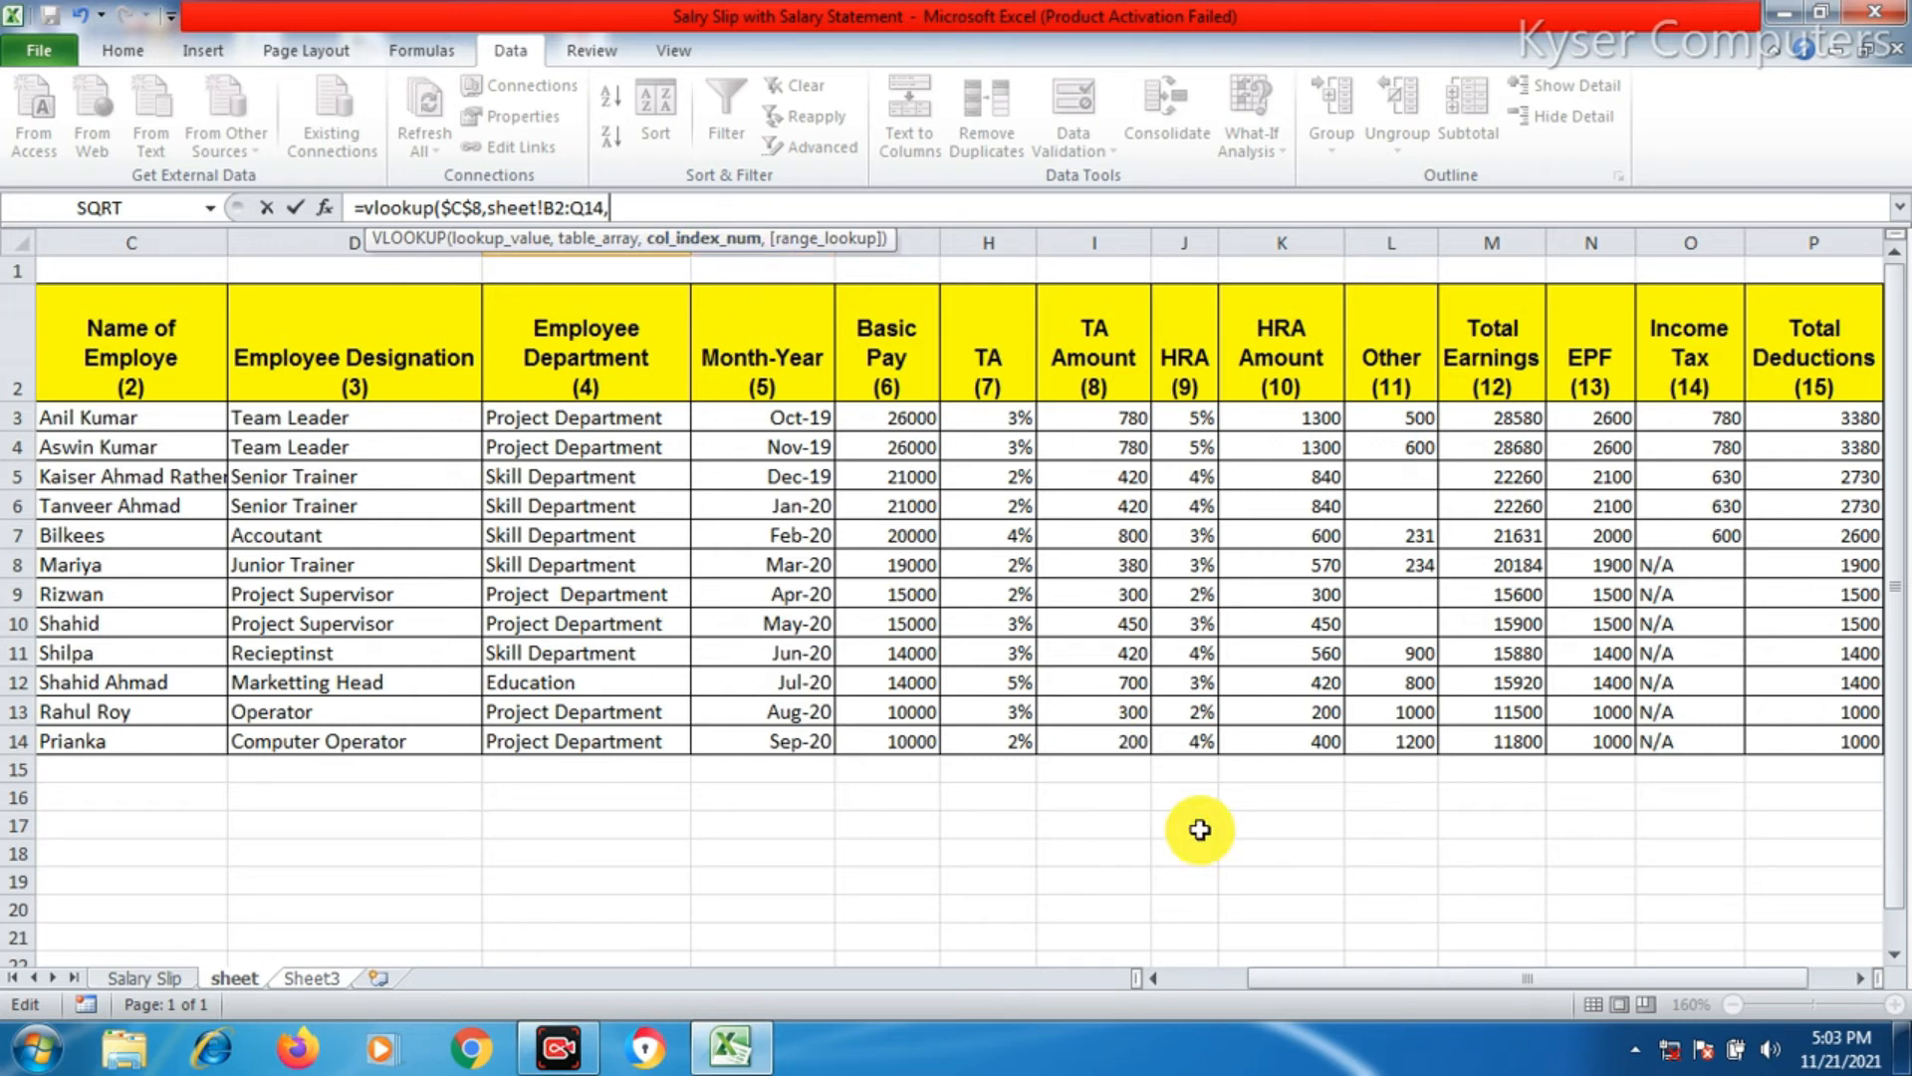
{"action": "left_click_drag", "start_coordinate": [1306, 979], "coordinate": [1150, 946]}
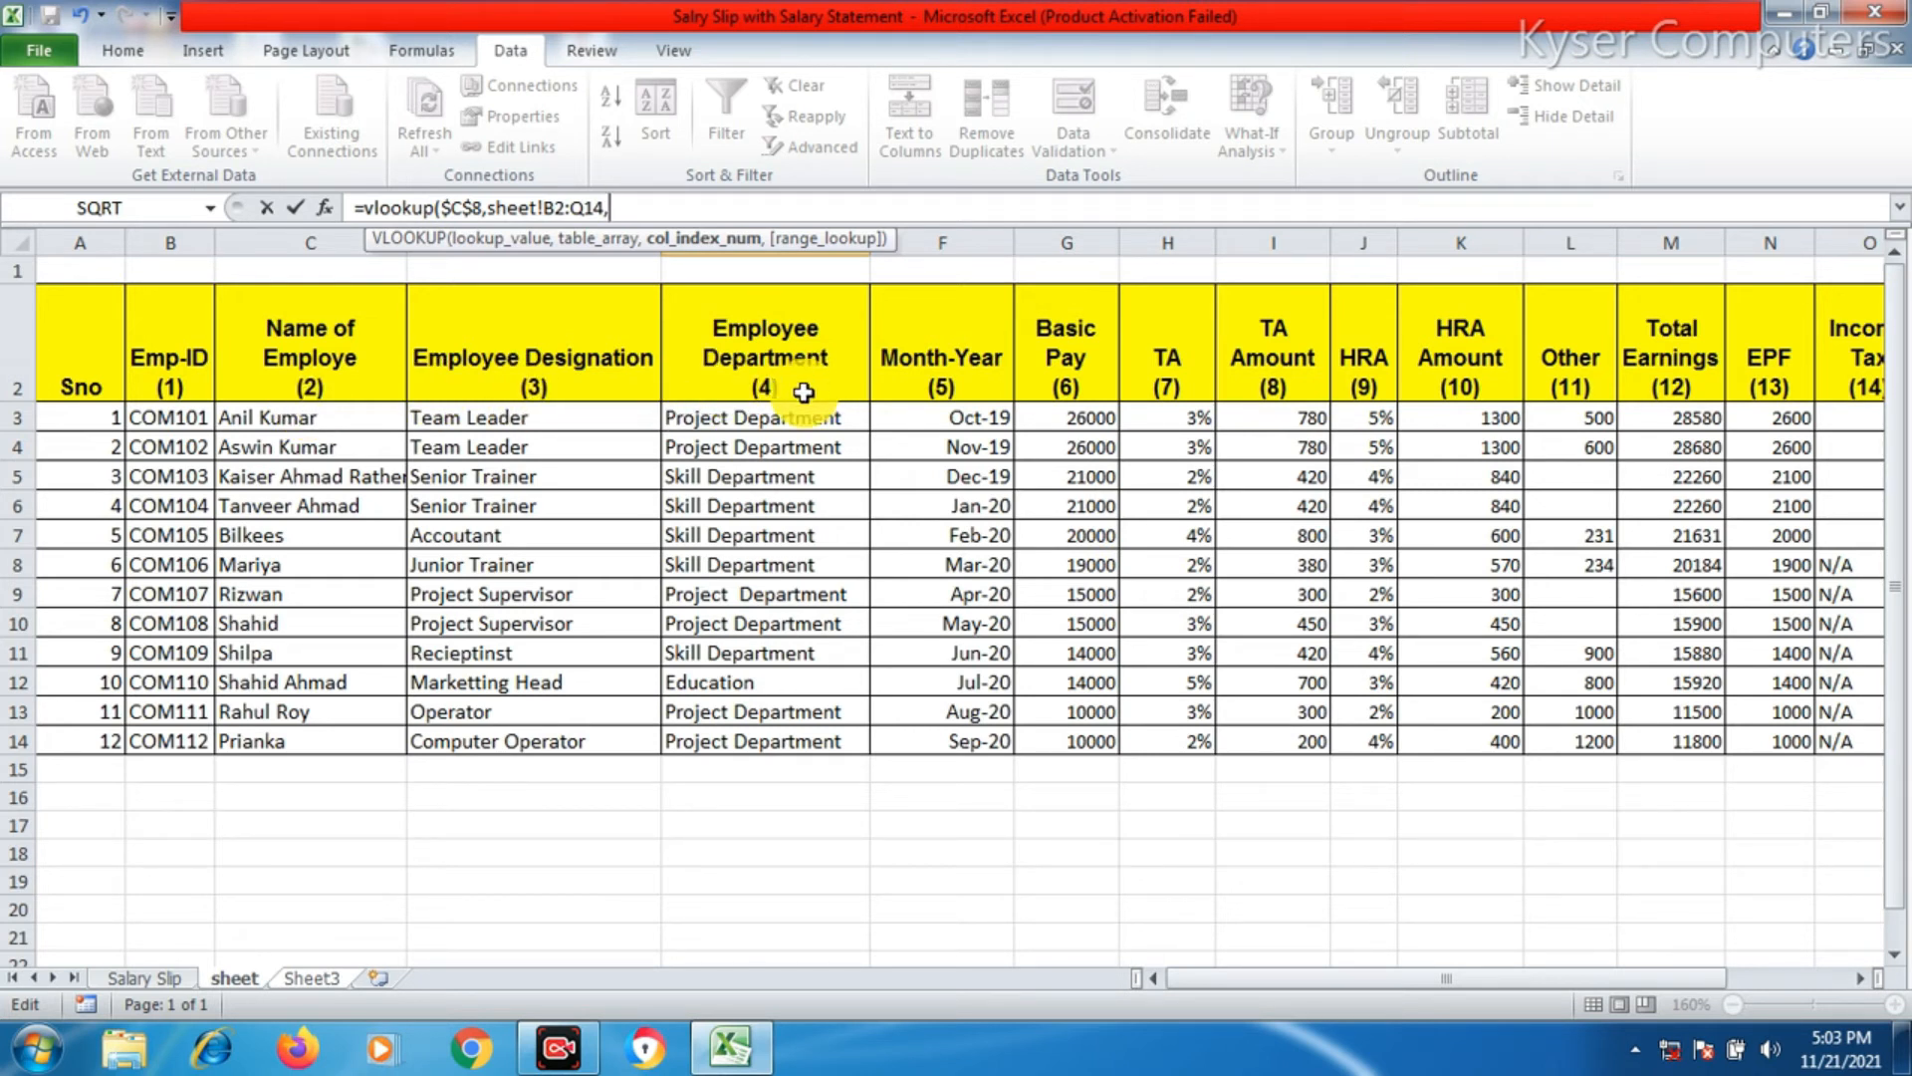
{"action": "left_click_drag", "start_coordinate": [1195, 979], "coordinate": [1259, 1008]}
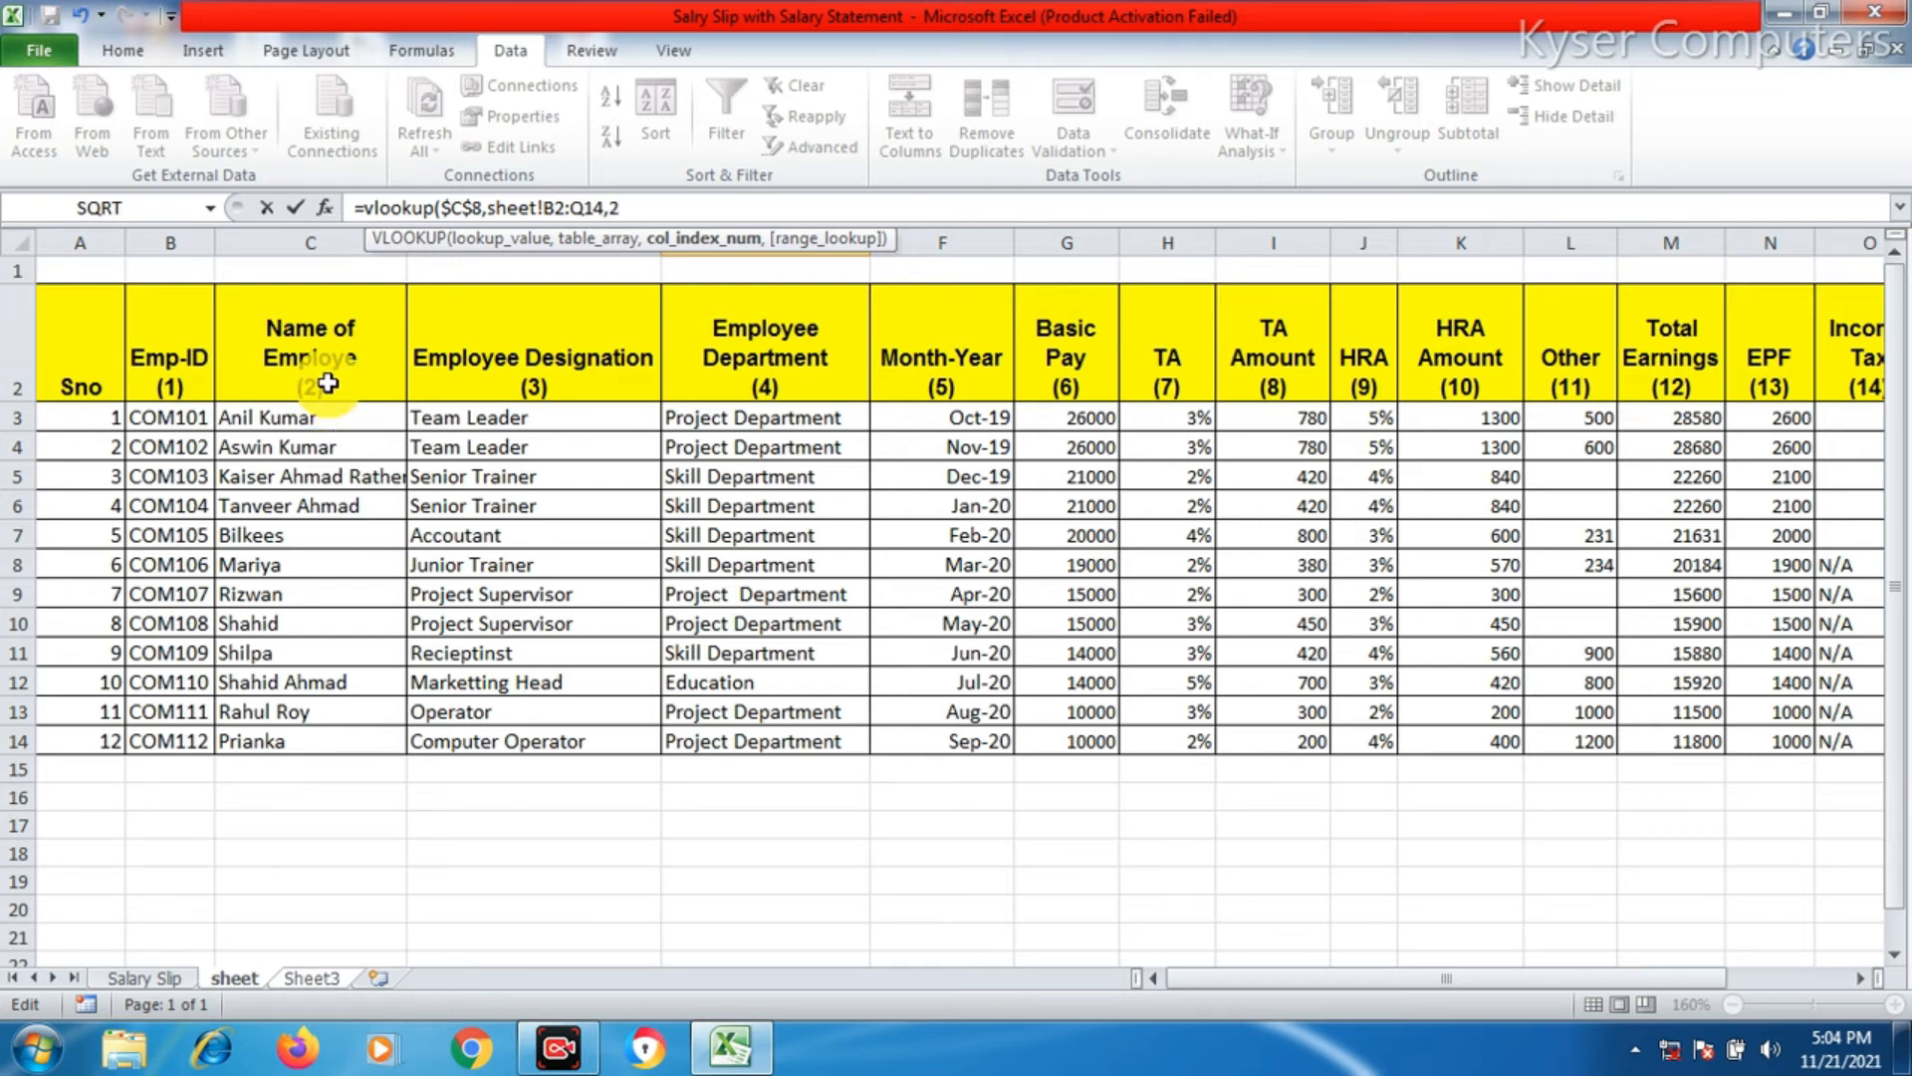
{"action": "type", "text": ",0"}
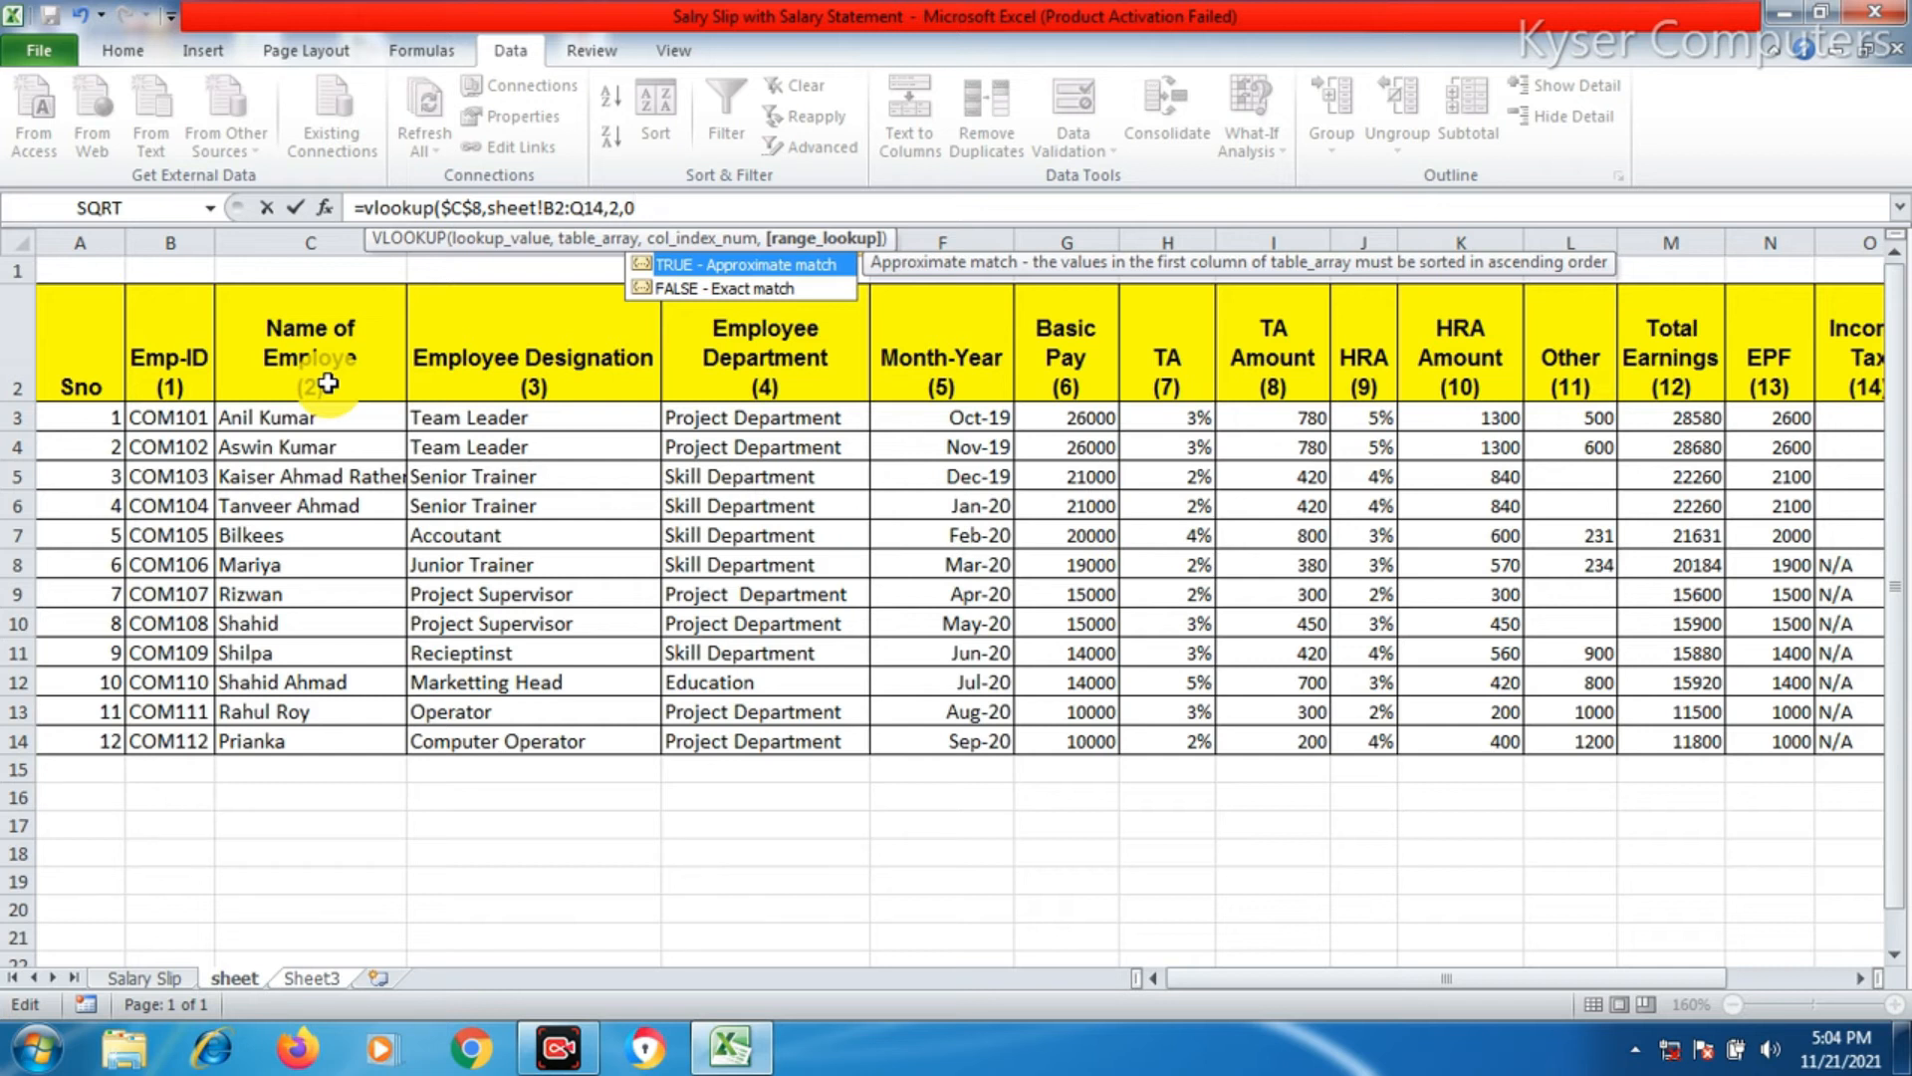
{"action": "type", "text": ")"}
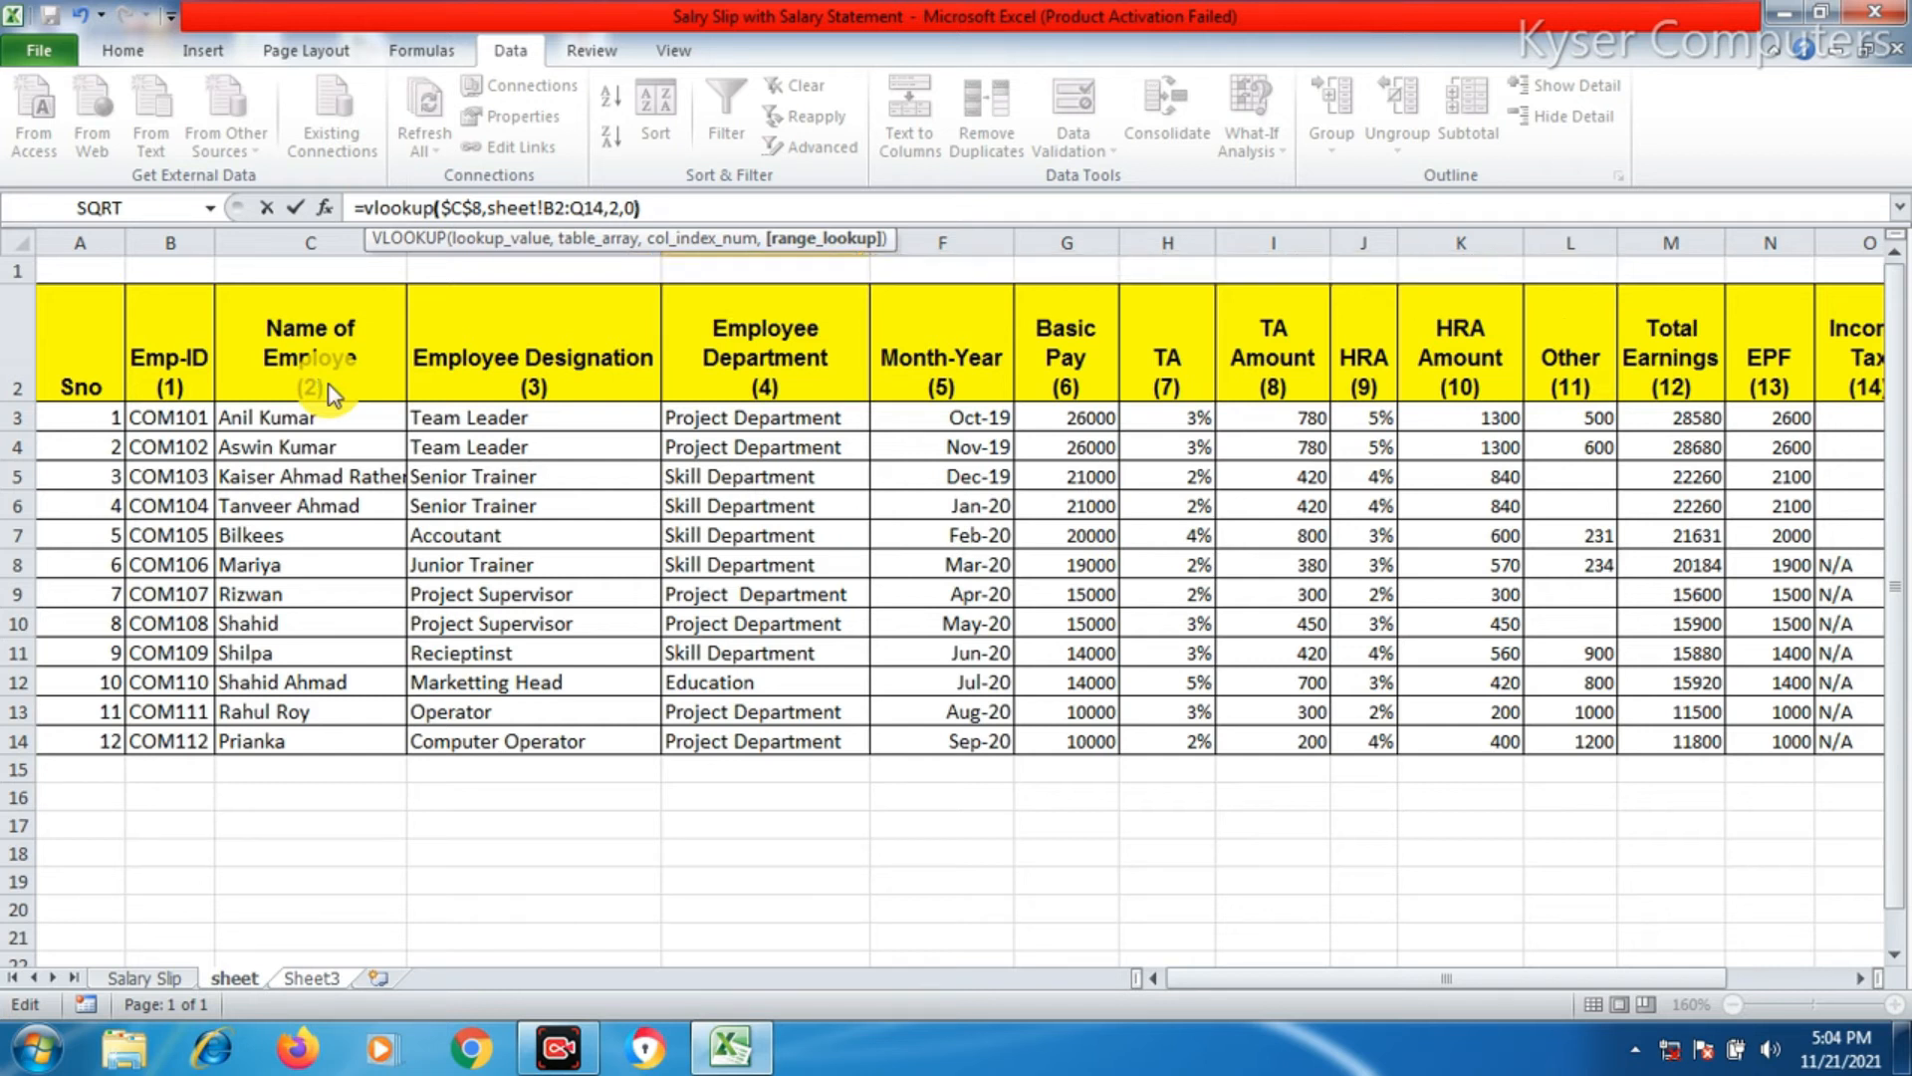
{"action": "key", "text": "Return"}
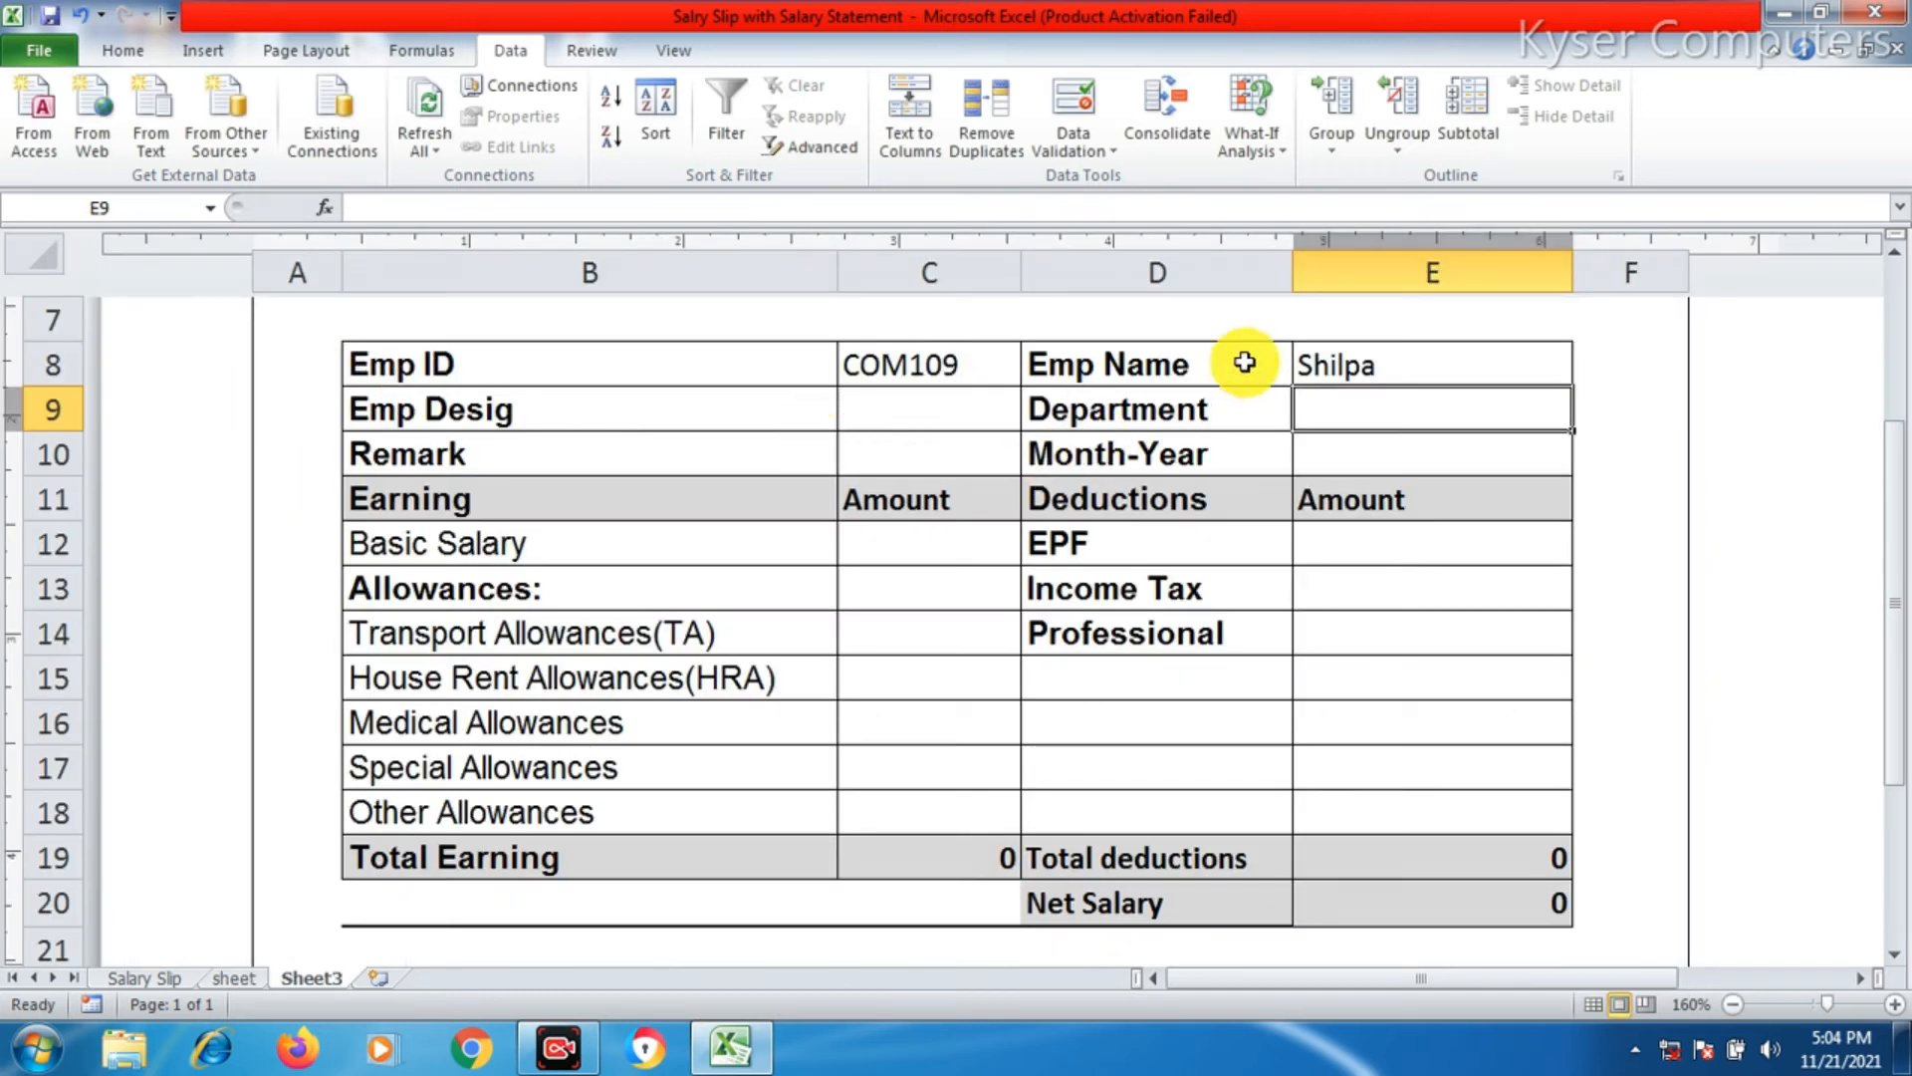
{"action": "left_click", "coordinate": [1360, 367]}
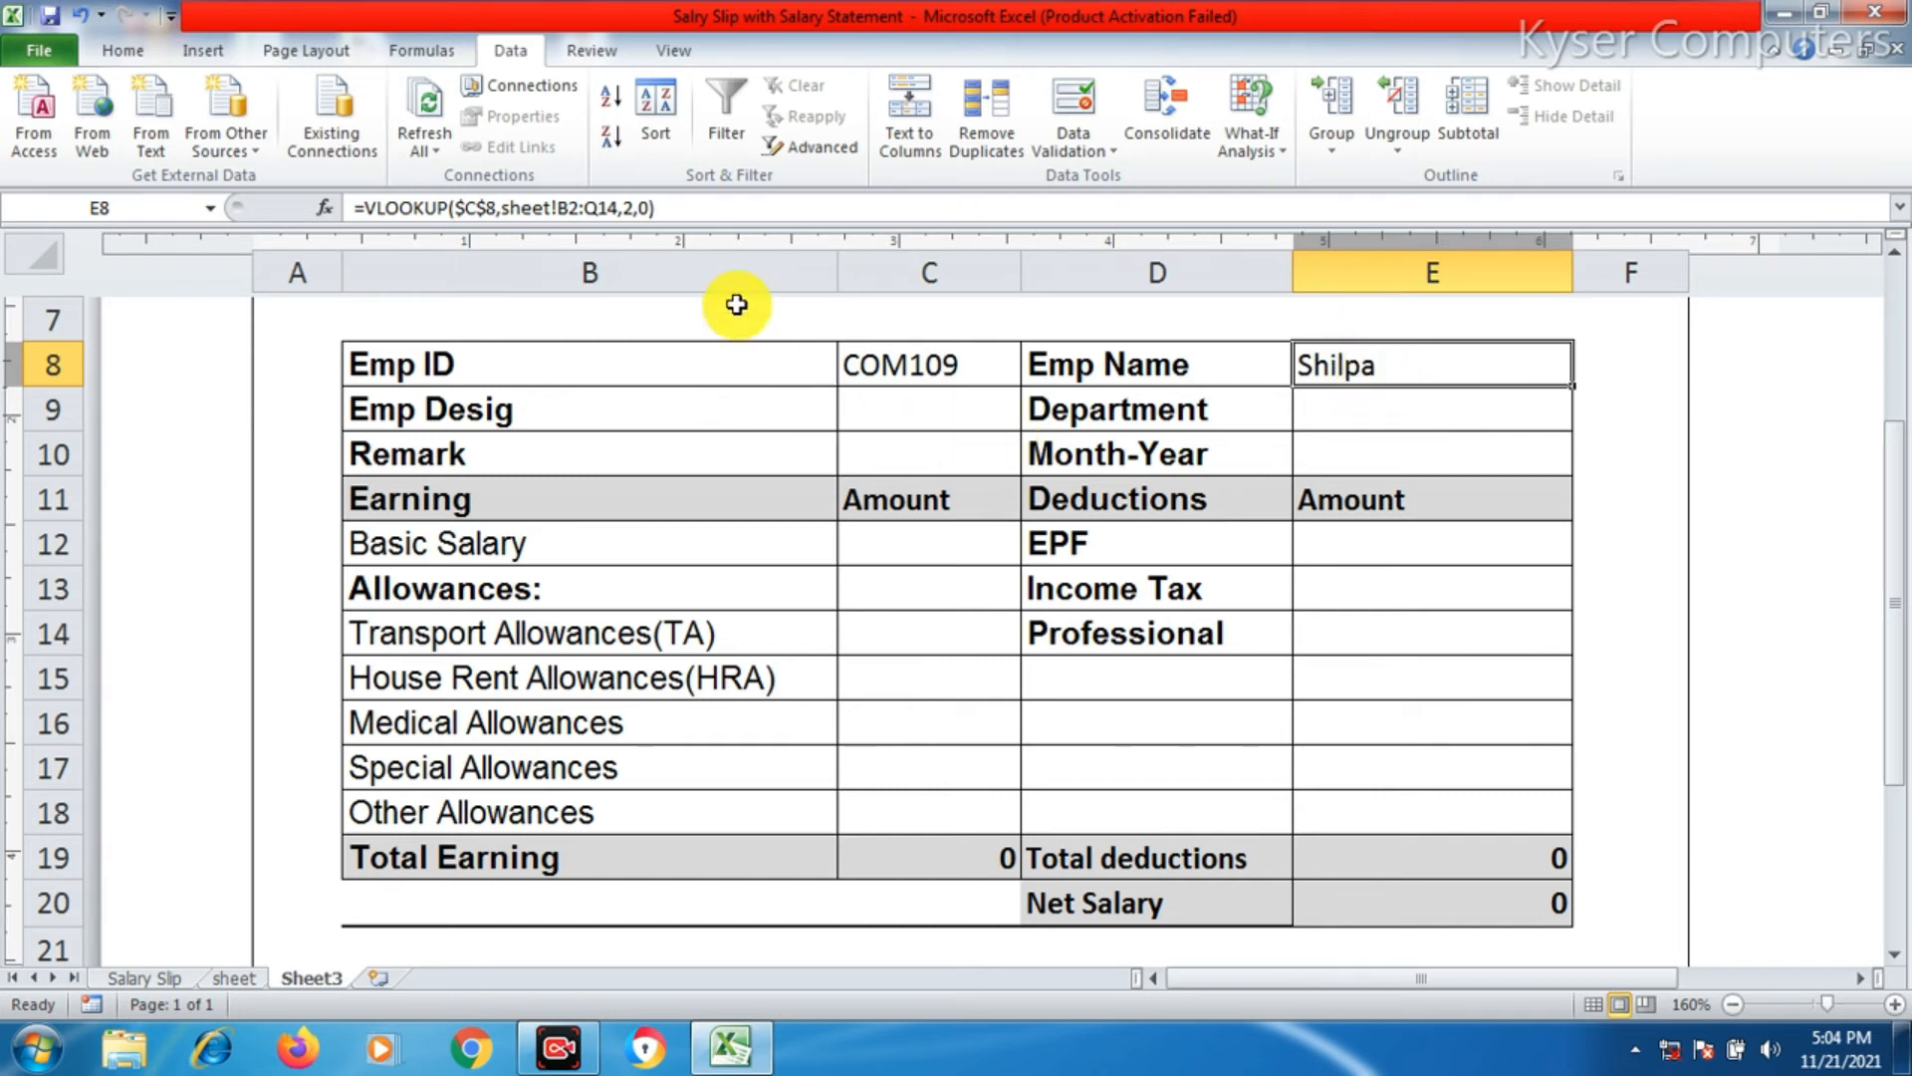
{"action": "left_click", "coordinate": [675, 204]}
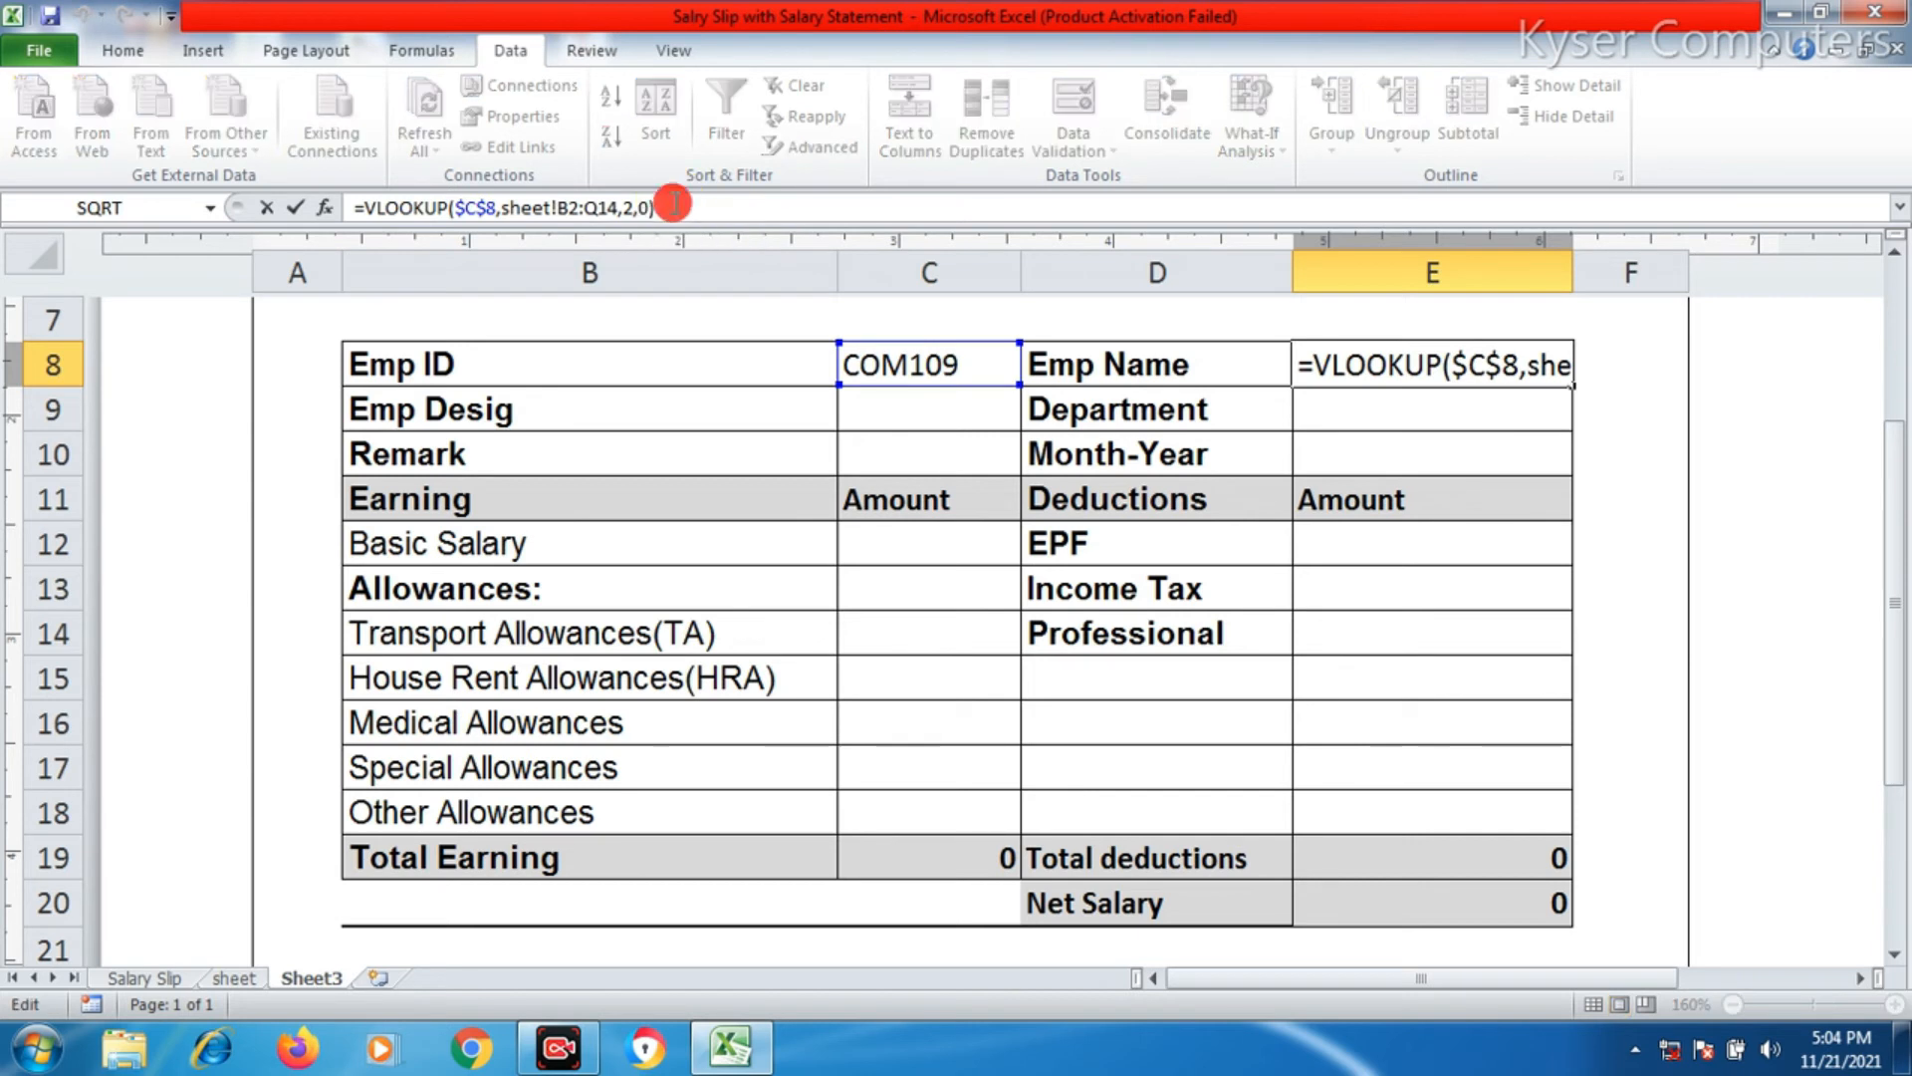
{"action": "left_click_drag", "start_coordinate": [659, 208], "coordinate": [371, 219]}
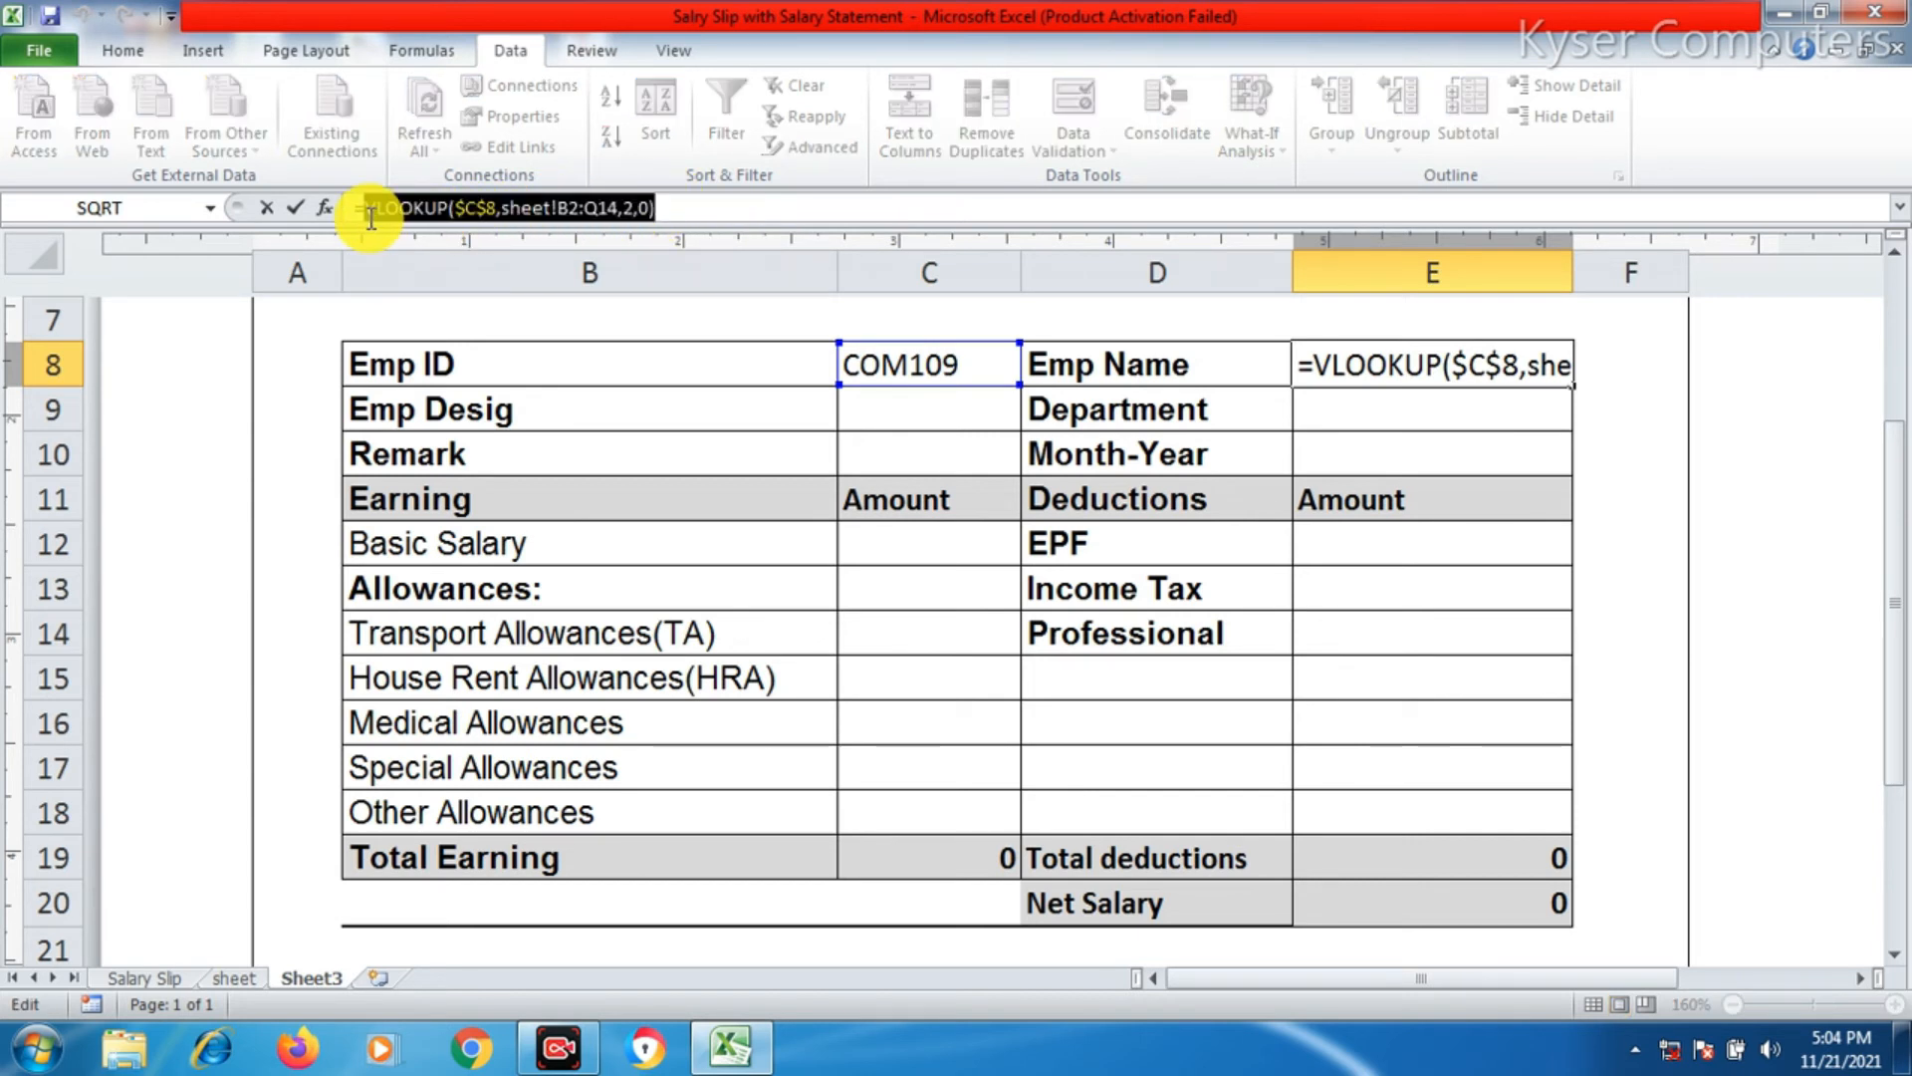
{"action": "left_click", "coordinate": [930, 461]}
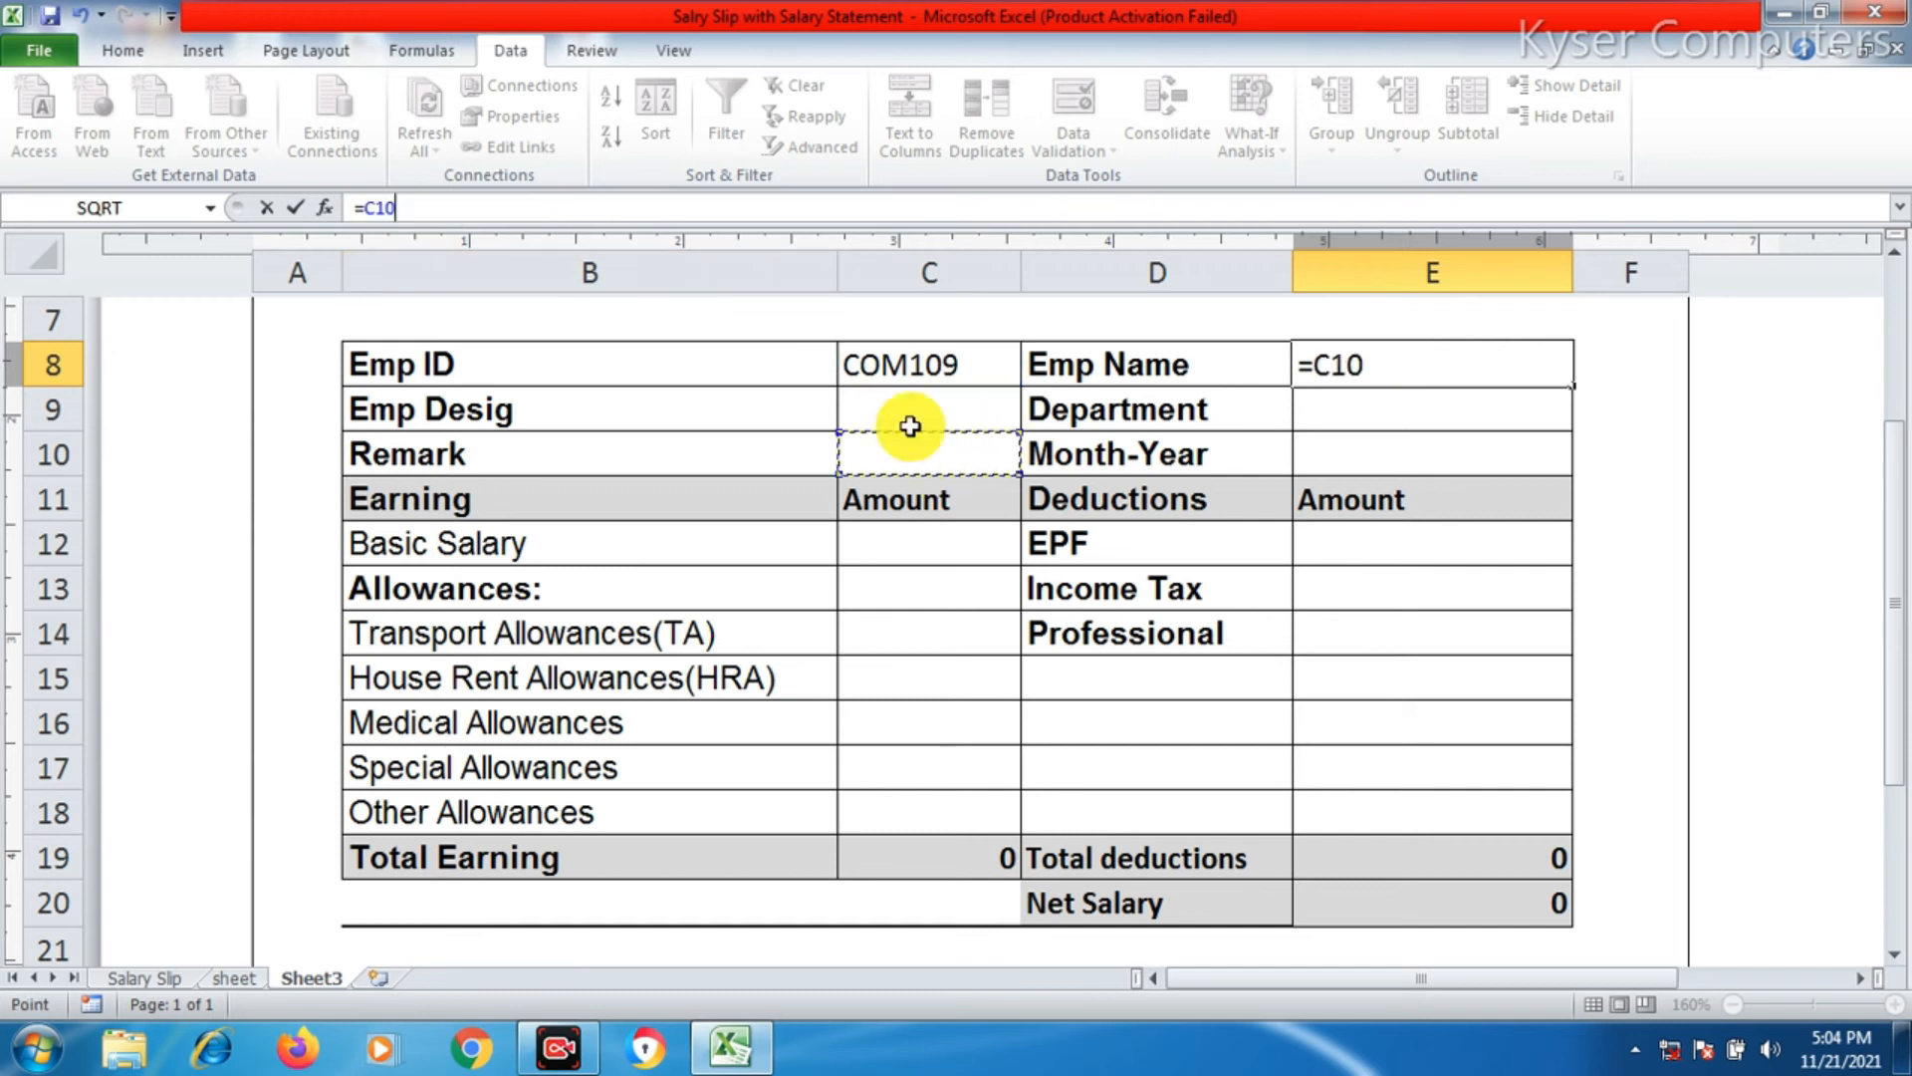
{"action": "key", "text": "ctrl+z"}
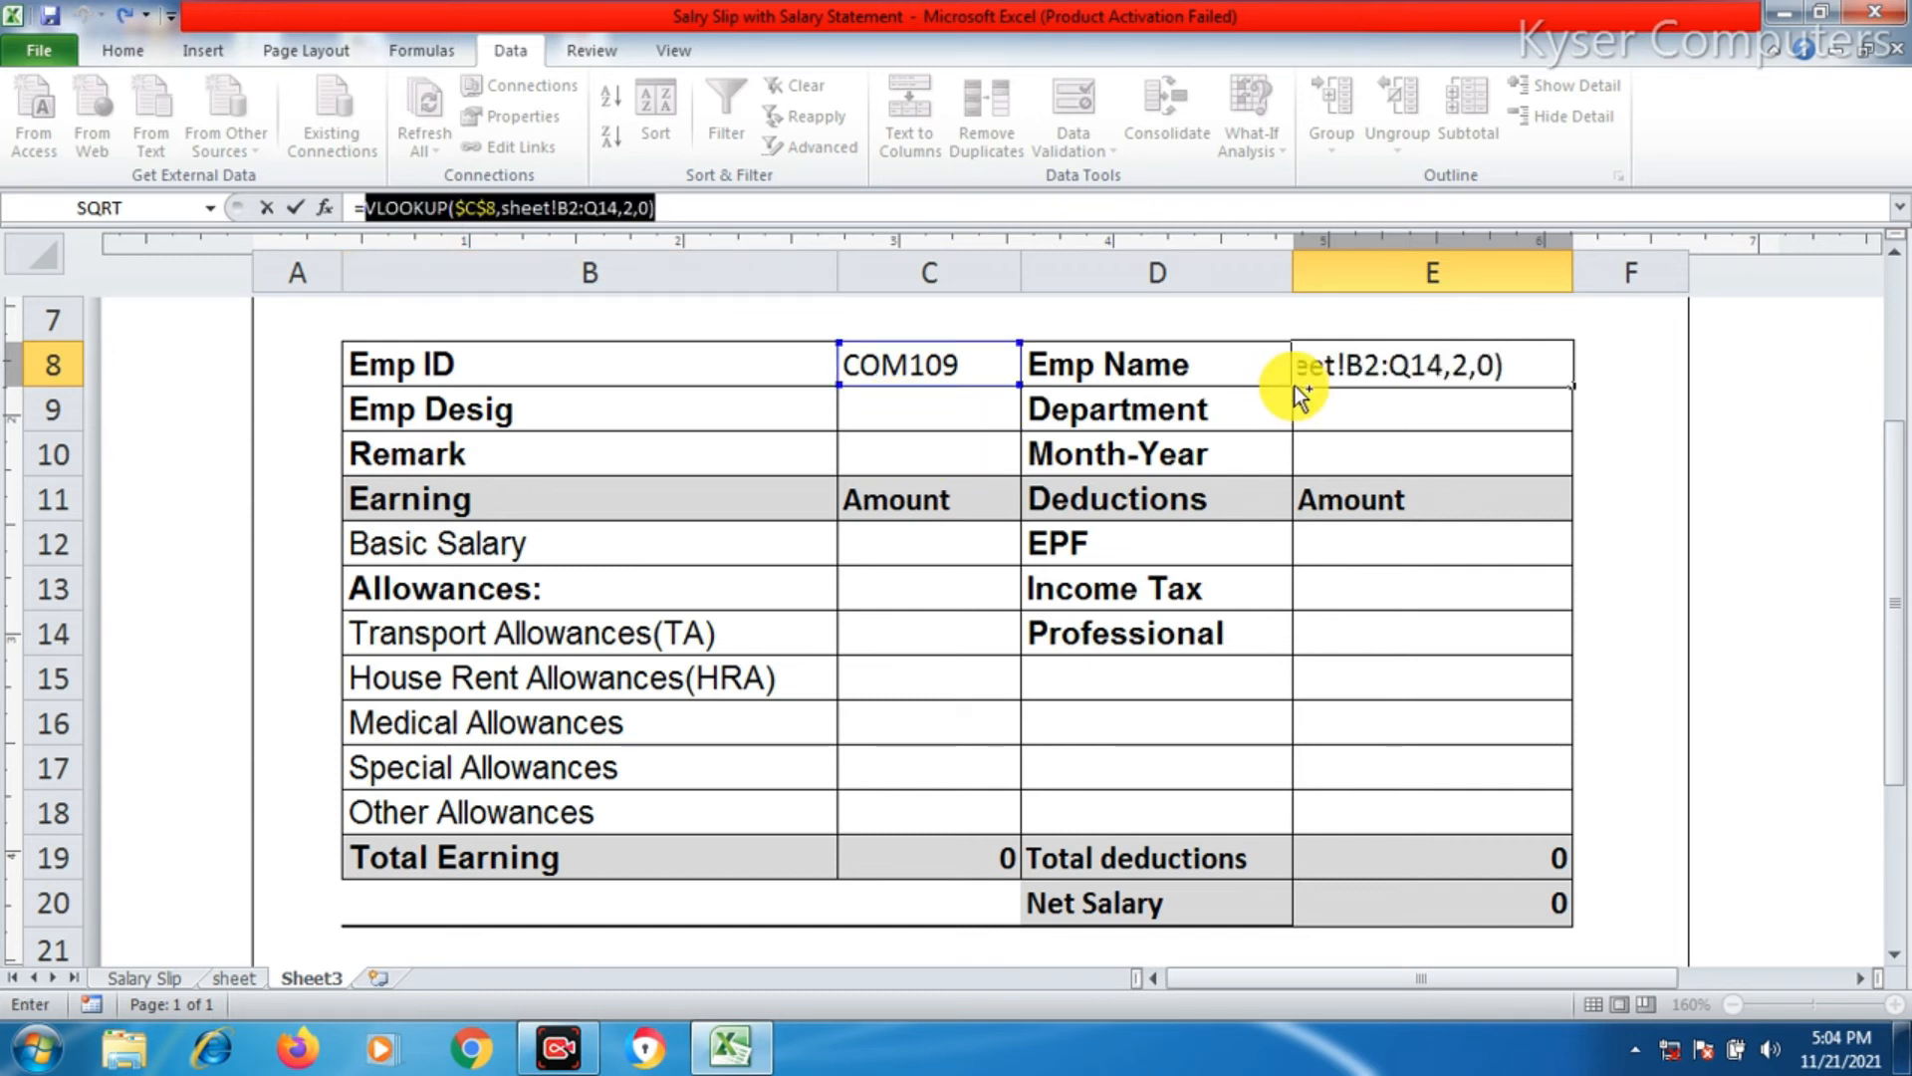
{"action": "key", "text": "Return"}
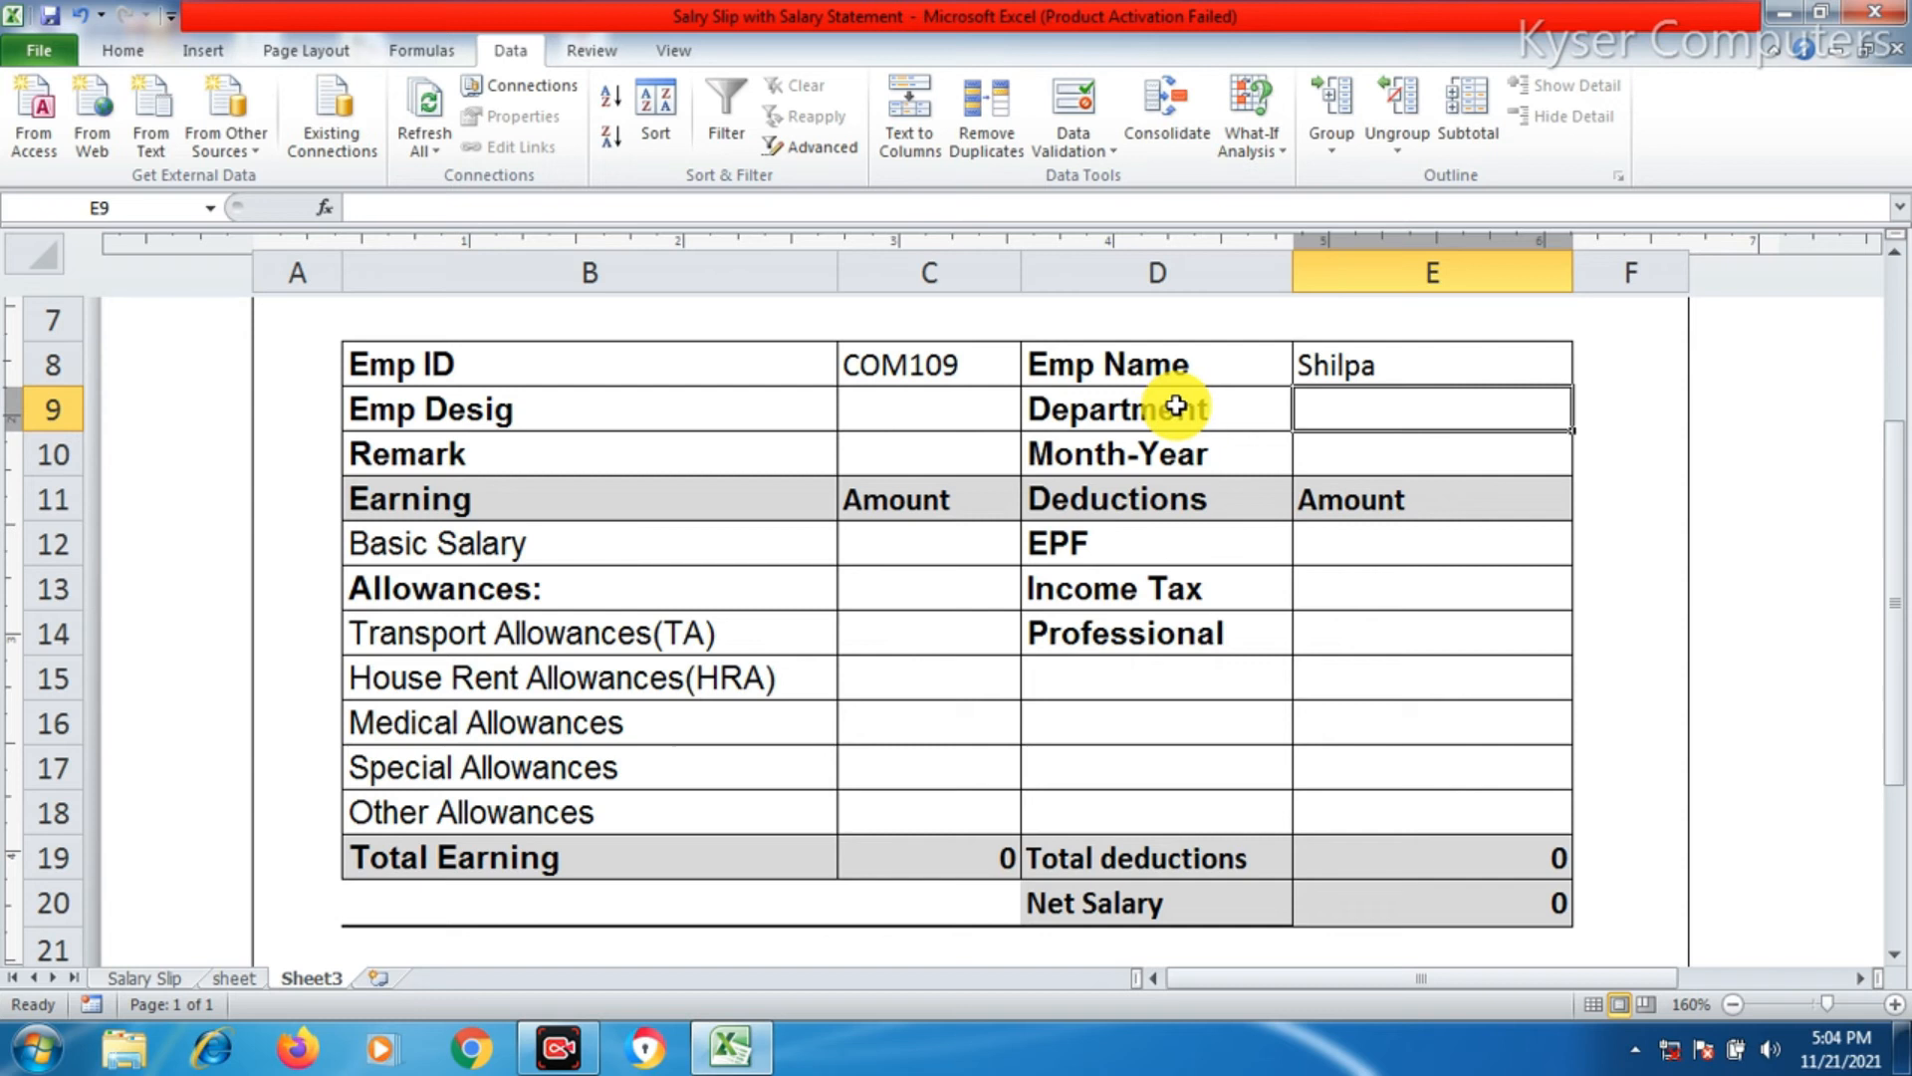
- Begin a VLOOKUP formula in the Emp Desig cell C9 with the absolute reference $C$8 as the lookup value
{"action": "left_click", "coordinate": [865, 415]}
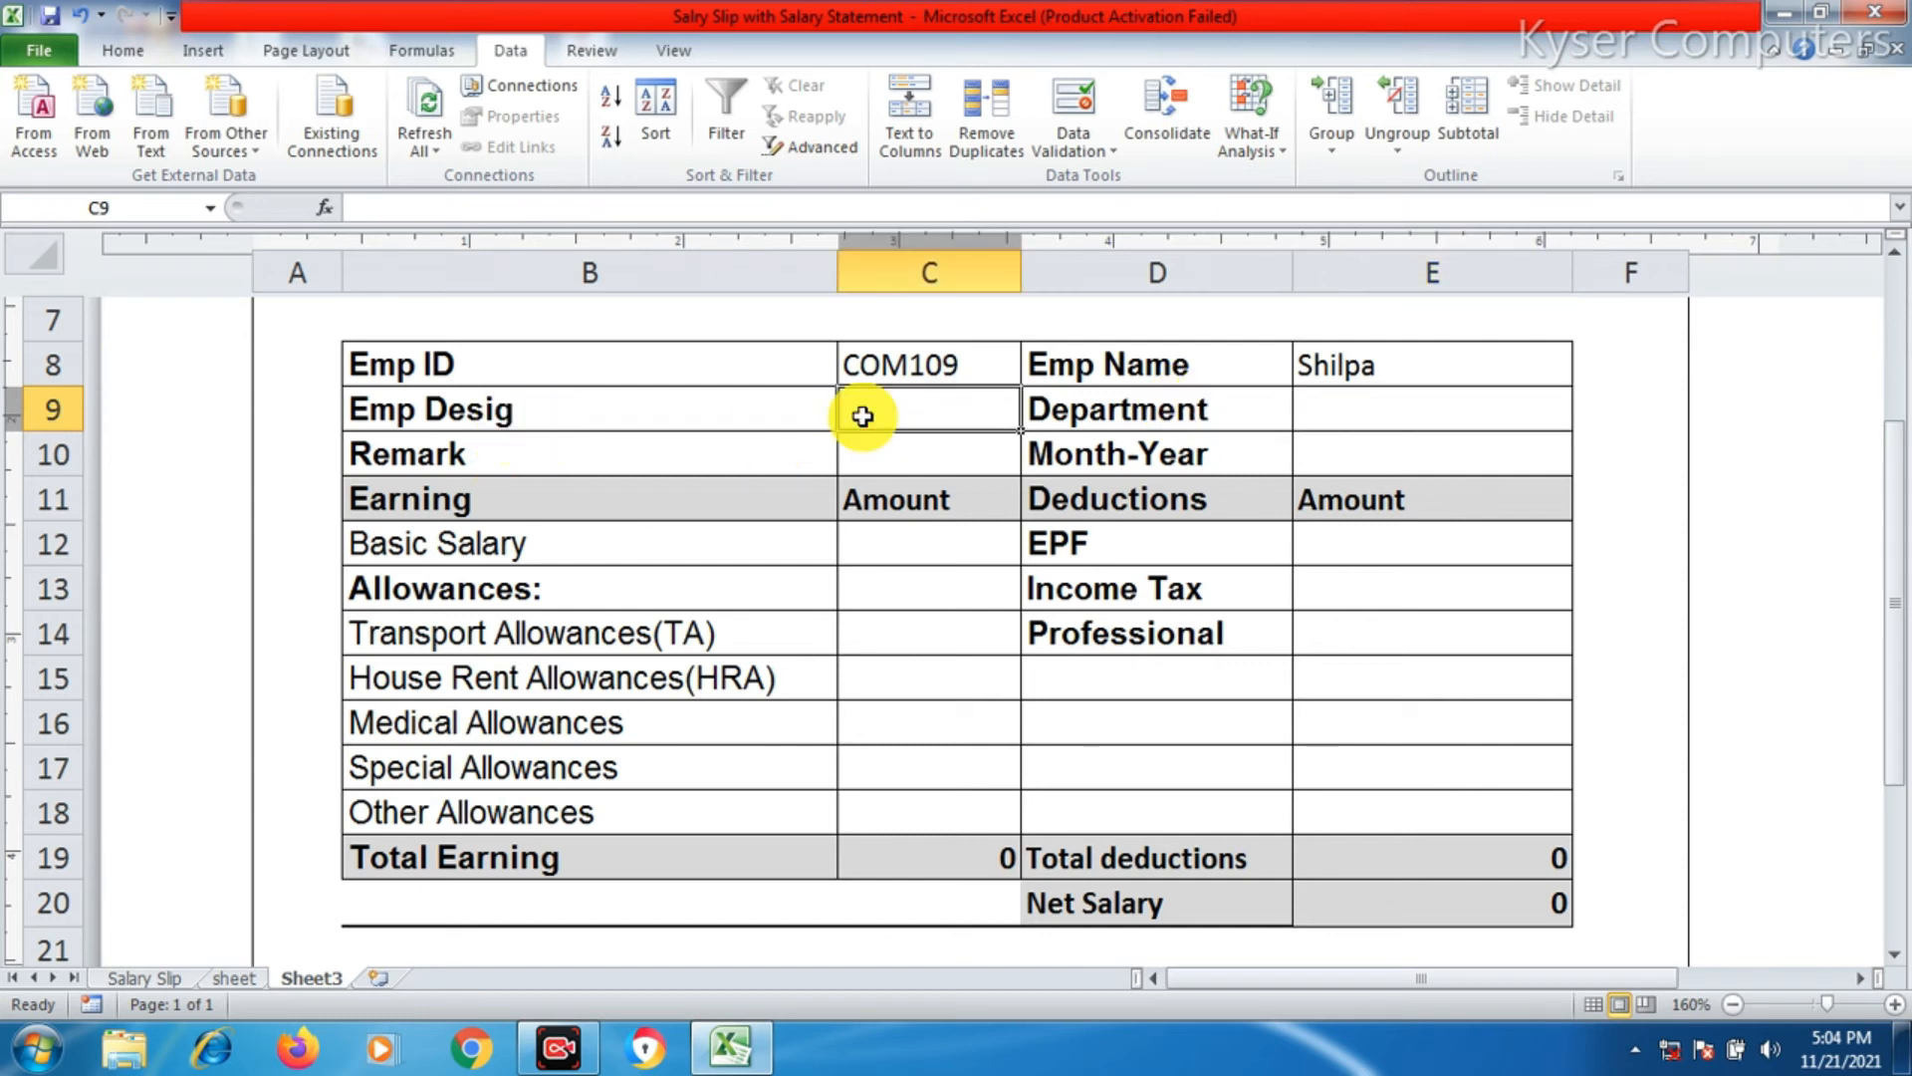
{"action": "type", "text": "=v"}
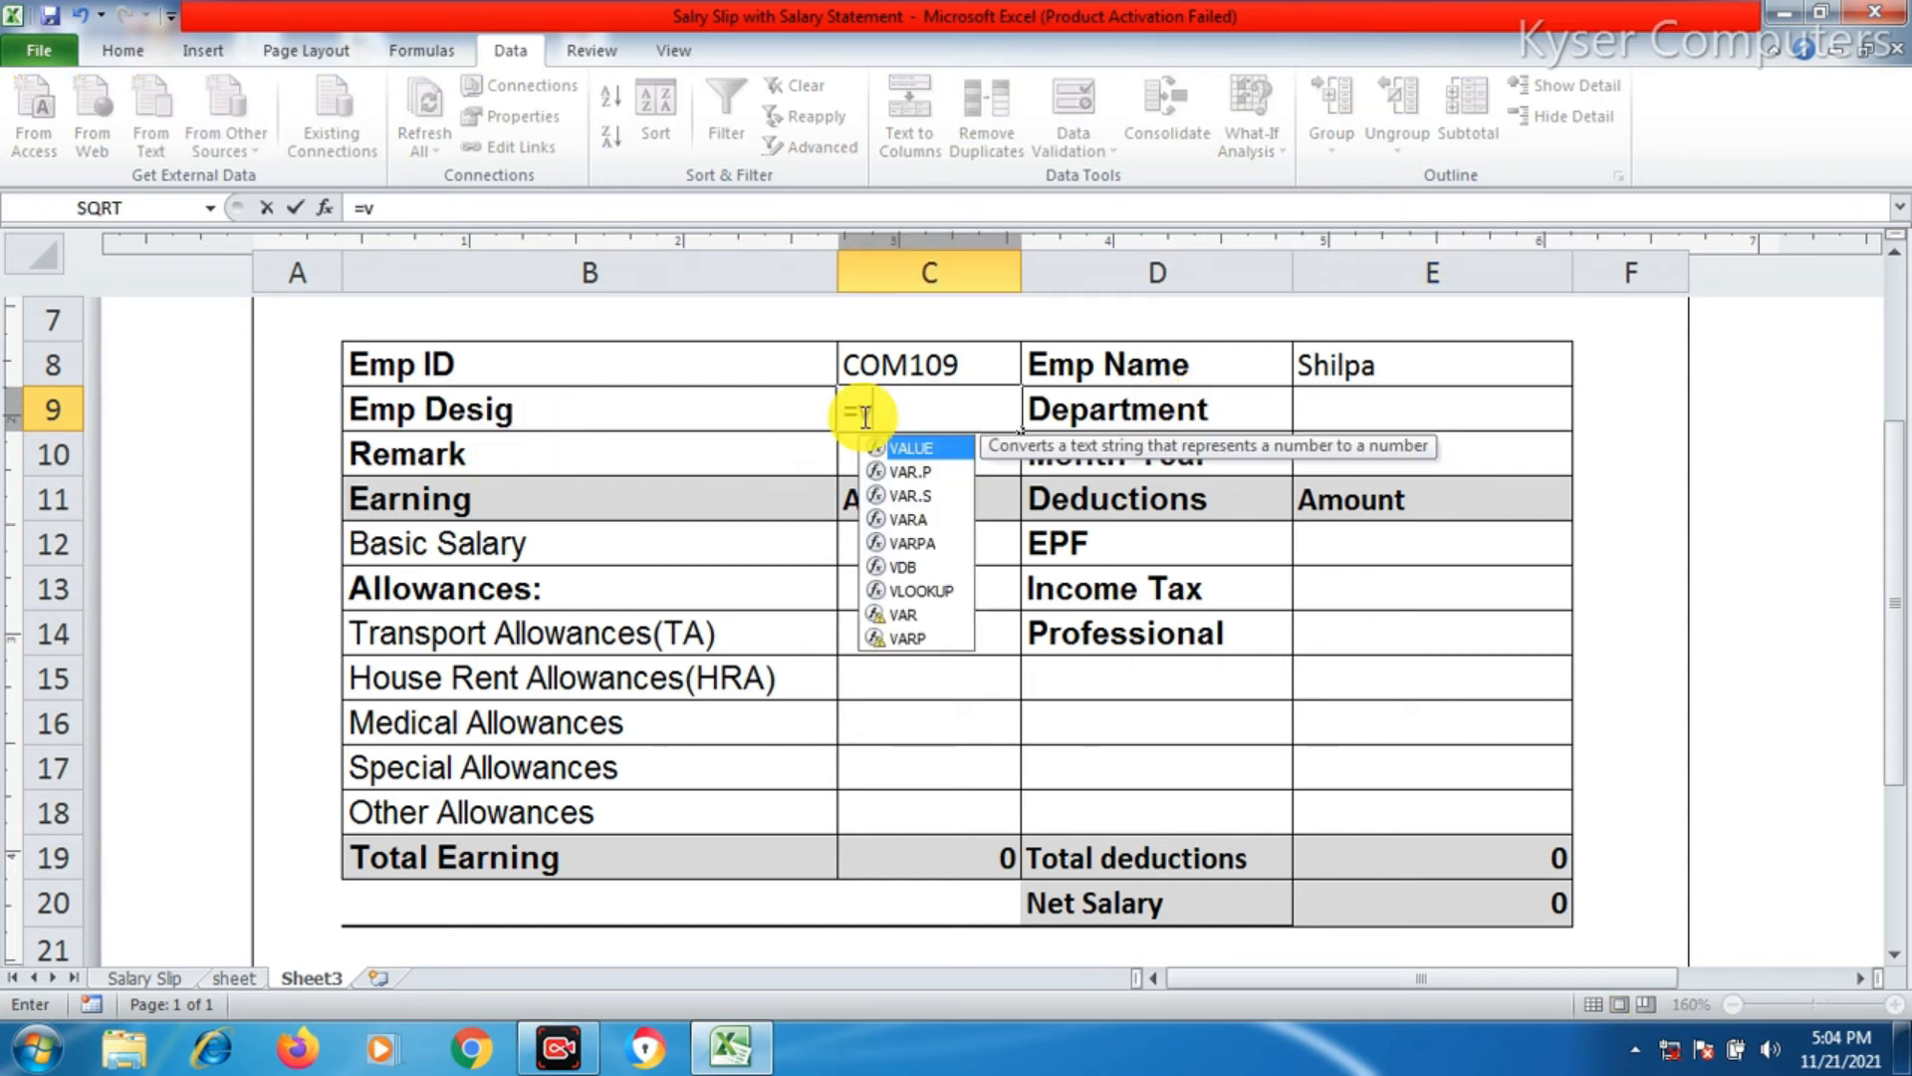
{"action": "type", "text": "lookup("}
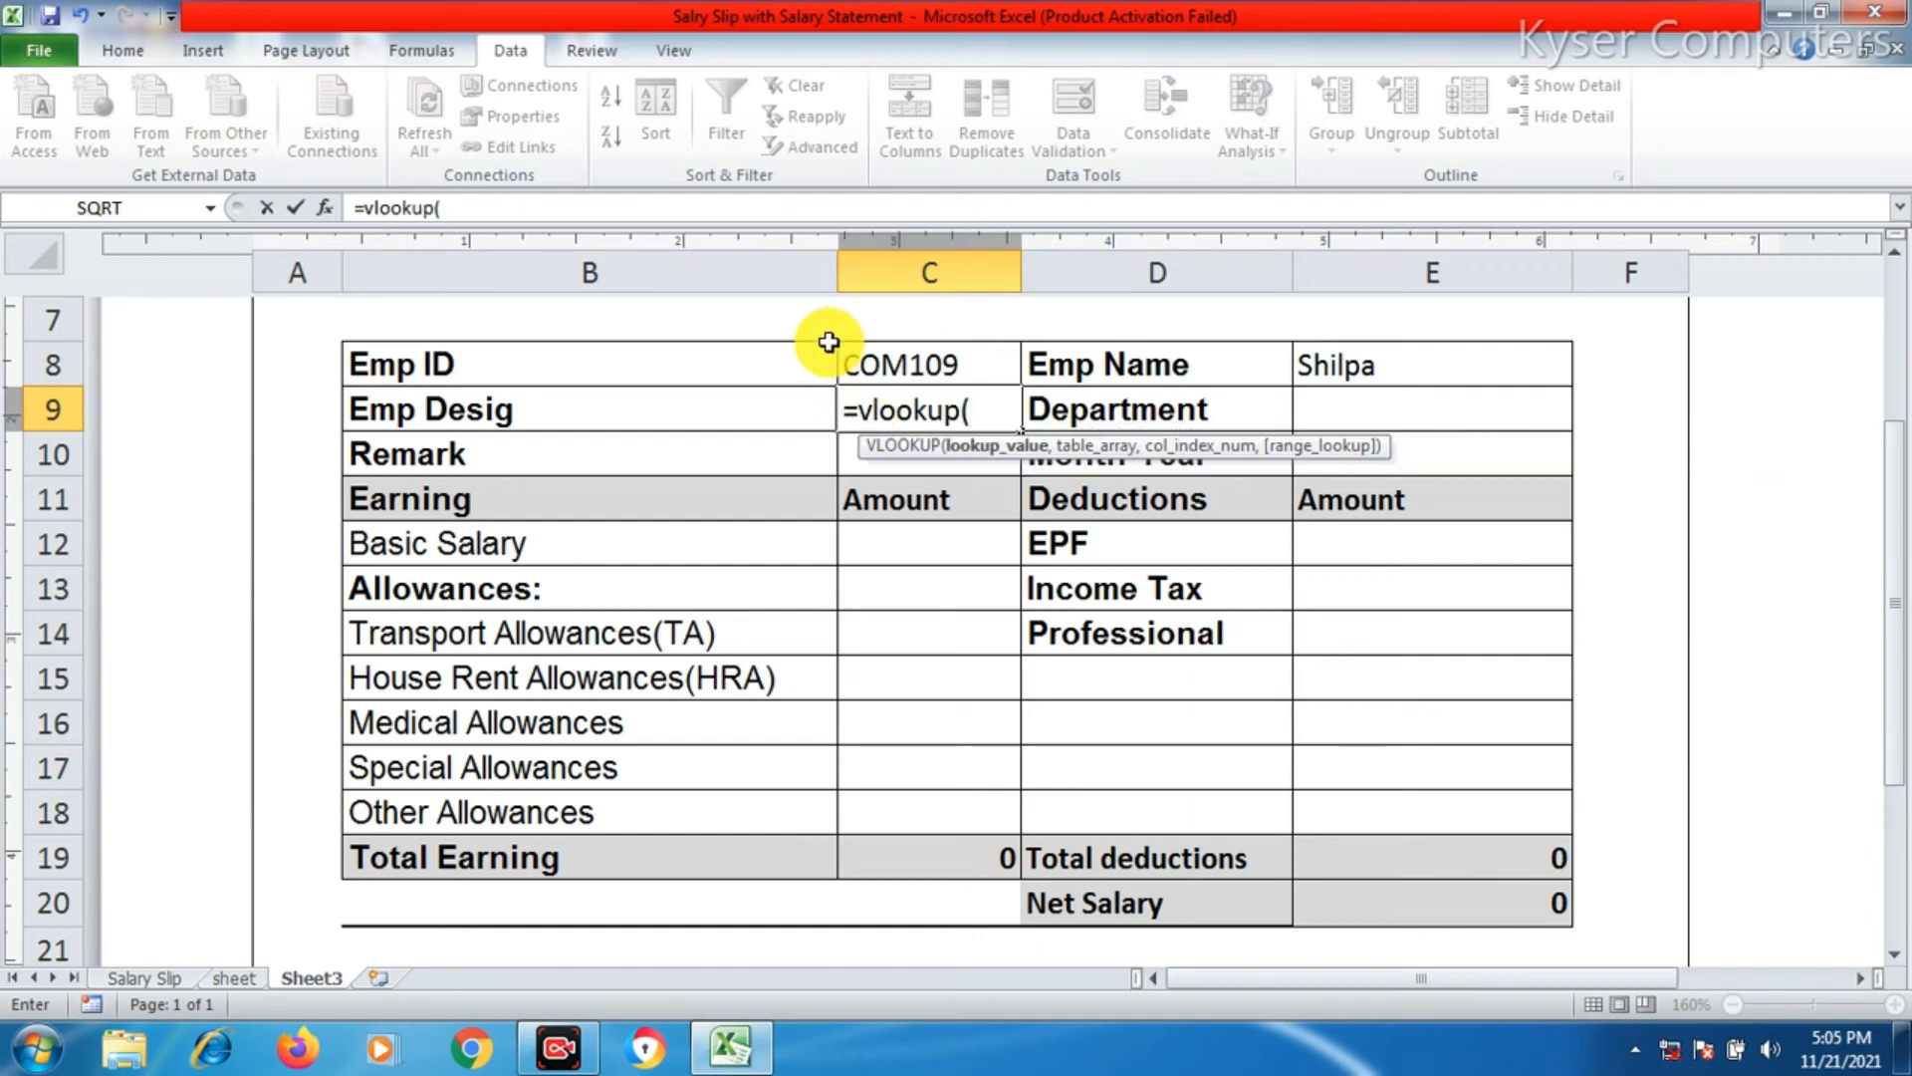
{"action": "left_click", "coordinate": [932, 365]}
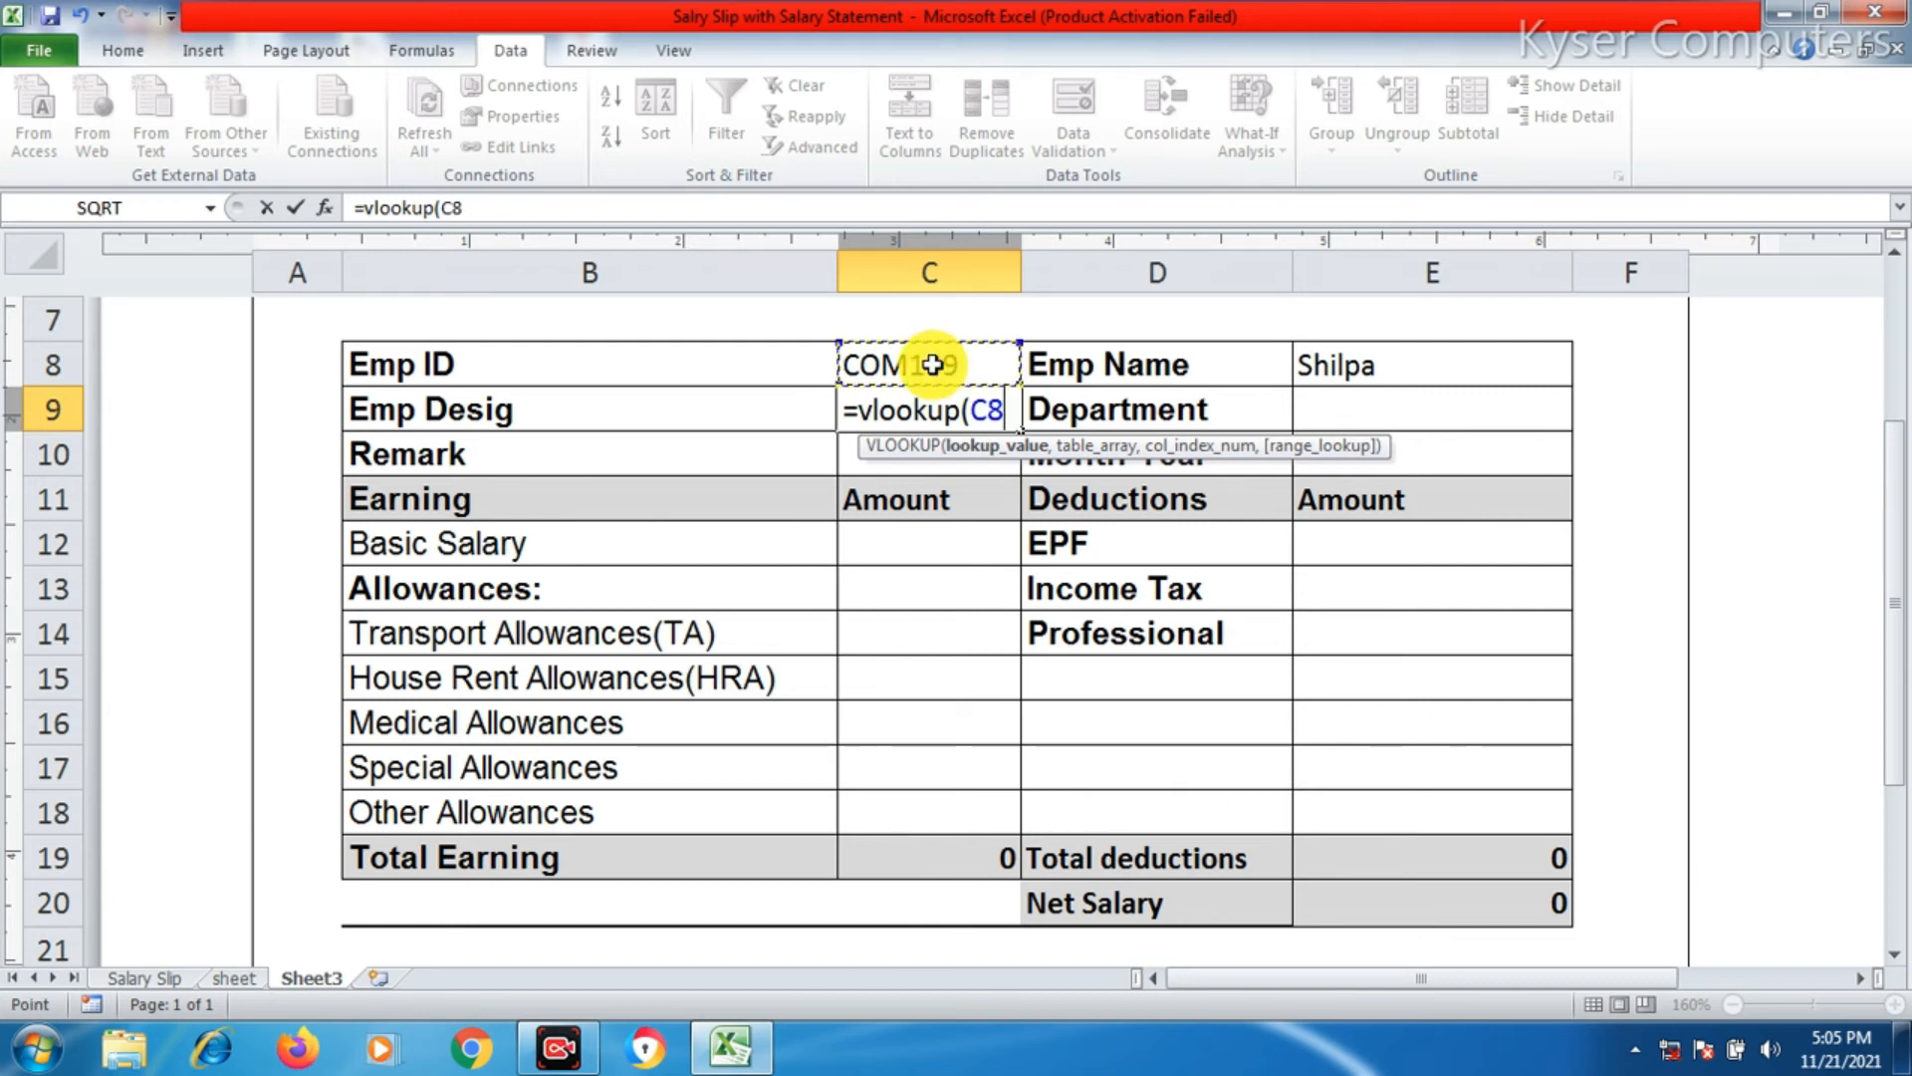
{"action": "key", "text": "F4"}
{"action": "type", "text": ","}
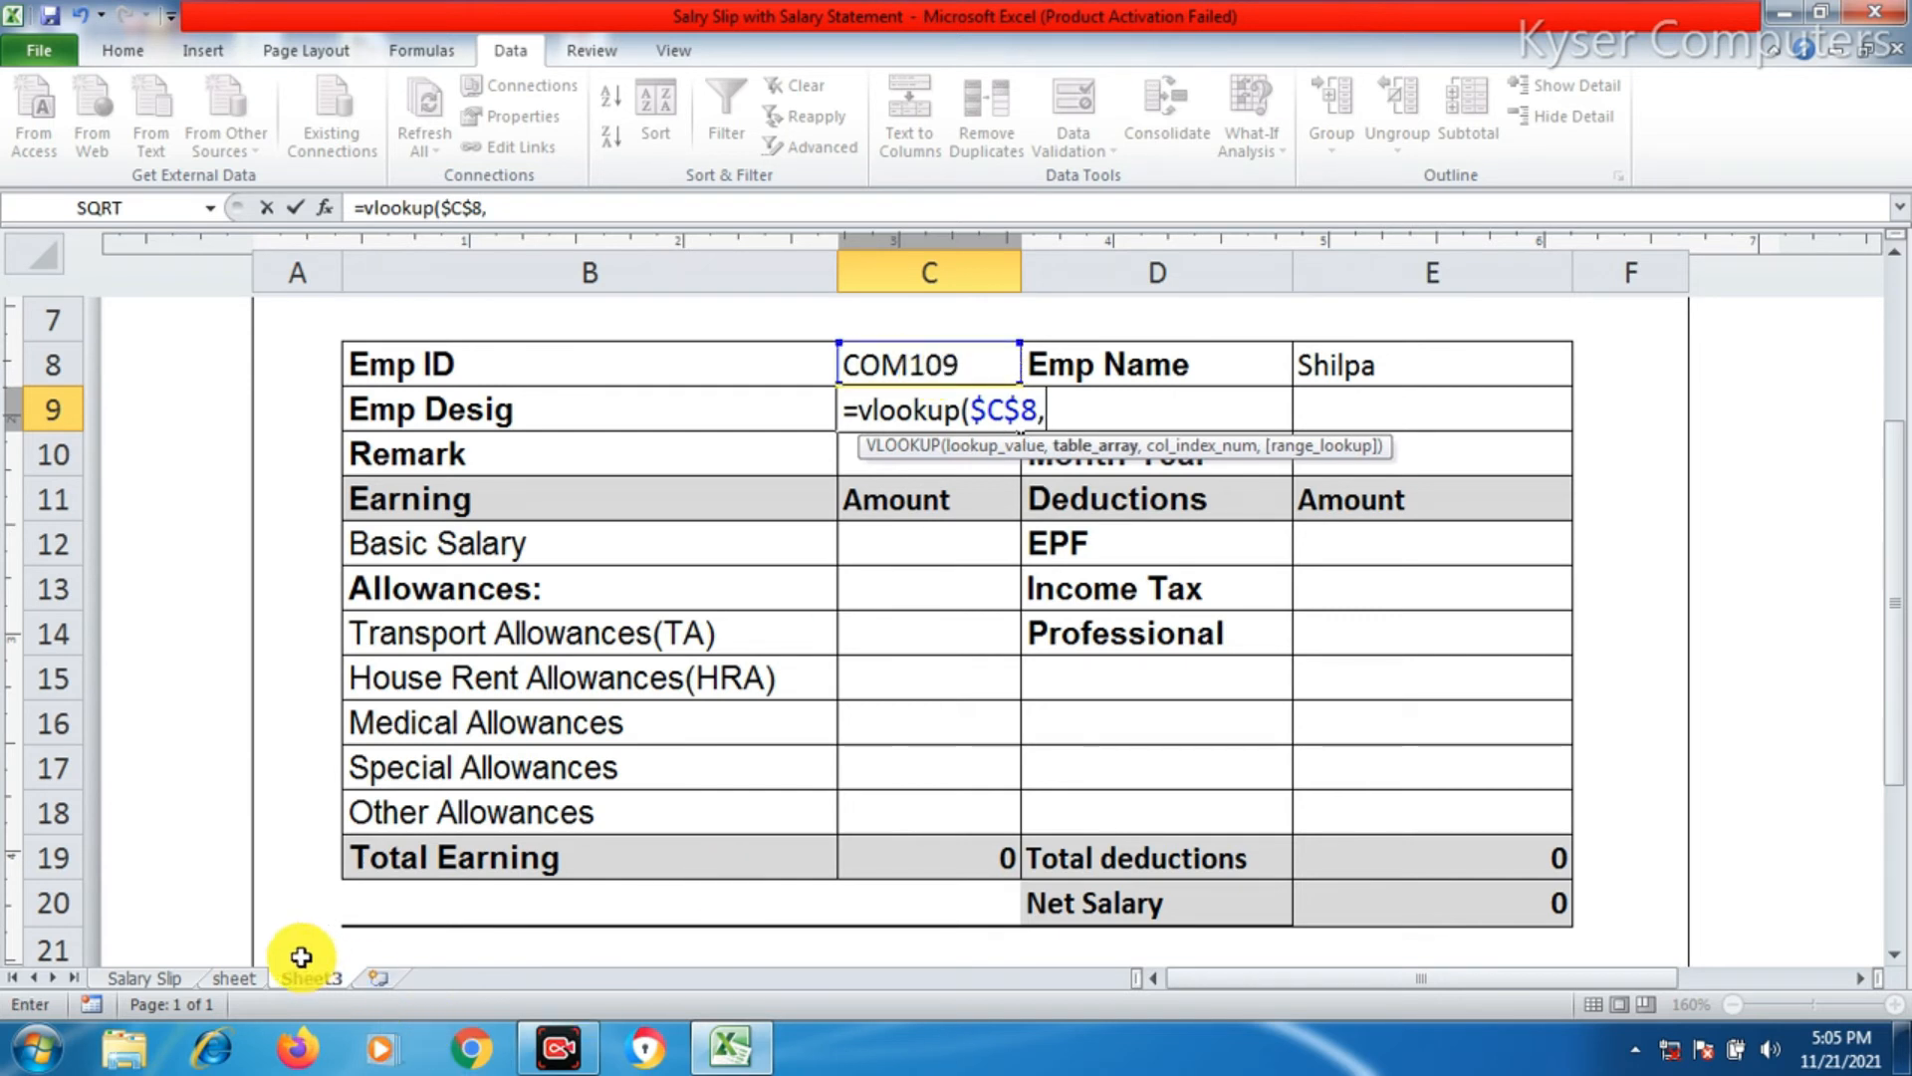
- Use the salary statement range sheet!B2:Q14, headers included, as the table array of the Emp Desig VLOOKUP
{"action": "left_click", "coordinate": [237, 978]}
{"action": "left_click_drag", "start_coordinate": [154, 348], "coordinate": [1760, 746]}
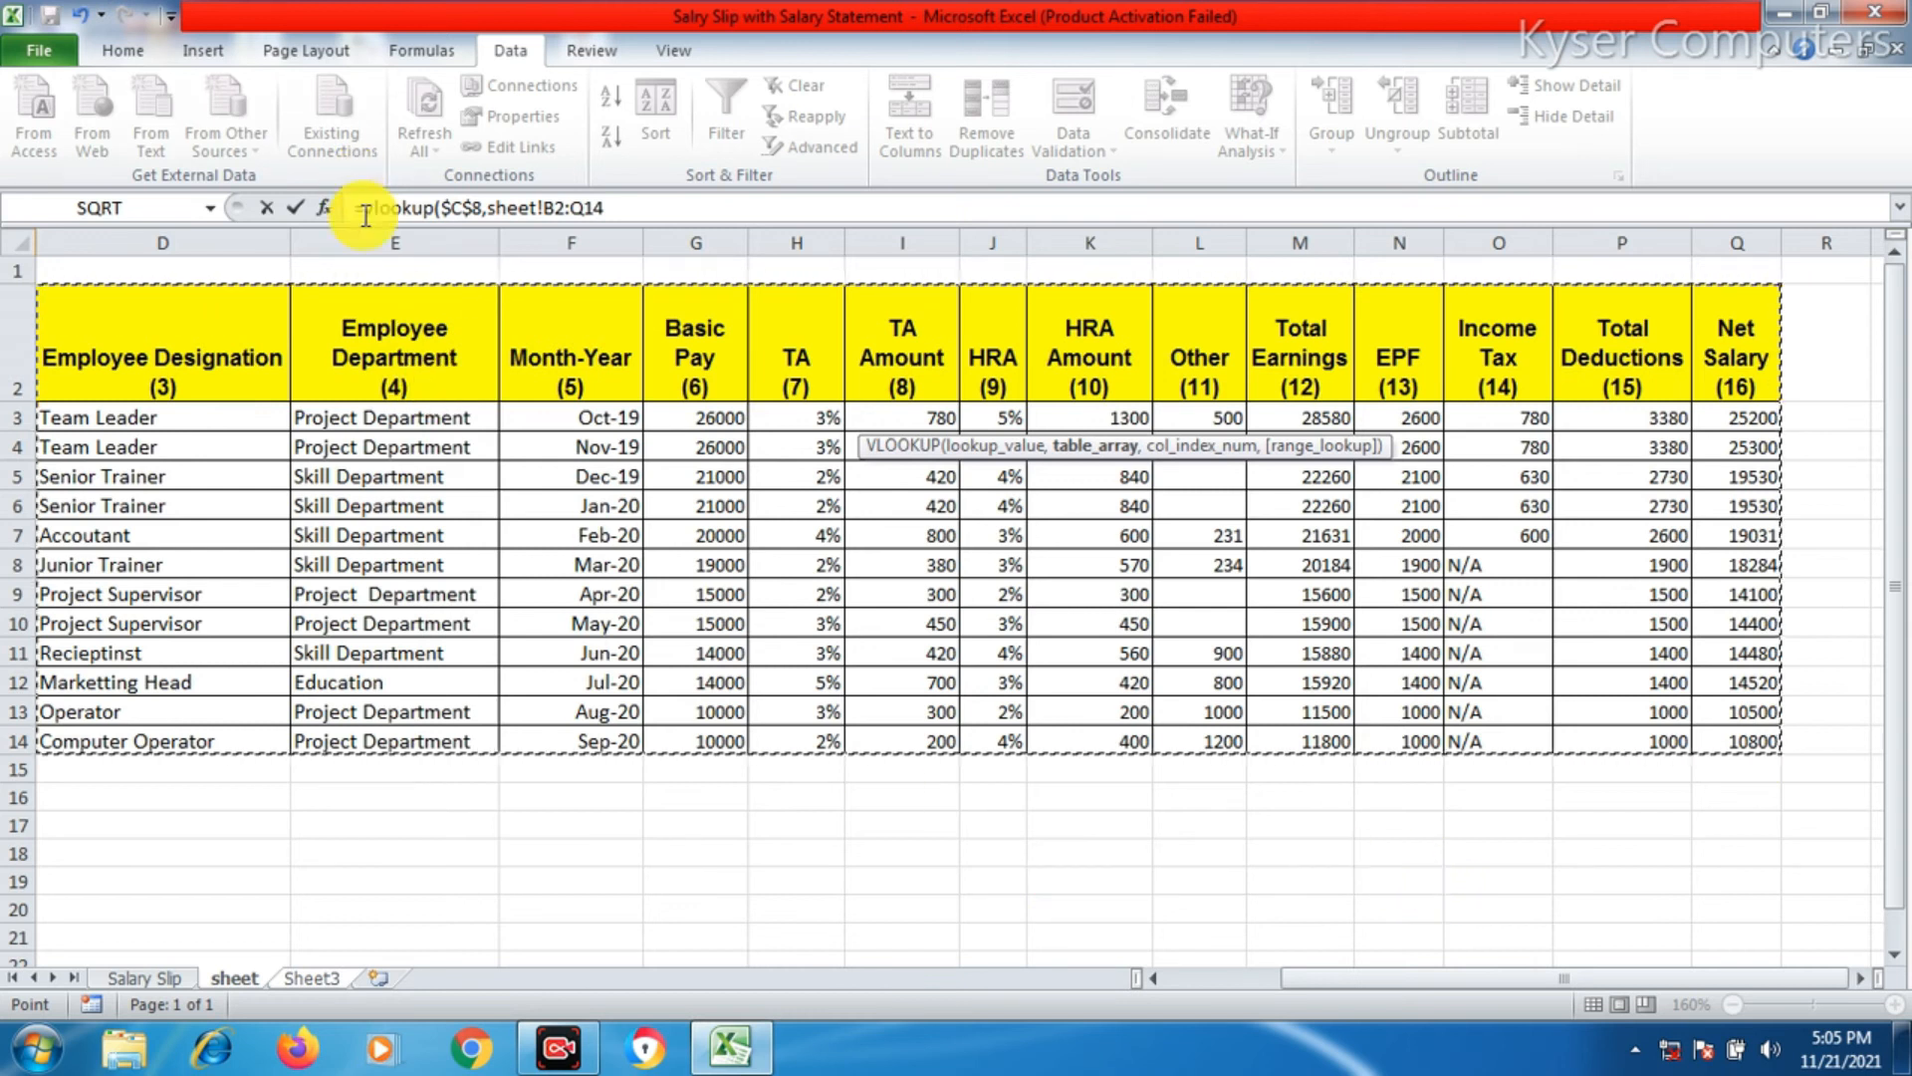
{"action": "left_click", "coordinate": [642, 210]}
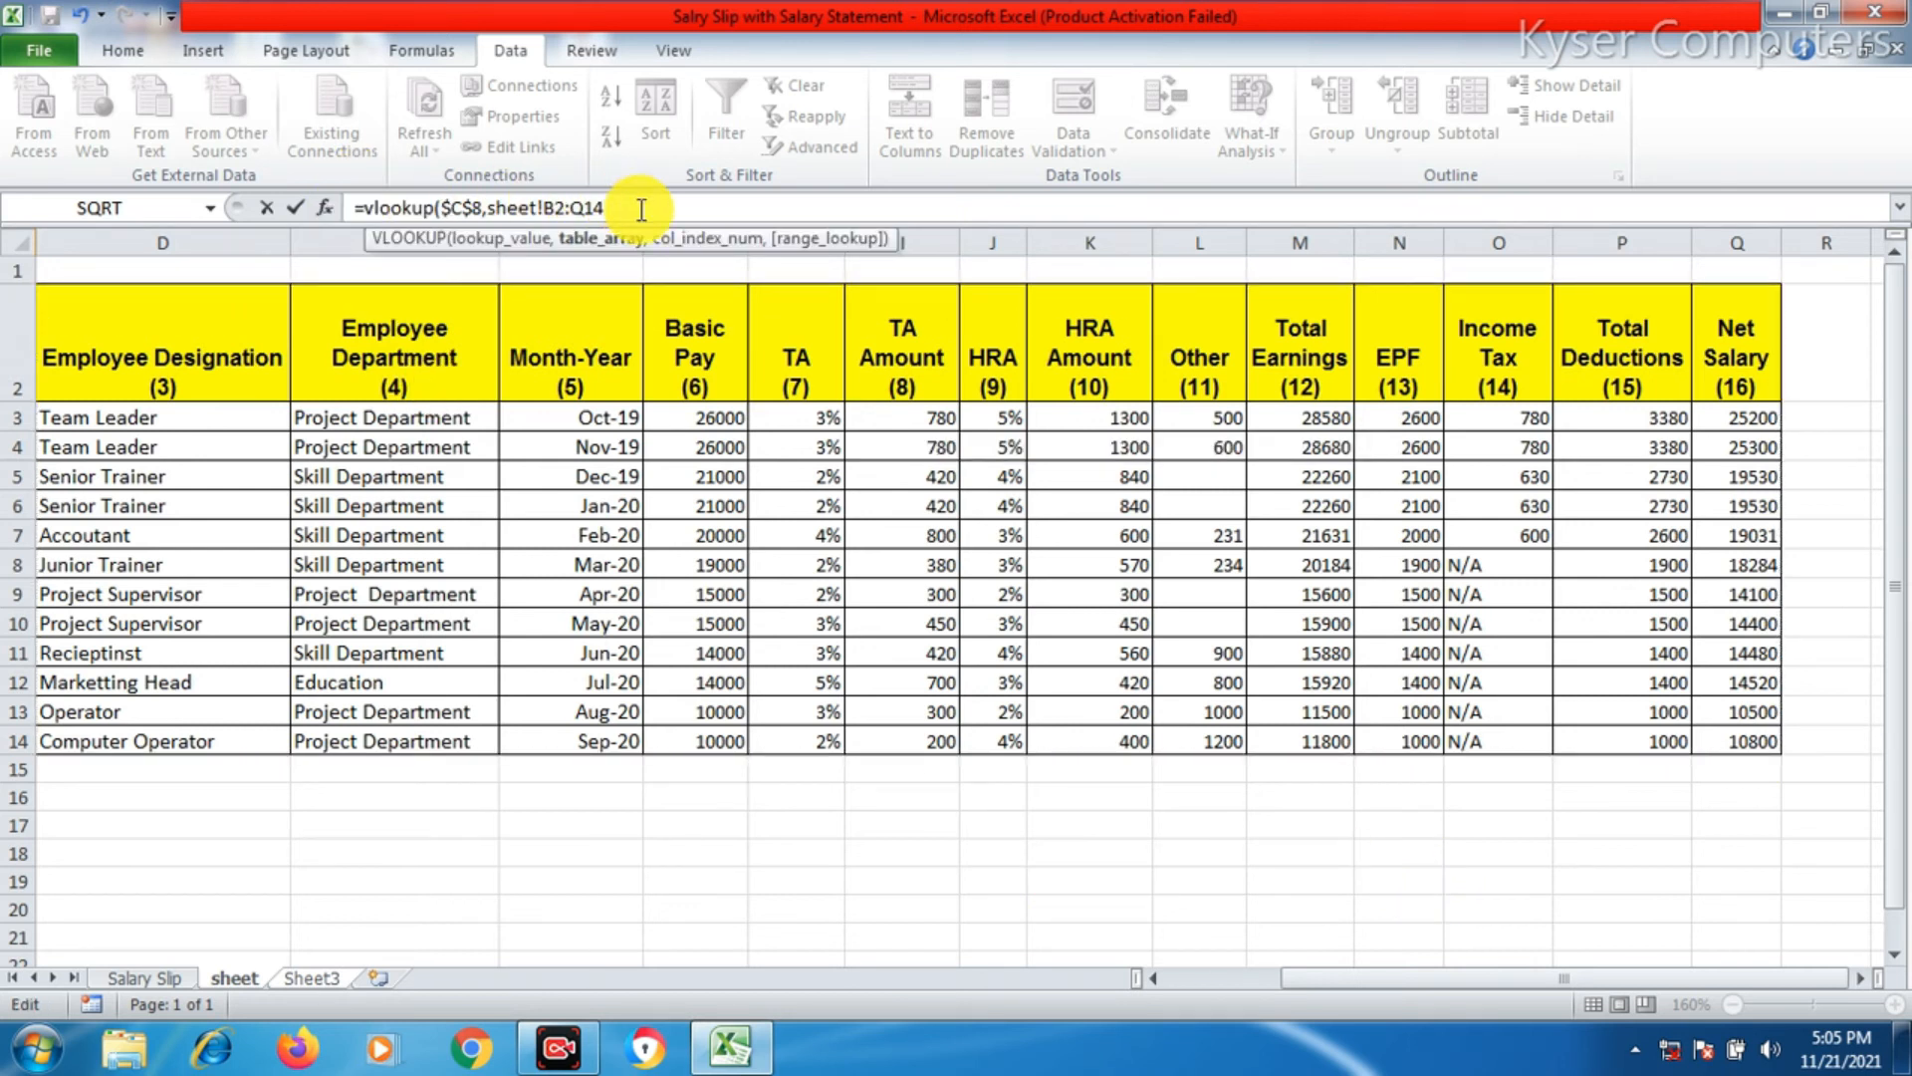
{"action": "type", "text": ","}
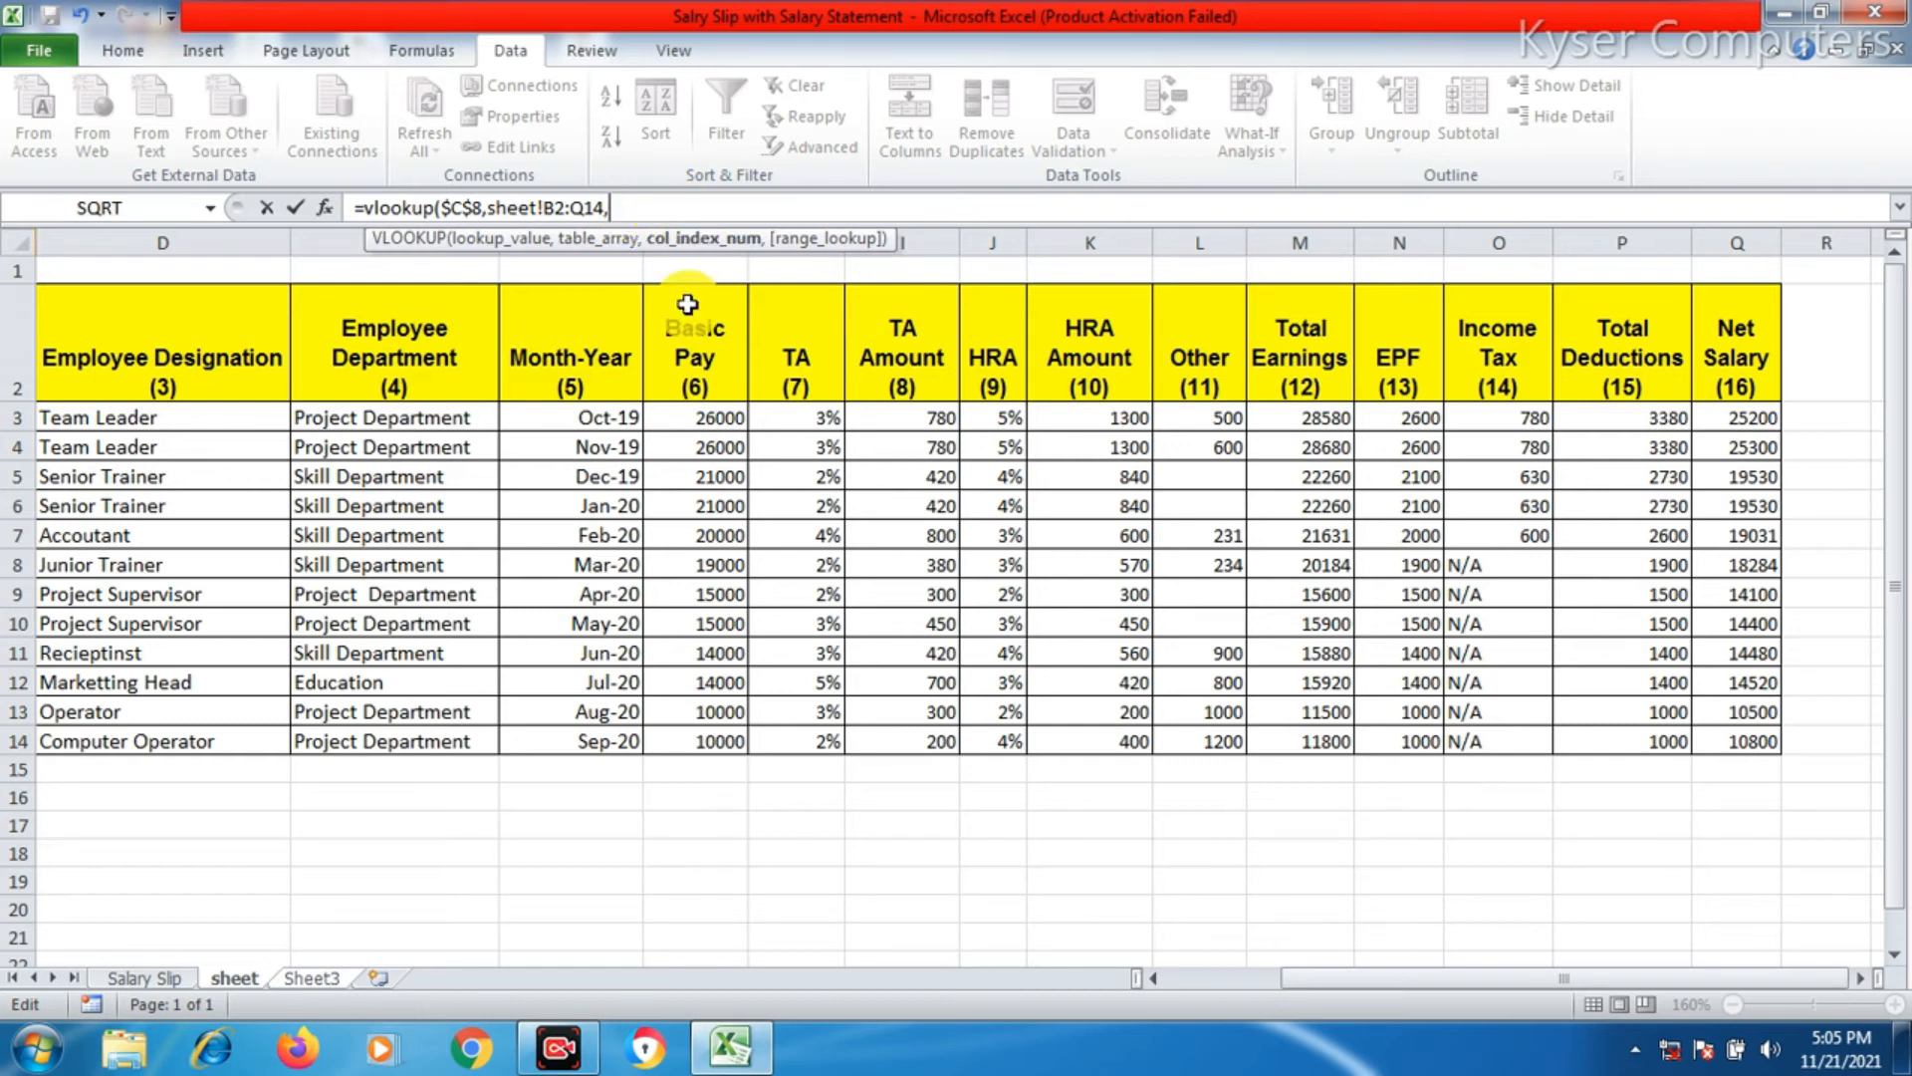
- Complete the Emp Desig VLOOKUP with column index 3 and range lookup 0, and check the finished formula in C9
{"action": "left_click_drag", "start_coordinate": [1325, 976], "coordinate": [1247, 998]}
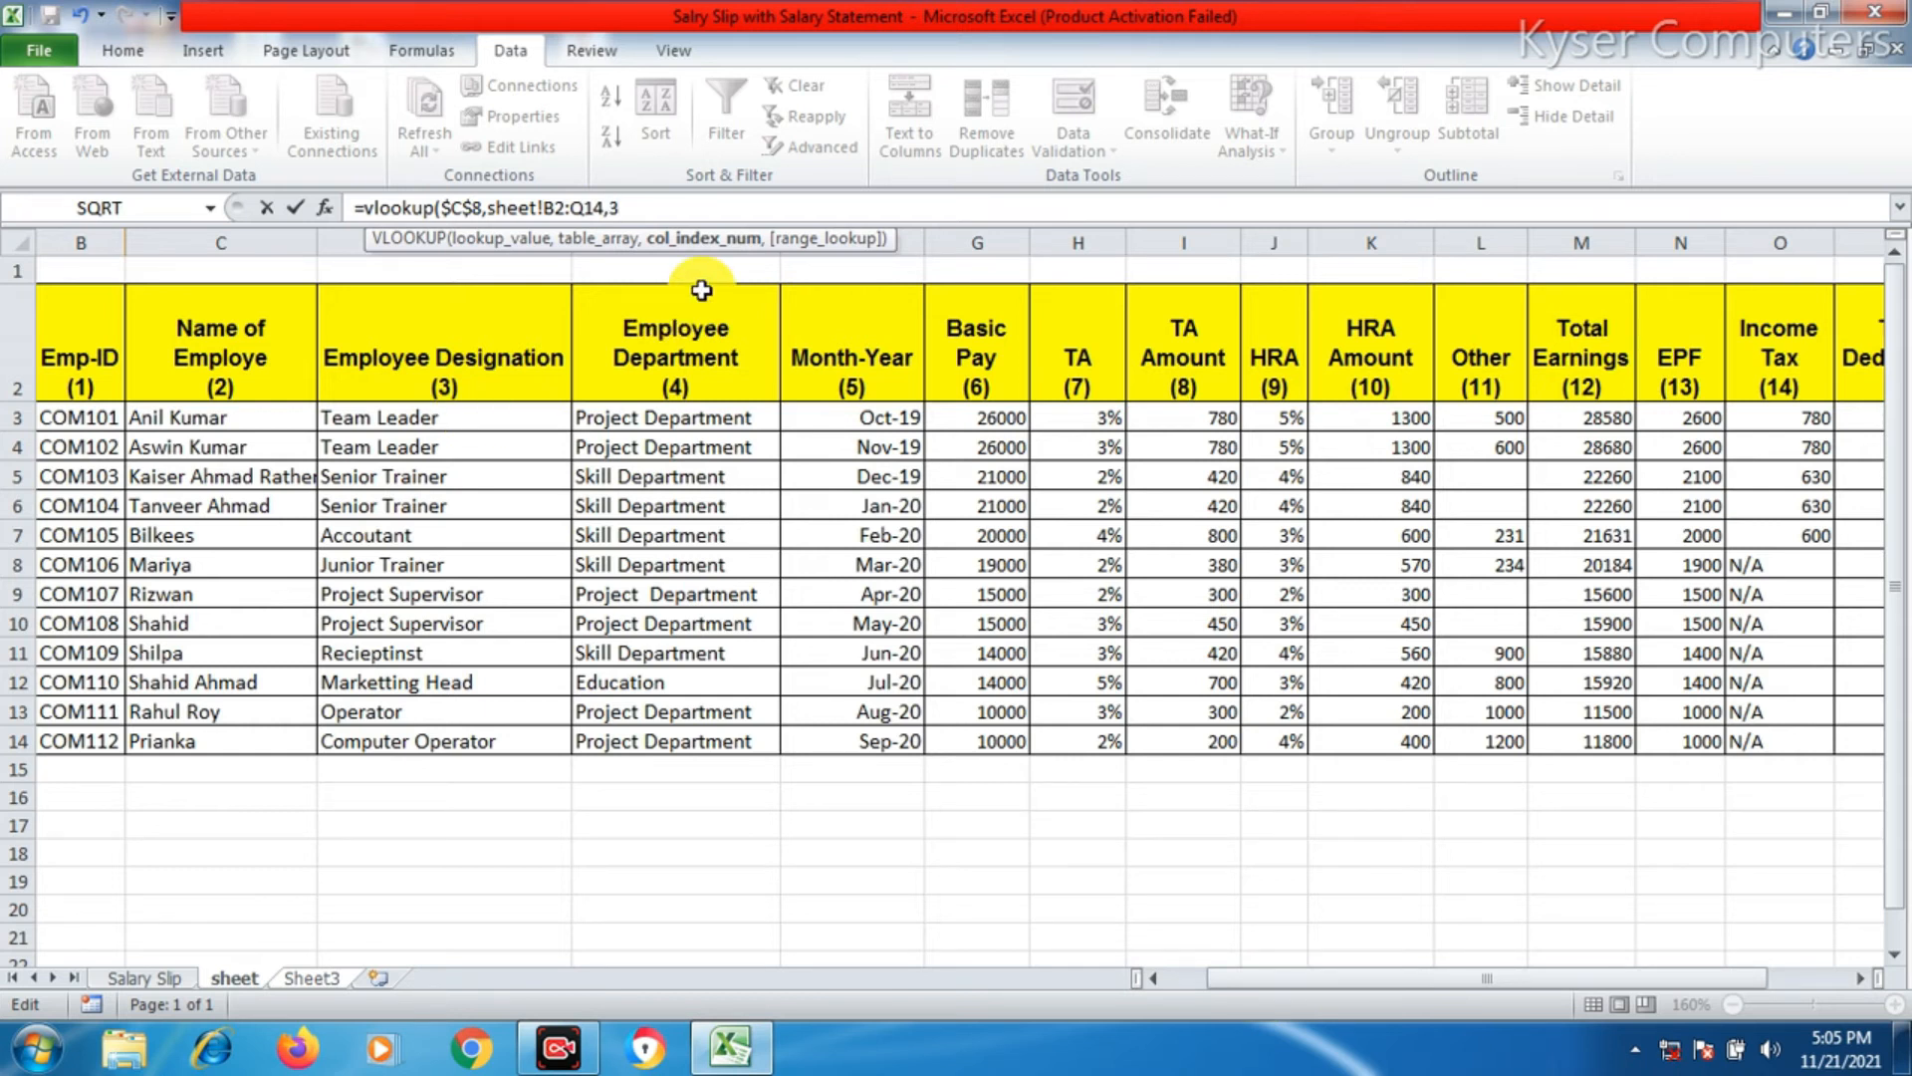
{"action": "type", "text": ",0"}
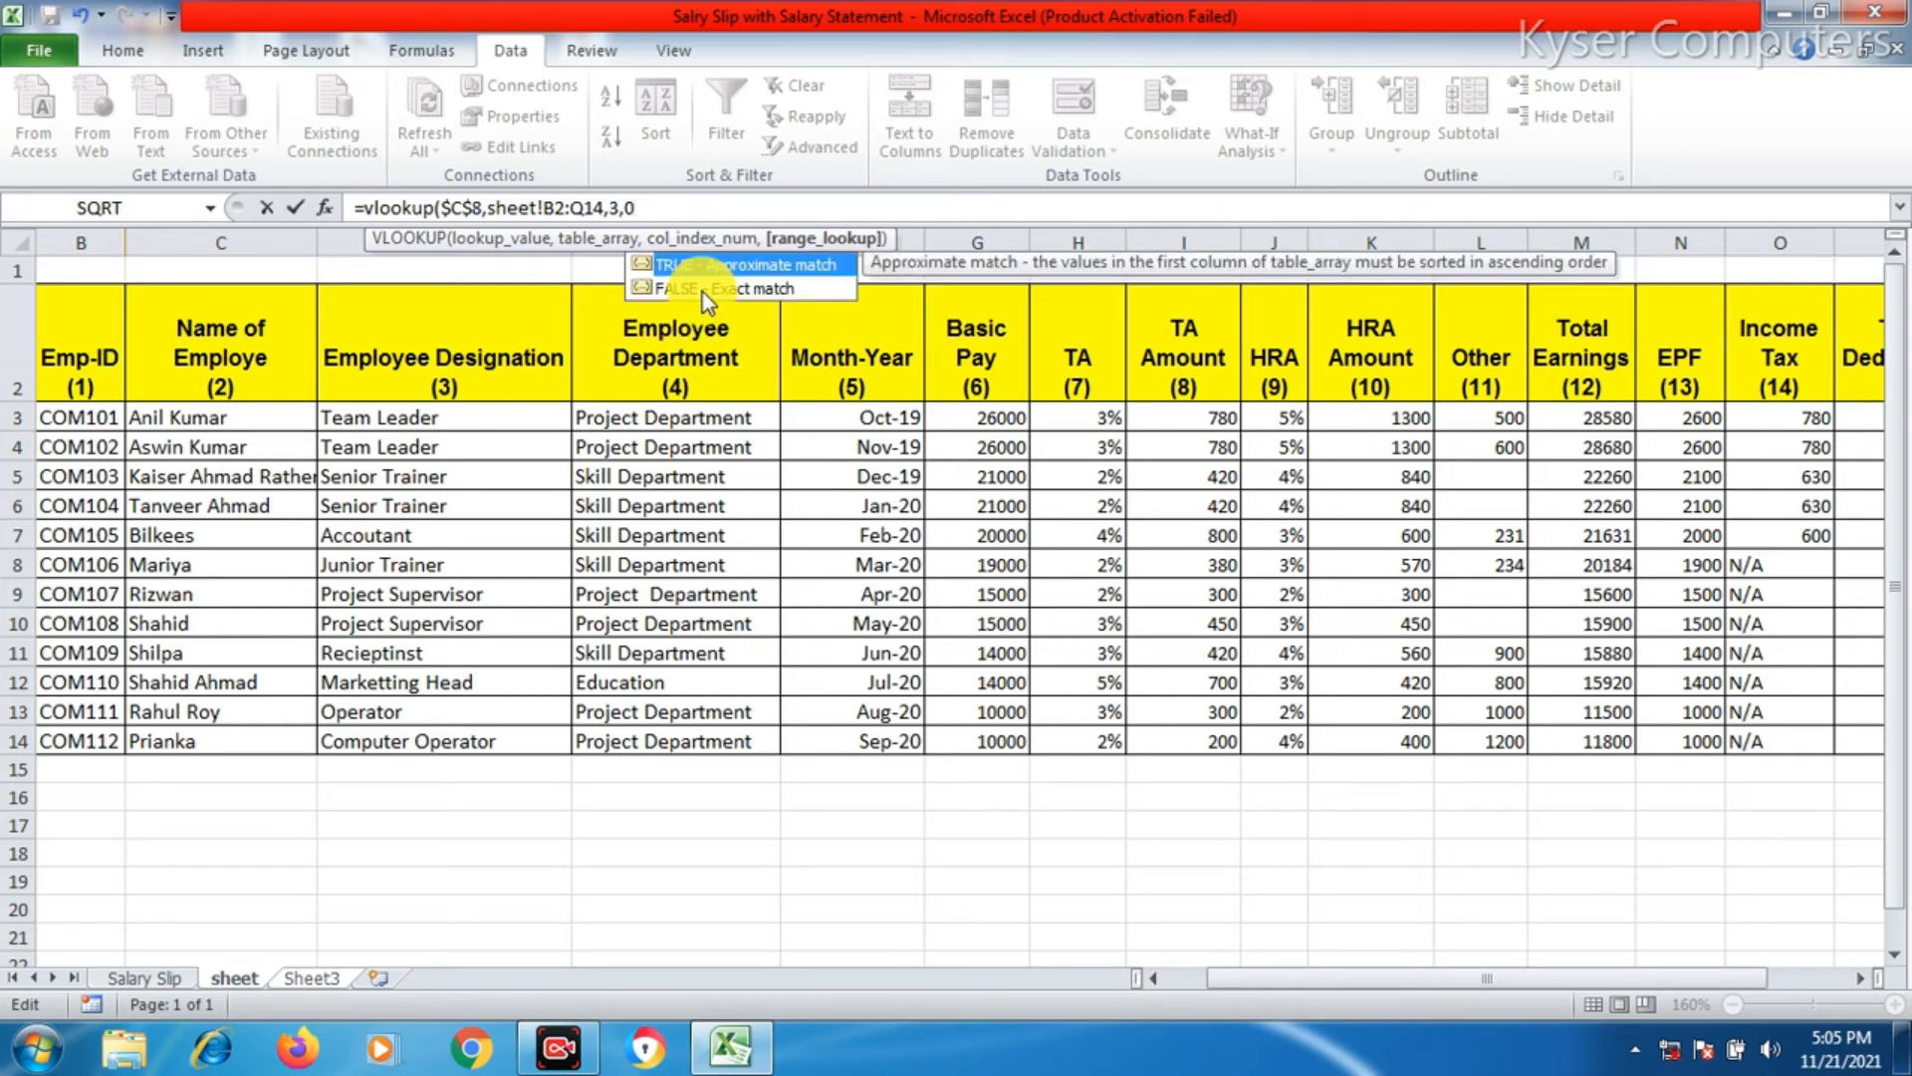
{"action": "type", "text": ")"}
{"action": "key", "text": "Return"}
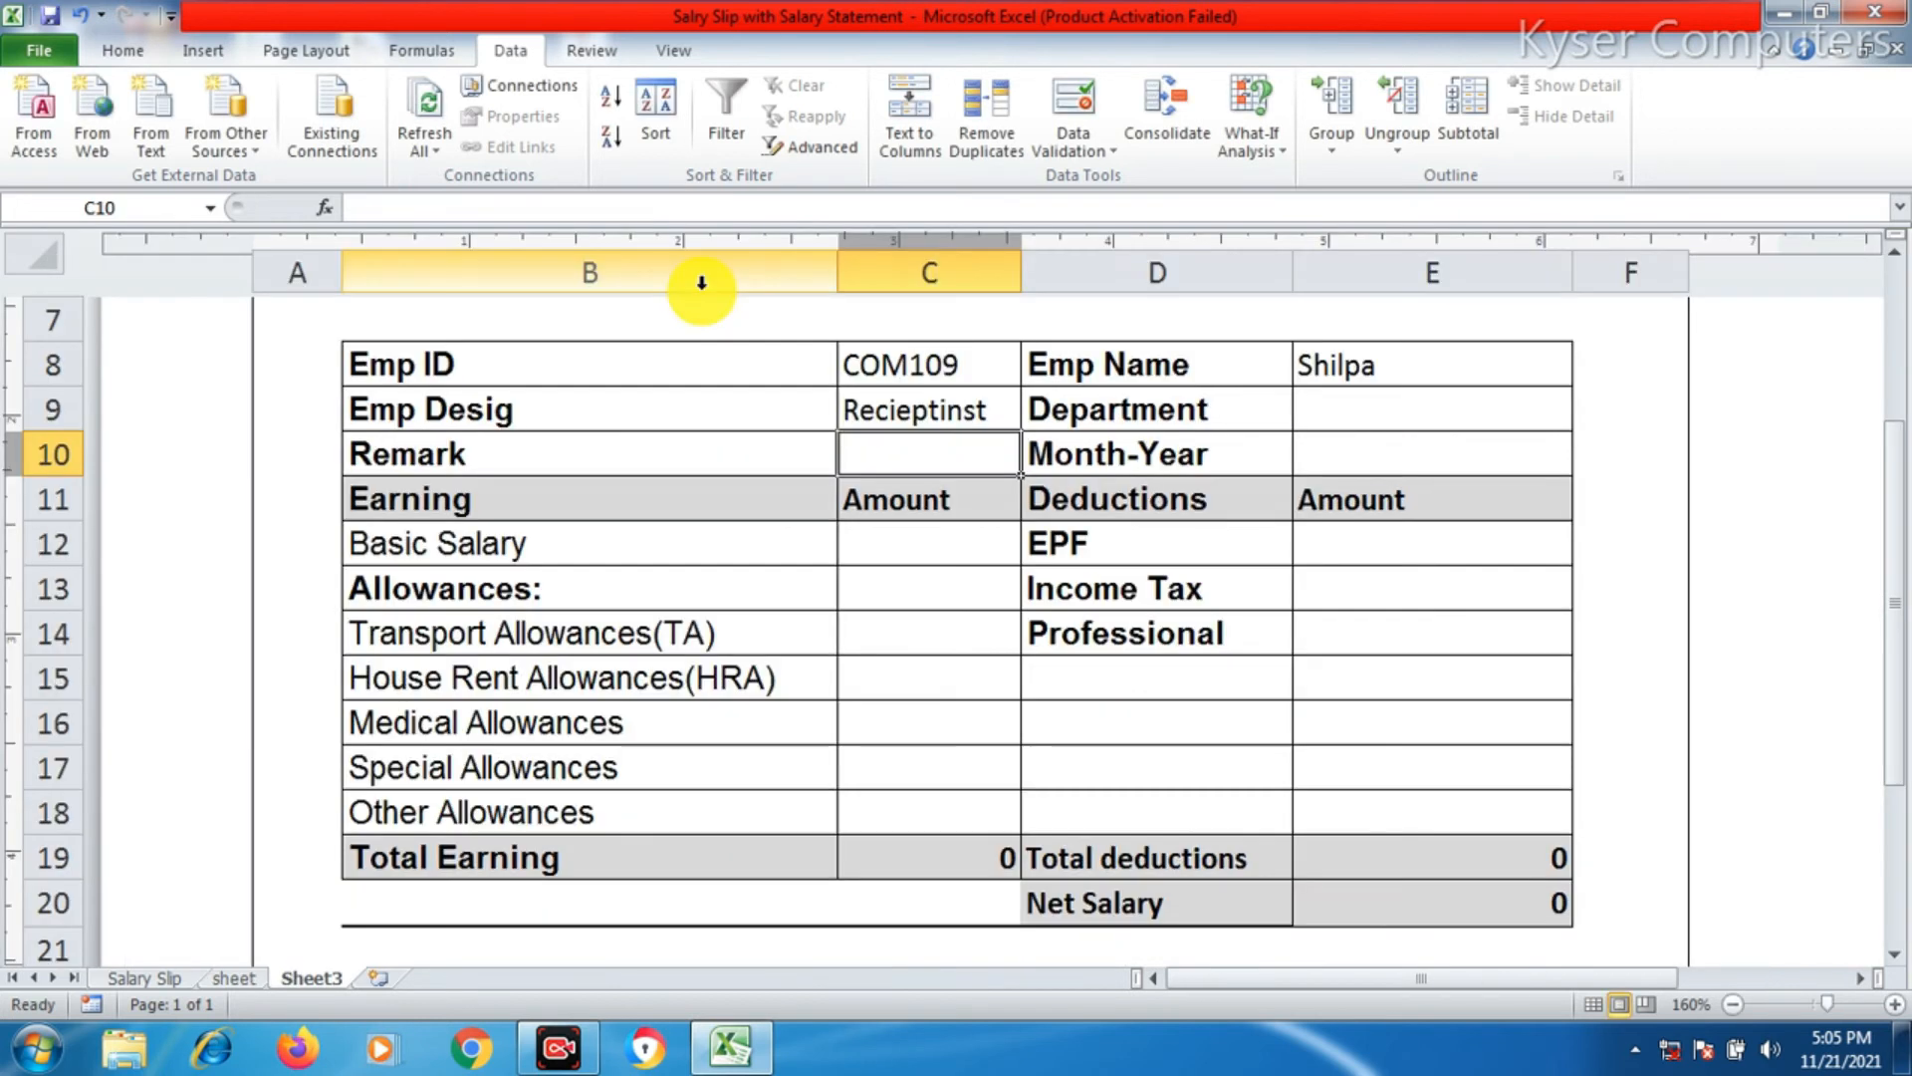
{"action": "left_click", "coordinate": [910, 408]}
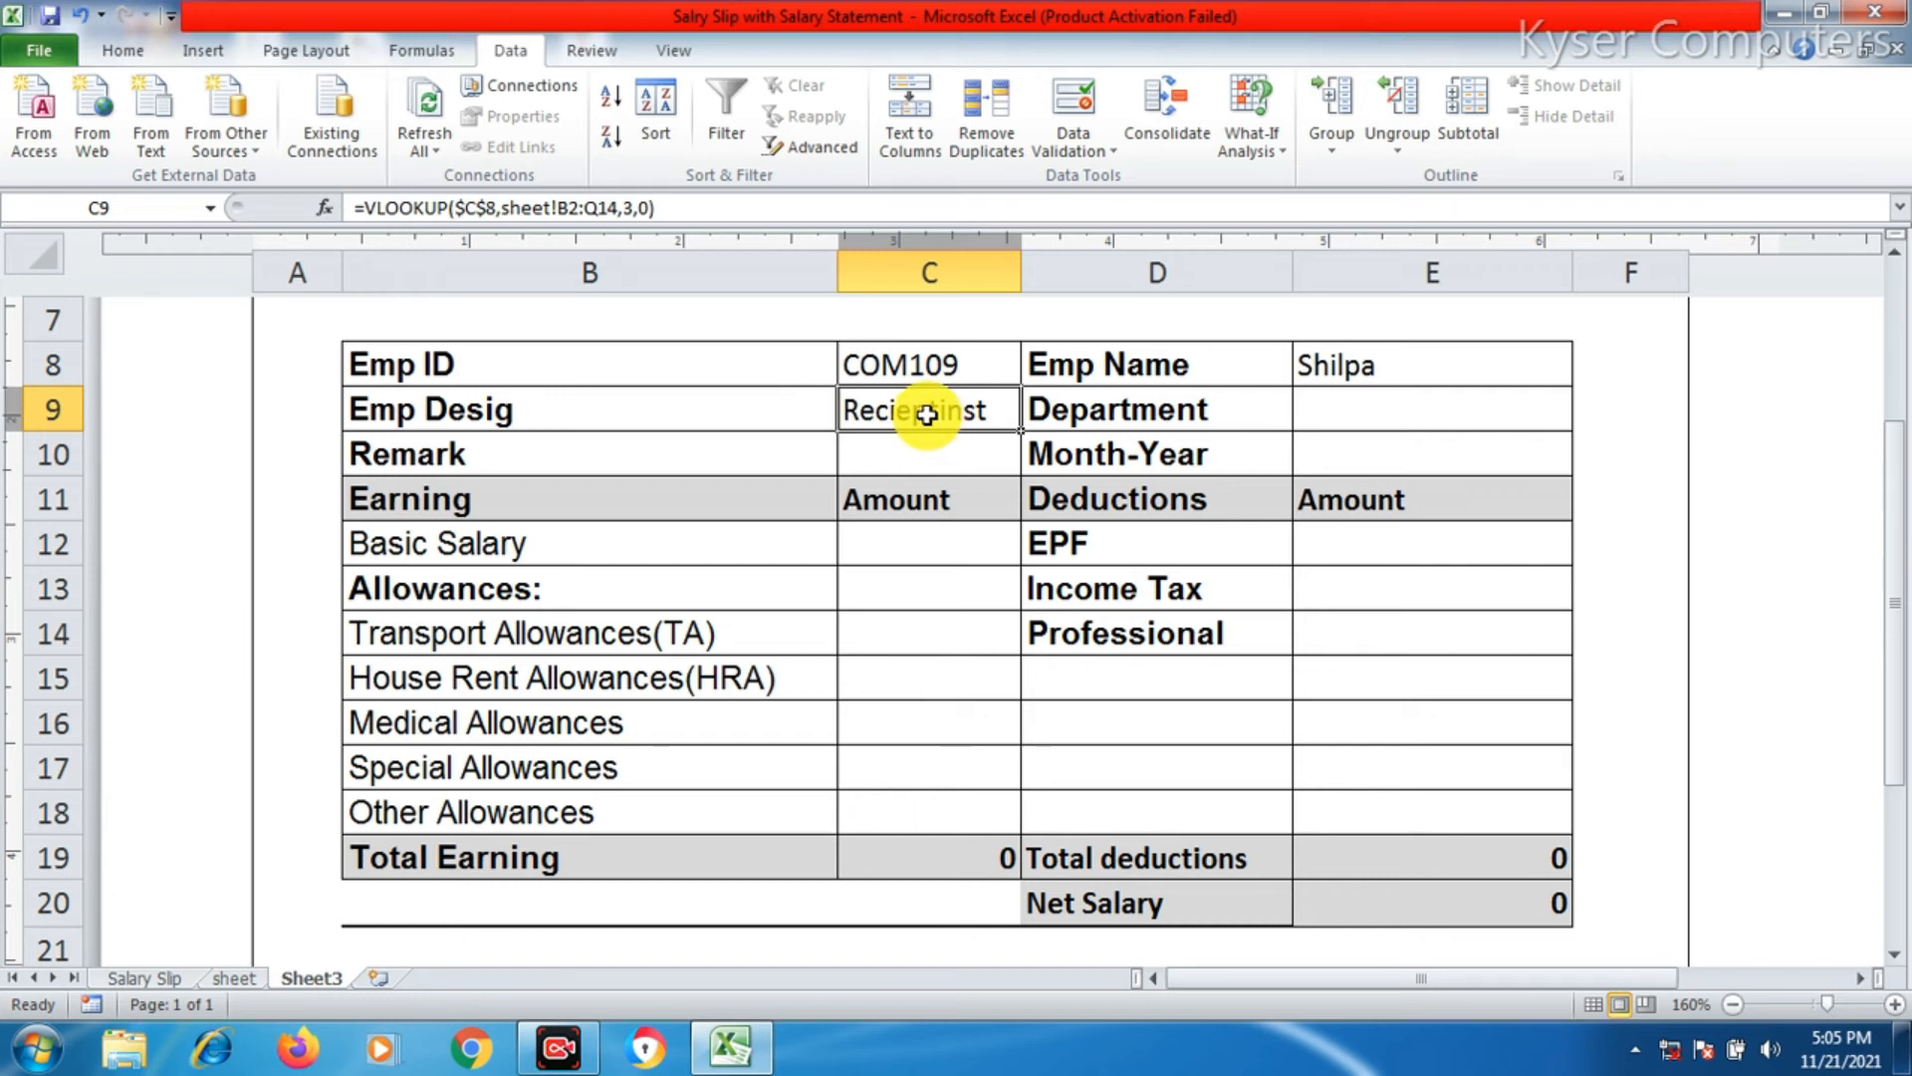
- Copy the Emp Name formula text VLOOKUP($C$8,sheet!B2:Q14,2,0) from E8 without its equals sign
{"action": "left_click", "coordinate": [1334, 411]}
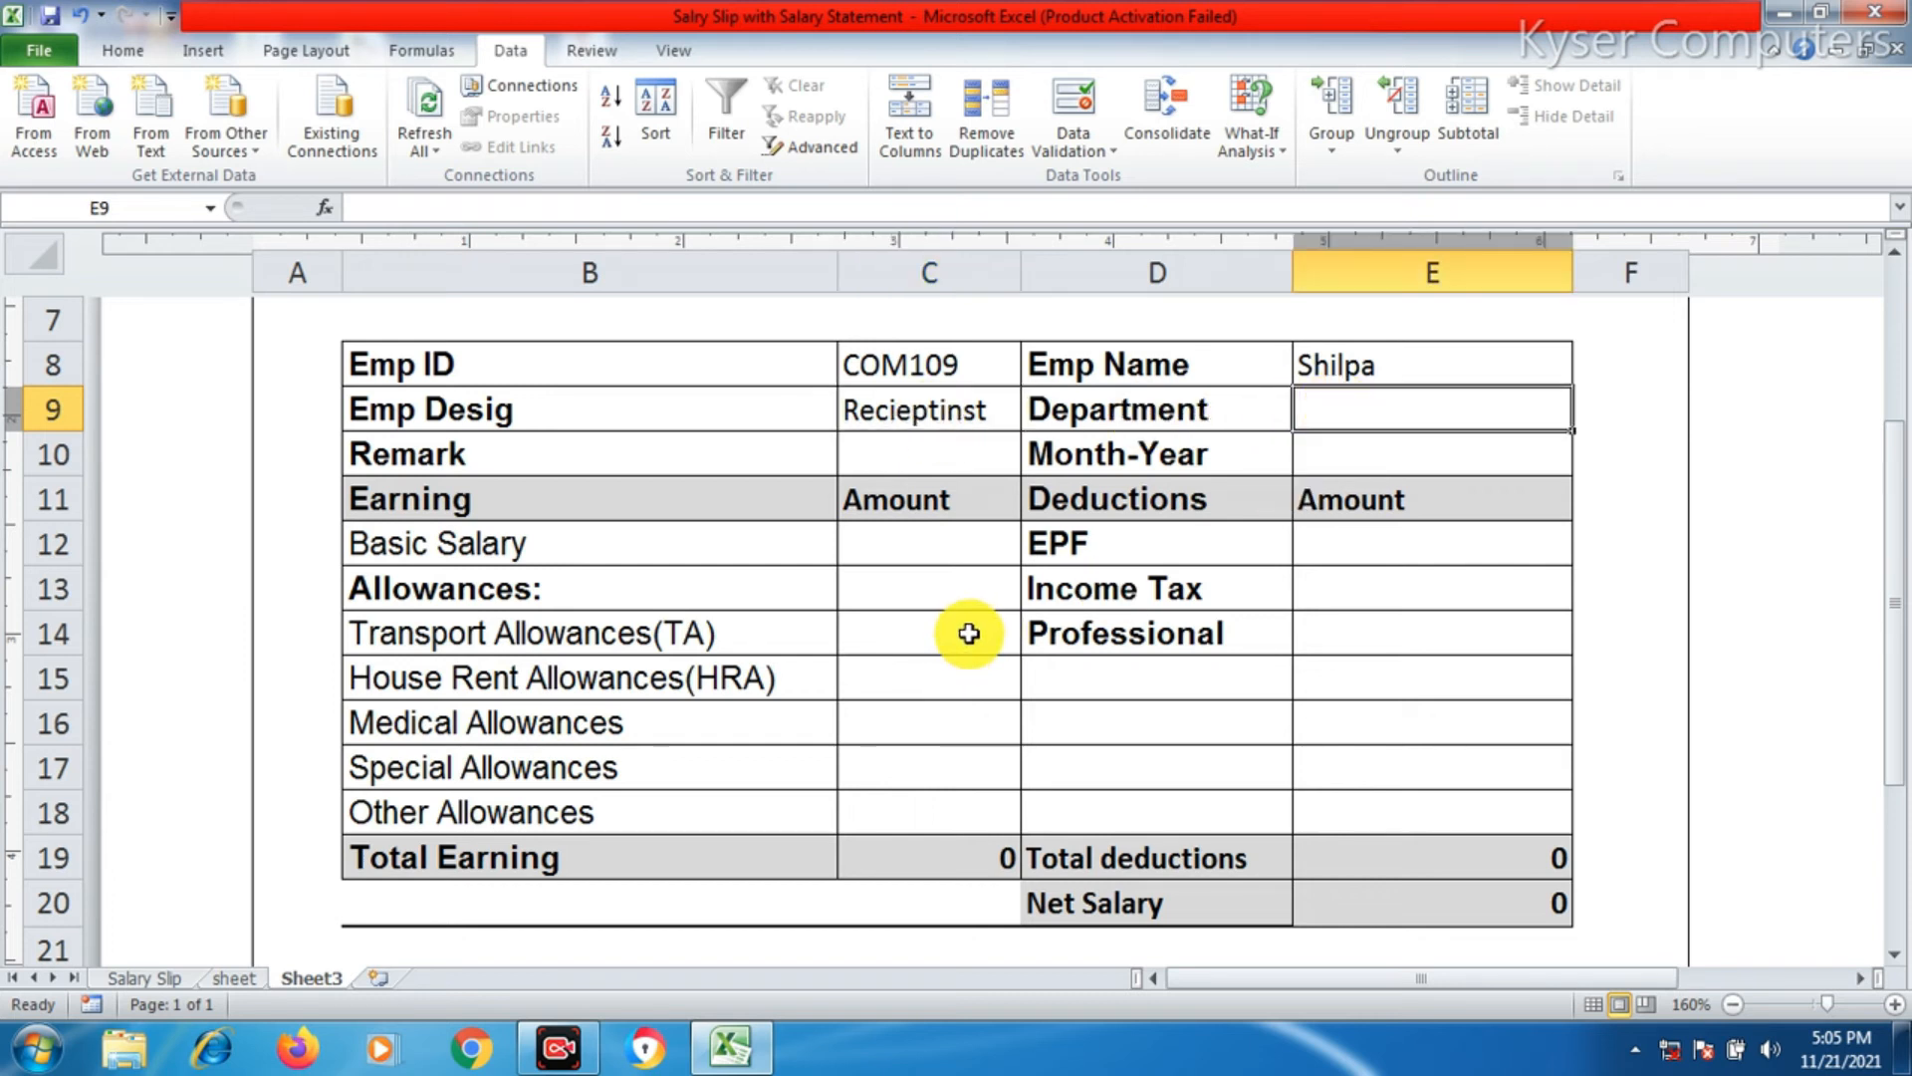
{"action": "left_click", "coordinate": [936, 417]}
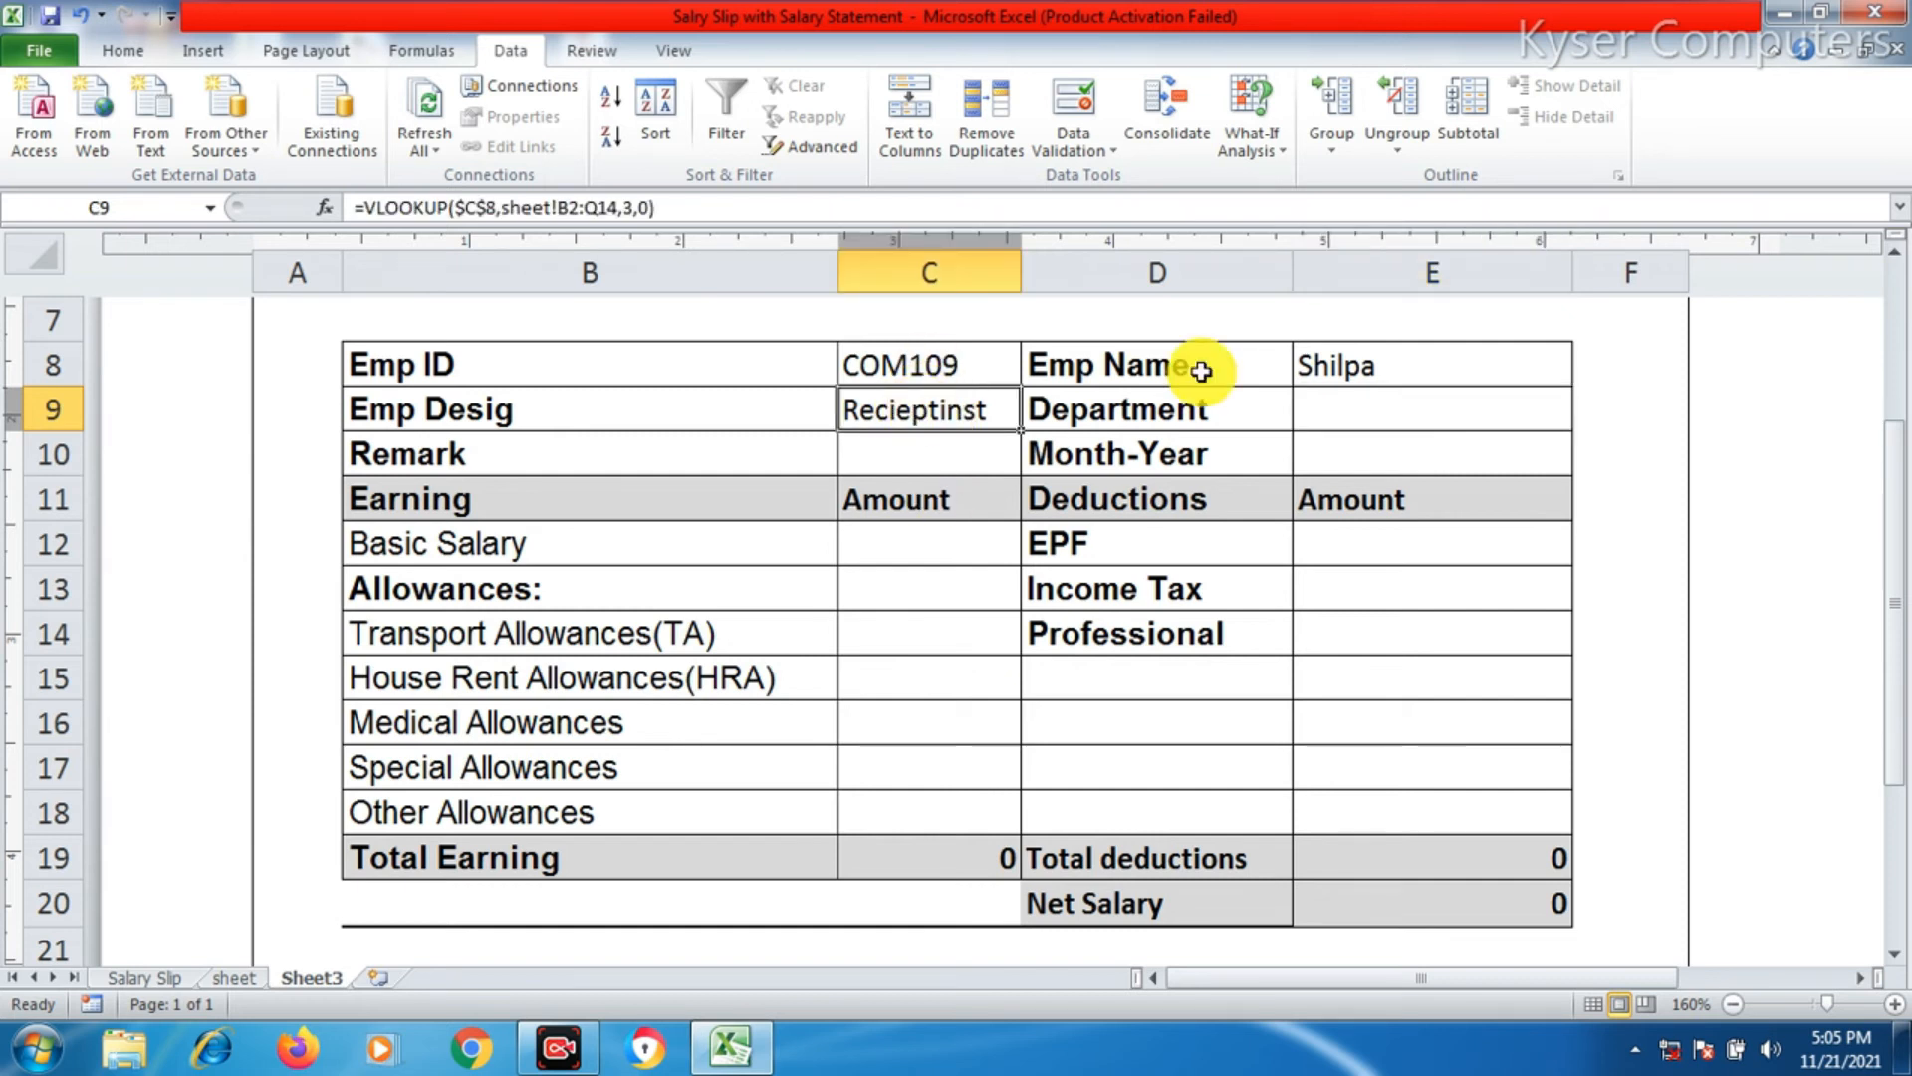
{"action": "left_click", "coordinate": [1335, 361]}
{"action": "left_click_drag", "start_coordinate": [683, 206], "coordinate": [367, 208]}
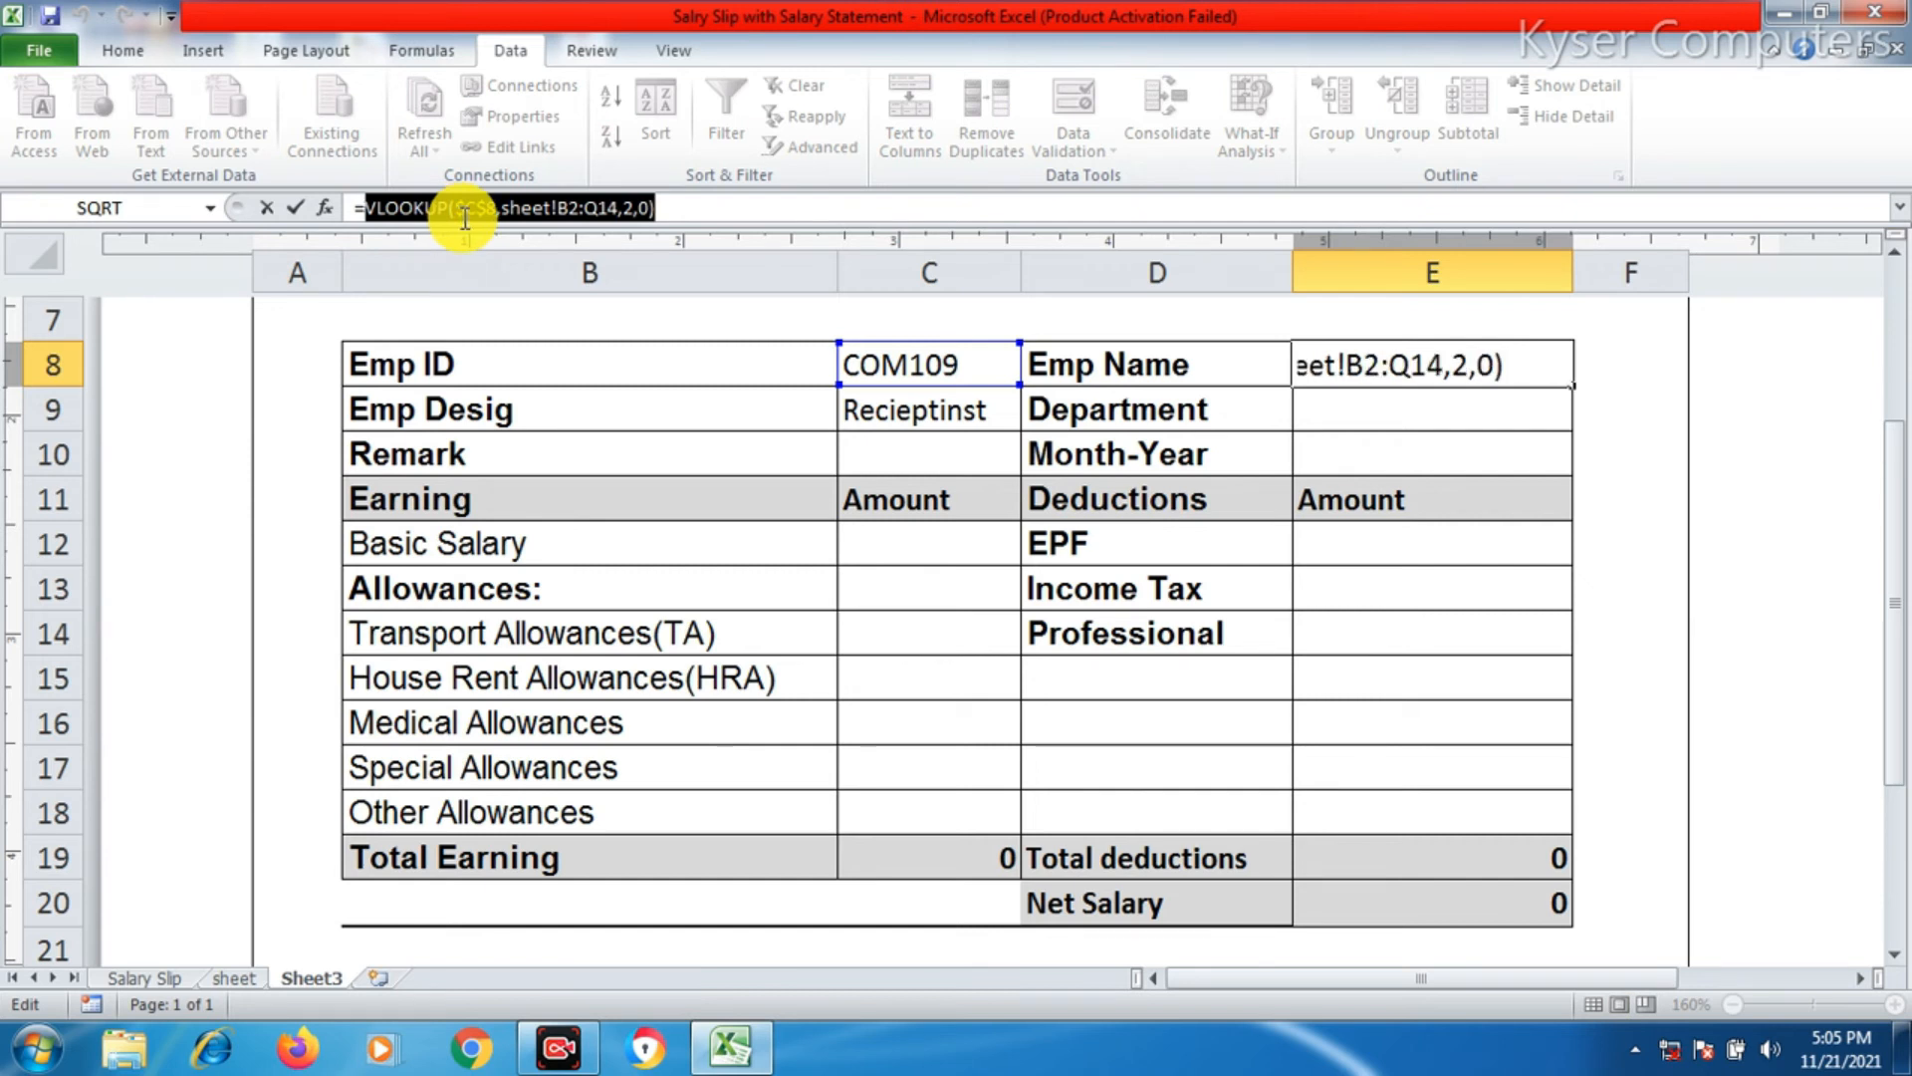
{"action": "key", "text": "ctrl+c"}
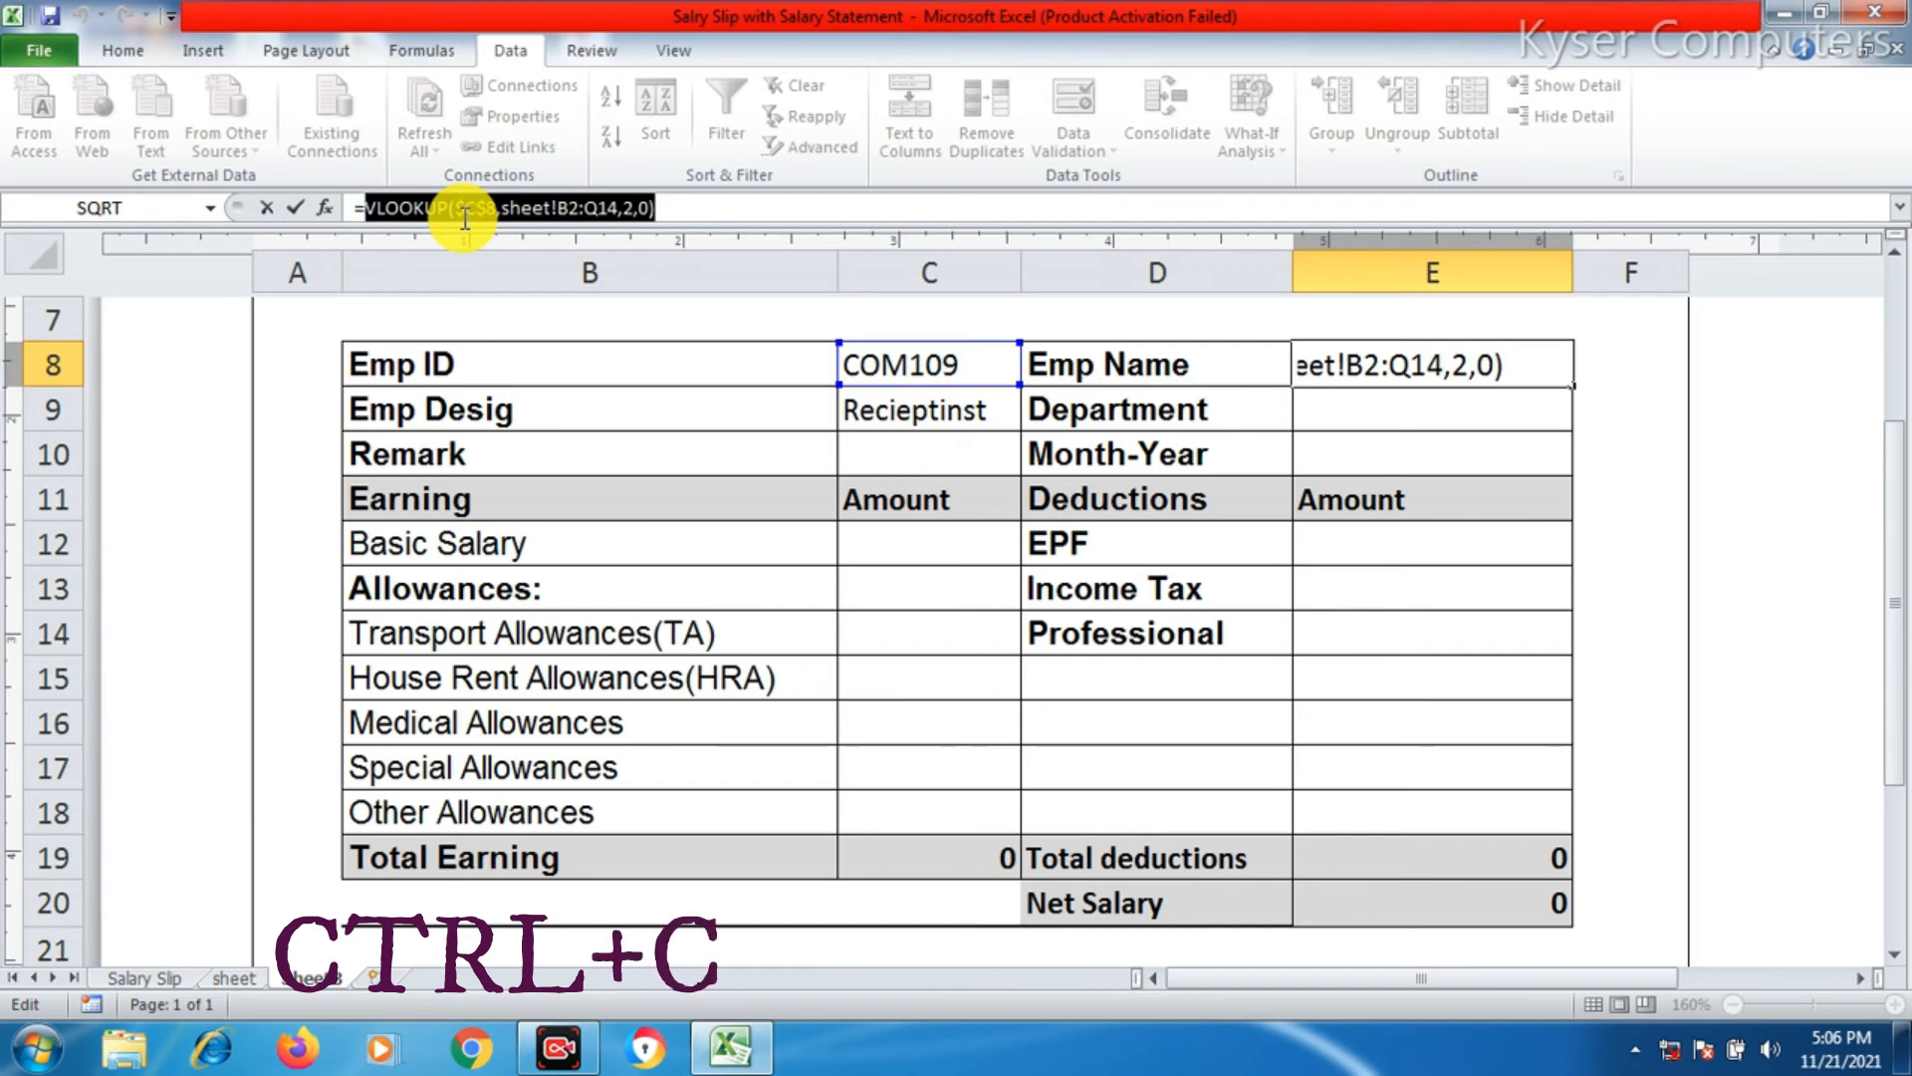
{"action": "key", "text": "Return"}
- Enter the copied formula as =VLOOKUP($C$8,sheet!B2:Q14,2,0) in the Department cell E9
{"action": "left_click", "coordinate": [1187, 426]}
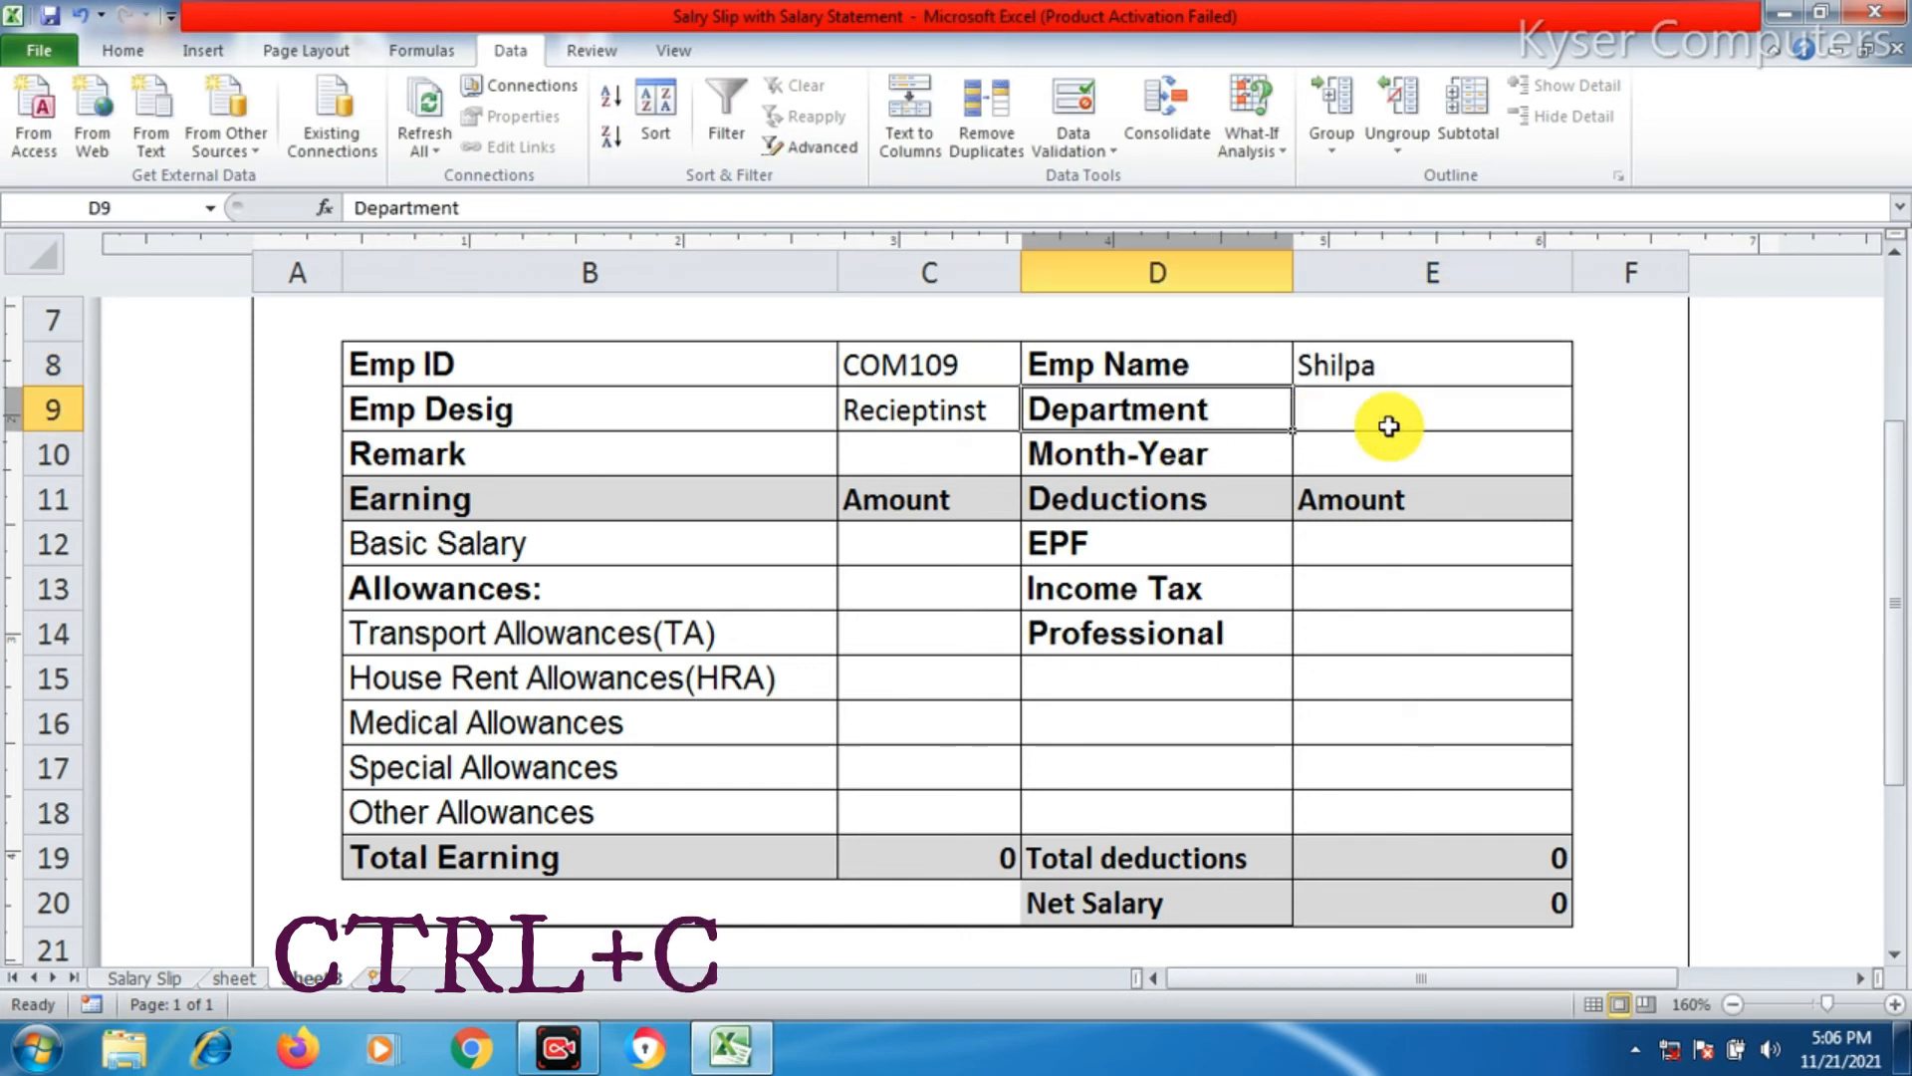
{"action": "left_click", "coordinate": [1388, 426]}
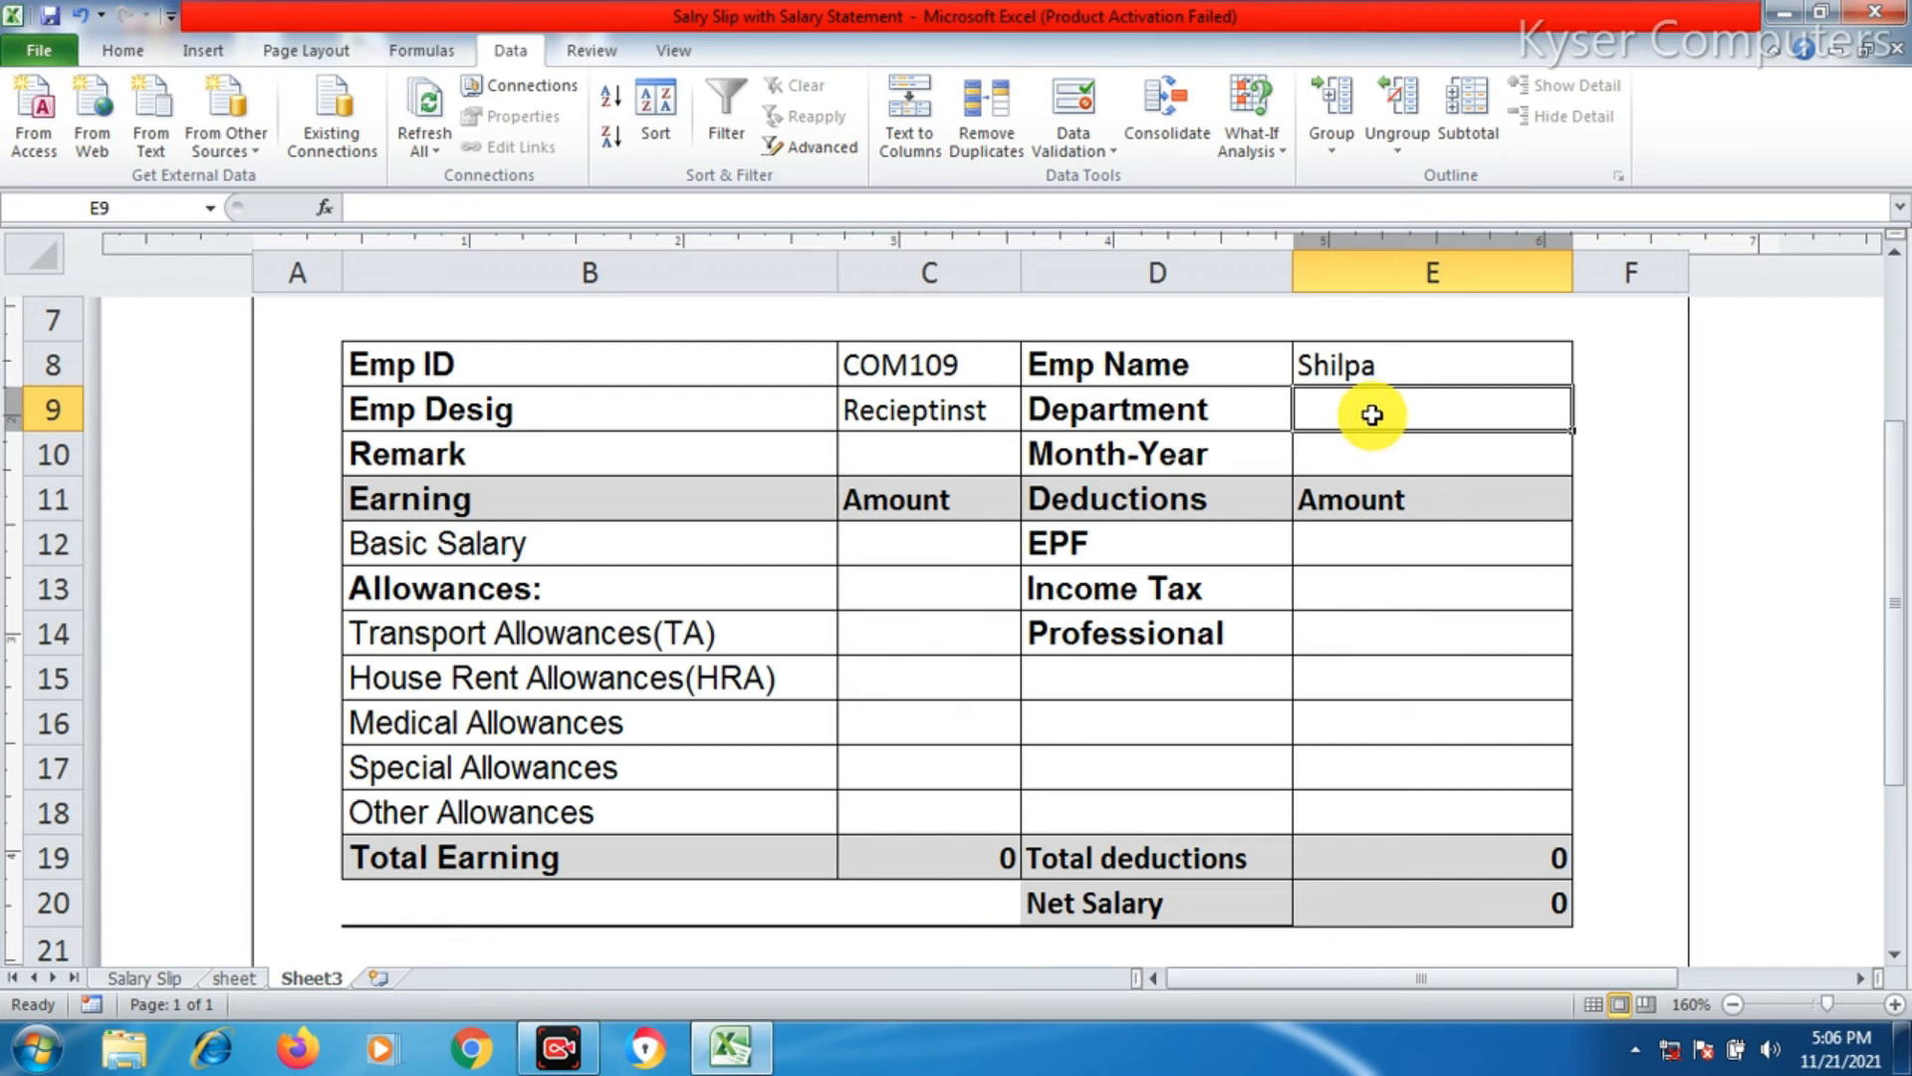
{"action": "type", "text": "="}
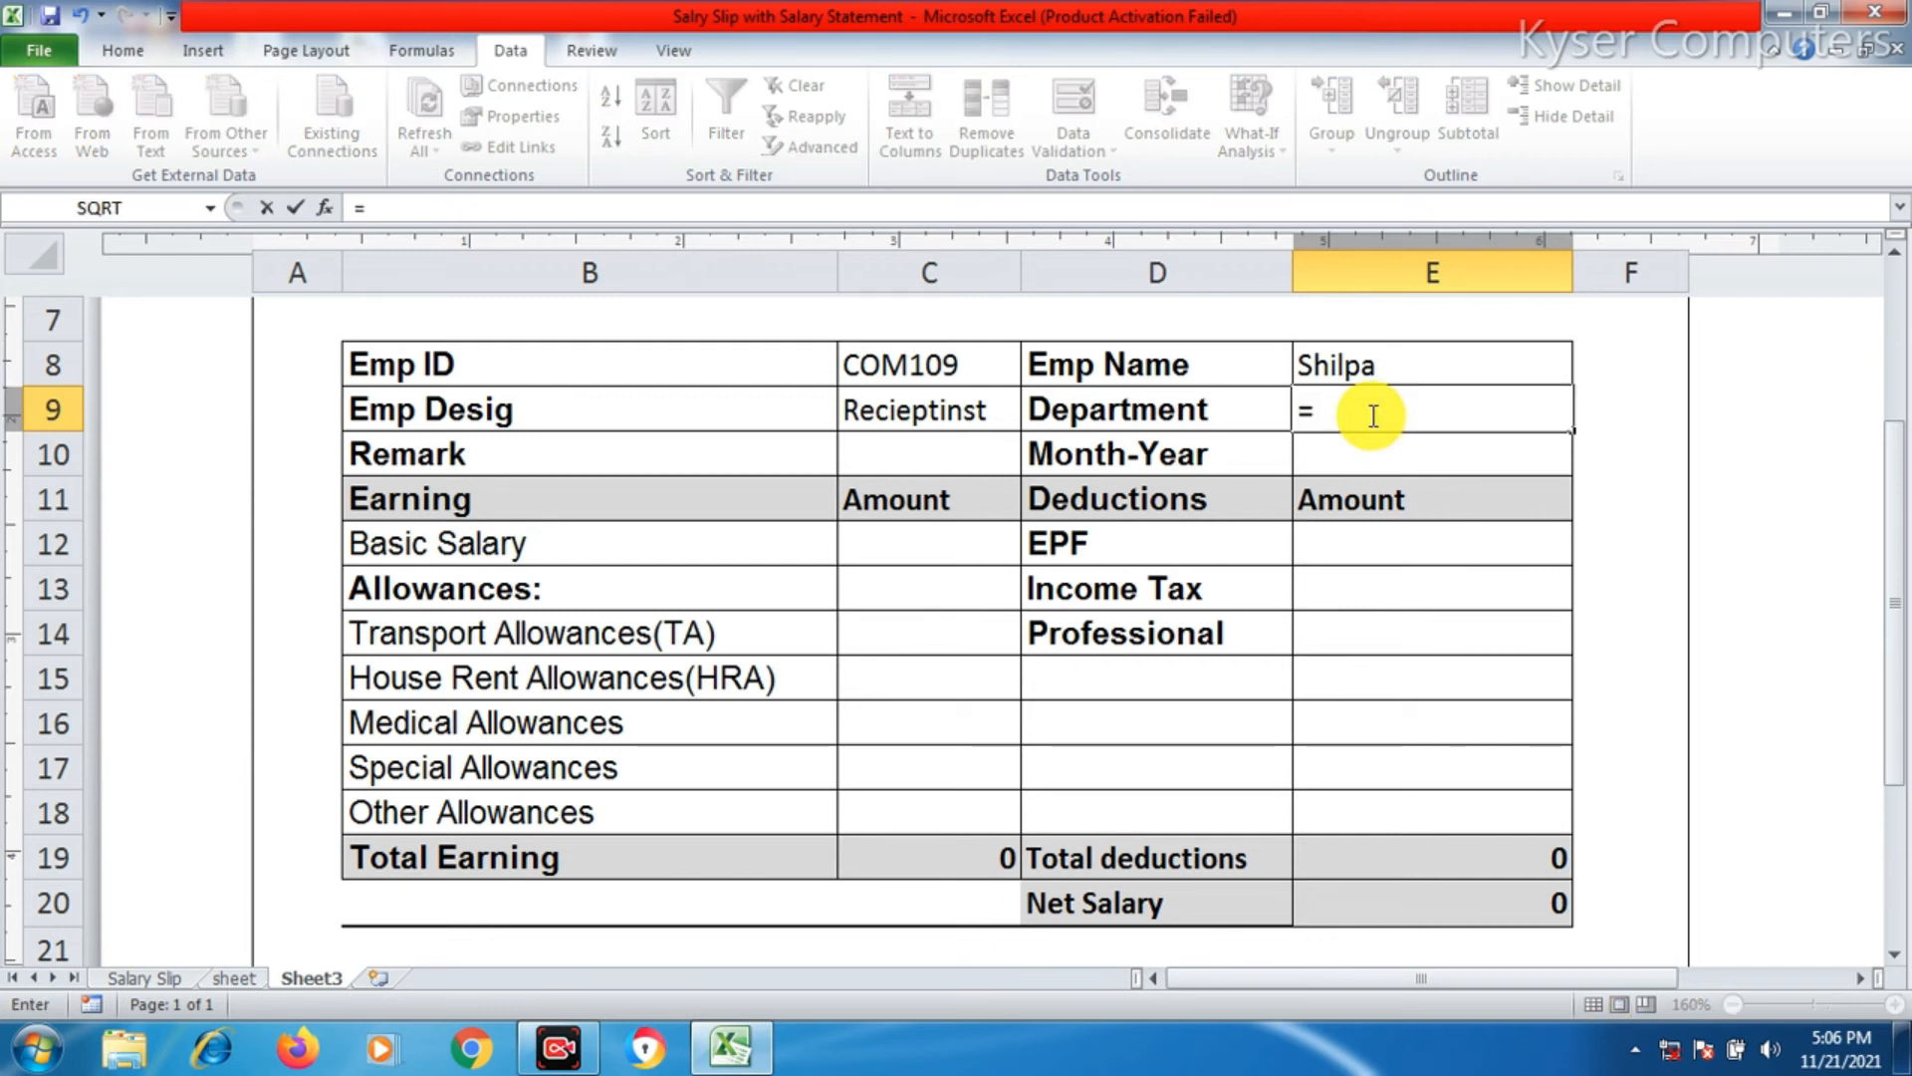
{"action": "key", "text": "ctrl+v"}
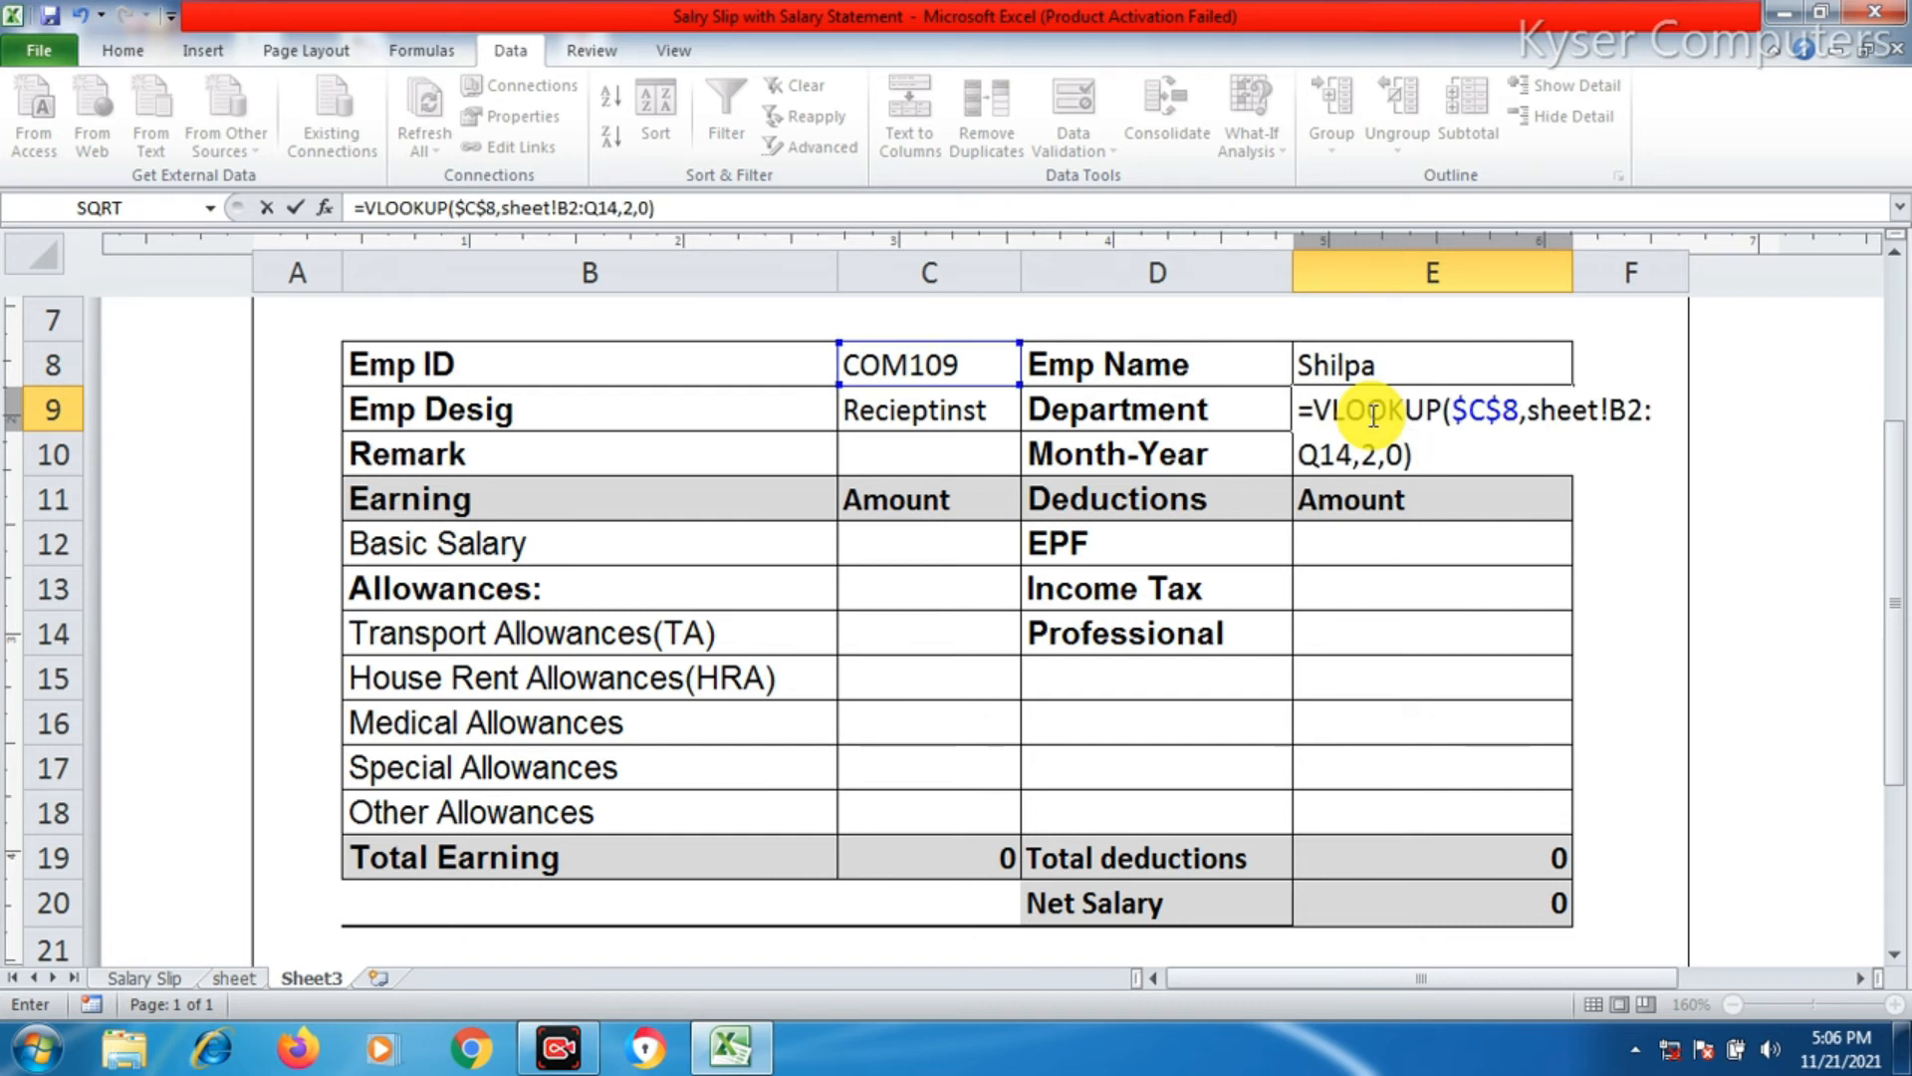
{"action": "key", "text": "Return"}
- Paste the copied VLOOKUP text into the Month-Year cell E10 and put an equals sign before it to make it a formula
{"action": "left_click", "coordinate": [909, 455]}
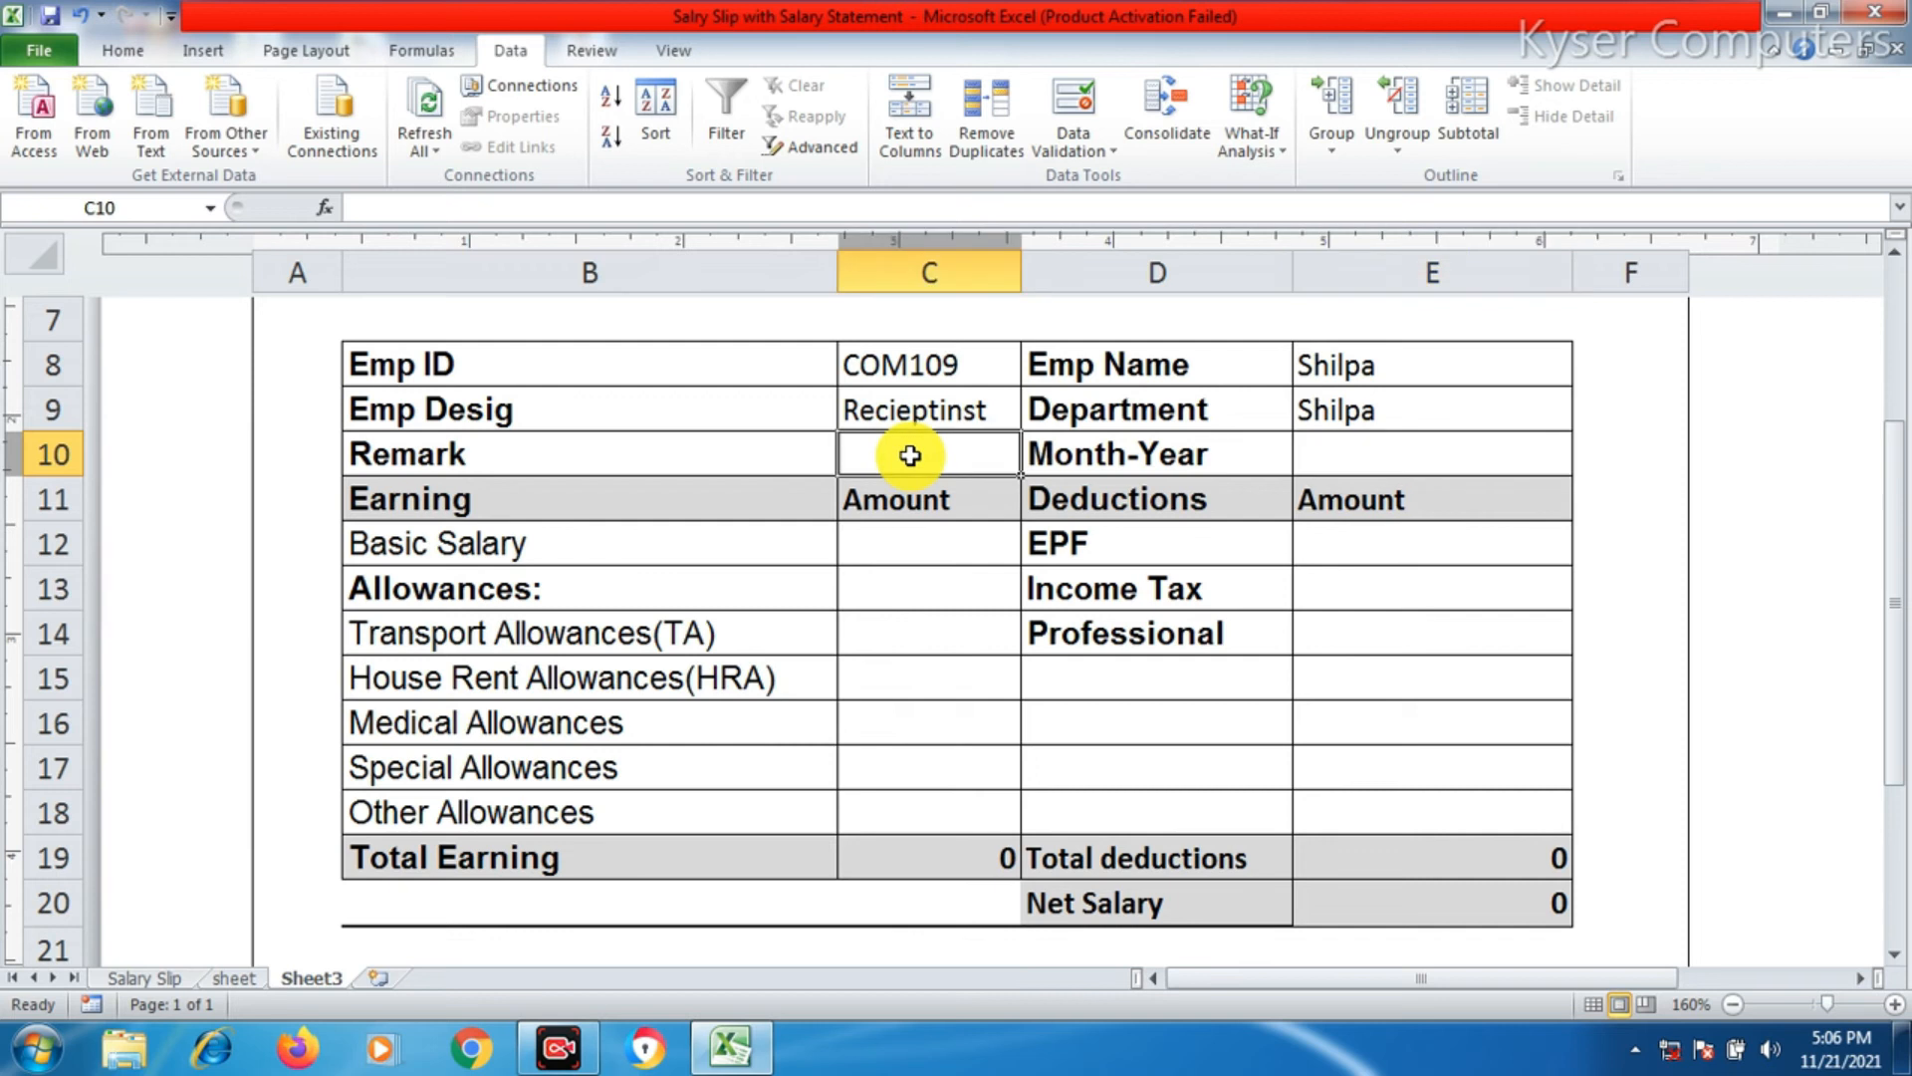
{"action": "left_click", "coordinate": [1382, 468]}
{"action": "key", "text": "ctrl+v"}
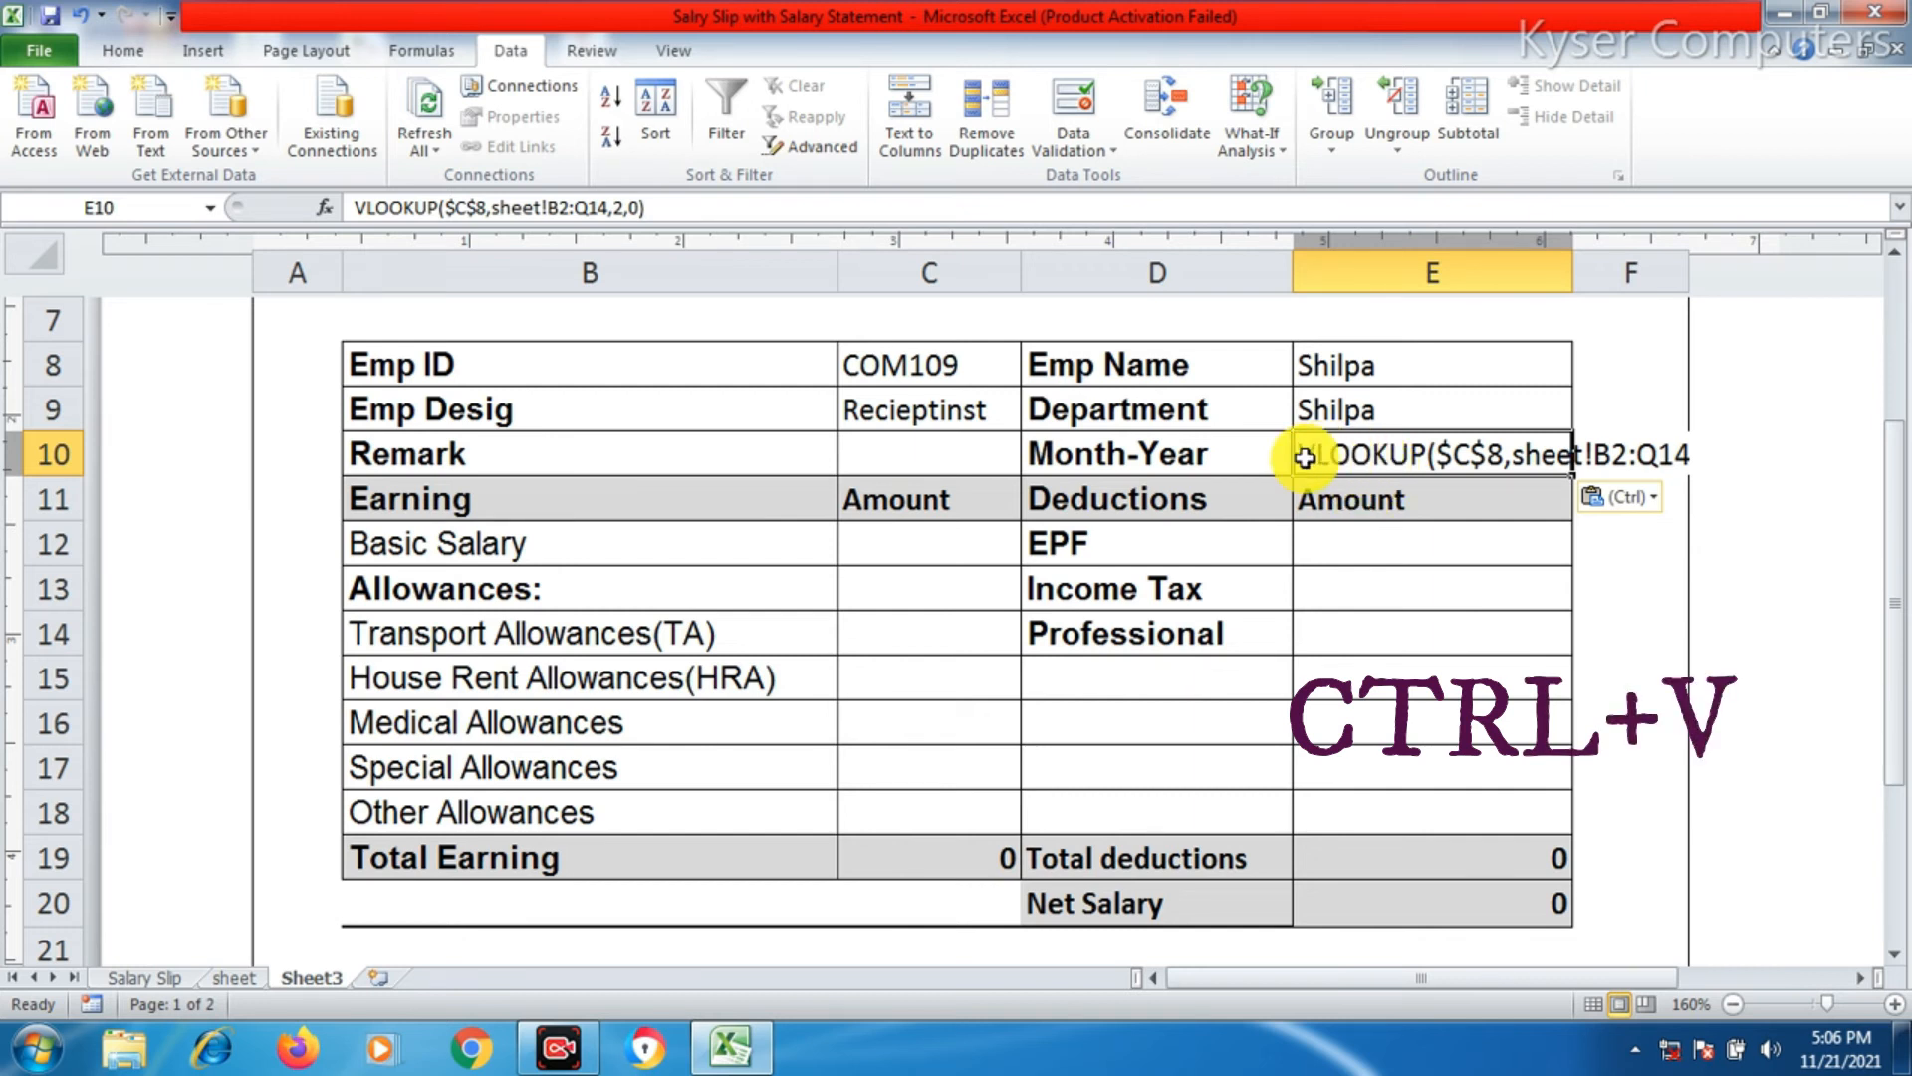
{"action": "key", "text": "Return"}
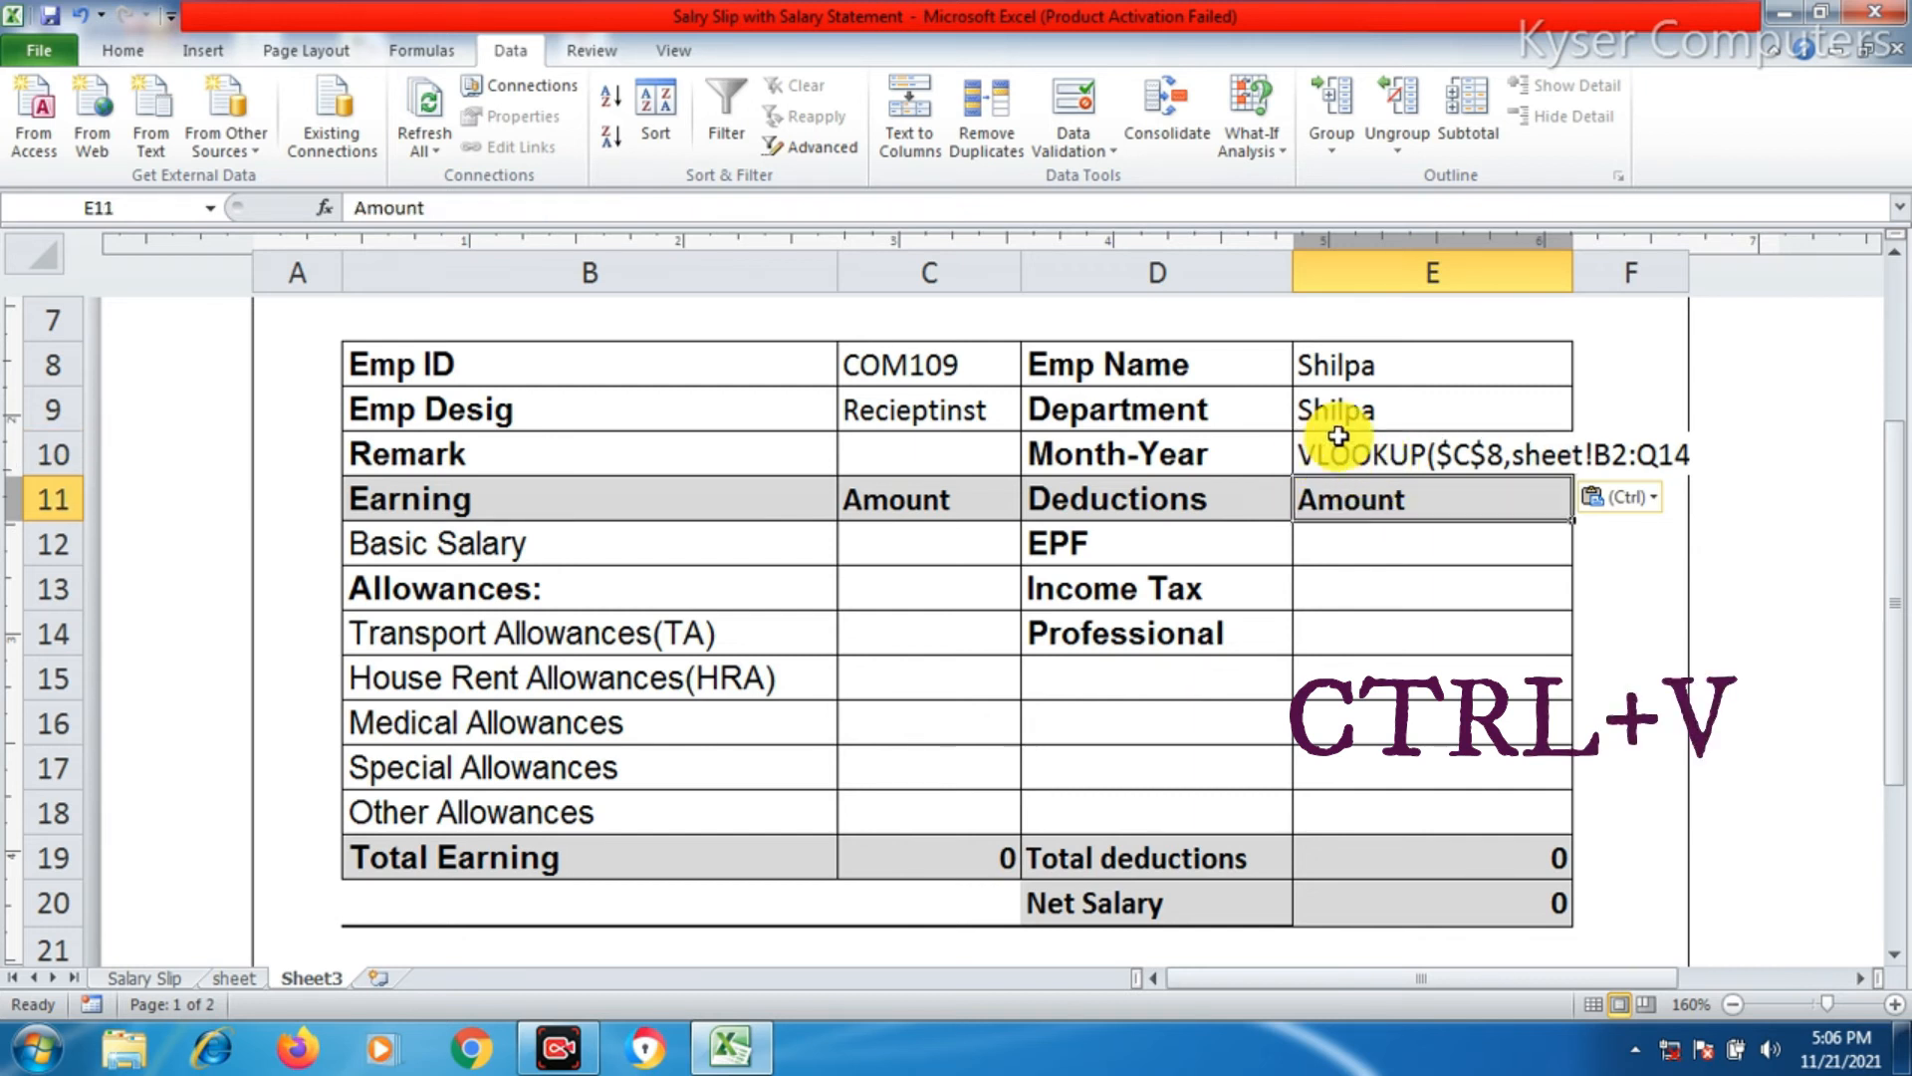
{"action": "left_click", "coordinate": [1306, 452]}
{"action": "double_click", "coordinate": [1305, 453]}
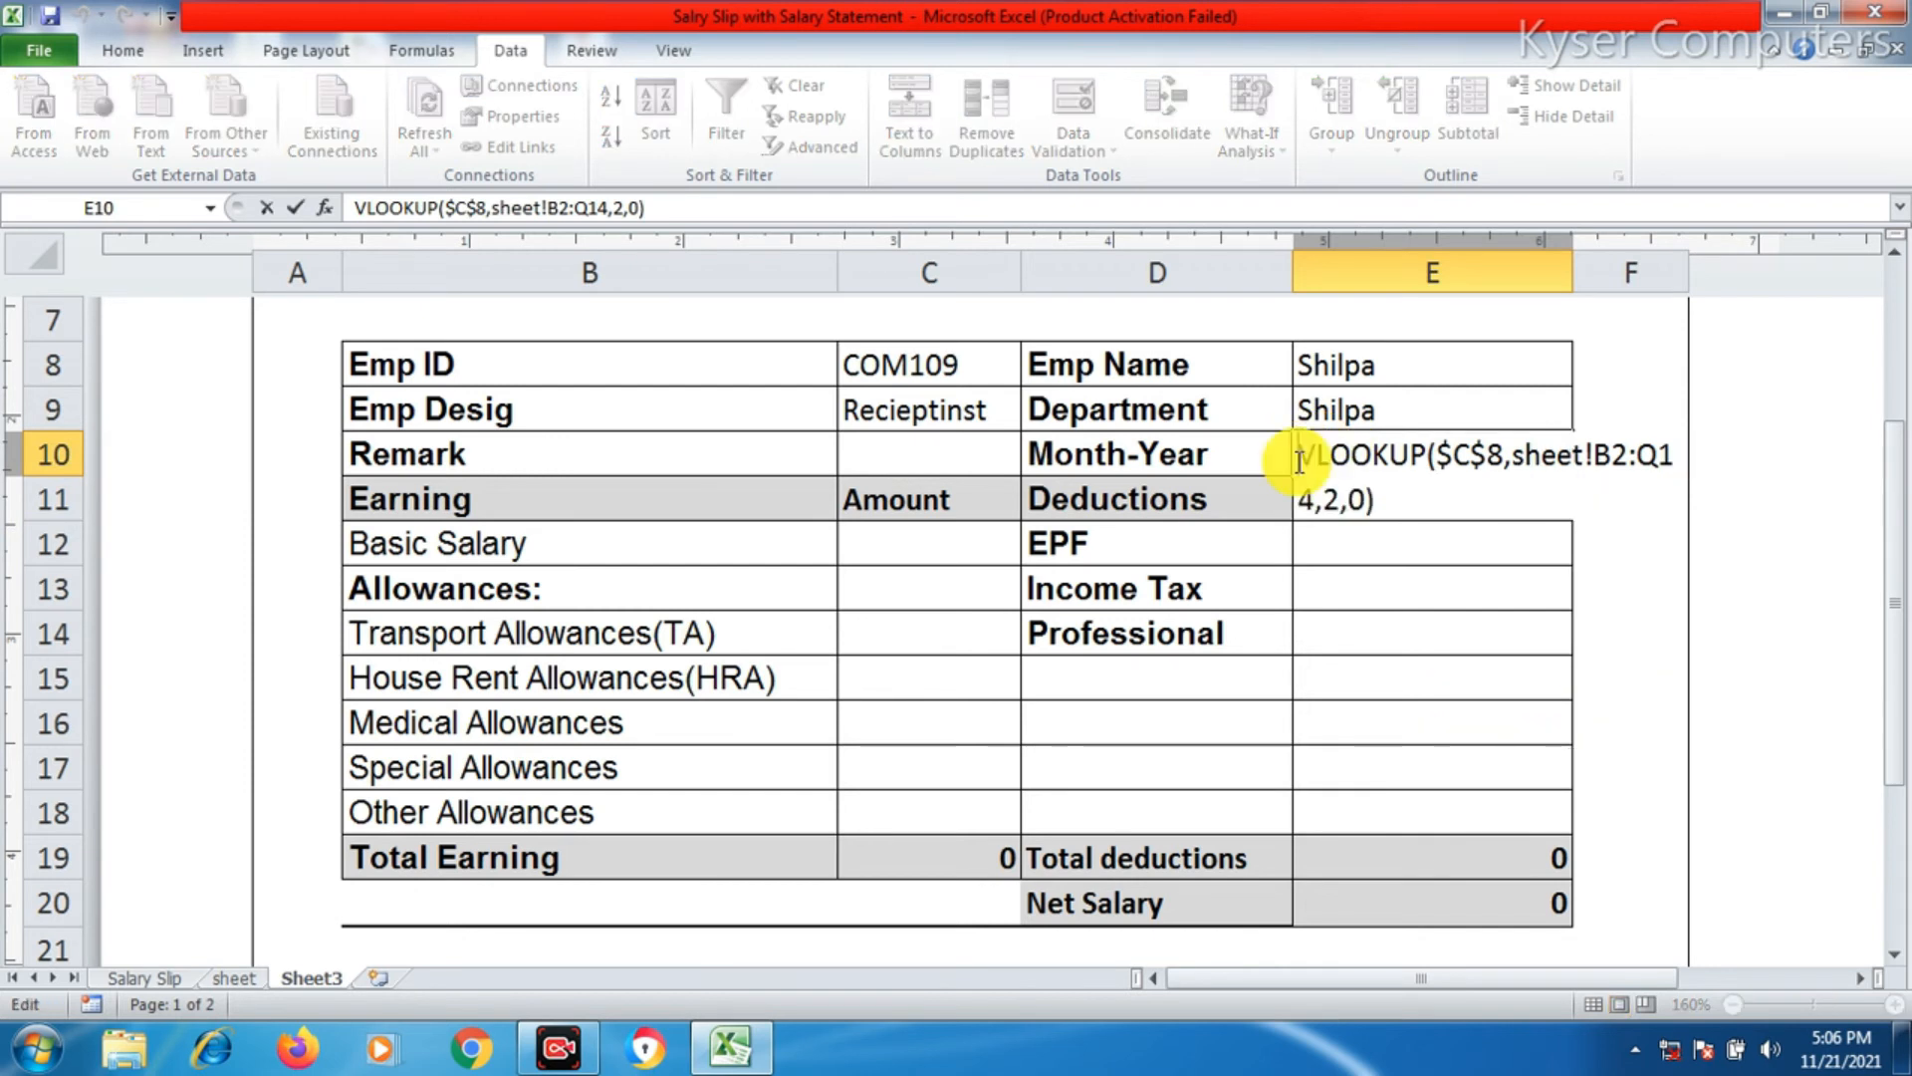
{"action": "type", "text": "="}
{"action": "key", "text": "Return"}
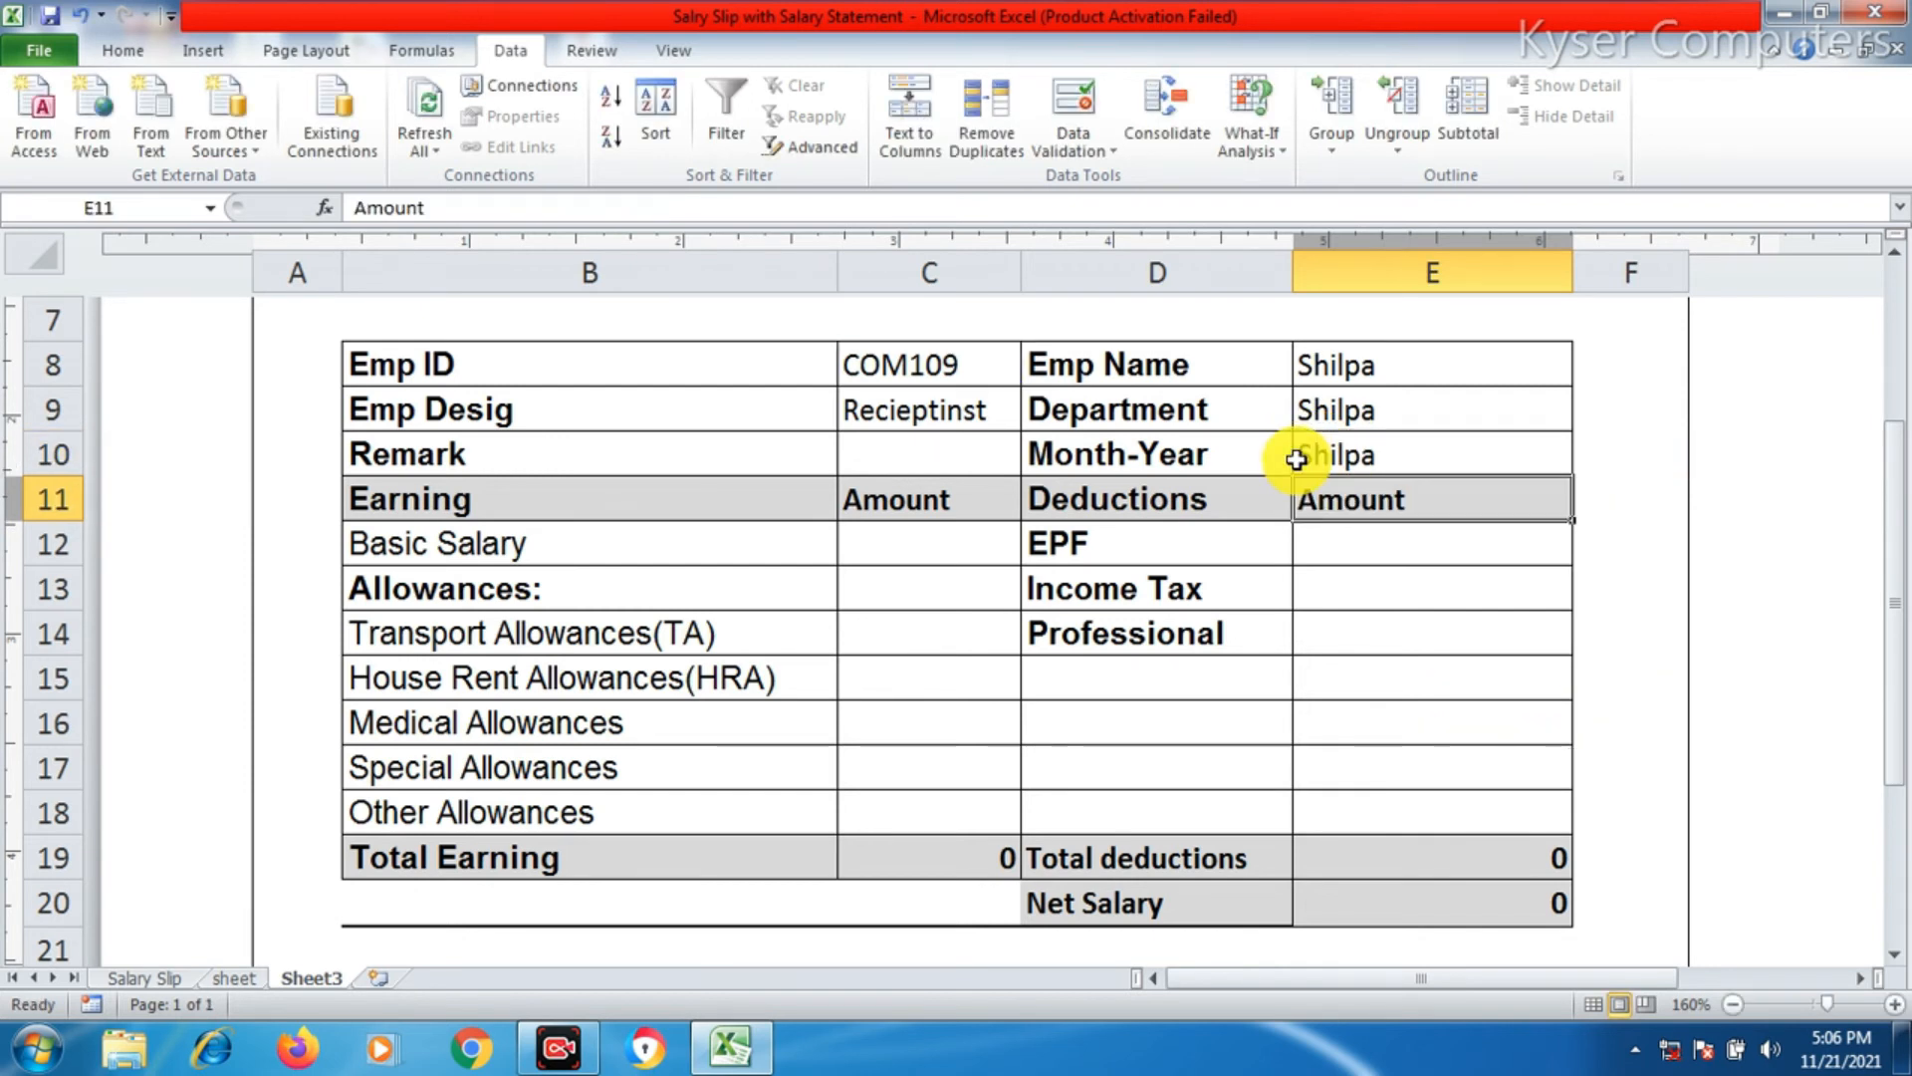
- Enter =VLOOKUP($C$8,sheet!B2:Q14,2,0) in the Basic Salary amount cell C12
{"action": "left_click", "coordinate": [905, 556]}
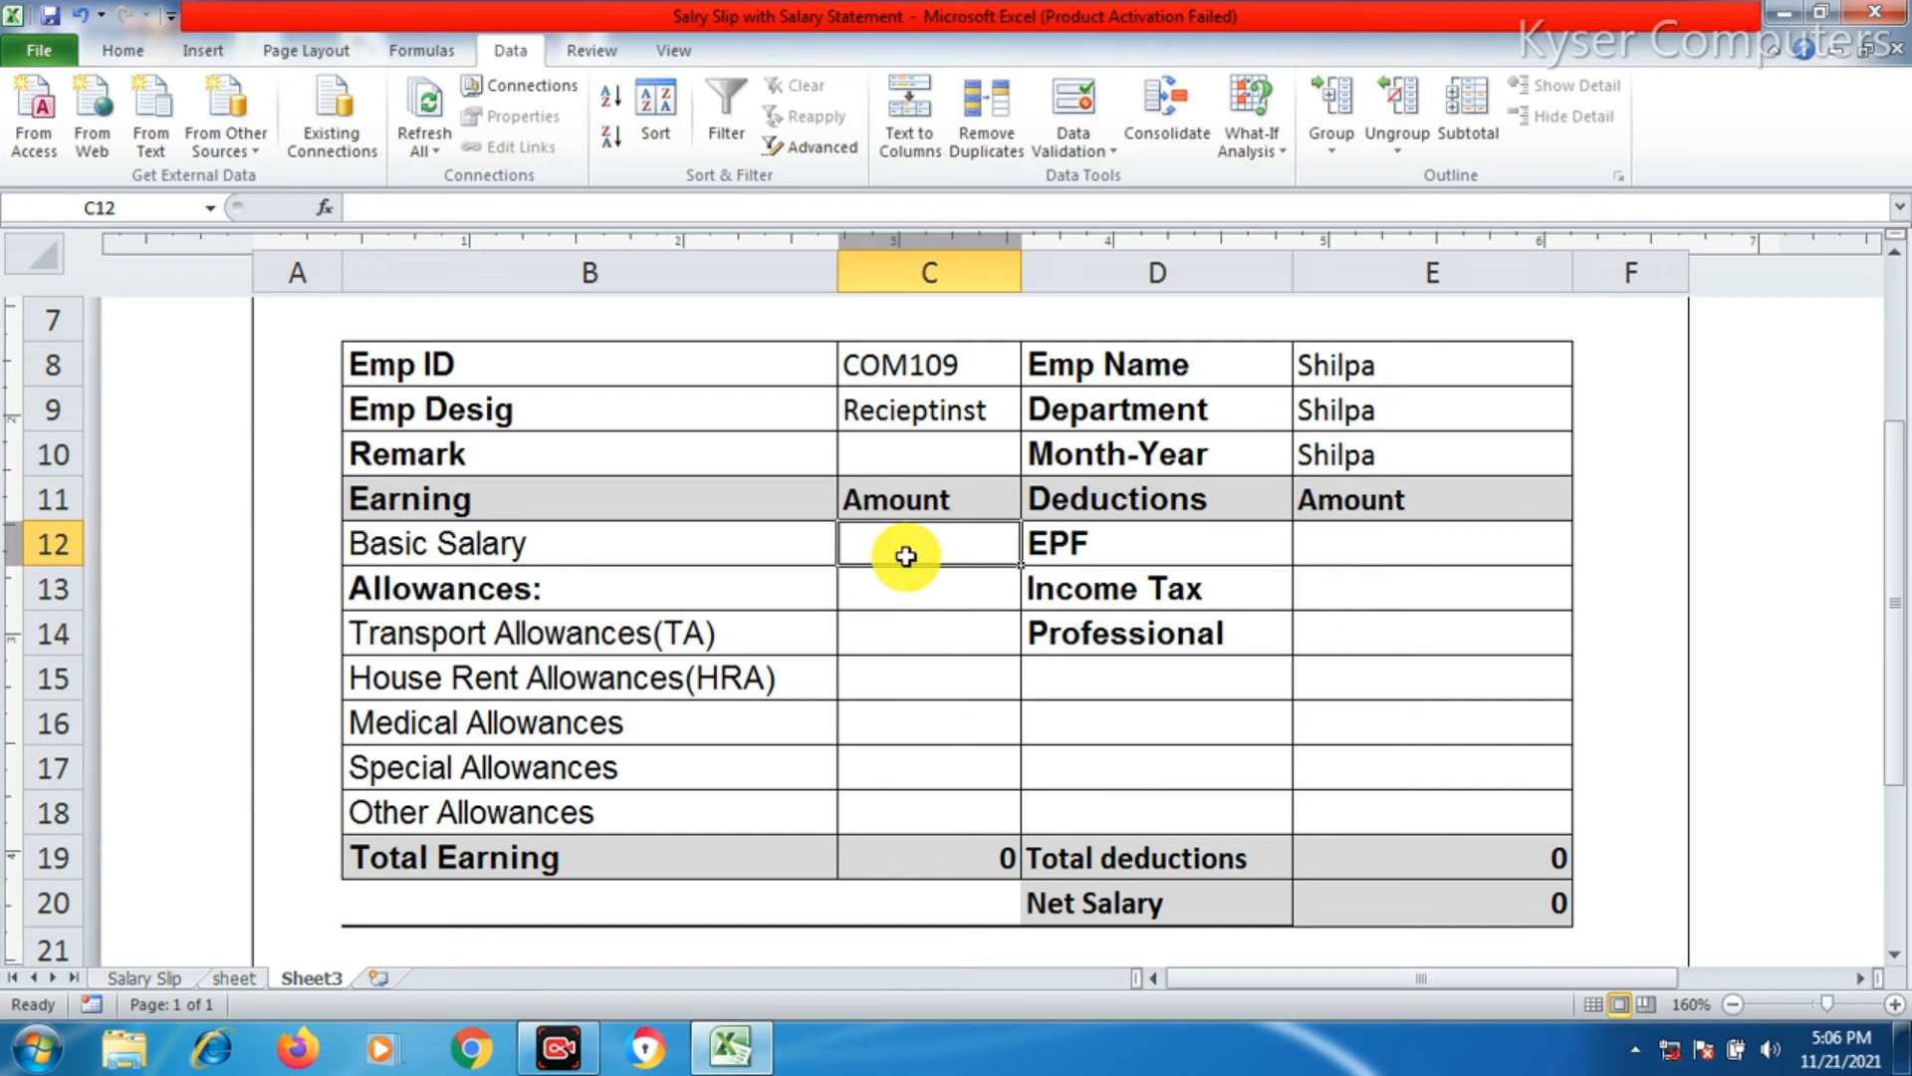
{"action": "type", "text": "="}
{"action": "type", "text": "VLOOKUP($C$8,sheet!B2:Q14,2,0)"}
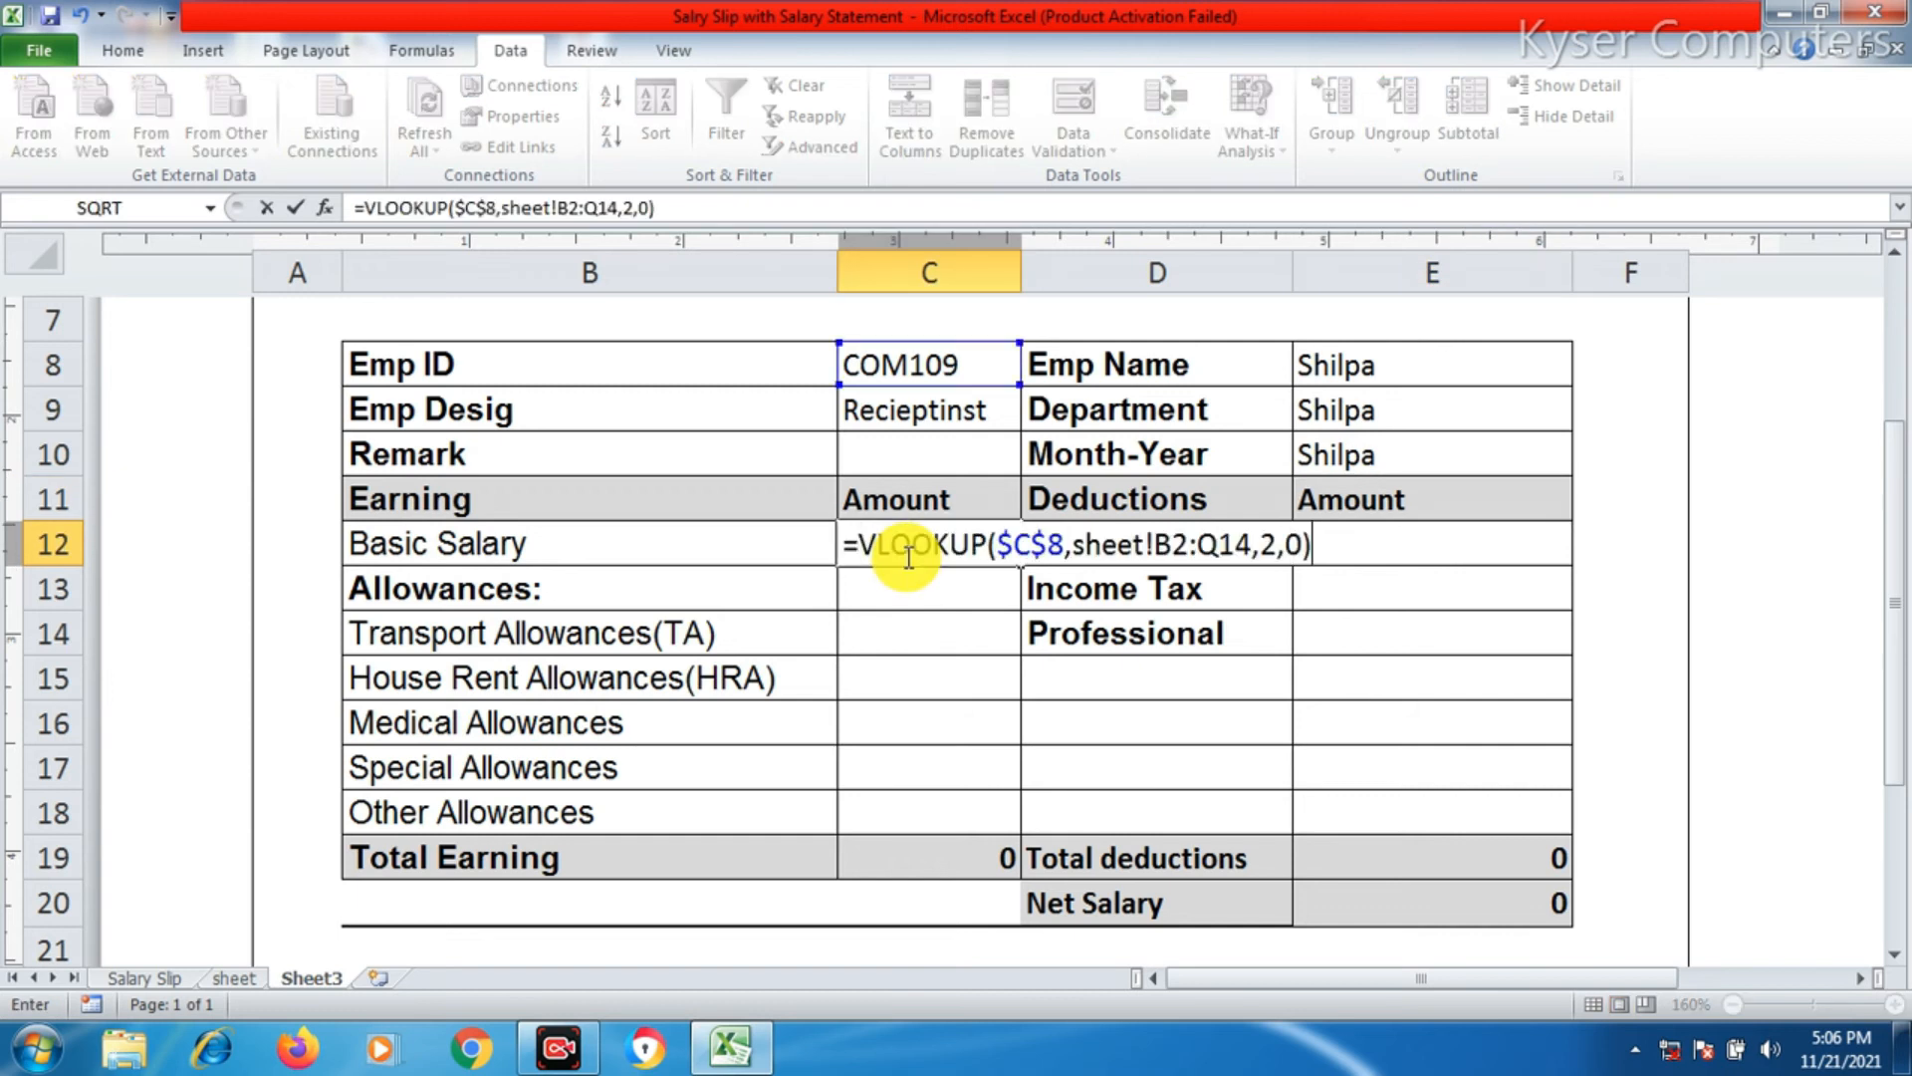
{"action": "key", "text": "Return"}
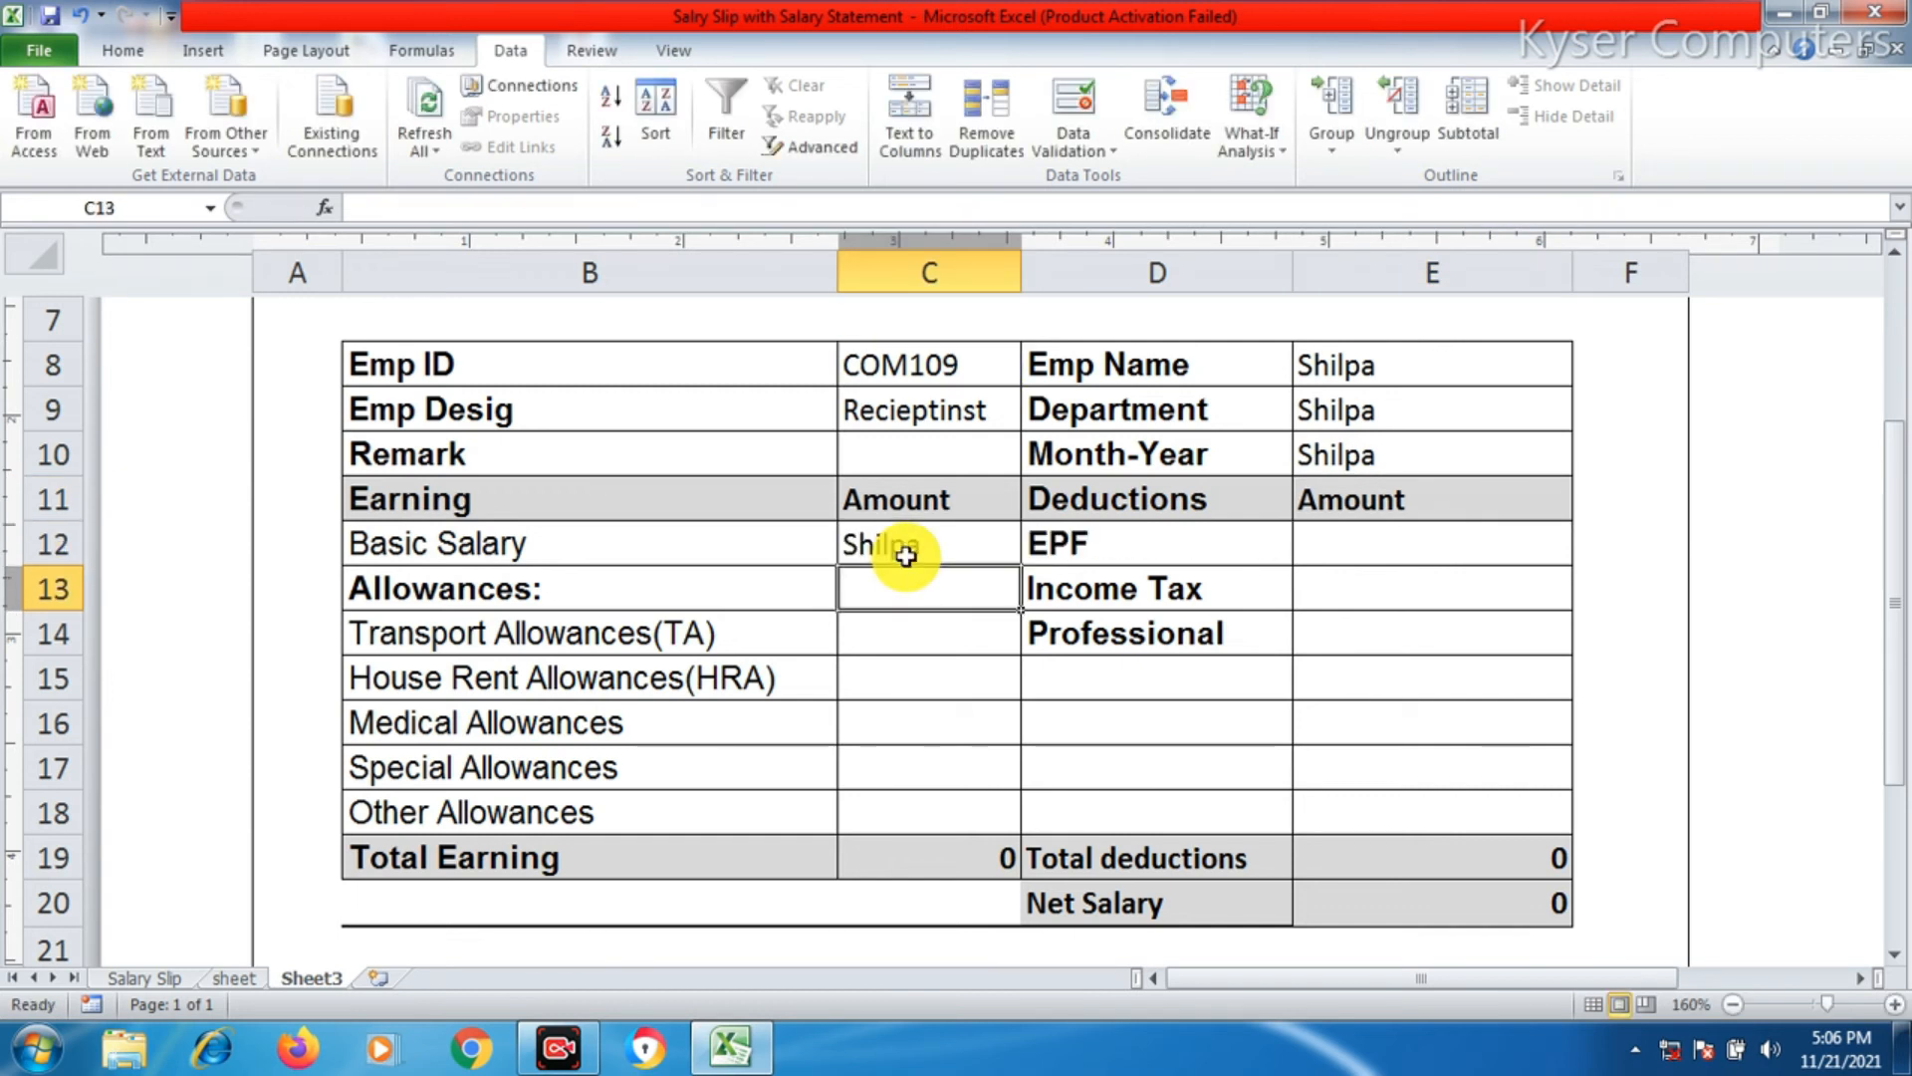
{"action": "type", "text": "="}
{"action": "type", "text": "VLOOKUP($C$8,sheet!B2:Q14,2,0)"}
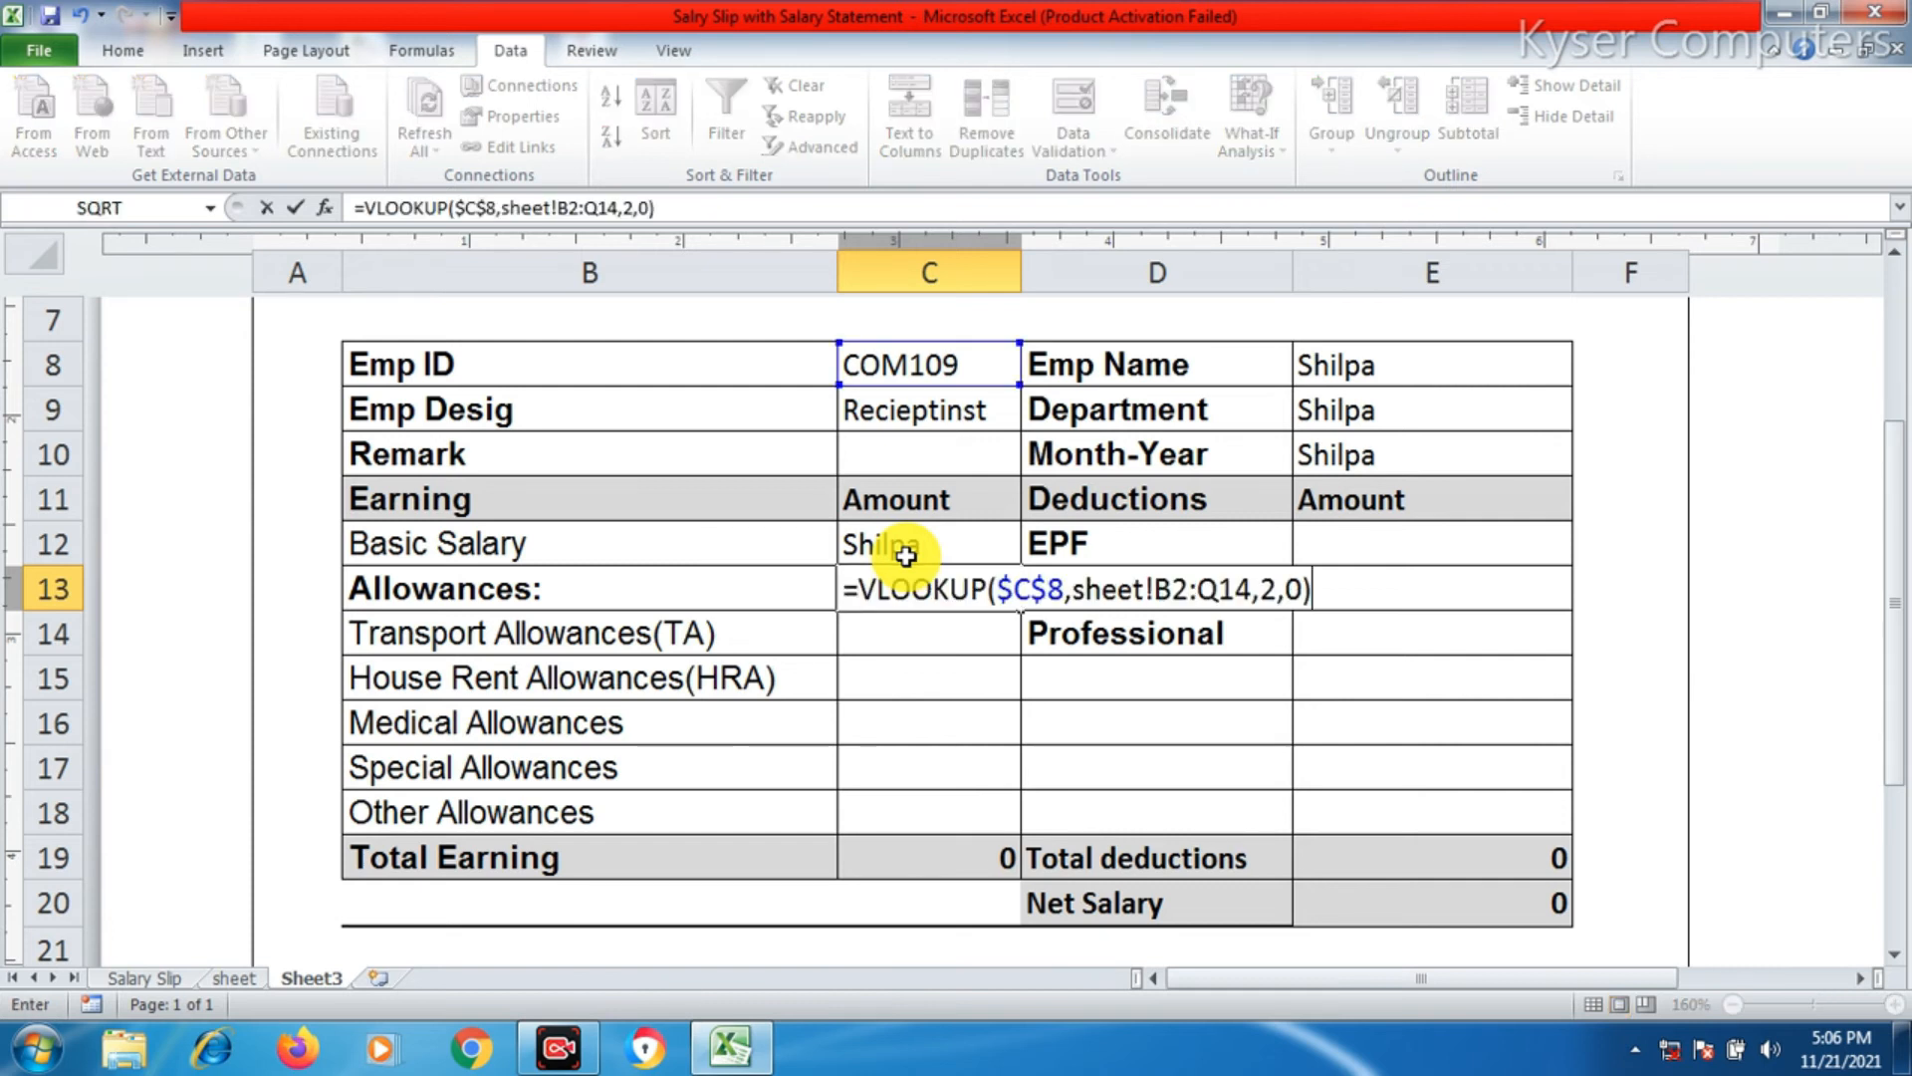
{"action": "key", "text": "Return"}
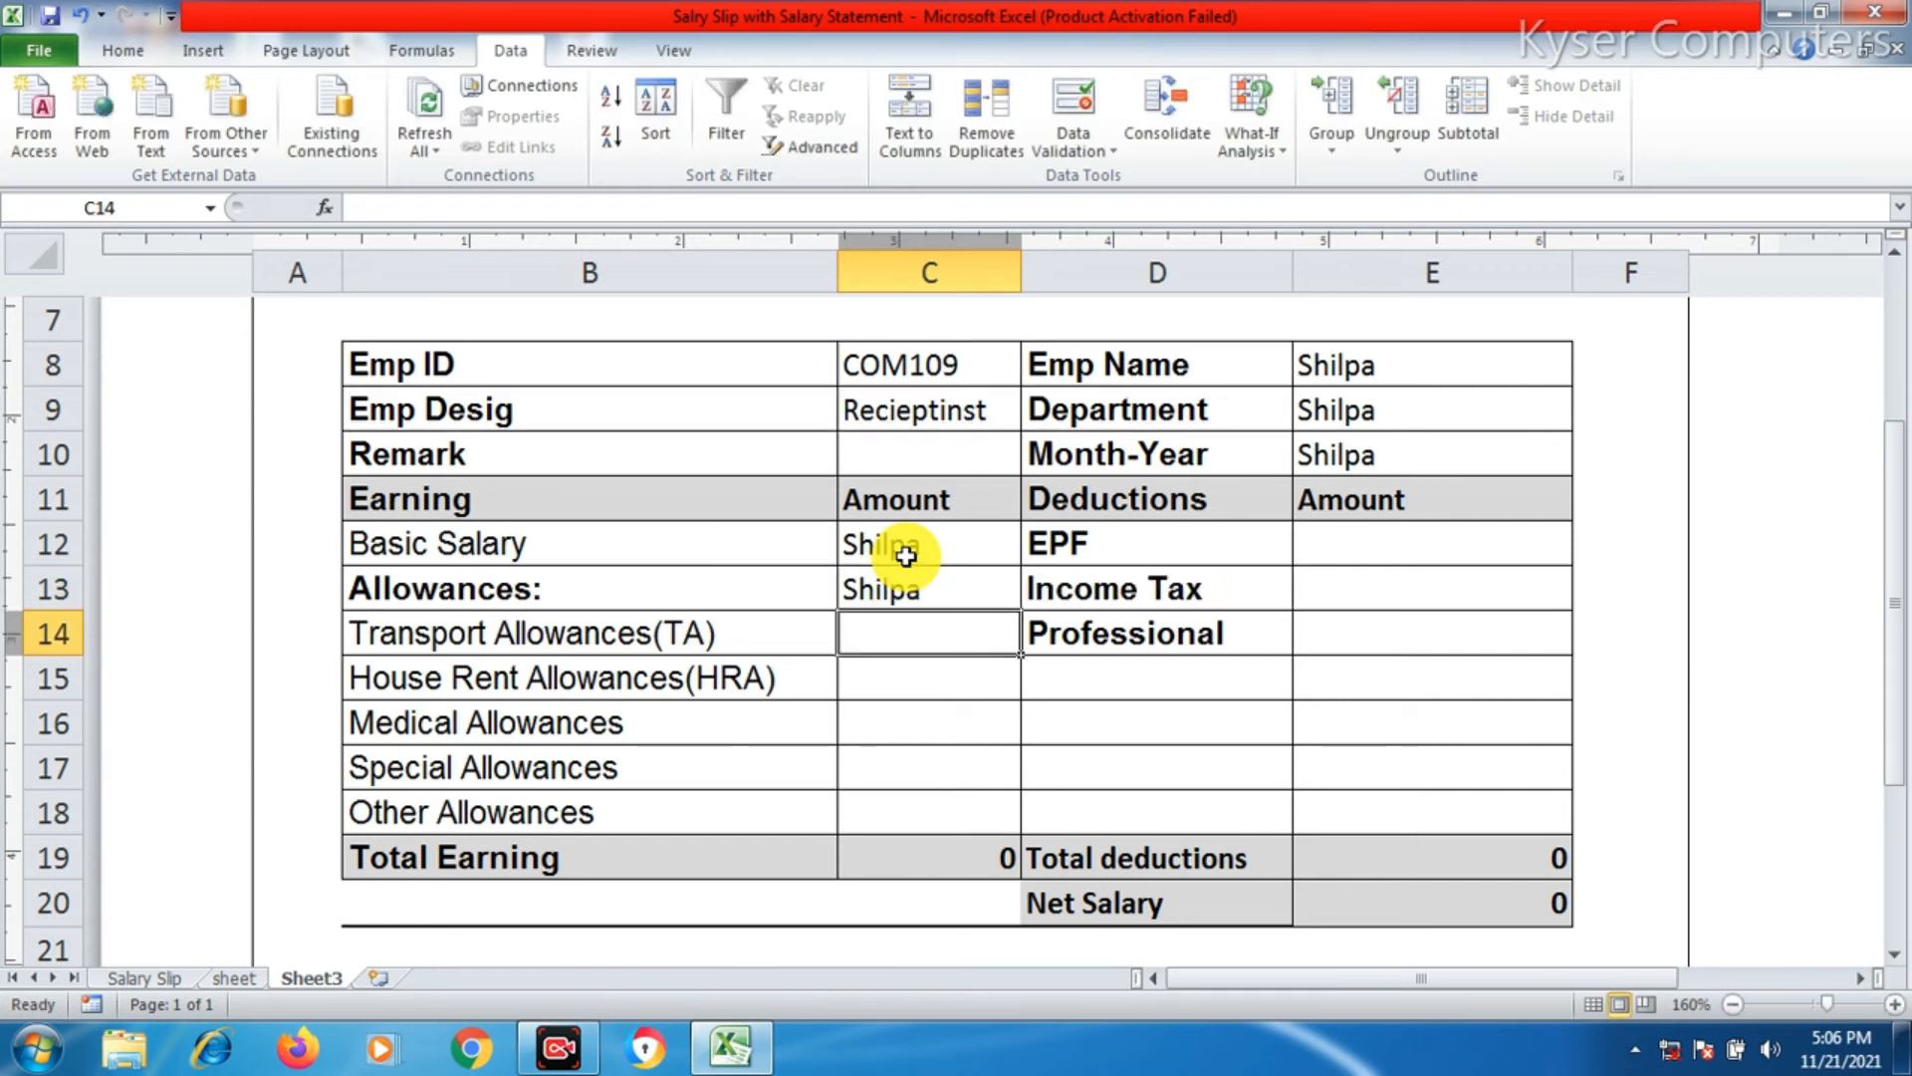
{"action": "key", "text": "Up"}
{"action": "key", "text": "BackSpace"}
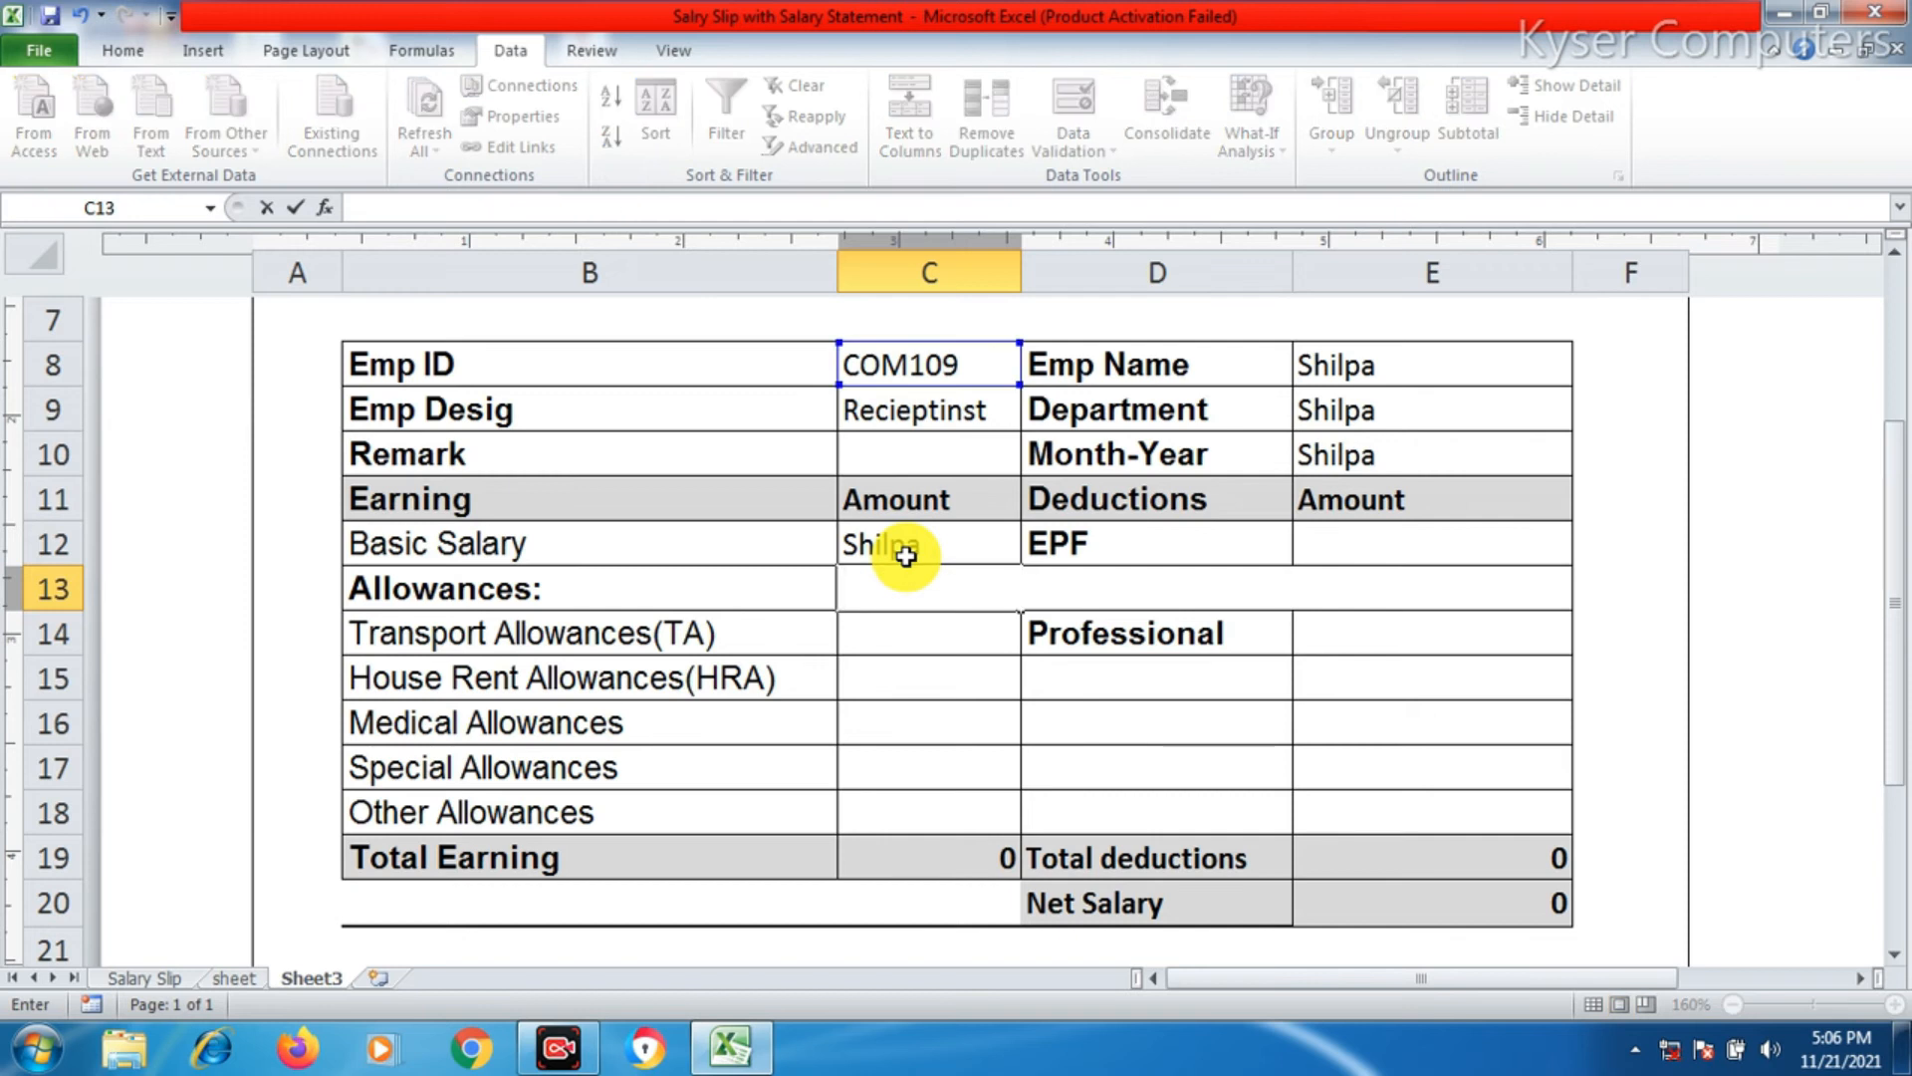
{"action": "key", "text": "Return"}
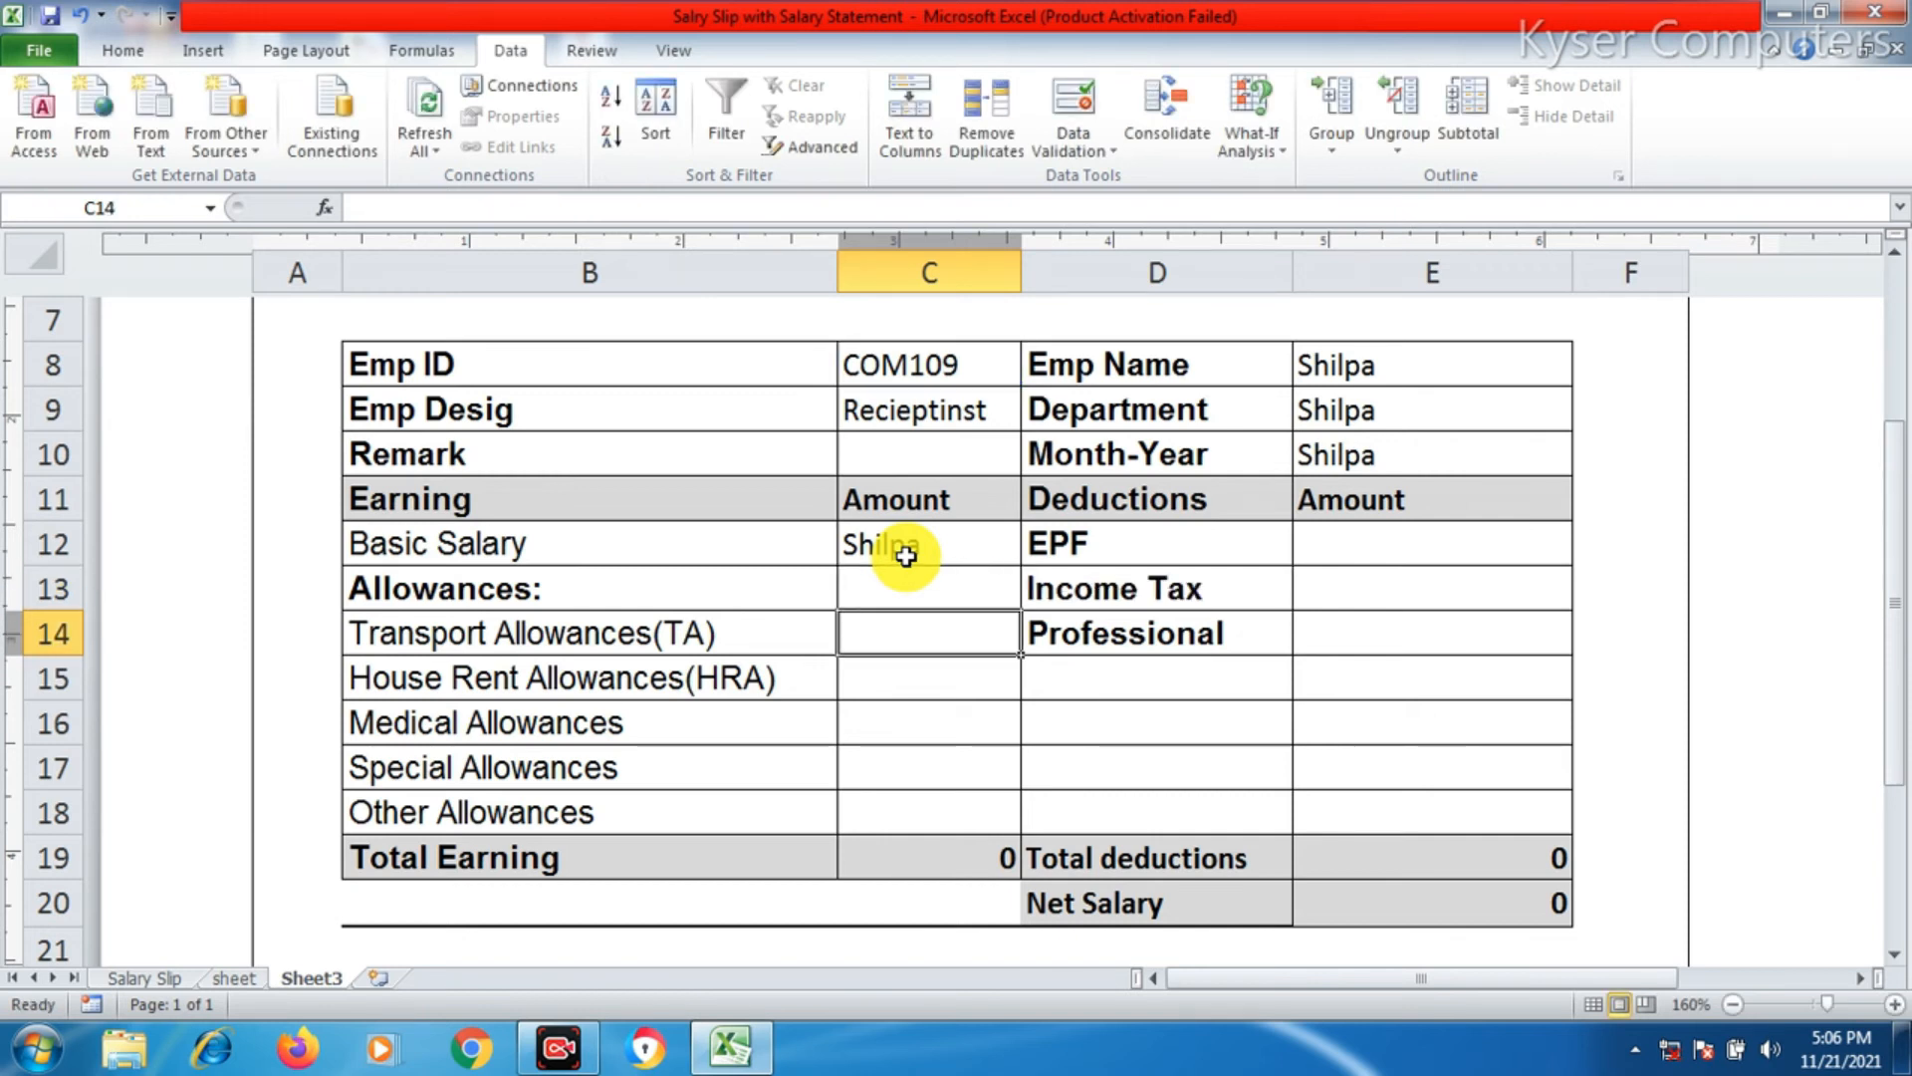
- Enter =VLOOKUP($C$8,sheet!B2:Q14,2,0) in the Transport Allowances cell C14 and the House Rent Allowances cell C15
{"action": "type", "text": "="}
{"action": "type", "text": "VLOOKUP($C$8,sheet!B2:Q14,2,0)"}
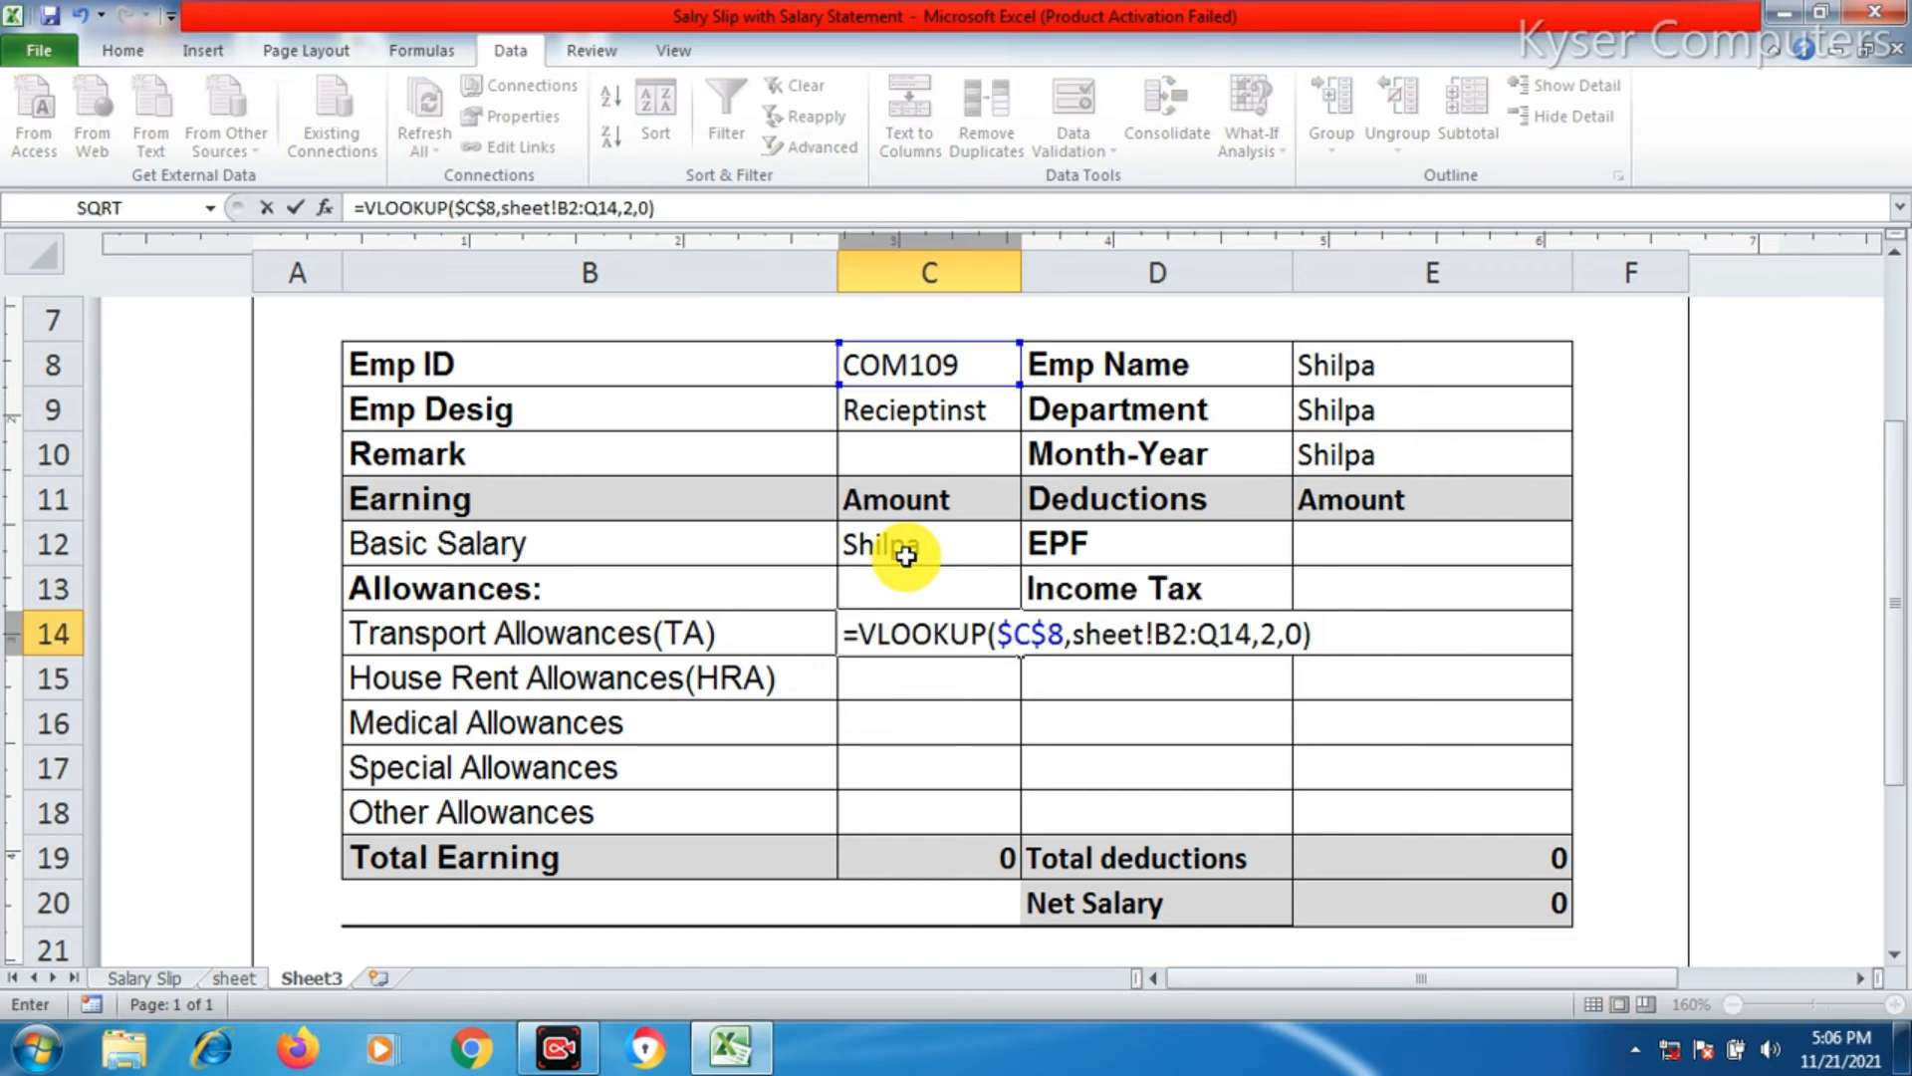
{"action": "key", "text": "Return"}
{"action": "type", "text": "="}
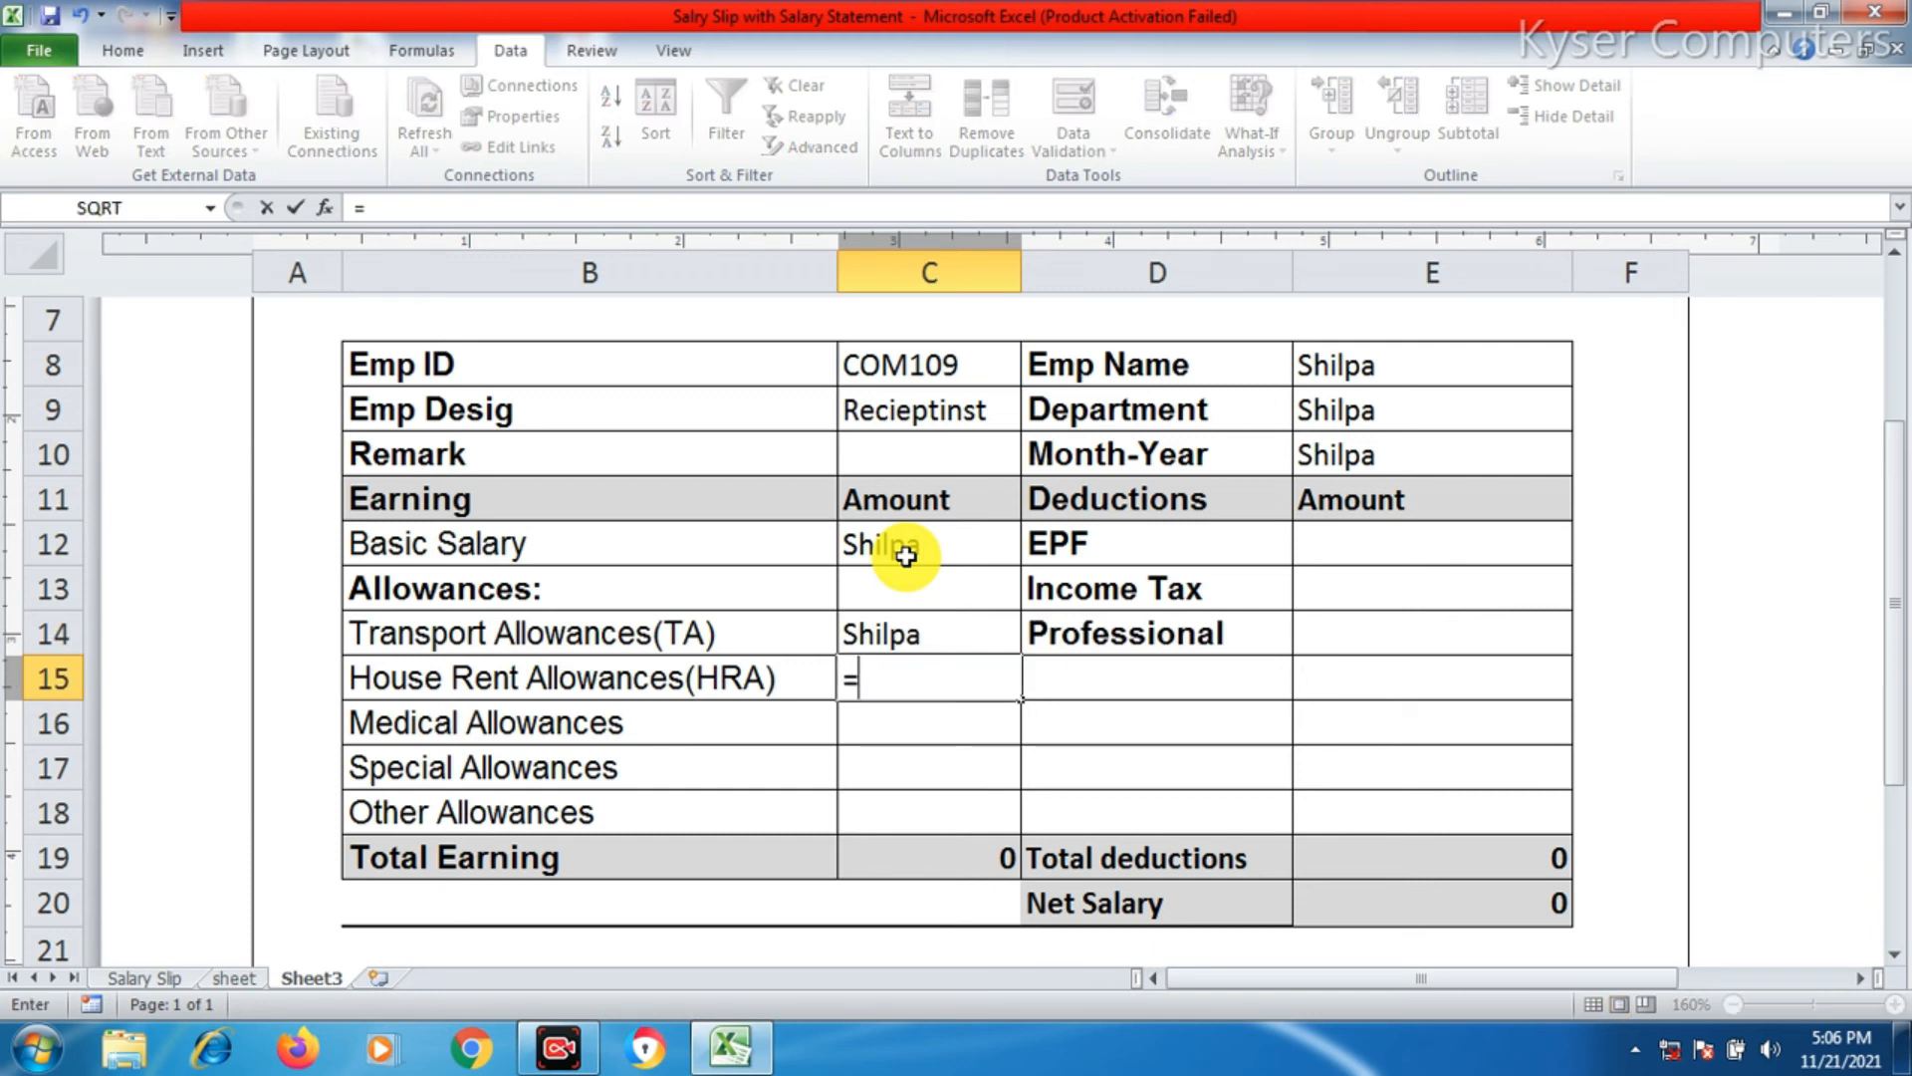
{"action": "type", "text": "VLOOKUP($C$8,sheet!B2:Q14,2,0)"}
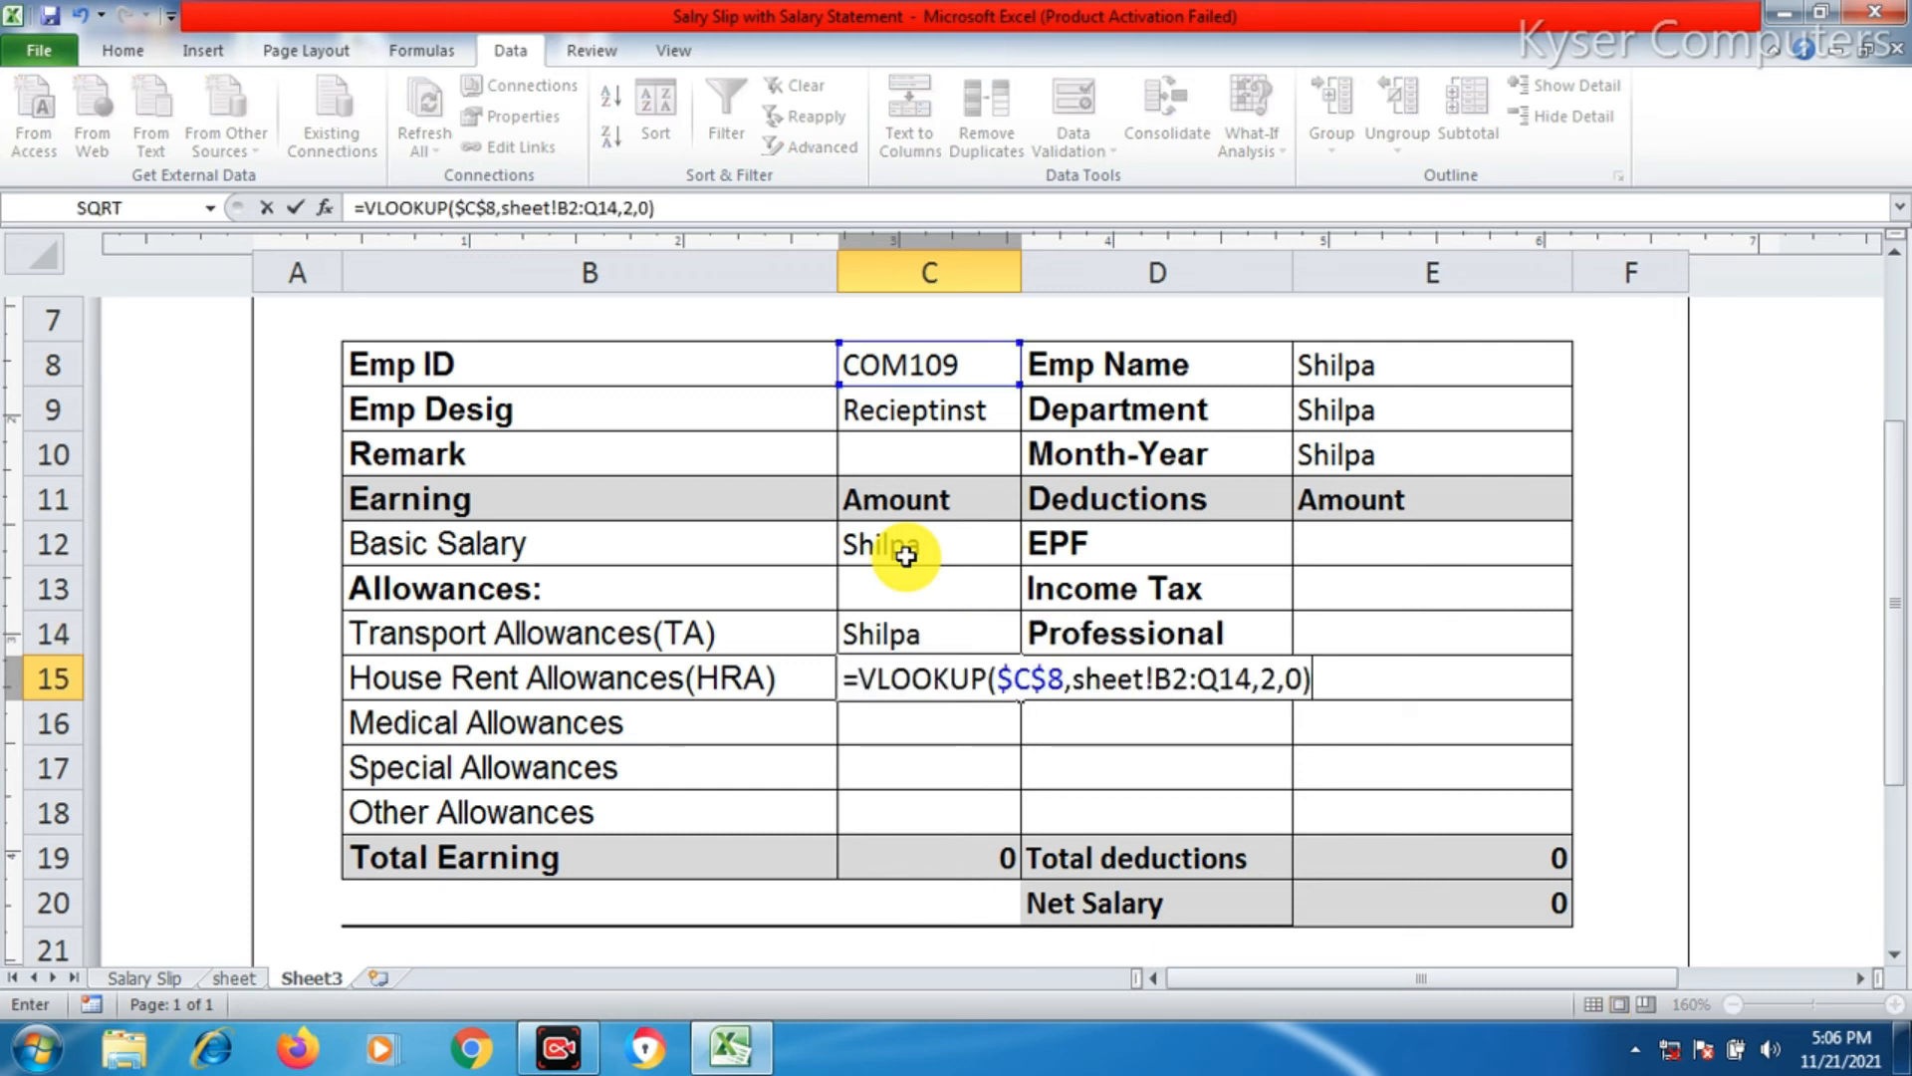
{"action": "key", "text": "Return"}
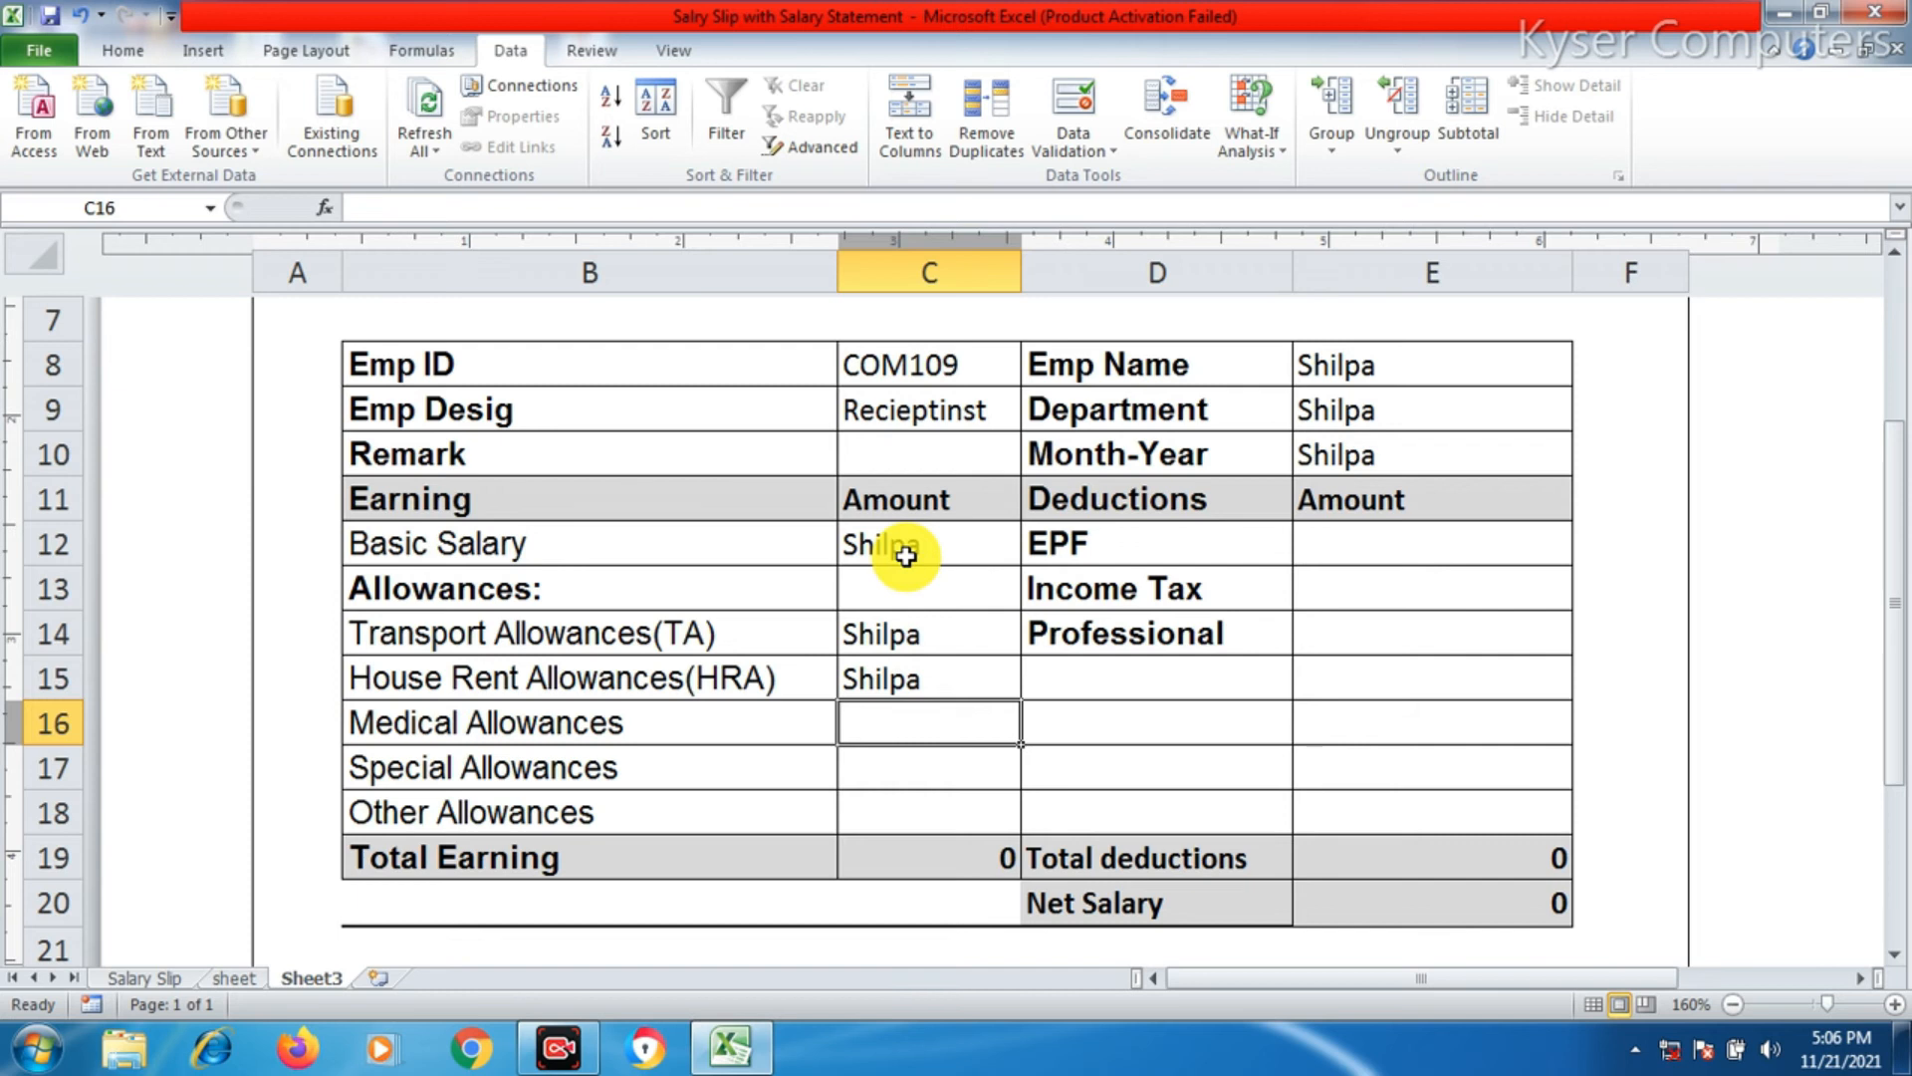
- Enter =VLOOKUP($C$8,sheet!B2:Q14,2,0) in the Other Allowances amount cell C18
{"action": "key", "text": "Down"}
{"action": "key", "text": "Down"}
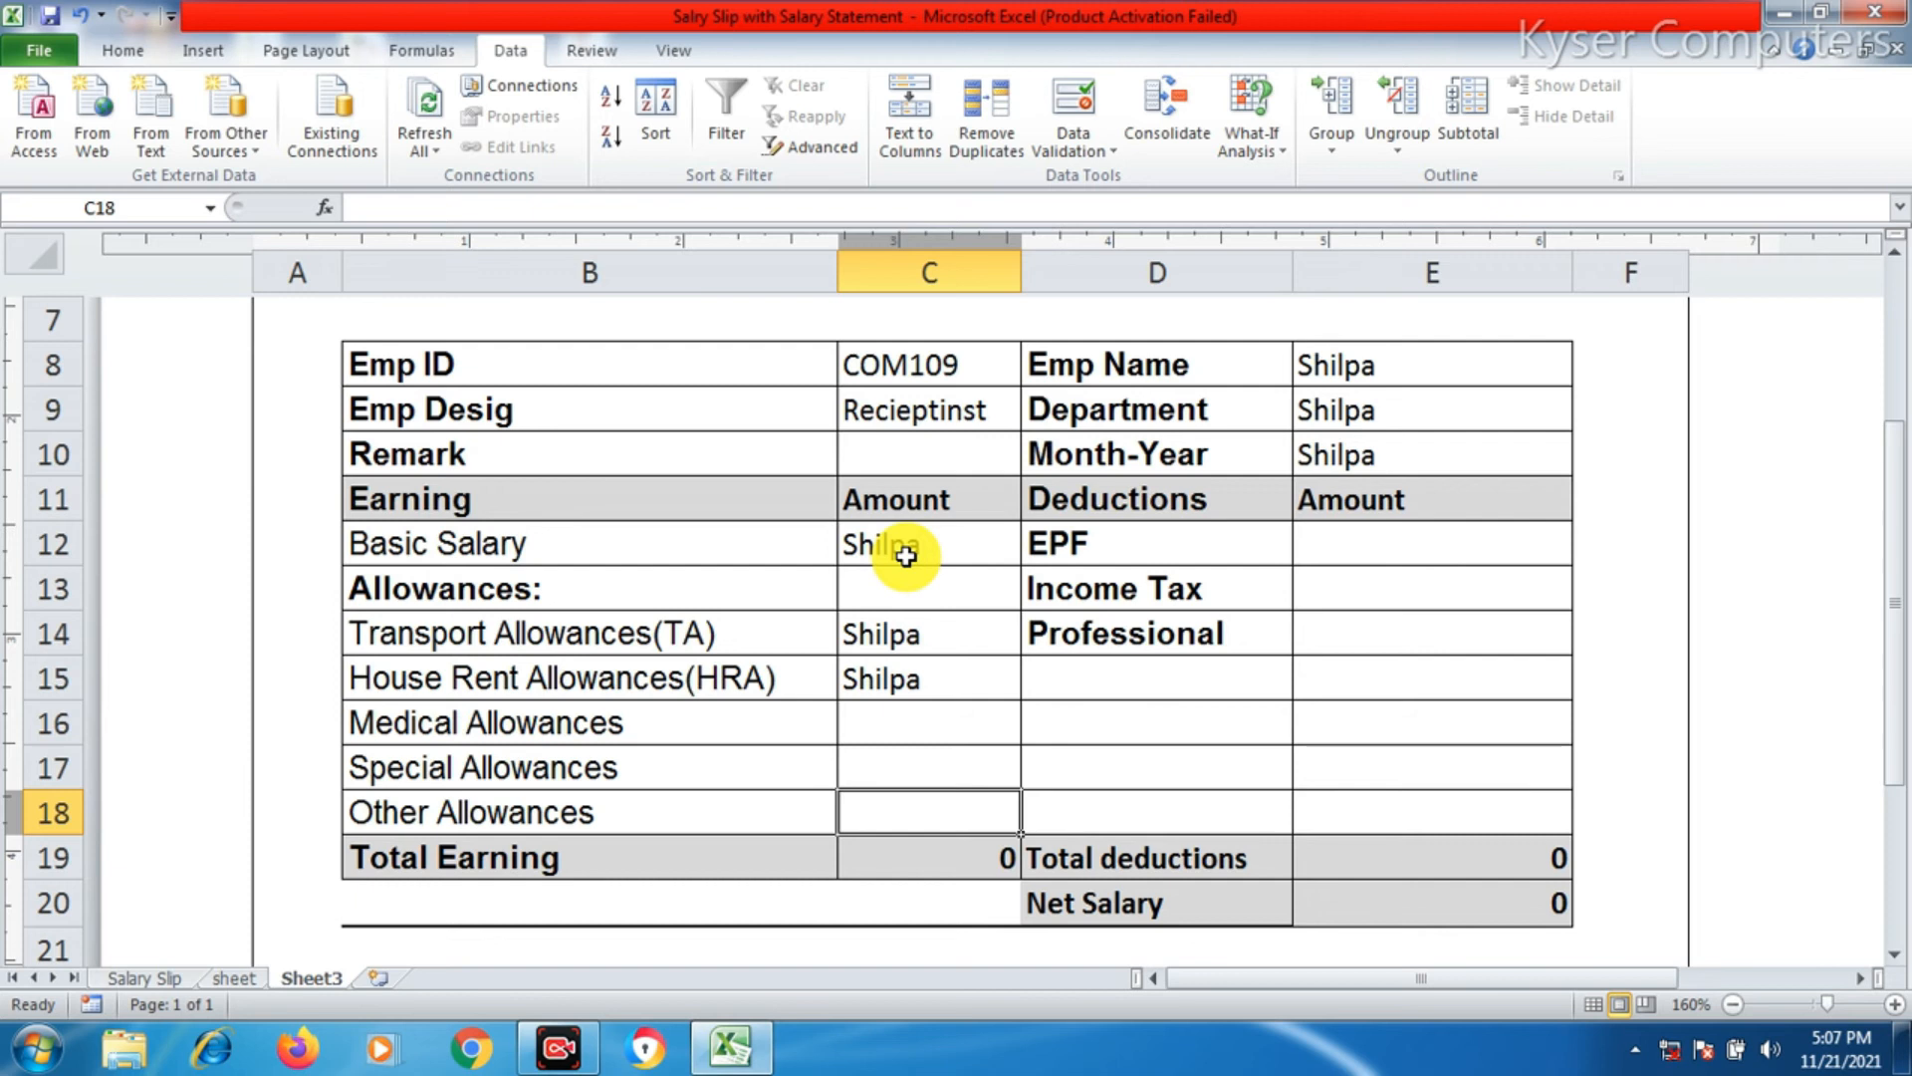
{"action": "type", "text": "="}
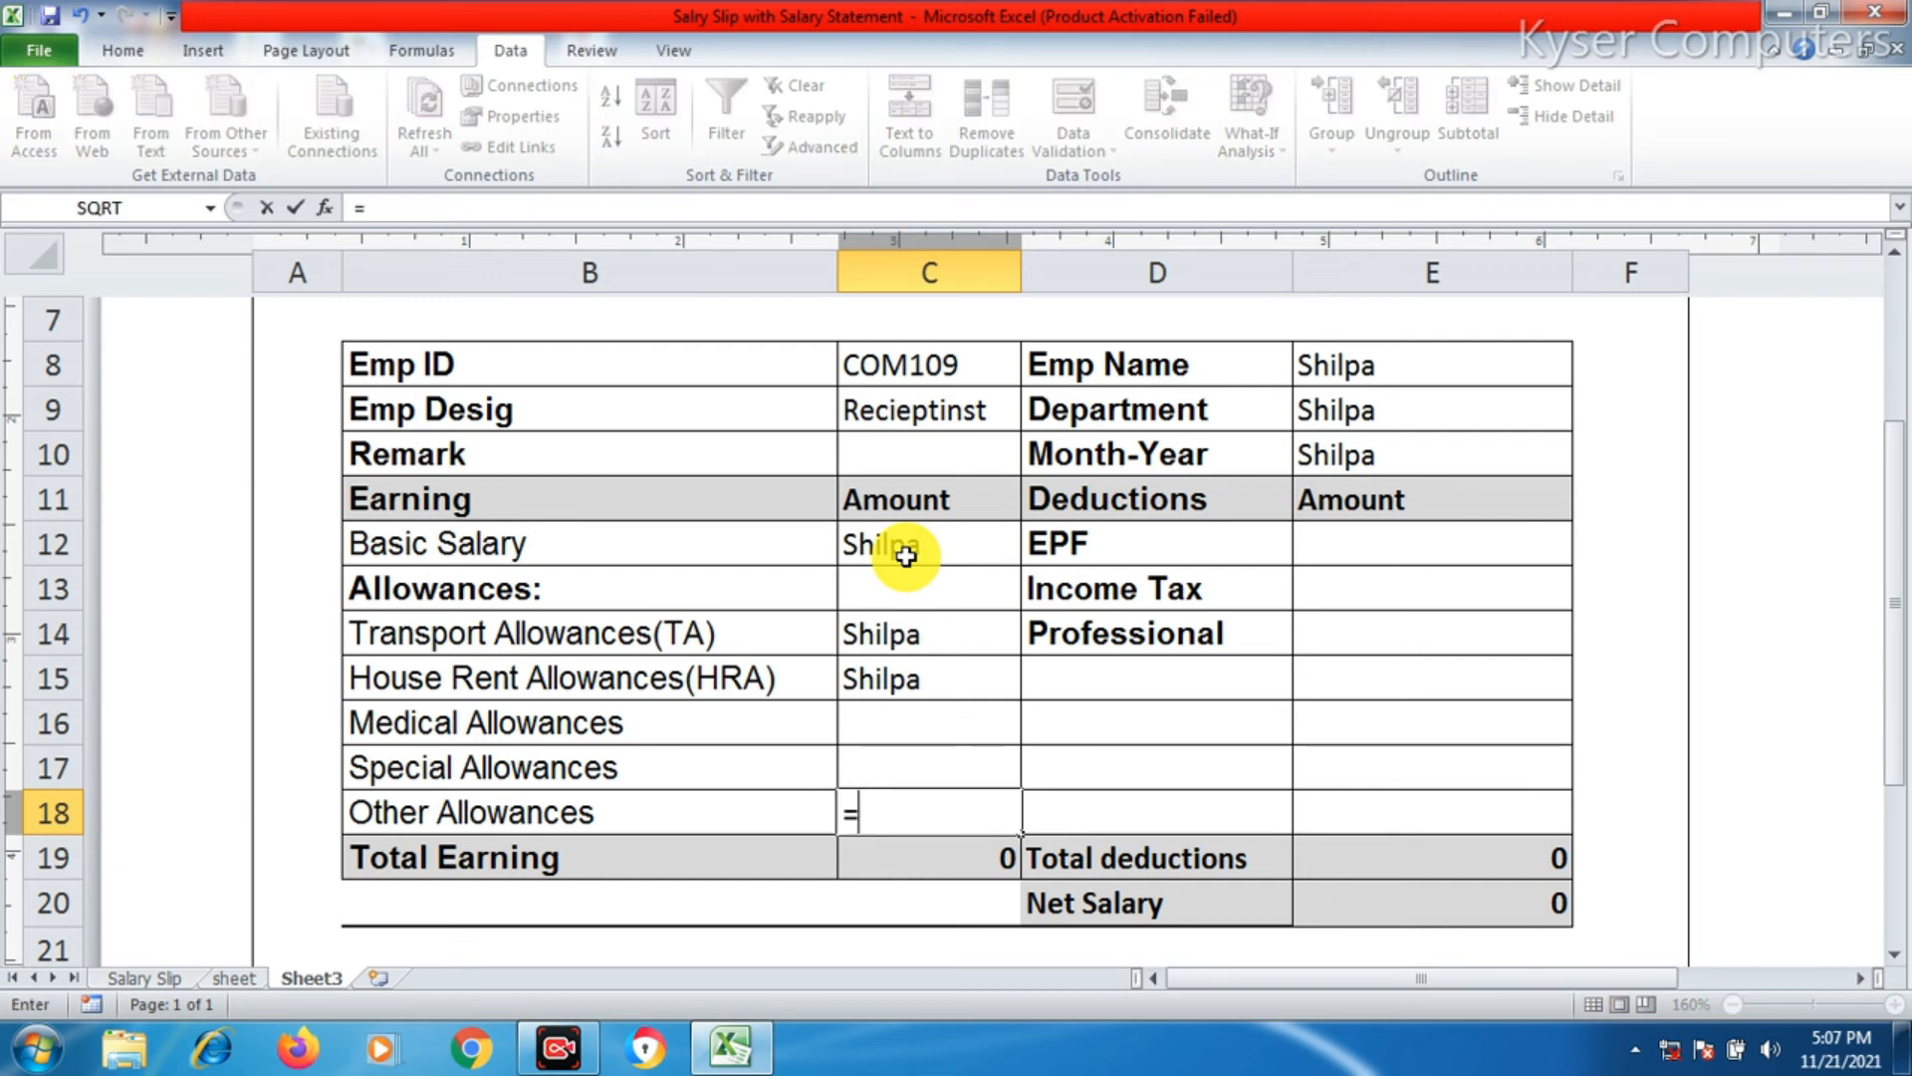
{"action": "type", "text": "VLOOKUP($C$8,sheet!B2:Q14,2,0)"}
{"action": "key", "text": "Return"}
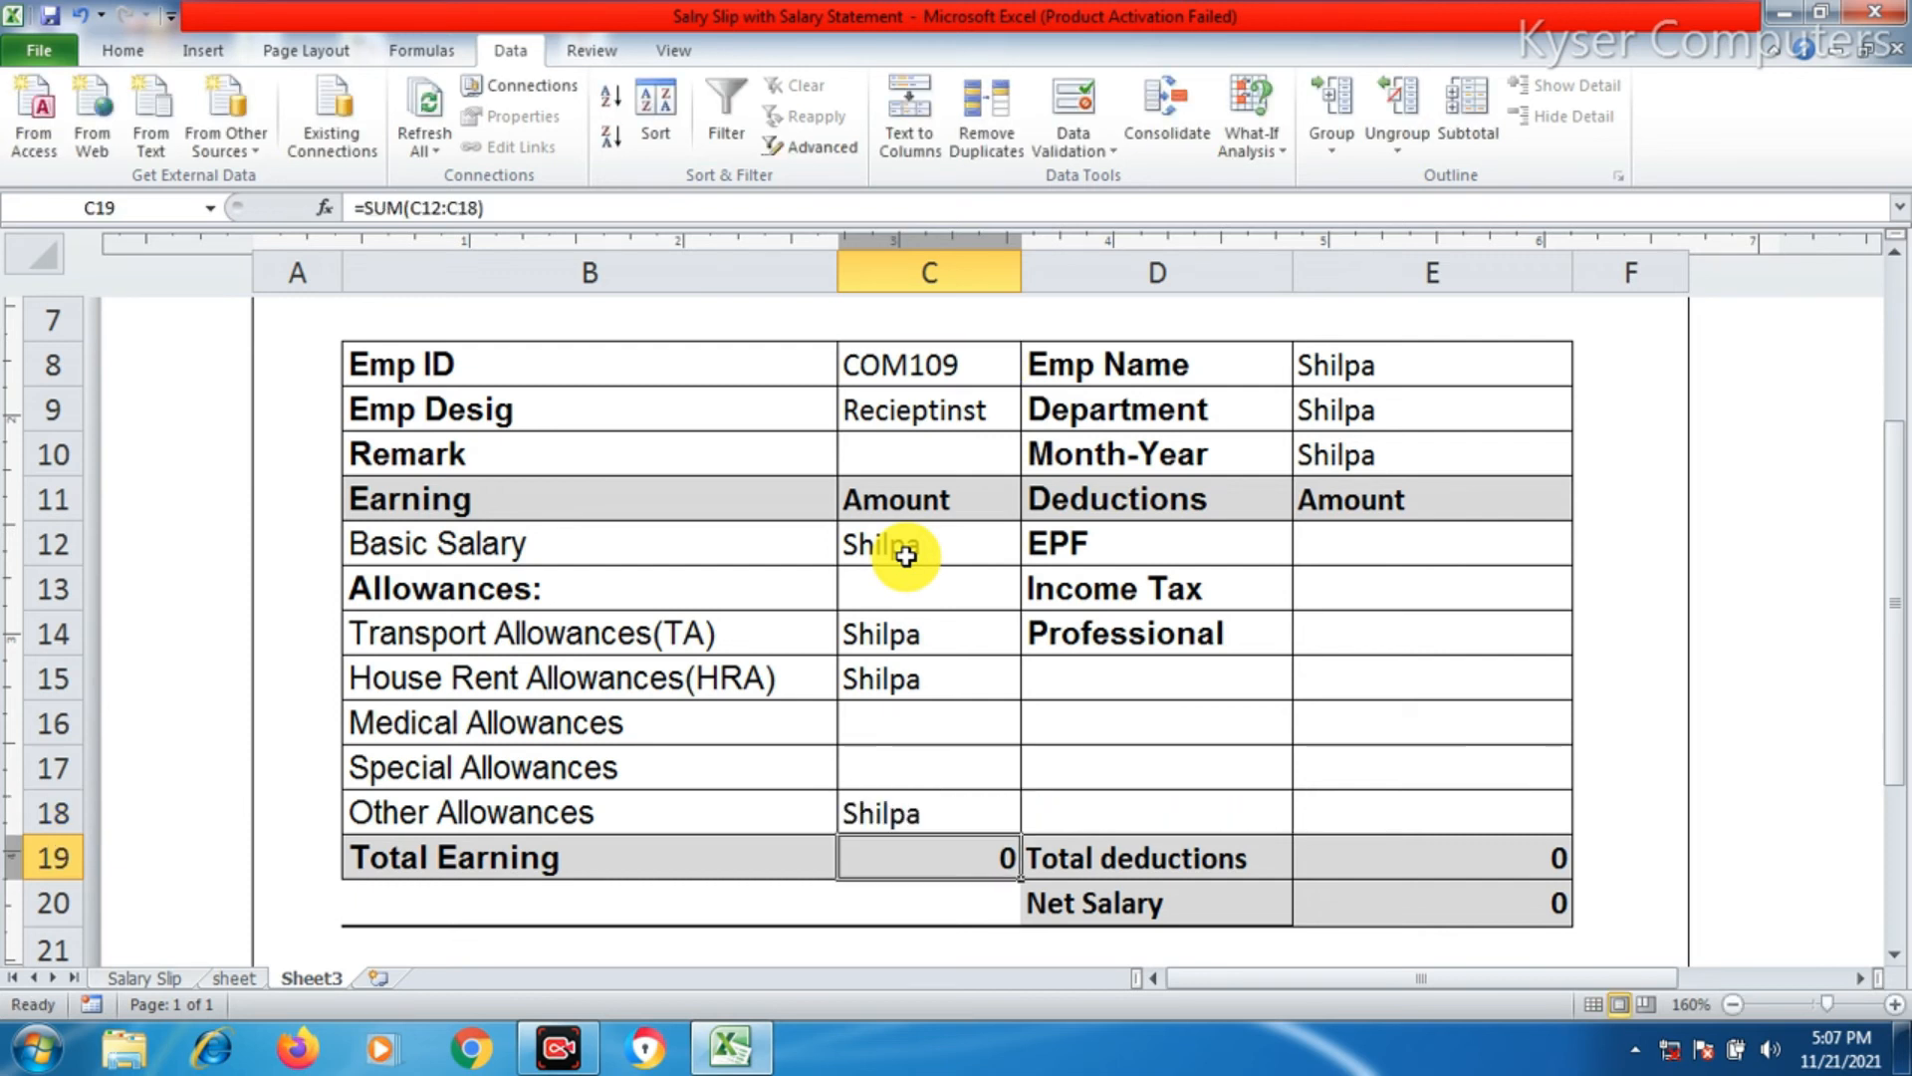
- Enter =VLOOKUP($C$8,sheet!B2:Q14,2,0) in the EPF amount cell E12 and the Income Tax amount cell E13
{"action": "left_click", "coordinate": [905, 555]}
{"action": "left_click", "coordinate": [1344, 558]}
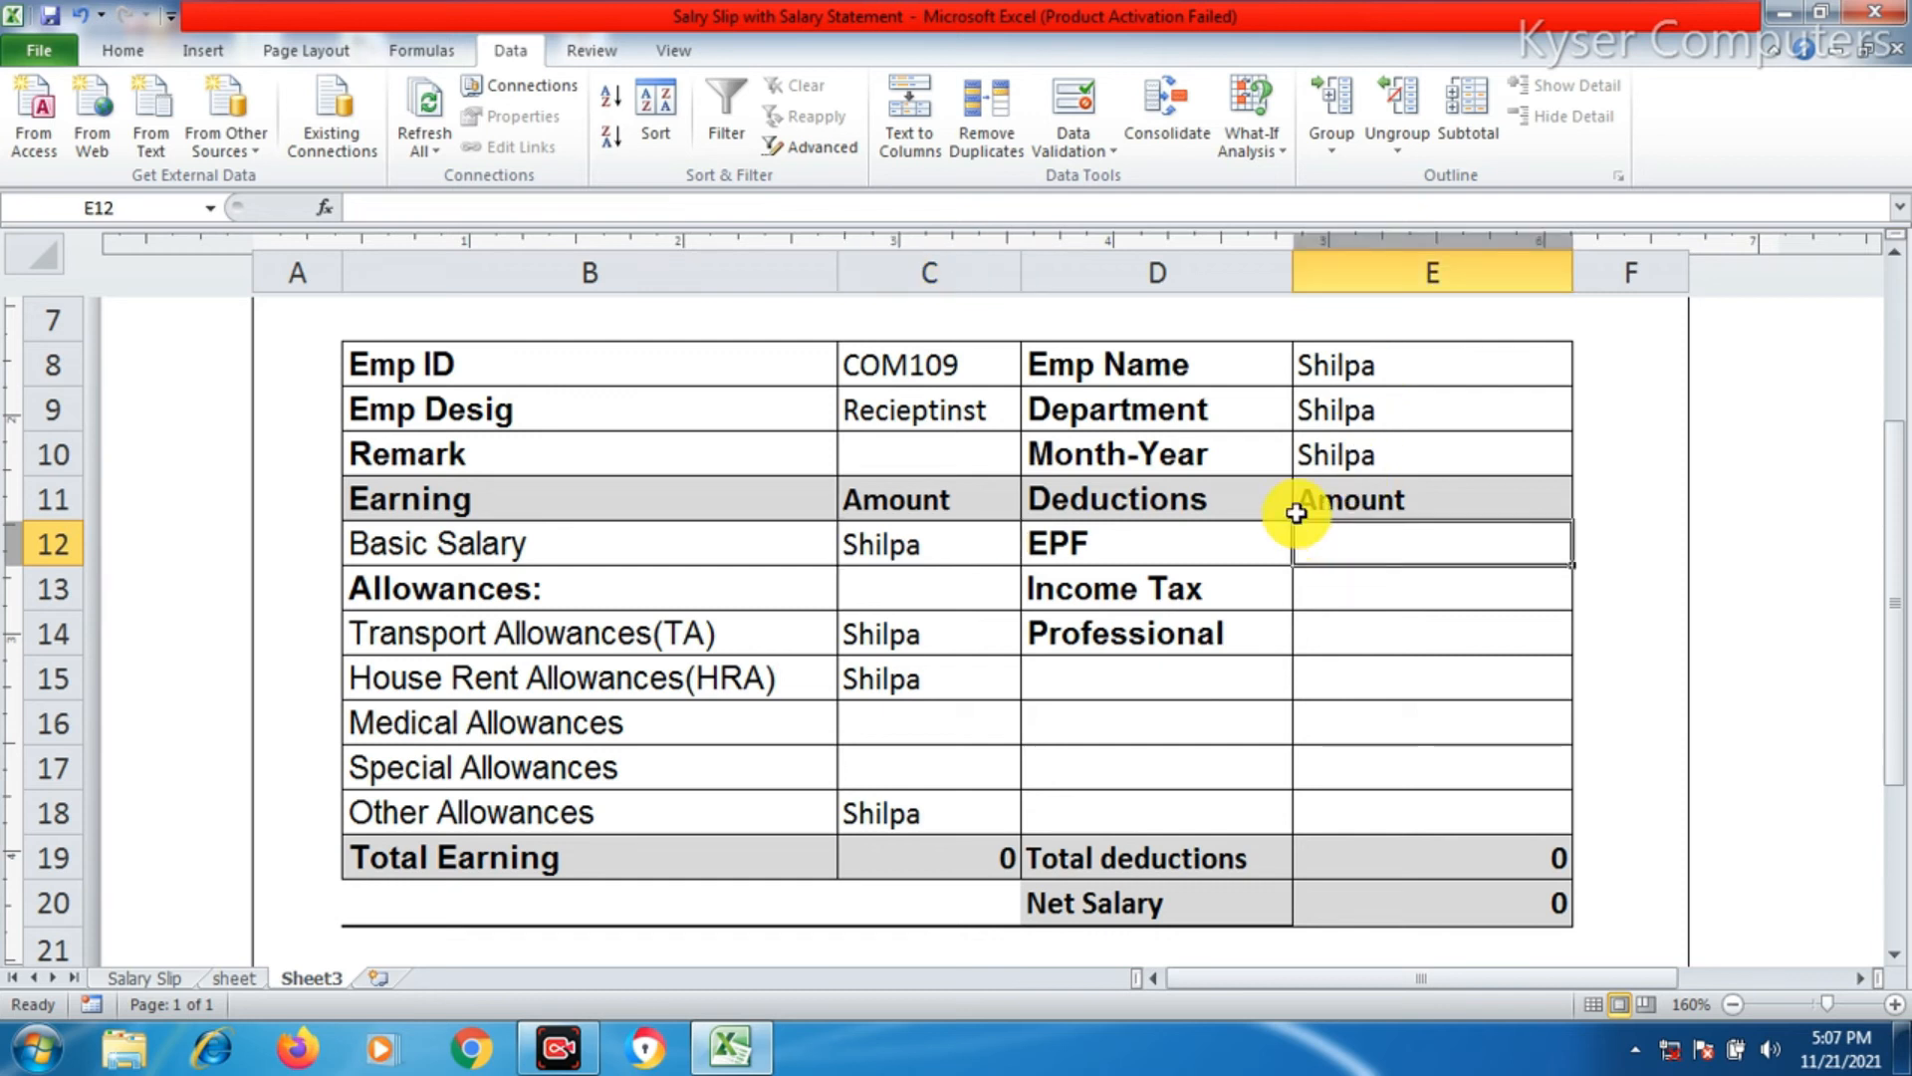
{"action": "type", "text": "="}
{"action": "type", "text": "VLOOKUP($C$8,sheet!B2:Q14,2,0)"}
{"action": "key", "text": "Return"}
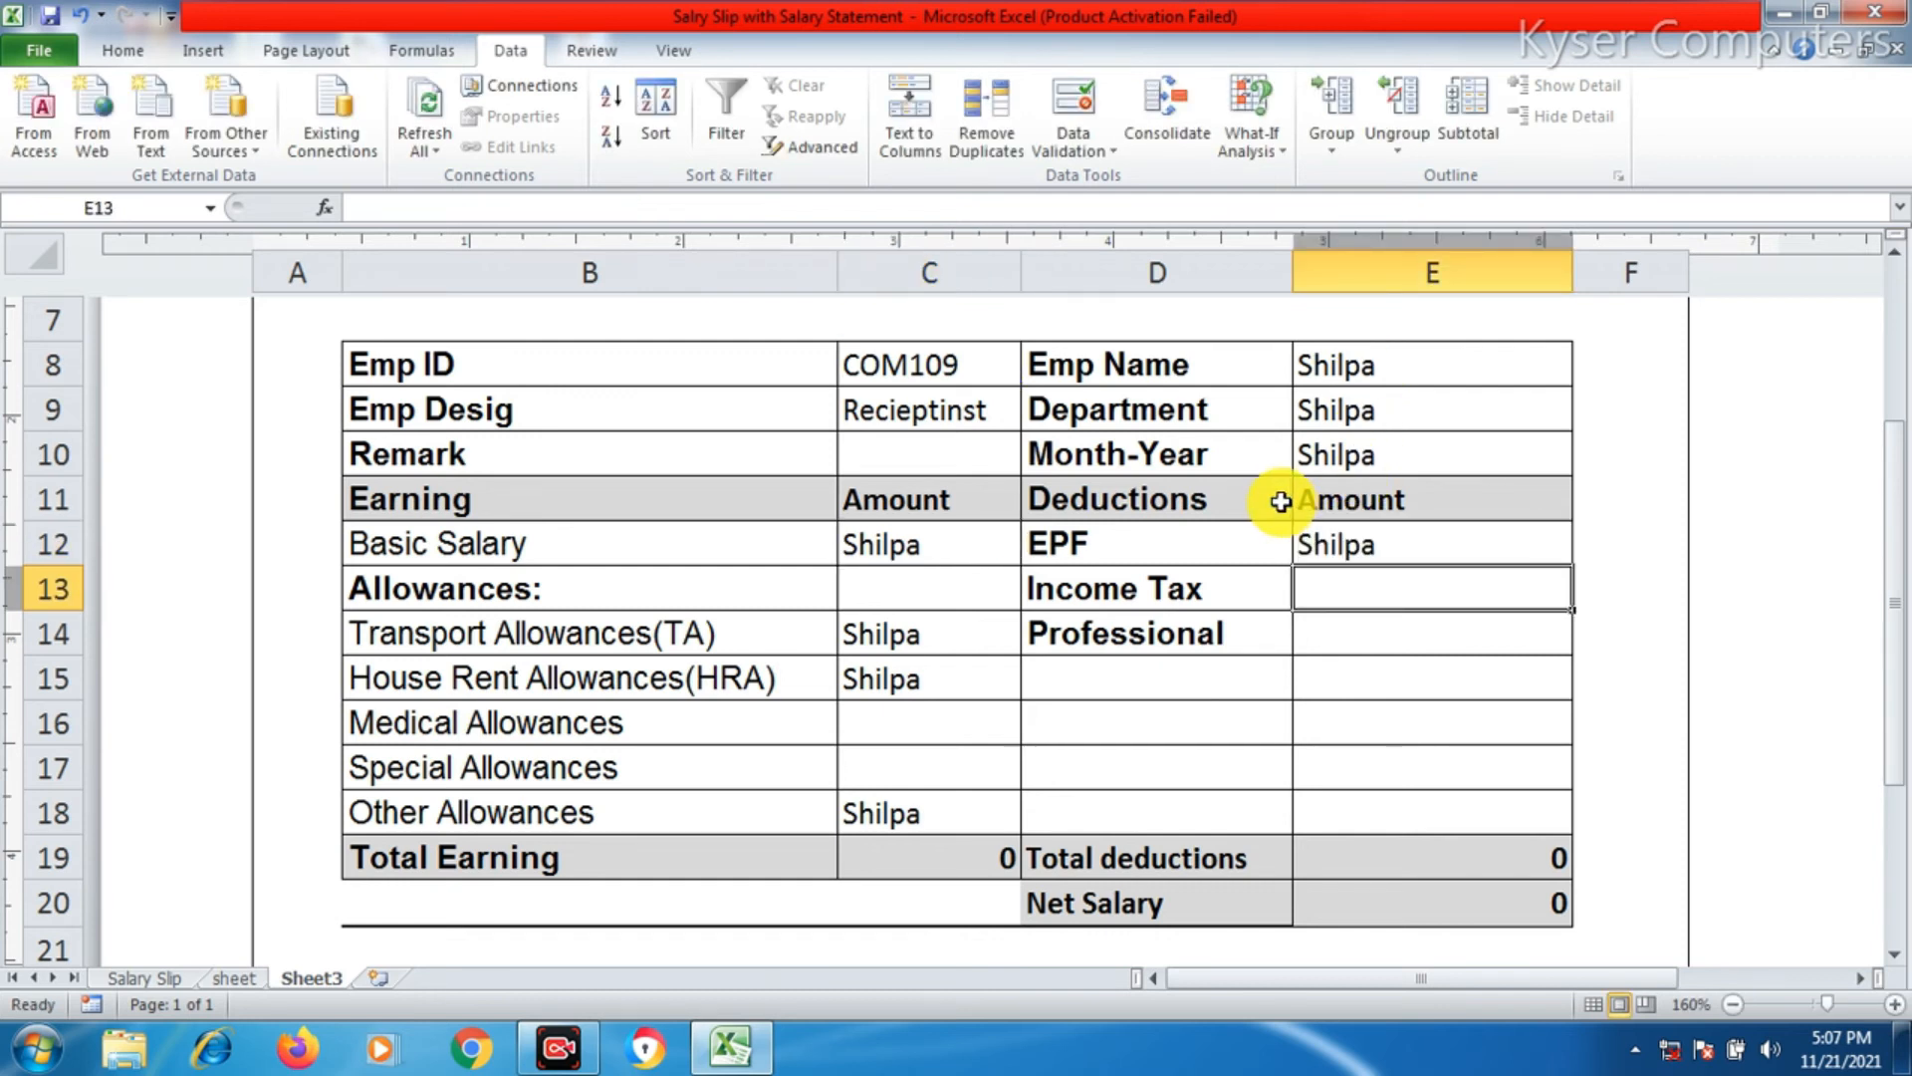
{"action": "type", "text": "="}
{"action": "type", "text": "VLOOKUP($C$8,sheet!B2:Q14,2,0)"}
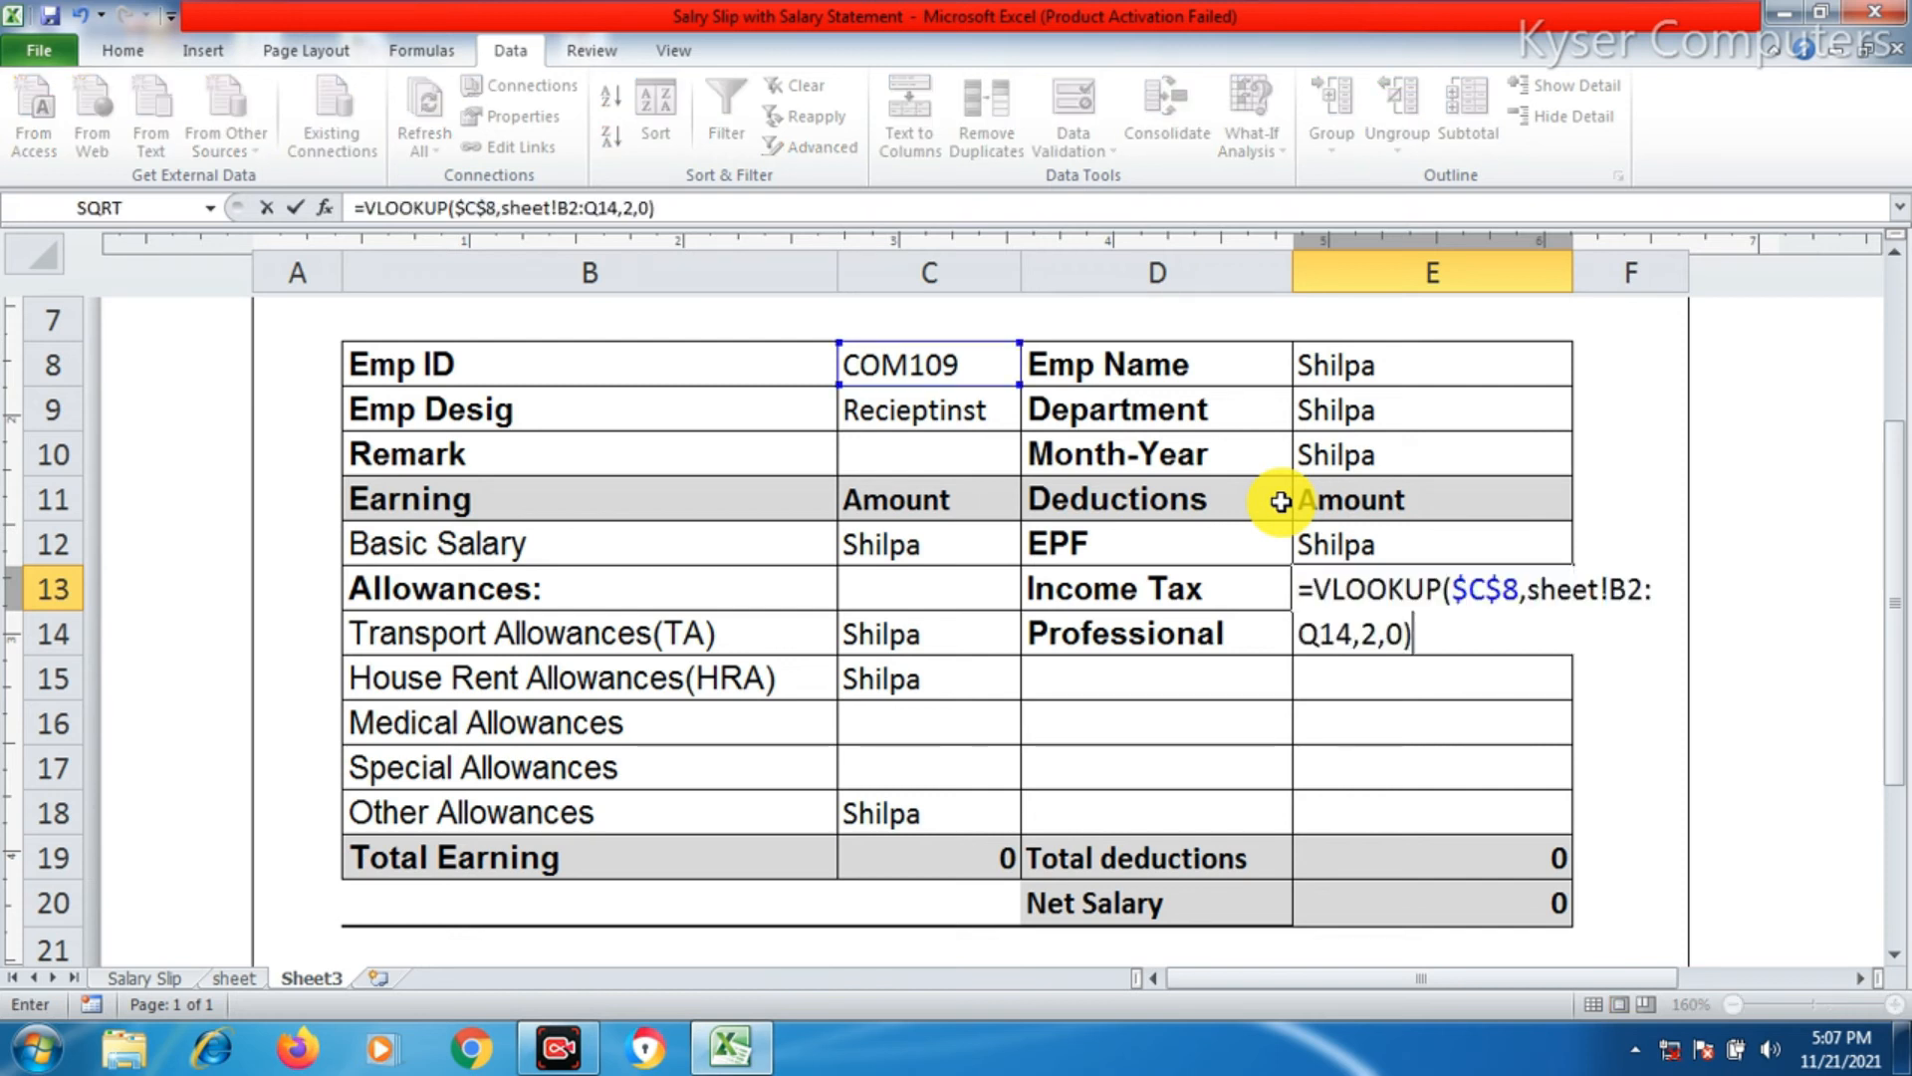
{"action": "key", "text": "Return"}
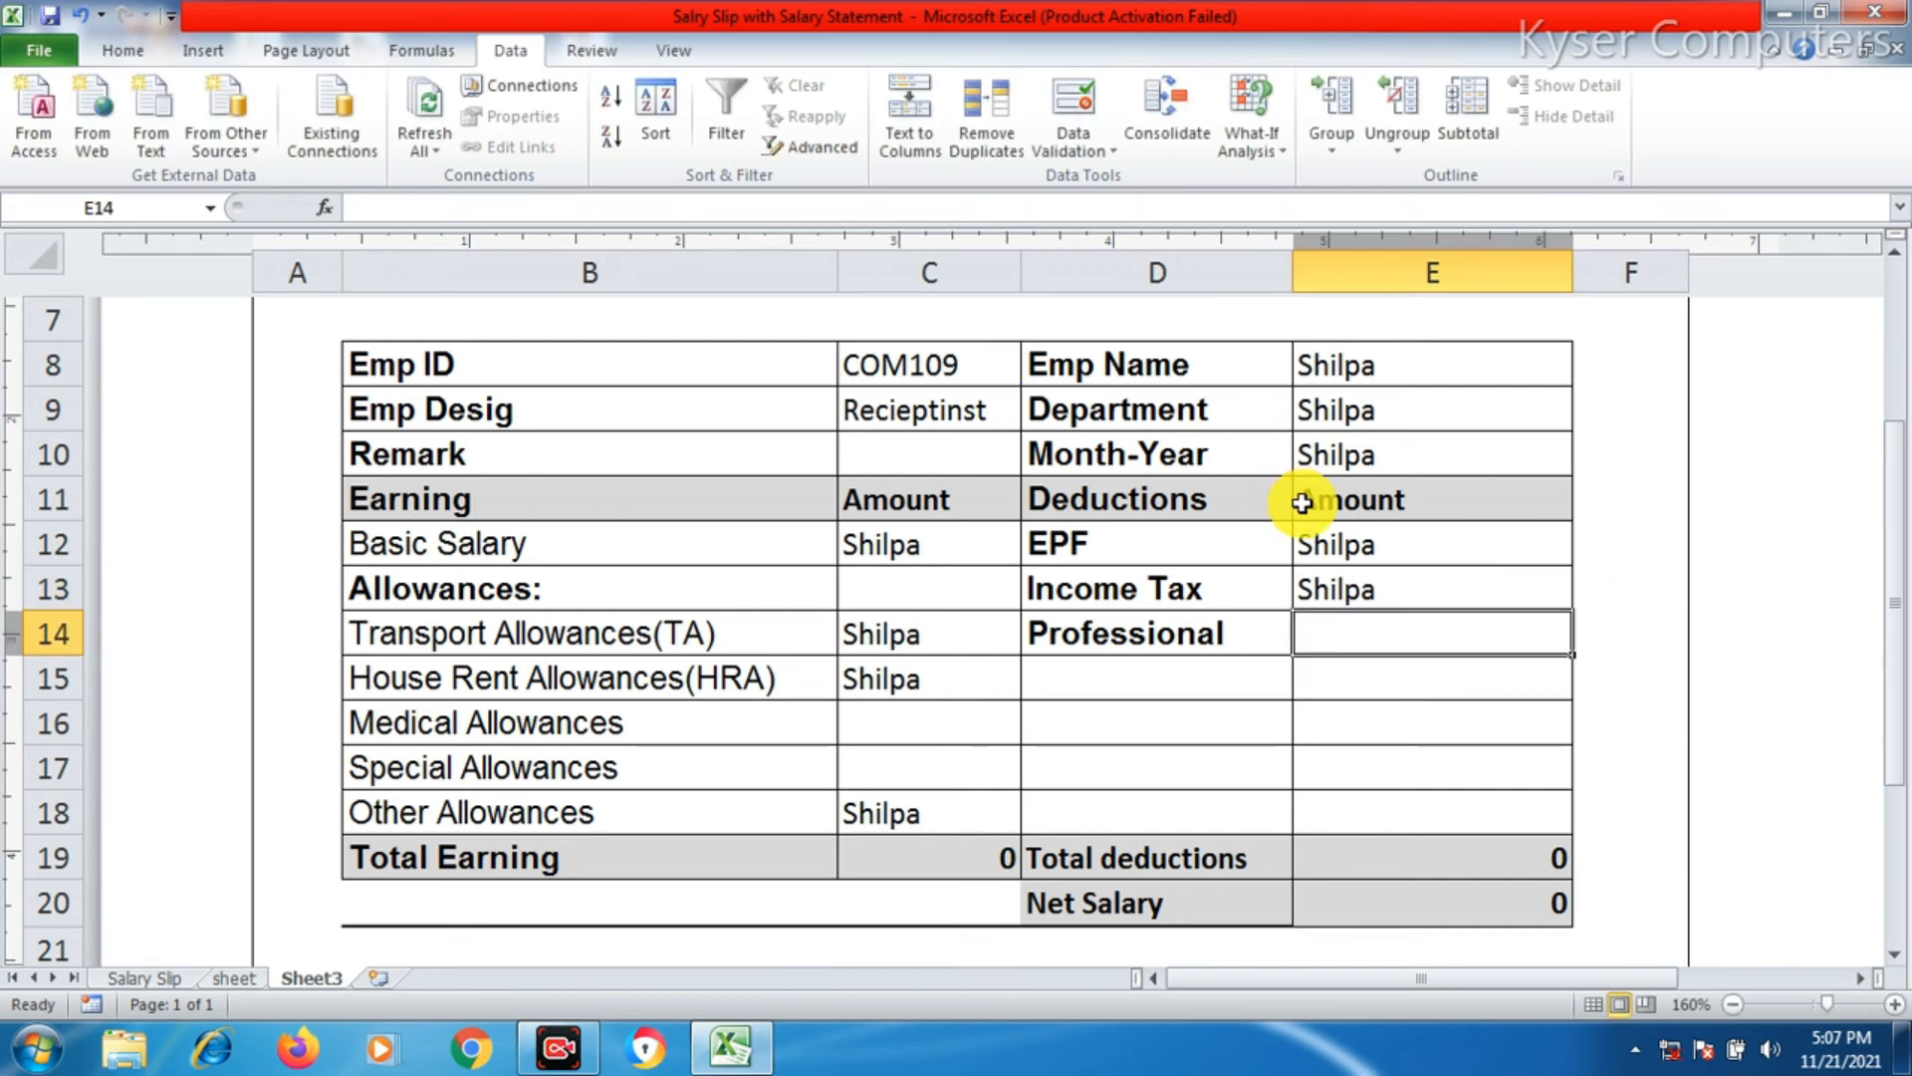
- Look up the department's column number on the salary statement and set the column index in the Department formula in E9 to 4
{"action": "left_click", "coordinate": [1280, 681]}
{"action": "left_click", "coordinate": [856, 559]}
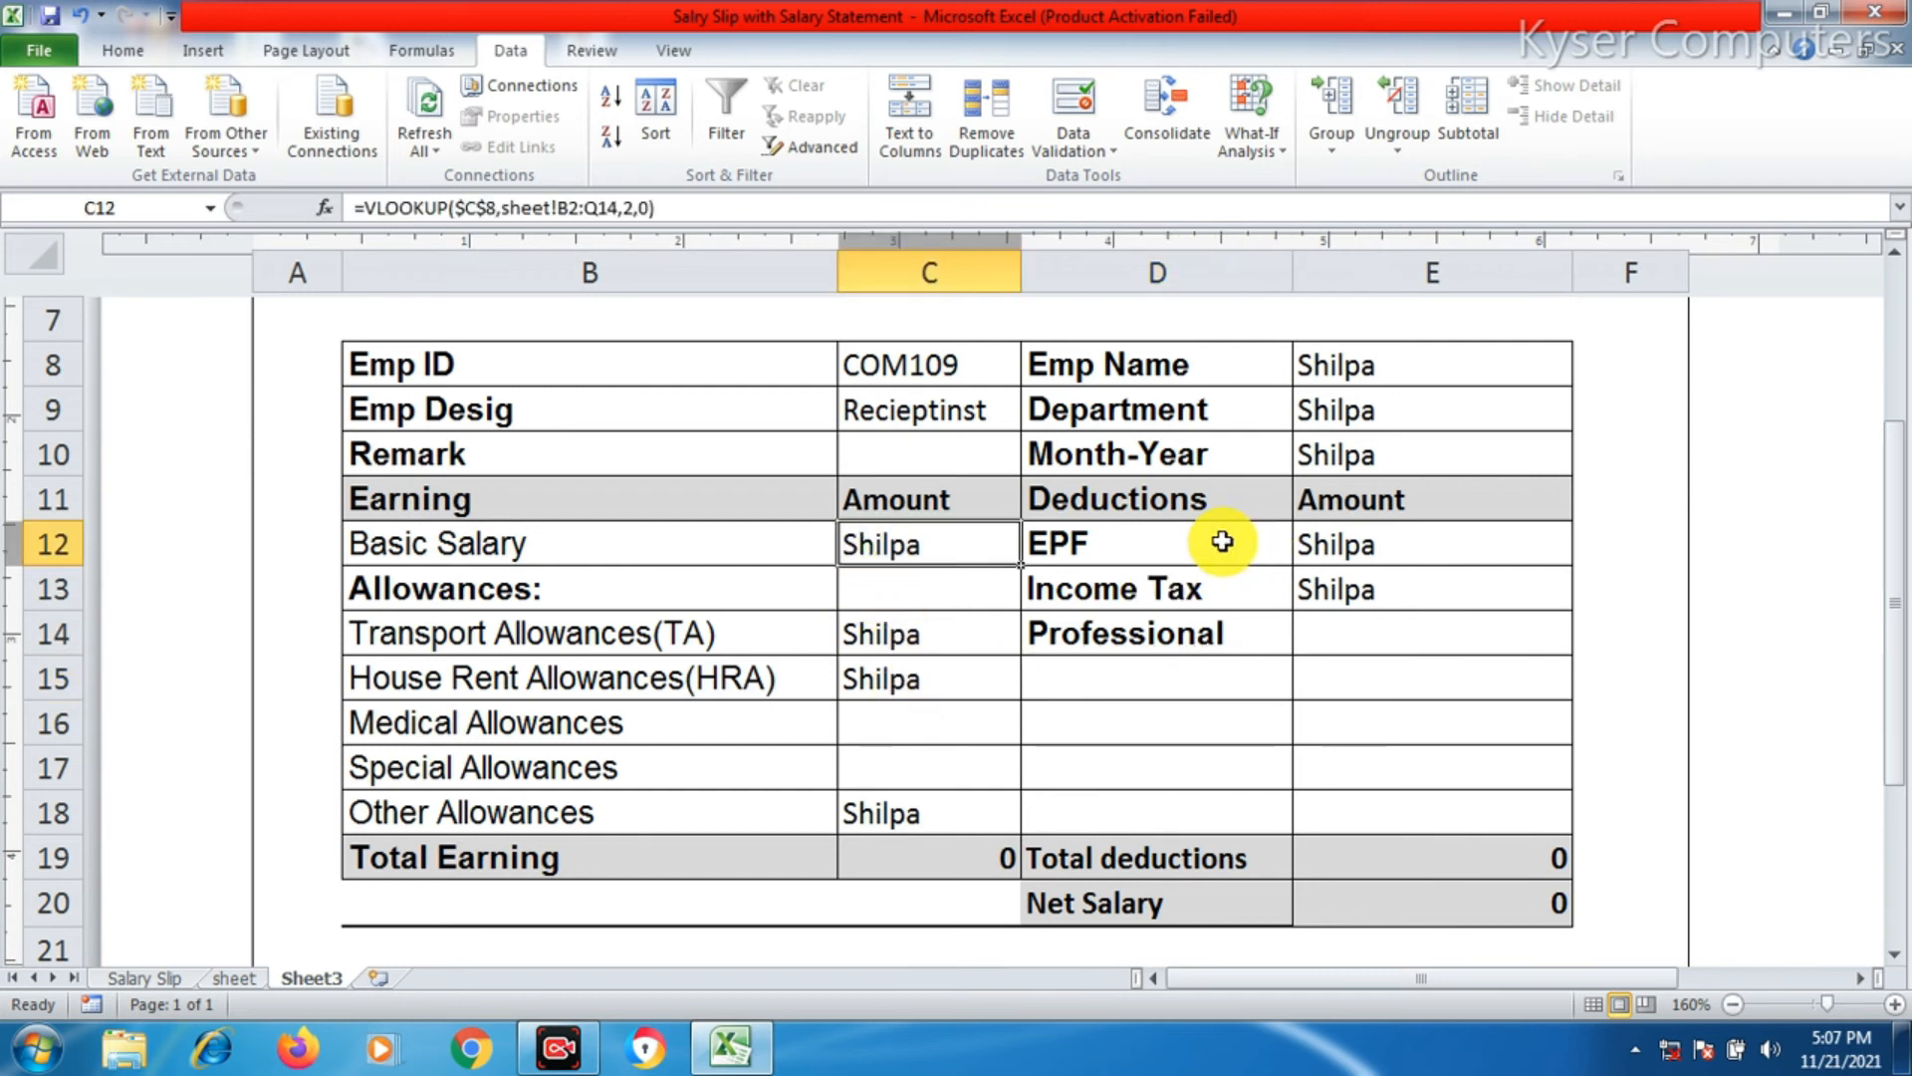
{"action": "left_click", "coordinate": [1115, 410]}
{"action": "left_click", "coordinate": [231, 979]}
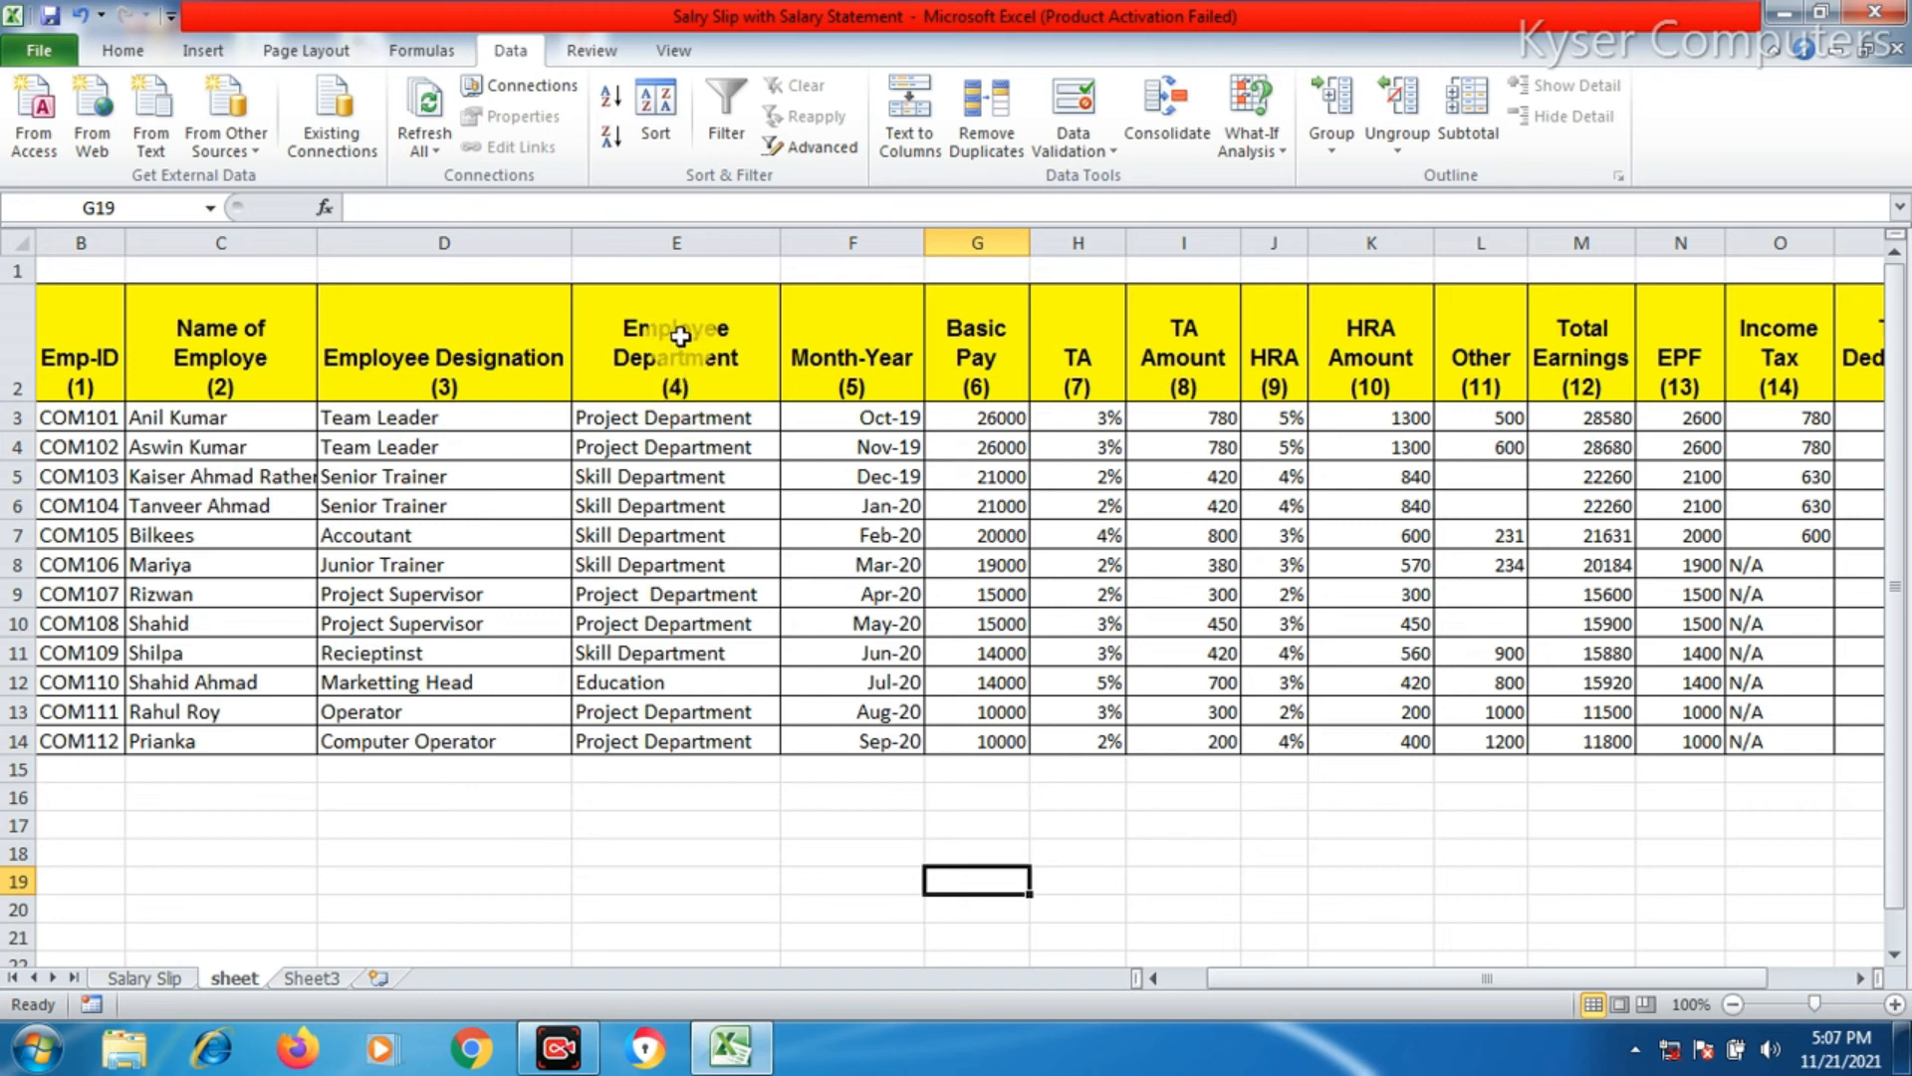
{"action": "left_click", "coordinate": [315, 988]}
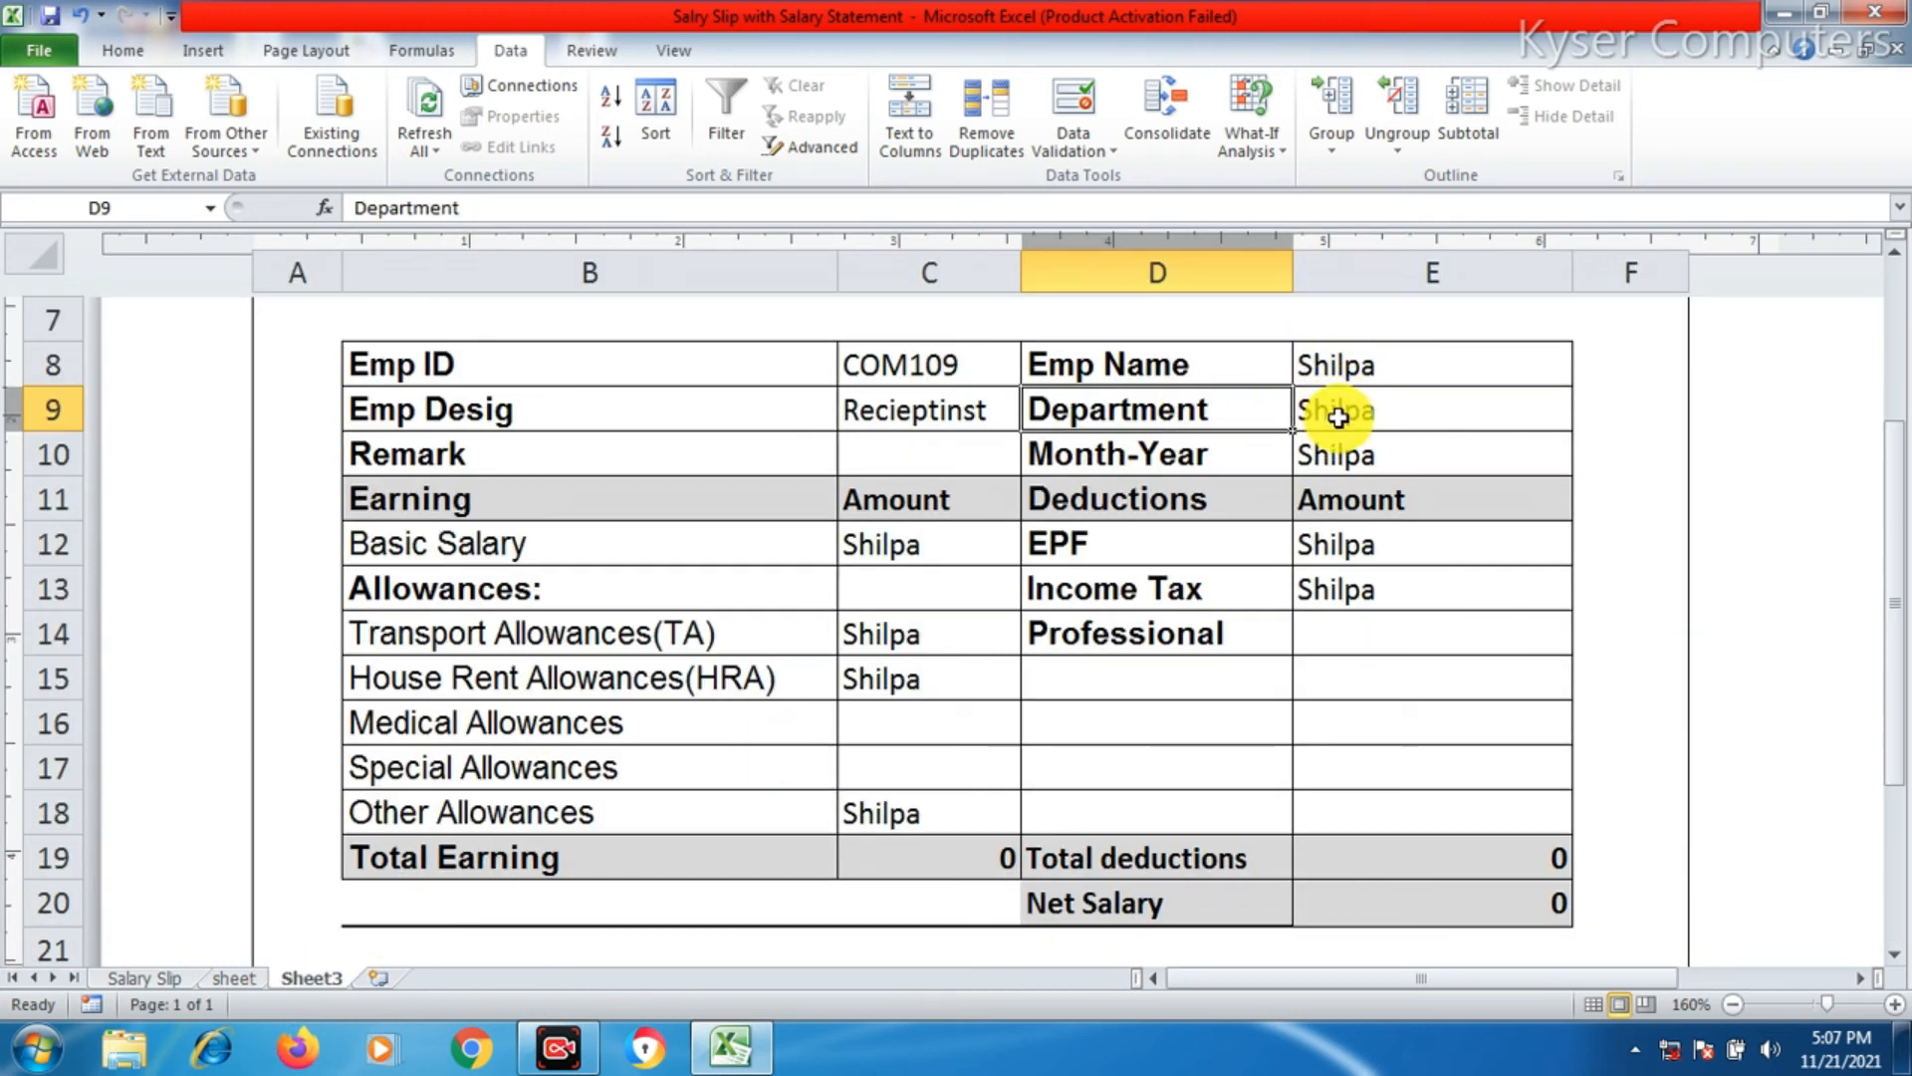
{"action": "left_click", "coordinate": [1337, 416]}
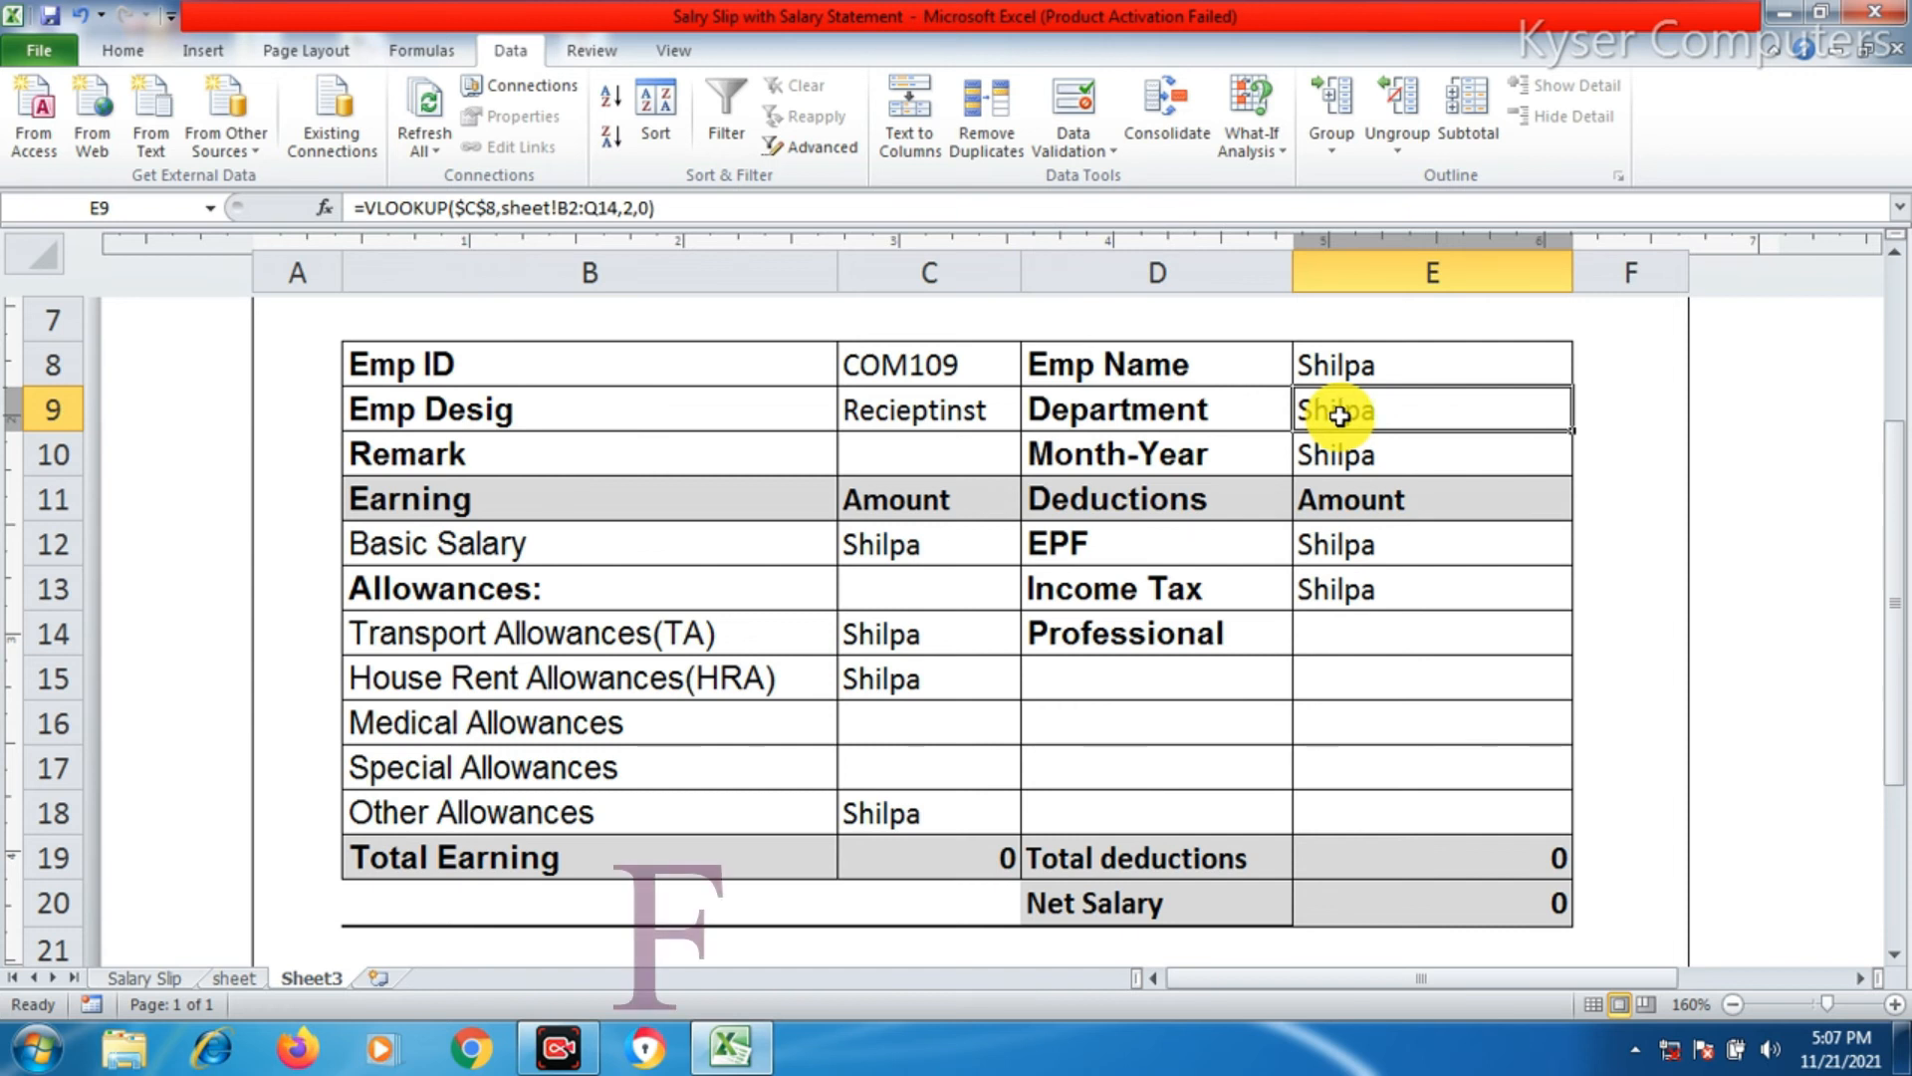
{"action": "key", "text": "F2"}
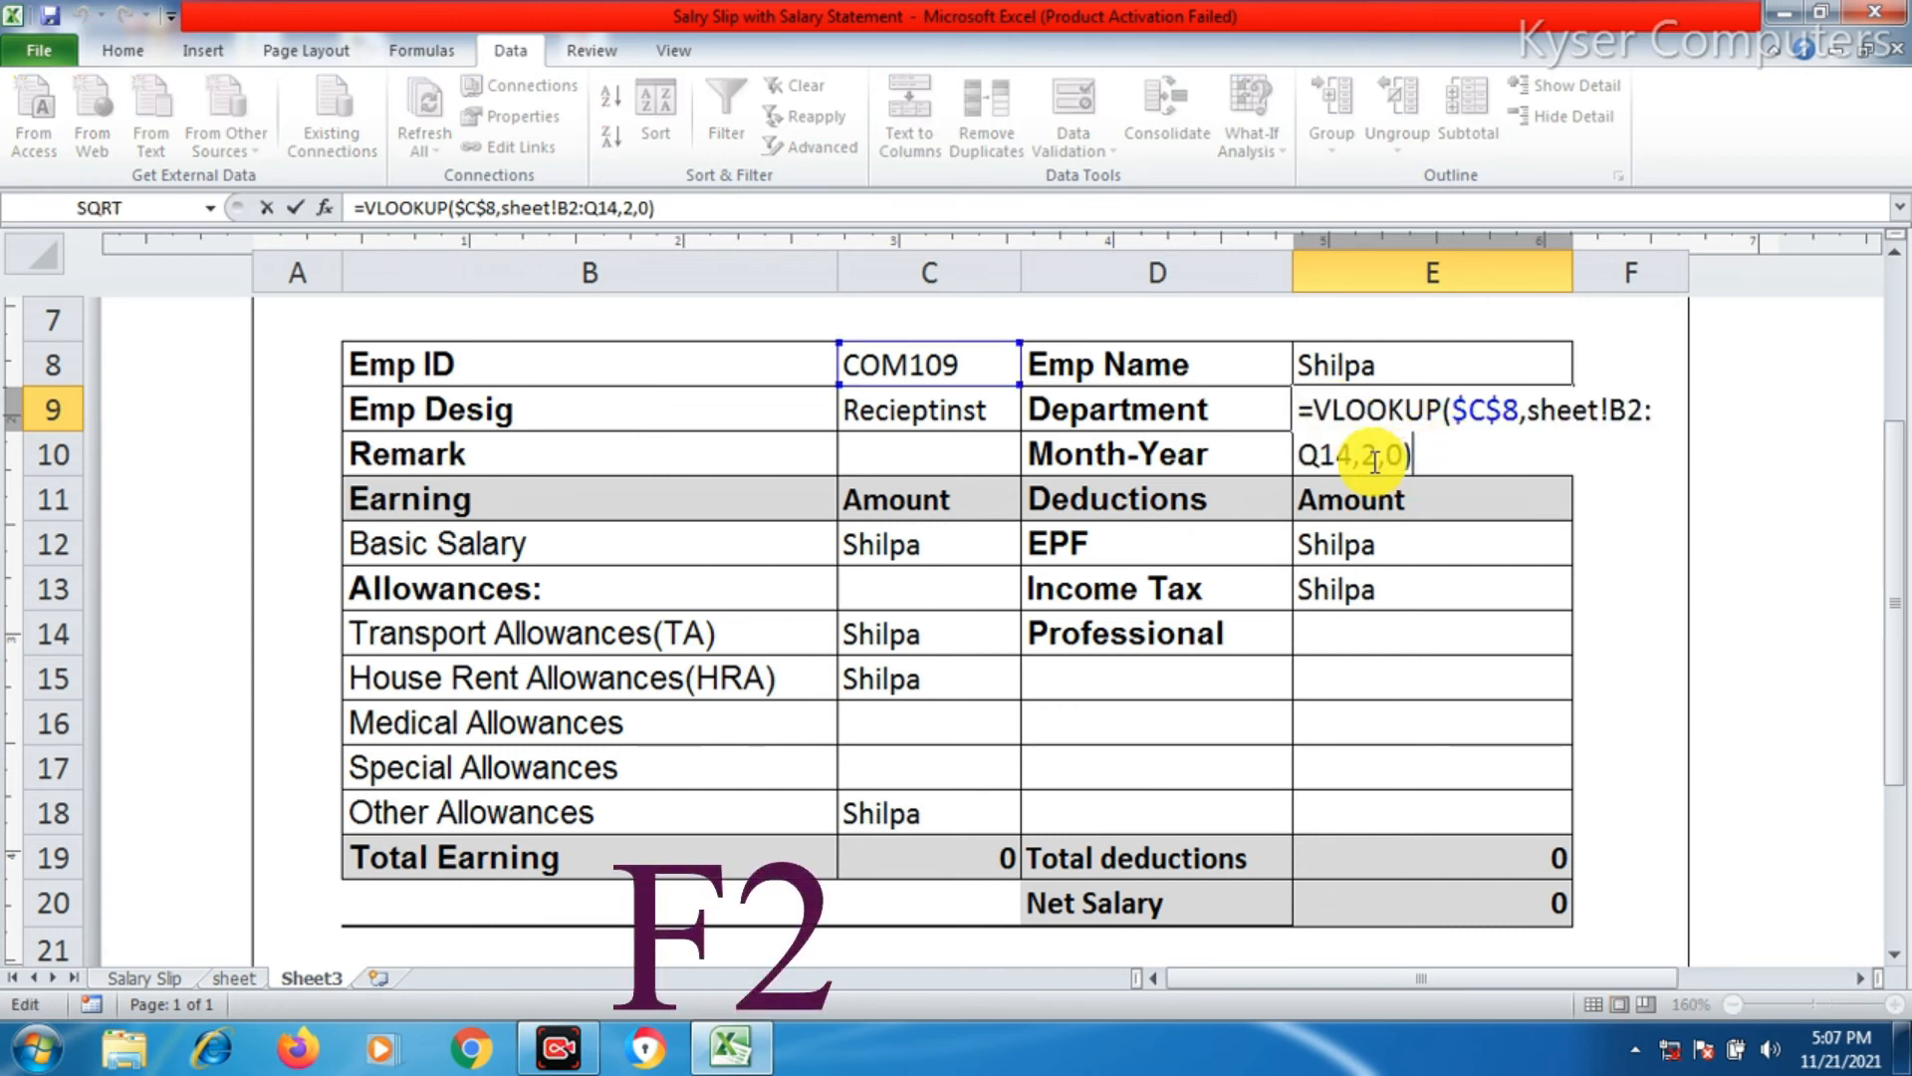
{"action": "left_click", "coordinate": [1373, 456]}
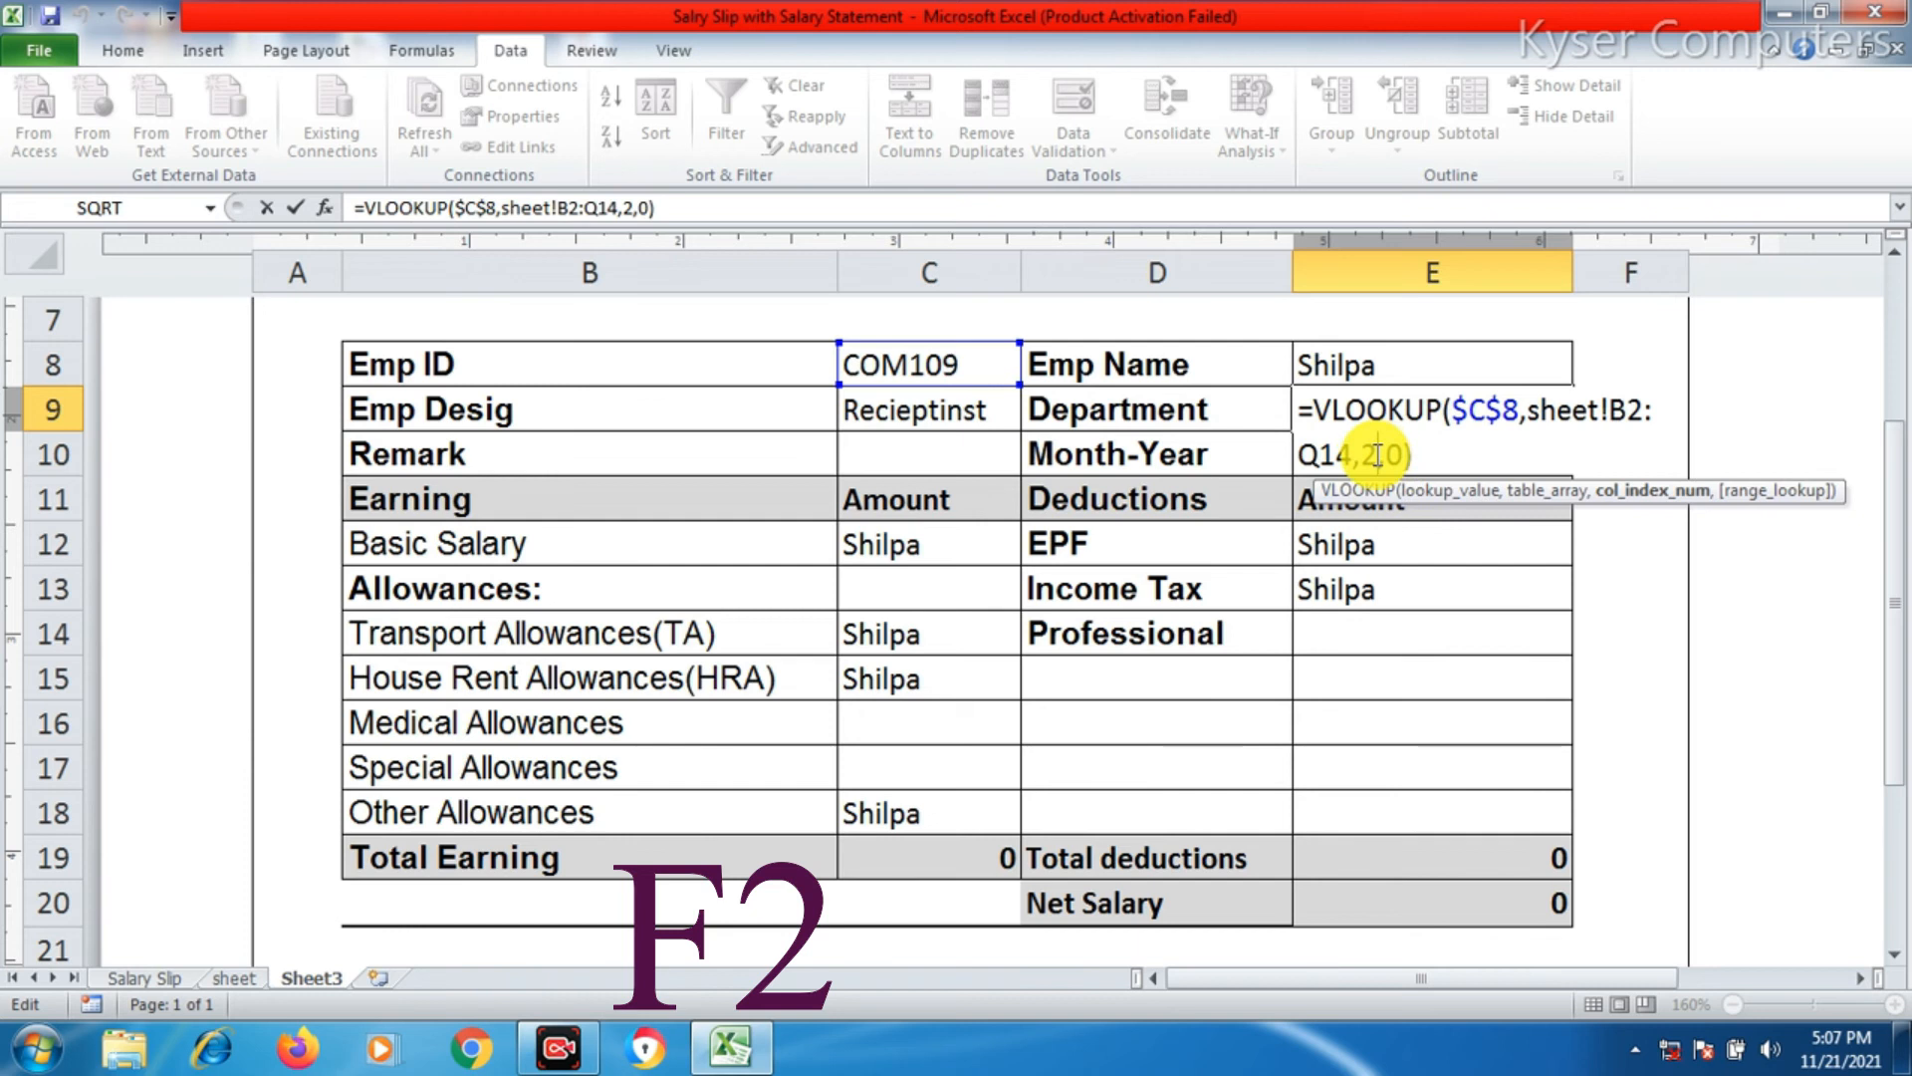
{"action": "key", "text": "BackSpace"}
{"action": "type", "text": "4"}
{"action": "key", "text": "Return"}
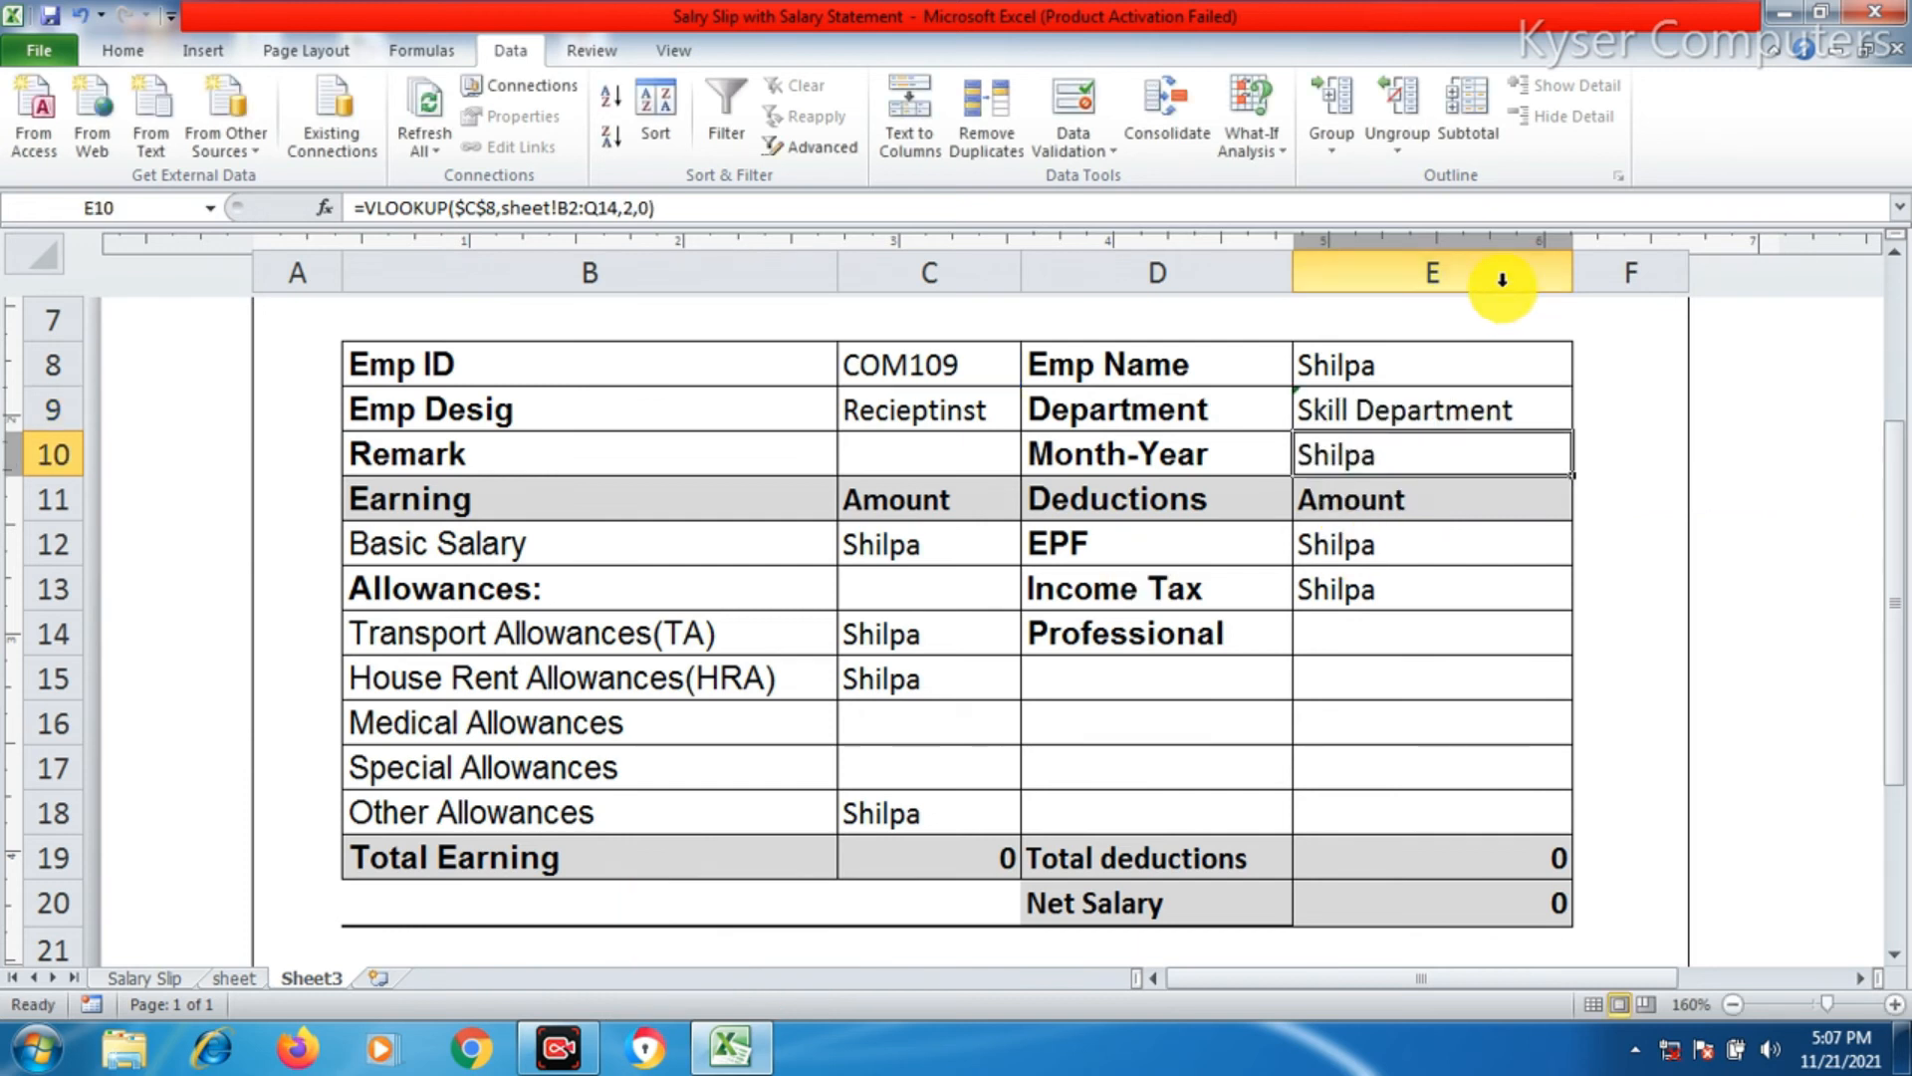
{"action": "left_click", "coordinate": [1455, 411]}
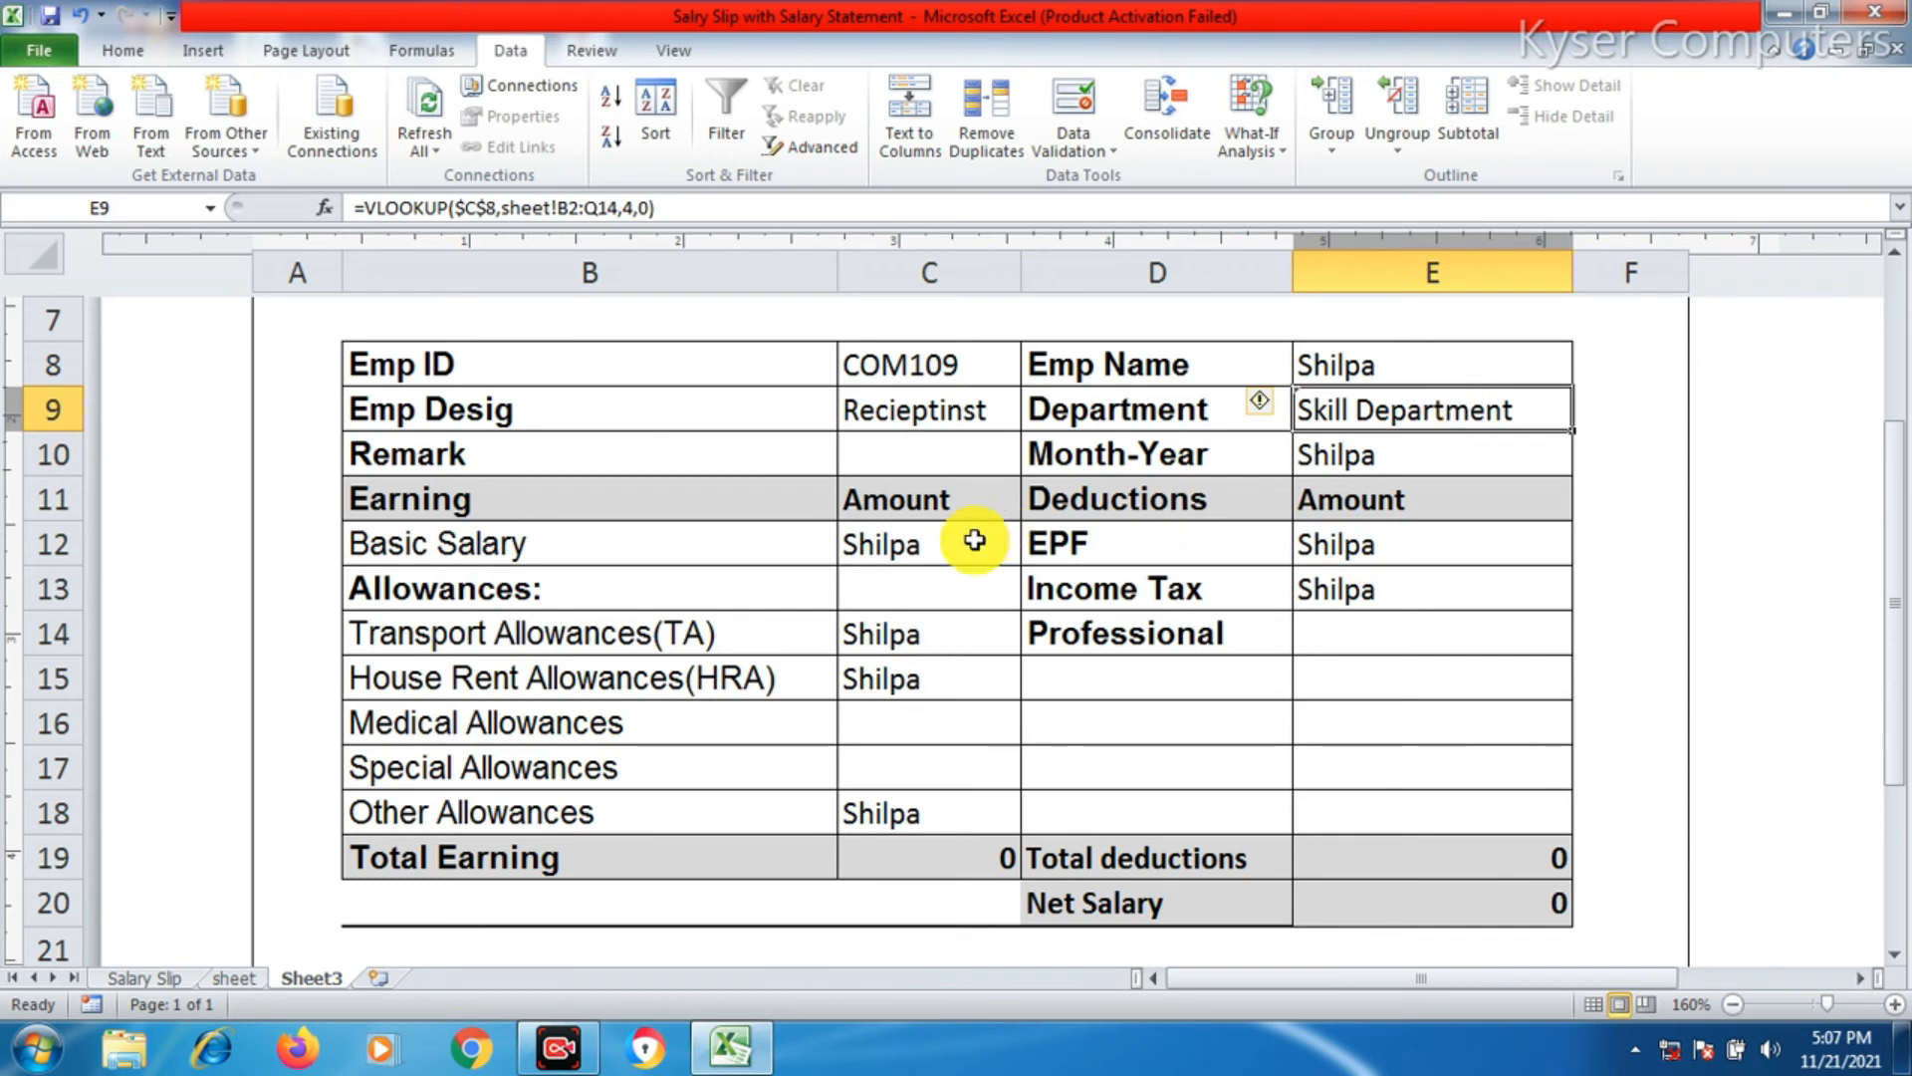
- Check the Month-Year column number on the salary statement and set the column index in the E10 formula to 5
{"action": "left_click", "coordinate": [1388, 470]}
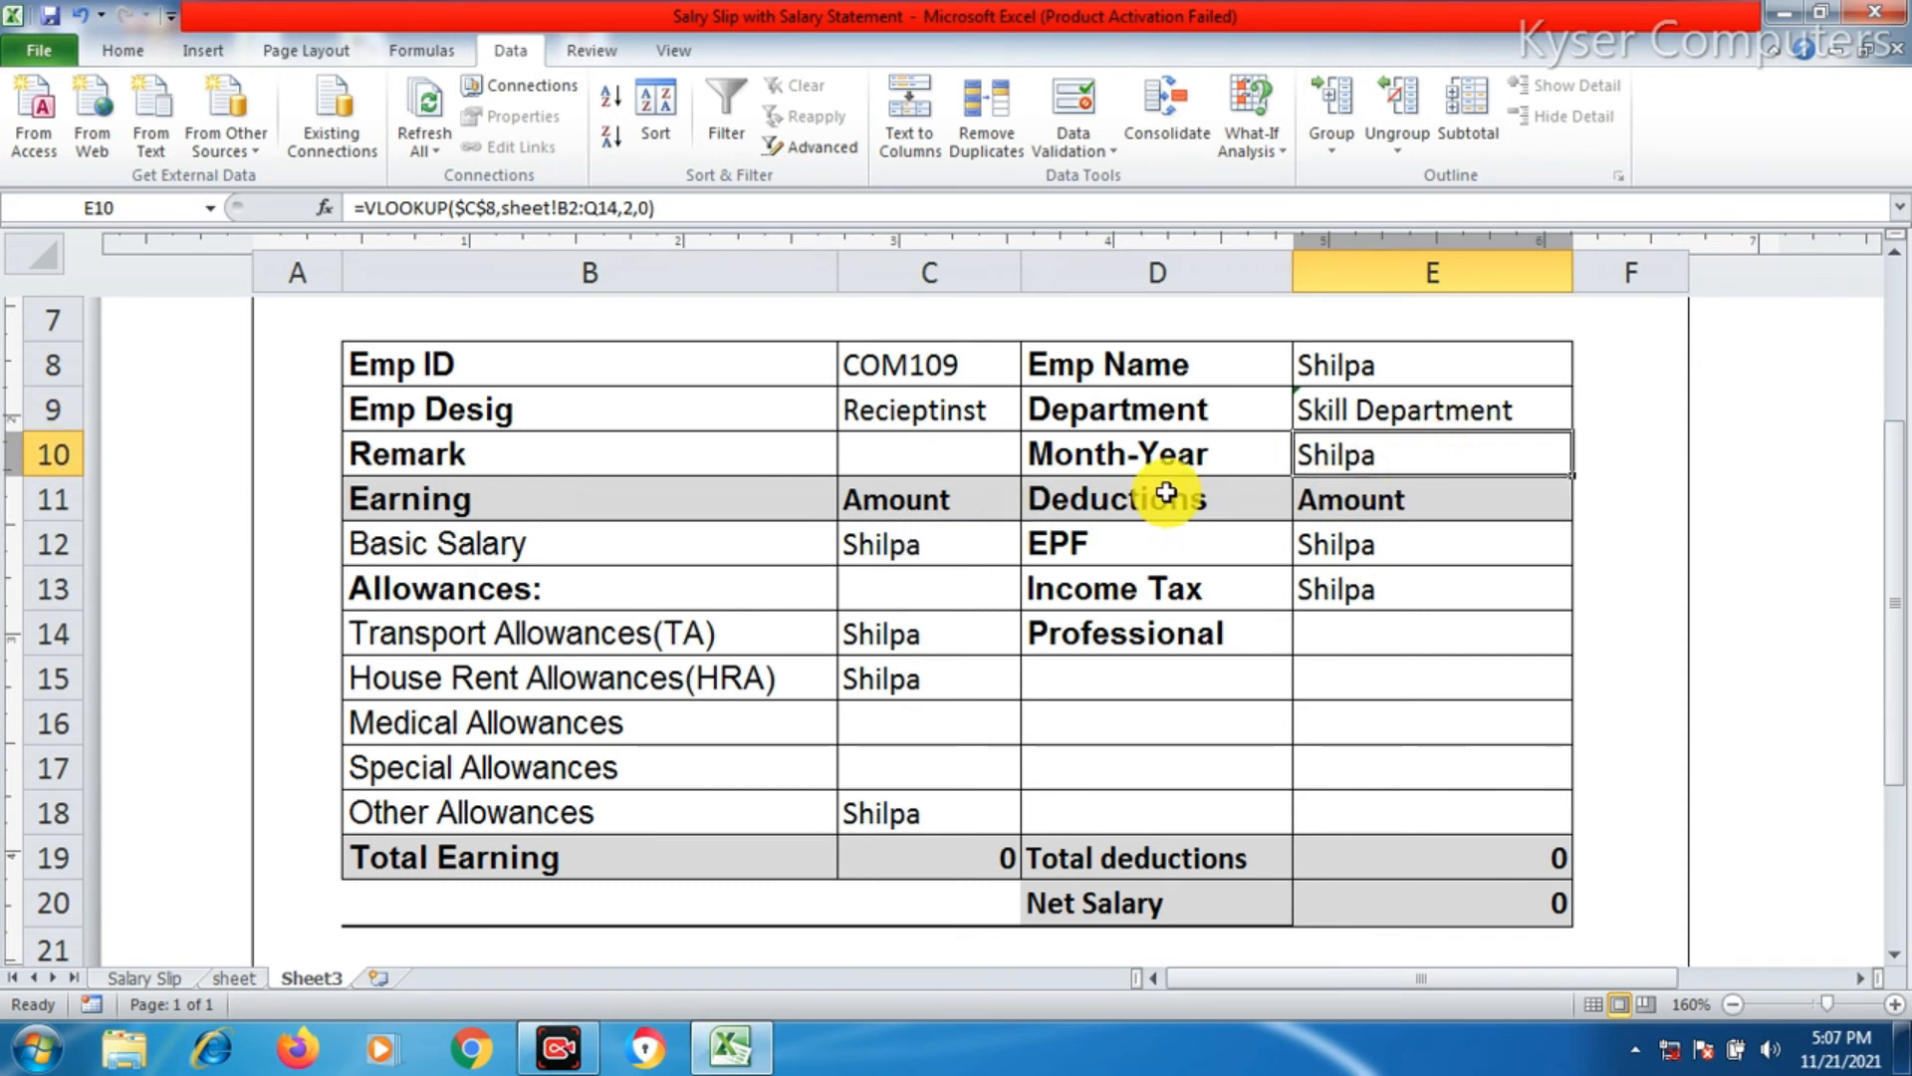
{"action": "left_click", "coordinate": [229, 974]}
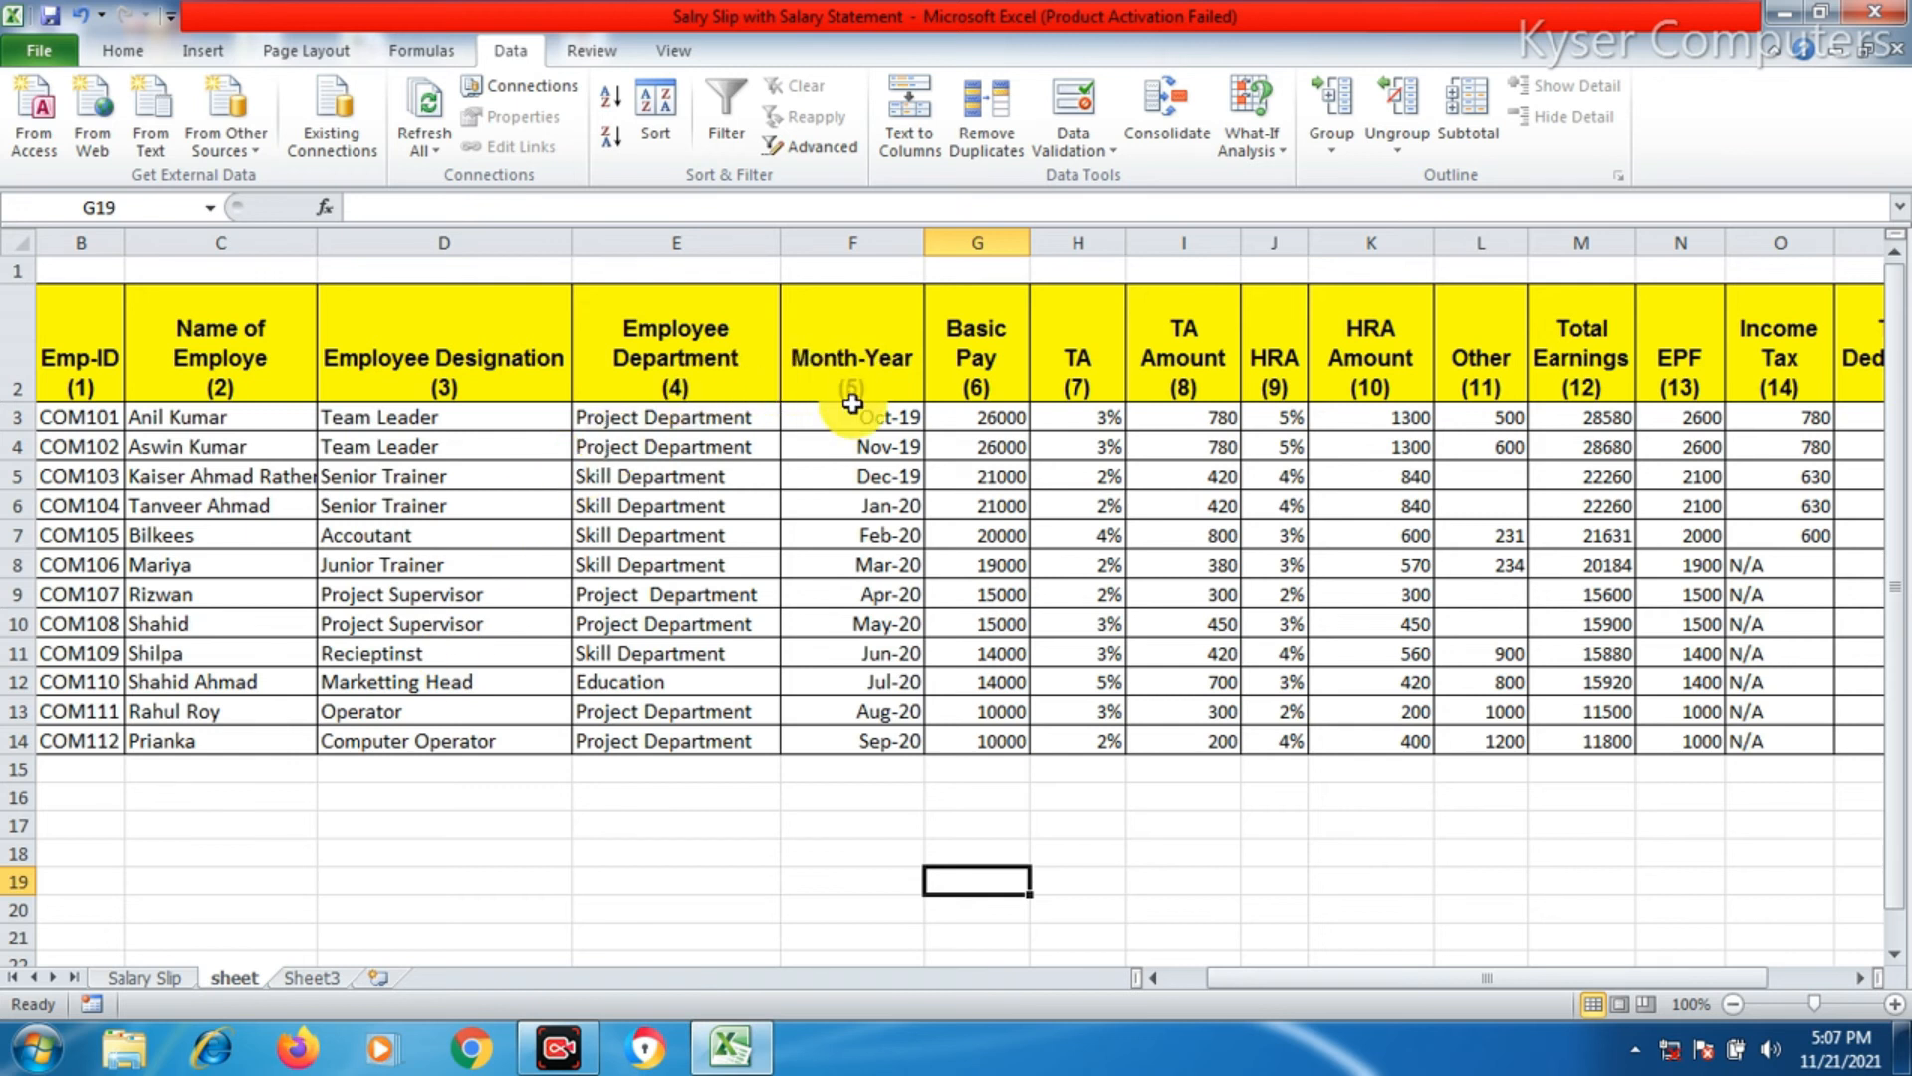
{"action": "left_click", "coordinate": [325, 976]}
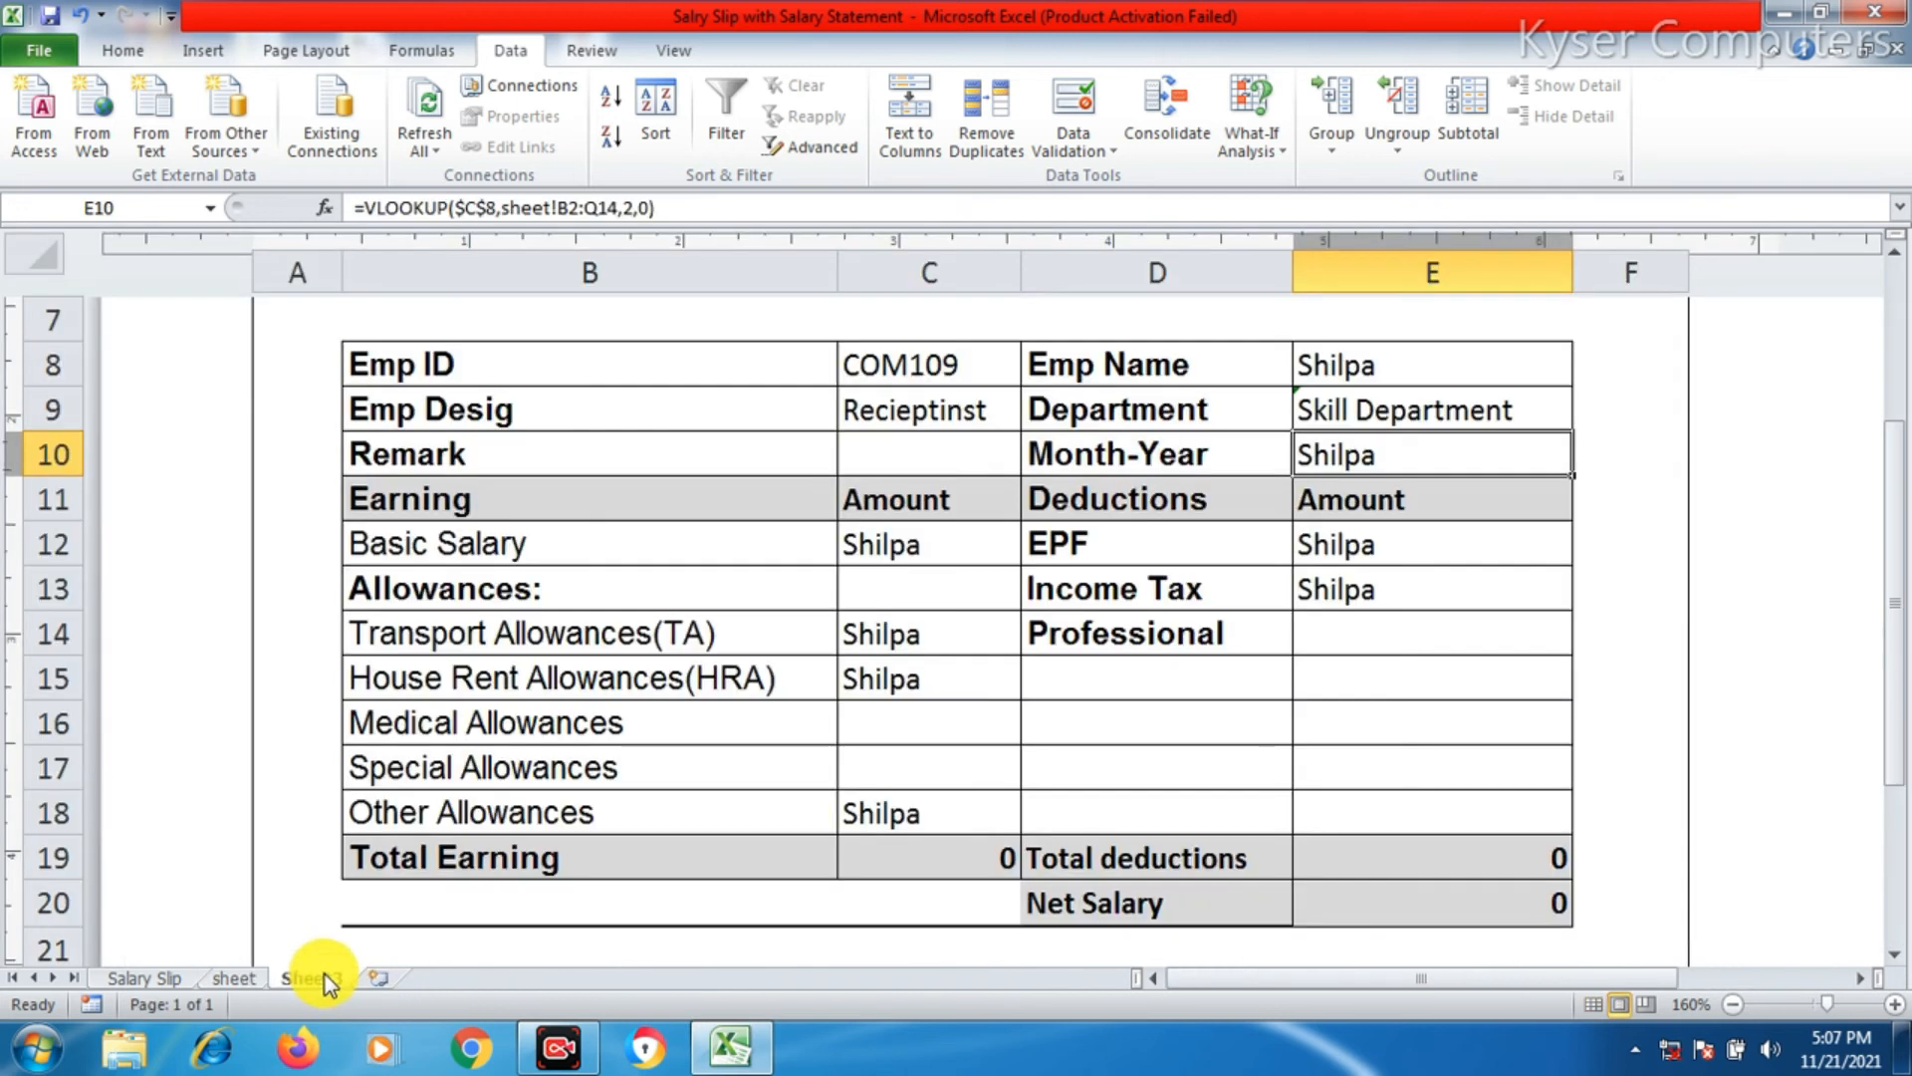
{"action": "double_click", "coordinate": [1341, 461]}
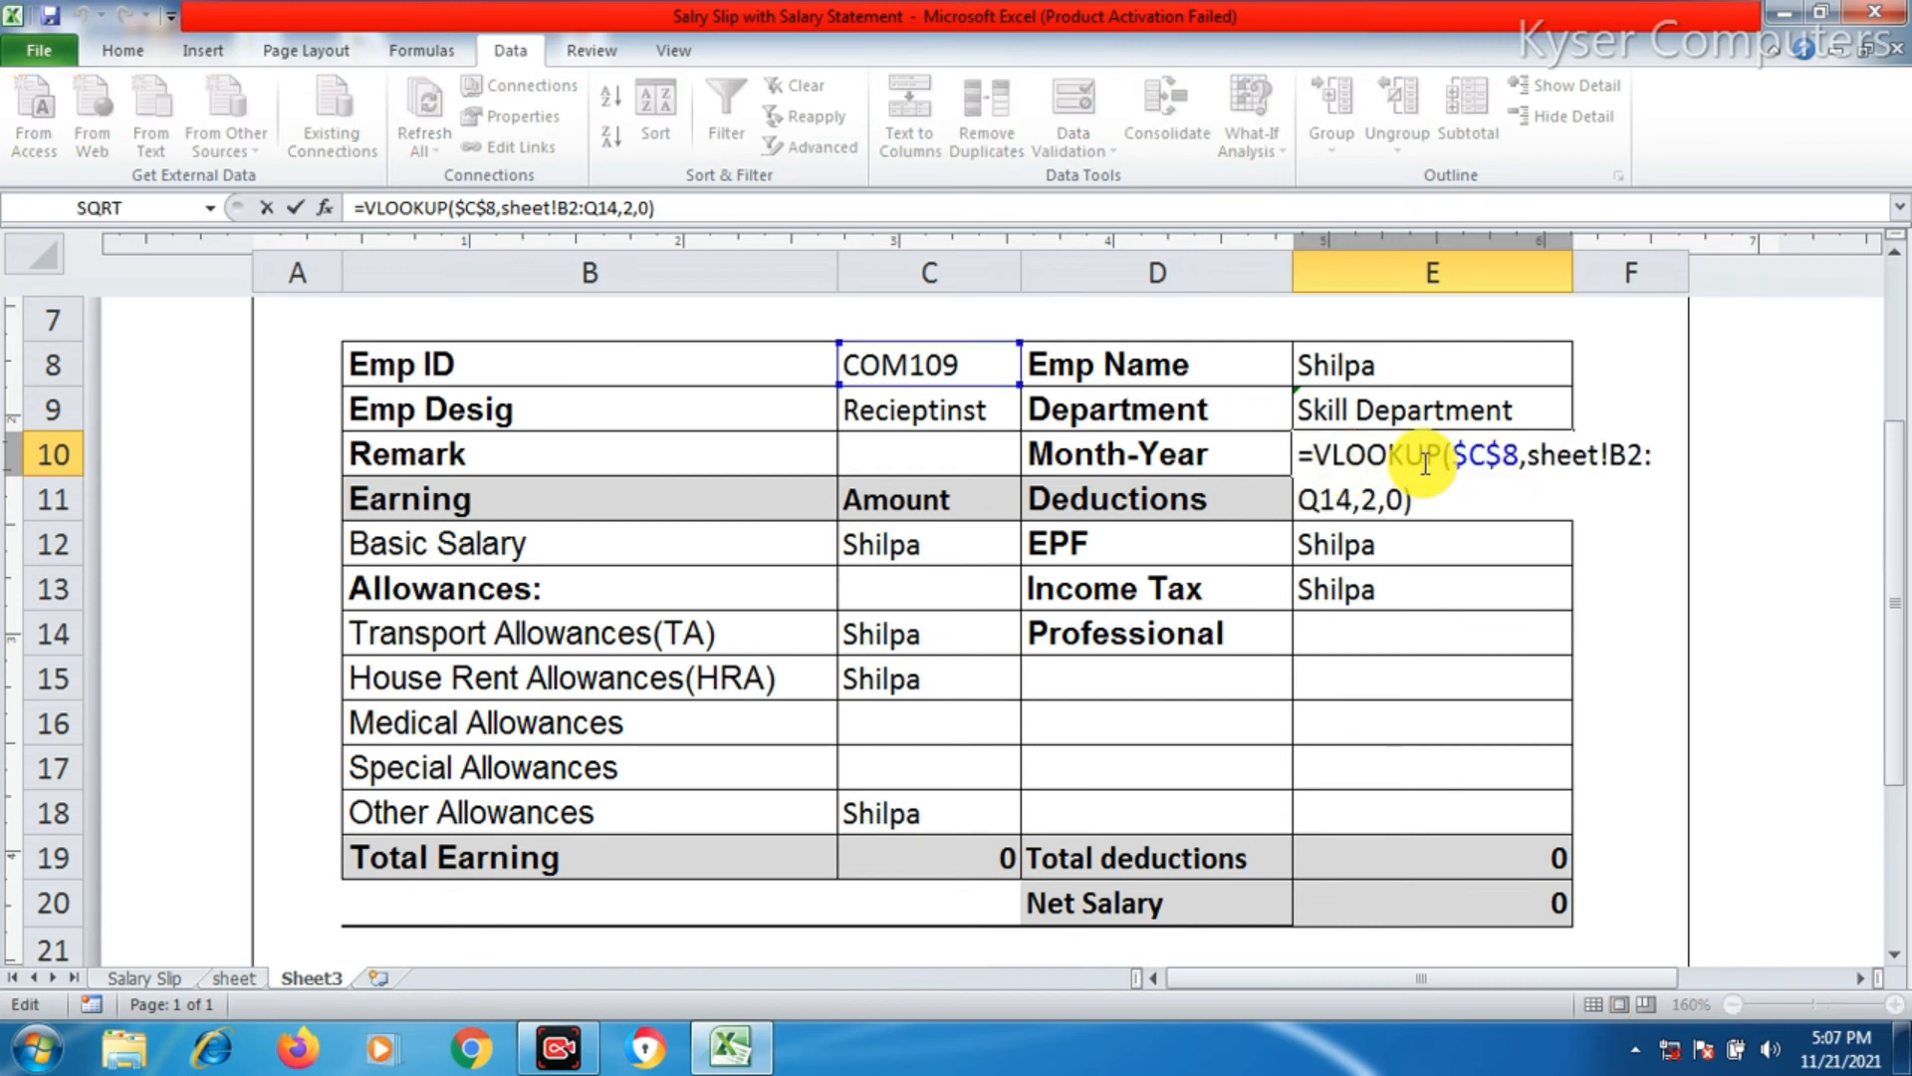
{"action": "double_click", "coordinate": [1370, 498]}
{"action": "type", "text": "5"}
{"action": "key", "text": "Return"}
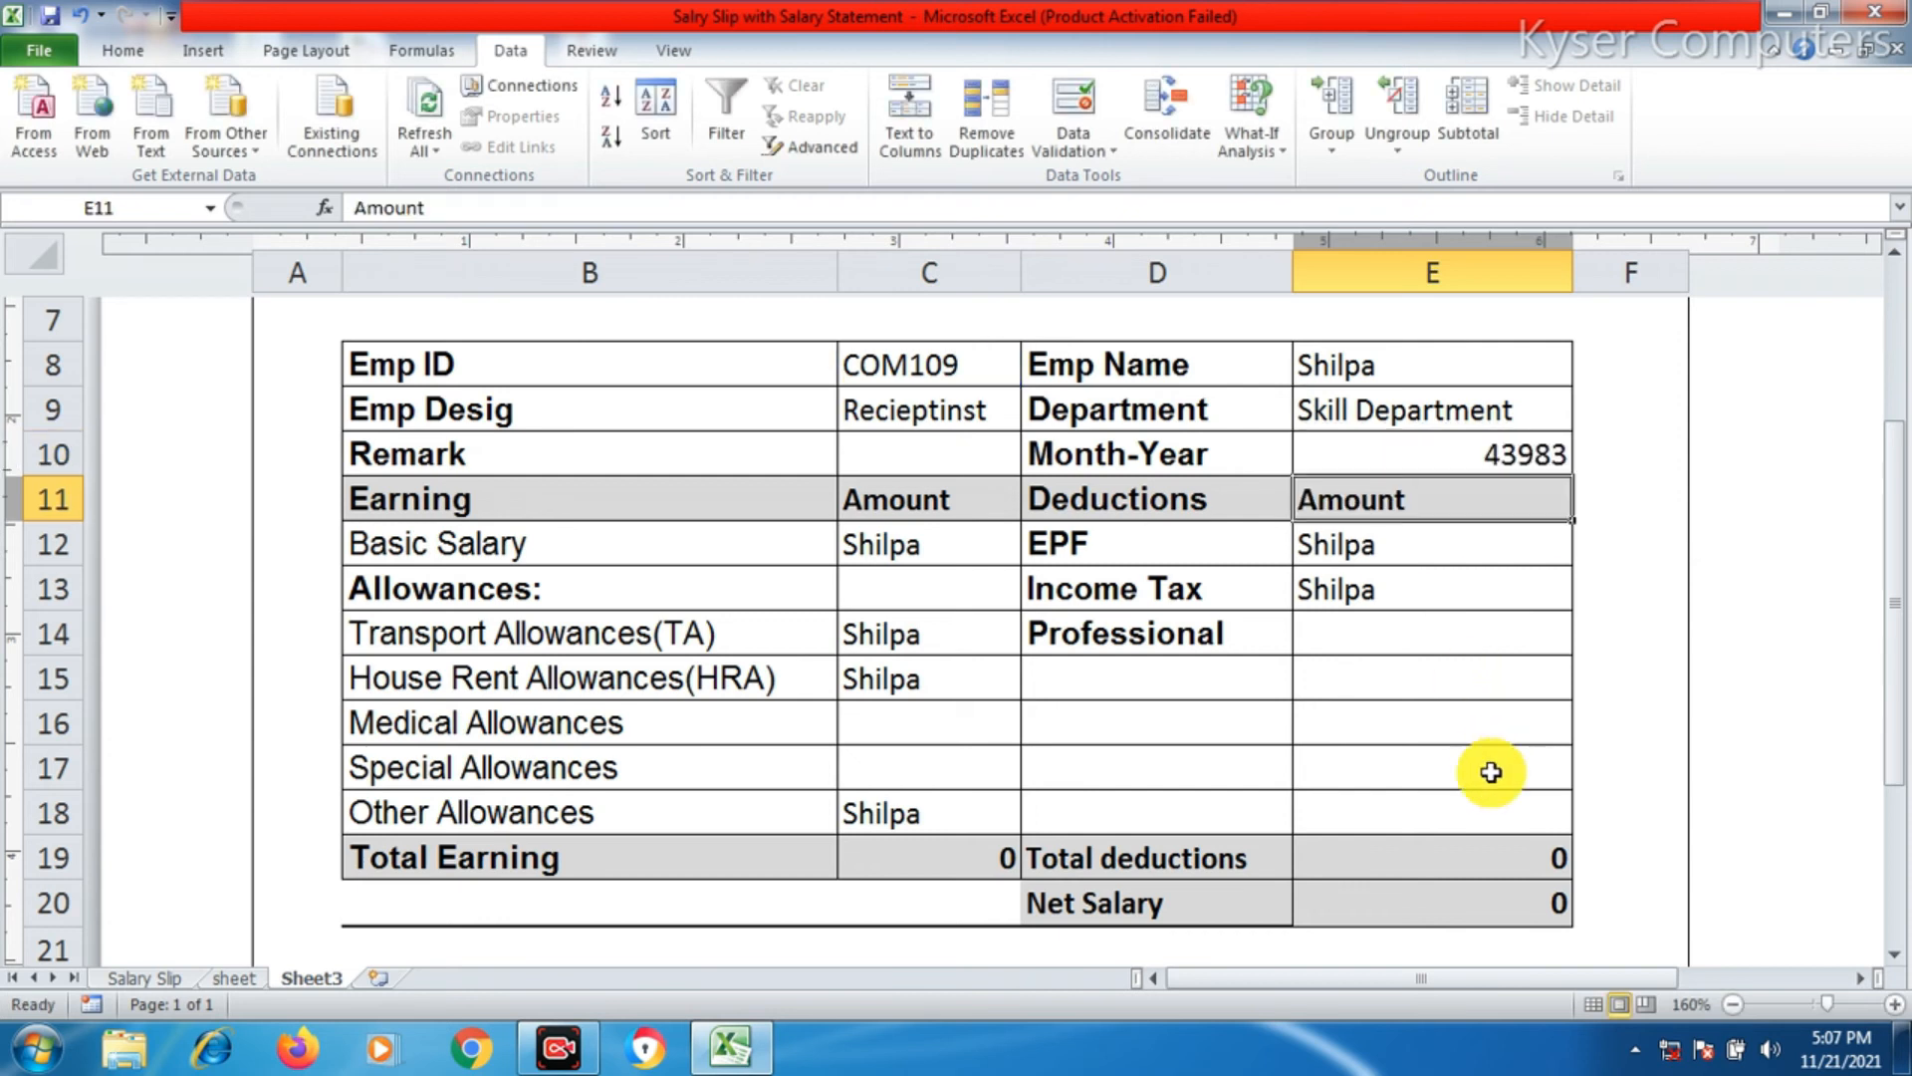
- Format the Month-Year cell E10 as a date of the type Mar-01
{"action": "left_click", "coordinate": [1440, 462]}
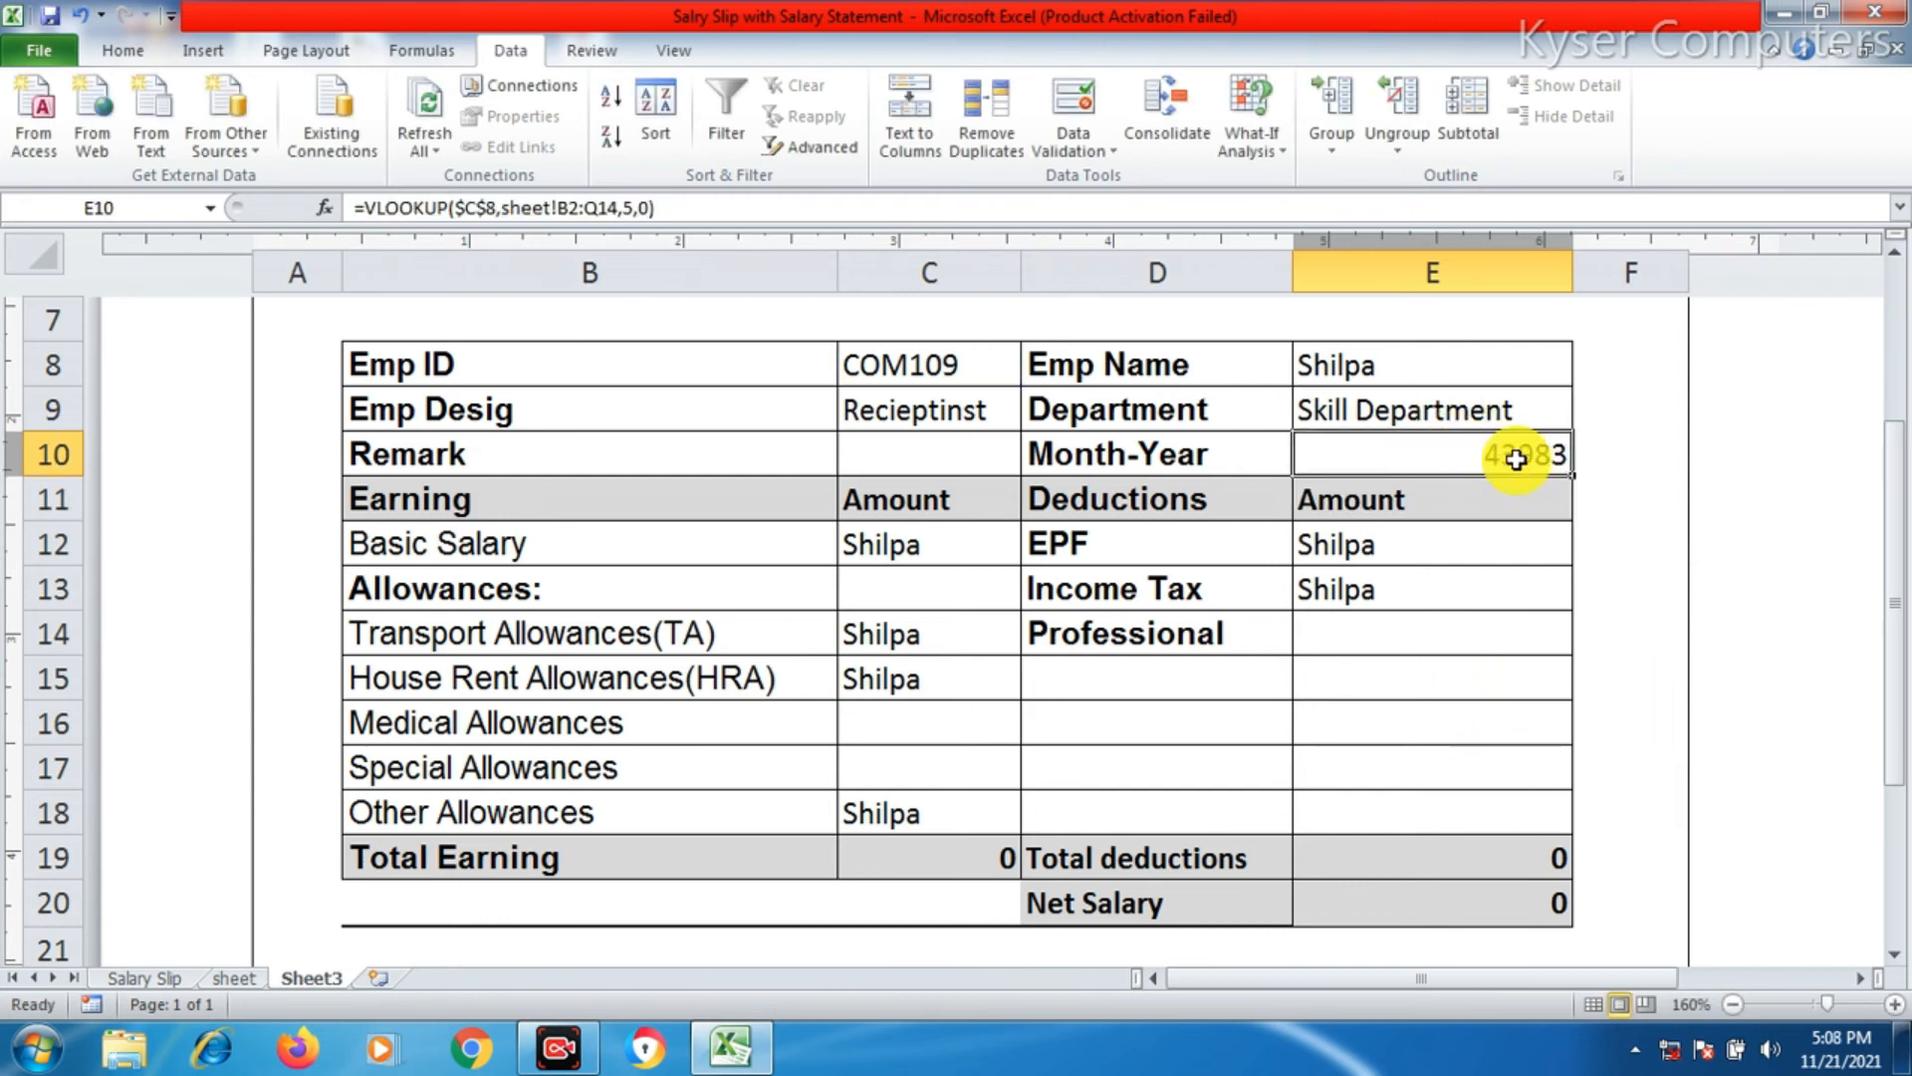
{"action": "right_click", "coordinate": [1456, 459]}
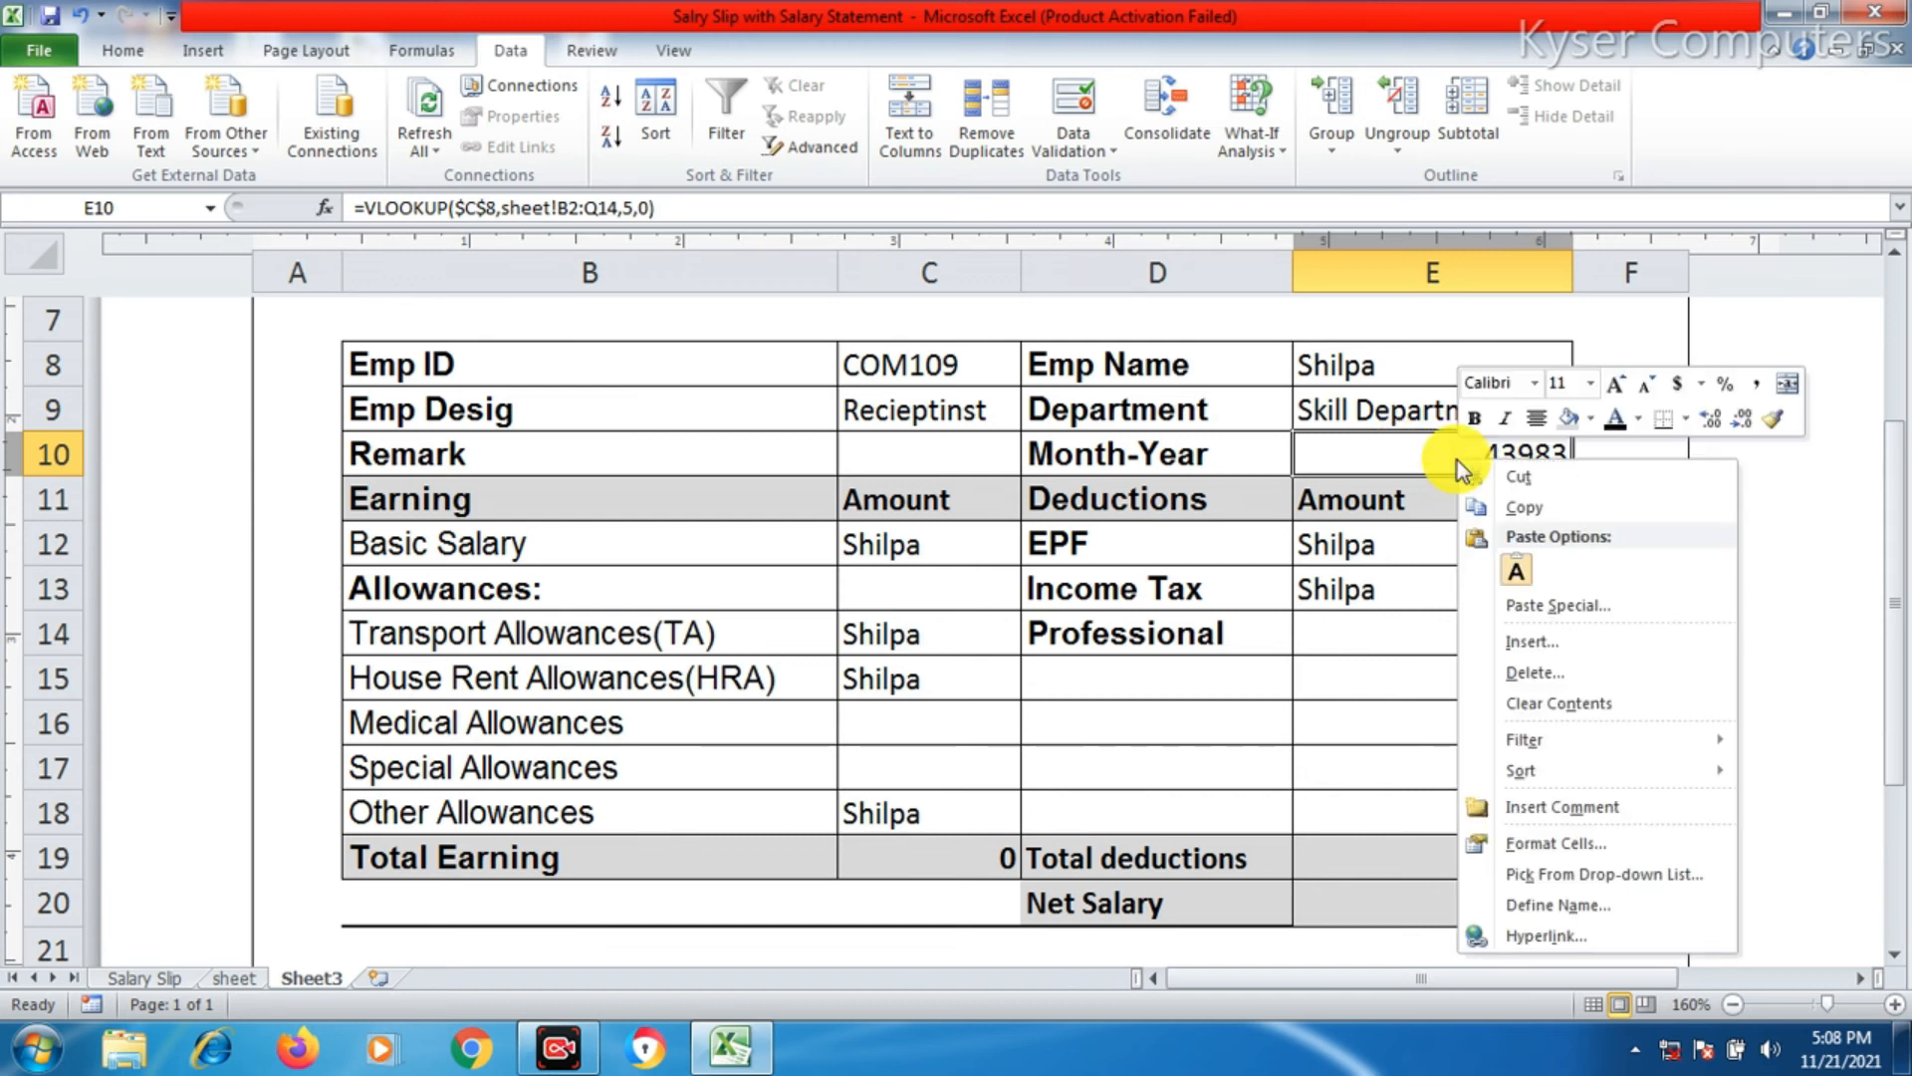
{"action": "left_click", "coordinate": [123, 50]}
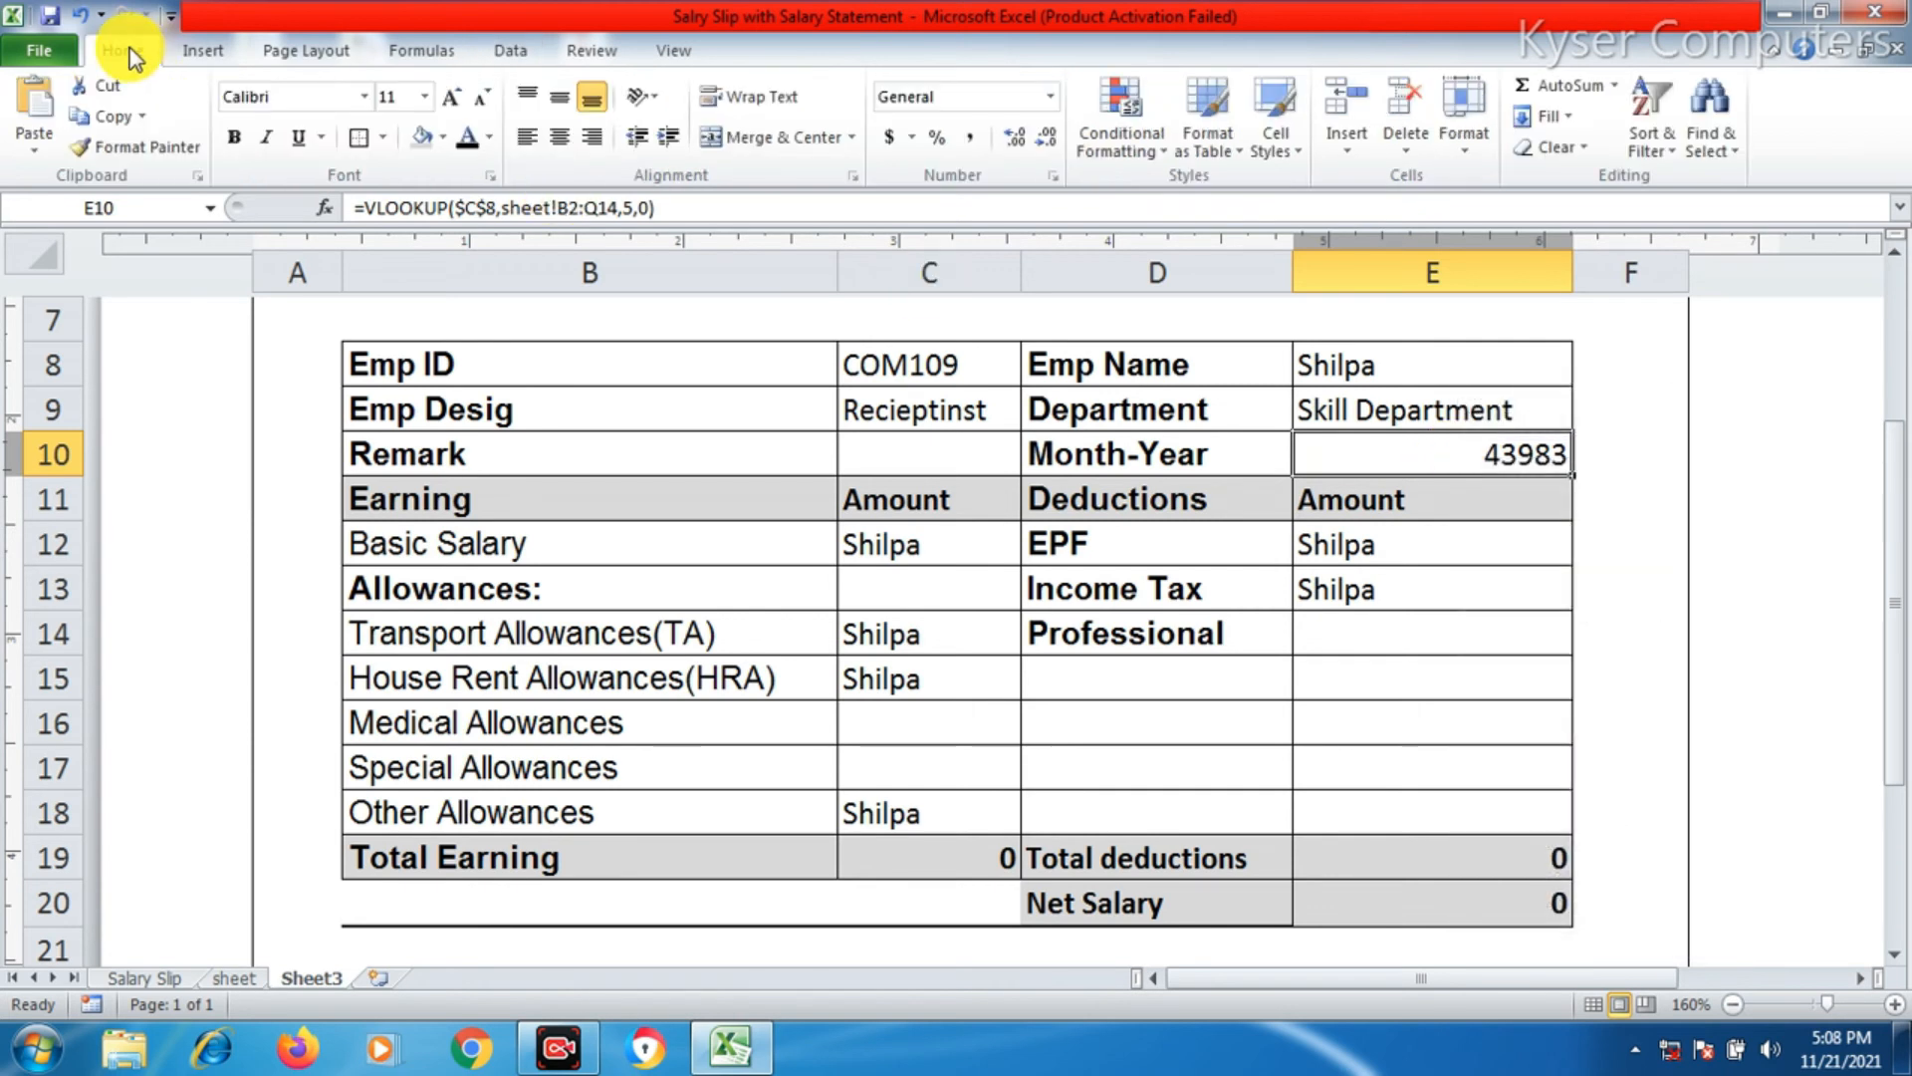
{"action": "left_click", "coordinate": [1054, 175]}
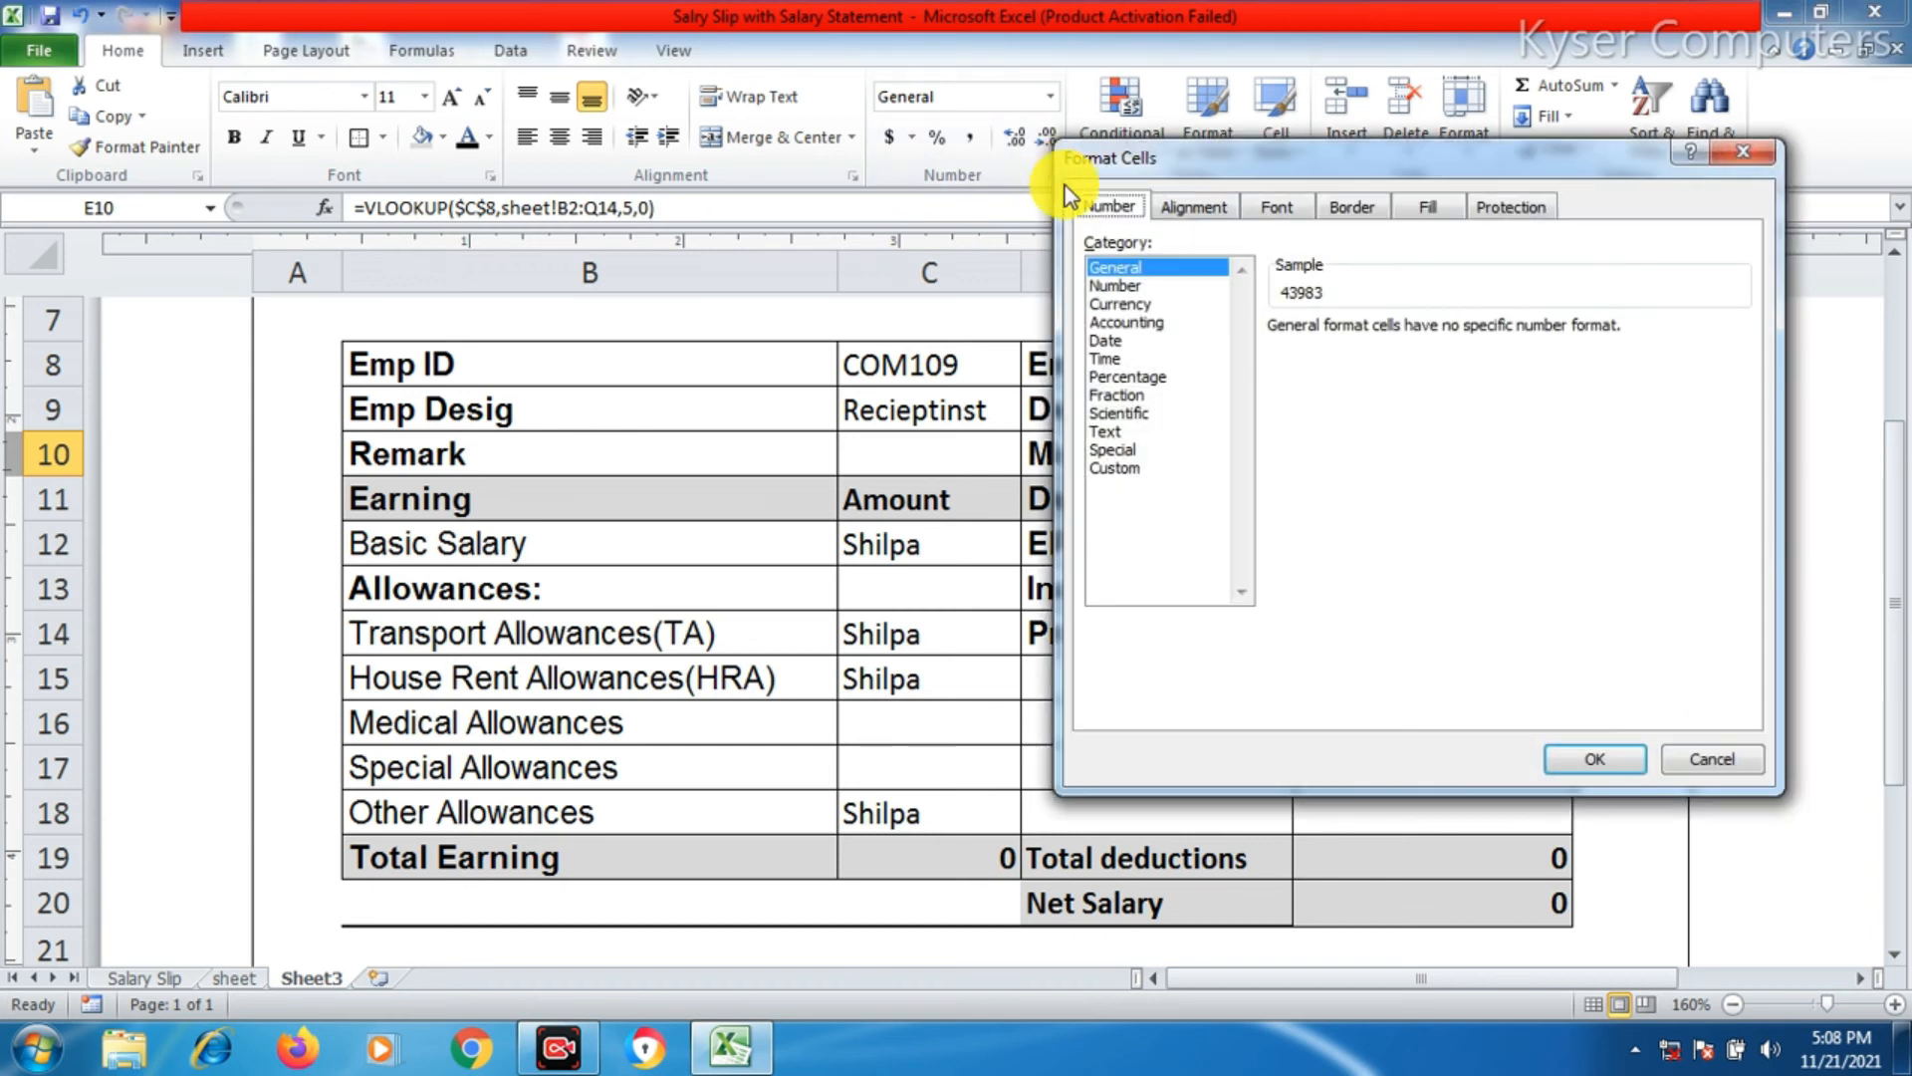
{"action": "left_click", "coordinate": [1119, 340]}
{"action": "left_click_drag", "start_coordinate": [1737, 379], "coordinate": [1735, 393]}
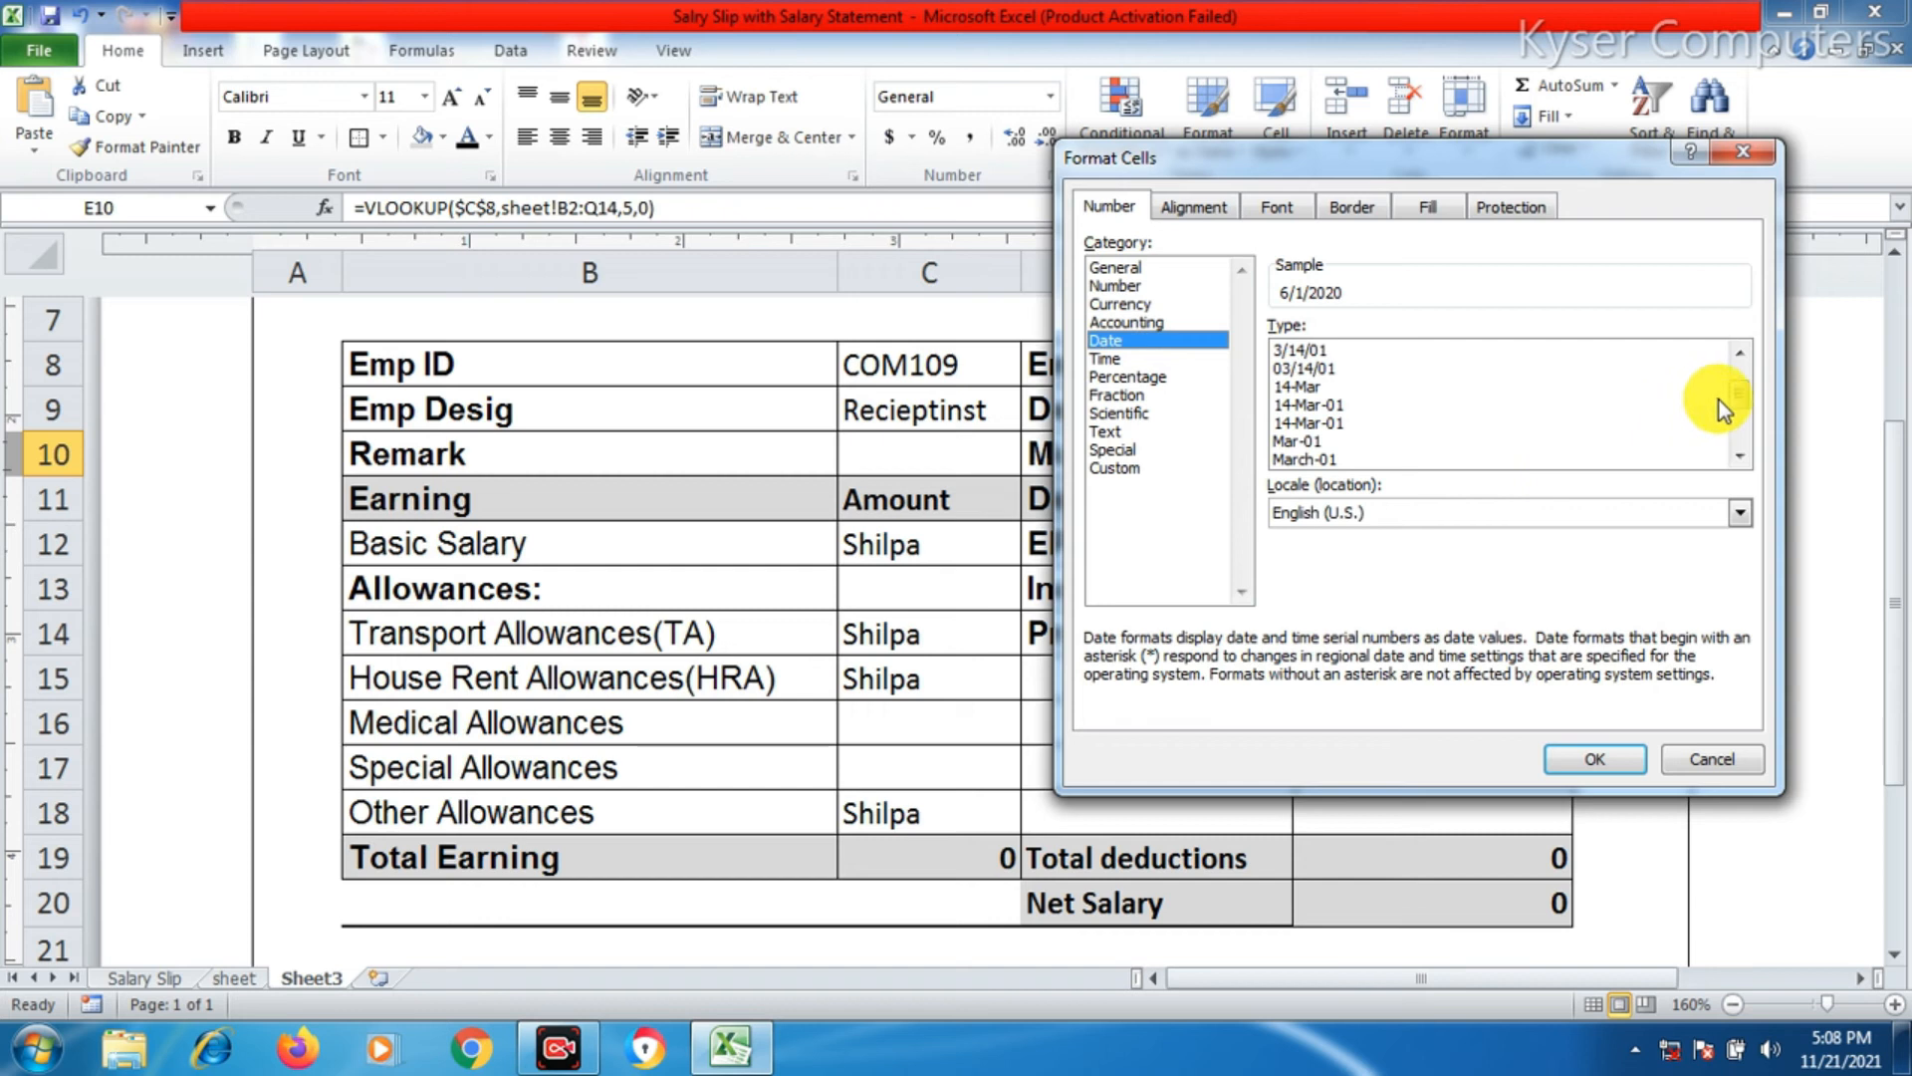
{"action": "mouse_move", "coordinate": [1735, 398]}
{"action": "left_mouse_down"}
{"action": "mouse_move", "coordinate": [1729, 438]}
{"action": "mouse_move", "coordinate": [1733, 392]}
{"action": "mouse_move", "coordinate": [1738, 423]}
{"action": "left_mouse_up"}
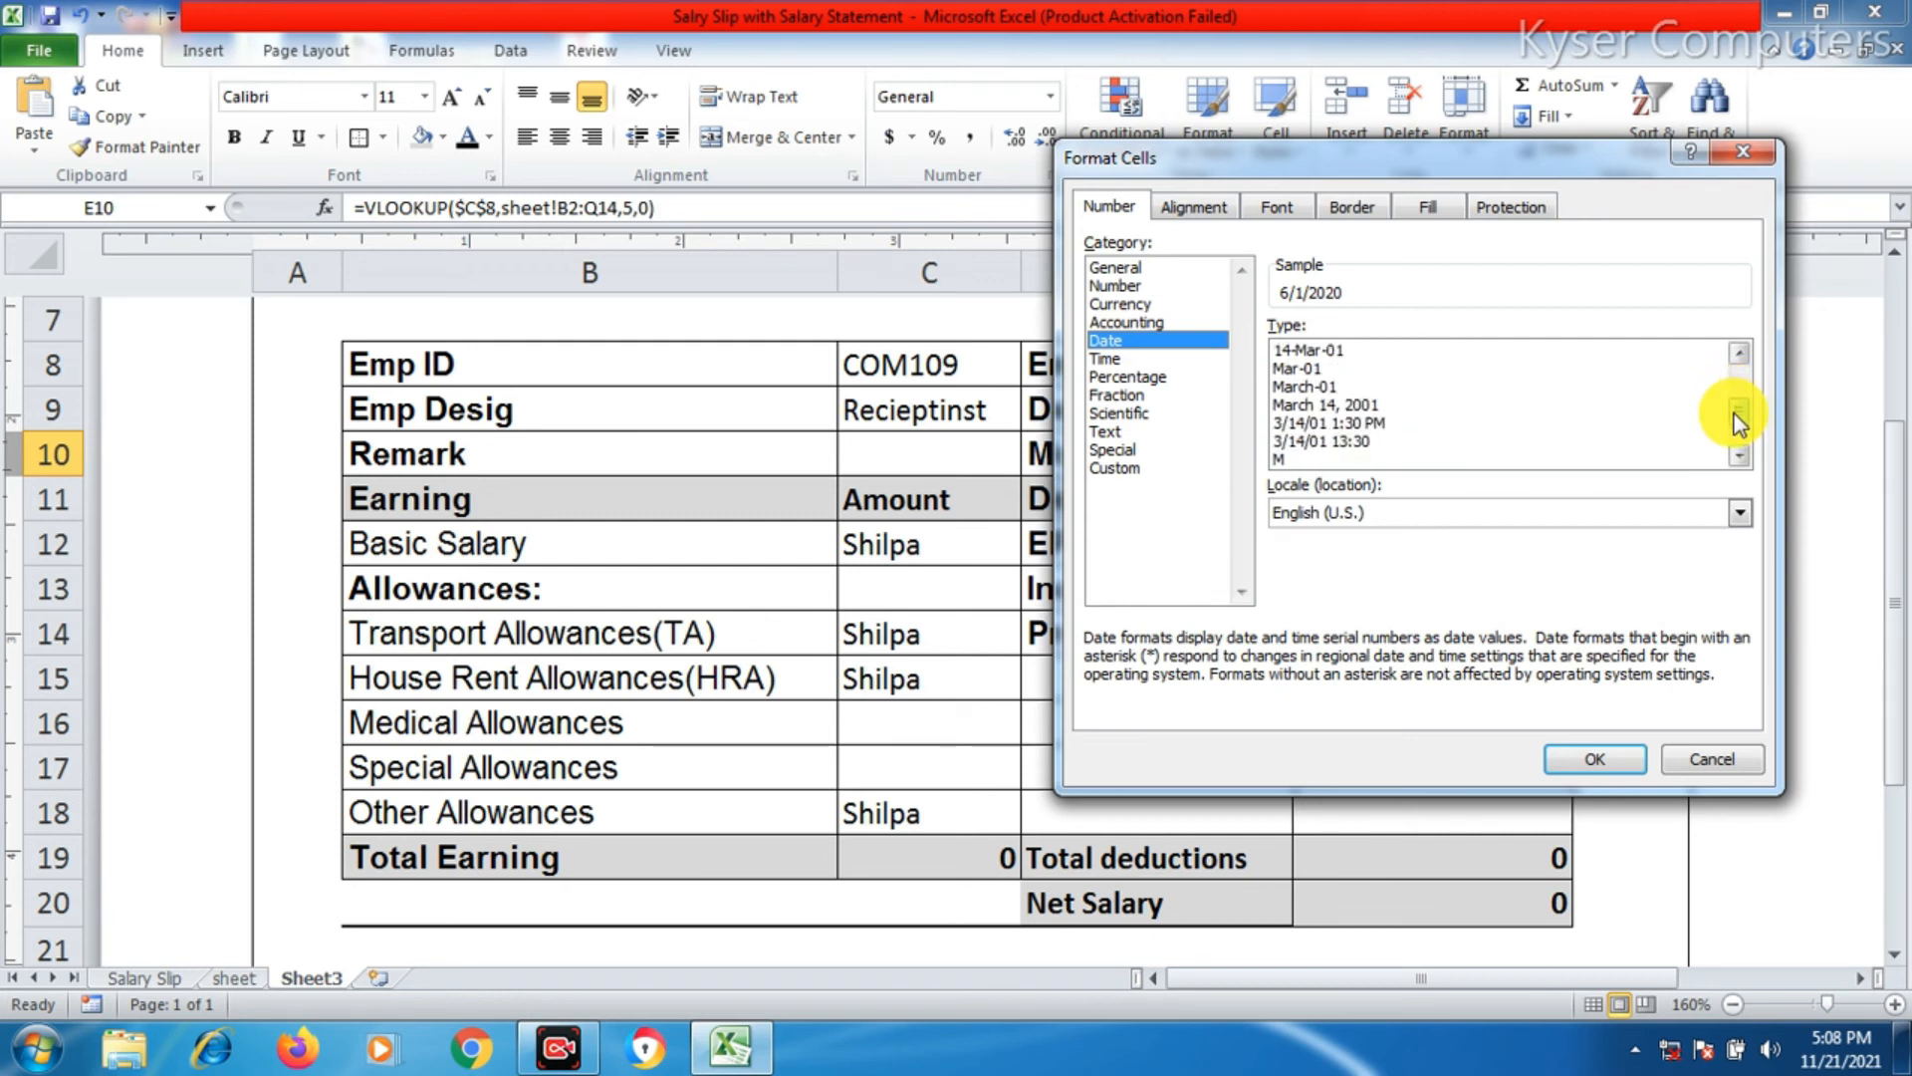
{"action": "left_click", "coordinate": [1320, 368]}
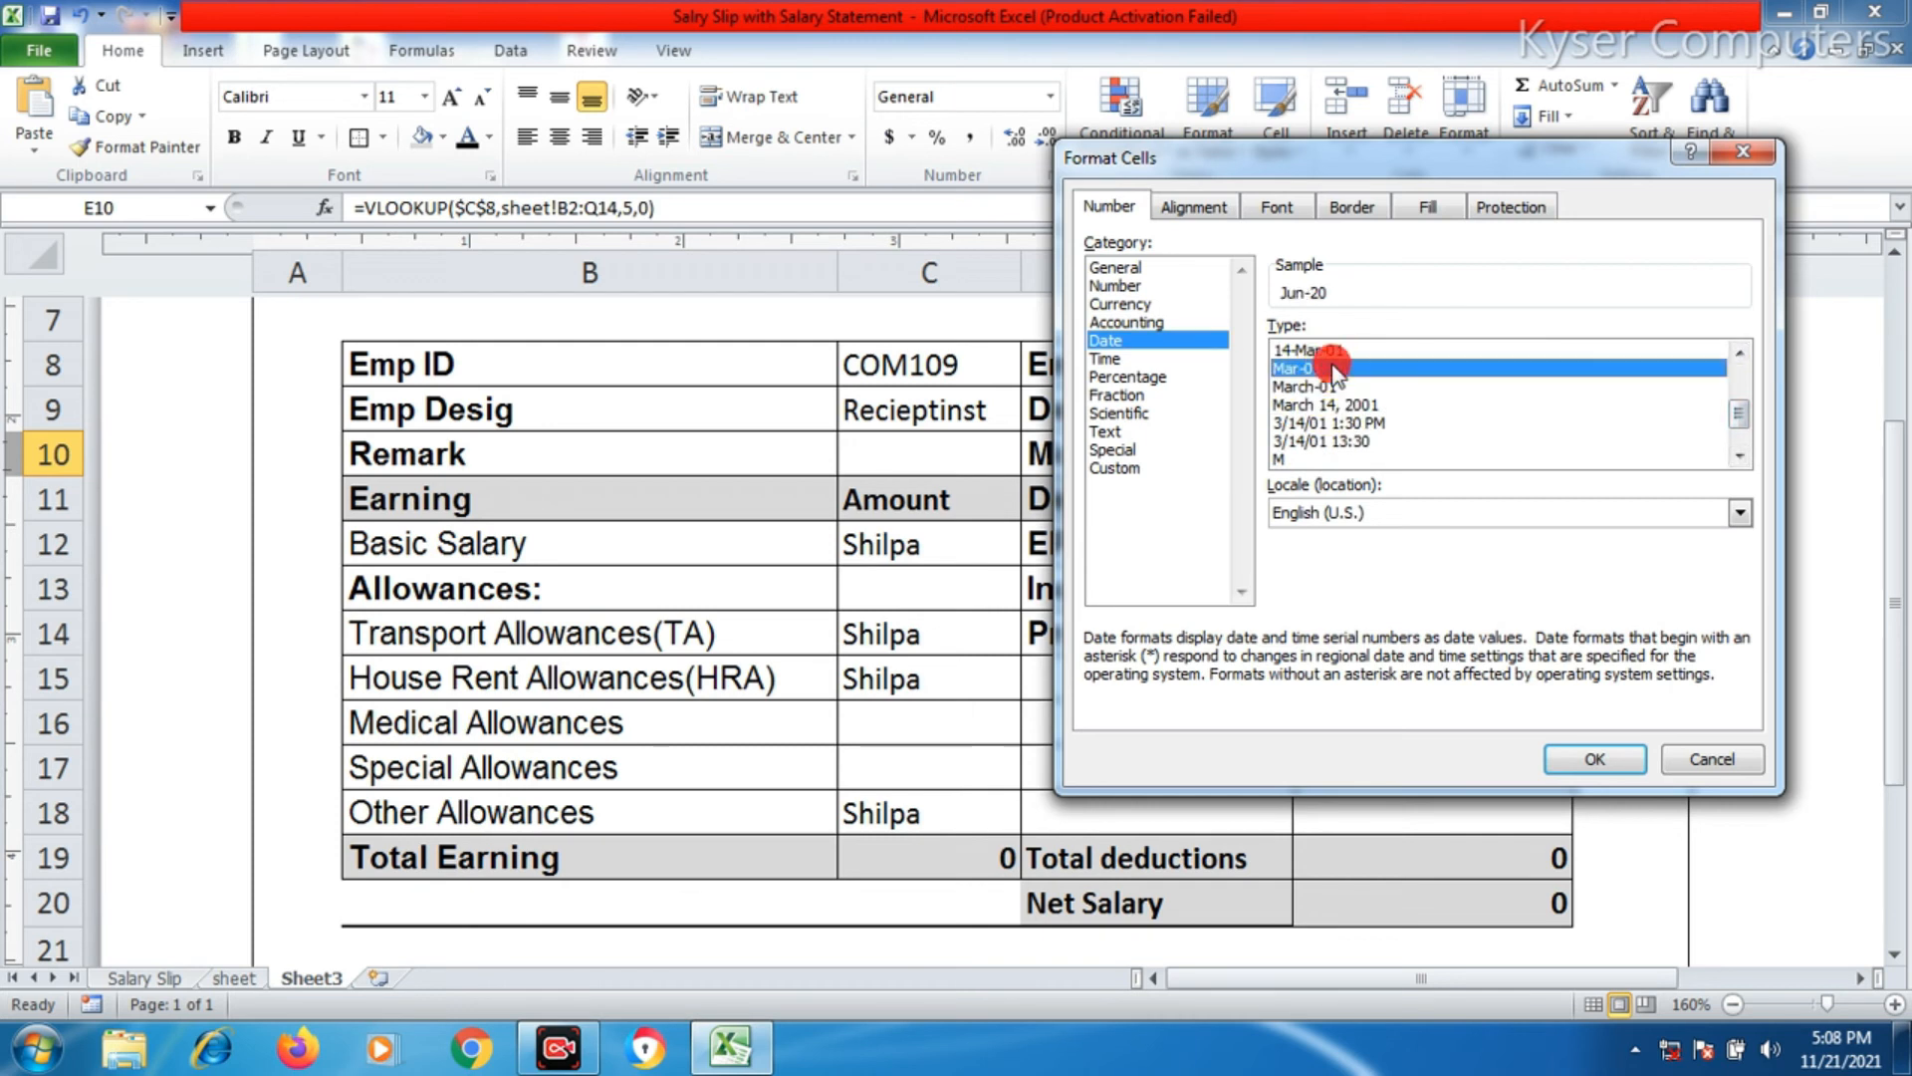
{"action": "left_click", "coordinate": [1586, 760]}
{"action": "left_click", "coordinate": [1525, 530]}
{"action": "left_click", "coordinate": [1525, 464]}
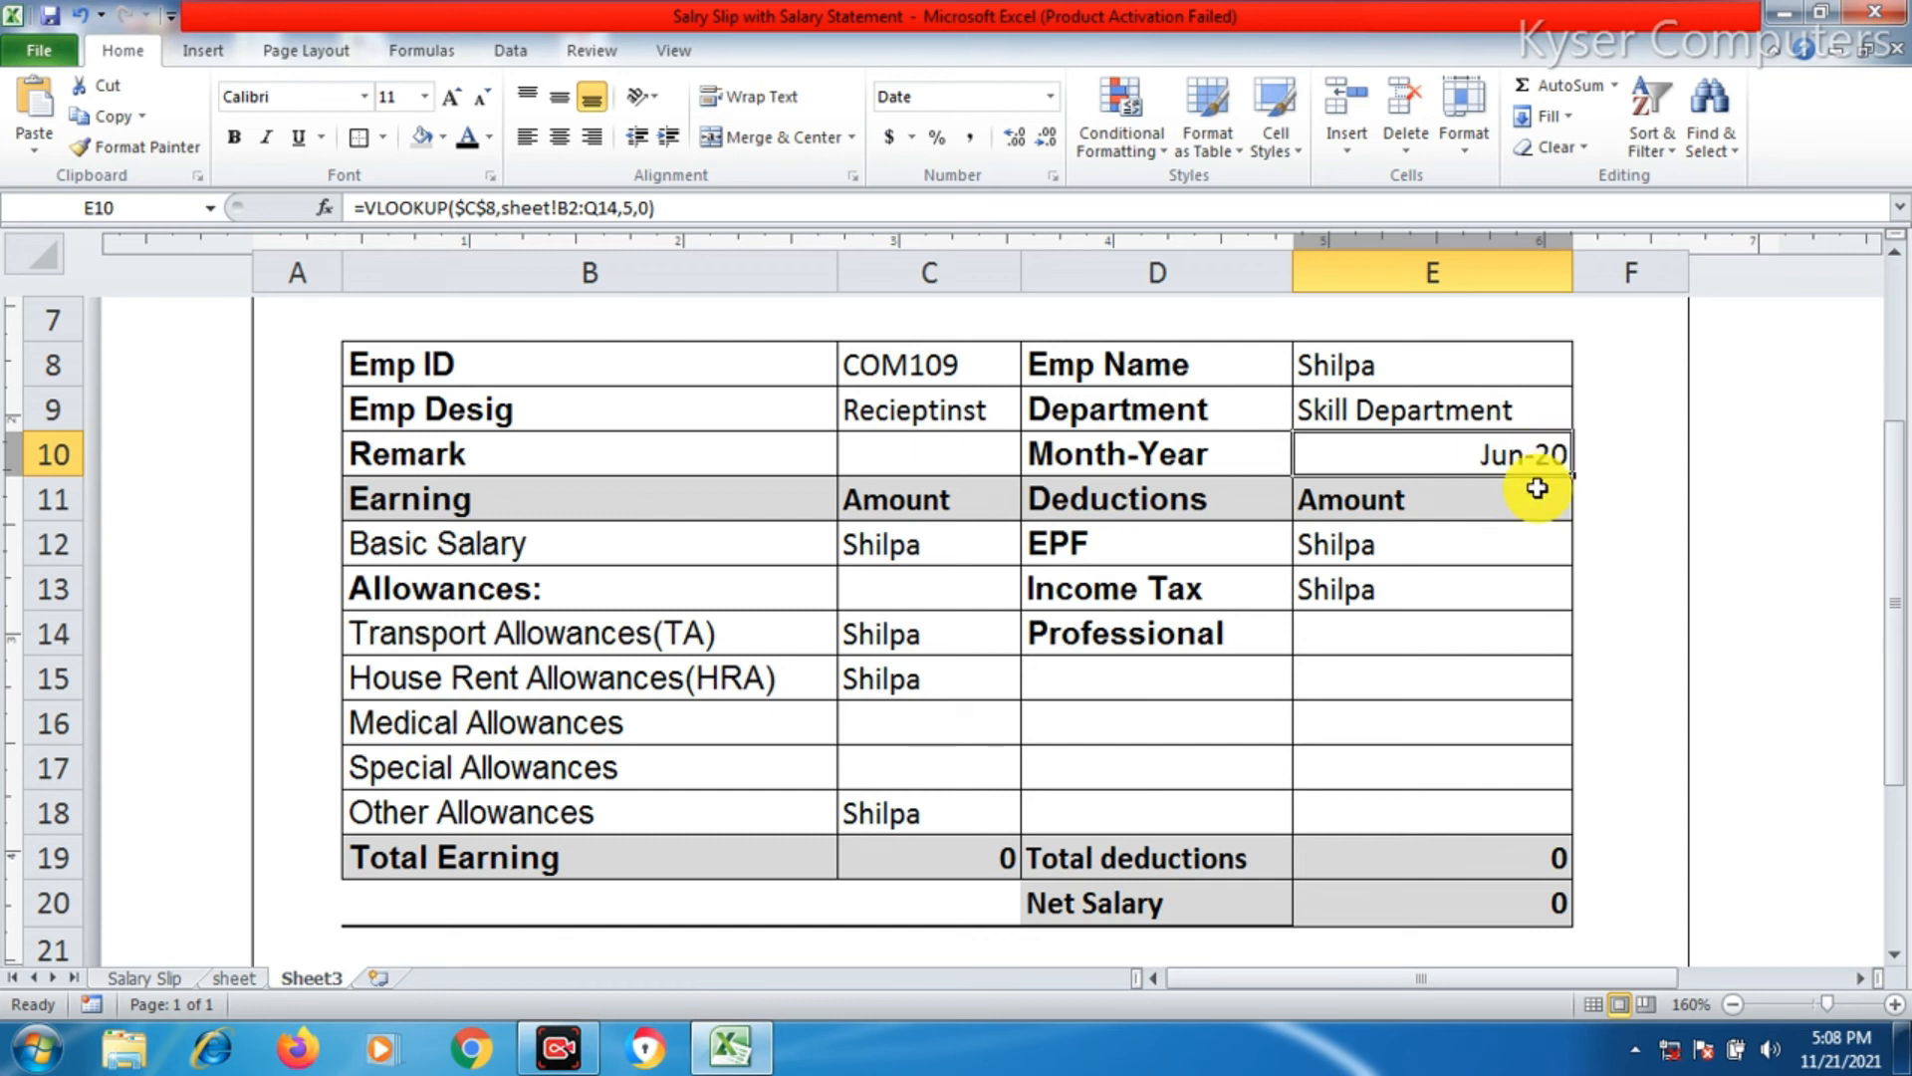
{"action": "left_click", "coordinate": [1507, 512]}
{"action": "left_click", "coordinate": [1515, 465]}
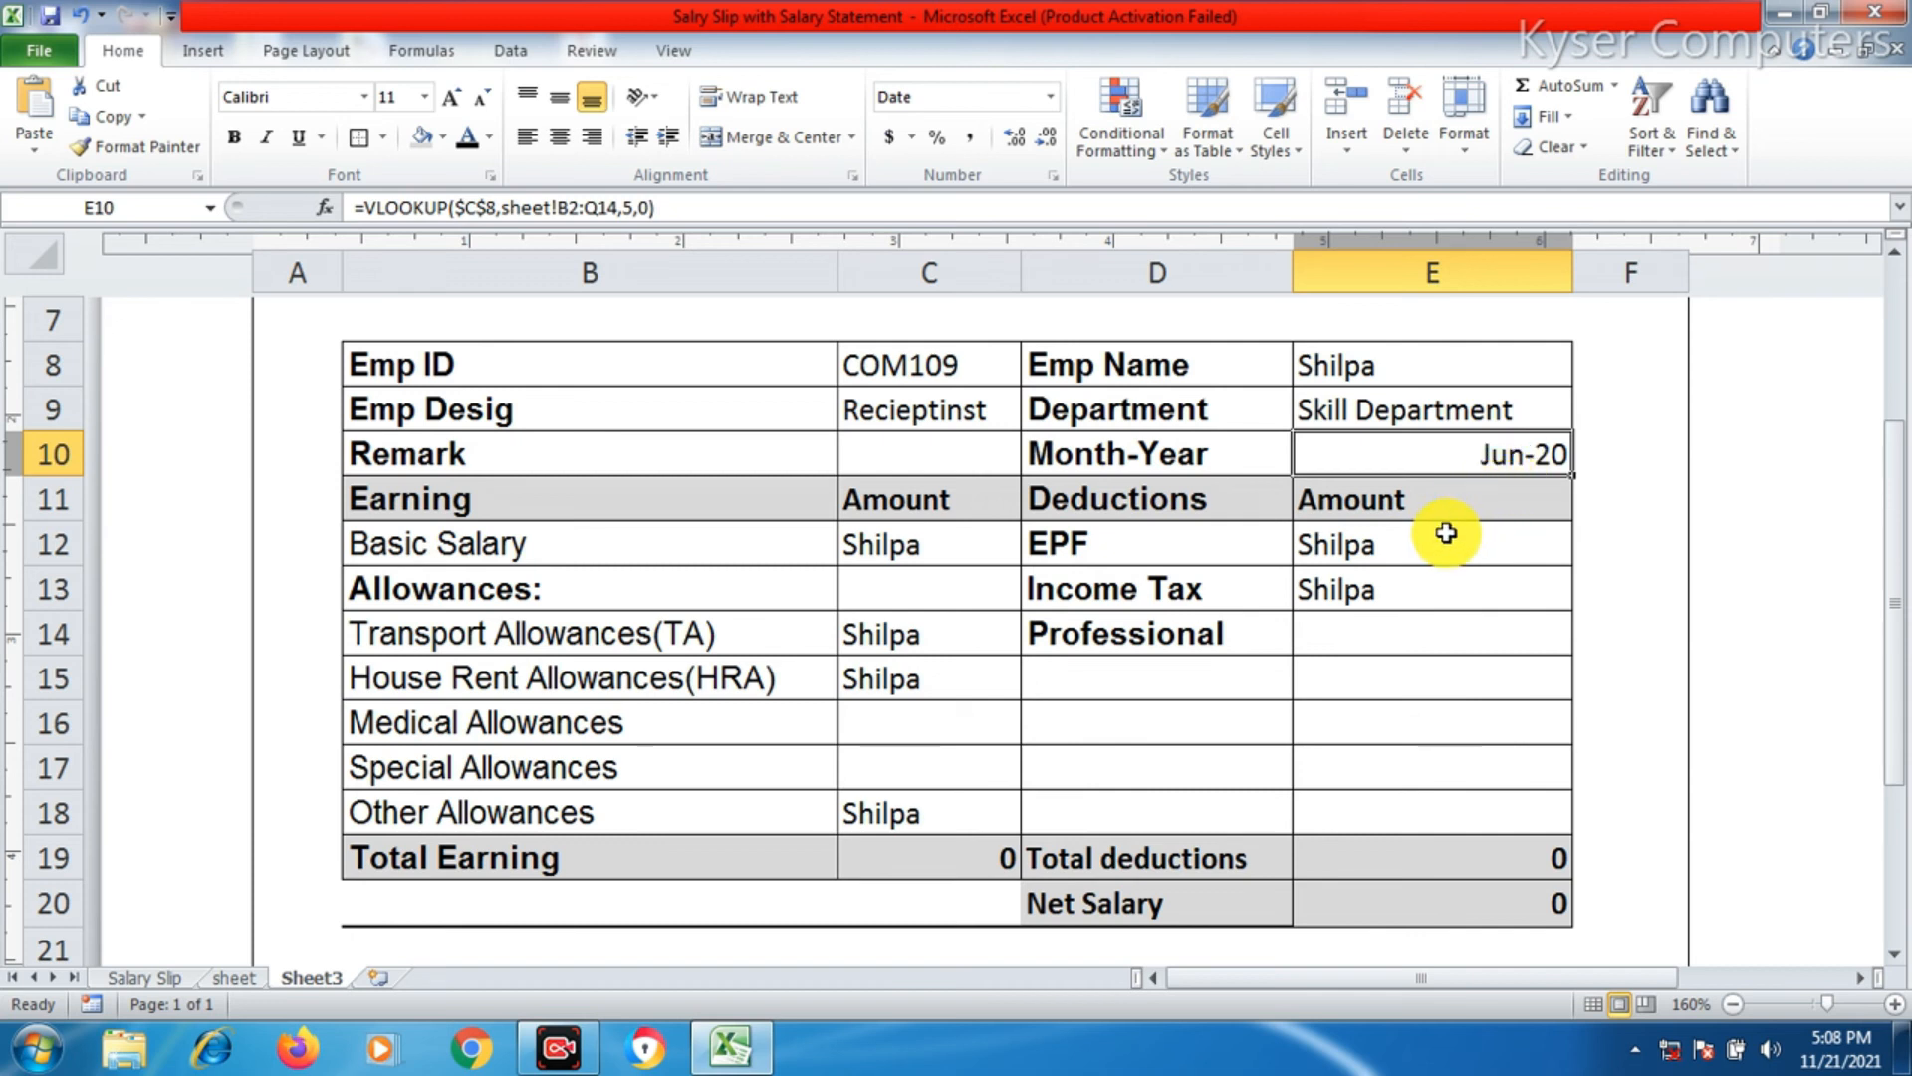
- Look up the Basic Pay column number on the salary statement and set the column index in the Basic Salary formula in C12 to 6
{"action": "scroll", "coordinate": [1436, 555], "scroll_direction": "down", "scroll_amount": 1}
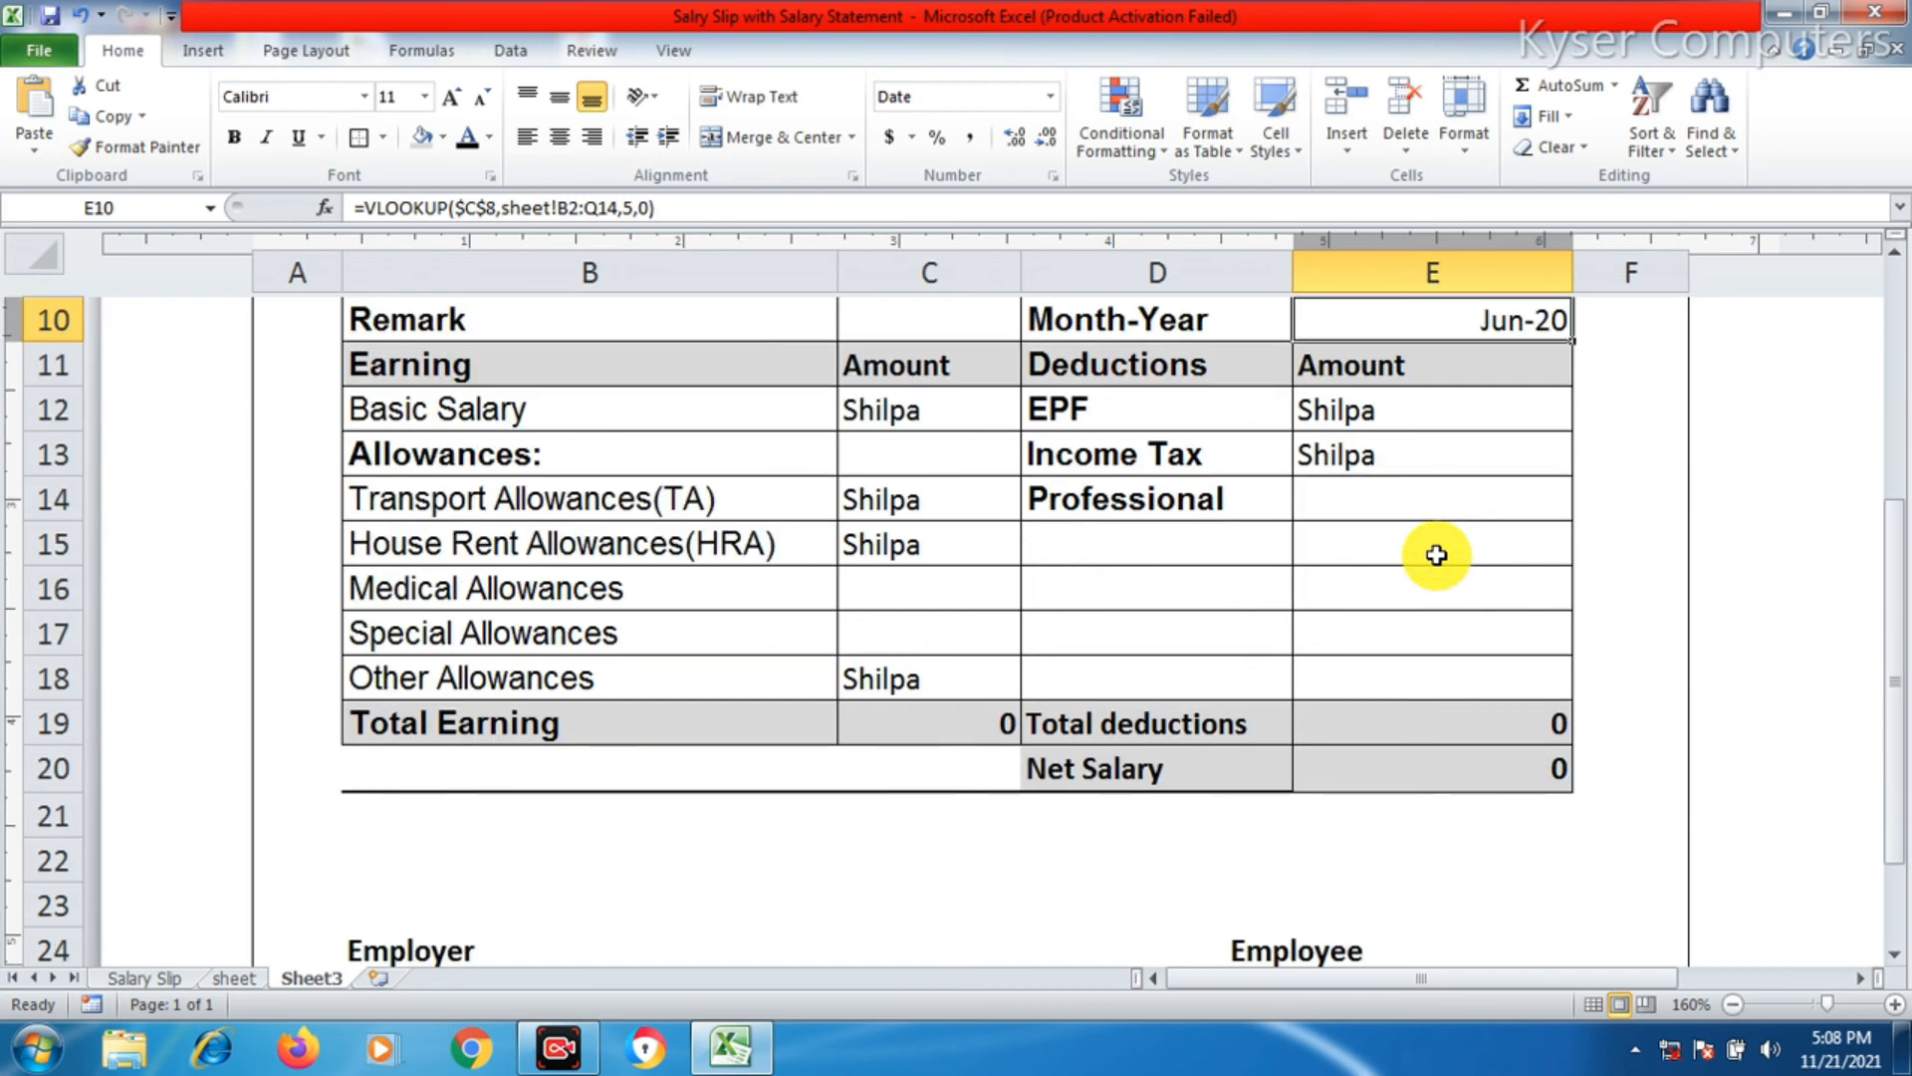
{"action": "left_click", "coordinate": [665, 418]}
{"action": "left_click", "coordinate": [876, 410]}
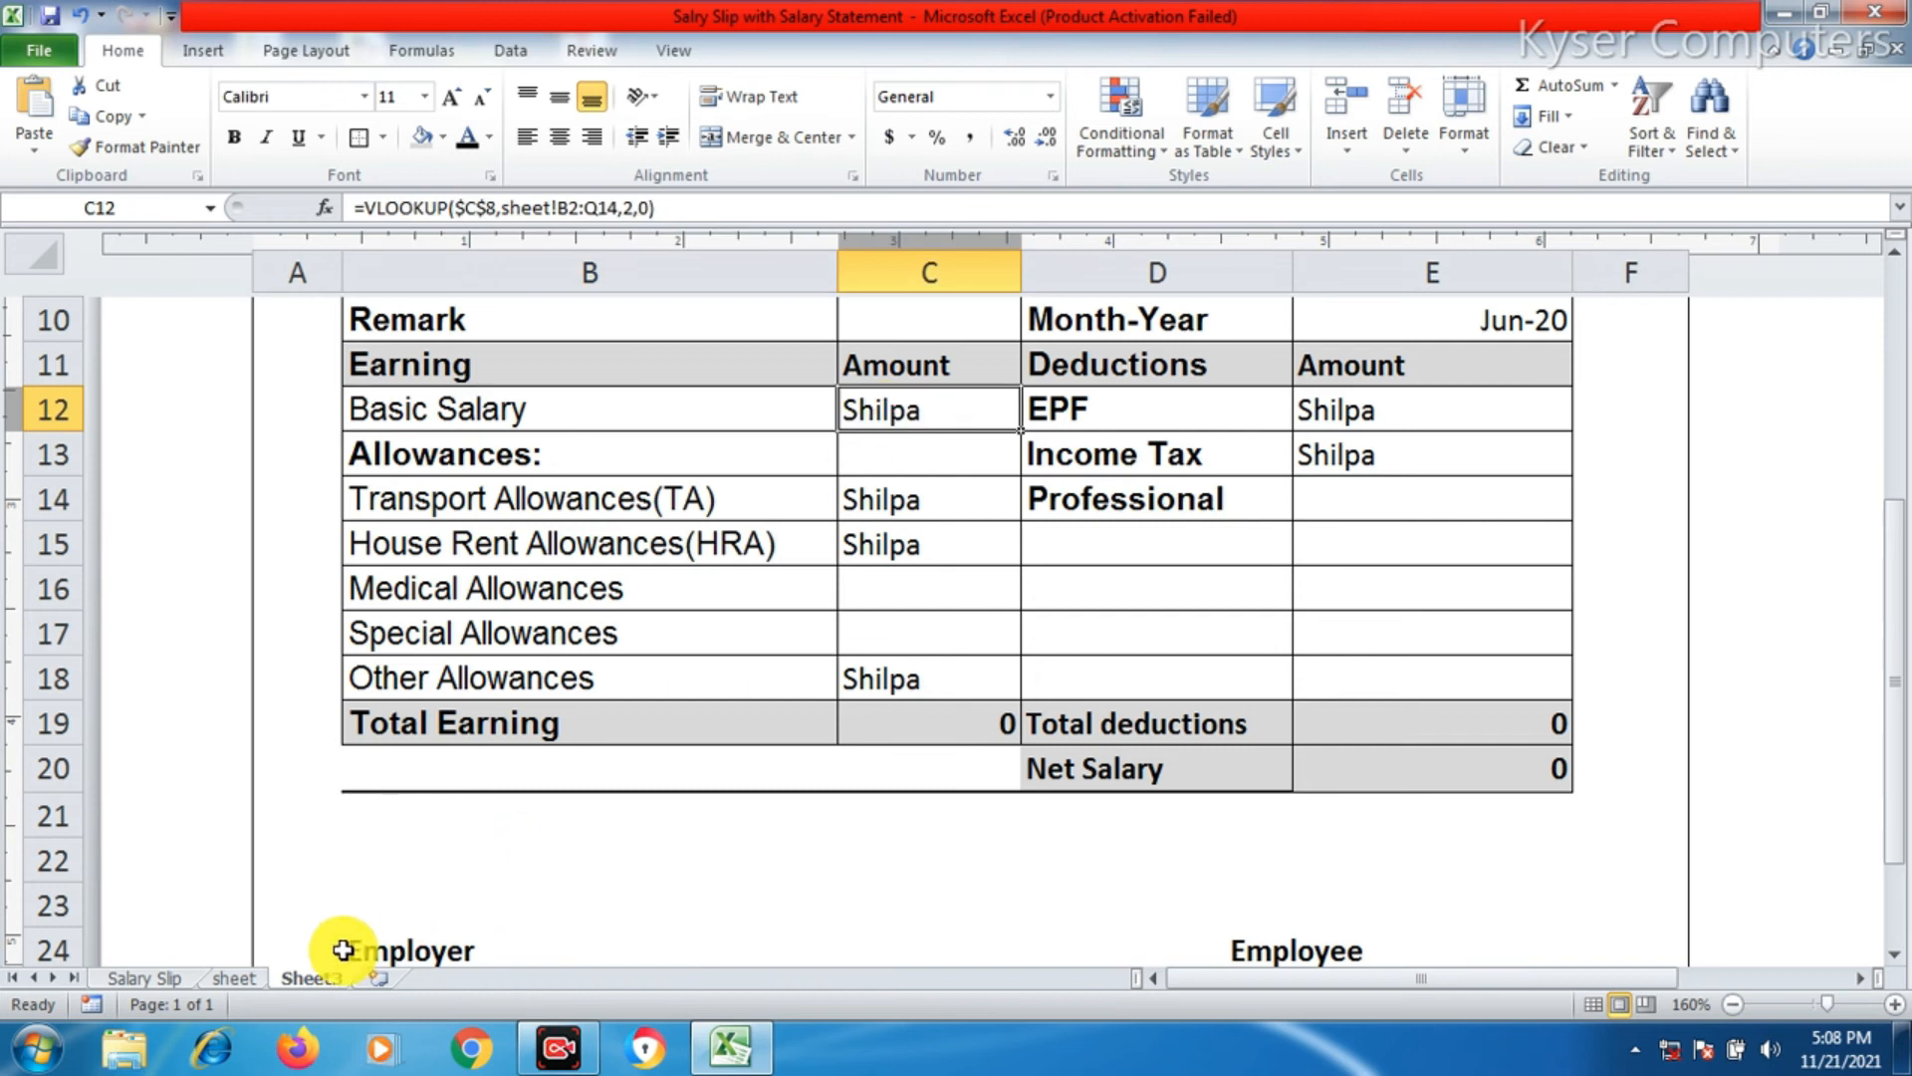
{"action": "left_click", "coordinate": [249, 980]}
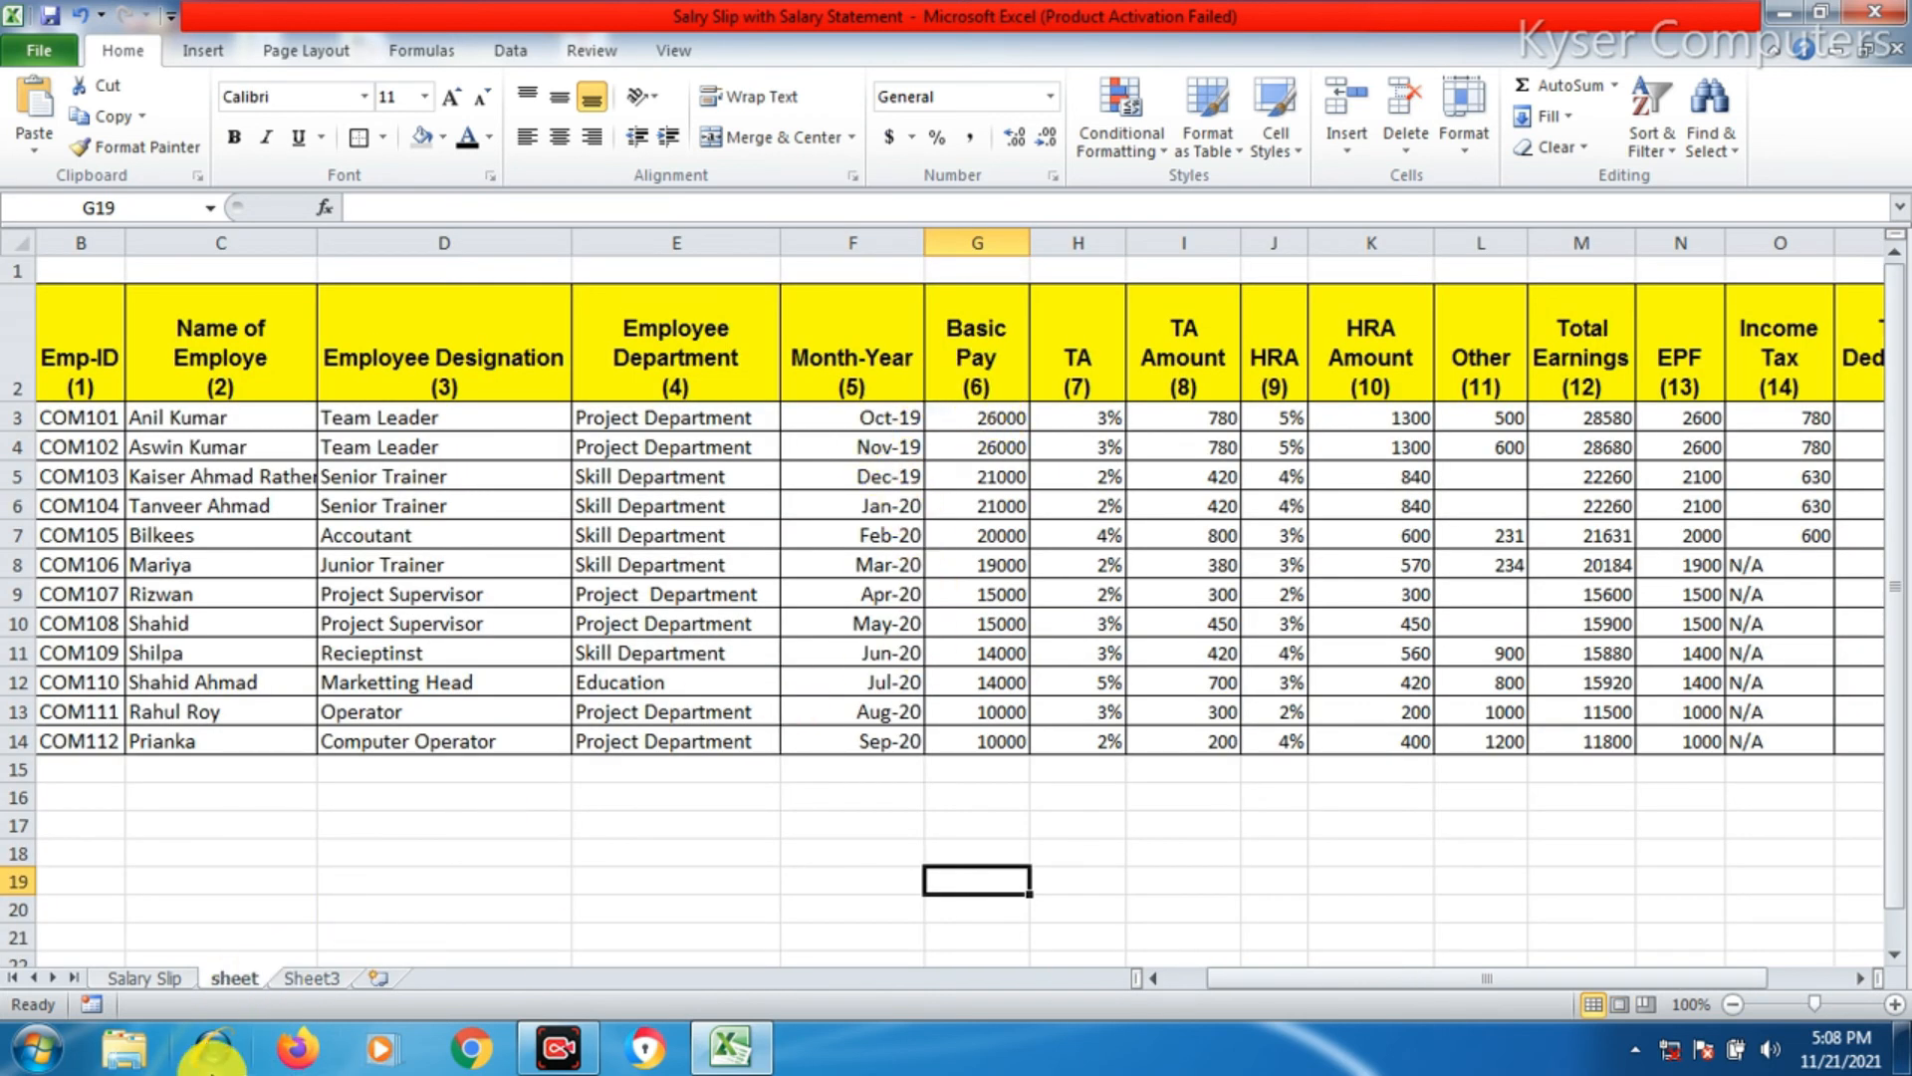
{"action": "left_click", "coordinate": [295, 979]}
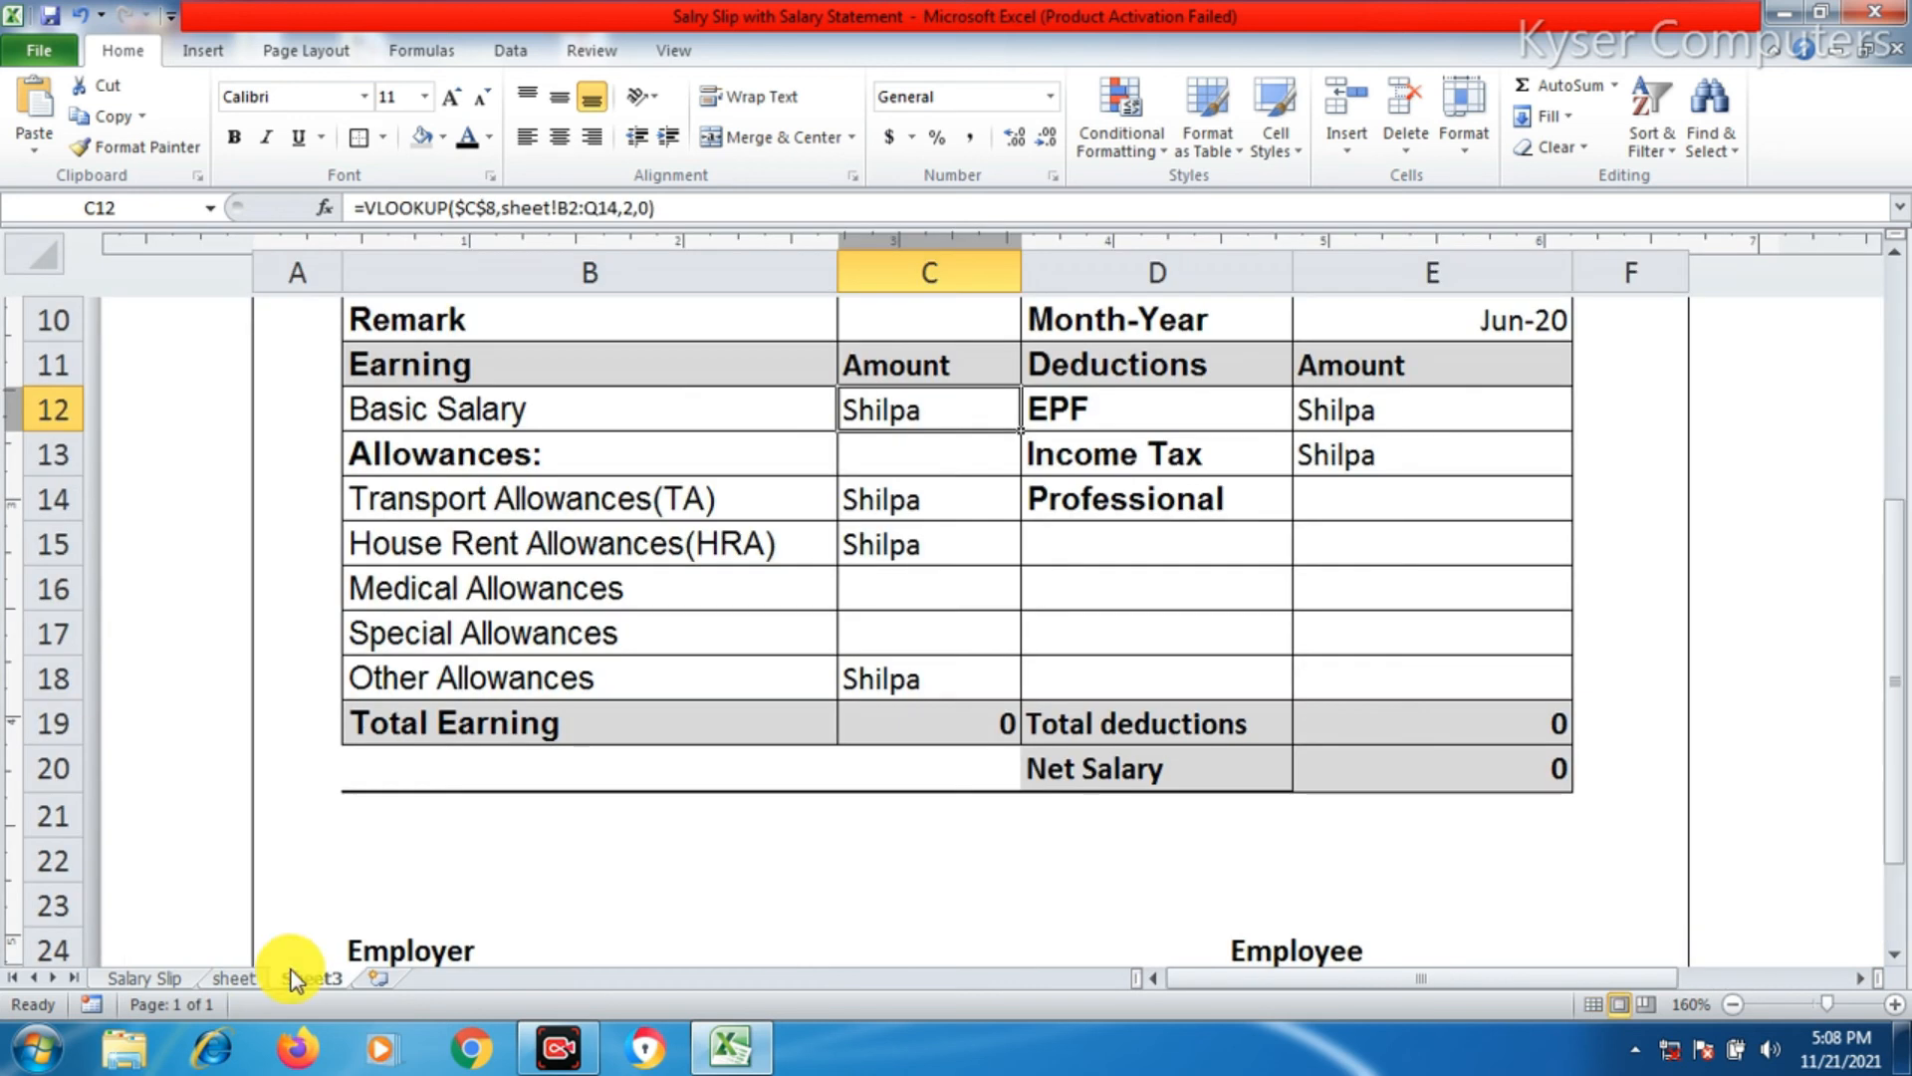
{"action": "double_click", "coordinate": [899, 406]}
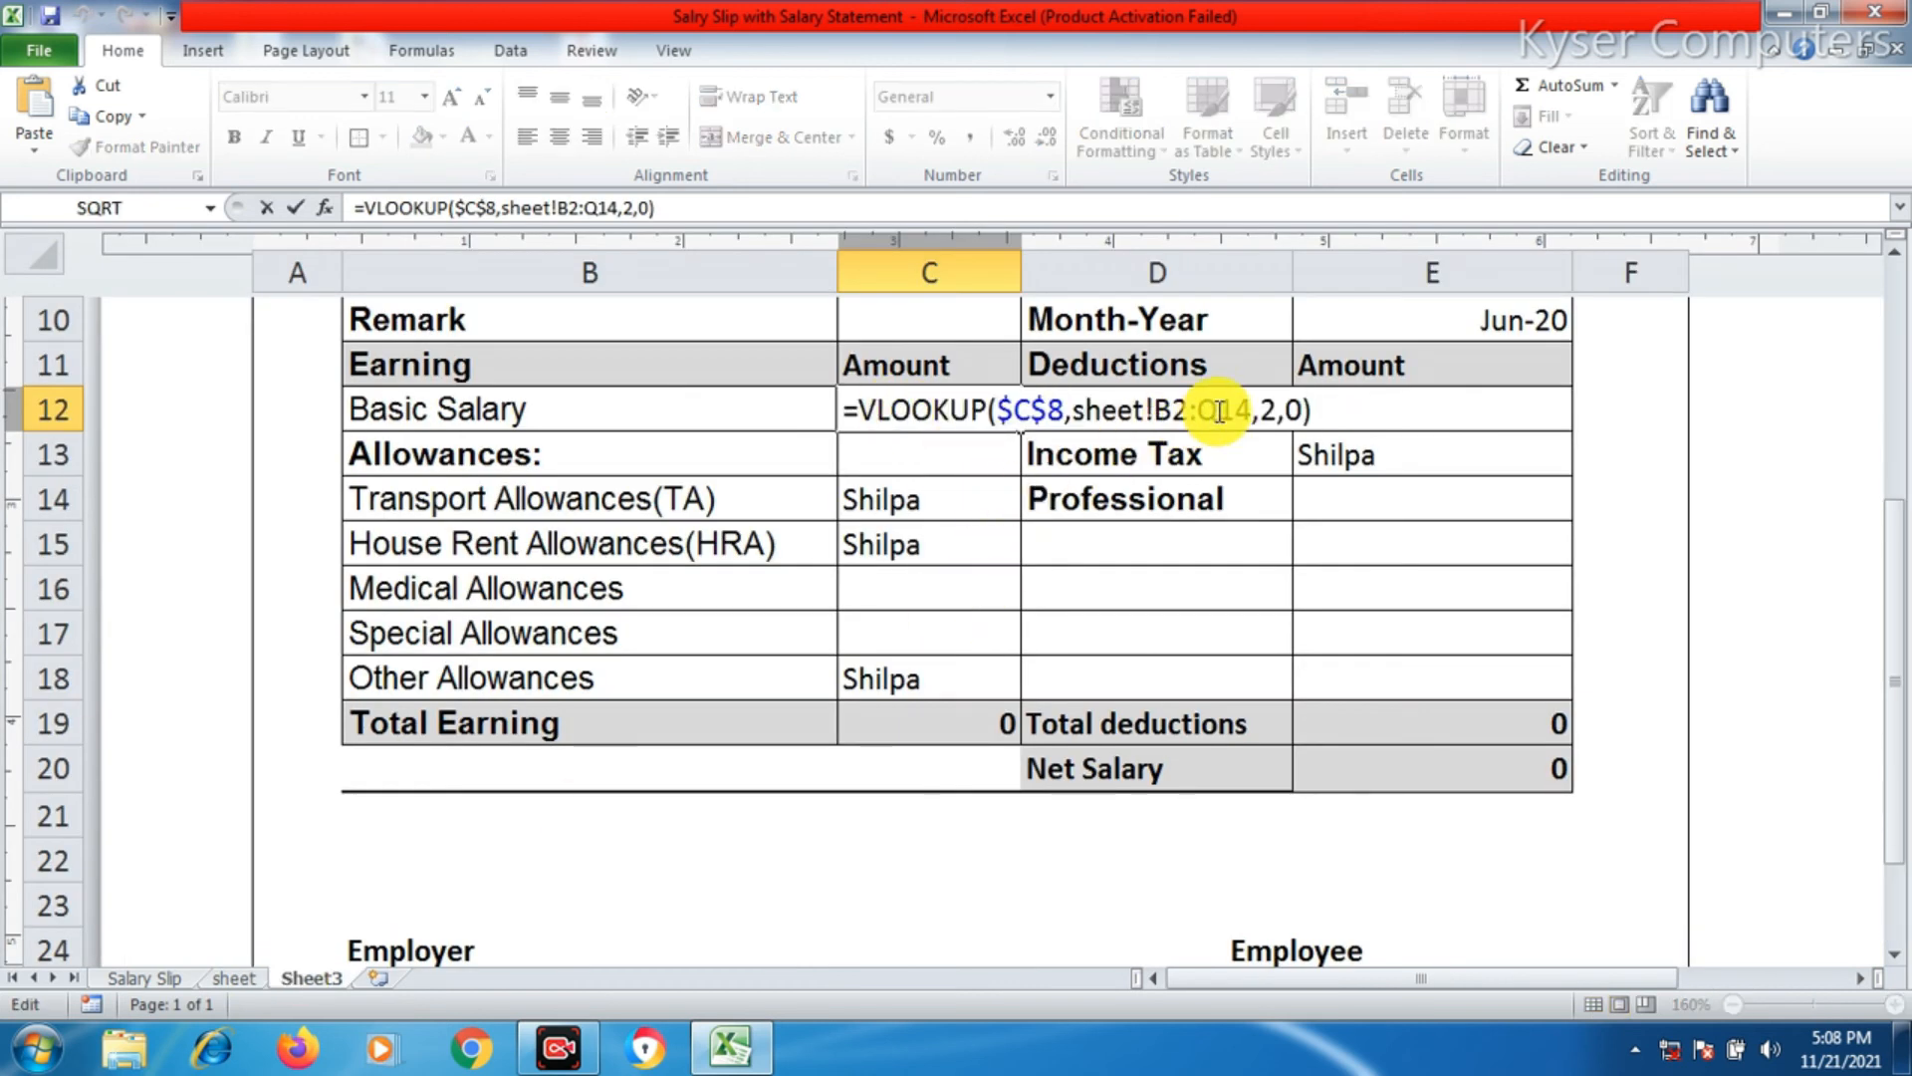
{"action": "double_click", "coordinate": [1271, 409]}
{"action": "type", "text": "6"}
{"action": "key", "text": "Return"}
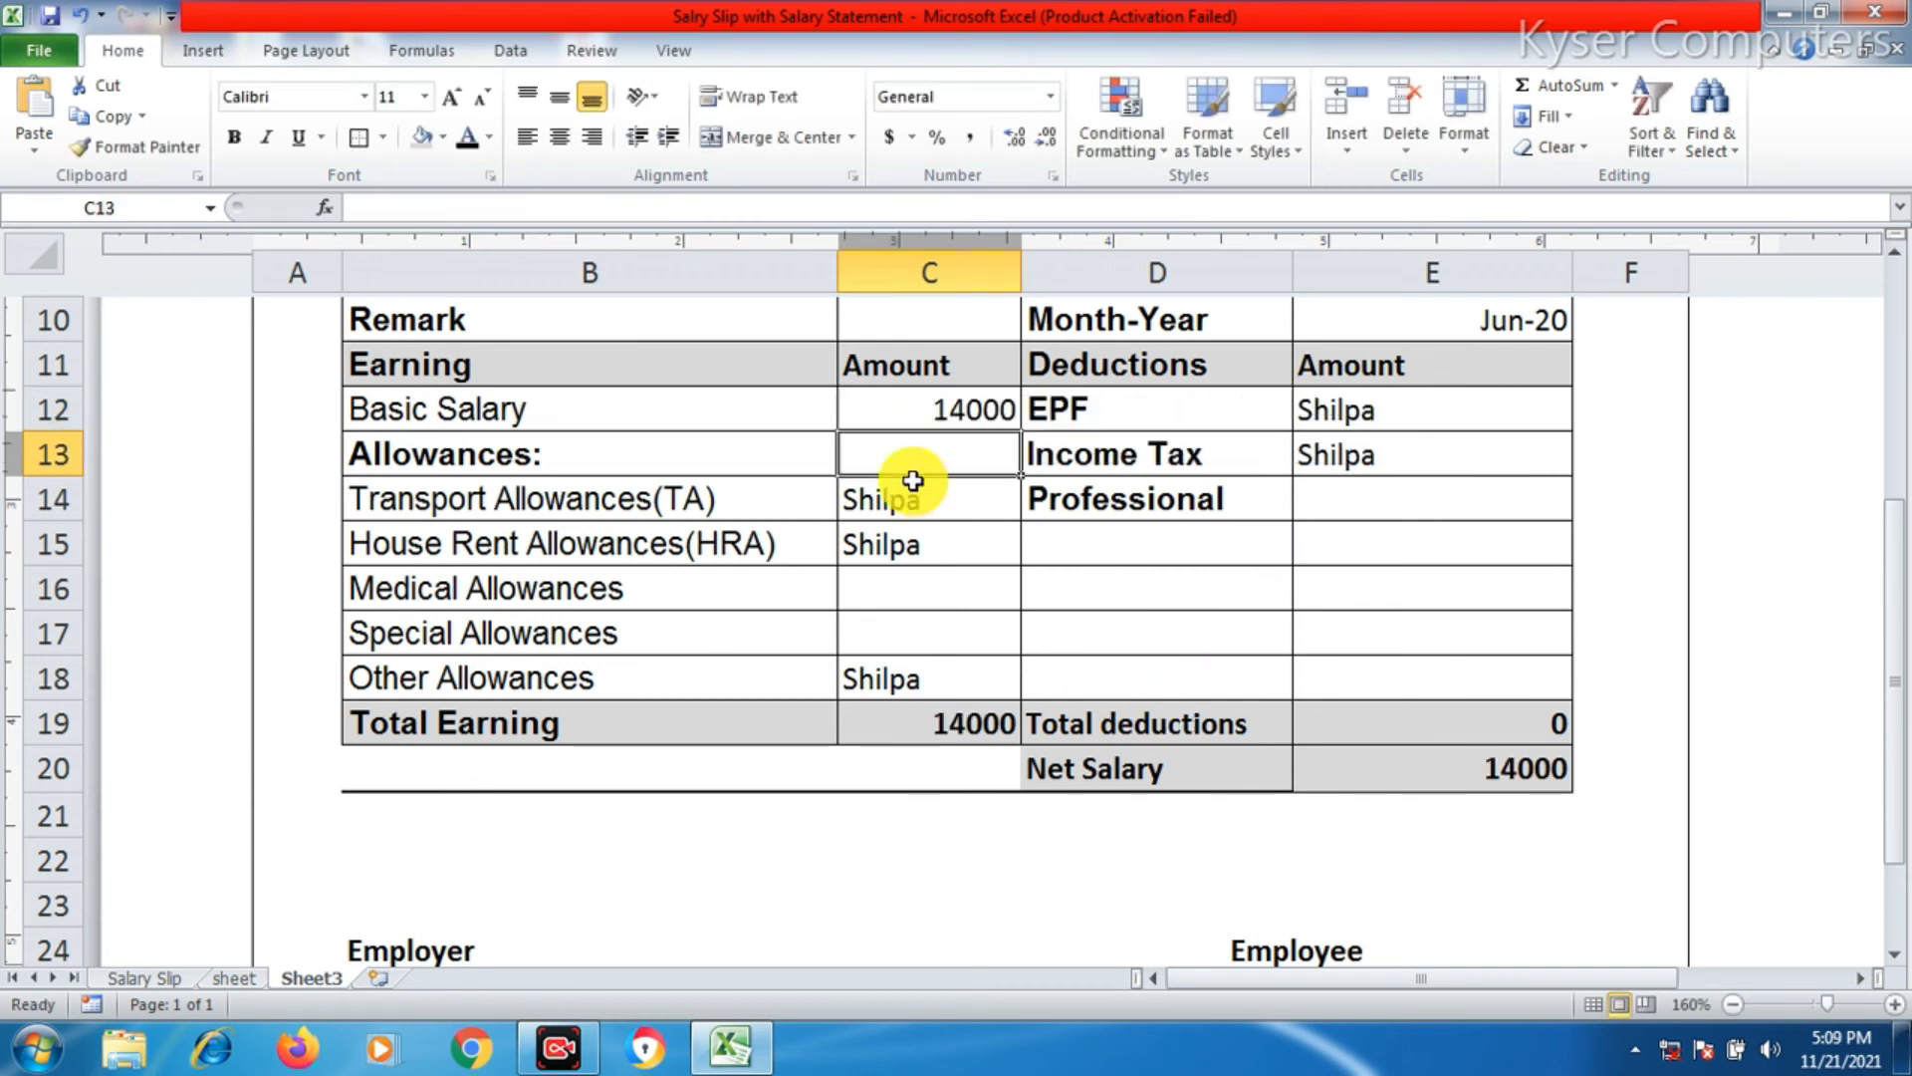
{"action": "left_click", "coordinate": [938, 406]}
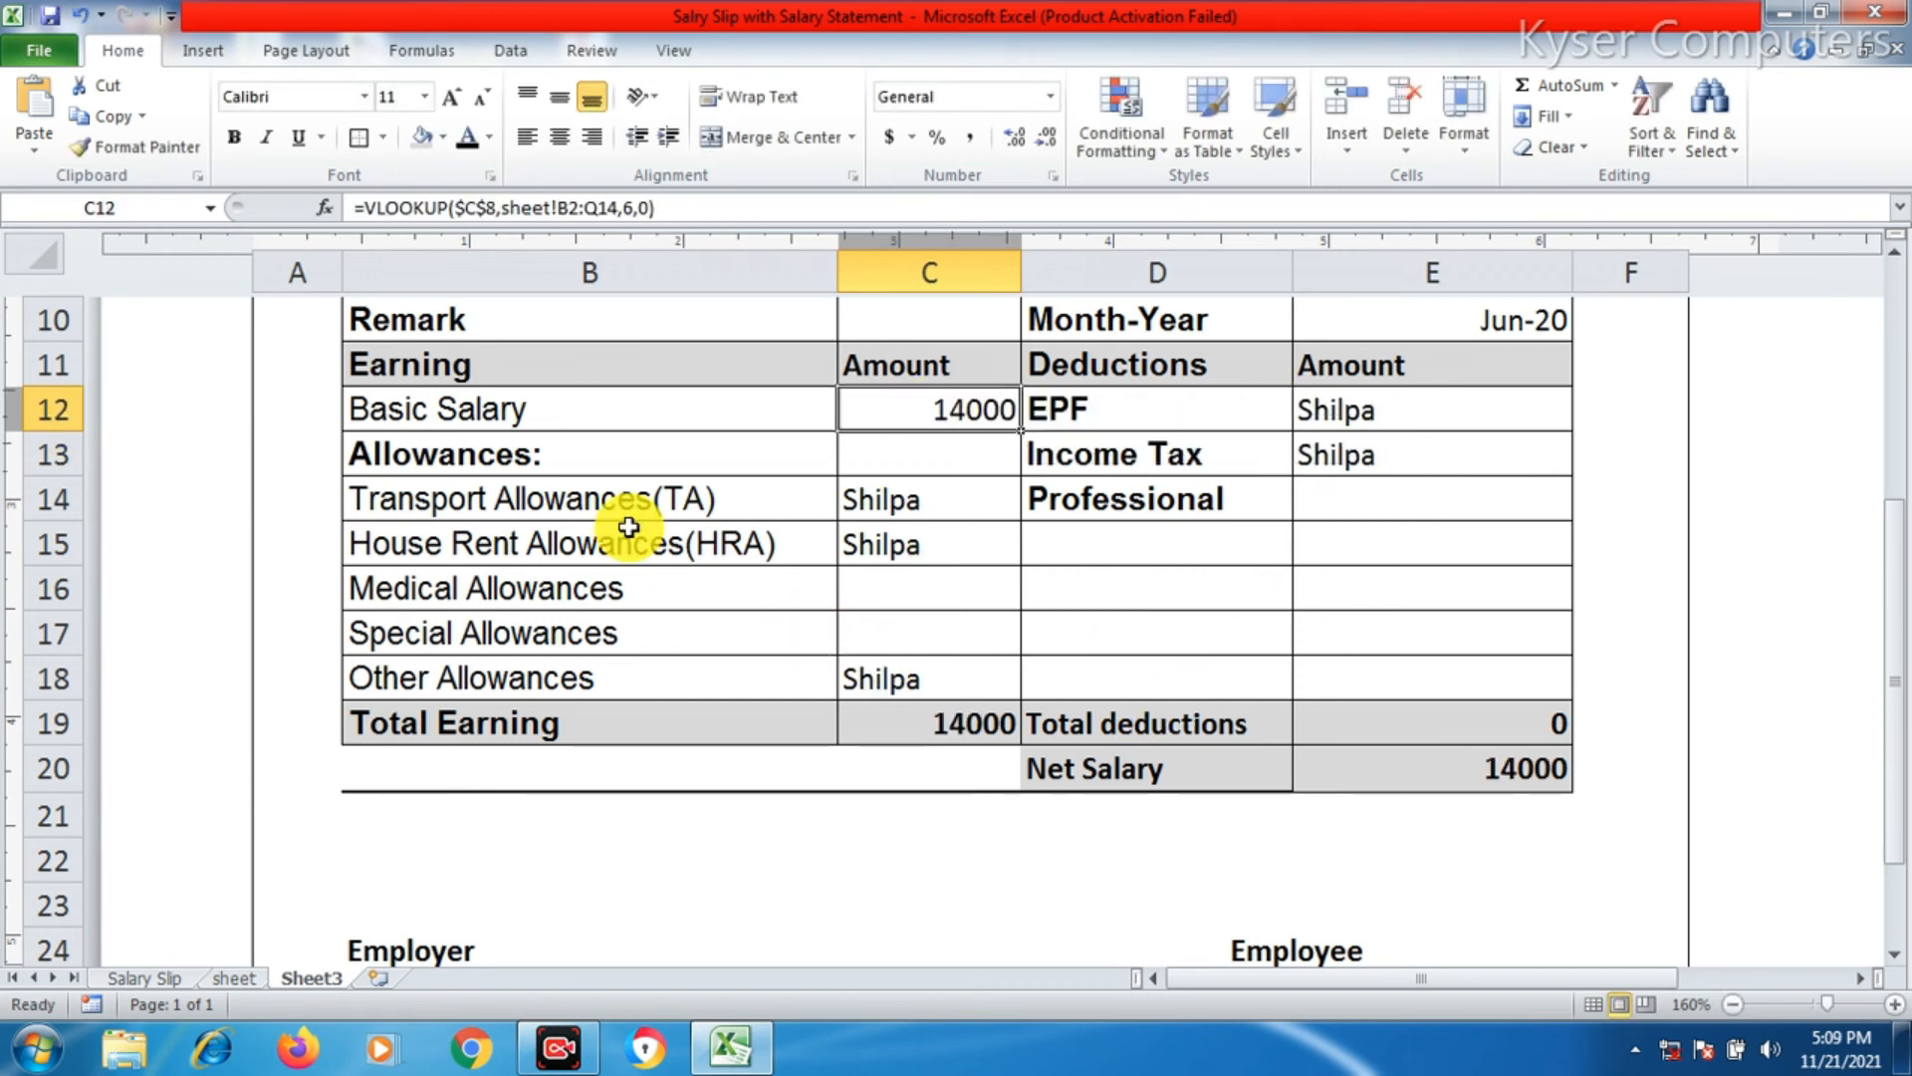
- Check the TA Amount column number on the salary statement and set the column index in the Transport Allowances formula in C14 to 8
{"action": "left_click", "coordinate": [234, 978]}
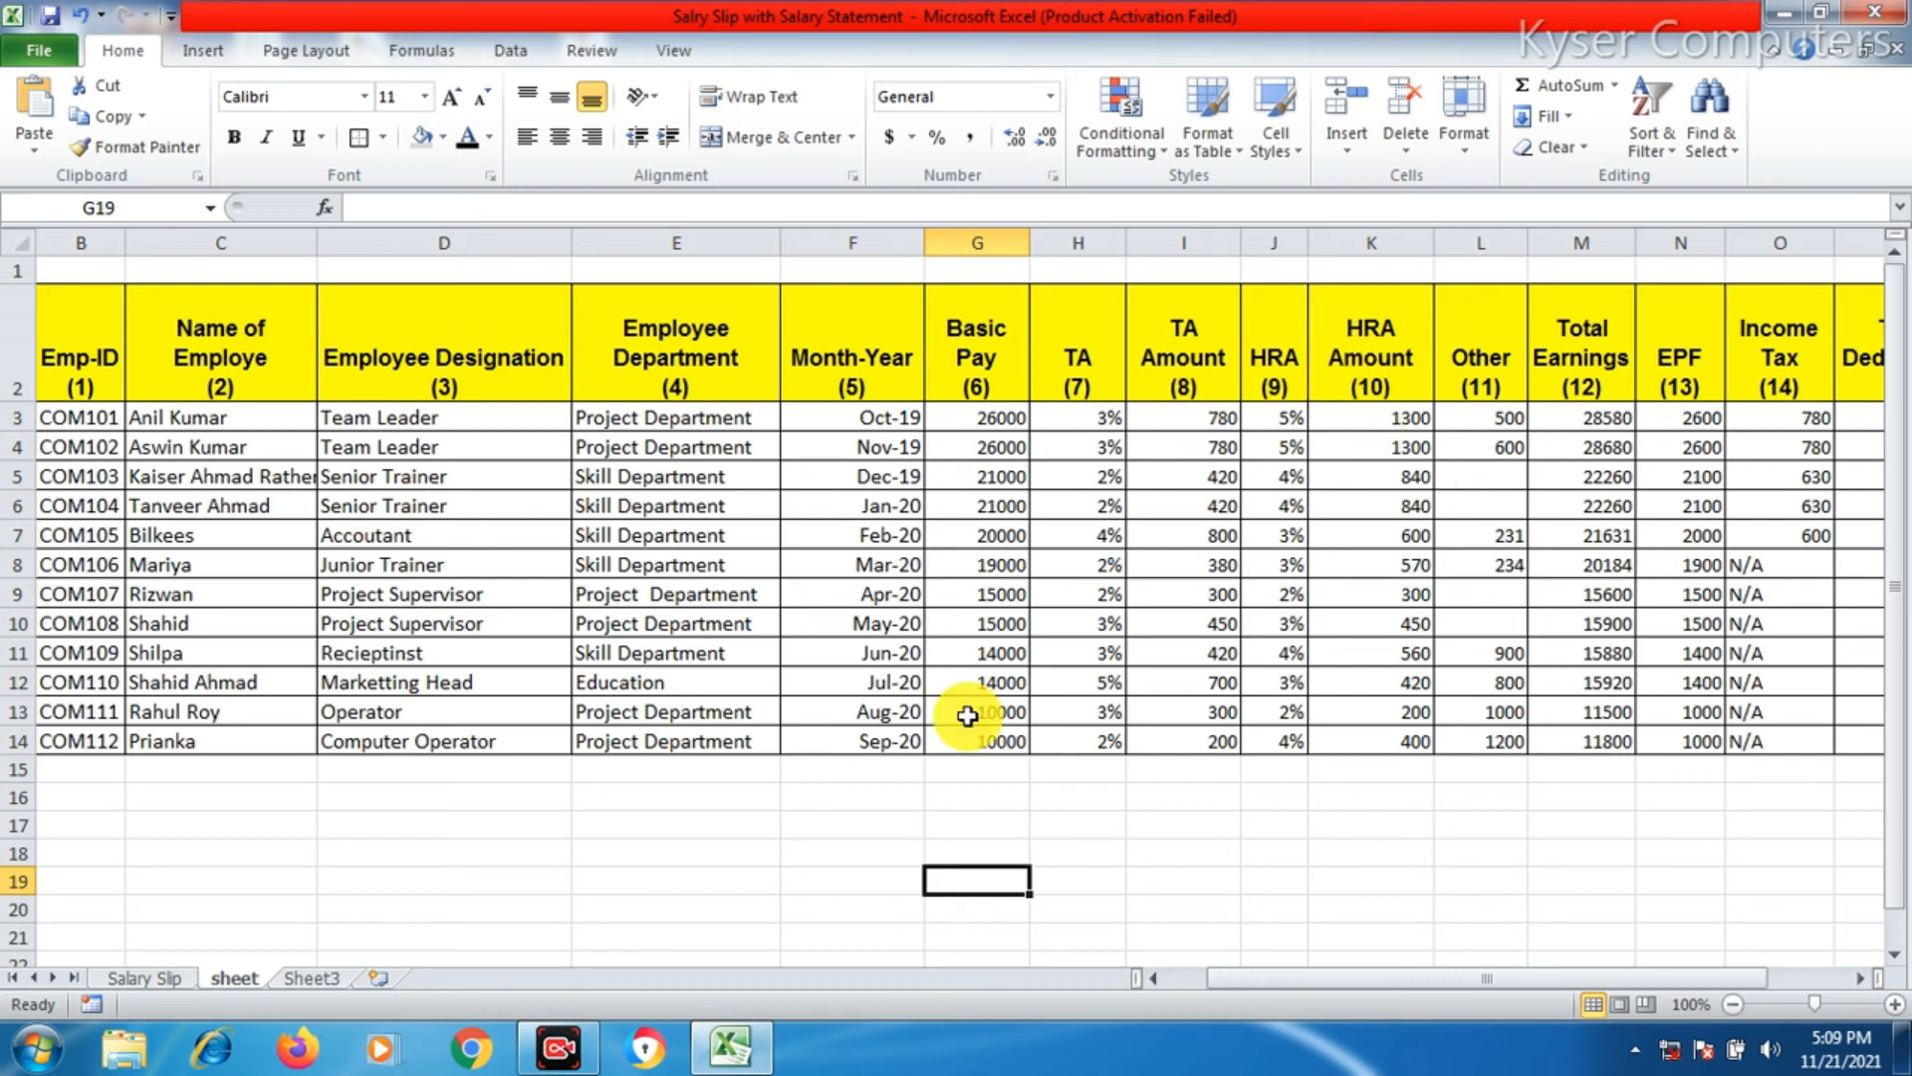
{"action": "left_click", "coordinate": [304, 978]}
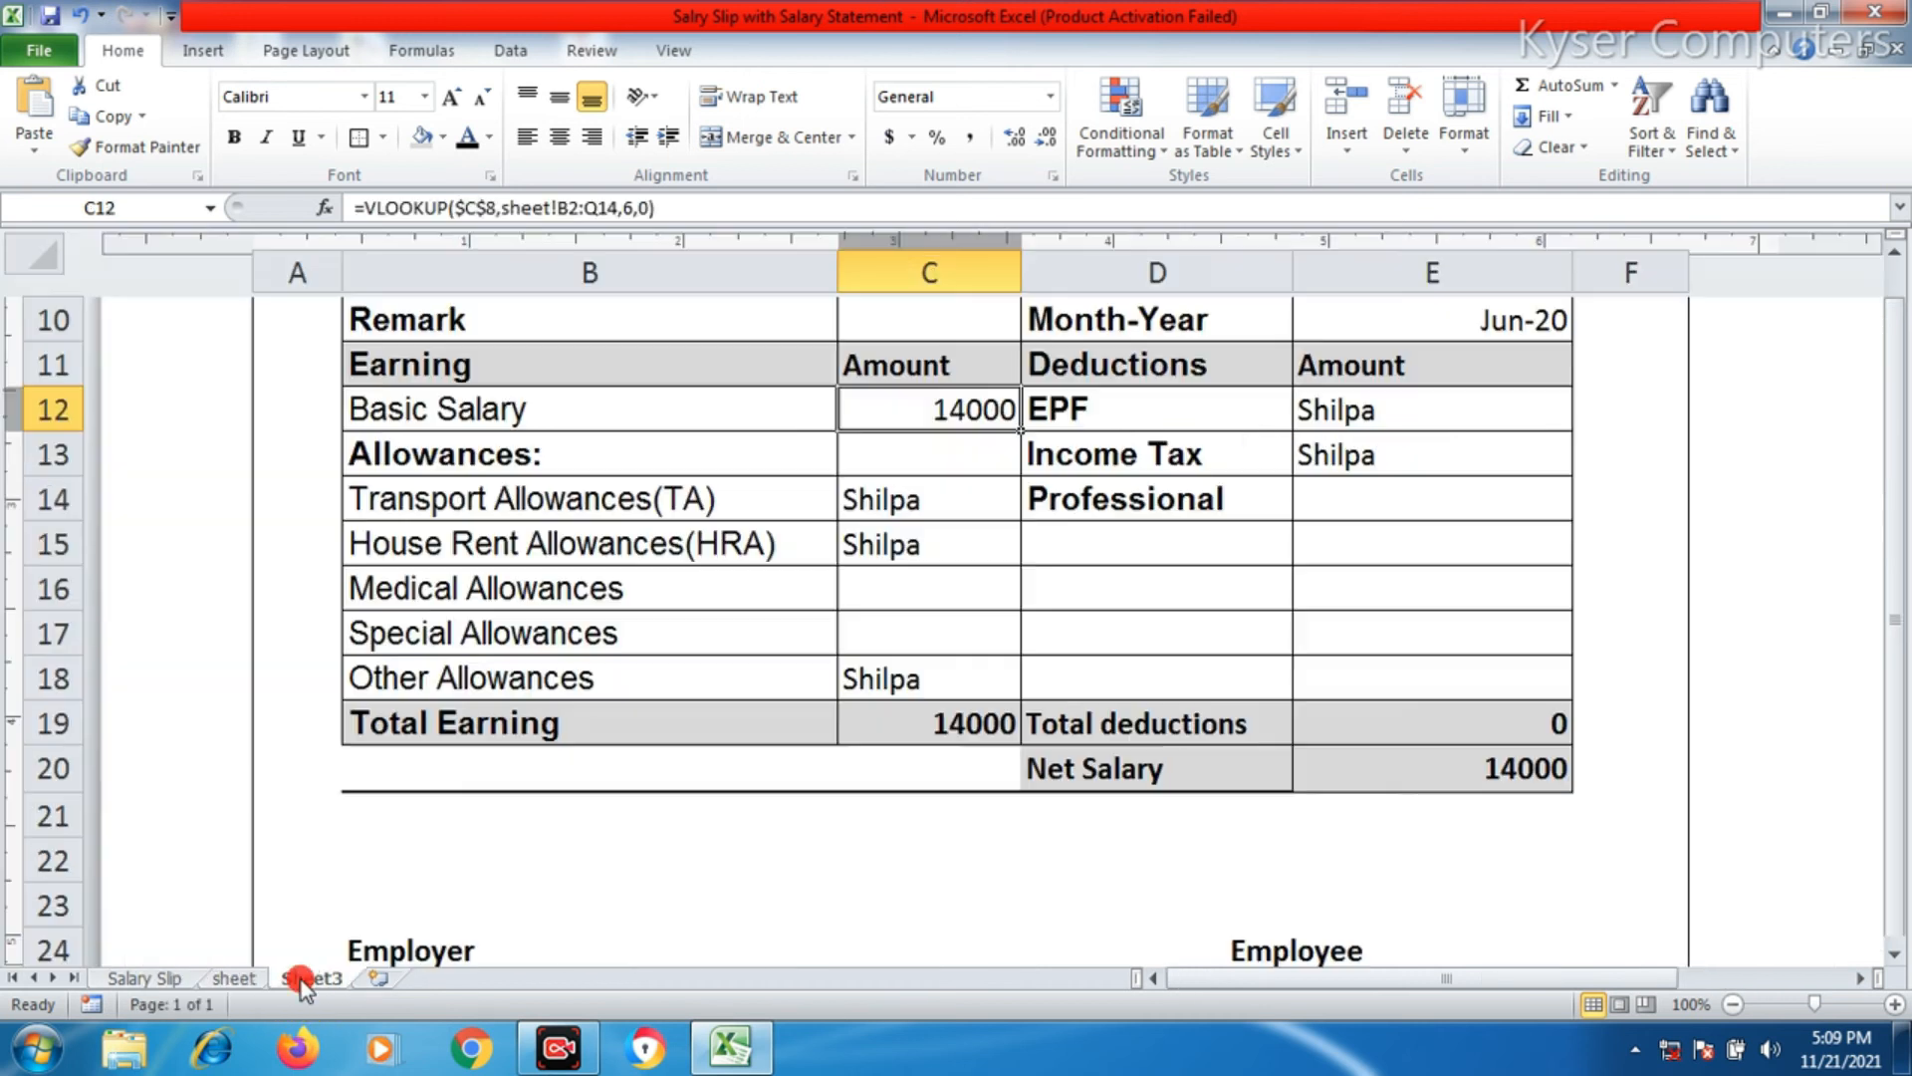
{"action": "left_click", "coordinate": [940, 511]}
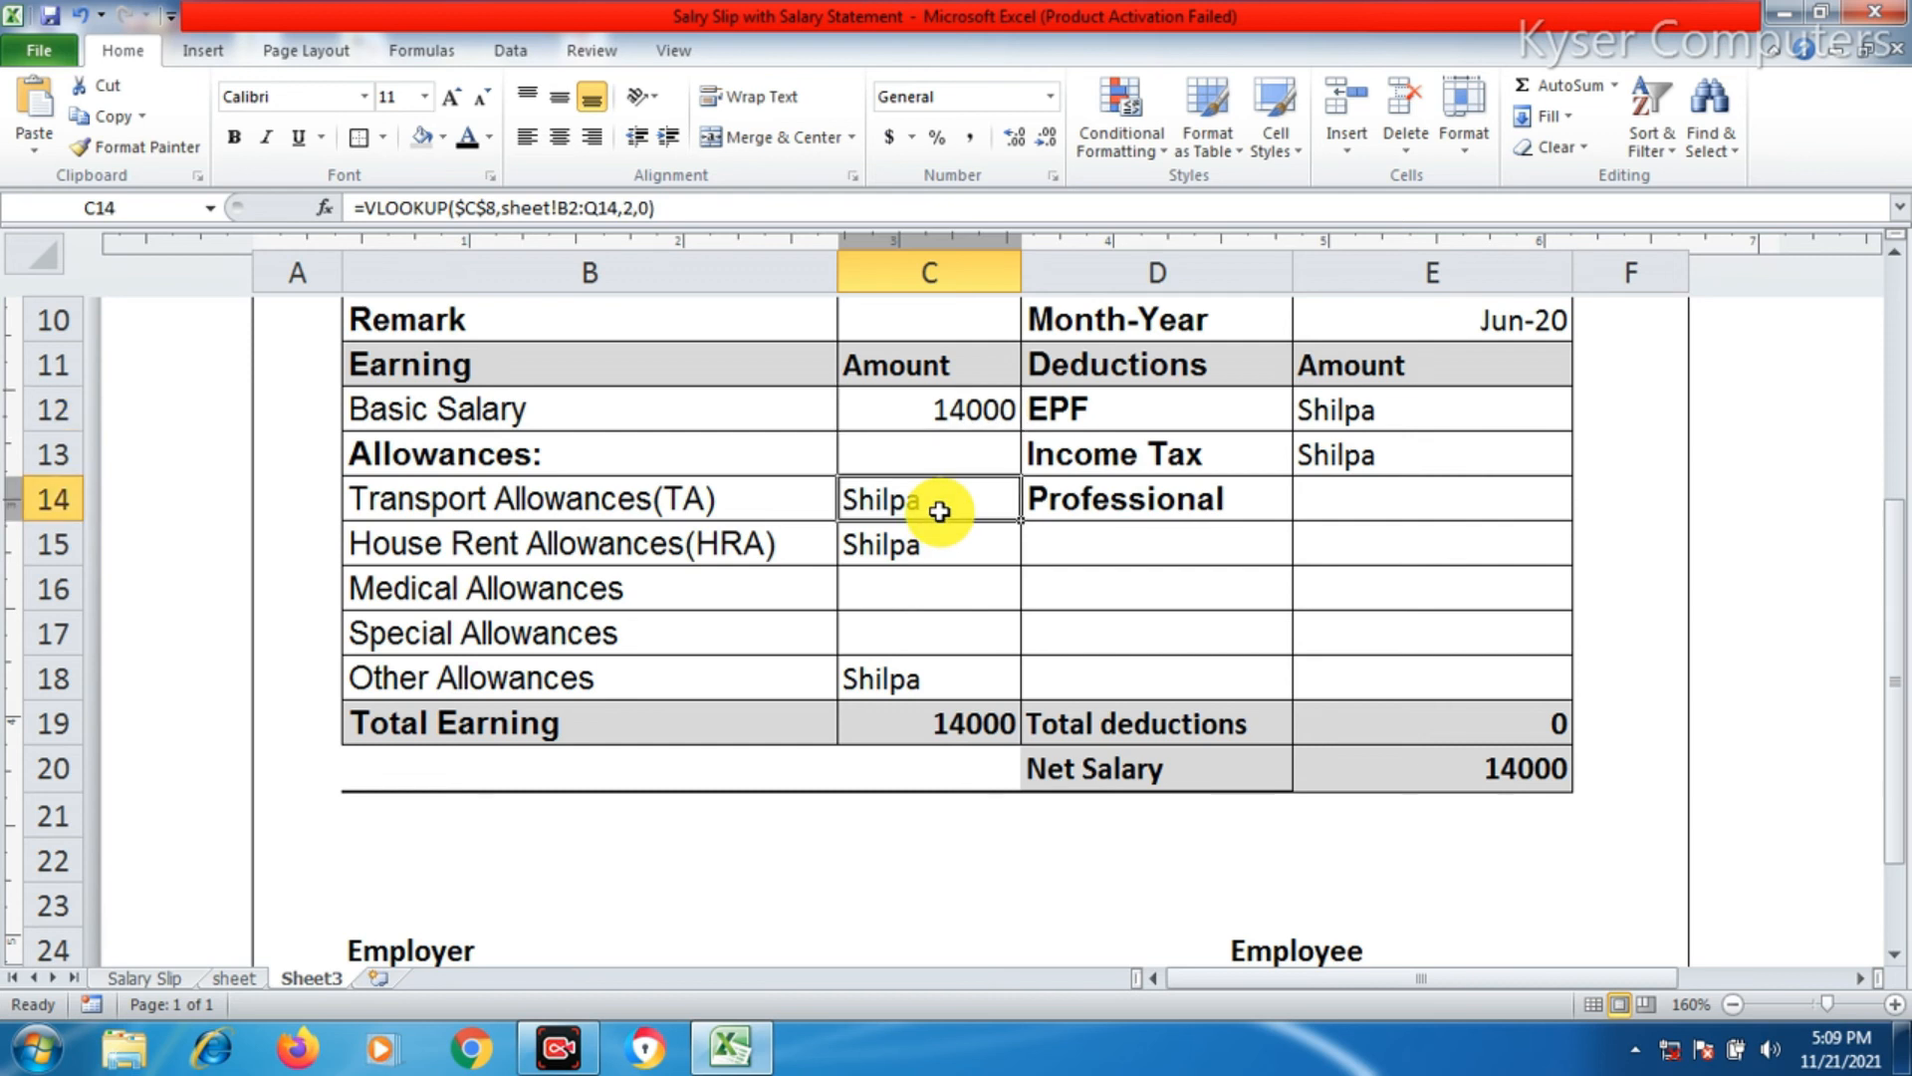
{"action": "double_click", "coordinate": [940, 511]}
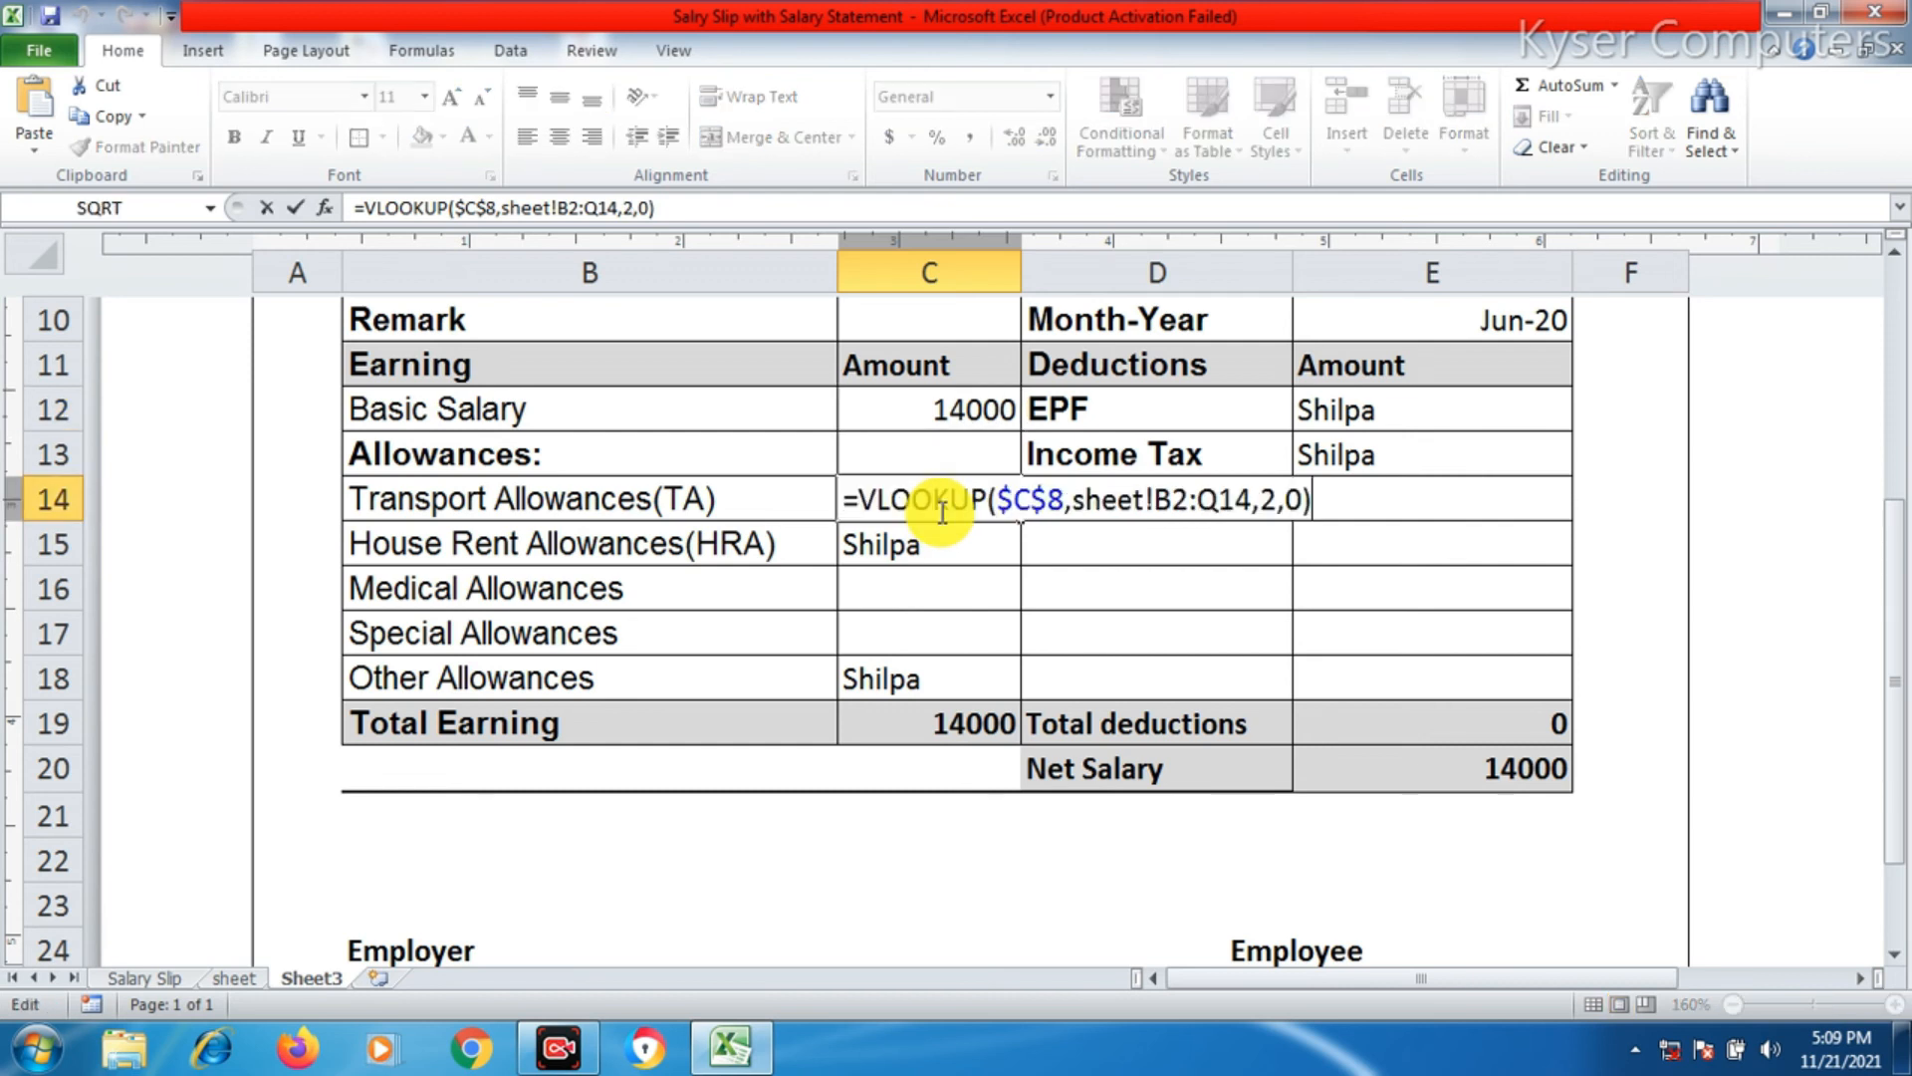
{"action": "double_click", "coordinate": [1272, 498]}
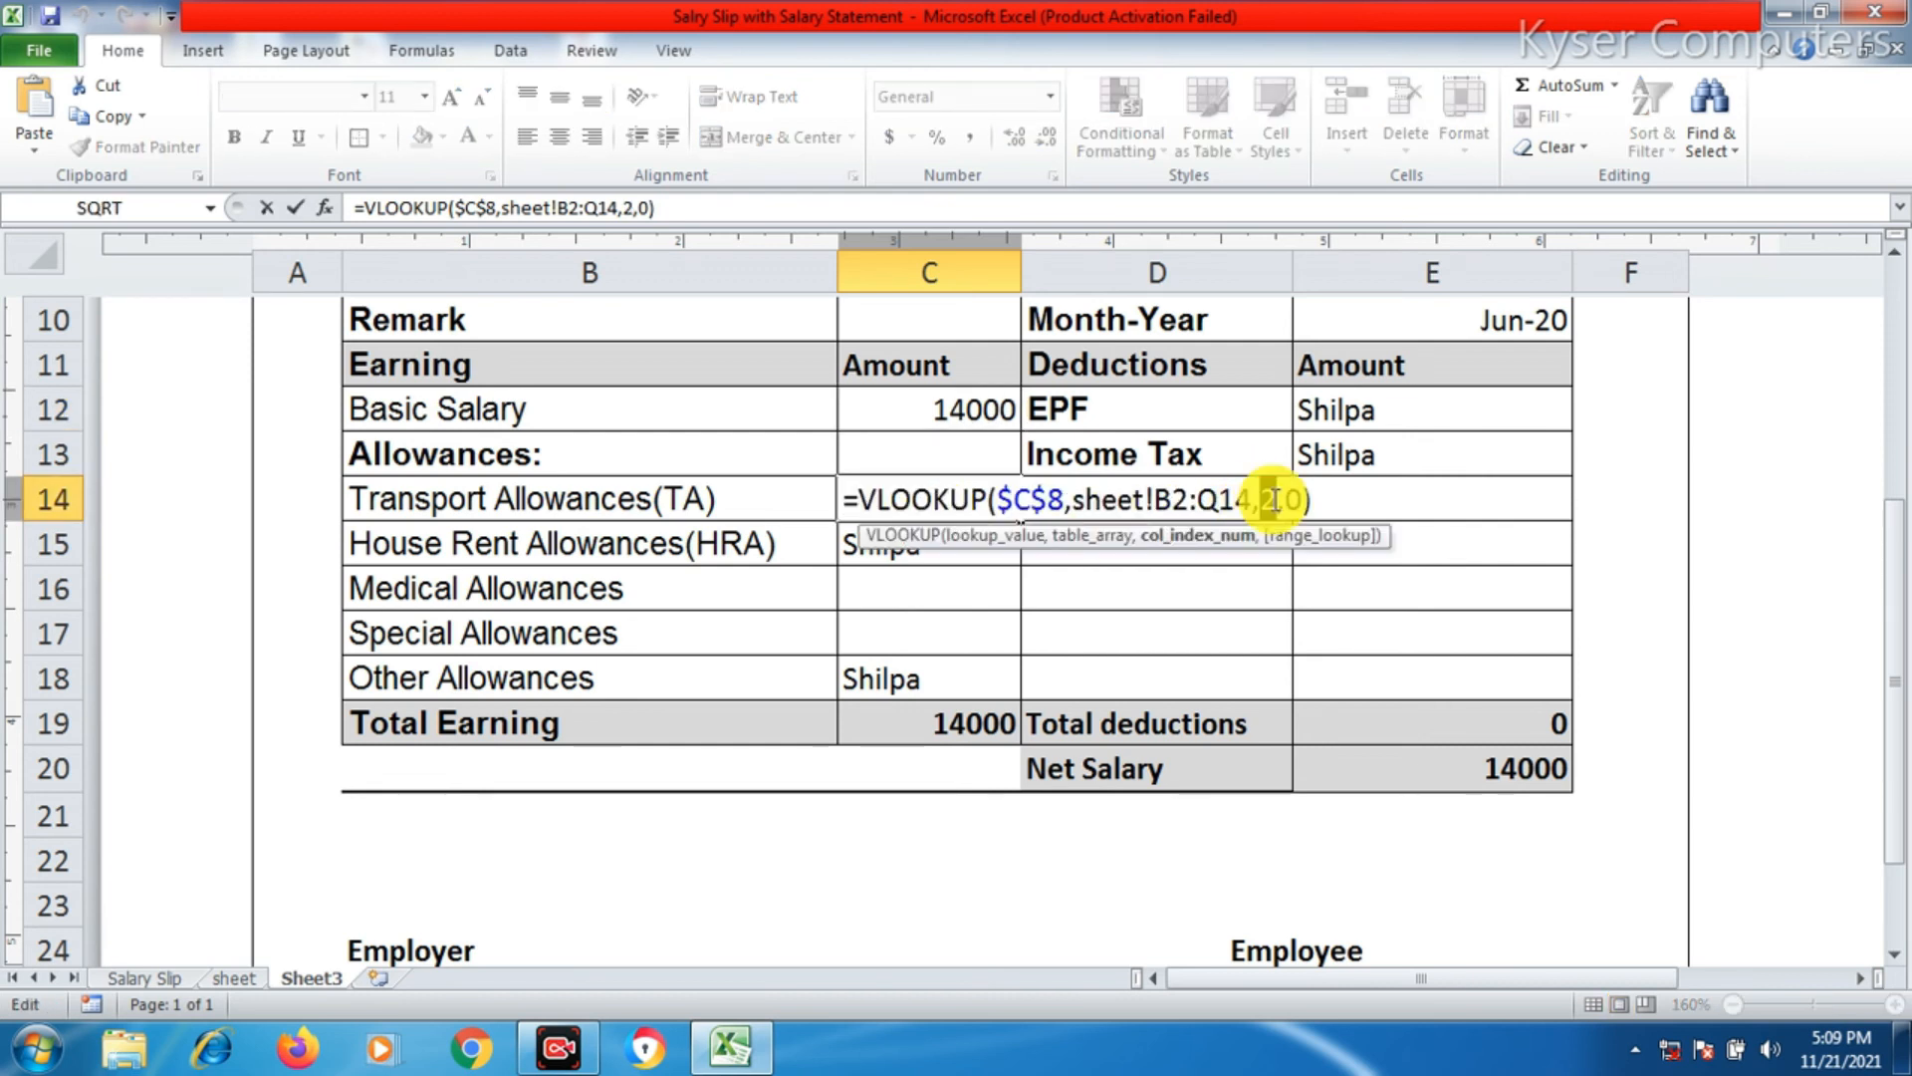
{"action": "type", "text": "8"}
{"action": "key", "text": "Return"}
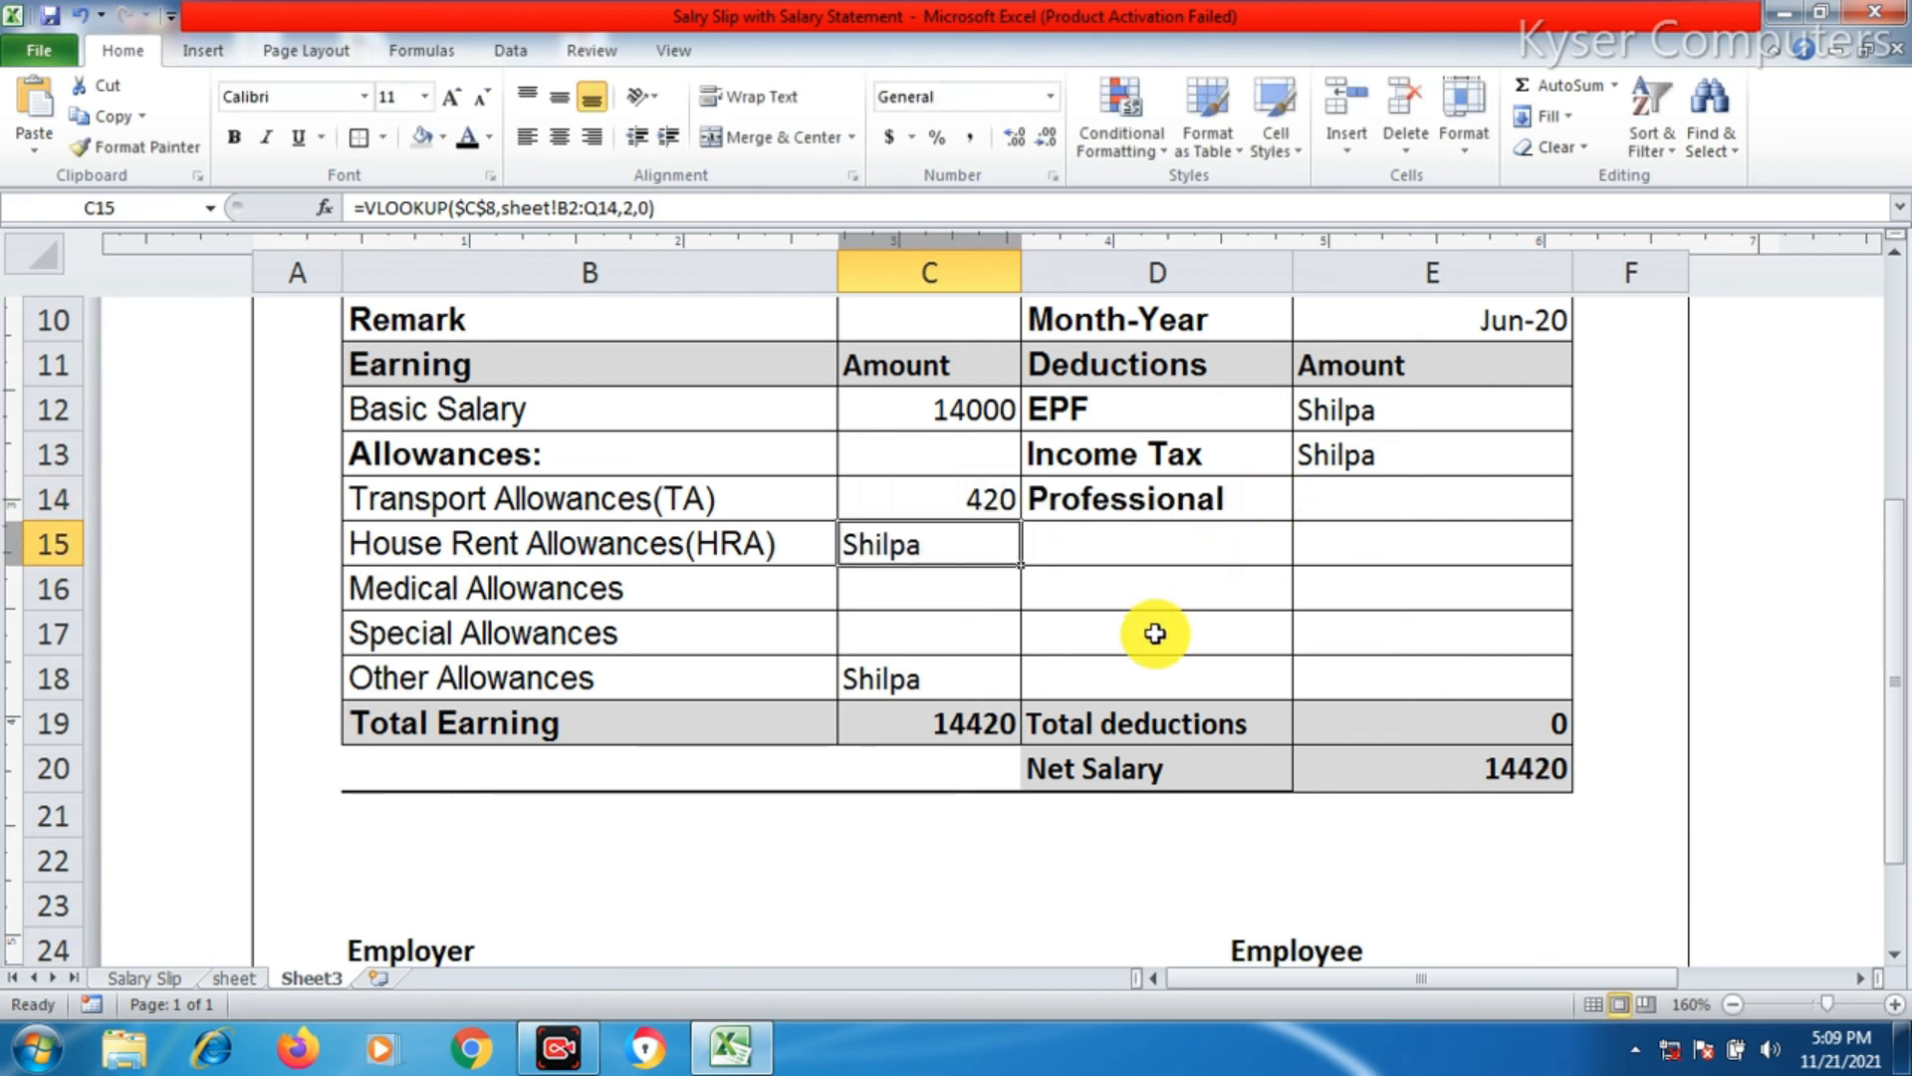
- Set the column index in the House Rent Allowances formula in C15 to 10, matching the HRA Amount column
{"action": "double_click", "coordinate": [915, 546]}
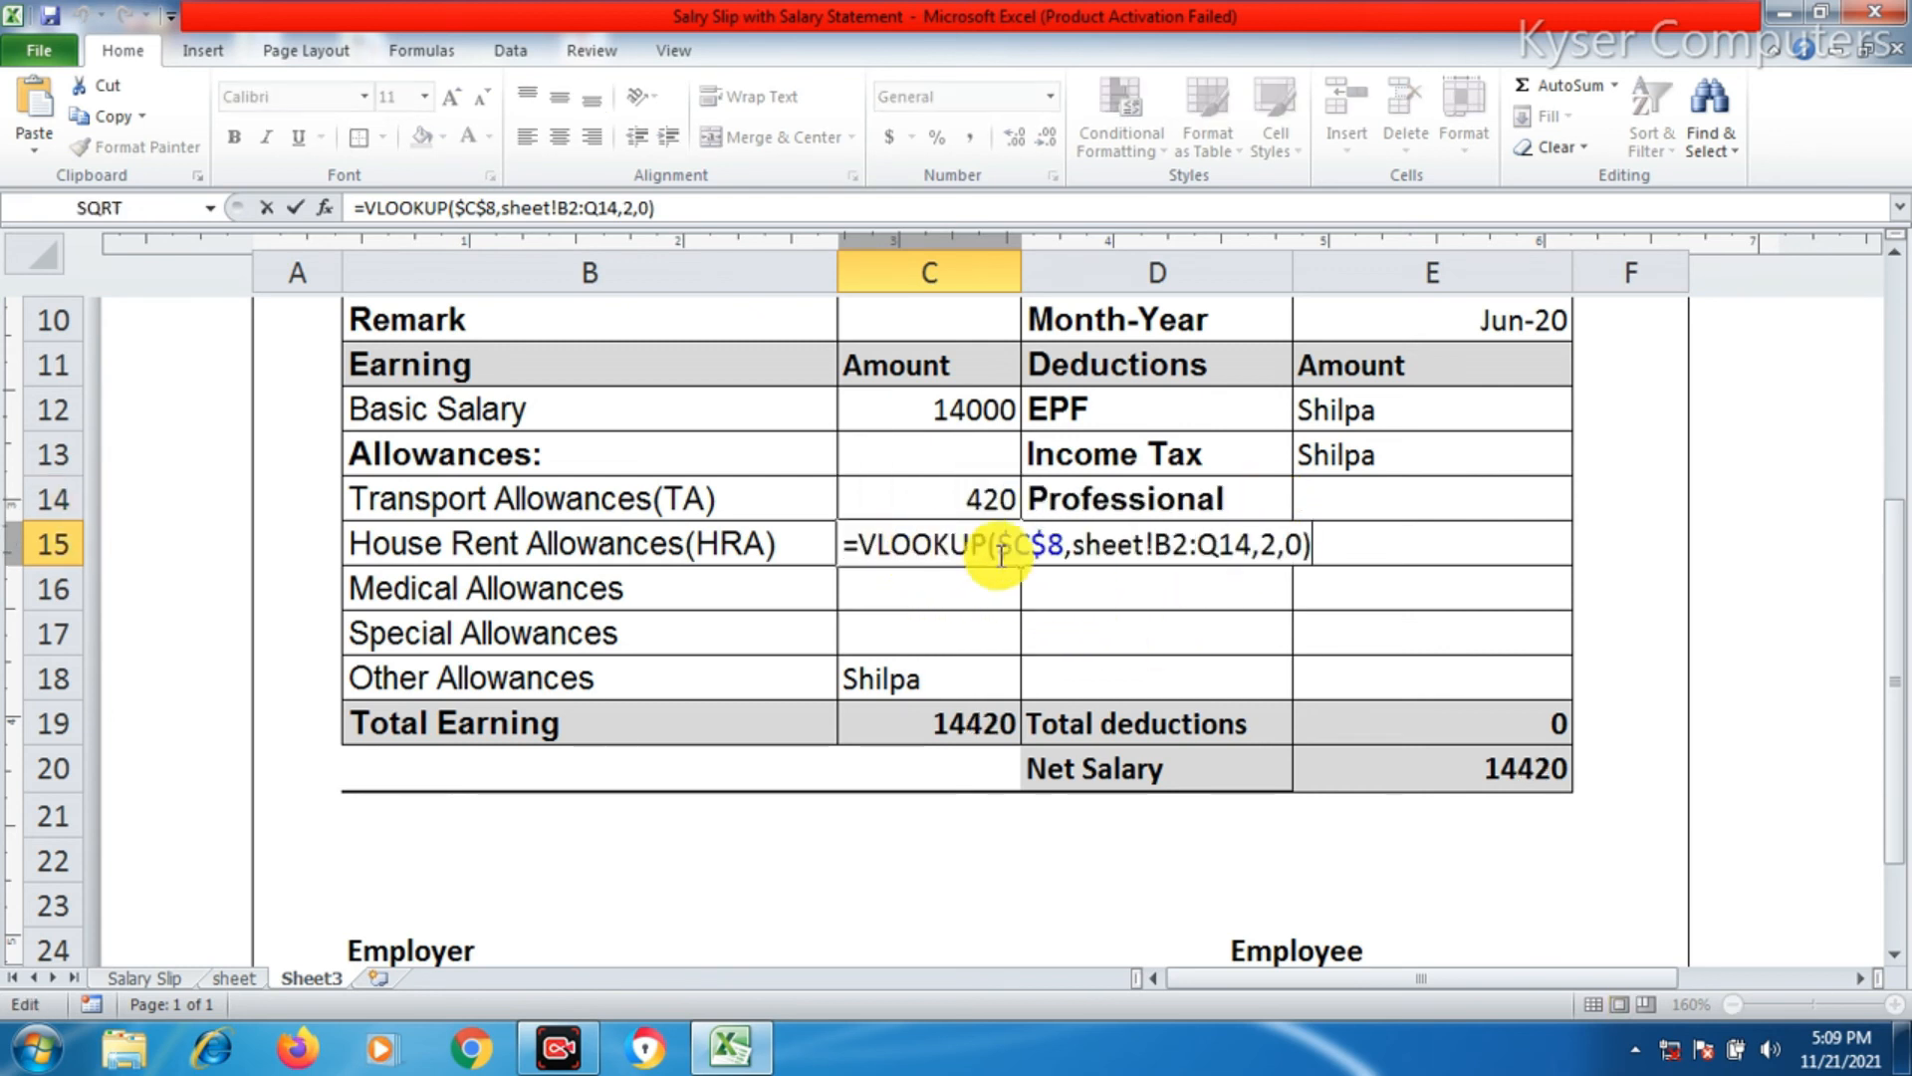
{"action": "double_click", "coordinate": [1267, 547]}
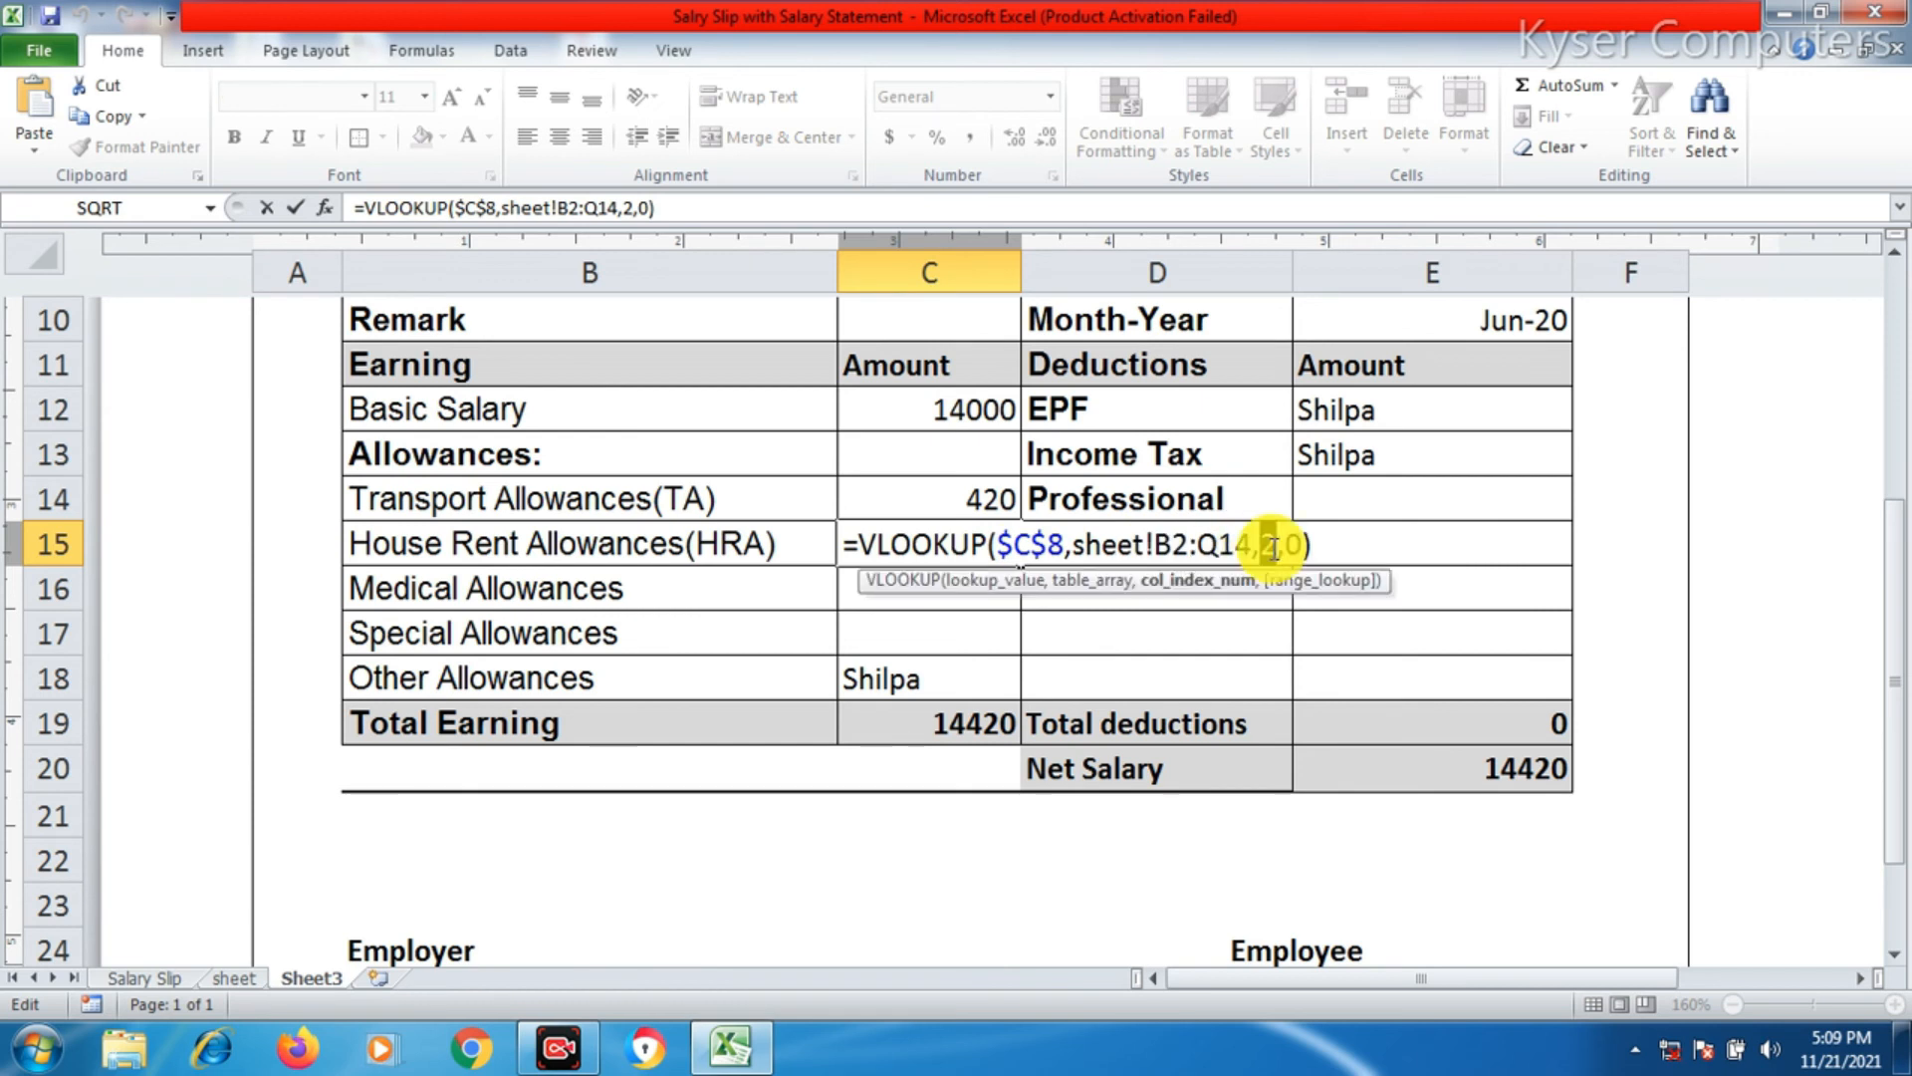
{"action": "key", "text": "Return"}
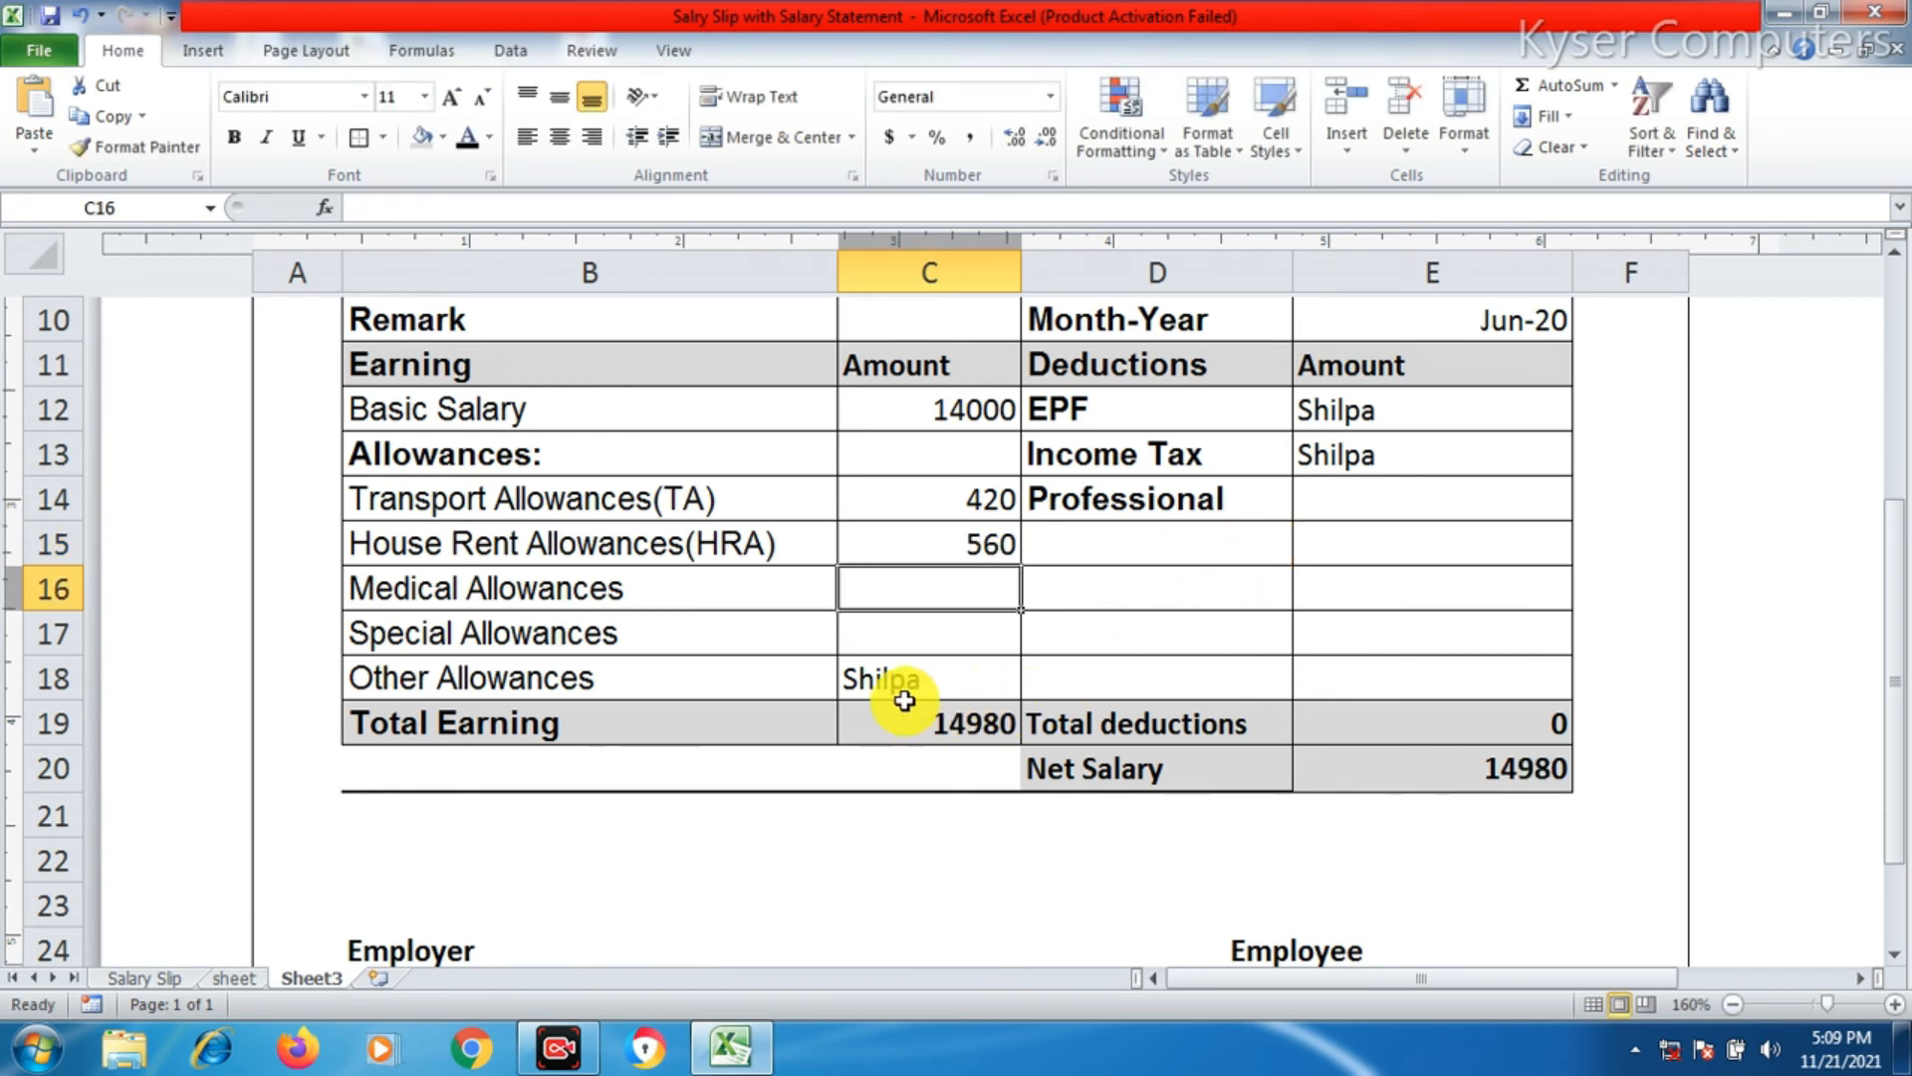
- Look up the Other column number on the salary statement and set the column index in the Other Allowances formula in C18 to 11
{"action": "left_click", "coordinate": [909, 670]}
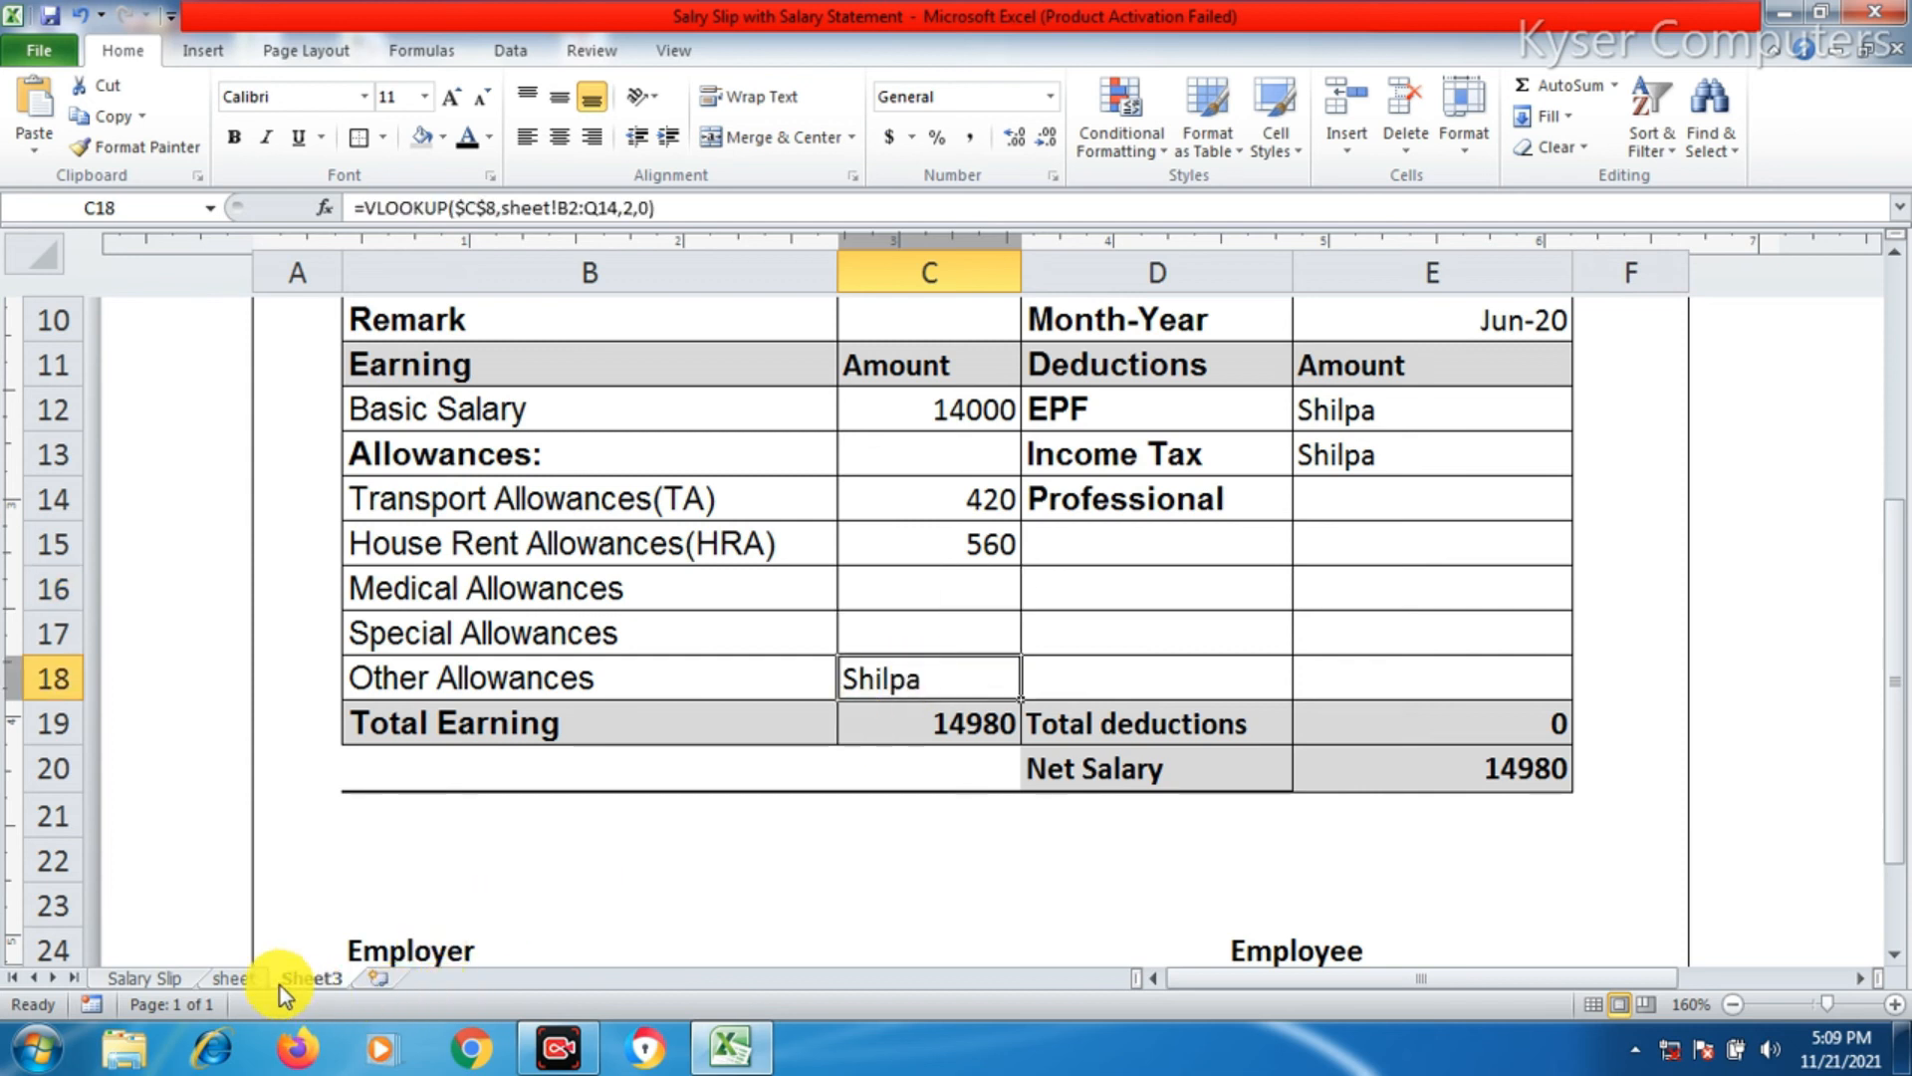
{"action": "left_click", "coordinate": [239, 978]}
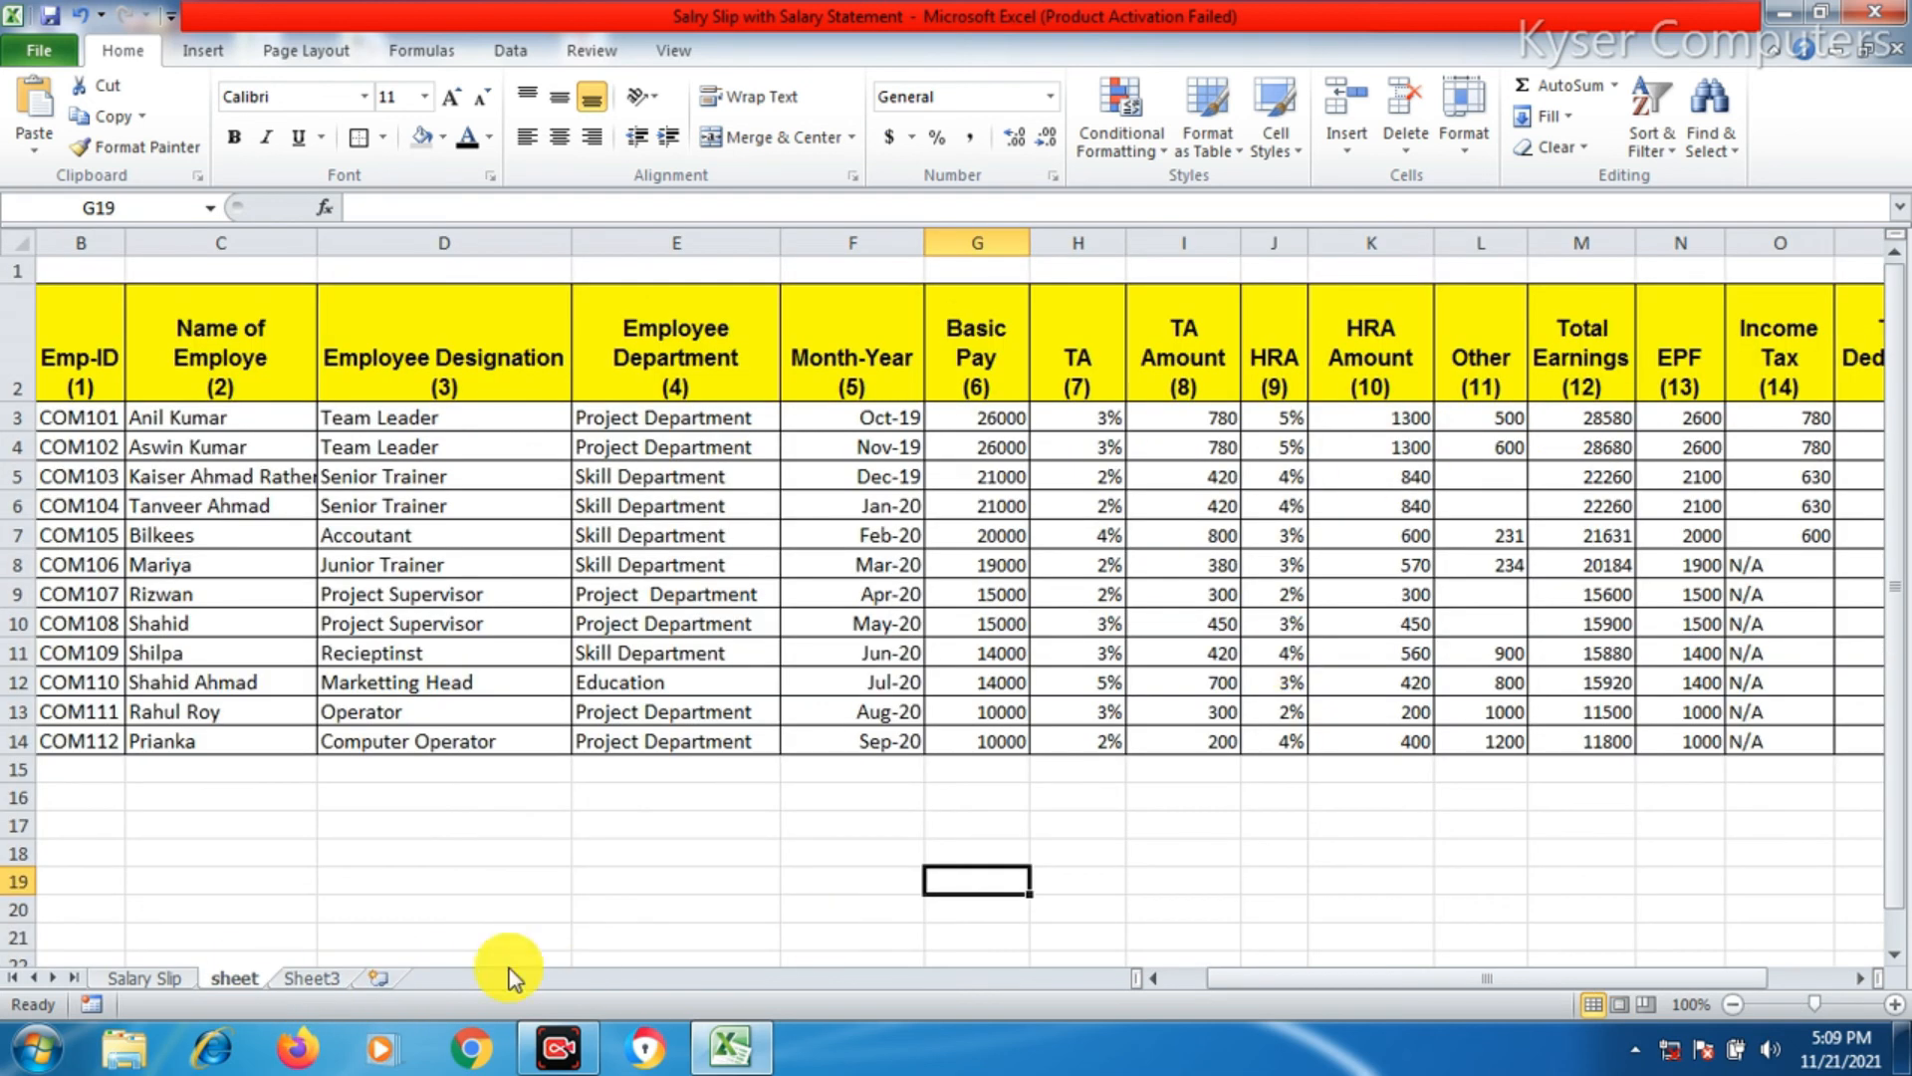
{"action": "left_click", "coordinate": [329, 977]}
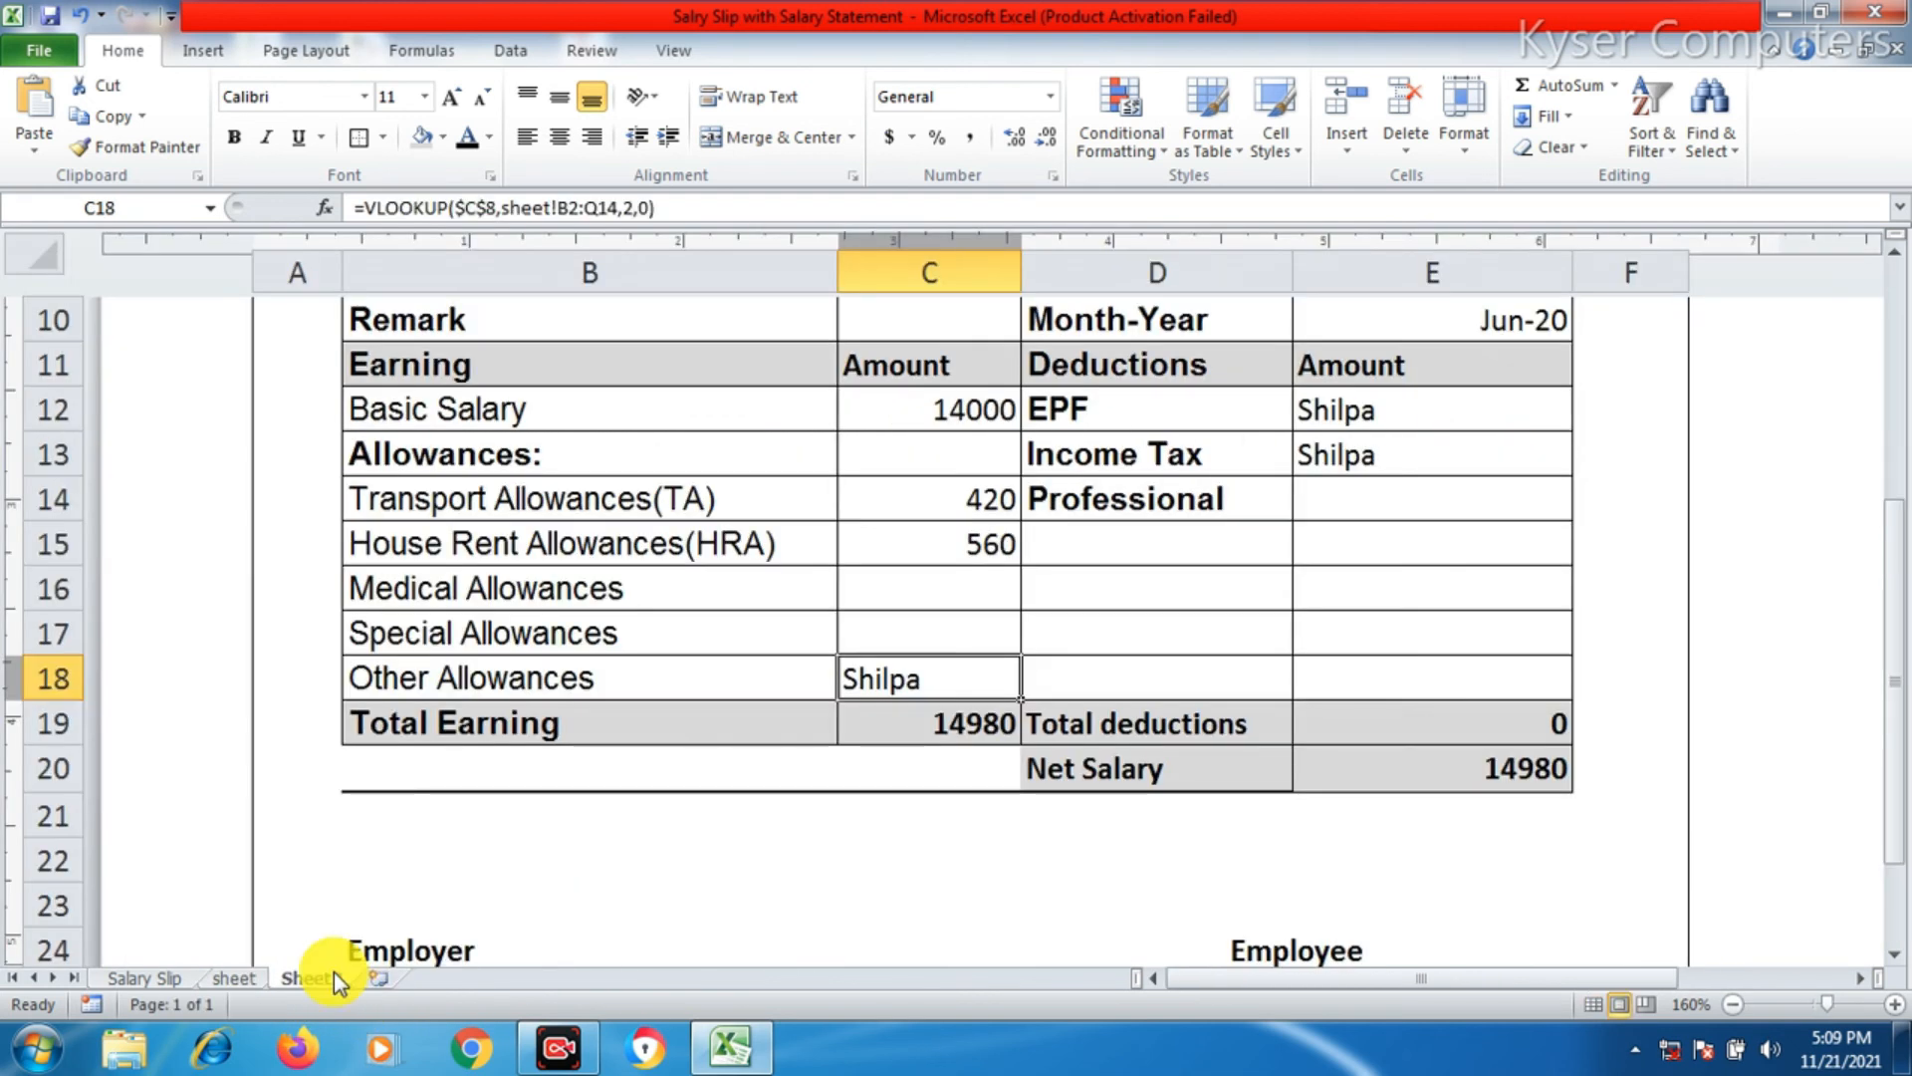
{"action": "double_click", "coordinate": [935, 658]}
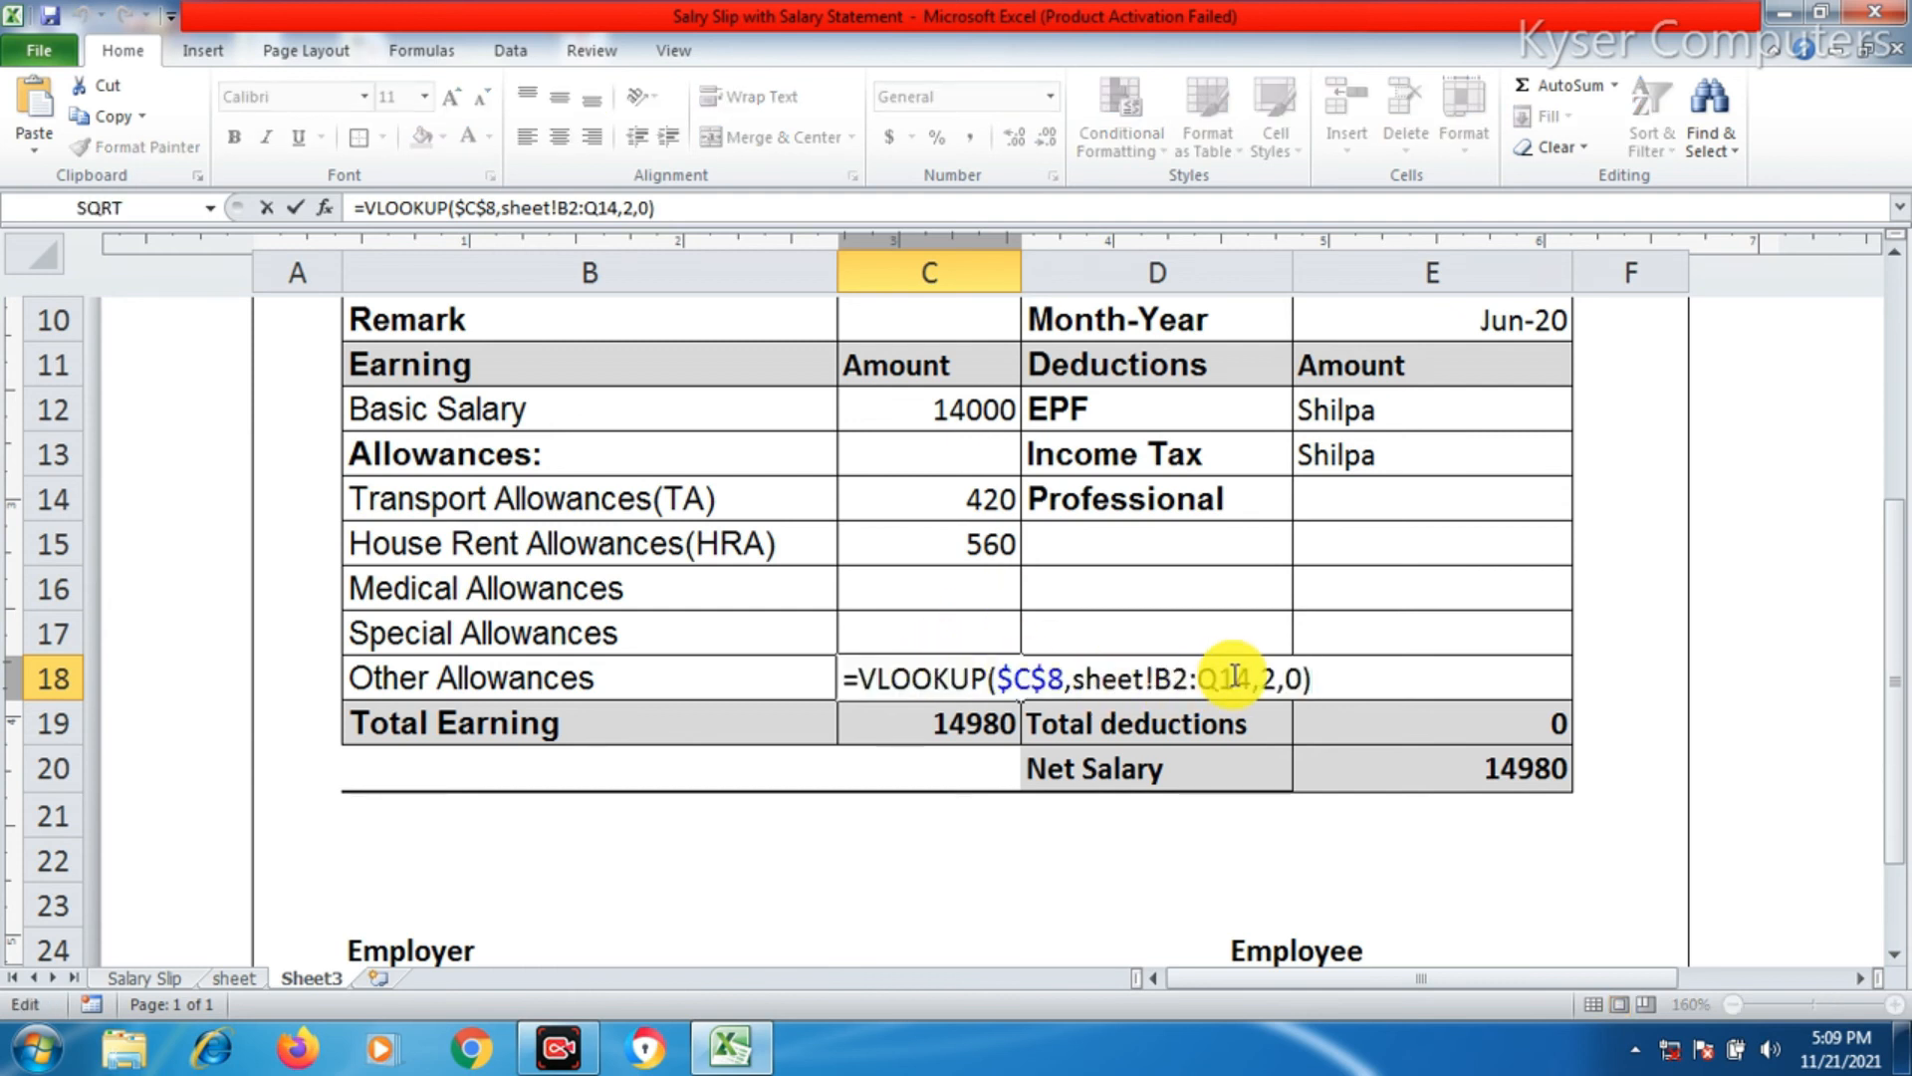
{"action": "double_click", "coordinate": [1273, 679]}
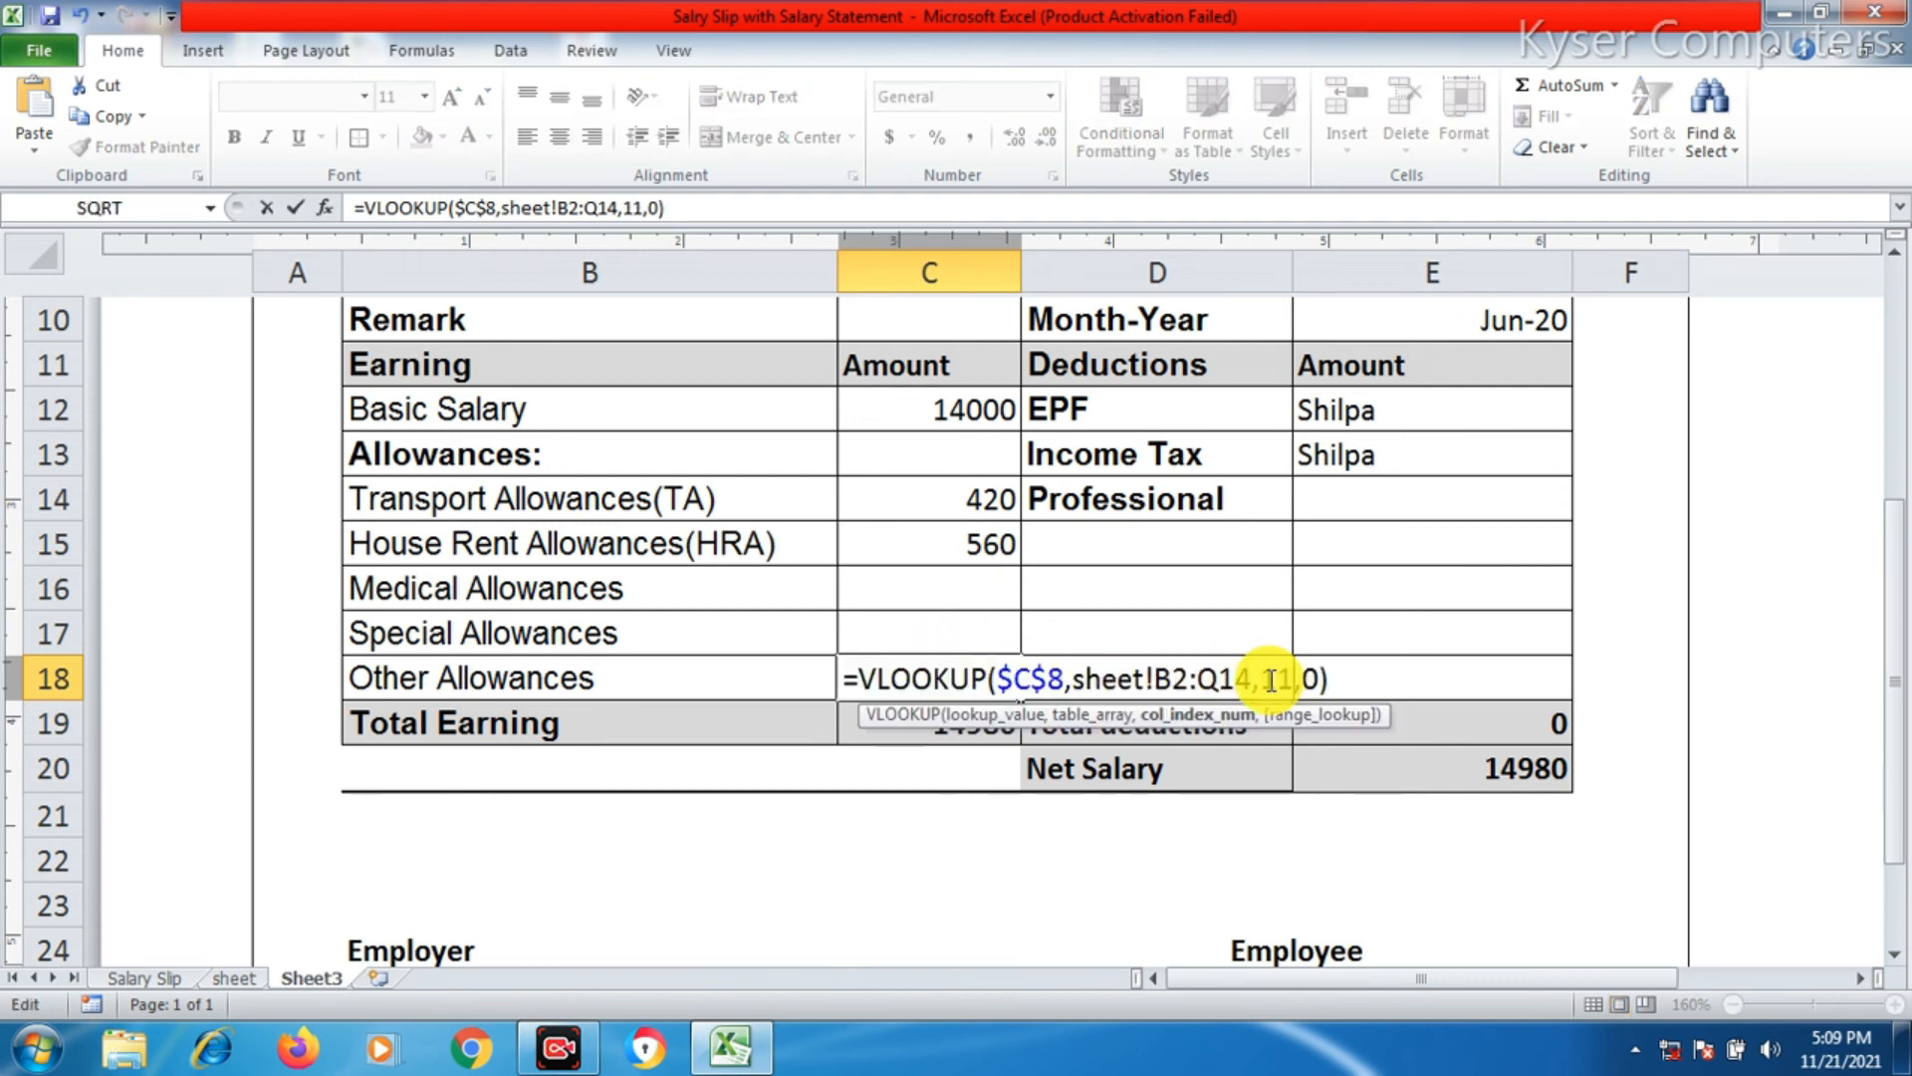
{"action": "key", "text": "Return"}
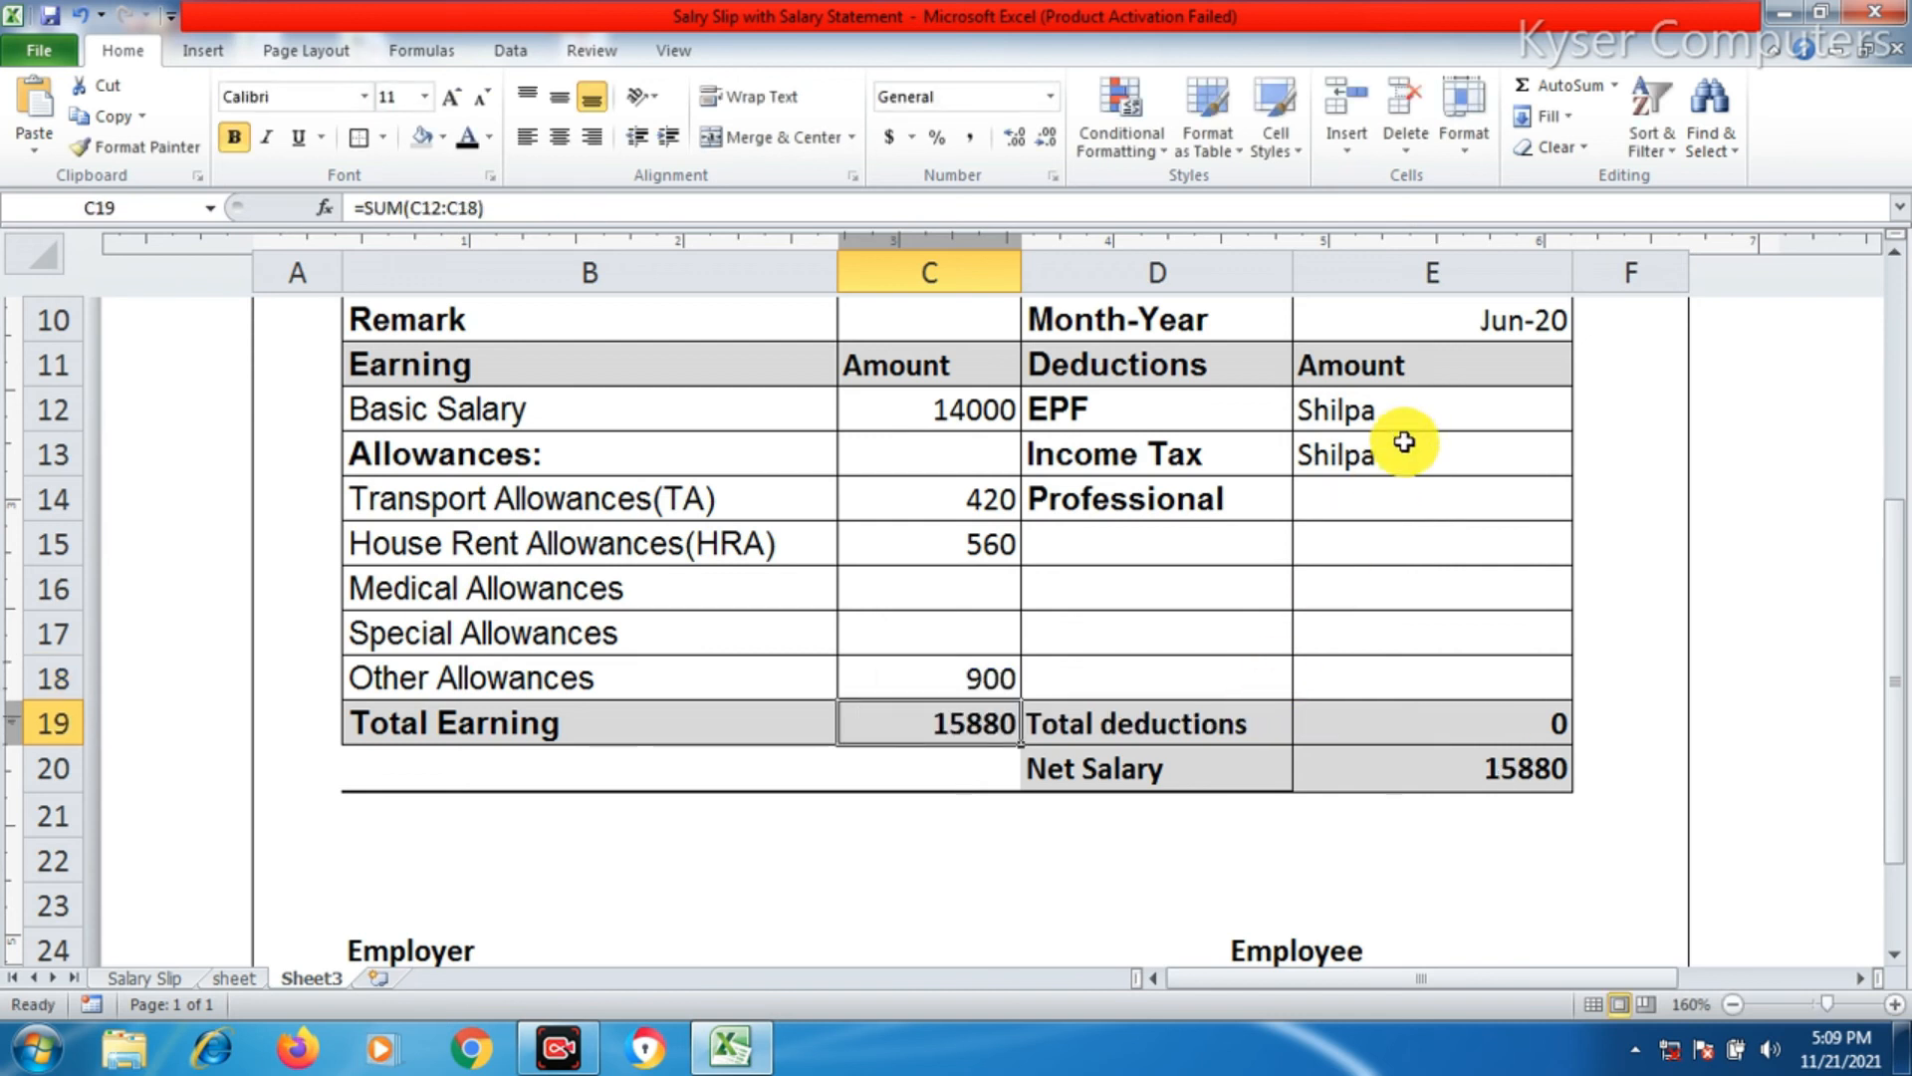
- Check the EPF and Income Tax column numbers on the salary statement and set the column index in the EPF formula in E12 to 13
{"action": "left_click", "coordinate": [1360, 411]}
{"action": "left_click", "coordinate": [1374, 466]}
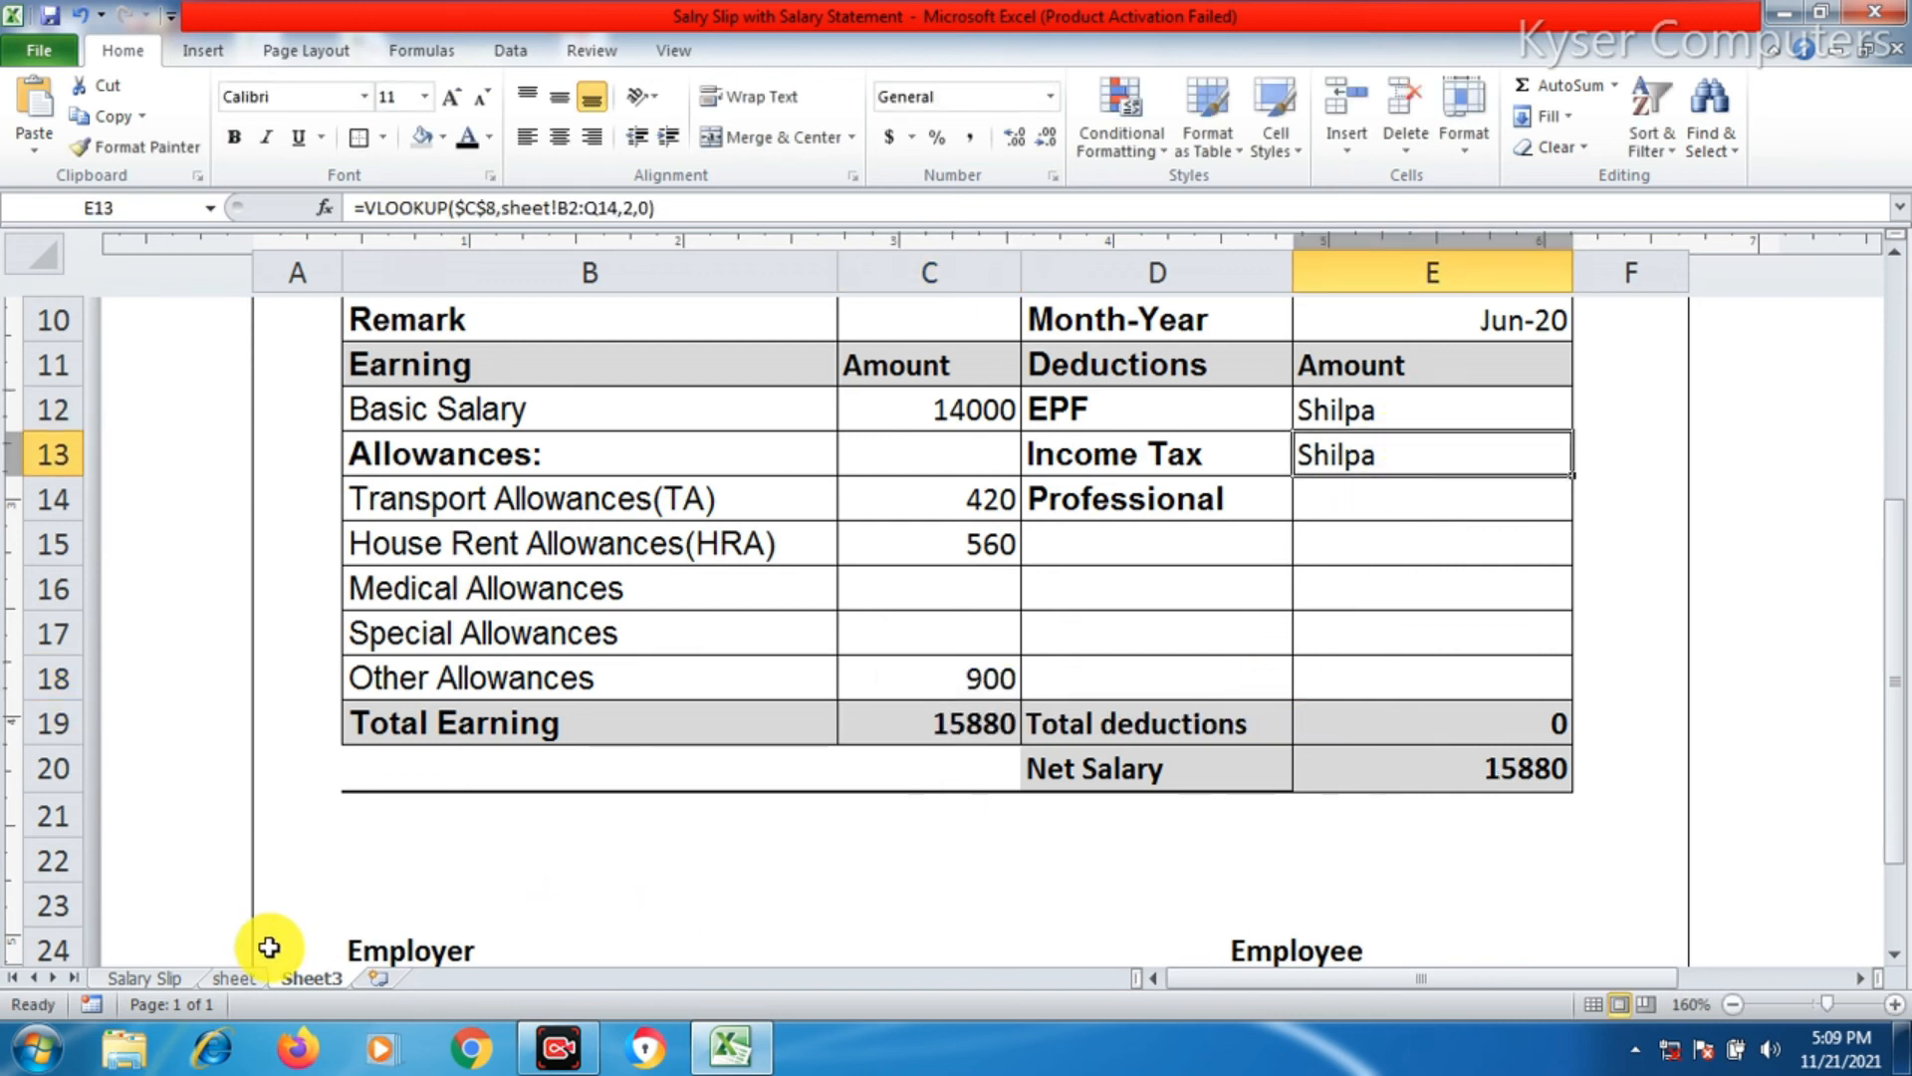
{"action": "left_click", "coordinate": [235, 978]}
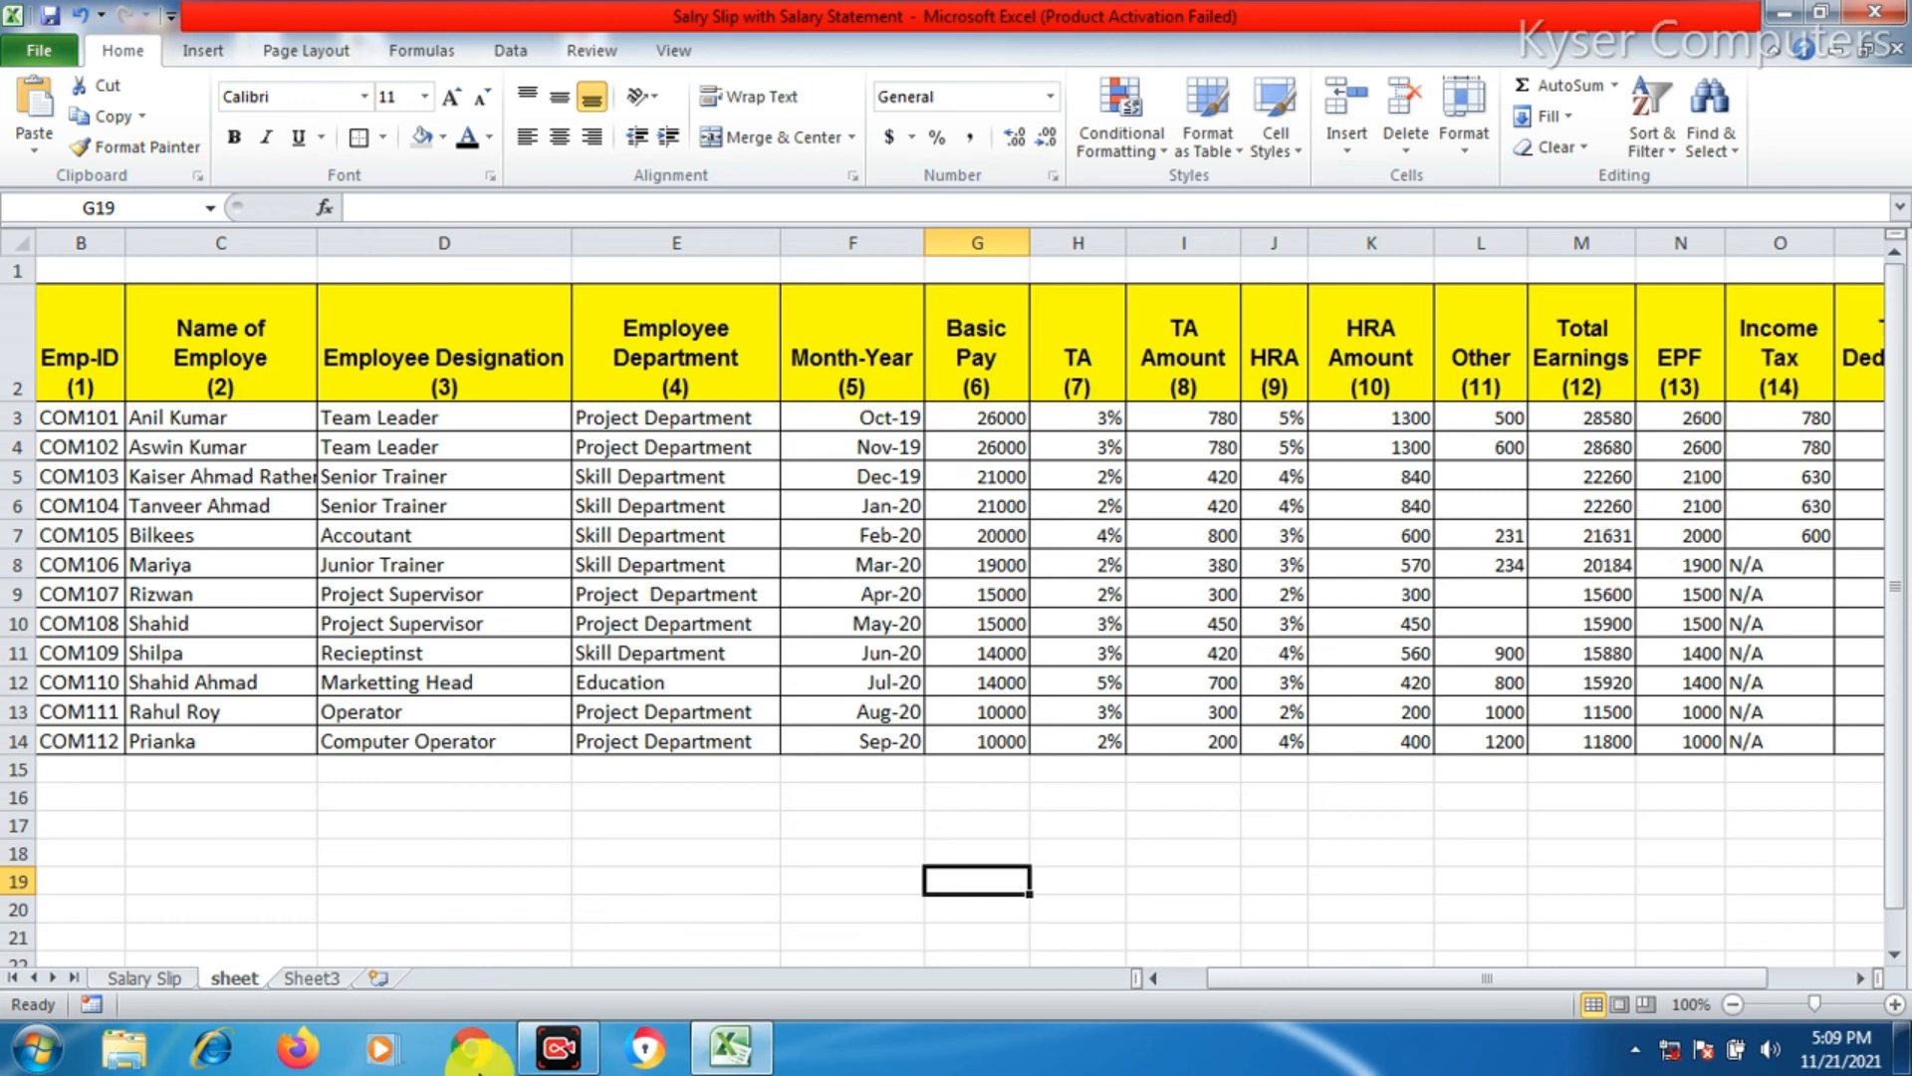
{"action": "left_click", "coordinate": [169, 980]}
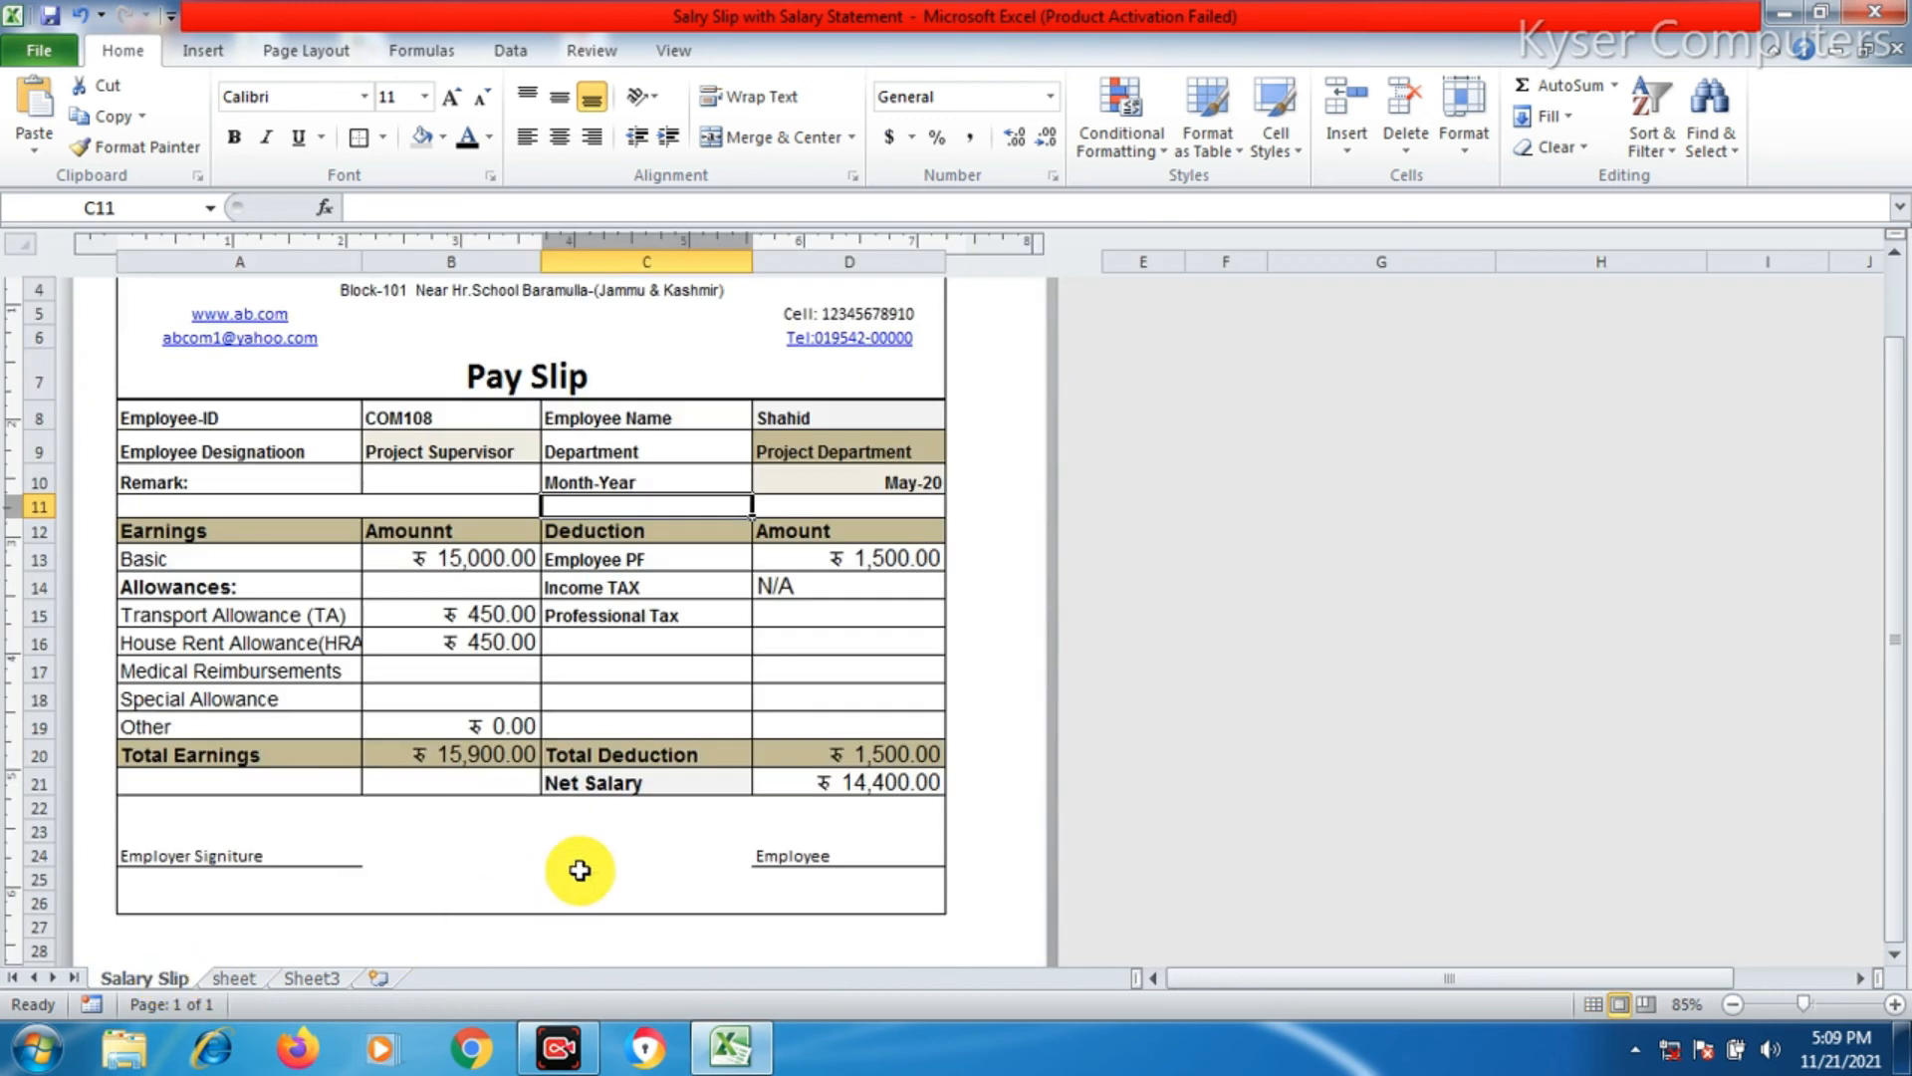
{"action": "left_click", "coordinate": [310, 979]}
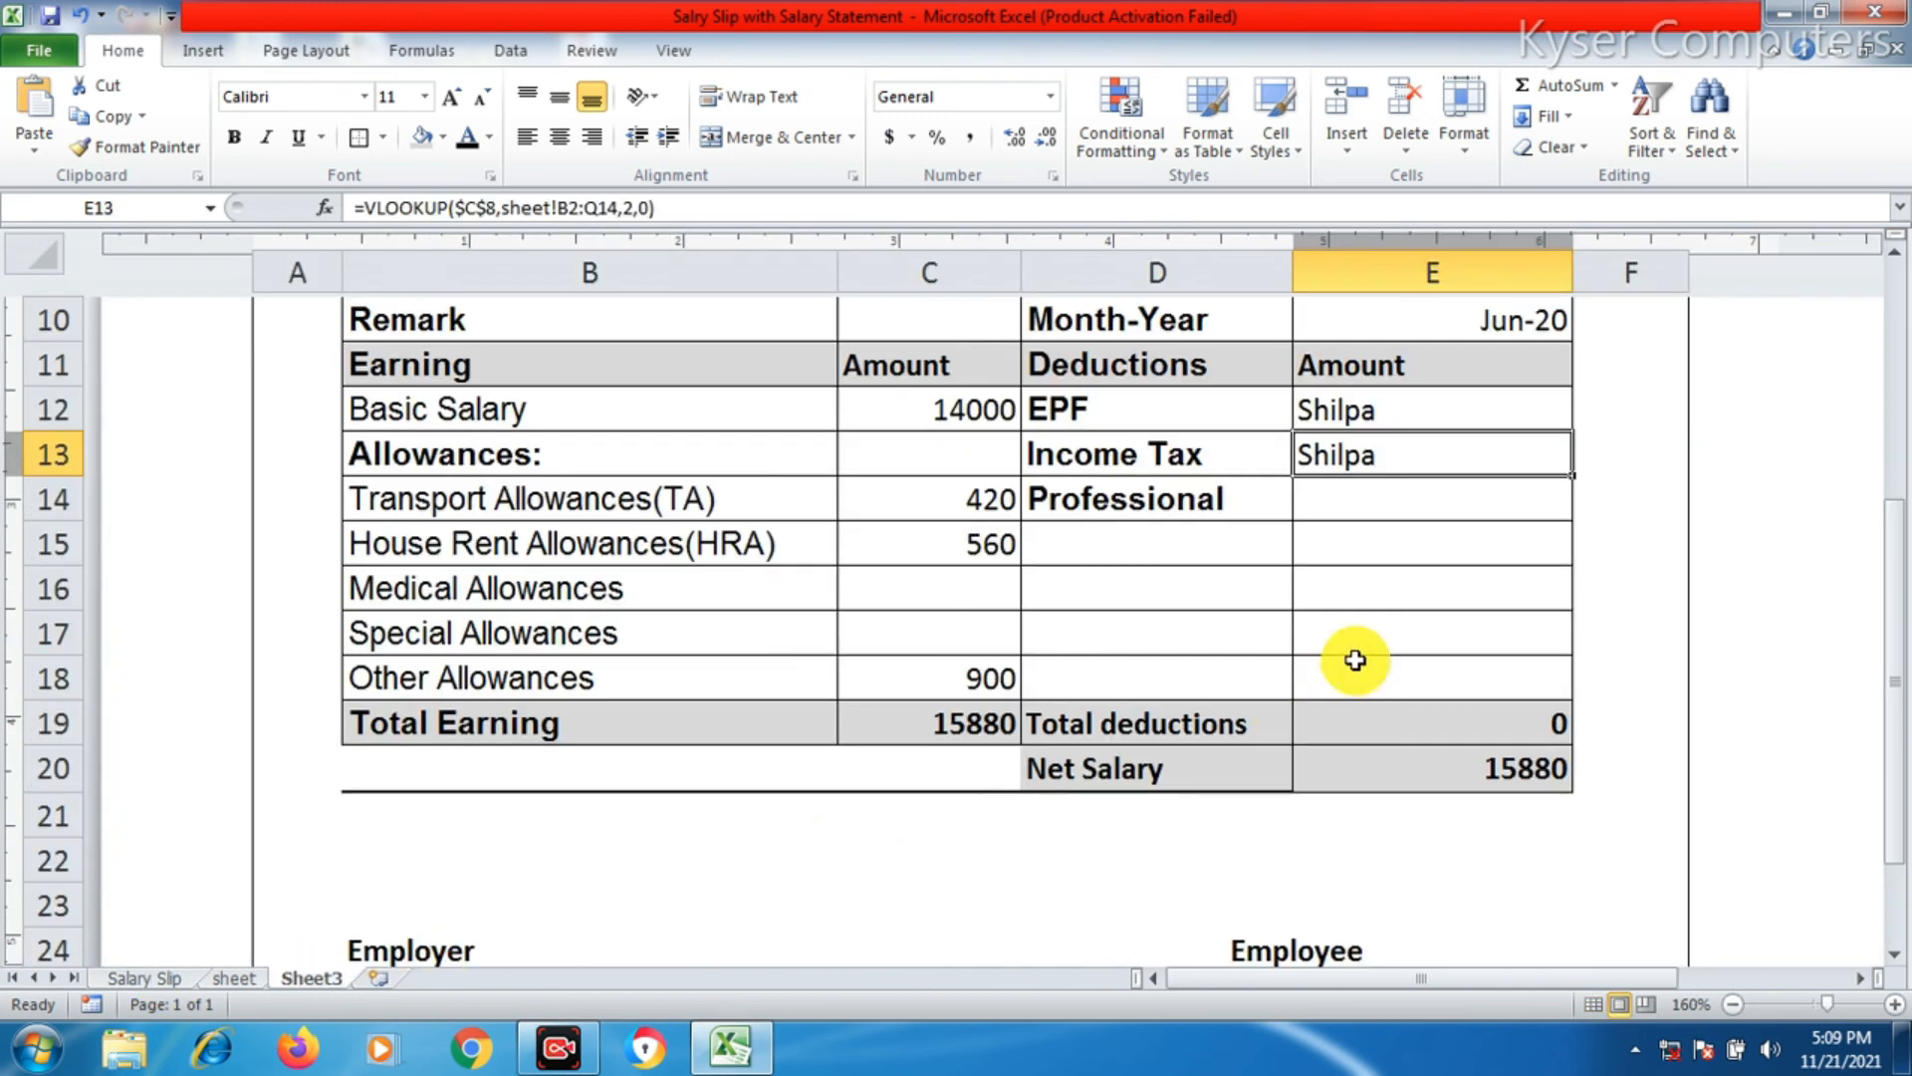
{"action": "left_click", "coordinate": [1417, 415]}
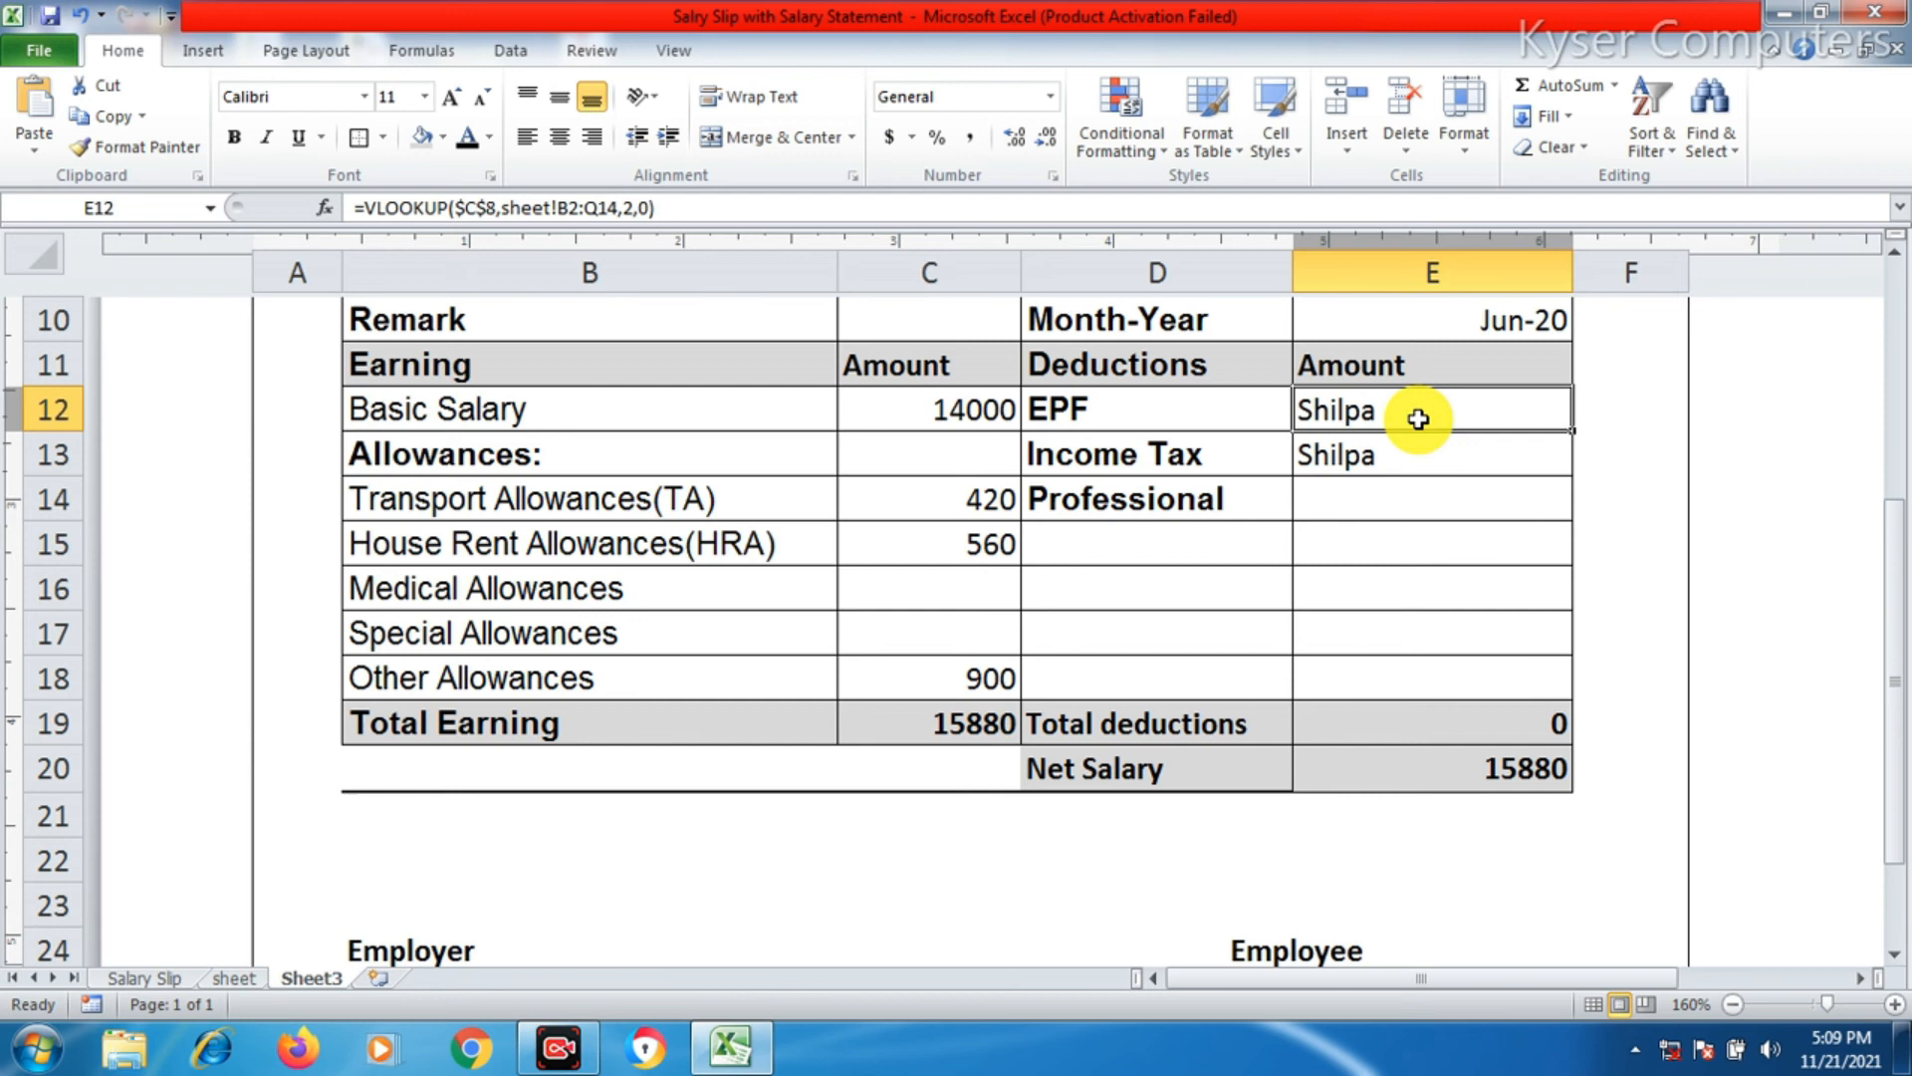
{"action": "double_click", "coordinate": [1417, 419]}
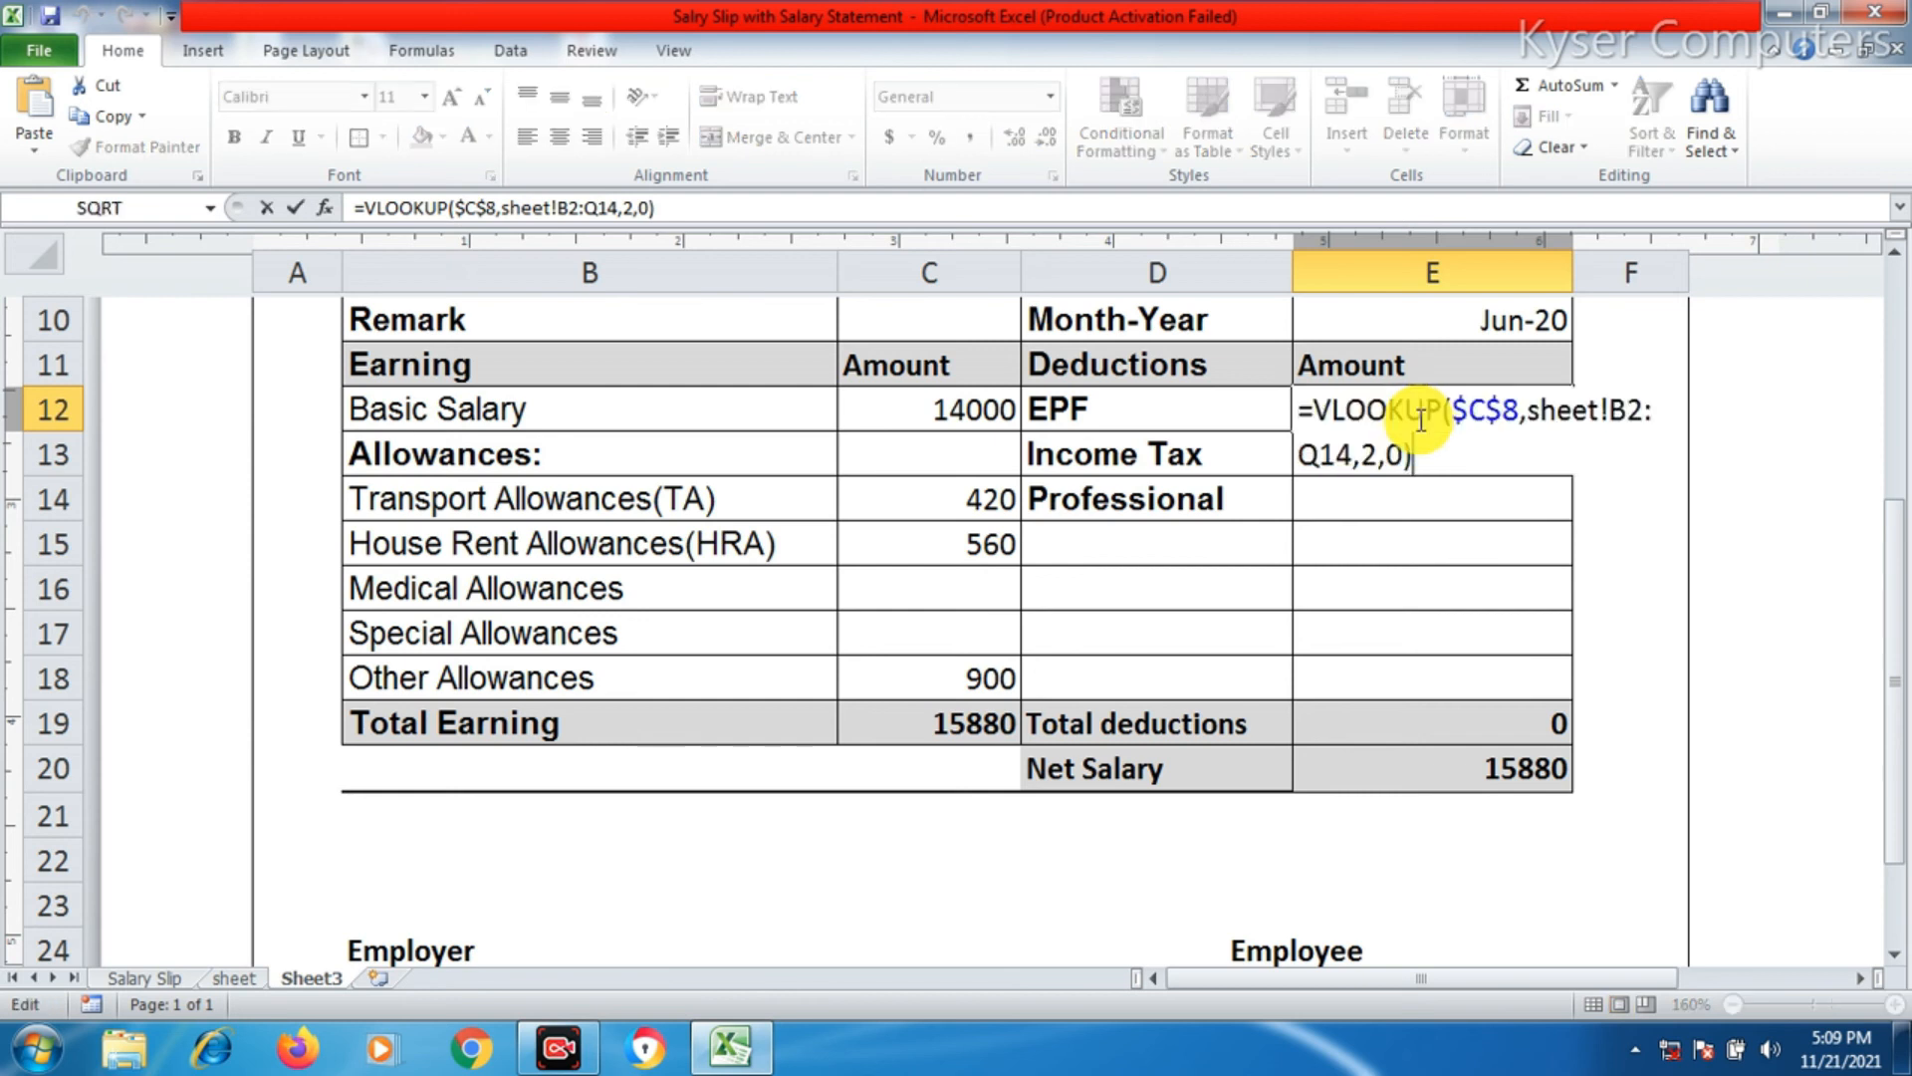
{"action": "double_click", "coordinate": [1369, 454]}
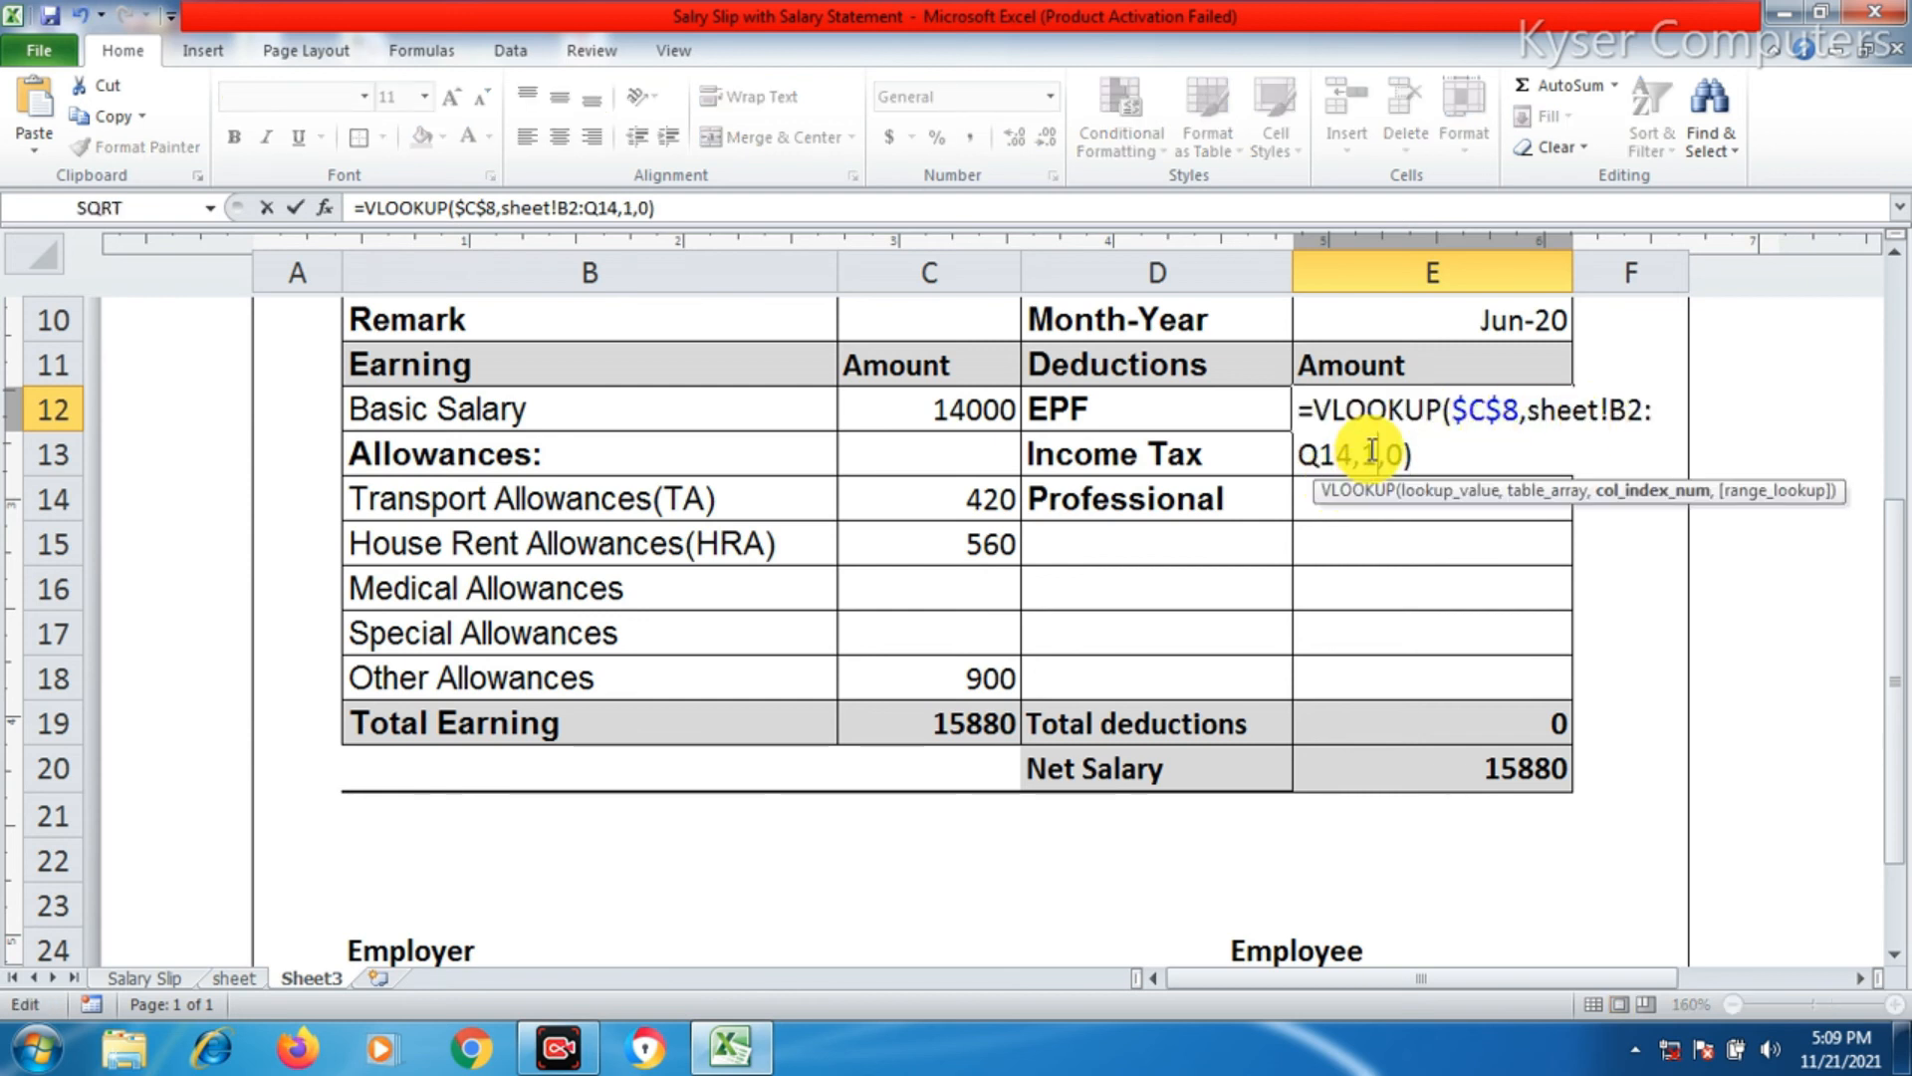
{"action": "key", "text": "Return"}
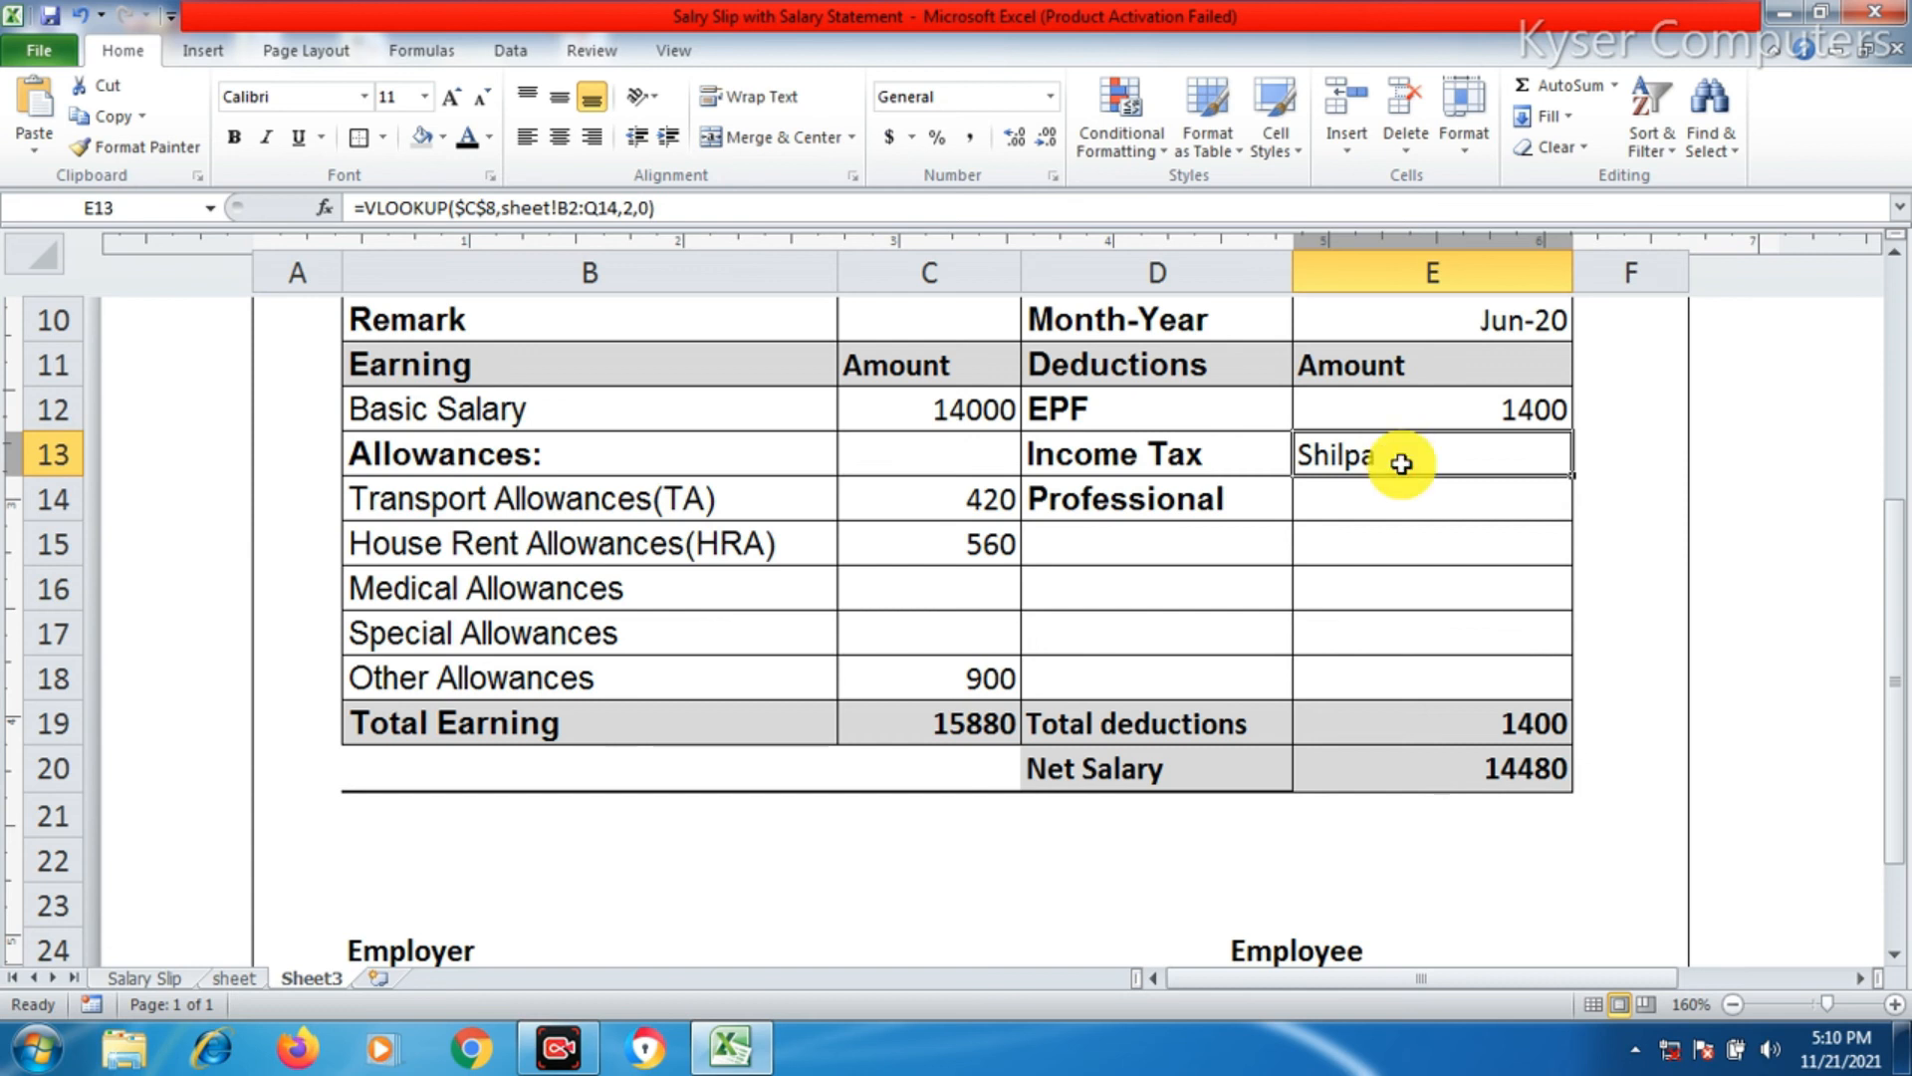
- Set the column index in the Income Tax formula in E13 to 14
{"action": "double_click", "coordinate": [1401, 461]}
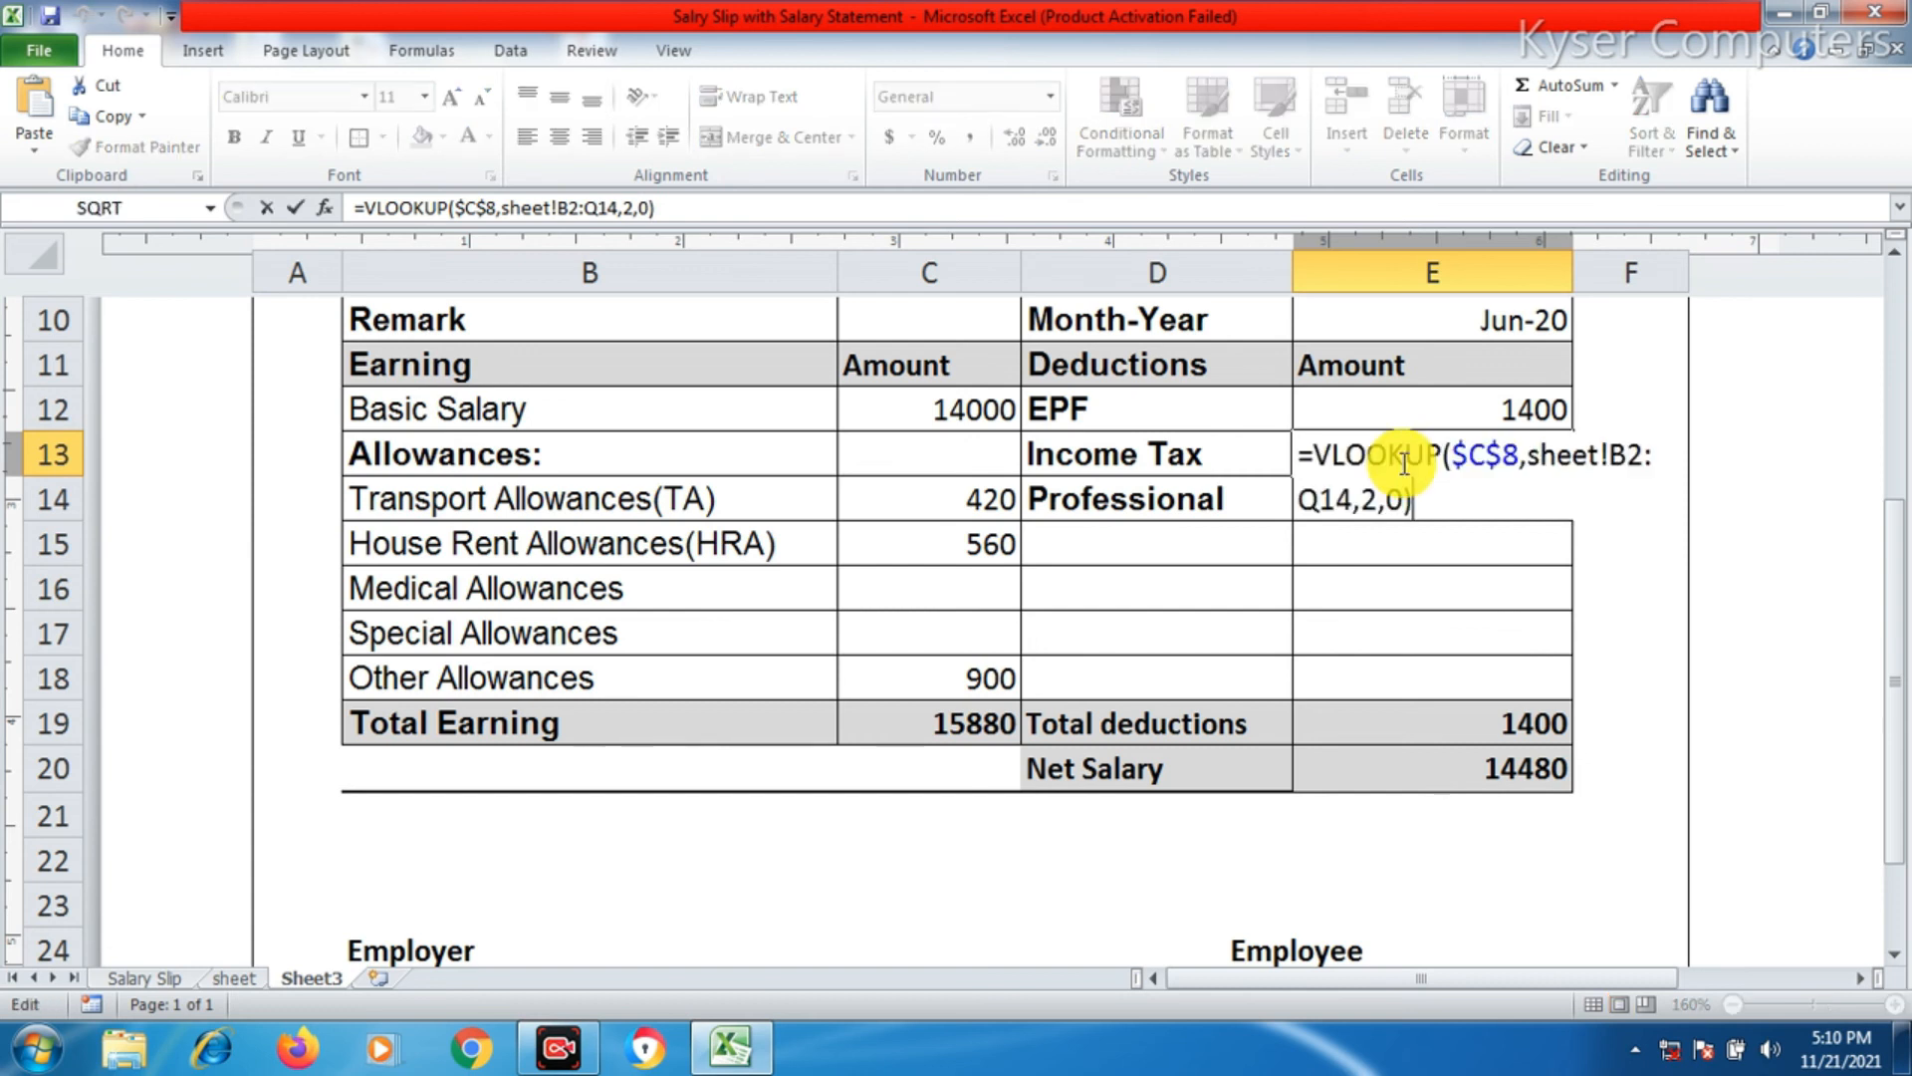
{"action": "double_click", "coordinate": [1366, 500]}
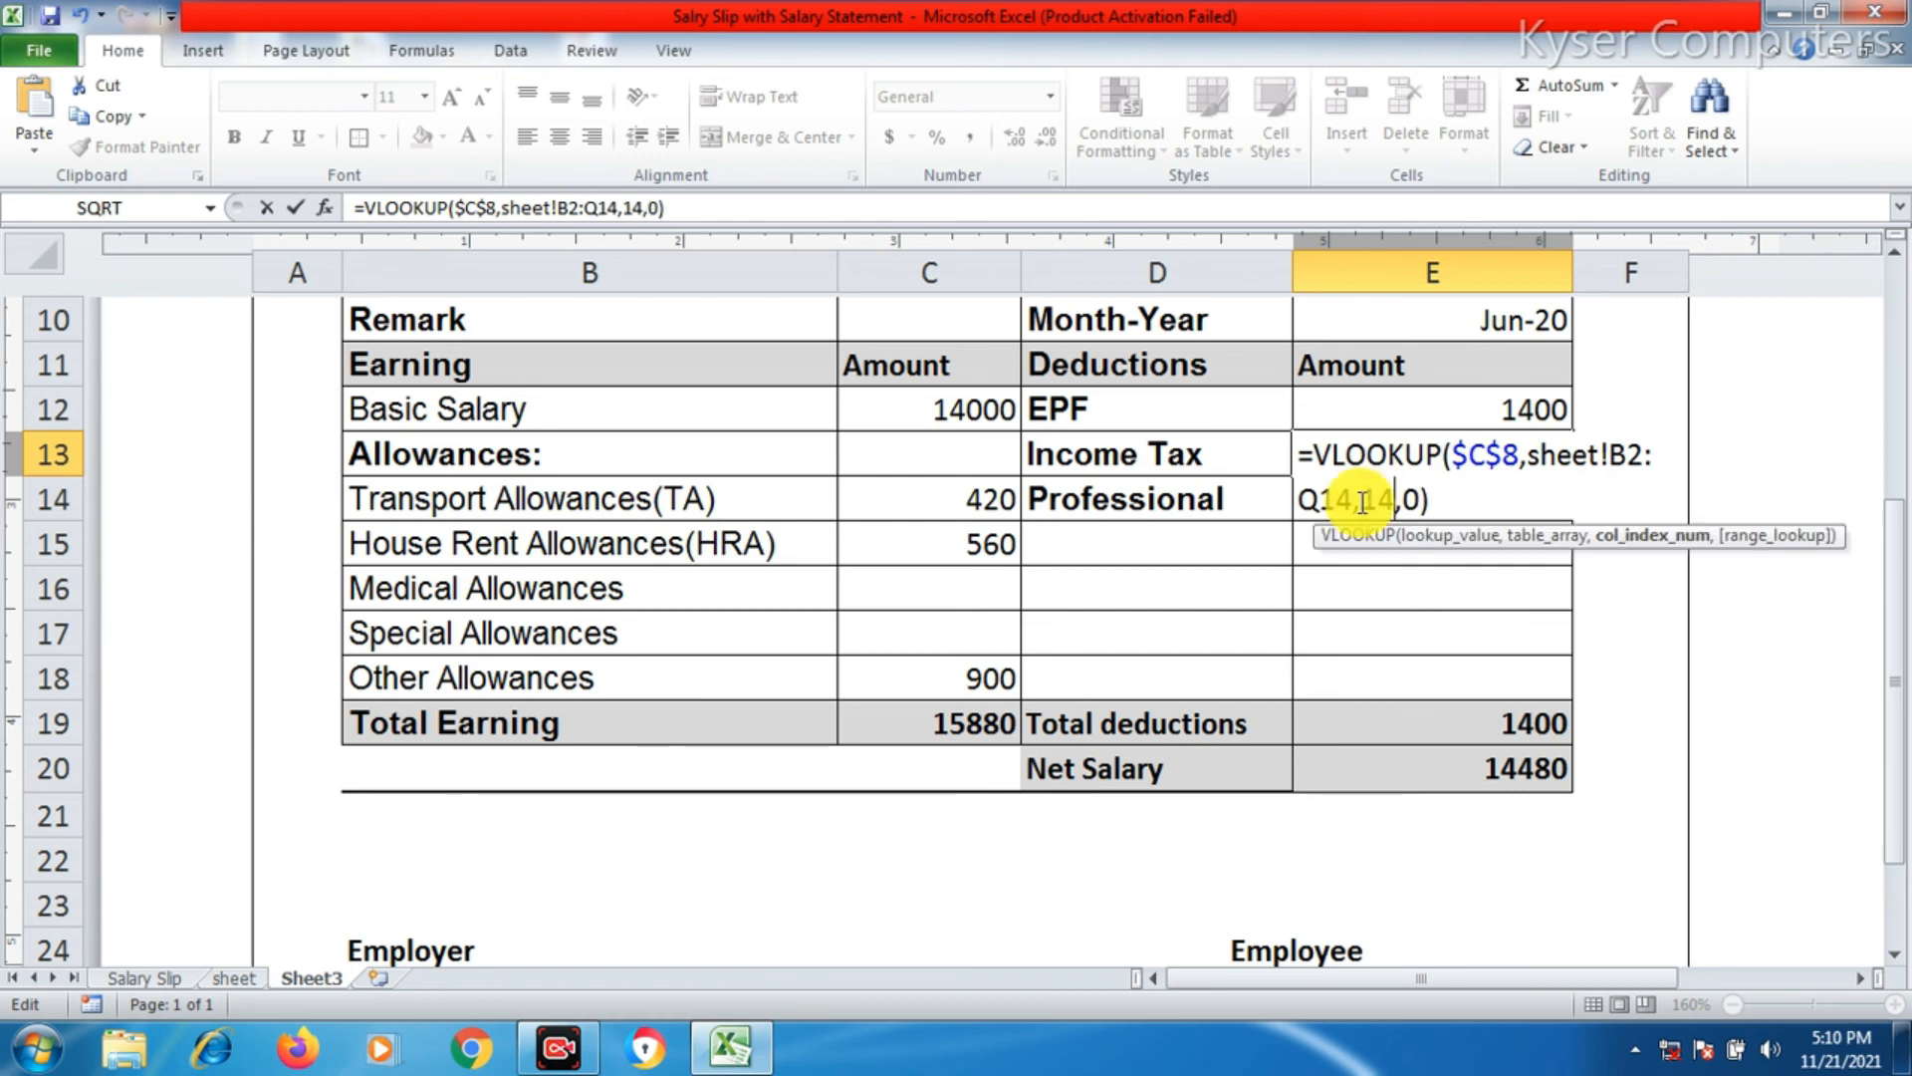
{"action": "key", "text": "Return"}
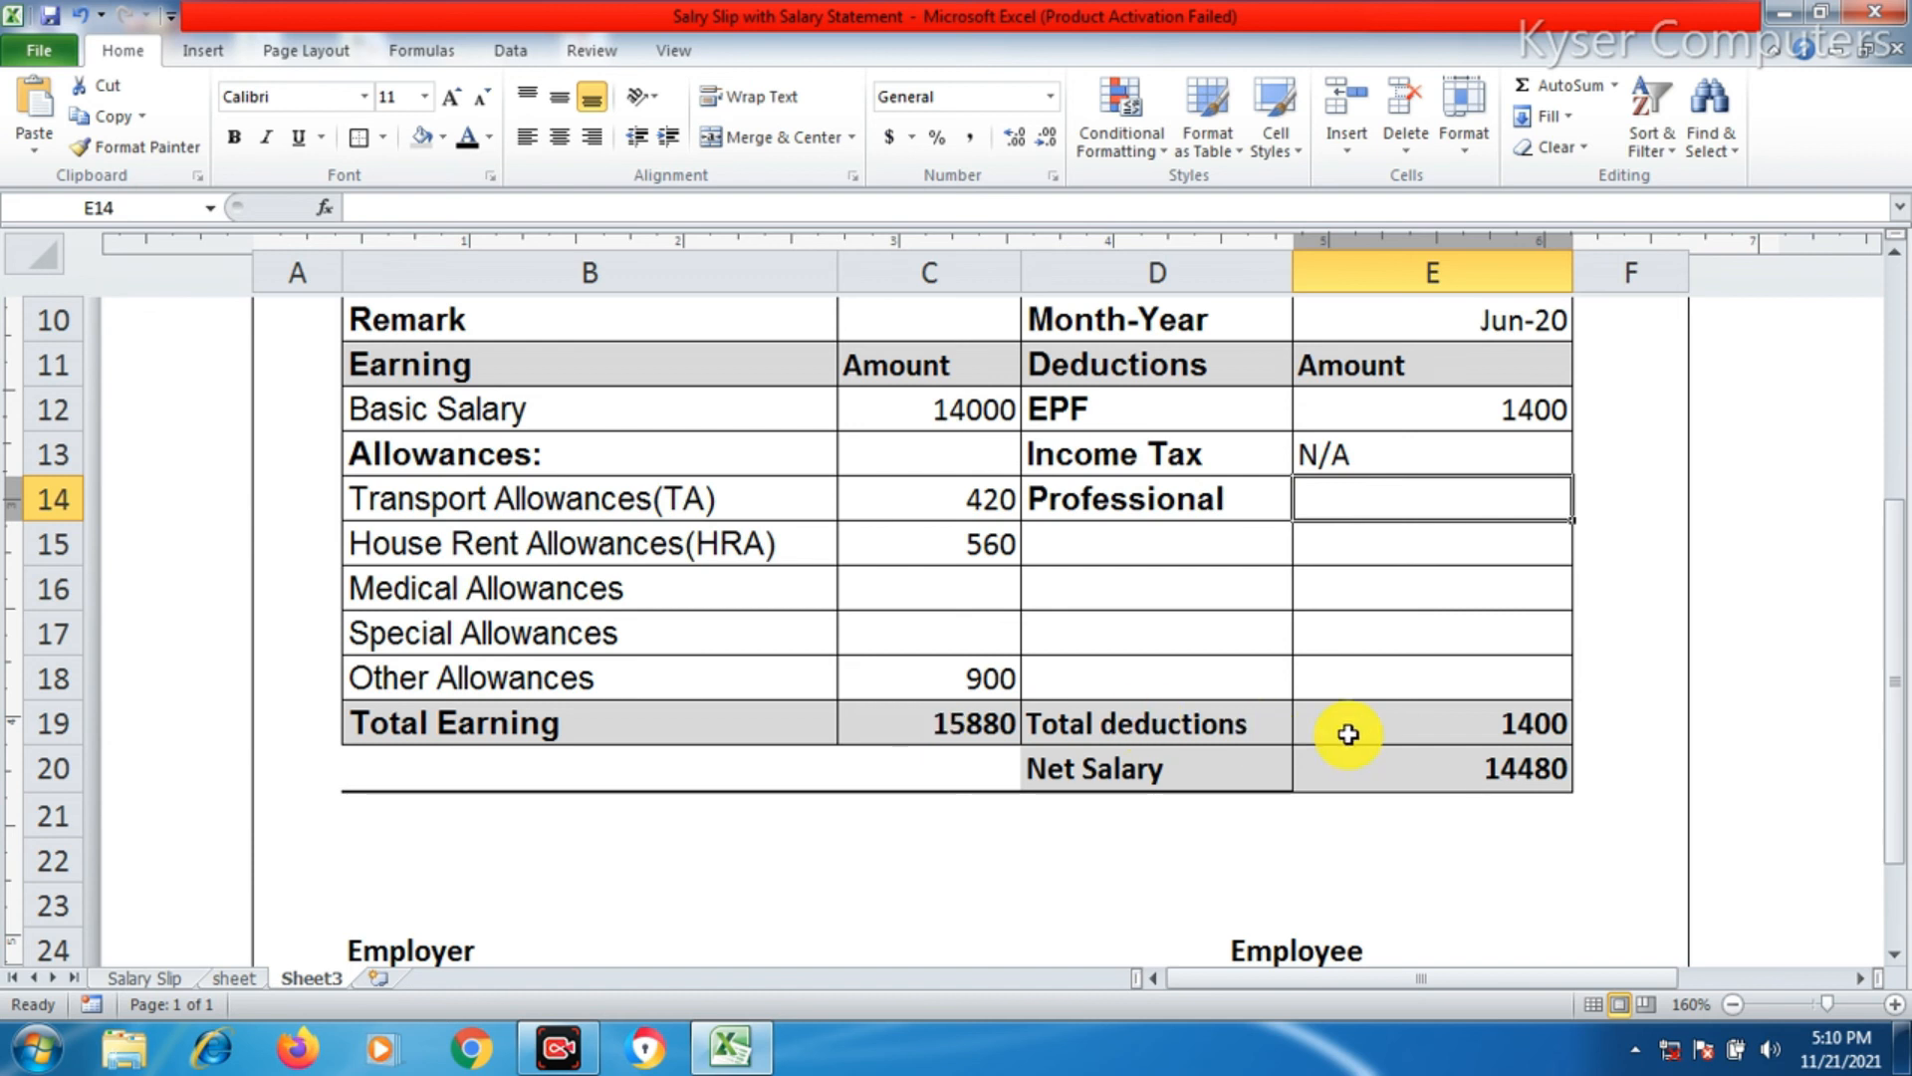
{"action": "left_click", "coordinate": [951, 405]}
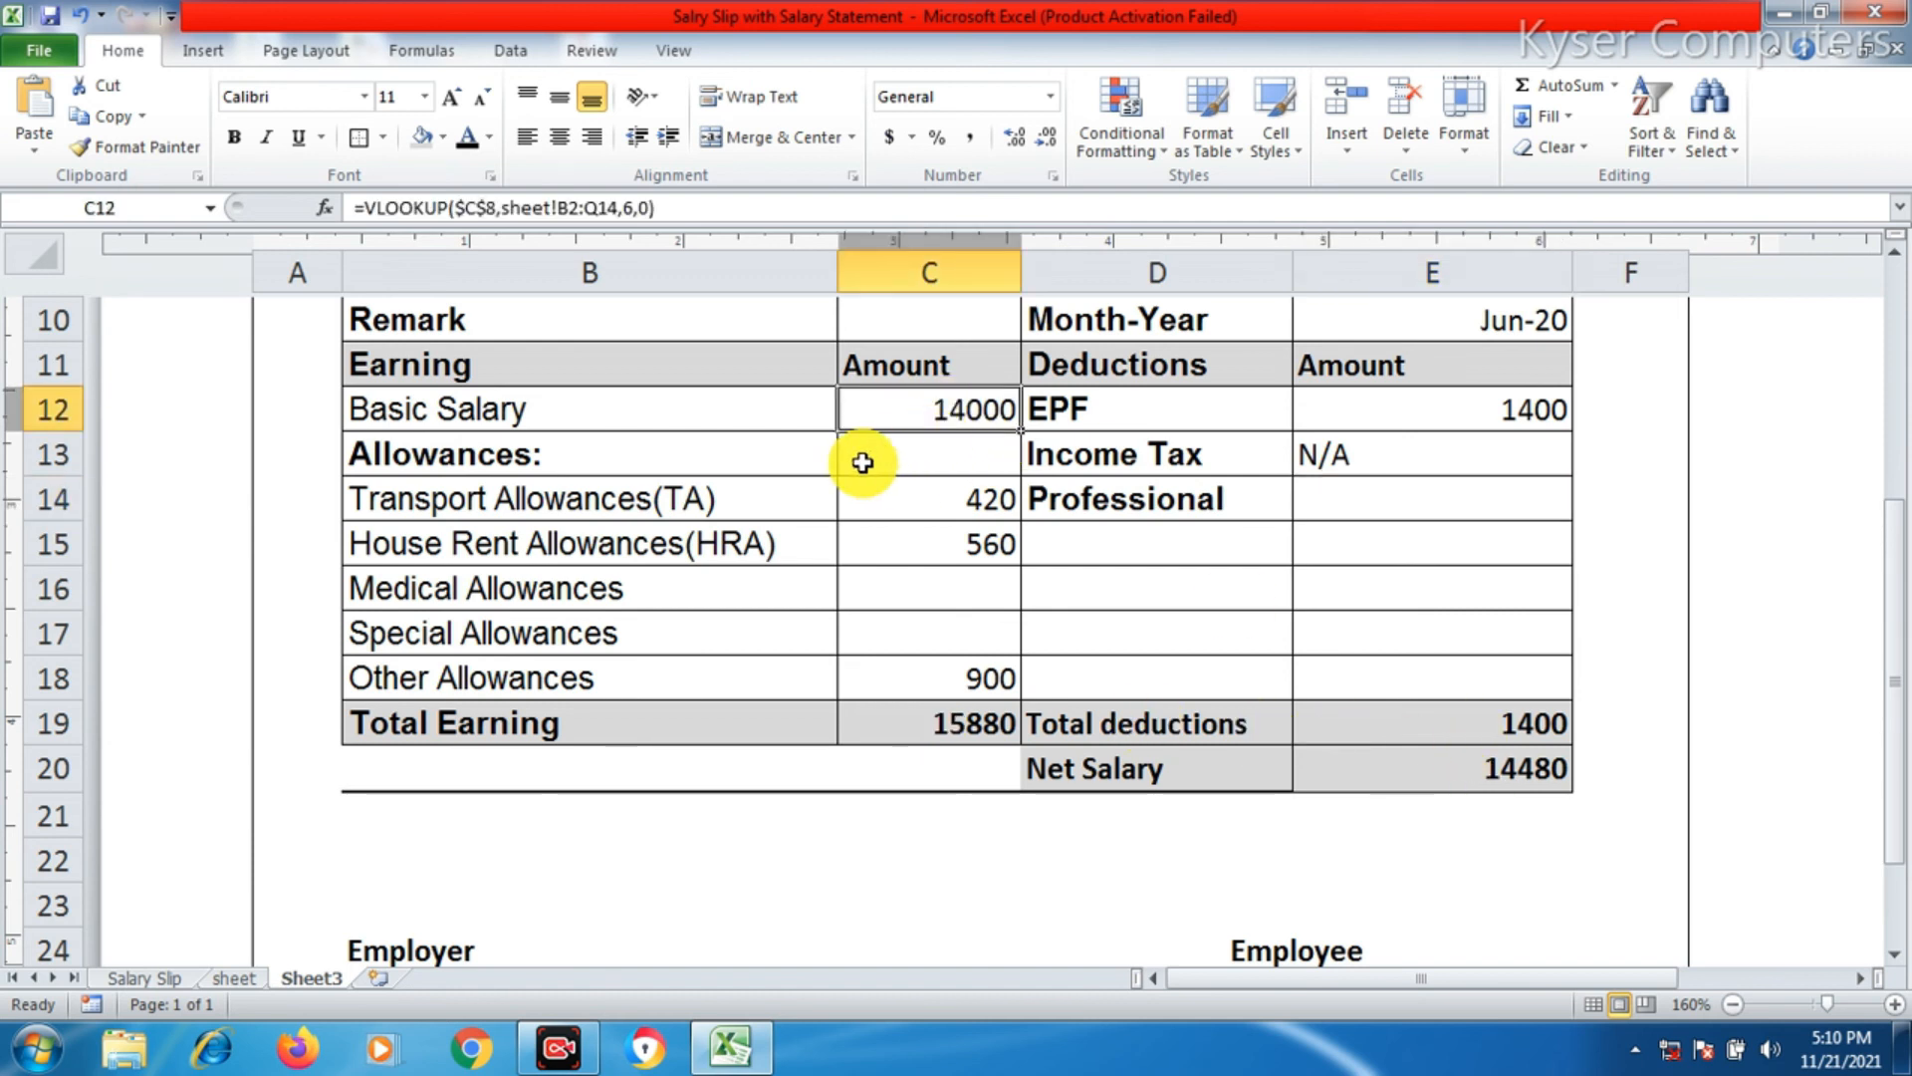
{"action": "scroll", "coordinate": [866, 461], "scroll_direction": "up", "scroll_amount": 1}
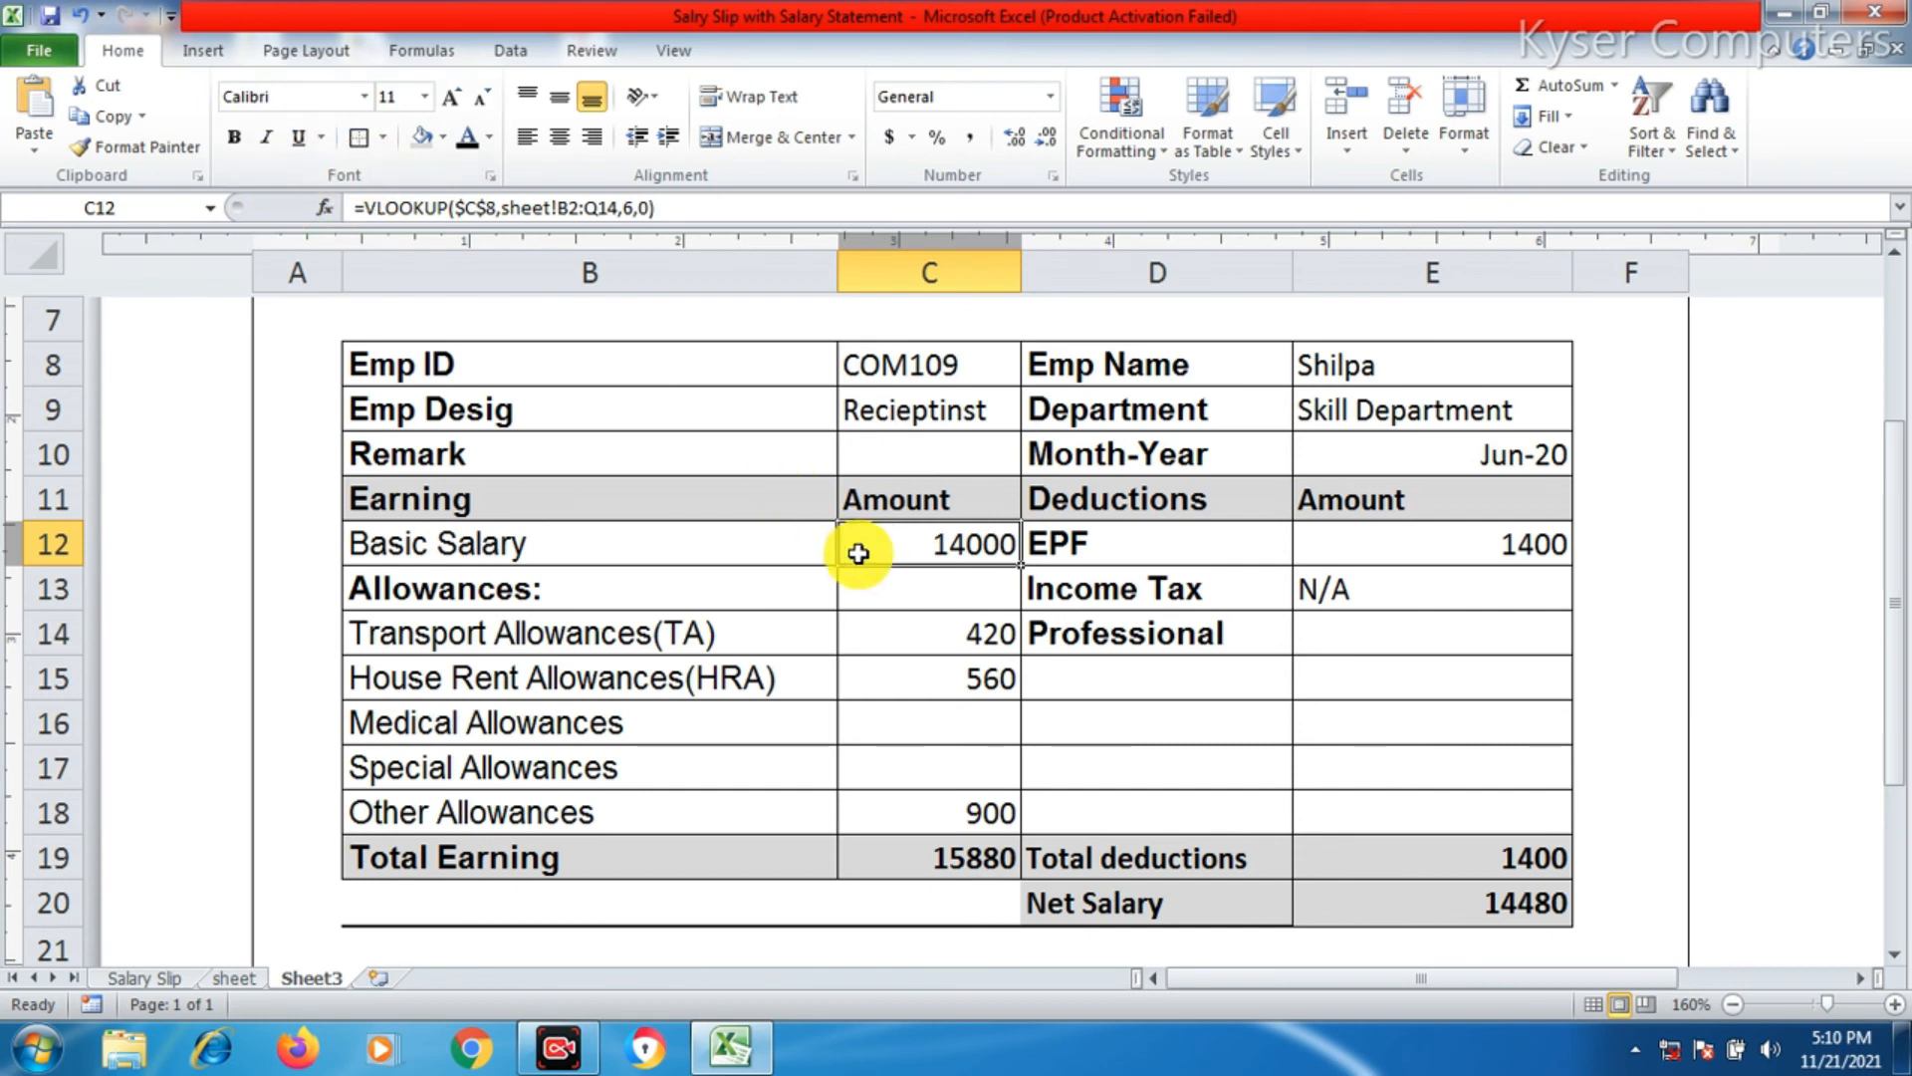
- Format the Basic Salary amount in C12 as Currency with the Hindi rupee symbol and 0 decimal places
{"action": "key", "text": "ctrl+1"}
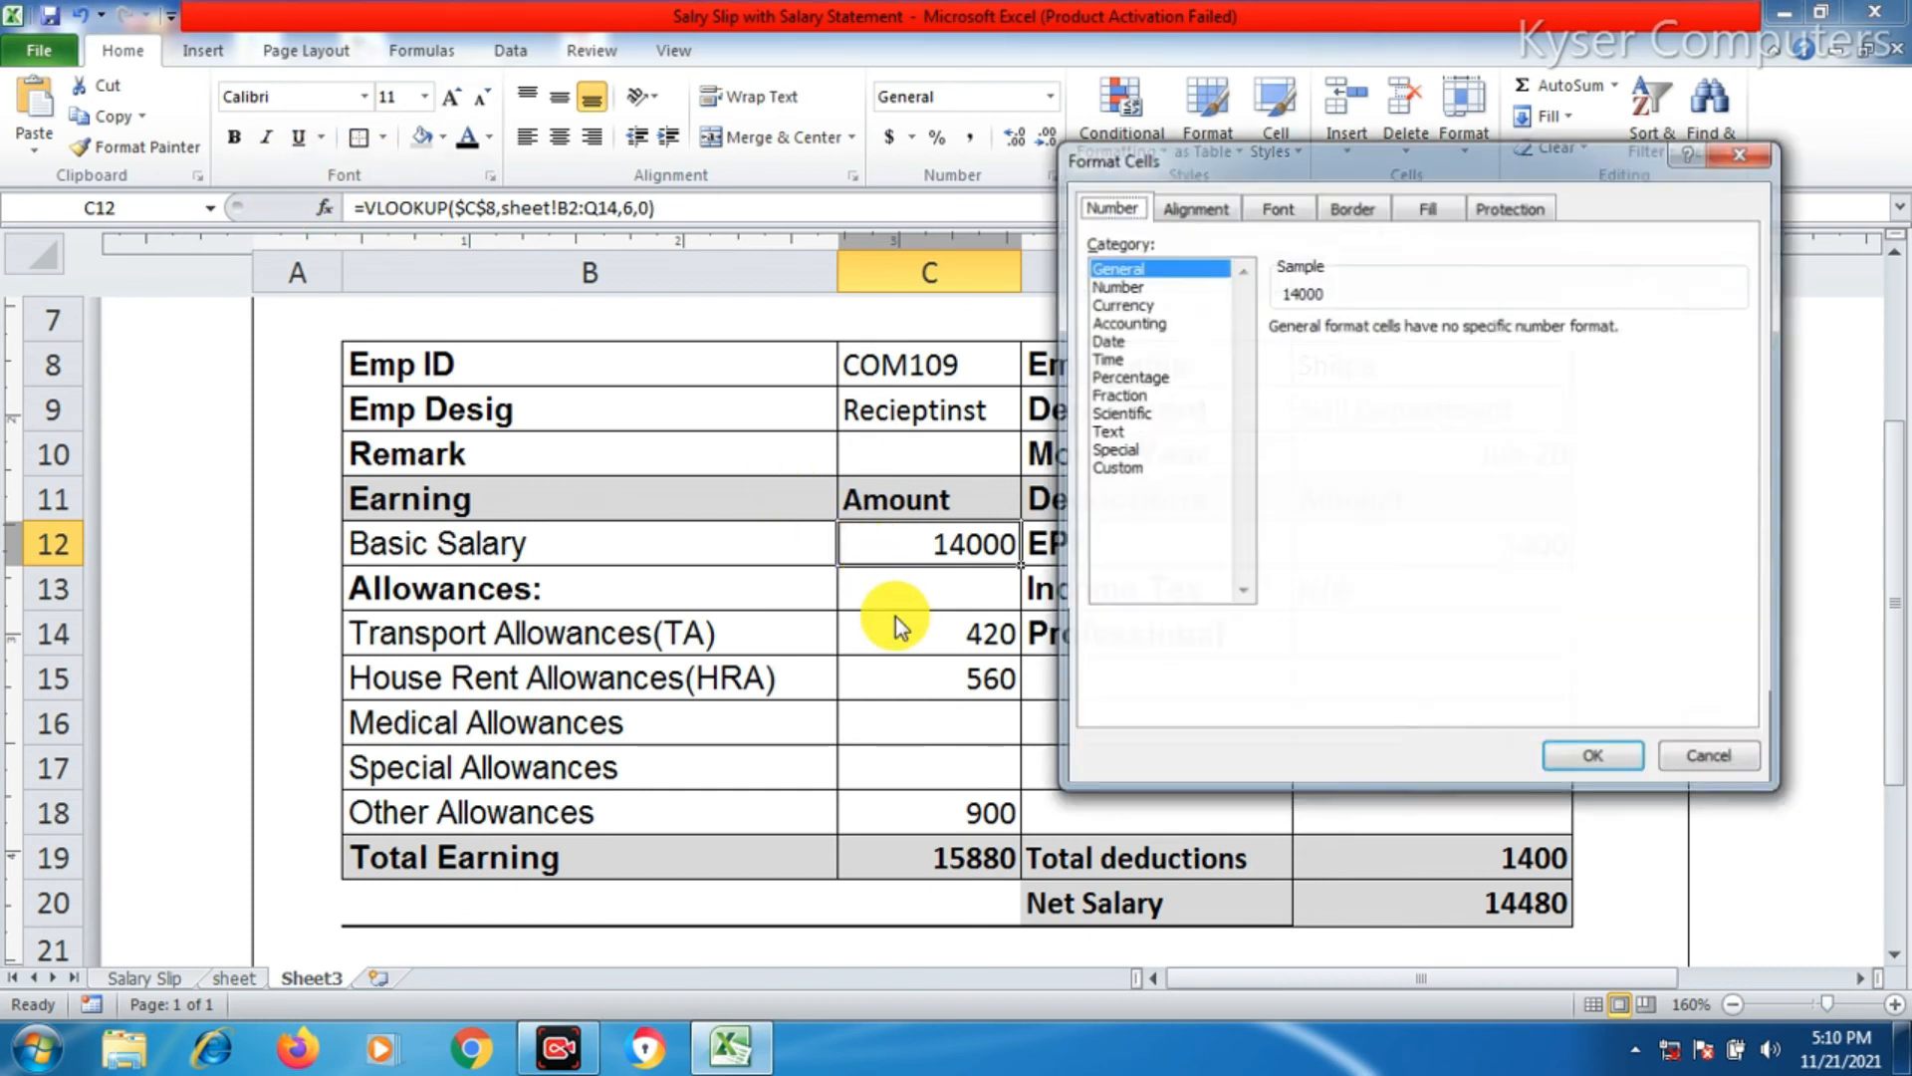
{"action": "left_click", "coordinate": [1121, 304]}
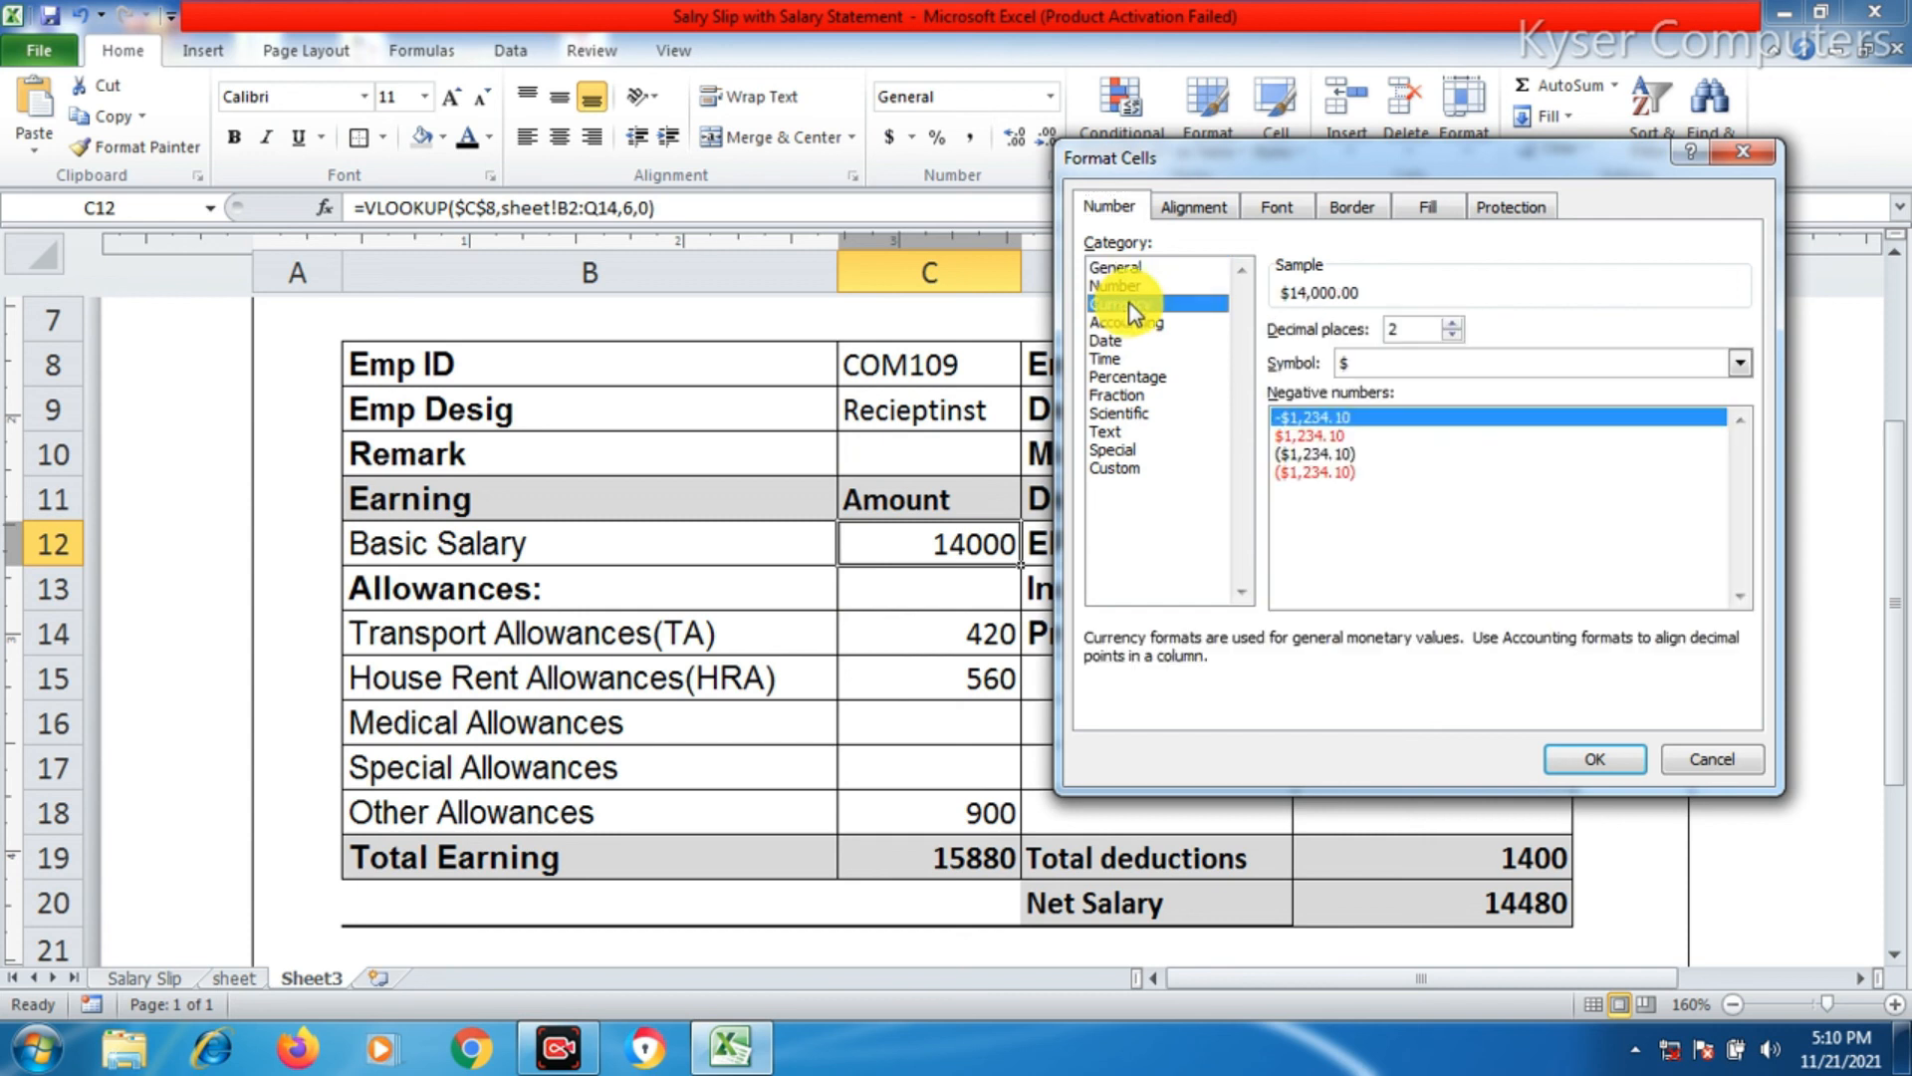
{"action": "left_click", "coordinate": [1370, 363]}
{"action": "scroll", "coordinate": [1380, 458], "scroll_direction": "down", "scroll_amount": 1}
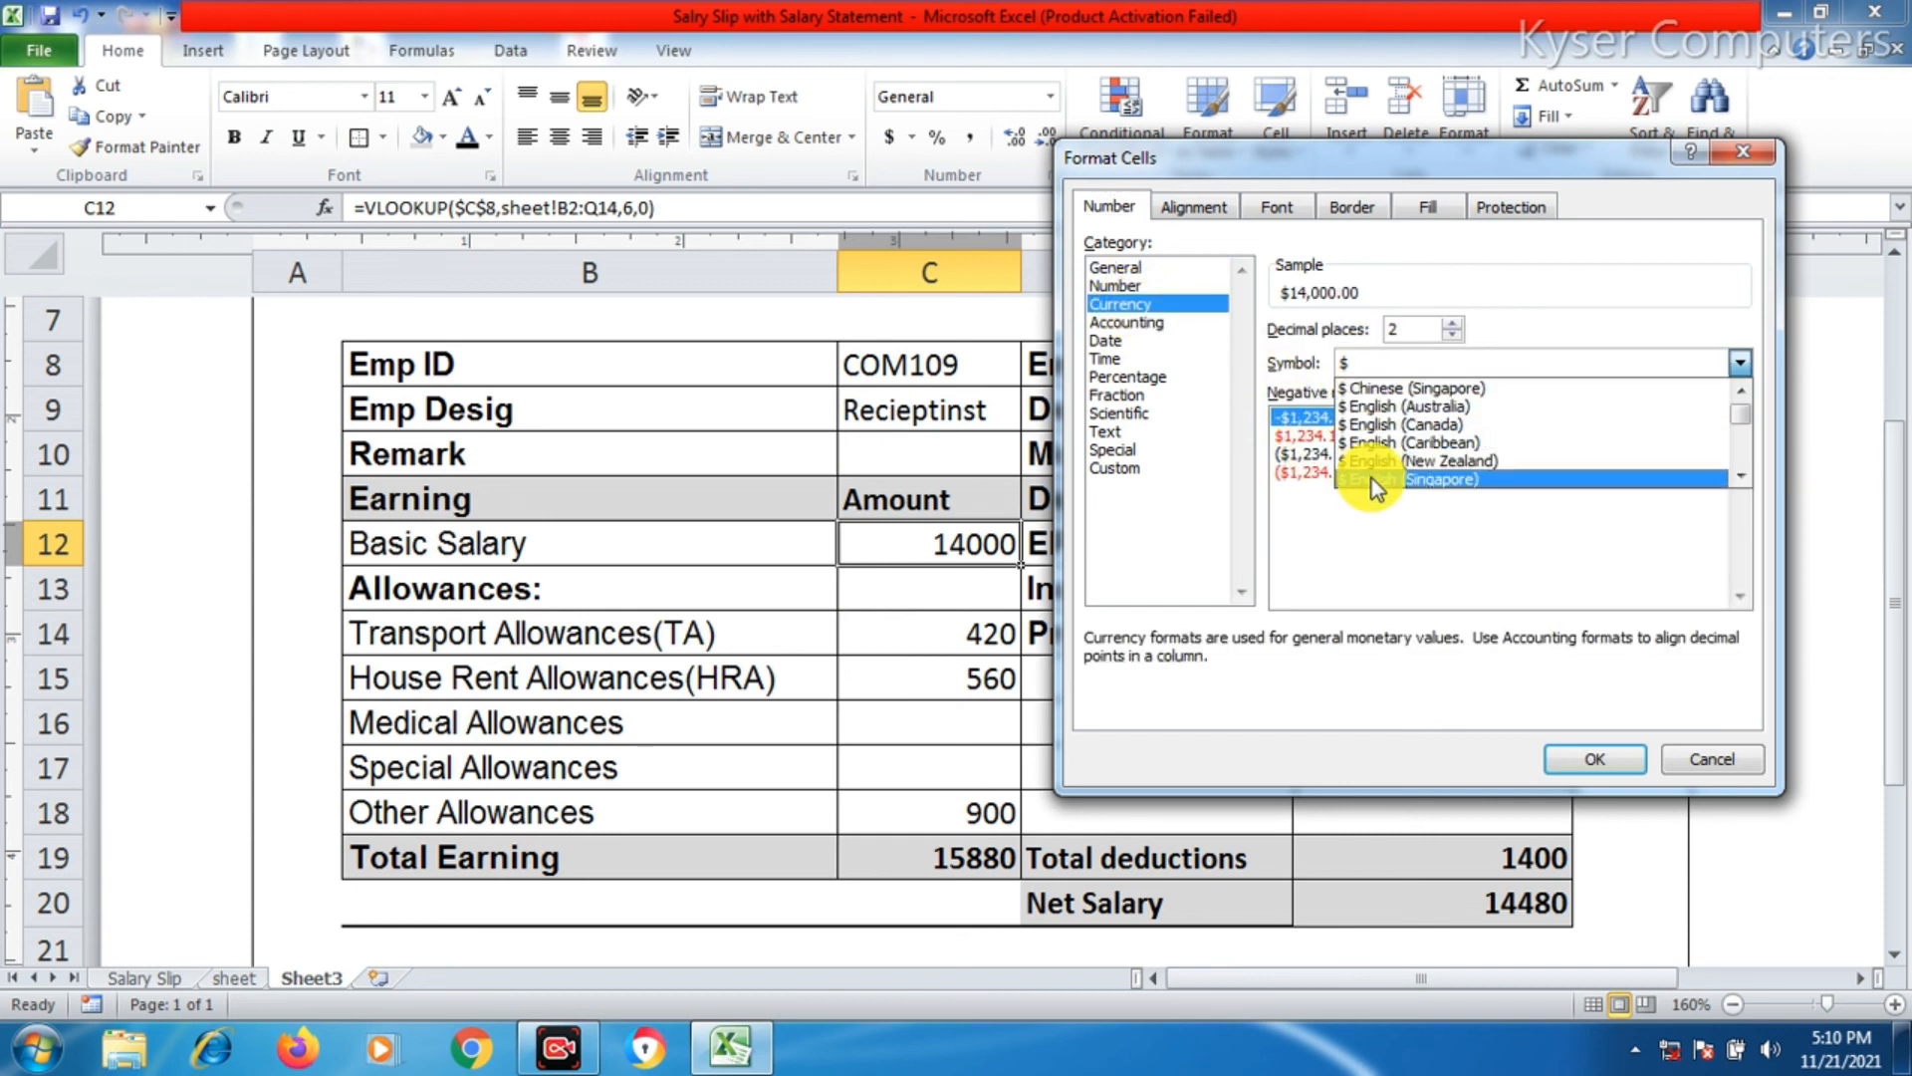
{"action": "key", "text": "h"}
{"action": "key", "text": "Up"}
{"action": "key", "text": "Up"}
{"action": "key", "text": "Up"}
{"action": "key", "text": "Up"}
{"action": "key", "text": "Up"}
{"action": "key", "text": "Up"}
{"action": "key", "text": "Up"}
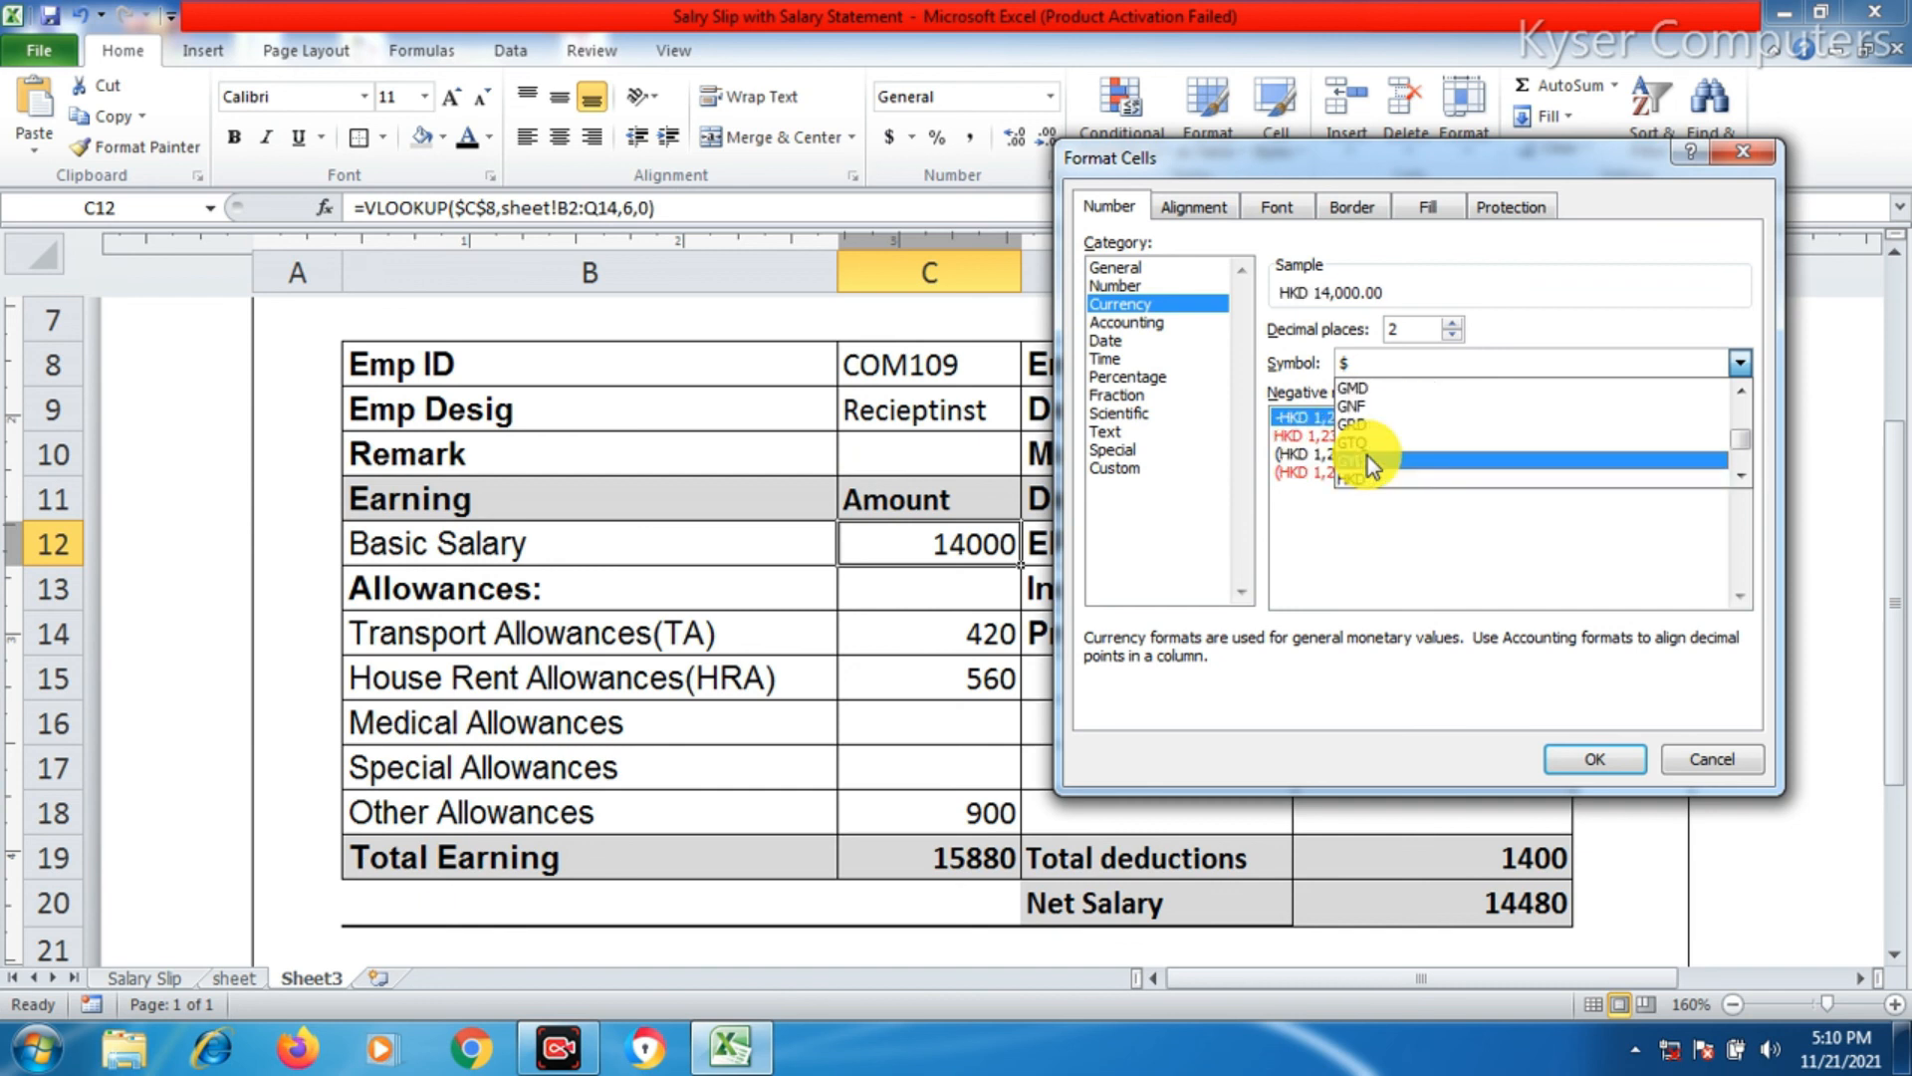
{"action": "key", "text": "Up"}
{"action": "key", "text": "Up"}
{"action": "key", "text": "Up"}
{"action": "key", "text": "Up"}
{"action": "key", "text": "Up"}
{"action": "key", "text": "Up"}
{"action": "key", "text": "Up"}
{"action": "key", "text": "Up"}
{"action": "key", "text": "Up"}
{"action": "key", "text": "Up"}
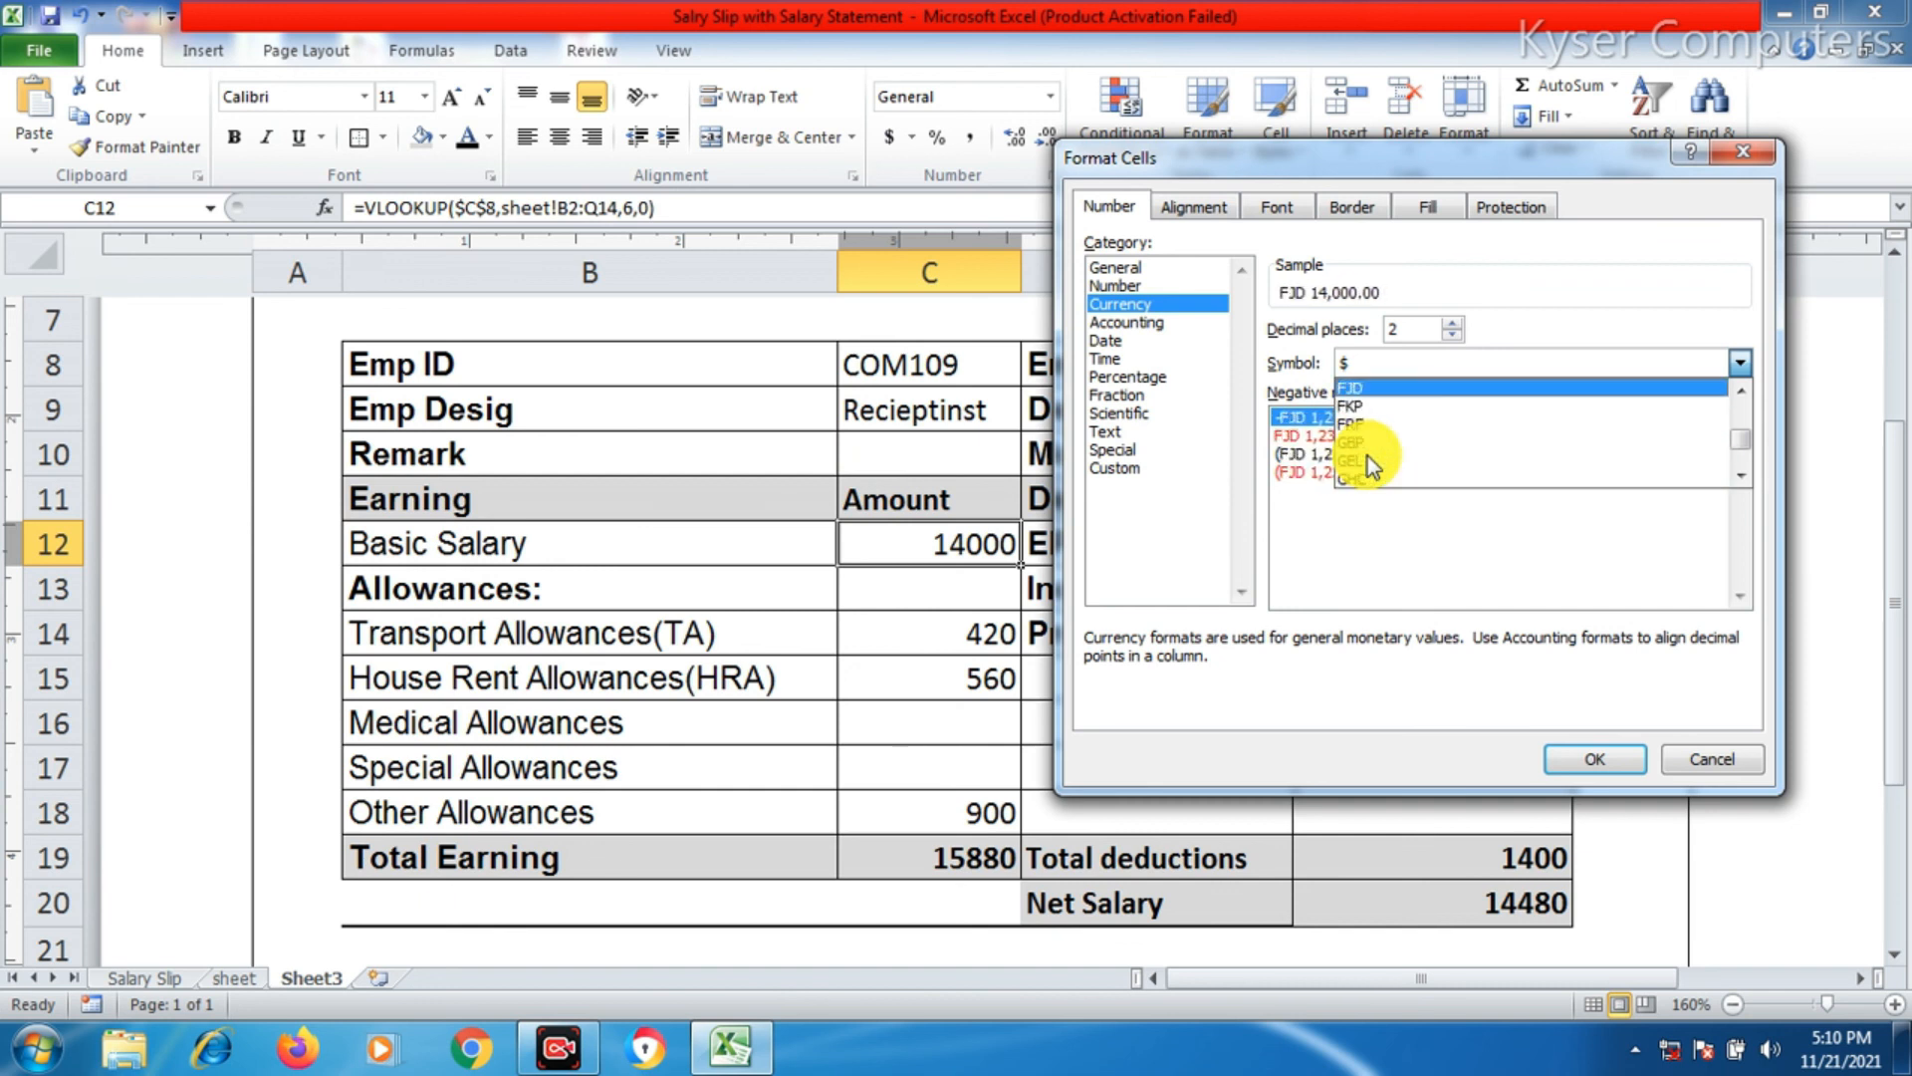
{"action": "key", "text": "Up"}
{"action": "key", "text": "Up"}
{"action": "key", "text": "Up"}
{"action": "key", "text": "Up"}
{"action": "key", "text": "Up"}
{"action": "key", "text": "Up"}
{"action": "key", "text": "Up"}
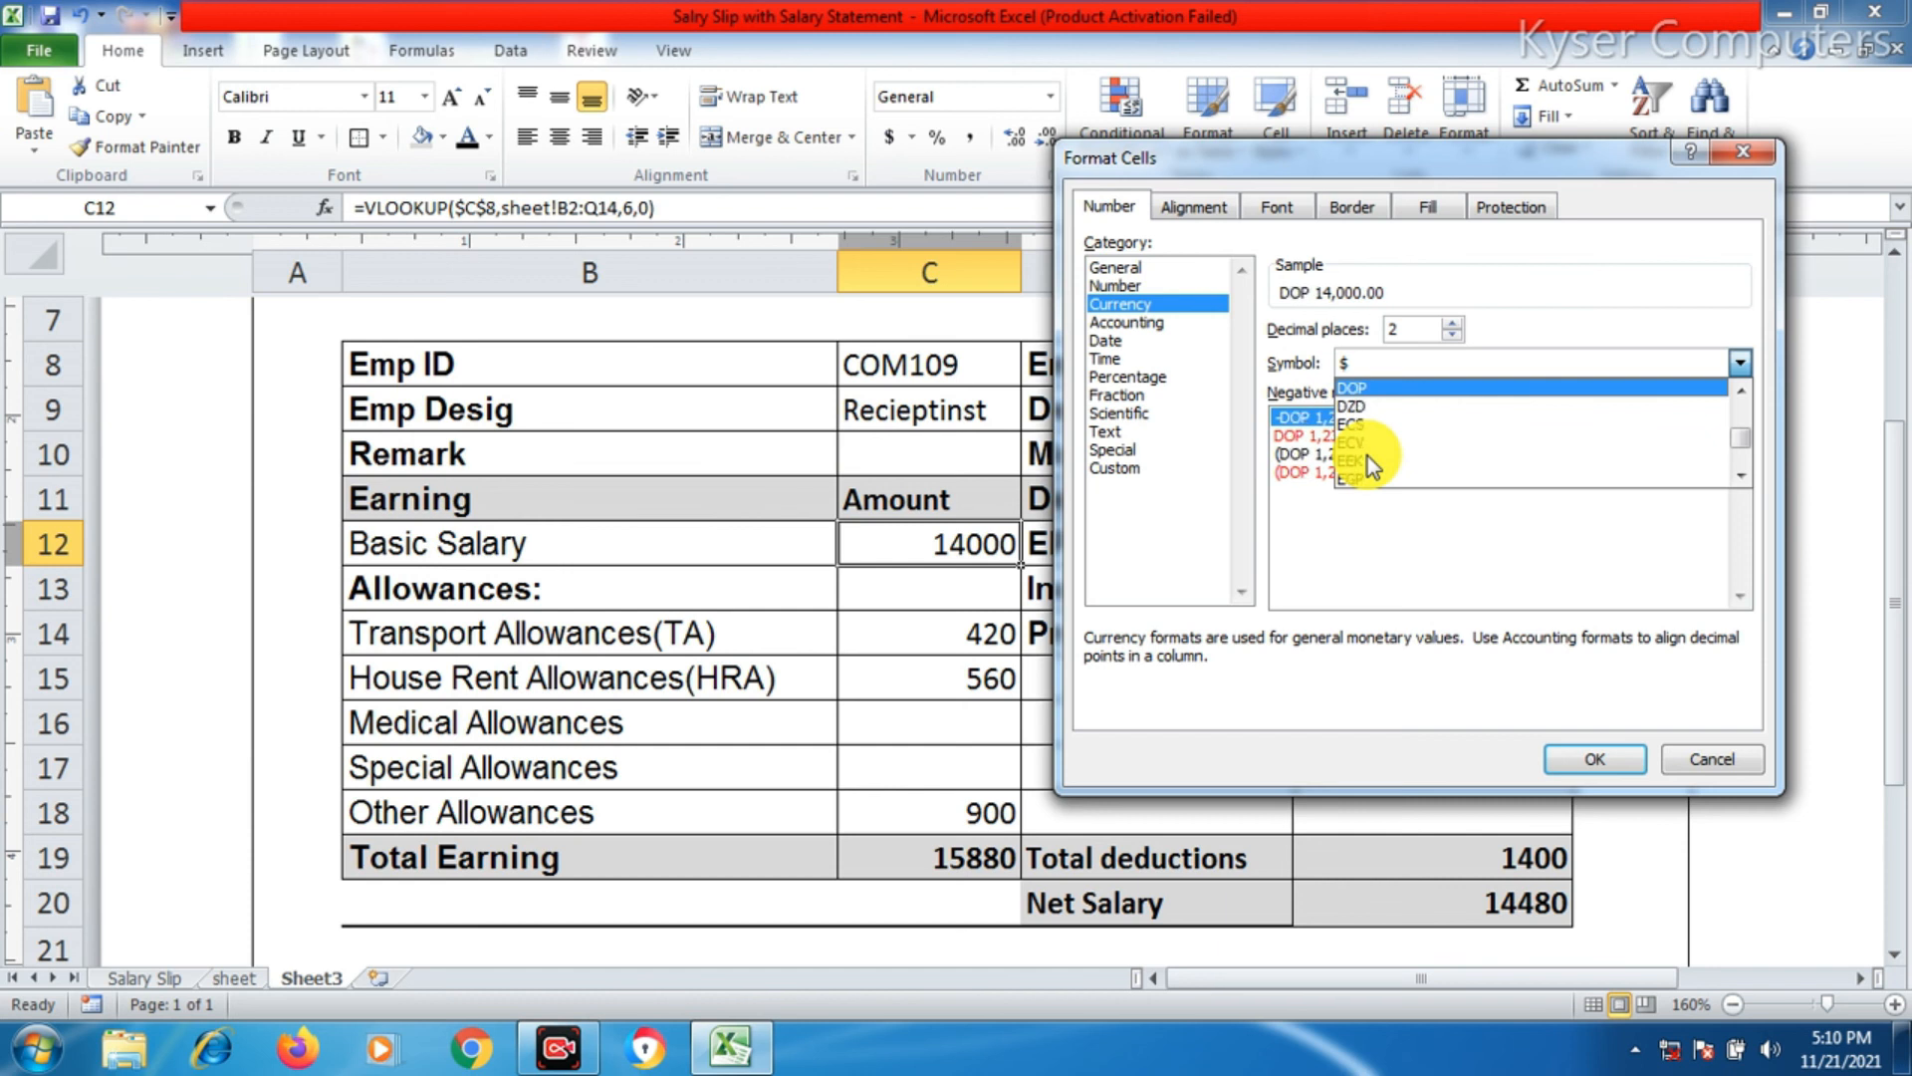
{"action": "key", "text": "Up"}
{"action": "key", "text": "Up"}
{"action": "key", "text": "Up"}
{"action": "key", "text": "Up"}
{"action": "key", "text": "Up"}
{"action": "key", "text": "Up"}
{"action": "key", "text": "Up"}
{"action": "key", "text": "Up"}
{"action": "key", "text": "Up"}
{"action": "key", "text": "Up"}
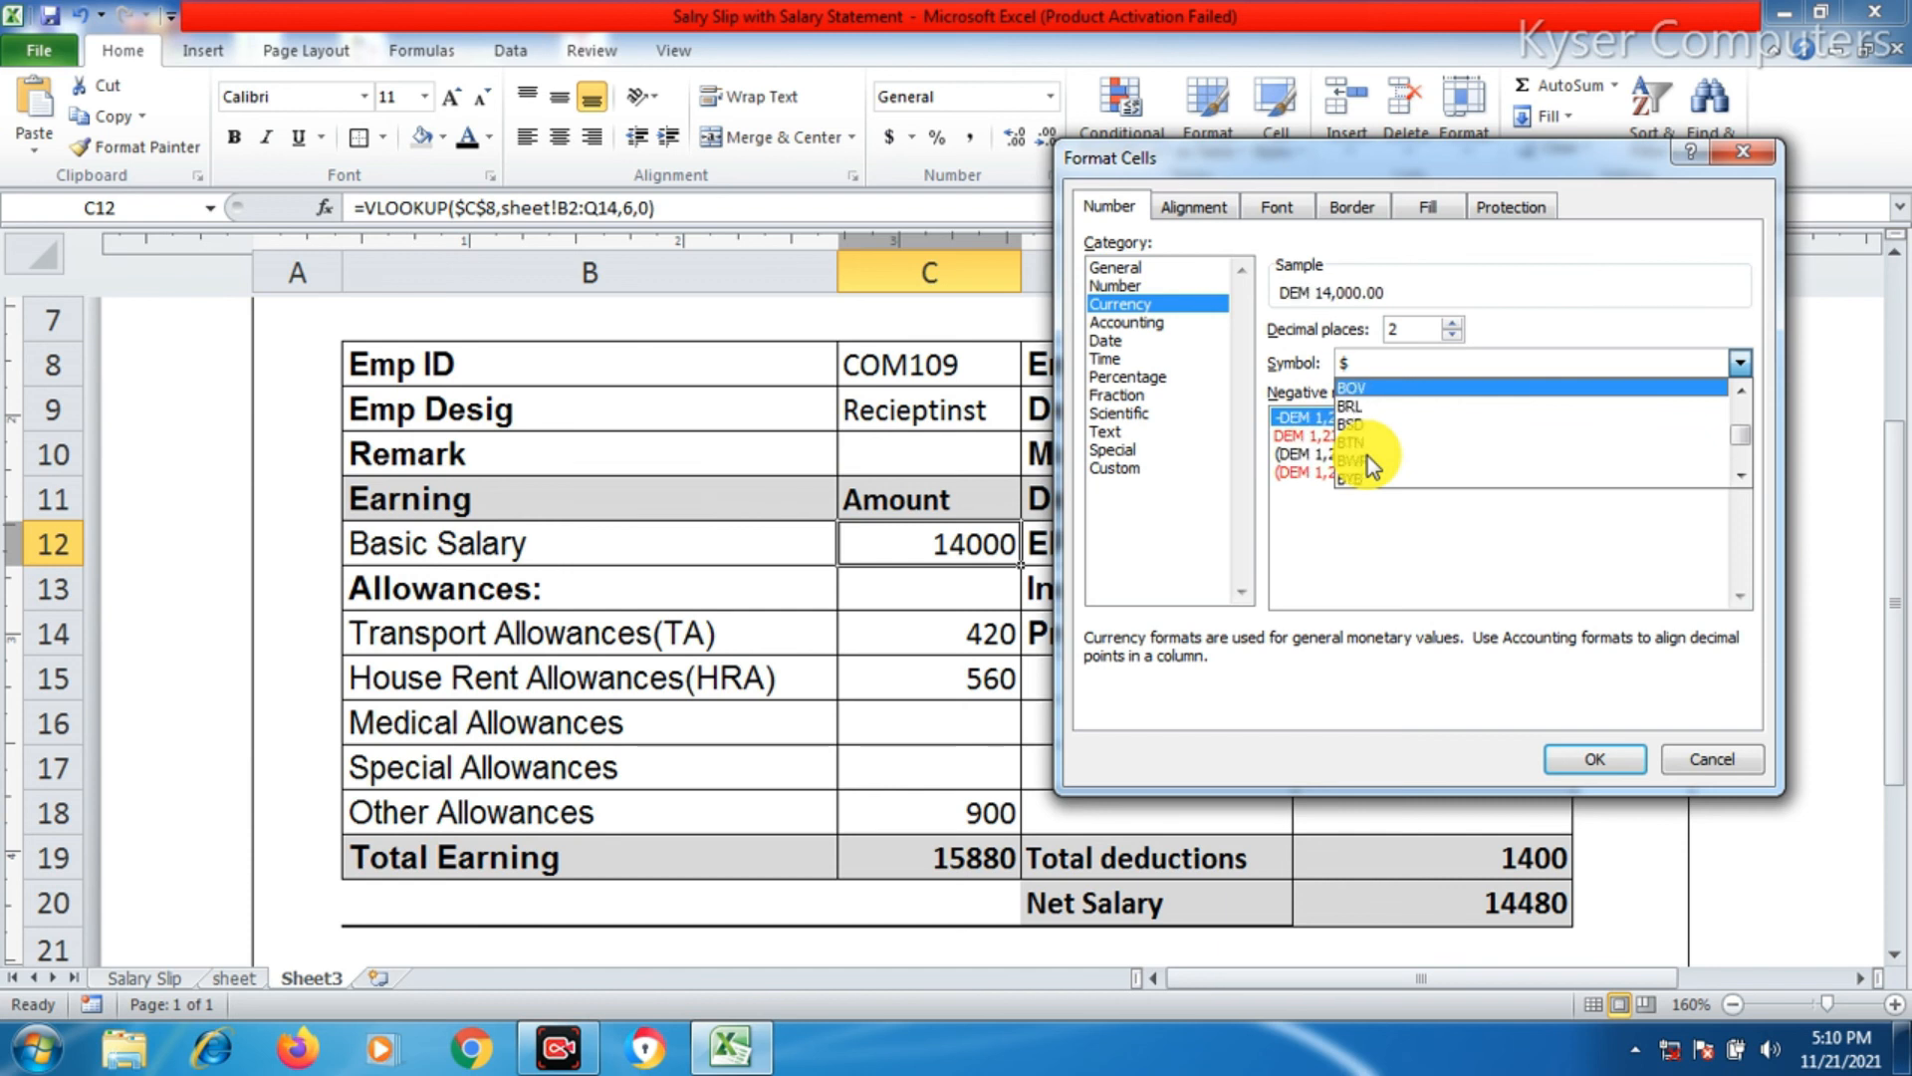
{"action": "key", "text": "Up"}
{"action": "key", "text": "Up"}
{"action": "key", "text": "Up"}
{"action": "key", "text": "Up"}
{"action": "key", "text": "Up"}
{"action": "key", "text": "Up"}
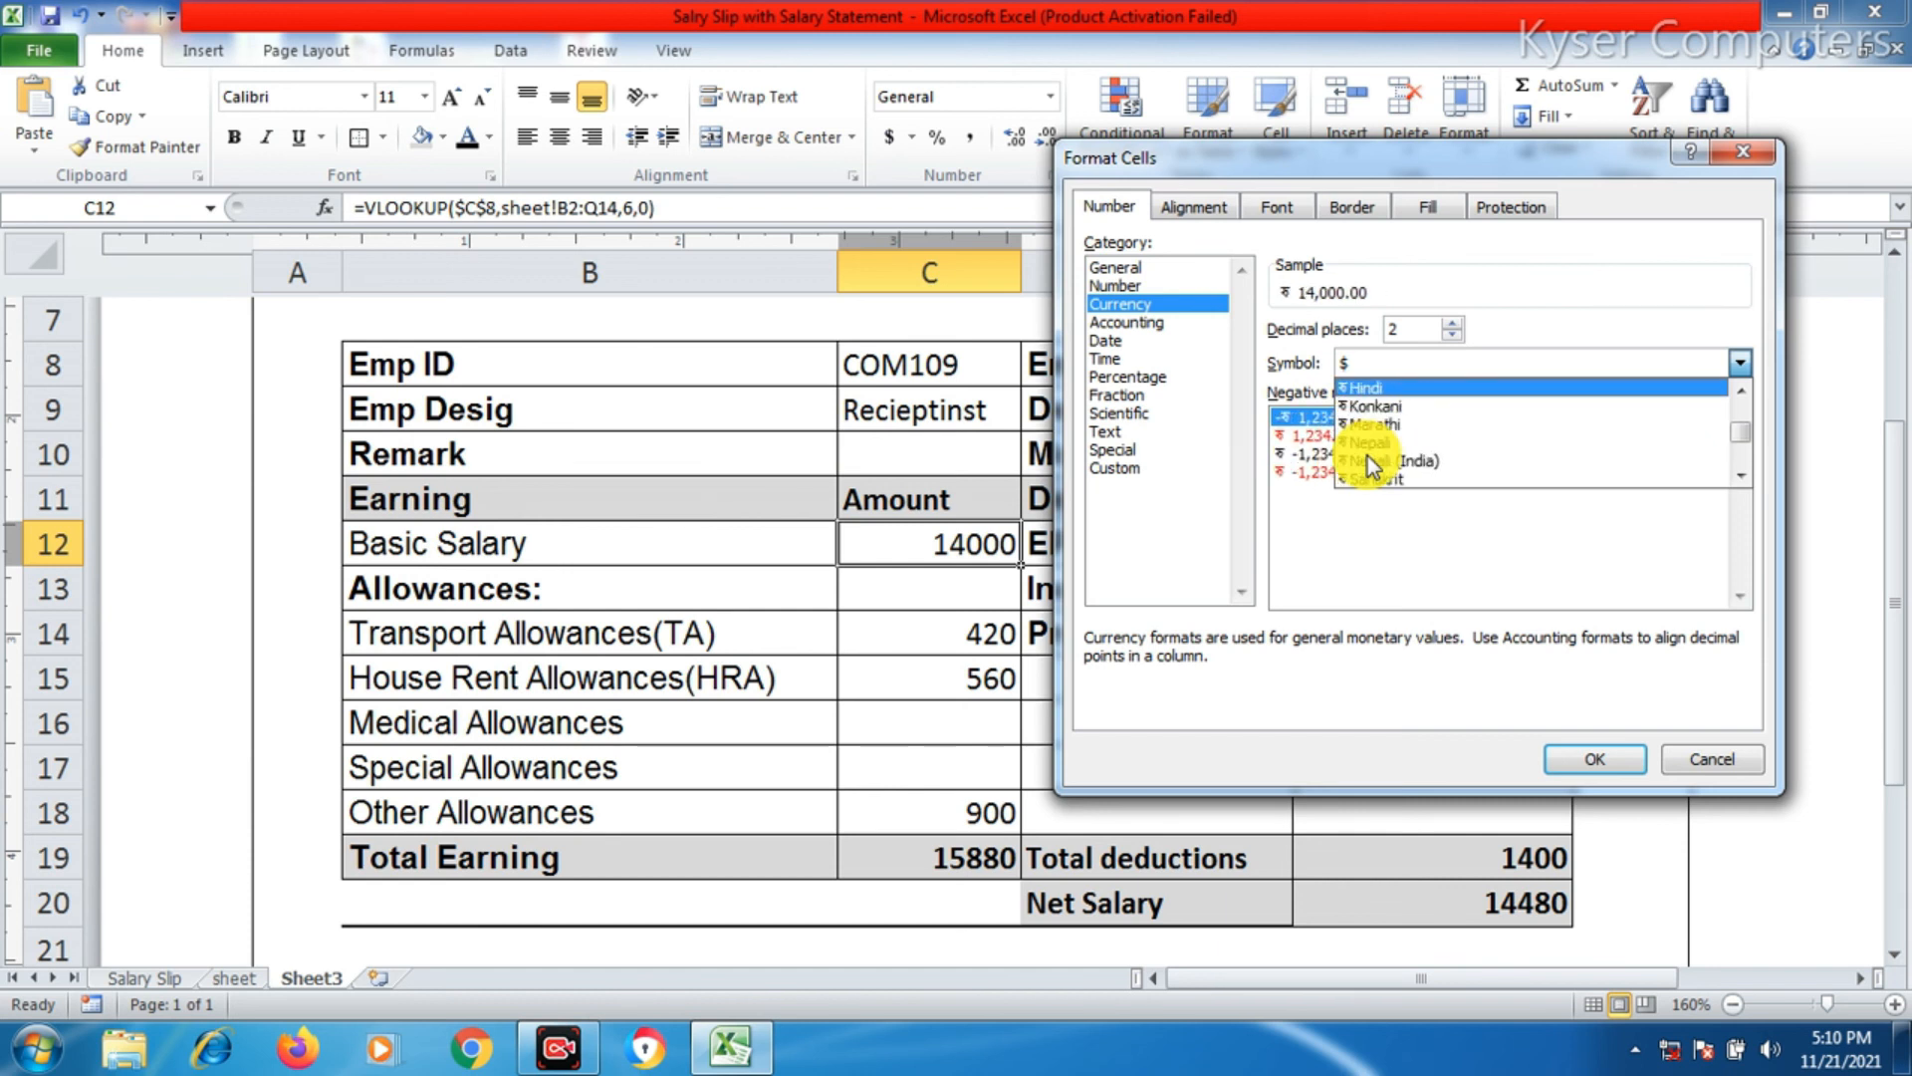
{"action": "key", "text": "Return"}
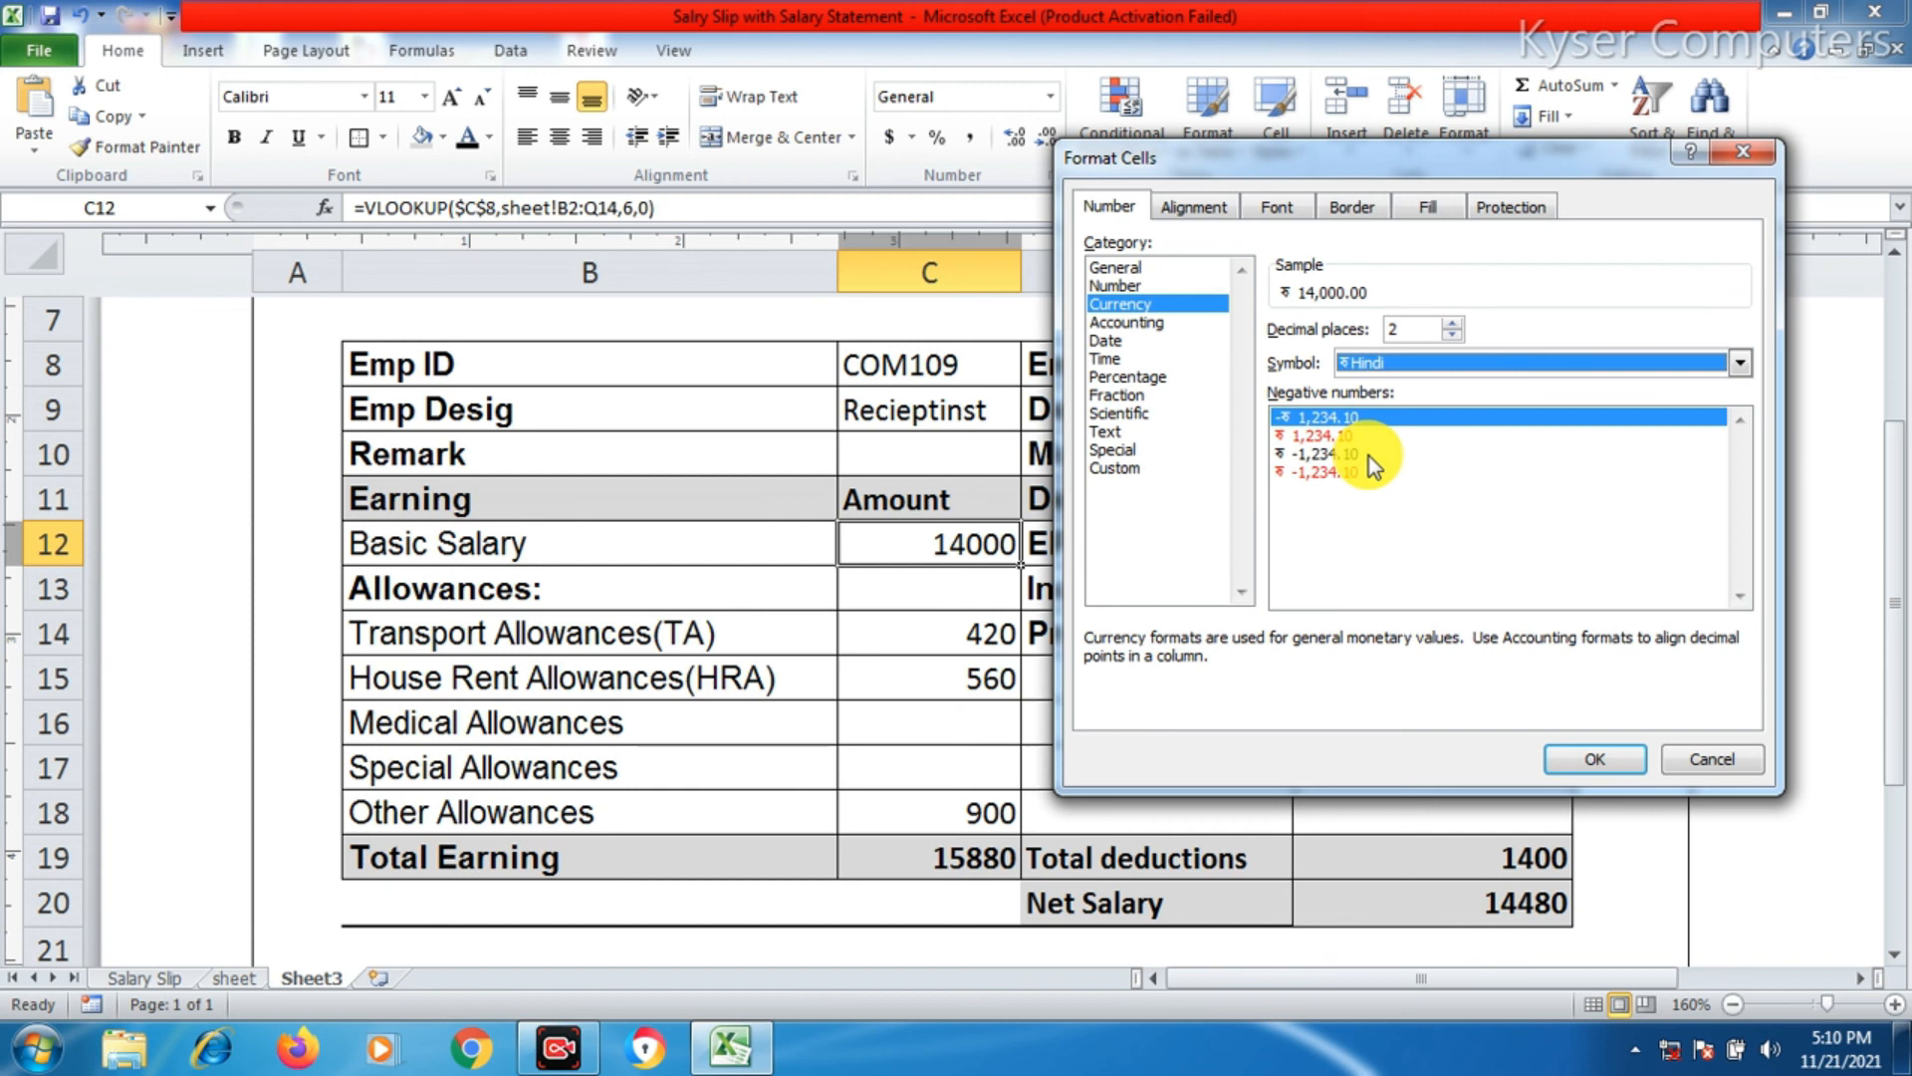
{"action": "double_click", "coordinate": [1455, 333]}
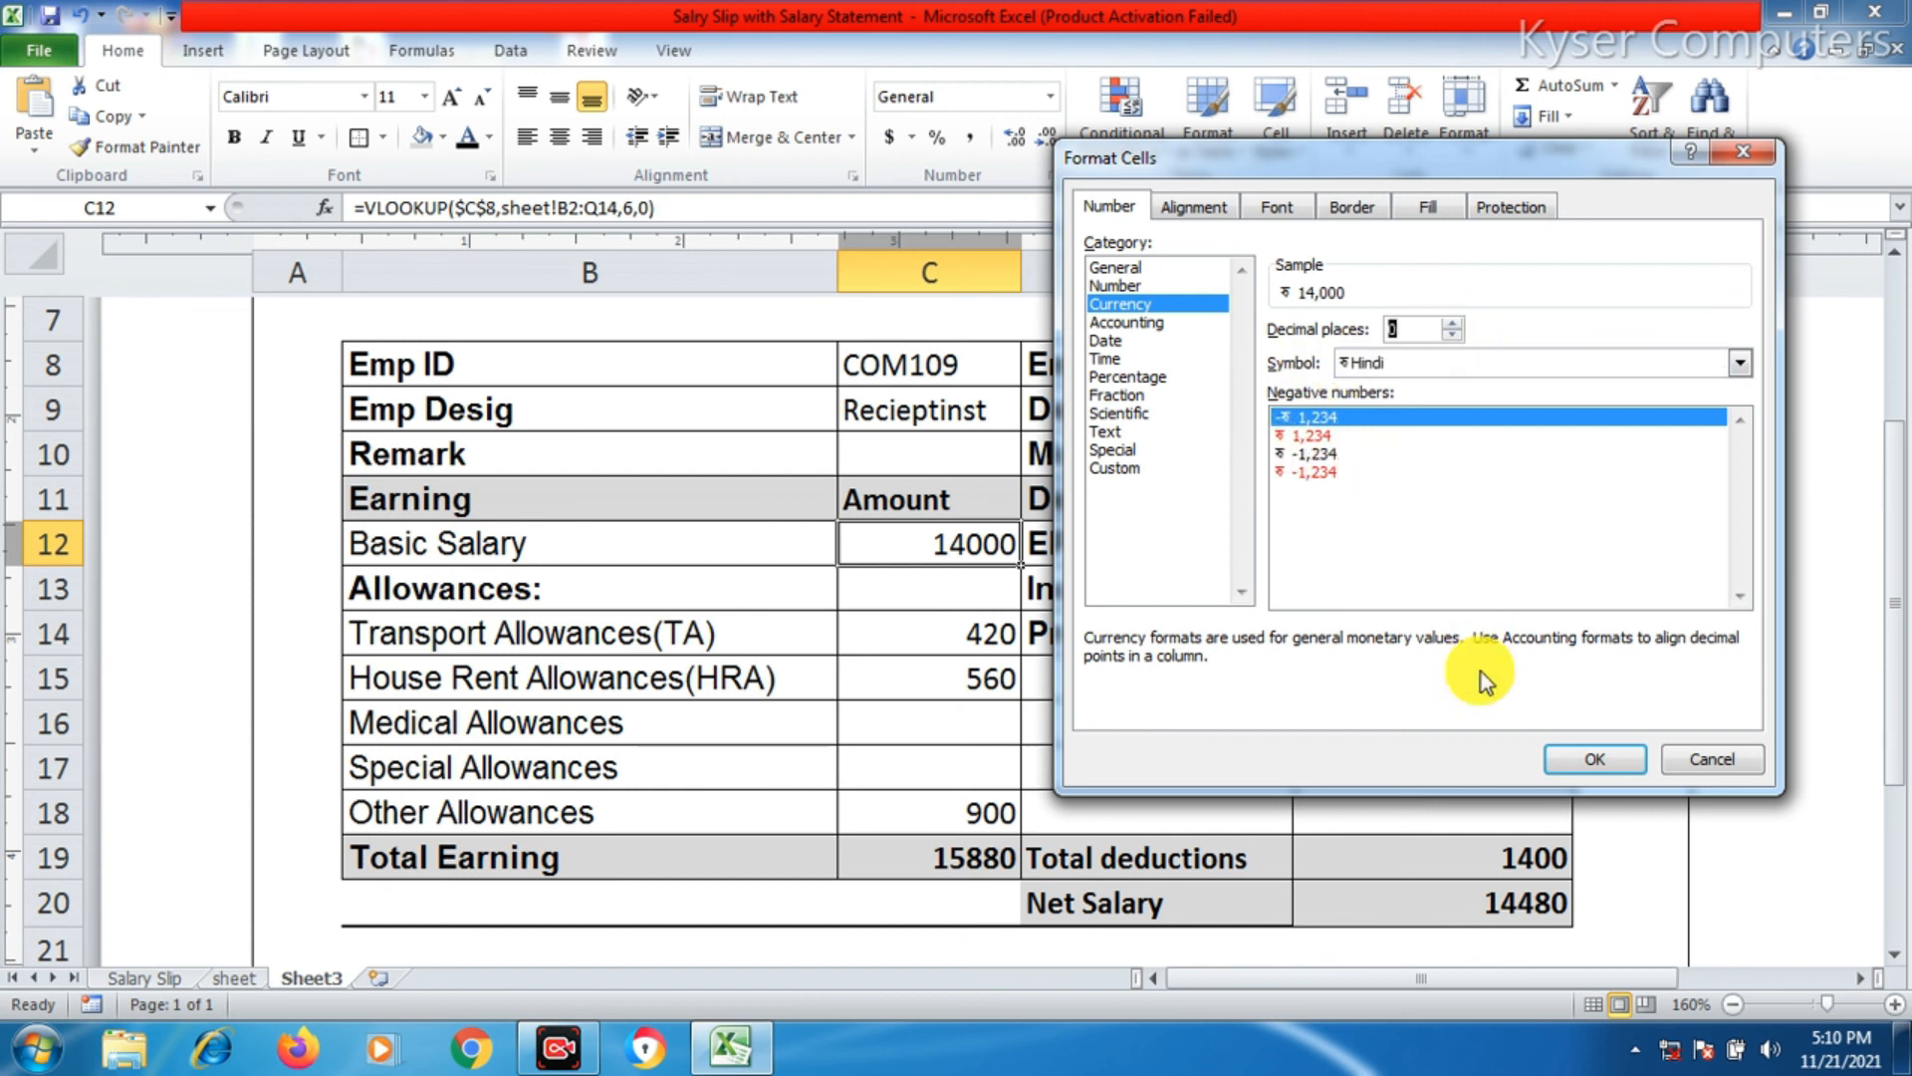
{"action": "left_click", "coordinate": [1596, 760]}
{"action": "left_click", "coordinate": [904, 570]}
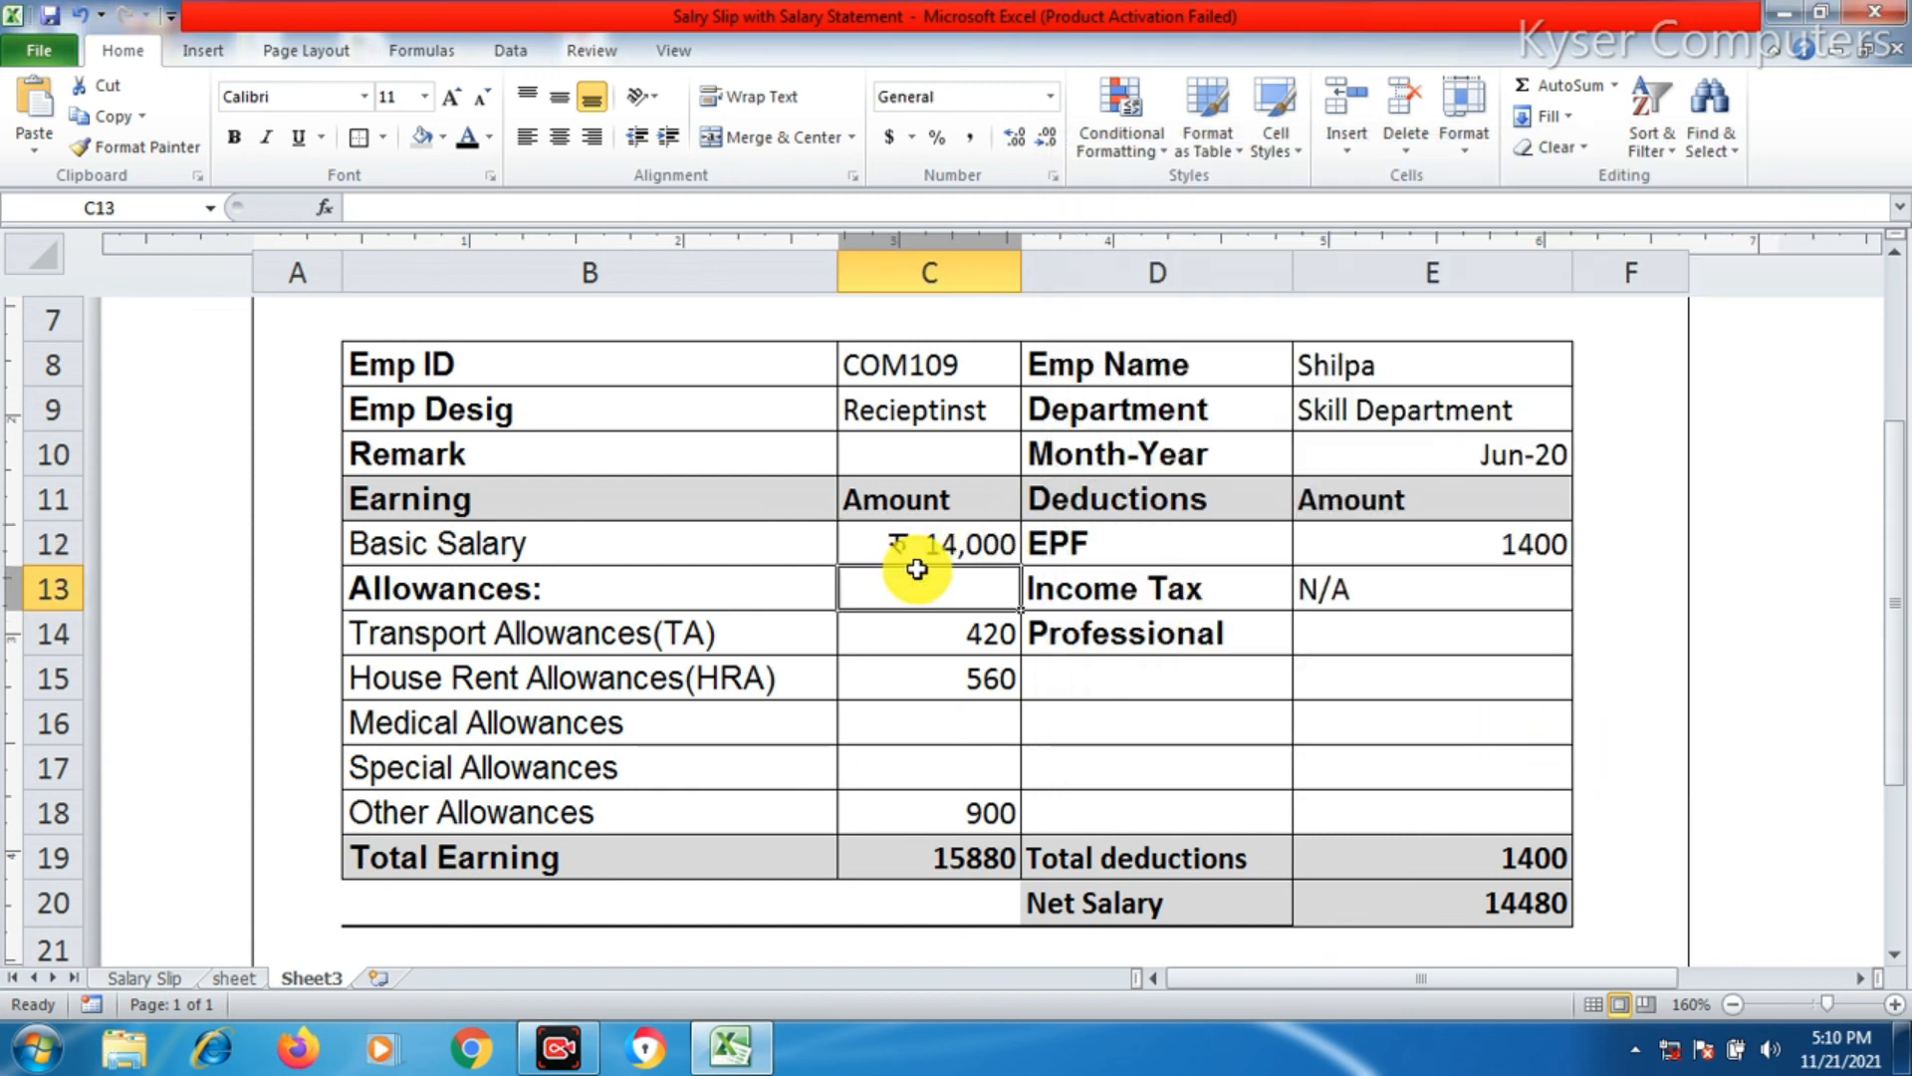
- Copy the currency format from C12 to the allowance amounts in C13:C18 and the deduction amounts in E12:E18
{"action": "left_click", "coordinate": [914, 550]}
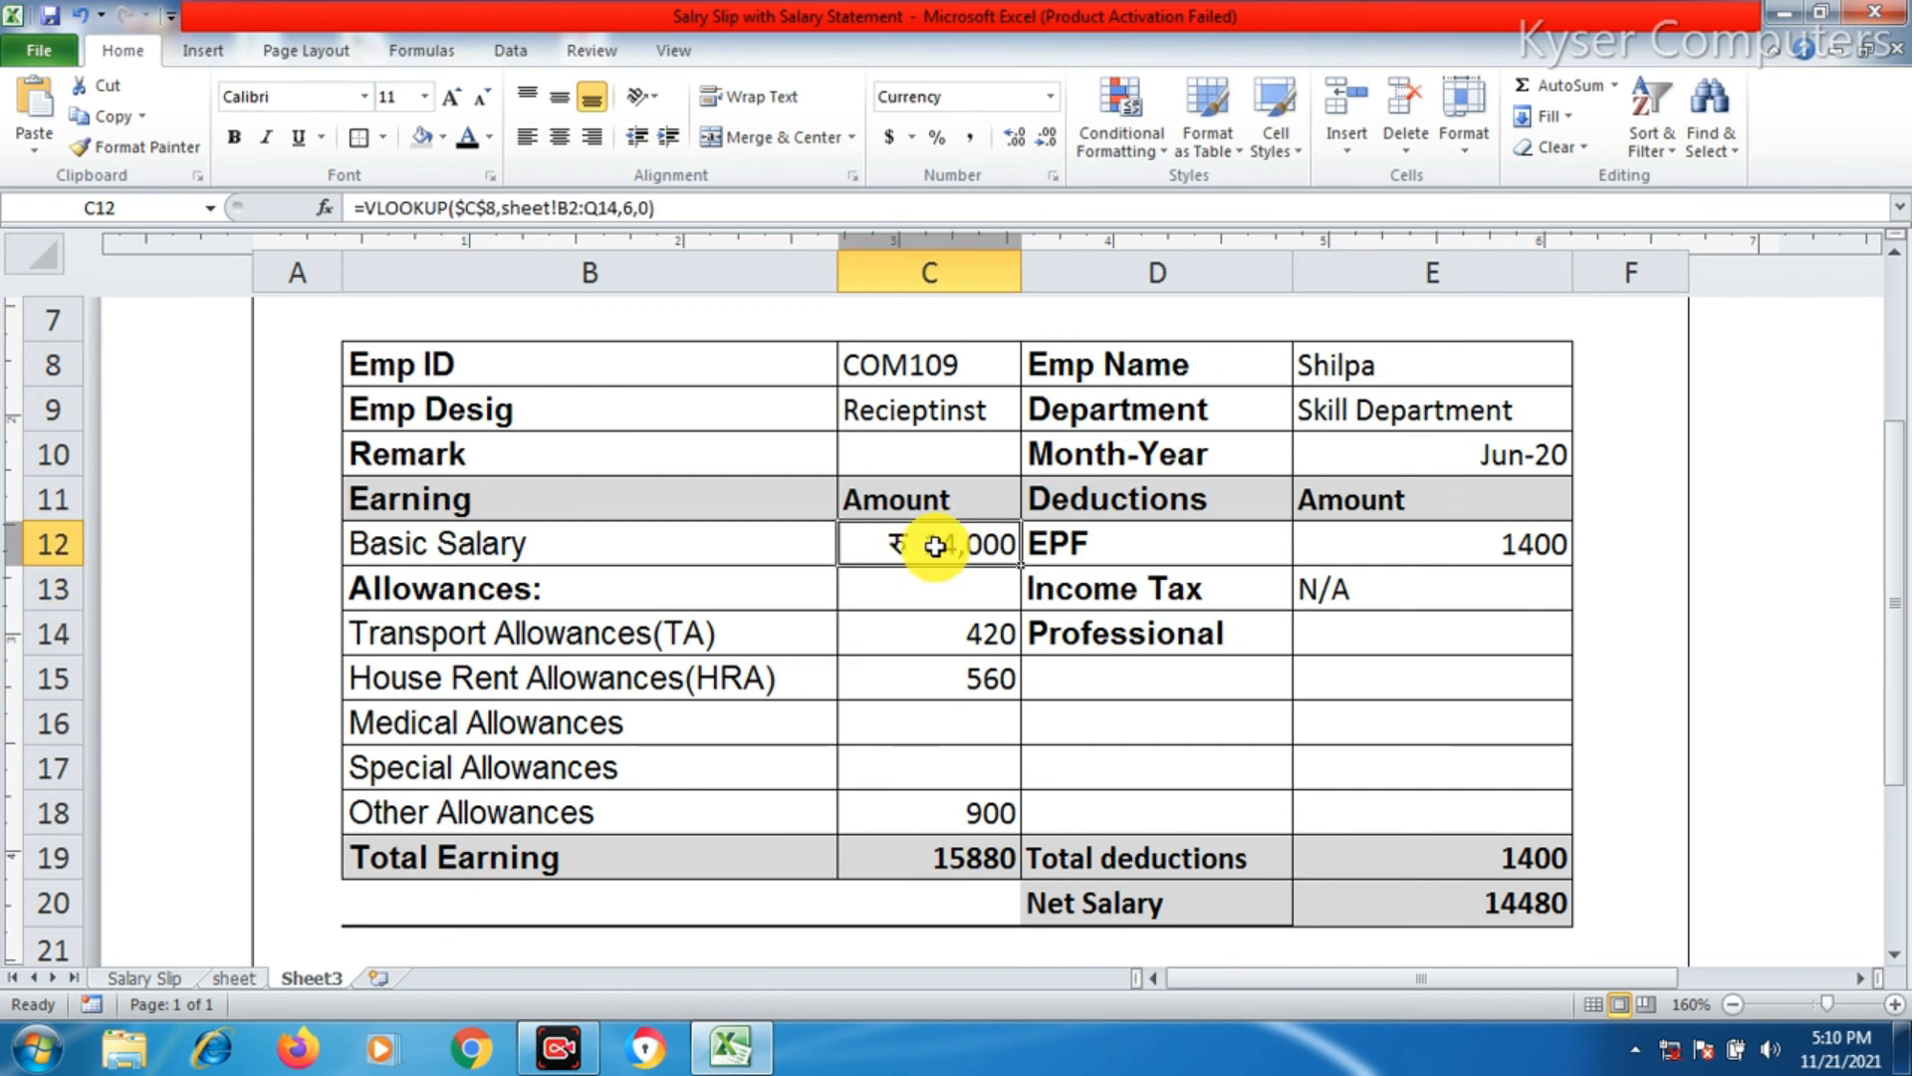
{"action": "left_click", "coordinate": [153, 146]}
{"action": "left_click_drag", "start_coordinate": [951, 587], "coordinate": [958, 809]}
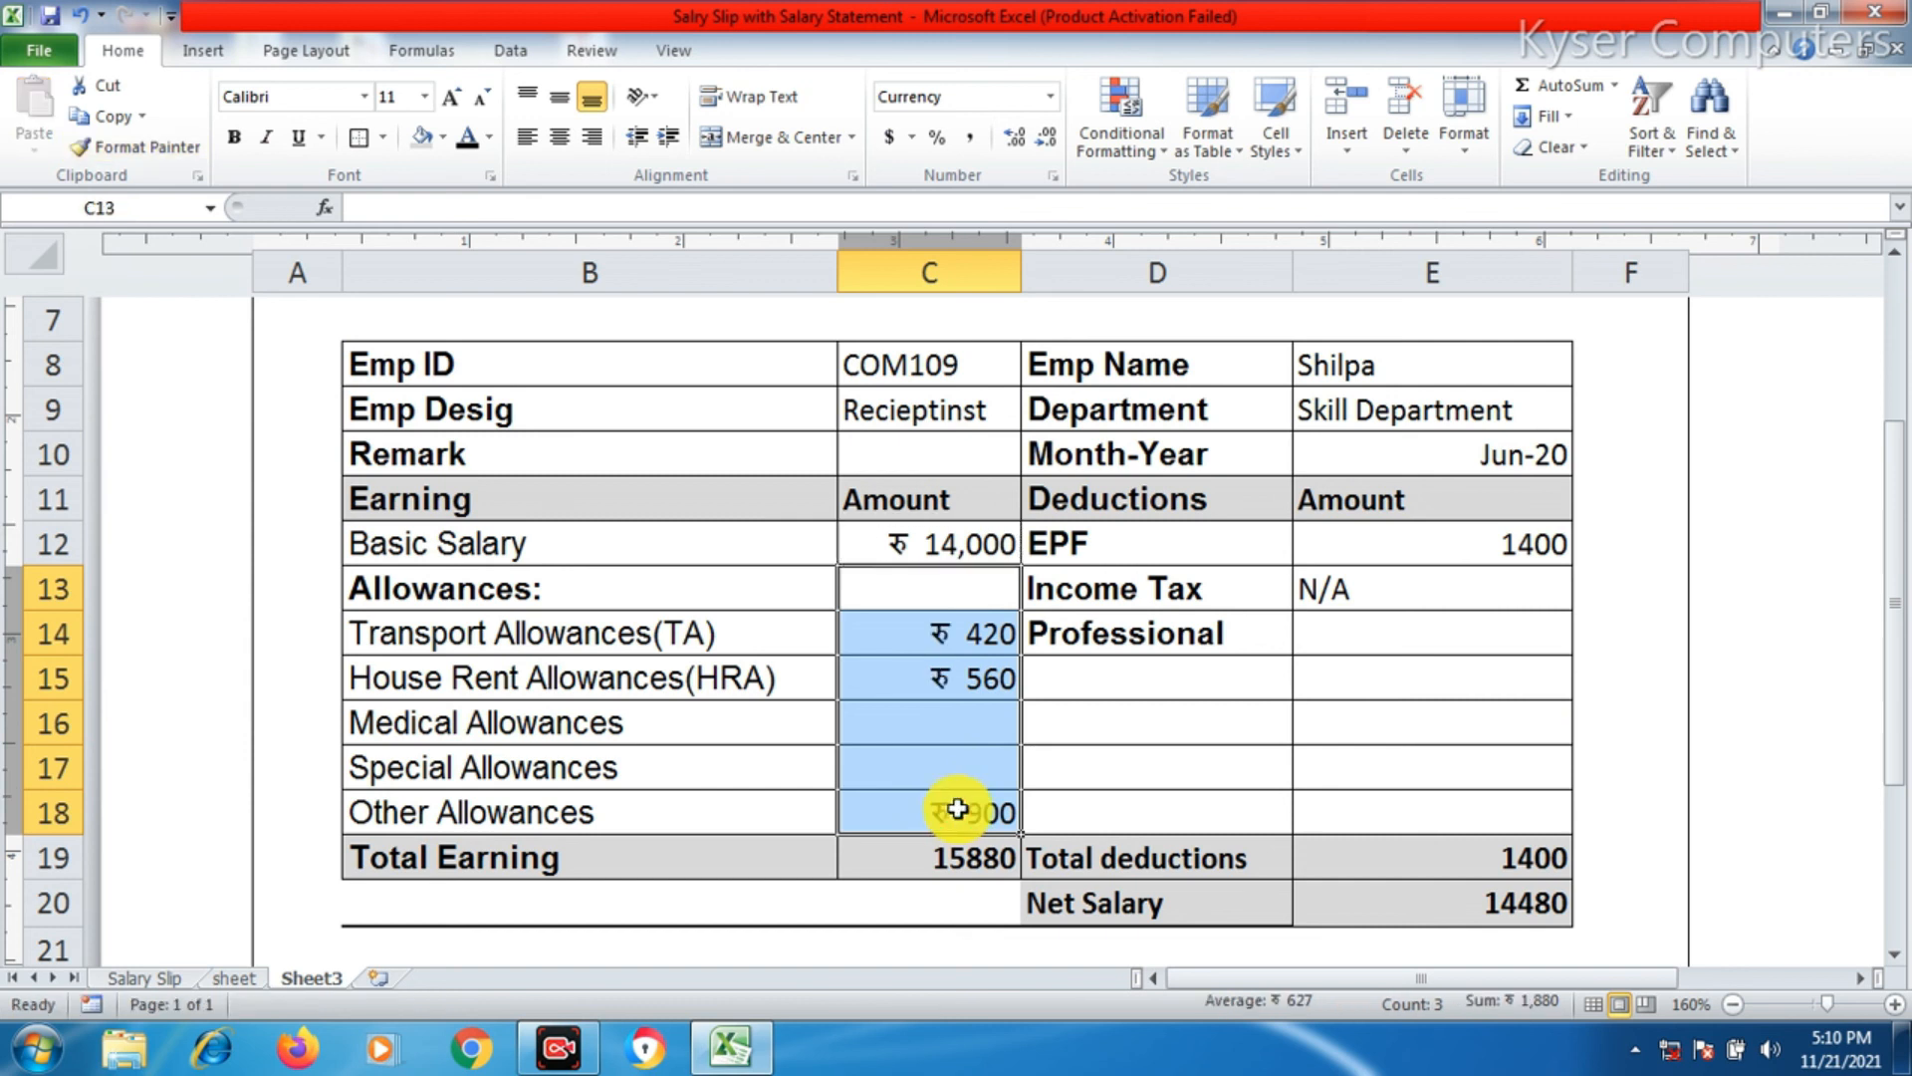
{"action": "left_click", "coordinate": [175, 146]}
{"action": "mouse_move", "coordinate": [1536, 544]}
{"action": "left_mouse_down"}
{"action": "mouse_move", "coordinate": [1546, 607]}
{"action": "mouse_move", "coordinate": [1464, 809]}
{"action": "left_mouse_up"}
{"action": "left_click", "coordinate": [1425, 757]}
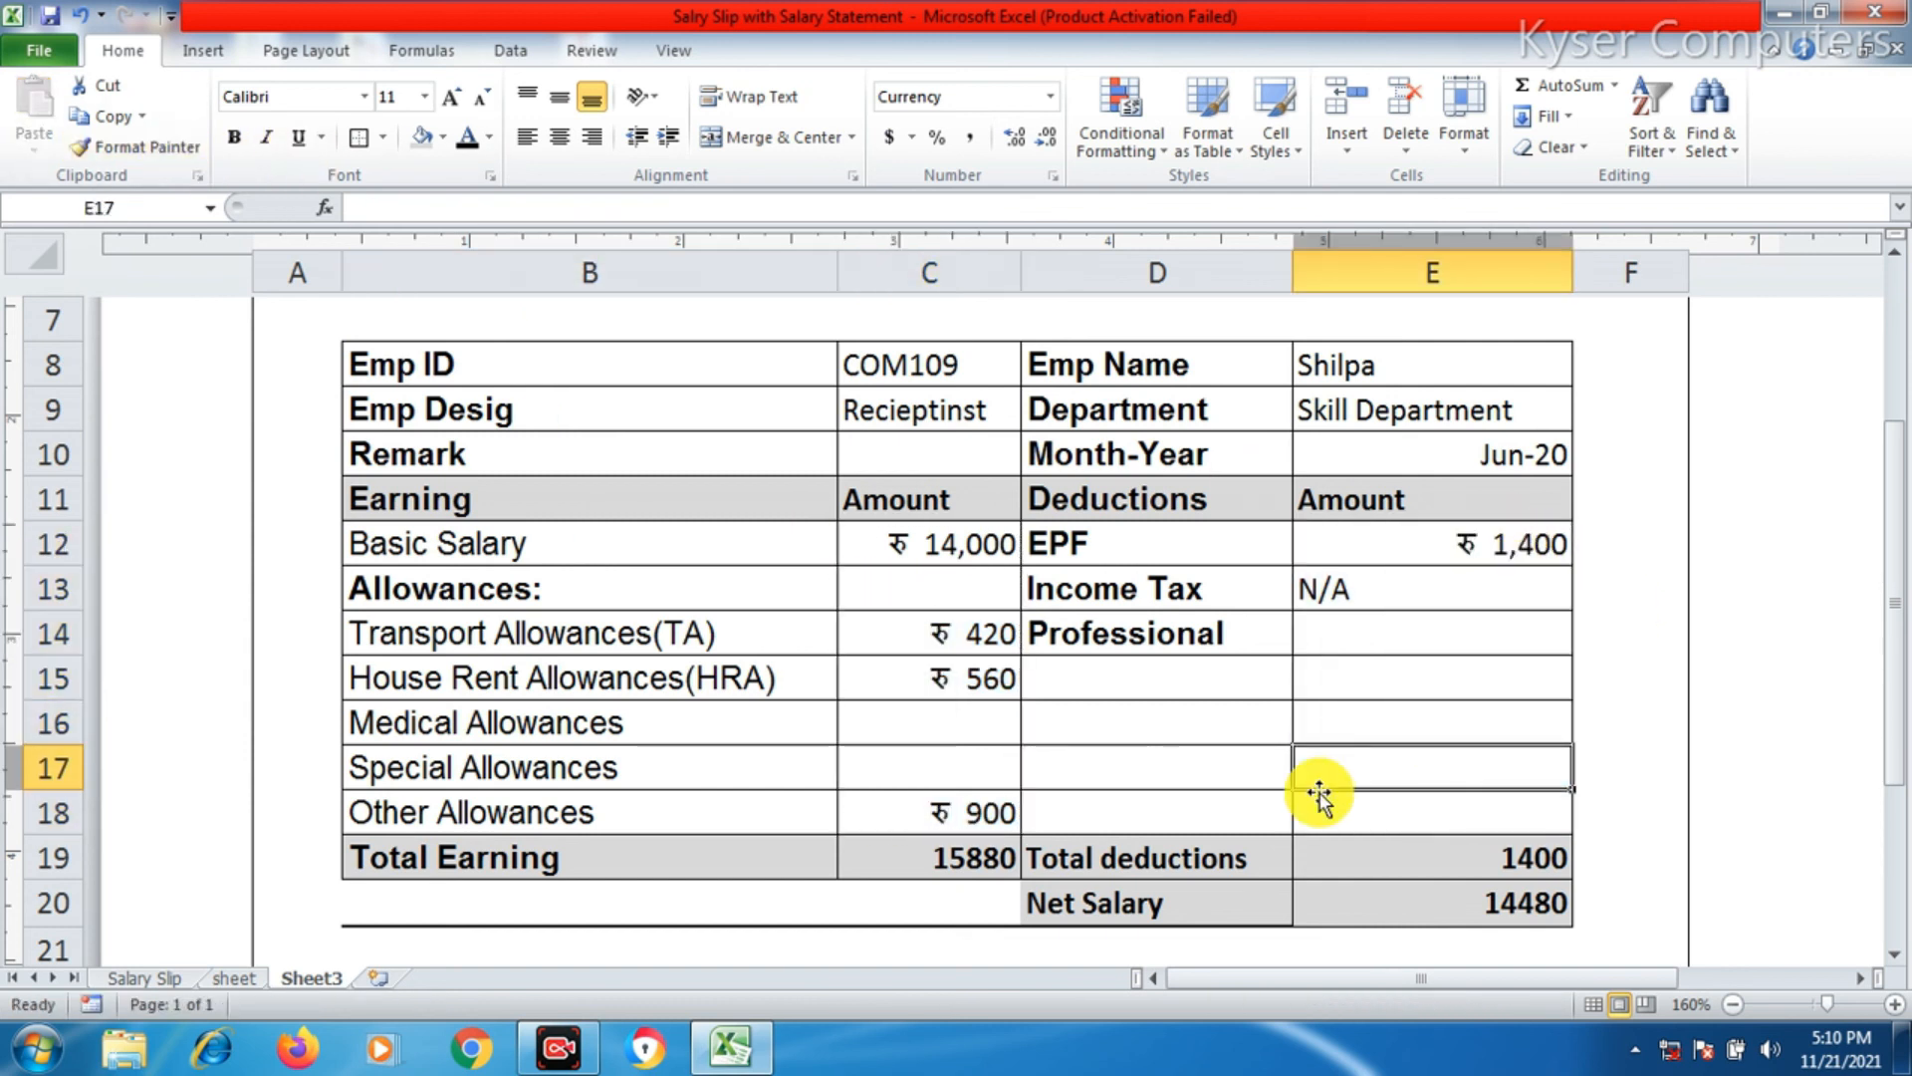
- Copy the currency format from C18 to Total Earning in C19, and on to Total deductions and Net Salary in E19:E20
{"action": "left_click", "coordinate": [963, 815]}
{"action": "left_click", "coordinate": [185, 142]}
{"action": "left_click", "coordinate": [921, 853]}
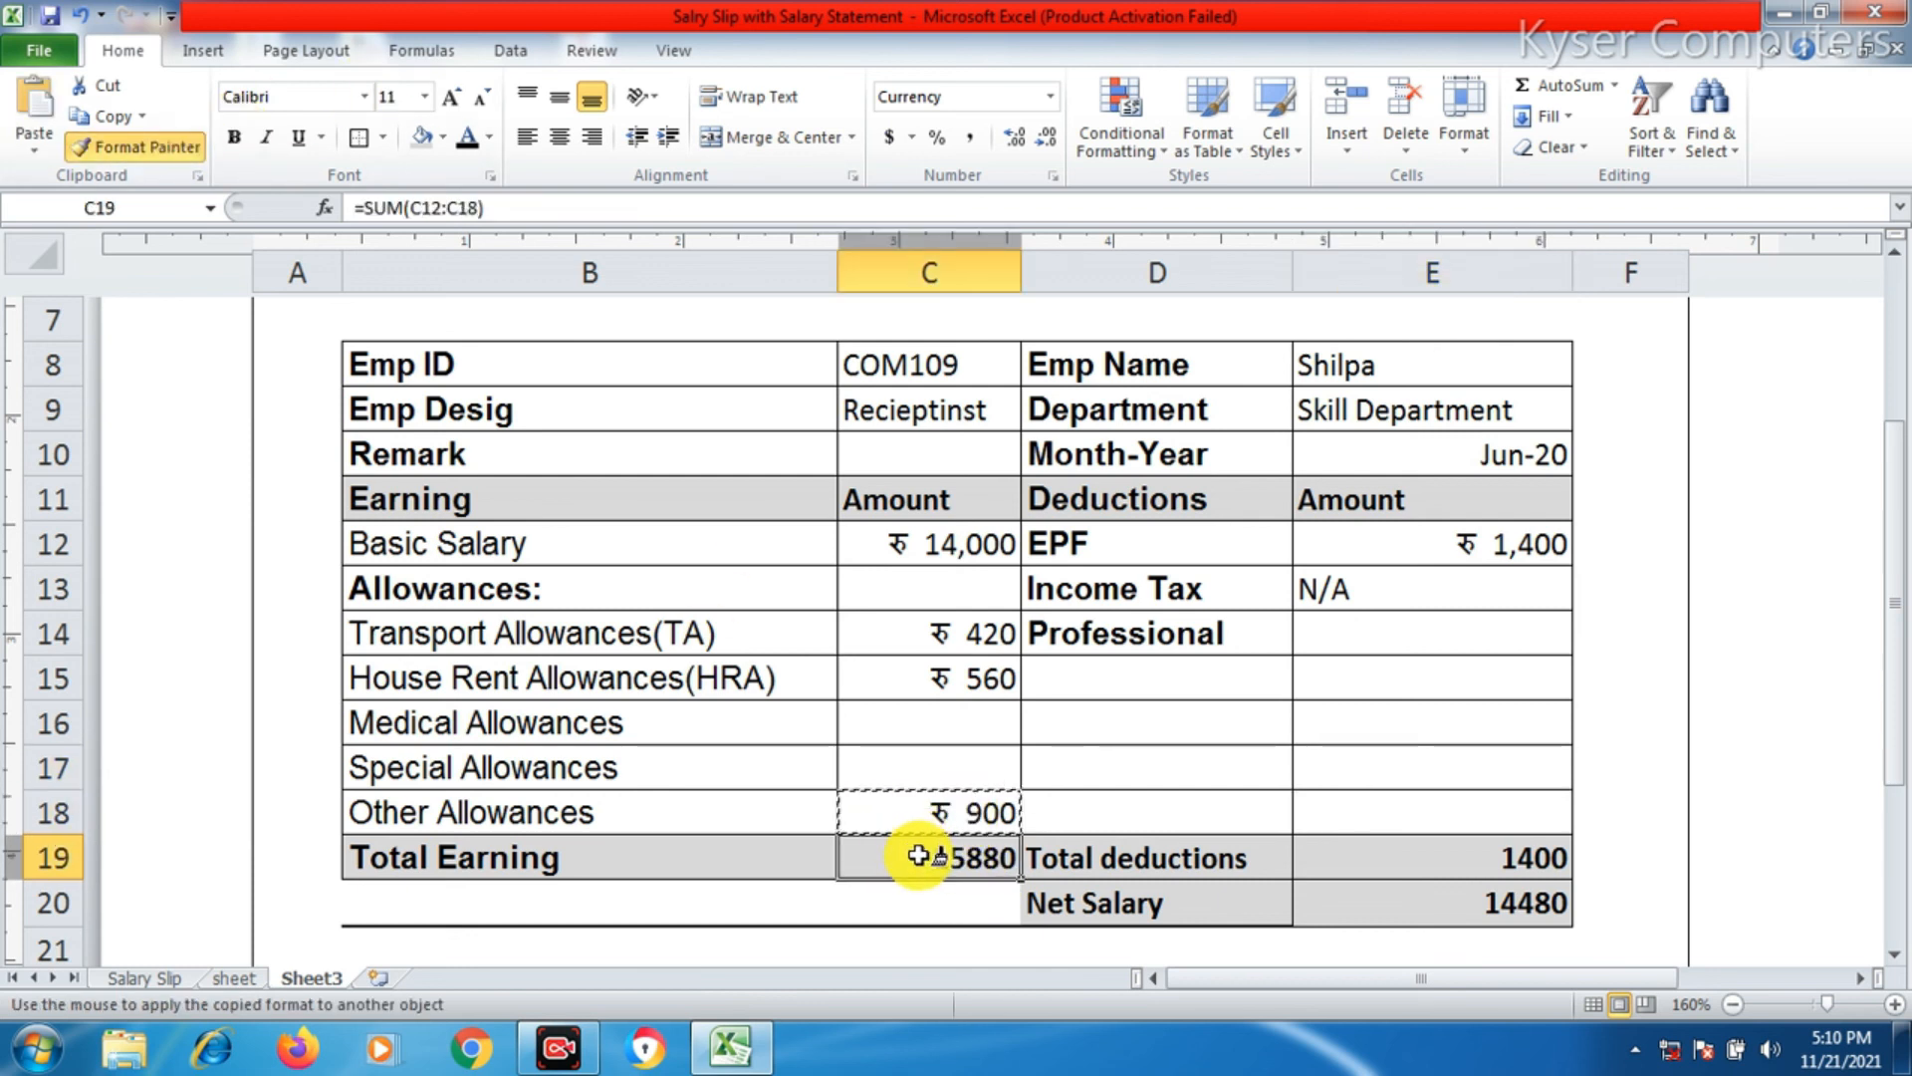
{"action": "left_click", "coordinate": [157, 152]}
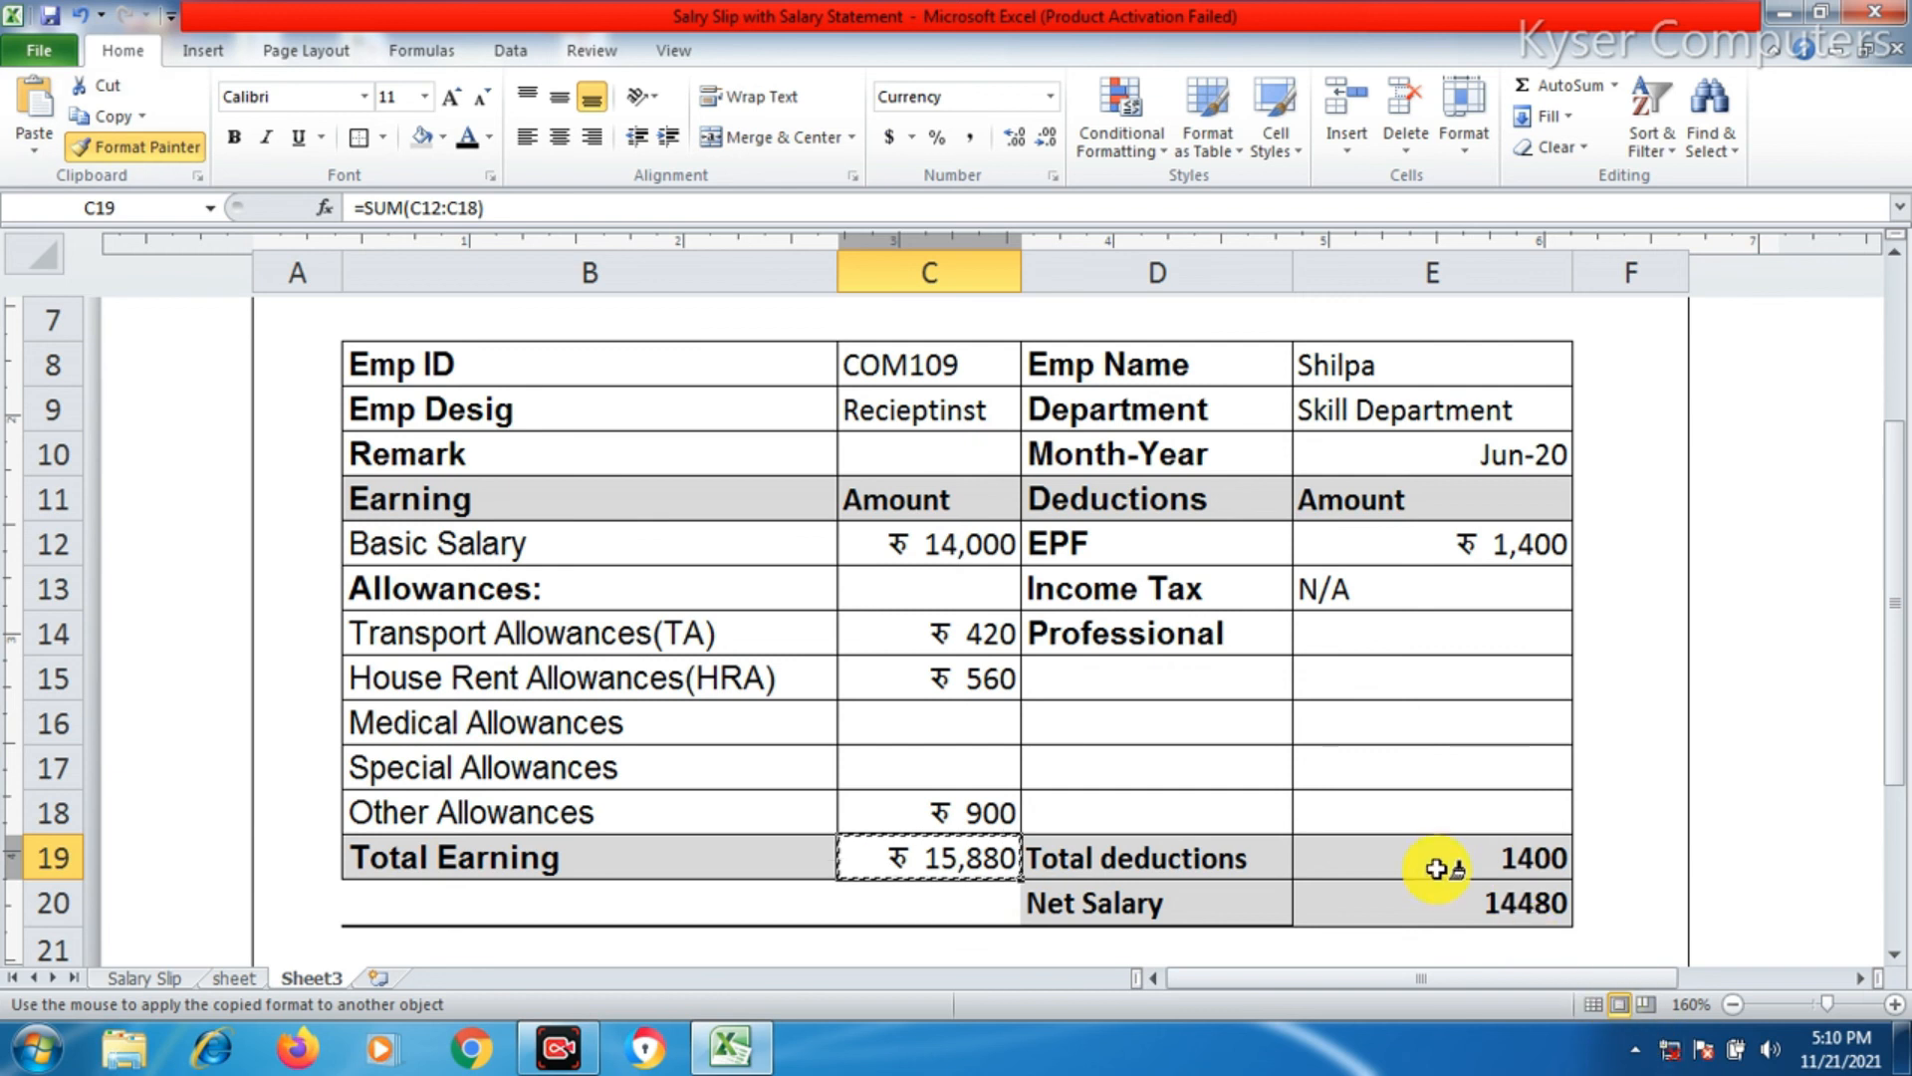
{"action": "left_click_drag", "start_coordinate": [1438, 854], "coordinate": [1438, 901]}
{"action": "left_click", "coordinate": [1432, 764]}
- Restore the grey fill on the Total Earning, Net Salary and Total deductions amounts in C19, E20 and E19
{"action": "left_click", "coordinate": [891, 857]}
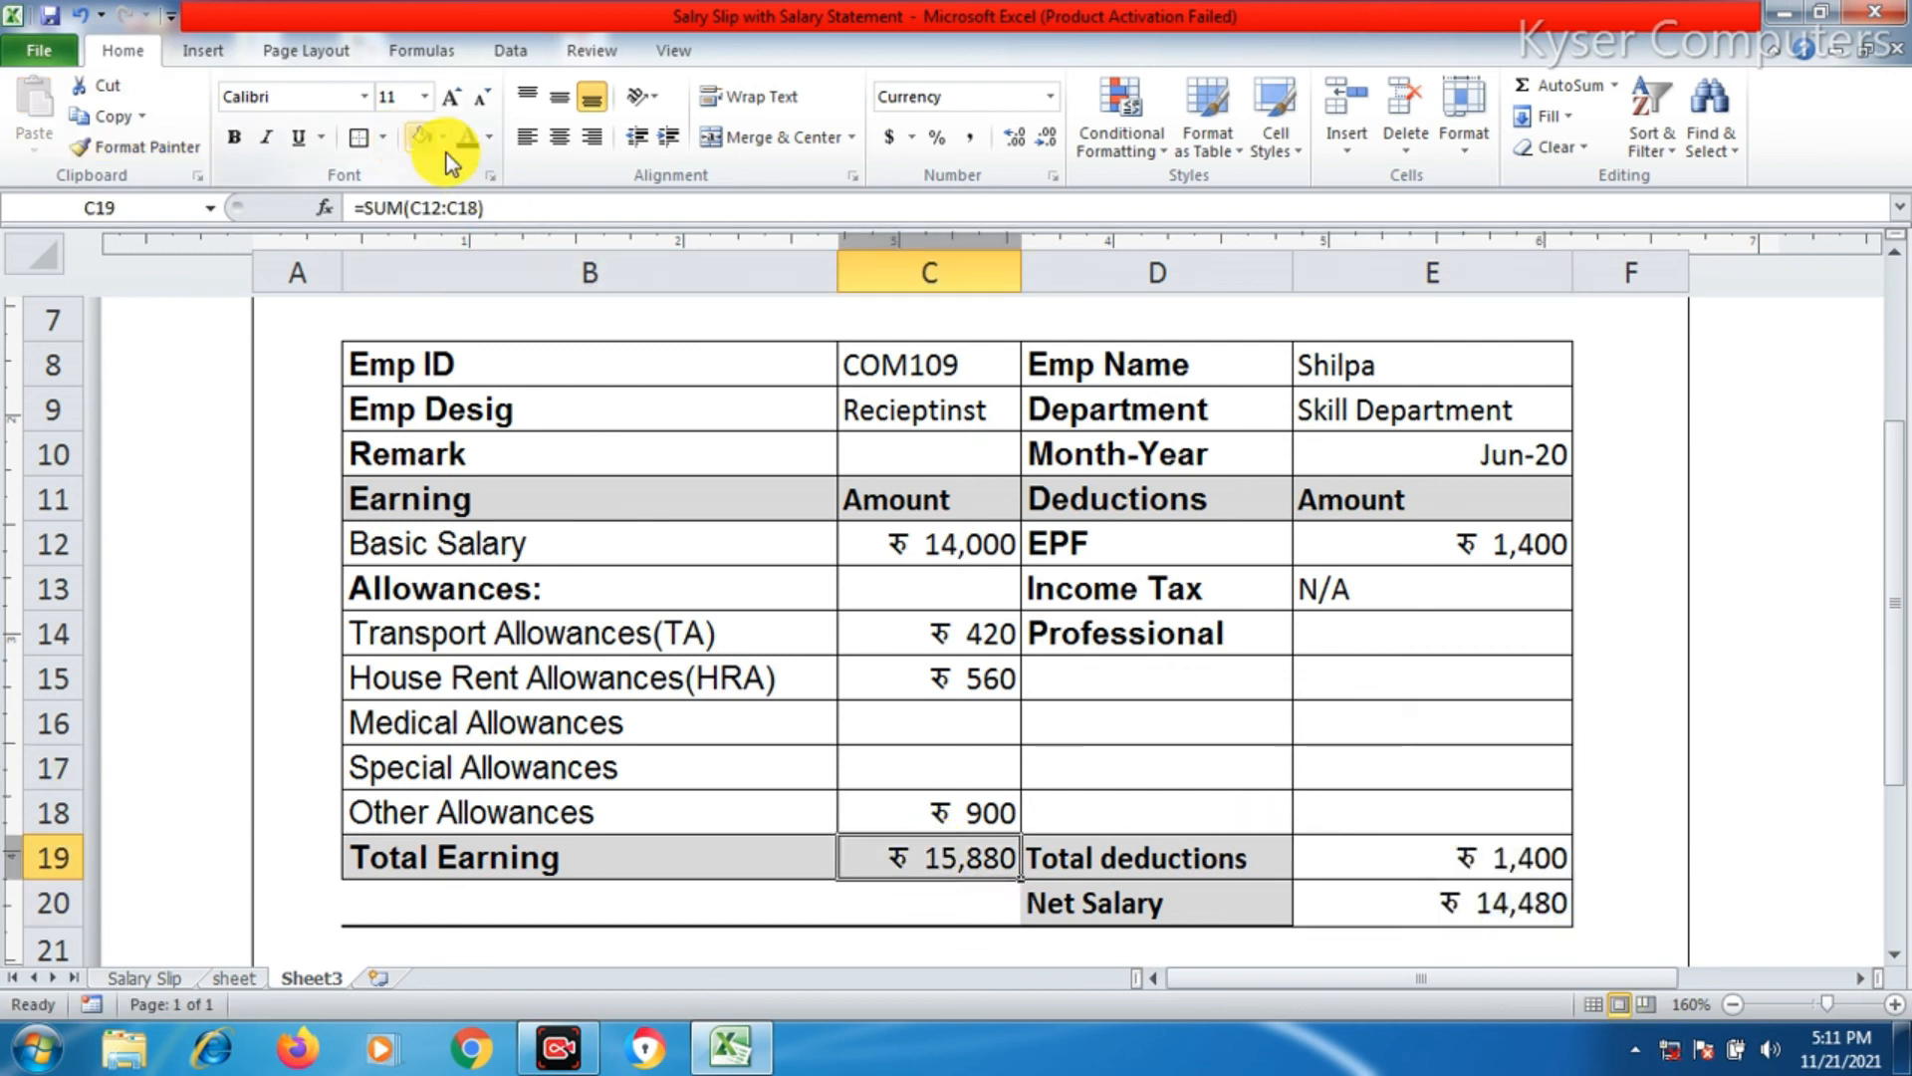
{"action": "left_click", "coordinate": [1381, 889]}
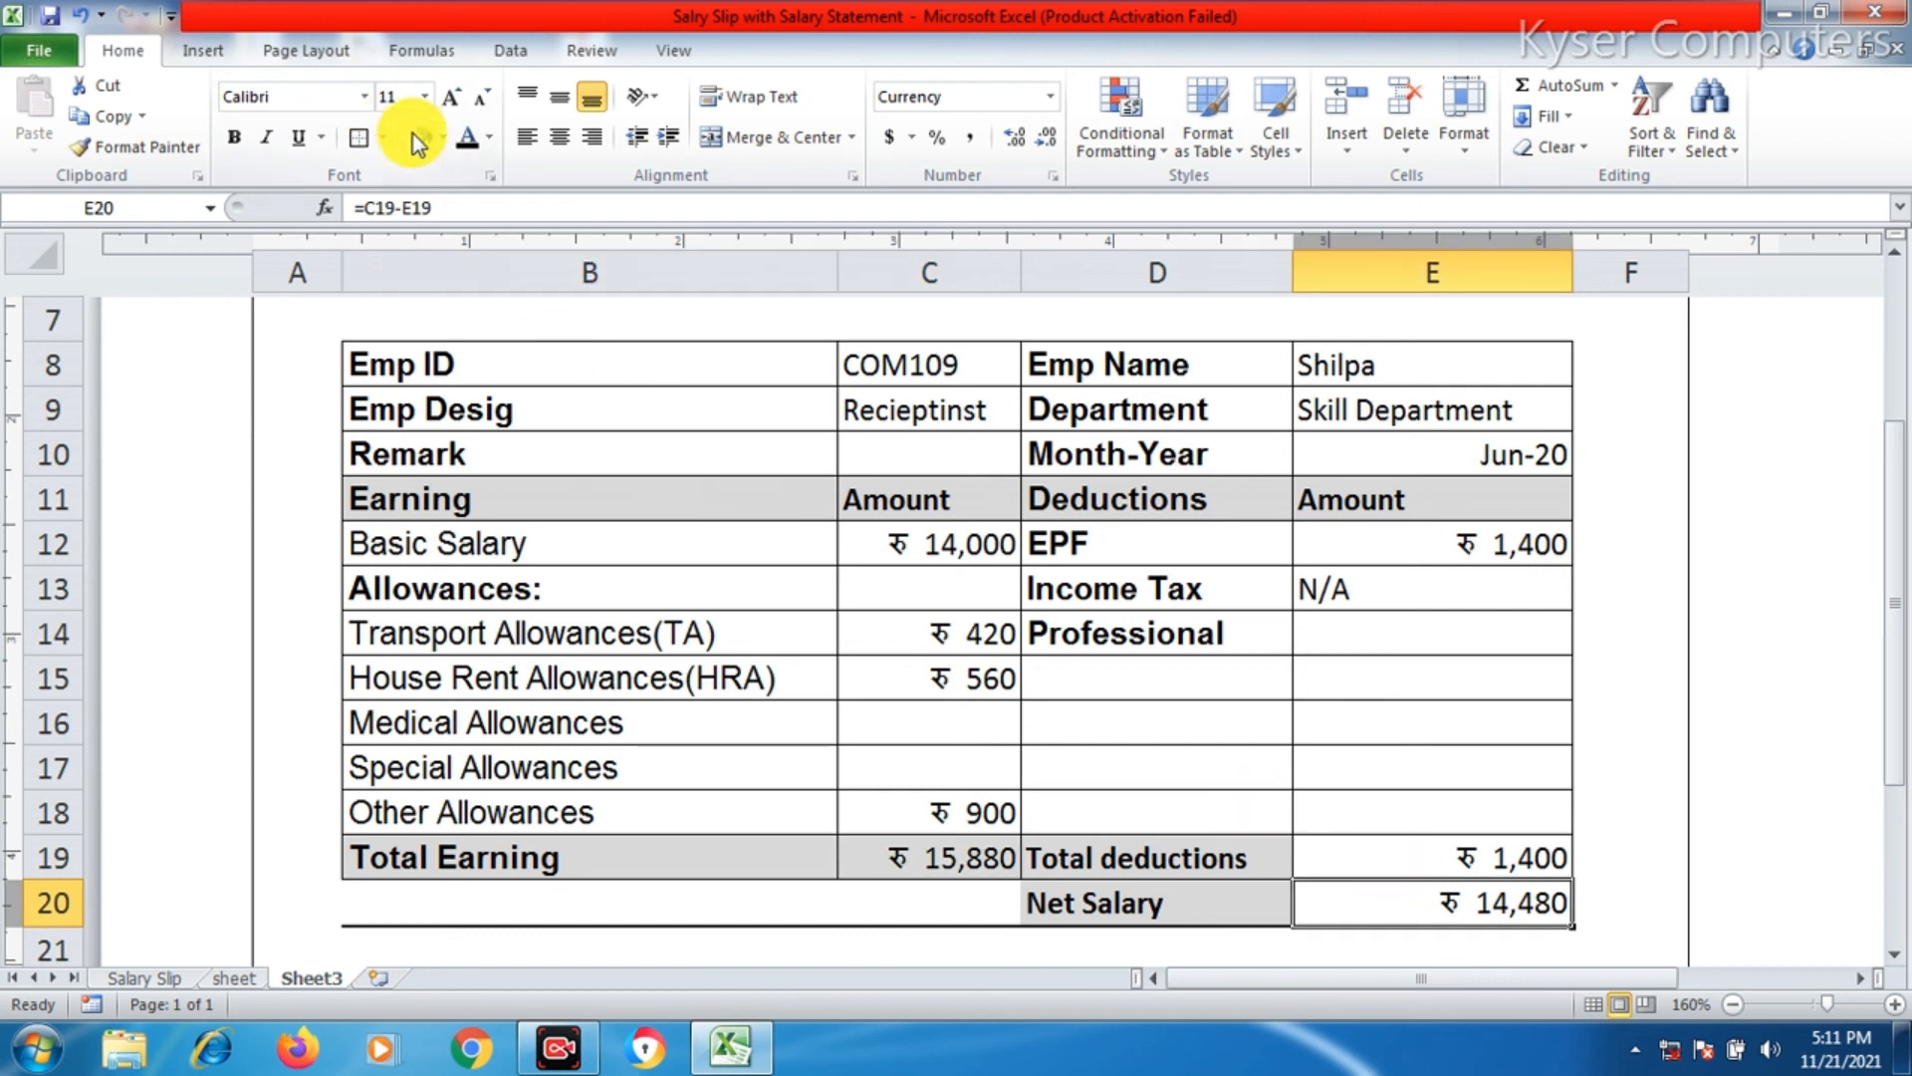
{"action": "left_click", "coordinate": [1379, 854]}
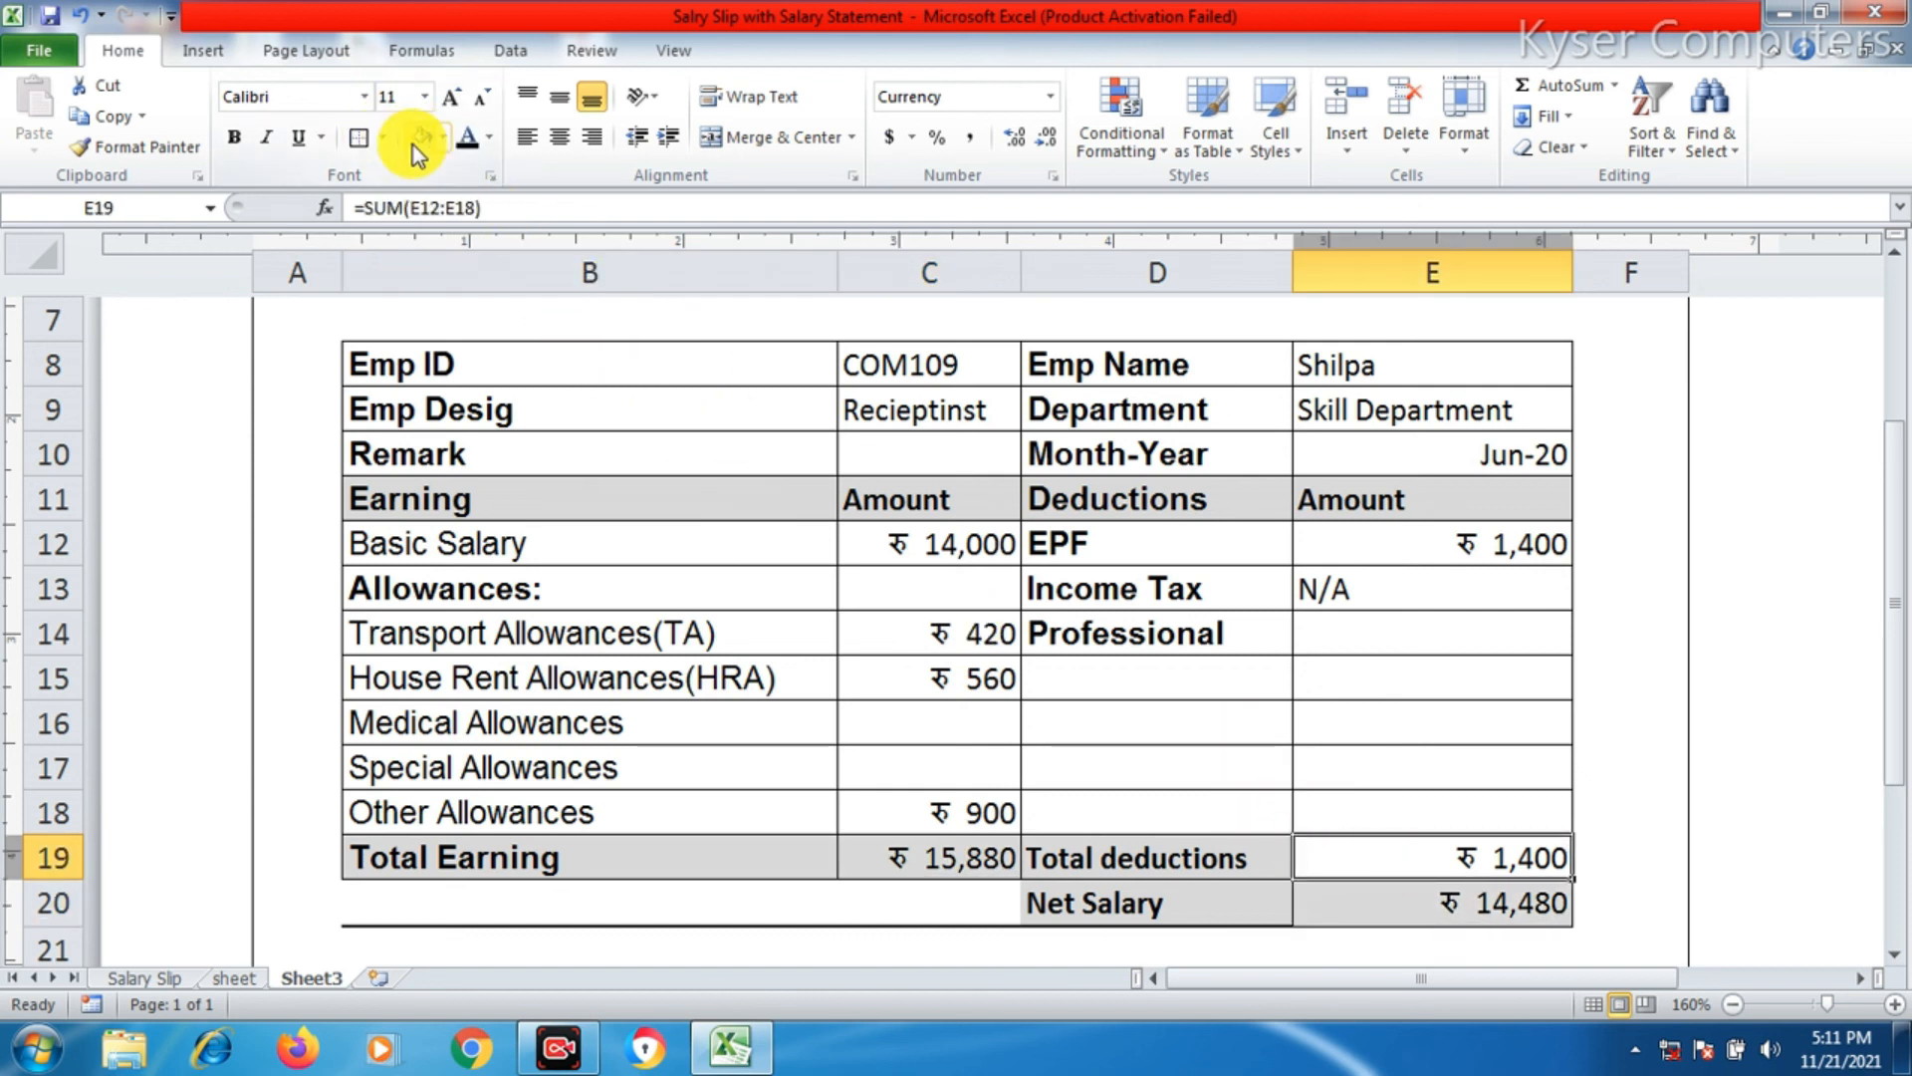
{"action": "left_click", "coordinate": [1347, 763]}
- Review the formatted pay slip from the company heading through the earnings and deductions to the signature lines
{"action": "scroll", "coordinate": [1215, 856], "scroll_direction": "up", "scroll_amount": 1}
{"action": "scroll", "coordinate": [1165, 796], "scroll_direction": "up", "scroll_amount": 1}
{"action": "scroll", "coordinate": [976, 789], "scroll_direction": "down", "scroll_amount": 1}
{"action": "left_click", "coordinate": [783, 692]}
{"action": "scroll", "coordinate": [789, 701], "scroll_direction": "down", "scroll_amount": 5}
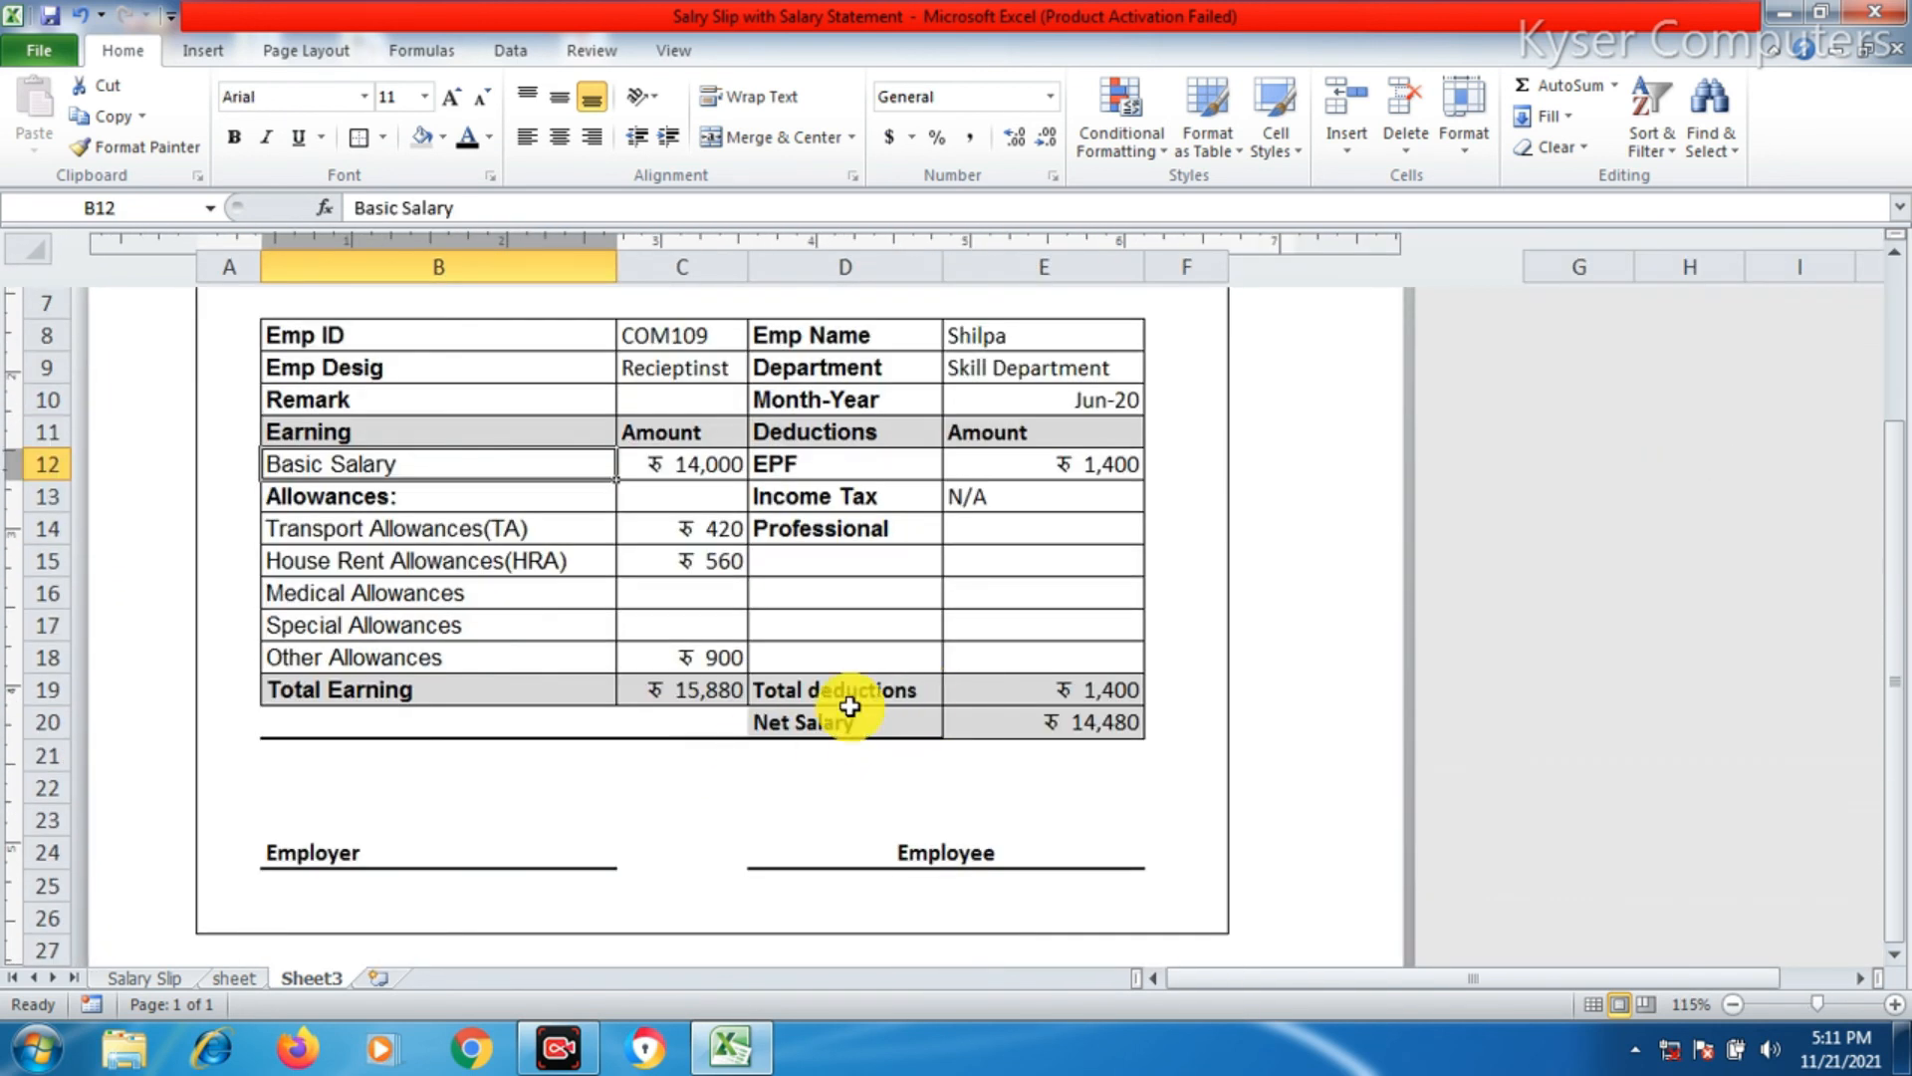
{"action": "scroll", "coordinate": [845, 678], "scroll_direction": "up", "scroll_amount": 1}
{"action": "scroll", "coordinate": [846, 678], "scroll_direction": "down", "scroll_amount": 2}
{"action": "scroll", "coordinate": [846, 679], "scroll_direction": "up", "scroll_amount": 1}
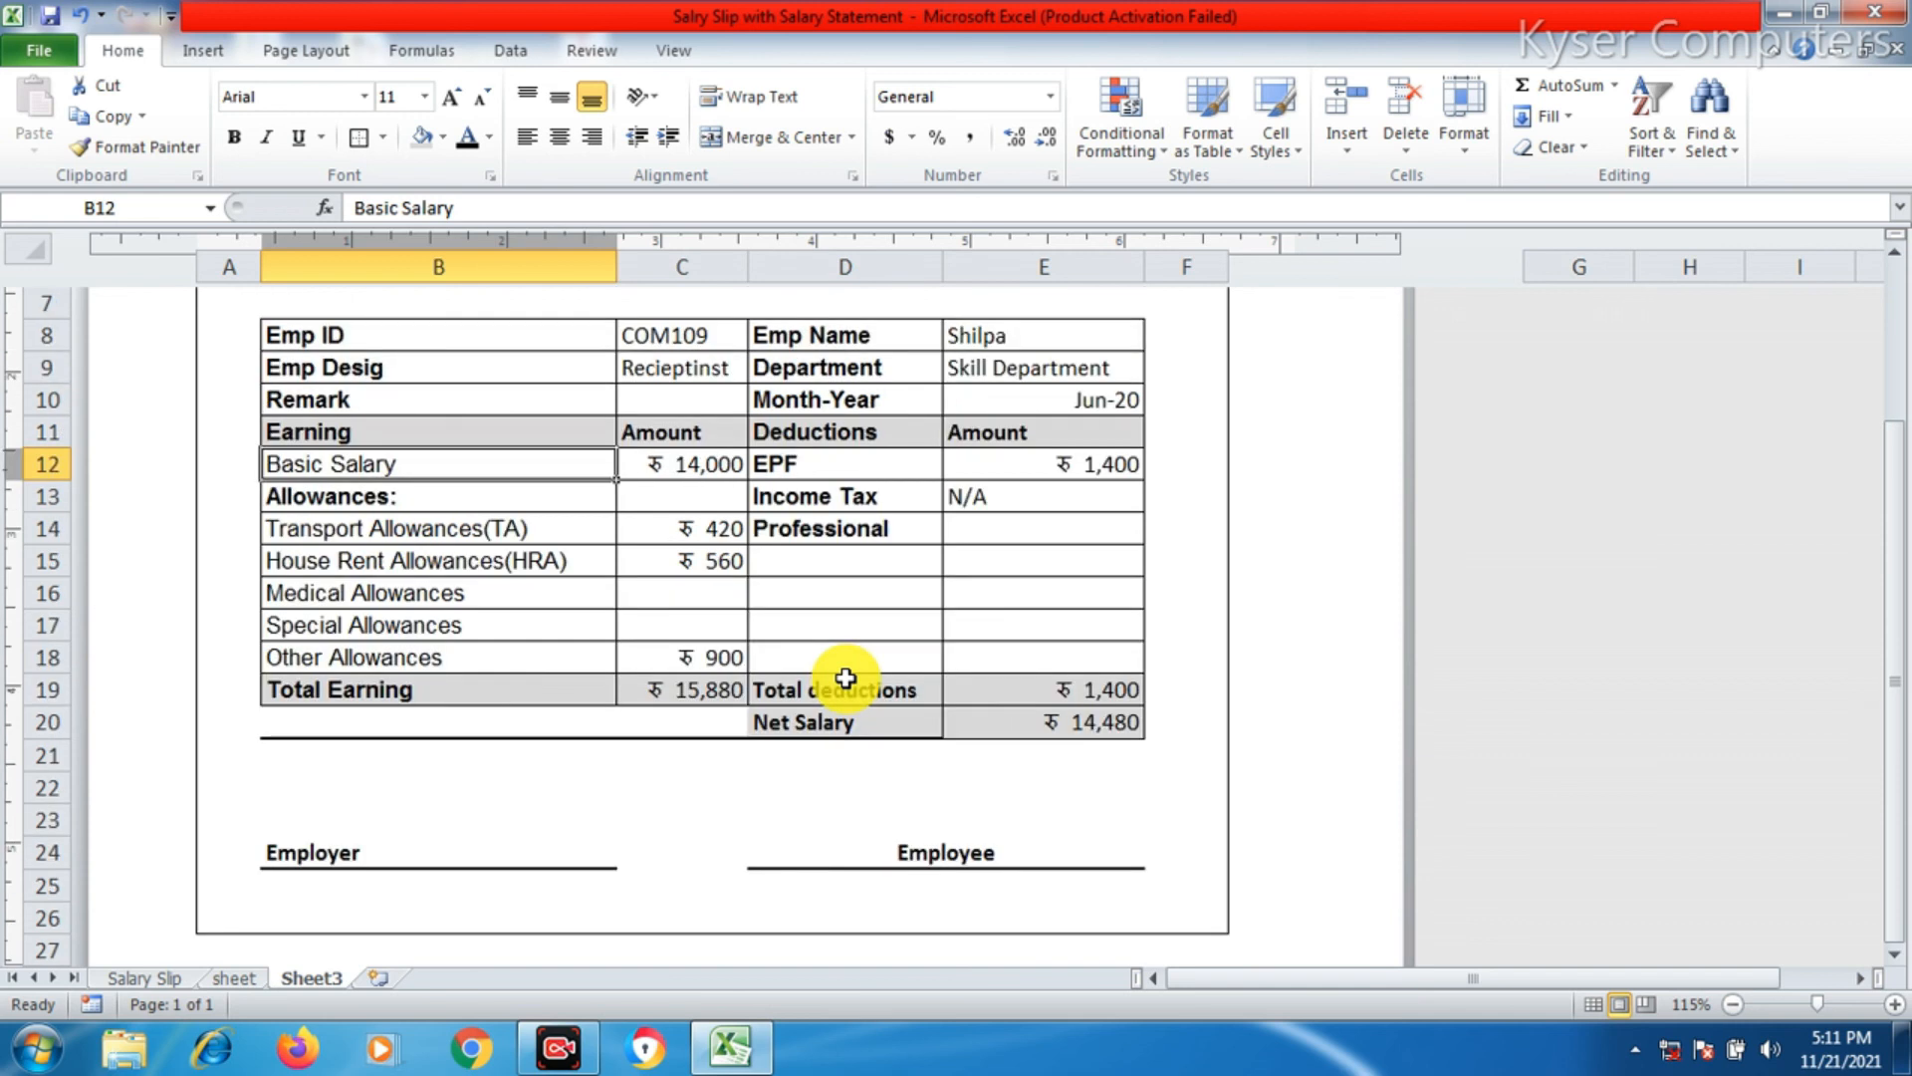
{"action": "scroll", "coordinate": [846, 679], "scroll_direction": "up", "scroll_amount": 1}
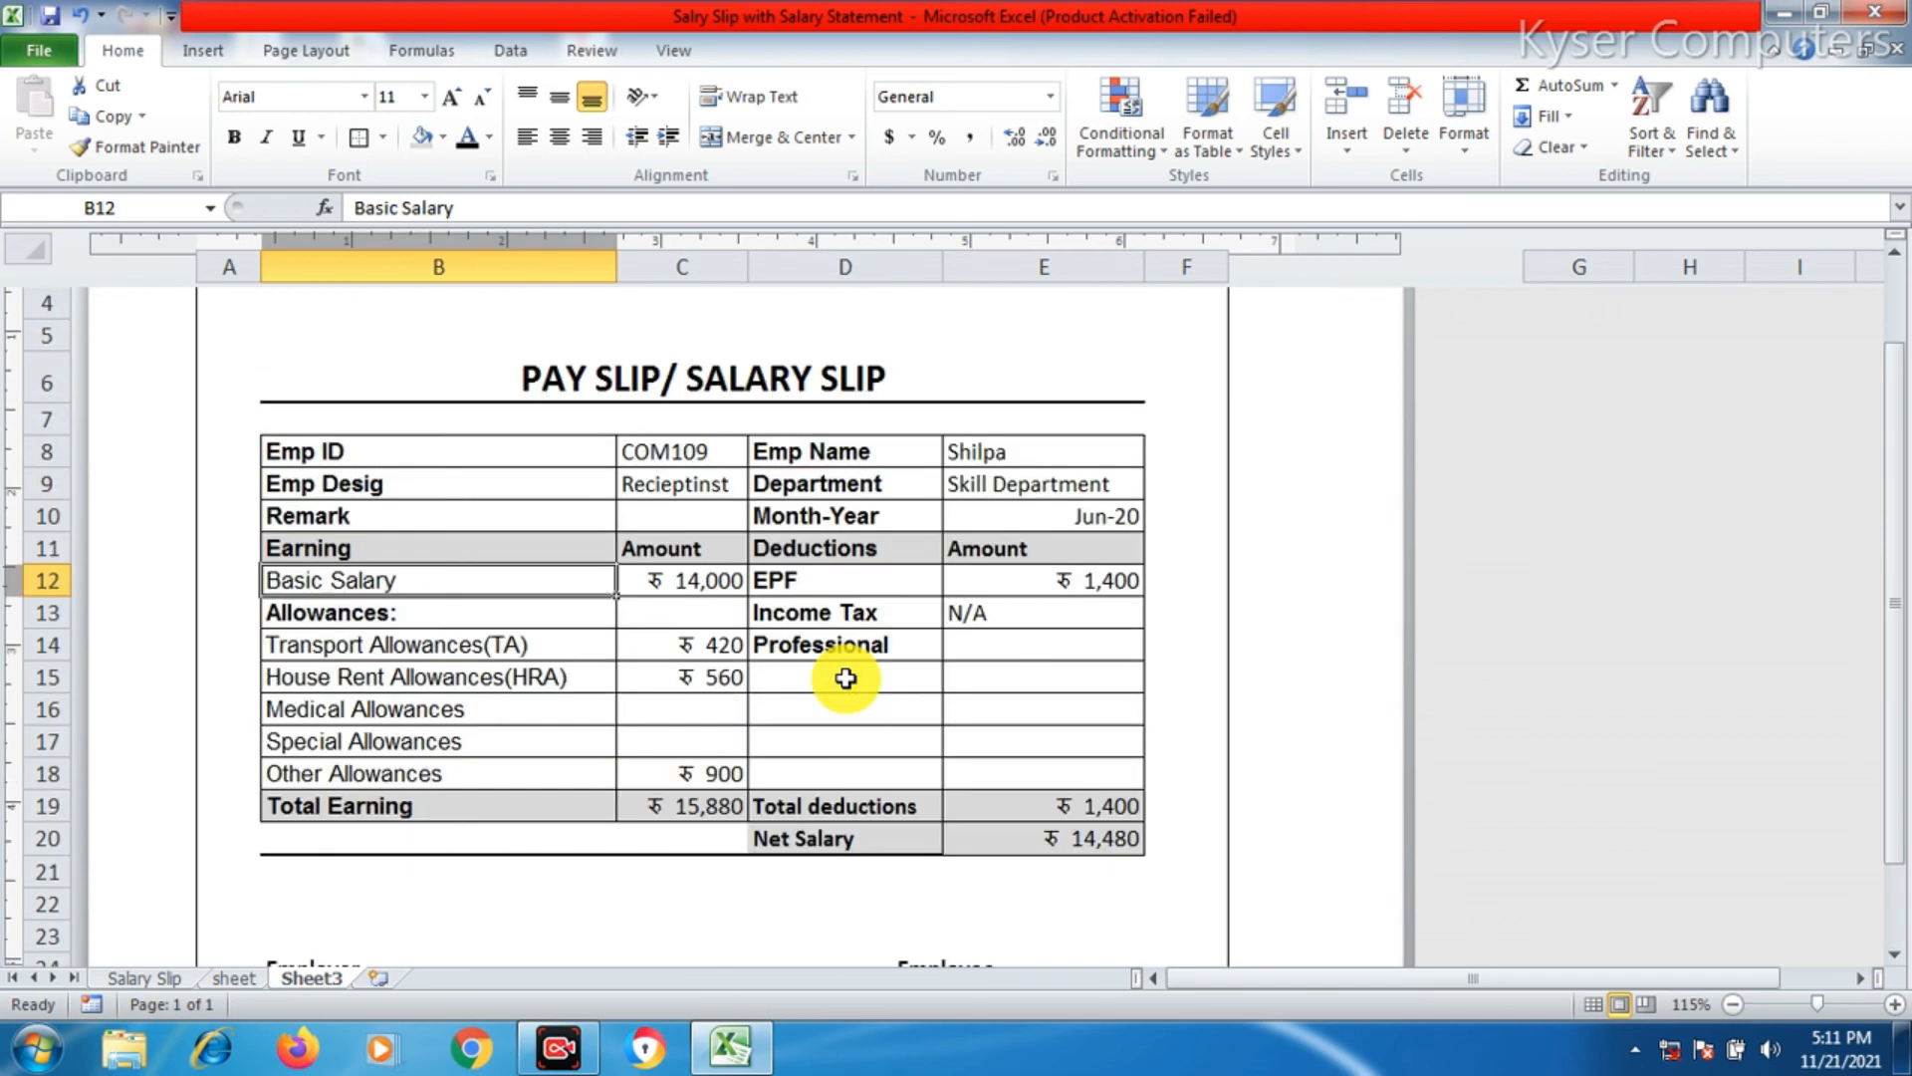
{"action": "left_click", "coordinate": [711, 453]}
{"action": "left_click", "coordinate": [773, 456]}
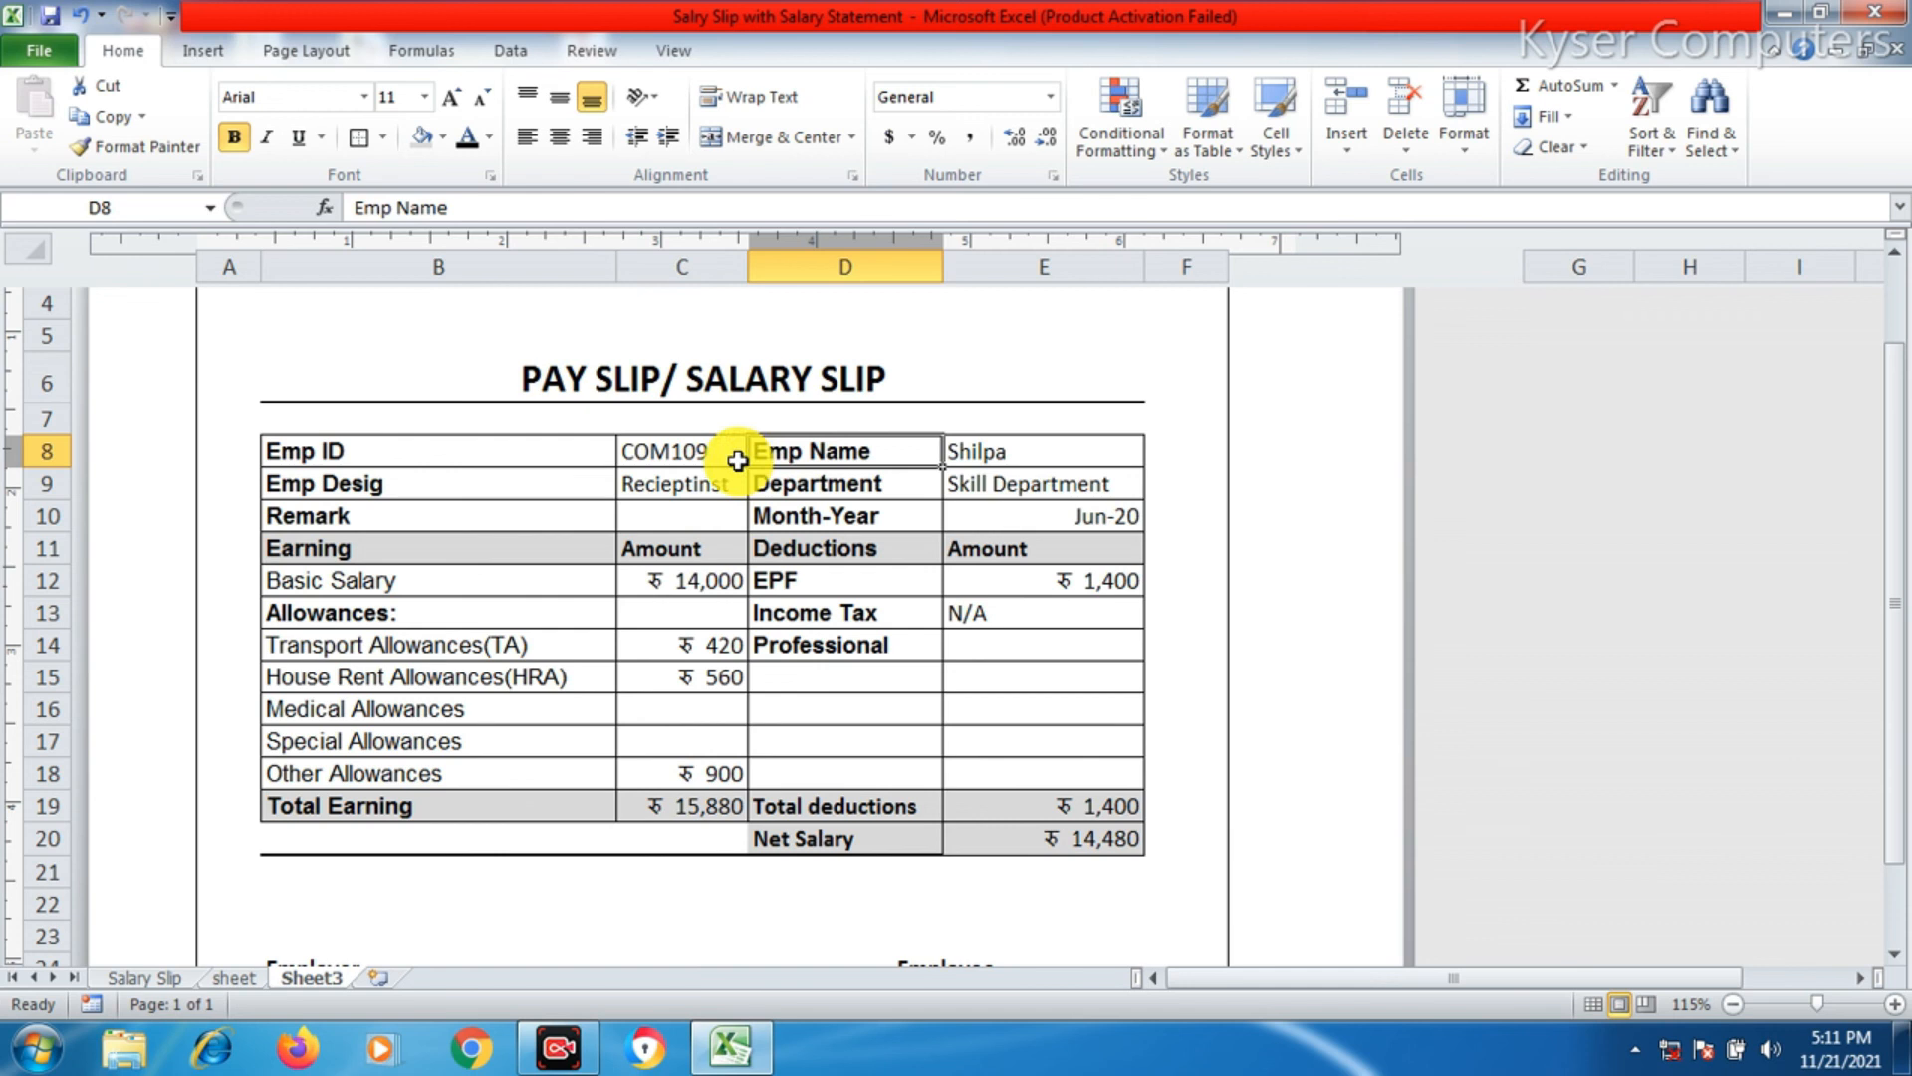
{"action": "left_click", "coordinate": [738, 456]}
{"action": "scroll", "coordinate": [739, 588], "scroll_direction": "up", "scroll_amount": 1}
{"action": "left_click", "coordinate": [900, 757]}
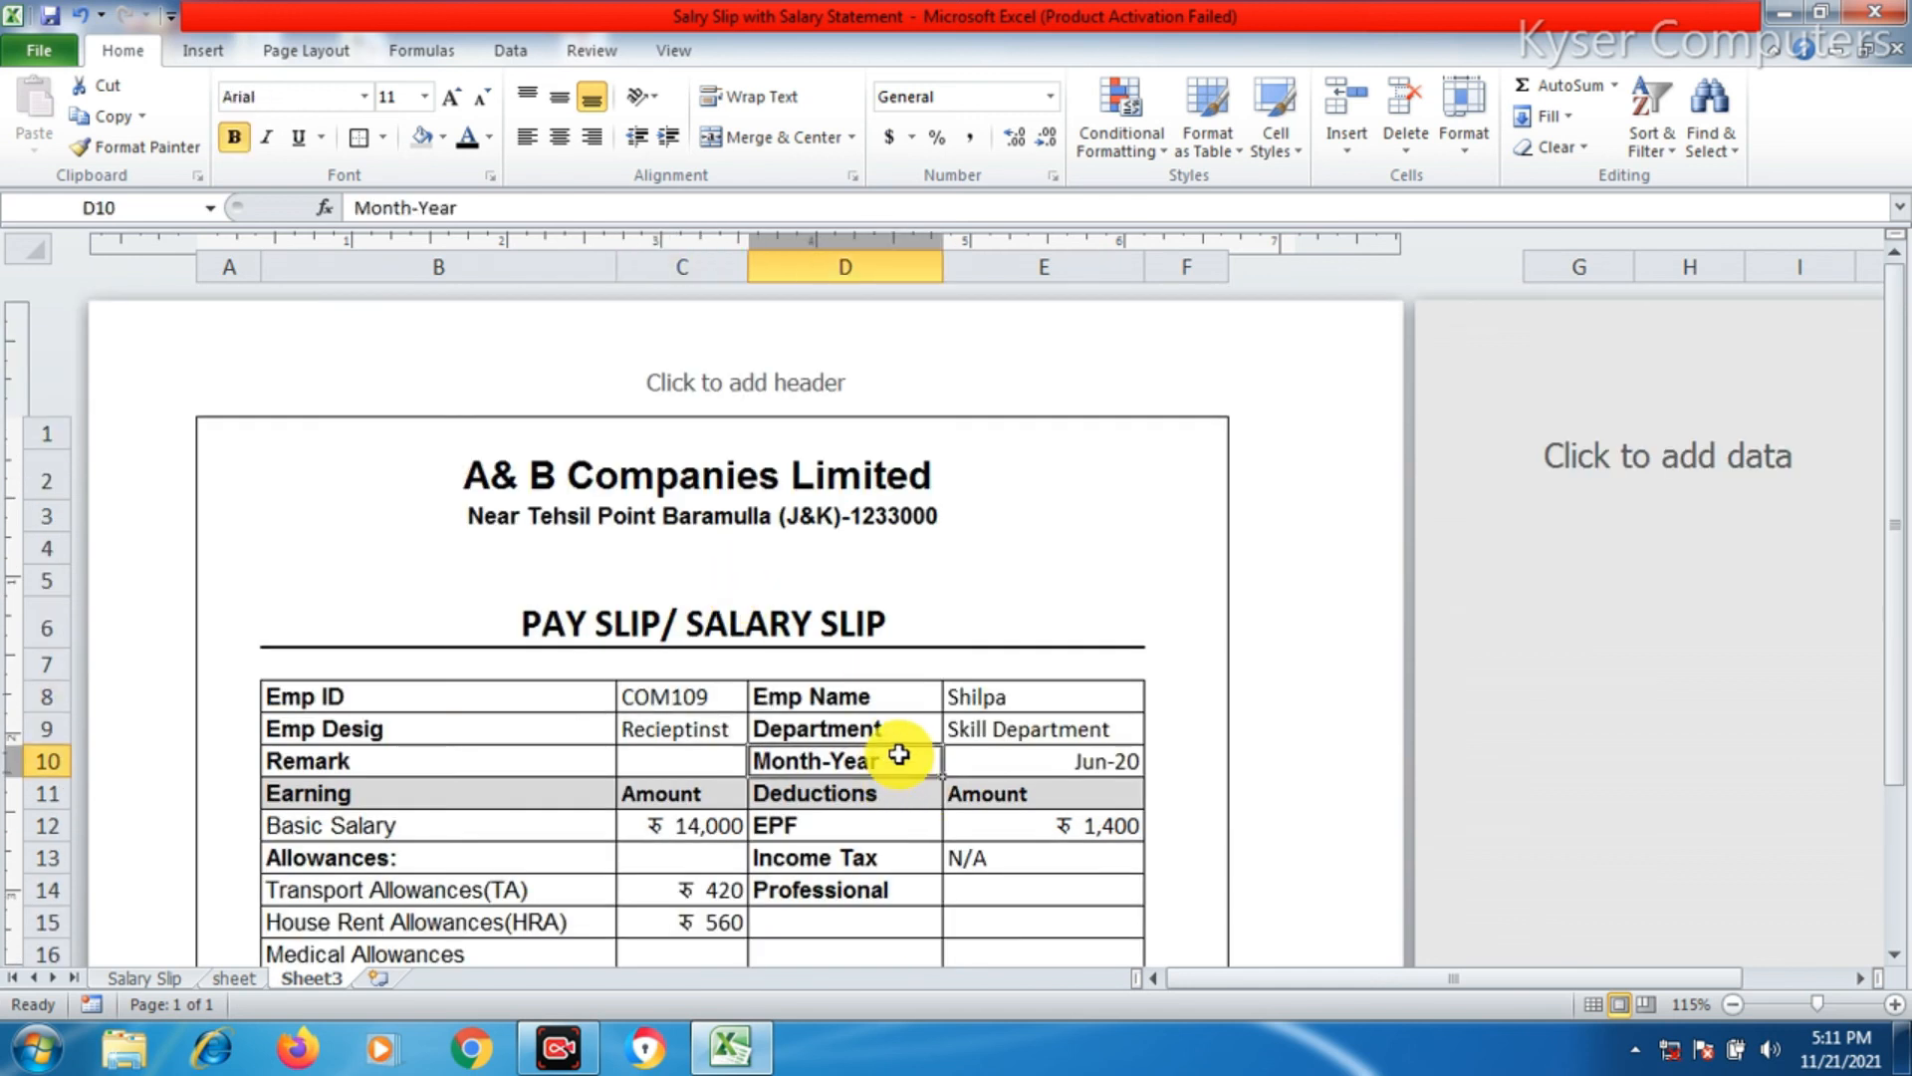
{"action": "left_click", "coordinate": [429, 725]}
{"action": "scroll", "coordinate": [562, 721], "scroll_direction": "down", "scroll_amount": 4}
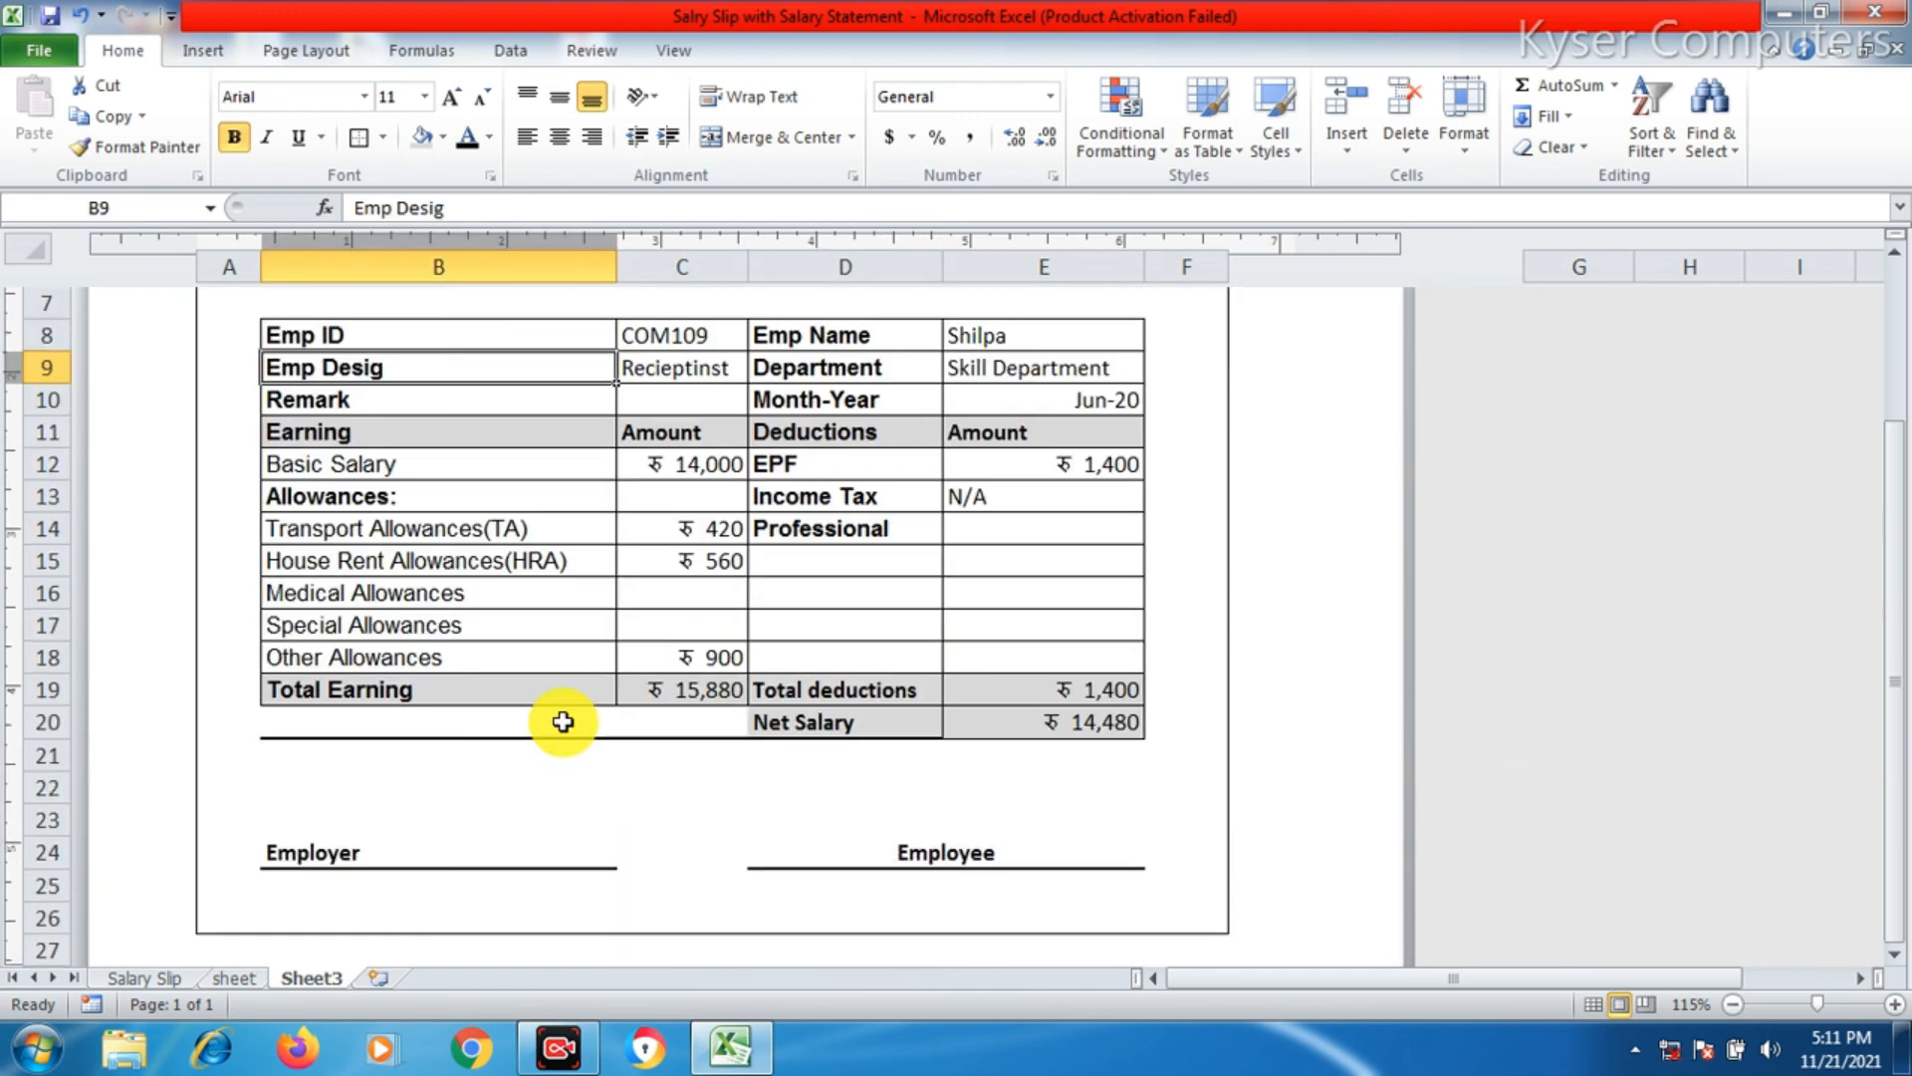
{"action": "scroll", "coordinate": [558, 719], "scroll_direction": "up", "scroll_amount": 2}
{"action": "scroll", "coordinate": [884, 708], "scroll_direction": "up", "scroll_amount": 2}
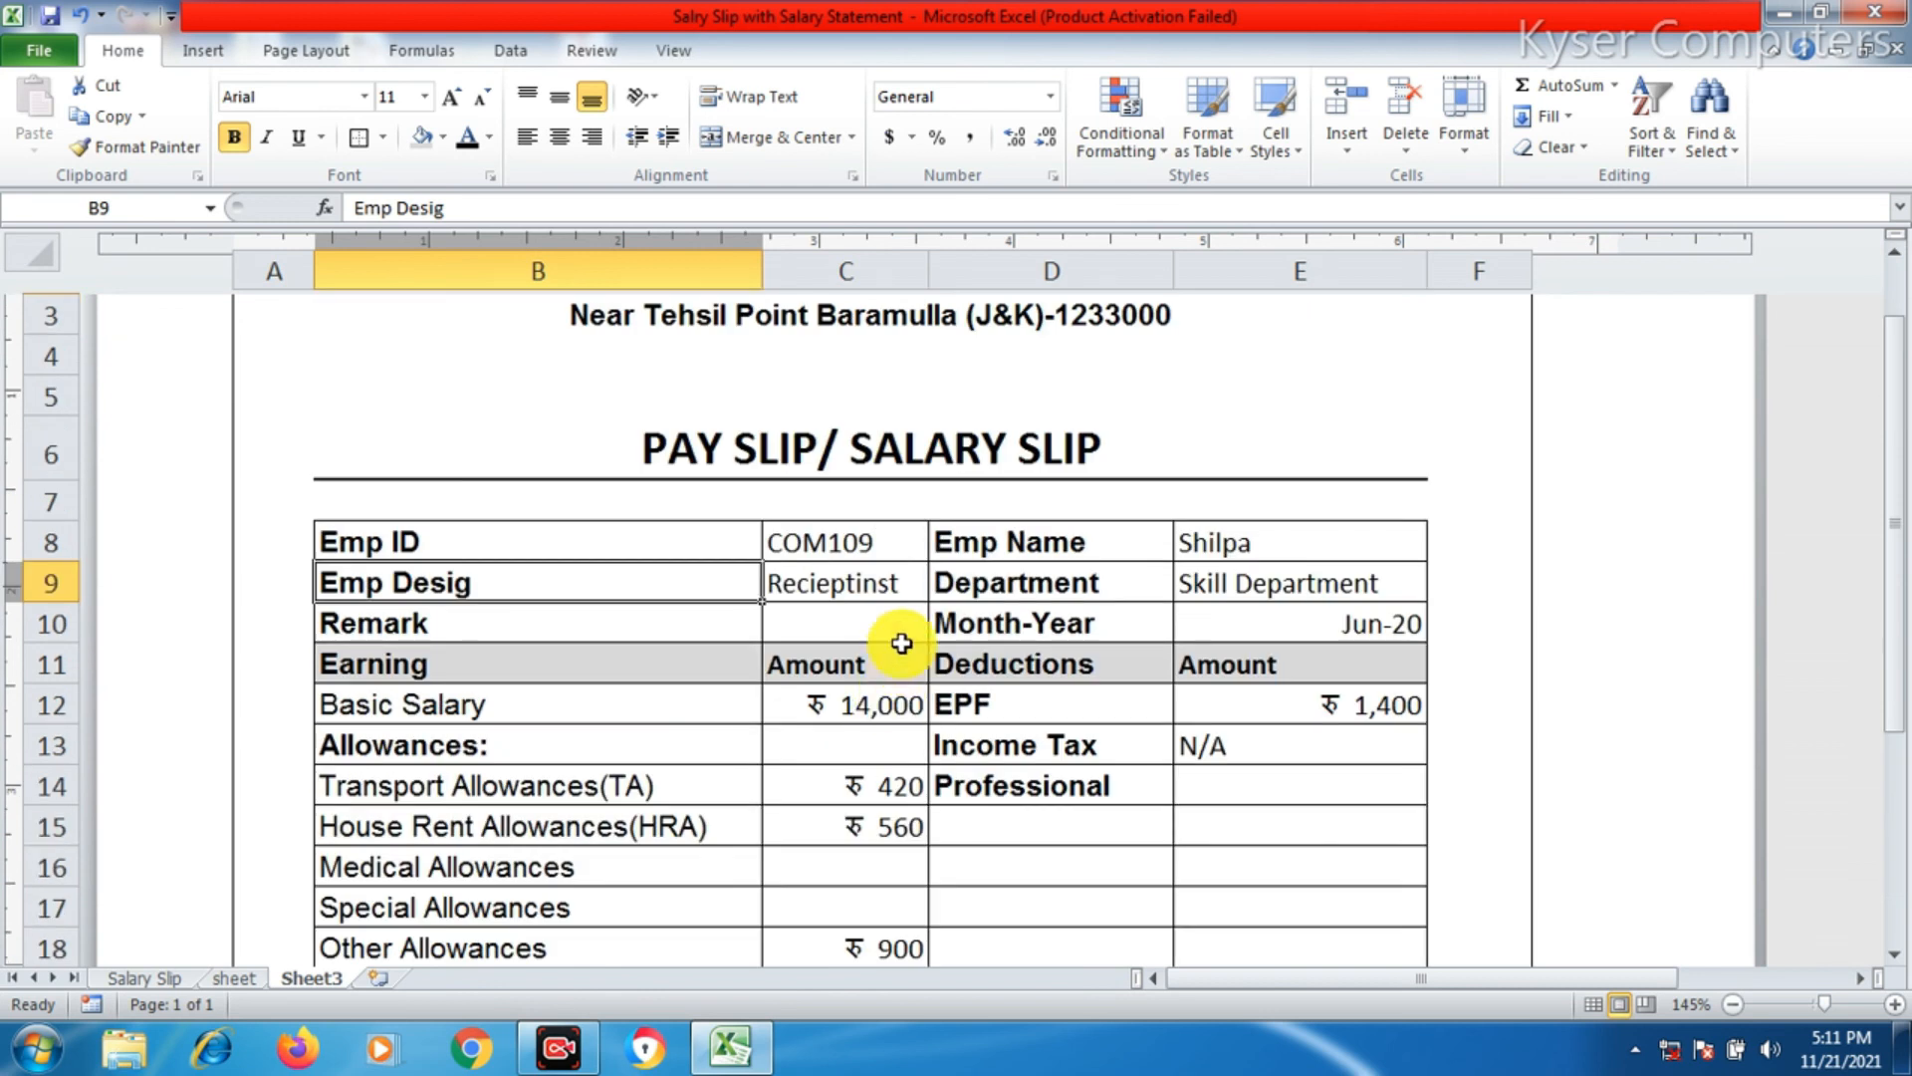
- Choose the first employee's ID for Emp ID in C8 and check the amounts filled in on the pay slip
{"action": "left_click", "coordinate": [902, 543]}
{"action": "left_click", "coordinate": [942, 545]}
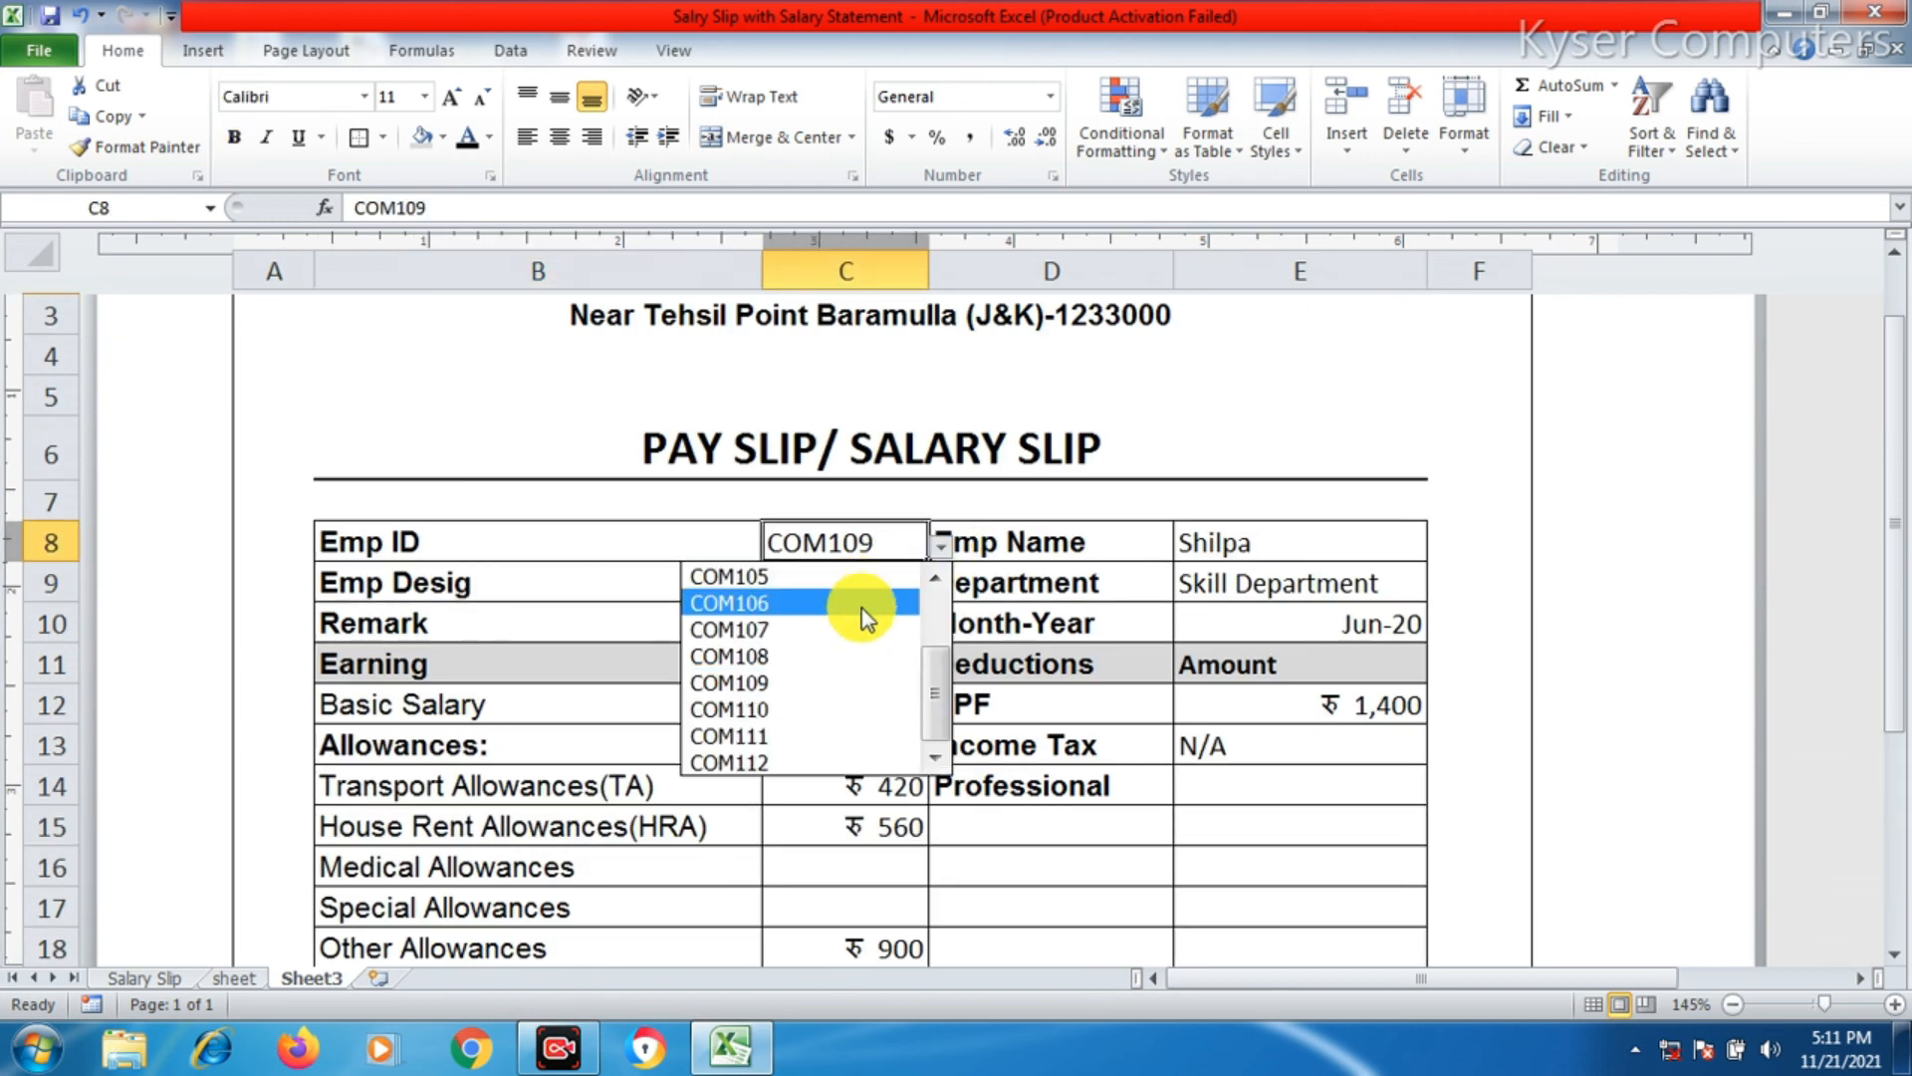
{"action": "scroll", "coordinate": [922, 637], "scroll_direction": "up", "scroll_amount": 2}
{"action": "left_click", "coordinate": [818, 575]}
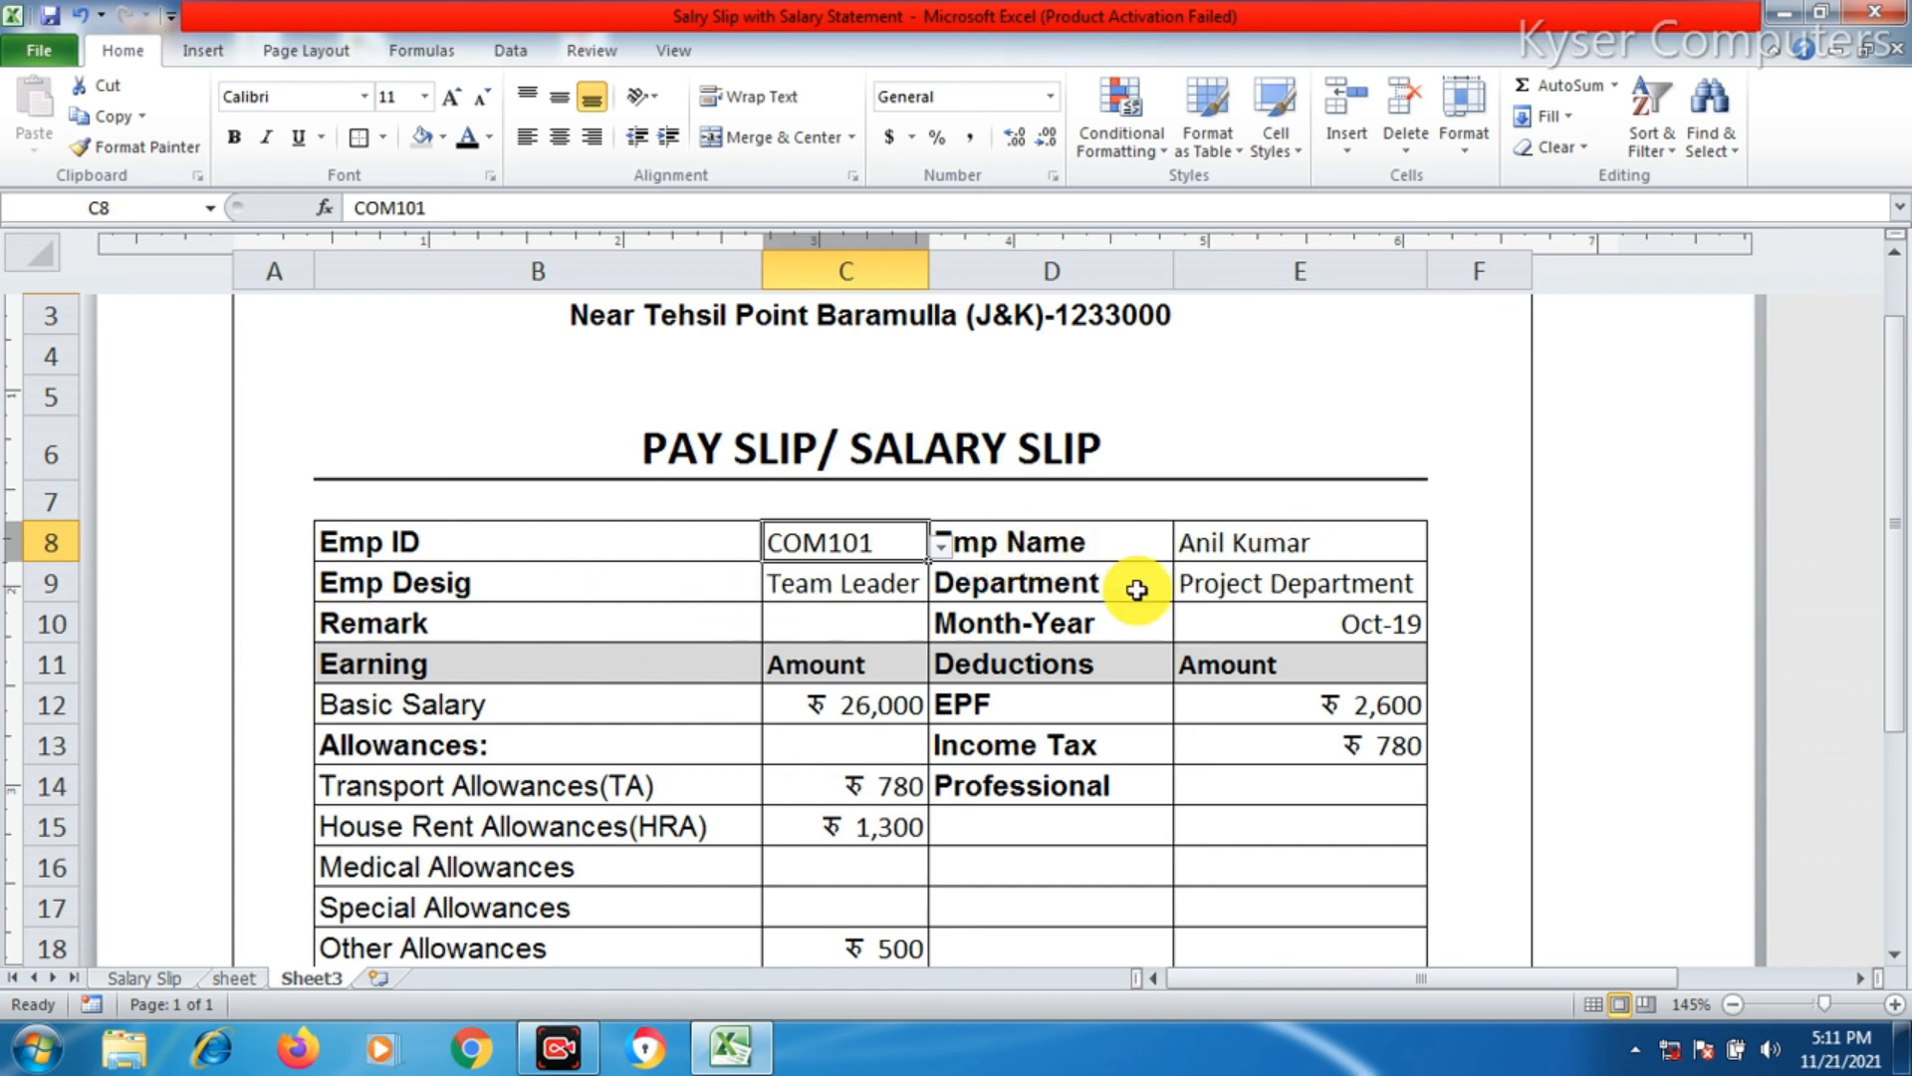
{"action": "scroll", "coordinate": [1335, 611], "scroll_direction": "down", "scroll_amount": 1}
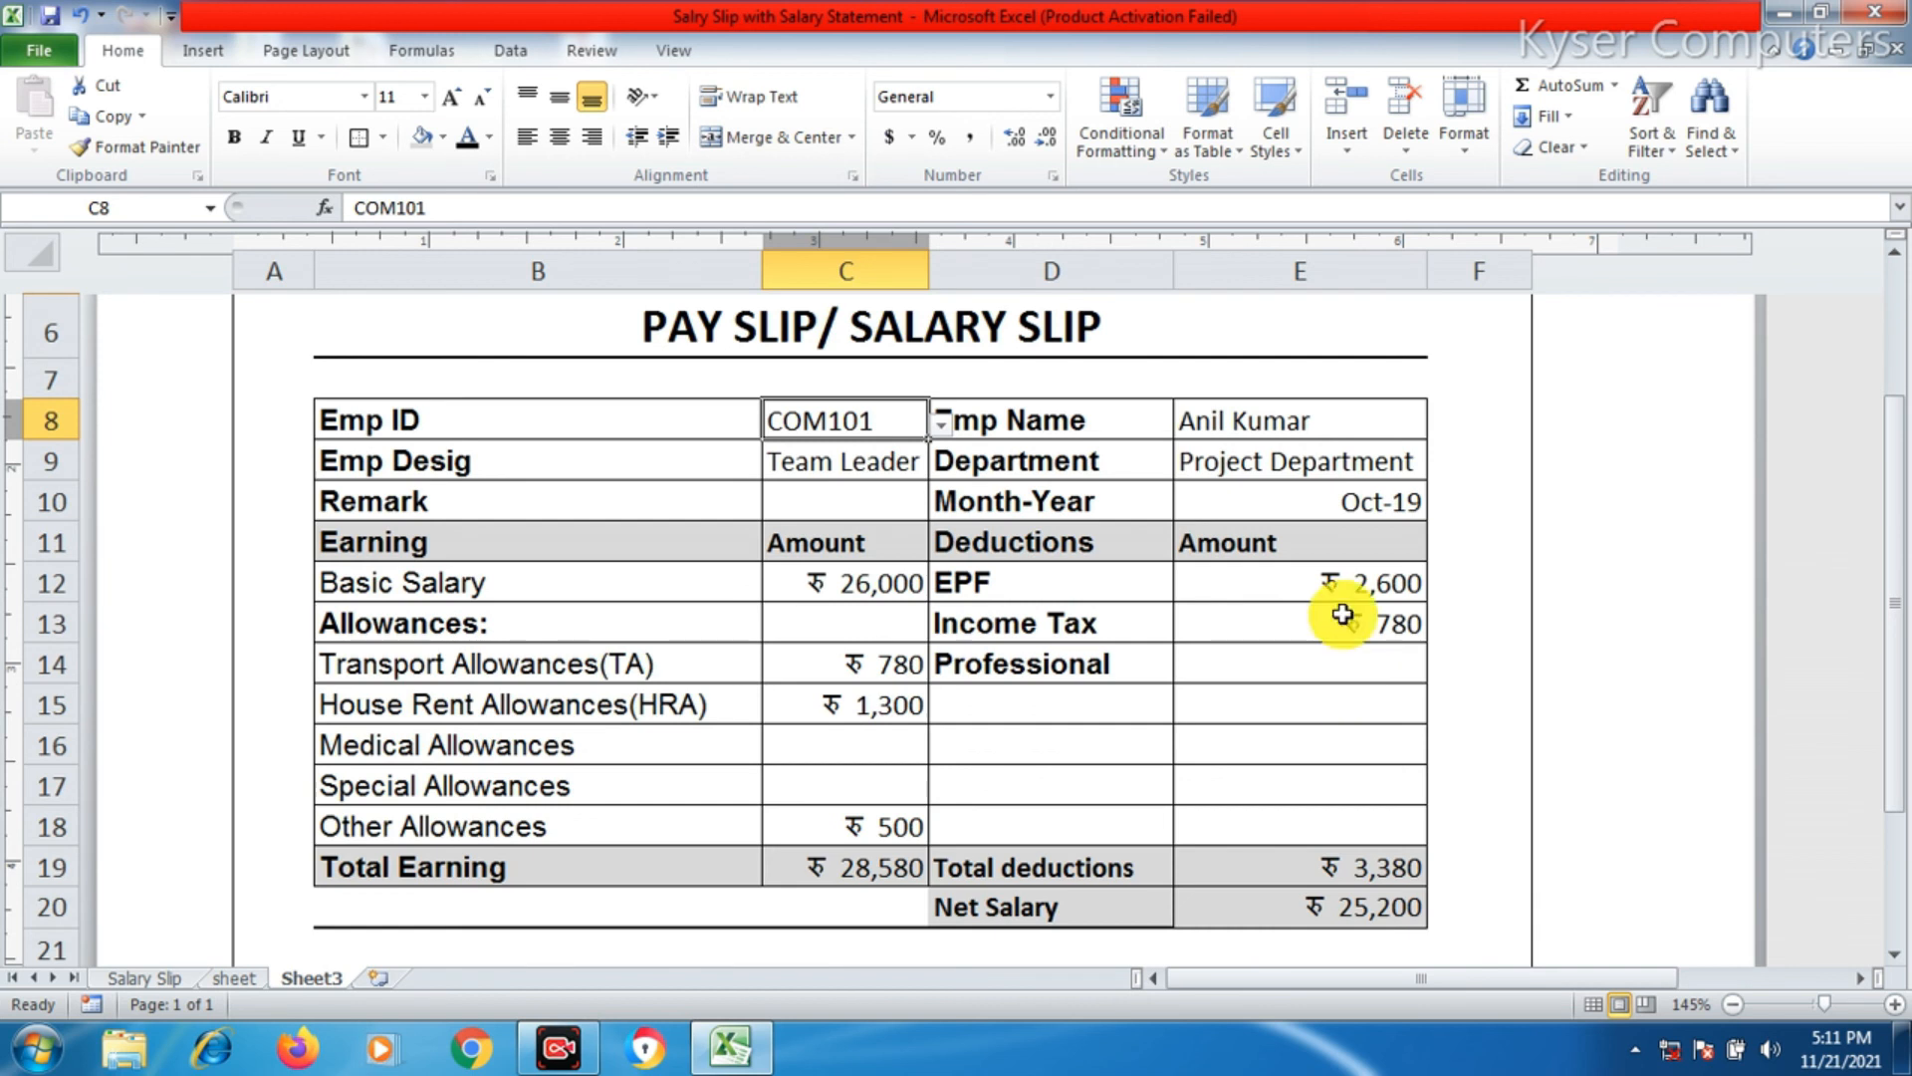
- Check the Month-Year lookup formula in E10 against the first employee's Month-Year entry in F3 of the salary statement
{"action": "left_click", "coordinate": [1354, 511]}
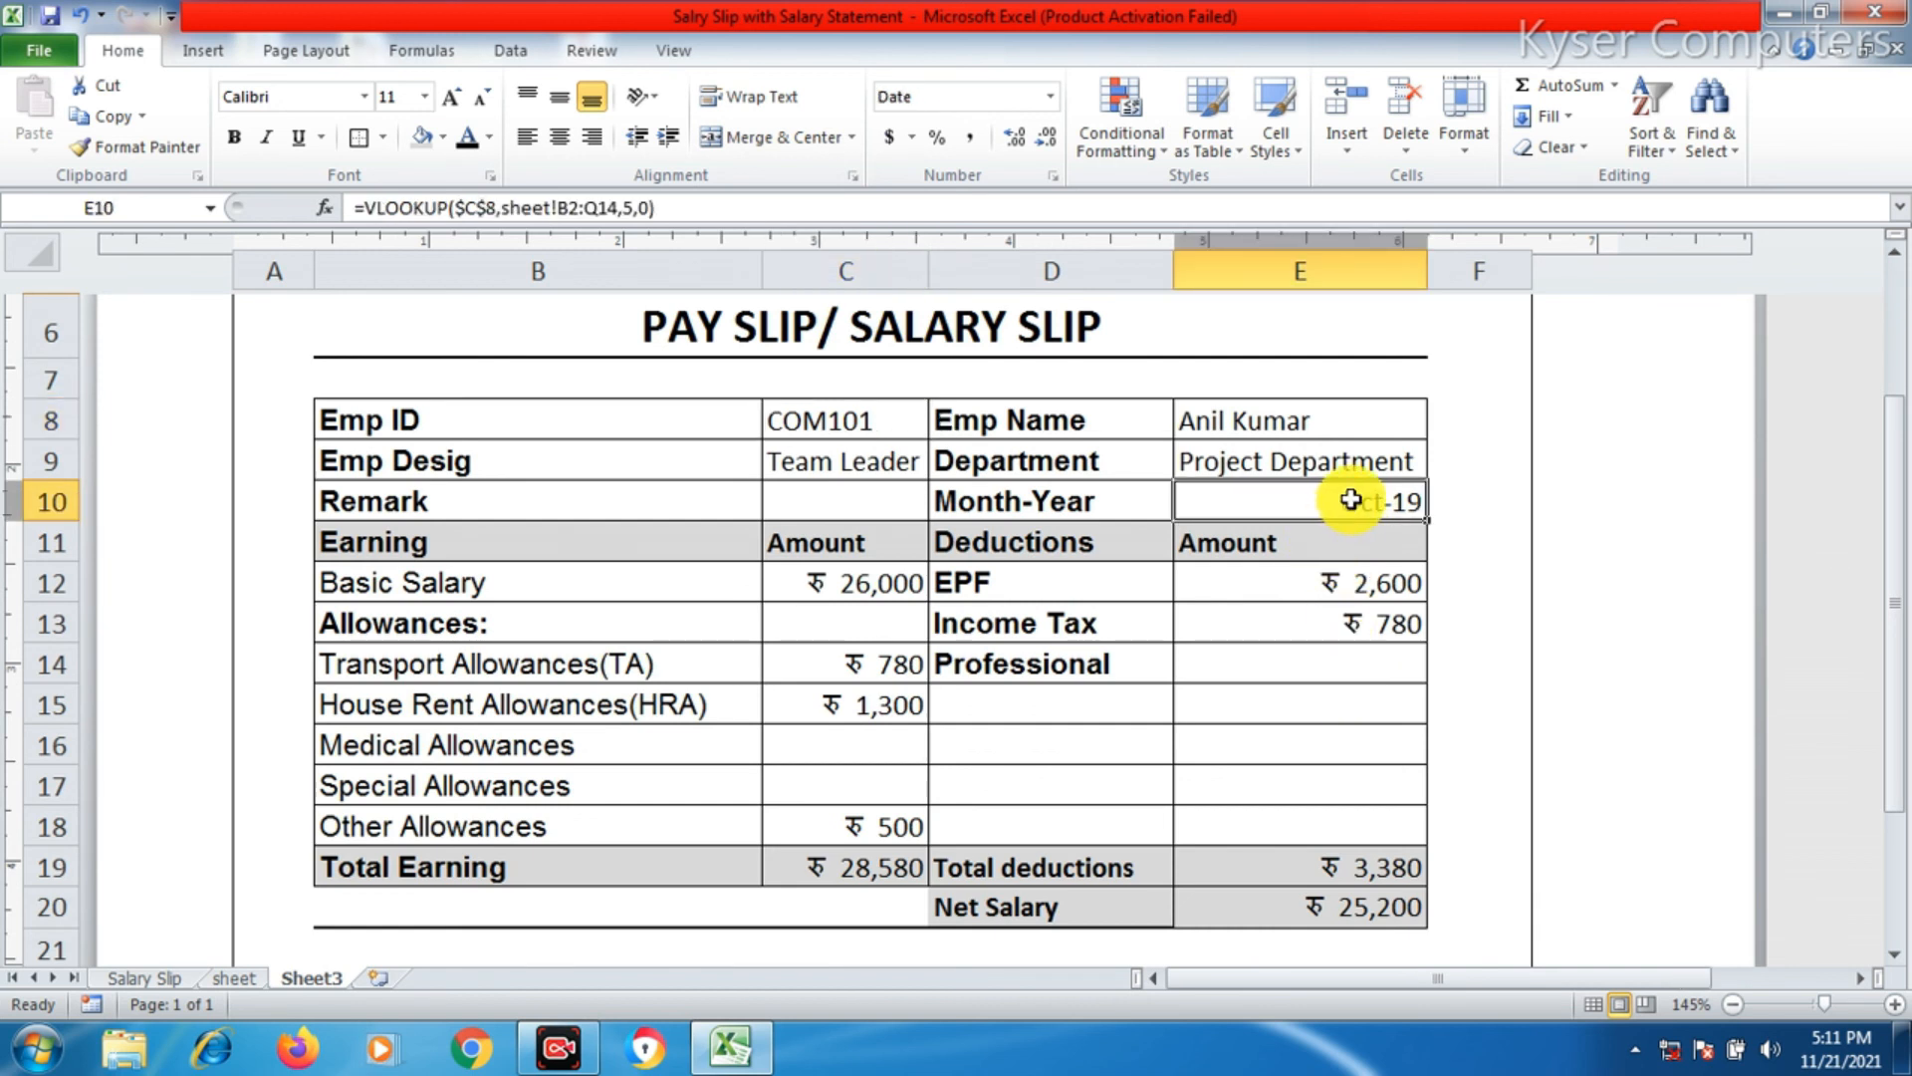
{"action": "double_click", "coordinate": [1352, 499]}
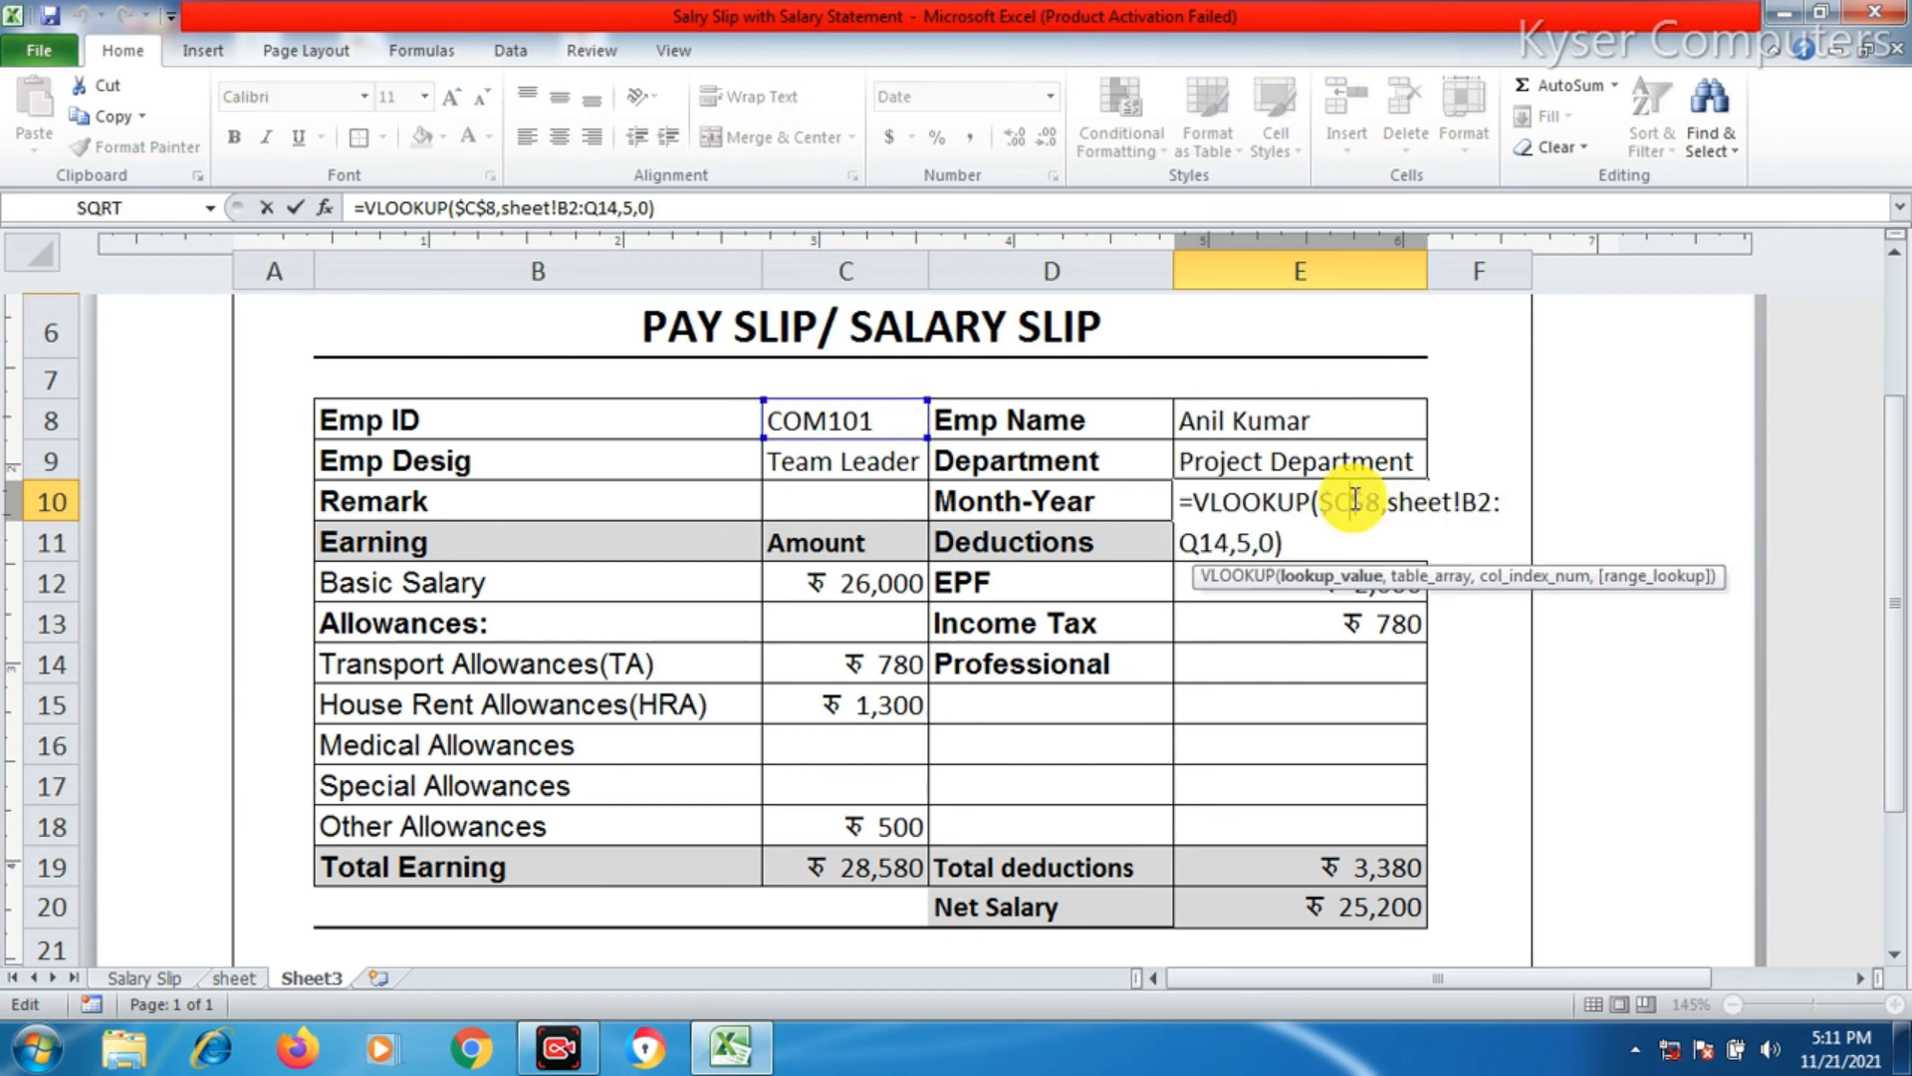
{"action": "key", "text": "Return"}
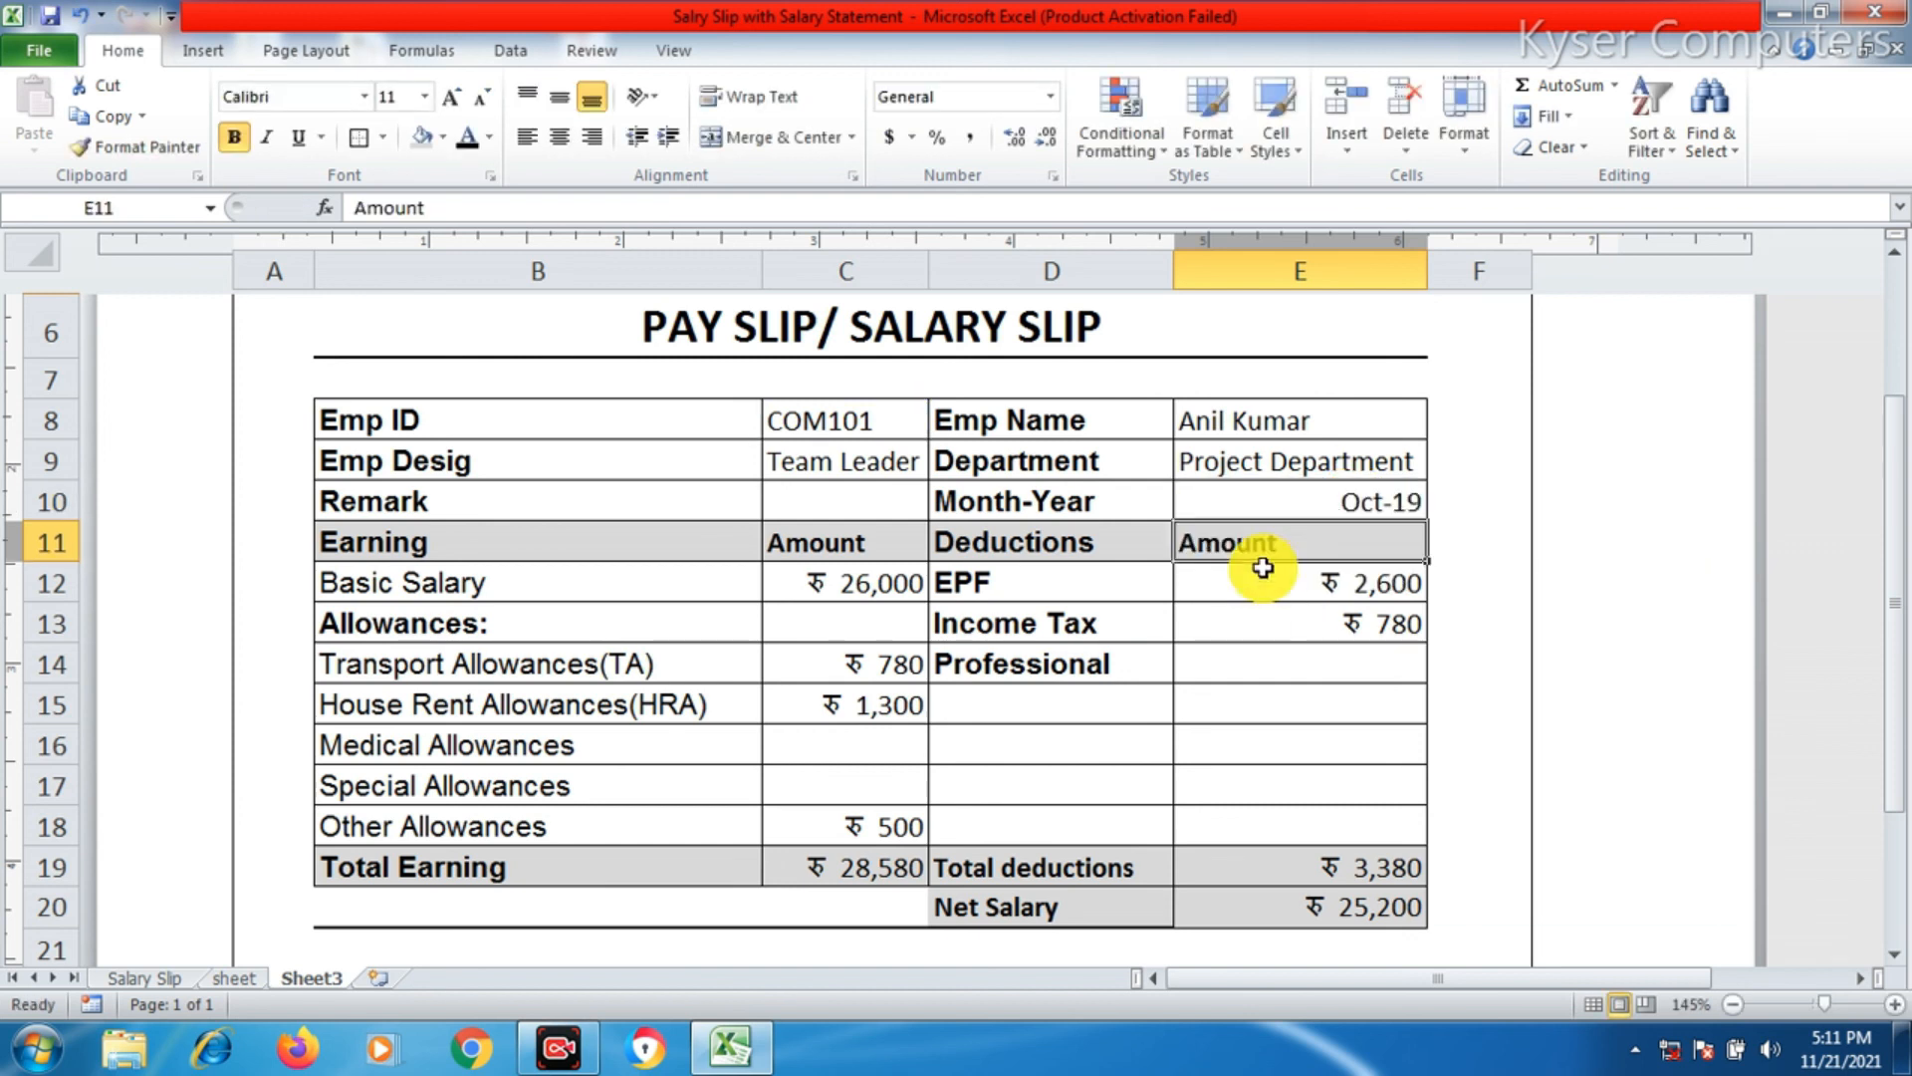
{"action": "left_click", "coordinate": [1292, 501]}
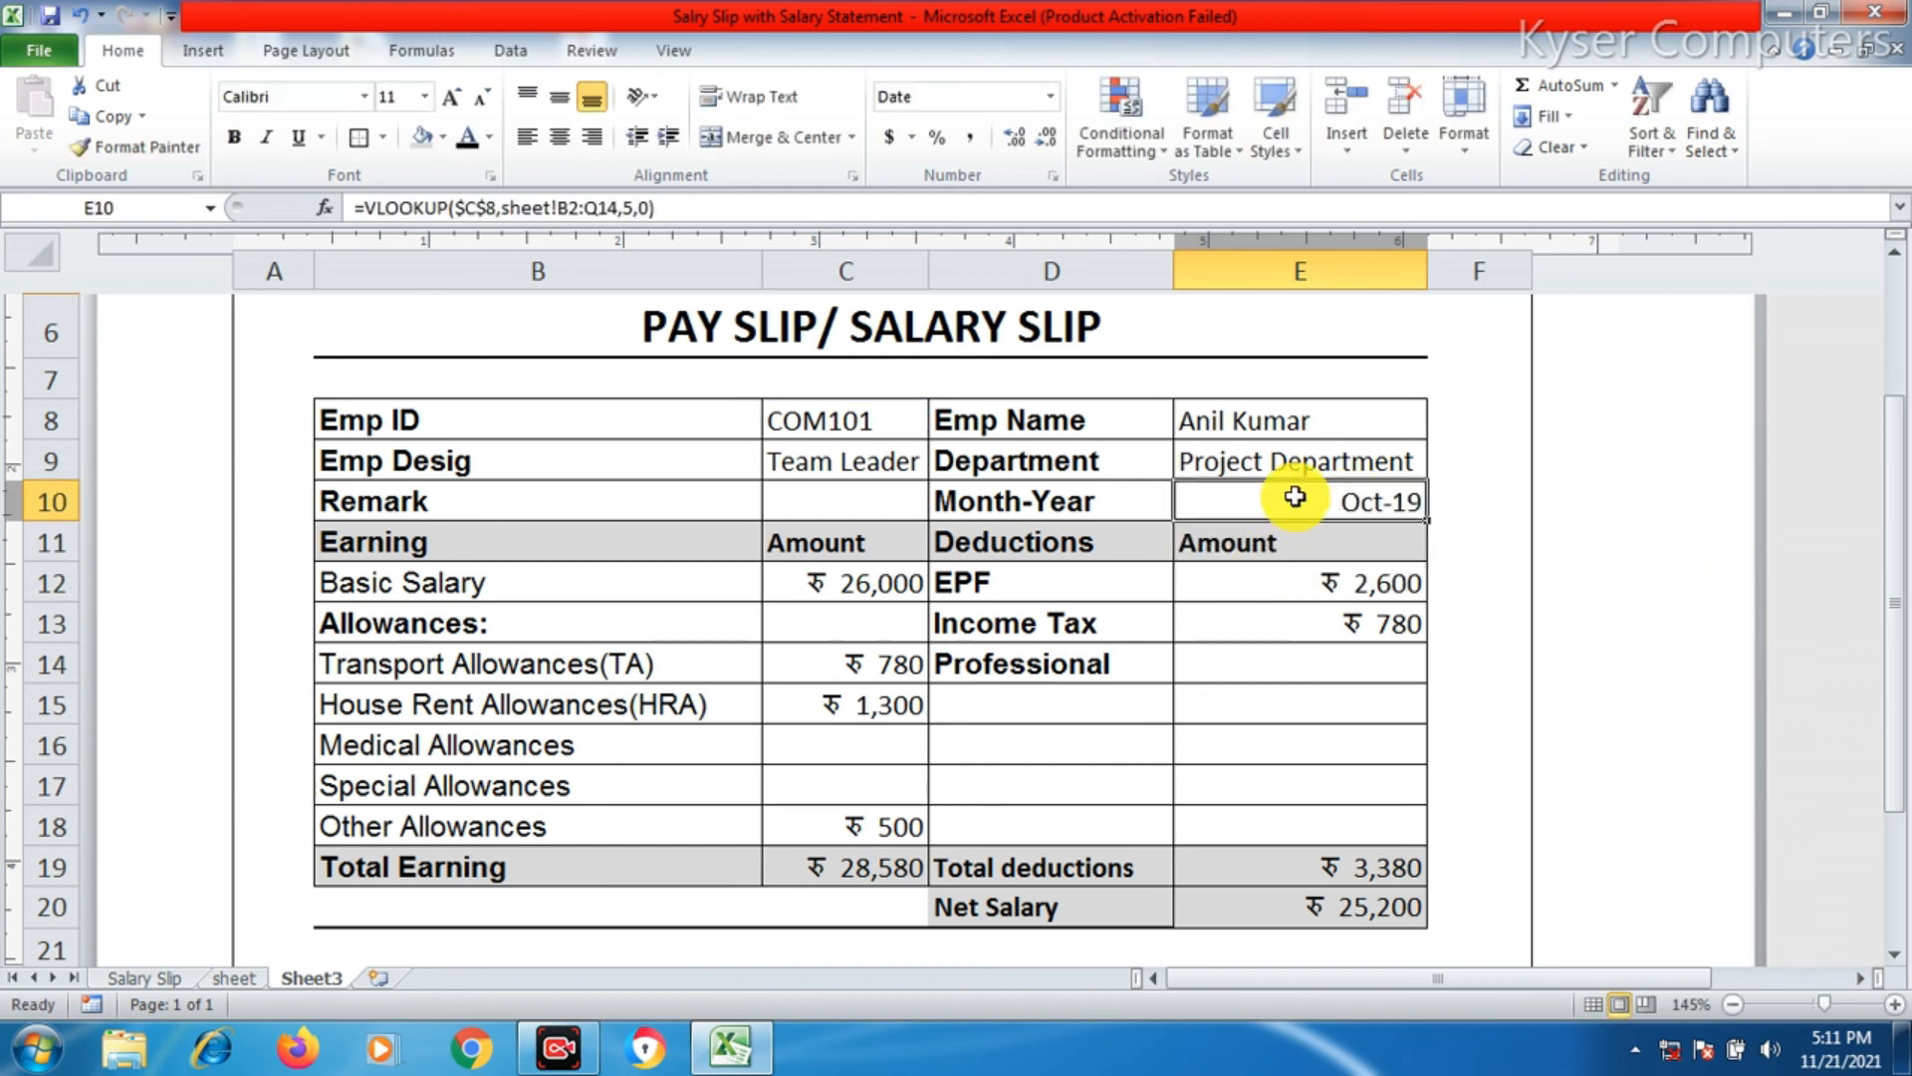
{"action": "left_click", "coordinate": [211, 981]}
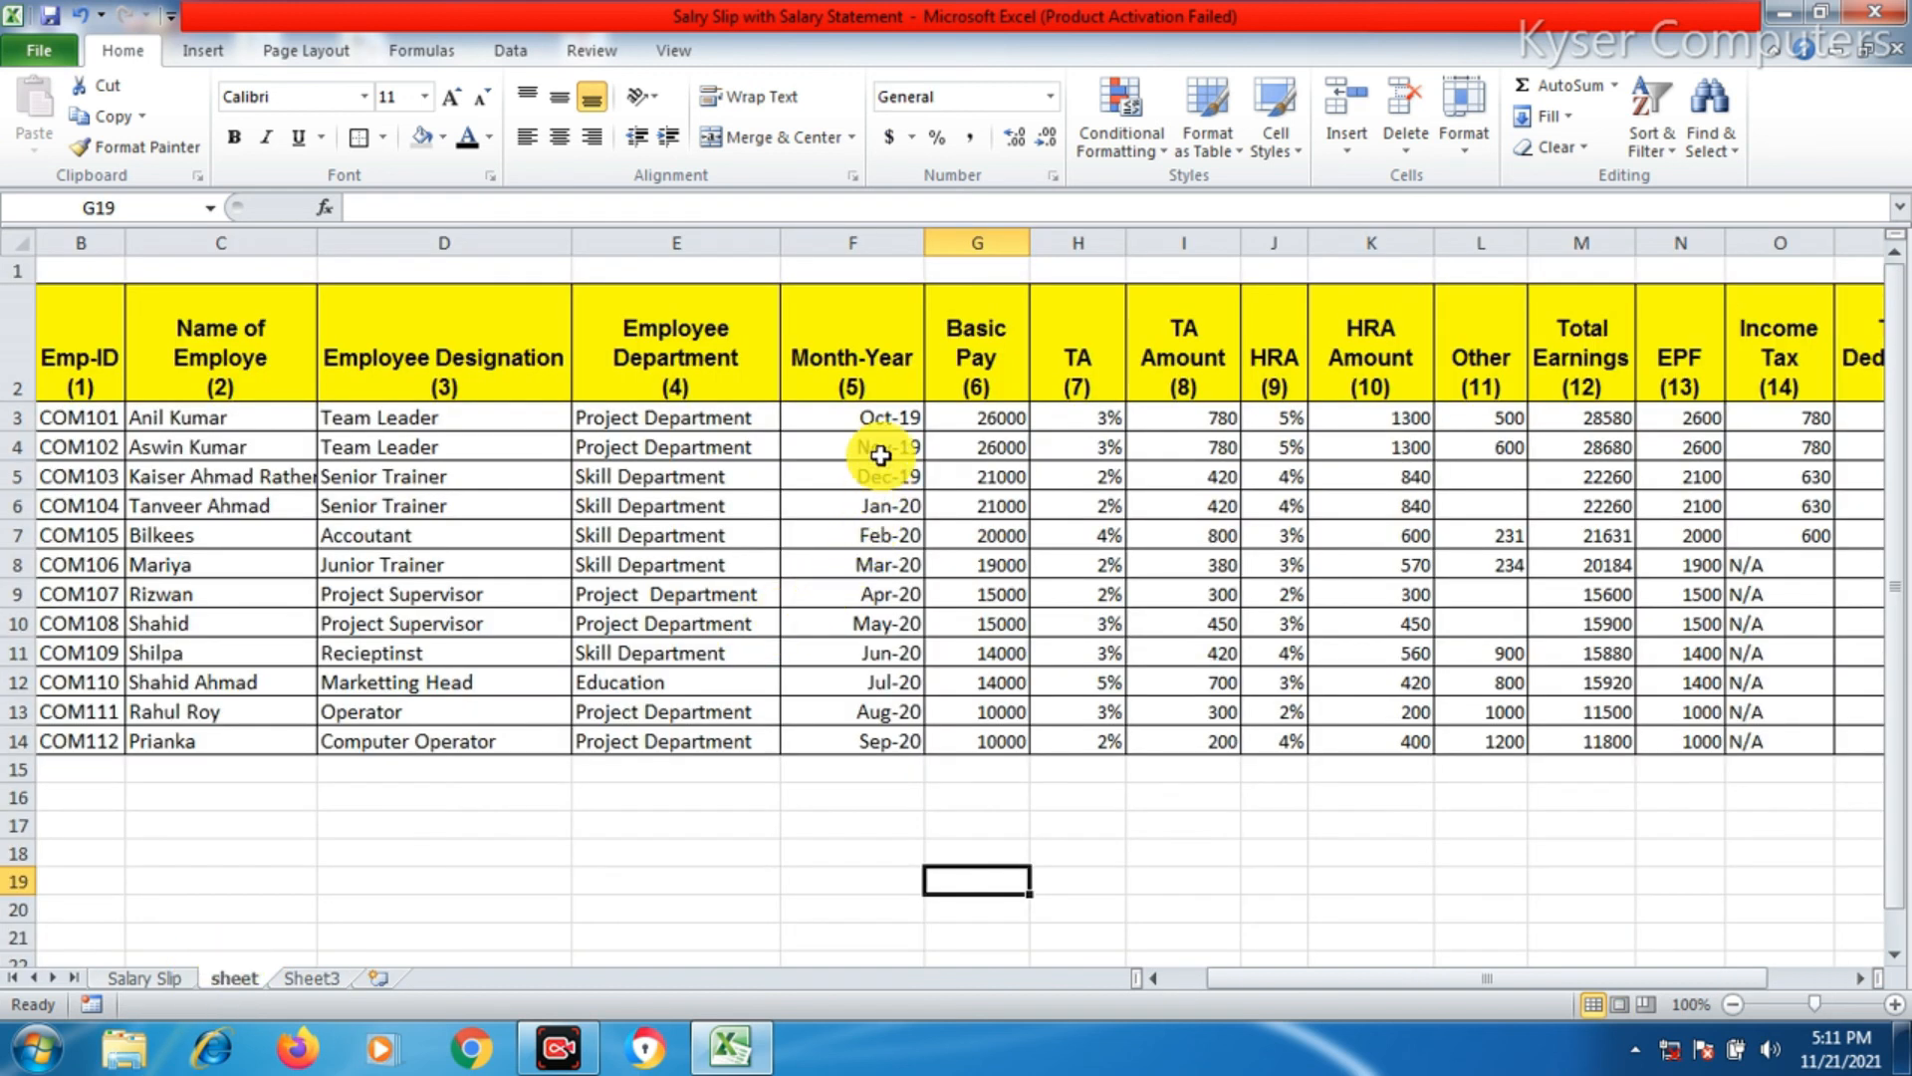
{"action": "left_click", "coordinate": [880, 415]}
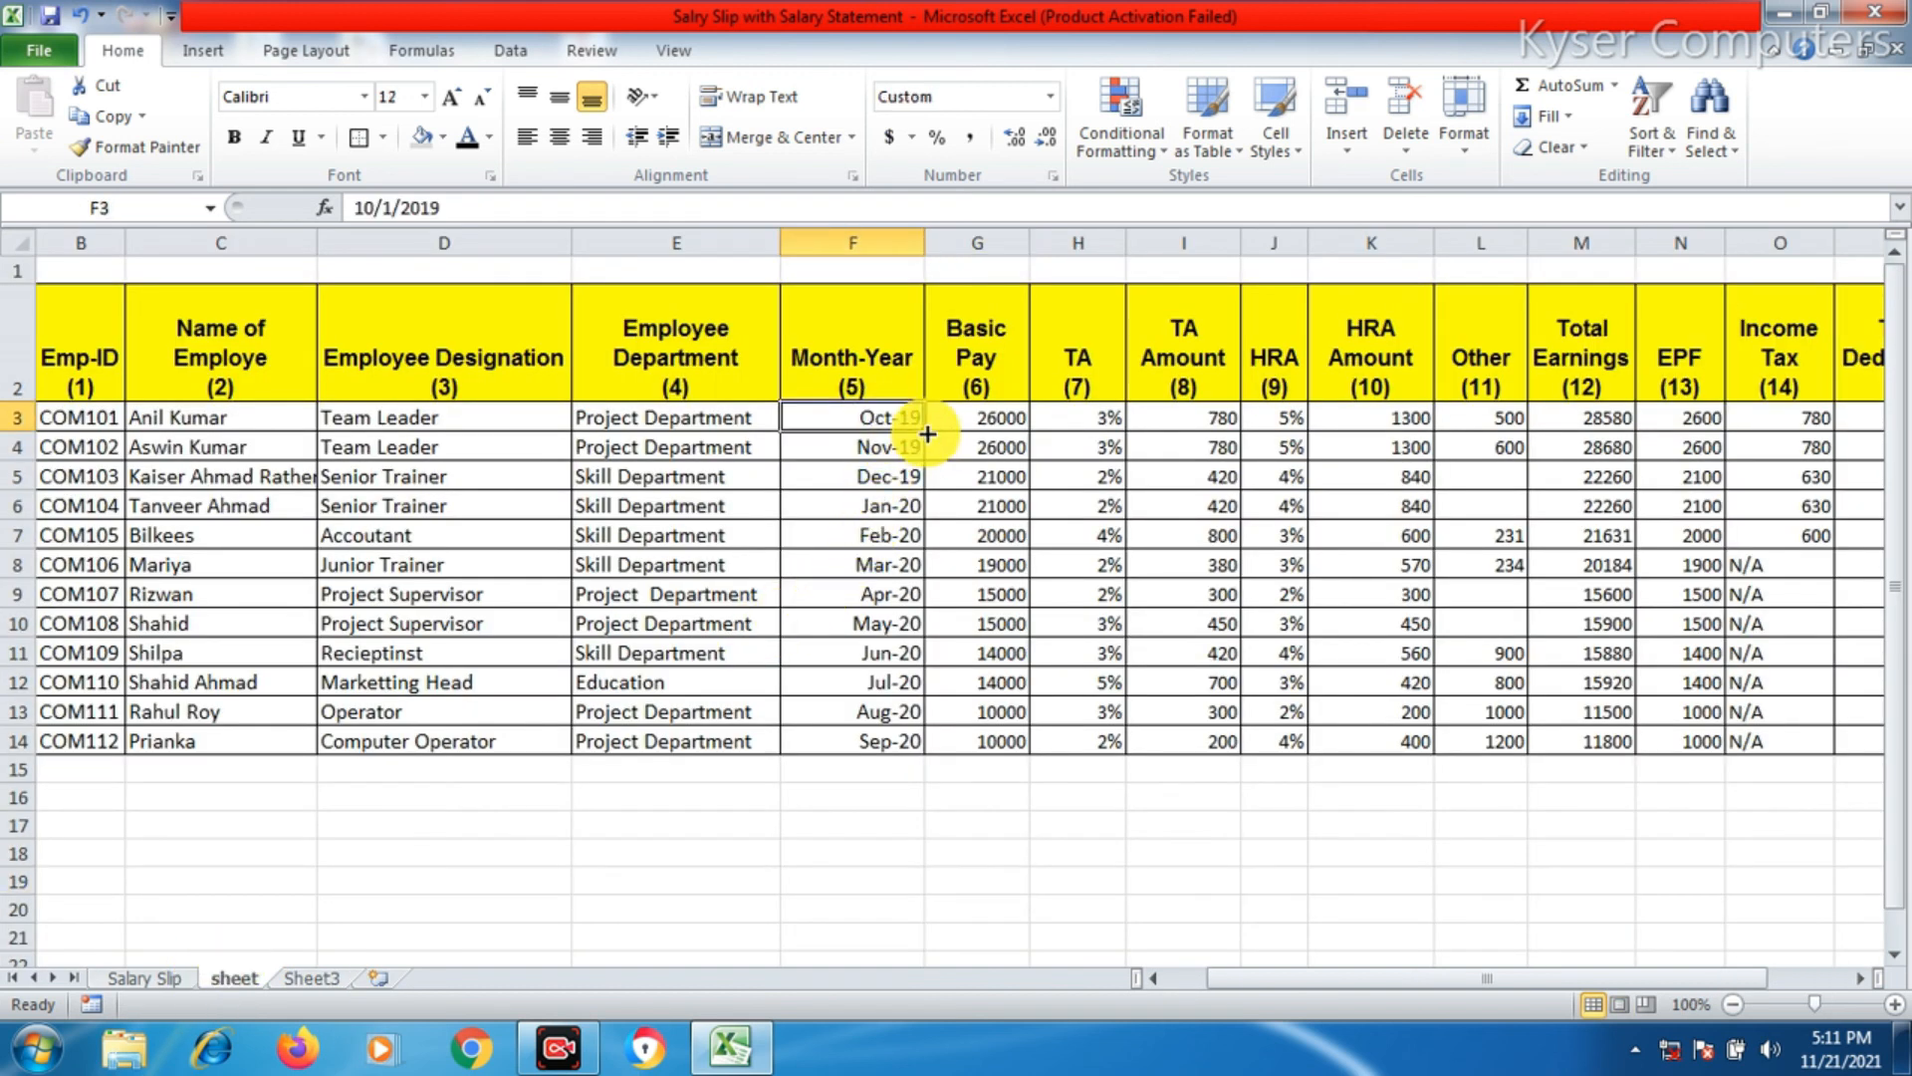
- Fill the Month-Year column from F3 down to F14 with the same Oct-19 value, copying the cell instead of continuing the series
{"action": "left_click_drag", "start_coordinate": [924, 432], "coordinate": [914, 746]}
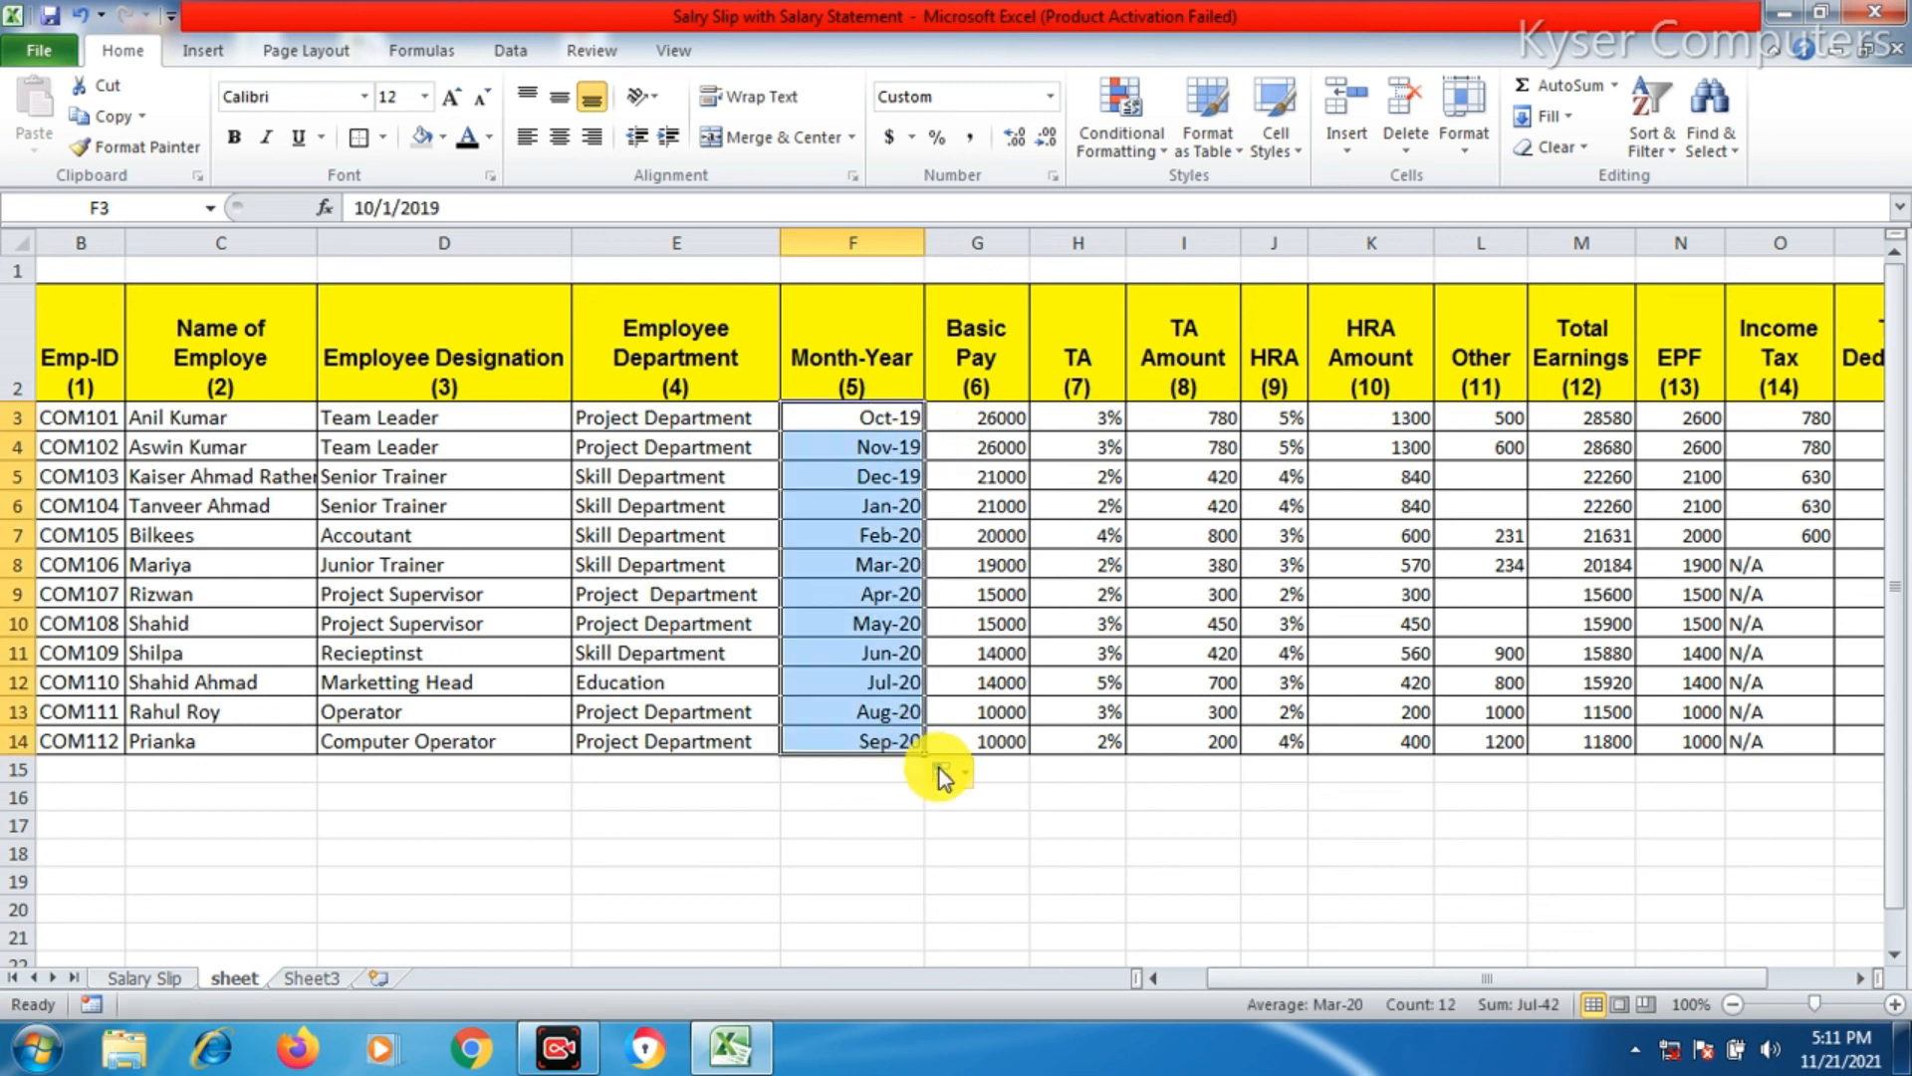
{"action": "left_click", "coordinate": [944, 772]}
{"action": "left_click", "coordinate": [980, 514]}
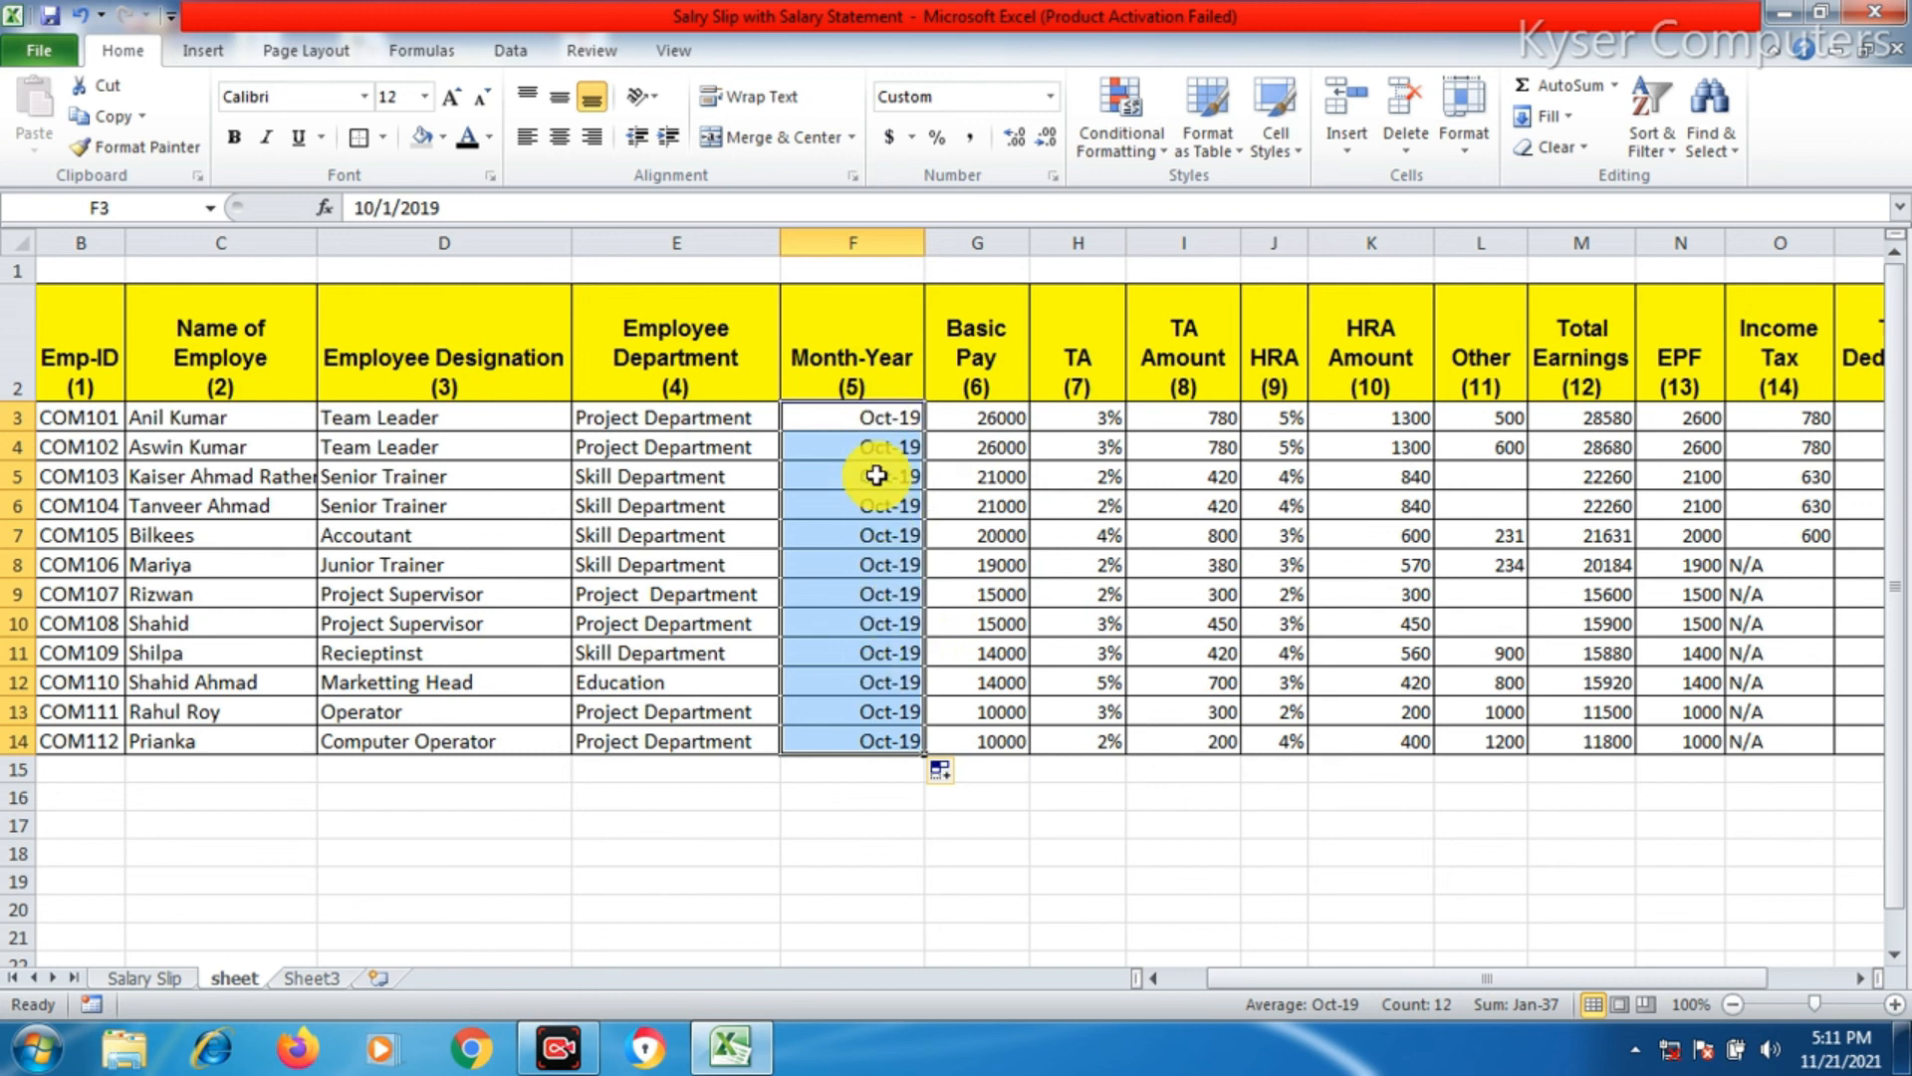
- Check the Month-Year value and its lookup formula in D10 of the Salary Slip sheet, and compare it with the pay slip on Sheet3
{"action": "left_click", "coordinate": [179, 974]}
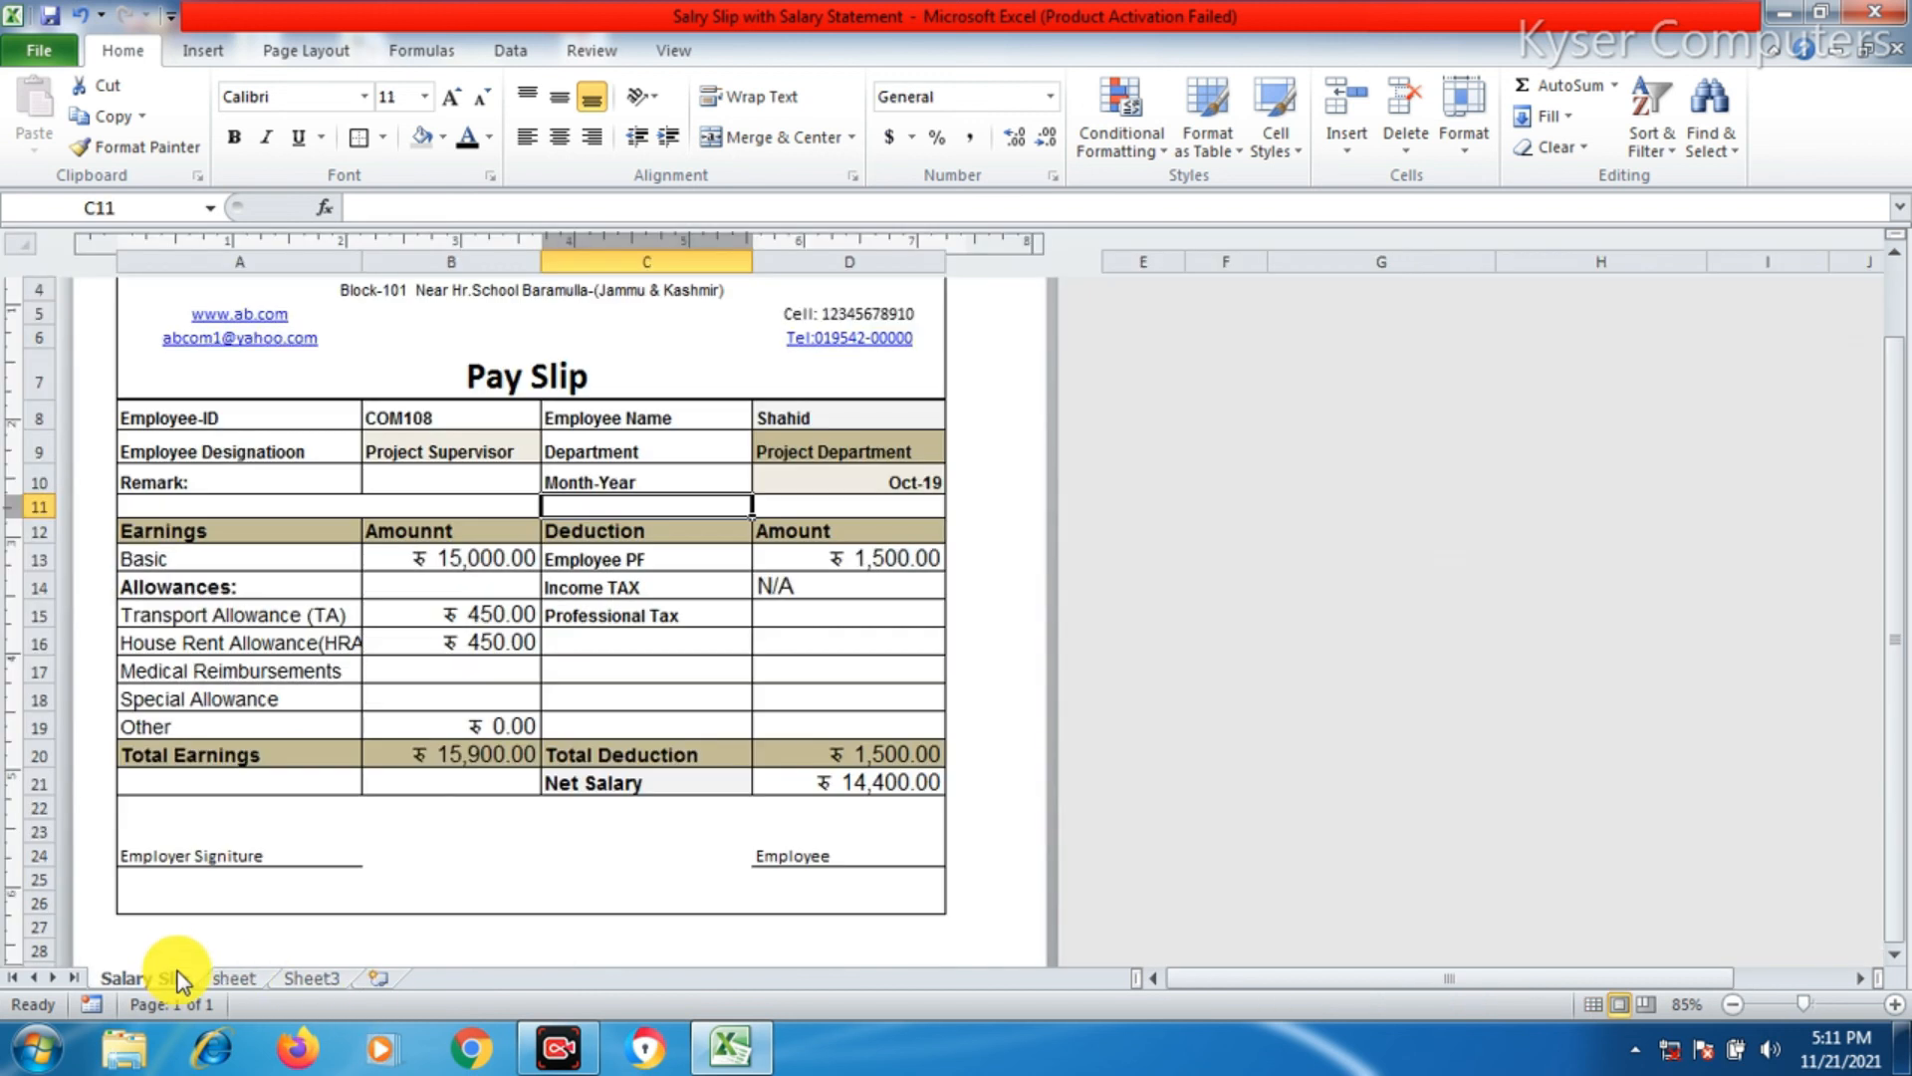
{"action": "left_click", "coordinate": [886, 478]}
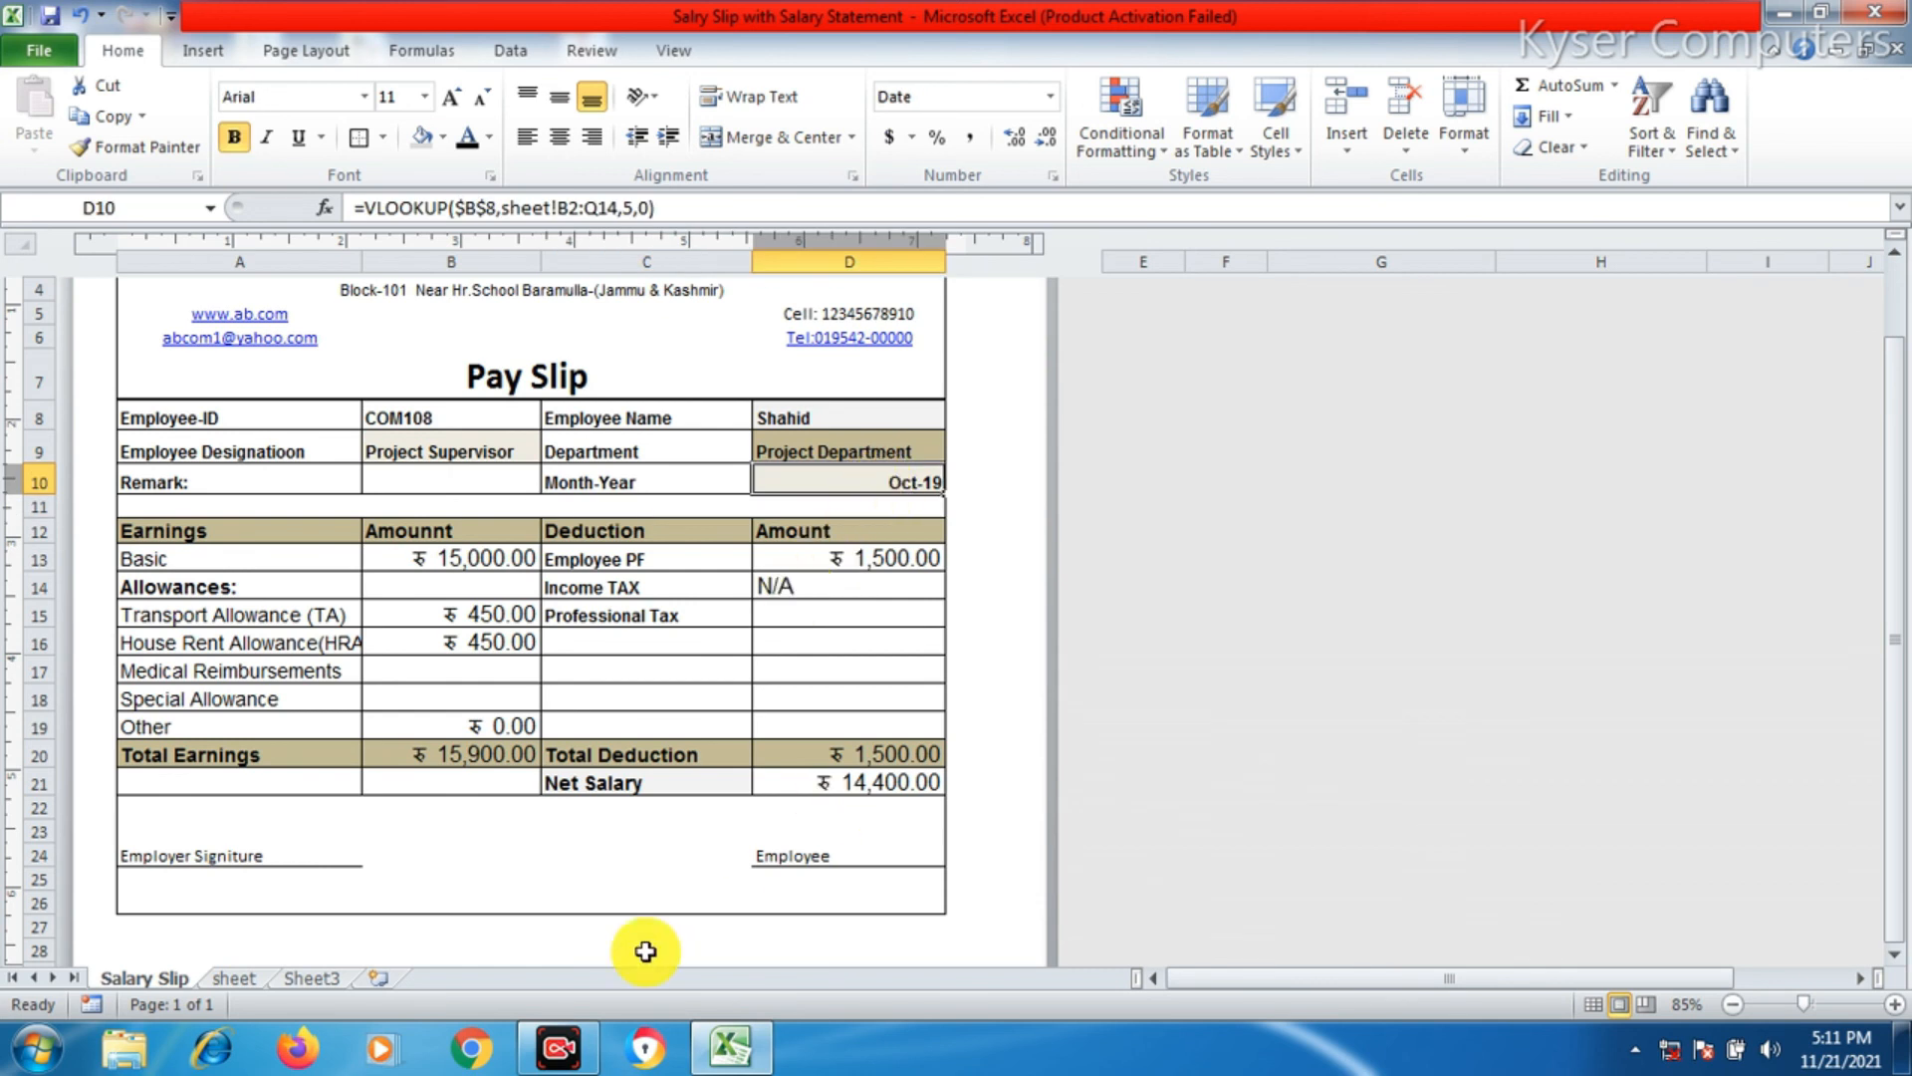
{"action": "left_click", "coordinate": [312, 978]}
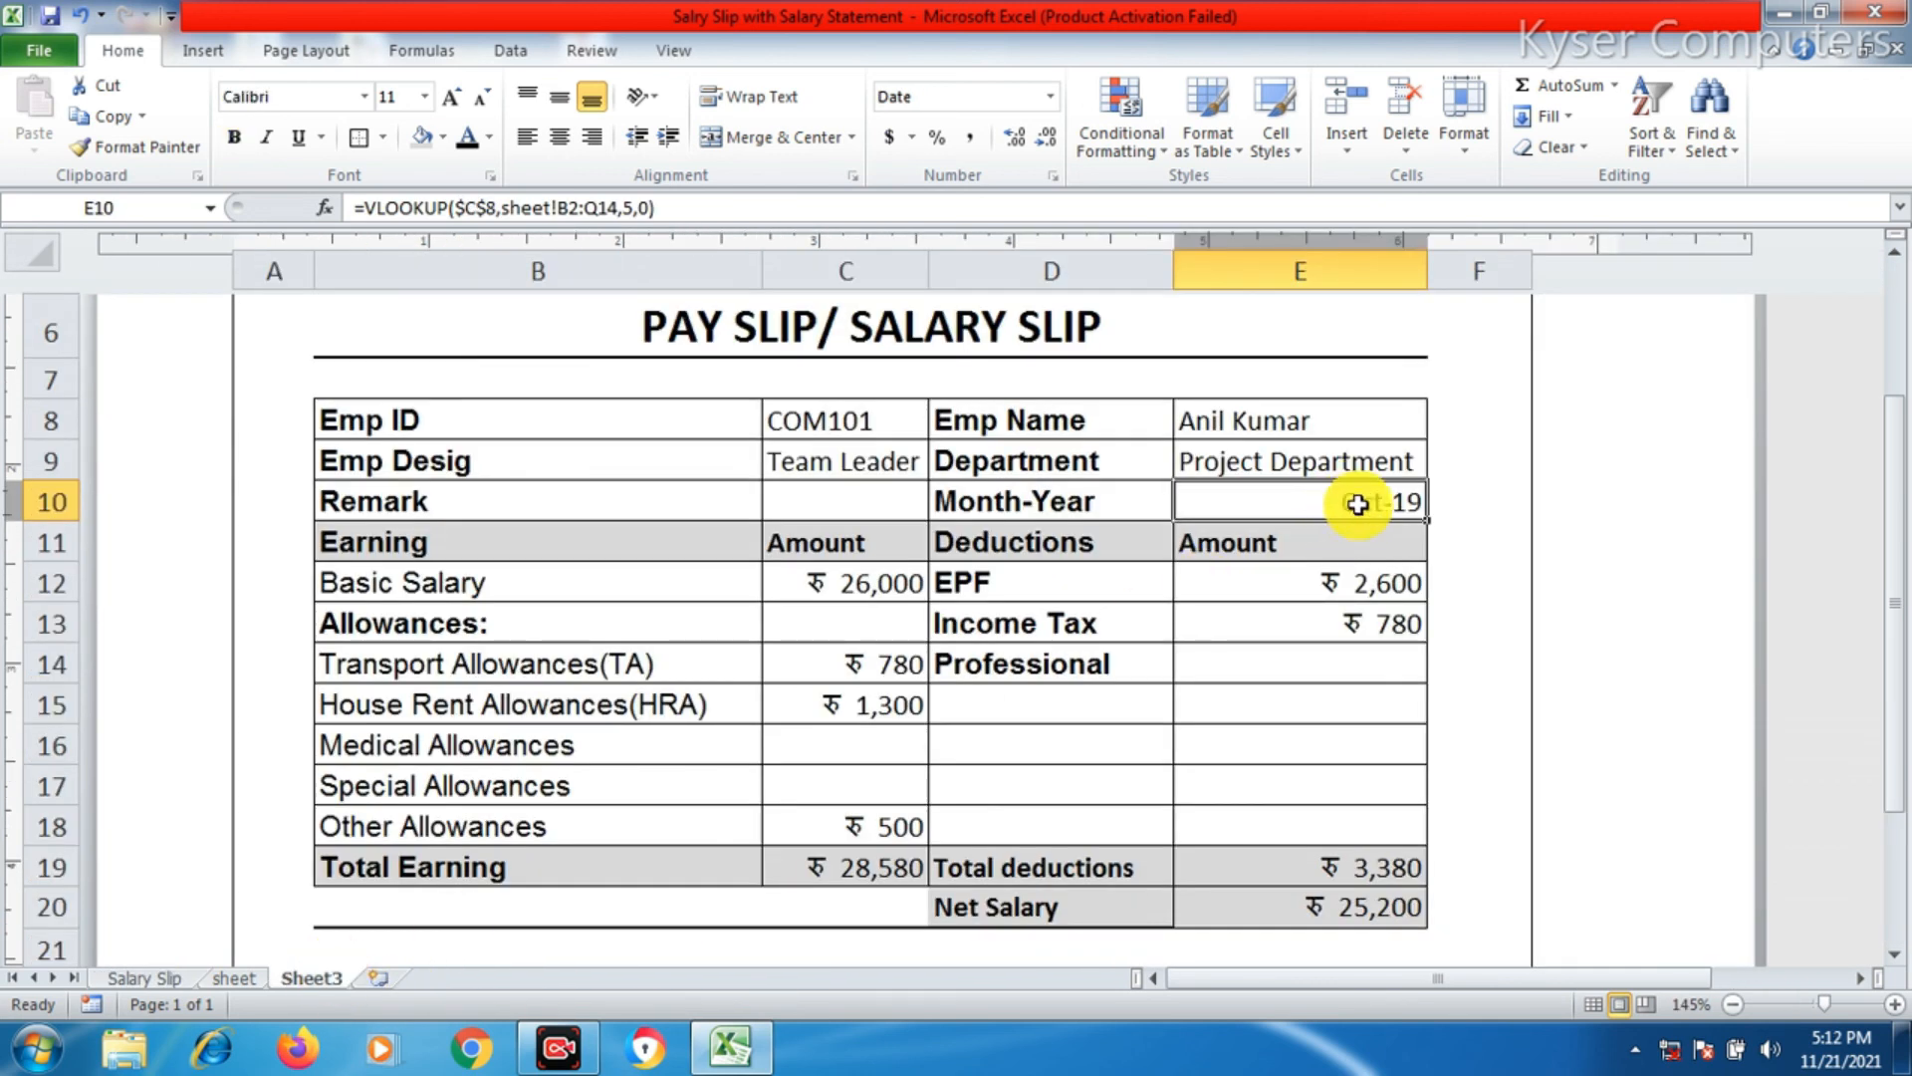
{"action": "left_click", "coordinate": [1229, 713]}
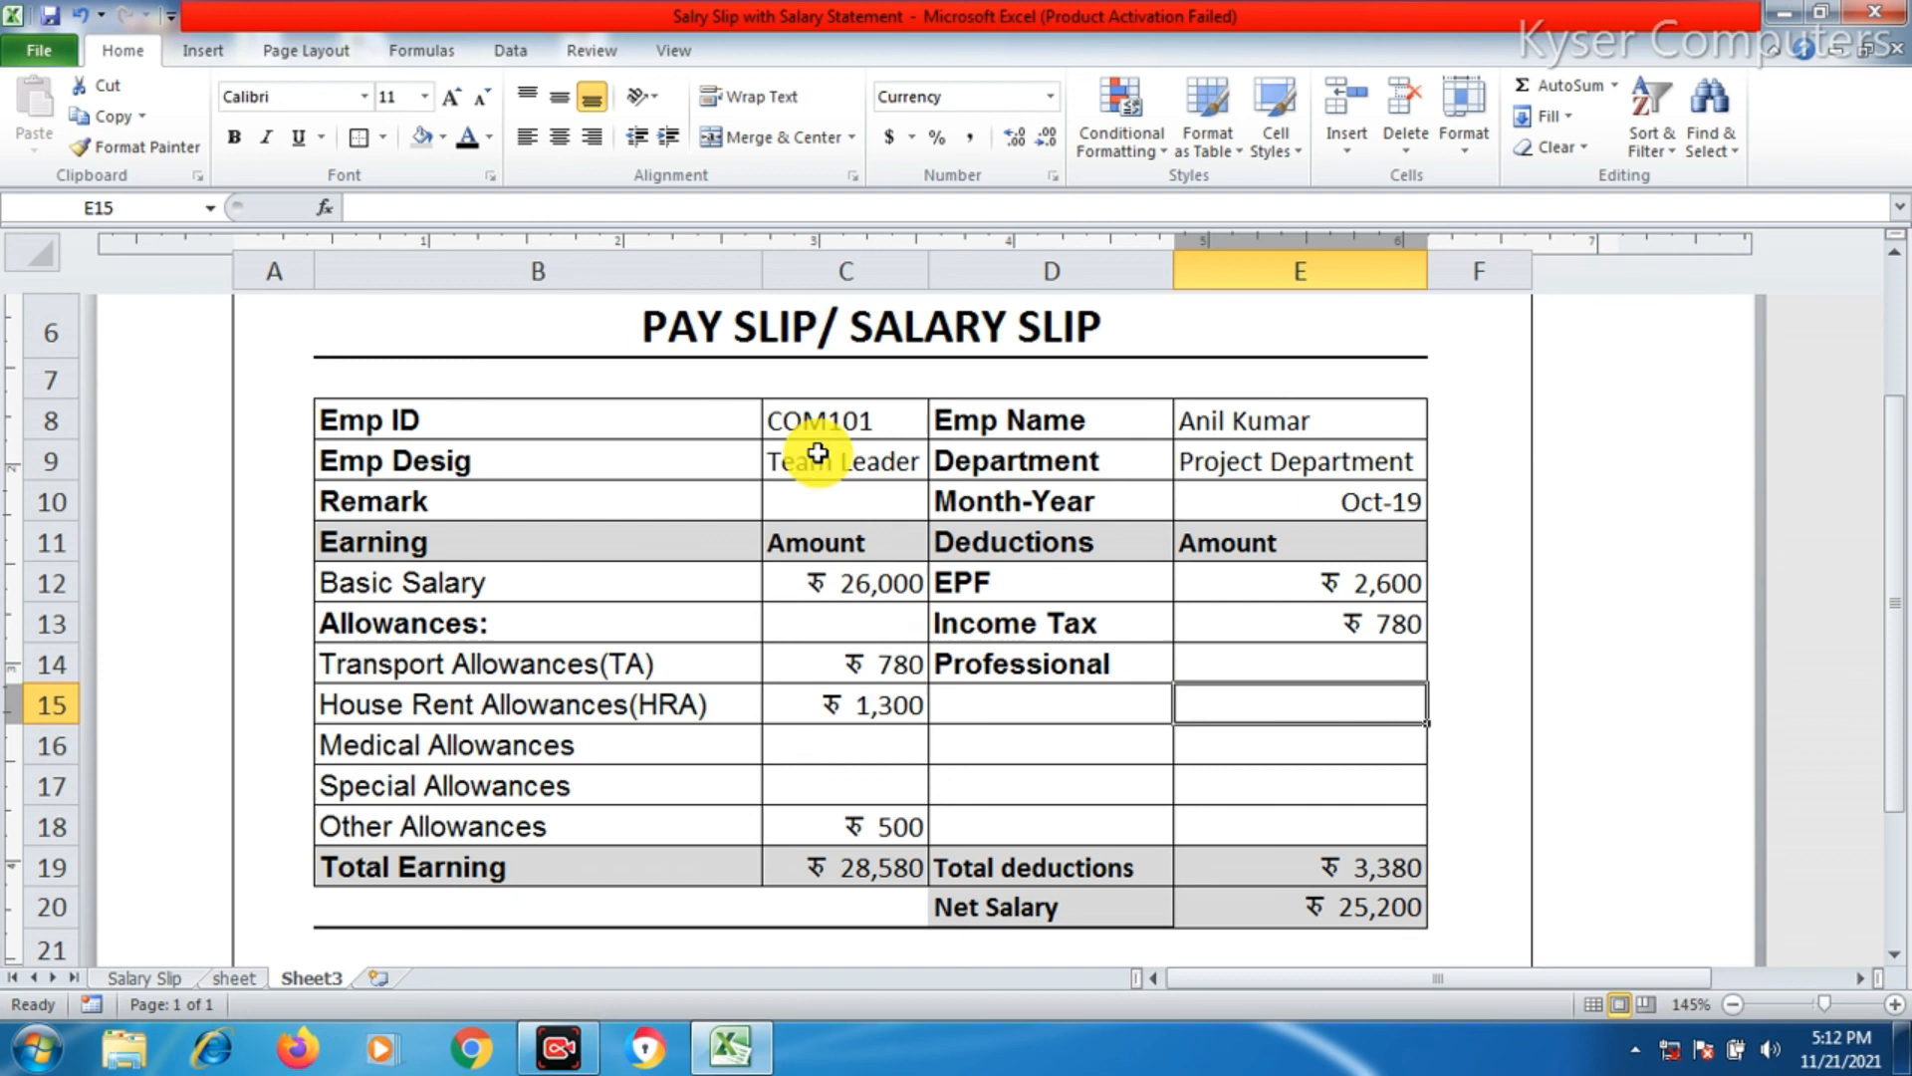
- Choose the second employee's ID for Emp ID in C8 and check the filled-in amounts
{"action": "left_click", "coordinate": [802, 418]}
{"action": "left_click", "coordinate": [939, 422]}
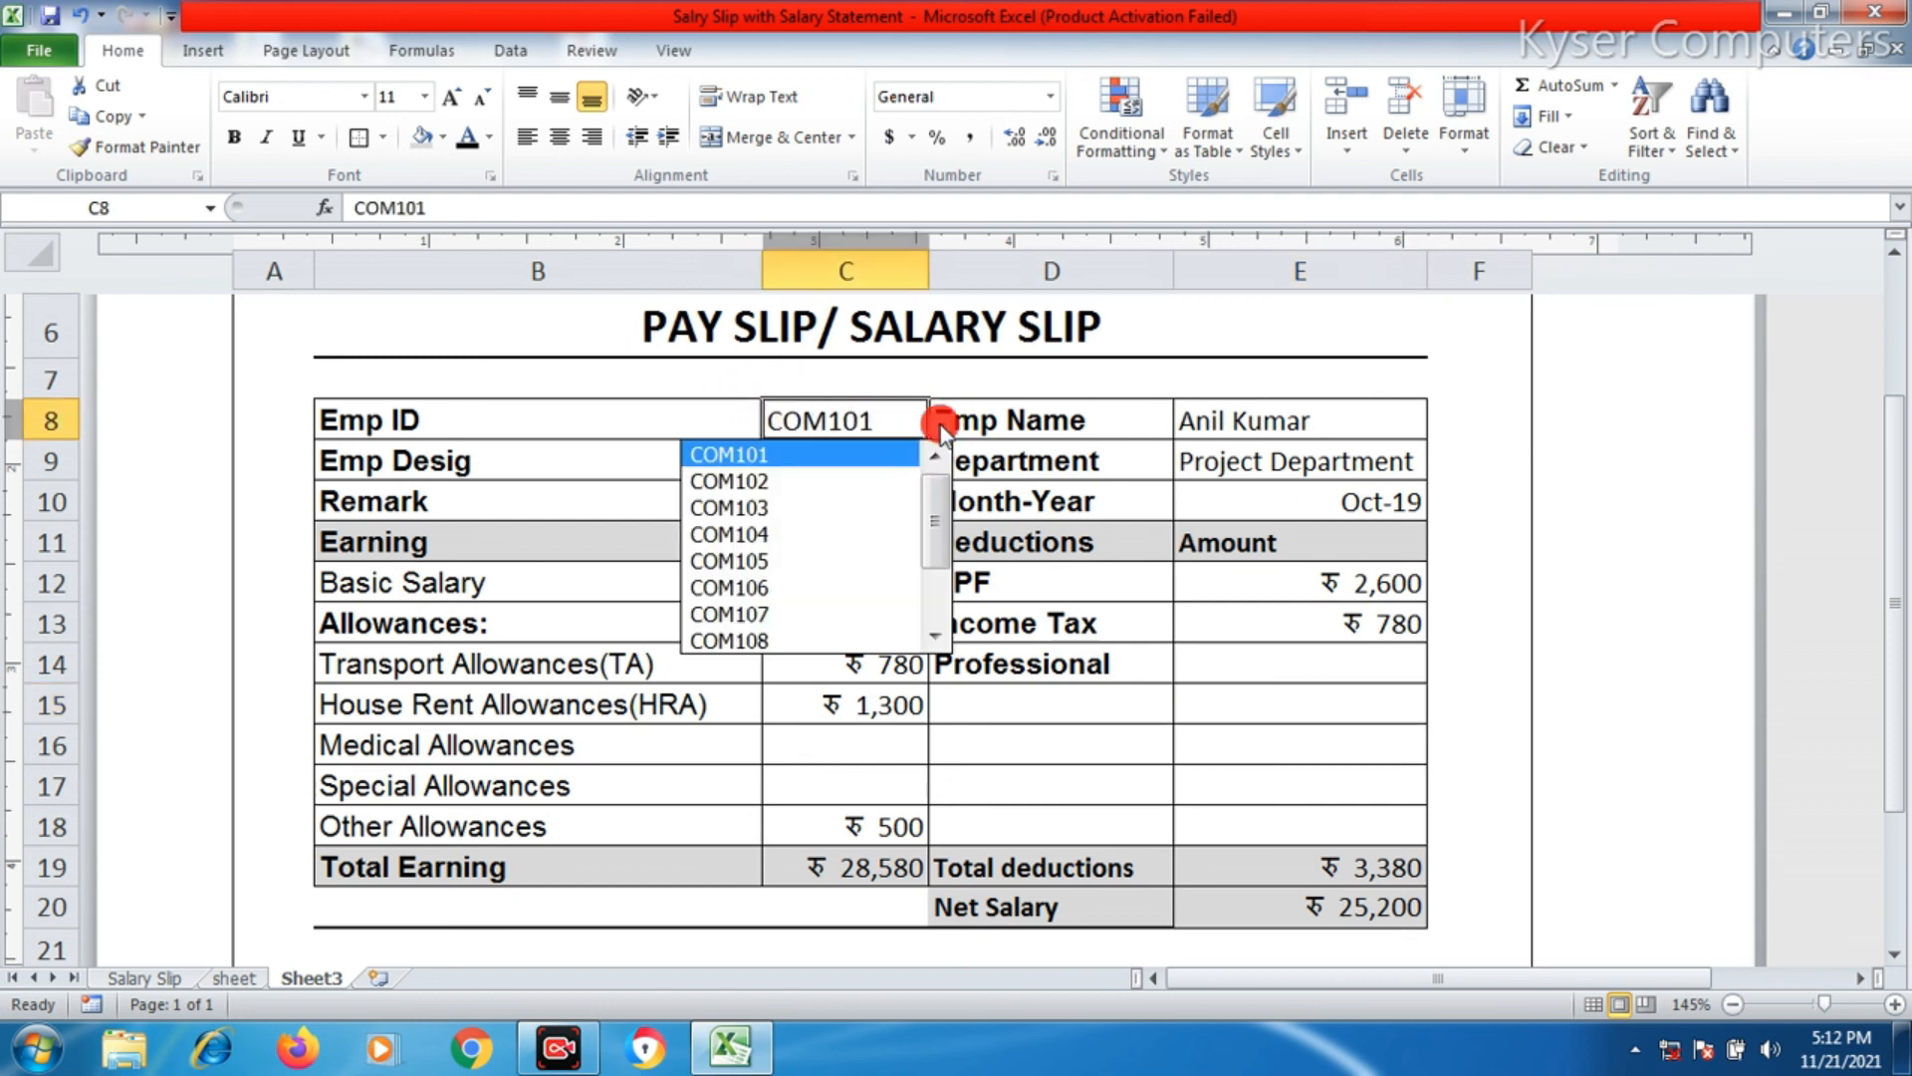
{"action": "left_click", "coordinate": [864, 483]}
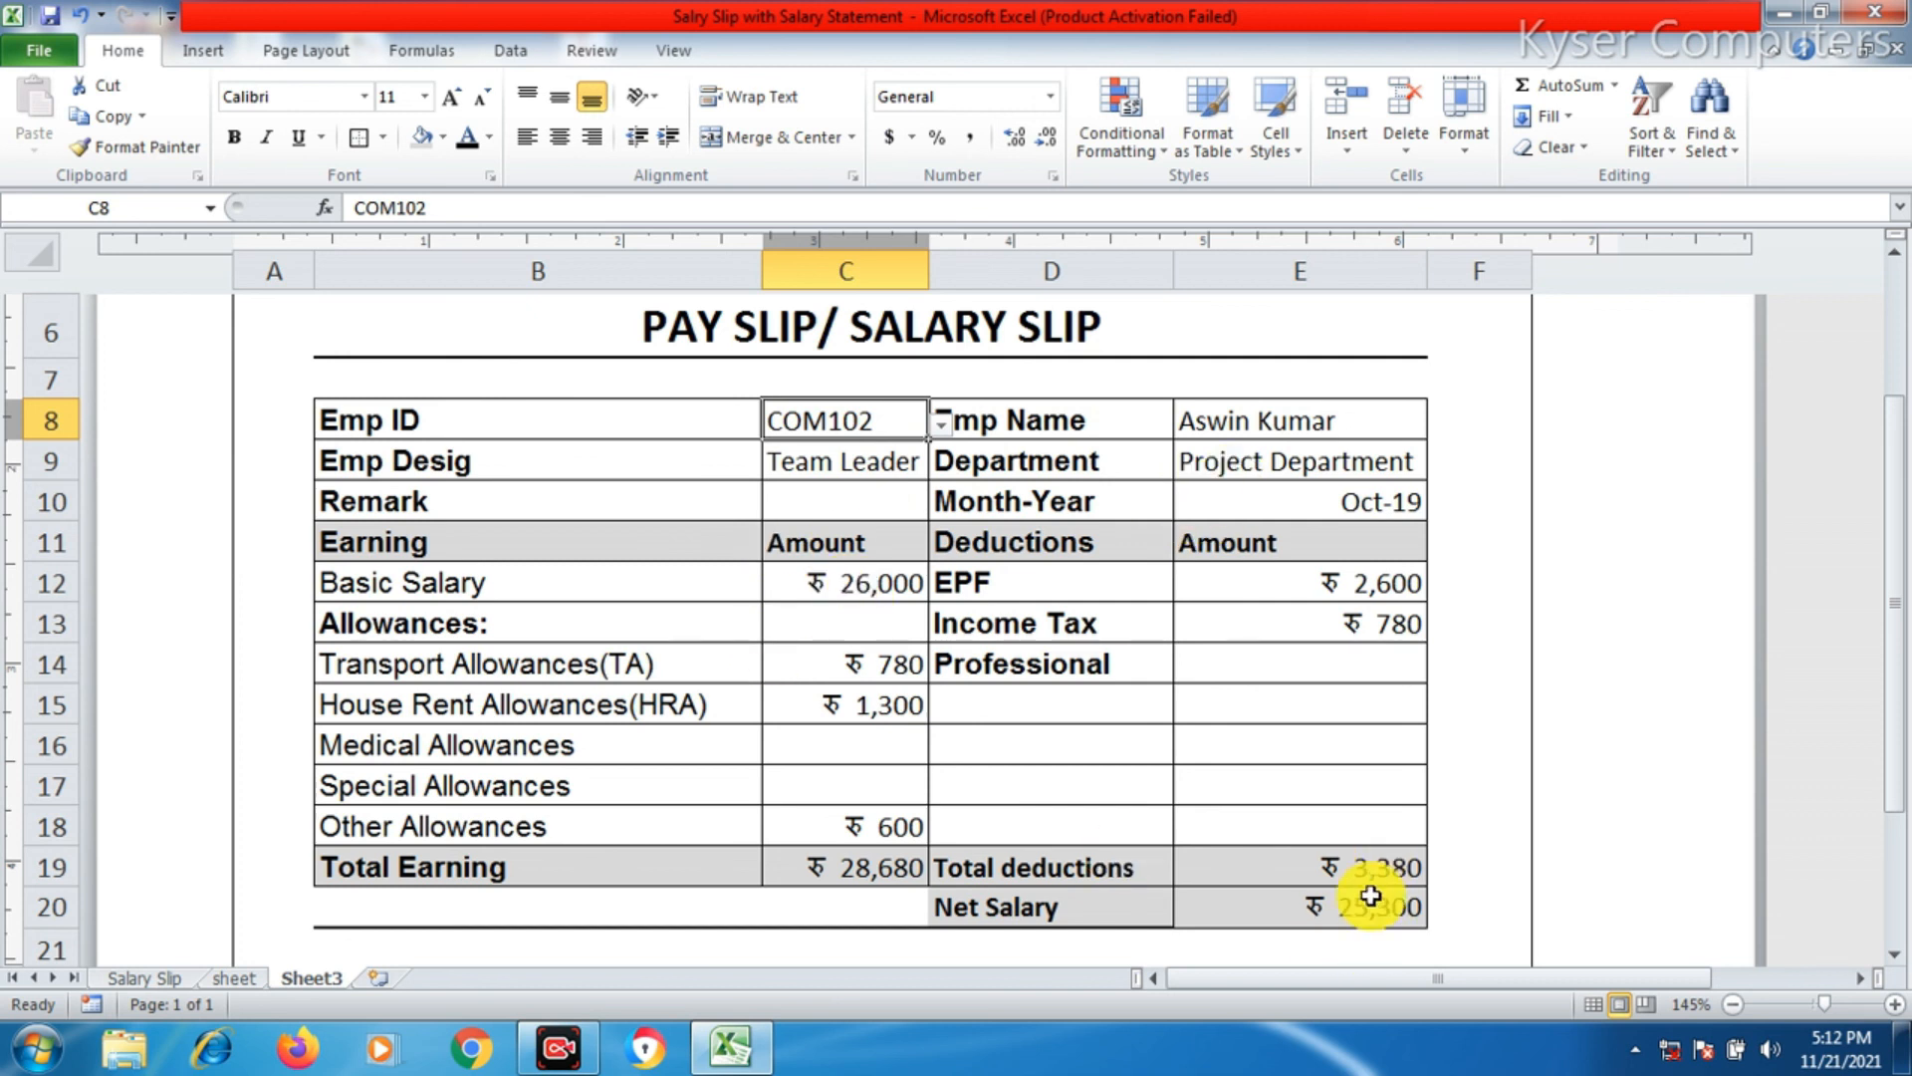
- Choose the ninth employee's ID for Emp ID in C8 and review the pay slip down to the signature lines
{"action": "left_click", "coordinate": [940, 426]}
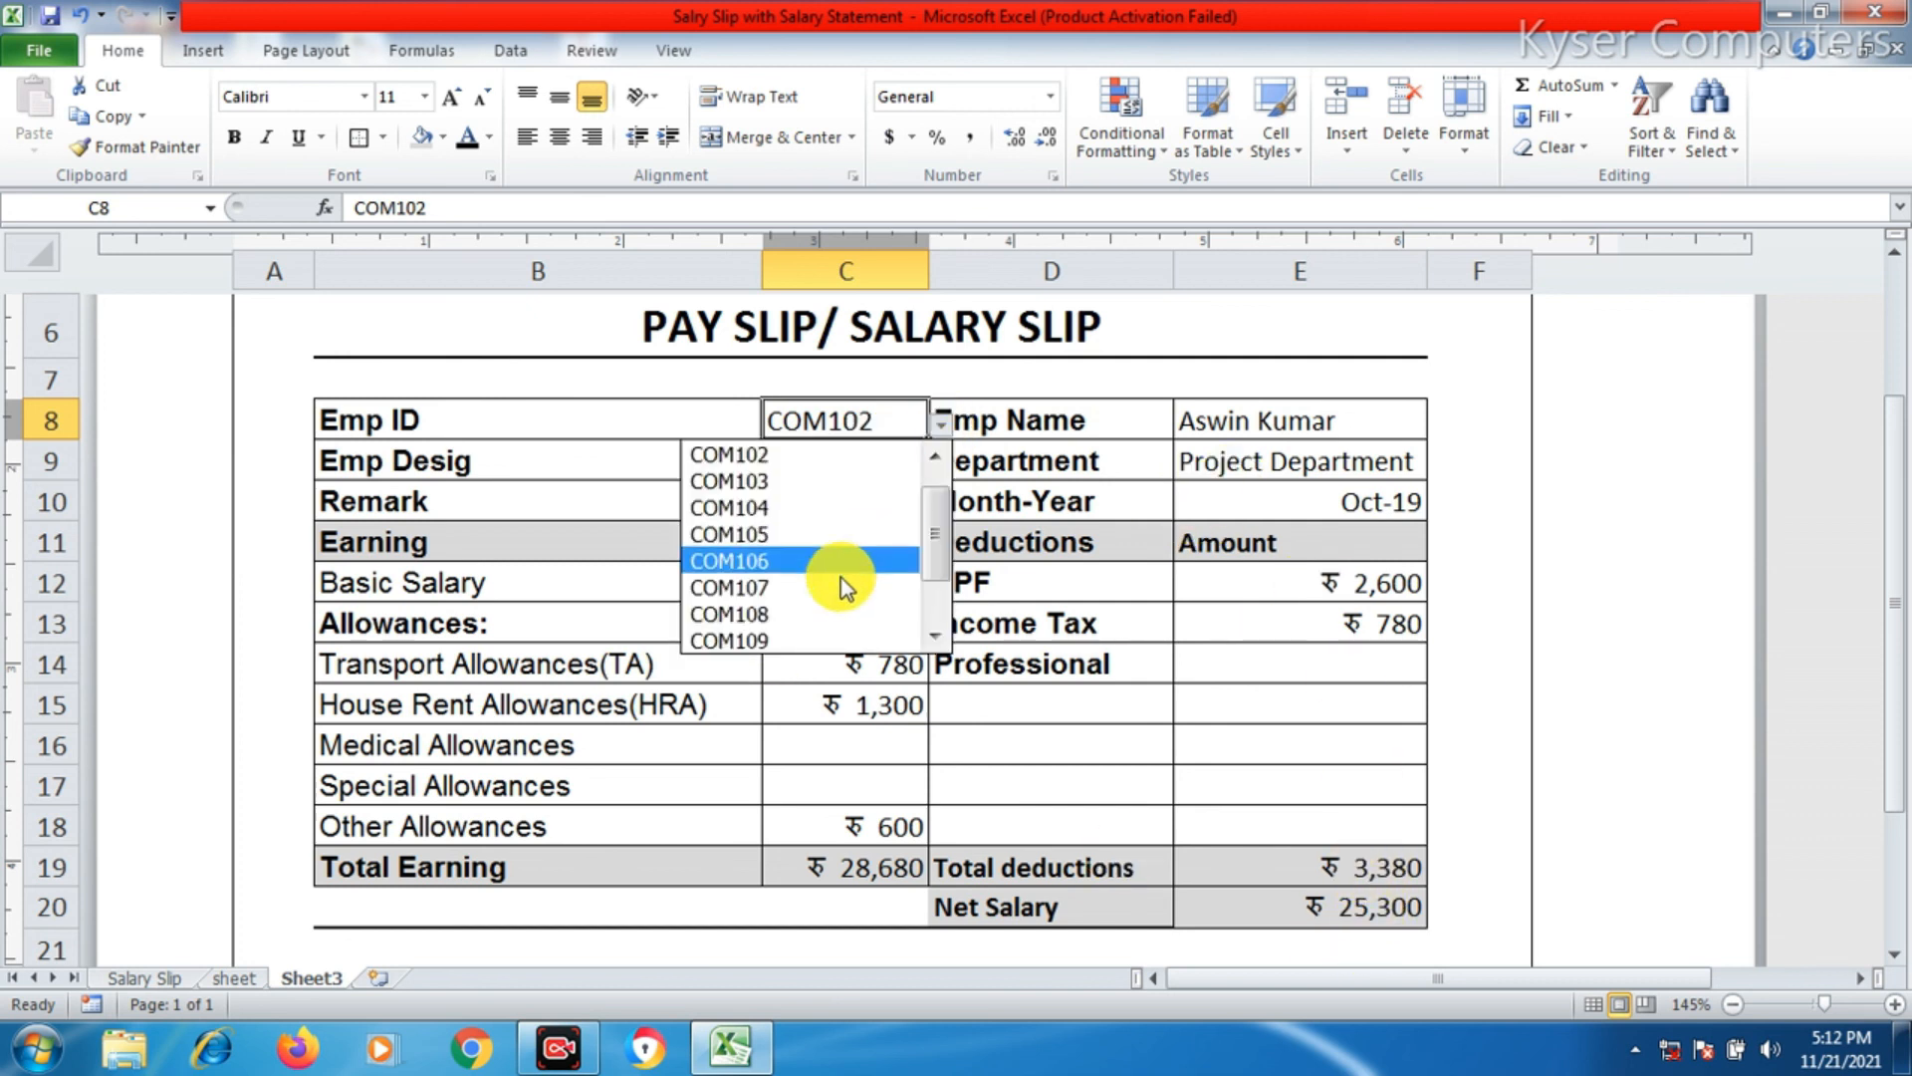
{"action": "left_click", "coordinate": [791, 641]}
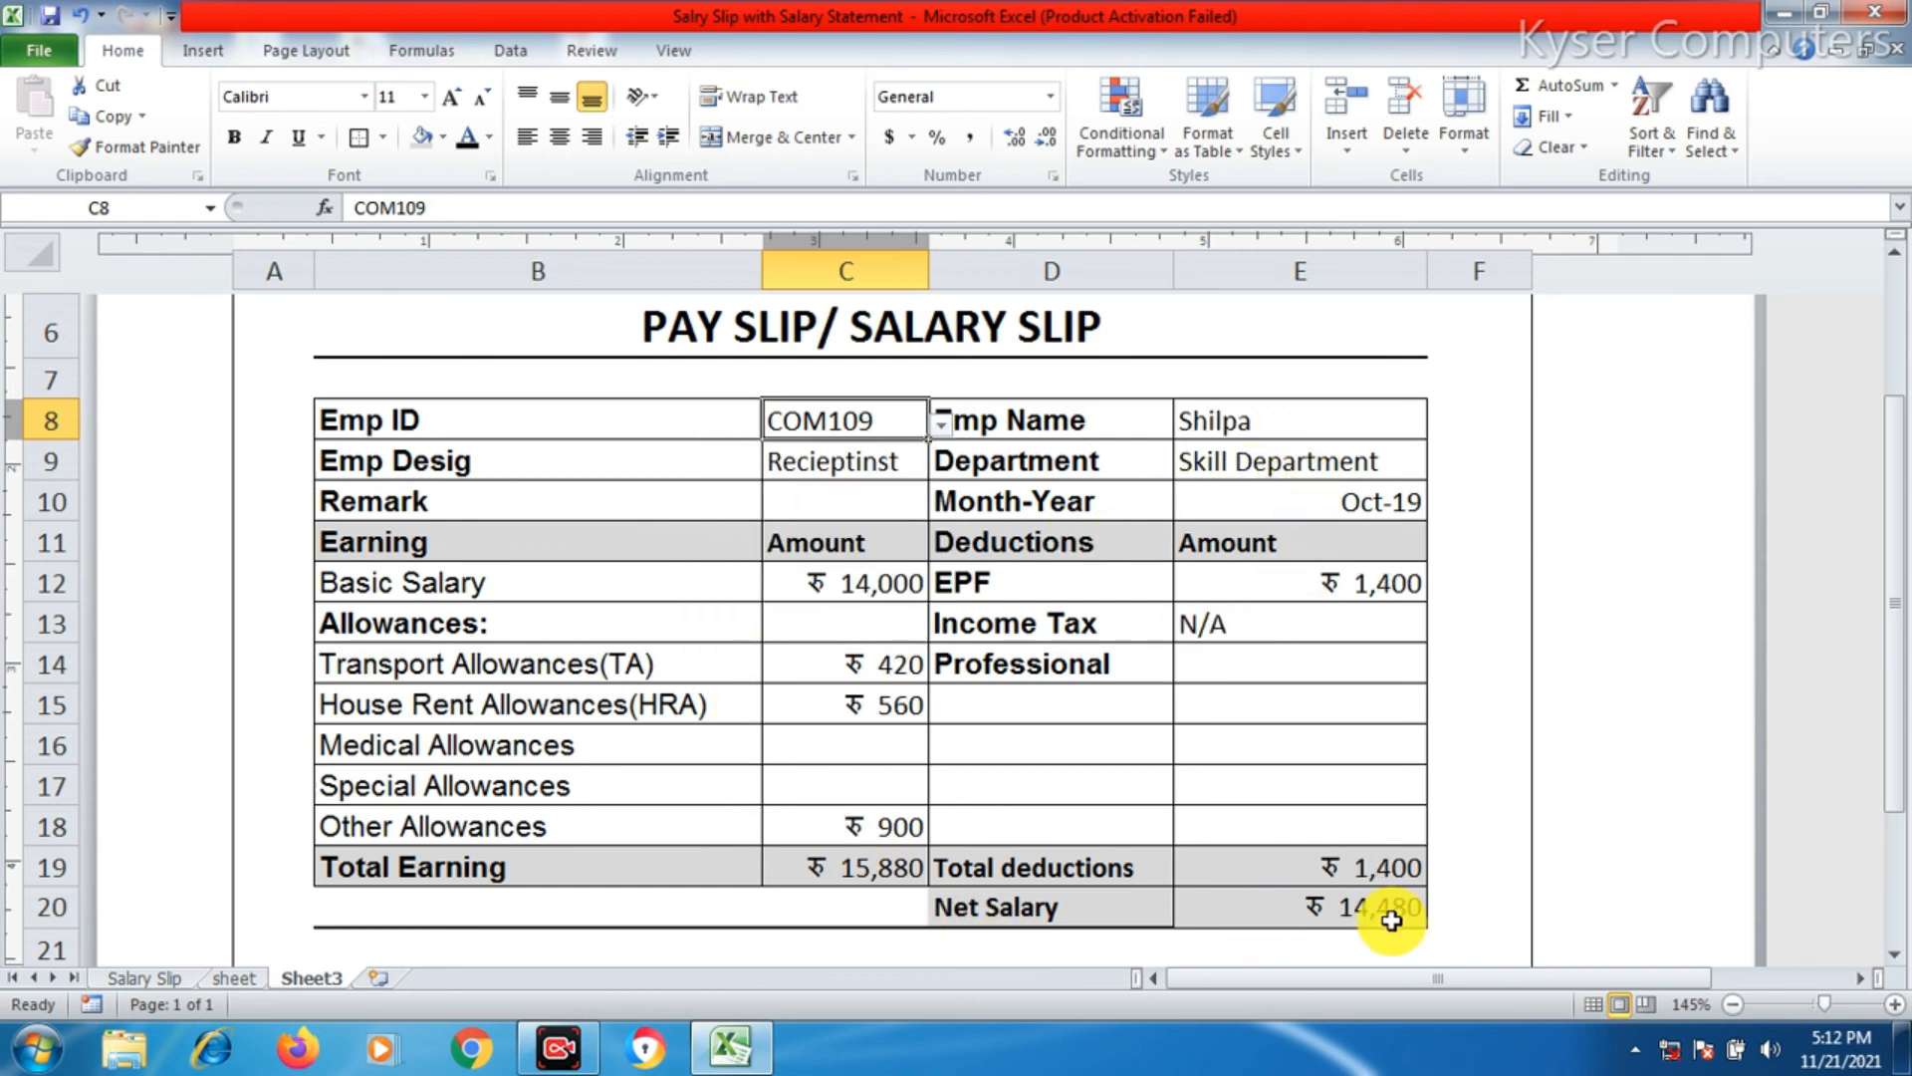
{"action": "scroll", "coordinate": [1251, 696], "scroll_direction": "up", "scroll_amount": 2}
{"action": "scroll", "coordinate": [1251, 696], "scroll_direction": "down", "scroll_amount": 2}
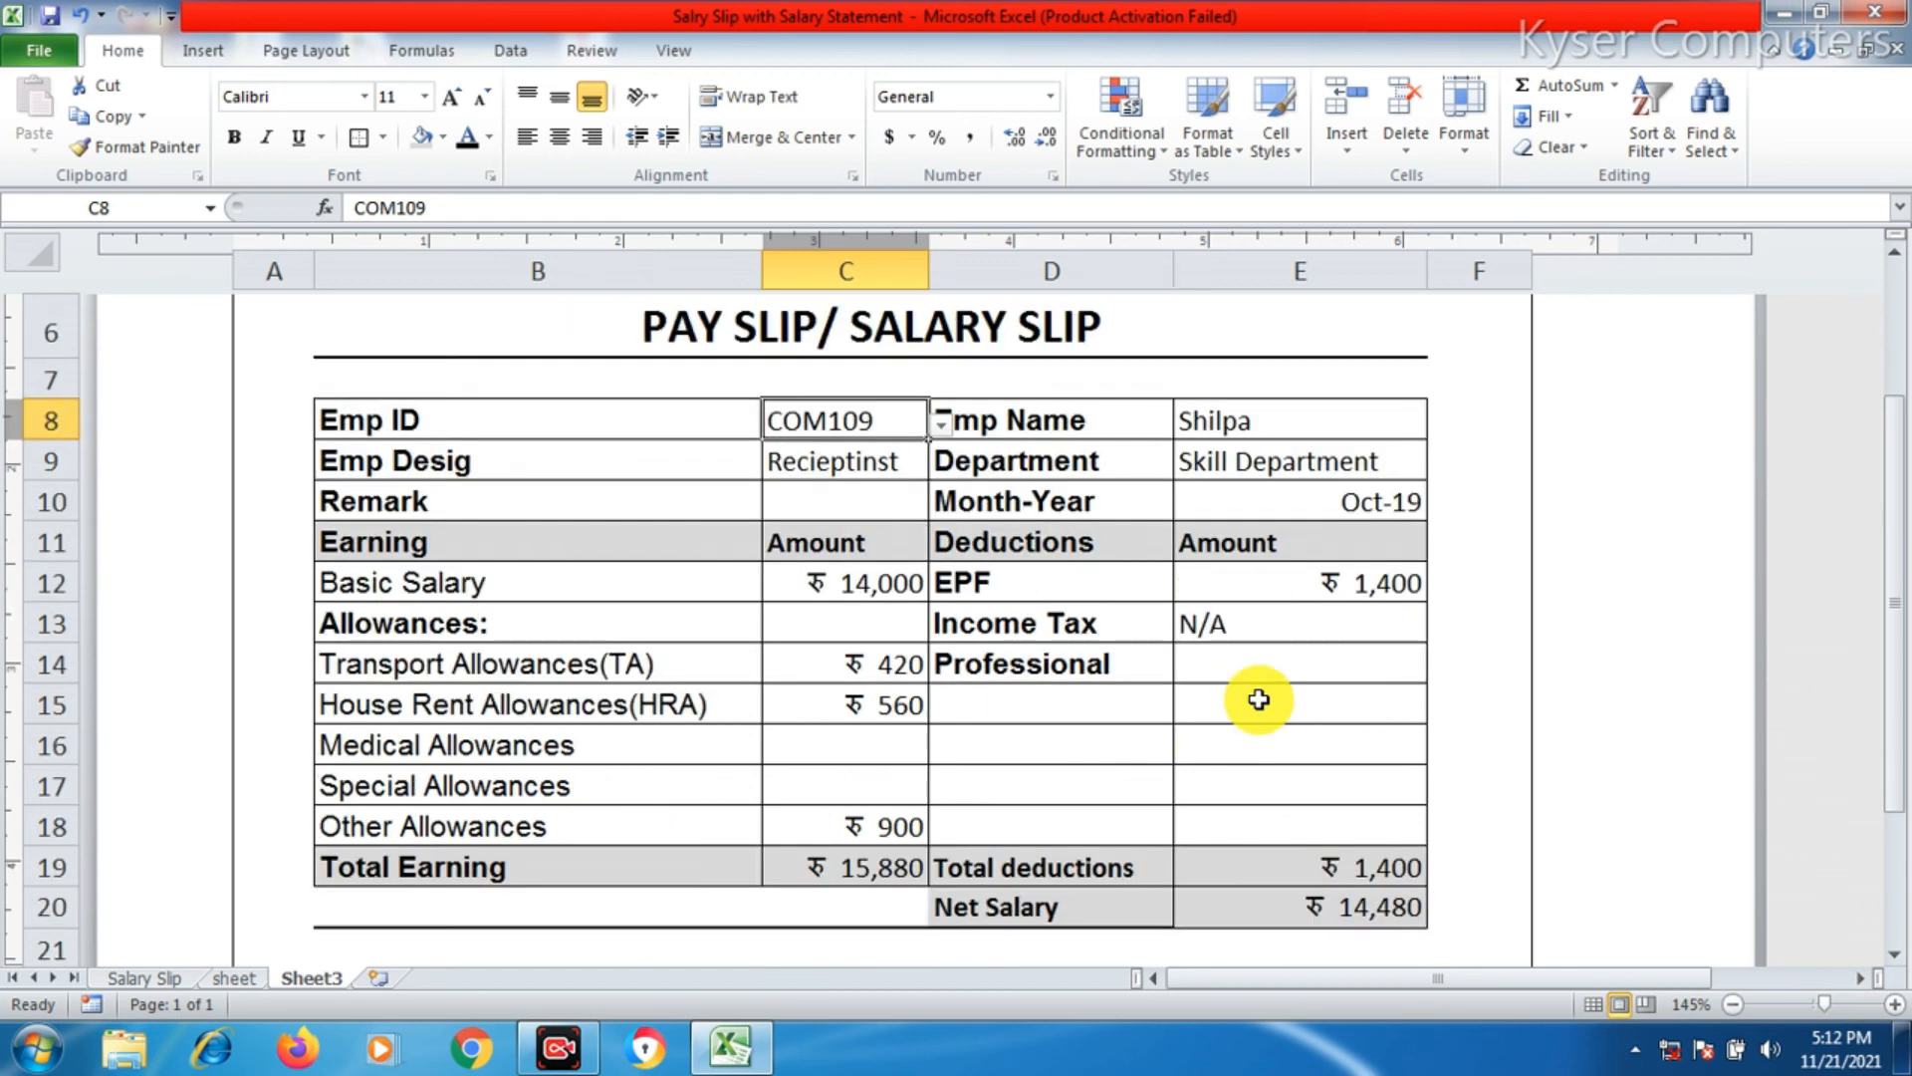
{"action": "scroll", "coordinate": [1250, 696], "scroll_direction": "up", "scroll_amount": 3}
{"action": "scroll", "coordinate": [1257, 711], "scroll_direction": "down", "scroll_amount": 5}
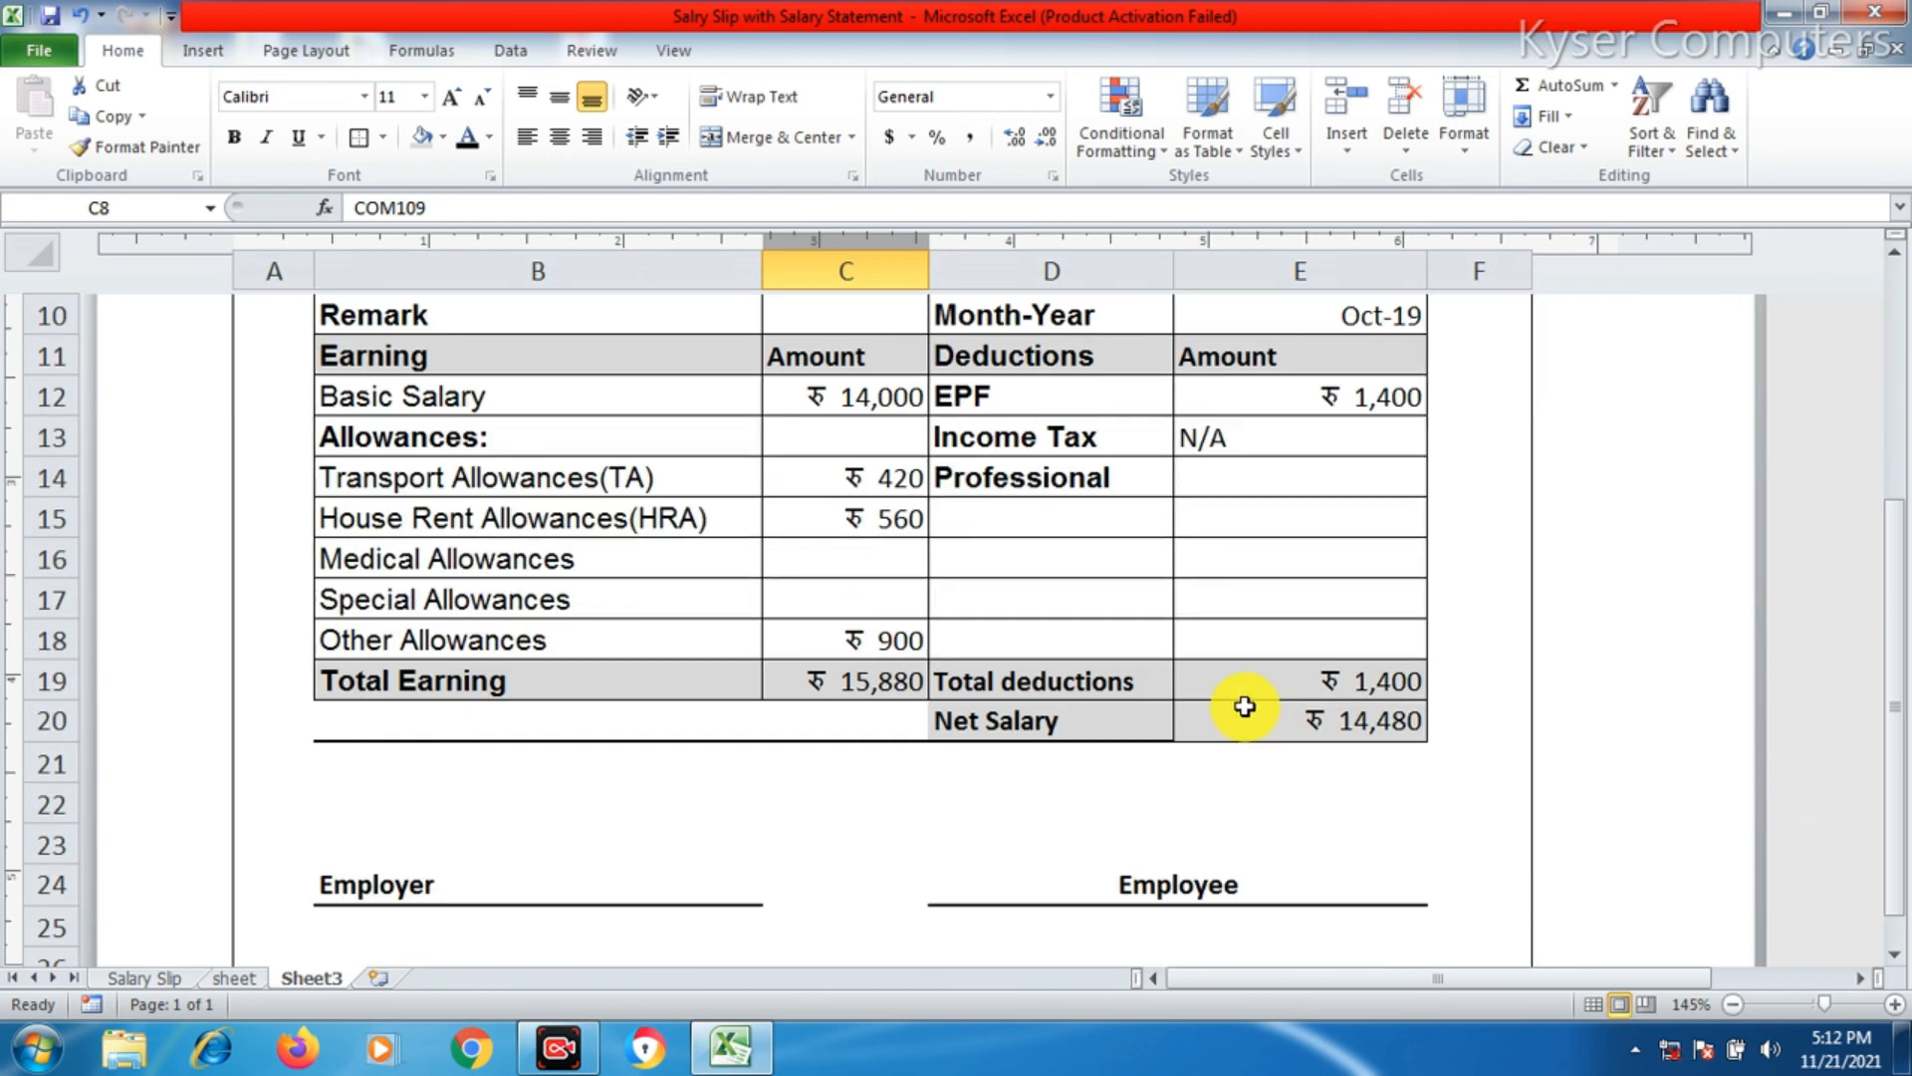
- Check the pay slip's print preview and start creating a PDF/XPS document from it
{"action": "key", "text": "ctrl+p"}
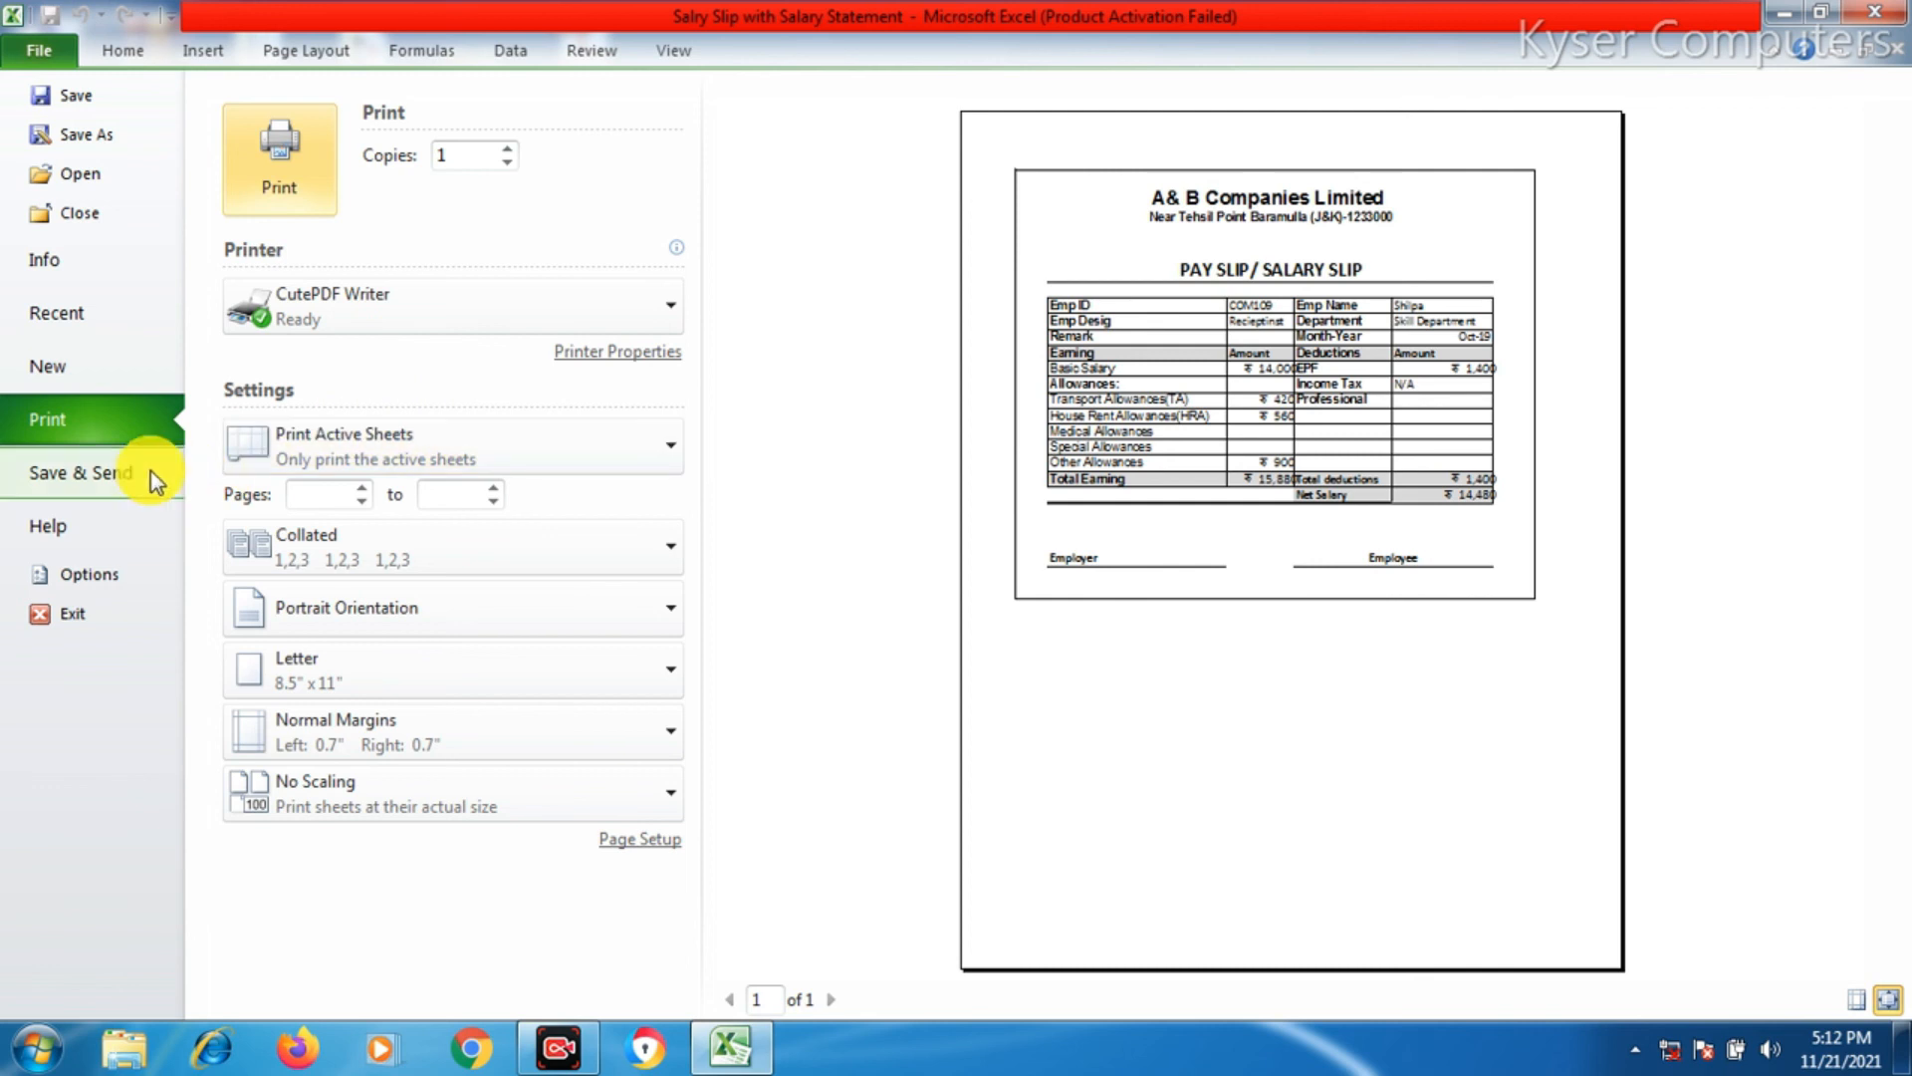
{"action": "left_click", "coordinate": [110, 478]}
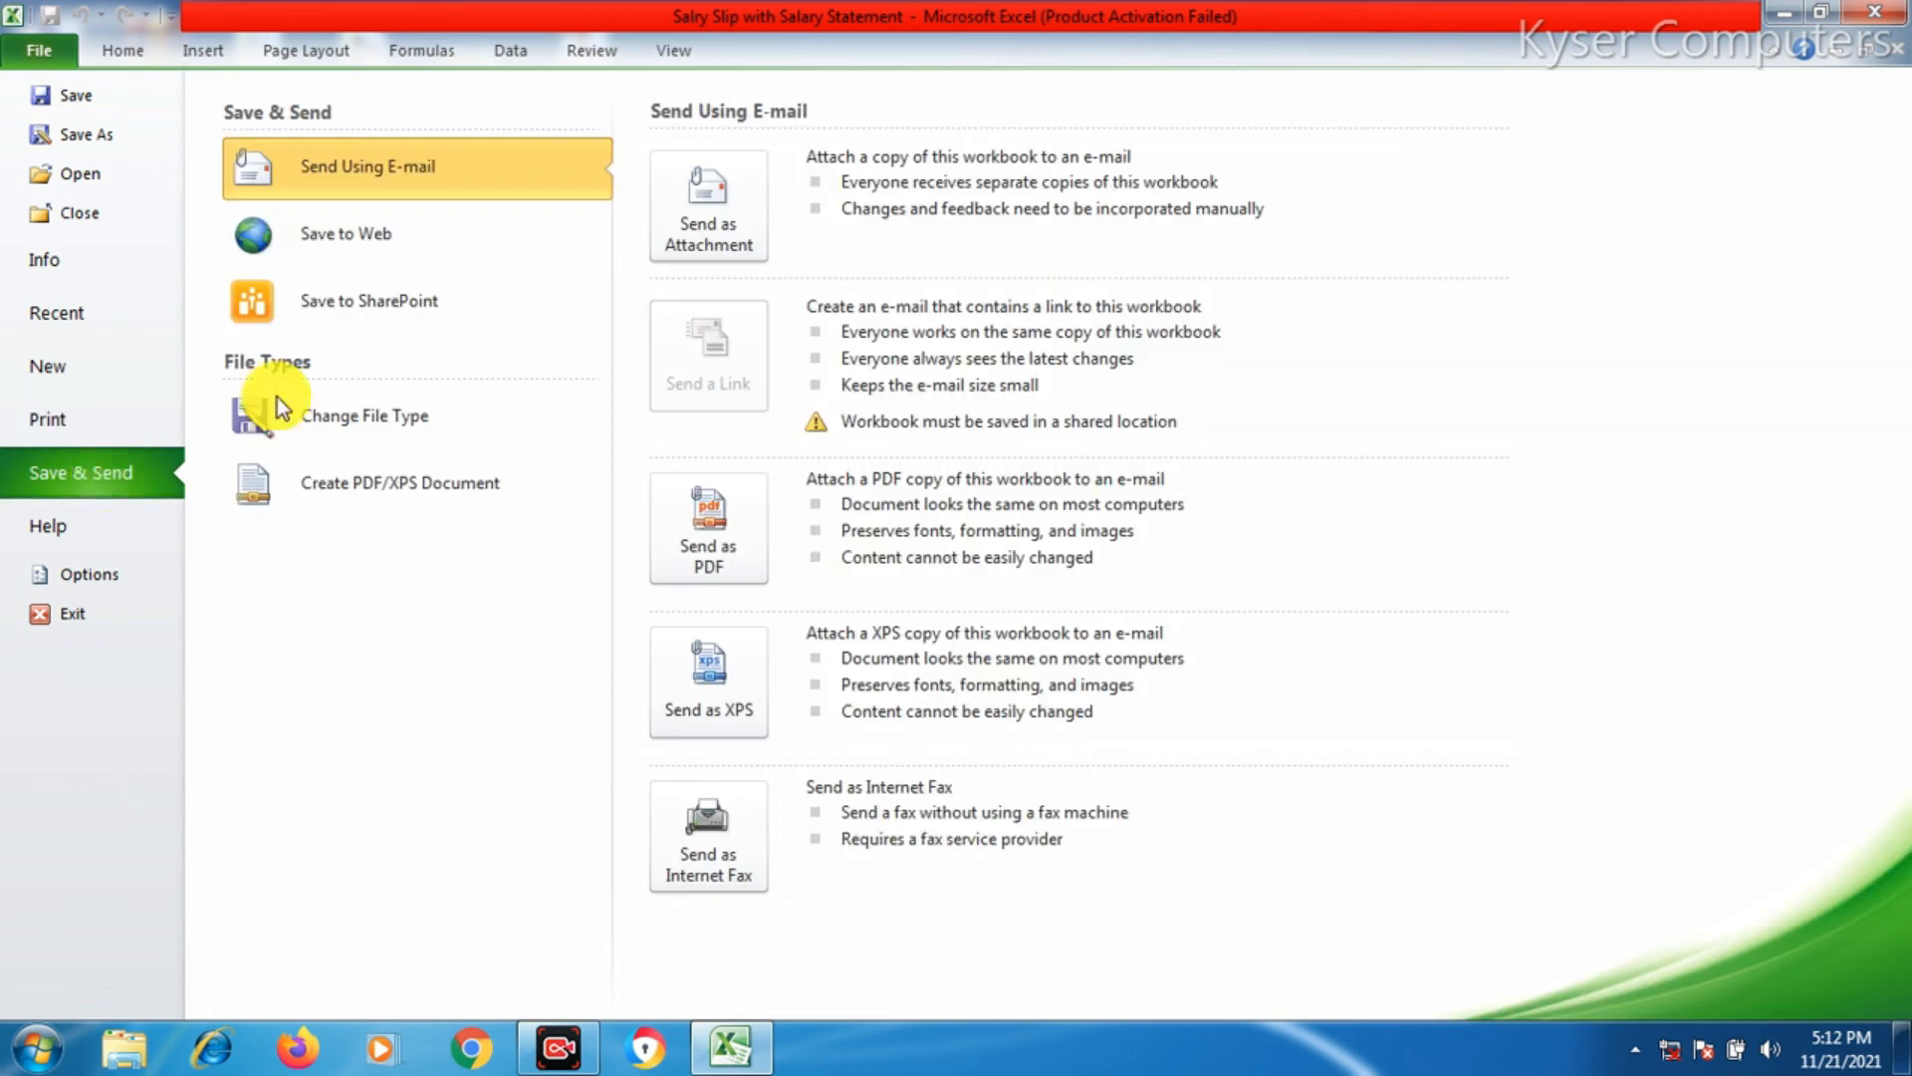
{"action": "left_click", "coordinate": [379, 499]}
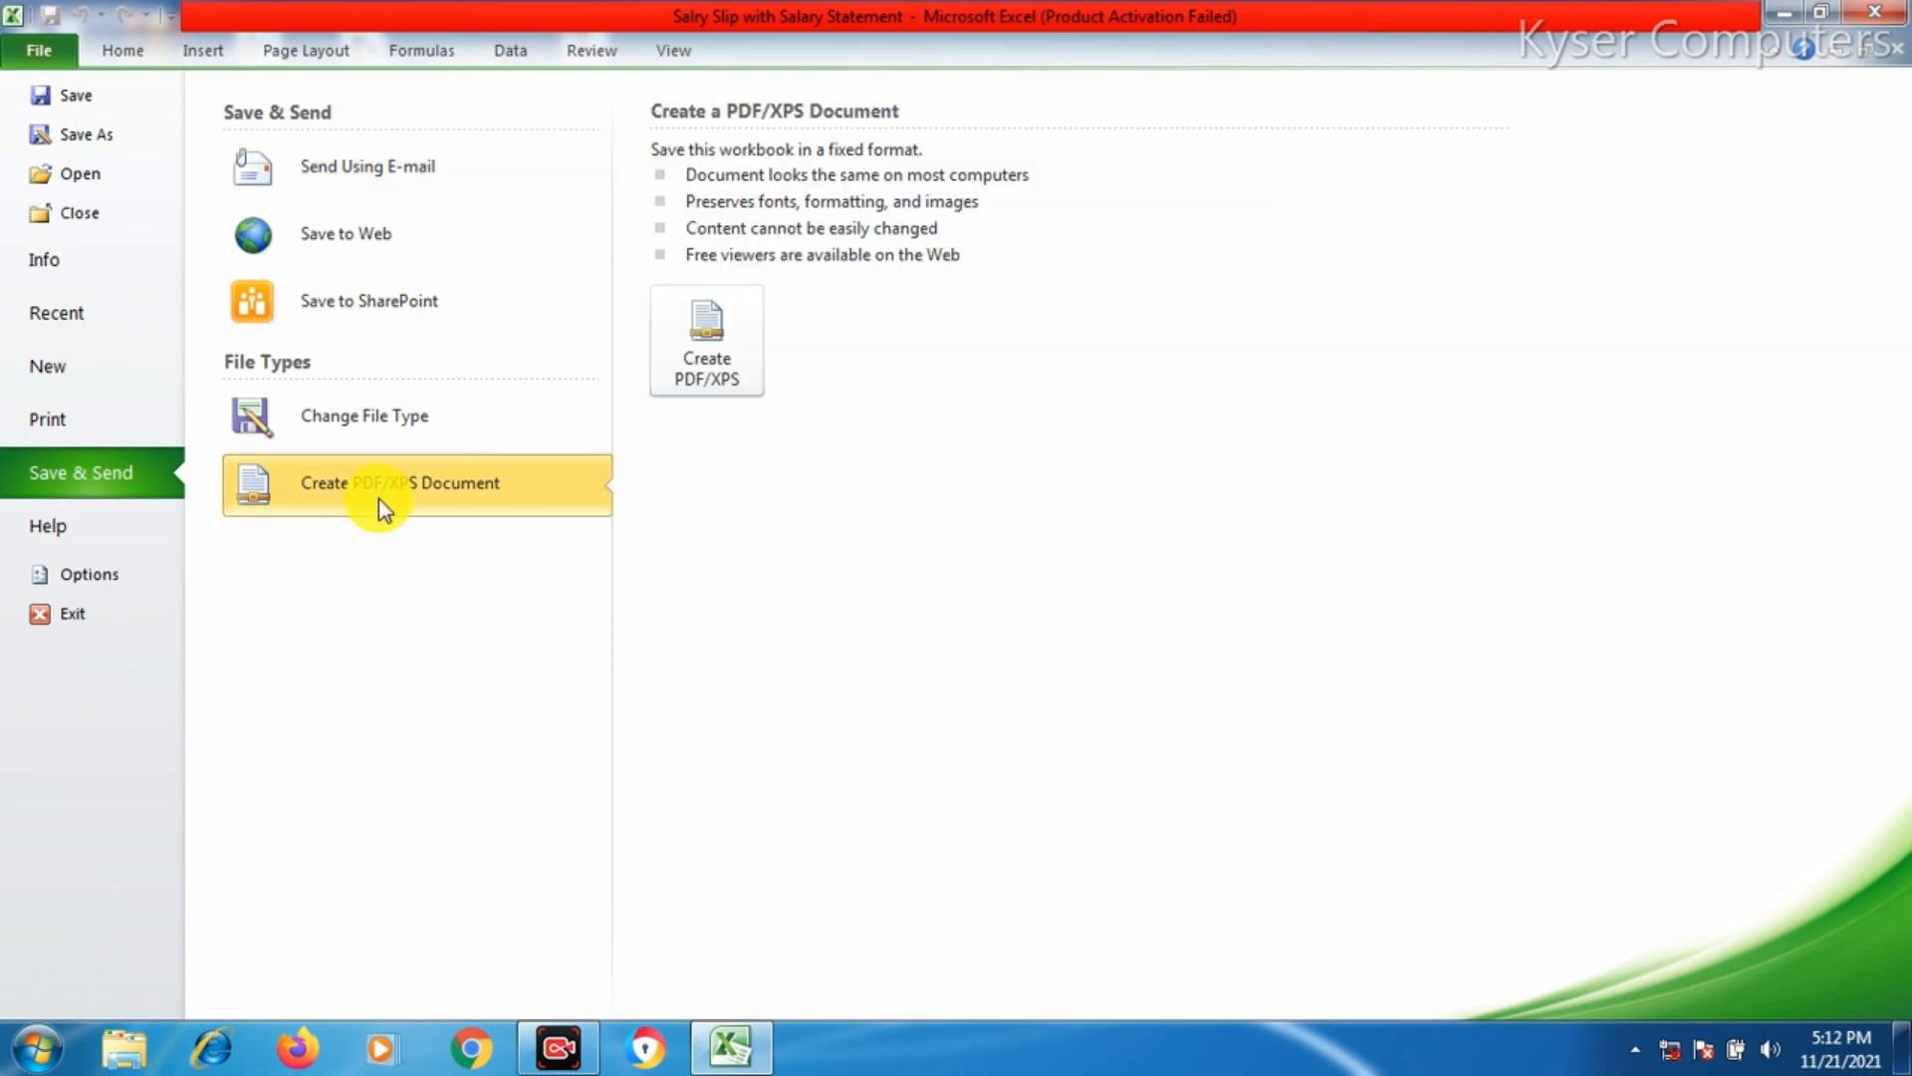
{"action": "left_click", "coordinate": [697, 380]}
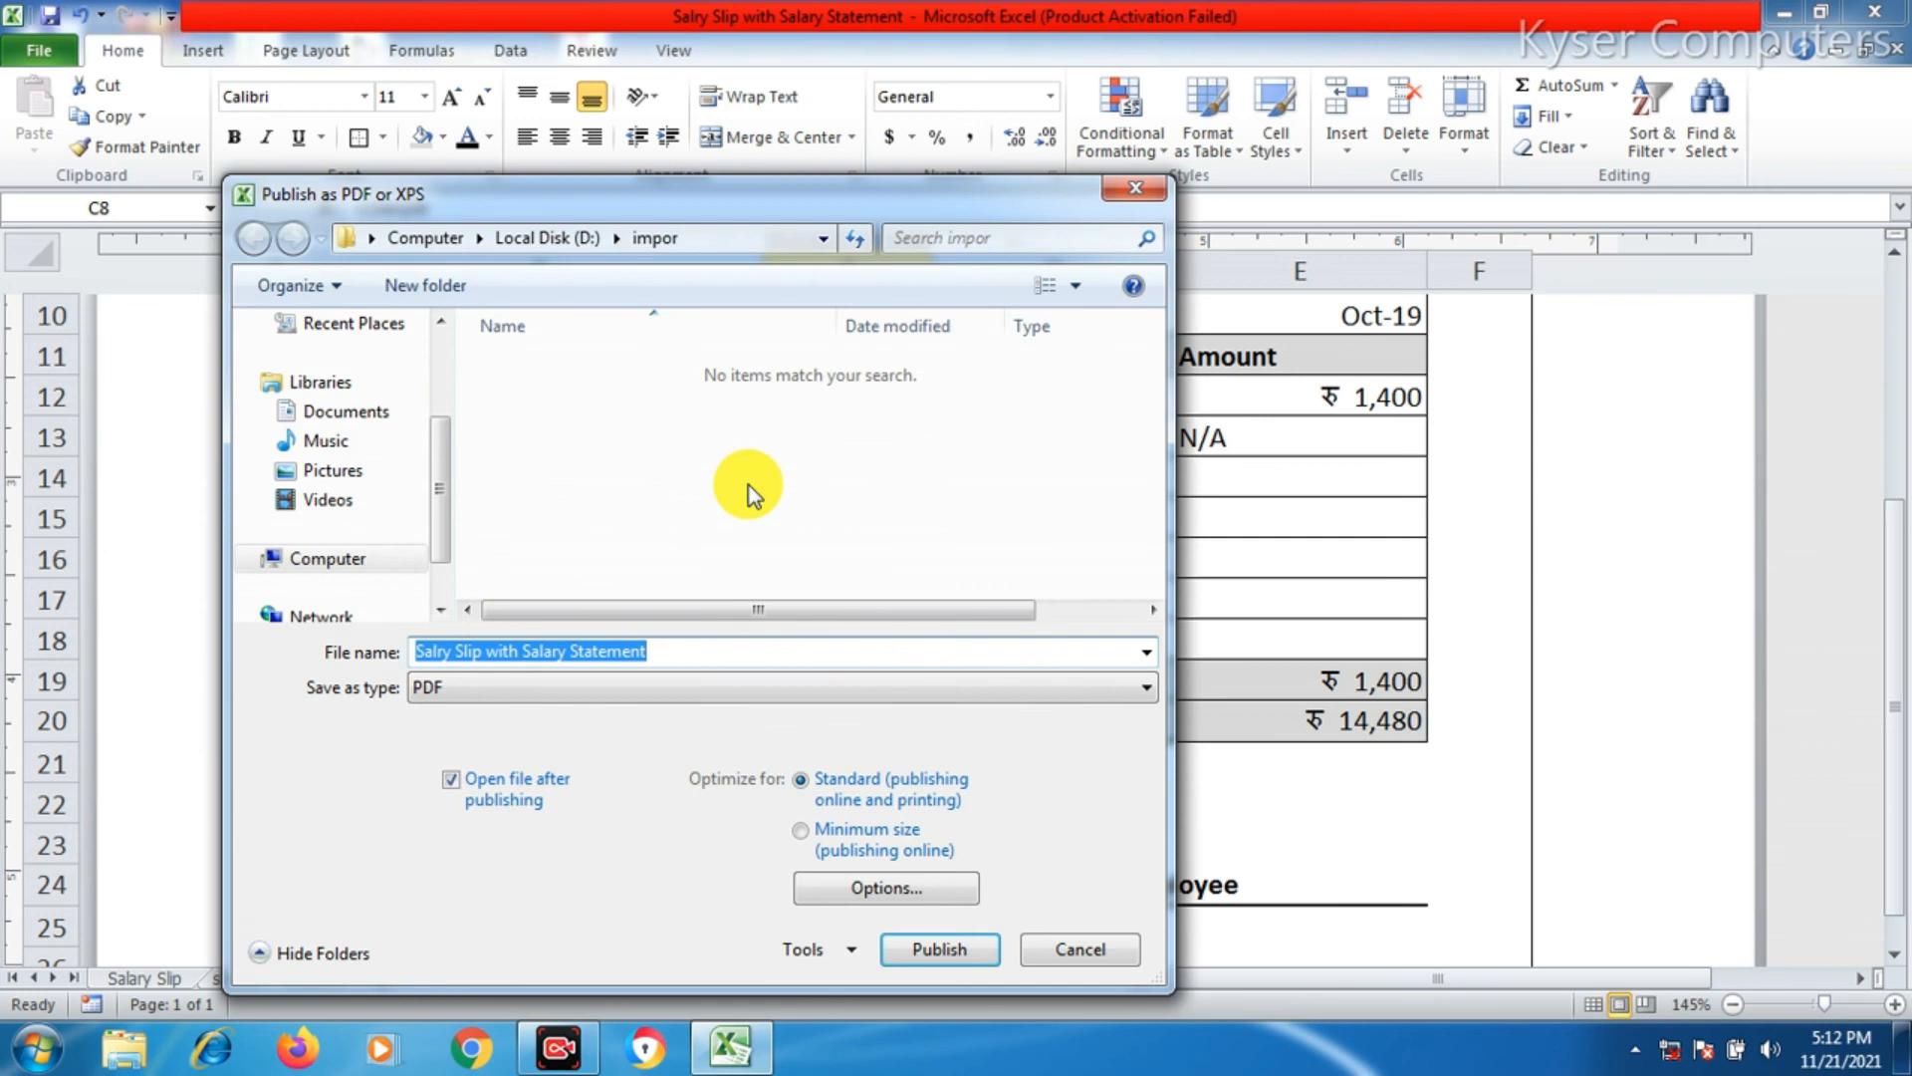
- Set the file type of the published pay slip to XPS Document
{"action": "left_click", "coordinate": [598, 686]}
{"action": "left_click", "coordinate": [545, 737]}
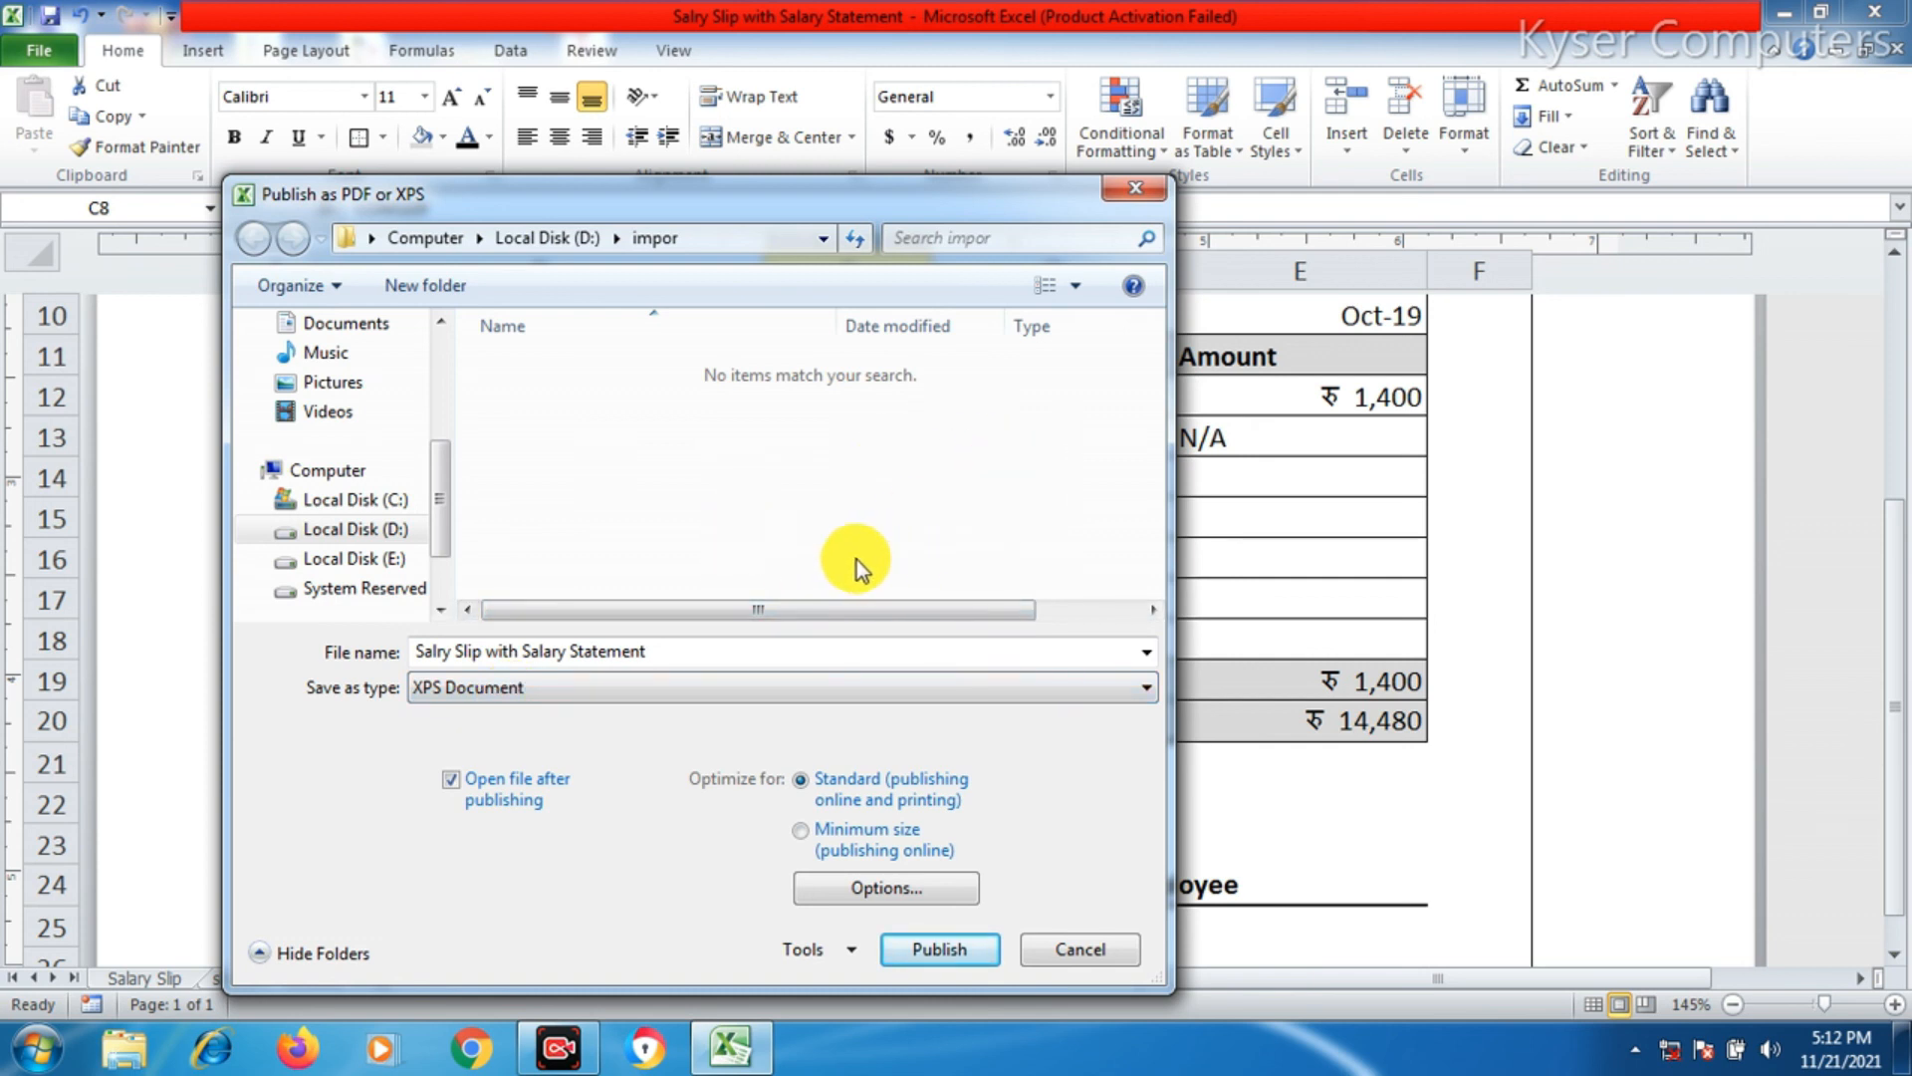
{"action": "left_click", "coordinate": [647, 681]}
{"action": "left_click", "coordinate": [648, 681]}
{"action": "left_click", "coordinate": [884, 897]}
{"action": "left_click", "coordinate": [922, 954]}
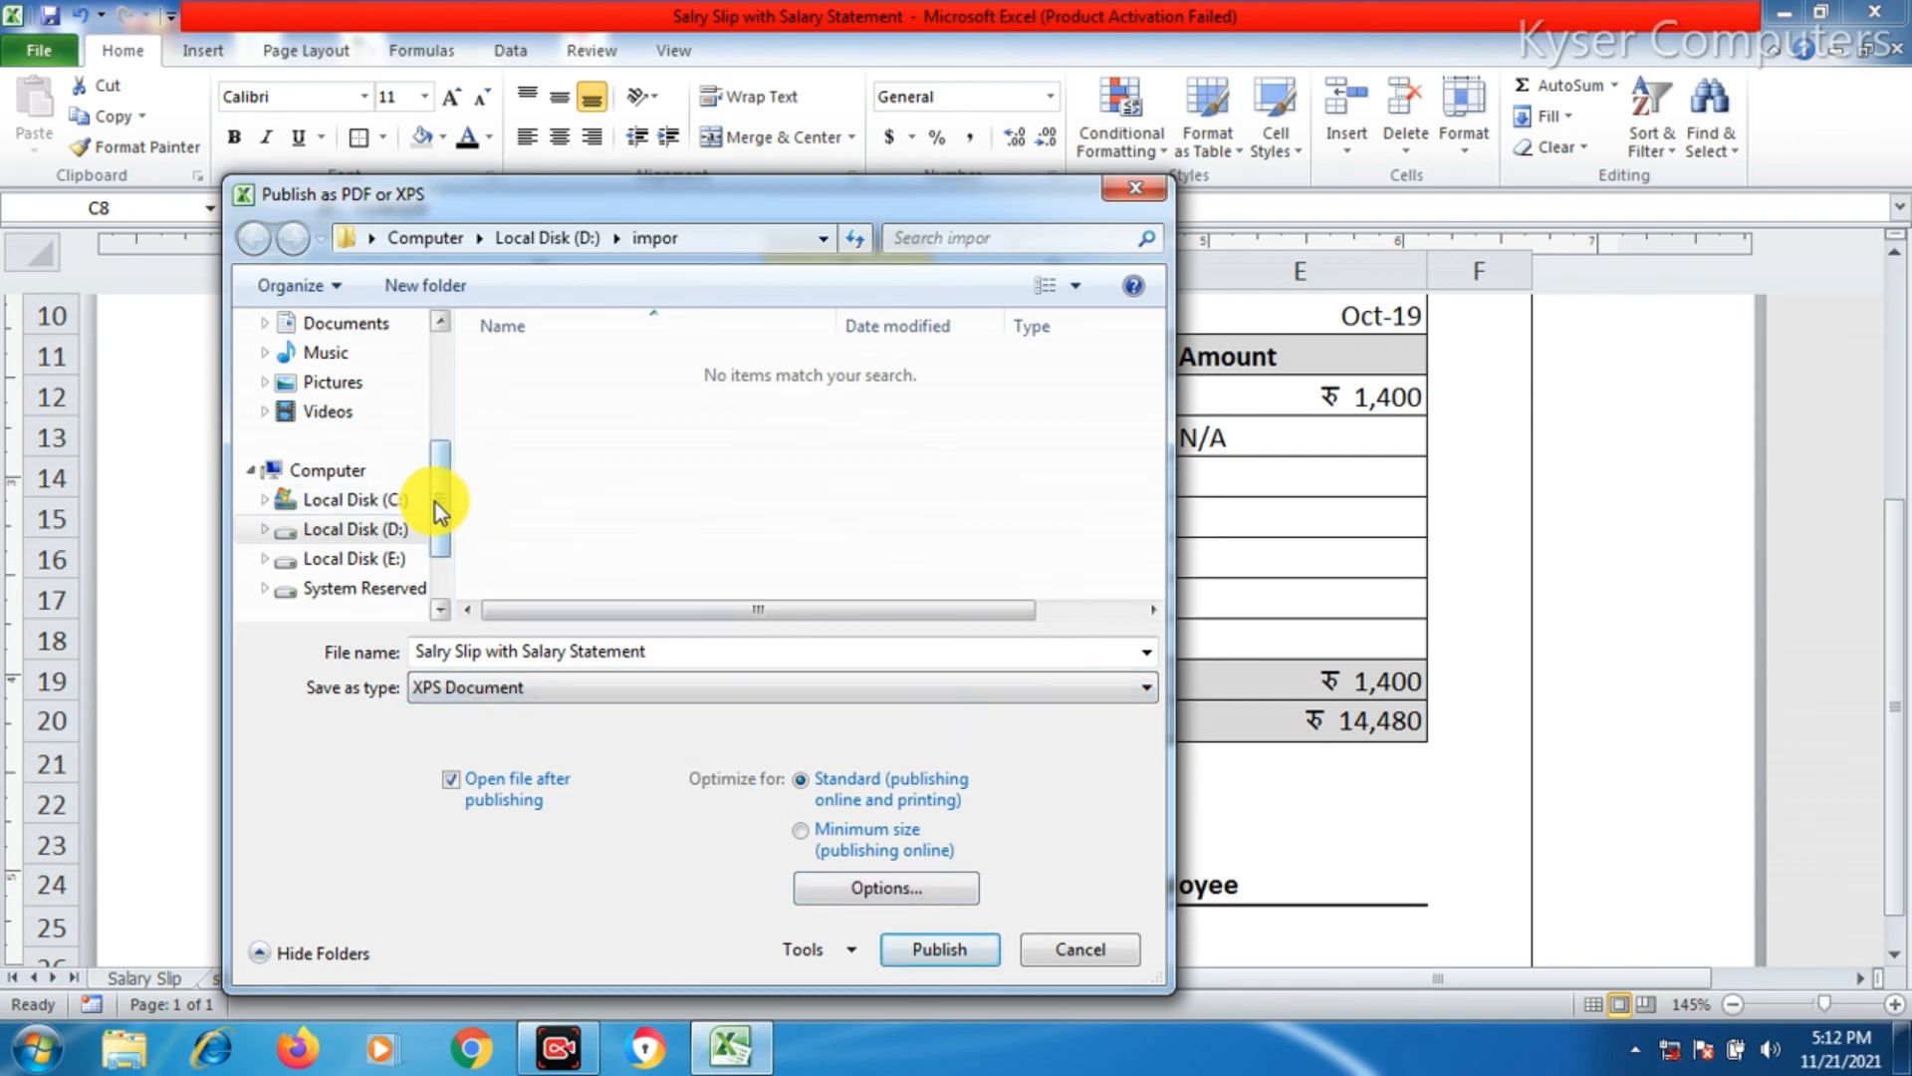
- Publish the pay slip to the Desktop as Salry Slip with Salary Statement
{"action": "left_click_drag", "start_coordinate": [434, 502], "coordinate": [439, 399]}
{"action": "left_click", "coordinate": [379, 425]}
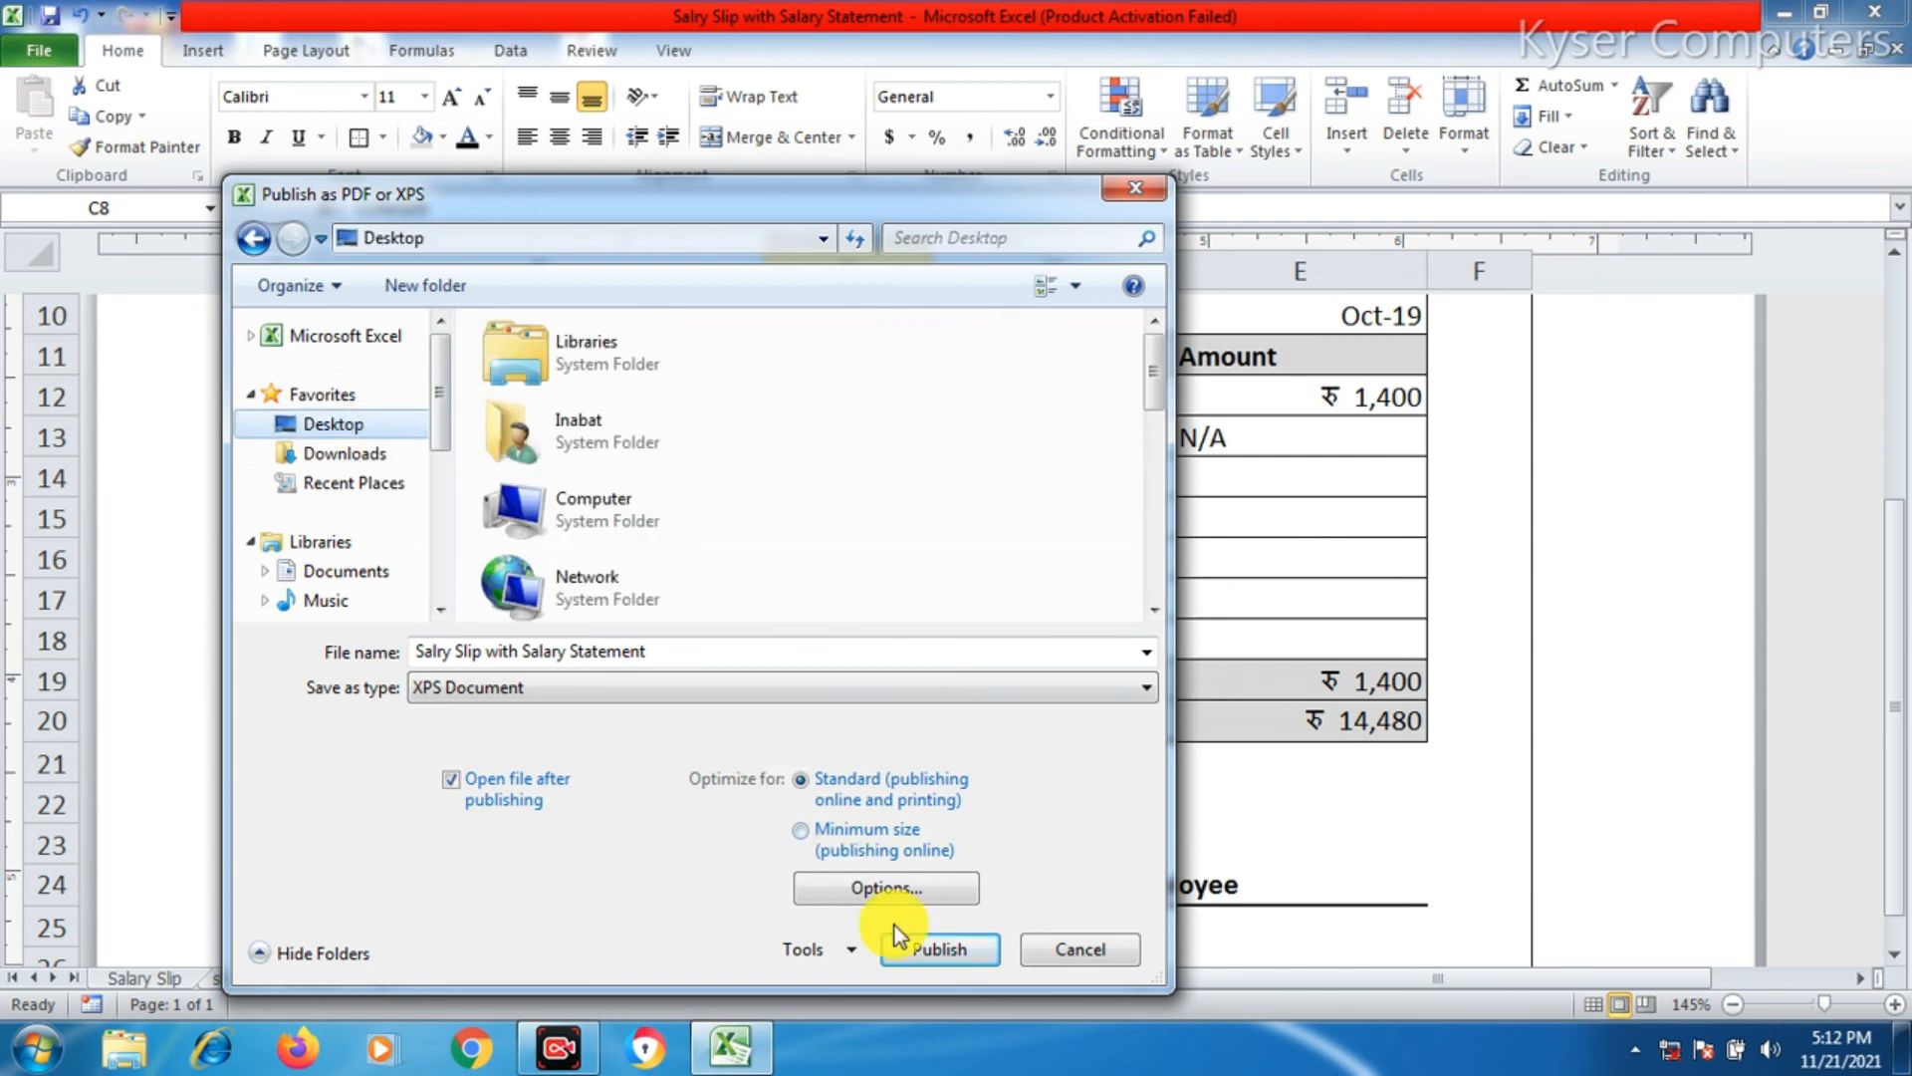
{"action": "left_click", "coordinate": [926, 949]}
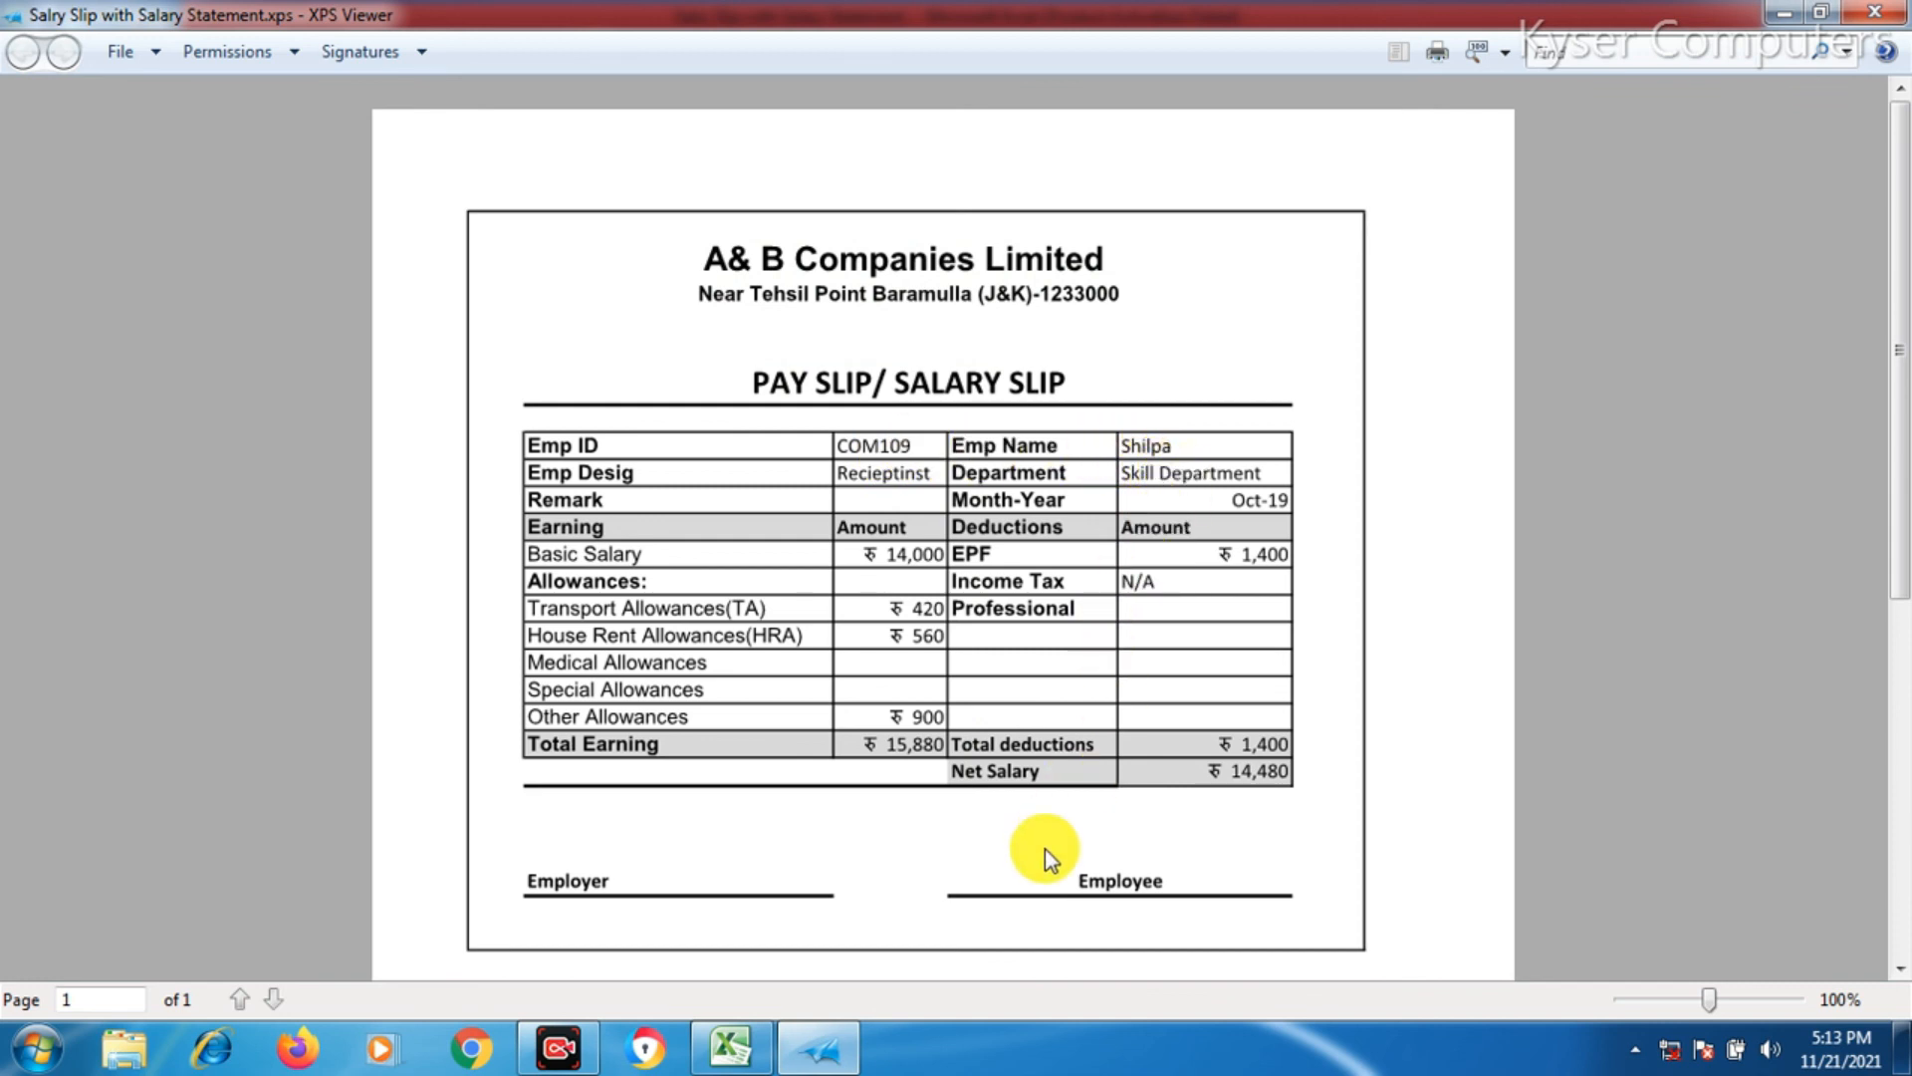
- Review the published pay slip from the company heading to the signature lines in XPS Viewer, and close it
{"action": "scroll", "coordinate": [1043, 848], "scroll_direction": "down", "scroll_amount": 4}
{"action": "scroll", "coordinate": [1055, 844], "scroll_direction": "up", "scroll_amount": 4}
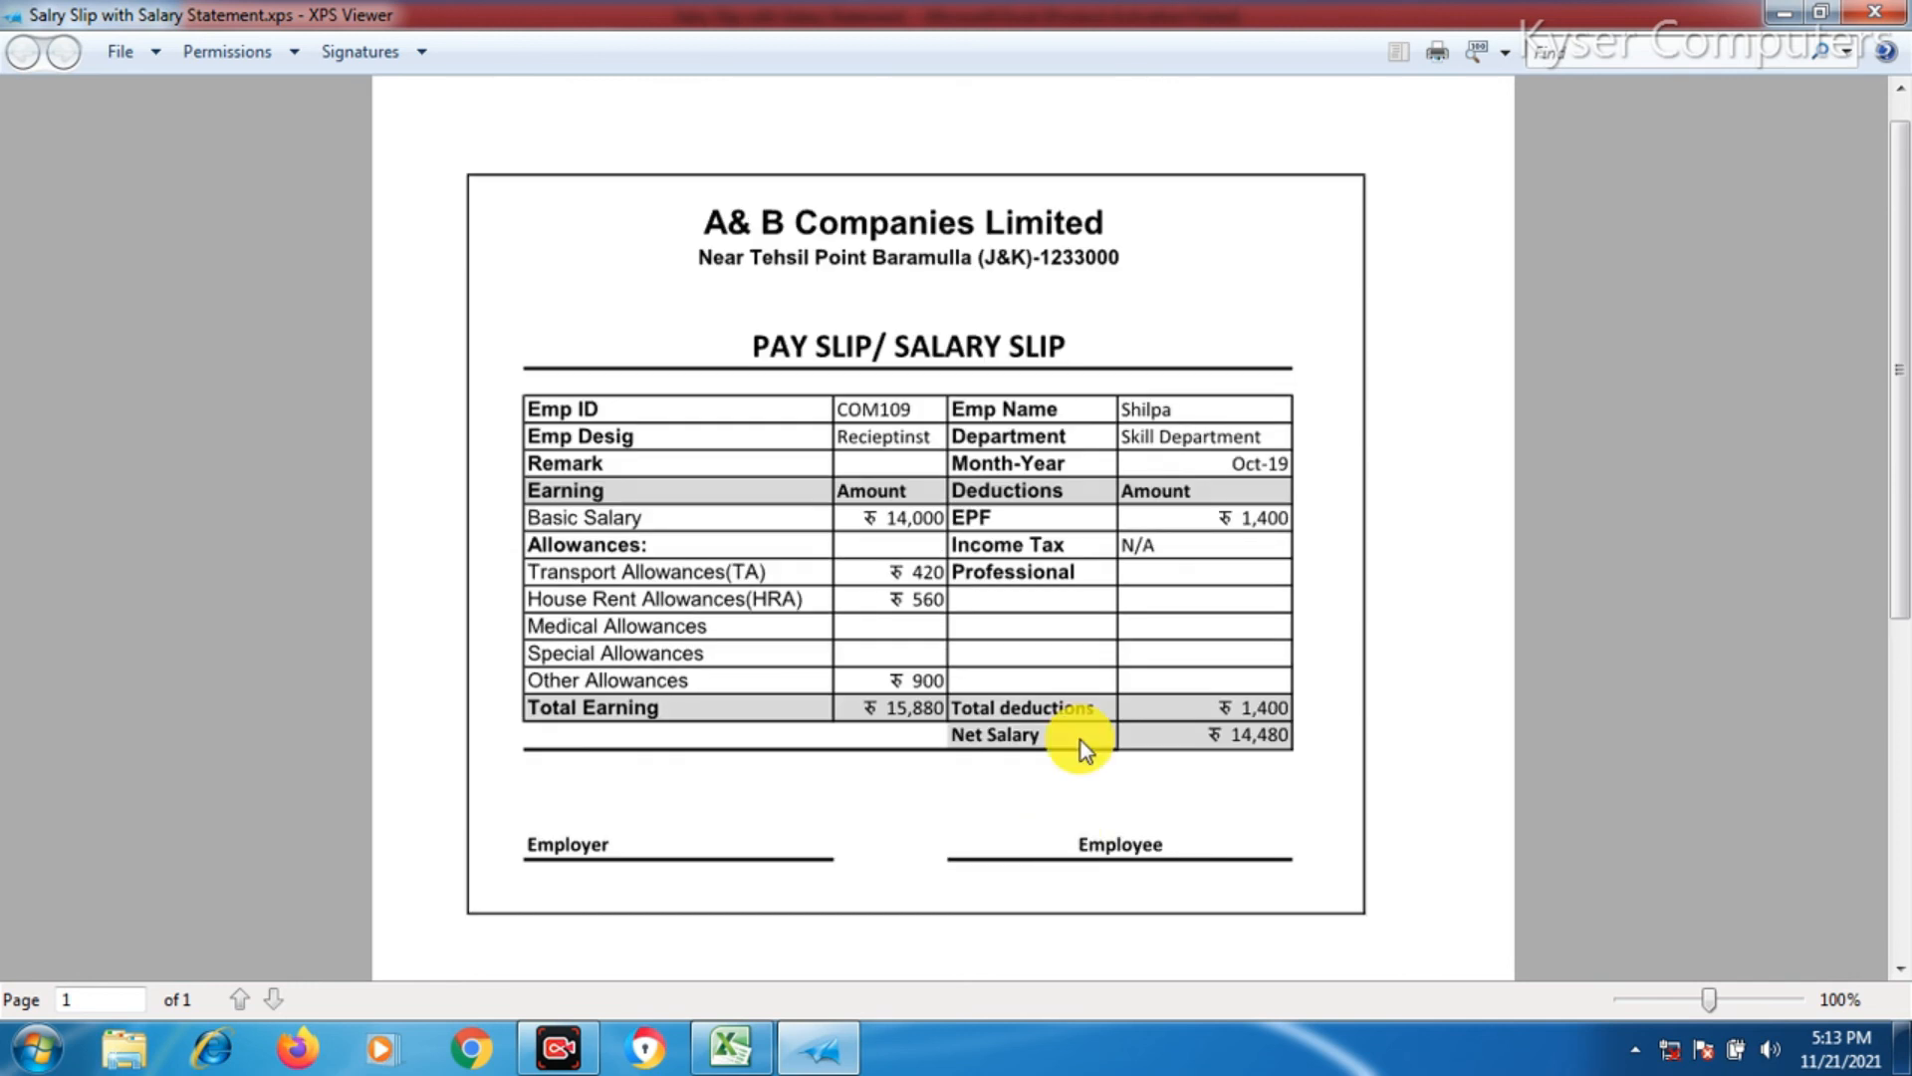
{"action": "left_click", "coordinate": [1874, 11]}
{"action": "scroll", "coordinate": [1036, 857], "scroll_direction": "up", "scroll_amount": 1}
{"action": "left_click", "coordinate": [772, 666]}
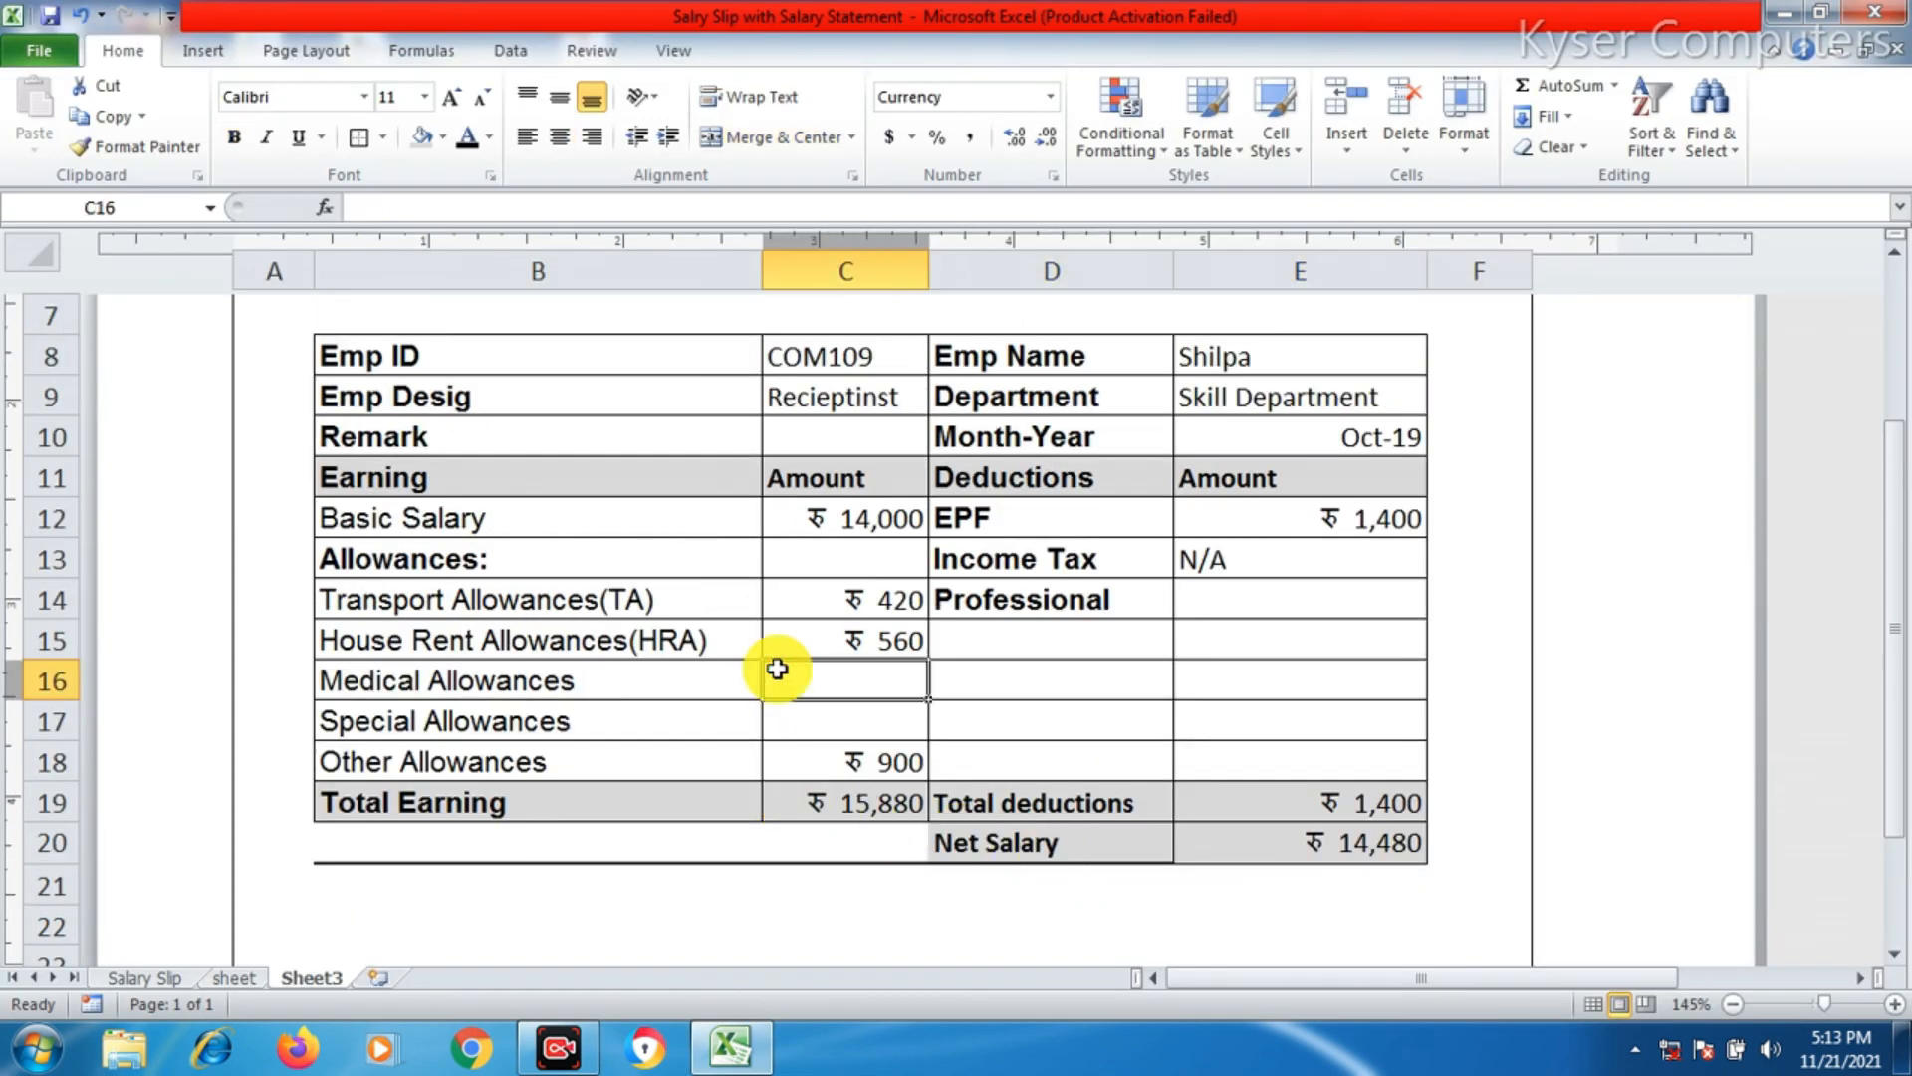
{"action": "scroll", "coordinate": [777, 668], "scroll_direction": "down", "scroll_amount": 1}
{"action": "left_click", "coordinate": [787, 563]}
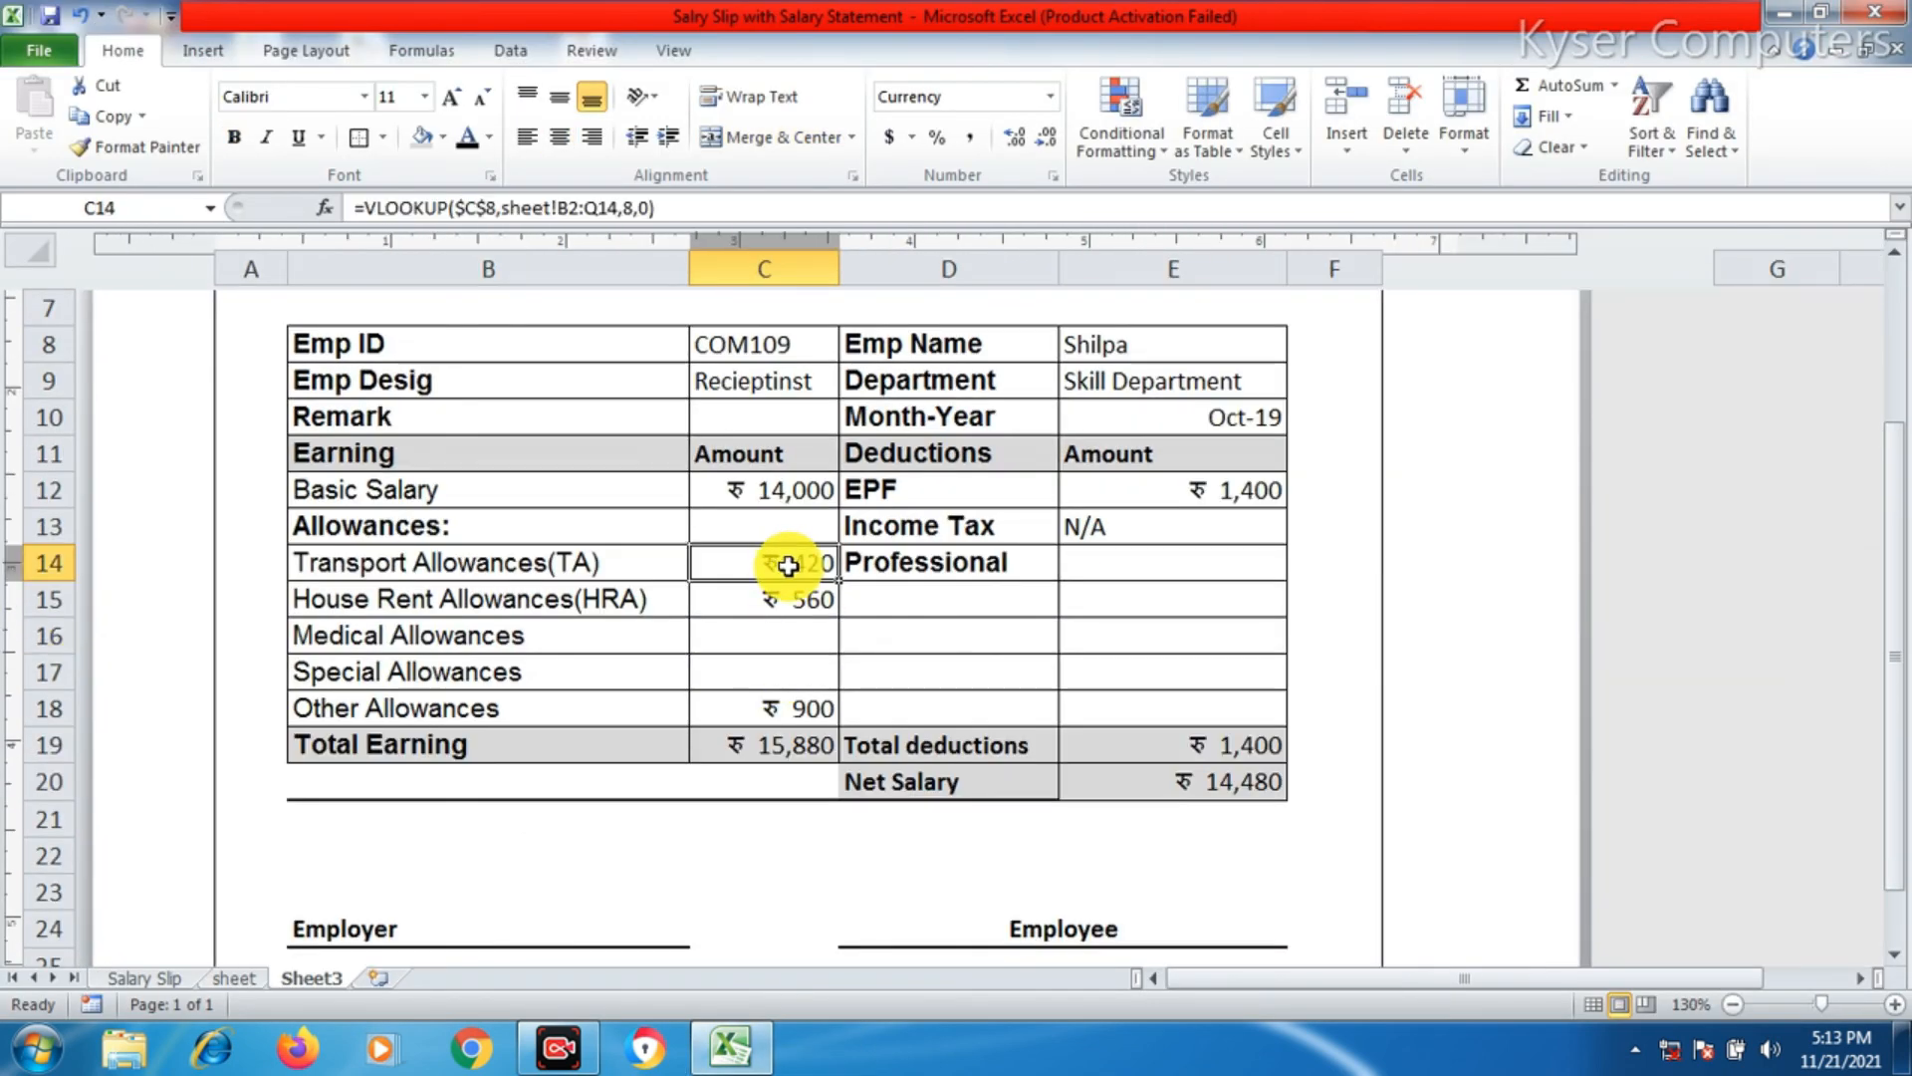